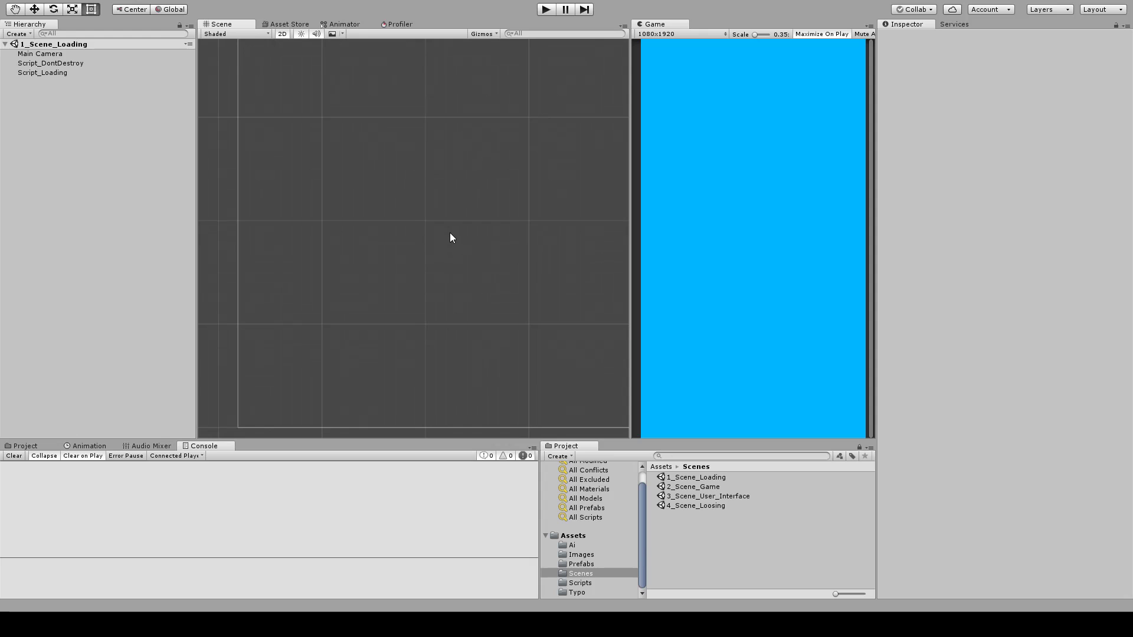
mouse_move(450, 233)
middle_mouse_down()
mouse_move(514, 195)
mouse_move(547, 210)
mouse_move(455, 247)
middle_mouse_up()
scroll(385, 230, "down", 6)
middle_click_drag(496, 217, 466, 225)
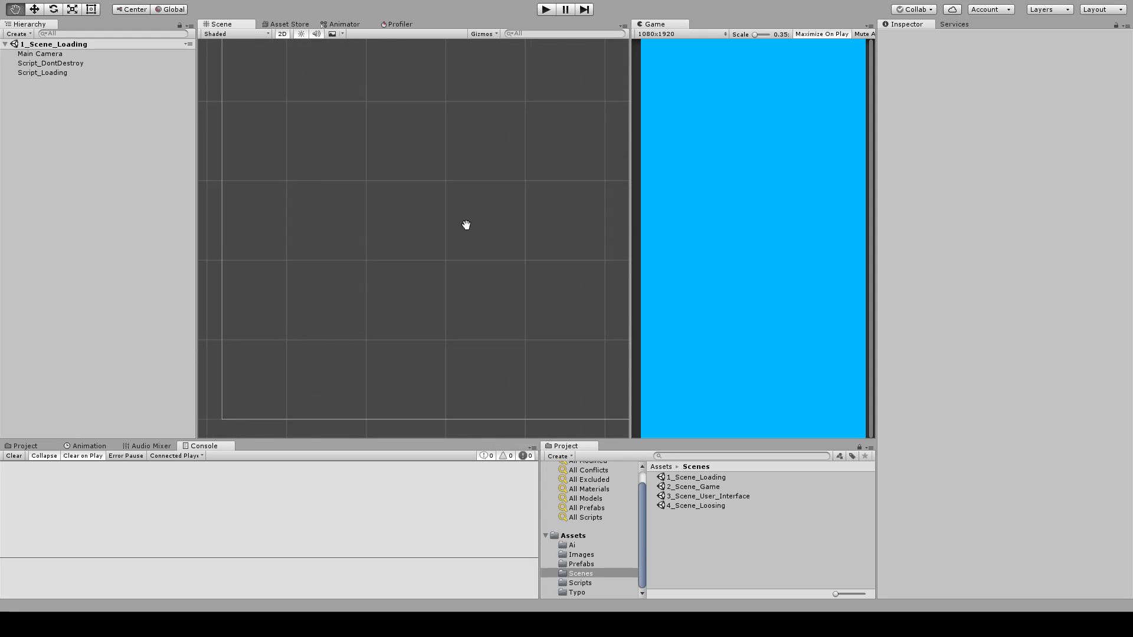
scroll(509, 112, "down", 4)
- Play-test the game by replaying from the score screen and steering the ball into the coloured bricks, and end play mode
left_click(544, 11)
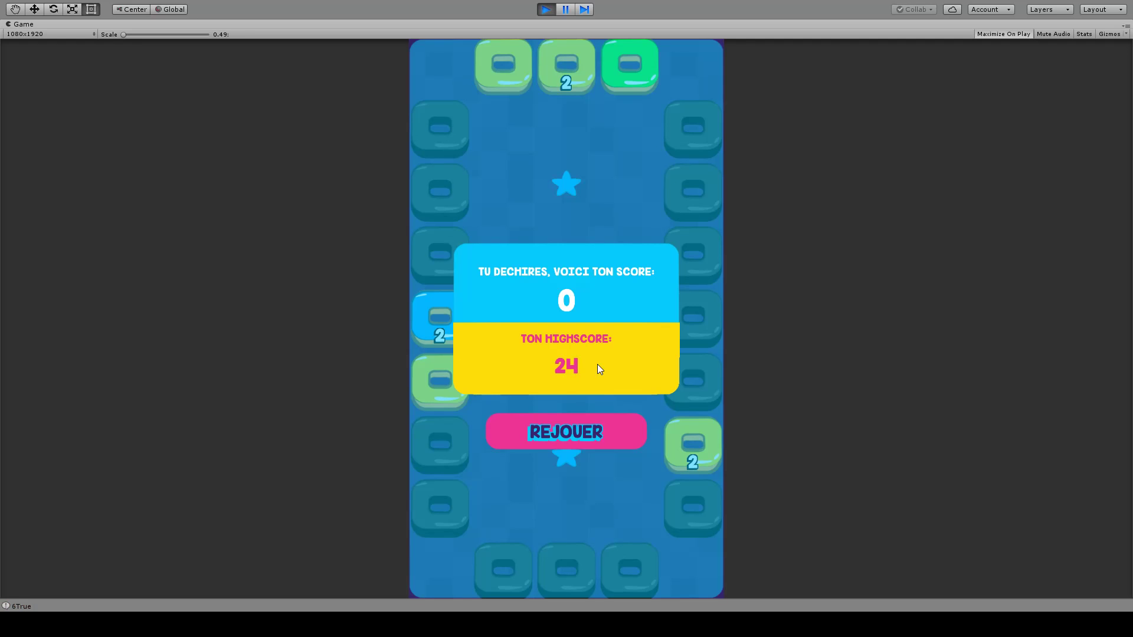
left_click(592, 426)
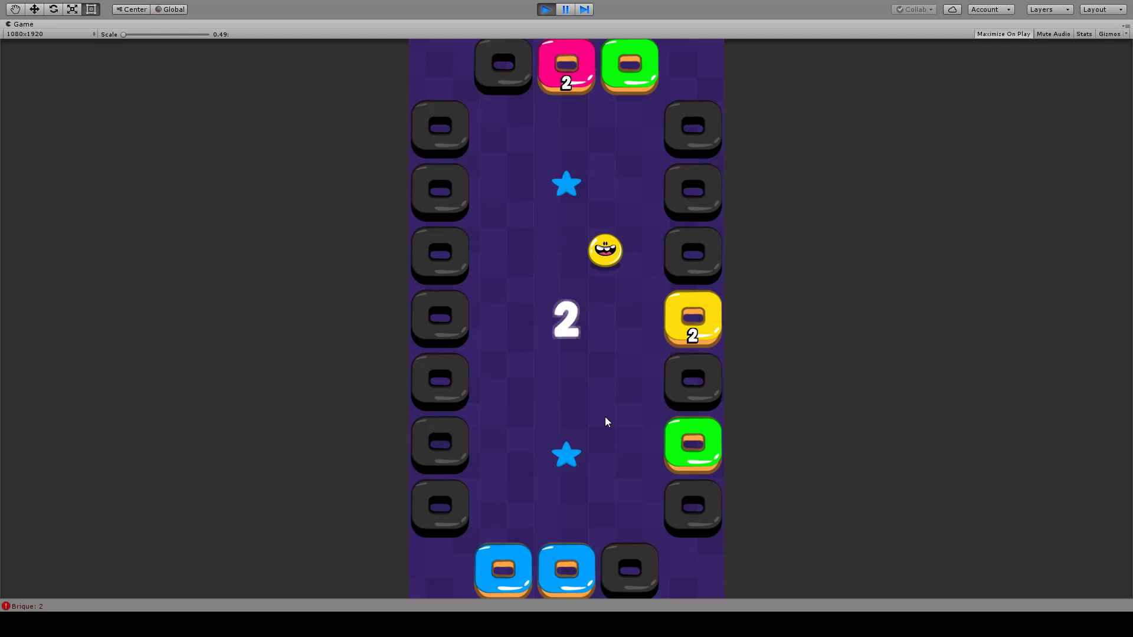
left_click(605, 416)
key("Right")
key("Up")
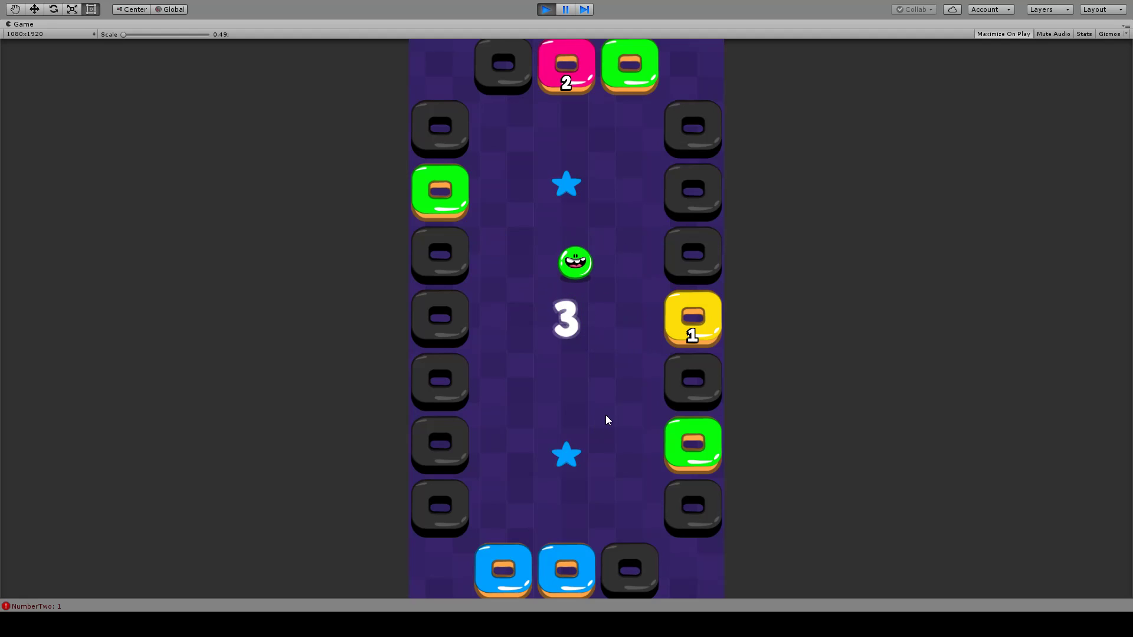
key("Left")
key("Up")
key("Left")
key("Up")
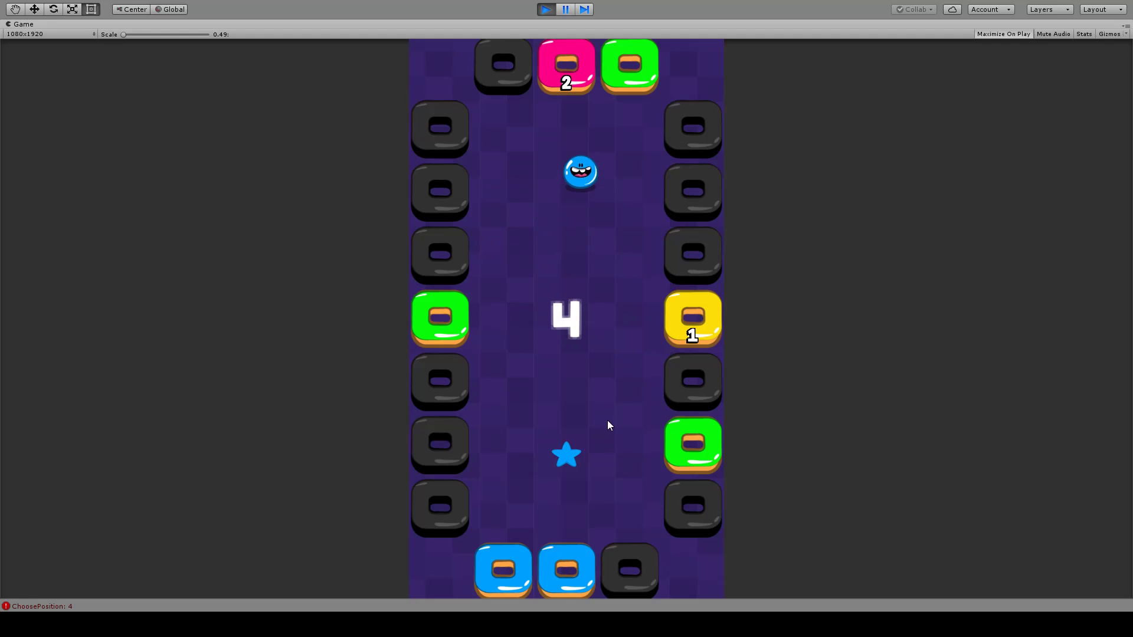
key("Down")
key("Left")
key("Down")
key("Left")
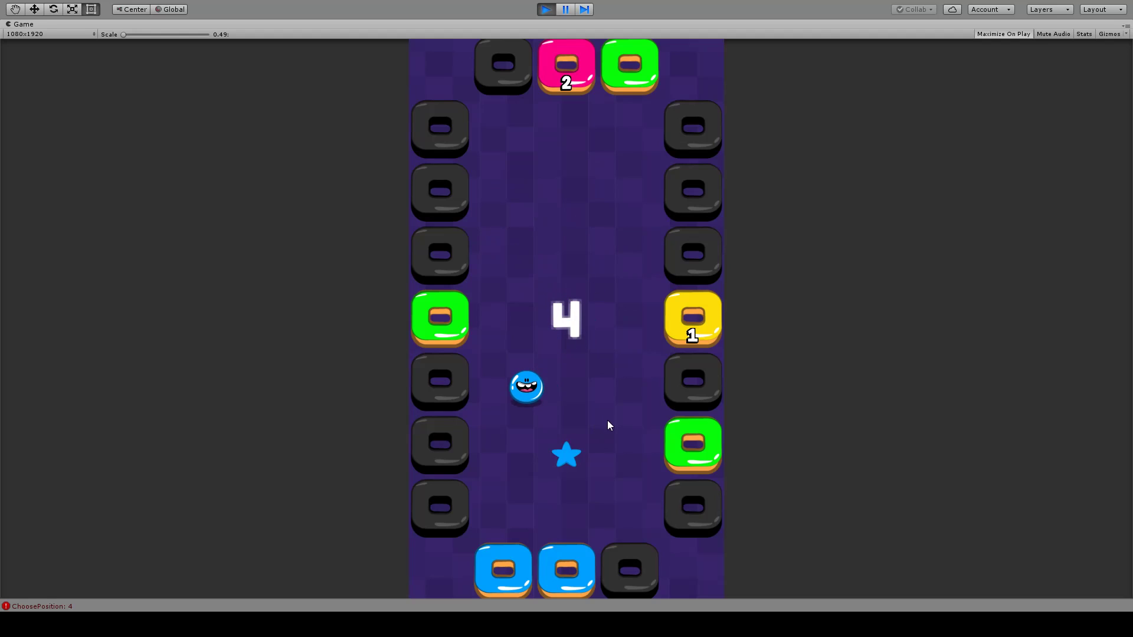
key("Down")
key("Left")
key("Down")
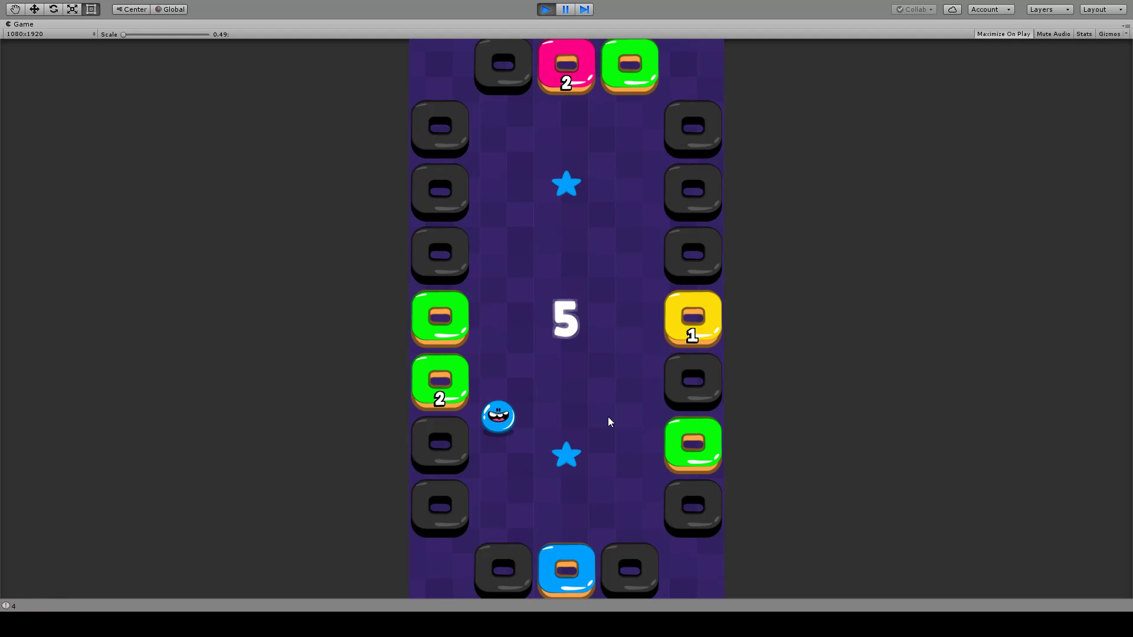
key("Down")
key("Right")
key("Down")
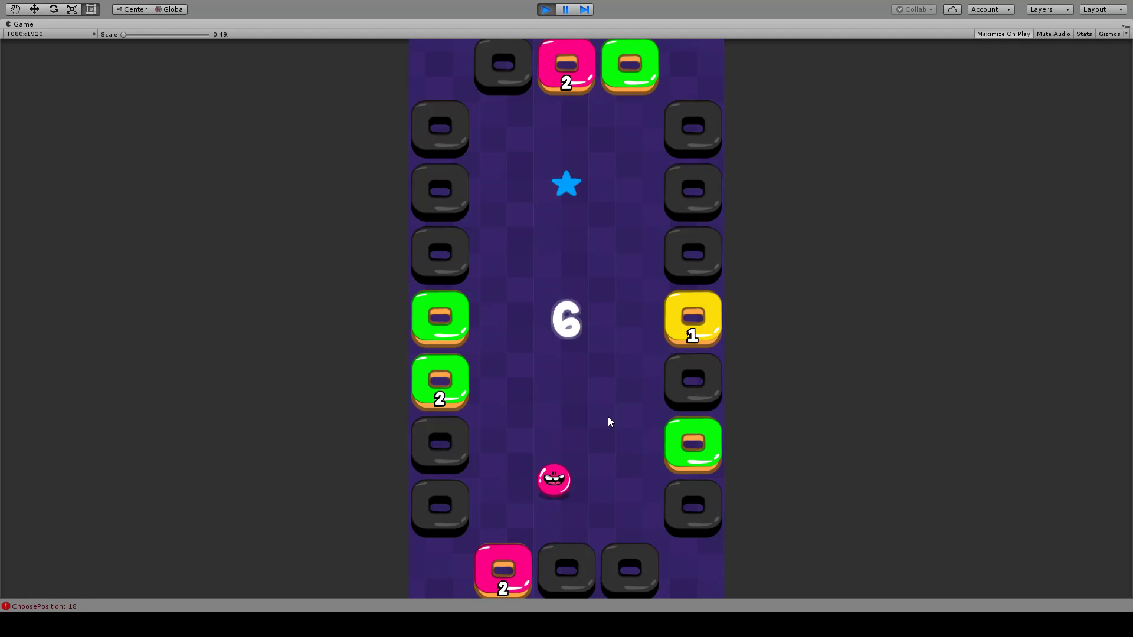
left_click(545, 9)
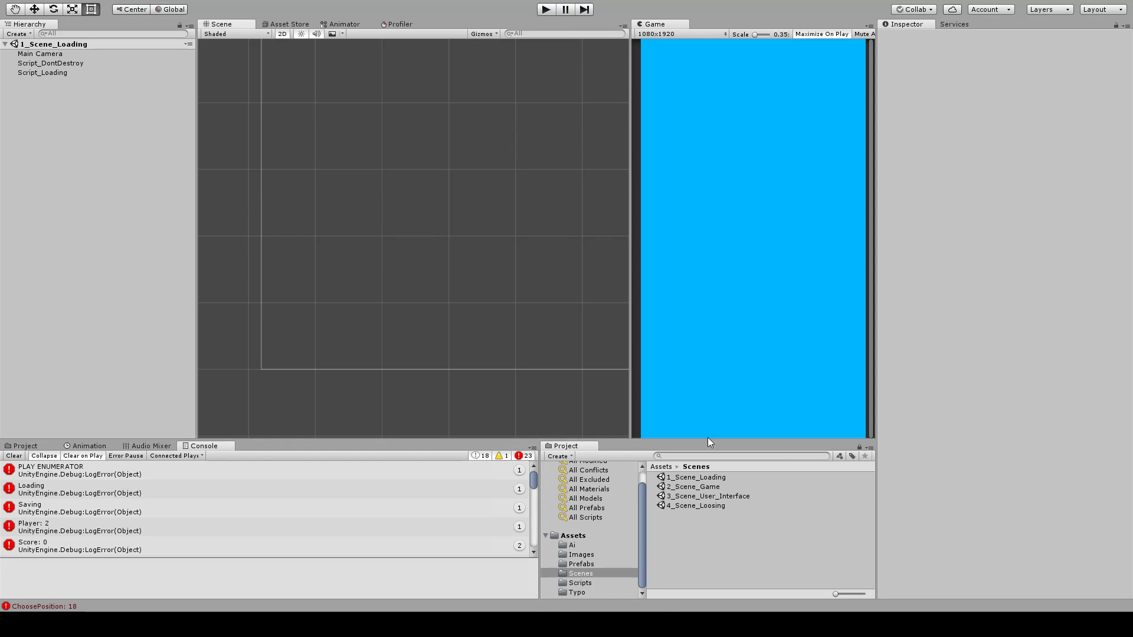
- Open the 2_Scene_Game scene and frame the whole arena
left_click(713, 486)
double_click(713, 486)
middle_click_drag(441, 174, 452, 235)
scroll(452, 235, "down", 4)
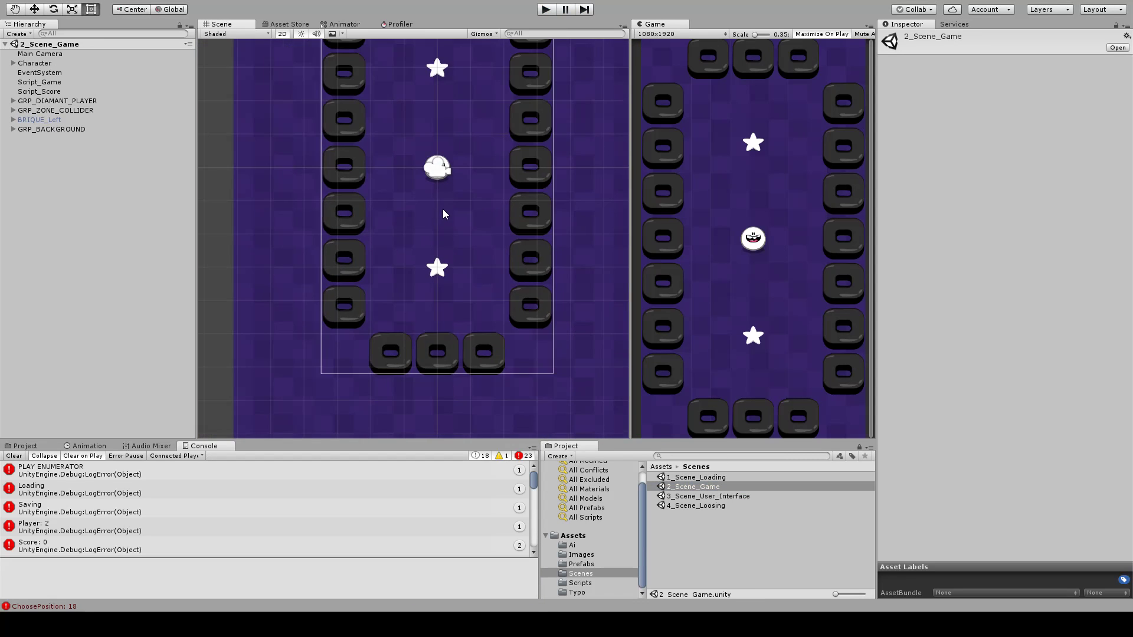
middle_click_drag(489, 188, 493, 177)
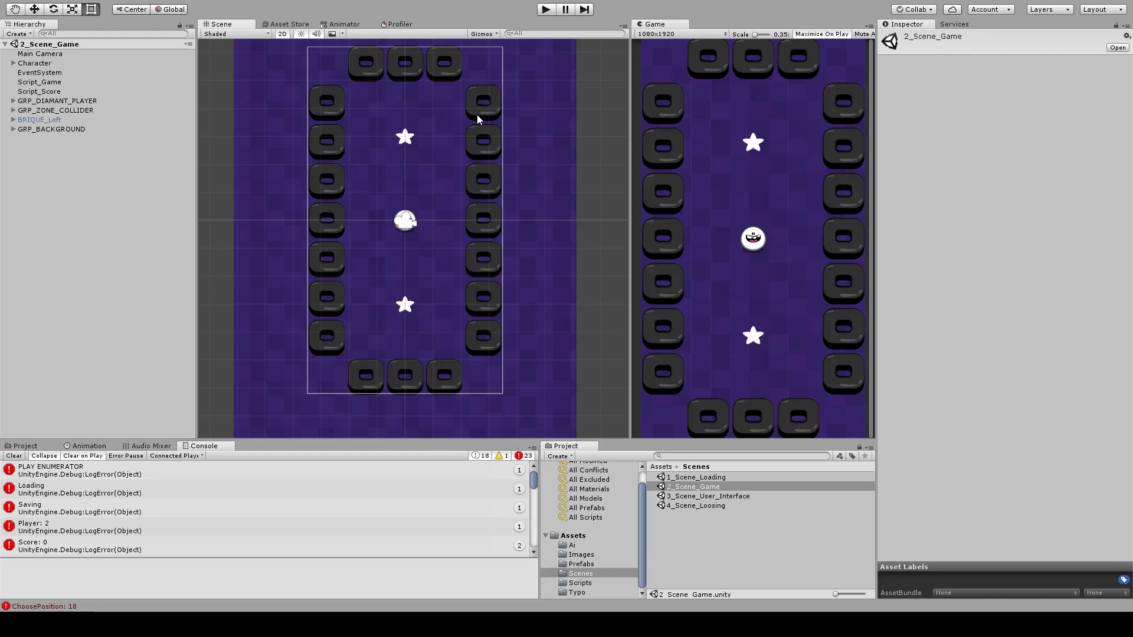
middle_click_drag(477, 120, 473, 125)
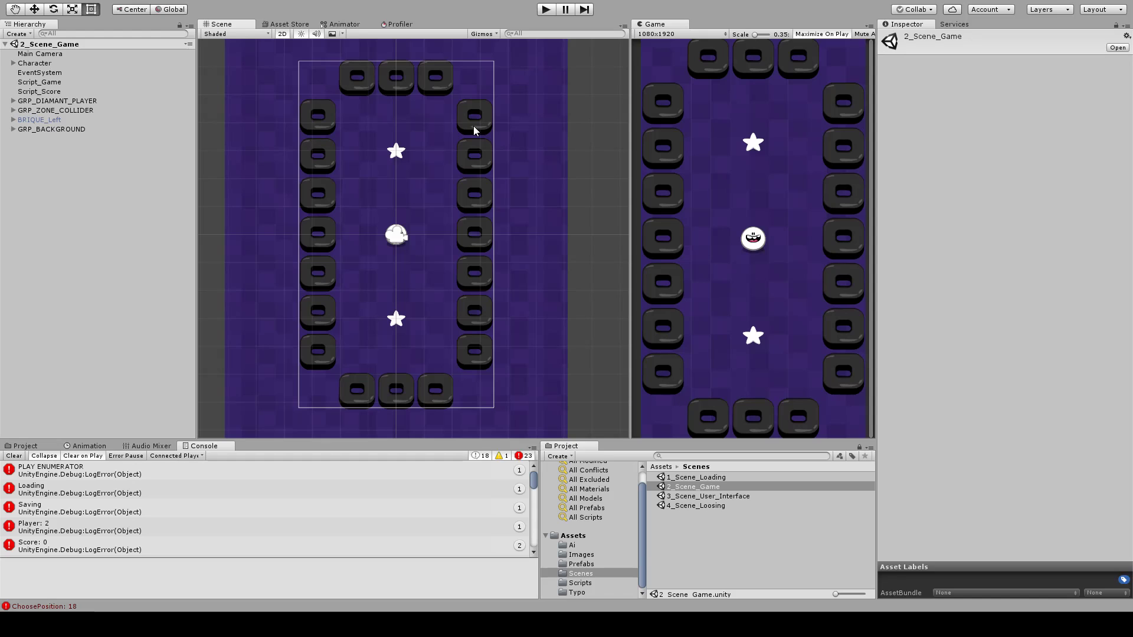
middle_click_drag(534, 165, 491, 170)
middle_click_drag(442, 127, 407, 171)
left_click(119, 189)
middle_click_drag(360, 109, 280, 159)
- Expand the inactive BRIQUE_Left object and activate it in the scene
left_click(46, 122)
middle_click_drag(311, 217, 395, 151)
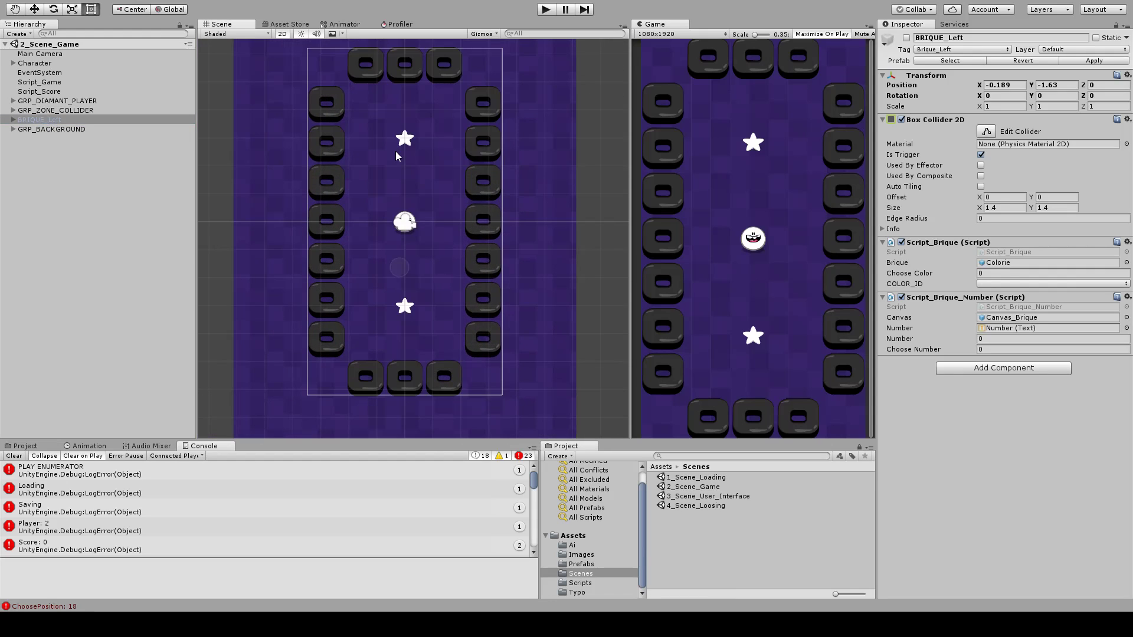
scroll(307, 237, "up", 4)
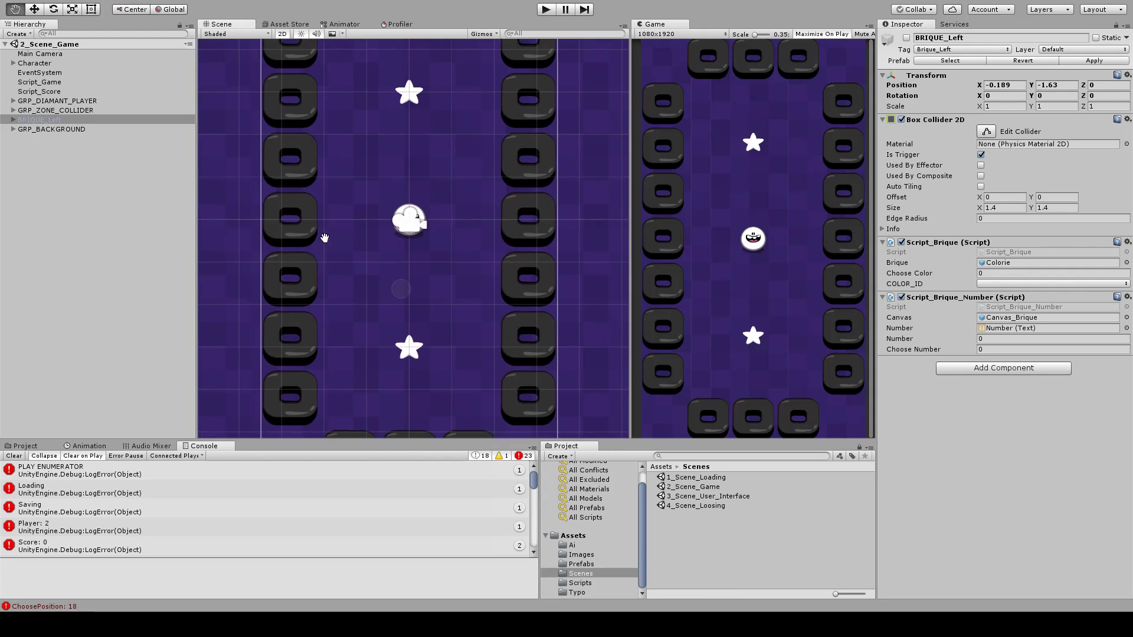
left_click(13, 120)
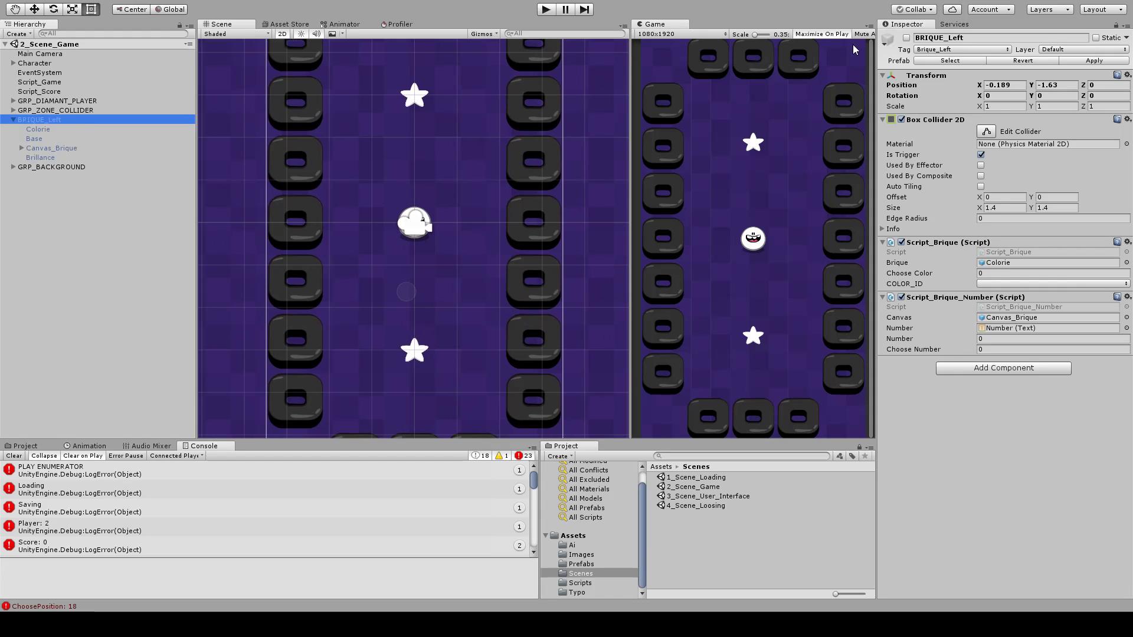
left_click(907, 37)
scroll(384, 413, "up", 3)
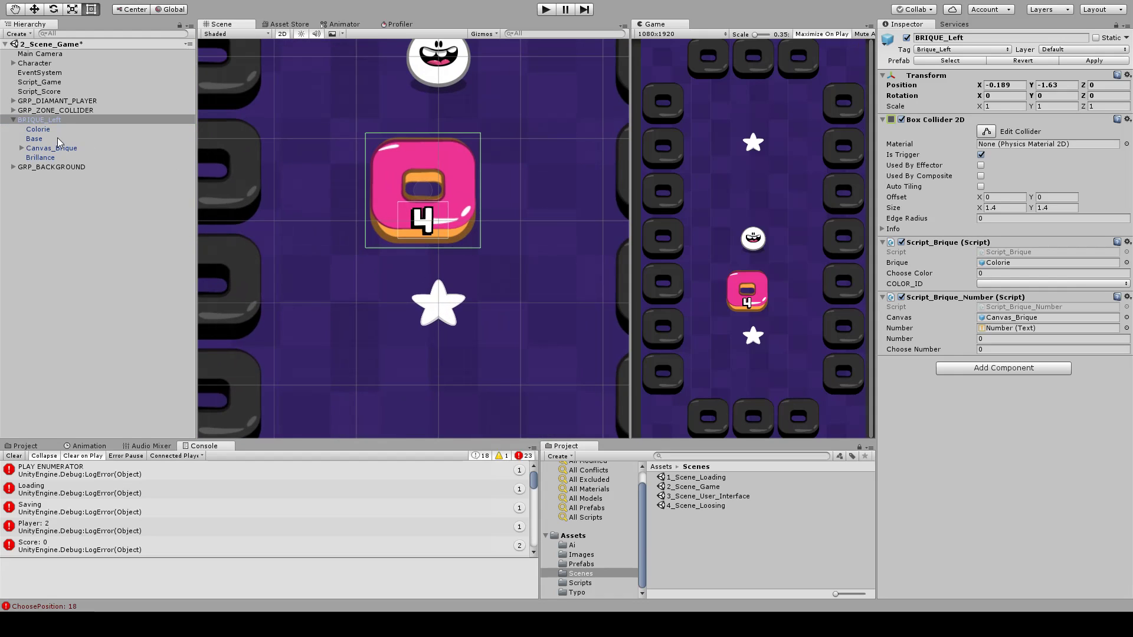
- Duplicate the Base sprite inside BRIQUE_Left and rename the copy Shadow
left_click(86, 148)
left_click(33, 138)
middle_click_drag(500, 213, 487, 195)
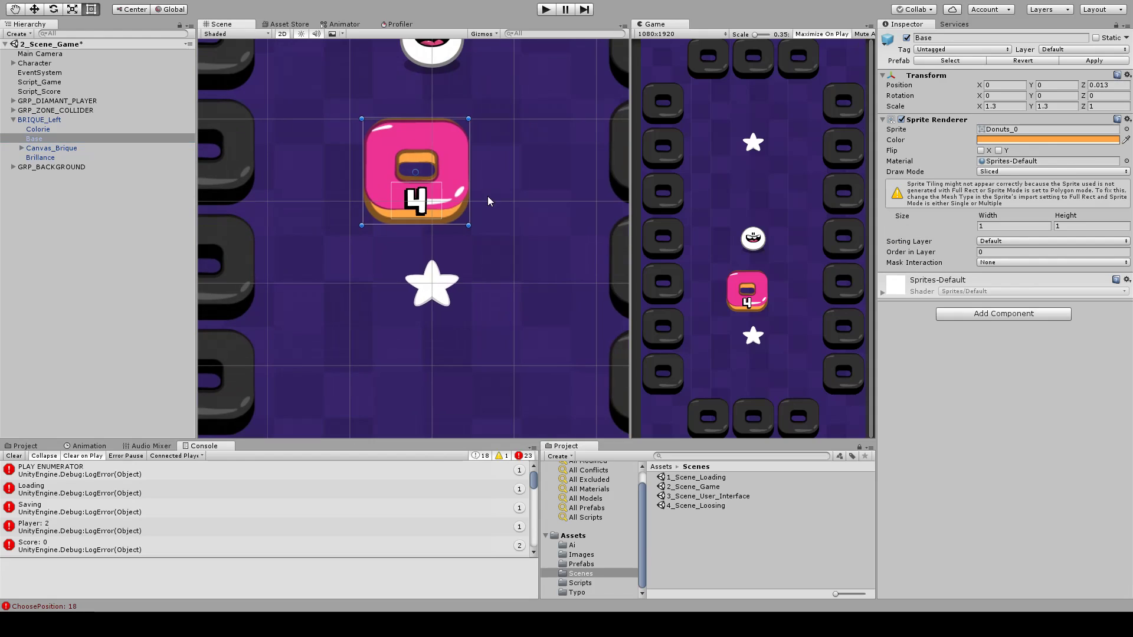
key("w")
key("ctrl+d")
left_click(53, 168)
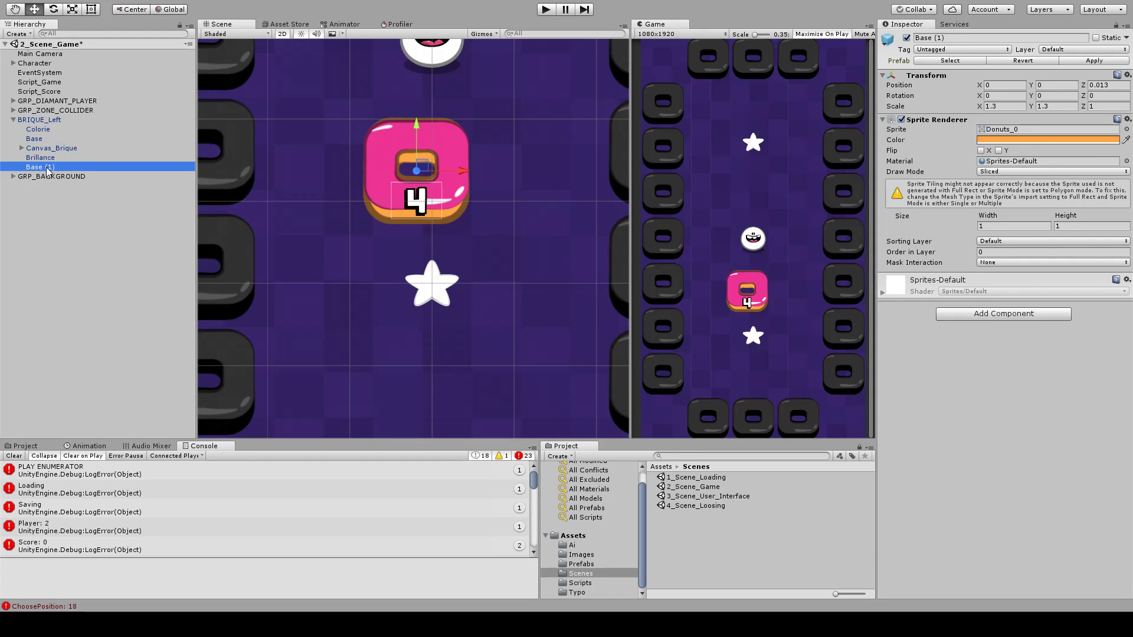
type("Shadow")
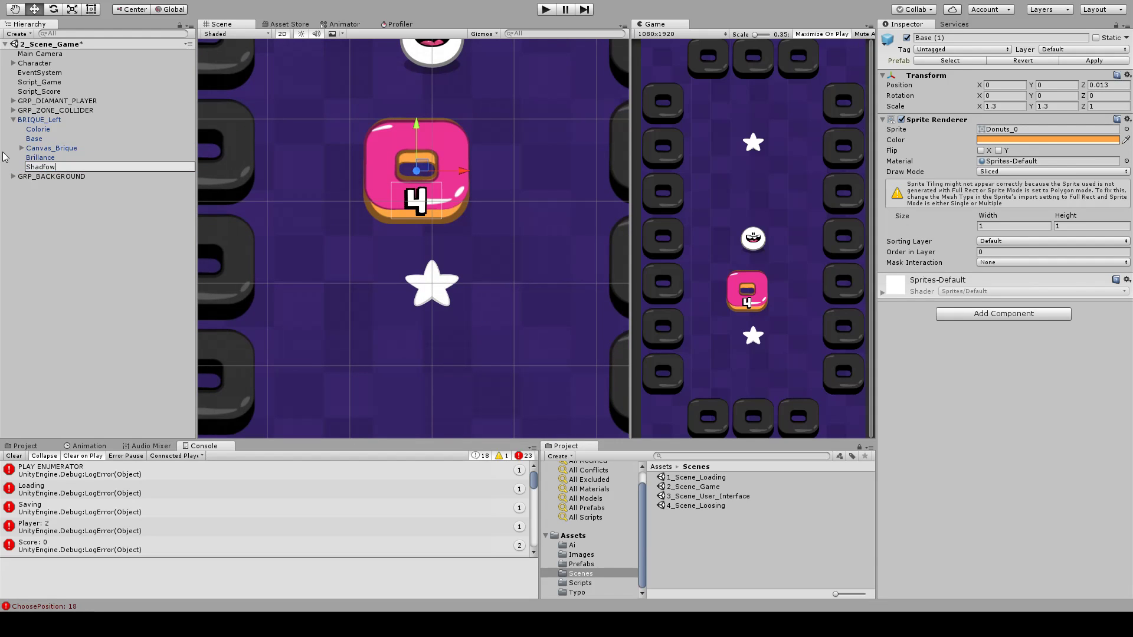
key("Return")
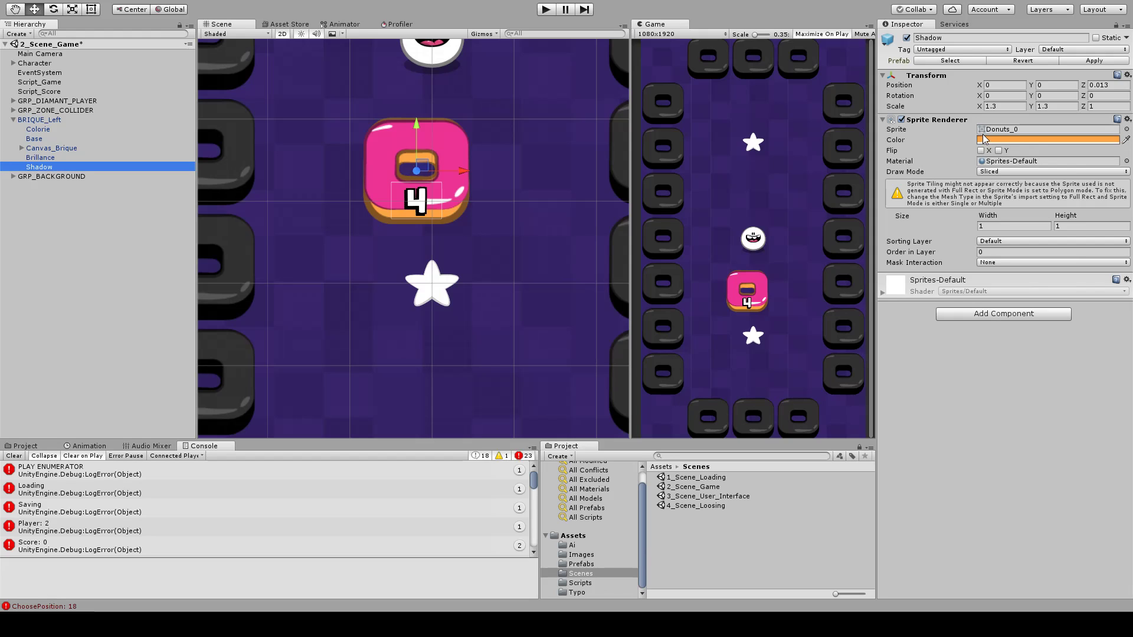
- Give BRIQUE_Left's Shadow sprite the same semi-transparent black colour as the Character's Shadow, and save the scene
middle_click_drag(518, 104, 459, 182)
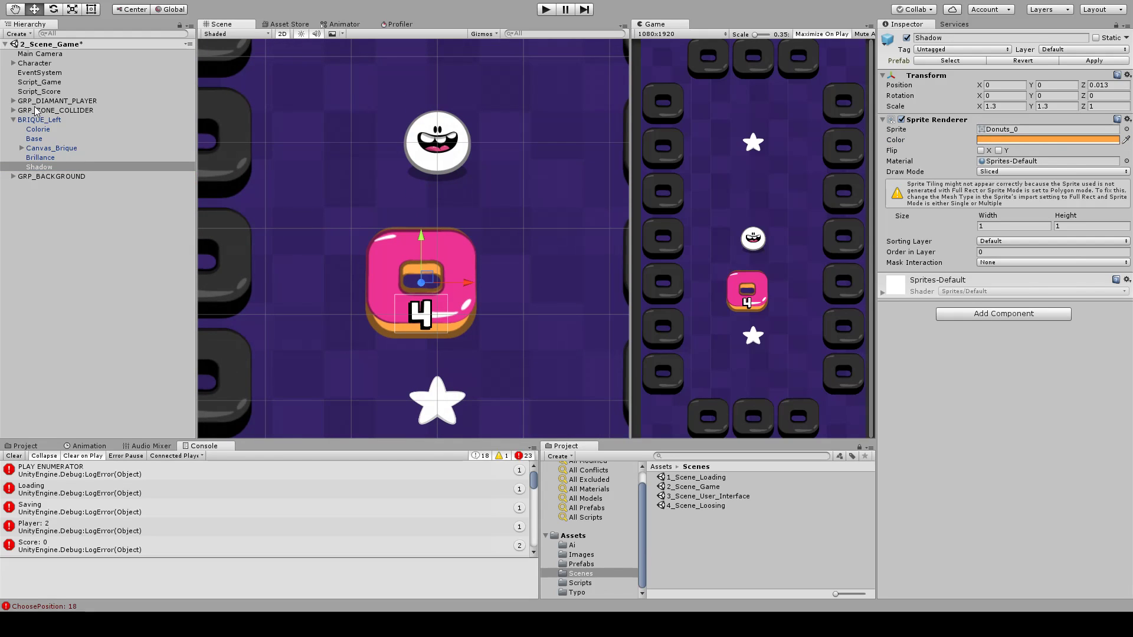
left_click(14, 65)
left_click(14, 64)
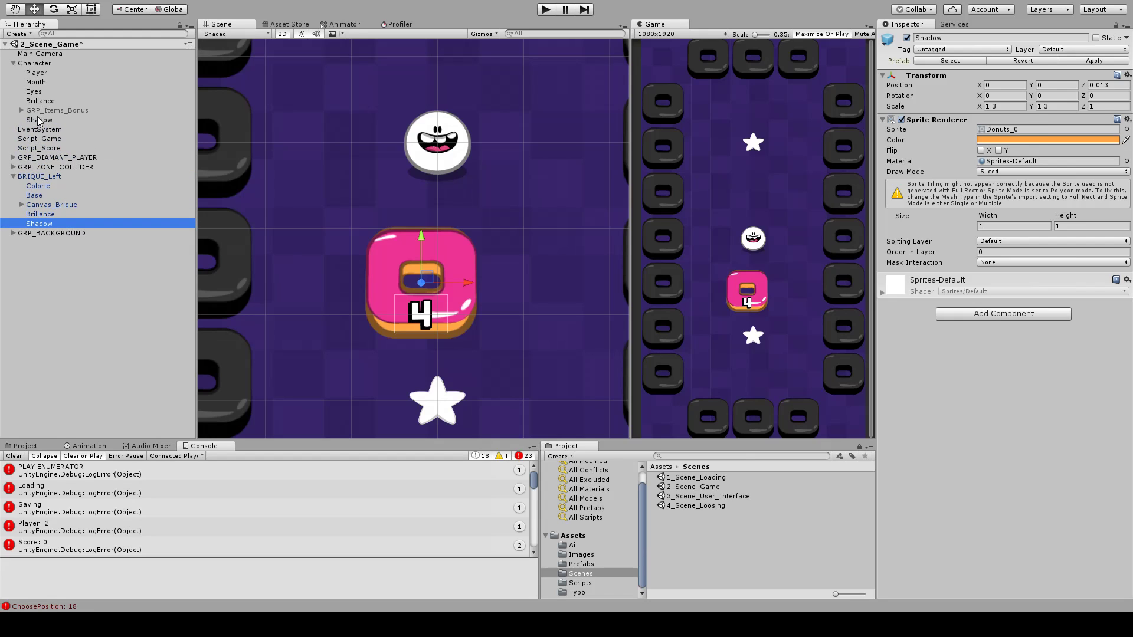
left_click(39, 120)
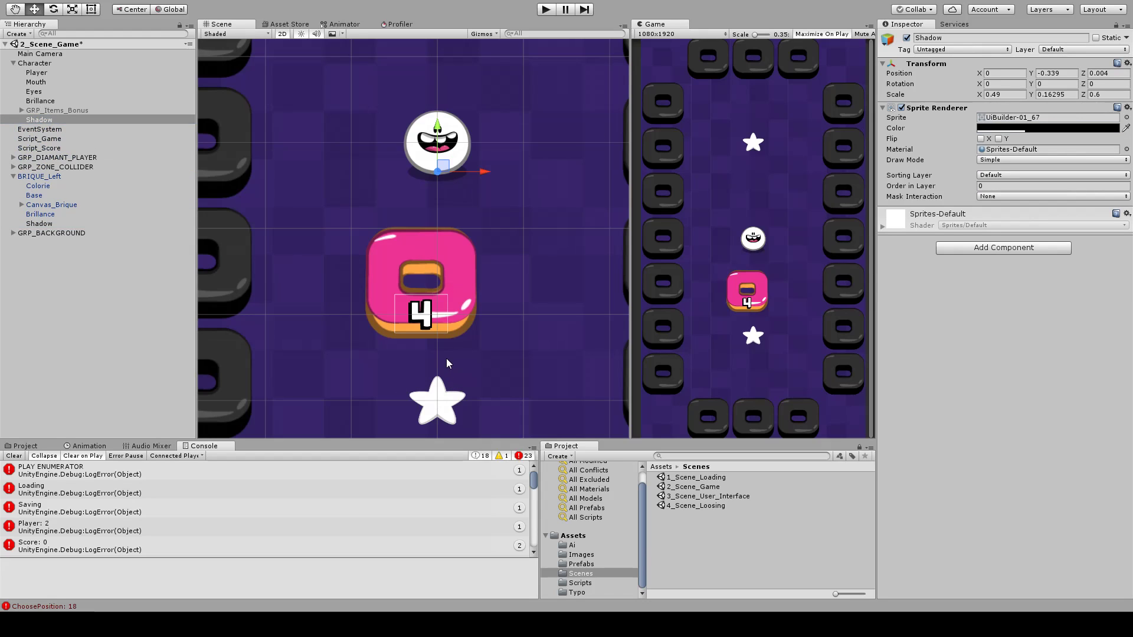
middle_click_drag(508, 136, 514, 103)
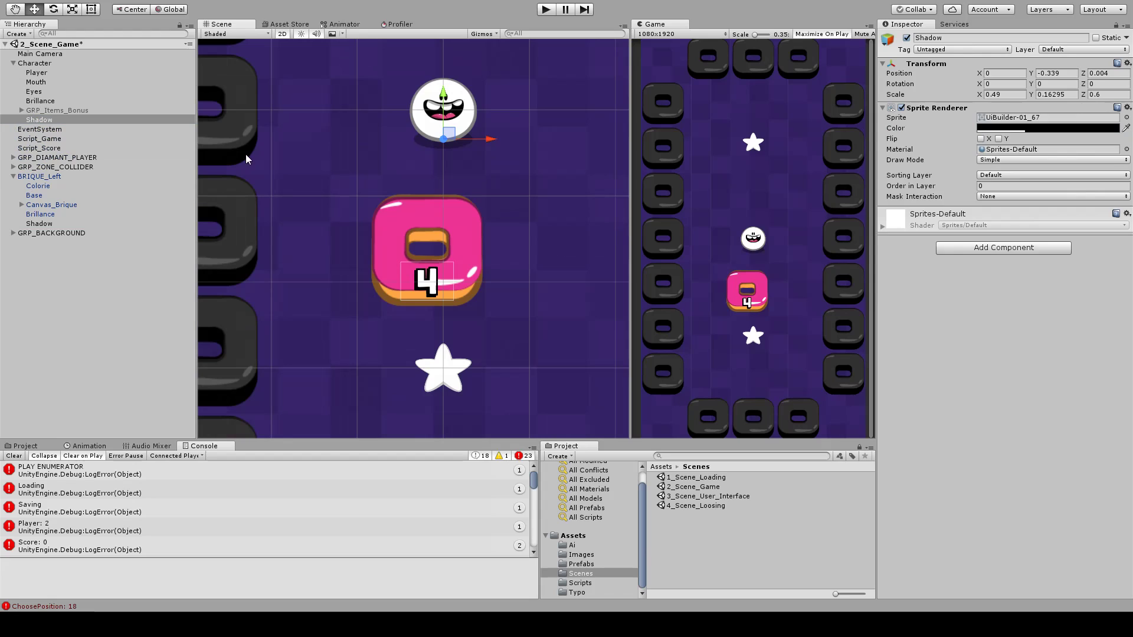
left_click(41, 223)
left_click(1007, 140)
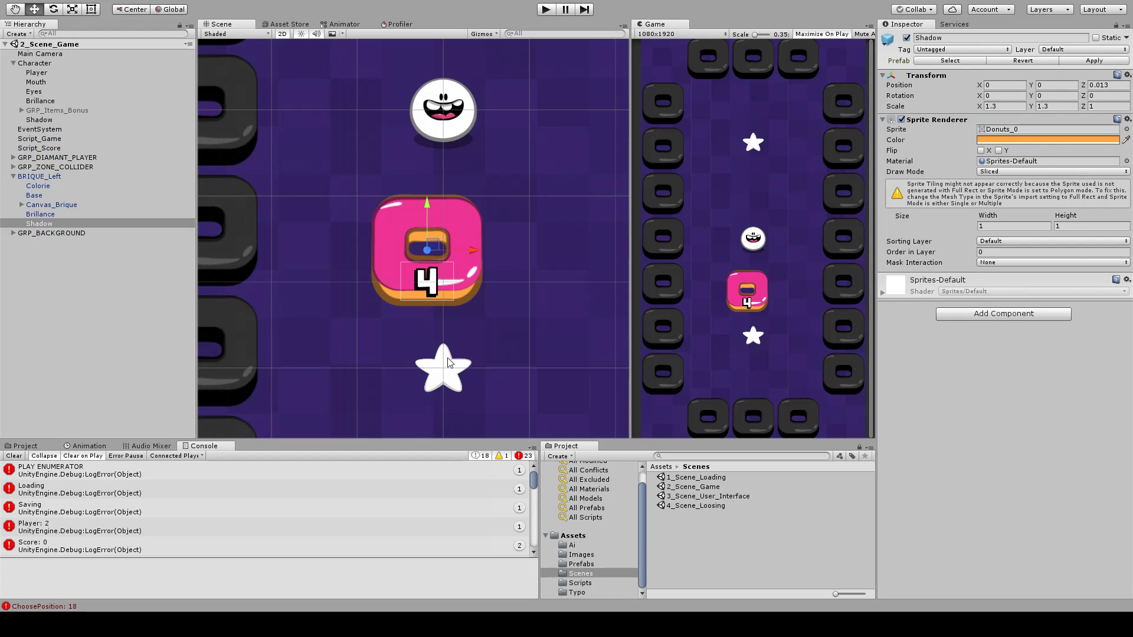
key("ctrl+s")
middle_click_drag(465, 316, 447, 341)
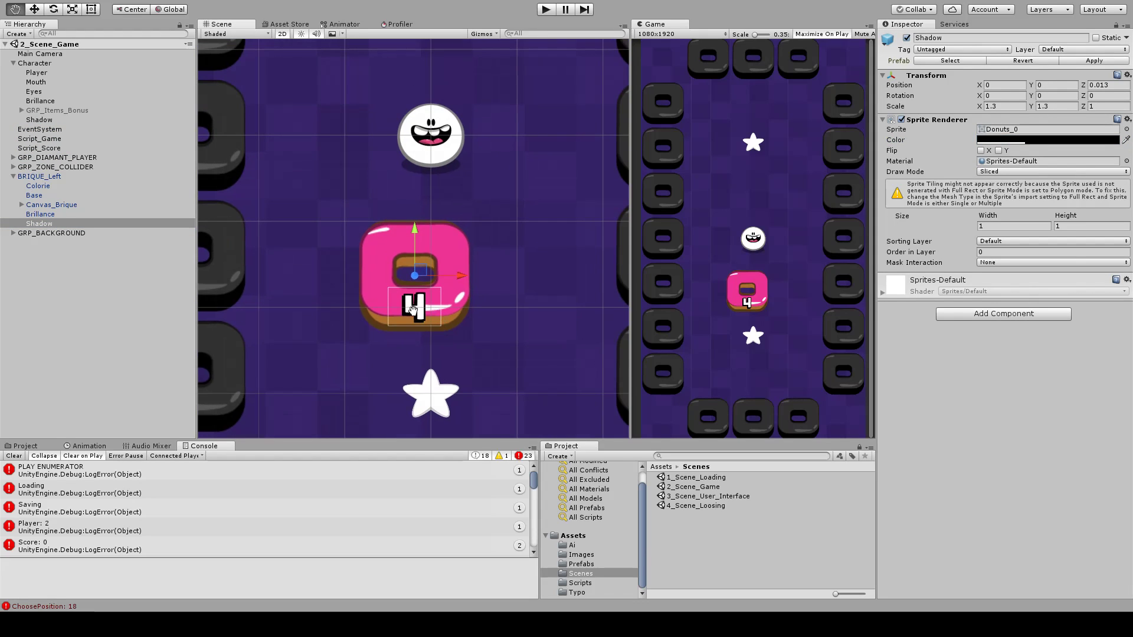
- Move BRIQUE_Left's Shadow down to a Y position of -0.103 and apply the change to the prefab
middle_click_drag(418, 258, 426, 205)
left_click_drag(417, 168, 419, 172)
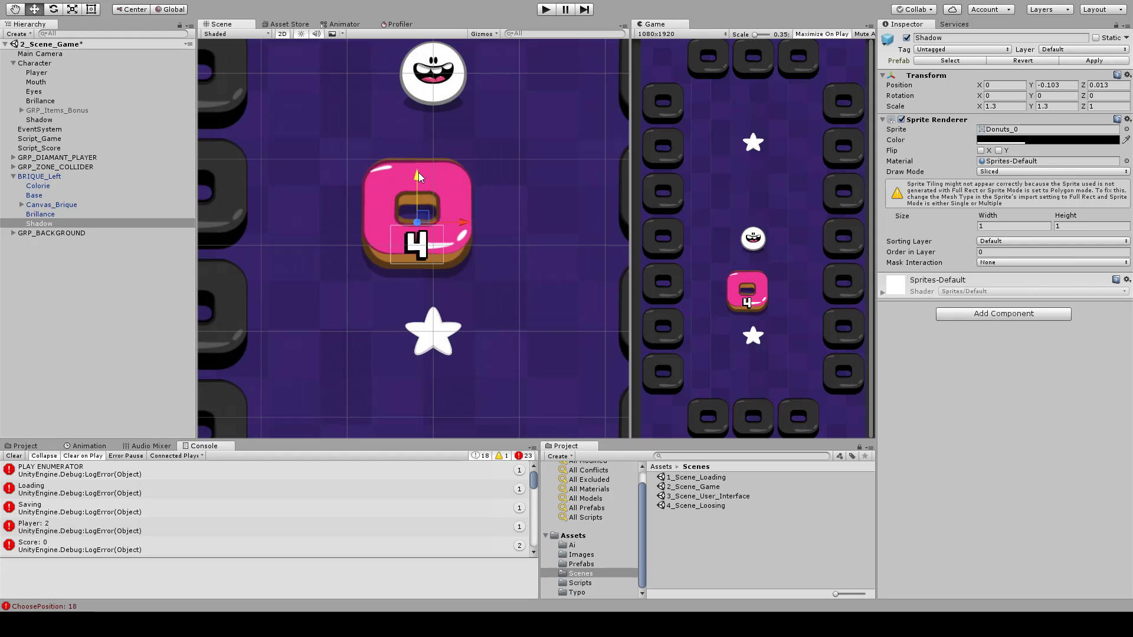
middle_click_drag(479, 216, 482, 232)
left_click(1079, 60)
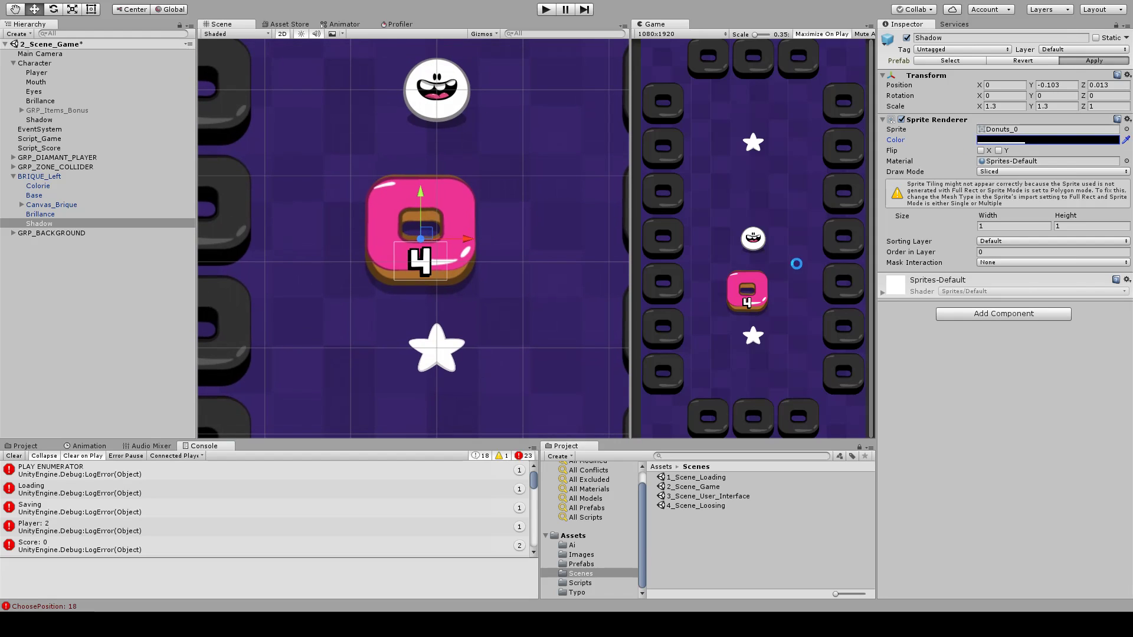
- Duplicate BRIQUE_Left's Shadow and place the copy inside Donets_GRP, under Zone_Collider_Player of the first Zone_Collider in GRP_ZONE_COLLIDER
middle_click_drag(404, 293, 446, 262)
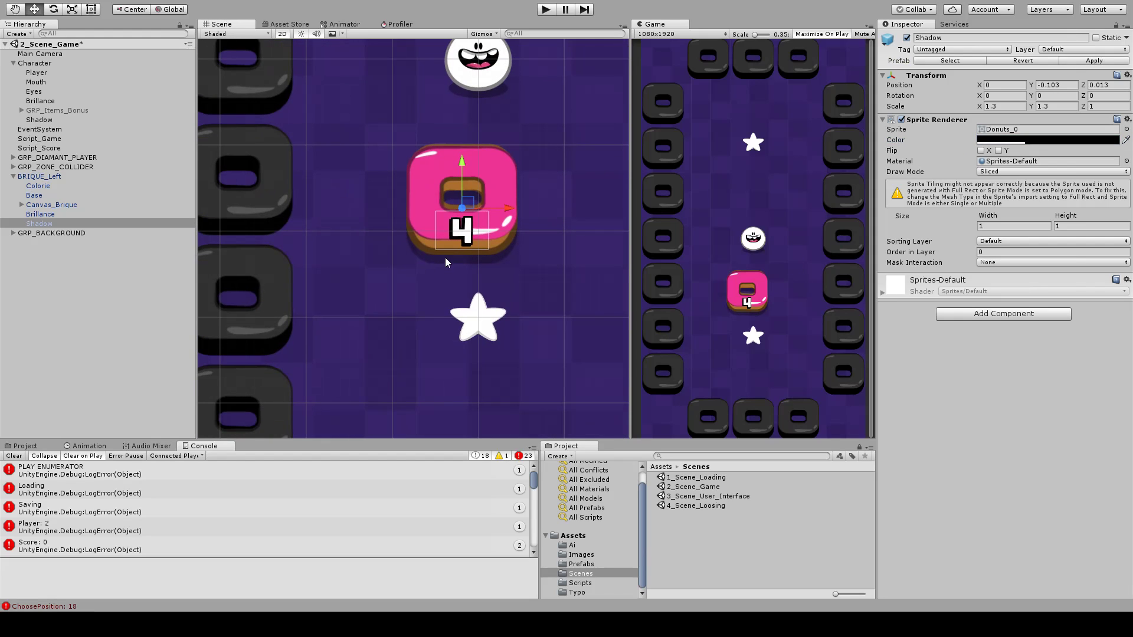
left_click(13, 167)
left_click(22, 176)
left_click(30, 186)
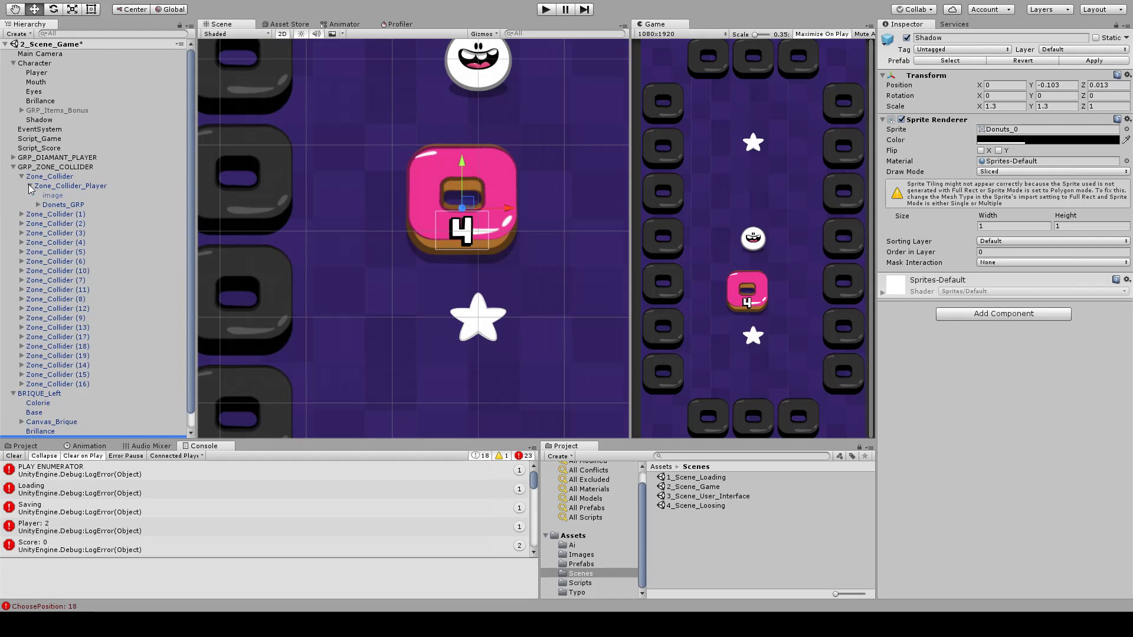
left_click(38, 204)
scroll(367, 298, "down", 2)
middle_click_drag(367, 299, 400, 234)
scroll(73, 420, "down", 1)
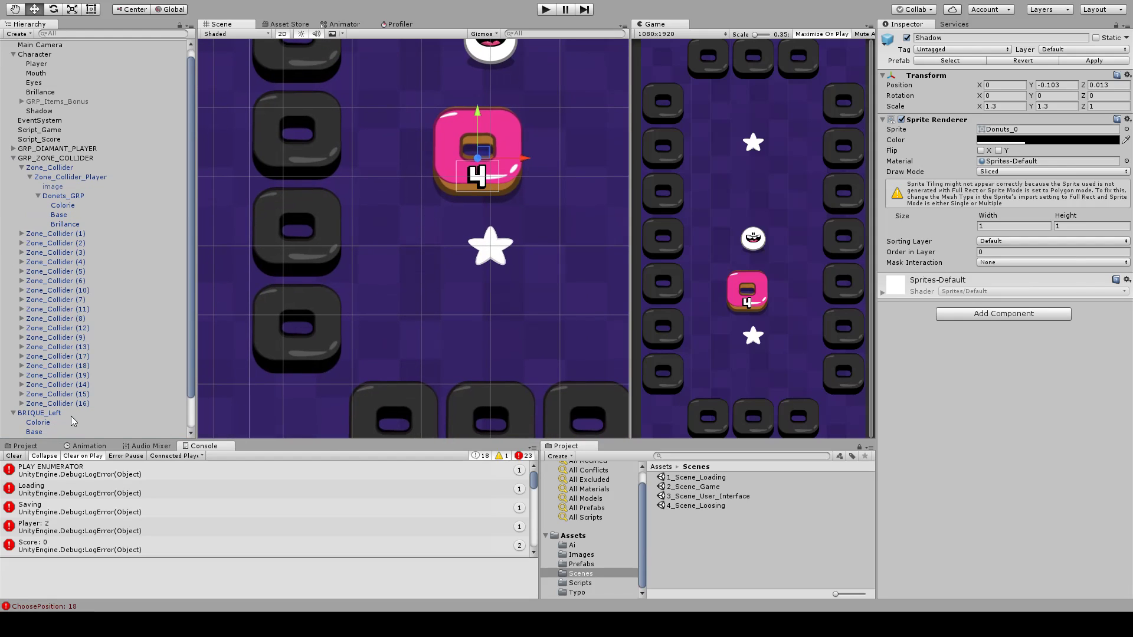
scroll(73, 420, "down", 2)
key("ctrl+d")
left_click_drag(48, 434, 69, 161)
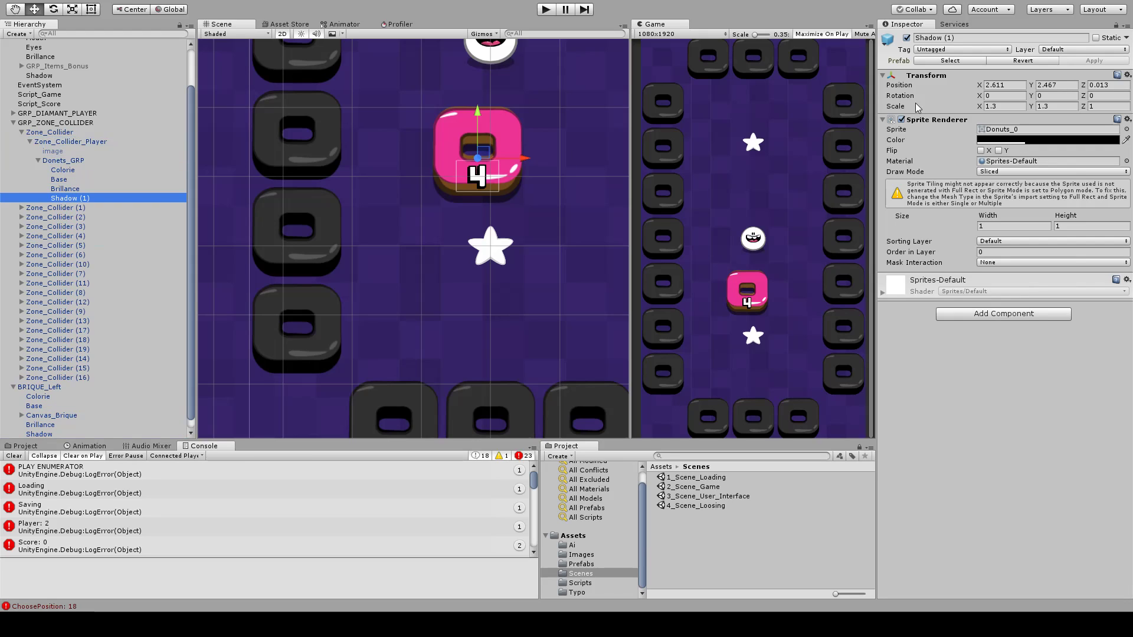
- Set the X and Y position of the Shadow copy in Donets_GRP to 0
left_click(1010, 84)
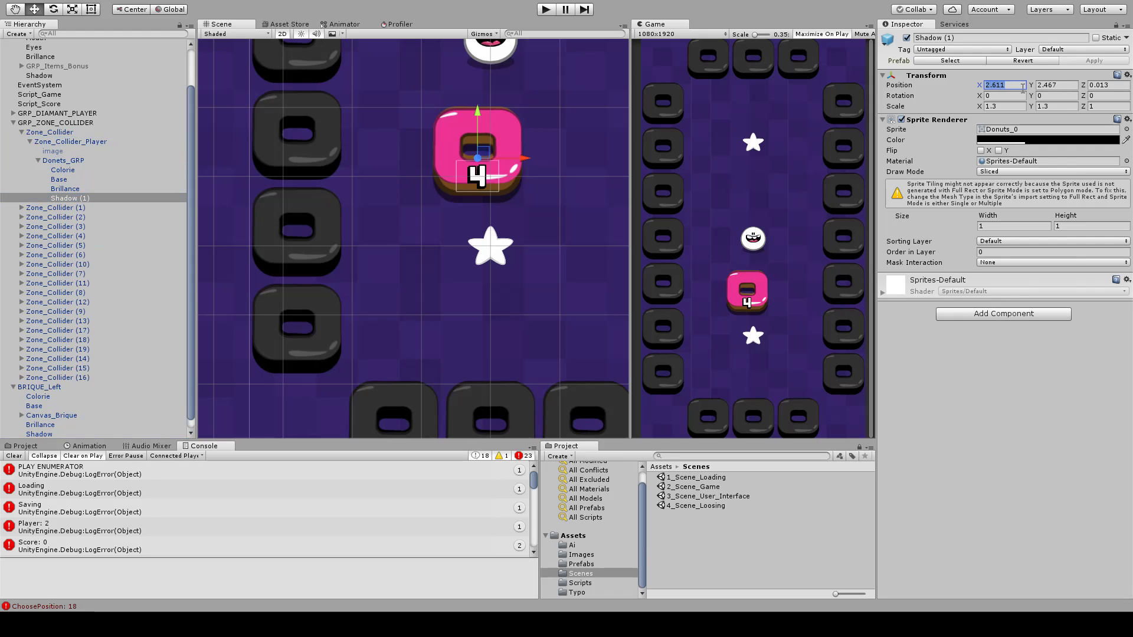
left_click(1054, 85)
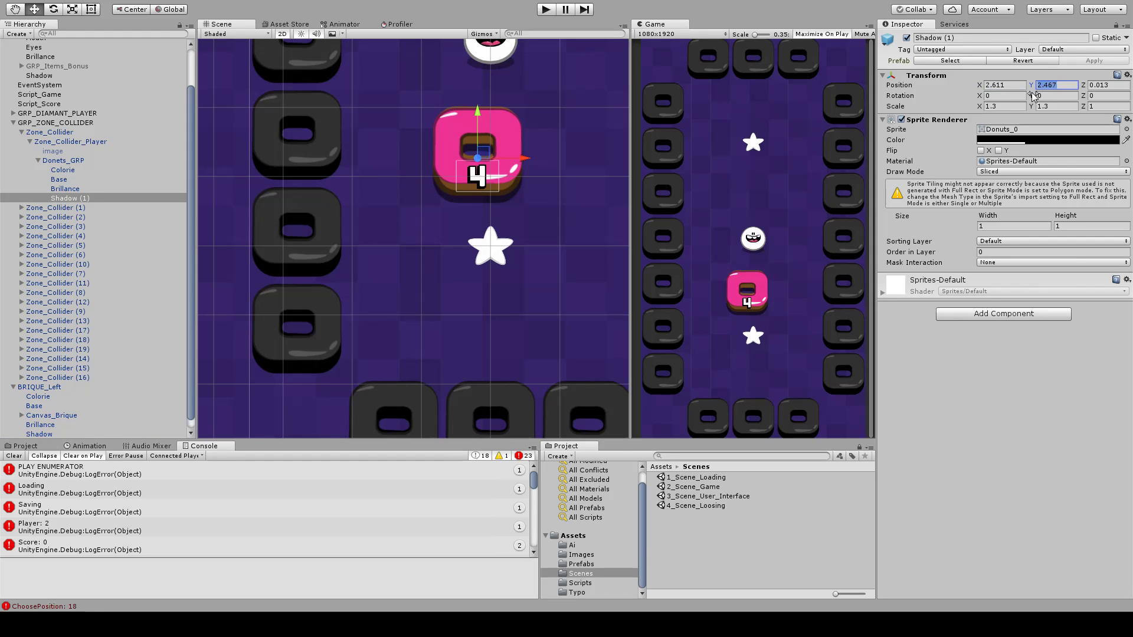
type("0")
left_click(1003, 85)
type("0")
middle_click_drag(480, 282, 489, 254)
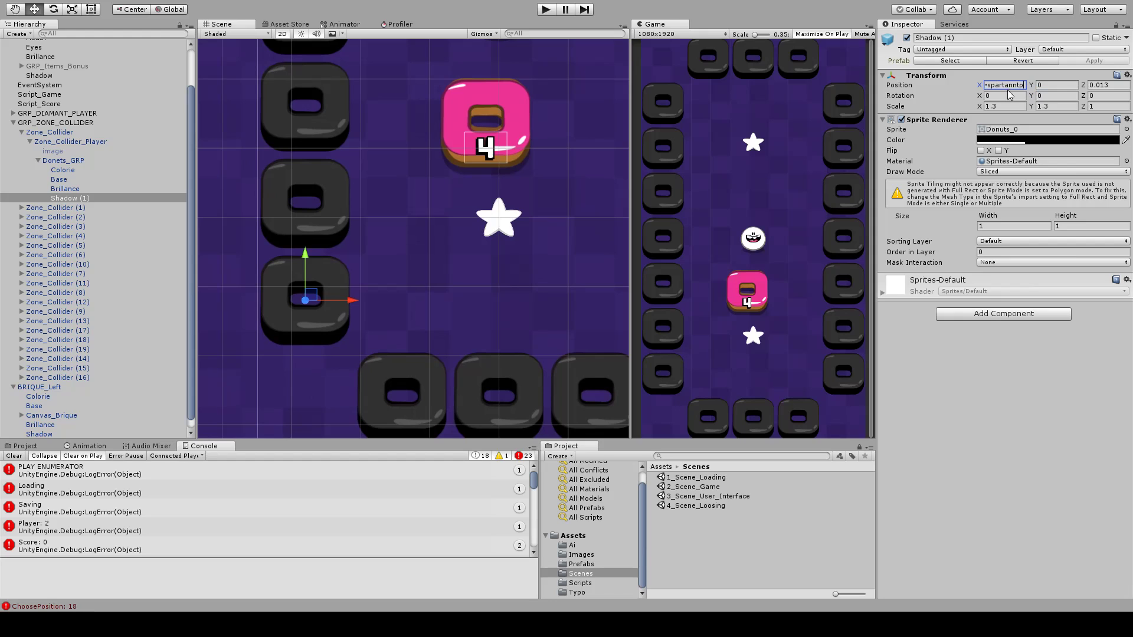
- Undo the last position edits of Shadow (1) in Donets_GRP, and enter 0 again for its X and Y position
key("ctrl+z")
key("ctrl+z")
middle_click_drag(492, 178, 495, 190)
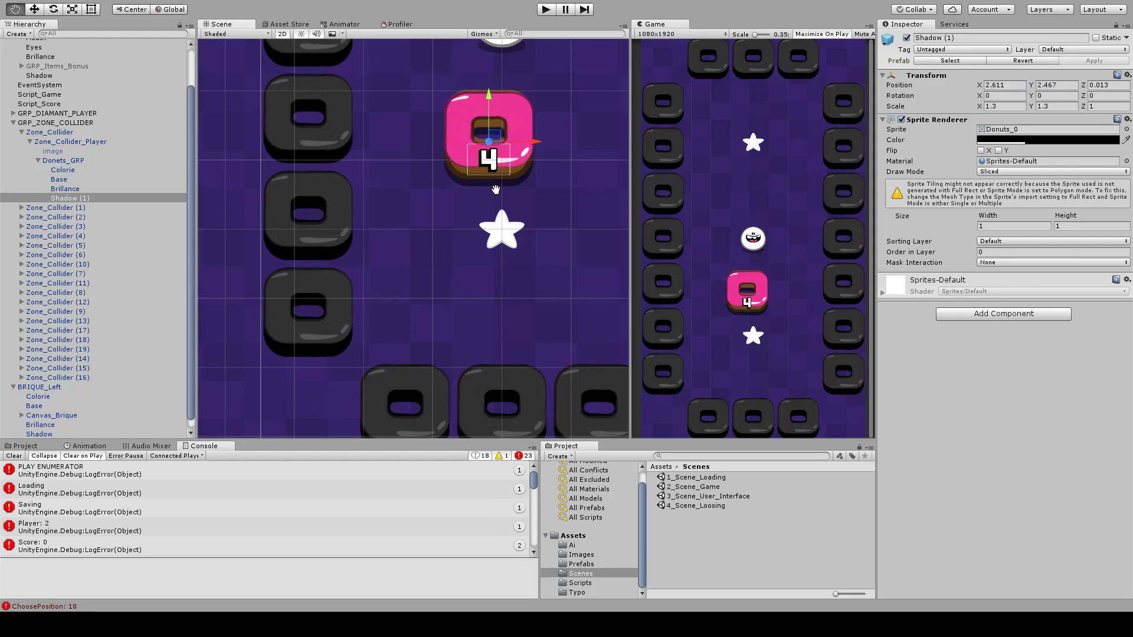
left_click(56, 161)
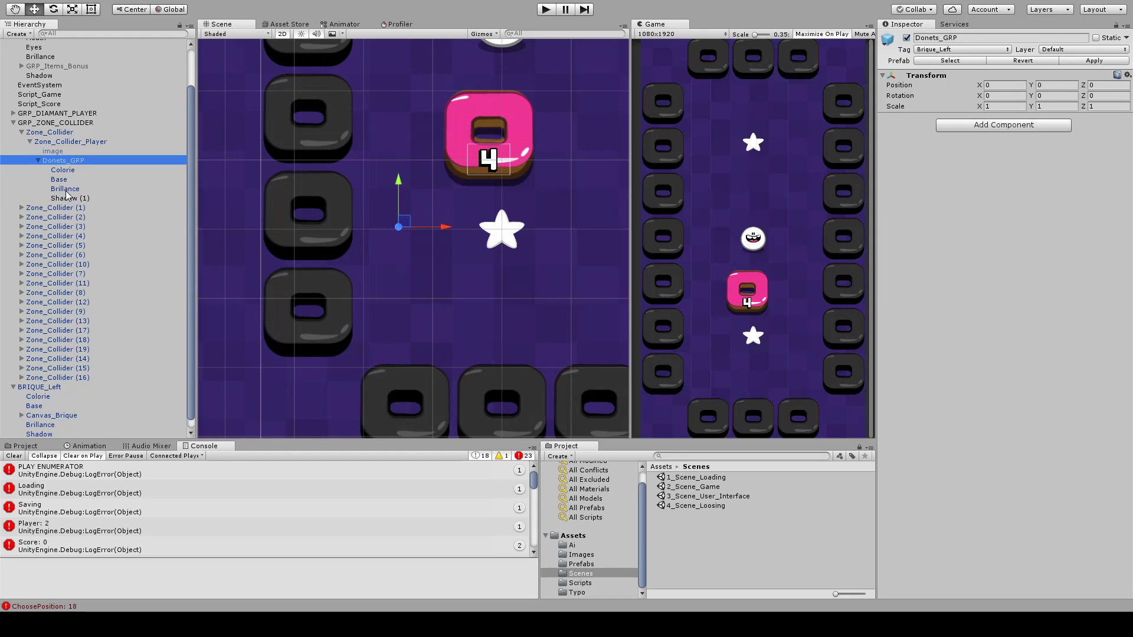
left_click(67, 199)
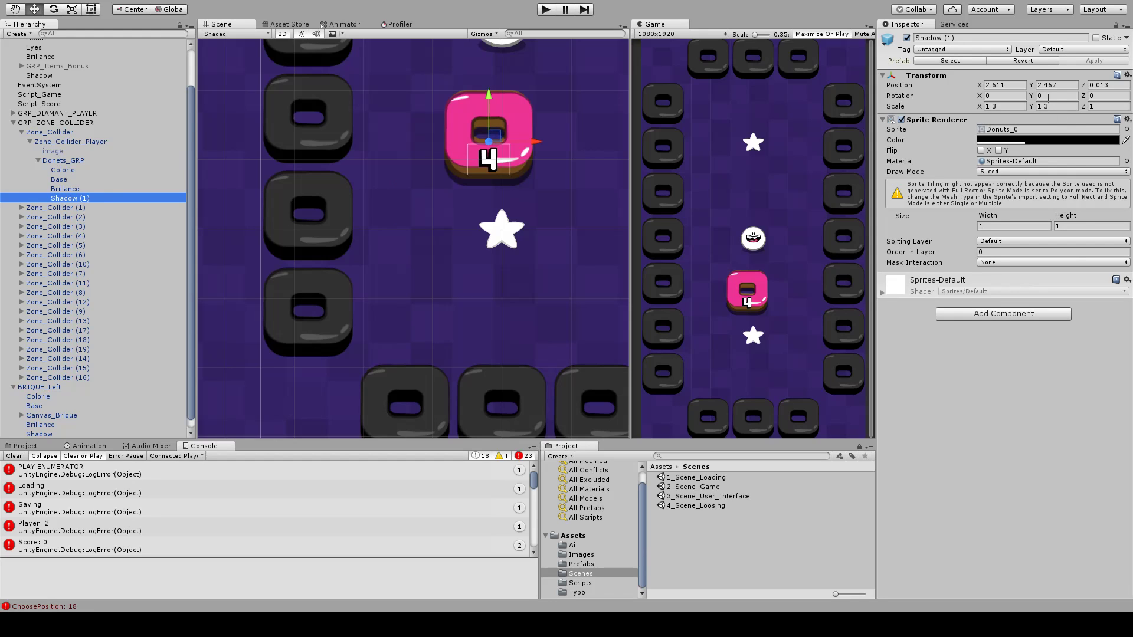
left_click(1013, 86)
type("0")
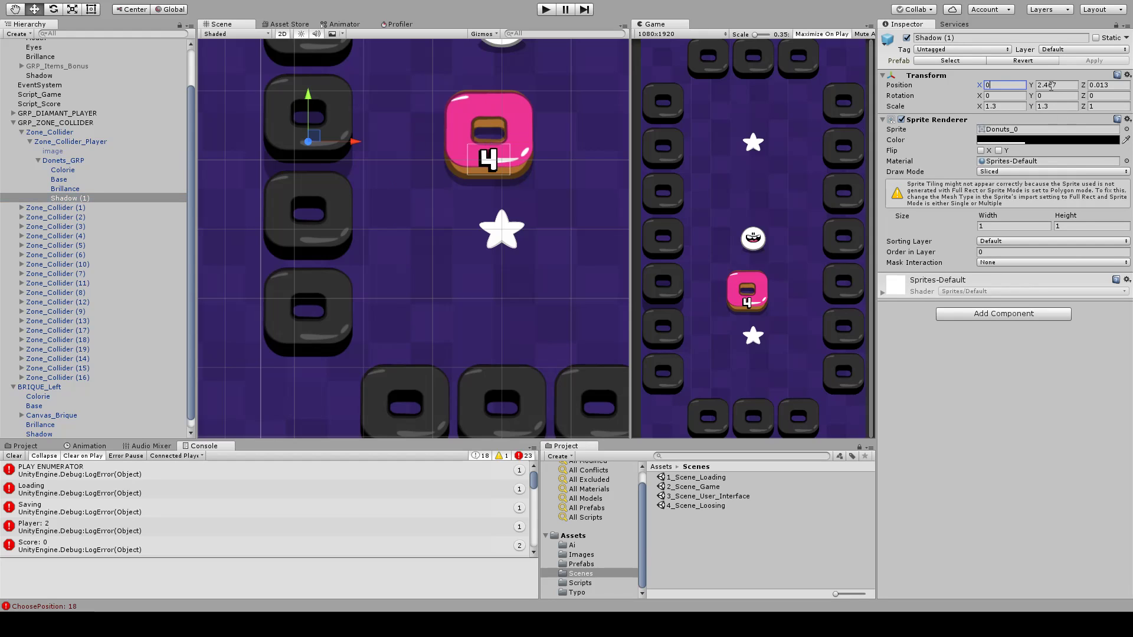
left_click(1062, 85)
type("0")
left_click(1119, 83)
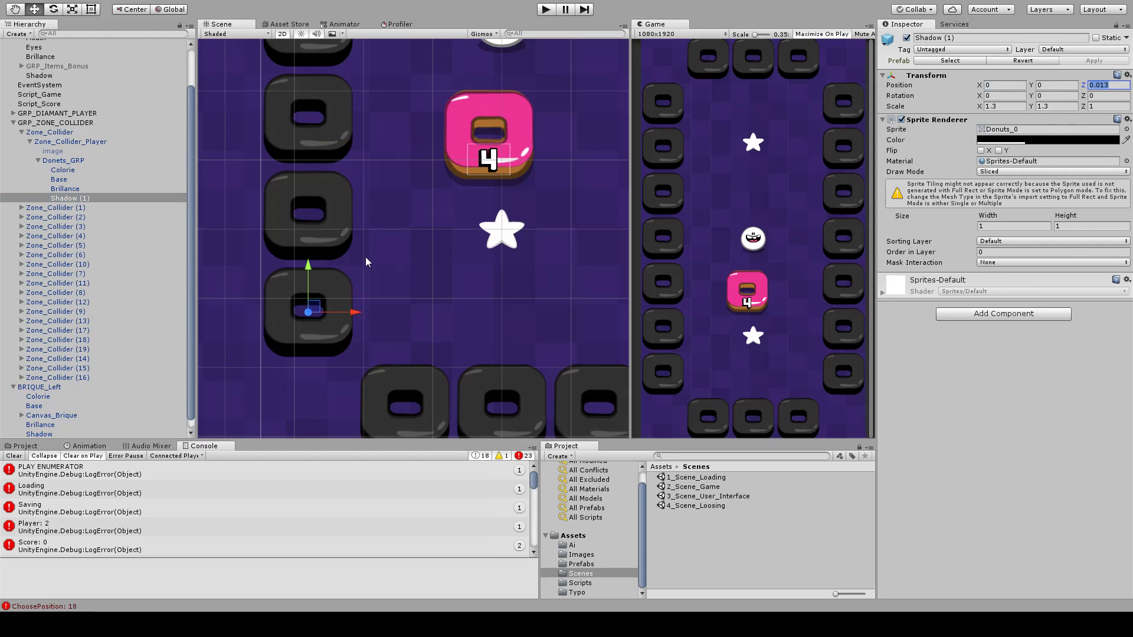
middle_click_drag(366, 261, 384, 214)
left_click_drag(324, 229, 328, 219)
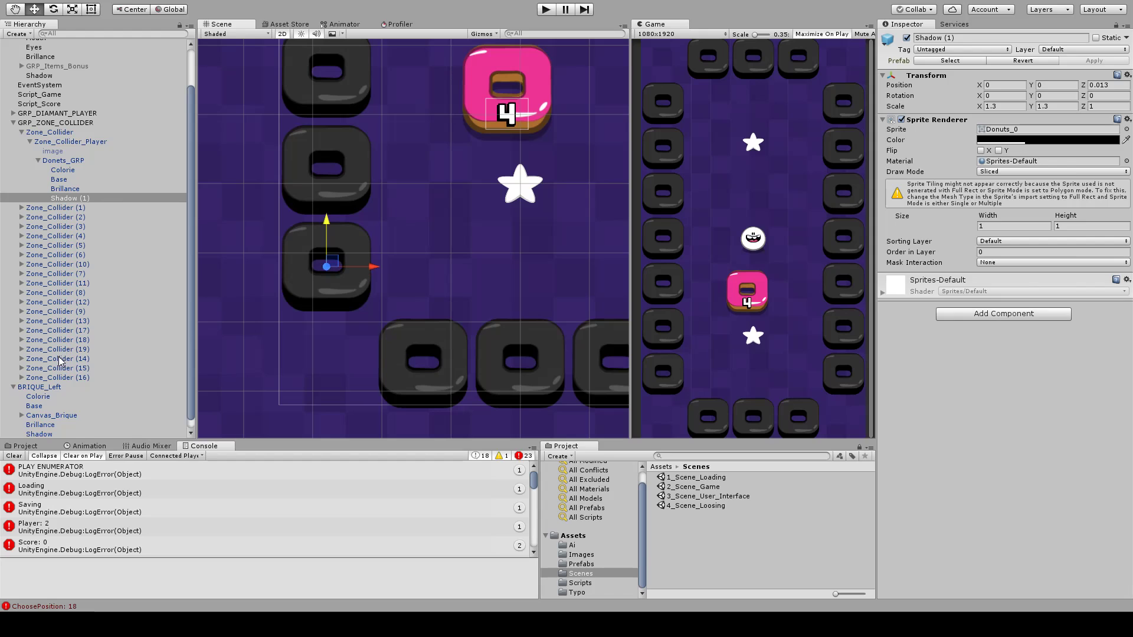
- Copy the Y position of -0.103 from BRIQUE_Left's Shadow to Shadow (1) in Donets_GRP
scroll(59, 371, "down", 1)
left_click(48, 425)
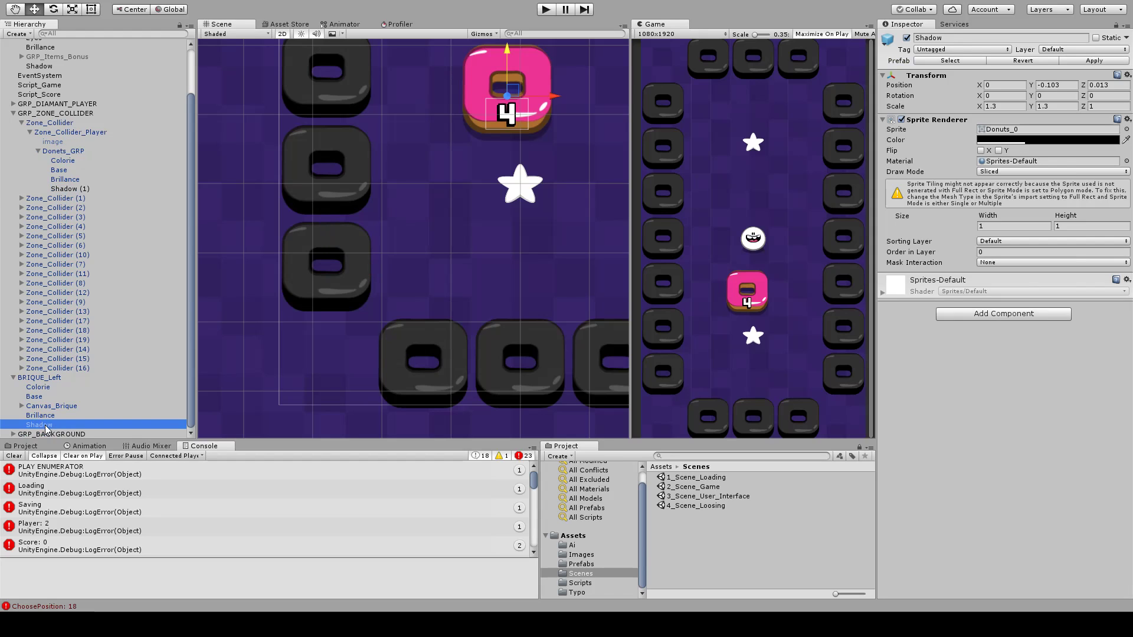
left_click(1041, 85)
key("ctrl+c")
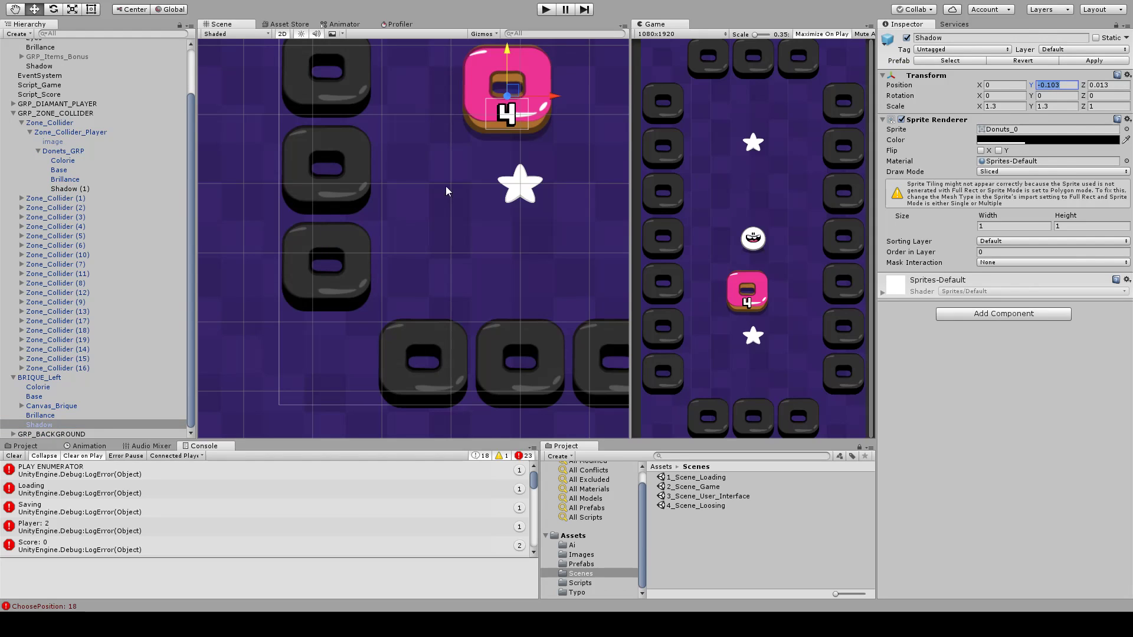
left_click(70, 189)
left_click(1056, 85)
key("ctrl+v")
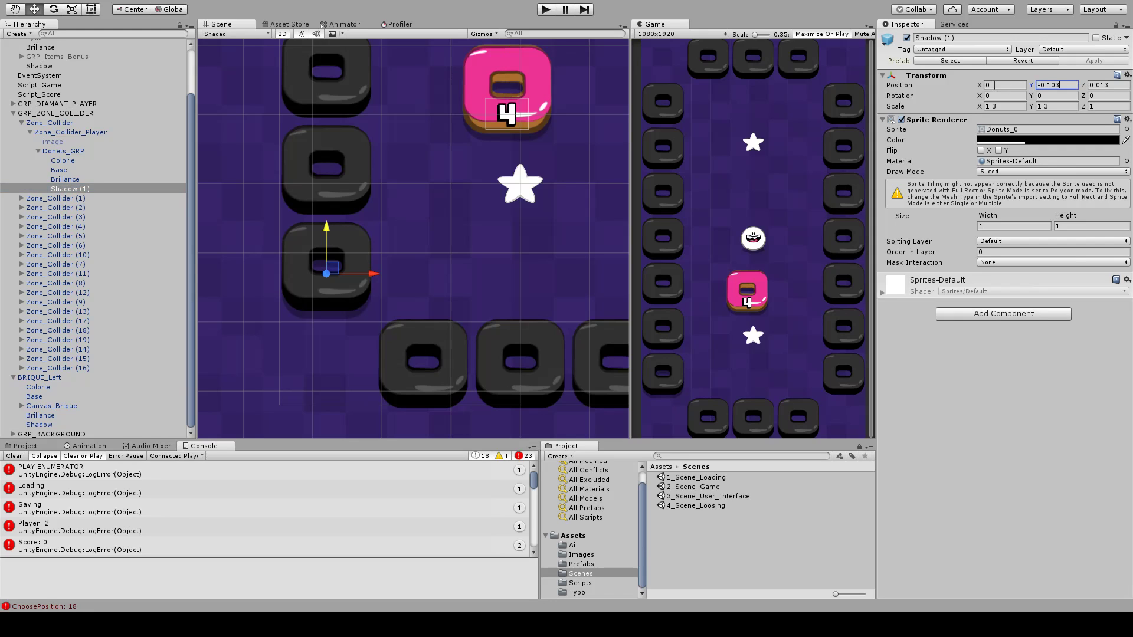
middle_click_drag(341, 236, 345, 242)
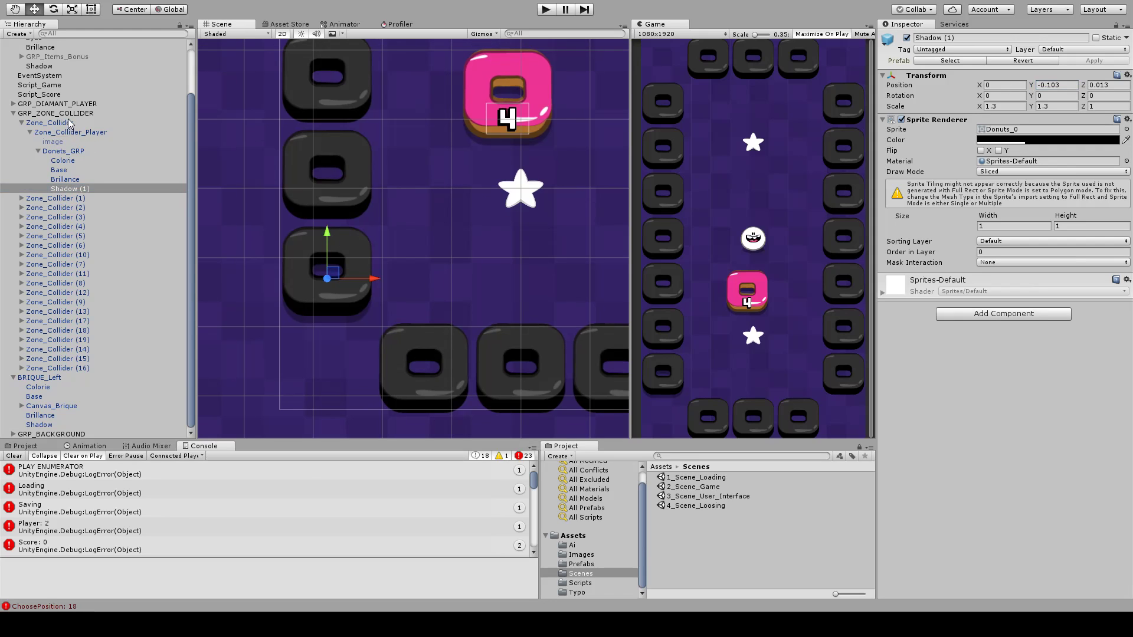
- Rename Shadow (1) in Donets_GRP to Shadow and apply the Donets_GRP changes to the prefab
left_click(77, 189)
type("Shadow")
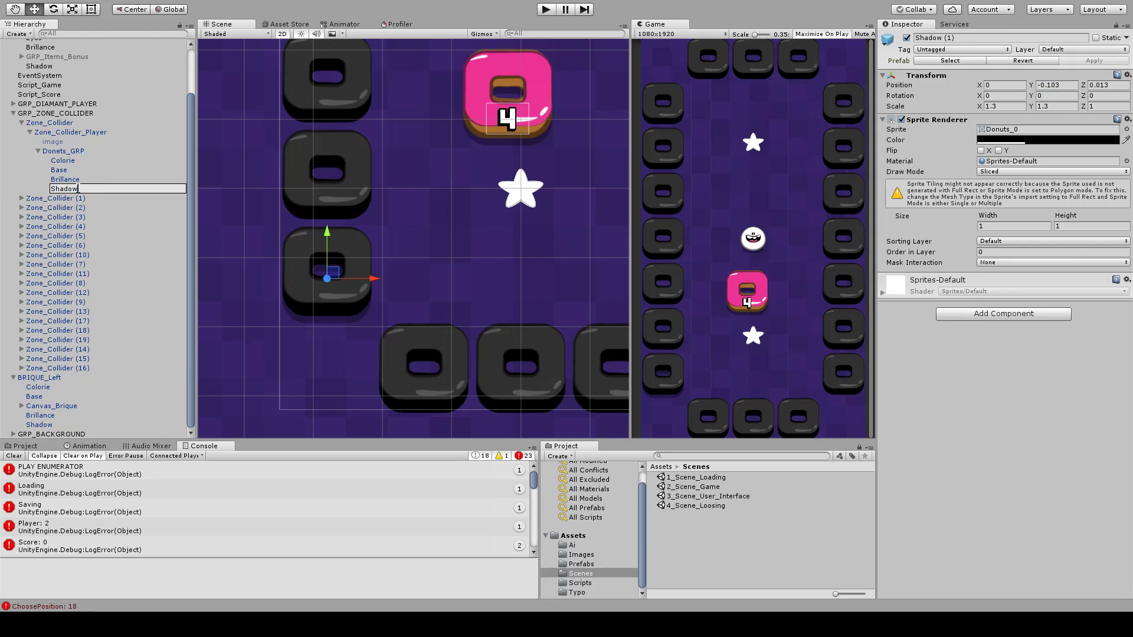
left_click(63, 152)
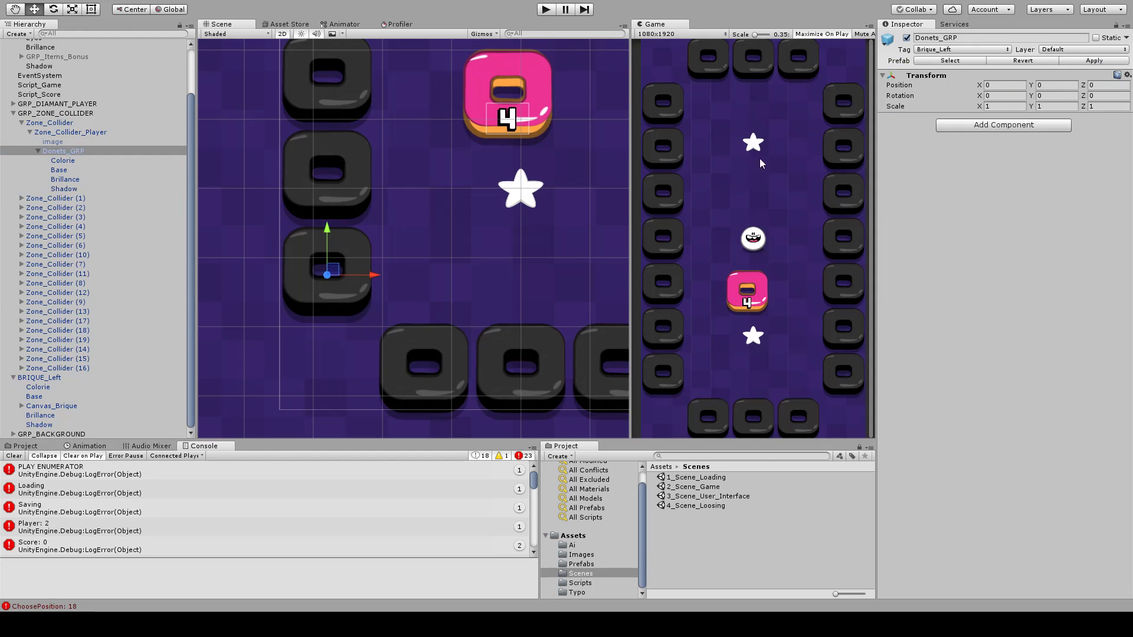
middle_click_drag(532, 173, 499, 167)
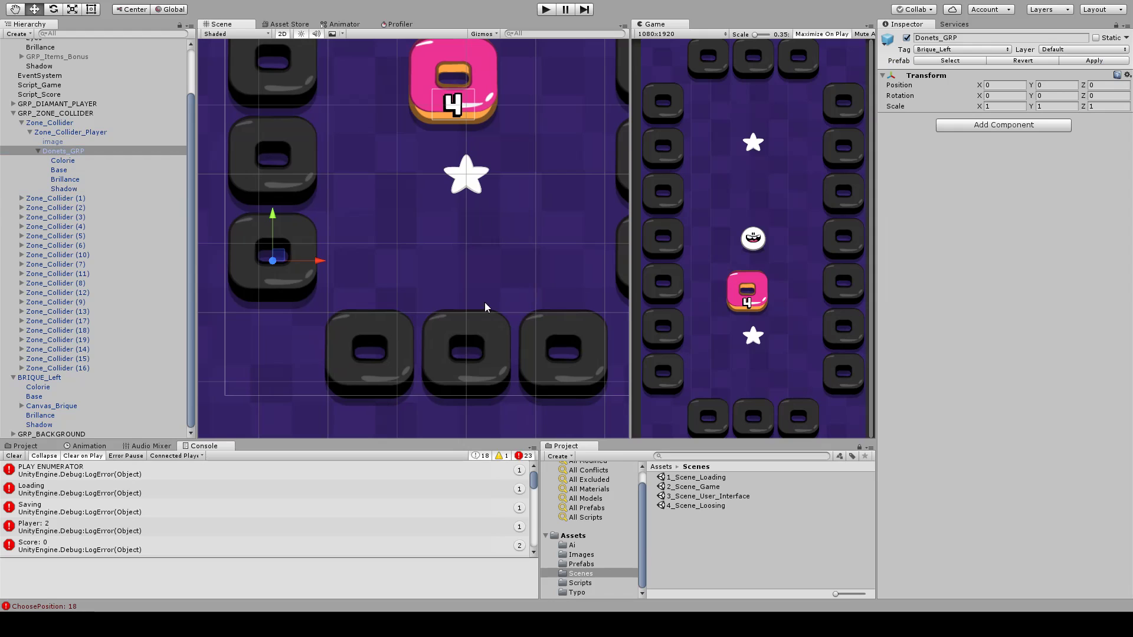
middle_click_drag(428, 223, 429, 231)
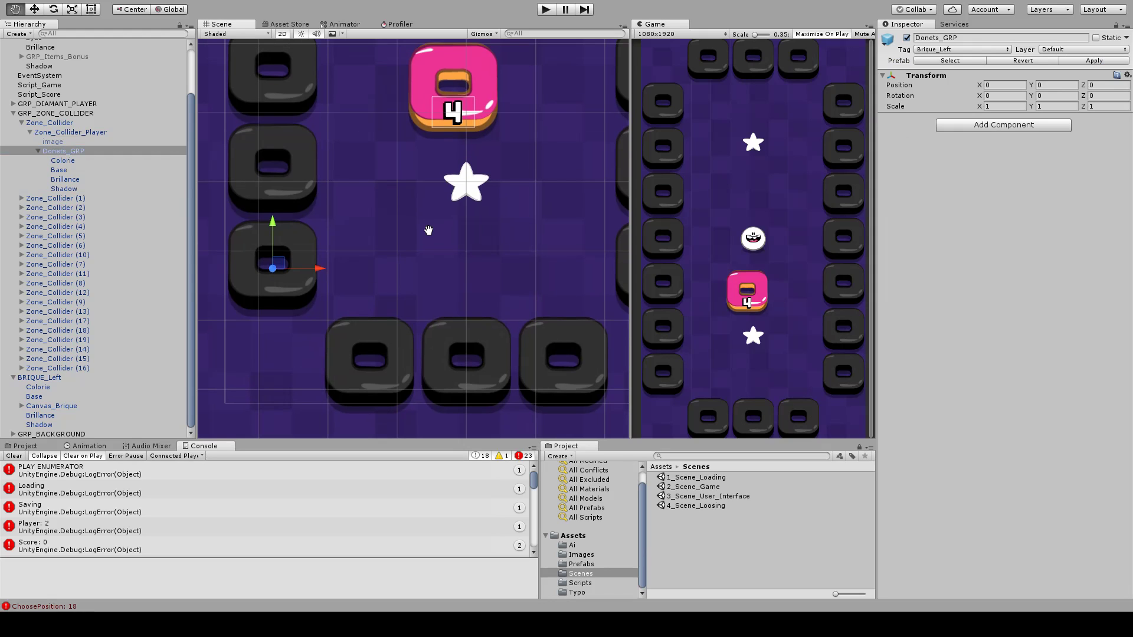
scroll(850, 169, "up", 4)
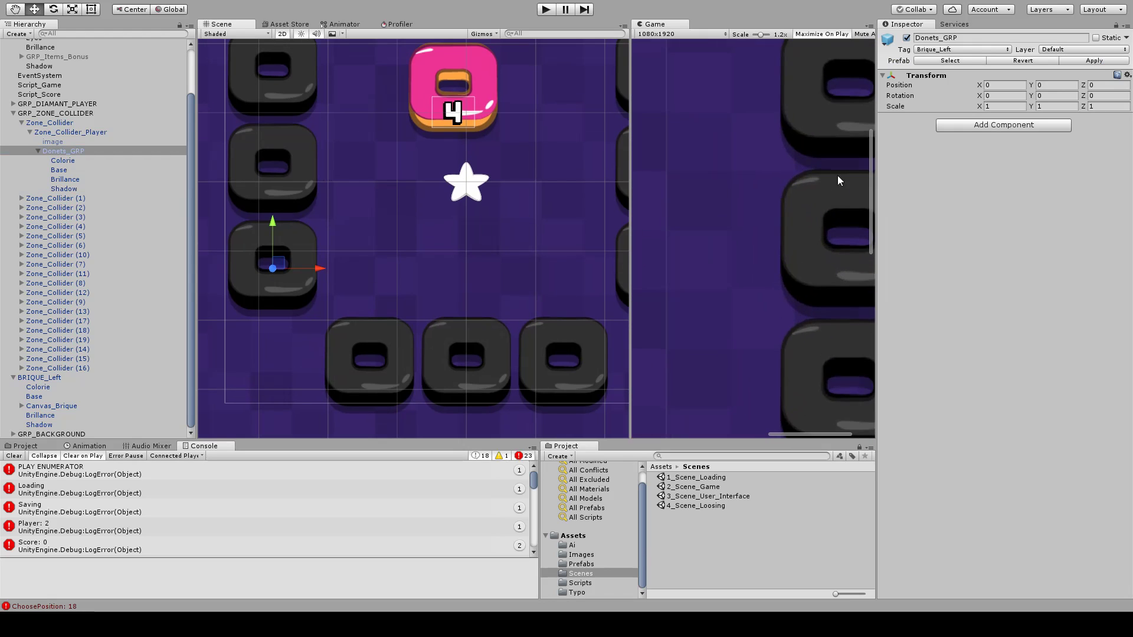
scroll(837, 176, "down", 4)
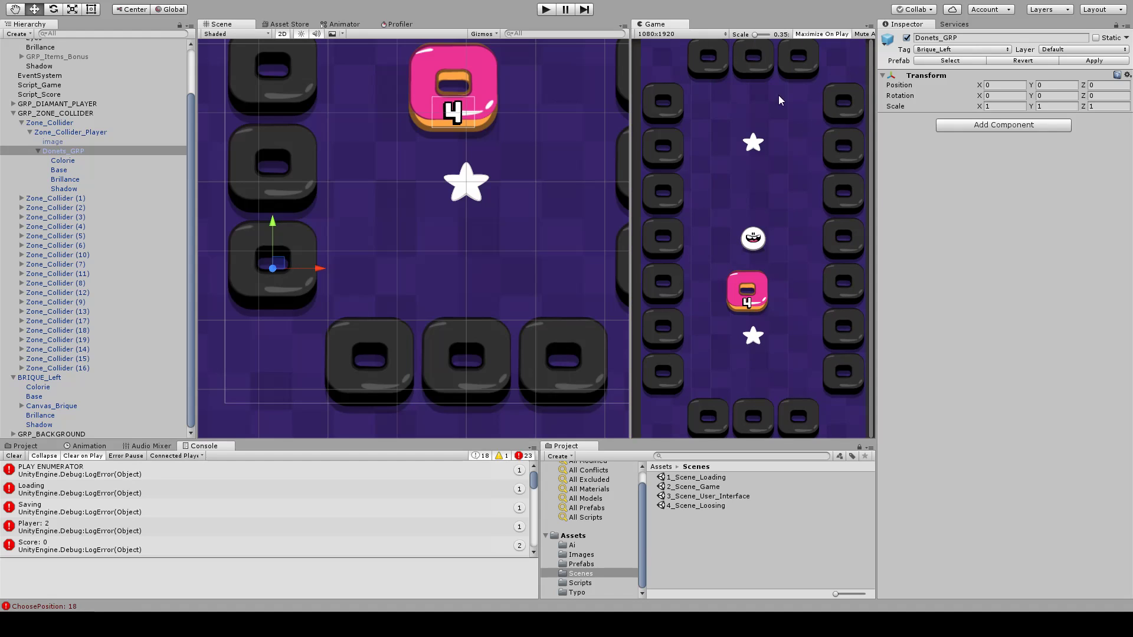
- Deactivate BRIQUE_Left and save the scene, with the hierarchies of BRIQUE_Left and GRP_ZONE_COLLIDER collapsed
left_click(22, 122)
left_click(47, 369)
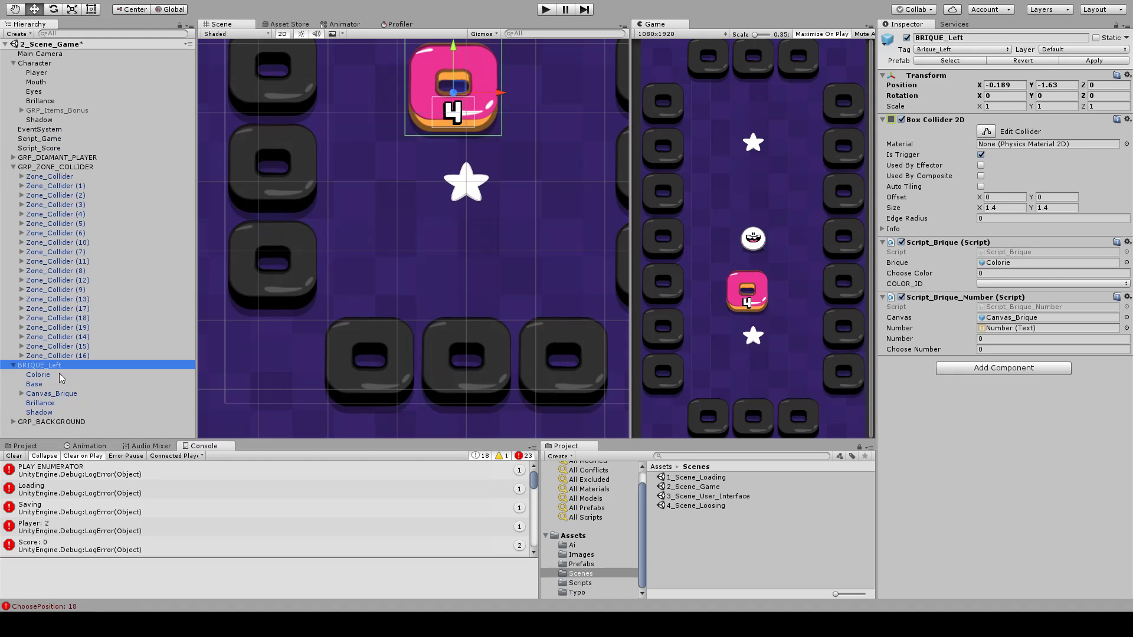
left_click(13, 365)
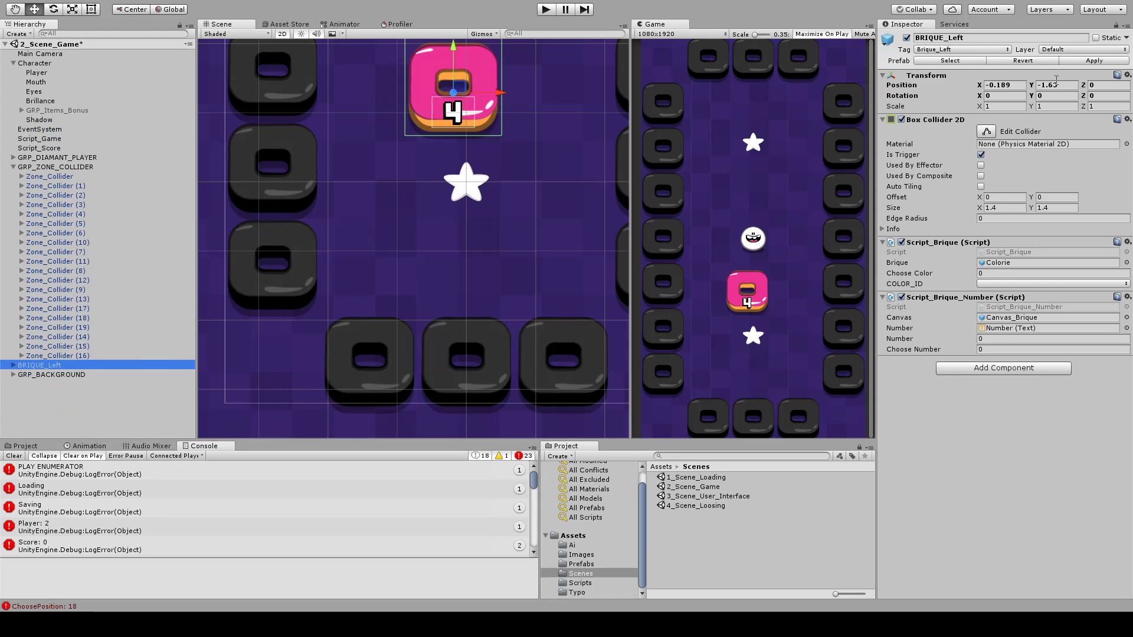
left_click(907, 38)
middle_click_drag(379, 159, 412, 235)
left_click(13, 167)
scroll(412, 236, "down", 5)
scroll(462, 287, "up", 3)
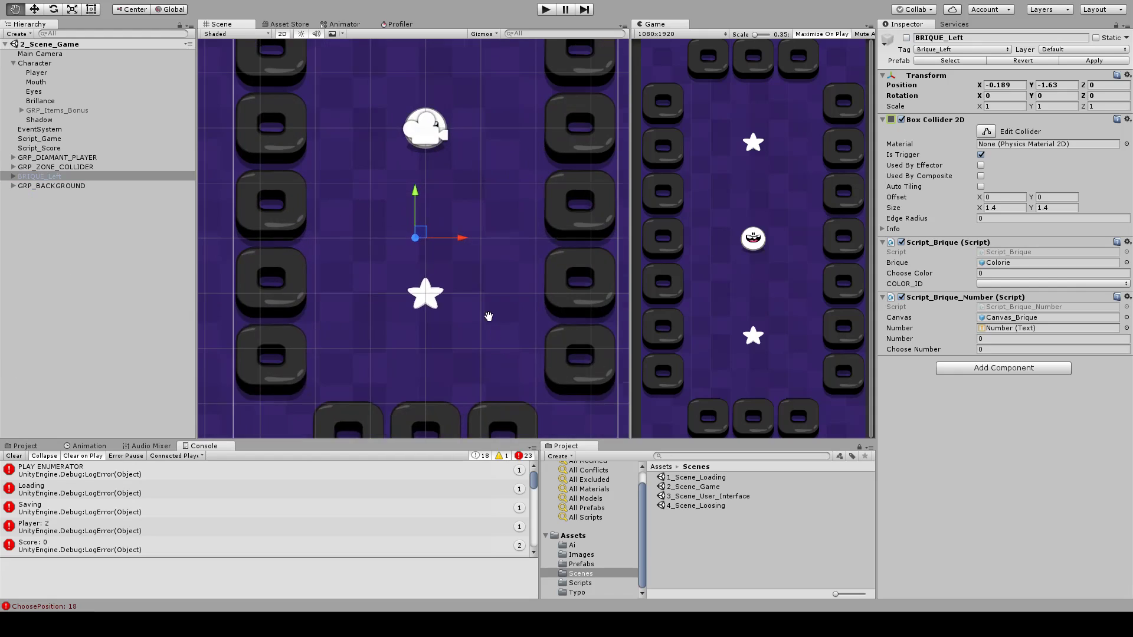
middle_click_drag(425, 193, 429, 210)
left_click(101, 230)
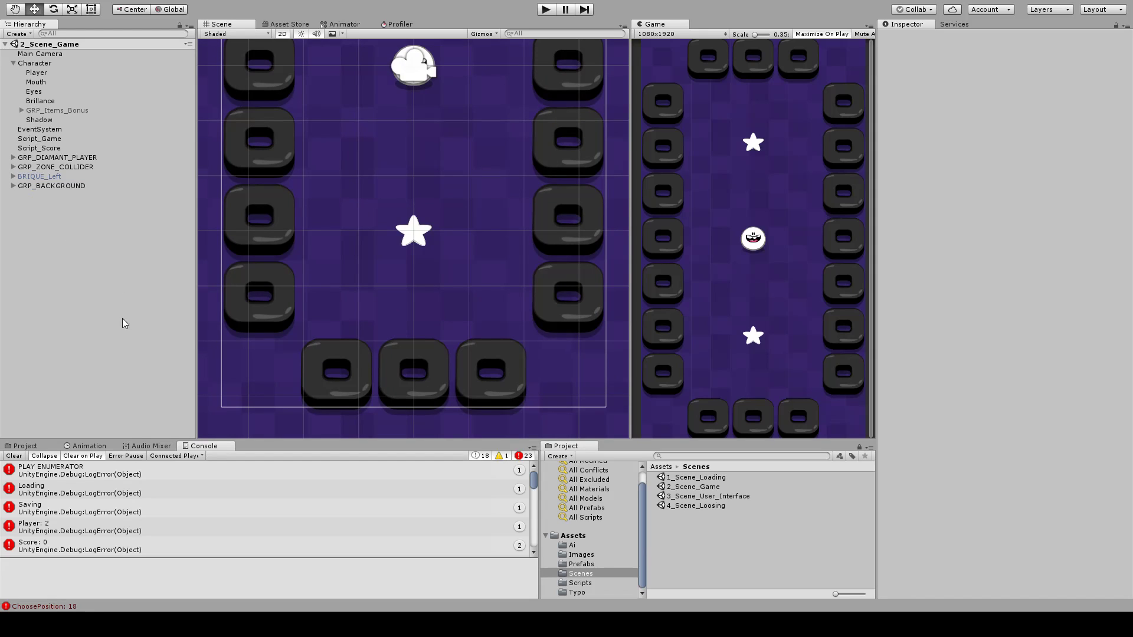
- Create an empty game object at the root of the scene and name it GRP_CORNER
key("ctrl+shift+n")
left_click(51, 196)
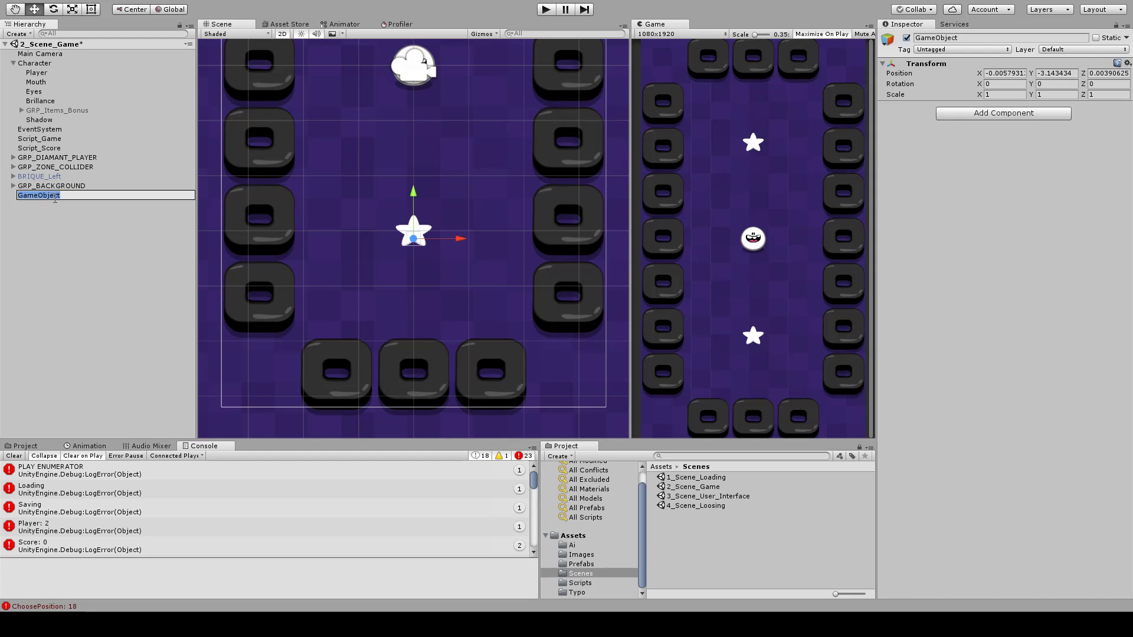
type("GRP_CORNER")
key("Return")
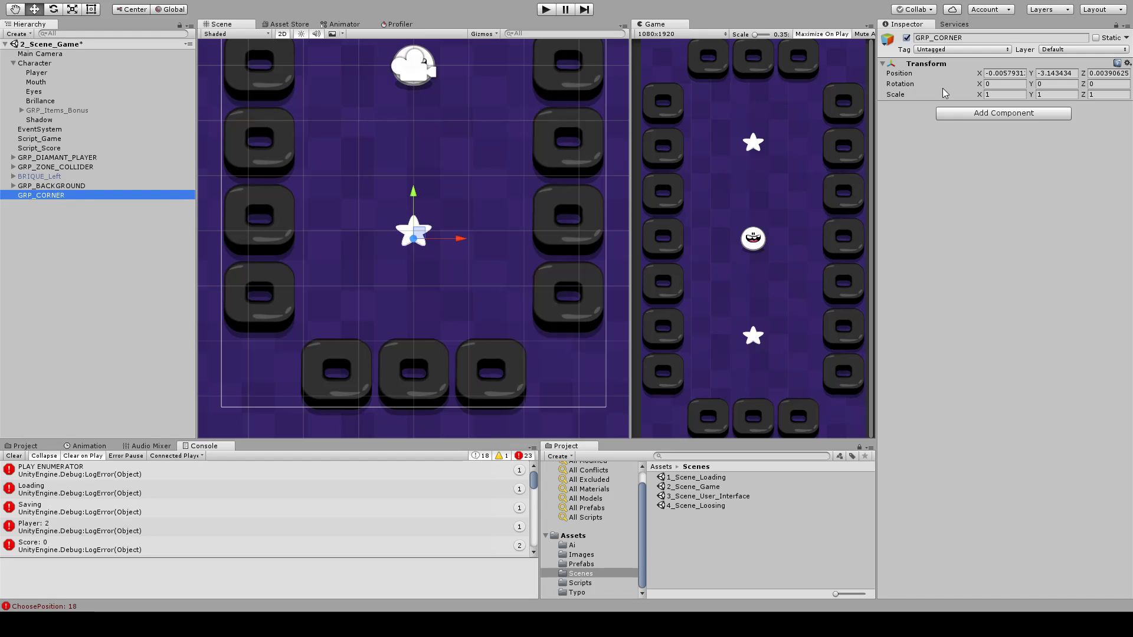
- Set GRP_CORNER's X, Y and Z position to 0 and save the scene
middle_click_drag(428, 141, 437, 161)
left_click_drag(415, 200, 475, 126)
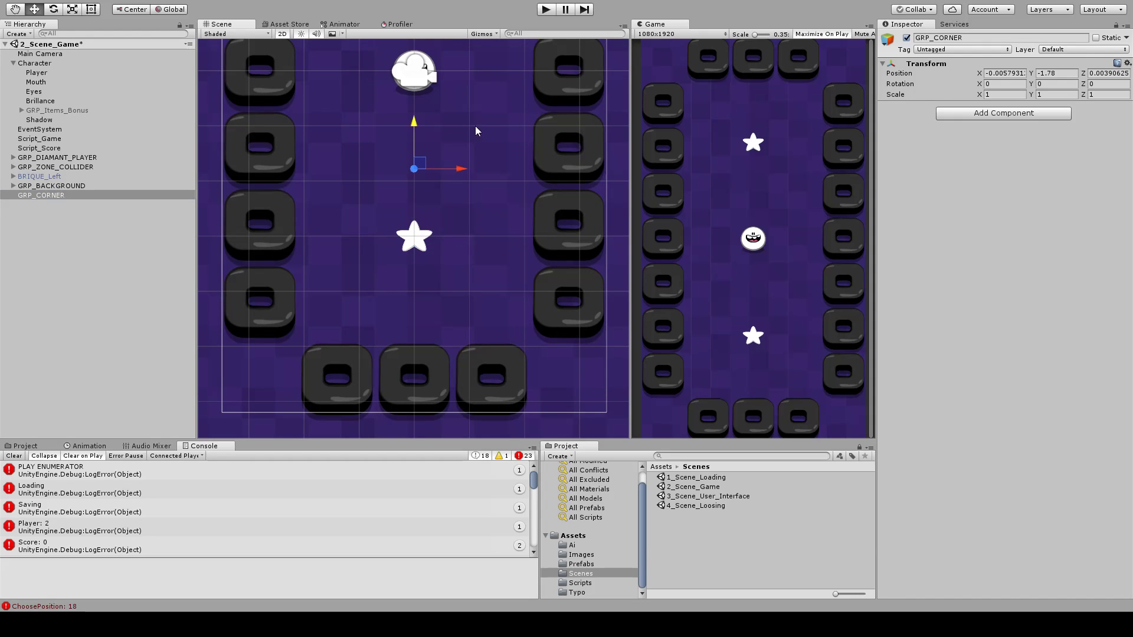
left_click(1005, 74)
type("0")
key("Tab")
type("0")
key("Tab")
type("0")
key("Return")
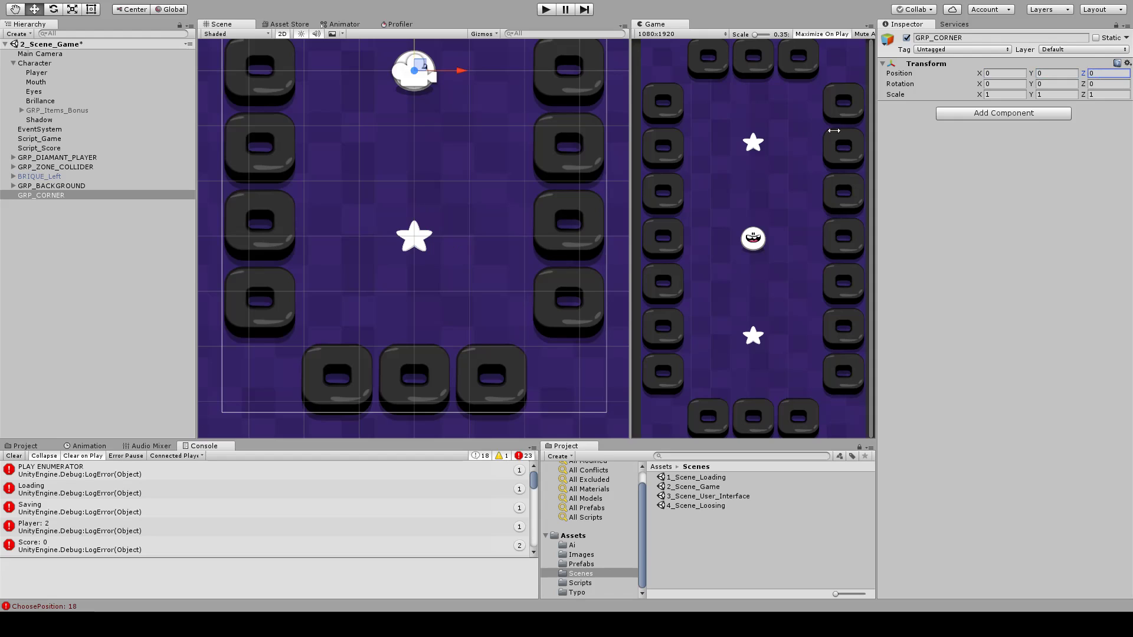
middle_click_drag(475, 187, 486, 288)
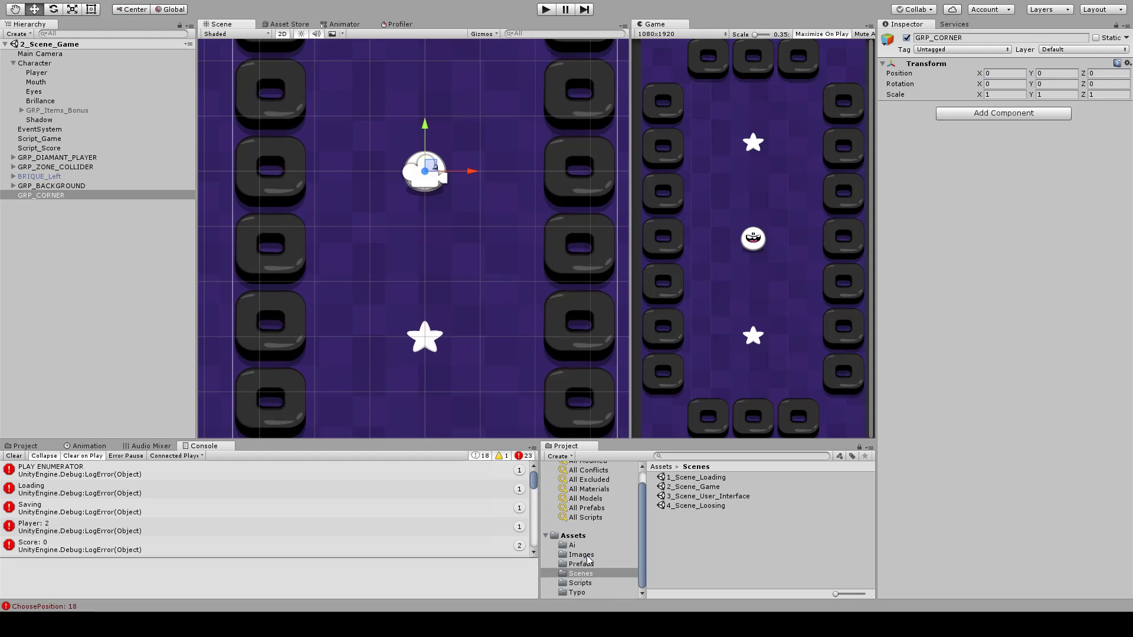
- Set the Sprite Mode of the items-03 2 image in the Images folder to Multiple
left_click(581, 555)
left_click(698, 545)
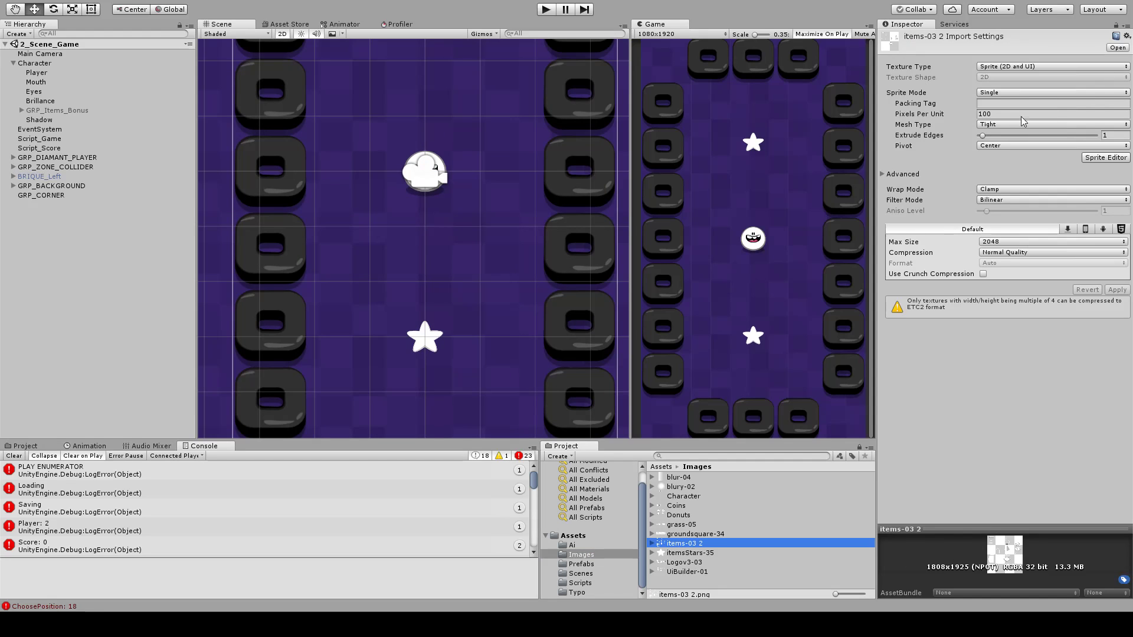
left_click(1003, 92)
left_click(1025, 121)
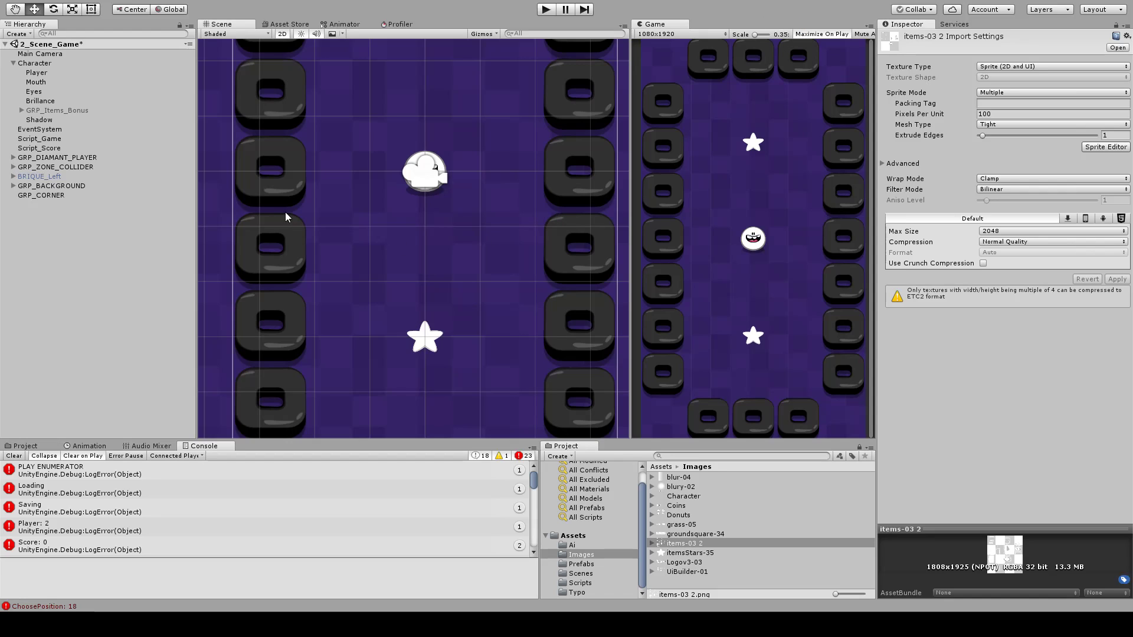
- Find the sprite items-03 2_1 among the slices of items-03 2 and place it inside GRP_CORNER
left_click(652, 544)
scroll(688, 531, "down", 5)
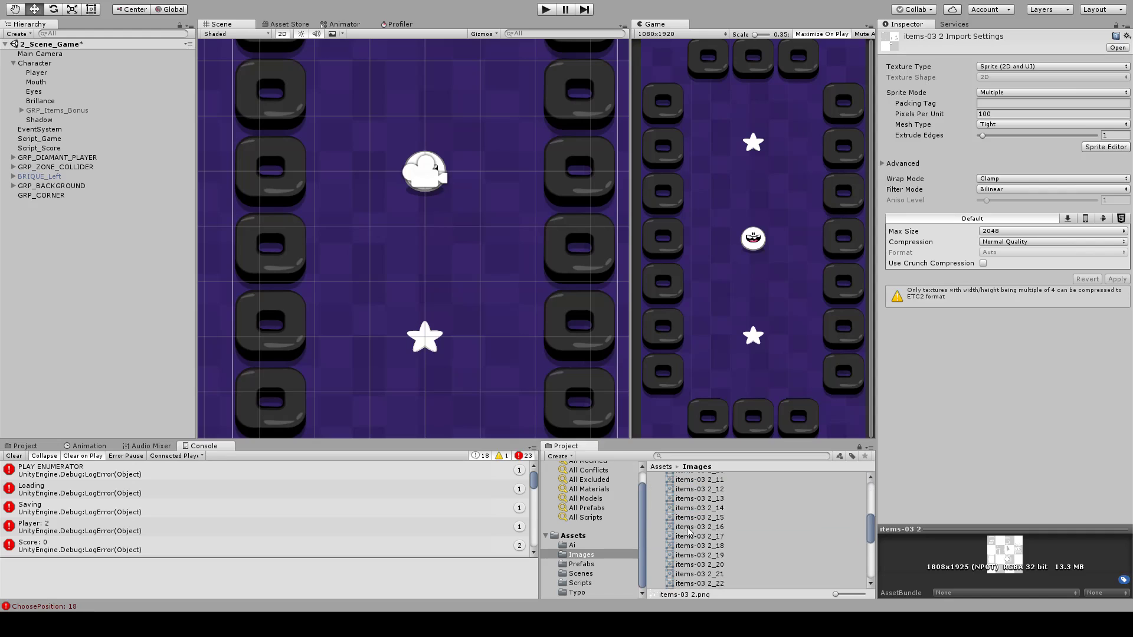
left_click(688, 534)
scroll(702, 519, "up", 4)
left_click(706, 492)
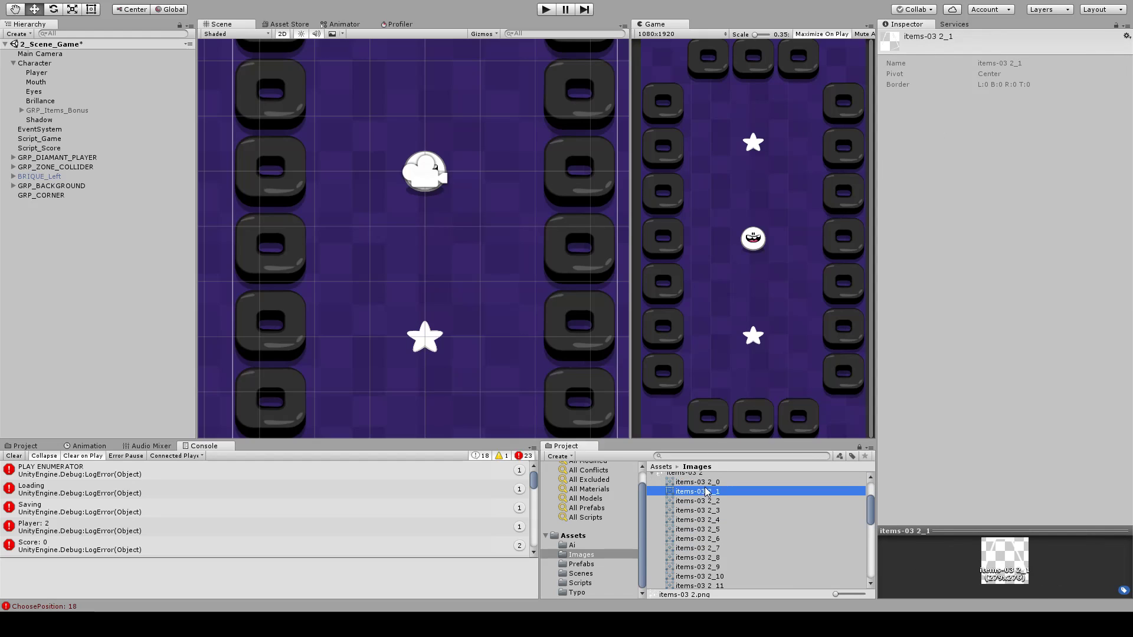
left_click(705, 500)
left_click(706, 492)
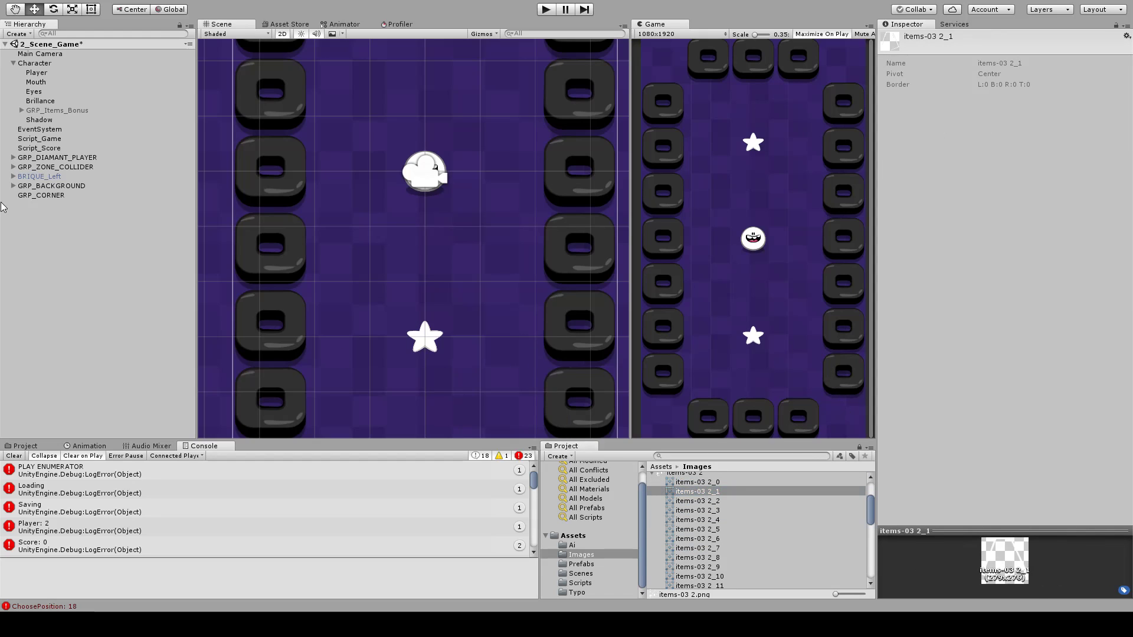
left_click_drag(3, 207, 57, 197)
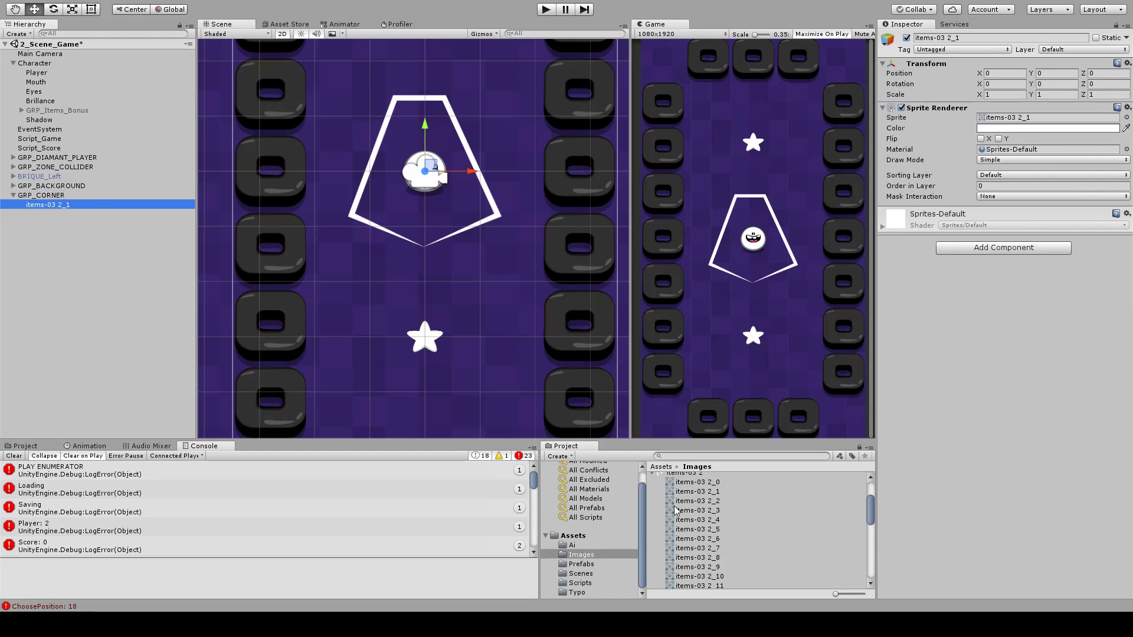
- Make two copies of items-03 2_1 in GRP_CORNER, using sprite items-03 2_20 for the first and items-03 2_27 for the second
middle_click_drag(383, 281, 385, 287)
key("ctrl+d")
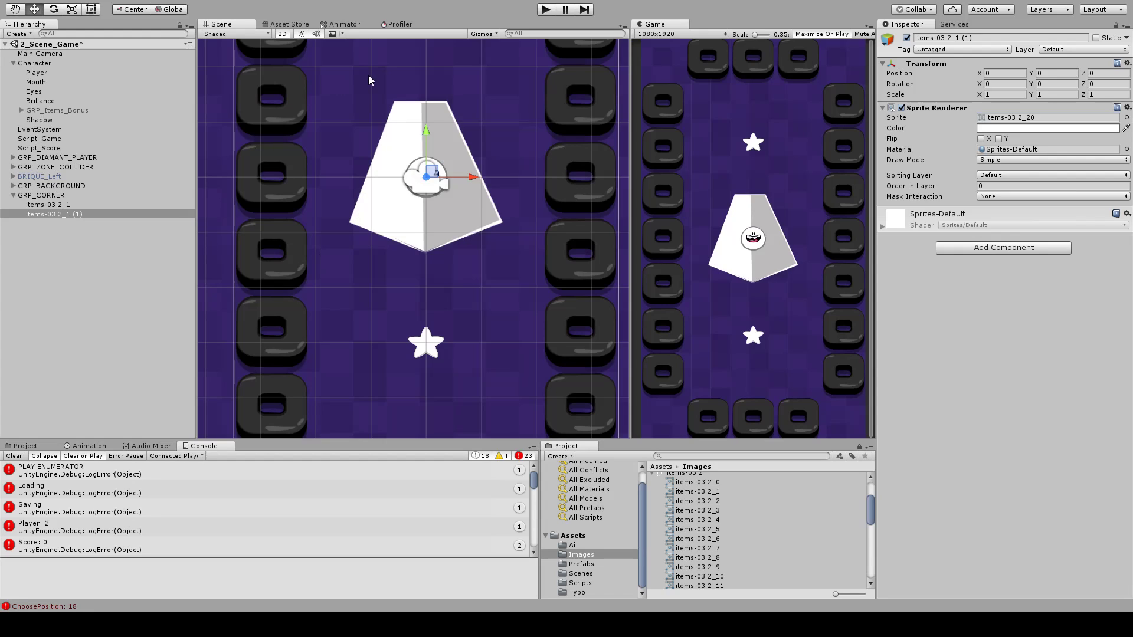
middle_click_drag(368, 79, 353, 95)
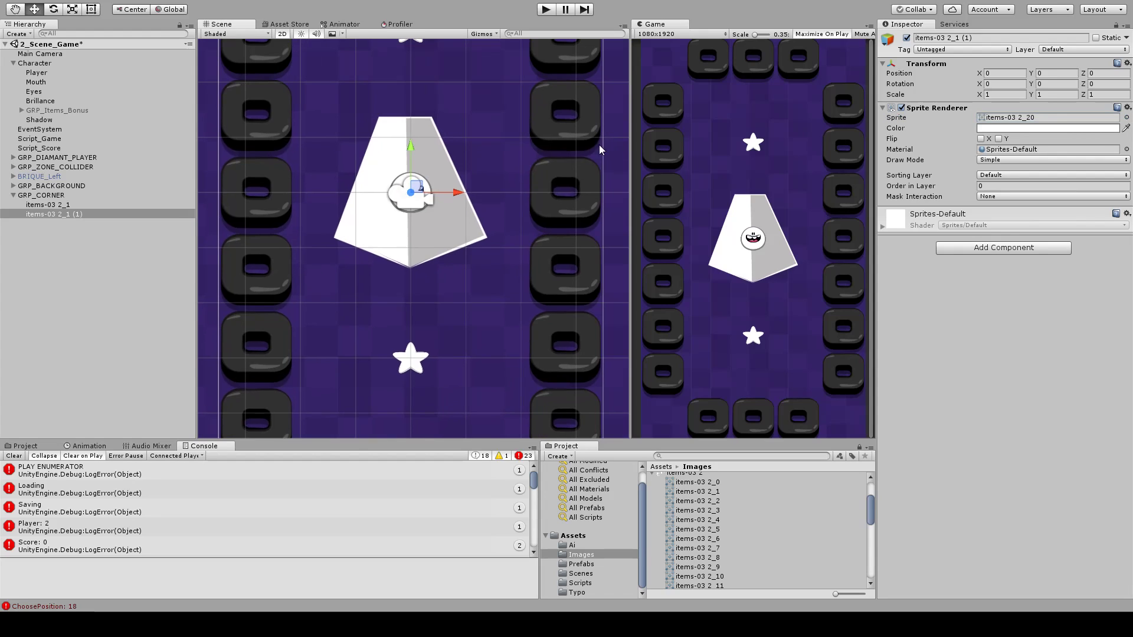
key("ctrl+d")
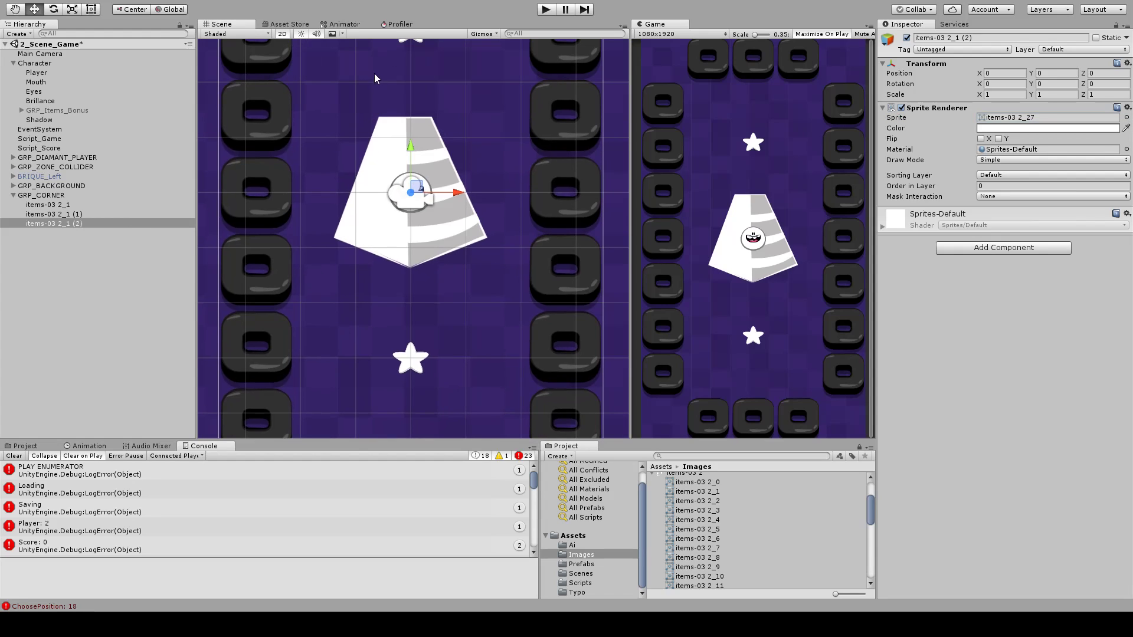
middle_click_drag(462, 131, 455, 152)
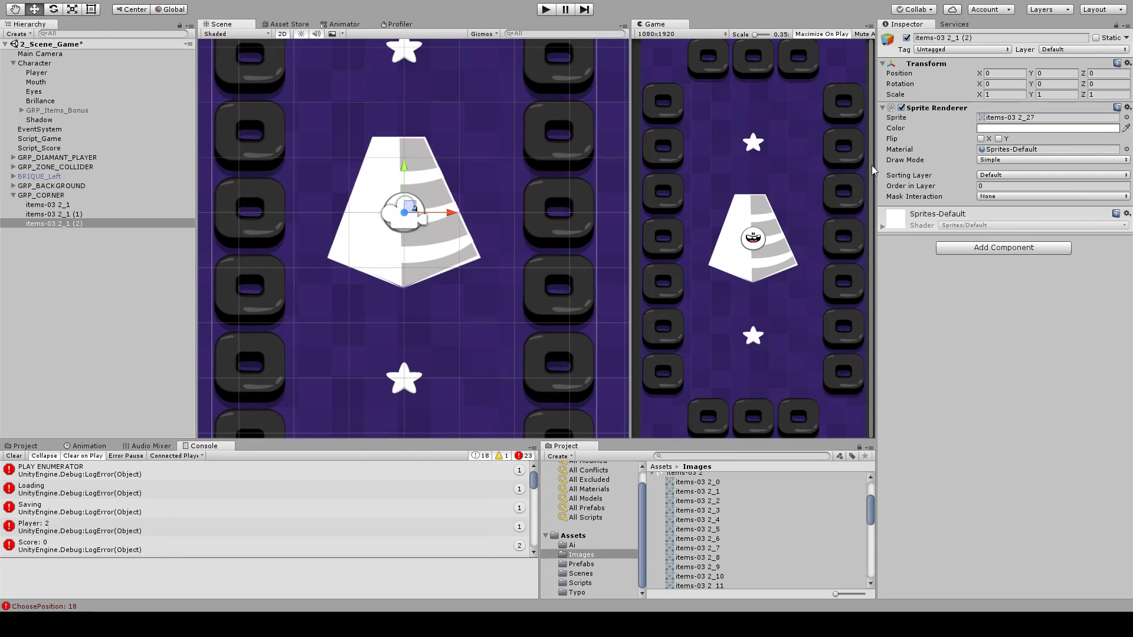
- Duplicate items-03 2_1 (2) in GRP_CORNER, give the copy sprite items-03 2_33, and save the scene
key("ctrl+d")
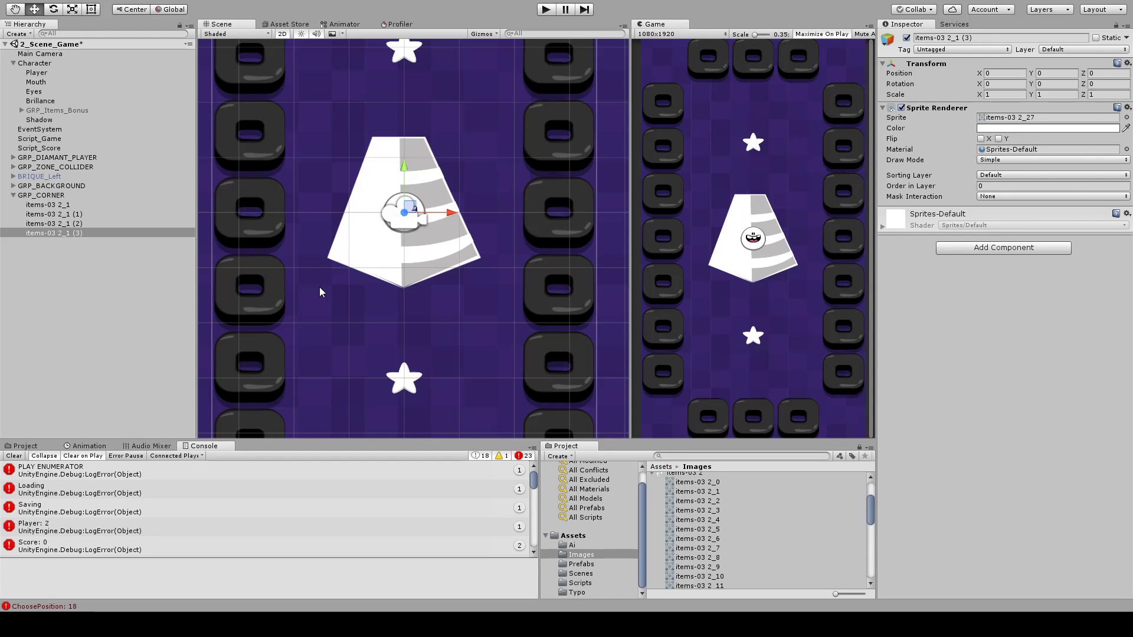
left_click(121, 307)
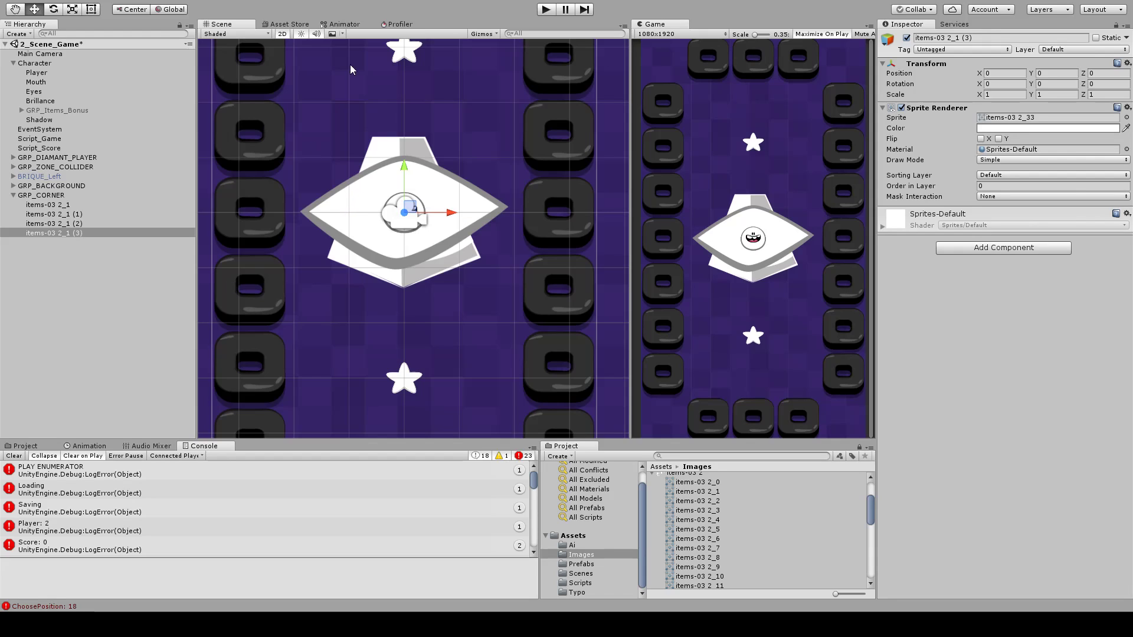
left_click(370, 67)
middle_click_drag(395, 200, 425, 196)
key("ctrl+s")
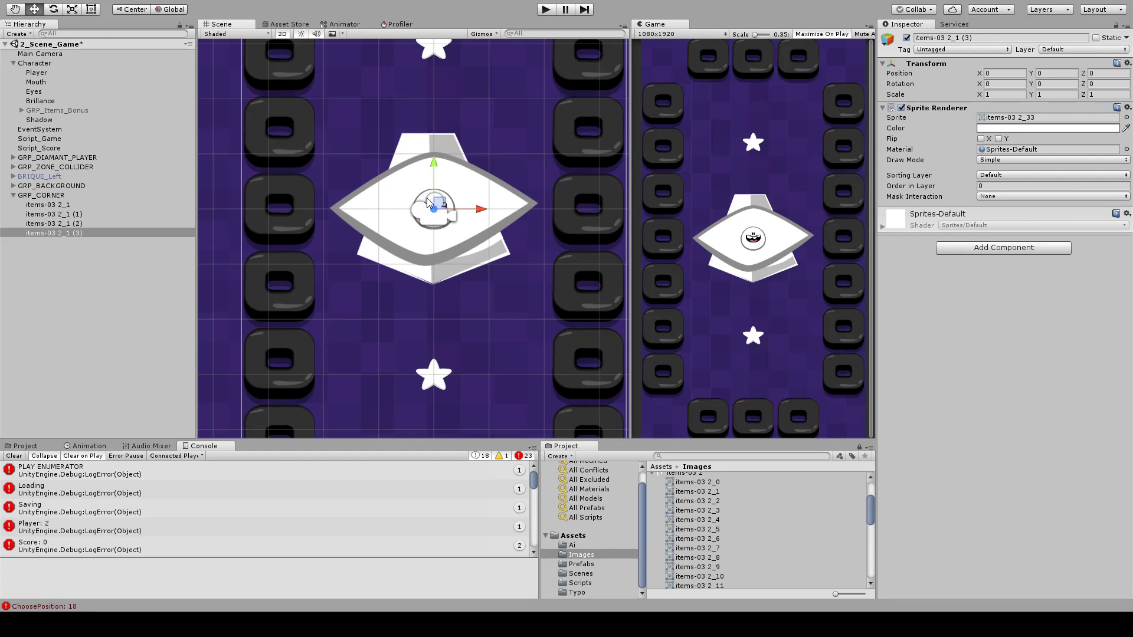
middle_click_drag(531, 283, 486, 235)
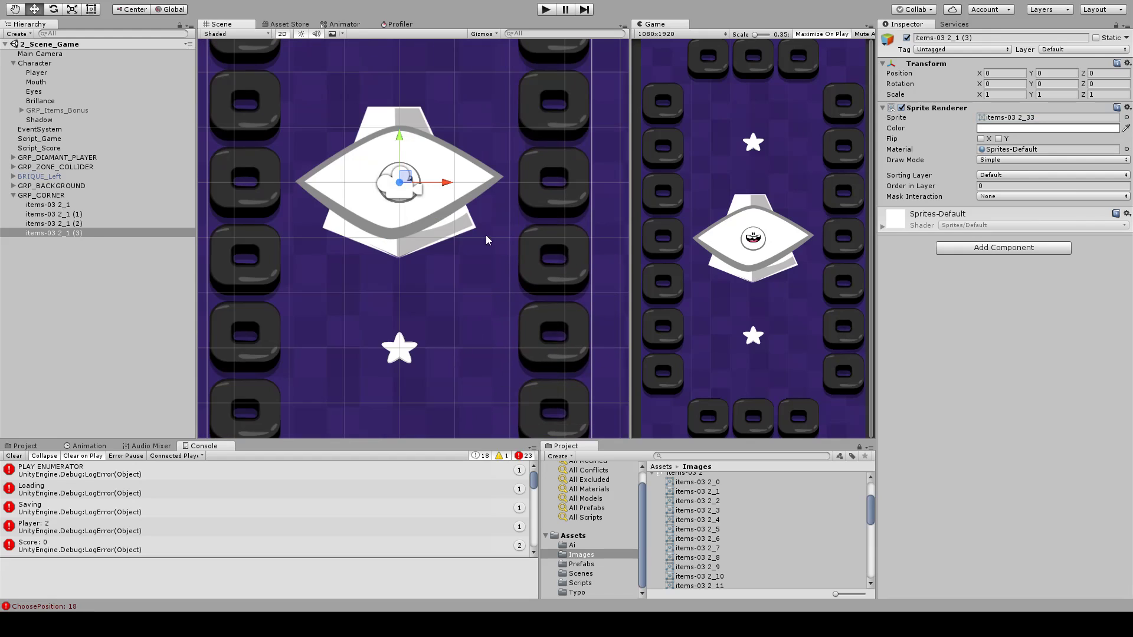
- Move the items-03 2_33 layer down to Y -0.93 and rename it Socle
left_click_drag(397, 136, 397, 192)
middle_click_drag(479, 208, 480, 219)
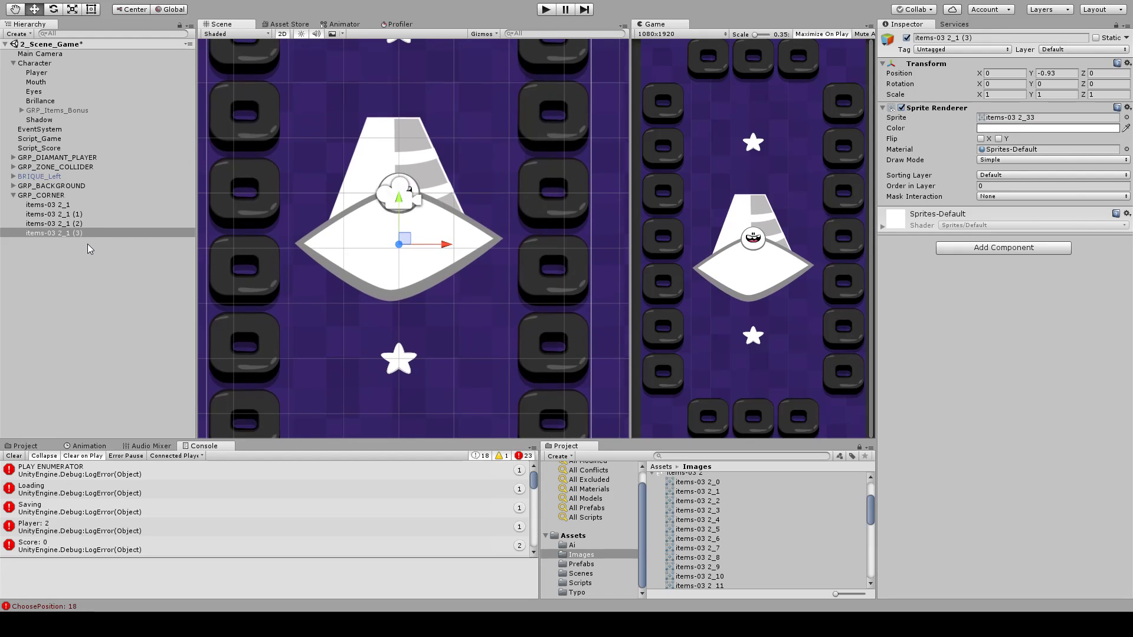
left_click(73, 234)
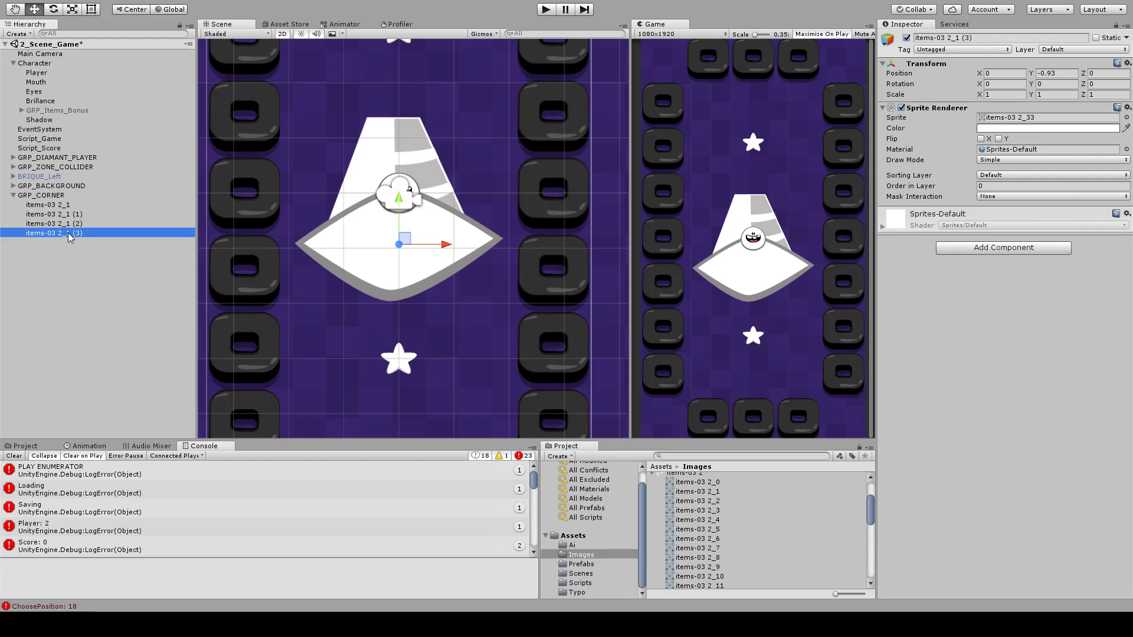
left_click(68, 232)
type("Socle")
key("Return")
- Rename items-03 2_1 (2) in GRP_CORNER as Rayure
left_click(87, 225)
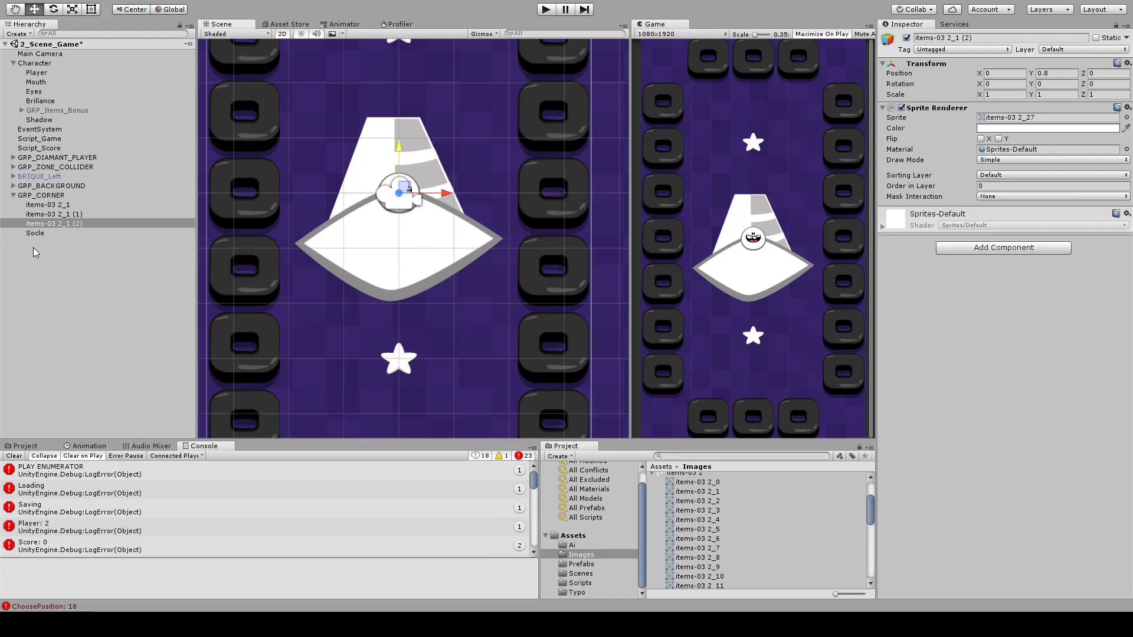
left_click(47, 226)
type("R")
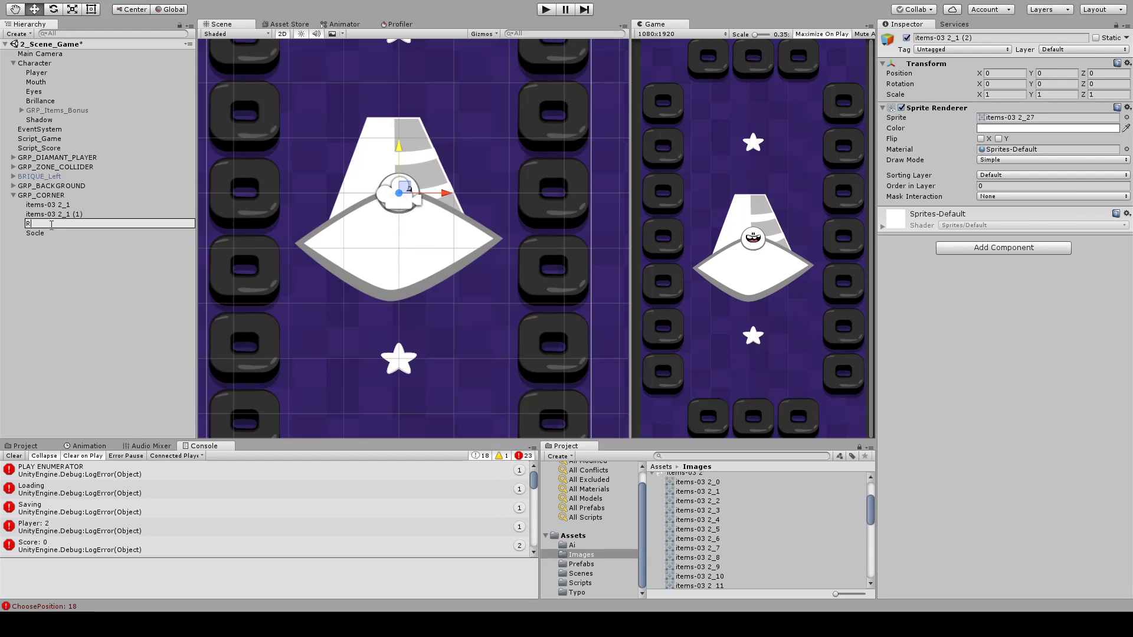
type("ayure")
key("Return")
- Rename items-03 2_1 (1) in GRP_CORNER as Lol and save the scene
left_click(67, 216)
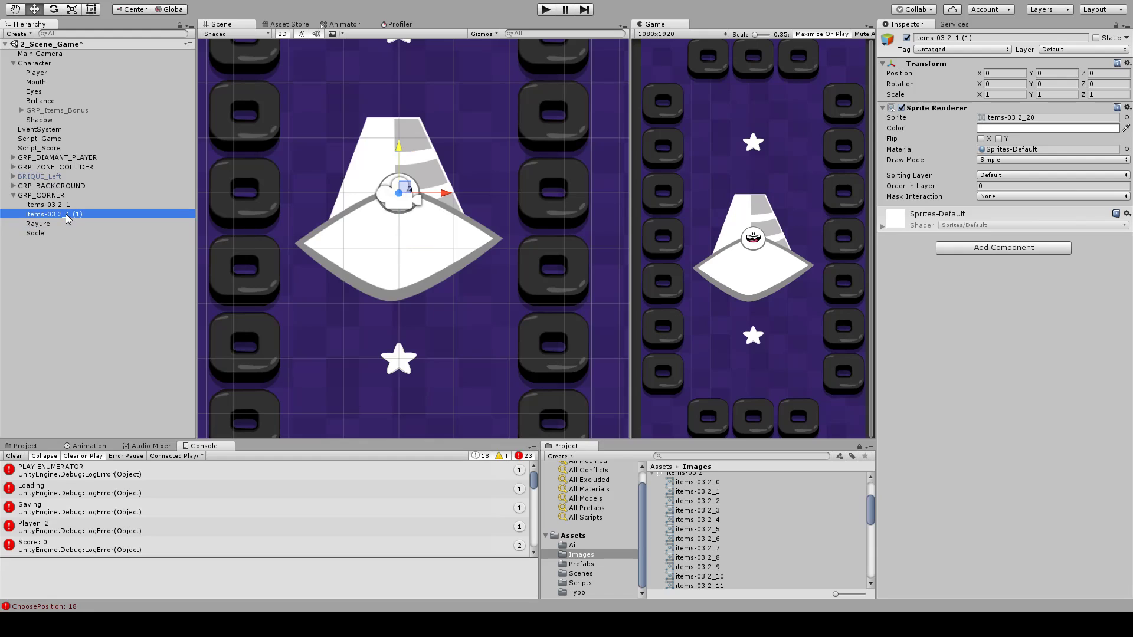
left_click(81, 215)
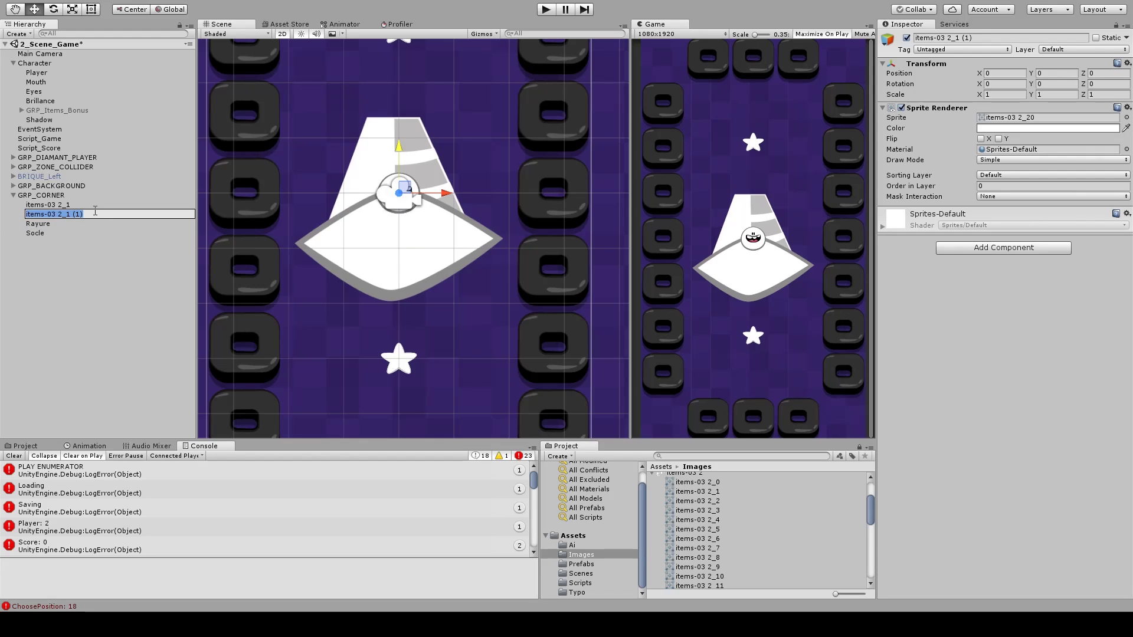
left_click_drag(993, 38, 854, 64)
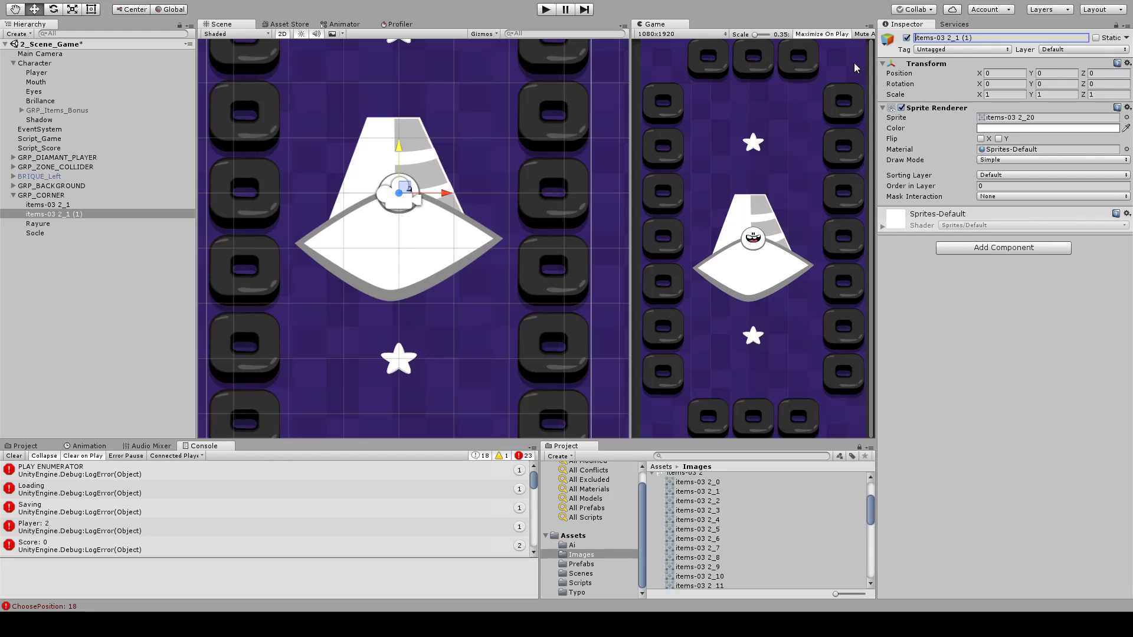
left_click(67, 216)
left_click(104, 214)
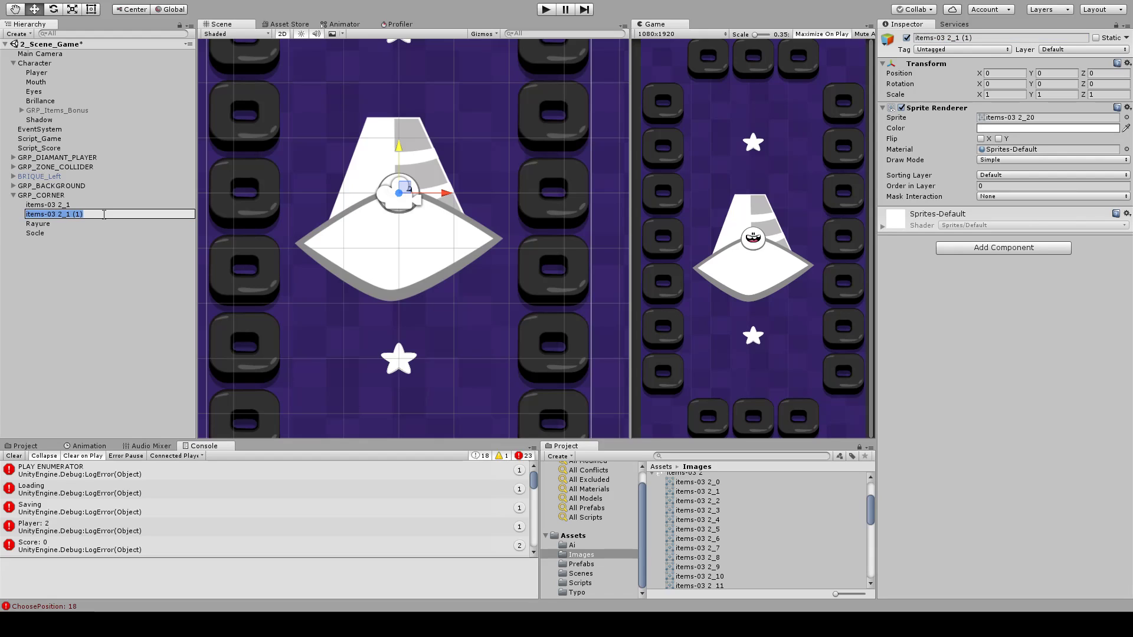
left_click(984, 37)
type("lol")
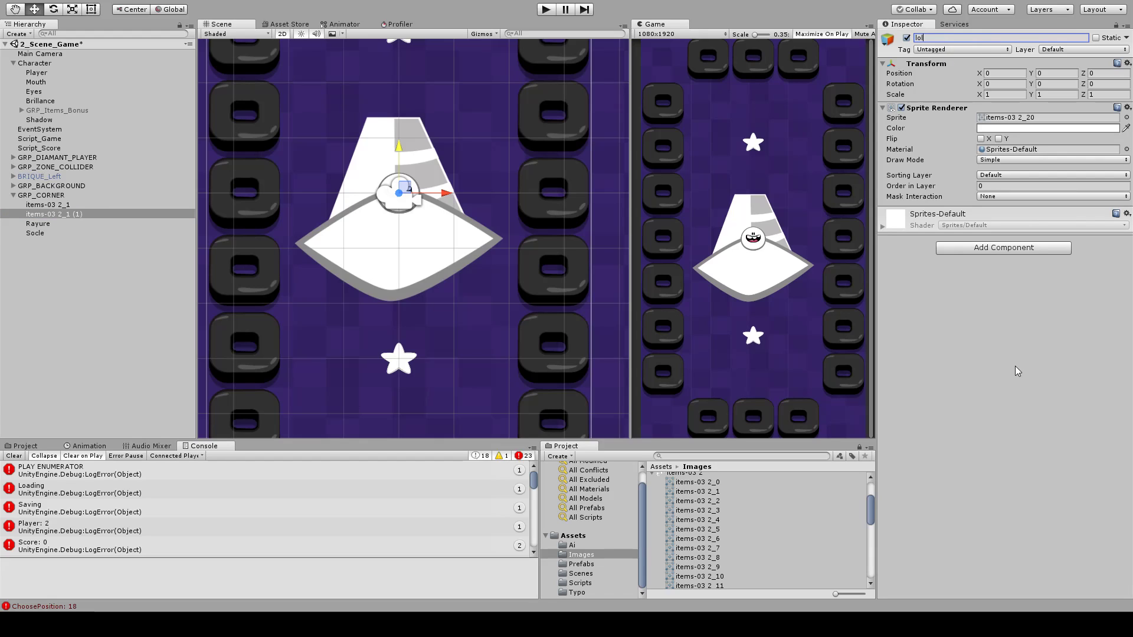
key("Return")
left_click(80, 292)
left_click(38, 215)
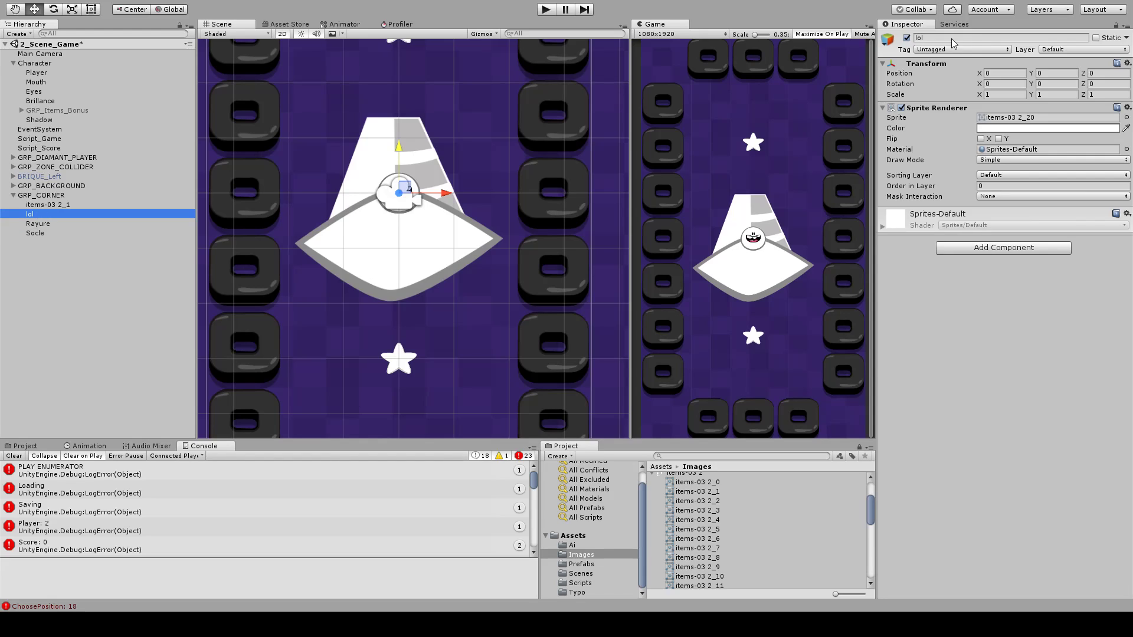
left_click(920, 37)
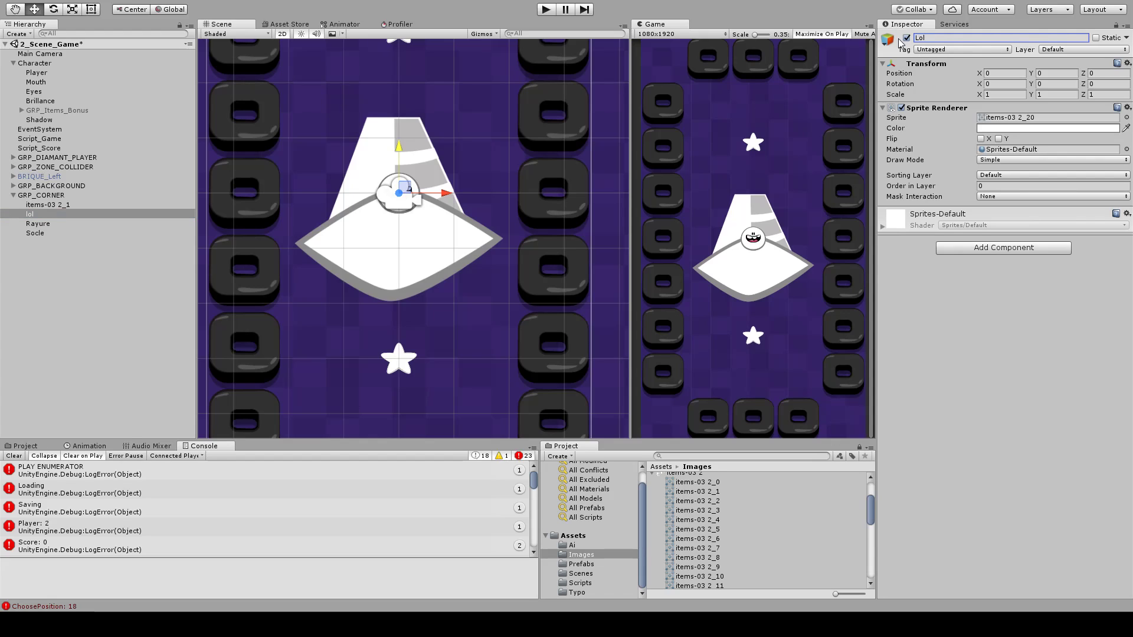
key("Return")
key("ctrl+s")
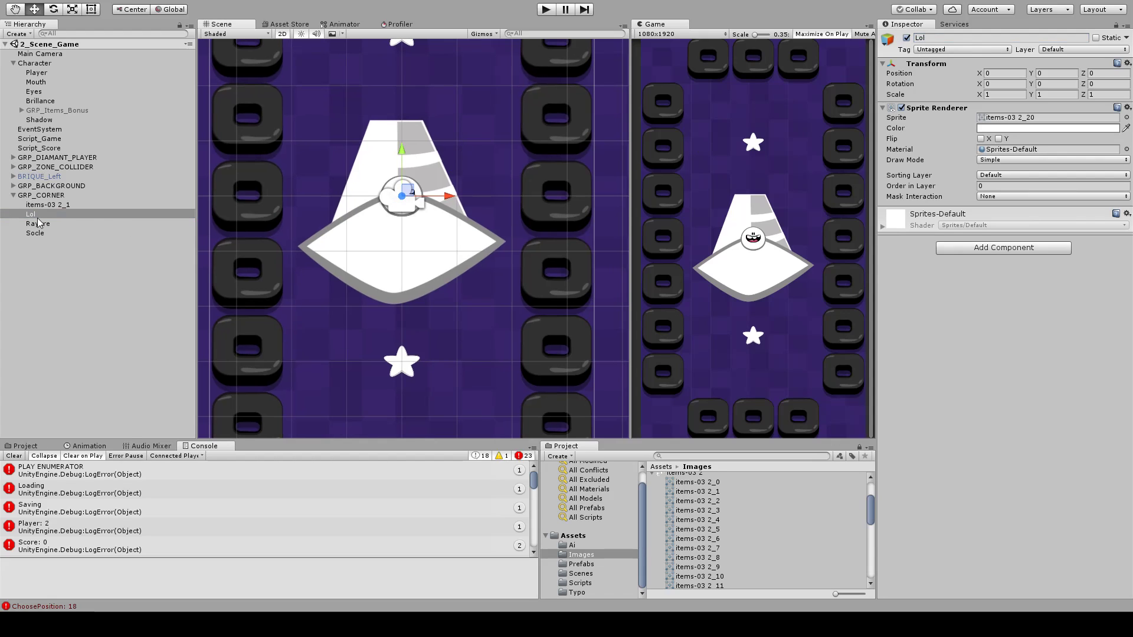
left_click(38, 216)
left_click_drag(402, 151, 391, 96)
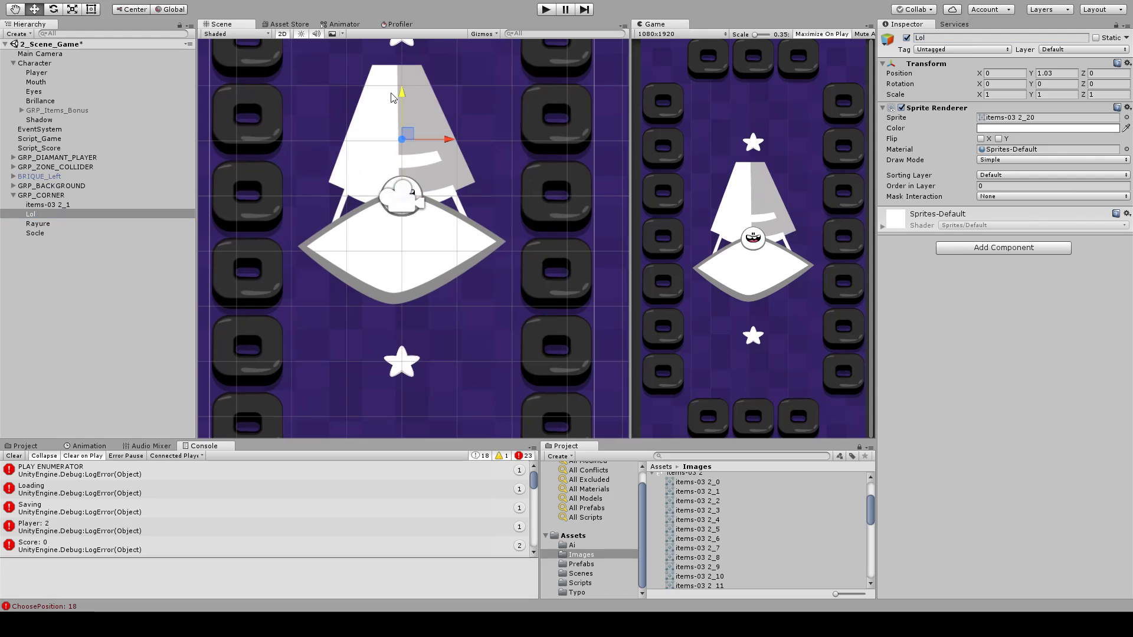
key("ctrl+z")
- Rename the Lol layer in GRP_CORNER as Base
left_click(42, 215)
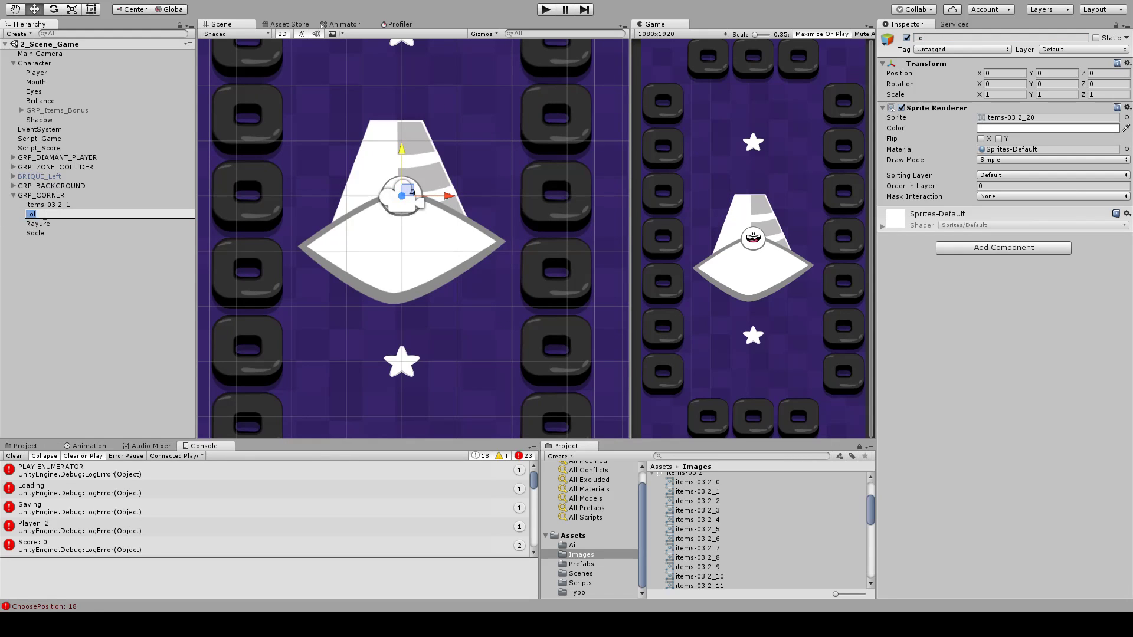
type("Base")
key("Return")
- Rename the items-03 2_1 layer in GRP_CORNER as Stroke
left_click(83, 206)
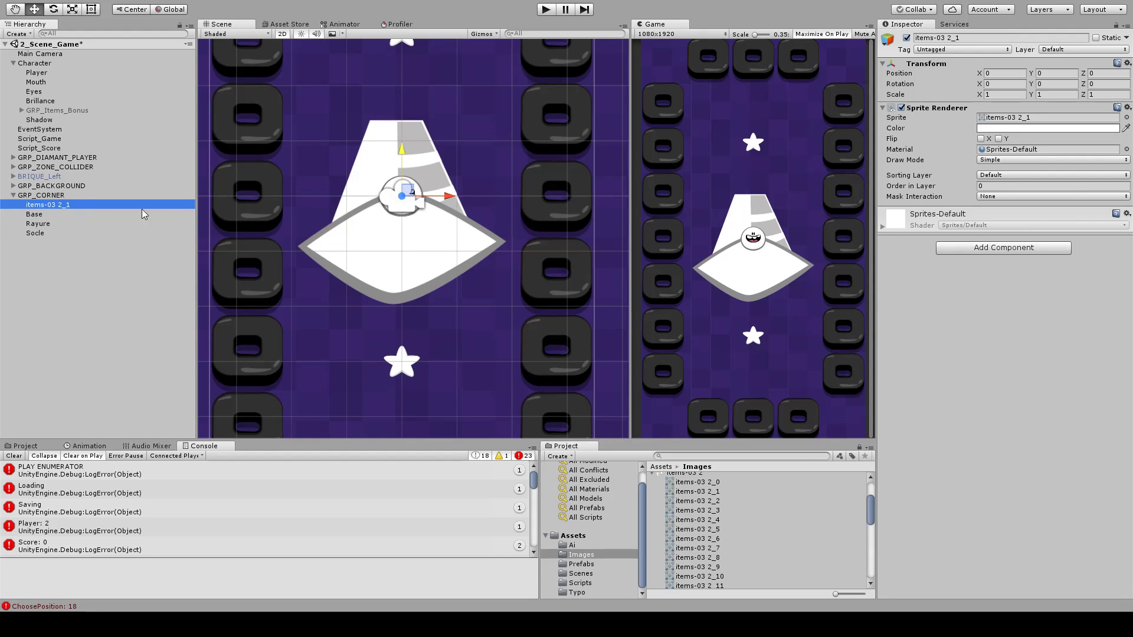
left_click(404, 151)
left_click(61, 206)
key("F2")
type("Stroke")
key("Return")
- In the 3D scene view, move Socle back along the Z axis to 0.15, behind the other cone layers
middle_click(372, 196)
middle_click_drag(373, 196, 382, 203)
left_click(34, 234)
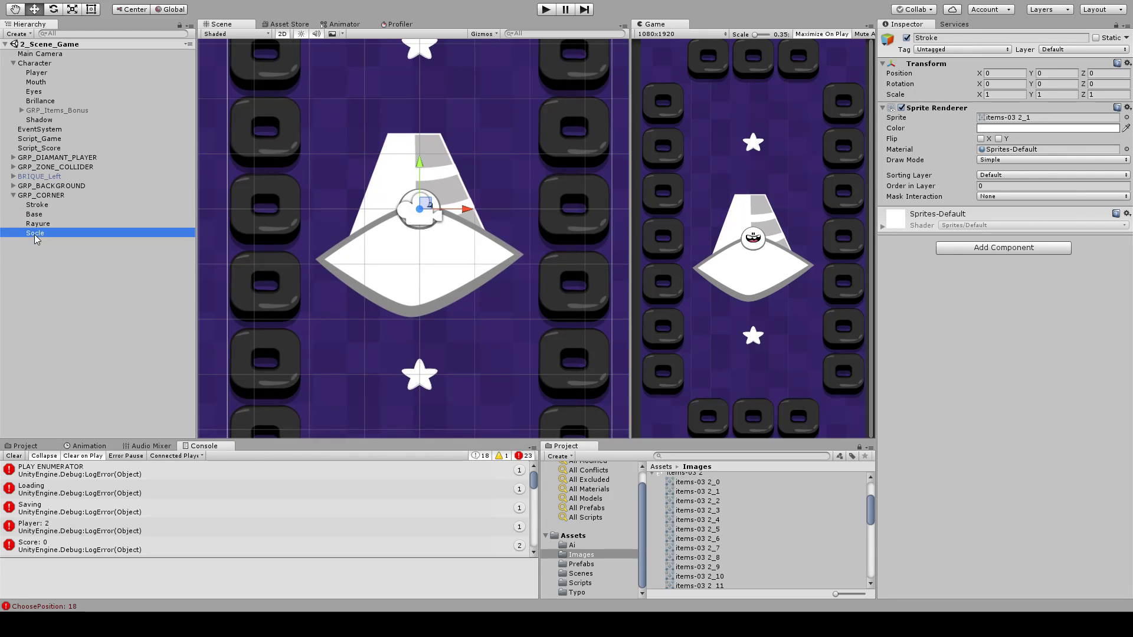
left_click(282, 34)
left_click_drag(443, 277, 451, 279)
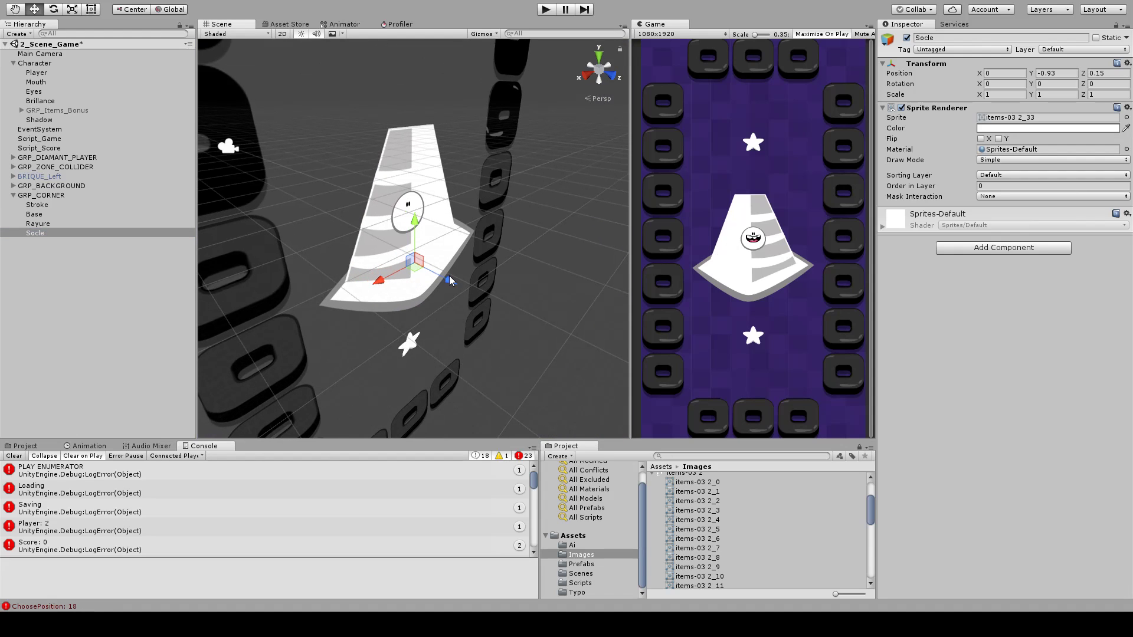
key("2")
- Bring the Rayure layer forward in depth to about Z -0.02
left_click(38, 224)
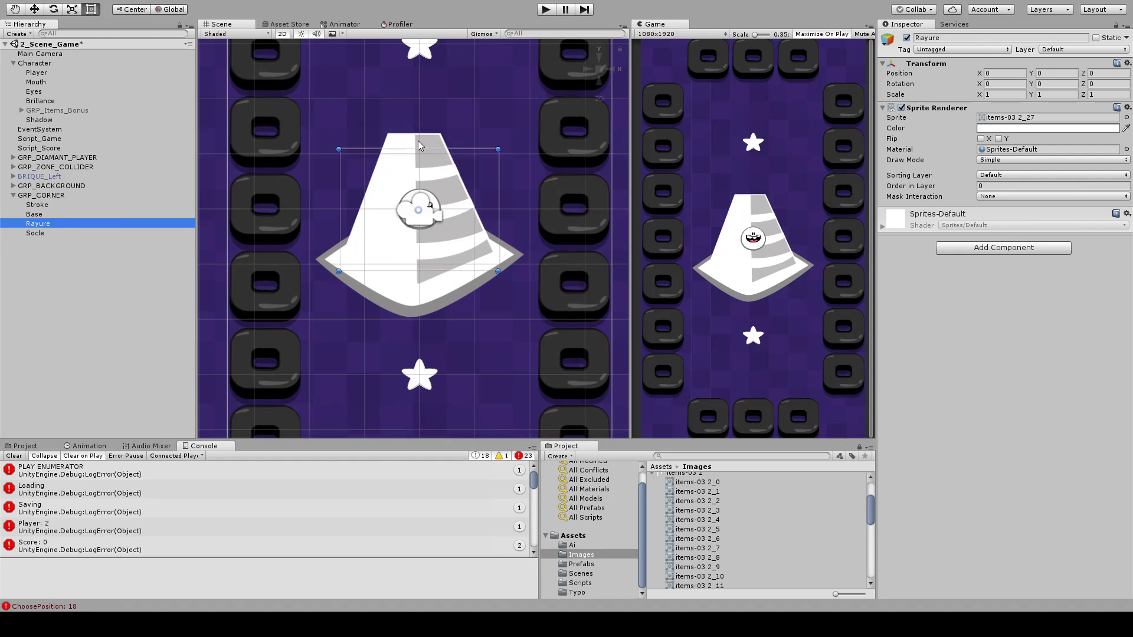
key("2")
left_click_drag(447, 224, 448, 224)
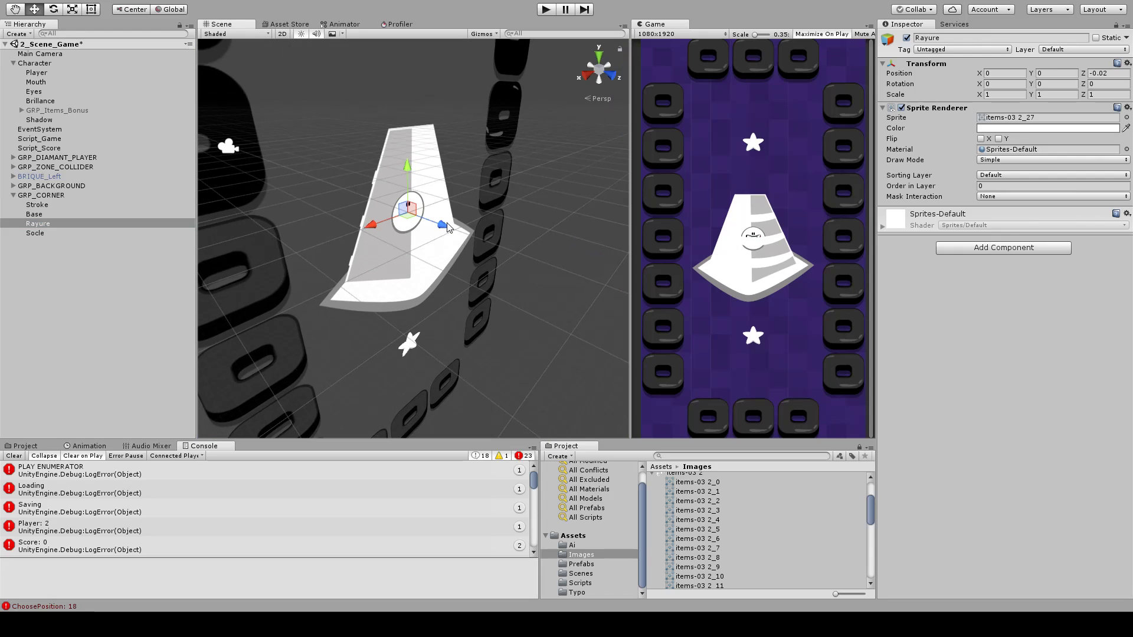
- Bring the Stroke layer forward to Z -0.2, return to the 2D scene view, and save the scene
left_click(40, 207)
left_click_drag(449, 231, 439, 229)
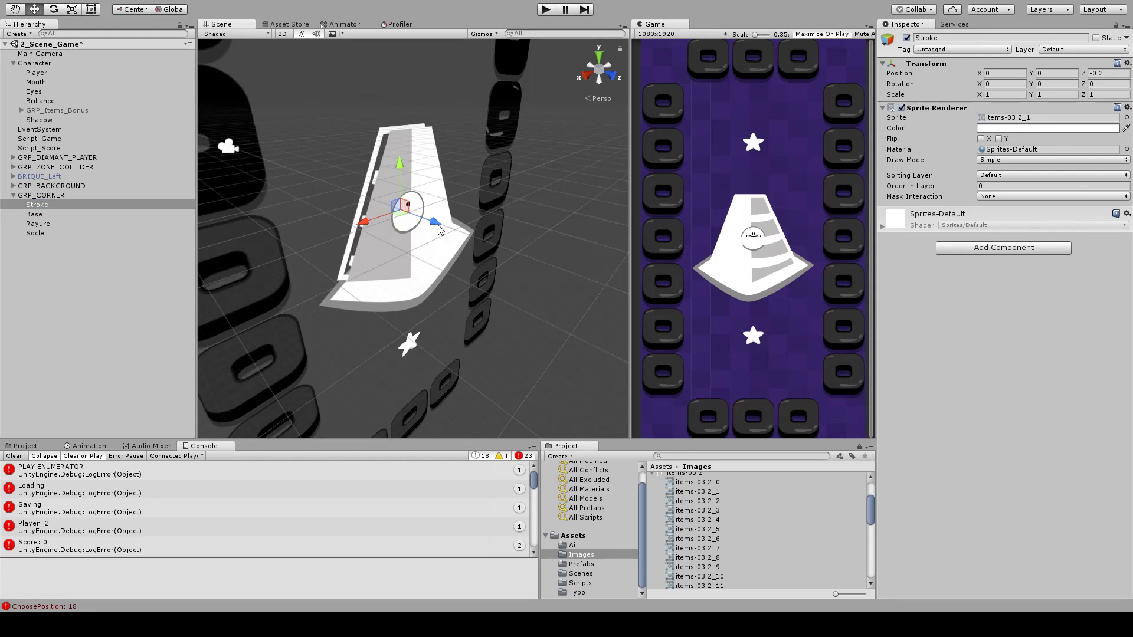
left_click(282, 33)
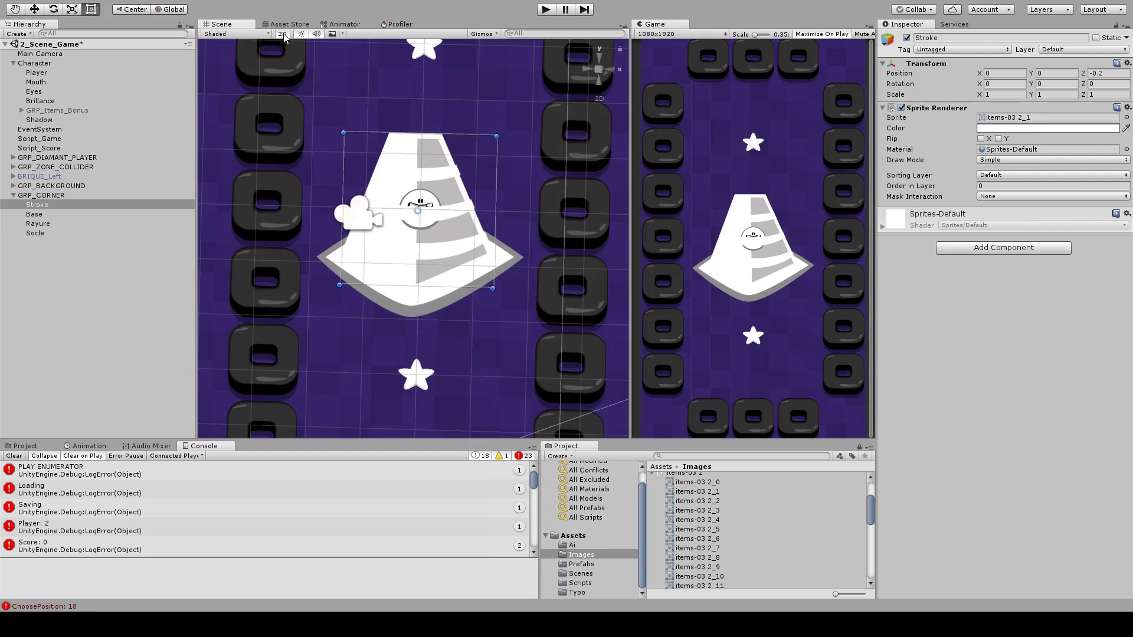
key("w")
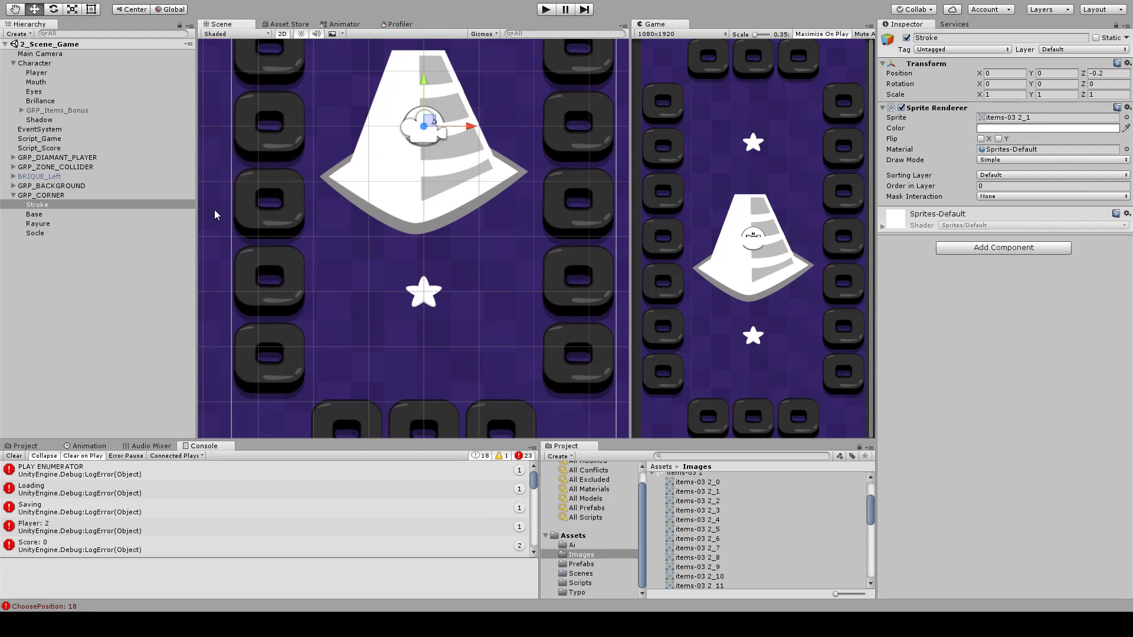
- Examine the BRIQUE_Left object's structure and components alongside those of GRP_CORNER
left_click(48, 257)
left_click(45, 196)
key("Left")
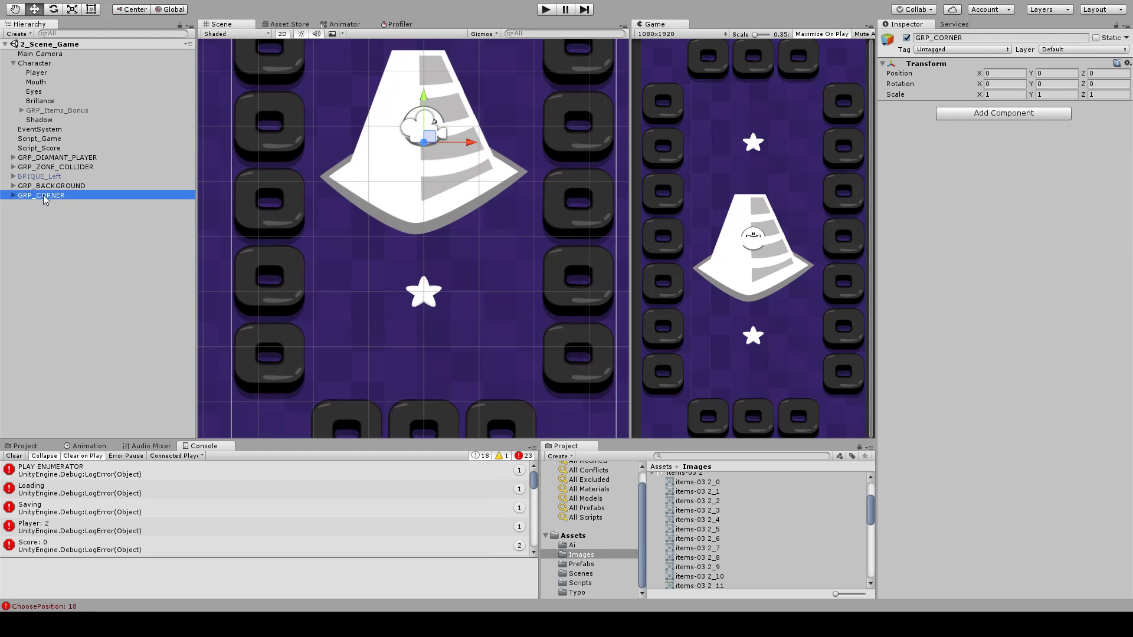
left_click(13, 195)
left_click(13, 177)
left_click(13, 176)
left_click(14, 177)
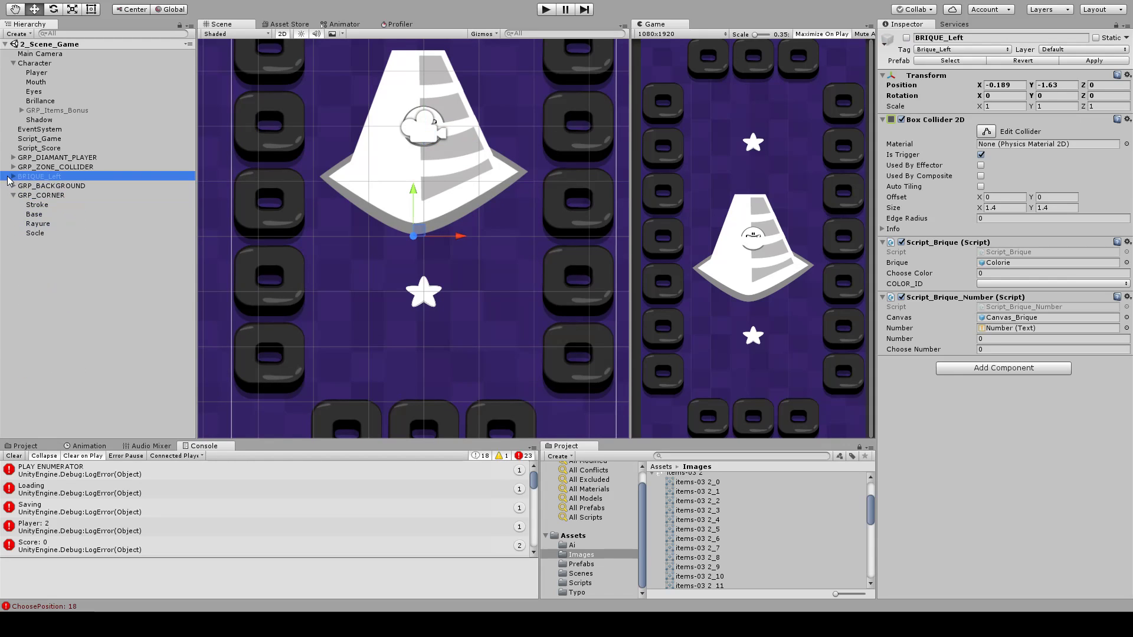
left_click(13, 176)
left_click(13, 177)
left_click(13, 176)
left_click(13, 177)
left_click(42, 195)
key("f")
scroll(466, 207, "up", 3)
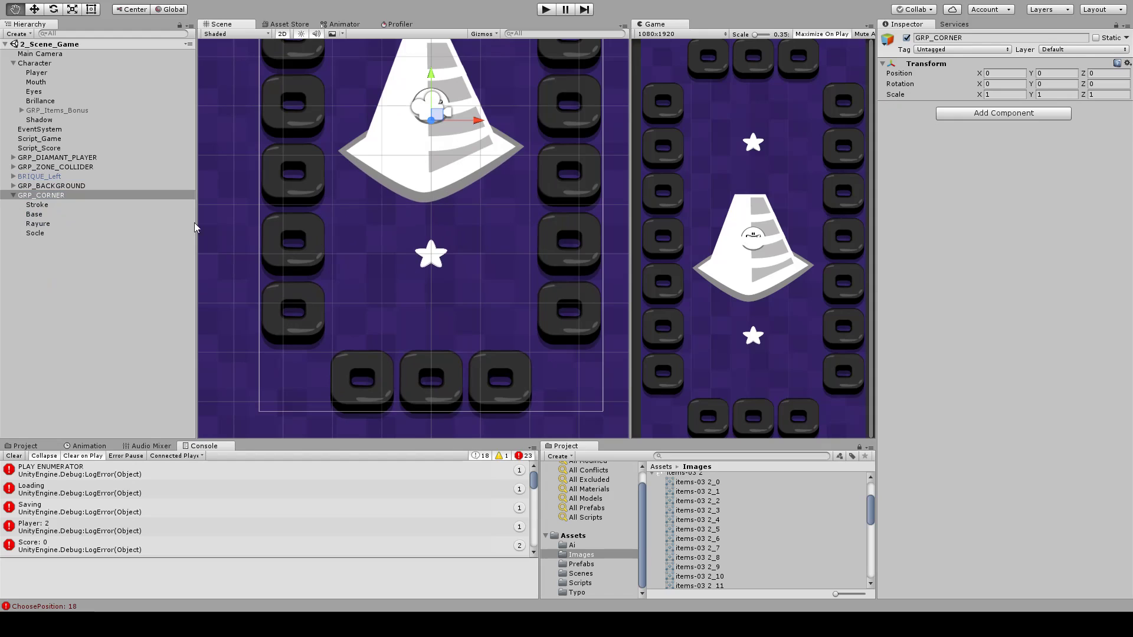
left_click(44, 177)
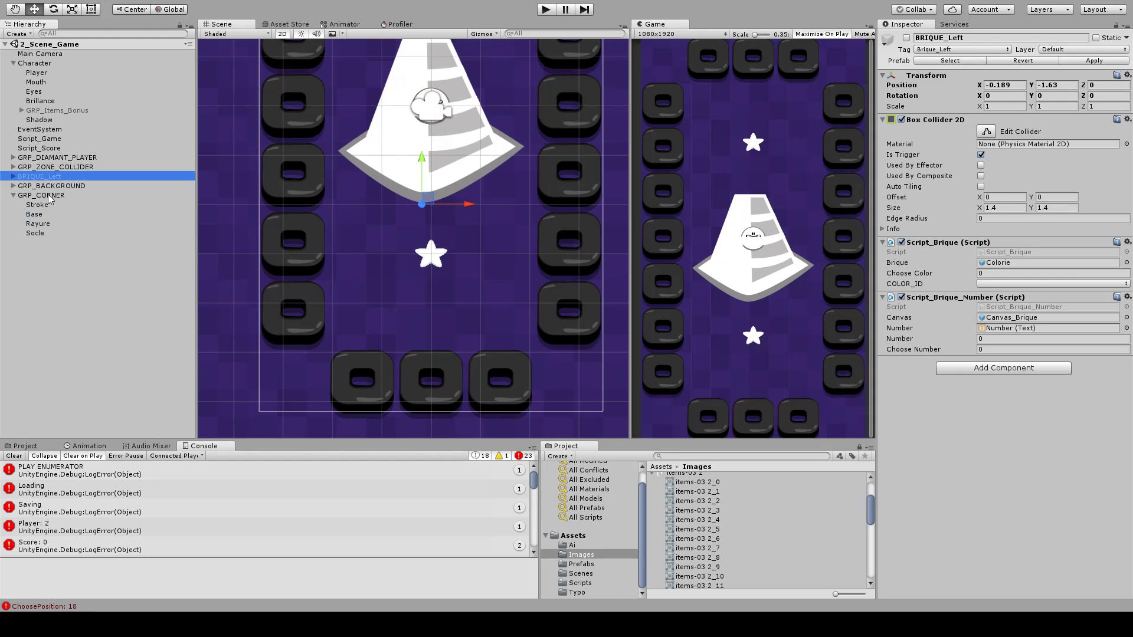
- Create an empty child object named GRP_Animation inside GRP_CORNER and save the scene
left_click(49, 195)
key("alt+shift+n")
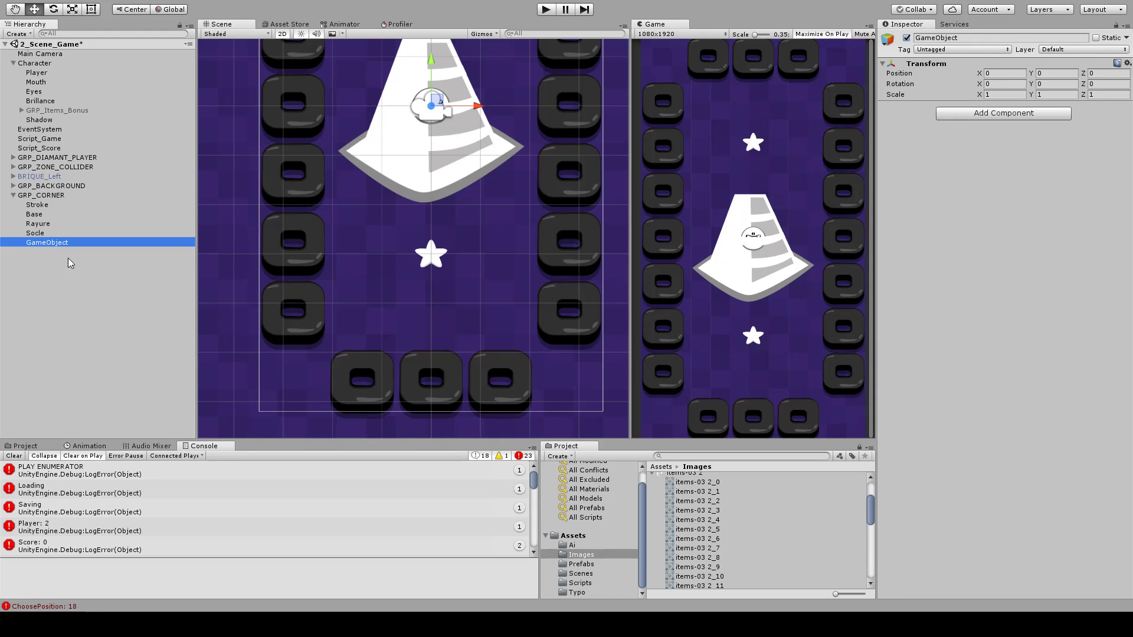
left_click(69, 243)
type("G")
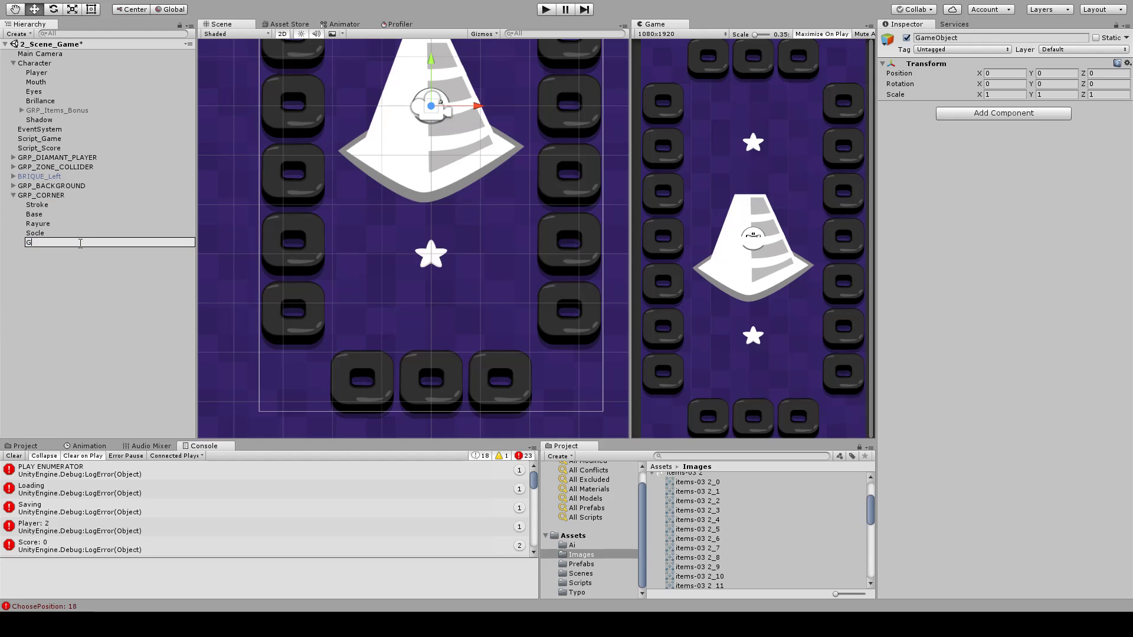
type("RP_Animation")
key("Return")
middle_click_drag(423, 177, 420, 202)
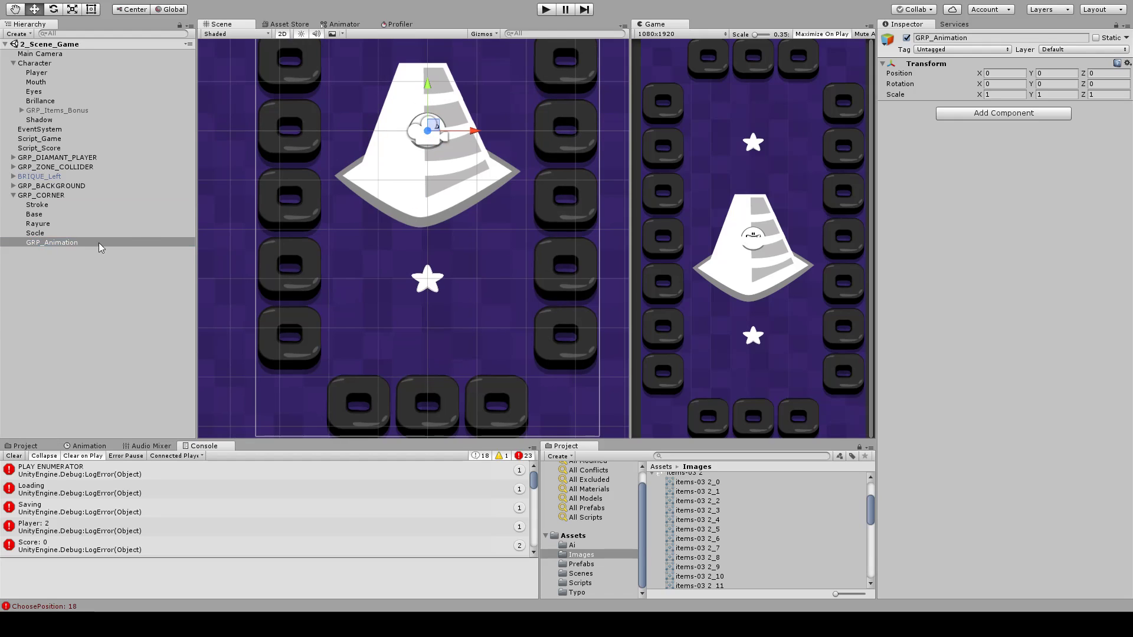
- Put GRP_Animation first in GRP_CORNER, nest Stroke, Base, Rayure and Socle inside it, and save the scene
mouse_move(41, 242)
left_mouse_down()
mouse_move(48, 201)
mouse_move(64, 206)
left_mouse_up()
left_click(45, 216)
left_click(43, 244, "shift")
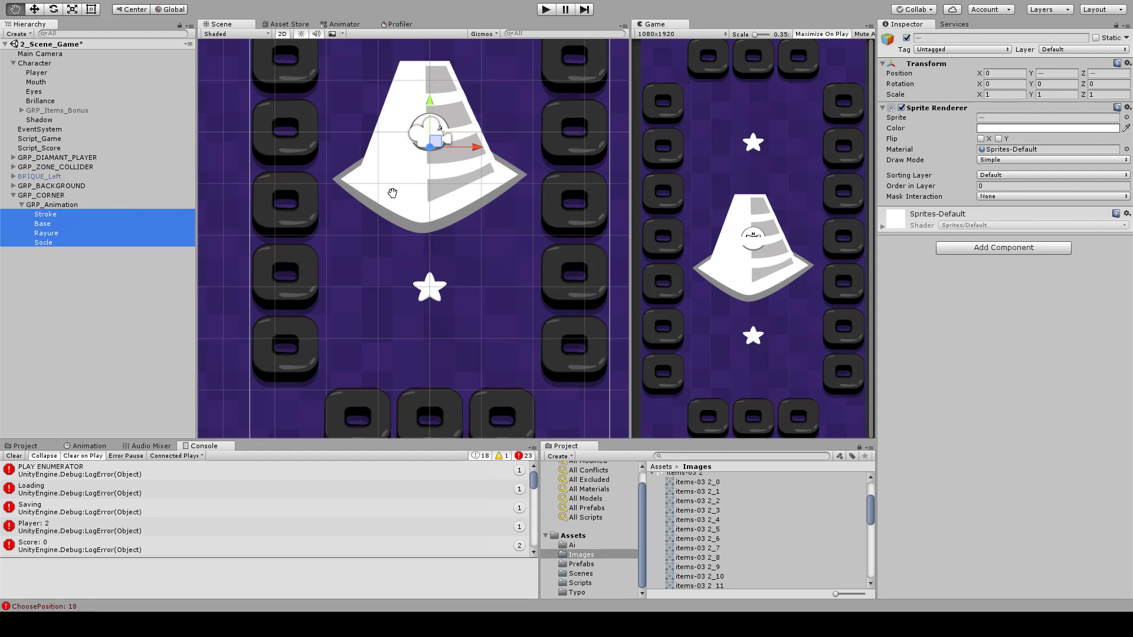
mouse_move(417, 209)
middle_mouse_down()
mouse_move(411, 222)
mouse_move(379, 199)
middle_mouse_up()
mouse_move(435, 242)
middle_mouse_down()
mouse_move(442, 275)
mouse_move(457, 285)
mouse_move(455, 275)
middle_mouse_up()
key("ctrl+s")
left_click(132, 279)
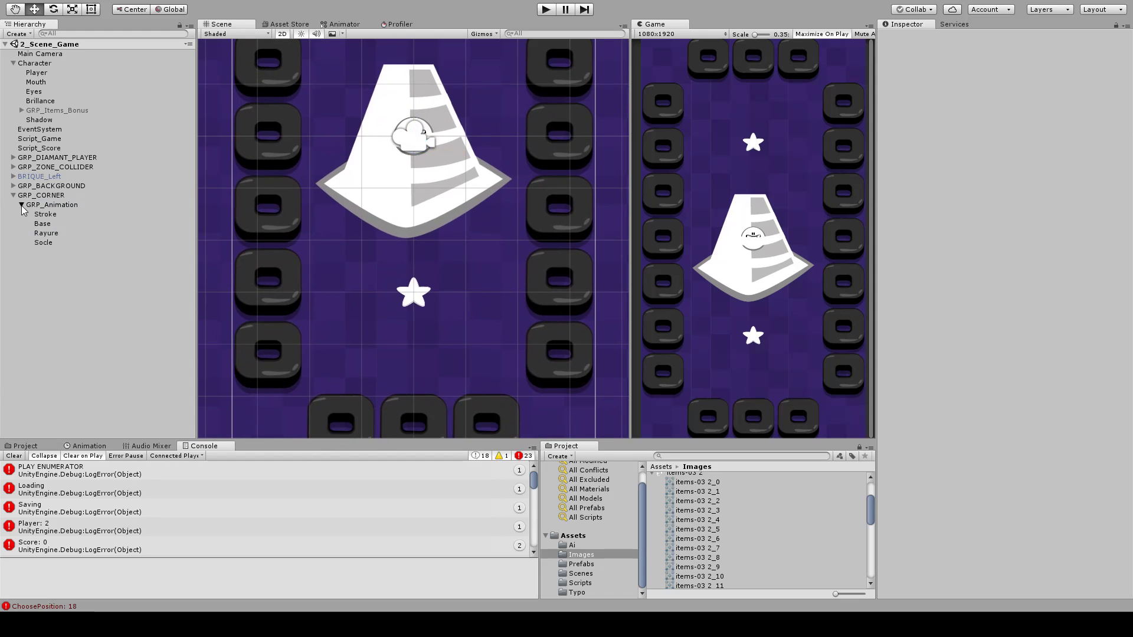
- Examine how GRP_CORNER, GRP_Animation and the cone sprites are nested and where the two groups' handles sit
left_click(21, 205)
left_click(56, 205)
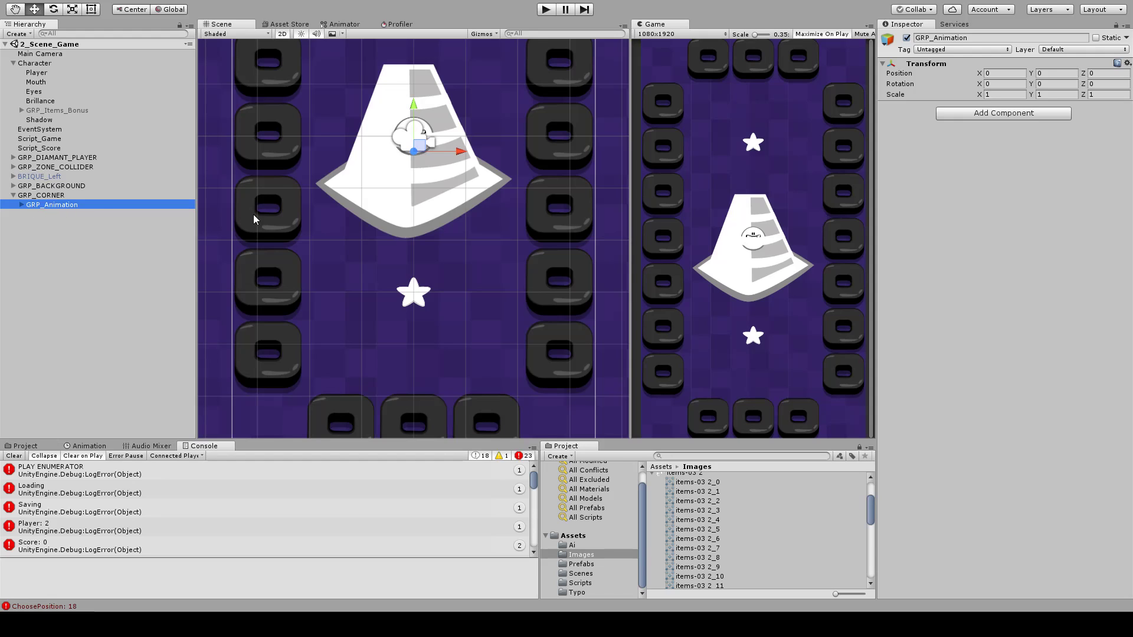
scroll(253, 214, "down", 1)
left_click(47, 195)
left_click_drag(415, 134, 456, 237)
key("ctrl+z")
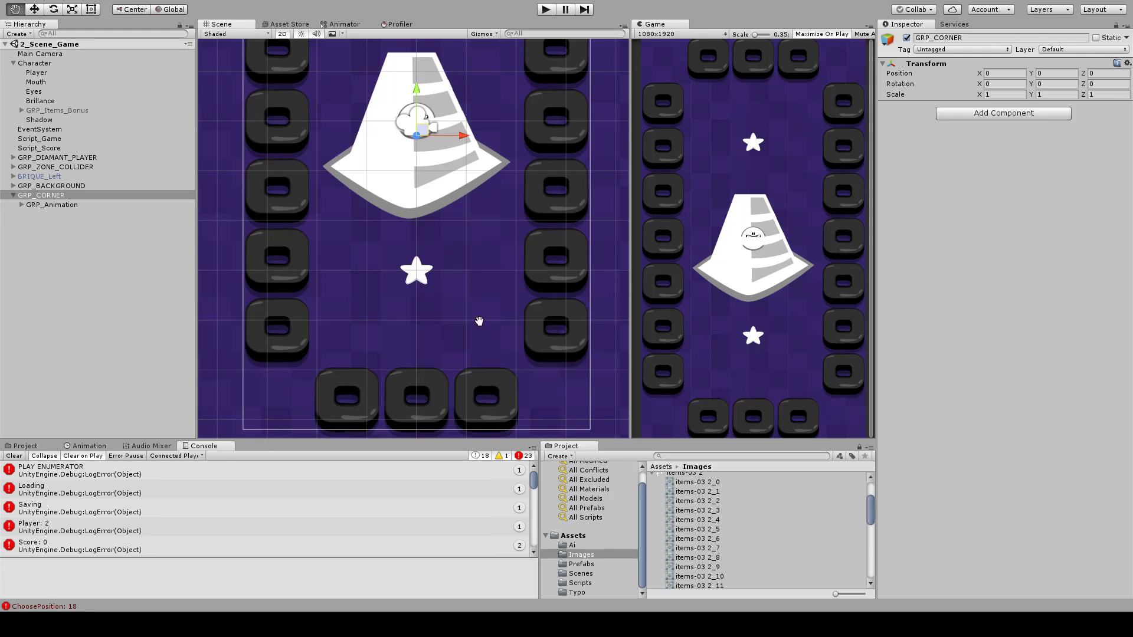
middle_click_drag(477, 321, 476, 274)
left_click(69, 204)
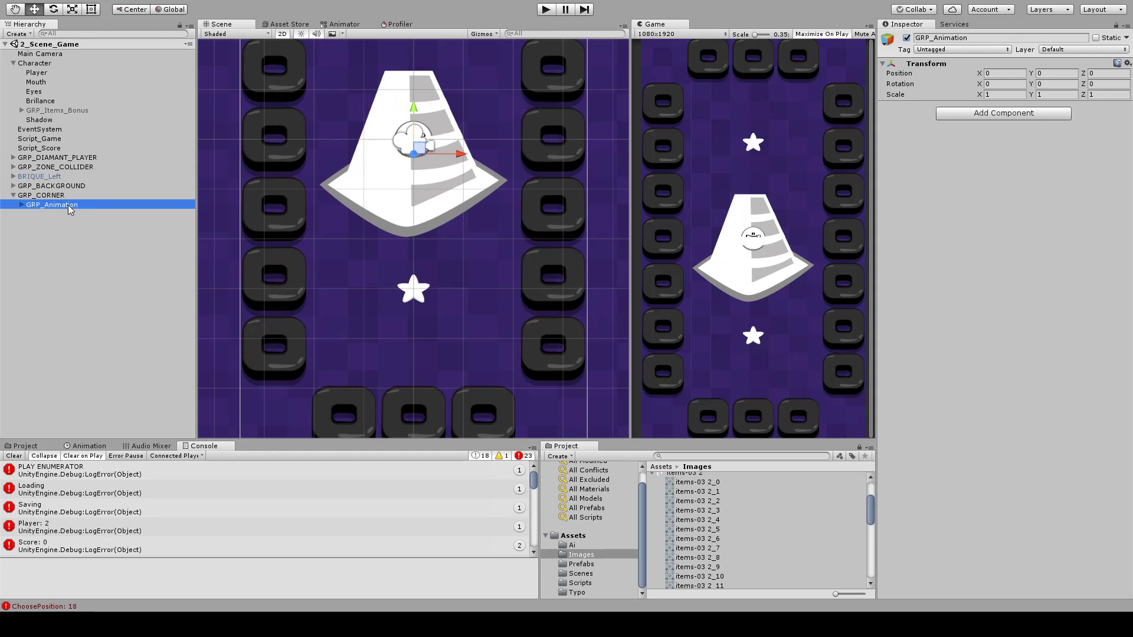
middle_click_drag(371, 236, 367, 253)
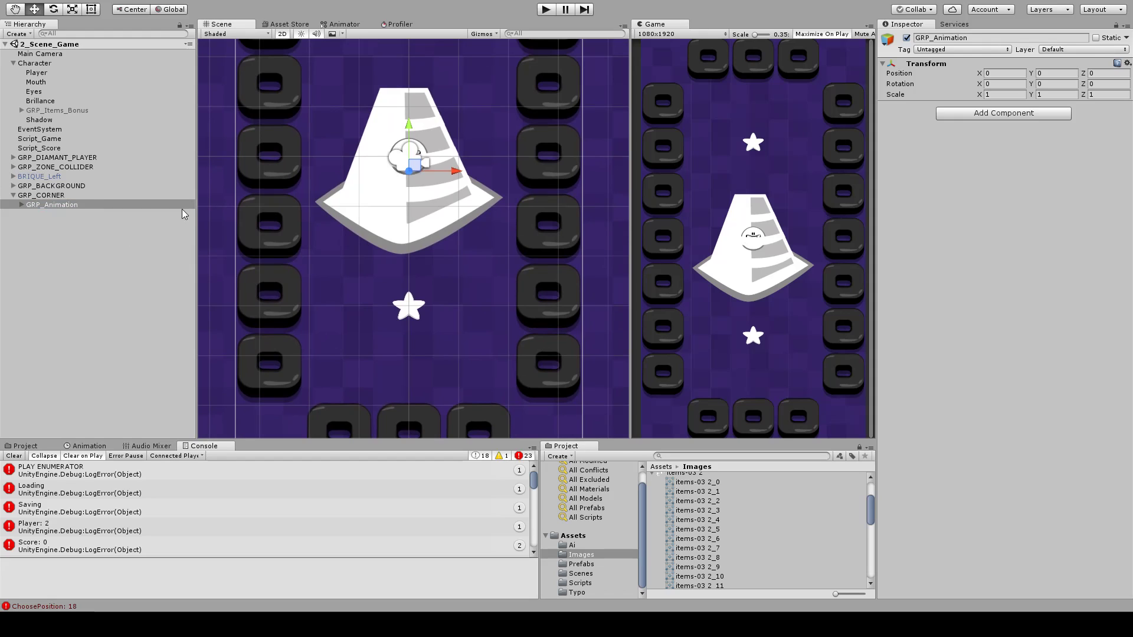
middle_click_drag(373, 269, 368, 245)
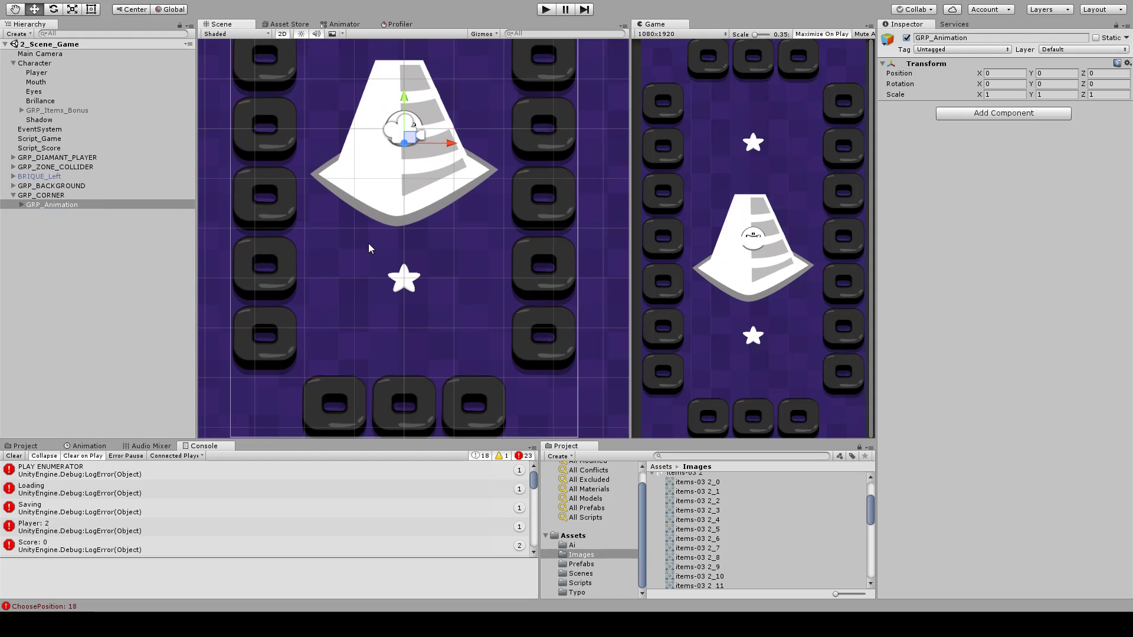
left_click(27, 196)
left_click(14, 195)
left_click(13, 195)
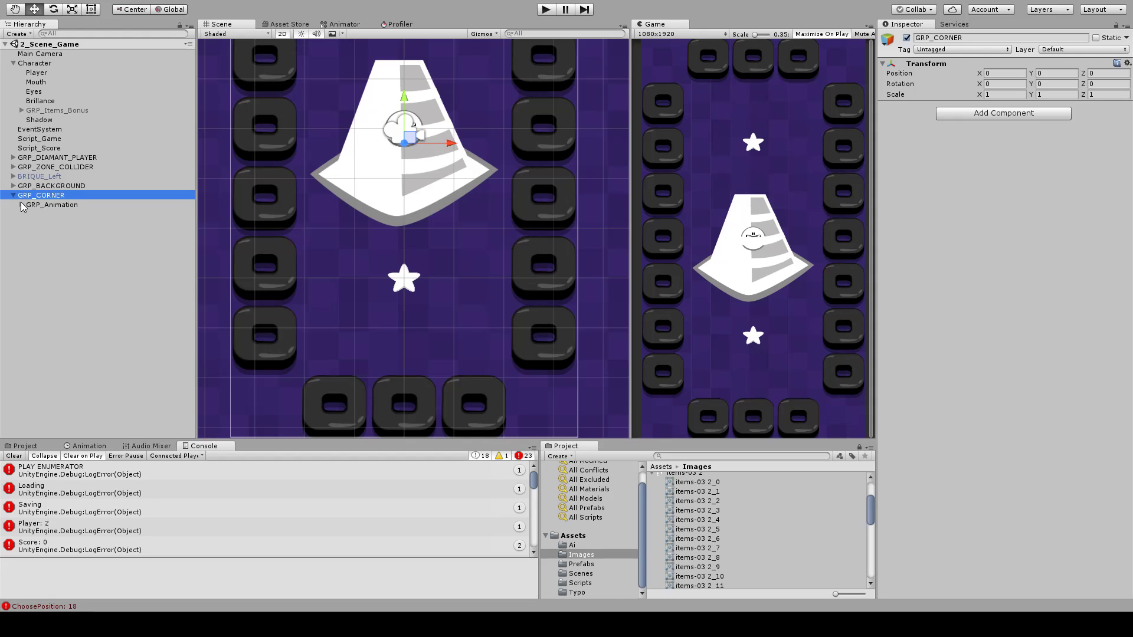
left_click(22, 205)
left_click(39, 206)
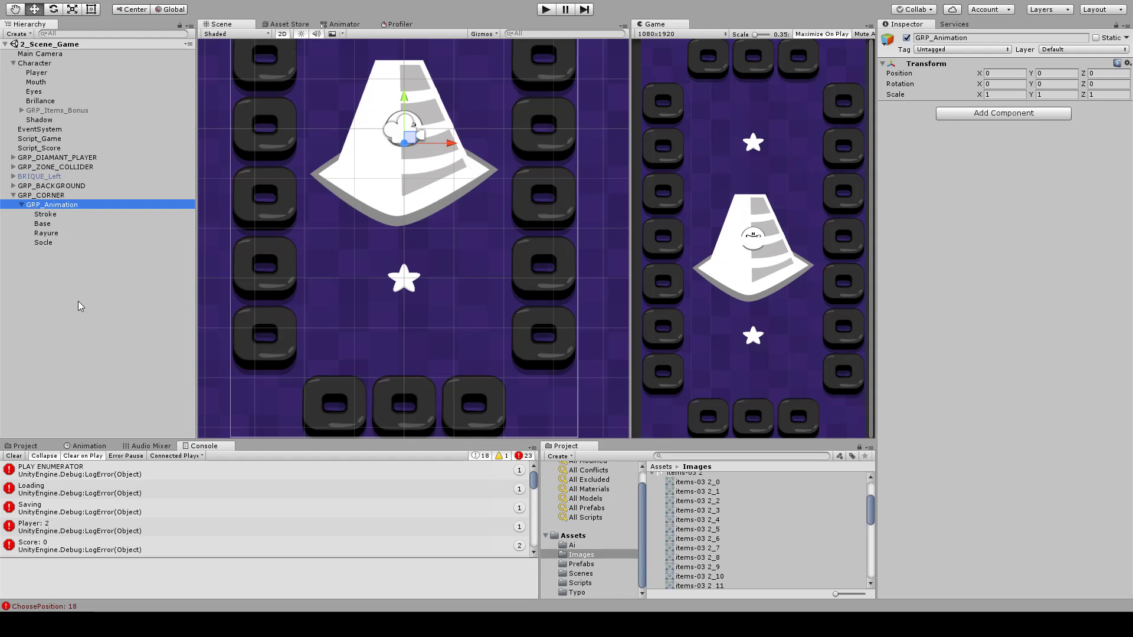
- Scale Stroke, Base, Rayure and Socle together uniformly to about 0.39 and position the shrunken cone near the scene's centre
left_click(19, 265)
left_click(52, 207)
key("q")
left_click_drag(414, 175, 425, 248)
key("w")
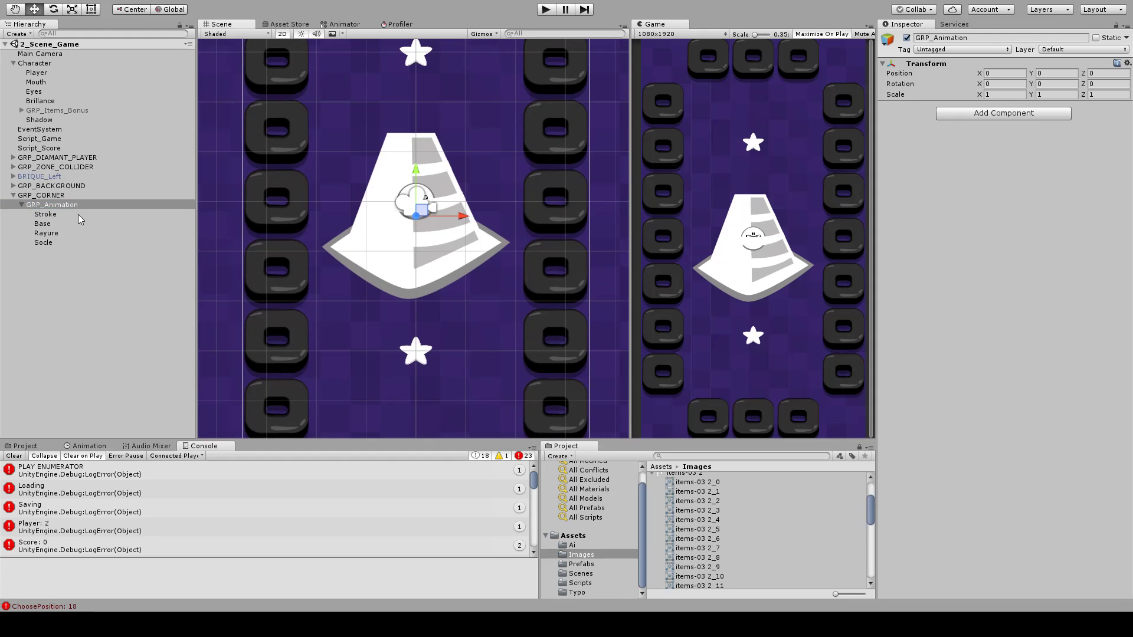
left_click(78, 214)
left_click(52, 244, "shift")
left_click_drag(413, 168, 418, 97)
key("r")
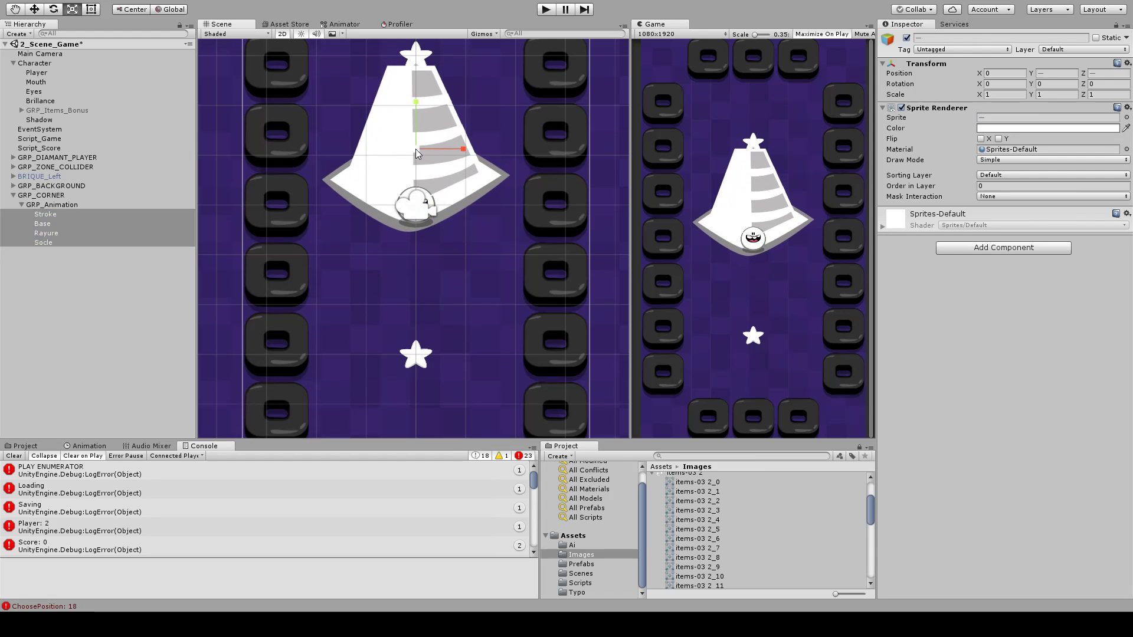
left_click_drag(415, 149, 398, 179)
key("w")
left_click_drag(417, 106, 416, 138)
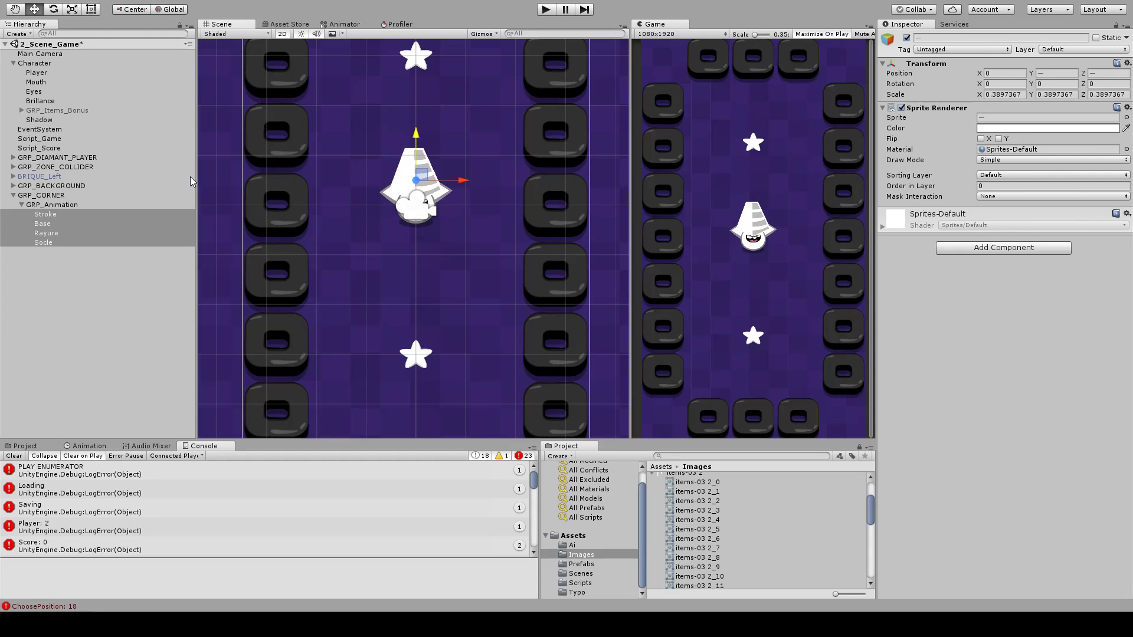
- Display the handle at the pivot, lower the four cone sprites so their base sits on GRP_Animation's origin, and save the scene
left_click(64, 206)
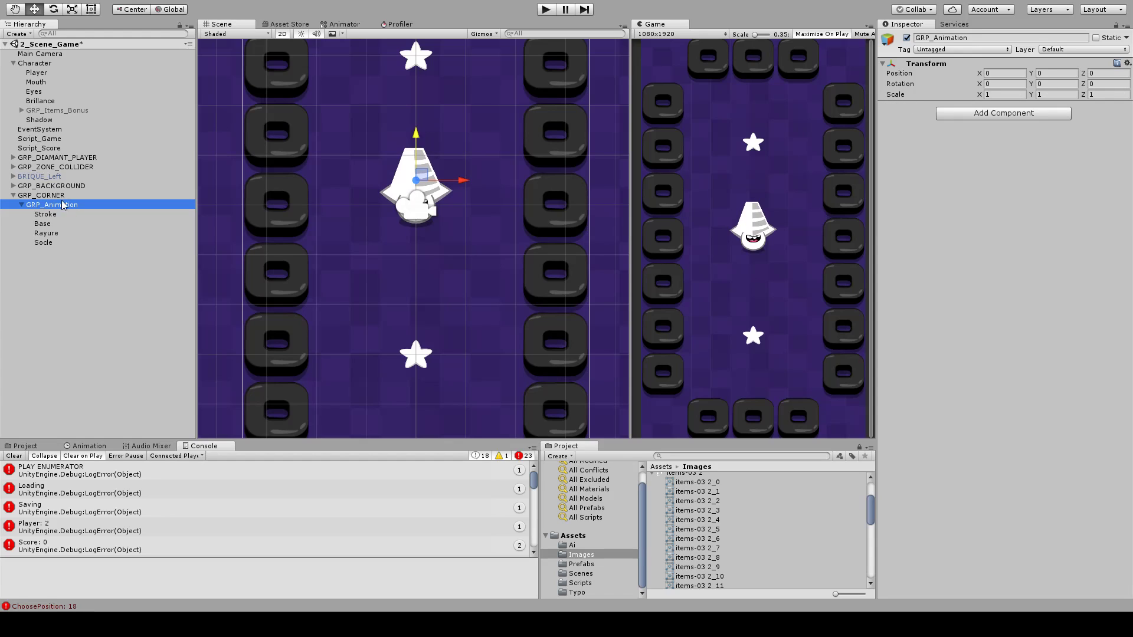
left_click(137, 13)
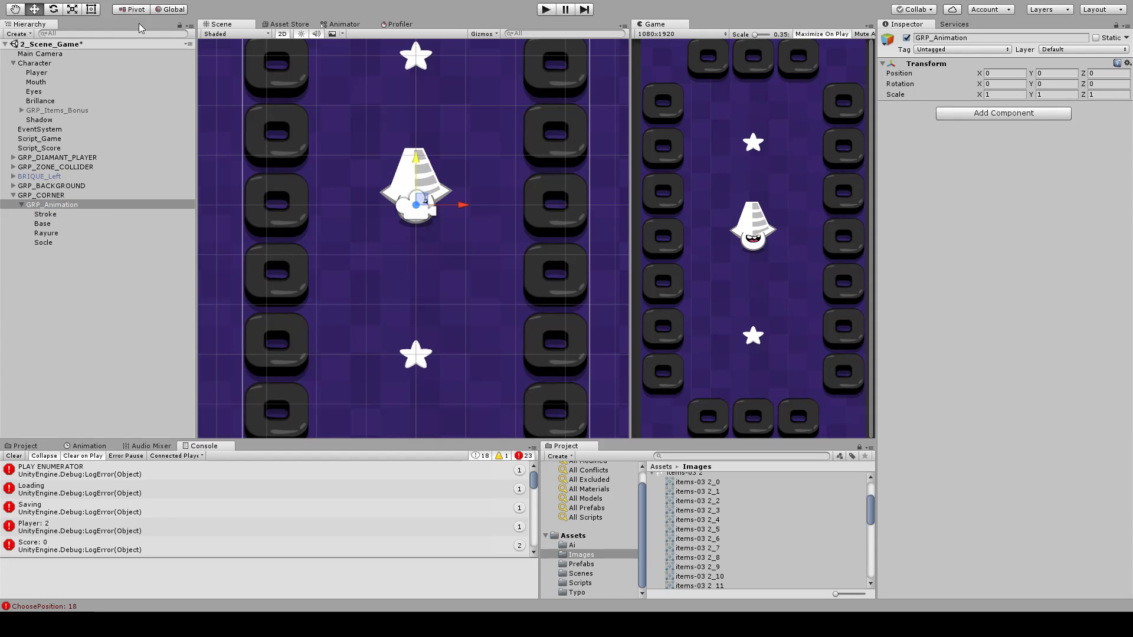
left_click(46, 245, "shift")
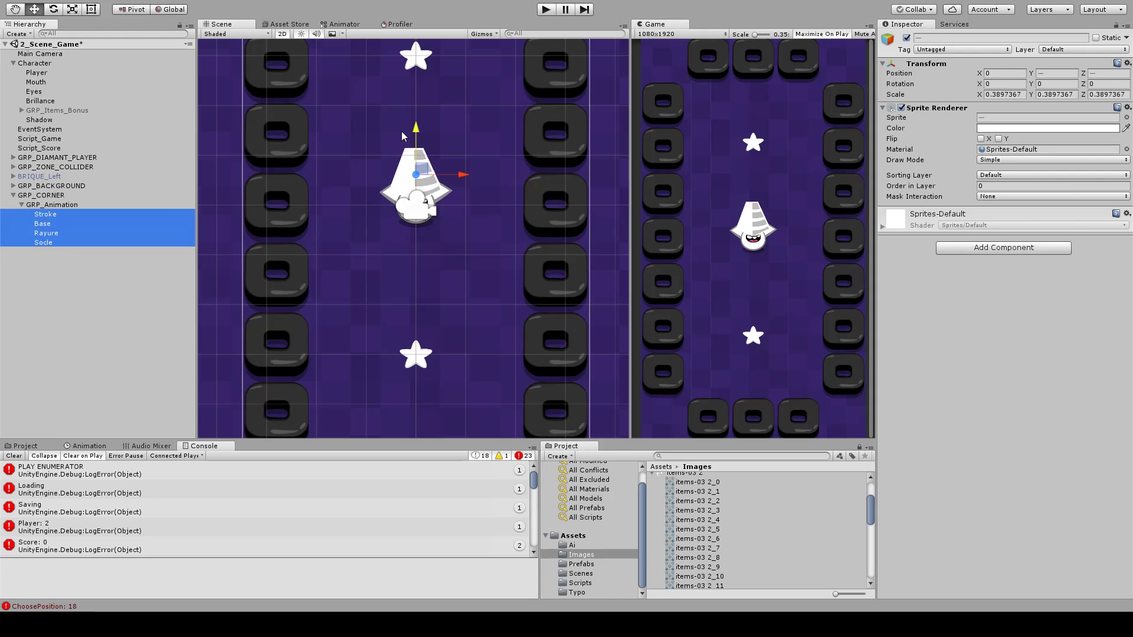
mouse_move(45, 245)
left_mouse_down()
mouse_move(39, 207)
mouse_move(49, 208)
left_mouse_up()
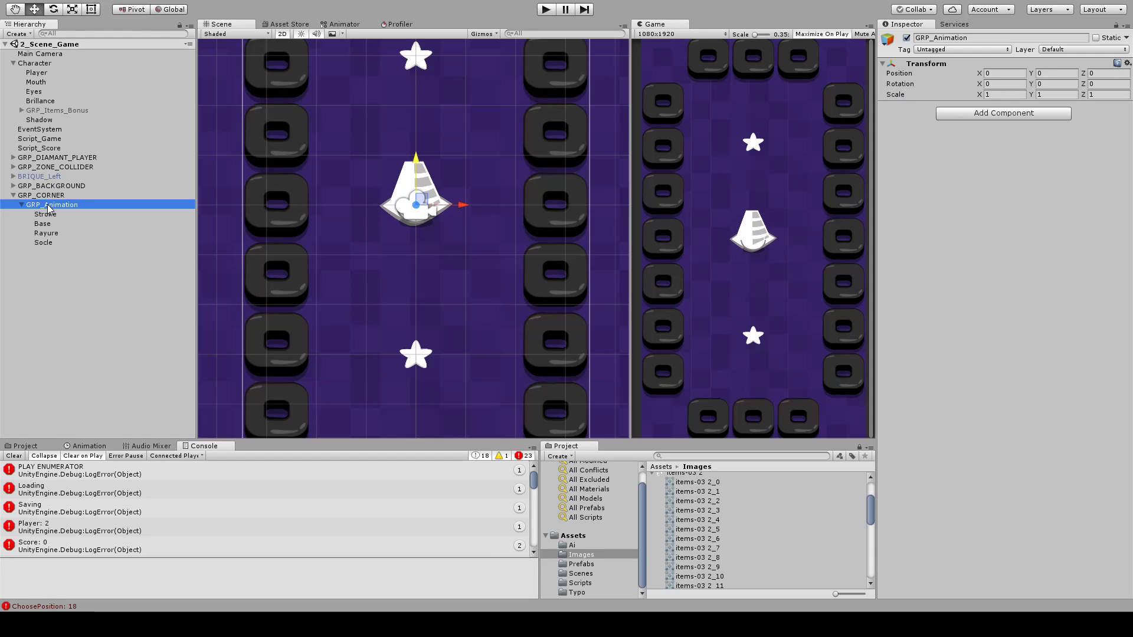
- Move GRP_CORNER to the lower-left gap in the brick border, at X -2.72 and Y -5.75
left_click(13, 195)
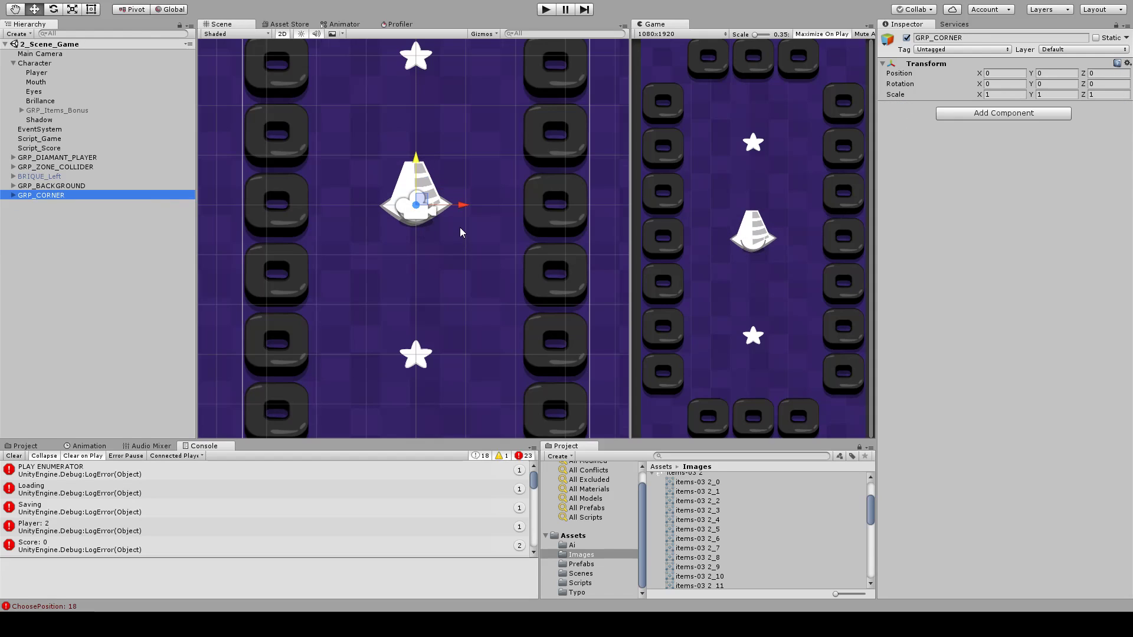
scroll(458, 230, "down", 2)
middle_click_drag(458, 230, 437, 212)
left_click_drag(426, 88, 433, 296)
left_click_drag(466, 347, 376, 341)
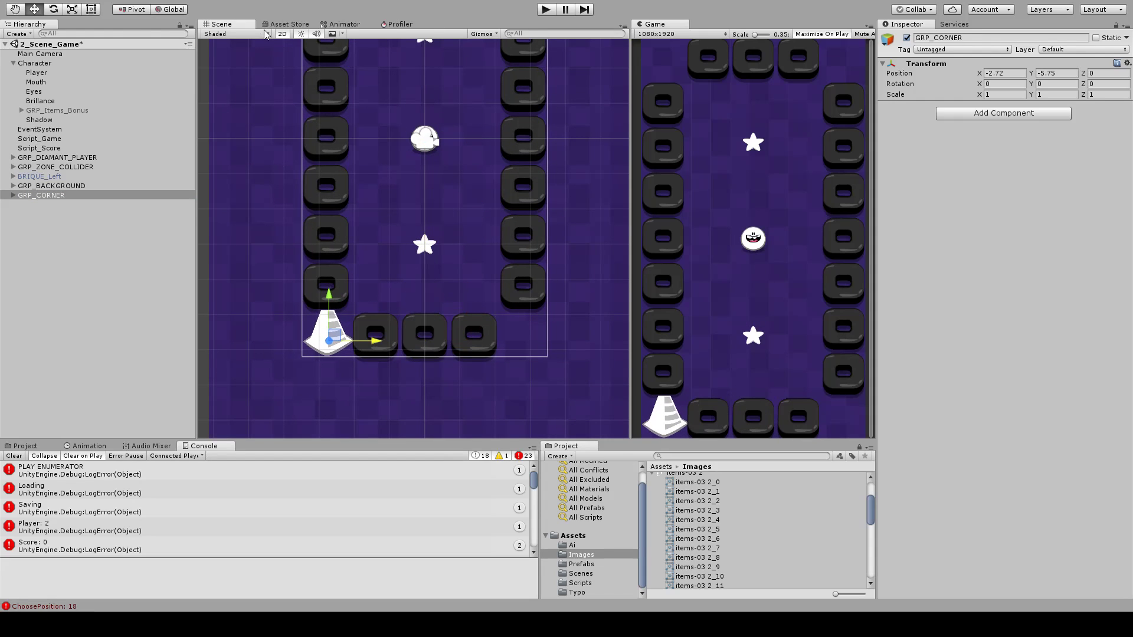
- Bring GRP_CORNER forward in depth to Z -3.11 using the 3D scene view, and return to the 2D view
left_click(283, 33)
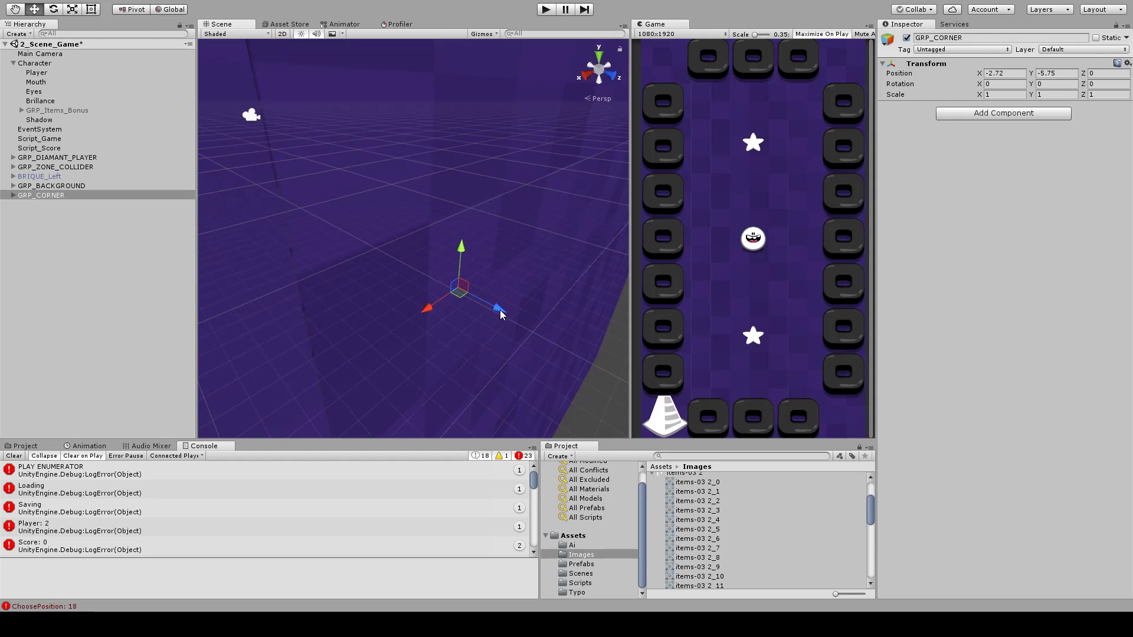
left_click_drag(500, 310, 435, 282)
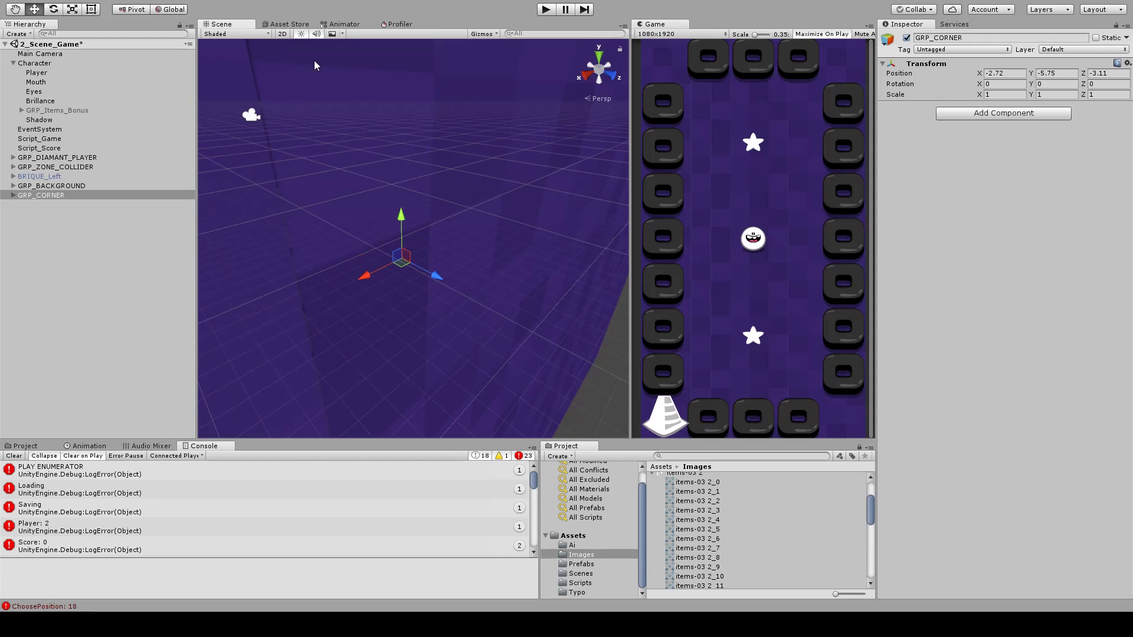
left_click(282, 34)
scroll(443, 301, "up", 2)
key("e")
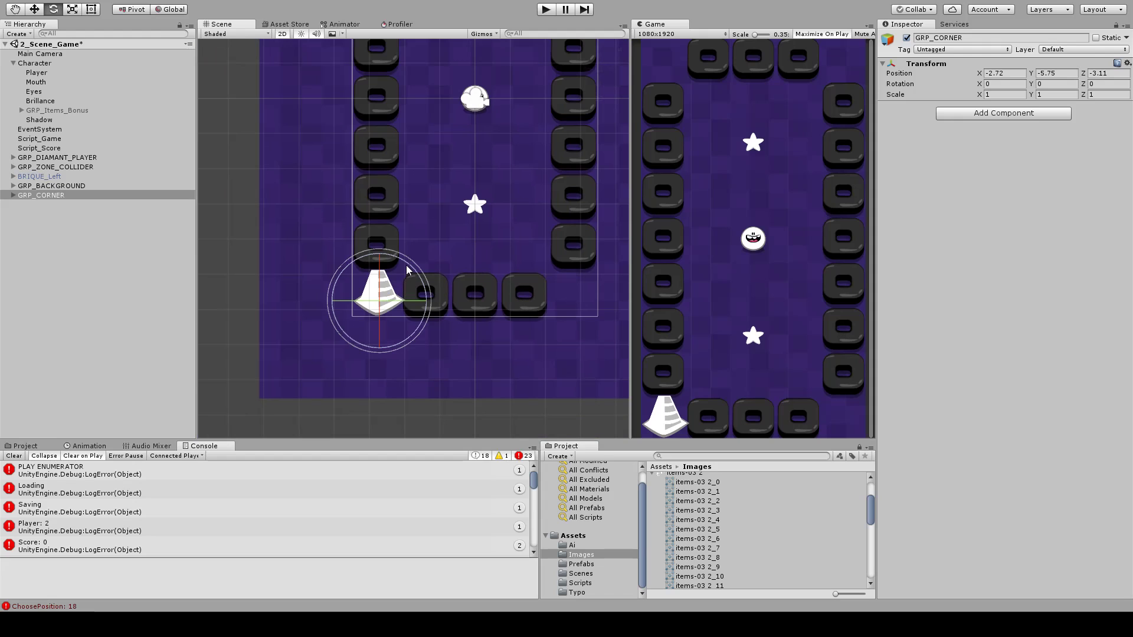
left_click_drag(406, 265, 371, 303)
key("w")
scroll(371, 302, "up", 3)
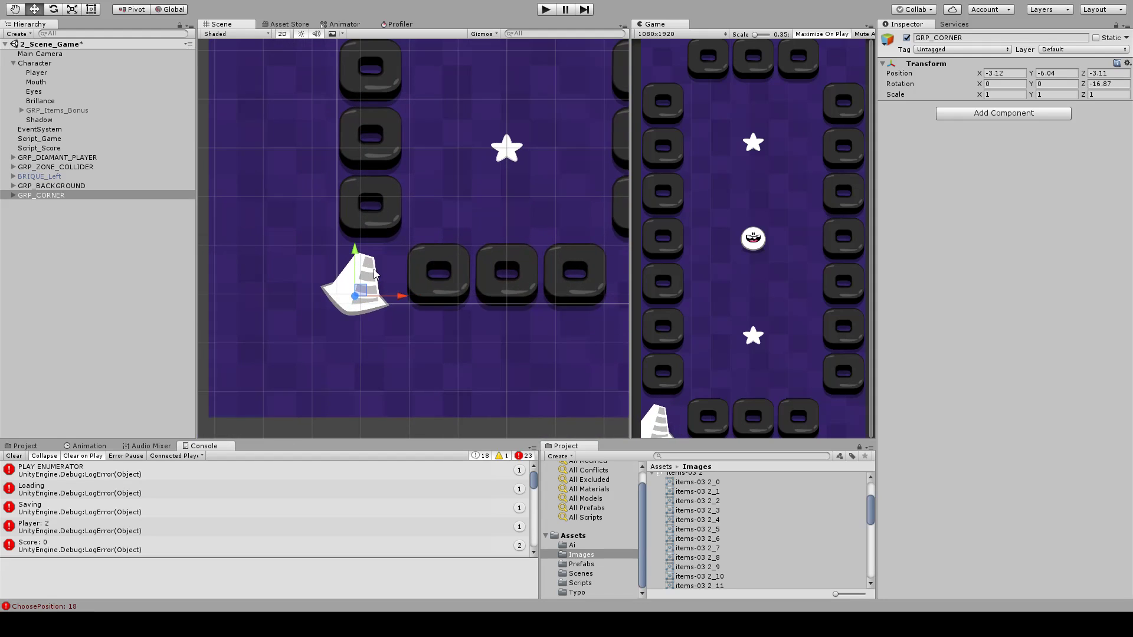
scroll(374, 271, "up", 2)
key("ctrl+z")
key("ctrl+z")
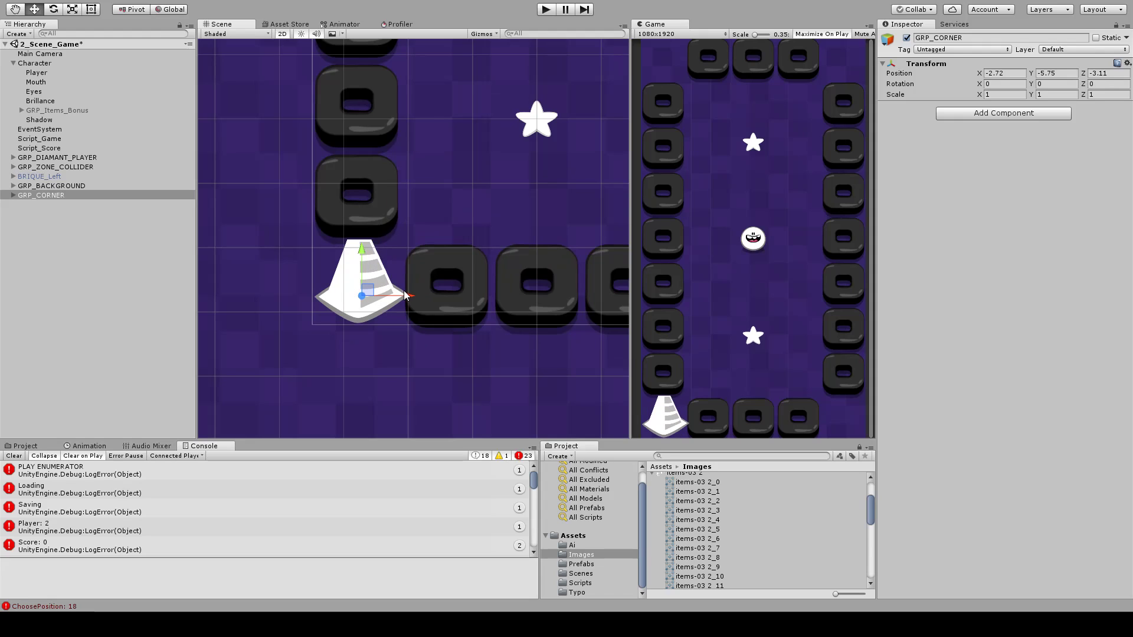
- Shift GRP_CORNER to X -2.794, enlarge its four cone sprites uniformly to about 0.45, and save the scene
left_click_drag(405, 295, 403, 298)
key("r")
left_click(13, 196)
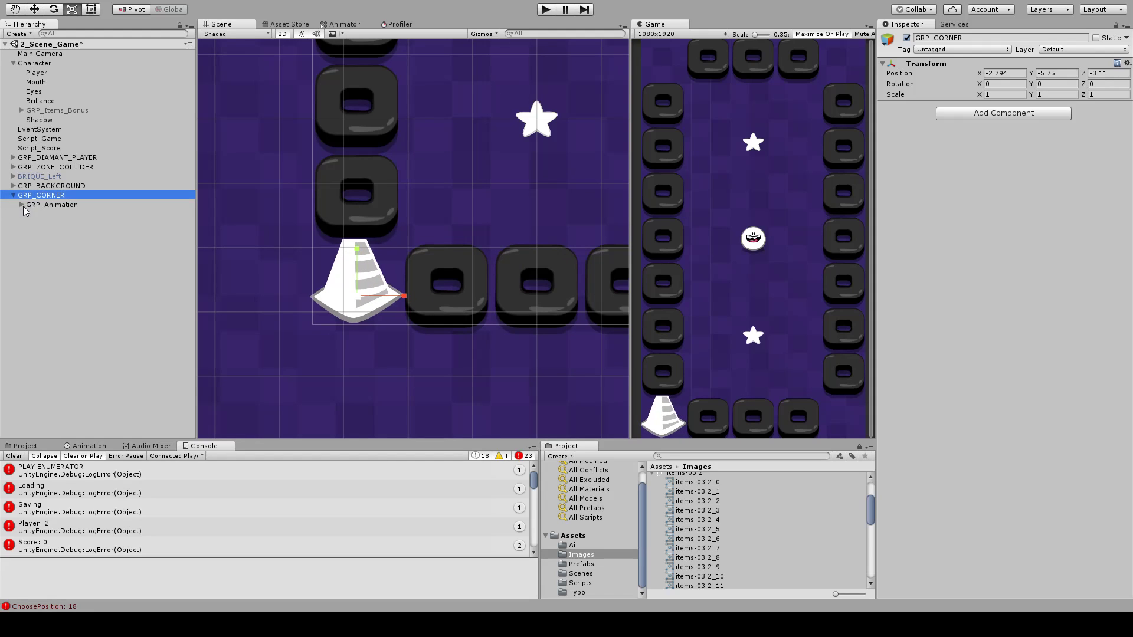
left_click(22, 205)
left_click(46, 214)
left_click(44, 242, "shift")
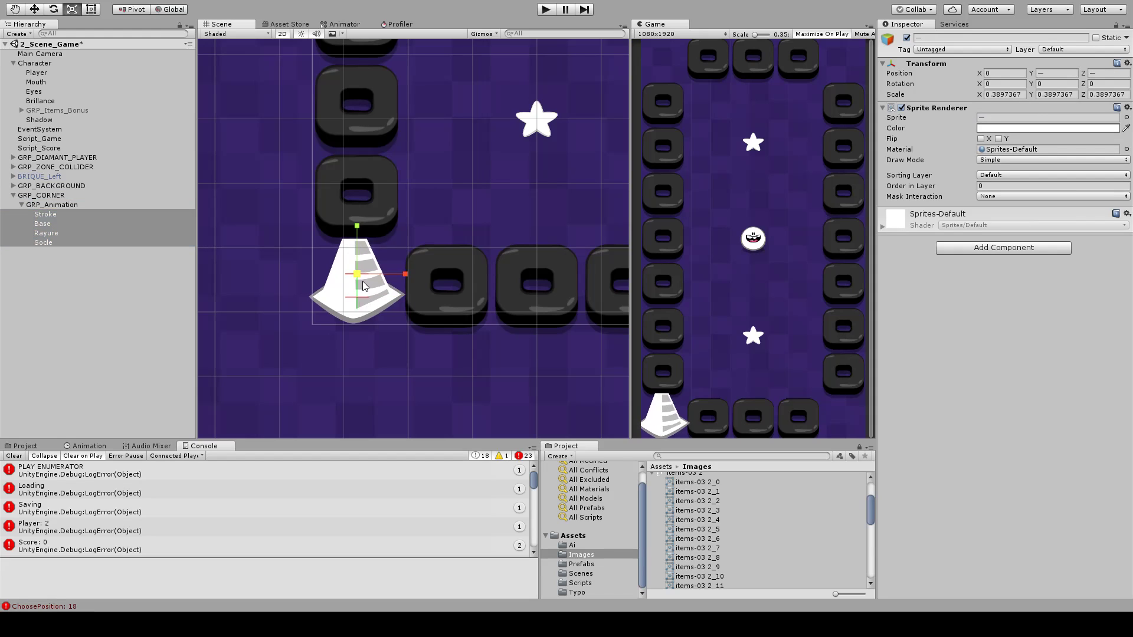
left_click_drag(362, 281, 372, 287)
key("ctrl+z")
key("z")
key("w")
middle_click_drag(416, 294, 413, 255)
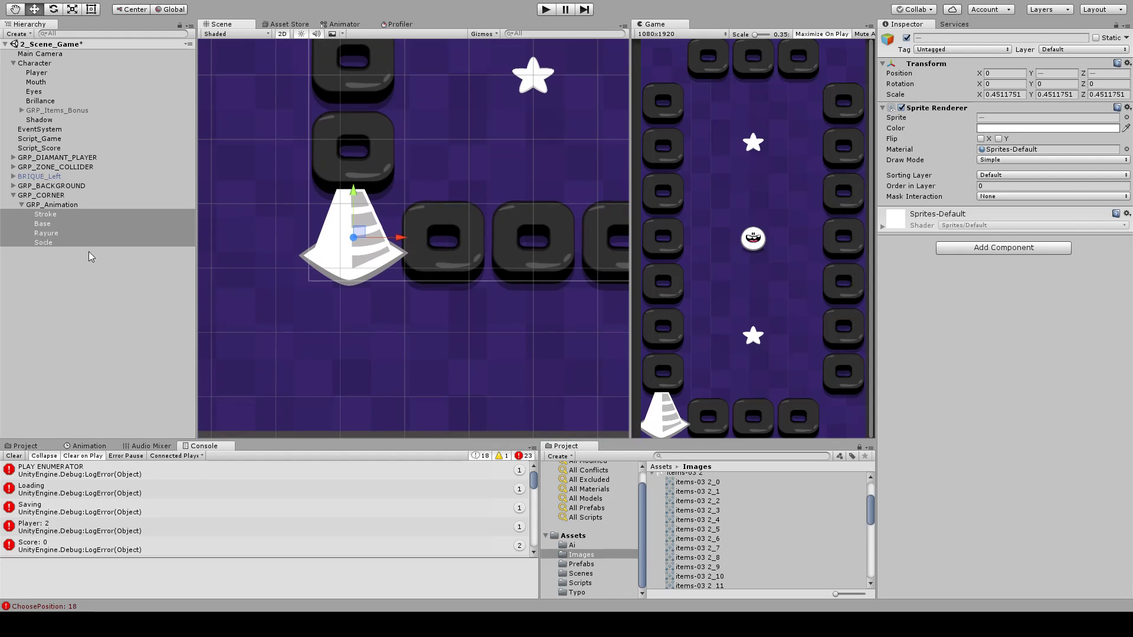
key("ctrl+s")
- Offset GRP_Animation to X -0.16 inside GRP_CORNER, return to the 2D scene view, and save the scene
middle_click_drag(476, 221, 499, 228)
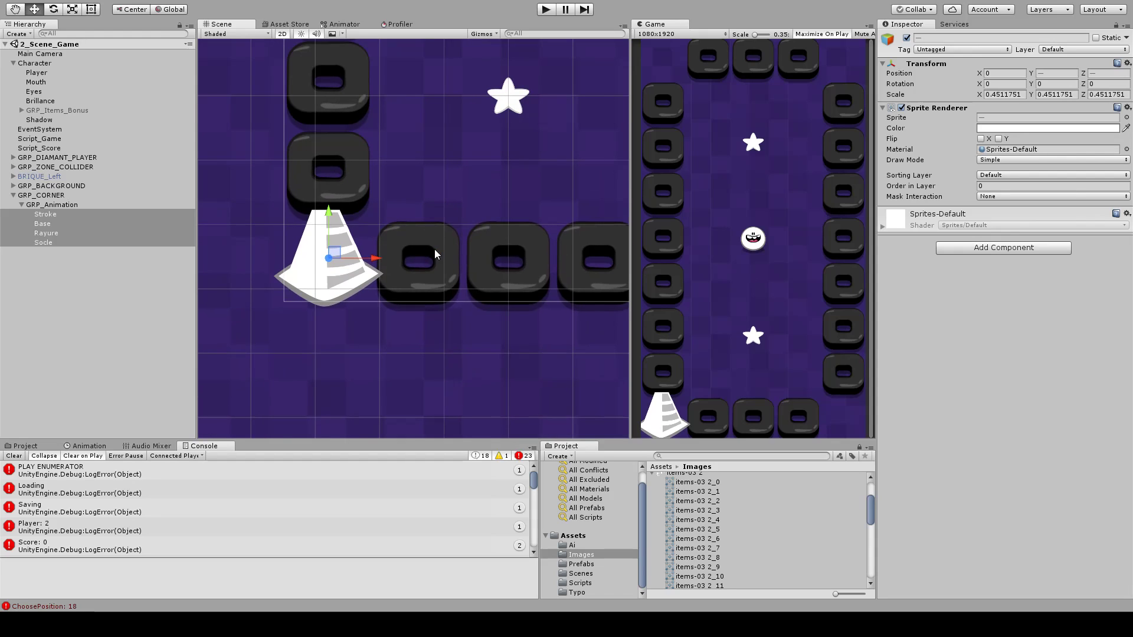
middle_click_drag(434, 249, 481, 261)
left_click(22, 213)
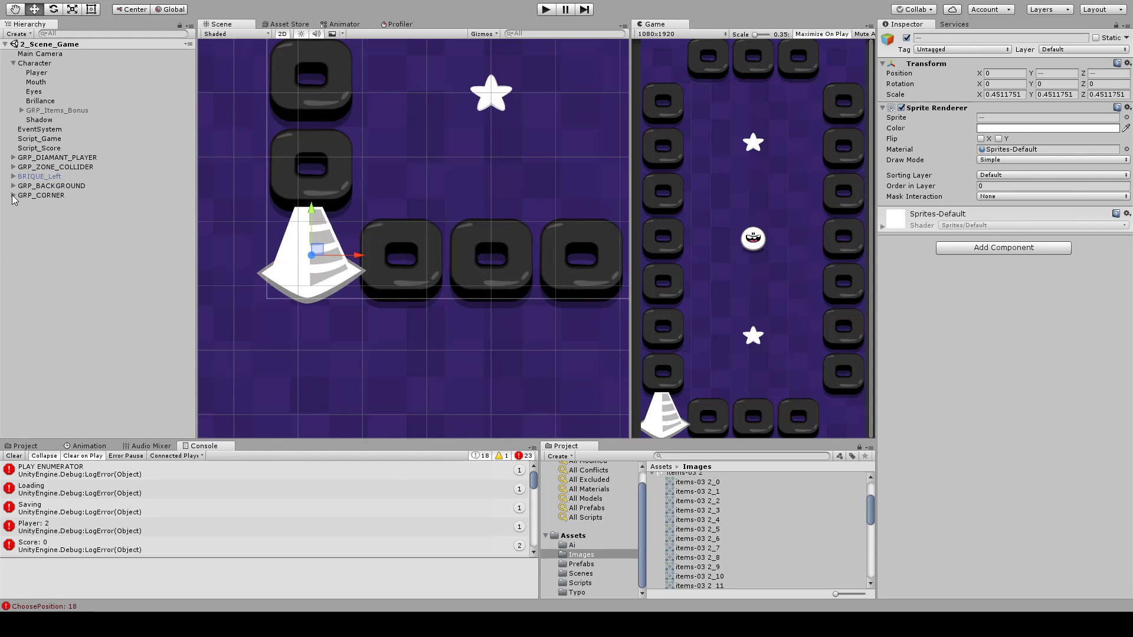
left_click(21, 205)
middle_click_drag(434, 248, 419, 260)
left_click(281, 33)
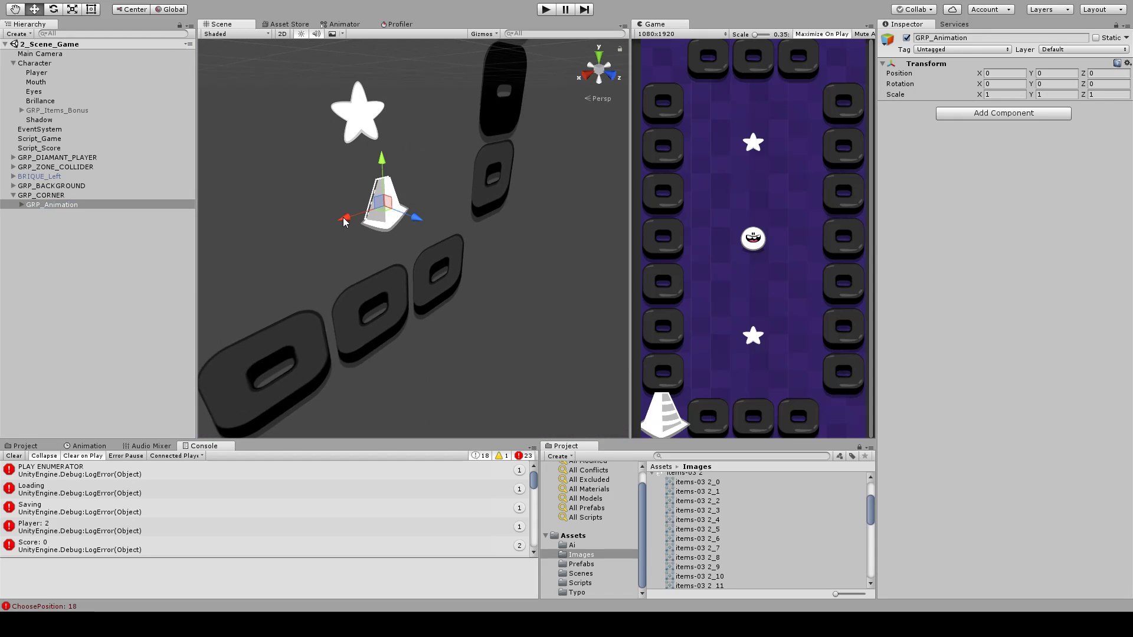
left_click_drag(345, 219, 349, 221)
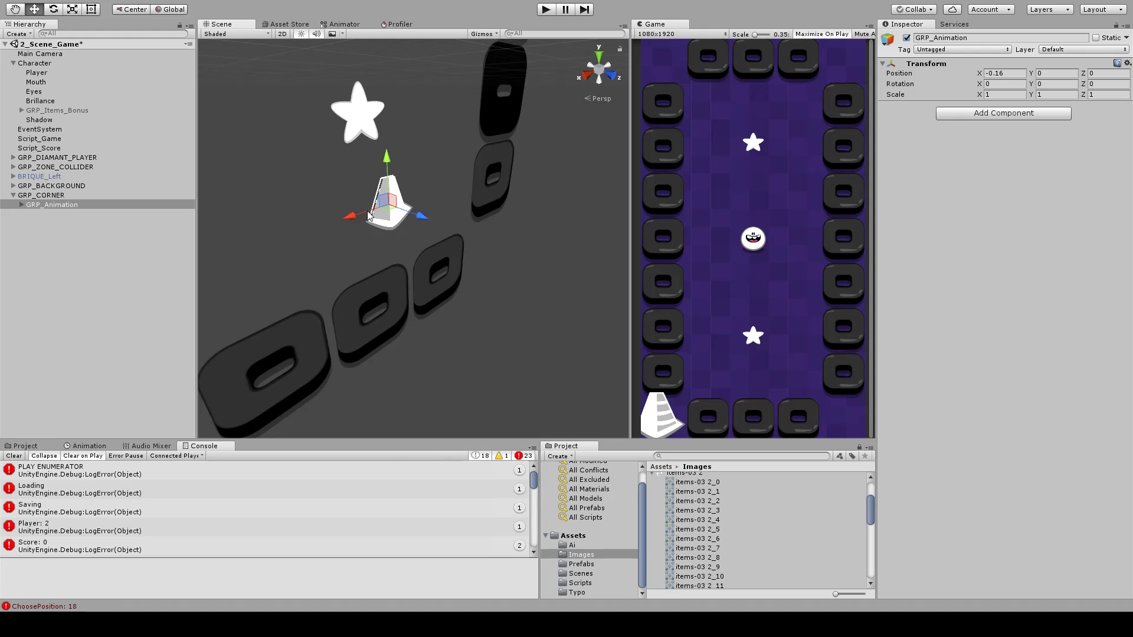
left_click(283, 34)
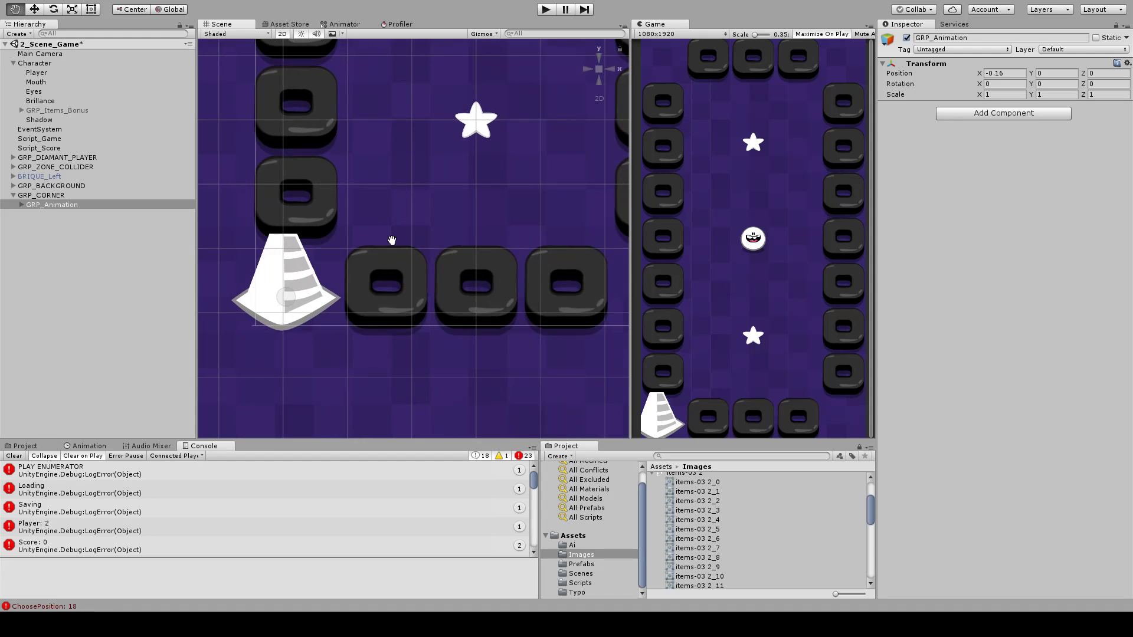
left_click(21, 205)
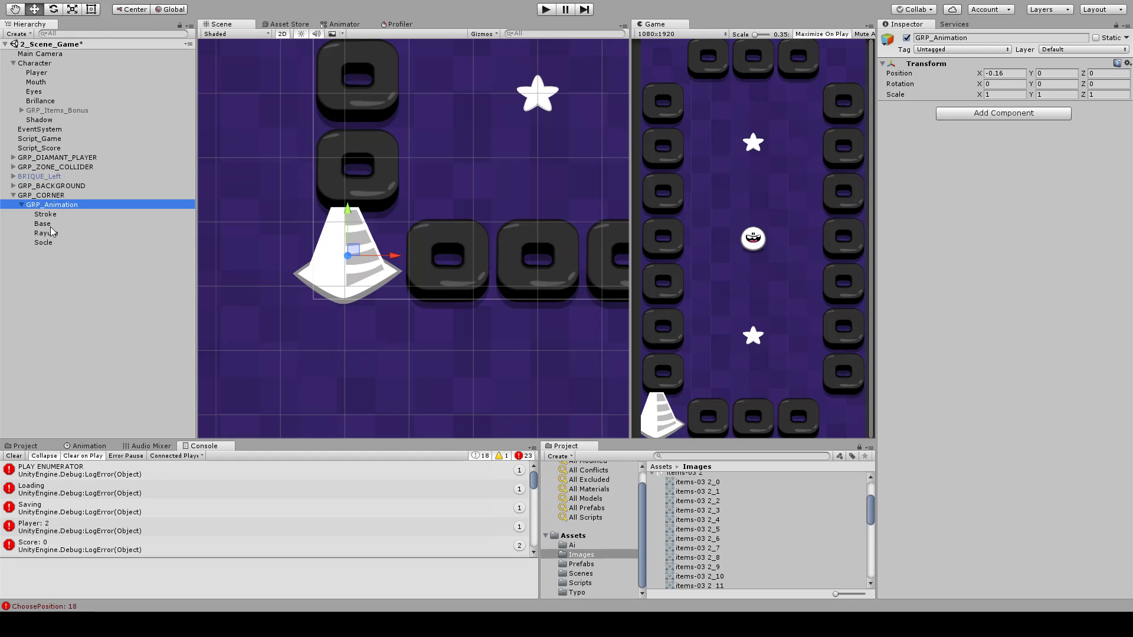
middle_click_drag(353, 277, 443, 270)
scroll(405, 271, "up", 8)
key("ctrl+s")
- Tint the cone's Base sprite purple through its Sprite Renderer color
left_click(45, 214)
mouse_move(248, 210)
middle_mouse_down()
mouse_move(223, 217)
mouse_move(251, 275)
middle_mouse_up()
left_click(39, 224)
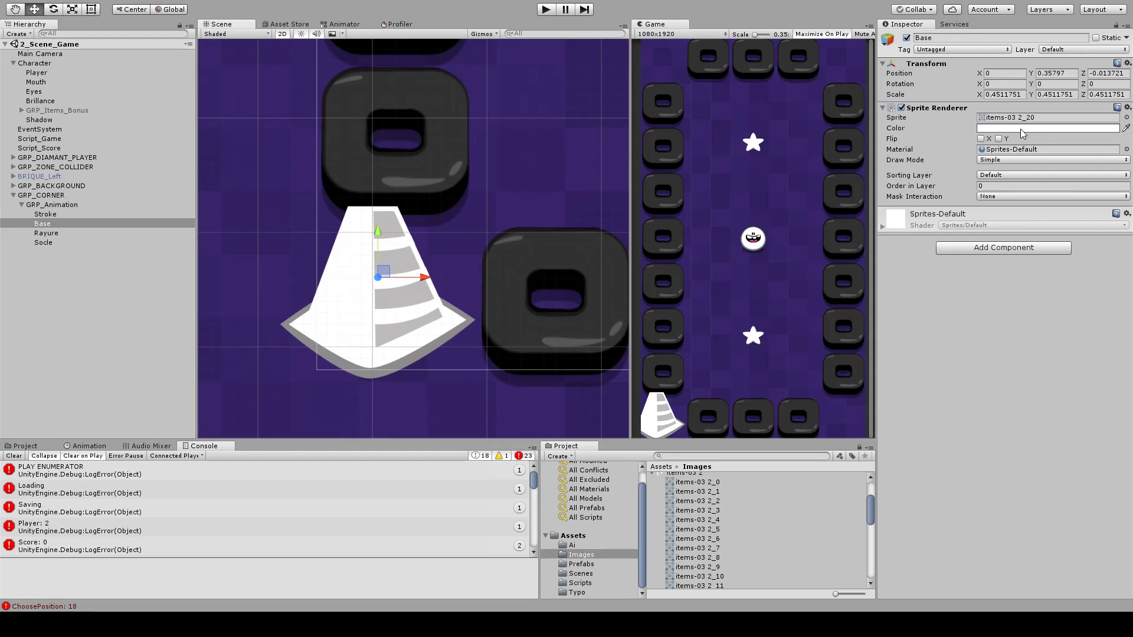
middle_click_drag(519, 105, 444, 195)
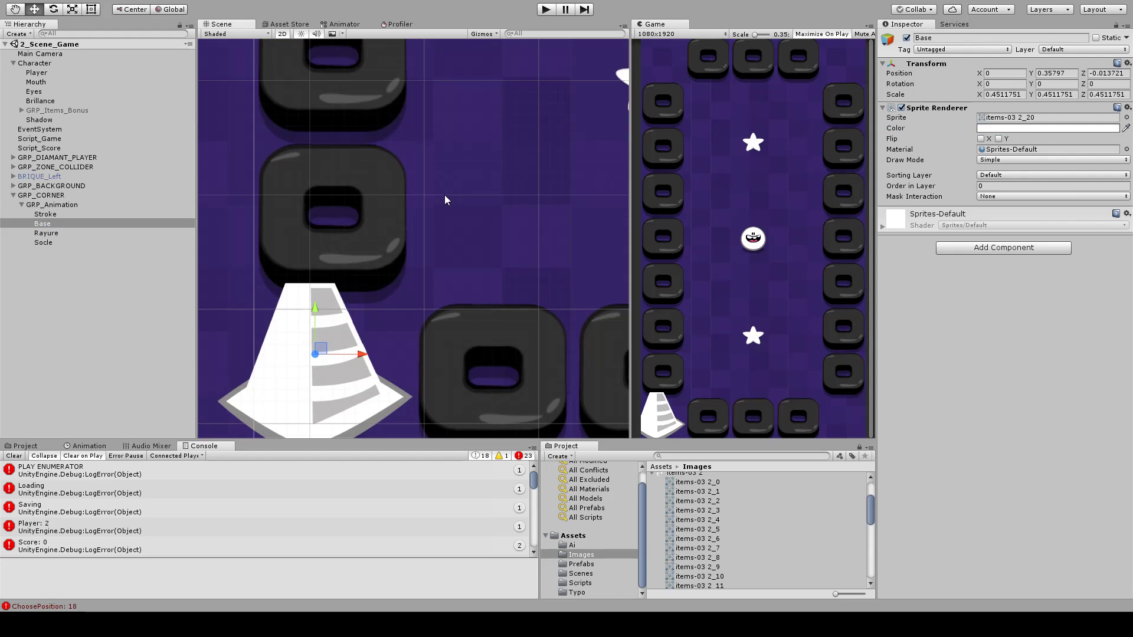
scroll(443, 194, "down", 3)
scroll(451, 197, "up", 2)
scroll(458, 204, "down", 4)
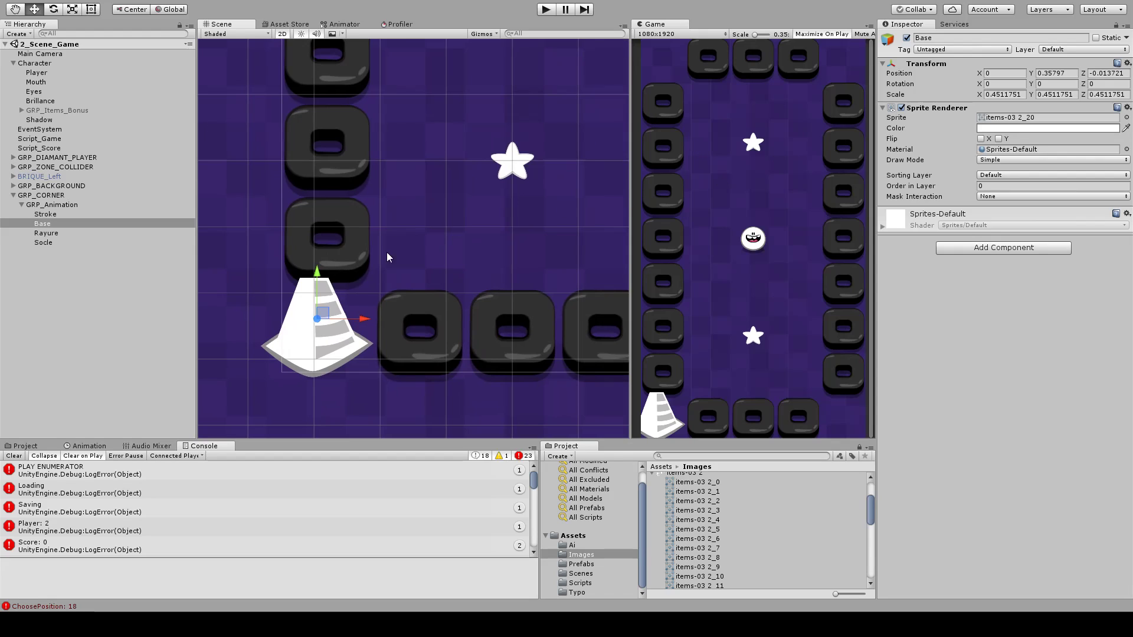
middle_click_drag(384, 253, 397, 218)
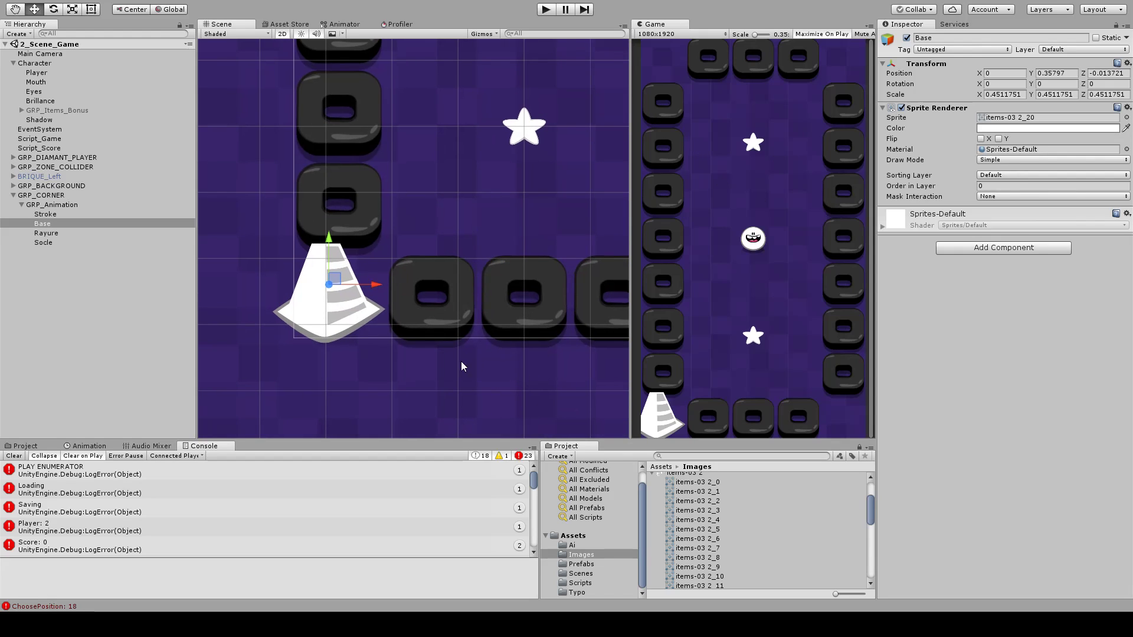
key("ctrl+z")
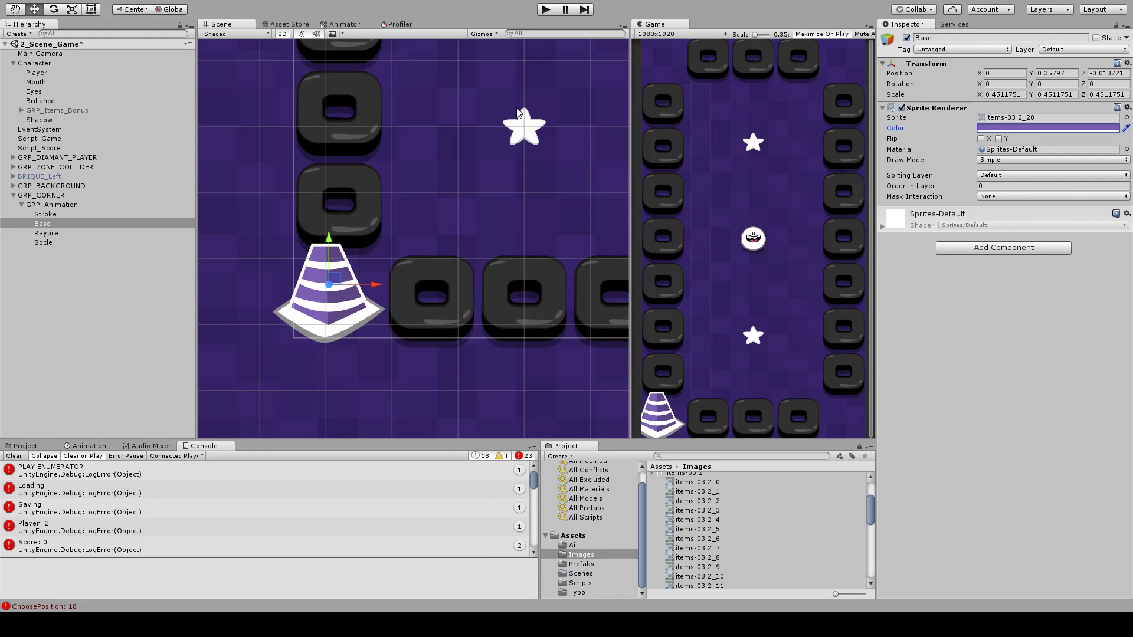
- Tint the cone's Socle sprite purple by sampling a color from the scene for its Sprite Renderer
left_click(64, 234)
left_click(55, 216)
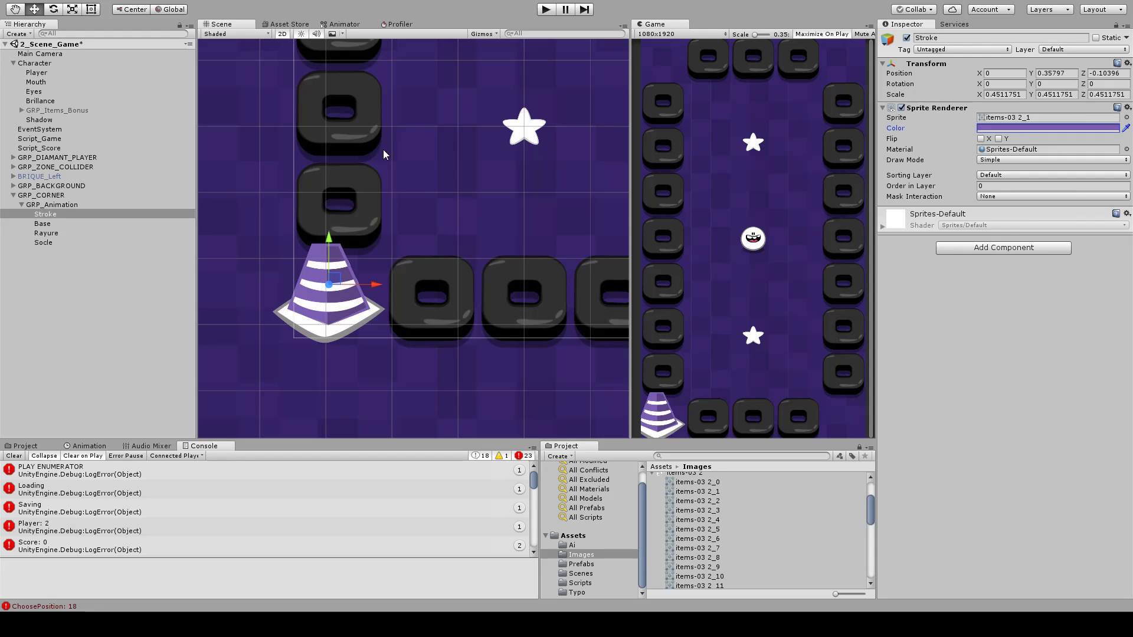
left_click(47, 242)
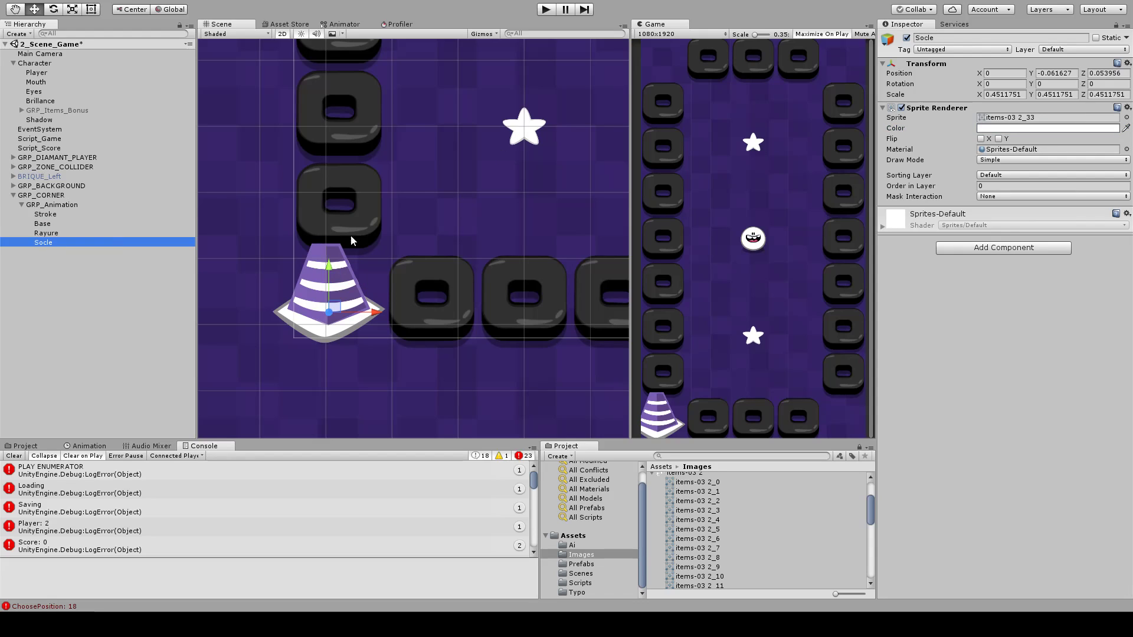
left_click(1125, 128)
left_click(350, 298)
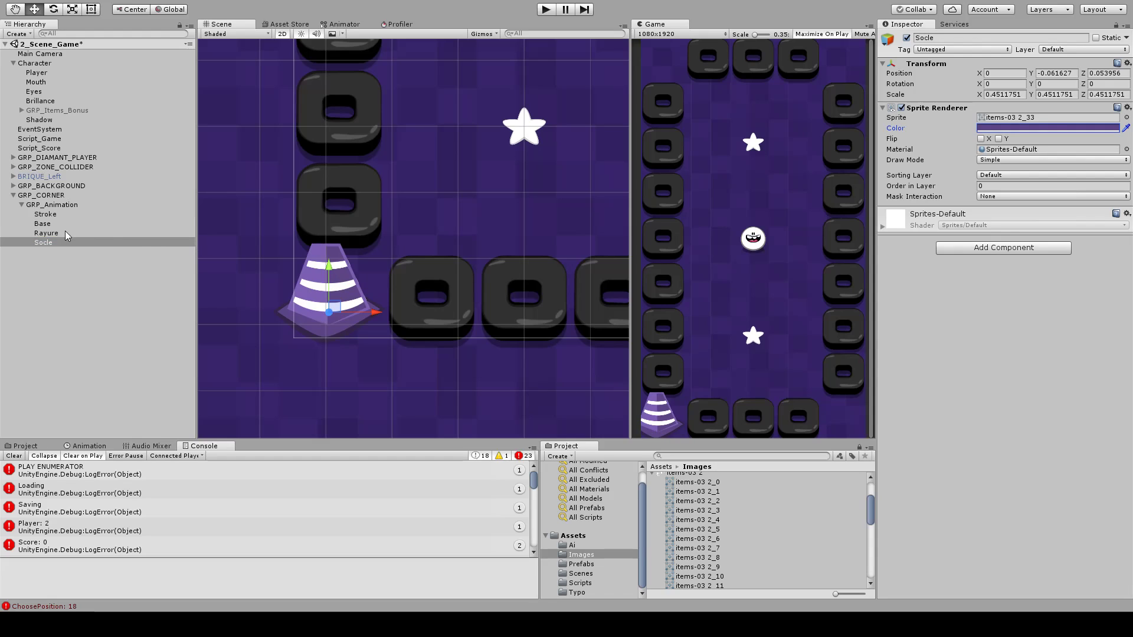
- Tint the cone's Stroke sprite dark purple, enlarge it uniformly to about 0.462, and save the scene
left_click(45, 215)
left_click(1125, 128)
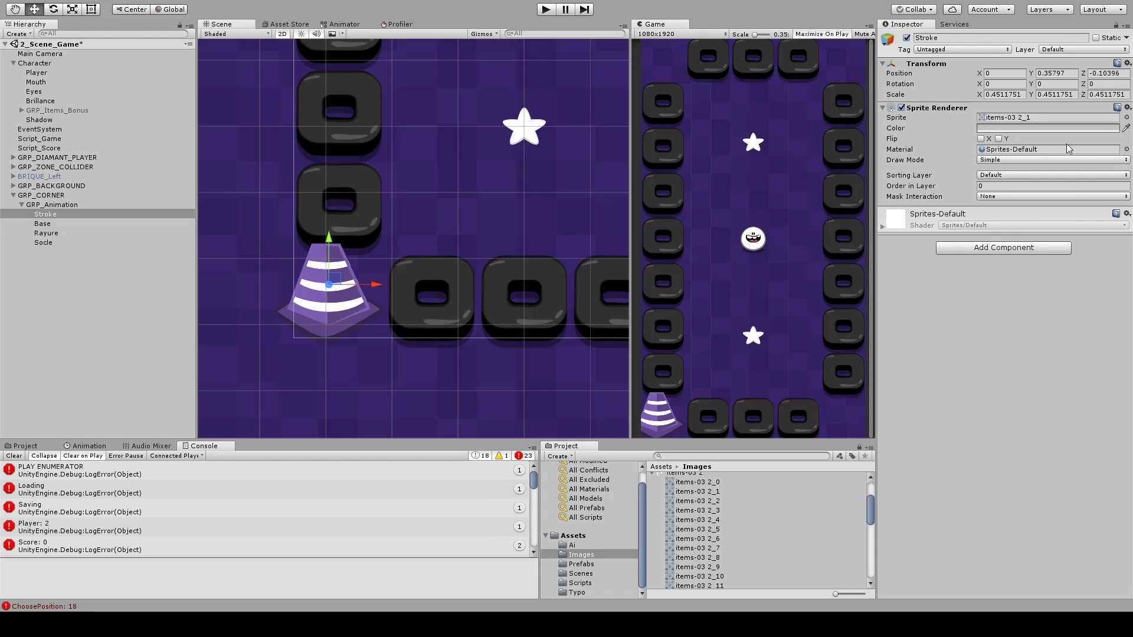
left_click(355, 326)
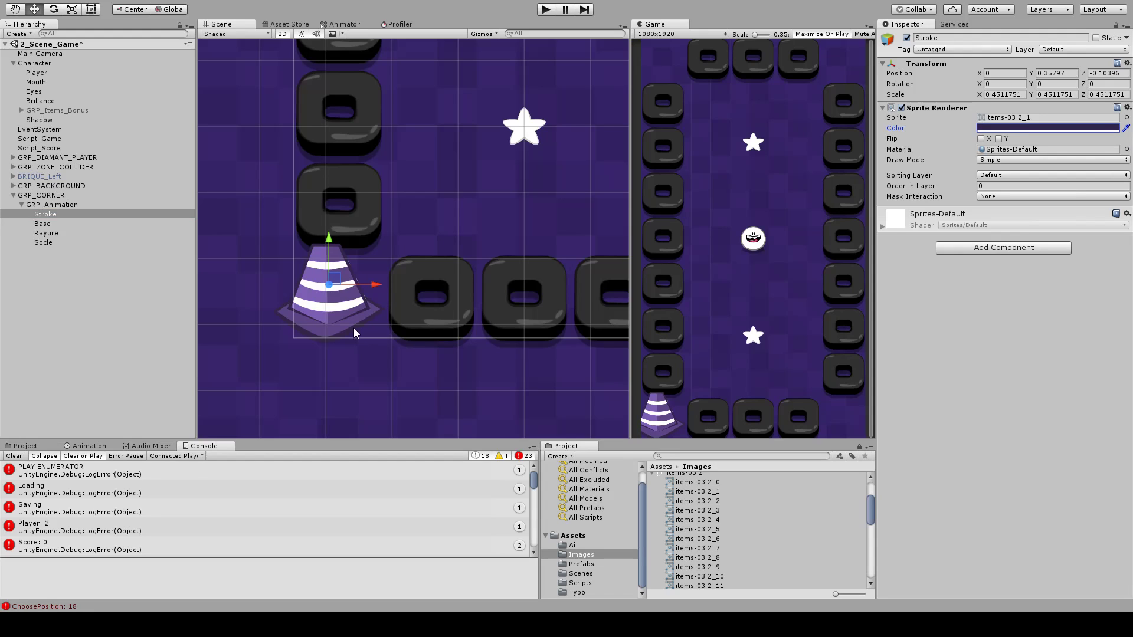
key("r")
left_click_drag(331, 288, 331, 285)
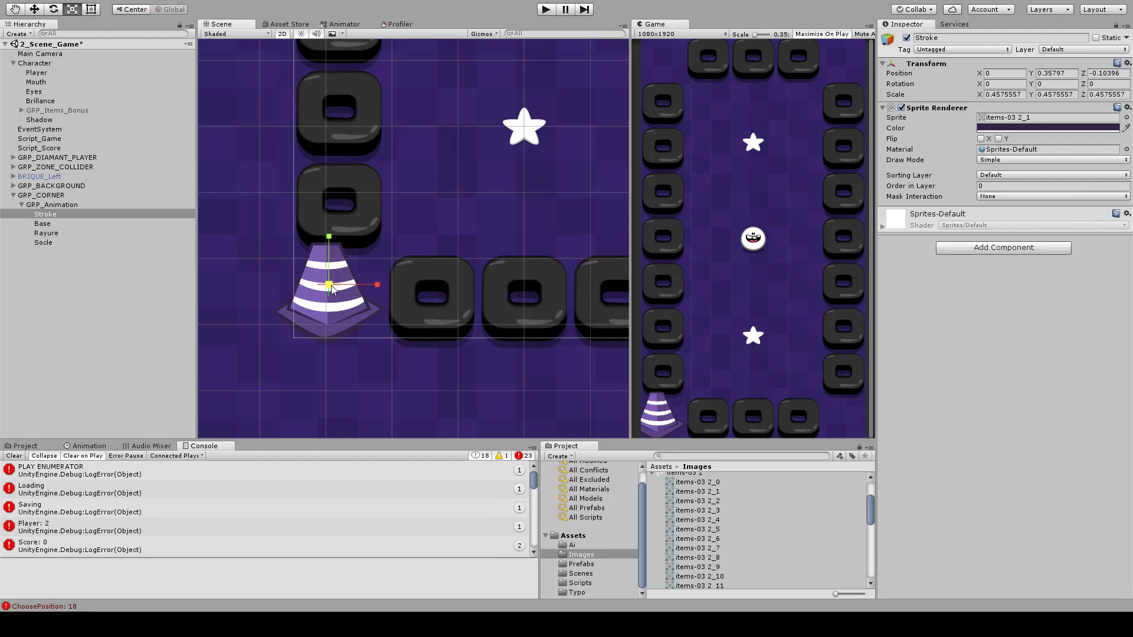
key("Up")
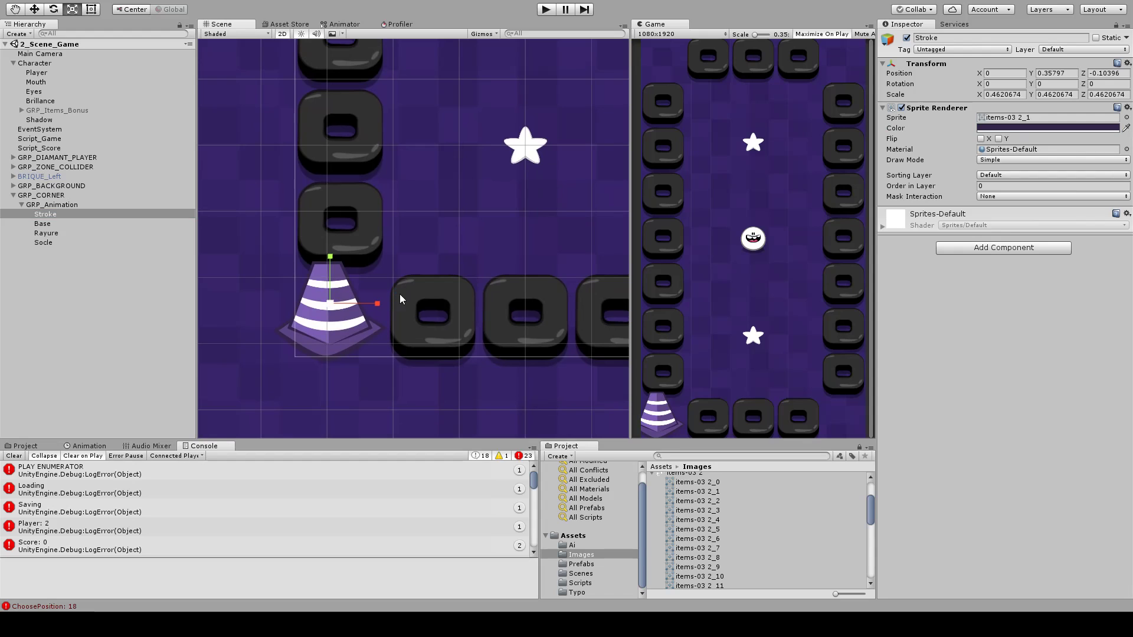
- Duplicate the cone's Base sprite, switch the copy to a black items-03 2_4 sprite, and raise it to Y 0.864
key("w")
scroll(338, 339, "up", 3)
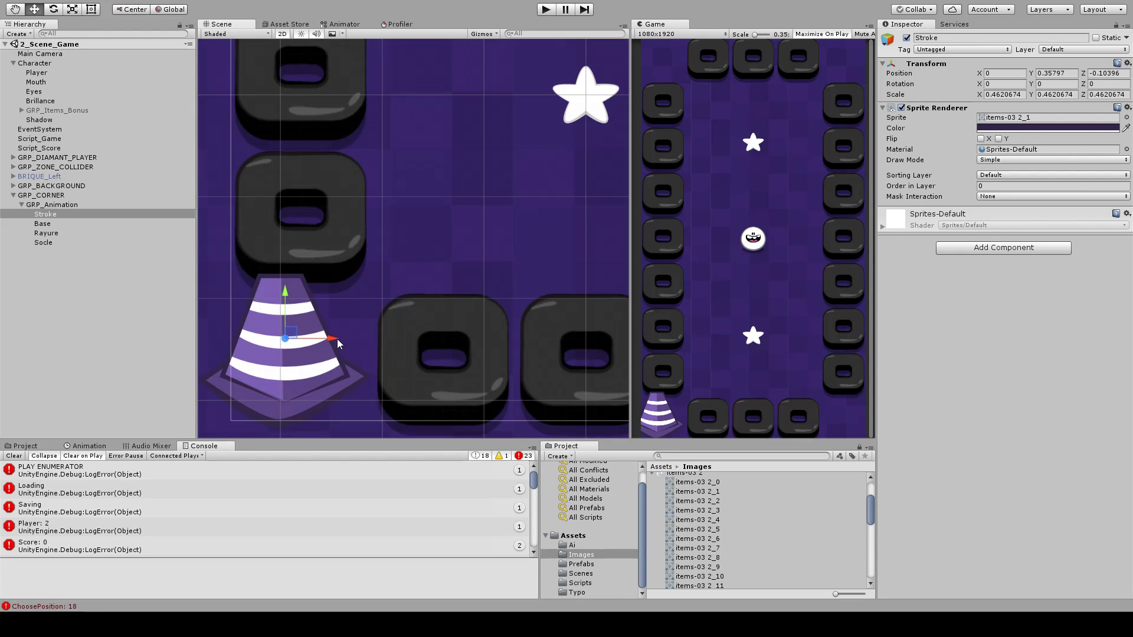
middle_click_drag(338, 338, 422, 324)
left_click(44, 223)
key("ctrl+d")
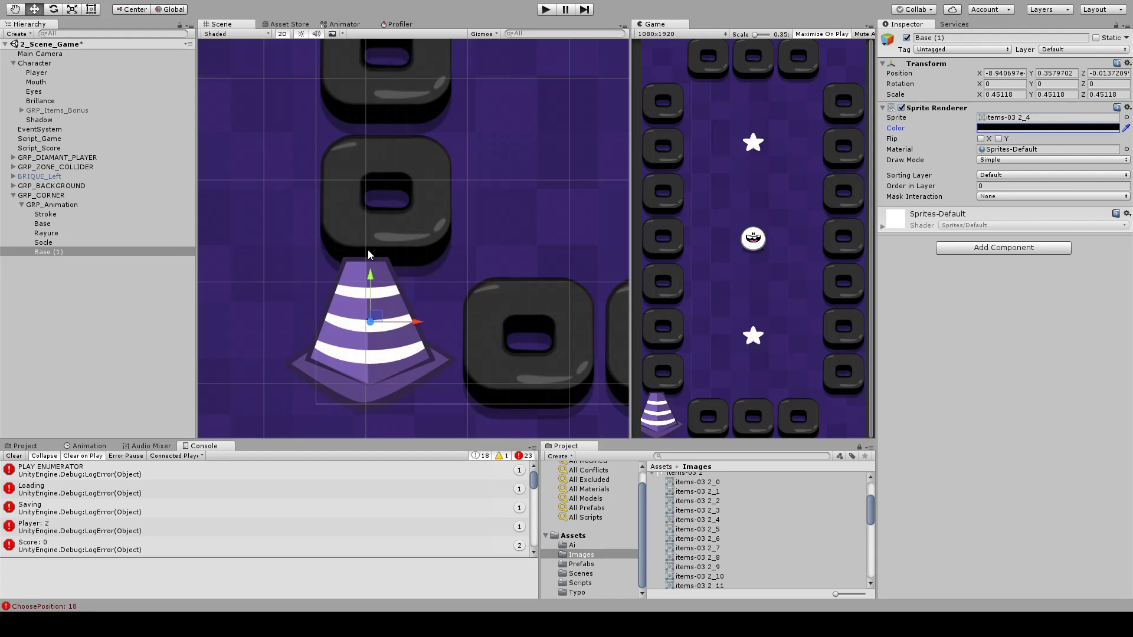
mouse_move(371, 278)
left_mouse_down()
mouse_move(376, 228)
mouse_move(389, 235)
mouse_move(387, 276)
left_mouse_up()
- Enlarge the black oval uniformly to about 0.917 and center it on the cone's tip at X -0.029, Y 0.852
key("r")
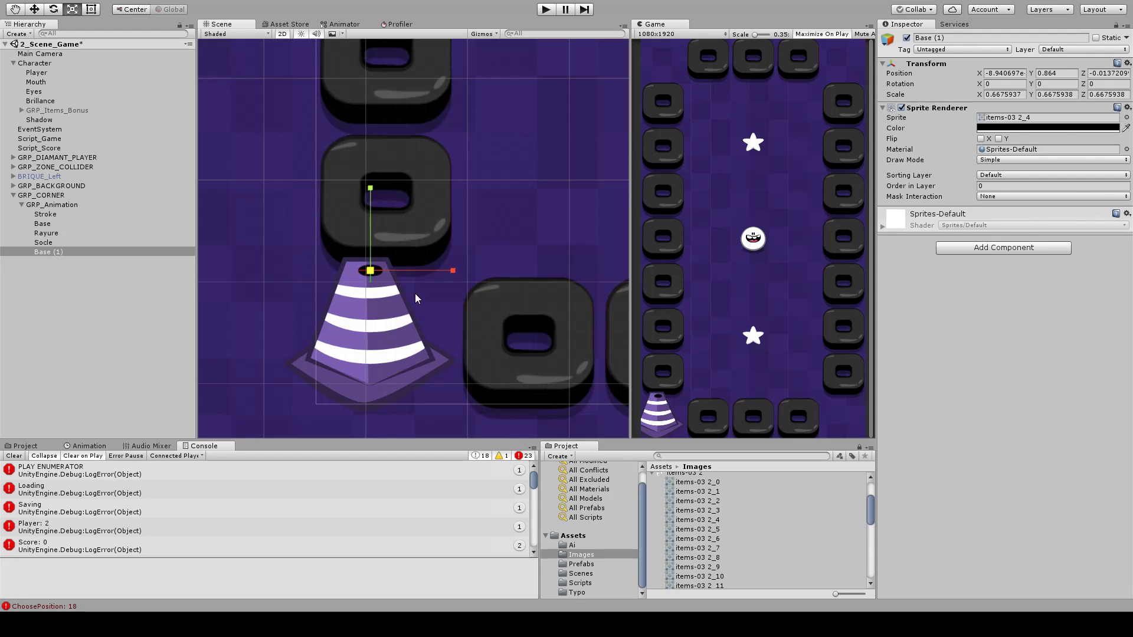
key("ctrl+z")
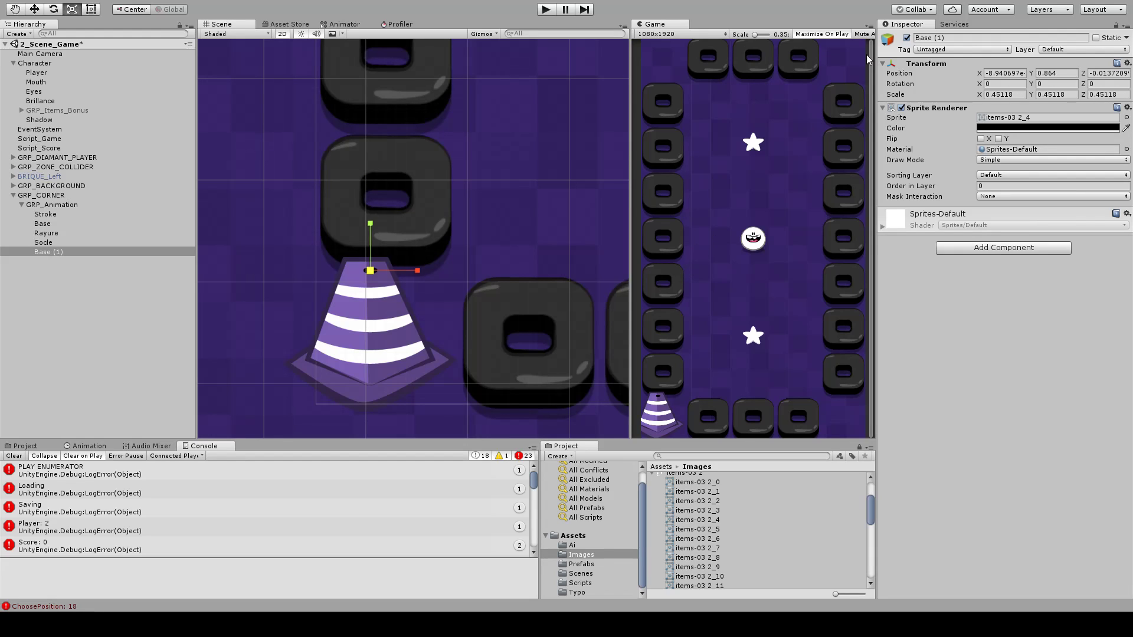
middle_click_drag(366, 270, 390, 261)
left_click_drag(391, 261, 431, 260)
key("w")
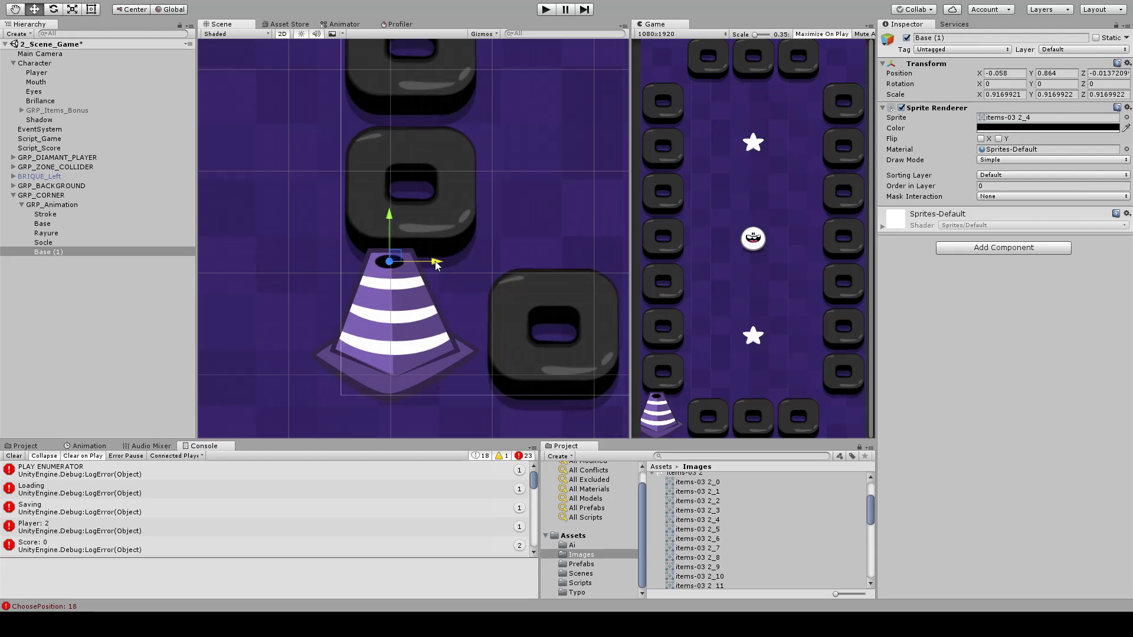
key("ctrl+z")
middle_click_drag(458, 233, 477, 221)
- Rename the Base (1) sprite as Hole and save the scene
left_click(62, 251)
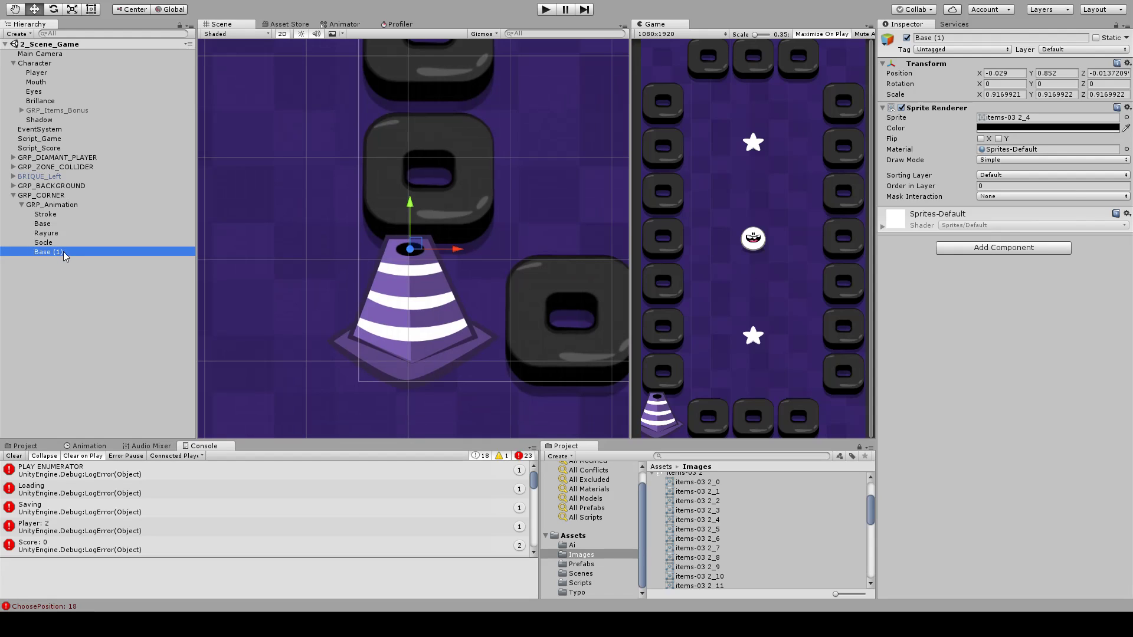
type("Hole")
key("Return")
middle_click_drag(440, 219, 437, 218)
key("ctrl+s")
middle_click_drag(430, 315, 488, 294)
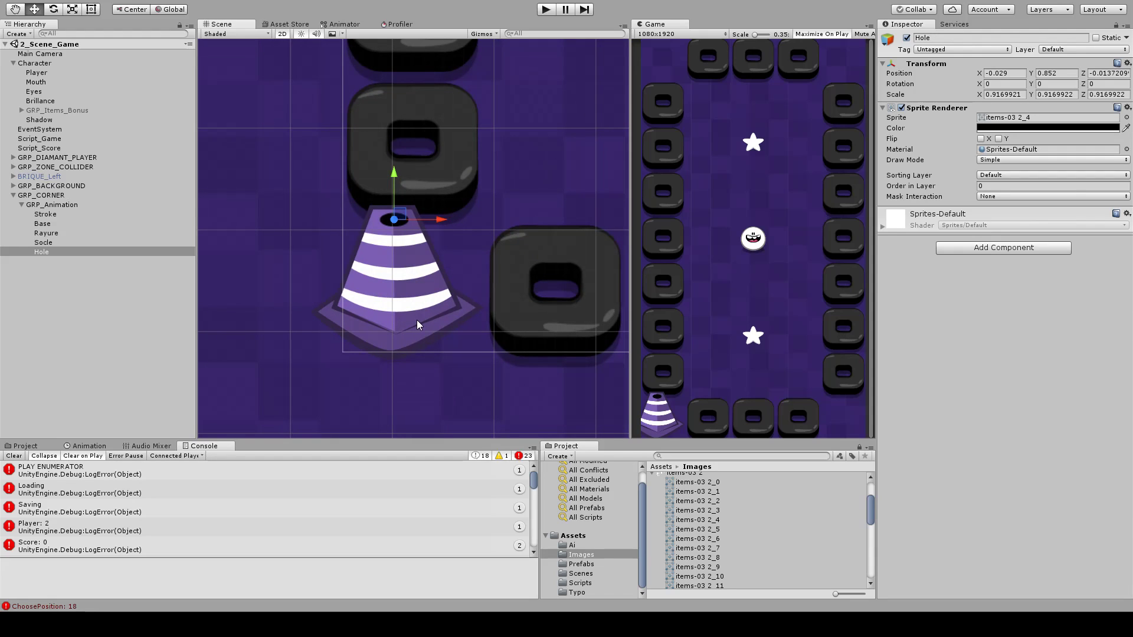
middle_click_drag(513, 258, 483, 263)
- Collapse the GRP_CORNER hierarchy and turn GRP_CORNER into a prefab in the project's Prefabs folder
left_click(122, 306)
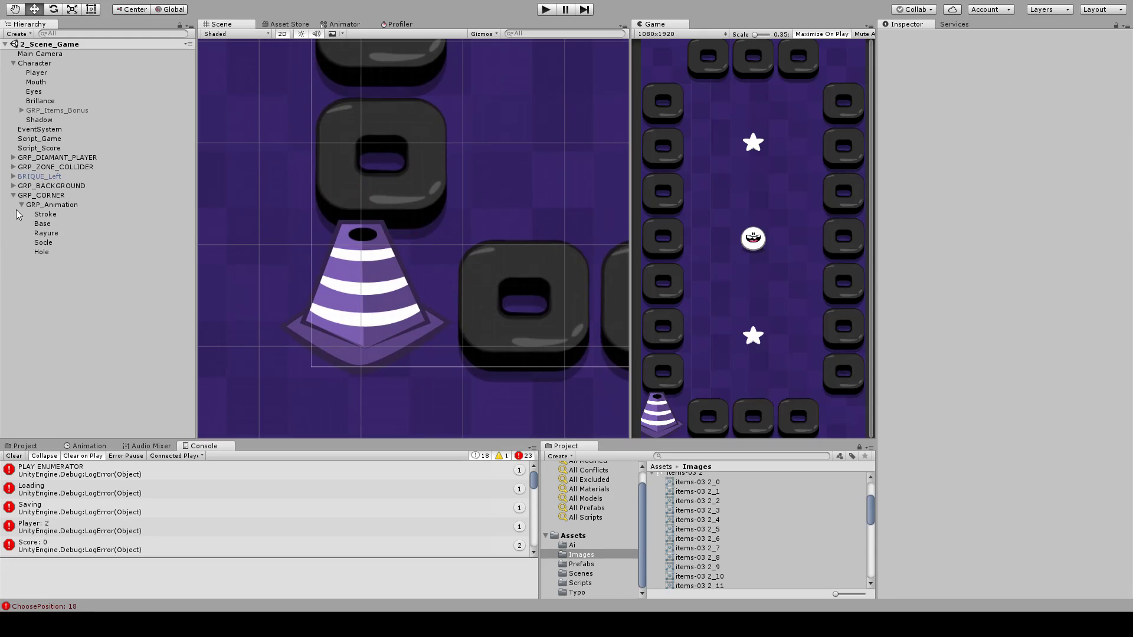
left_click(21, 205)
left_click(24, 206)
key("Left")
key("Left")
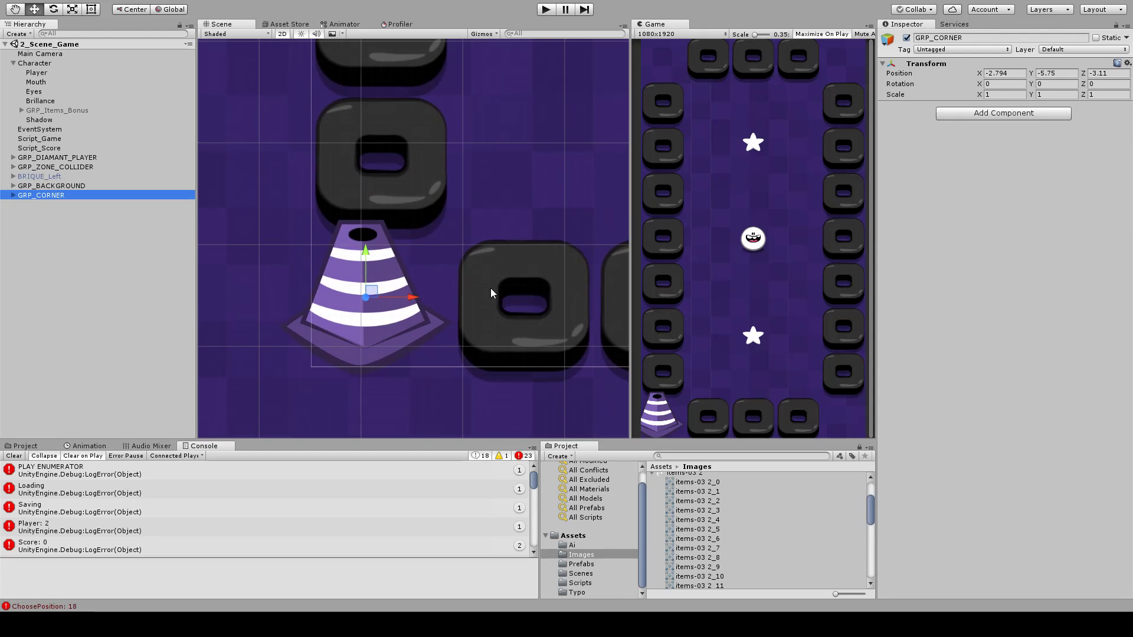
middle_click_drag(455, 262, 404, 235)
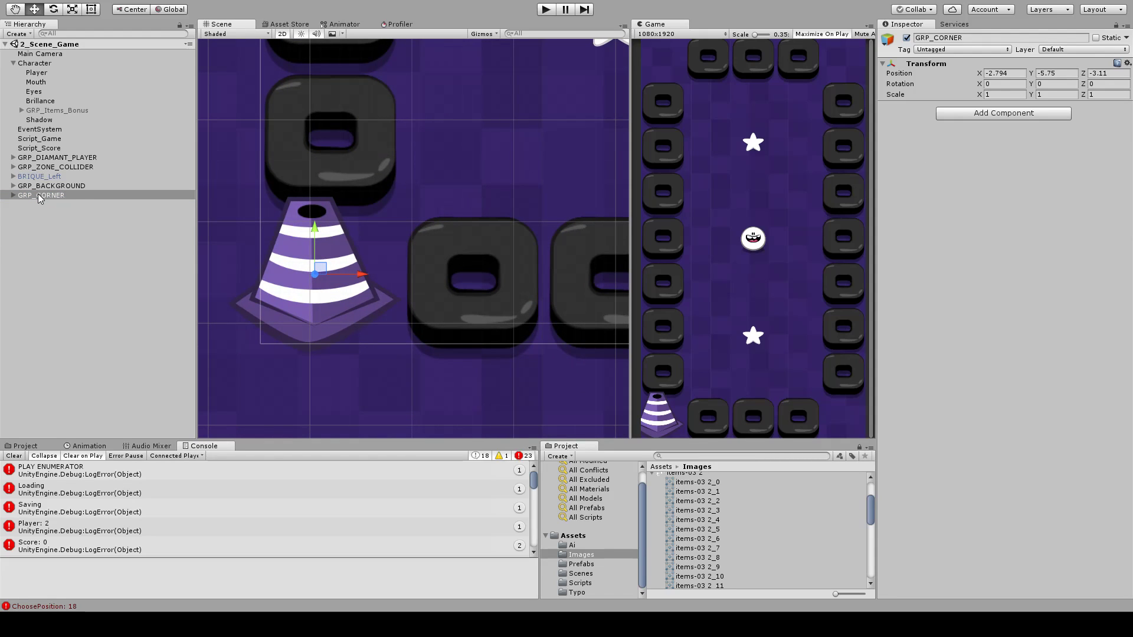
left_click_drag(38, 195, 587, 568)
left_click(95, 195)
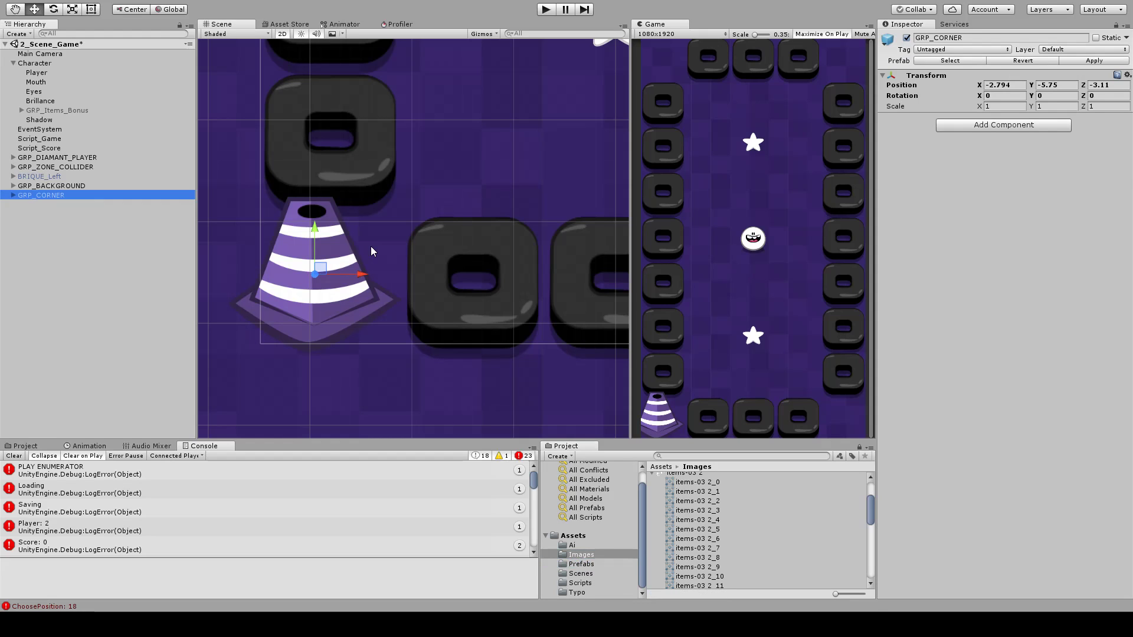
scroll(374, 250, "down", 4)
middle_click_drag(374, 250, 300, 259)
key("ctrl+d")
left_click(989, 88)
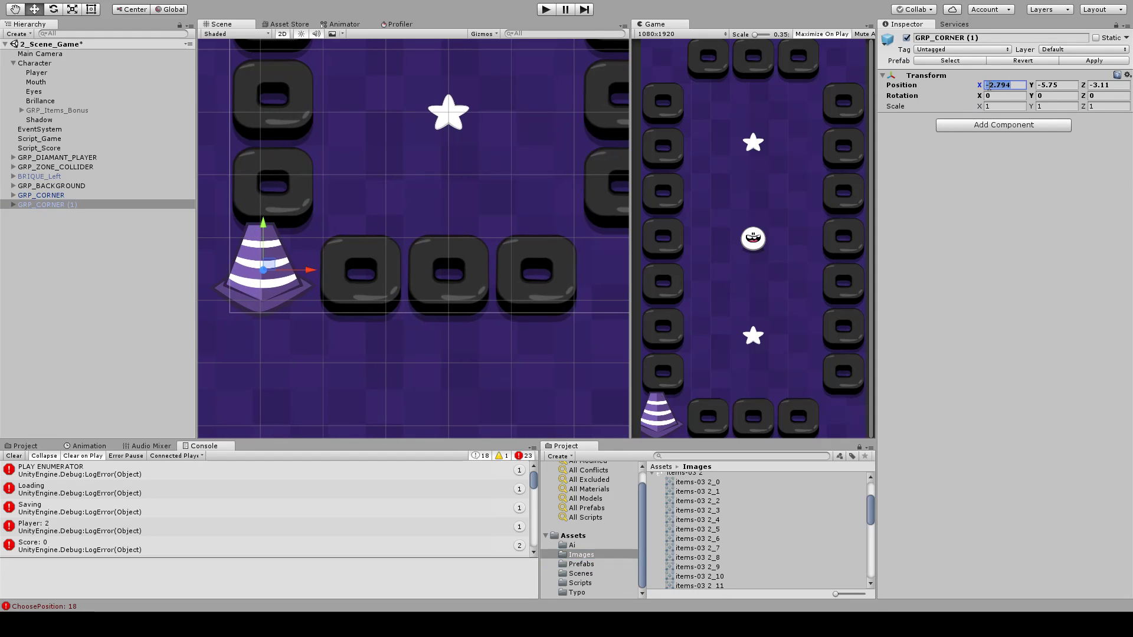
key("BackSpace")
middle_click_drag(508, 186, 491, 203)
scroll(438, 230, "up", 2)
scroll(438, 230, "down", 2)
key("ctrl+z")
left_click(147, 245)
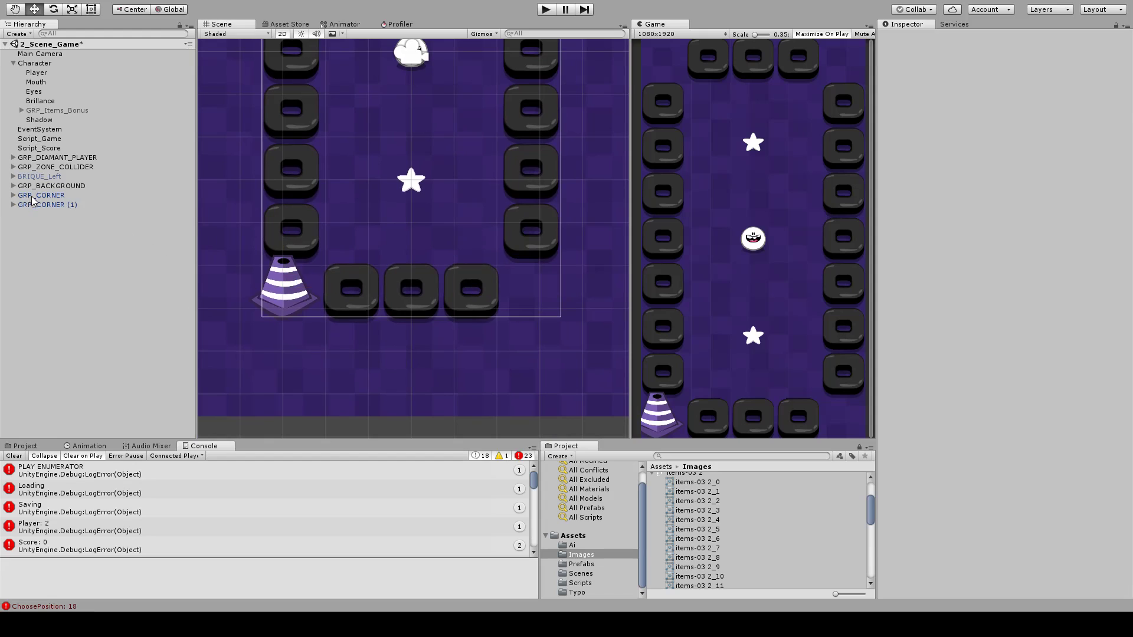
left_click(42, 205)
key("Delete")
- Bring the Hole sprite forward to Z -0.11 using the 3D scene view, and return to the 2D view
left_click(13, 195)
left_click(20, 205)
left_click(41, 252)
left_click(282, 33)
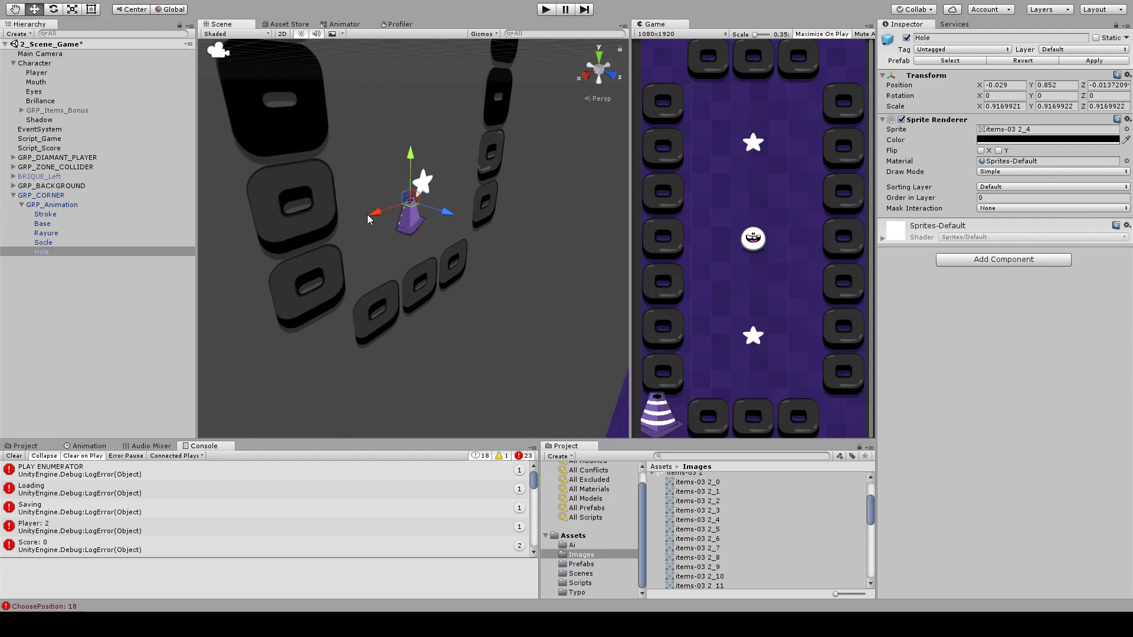
left_click_drag(448, 216, 447, 216)
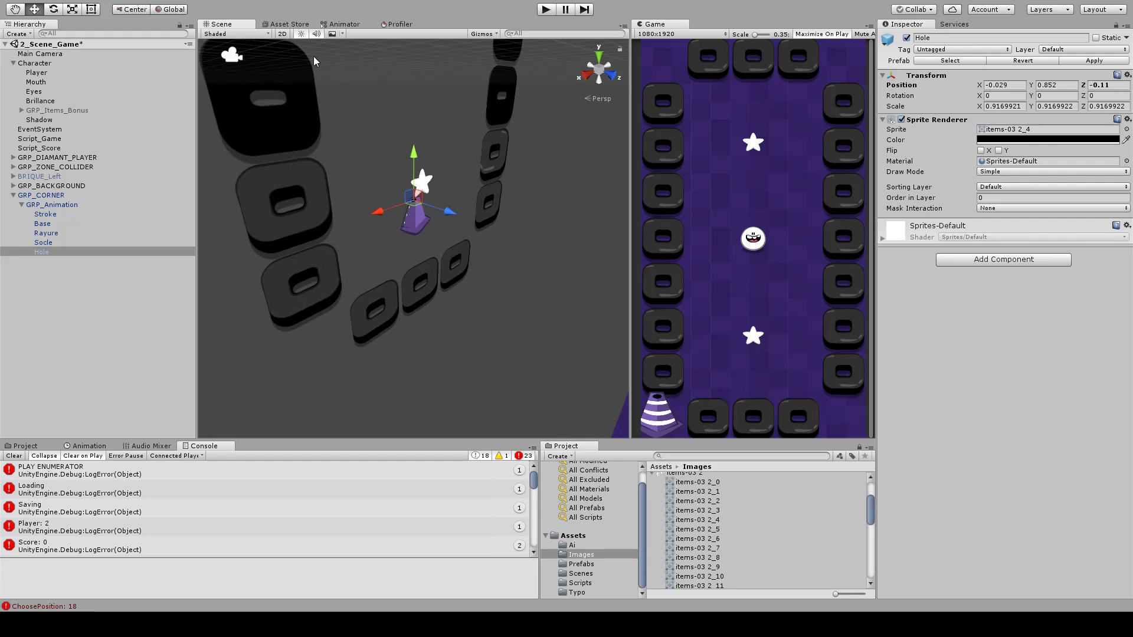
left_click(282, 33)
- Set the X position of GRP_Animation inside GRP_CORNER to 0
left_click(62, 203)
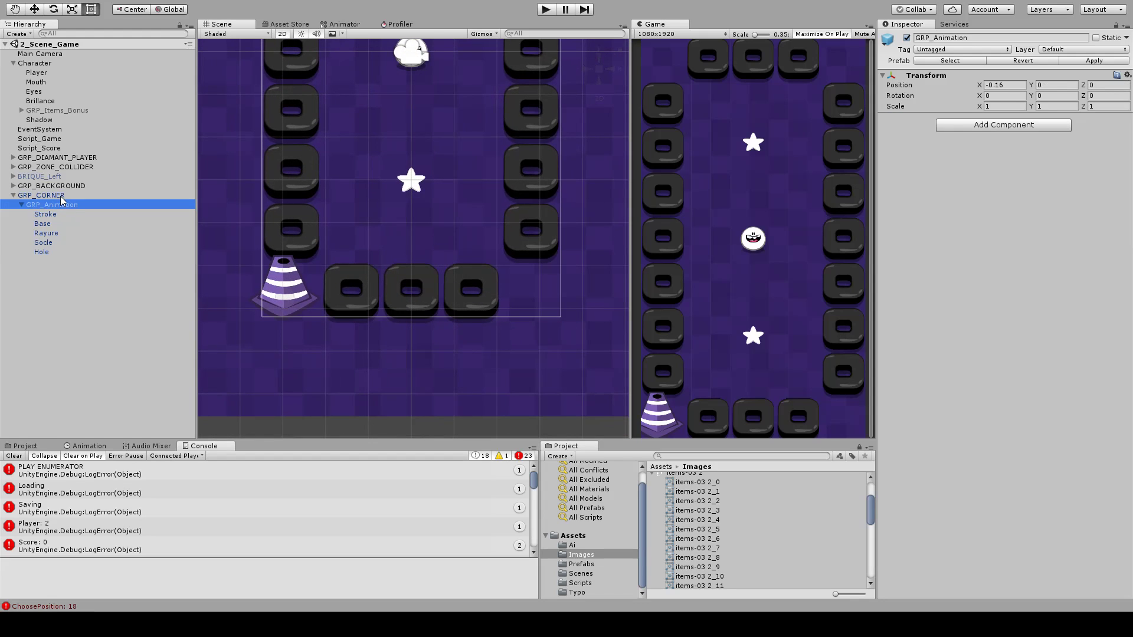
left_click(61, 197)
left_click(559, 173)
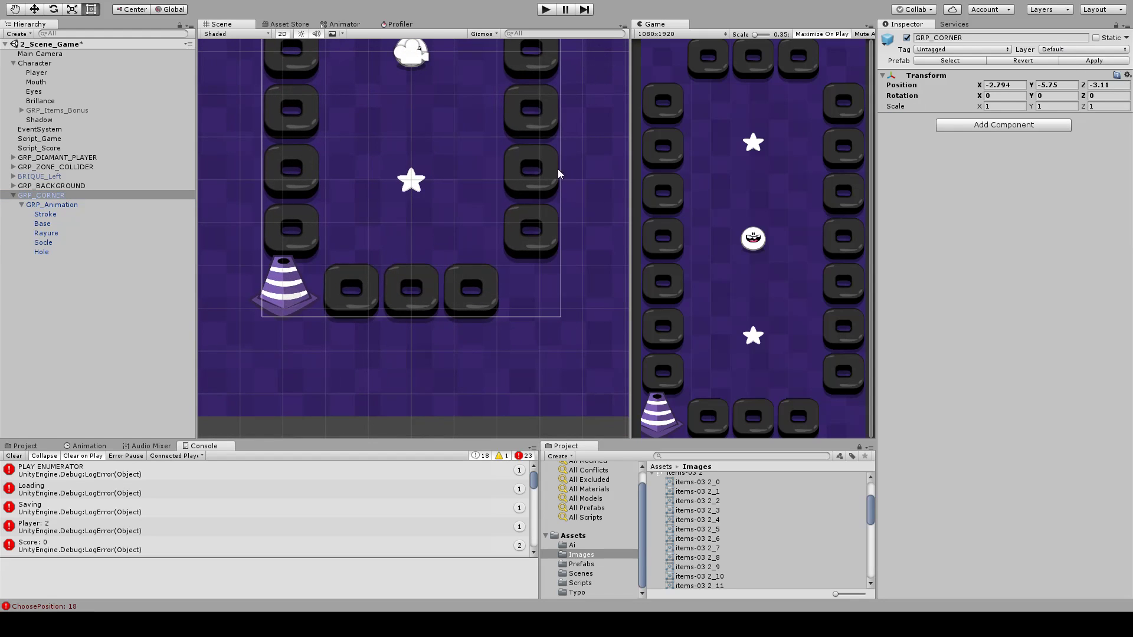
left_click(66, 204)
key("w")
left_click(1011, 86)
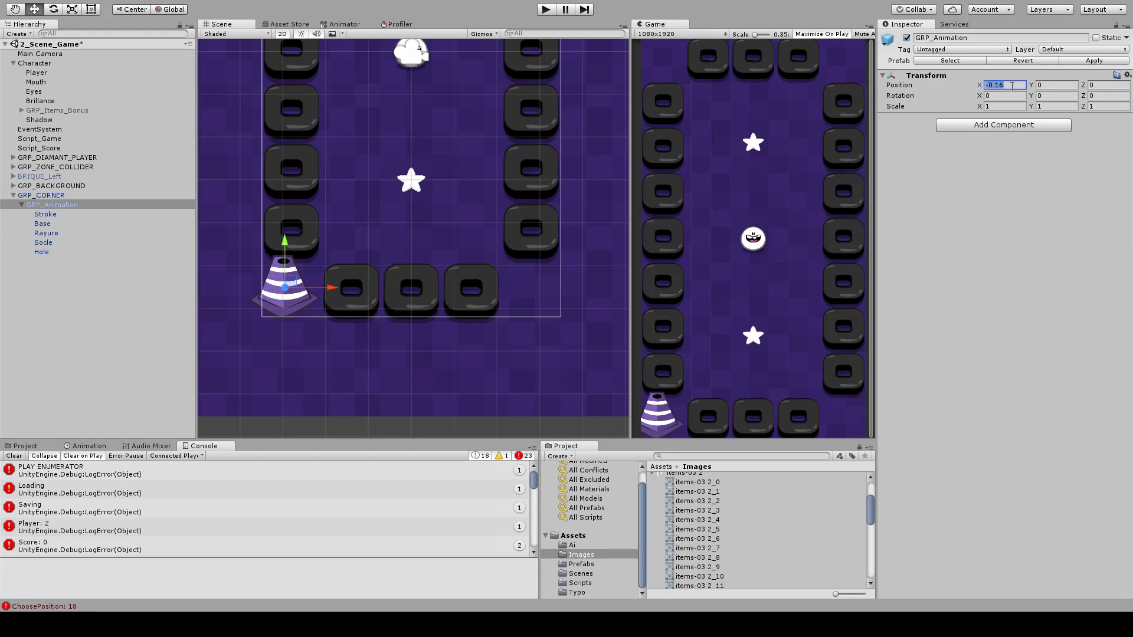
type("0")
- Set the X position of GRP_CORNER to -2.8 and save the scene
left_click(87, 195)
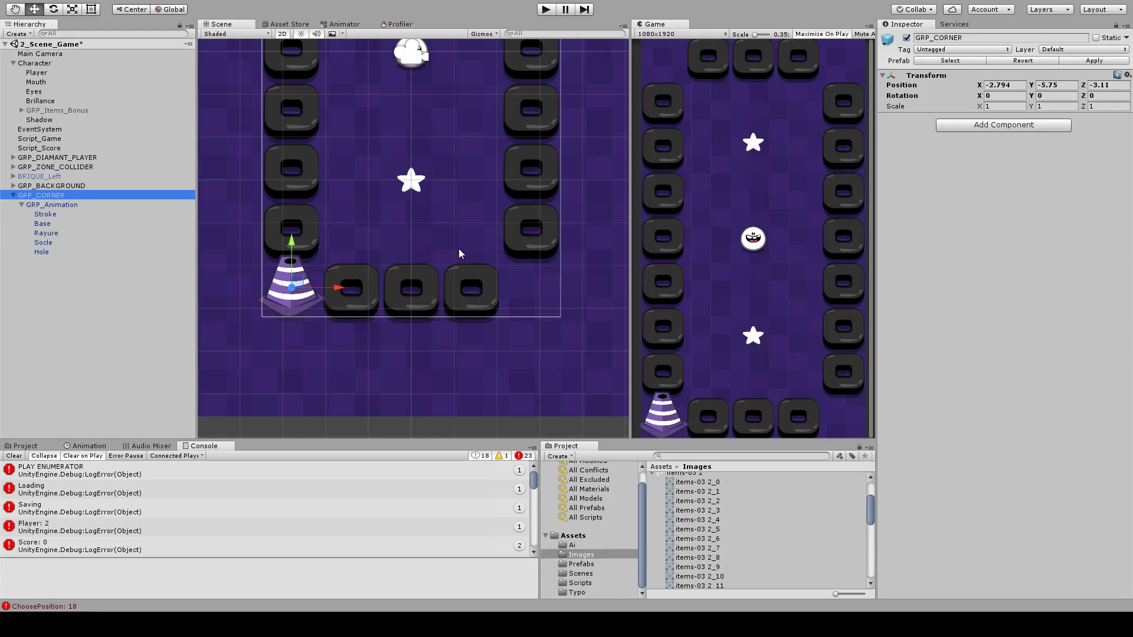
left_click_drag(343, 288, 338, 288)
key("ctrl+z")
middle_click_drag(357, 281, 377, 269)
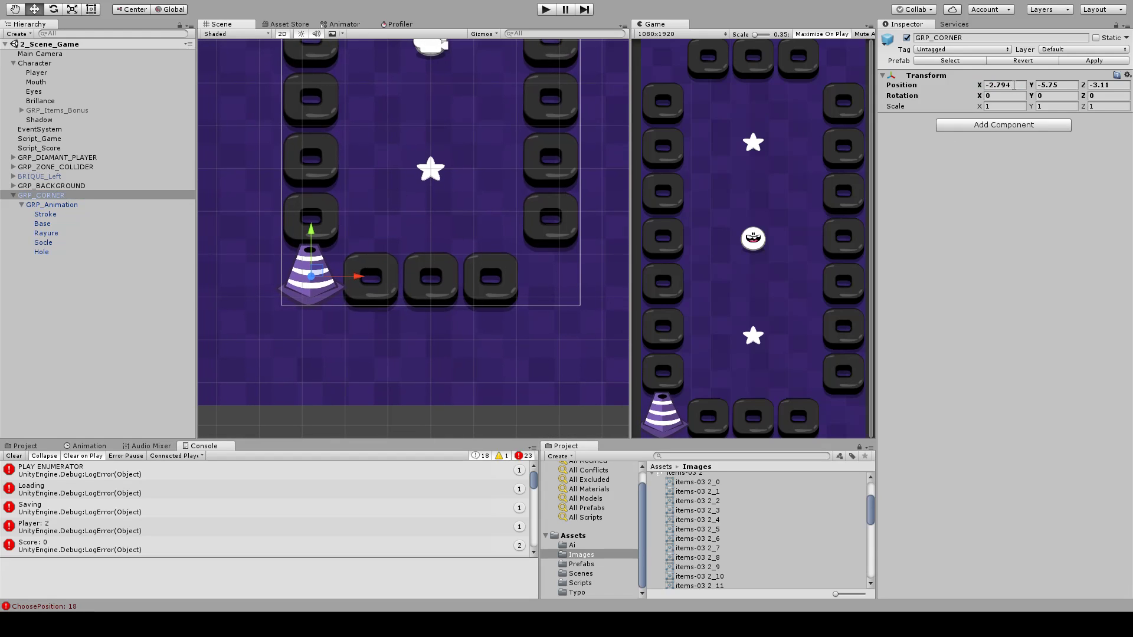
left_click(1016, 85)
type("-2.8")
key("ctrl+s")
- Duplicate GRP_CORNER and place the copy at the opposite bottom corner by setting its X position to 2.8
middle_click_drag(528, 155, 533, 200)
middle_click_drag(464, 204, 454, 178)
left_click(13, 195)
middle_click_drag(445, 283, 442, 260)
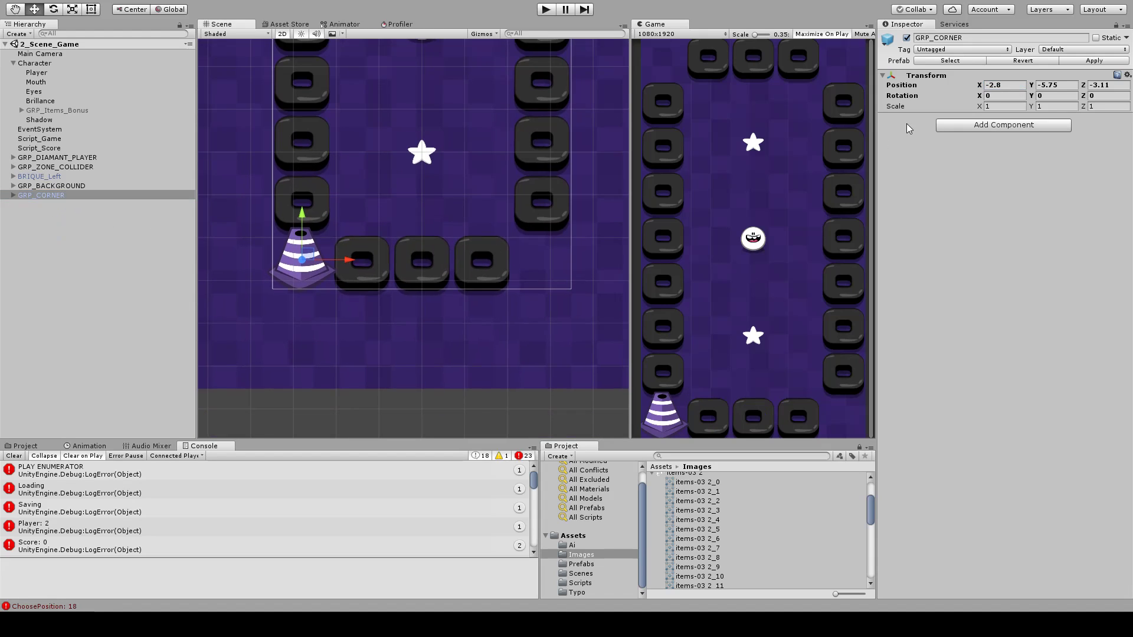
key("ctrl+d")
left_click(993, 85)
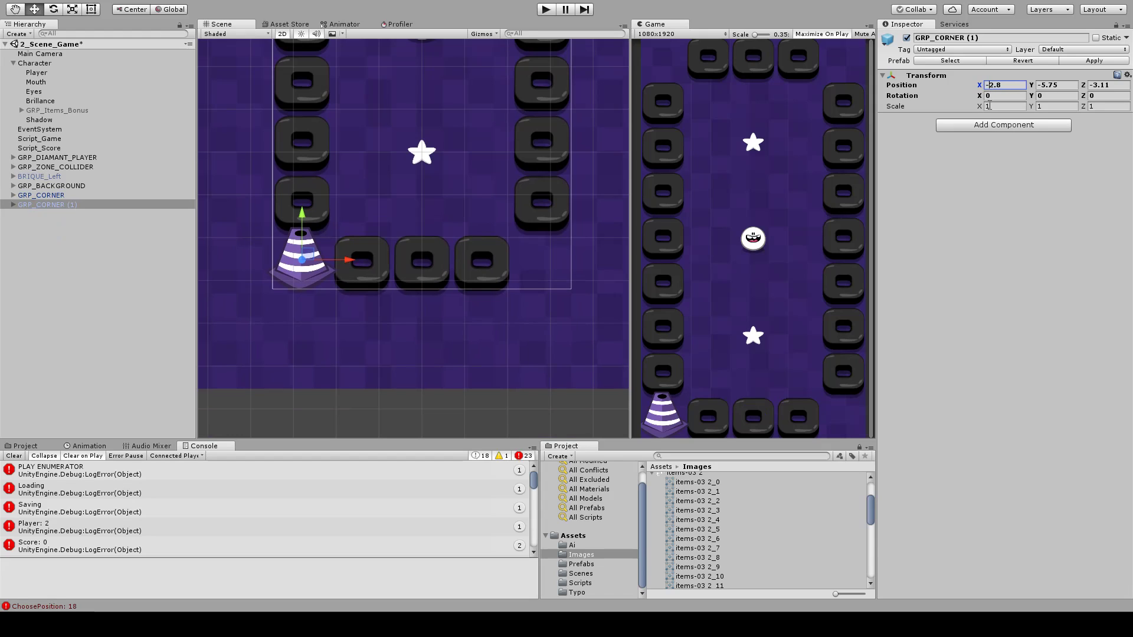
key("Delete")
middle_click_drag(448, 236, 421, 313)
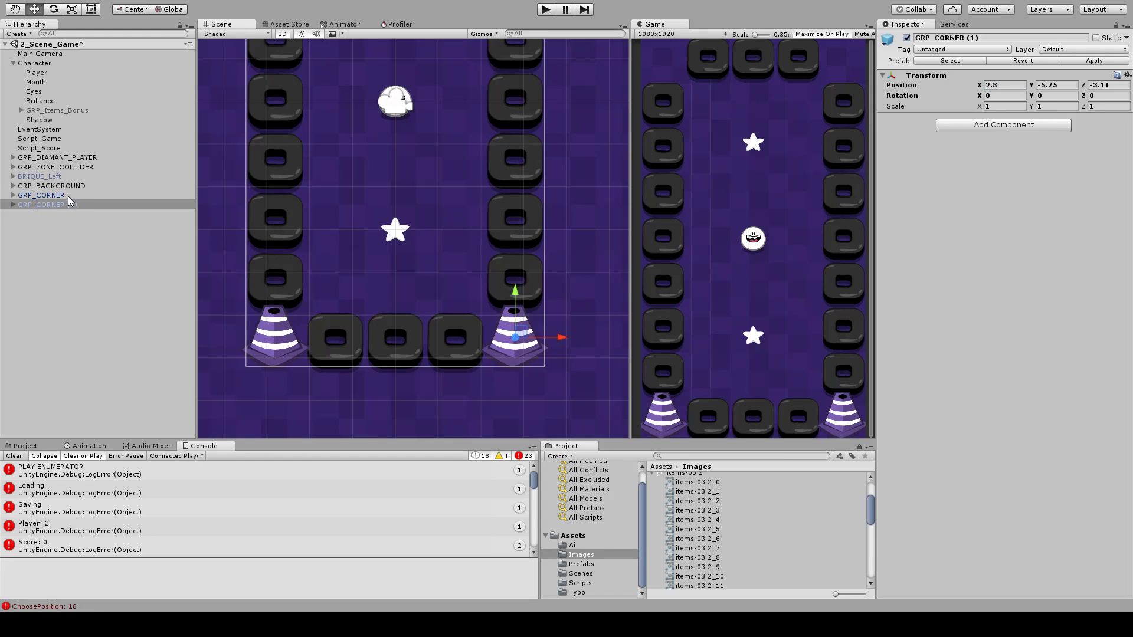
- Duplicate both bottom corner cones together and set the copies' Y position to 5.75
left_click(68, 195, "ctrl")
key("ctrl+d")
left_click(1042, 86)
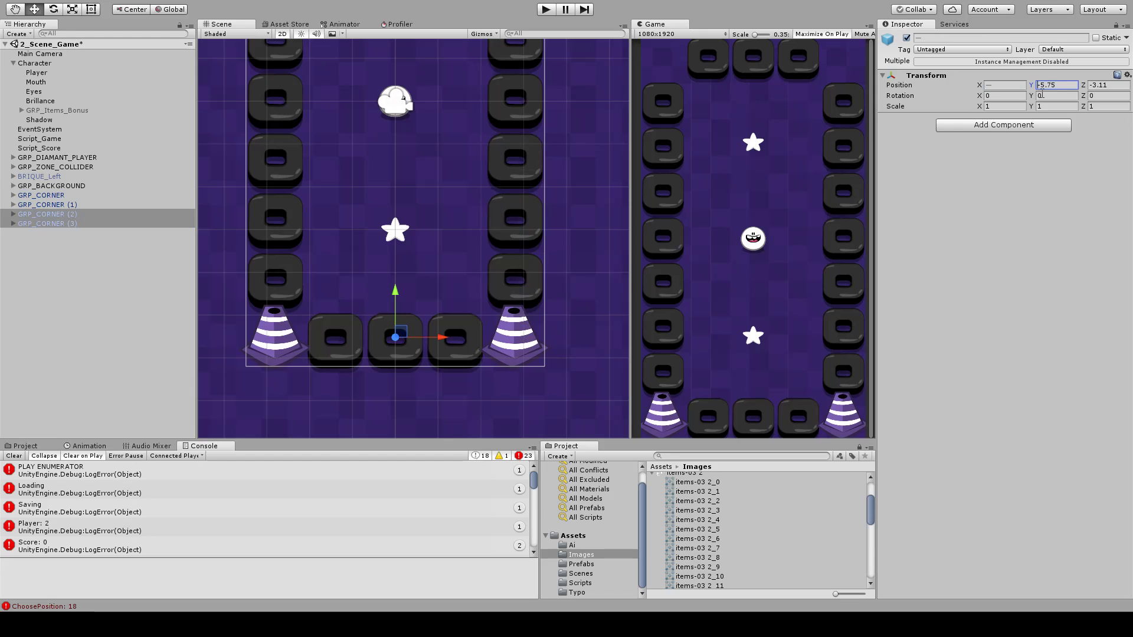
key("Delete")
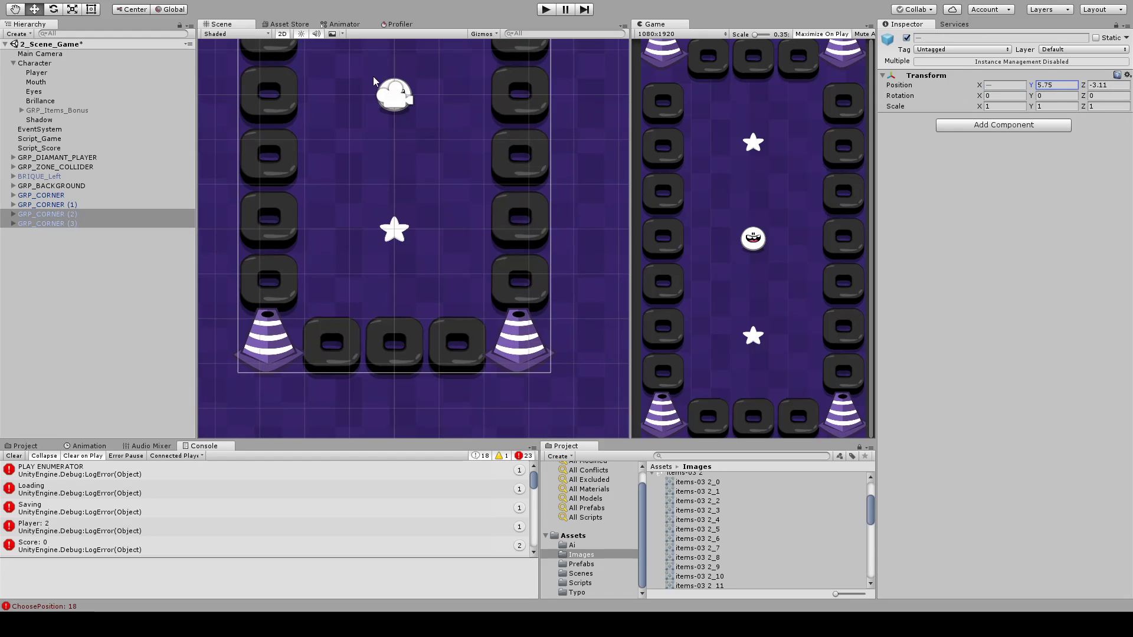
- Lower the two top corner cones together to Y 5.16, in line with the top row of bricks
middle_click_drag(370, 97, 370, 312)
middle_click_drag(410, 225, 409, 344)
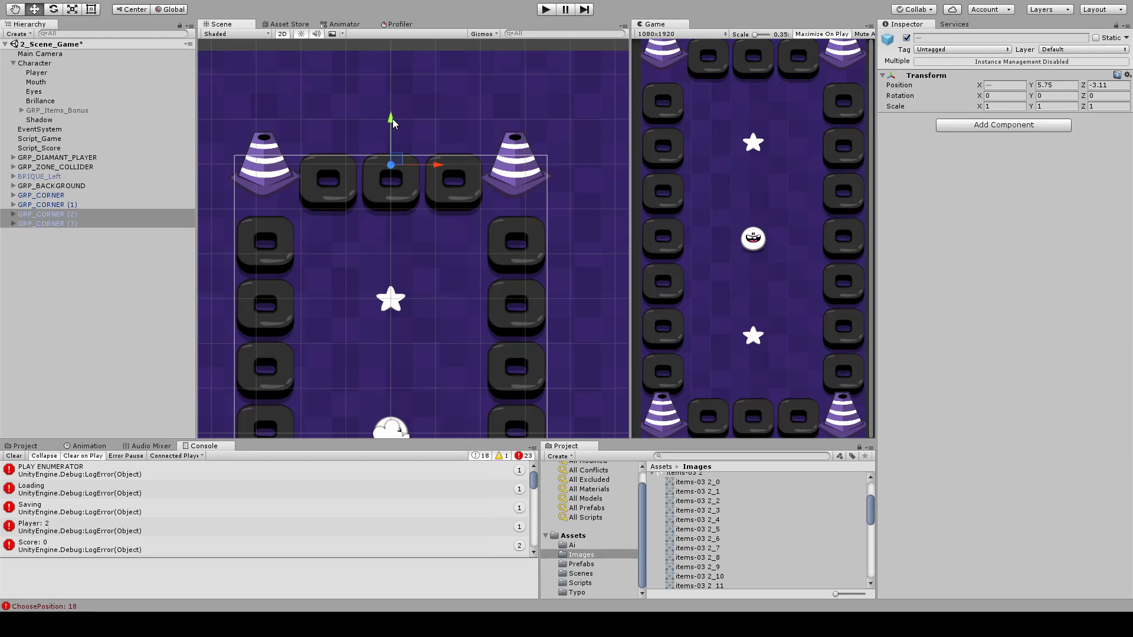
left_click_drag(391, 118, 394, 139)
left_click_drag(394, 141, 394, 146)
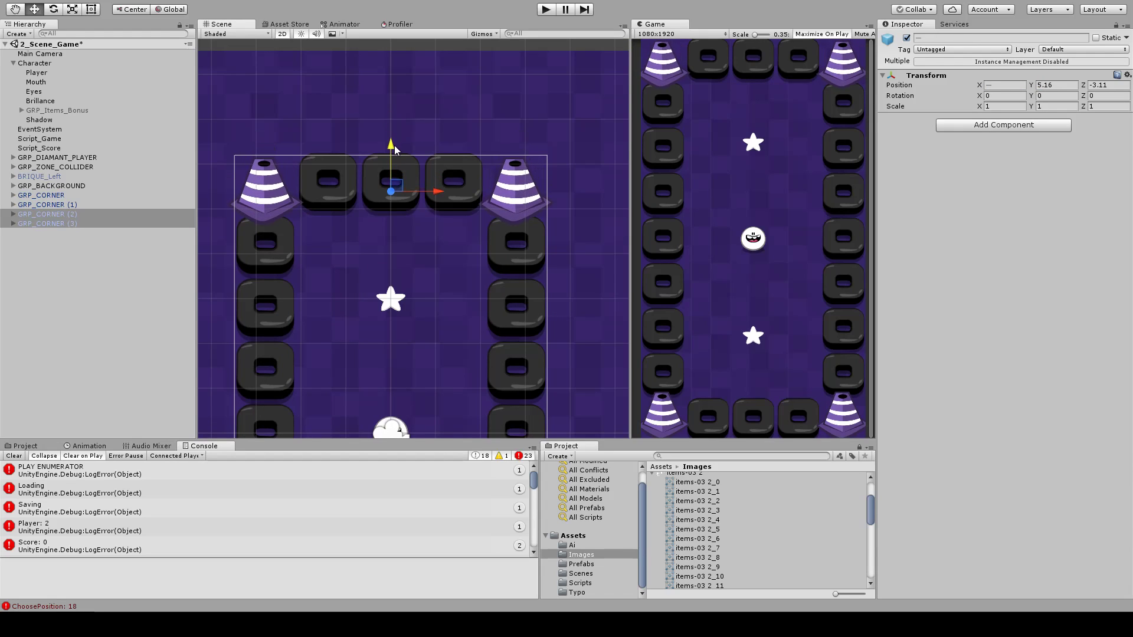
- Move the two top corner cones together in depth to Z 0.51 and save the scene
left_click(286, 34)
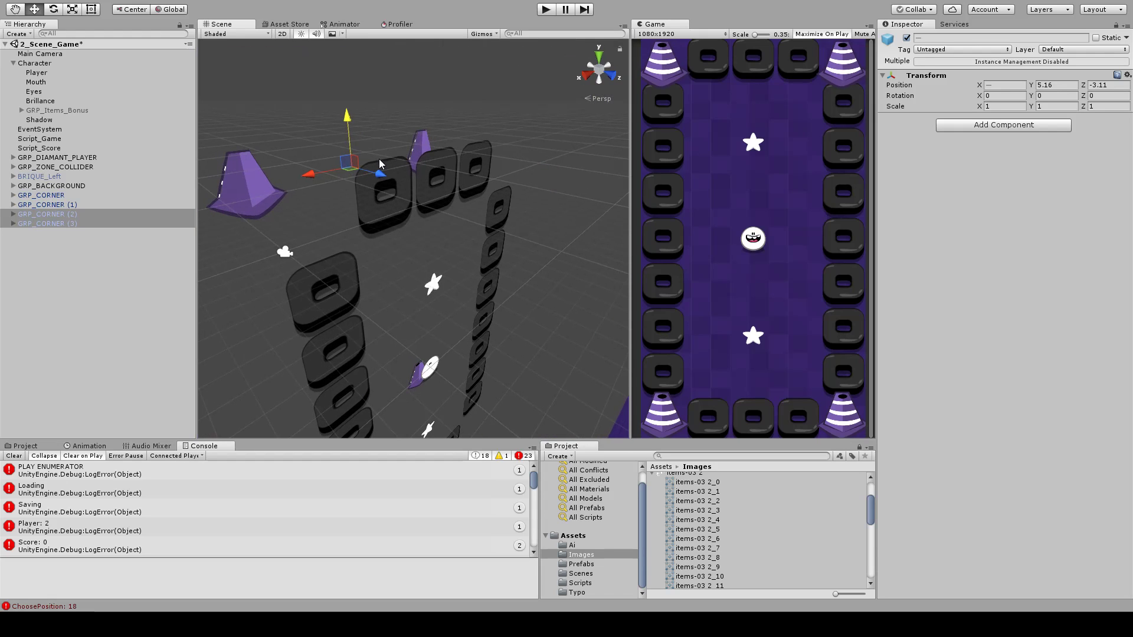
left_click_drag(378, 158, 438, 216)
left_click(285, 34)
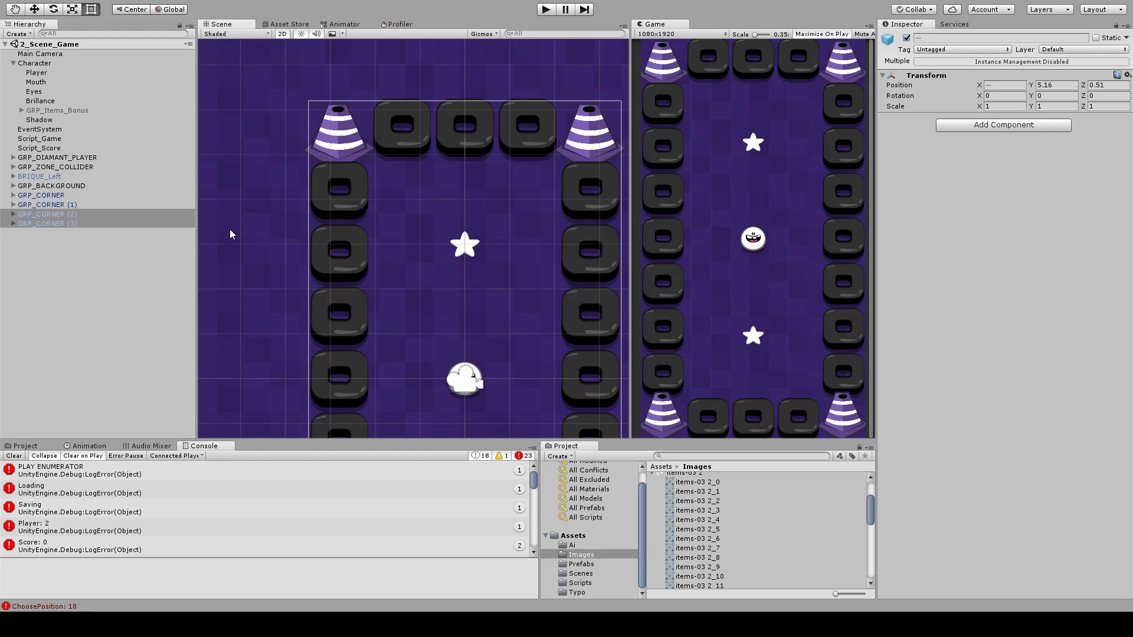
- Duplicate the Socle layer inside GRP_CORNER's GRP_Animation group and rename the copy Shadow
left_click(56, 260)
left_click(13, 196)
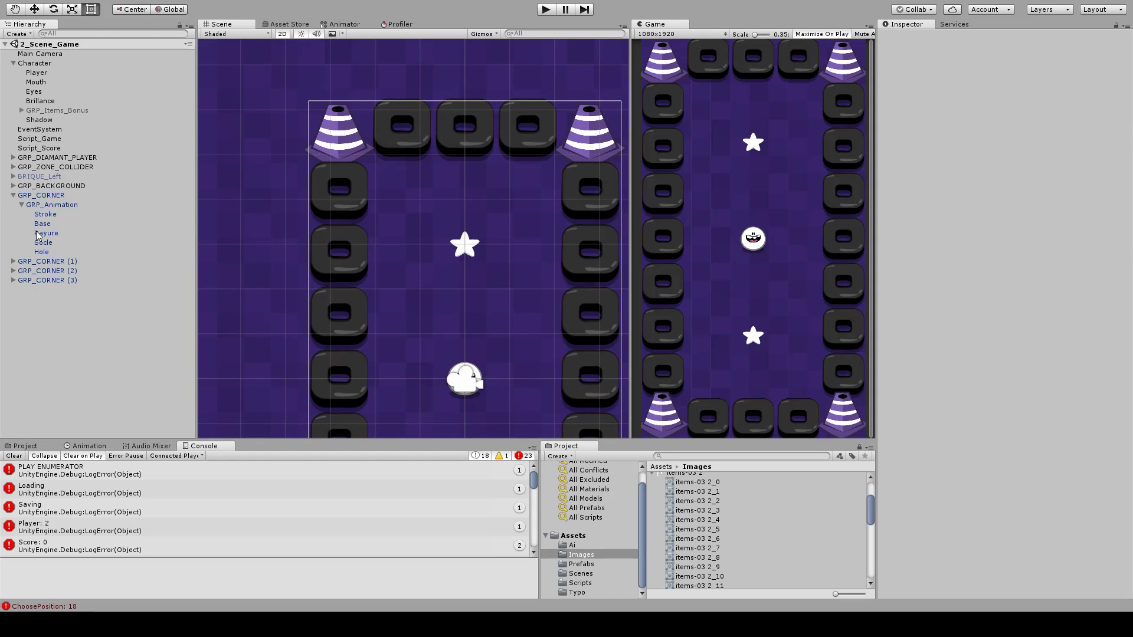
double_click(45, 214)
left_click(47, 233)
scroll(458, 185, "up", 5)
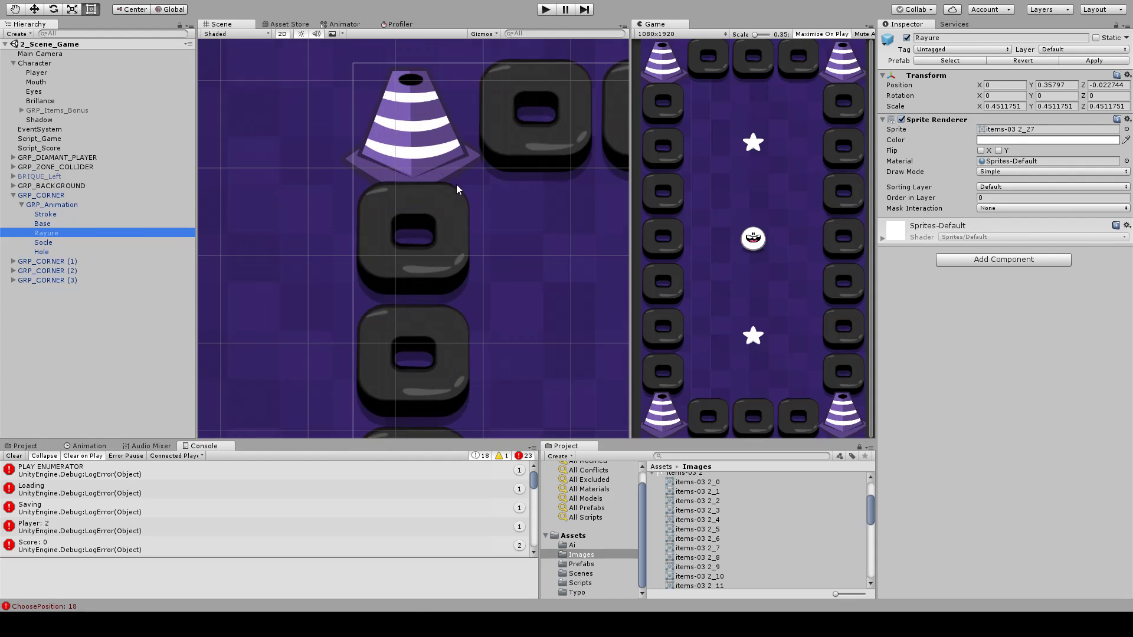
left_click(58, 242)
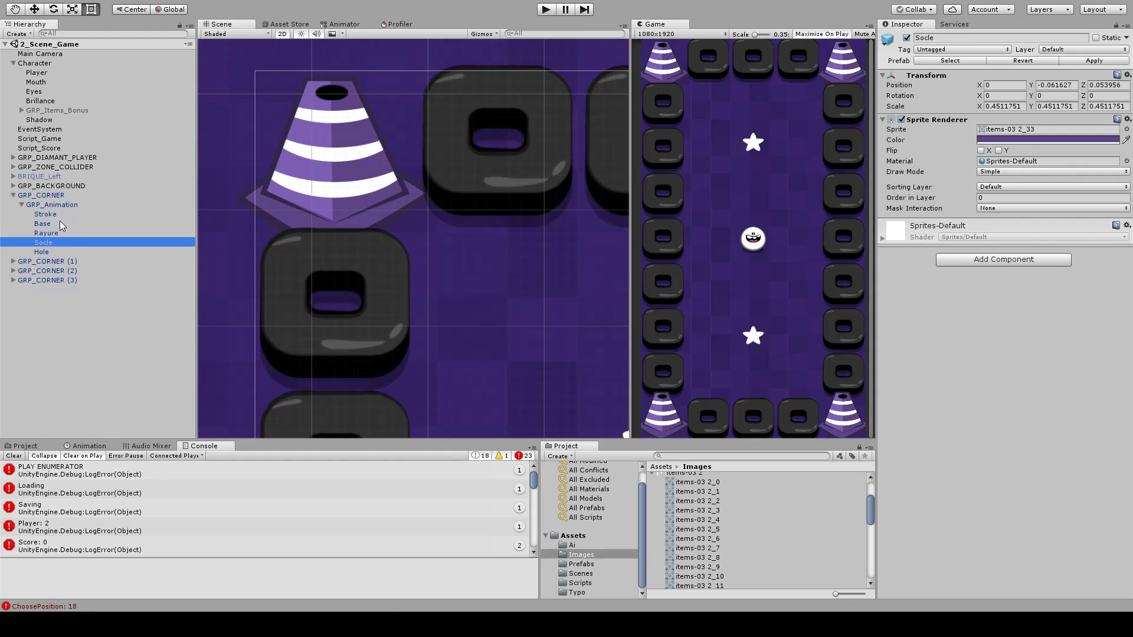
key("ctrl+d")
middle_click_drag(378, 224, 399, 208)
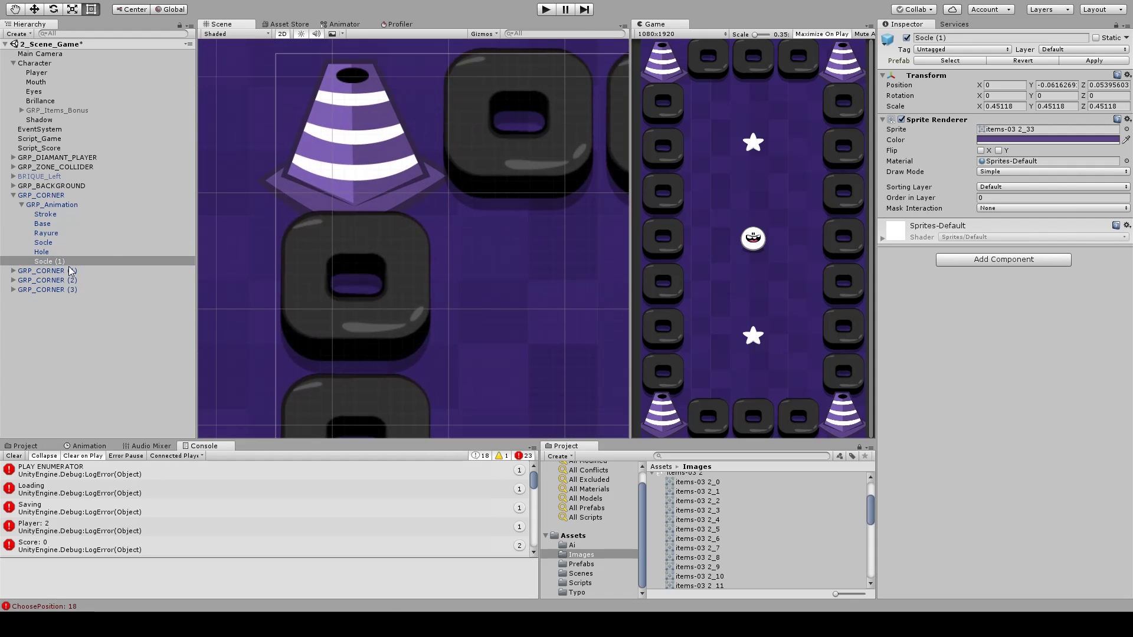
left_click(72, 260)
type("Shado")
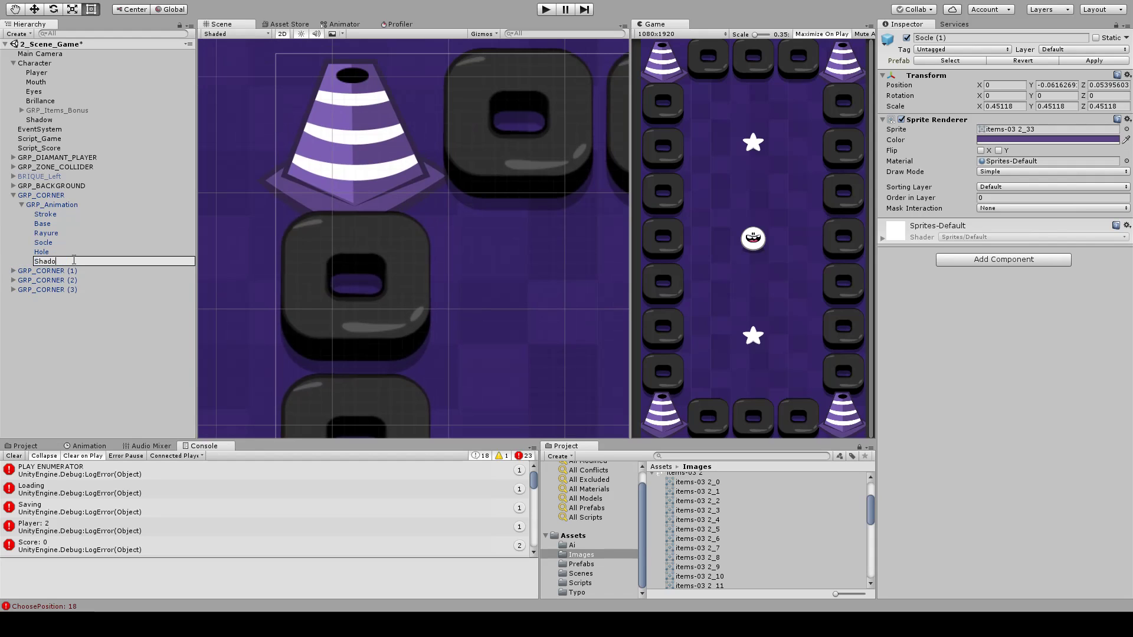
type("w")
key("Return")
- Color the cone's Shadow sprite semi-transparent black and lower it to Y -0.165 beneath the base
left_click(966, 139)
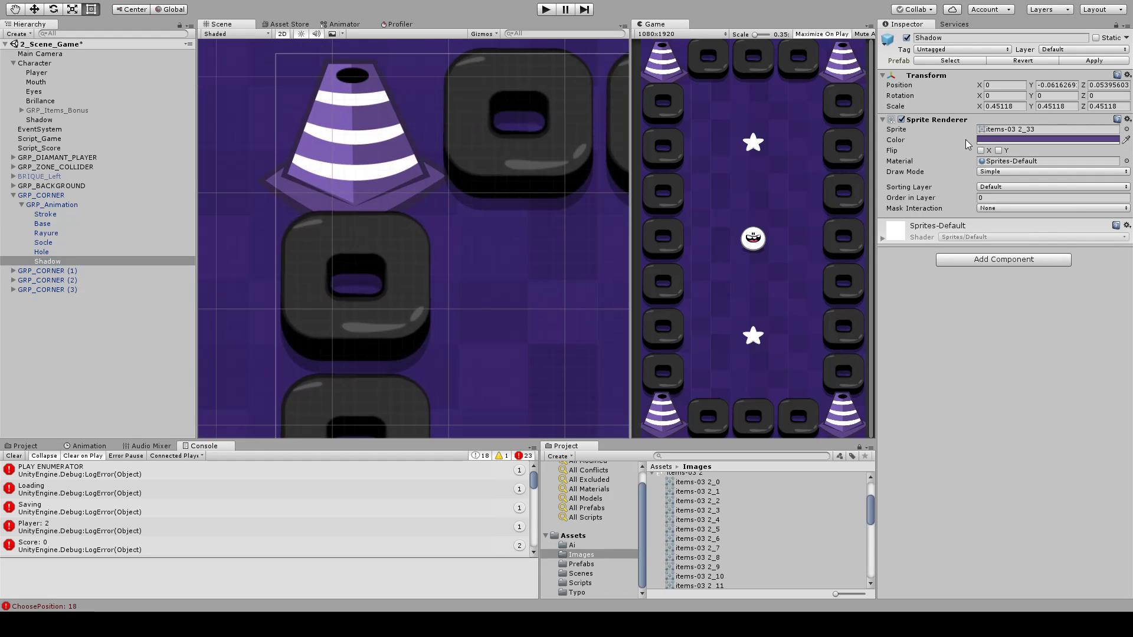
left_click(443, 356)
key("w")
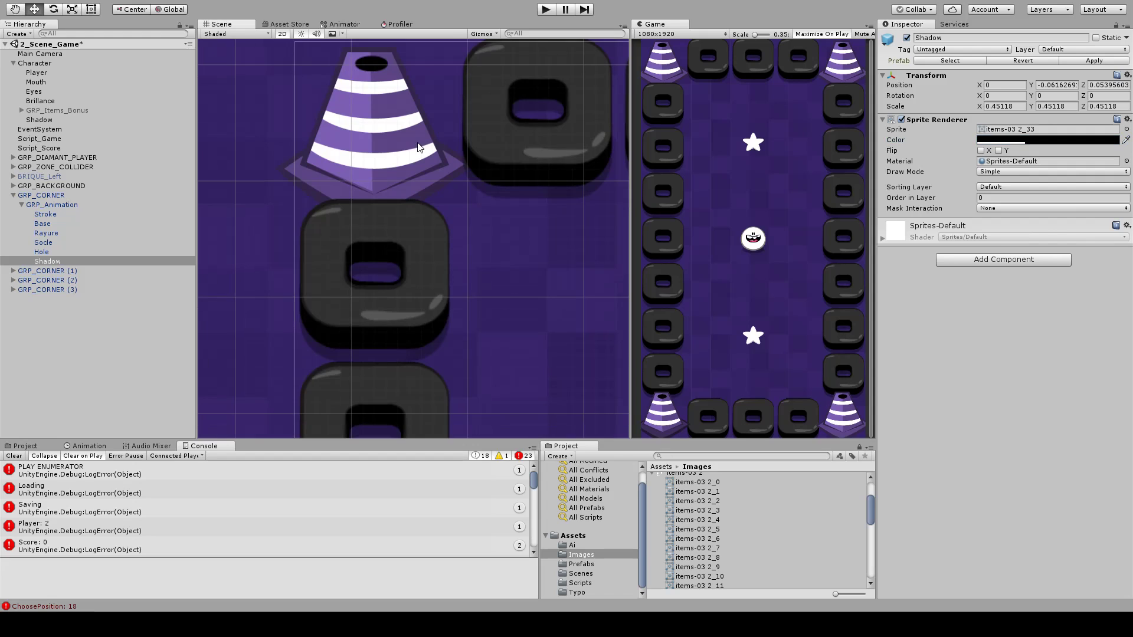
key("f")
left_click_drag(413, 192, 414, 200)
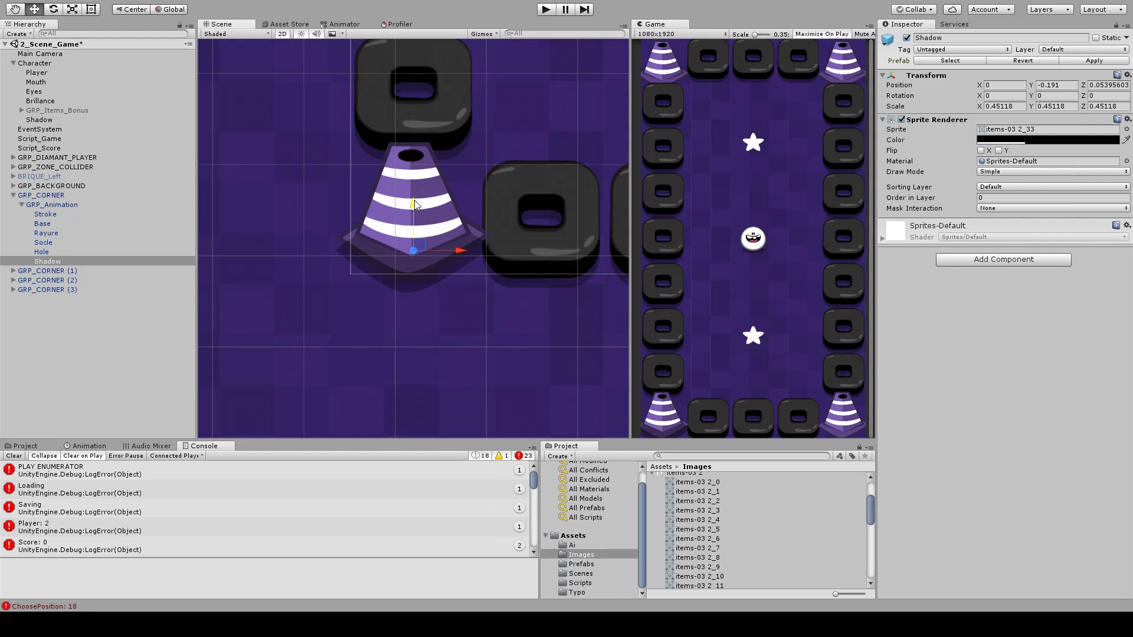
key("f")
- Push the cone's Shadow sprite behind the other layers to Z 0.239
left_click(283, 33)
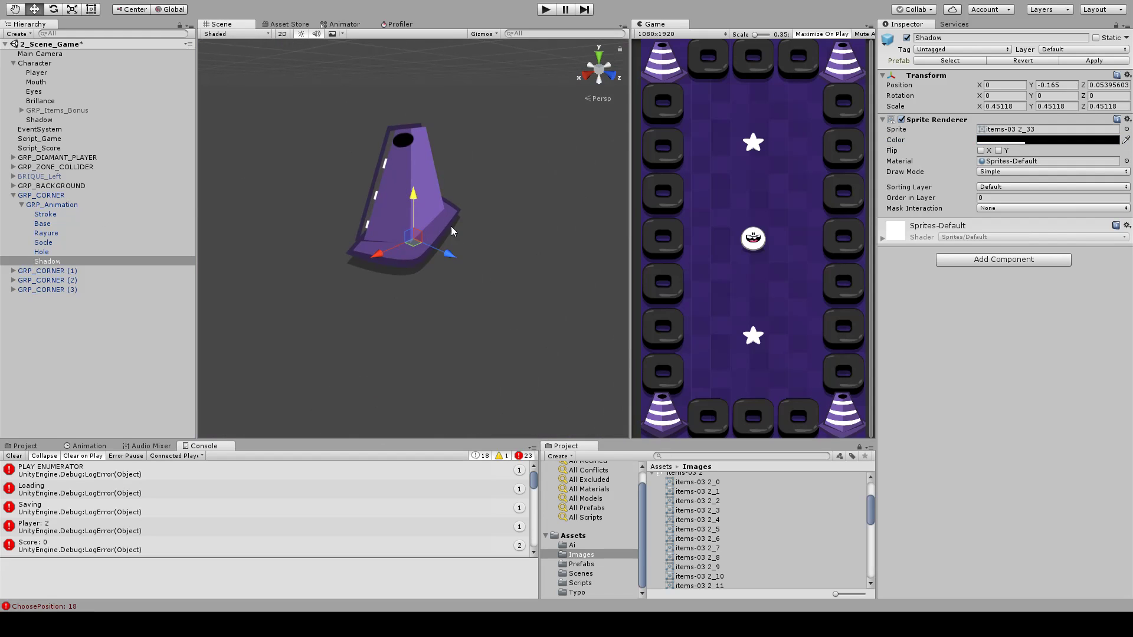
mouse_move(452, 245)
left_mouse_down()
mouse_move(470, 257)
mouse_move(459, 252)
left_mouse_up()
key("f")
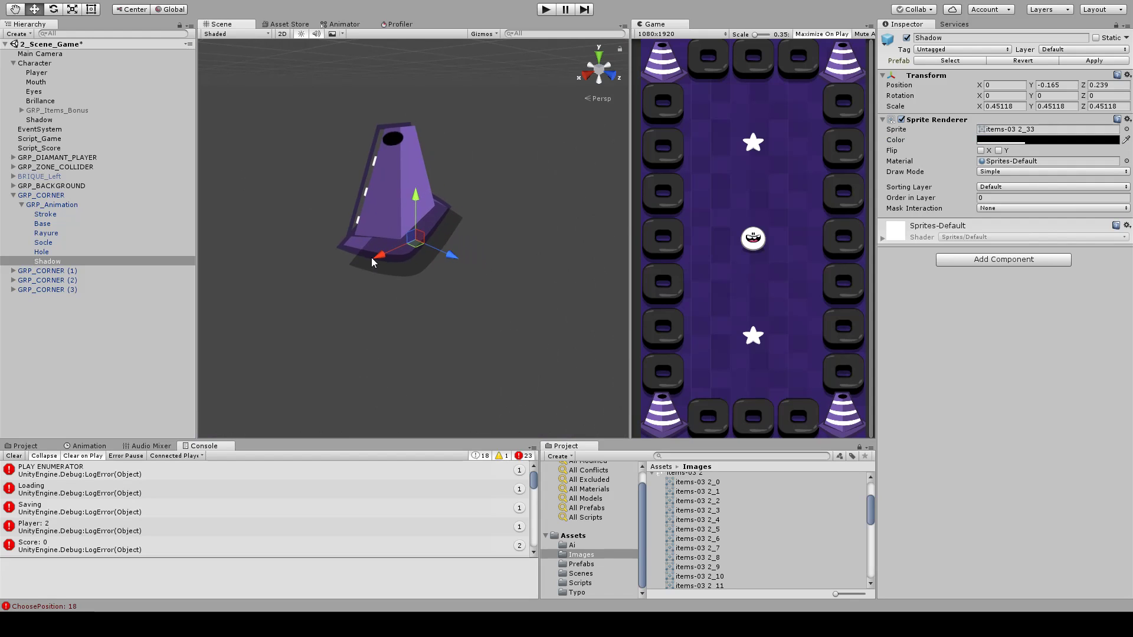
left_click_drag(373, 256, 460, 254)
key("f")
key("ctrl+z")
key("f")
left_click(383, 322)
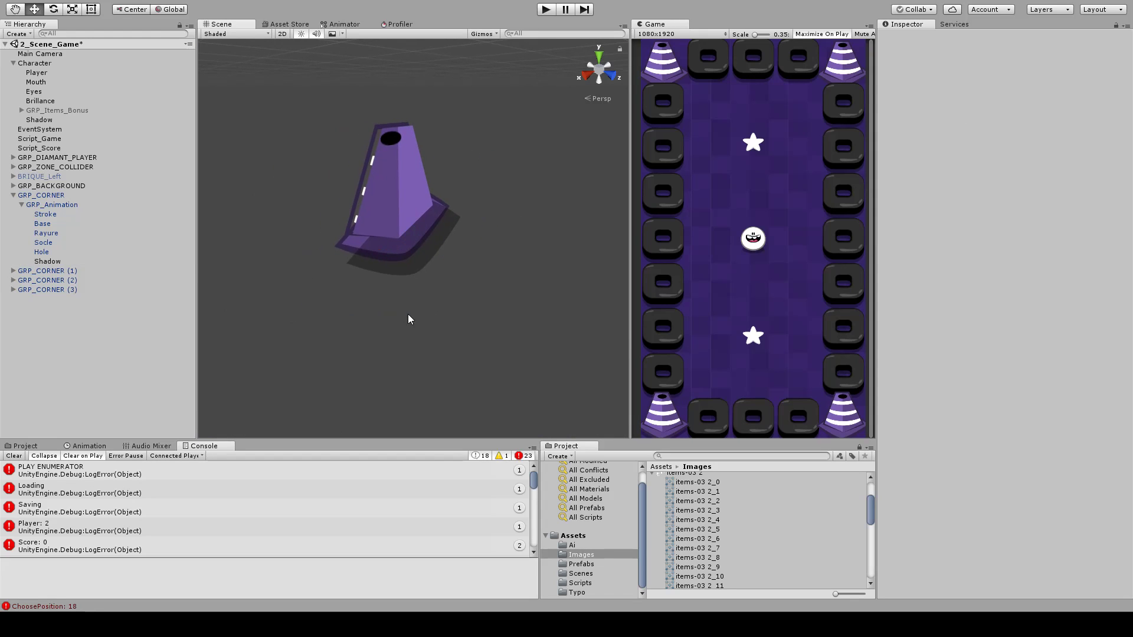
key("ctrl+z")
- Bring the Shadow sprite closer behind the cone's base by moving it to Z 0.128
left_click_drag(371, 306, 510, 280, "alt")
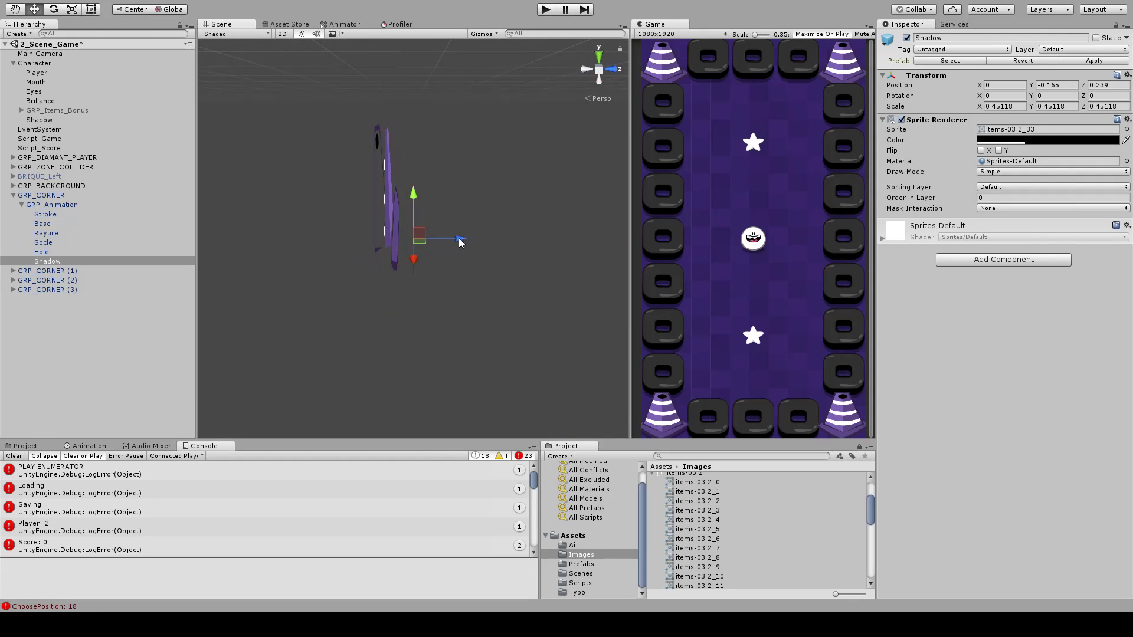
left_click_drag(459, 239, 451, 239)
key("f")
left_click(282, 34)
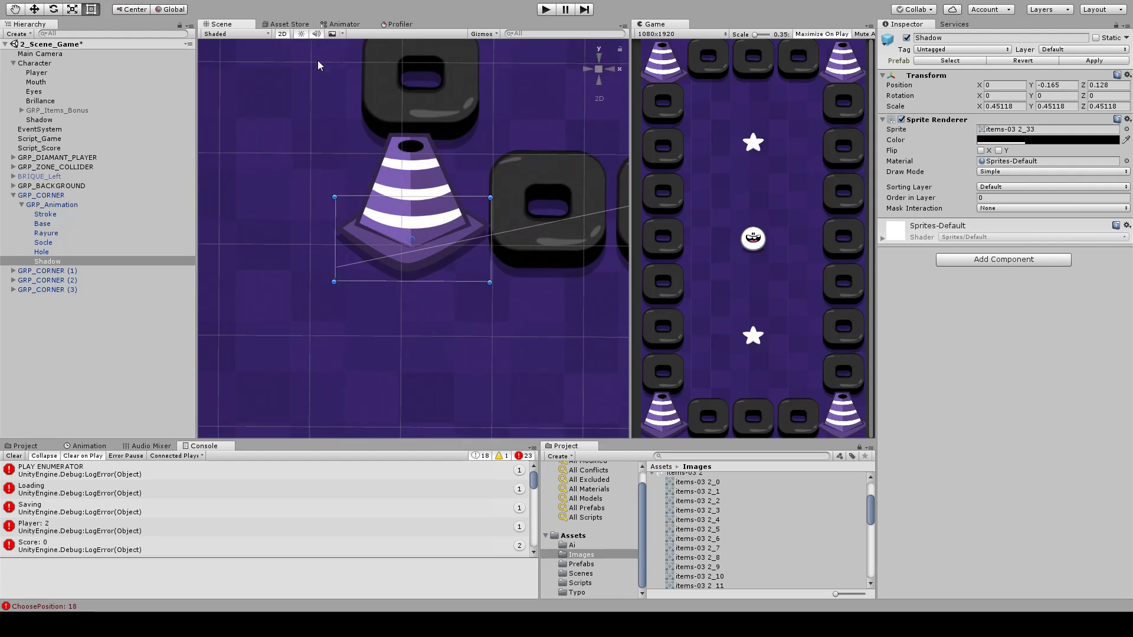
- Apply the new Shadow layer to the GRP_CORNER prefab so all four cones get it, and save the scene
left_click(1089, 62)
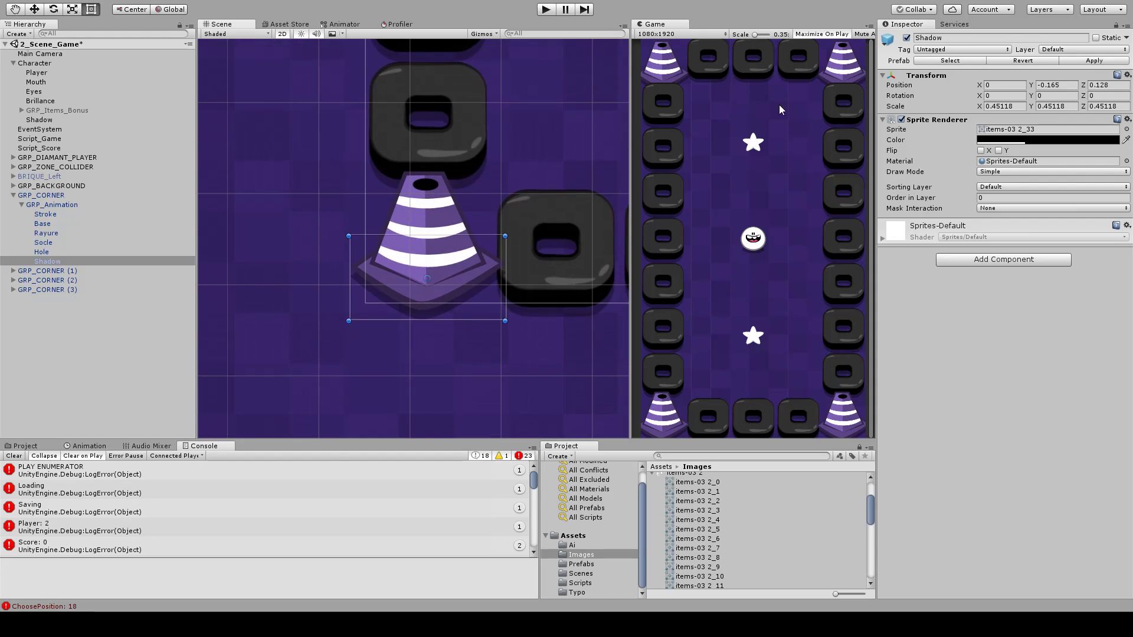
left_click(13, 196)
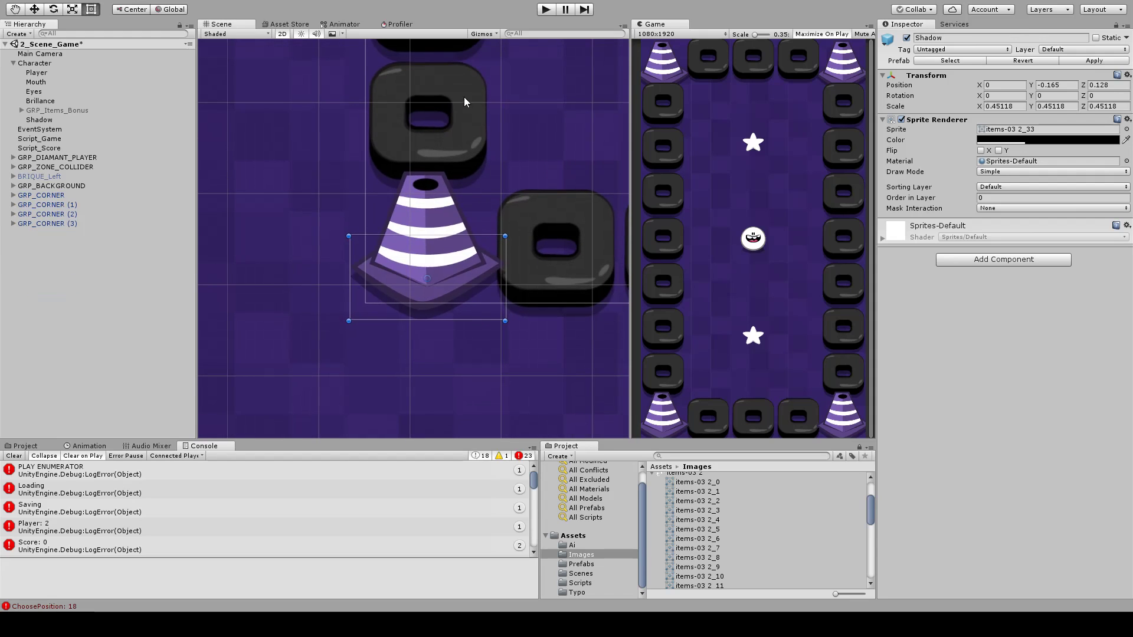
scroll(447, 173, "down", 5)
middle_click_drag(495, 124, 471, 143)
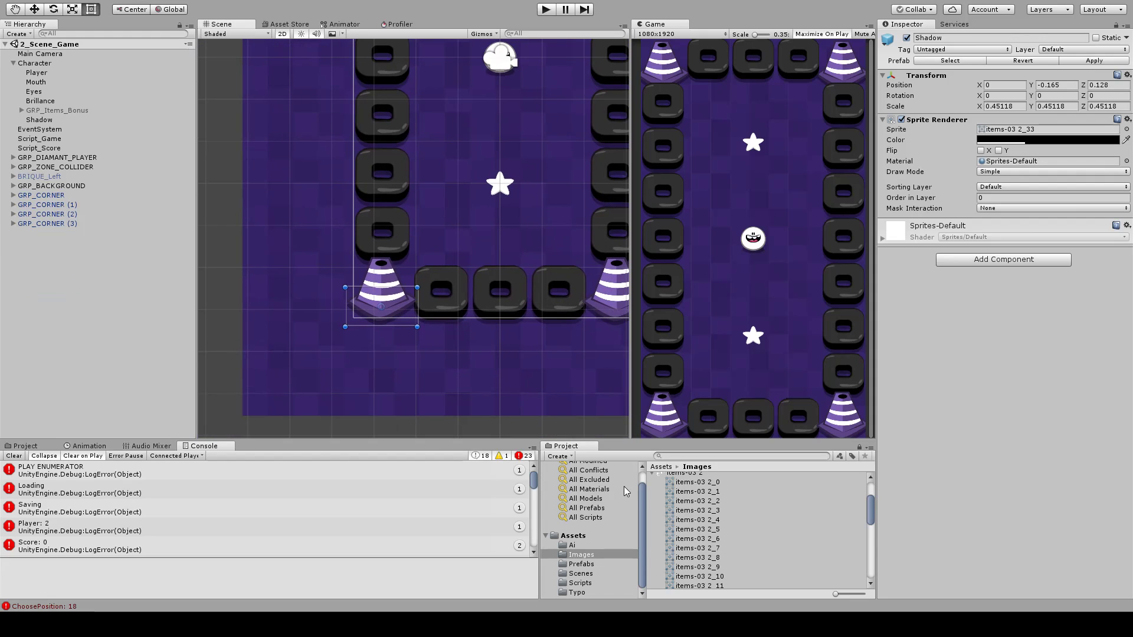
- Open 1_Scene_Loading from the Scenes folder and run the game from it
left_click(579, 573)
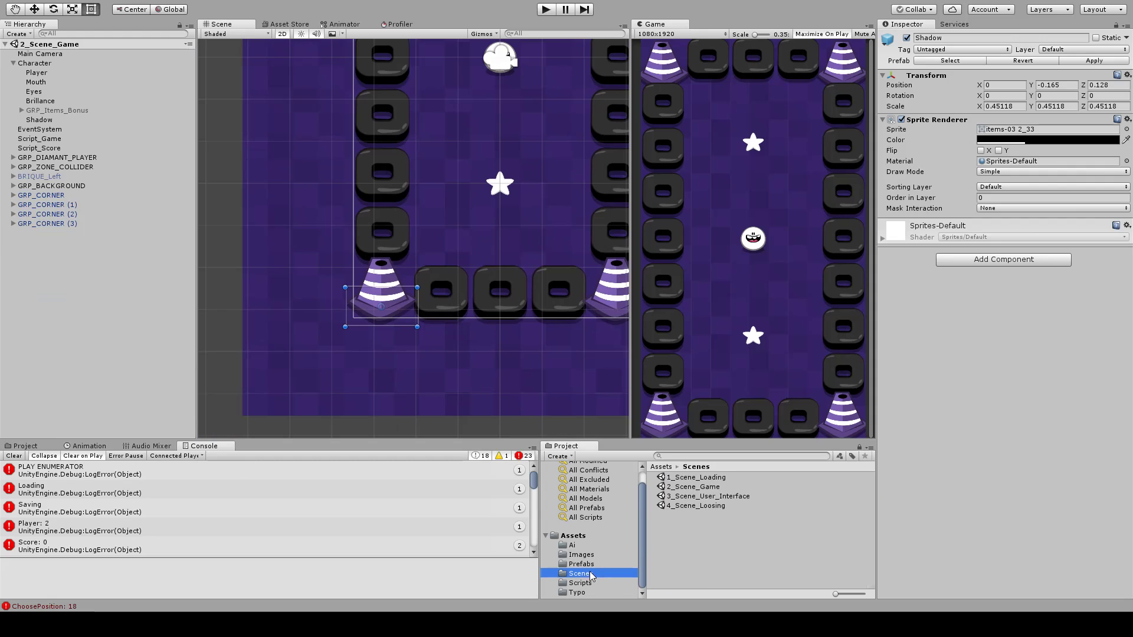
double_click(695, 480)
left_click(546, 10)
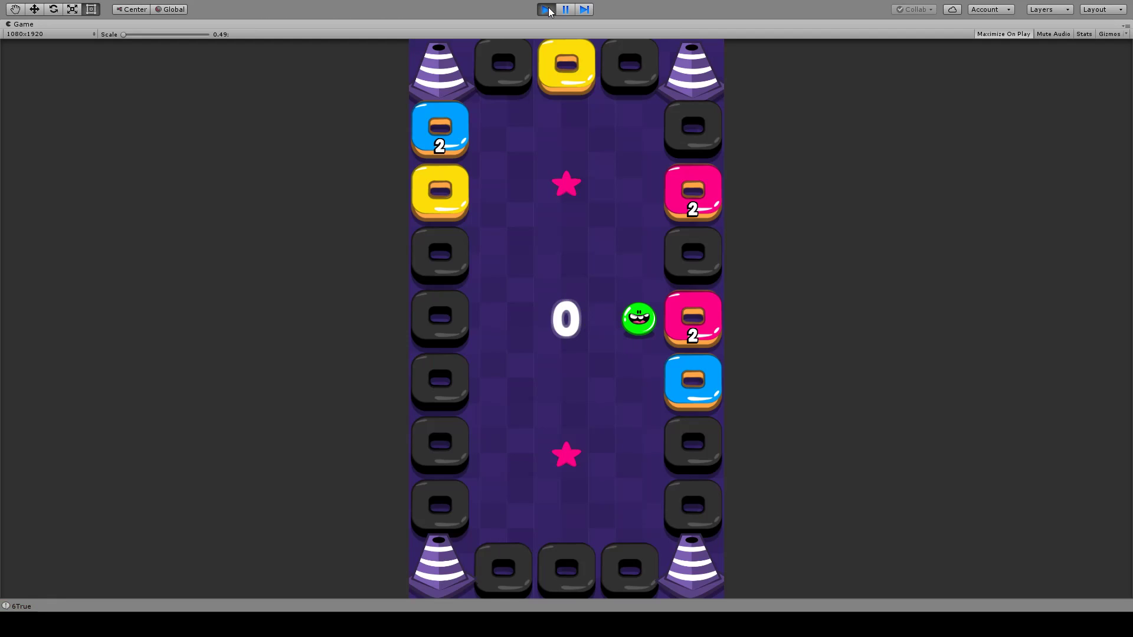
- Play-test the game by steering the ball around the field among the bricks, stars and corner cones
left_click(589, 437)
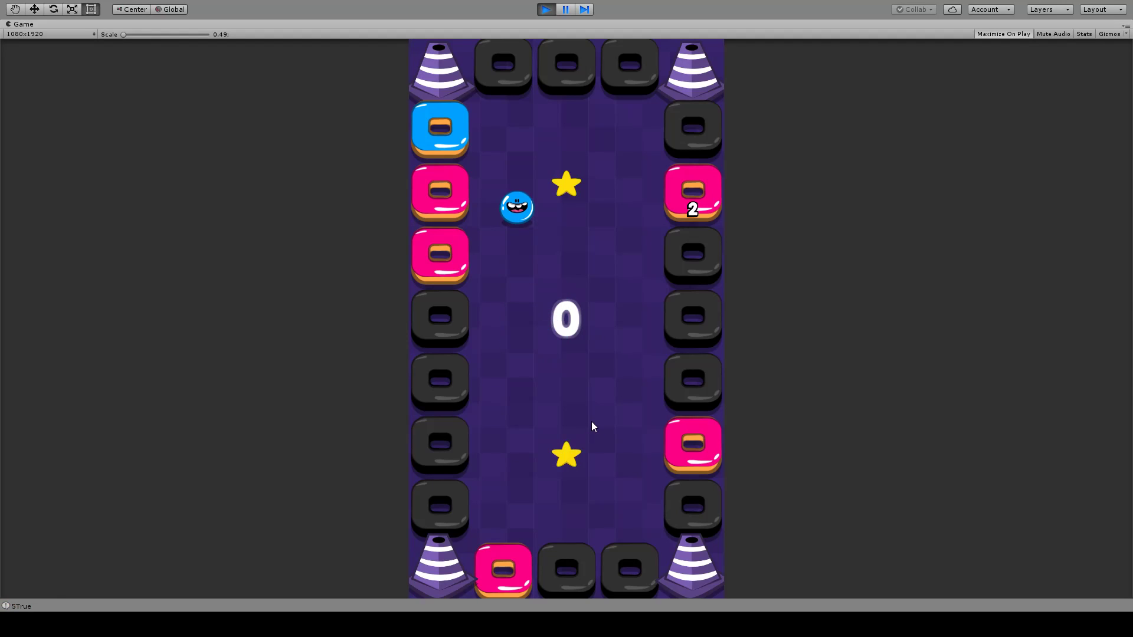
key("Left")
key("Down")
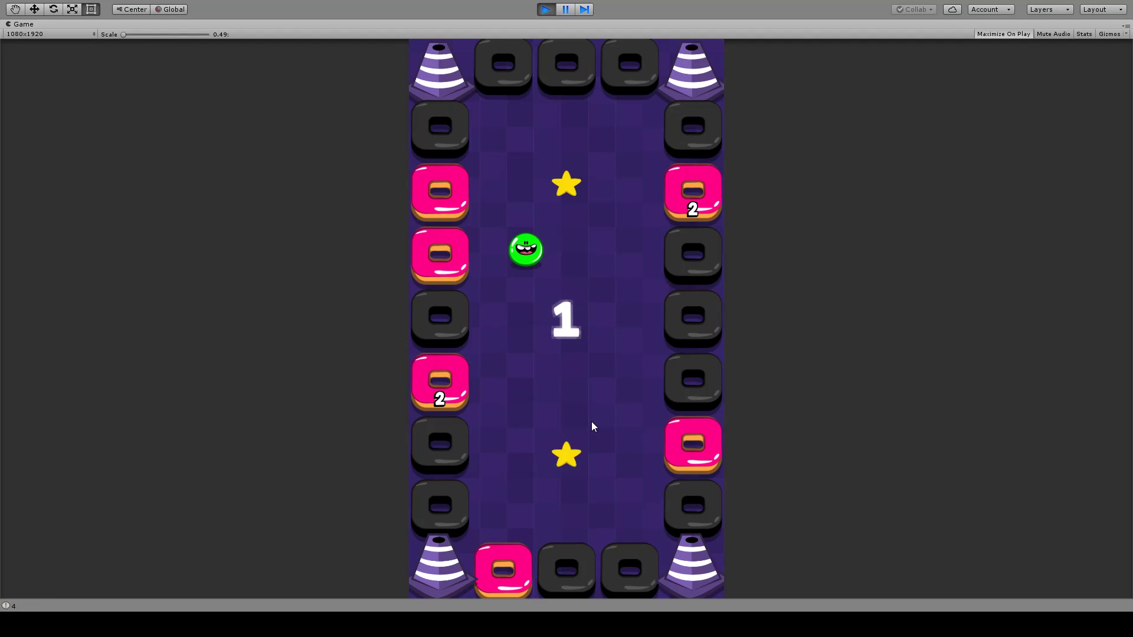
key("Right")
key("Up")
key("Right")
key("Down")
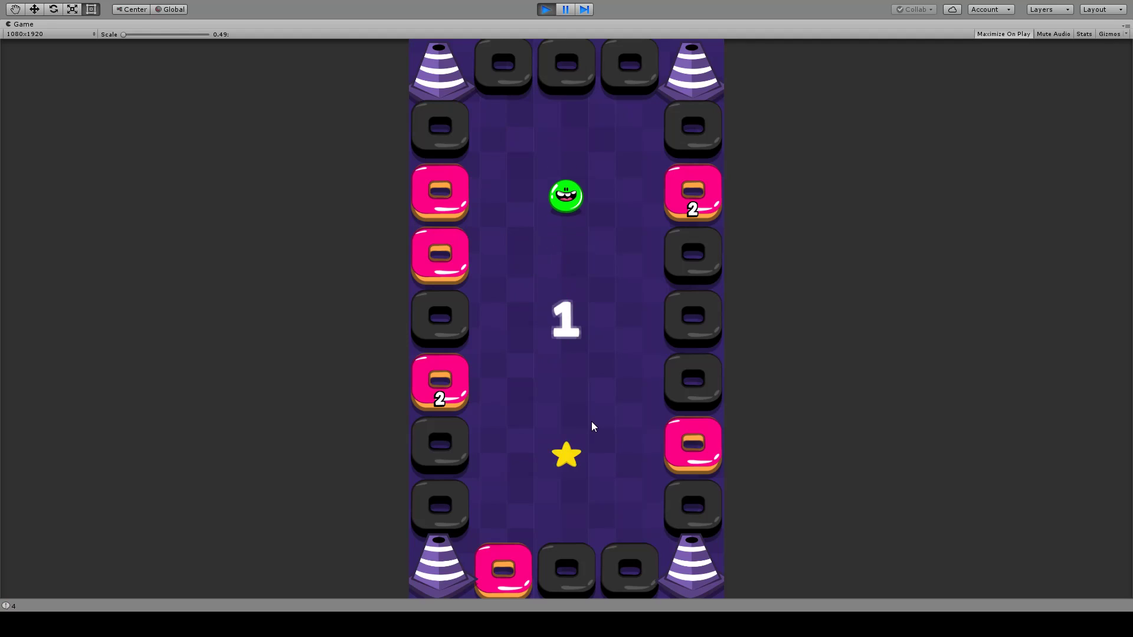
key("Right")
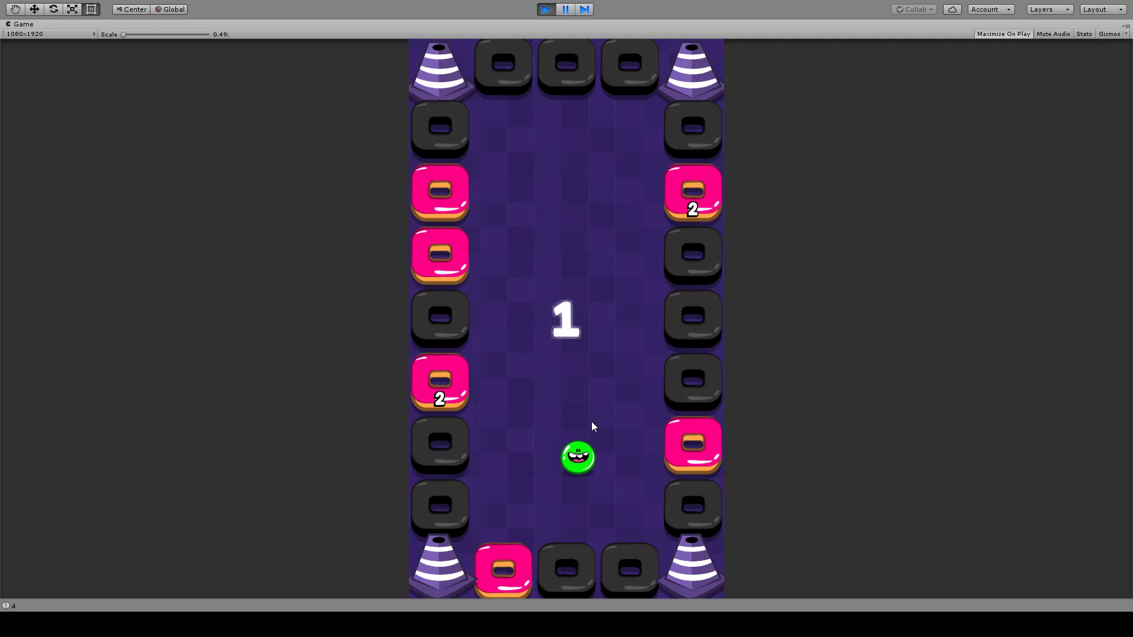
key("Up")
key("Left")
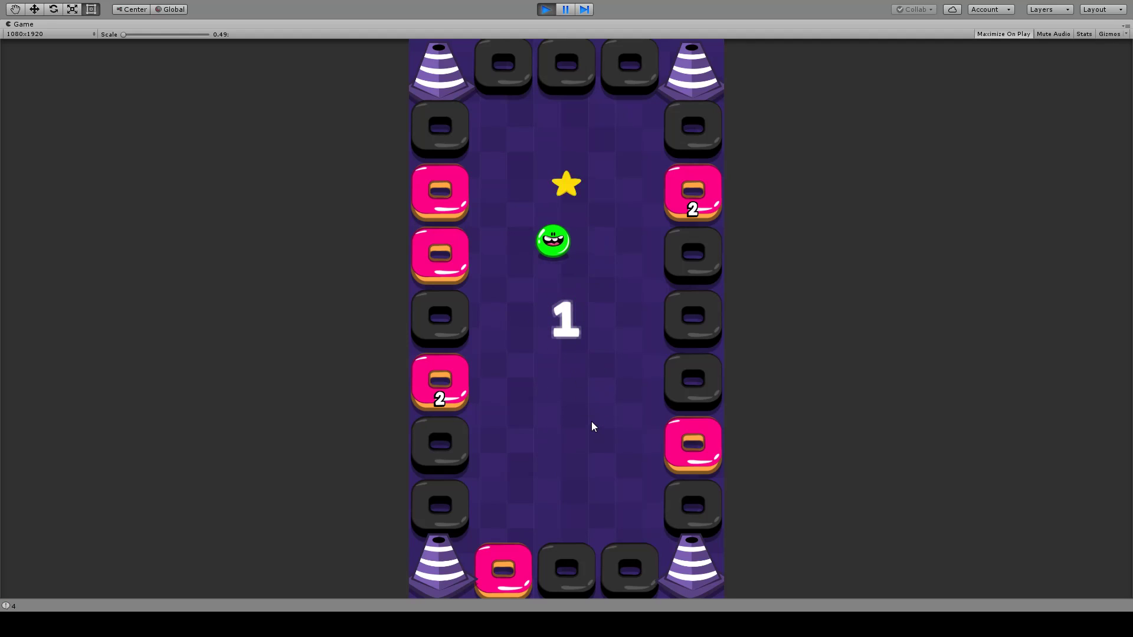
key("Right")
key("Up")
key("Down")
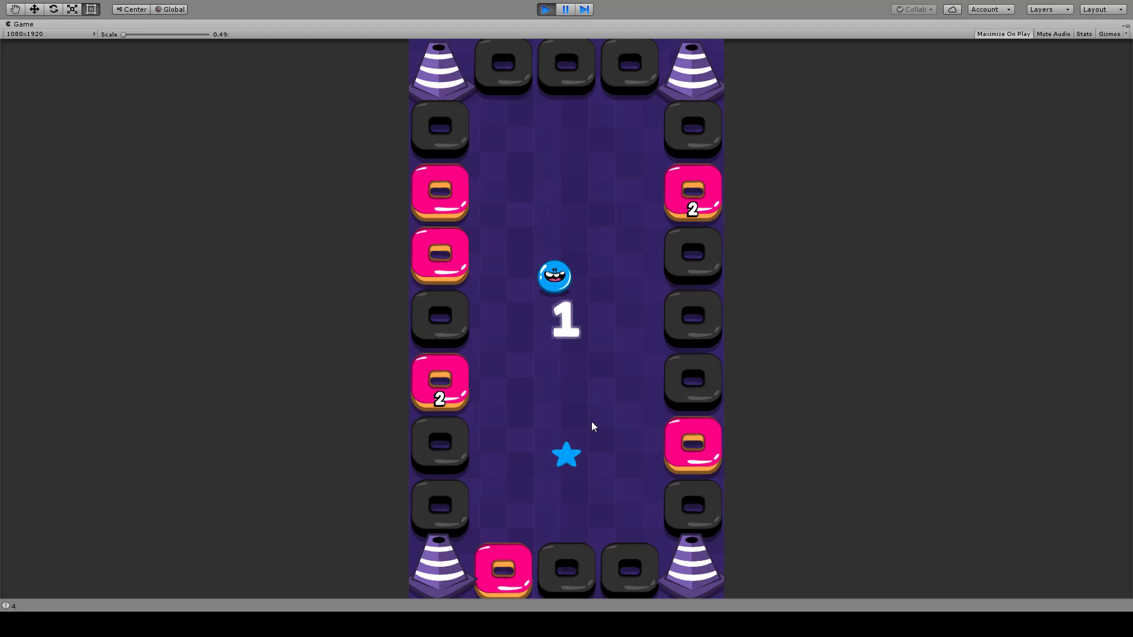
key("Right")
key("Down")
key("Left")
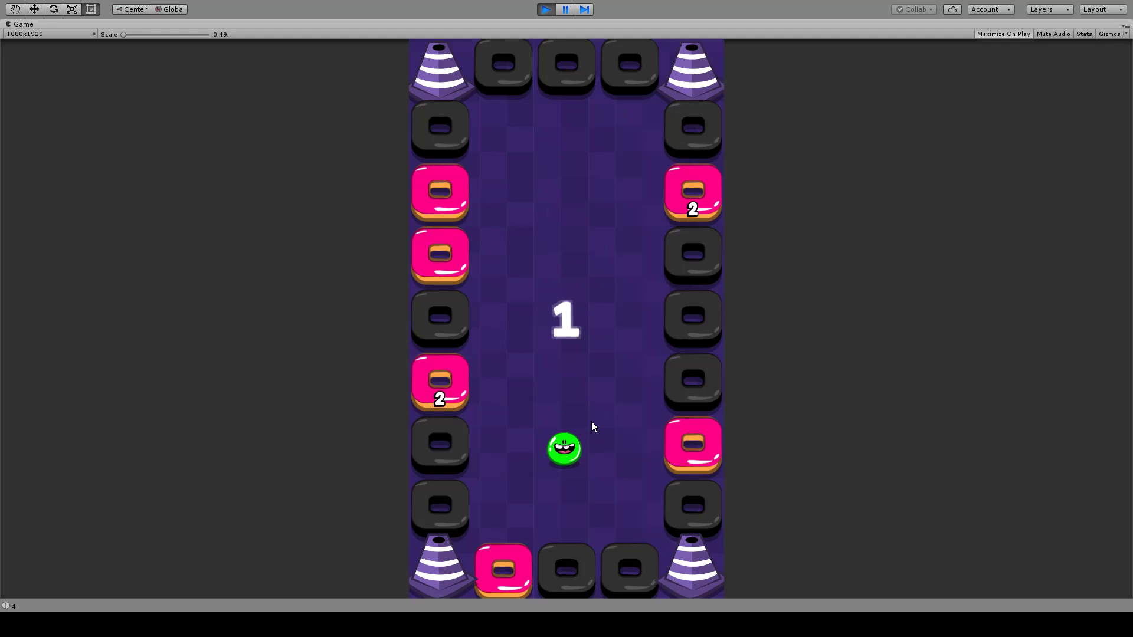
key("Up")
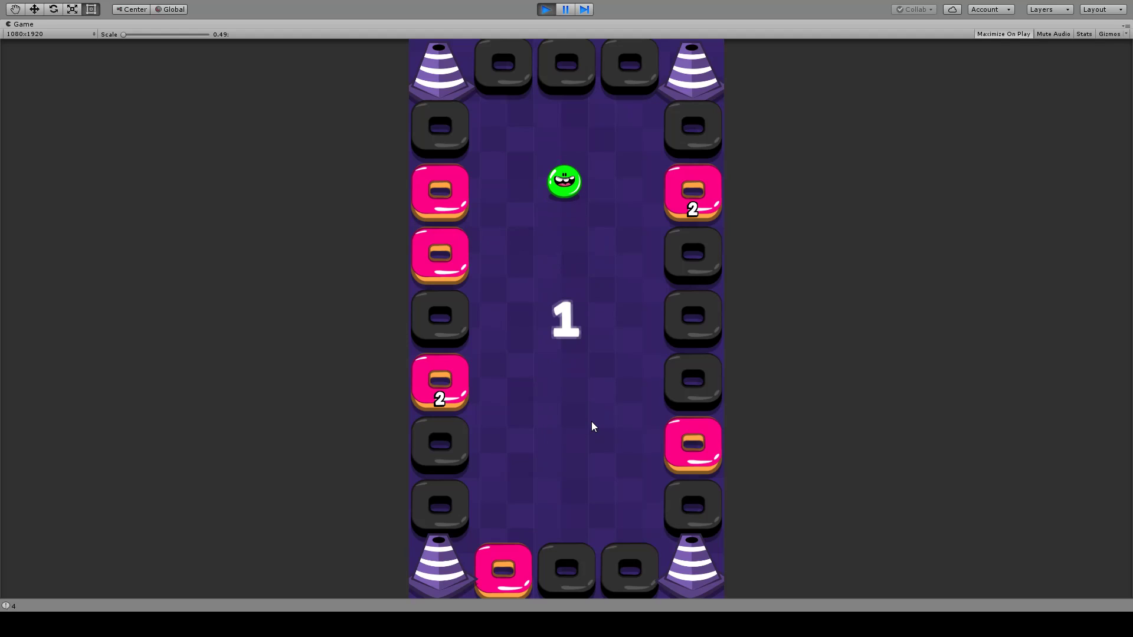
key("Down")
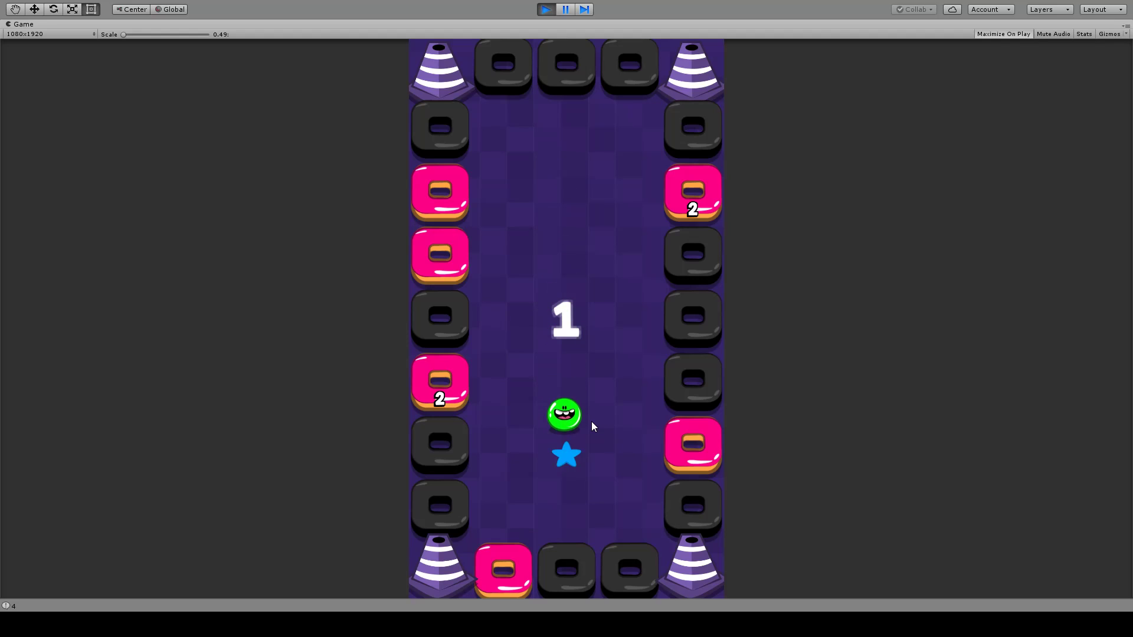
key("Up")
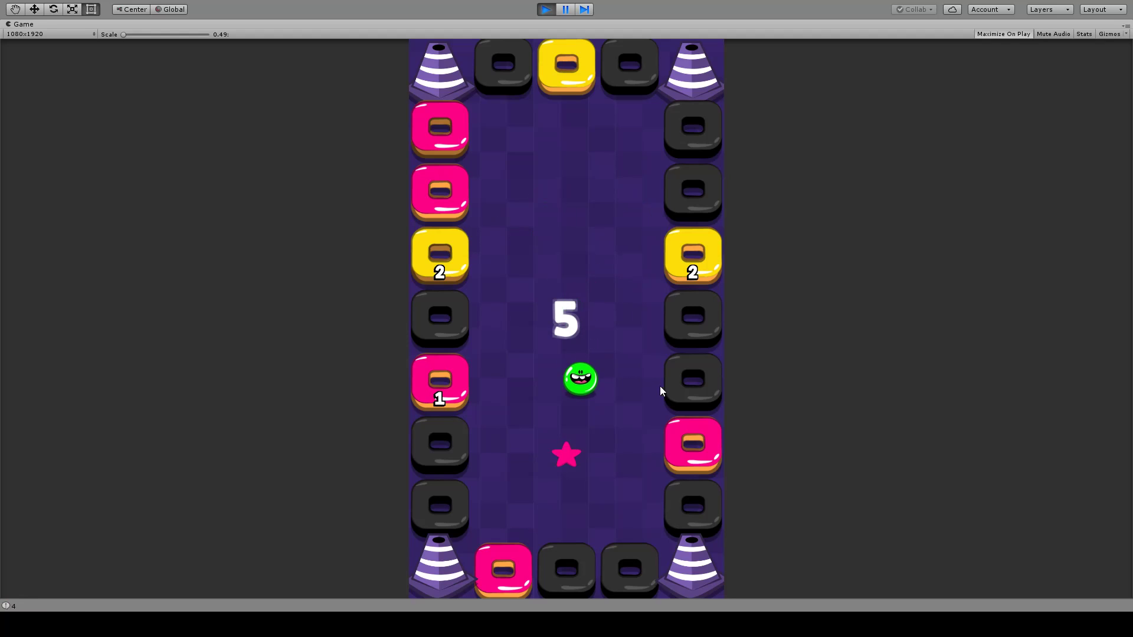
- Stop the test run and reopen 2_Scene_Game
left_click(544, 7)
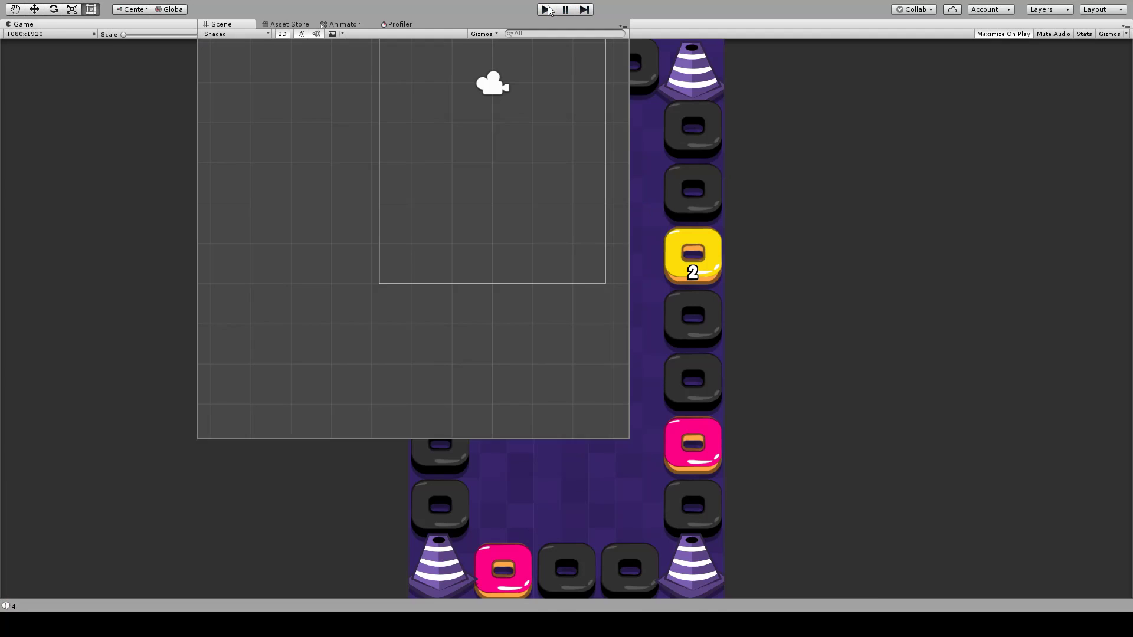
left_click(694, 479)
double_click(694, 486)
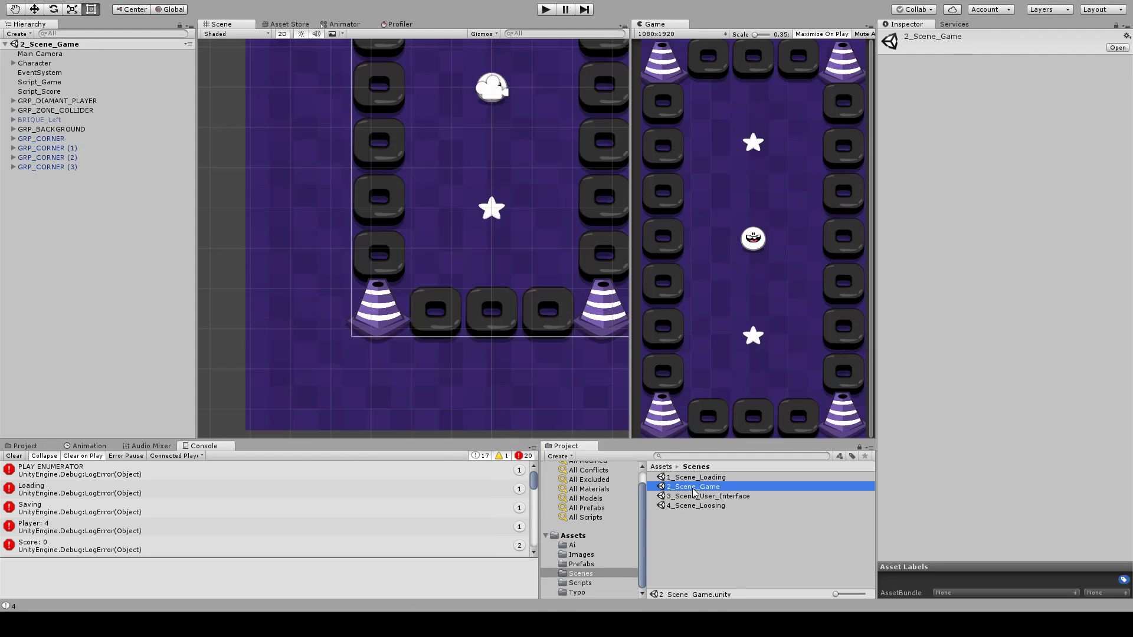
- Examine the field and its stars up close
middle_click_drag(436, 138, 382, 233)
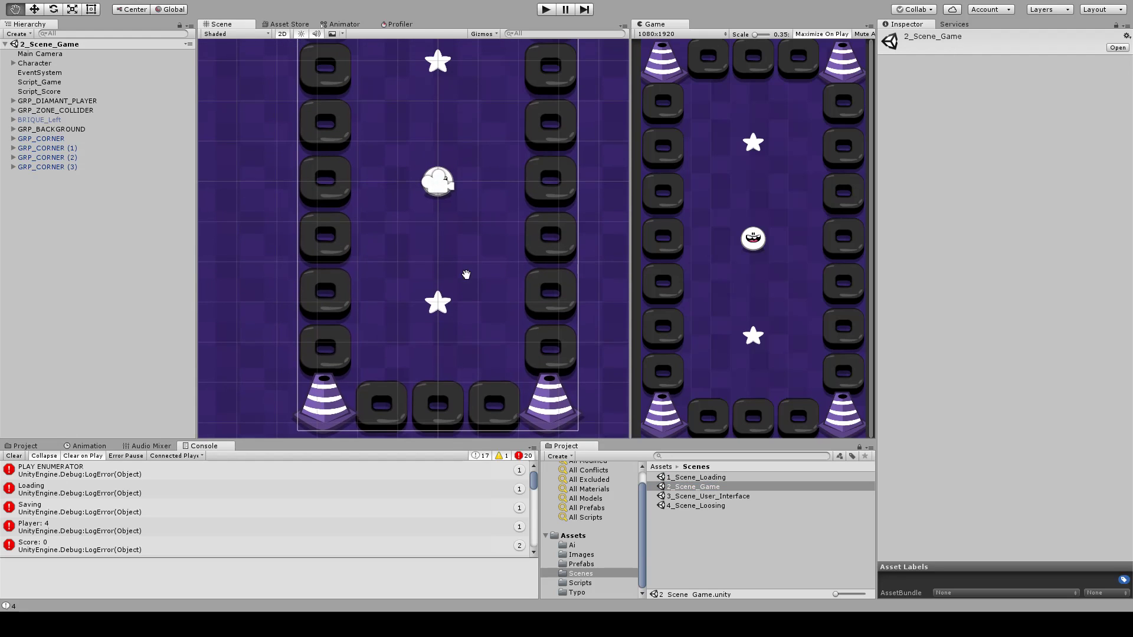
scroll(466, 275, "down", 1)
mouse_move(466, 275)
middle_mouse_down()
mouse_move(451, 351)
mouse_move(470, 214)
mouse_move(480, 289)
mouse_move(480, 202)
mouse_move(483, 281)
middle_mouse_up()
scroll(448, 247, "up", 4)
middle_click_drag(495, 133, 477, 271)
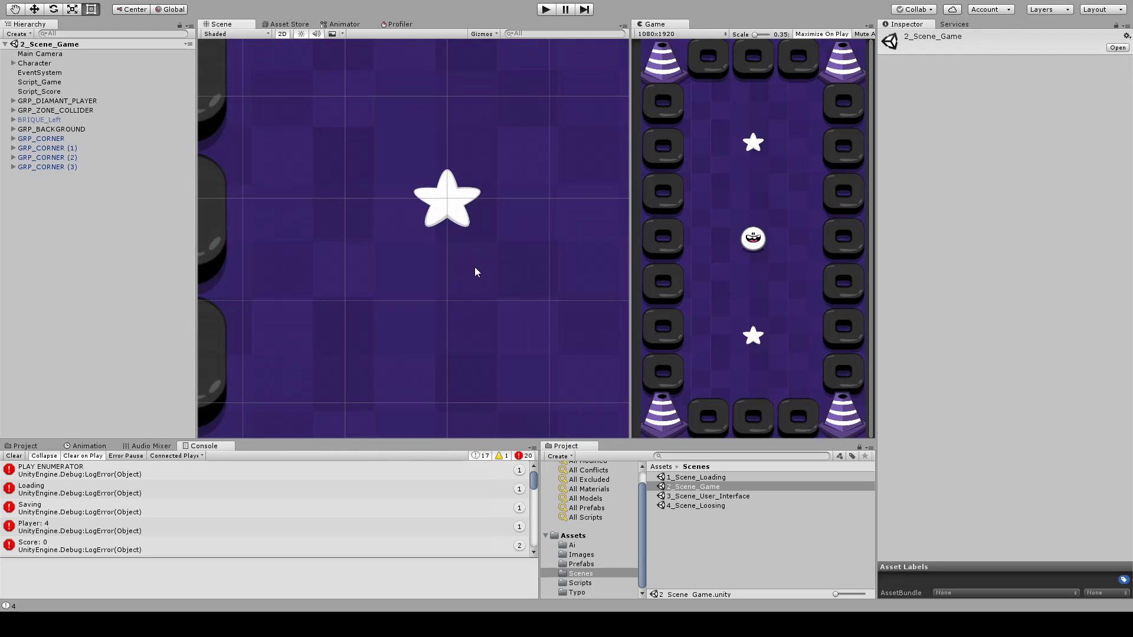
scroll(472, 248, "up", 4)
middle_click_drag(475, 233, 513, 217)
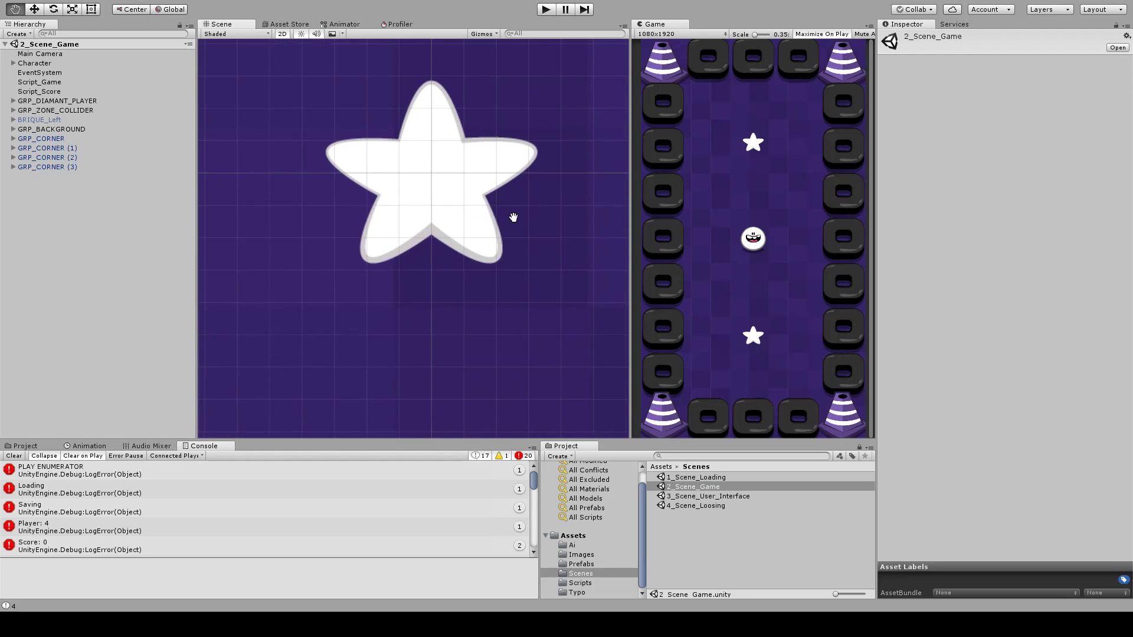
- Create an empty object at the root of the scene hierarchy and name it GRP_CORNER
left_click(48, 186)
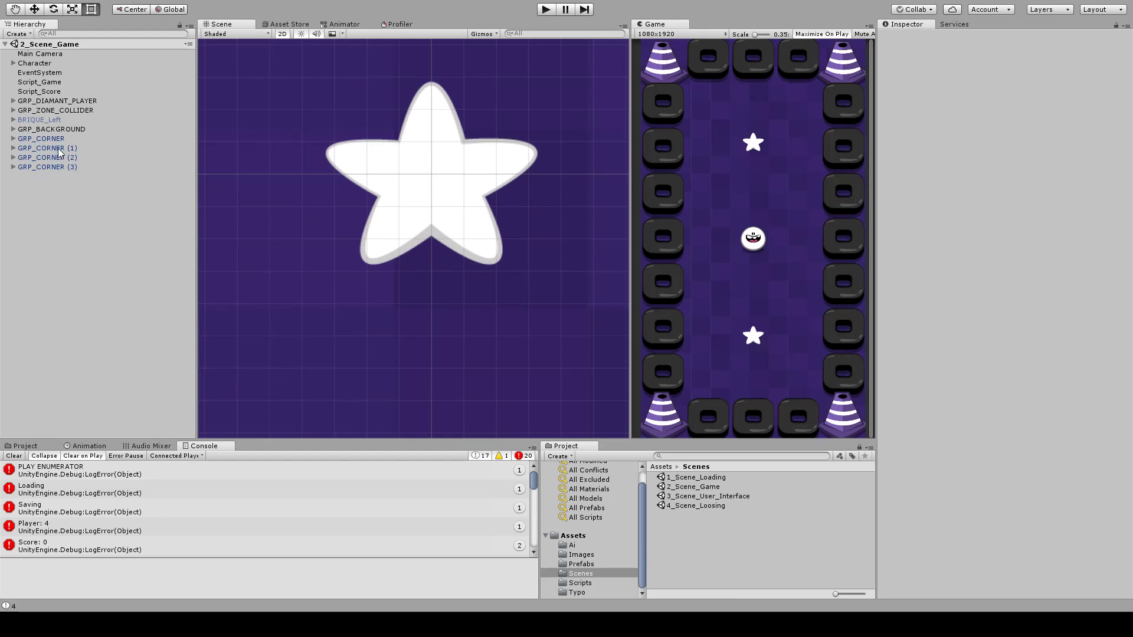
left_click(60, 149)
left_click(63, 201)
key("ctrl+shift+n")
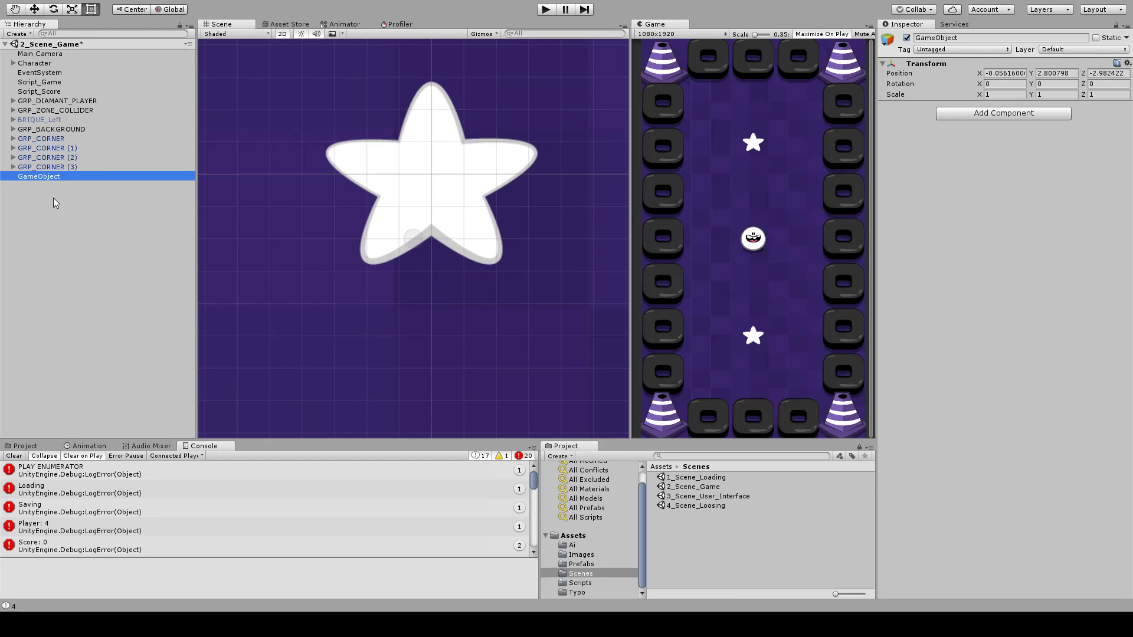
left_click(52, 178)
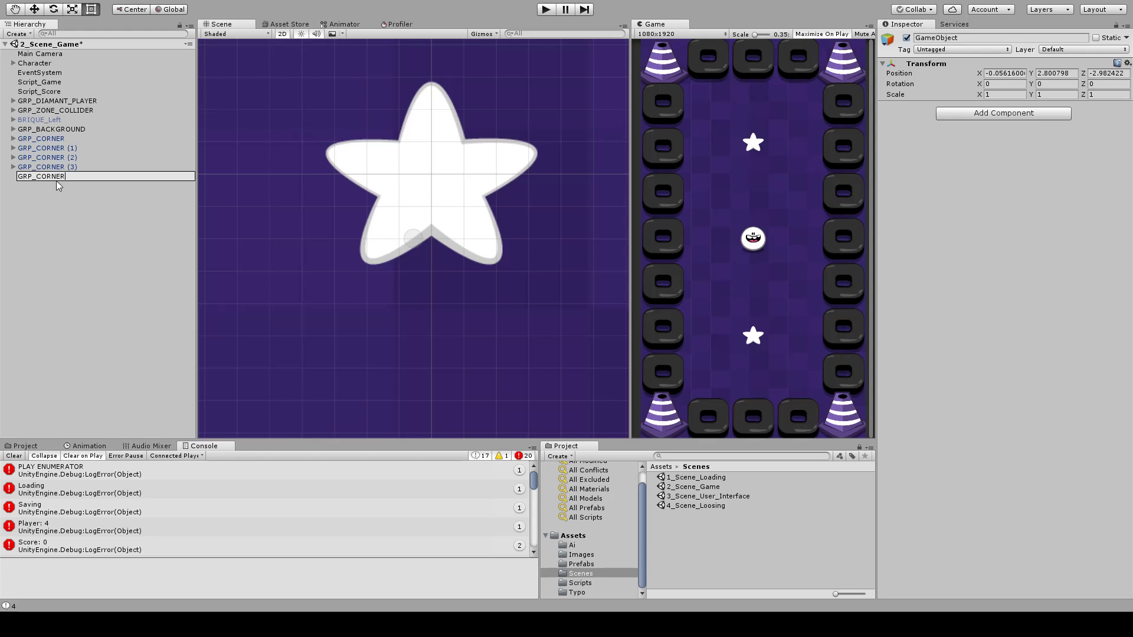
key("Return")
left_click(61, 141)
left_click(63, 167, "shift")
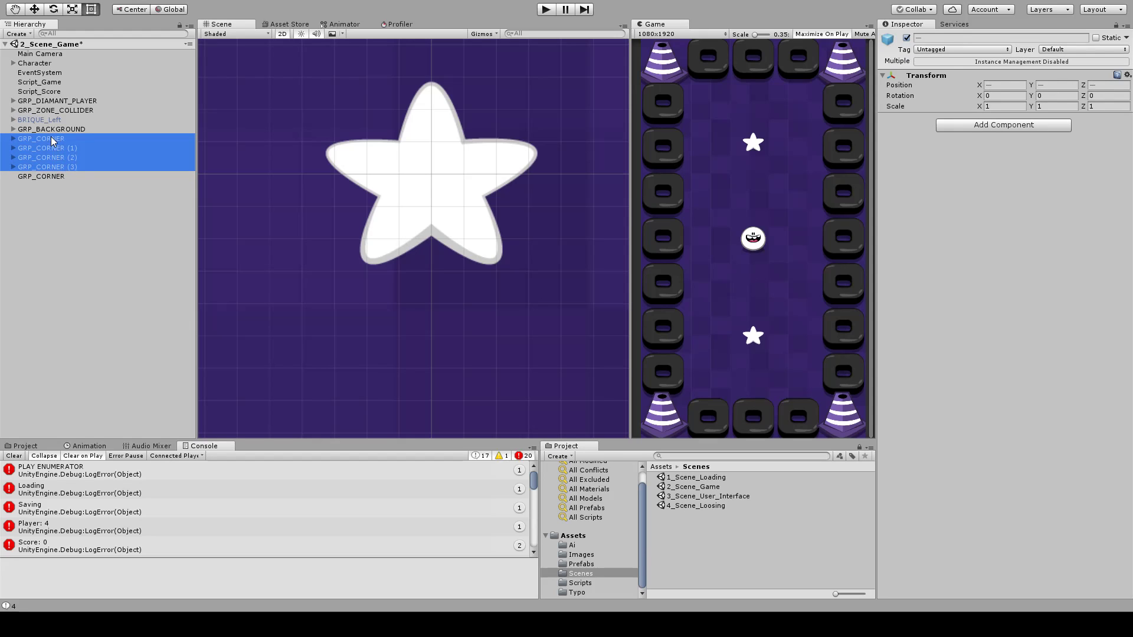
mouse_move(63, 164)
left_mouse_down()
mouse_move(53, 176)
mouse_move(51, 158)
mouse_move(53, 183)
left_mouse_up()
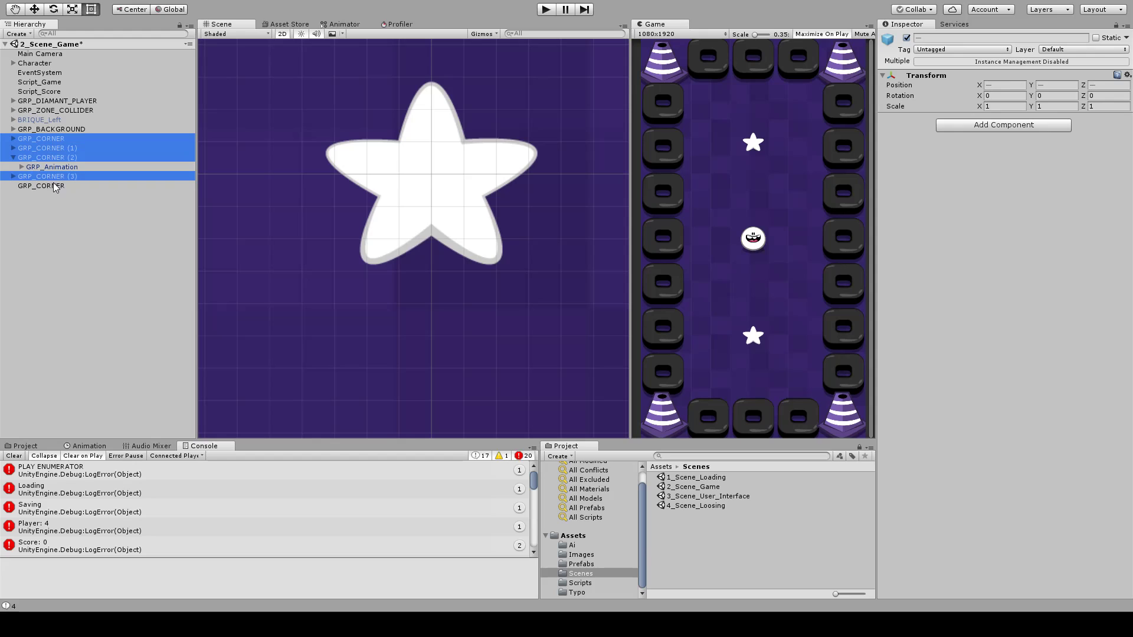
- Reset the position of the new empty GRP_CORNER object to 0, 0, 0
left_click(48, 183)
left_click(1010, 75)
type("0.0561600")
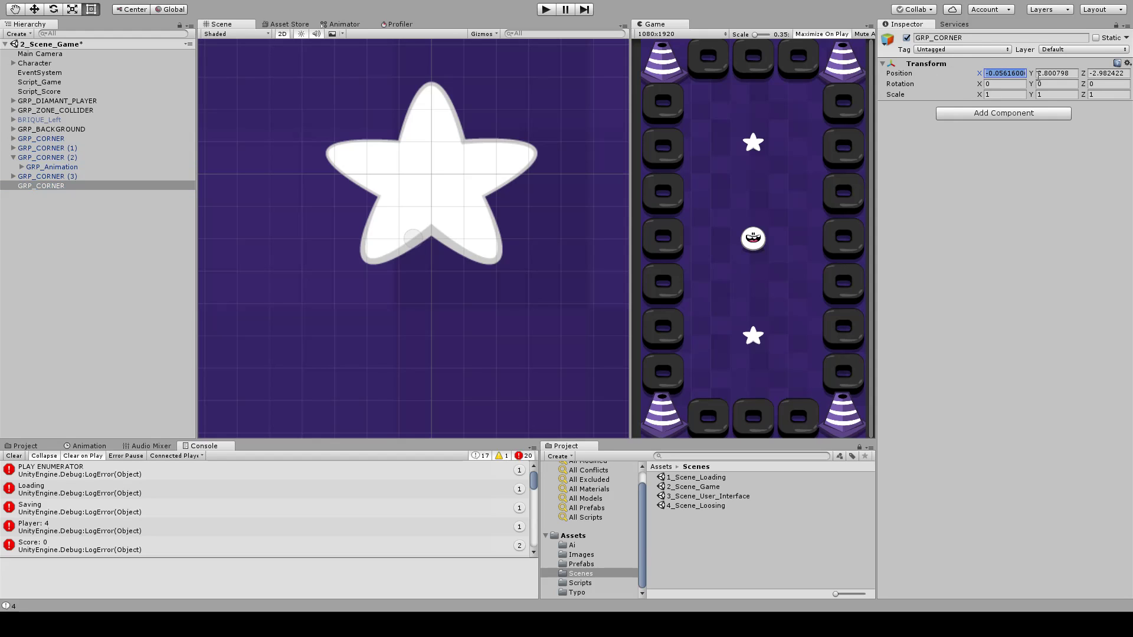
key("Tab")
type("0")
key("Tab")
type("0")
left_click(13, 157)
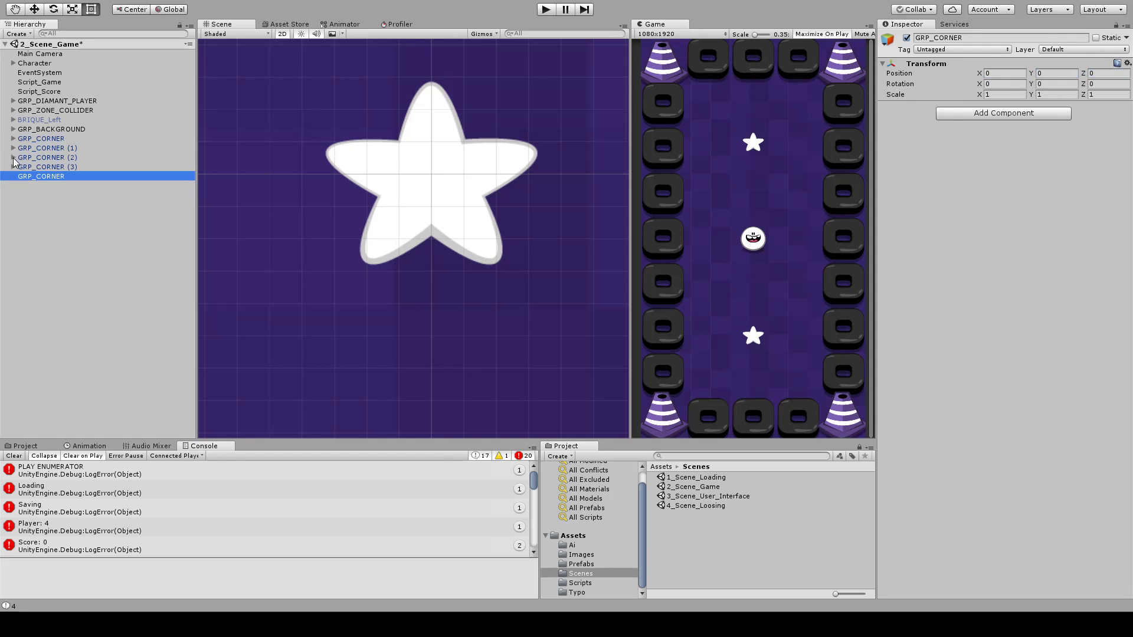
- Parent all four corner cone prefabs under the empty GRP_CORNER object and save the scene
left_click(41, 138)
left_click(44, 167, "shift")
left_click_drag(59, 166, 61, 177)
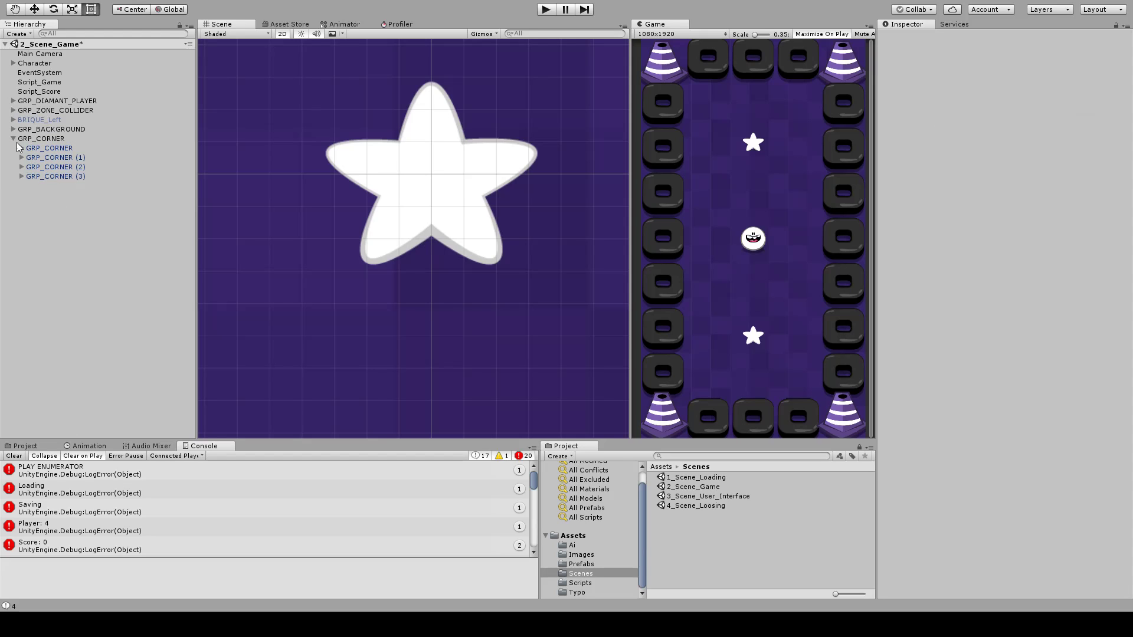
left_click(18, 139)
left_click(13, 140)
key("ctrl+s")
- Examine the overall field layout with its border bricks, corner cones and stars
scroll(365, 154, "down", 8)
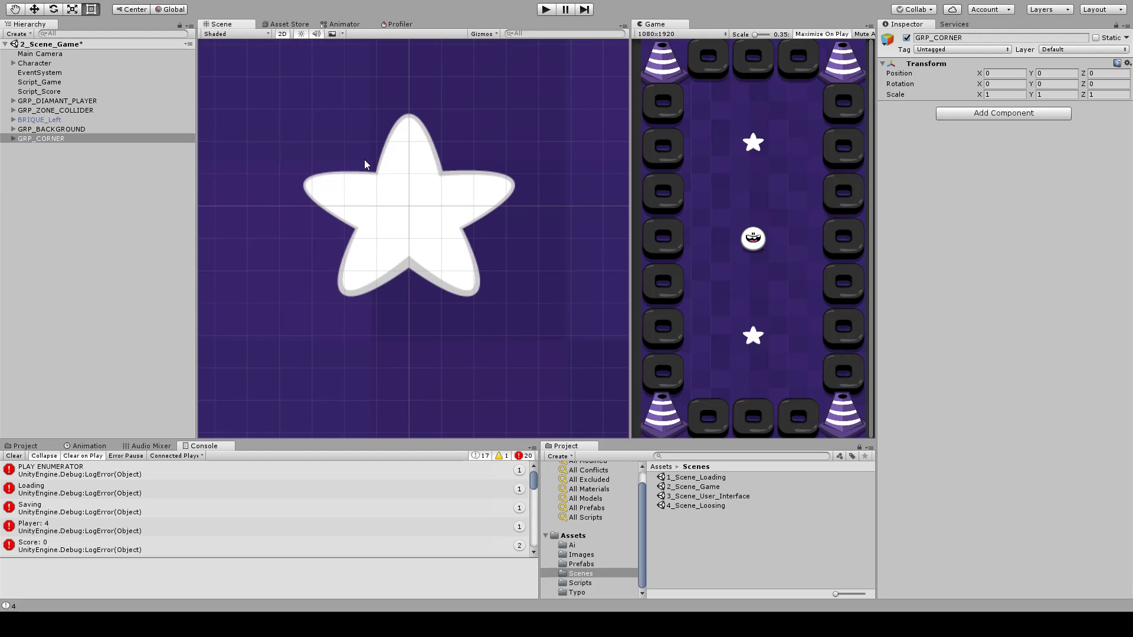
scroll(360, 128, "down", 3)
scroll(378, 144, "up", 2)
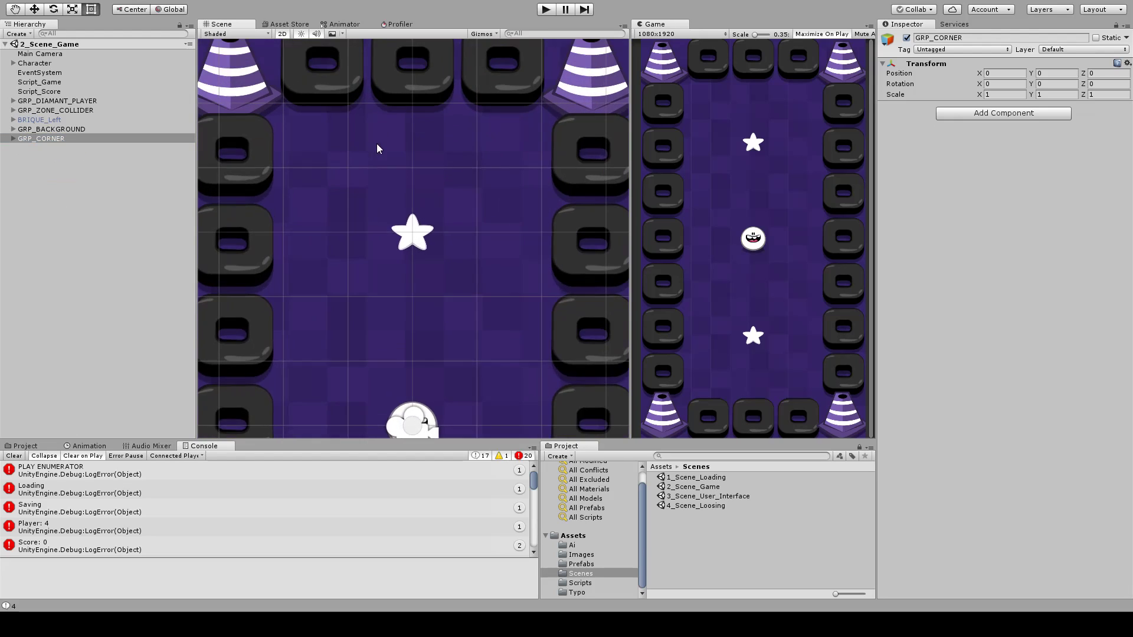
middle_click_drag(380, 147, 389, 188)
scroll(418, 145, "down", 4)
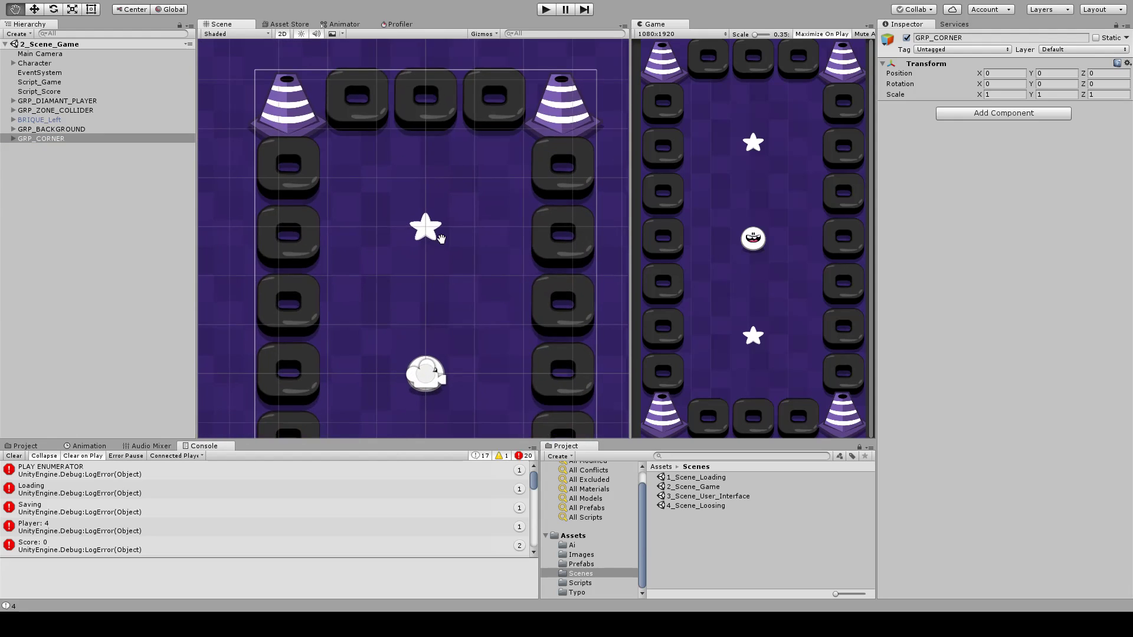
scroll(433, 147, "down", 2)
scroll(438, 158, "up", 1)
scroll(436, 207, "down", 2)
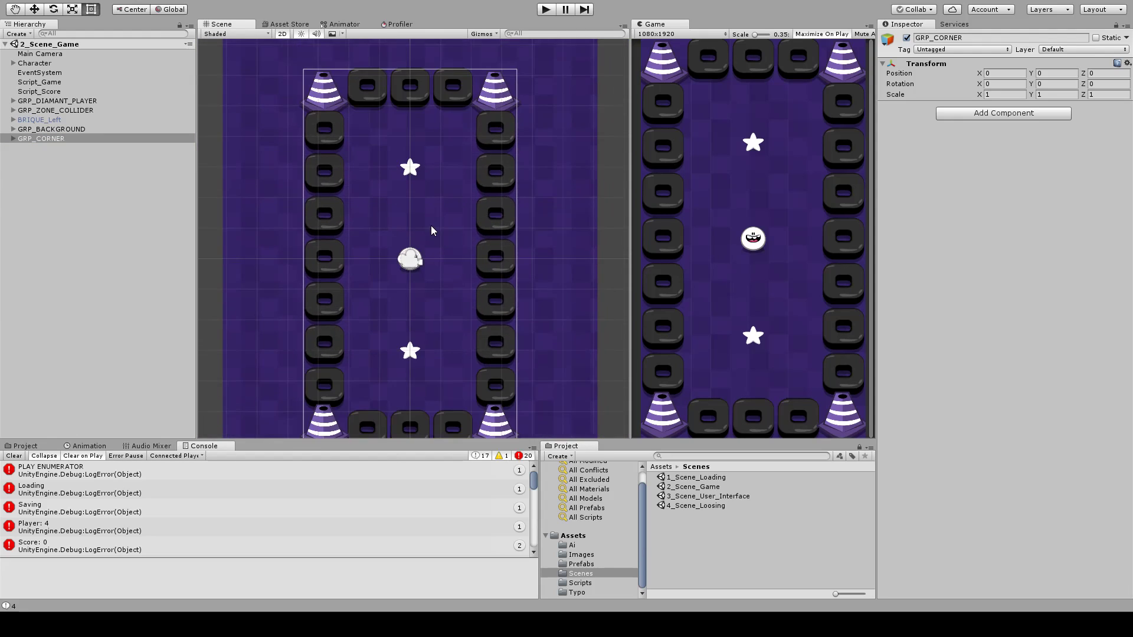
scroll(431, 226, "up", 3)
left_click(355, 238)
middle_click_drag(263, 175, 362, 195)
- Move the inactive BRIQUE_Left object below GRP_CORNER in the scene hierarchy
left_click_drag(42, 124, 49, 162)
left_click(135, 177)
middle_click_drag(280, 119, 278, 147)
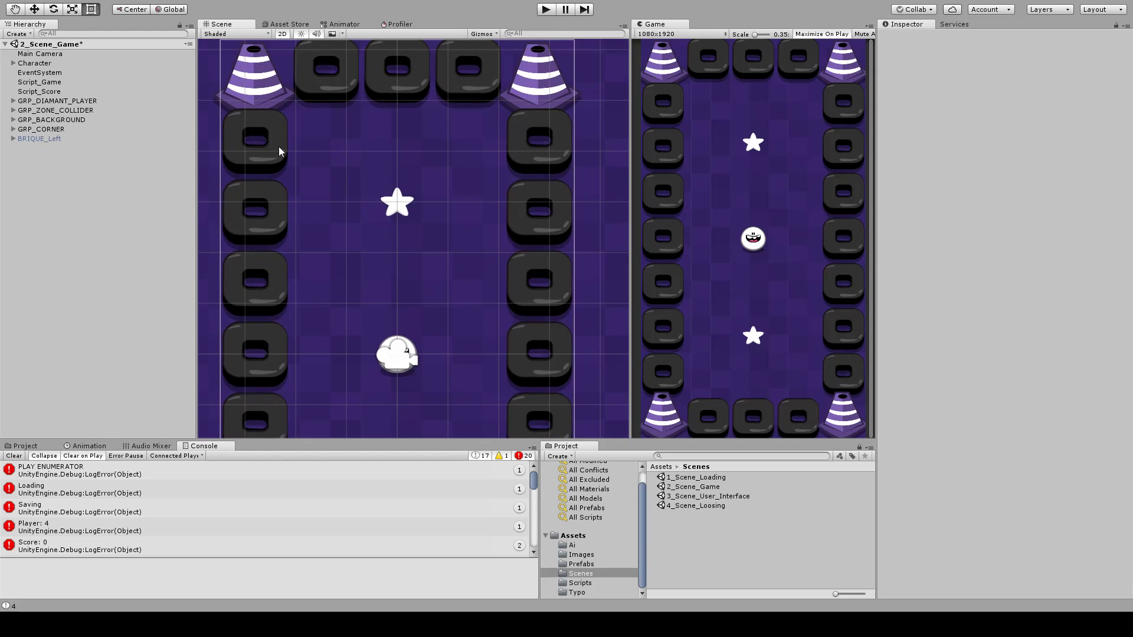
- Rename the GRP_DIAMANT_PLAYER group as GRP_STARS_PLAYER
mouse_move(392, 245)
middle_mouse_down()
mouse_move(392, 177)
mouse_move(387, 232)
mouse_move(395, 224)
middle_mouse_up()
scroll(397, 228, "up", 5)
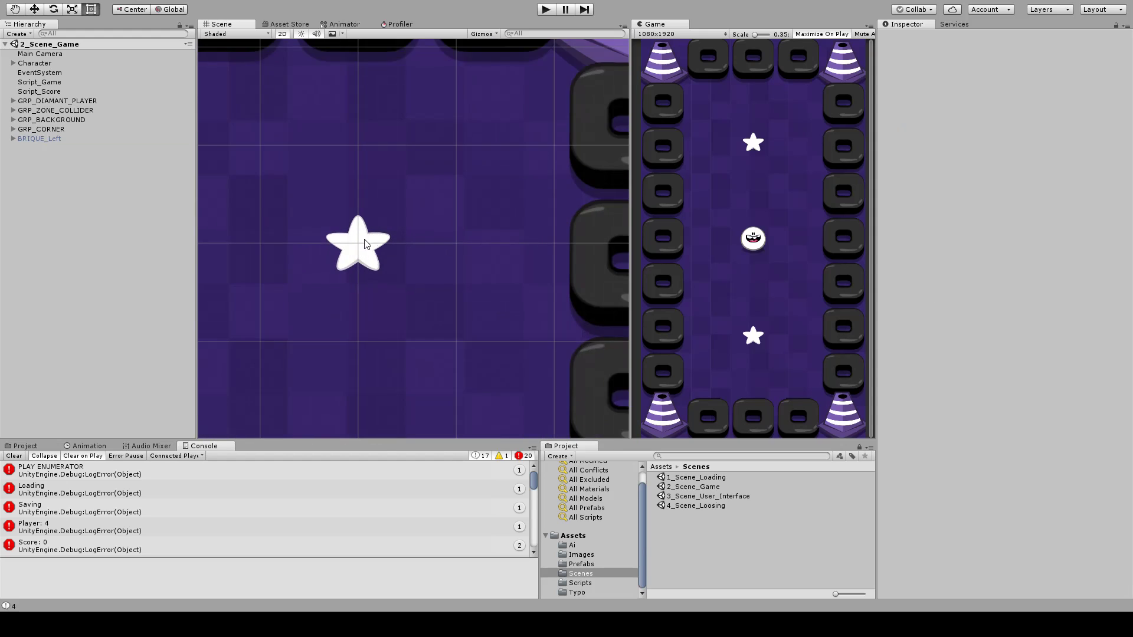
left_click(35, 101)
left_click(65, 104)
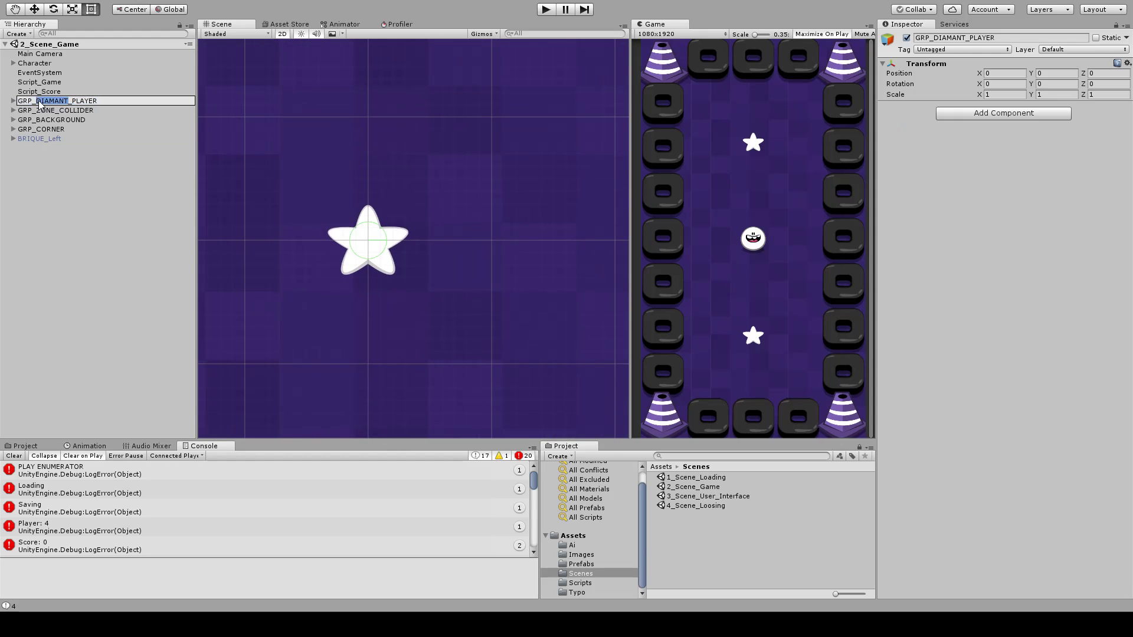
type("STARS")
key("Return")
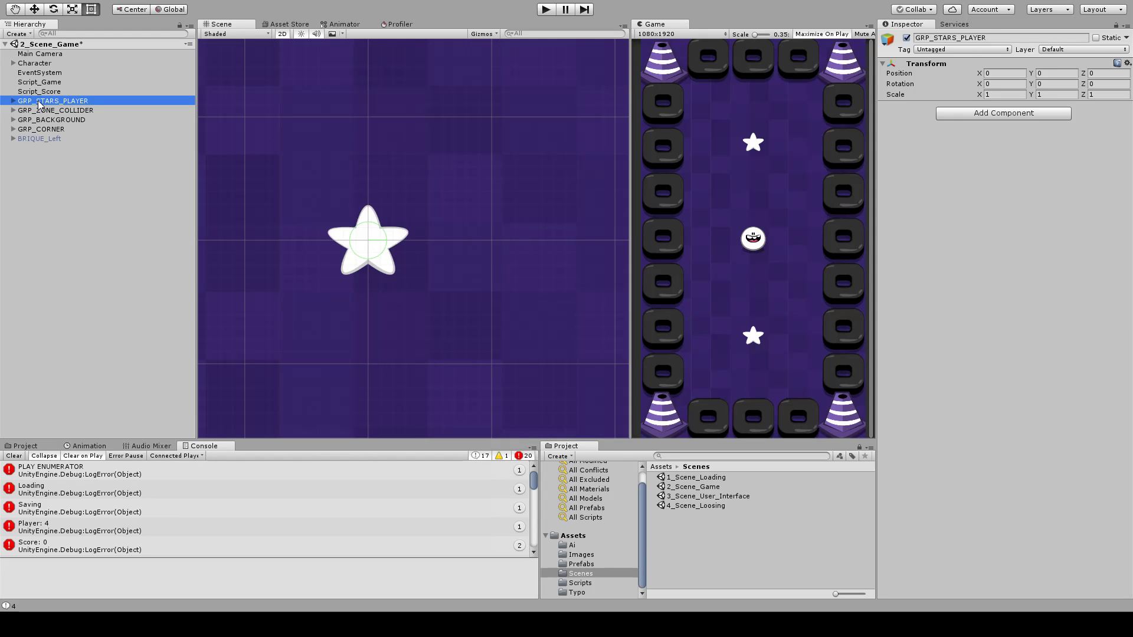
- Delete the second star, DIAMANT_UP (1), from GRP_STARS_PLAYER and save the scene
left_click(14, 102)
left_click(50, 111)
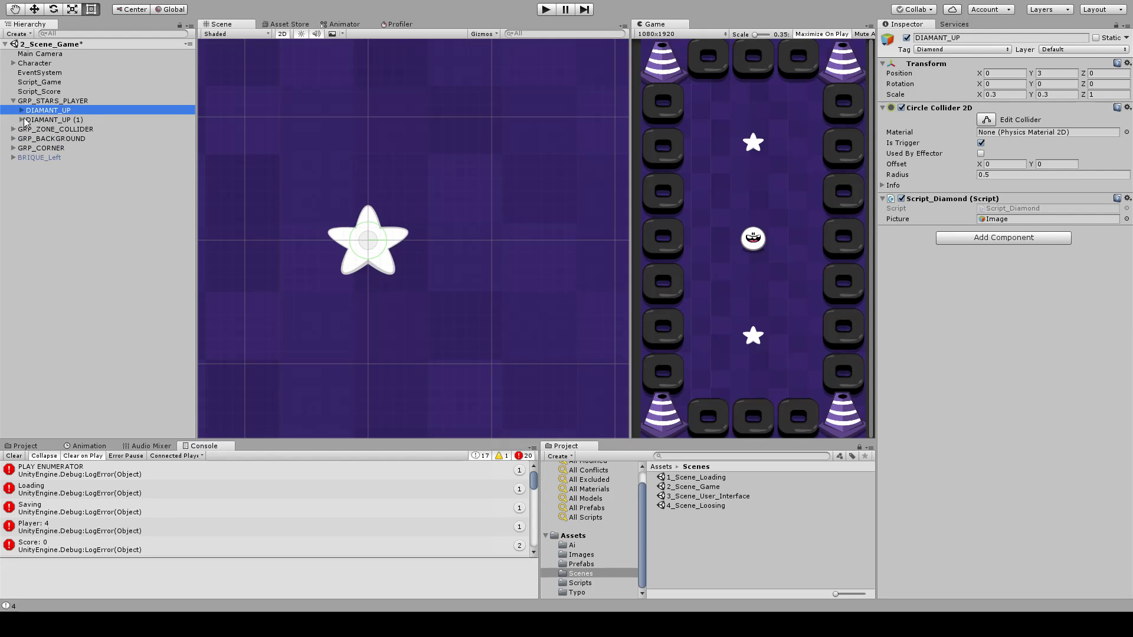
left_click(44, 121)
key("Delete")
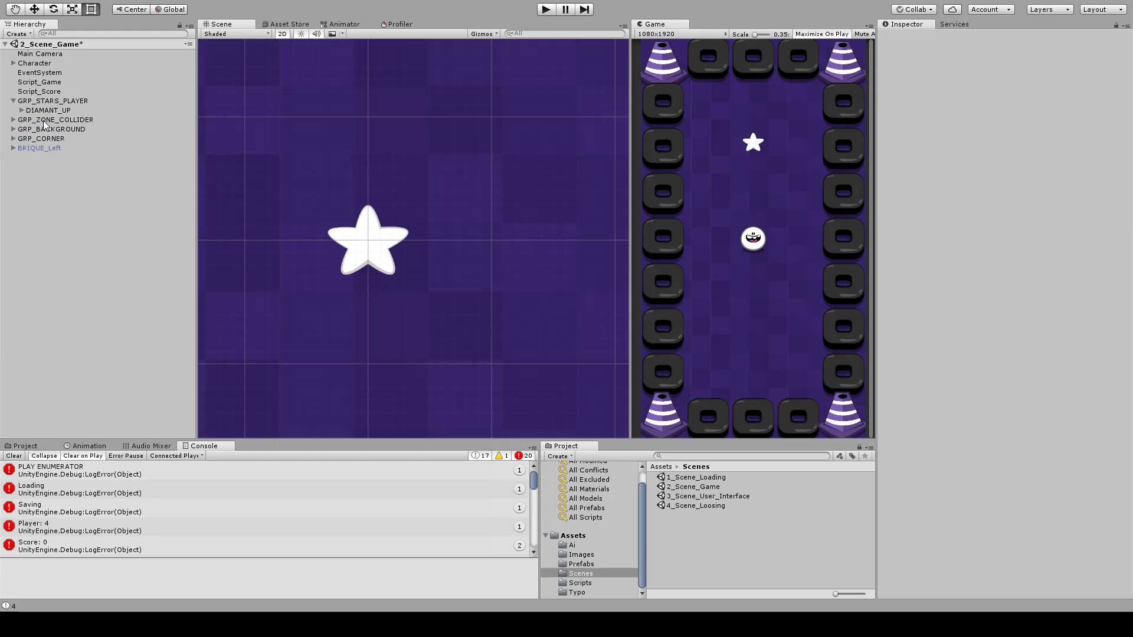
left_click(21, 111)
left_click(48, 111)
middle_click_drag(350, 142, 410, 112)
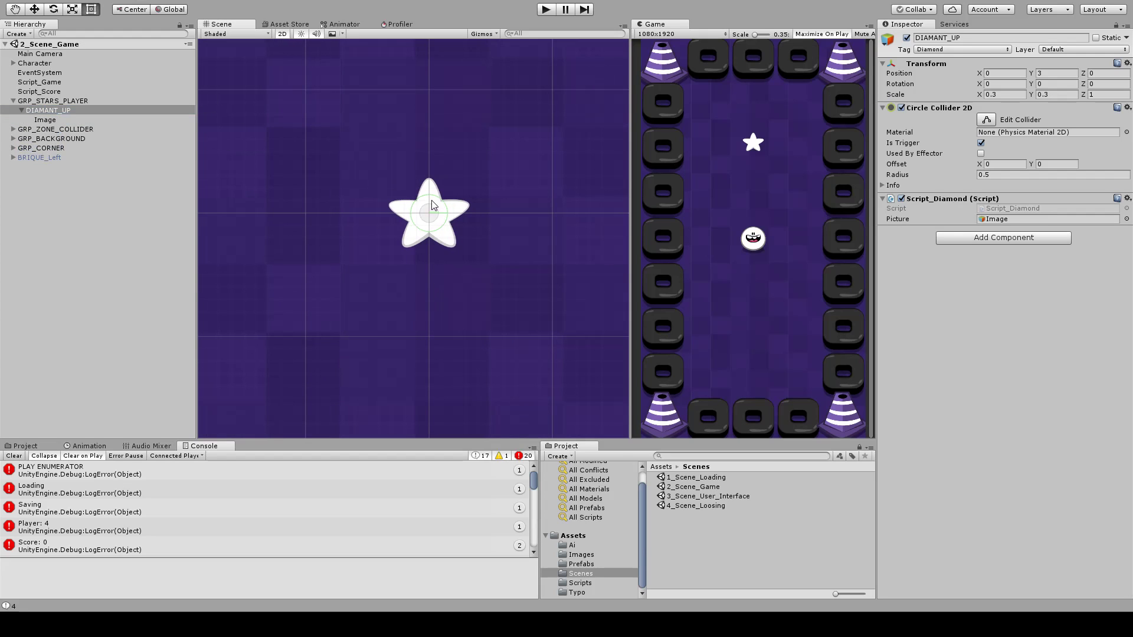
key("ctrl+s")
- Try moving the remaining DIAMANT_UP star to other spots on the field, undoing each move
scroll(434, 197, "down", 5)
scroll(452, 204, "down", 3)
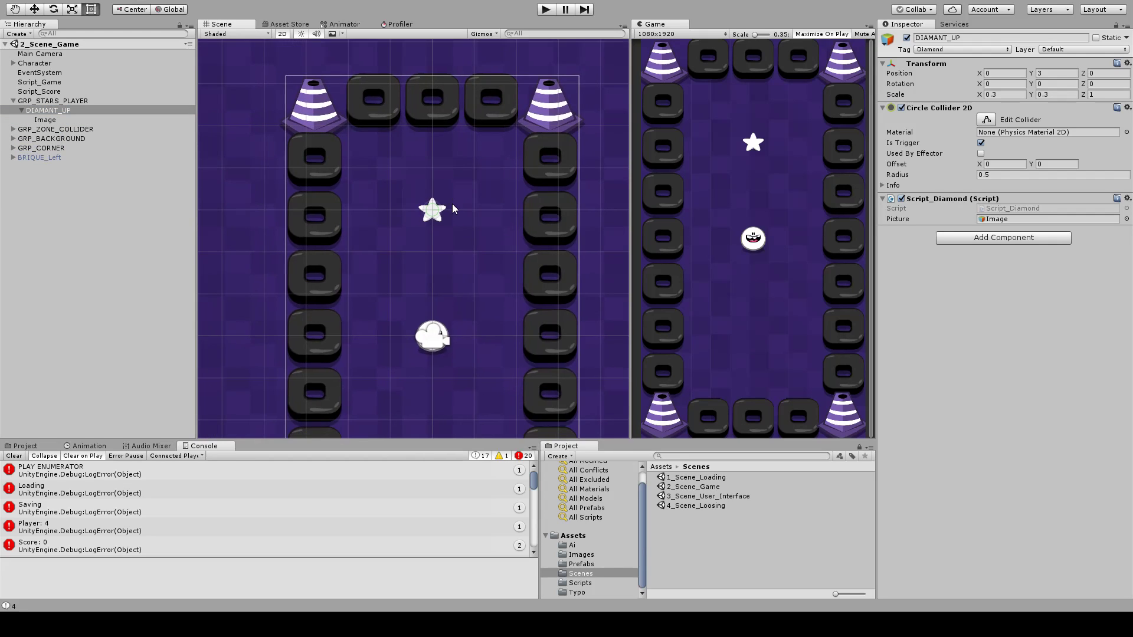
key("w")
scroll(452, 203, "up", 8)
scroll(454, 204, "up", 2)
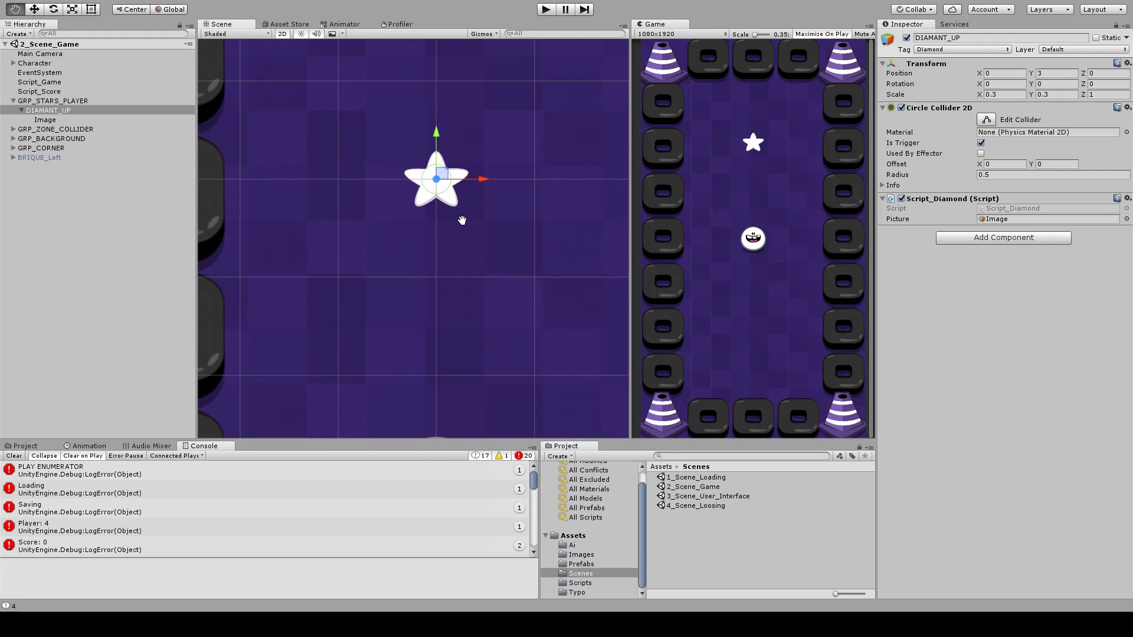
middle_click_drag(465, 215, 461, 231)
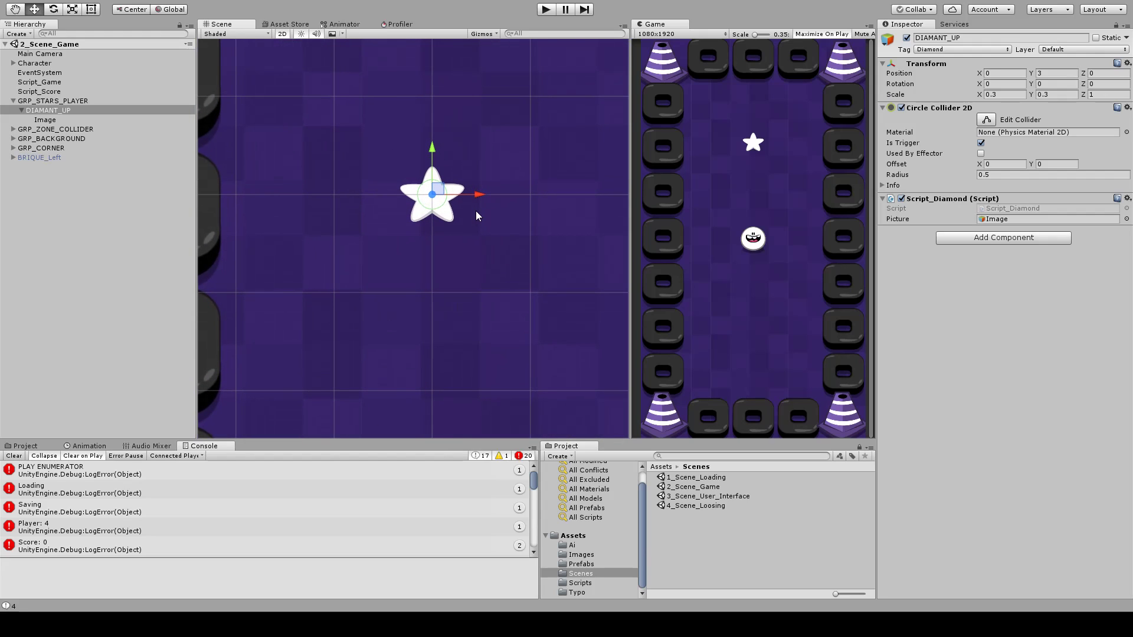
left_click_drag(426, 193, 283, 79)
key("ctrl+z")
left_click_drag(433, 217, 431, 370)
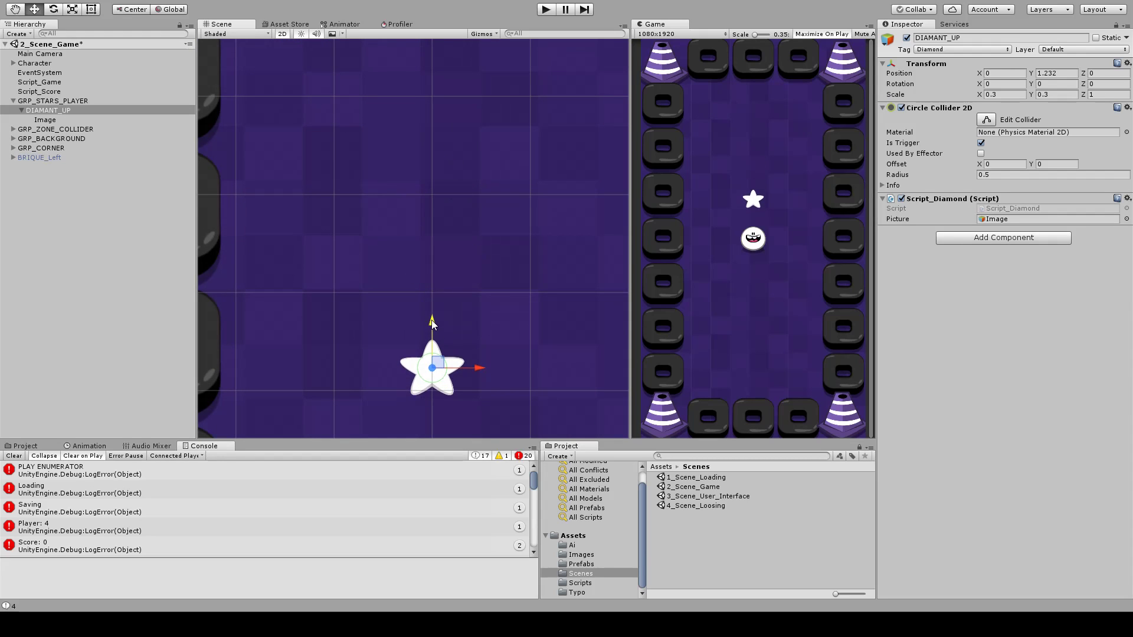
key("ctrl+z")
- Duplicate the star's Image, give the copy the circle sprite UiBuilder-01_67 and colour it translucent black
scroll(421, 283, "down", 3)
mouse_move(422, 281)
middle_mouse_down()
mouse_move(446, 298)
mouse_move(434, 253)
mouse_move(435, 291)
middle_mouse_up()
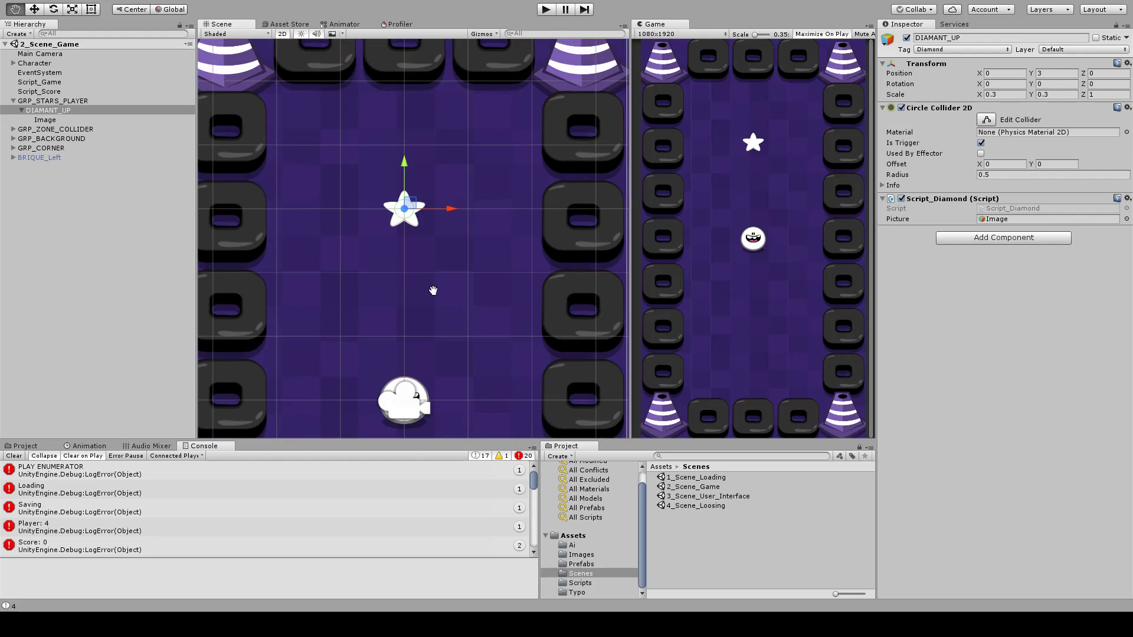
scroll(419, 211, "up", 6)
scroll(384, 170, "up", 2)
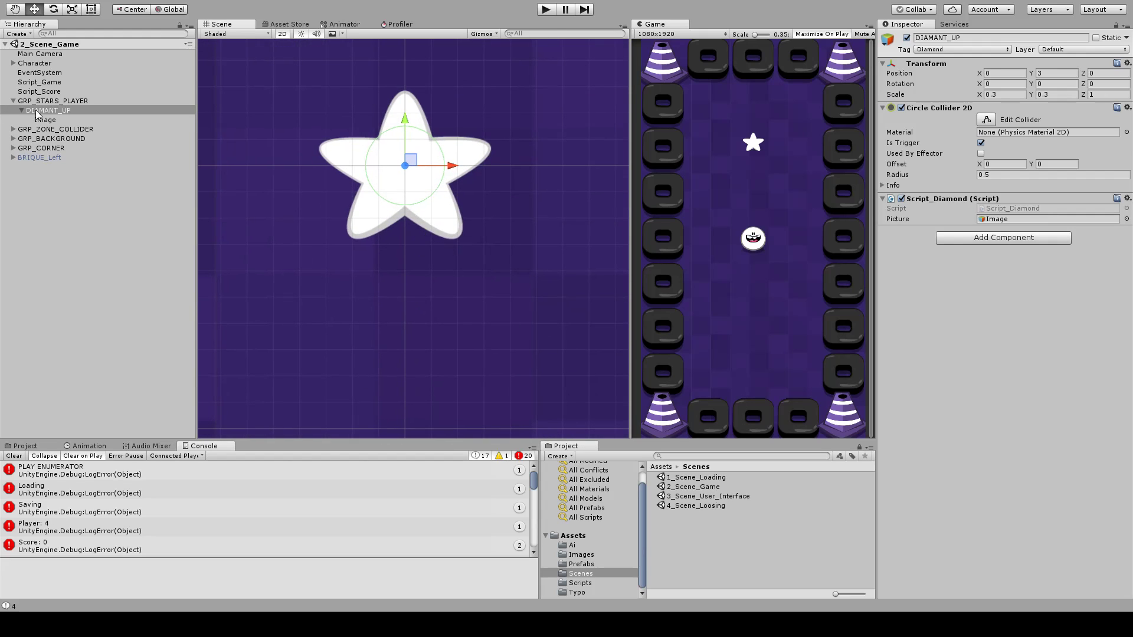
left_click(42, 120)
middle_click_drag(383, 182, 373, 198)
key("ctrl+d")
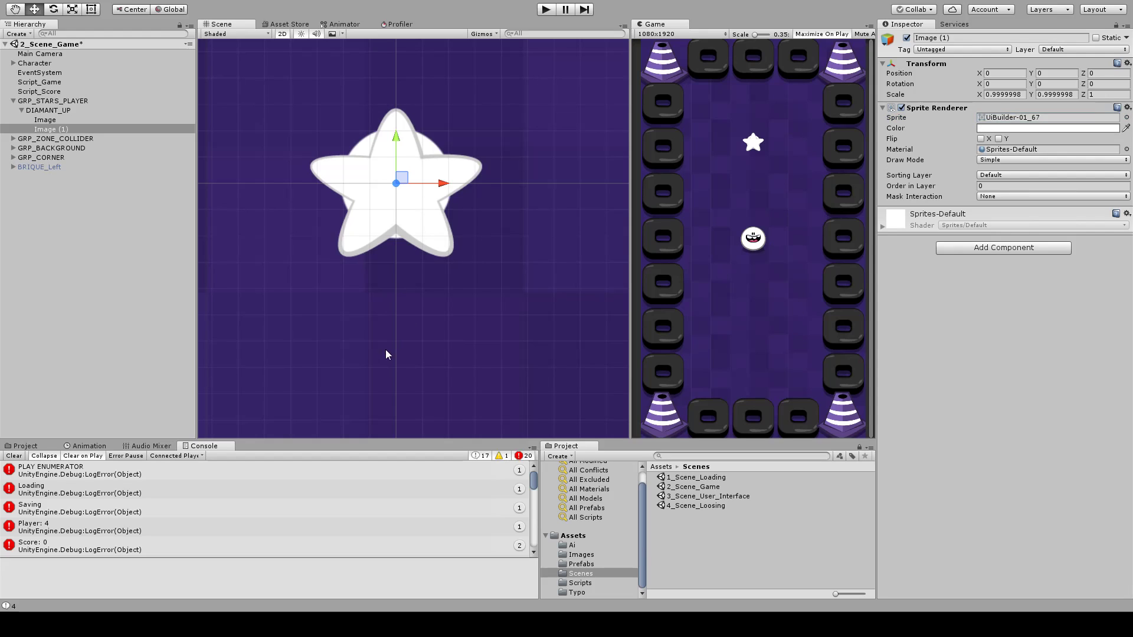
left_click(476, 114)
left_click(529, 148)
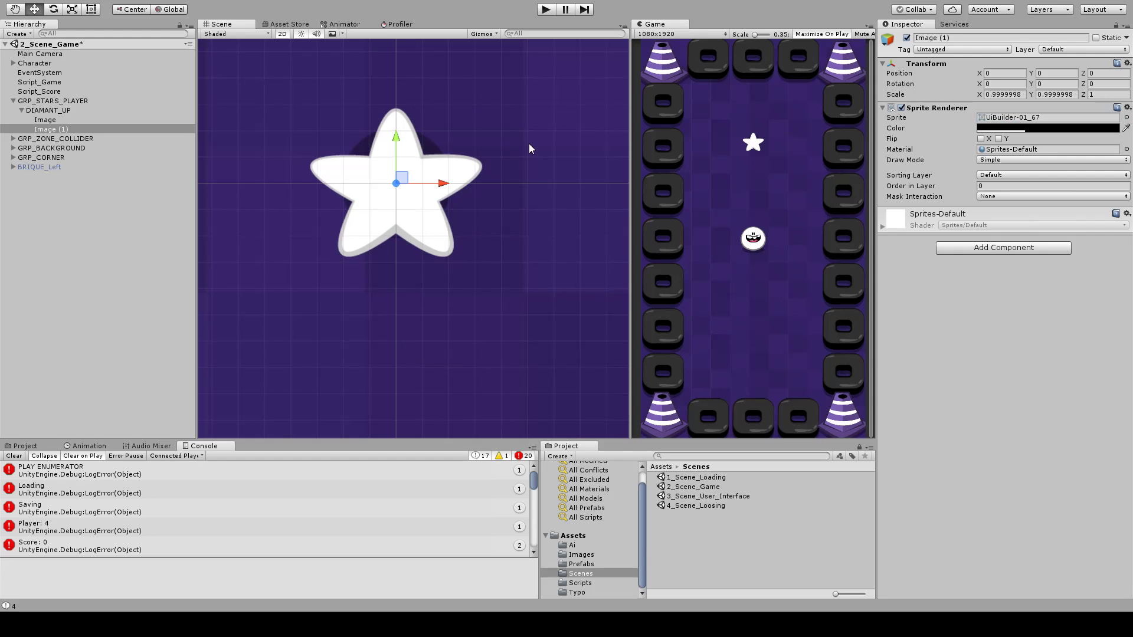
- Flatten the dark circle to a Y scale of about 0.27 and lower it beneath the star to Y -1.005
left_click(91, 9)
left_click_drag(396, 128, 397, 221)
key("w")
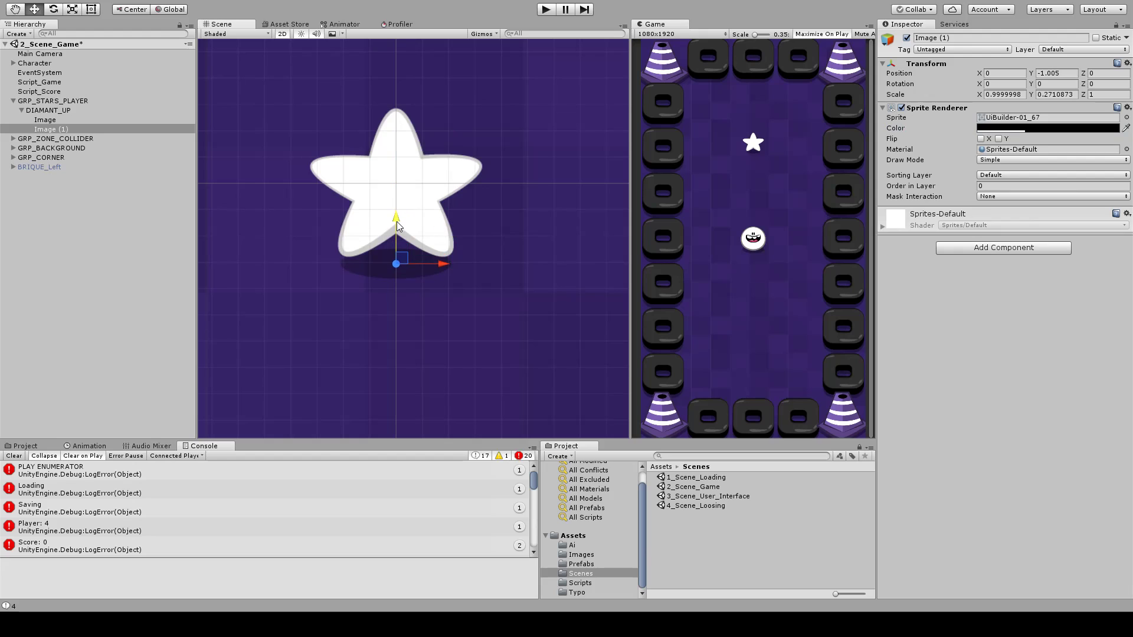
- Widen the shadow ellipse on both sides to about 1.56 by 0.28 scale, roughly centred under the star, and check it in the game view
key("t")
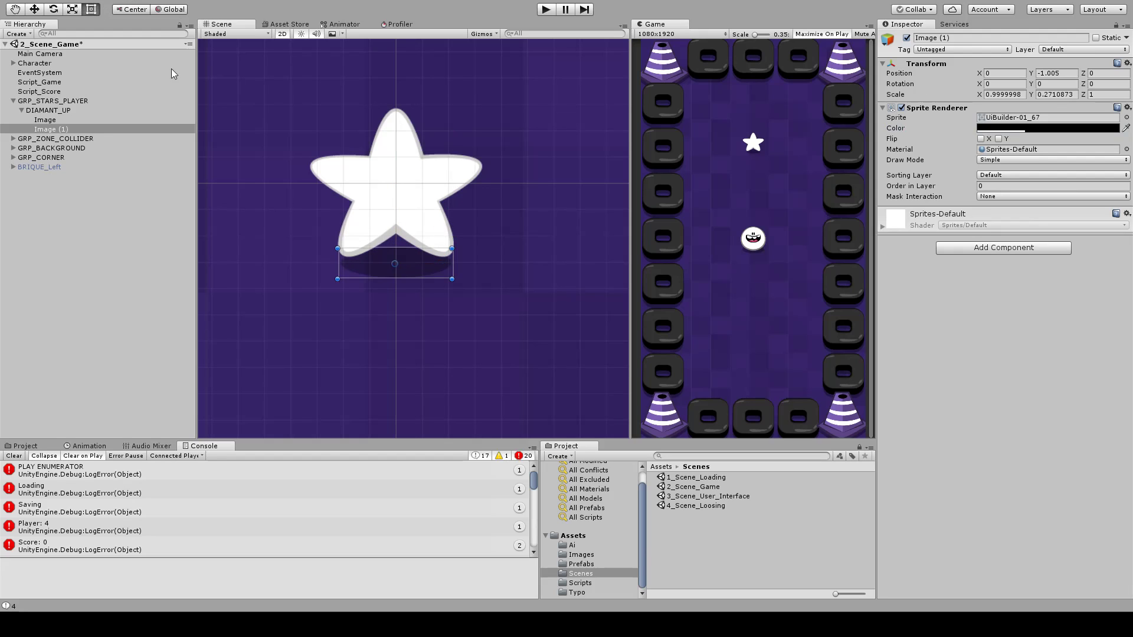
left_click(336, 261)
left_click(338, 260)
left_click_drag(337, 263, 332, 264)
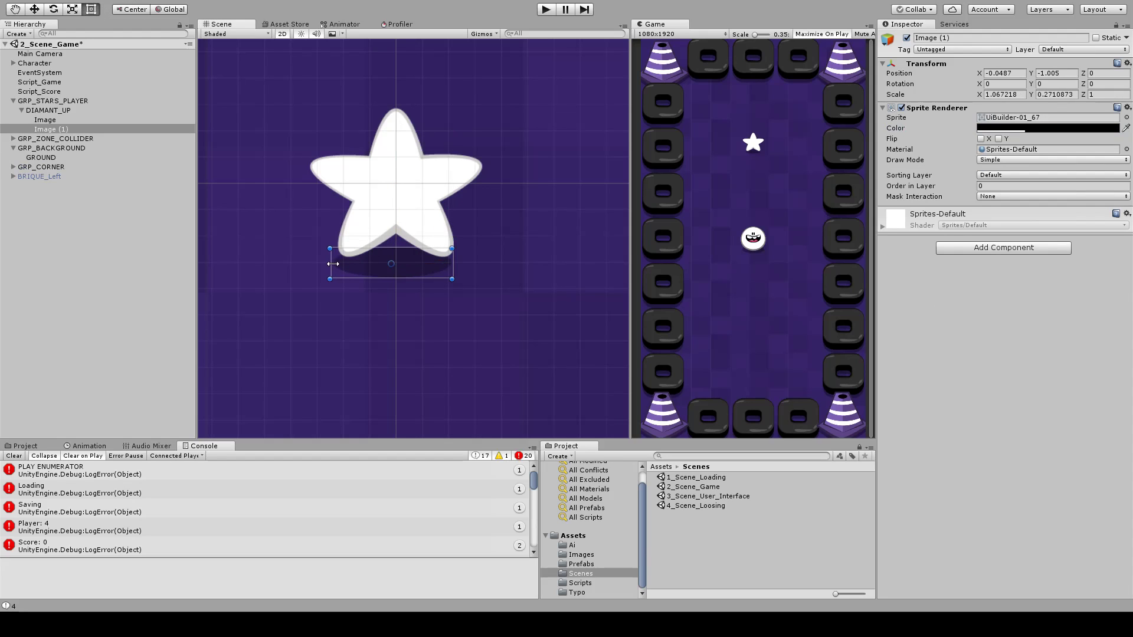
left_click_drag(451, 263, 487, 263)
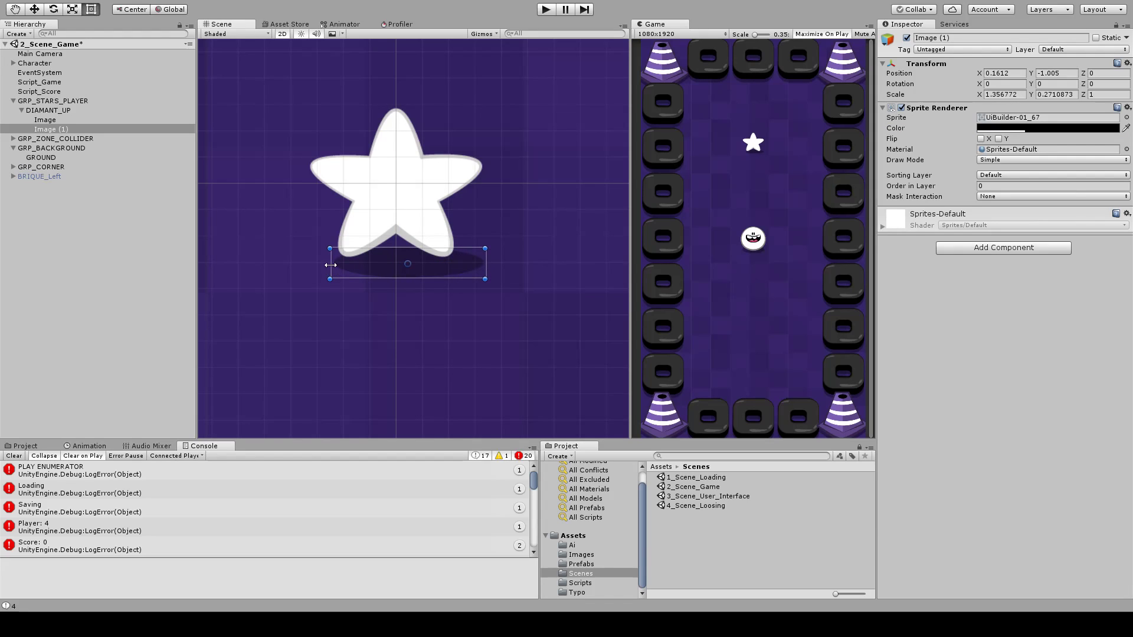
left_click_drag(330, 265, 309, 265)
left_click_drag(392, 251, 392, 250)
scroll(752, 170, "up", 3)
scroll(751, 177, "up", 3)
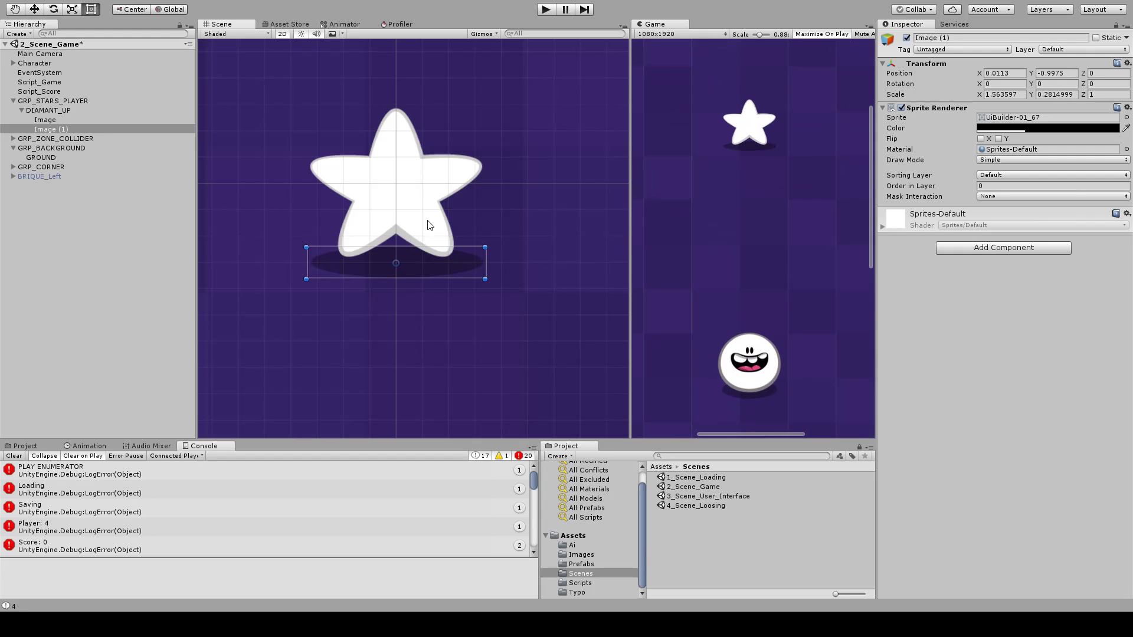
- Raise the star's shadow to Y -0.9075, heighten it to a Y scale of about 0.41, and check it in the game view
left_click_drag(401, 243, 401, 231)
middle_click_drag(409, 229, 408, 236)
key("w")
scroll(761, 197, "down", 8)
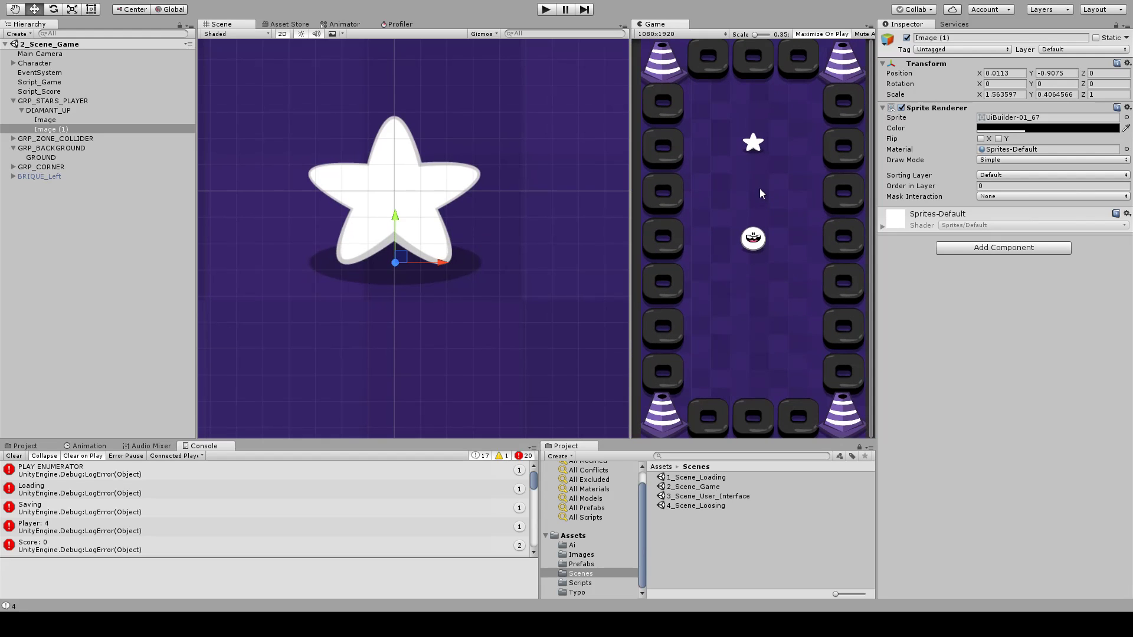
scroll(759, 189, "up", 2)
scroll(430, 247, "up", 2)
scroll(430, 247, "up", 2)
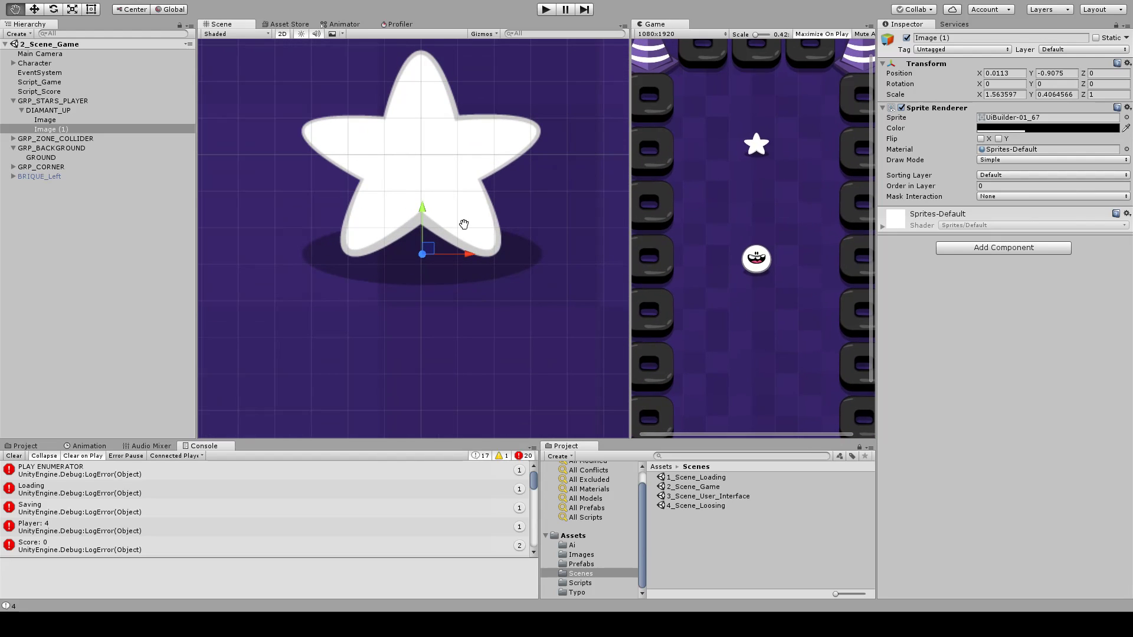
- Rename the dark ellipse under DIAMANT_UP as Shadow and the star image as Stars
left_click(64, 130)
type("Shadow")
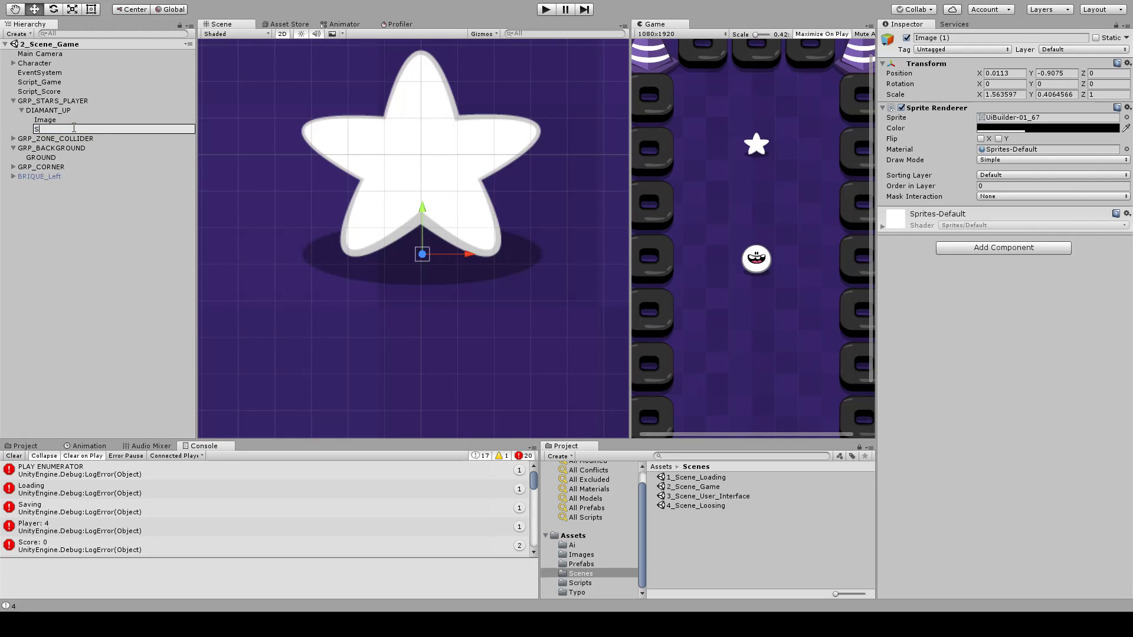
key("Return")
left_click(64, 121)
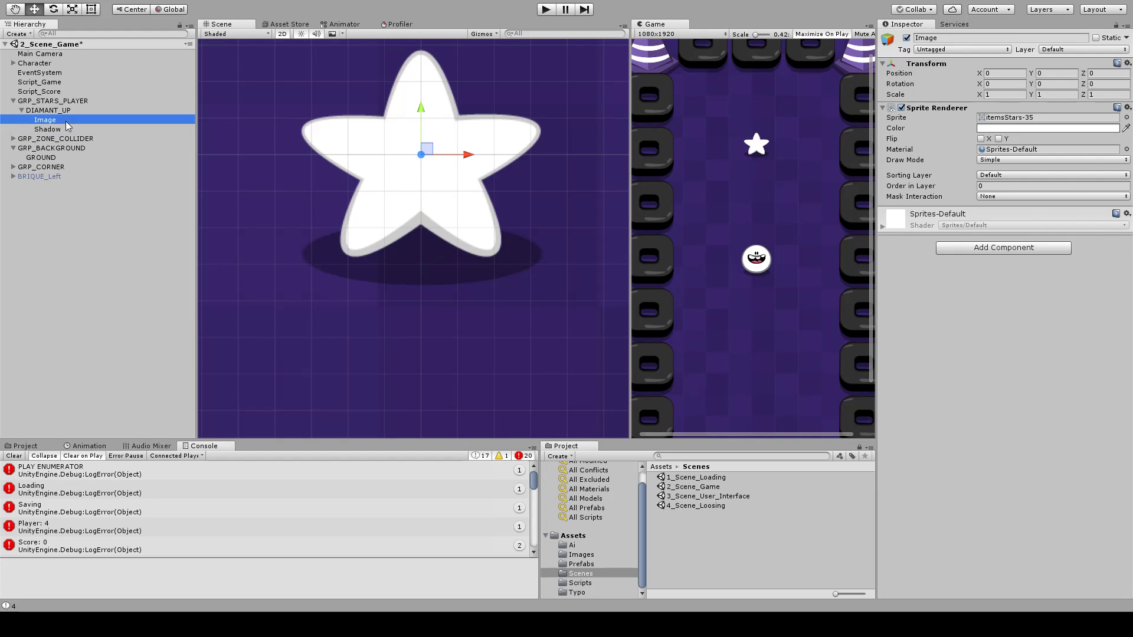
left_click(66, 120)
type("Starts")
key("Return")
left_click(61, 120)
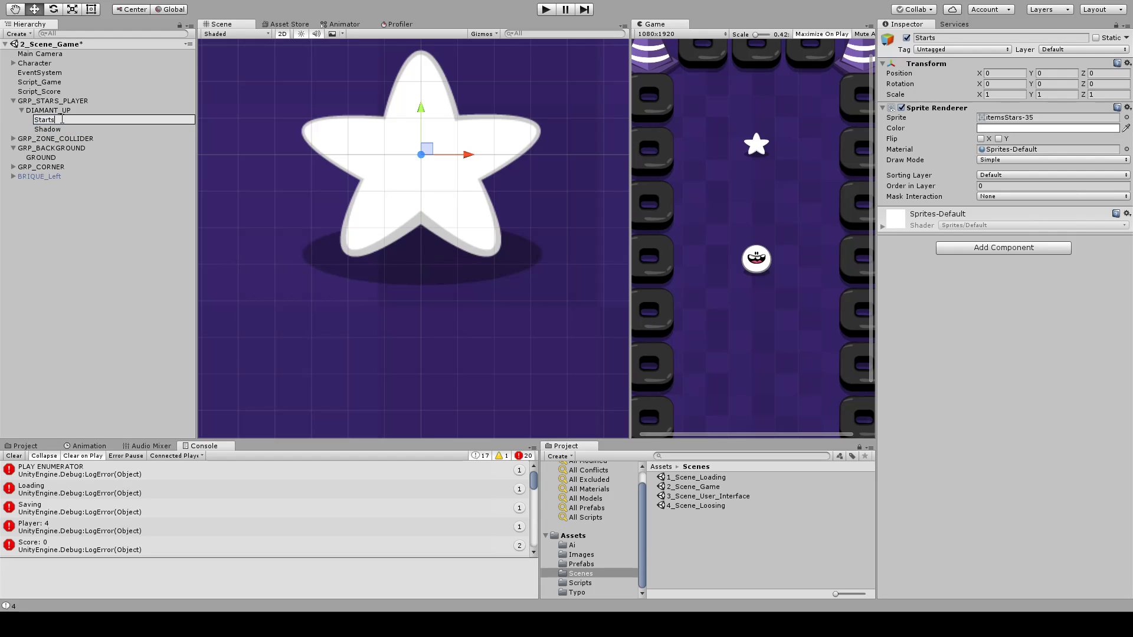
type("s")
key("Return")
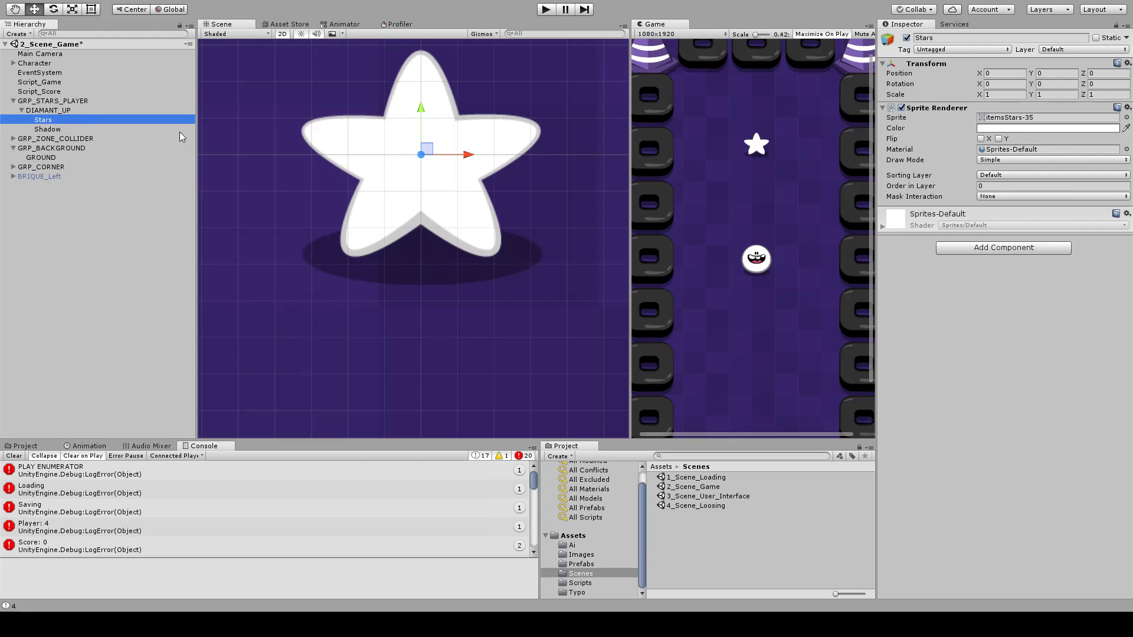
- Colour the Stars sprite pure red
left_click(996, 129)
left_click(515, 108)
middle_click_drag(515, 108, 521, 140)
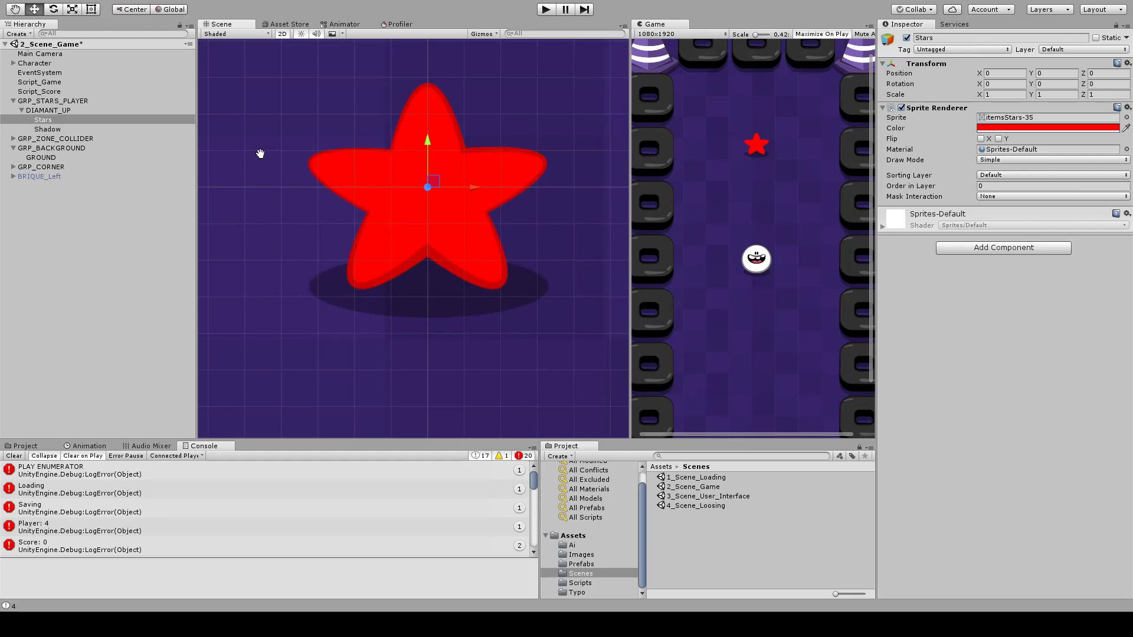
- Duplicate the Stars object, give the copy the sprite items-03 2_39 and colour it white
key("ctrl+d")
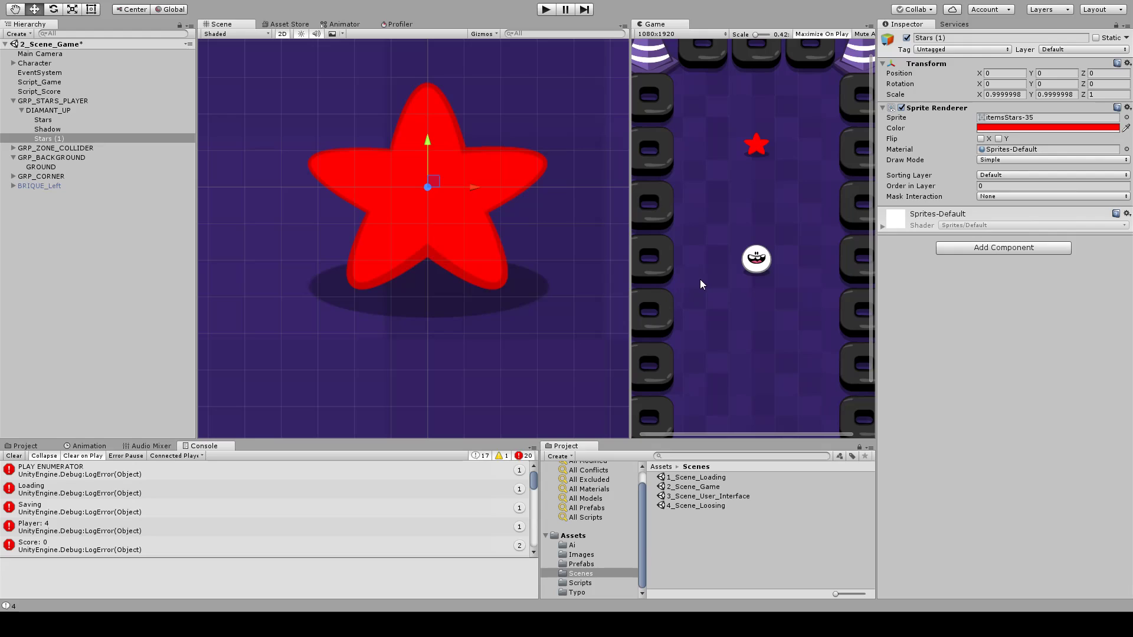
key("ctrl+z")
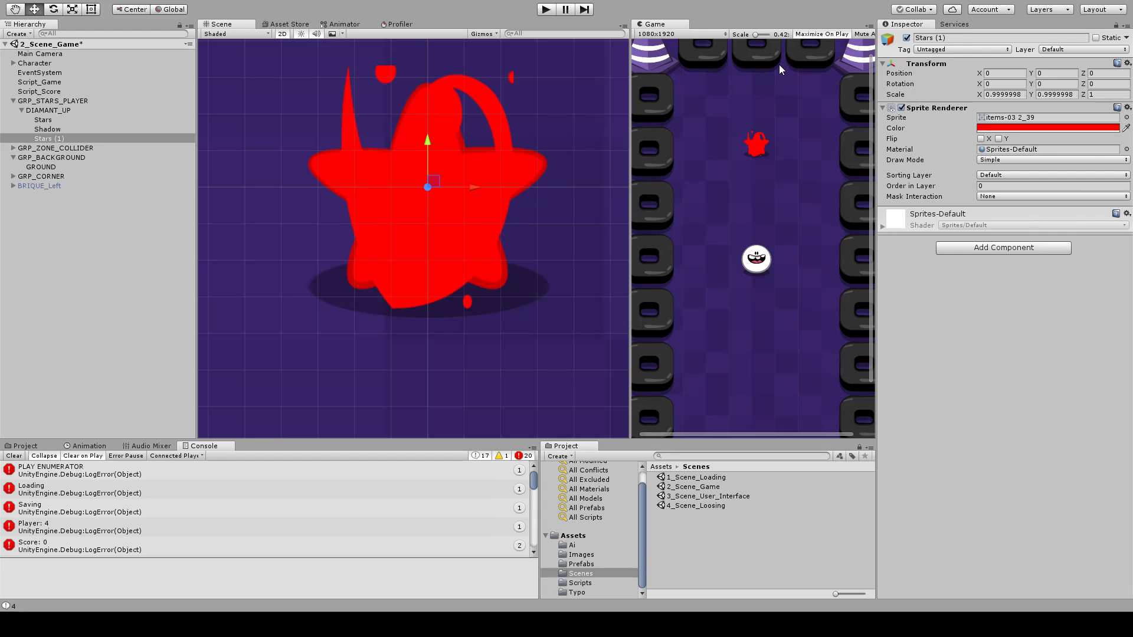
key("ctrl+z")
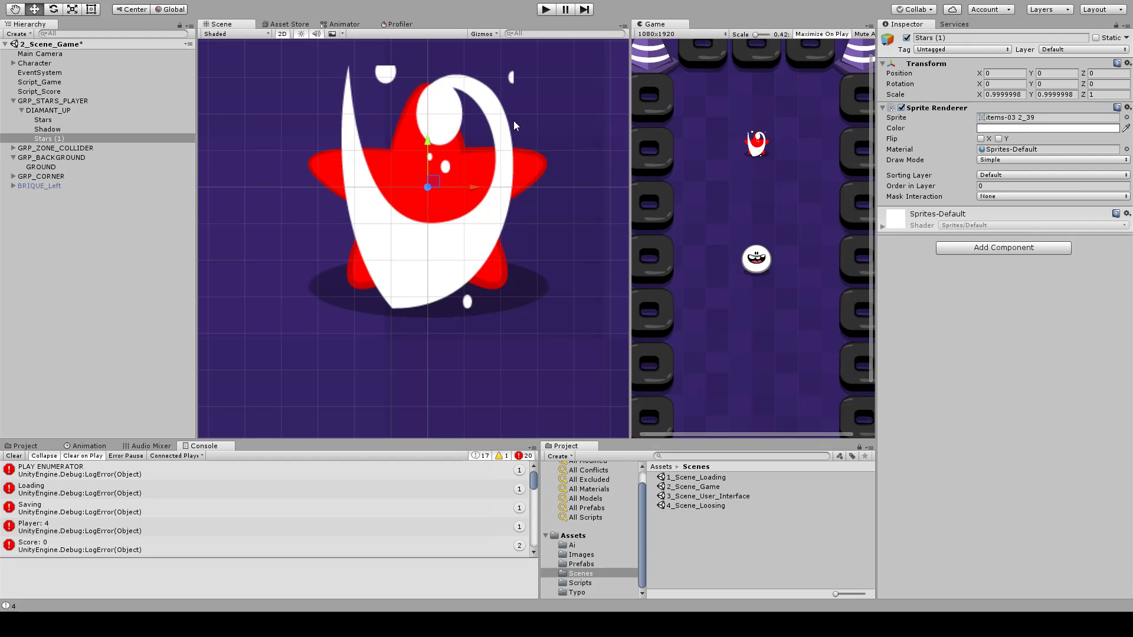
middle_click_drag(399, 202, 402, 222)
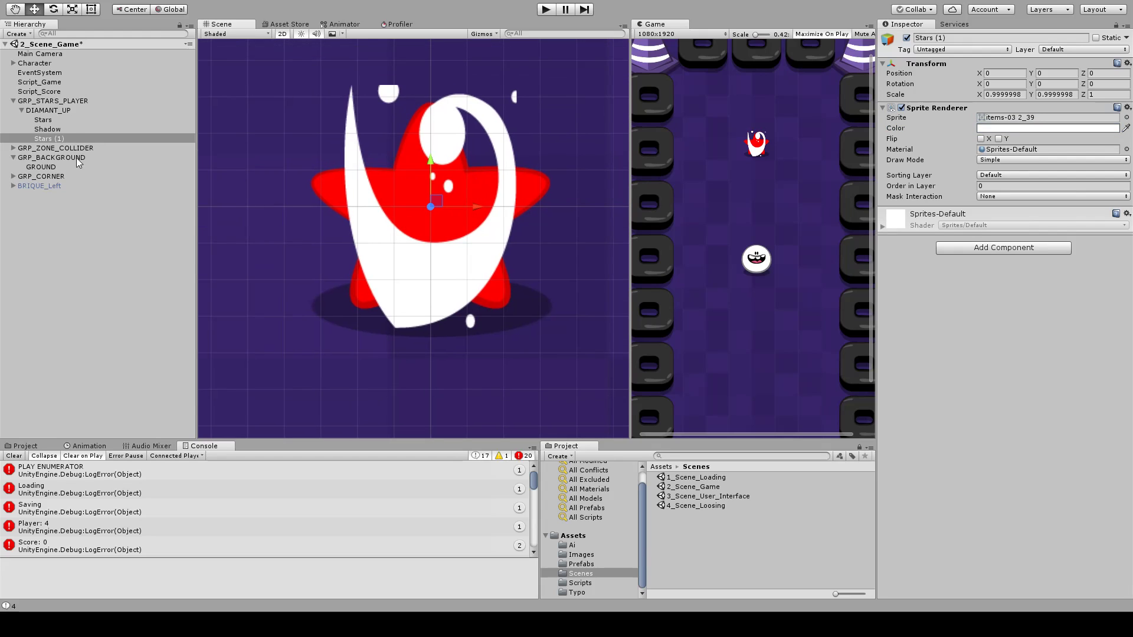
- Add a Sprite Mask component to Stars and nest the white Stars (1) copy under it
left_click(51, 120)
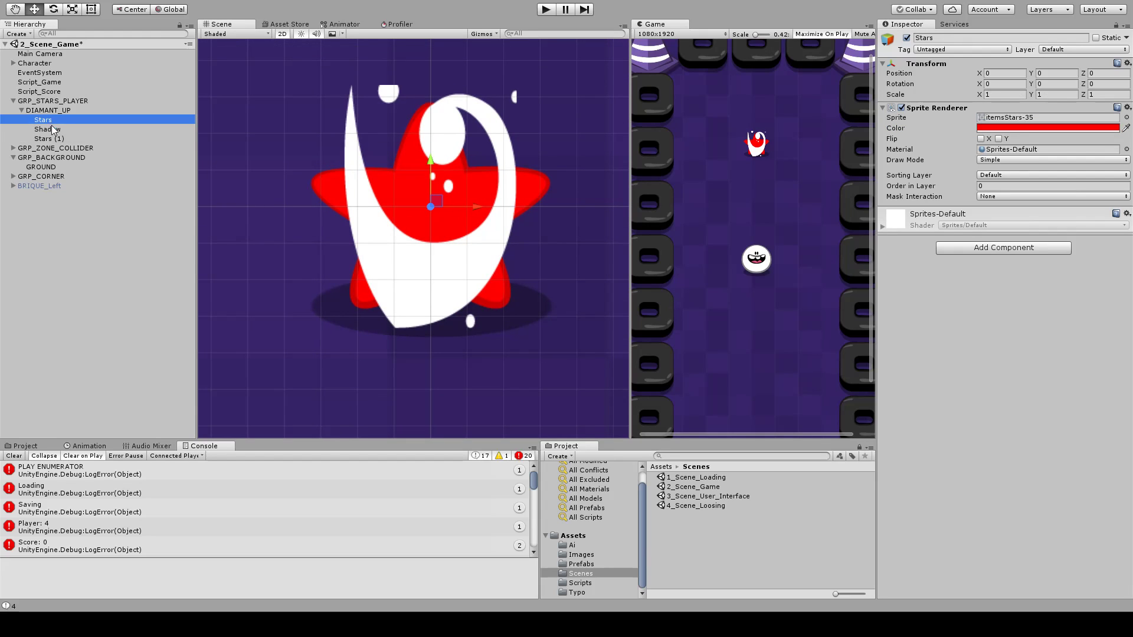
key("ctrl+z")
left_click(52, 120)
left_click(44, 120)
left_click(77, 236)
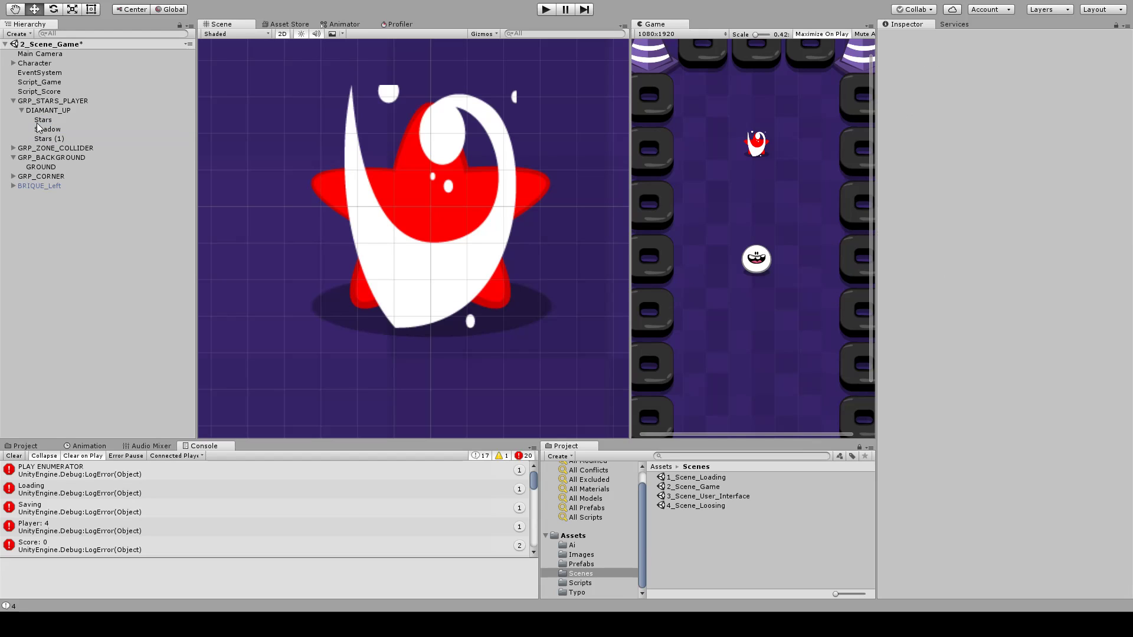
left_click(50, 111)
left_click(53, 121)
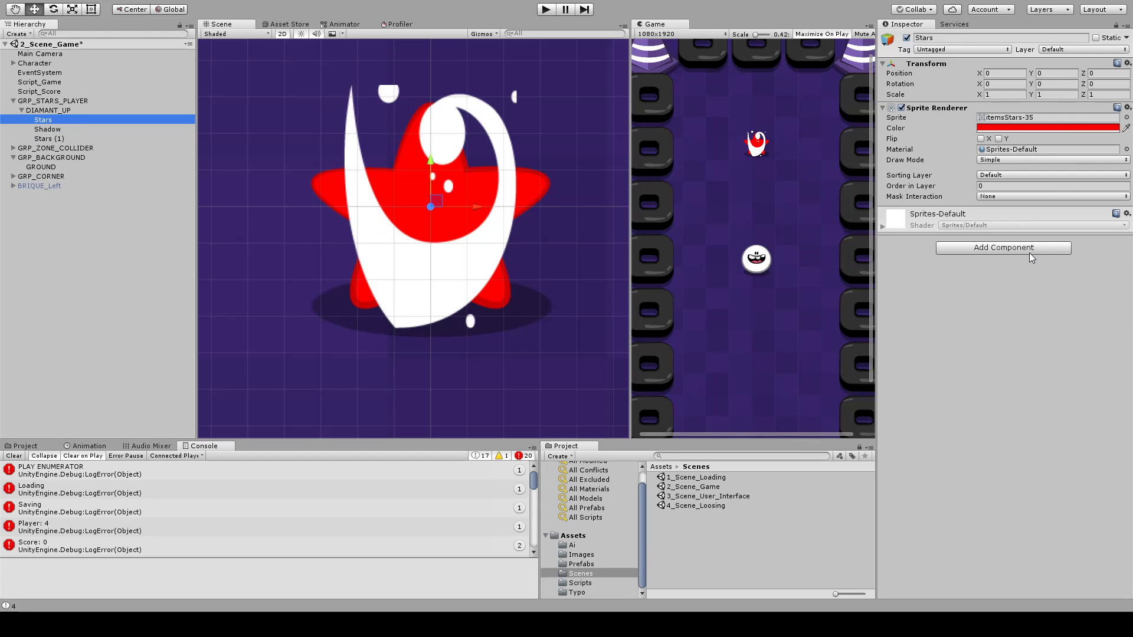
left_click(1029, 253)
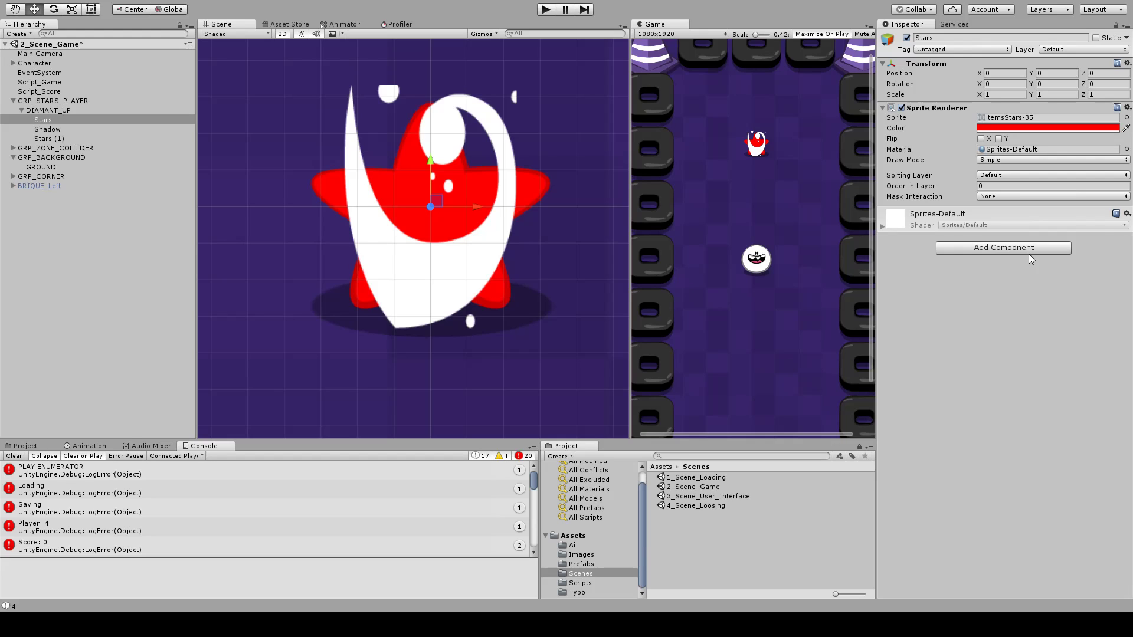
key("Return")
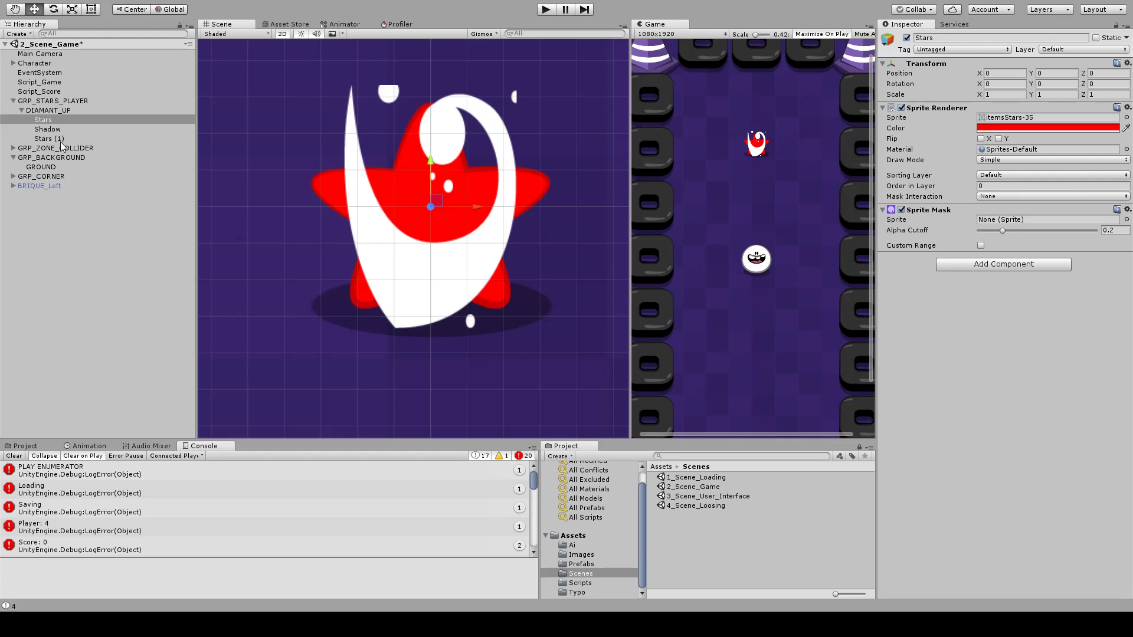
left_click_drag(60, 141, 42, 118)
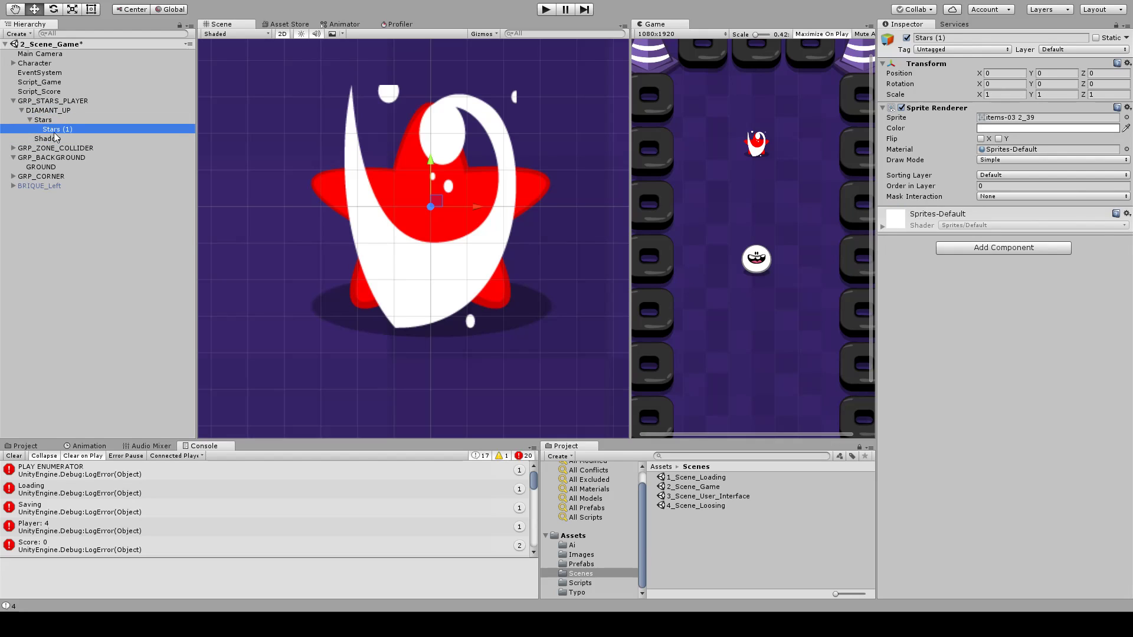
- Set the Stars mask's alpha cutoff to about 0.398 and try a custom range with a front order in layer of 47
key("Up")
left_click(980, 245)
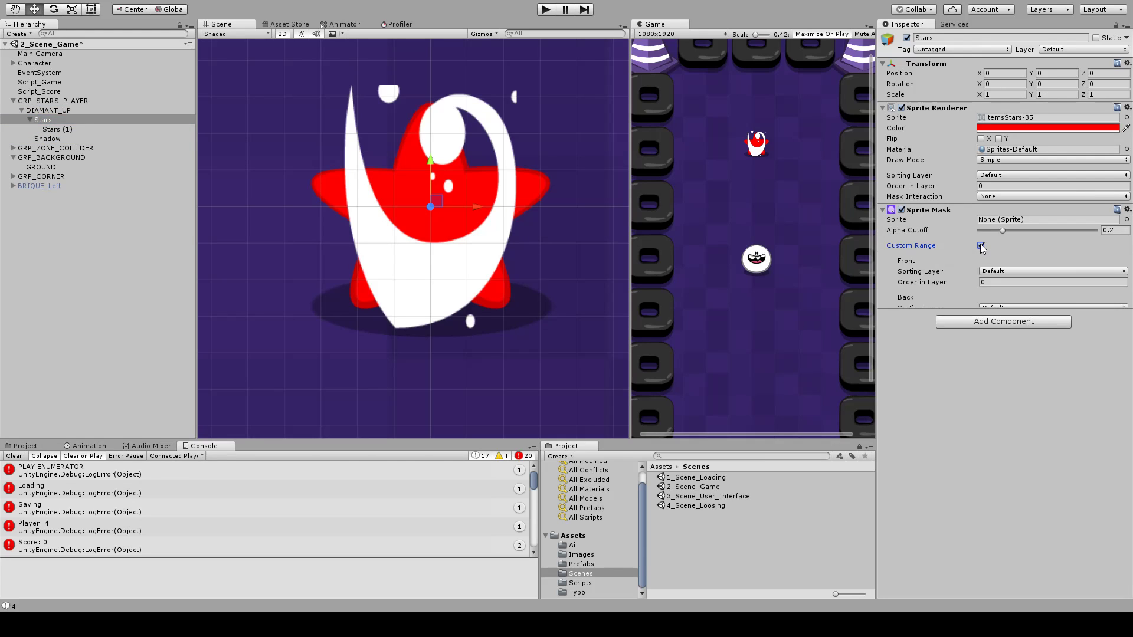
left_click(980, 245)
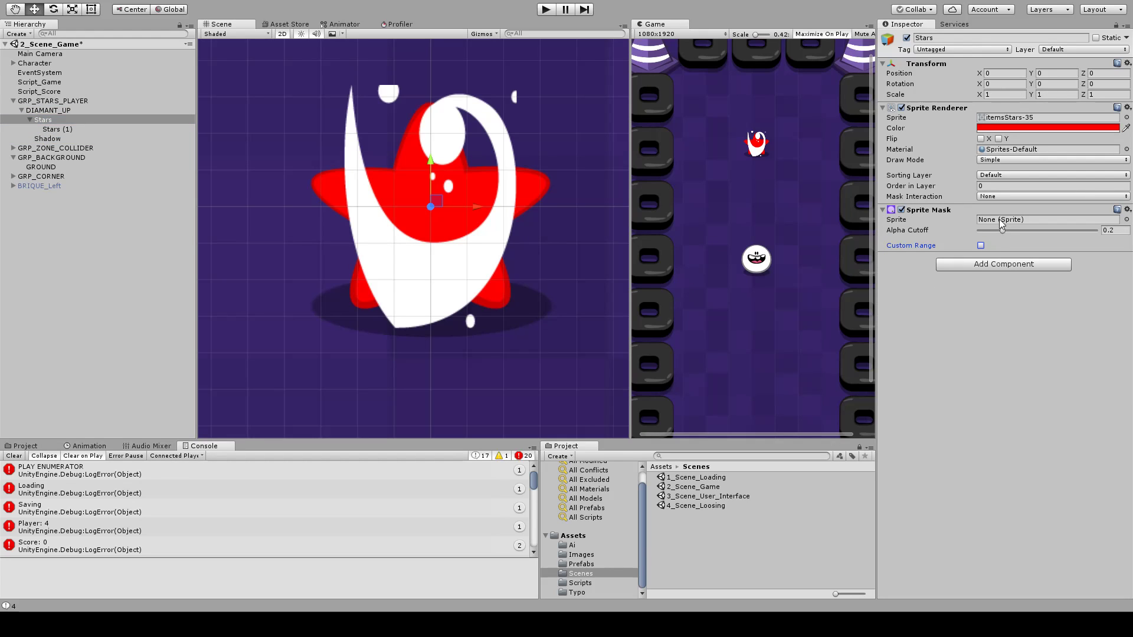
left_click(997, 221)
left_click_drag(1056, 231, 1049, 229)
left_click(980, 245)
left_click_drag(929, 283, 951, 284)
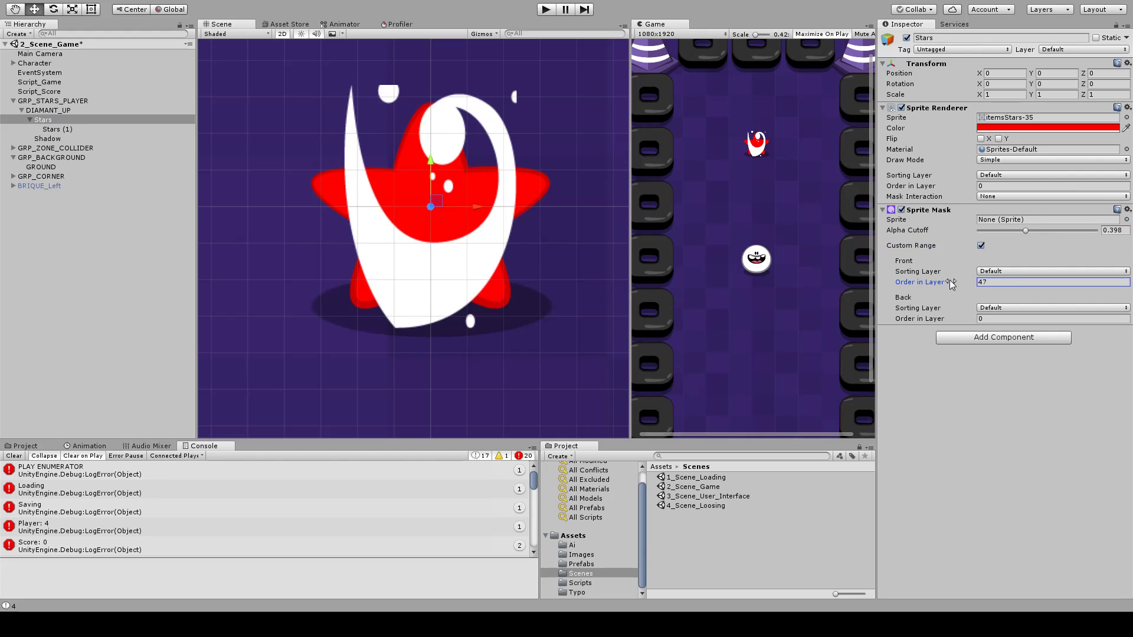
left_click(980, 245)
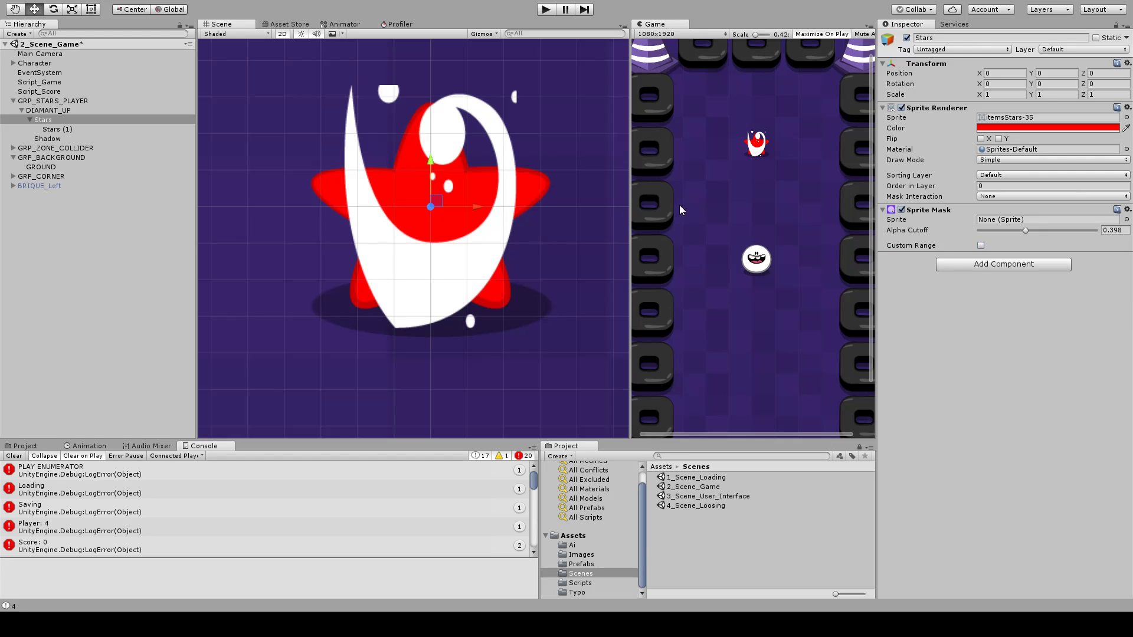
- Assign items-03 2_39 as the Stars mask's sprite and lower its alpha cutoff to about 0.297
left_click(692, 215)
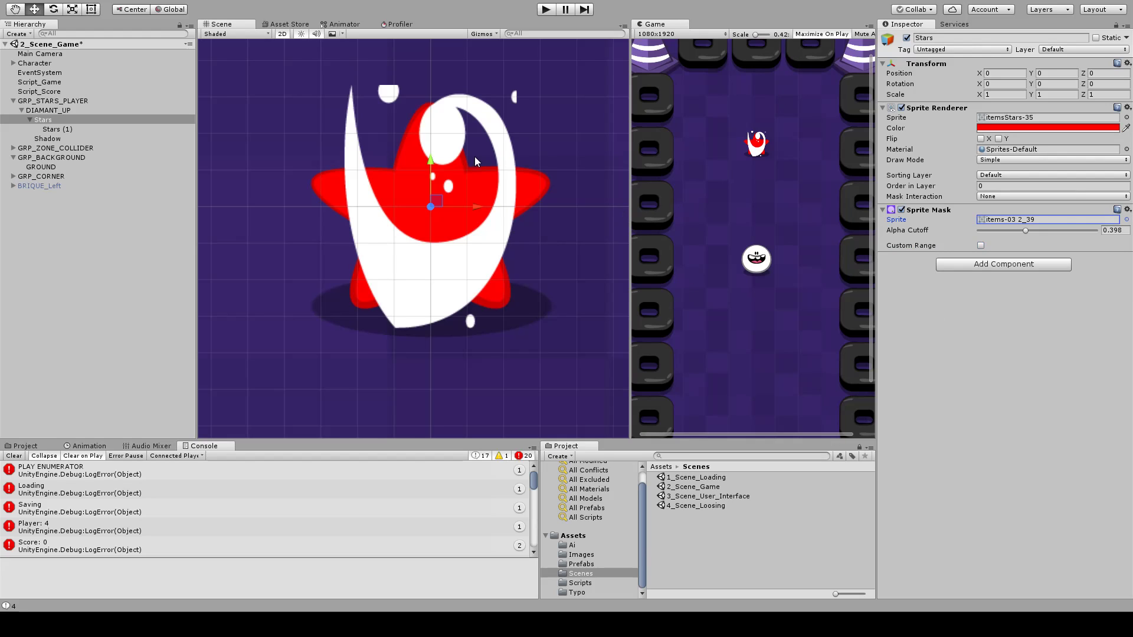
middle_click_drag(474, 156, 479, 134)
mouse_move(1026, 230)
left_mouse_down()
mouse_move(1064, 233)
mouse_move(1024, 233)
left_mouse_up()
- Deactivate the white Stars (1) object nested under Stars
left_click(58, 130)
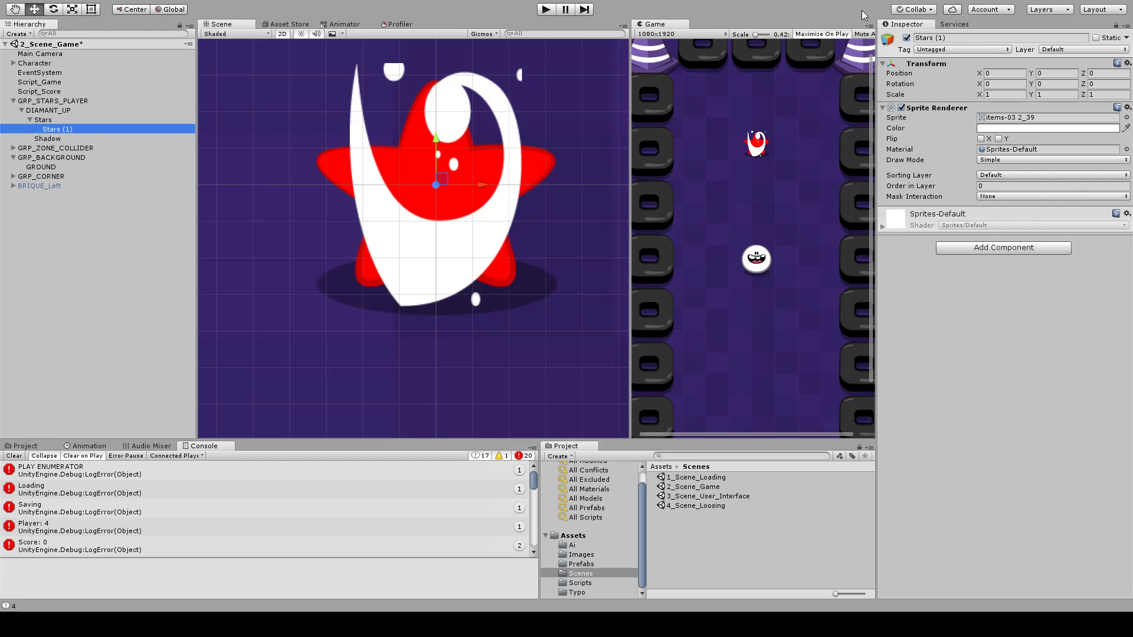
left_click(906, 38)
- Try a custom range on the Stars mask with different sorting orders, and raise its alpha cutoff to about 0.469
left_click(42, 120)
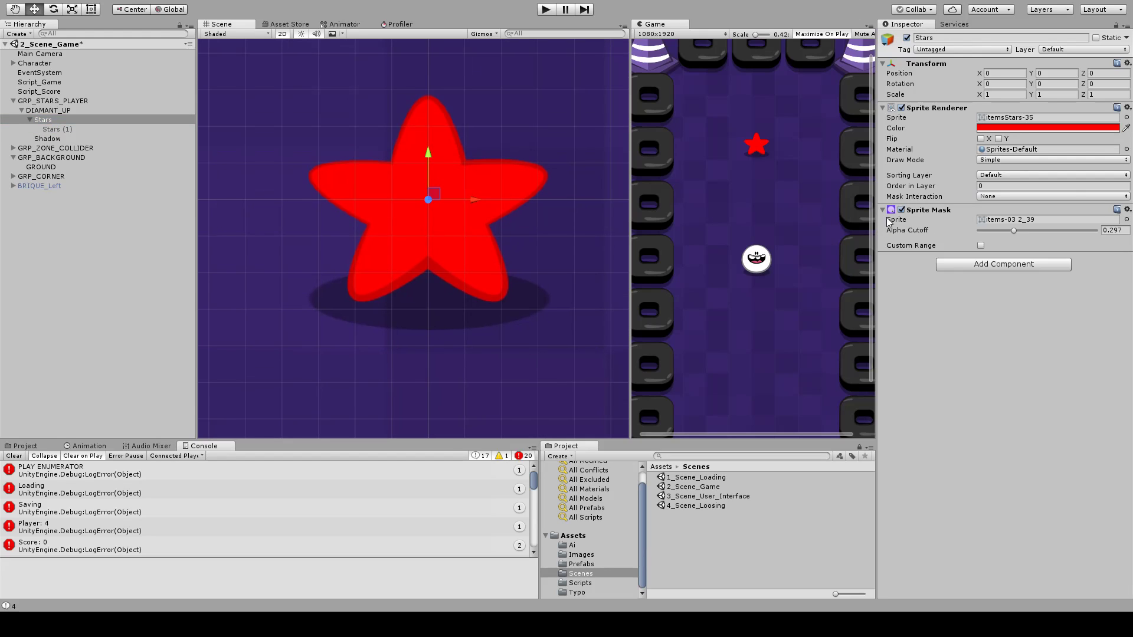
left_click(981, 245)
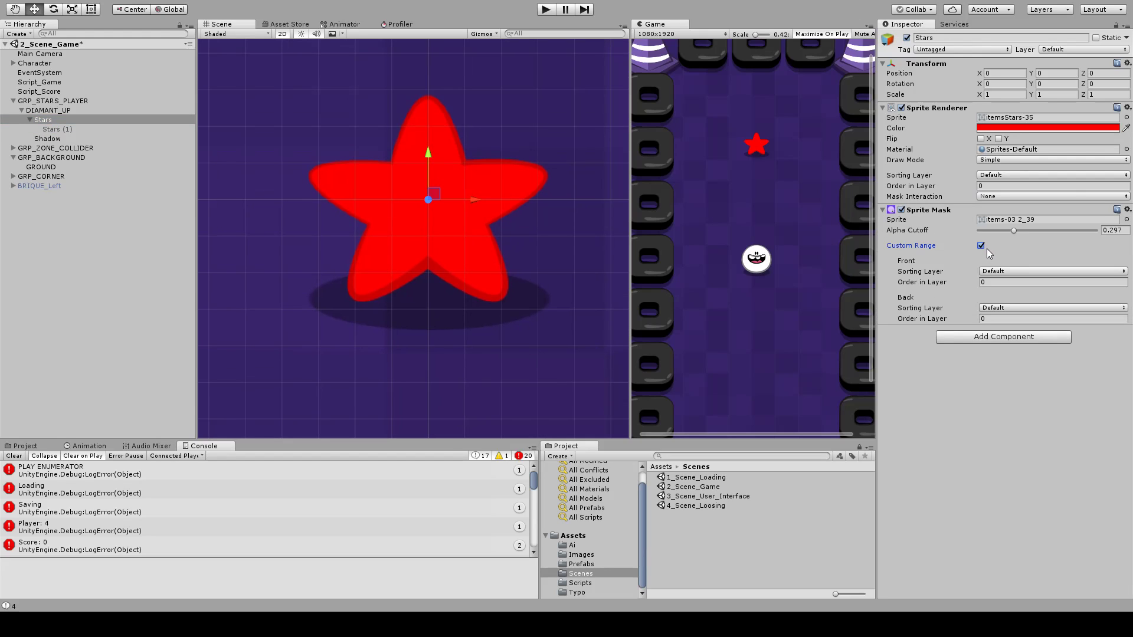
left_click(911, 318)
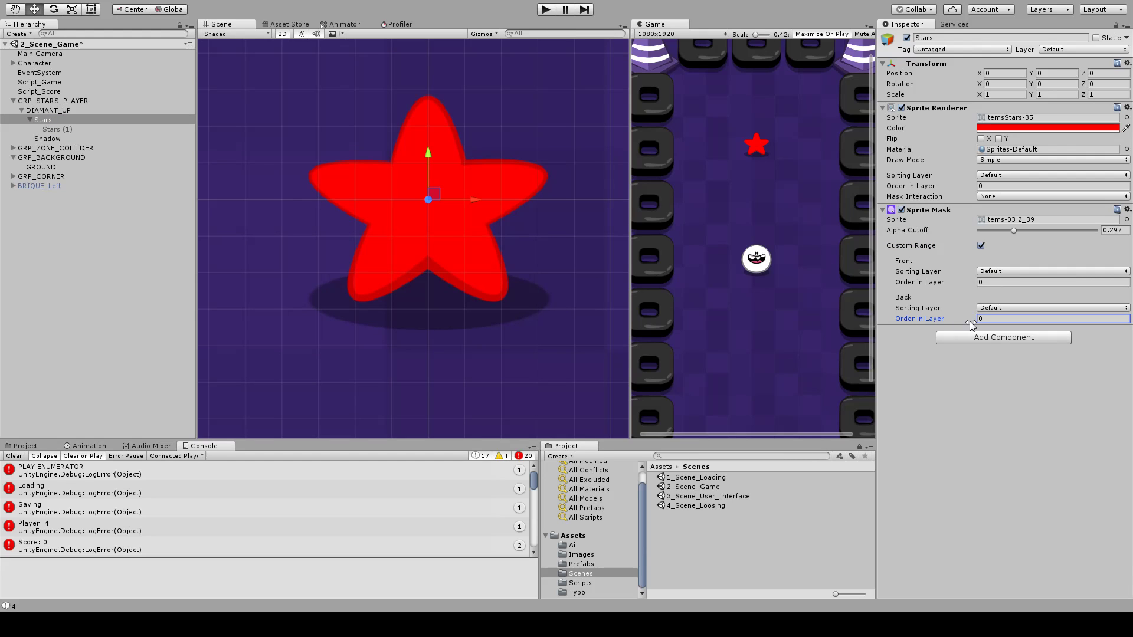
left_click(921, 282)
left_click_drag(953, 287, 1006, 282)
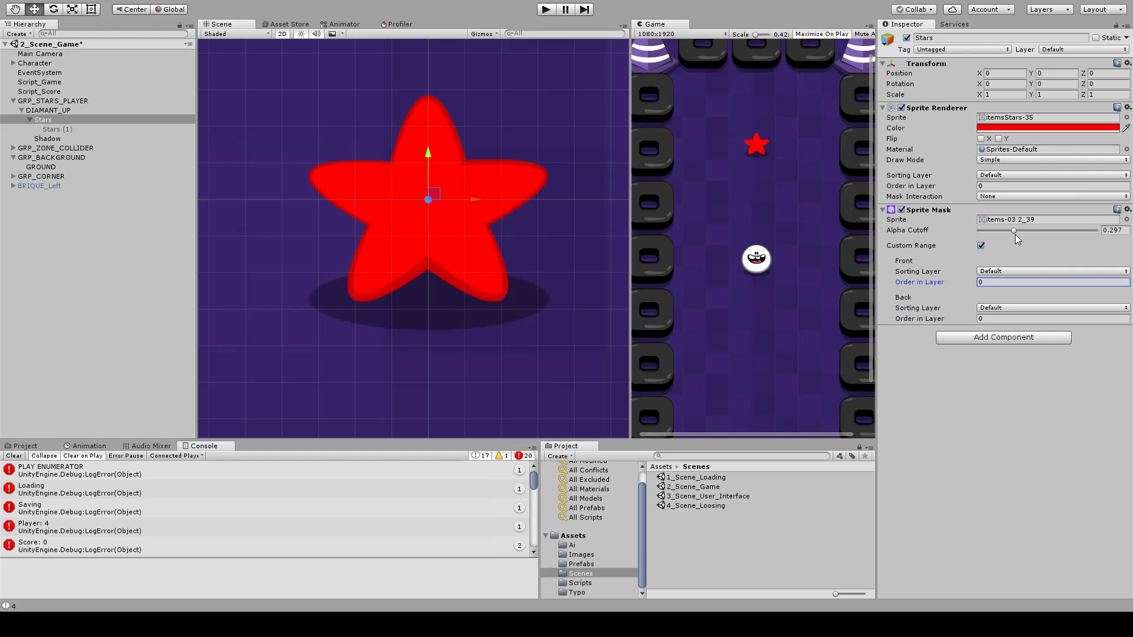
left_click_drag(1014, 231, 1035, 231)
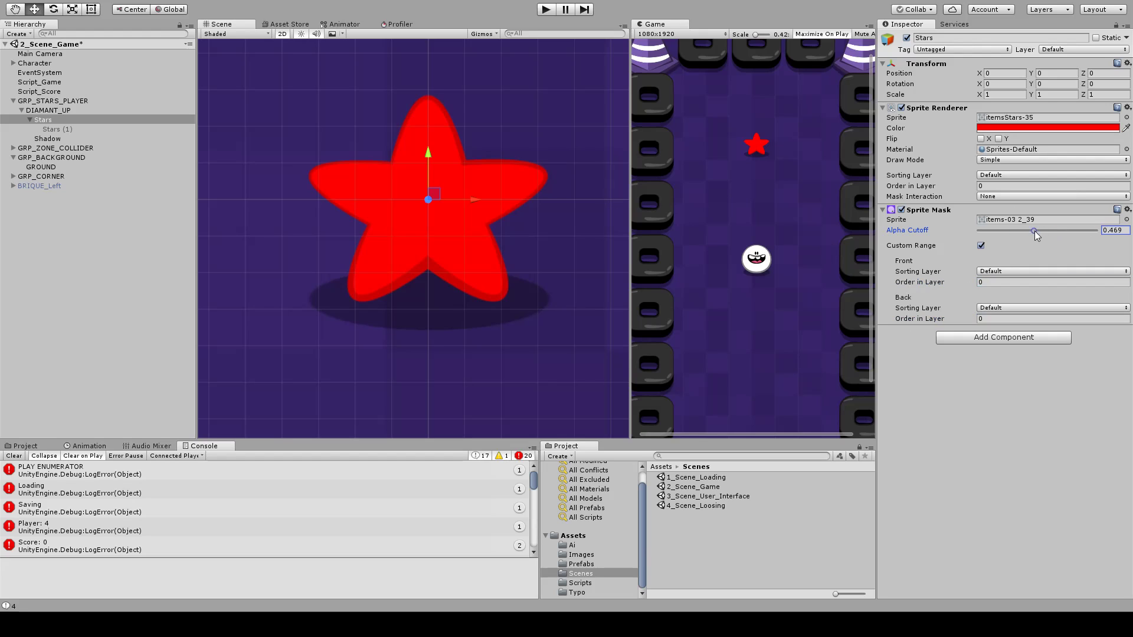
left_click(981, 247)
left_click(982, 247)
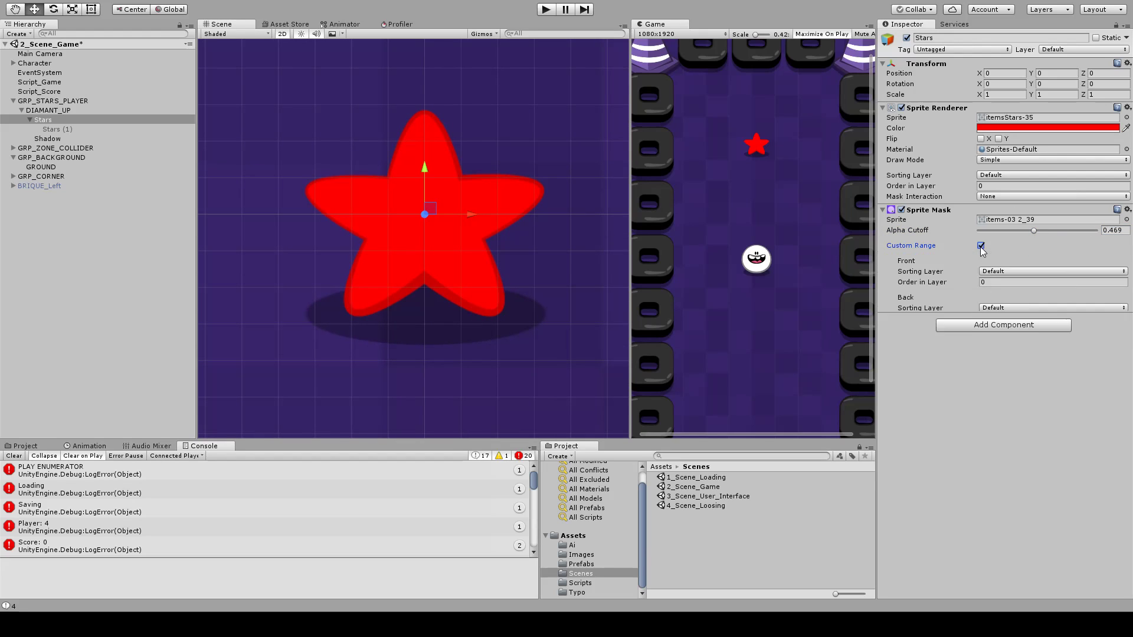
- Recolour the Stars sprite a dark reddish brown
left_click(994, 128)
left_click(405, 156)
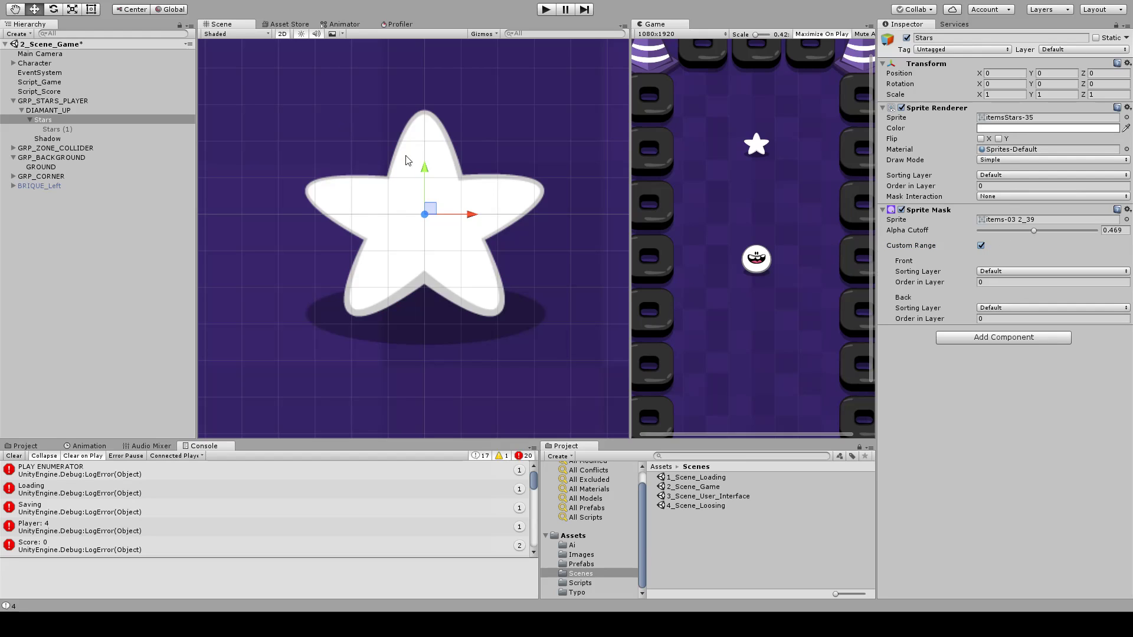
left_click_drag(406, 156, 439, 205)
left_click(525, 107)
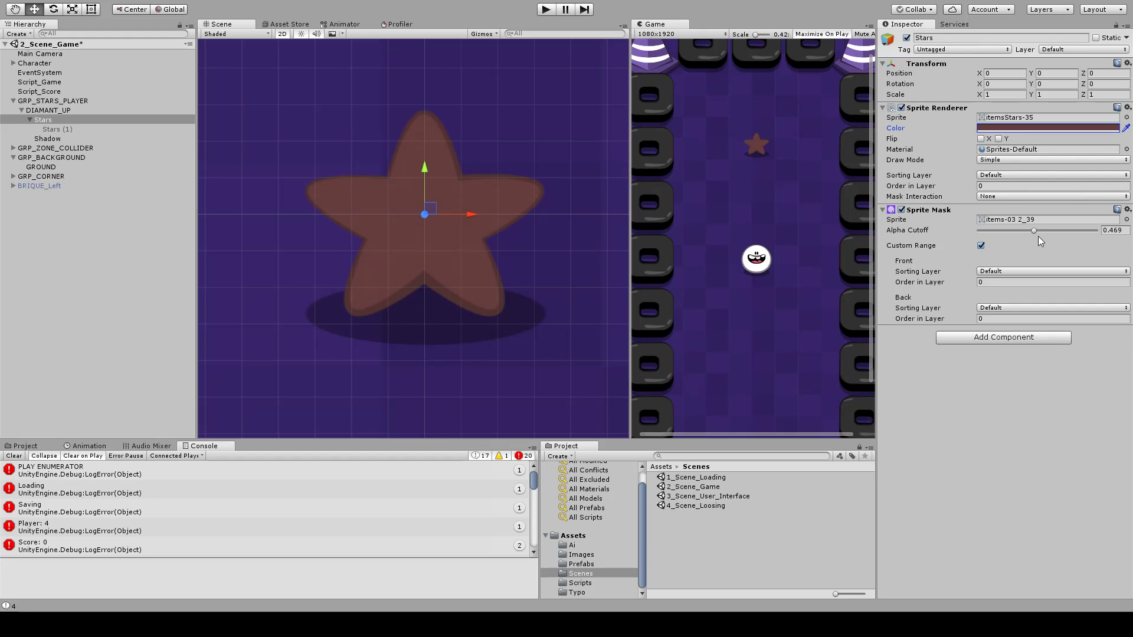
- Turn off the mask's custom range, set its alpha cutoff to about 0.444 and assign itemsStars-35 as its sprite
left_click(981, 245)
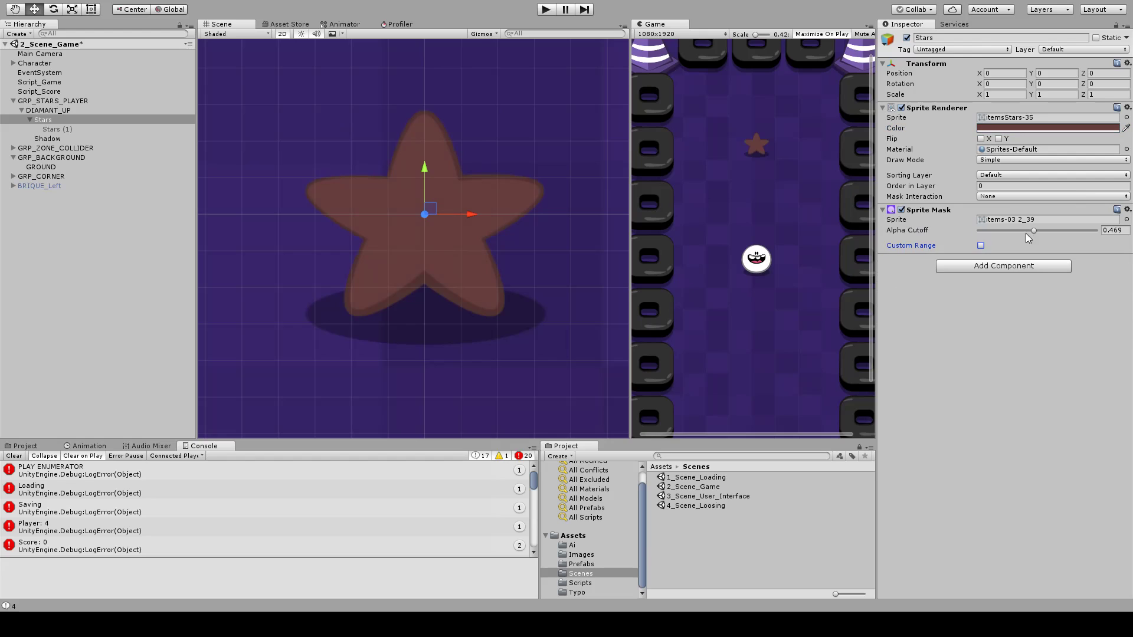
mouse_move(1027, 232)
left_mouse_down()
mouse_move(1007, 232)
mouse_move(1030, 231)
left_mouse_up()
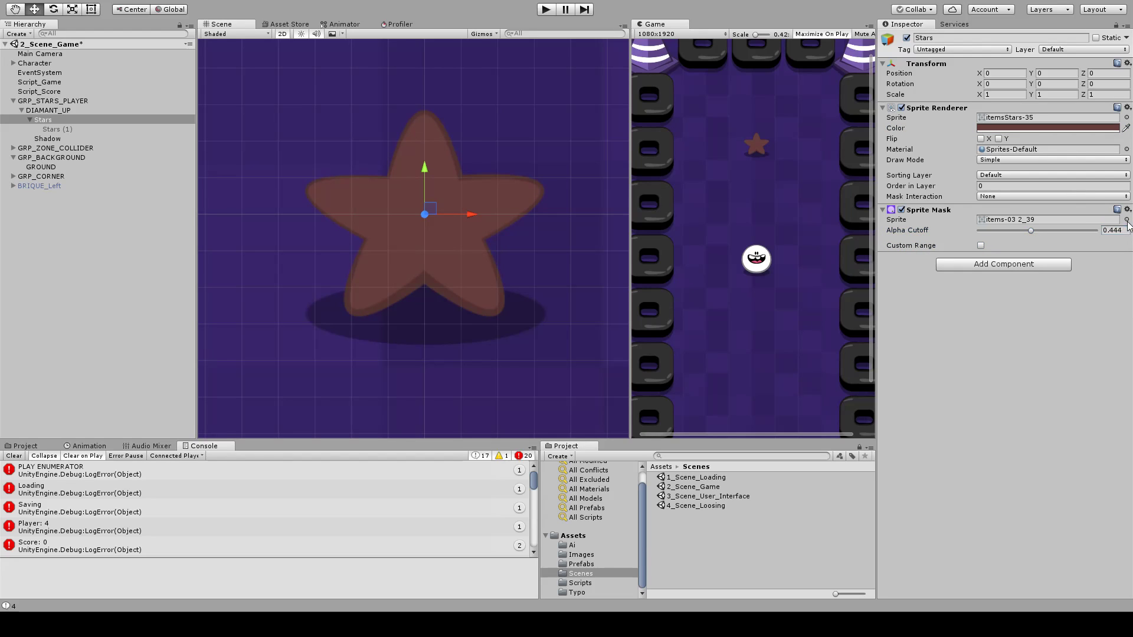
left_click(702, 287)
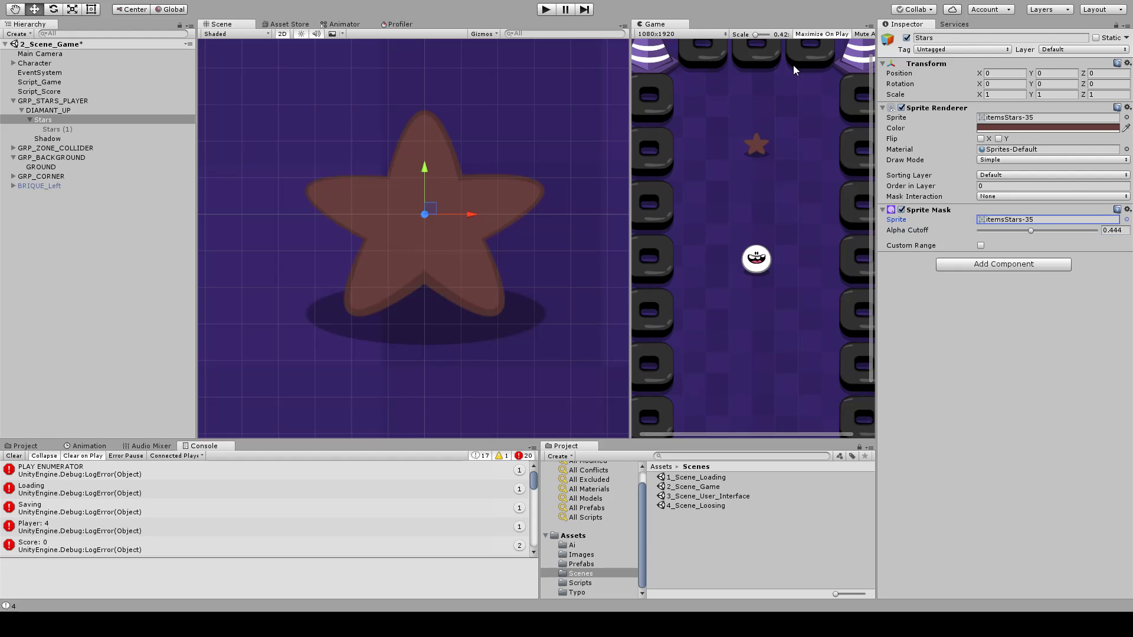
- Reactivate the nested Stars (1) swirl and move it to about X 0.054, Y 0.076
left_click(48, 129)
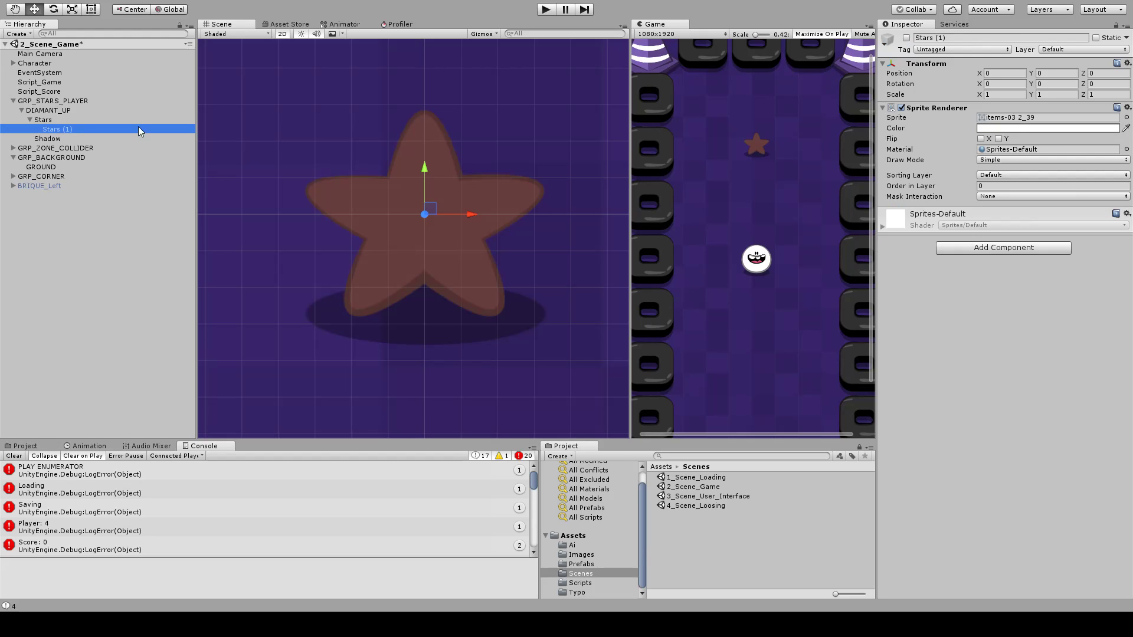
left_click(906, 38)
mouse_move(429, 212)
left_mouse_down()
mouse_move(289, 171)
mouse_move(500, 231)
mouse_move(465, 178)
mouse_move(436, 203)
left_mouse_up()
- Try enabling the custom range on the Stars sprite mask and turn it off again
left_click(59, 121)
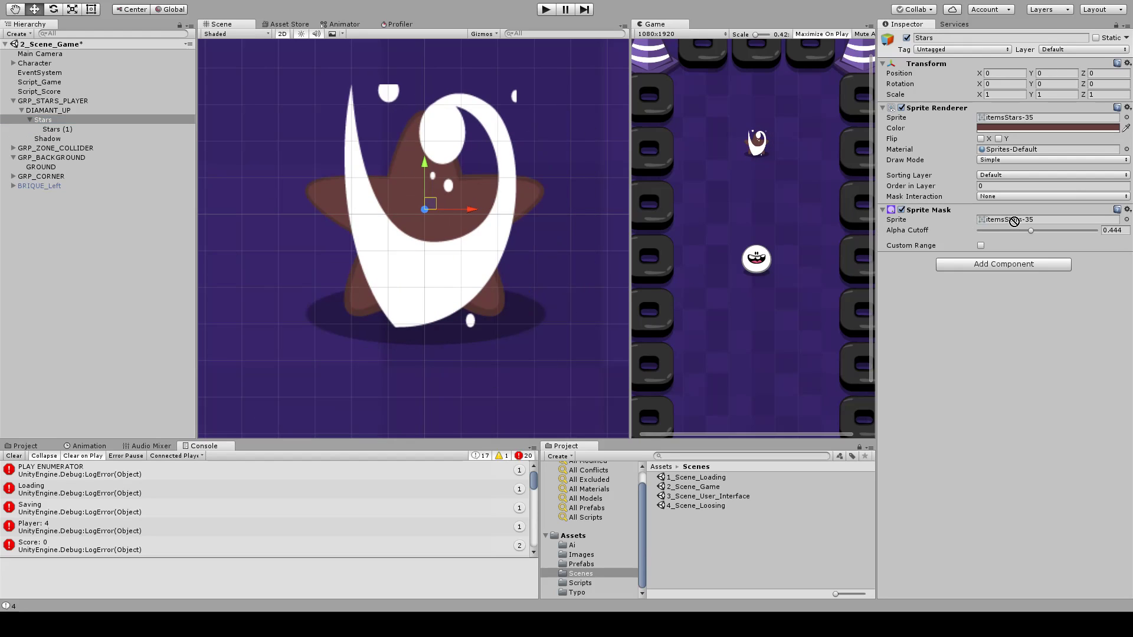
left_click(981, 245)
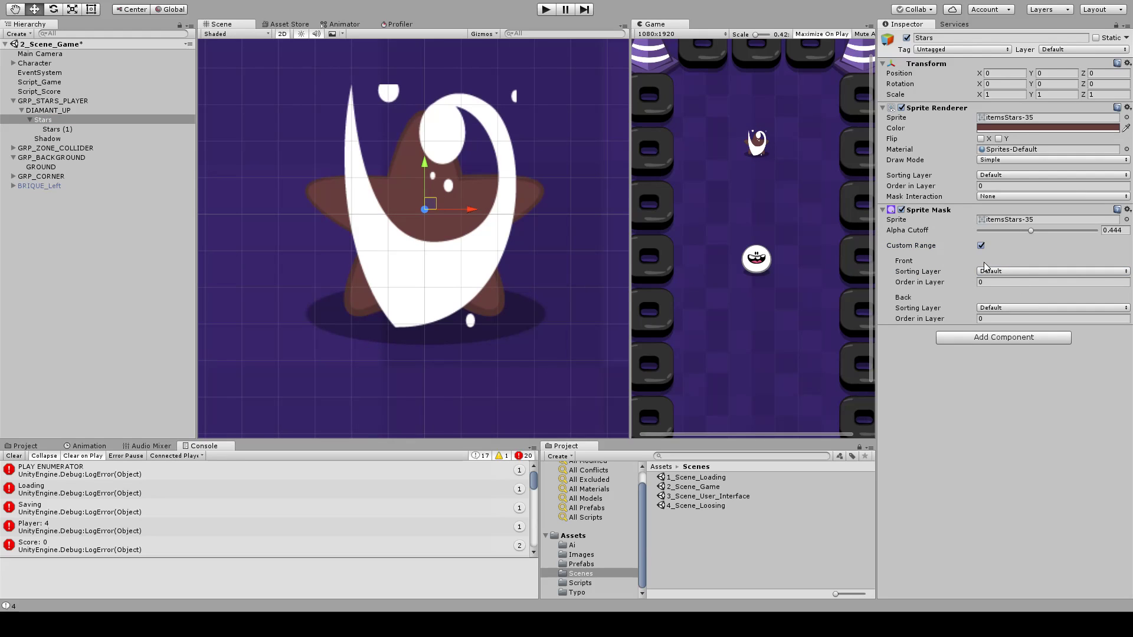
left_click(981, 246)
left_click(55, 129)
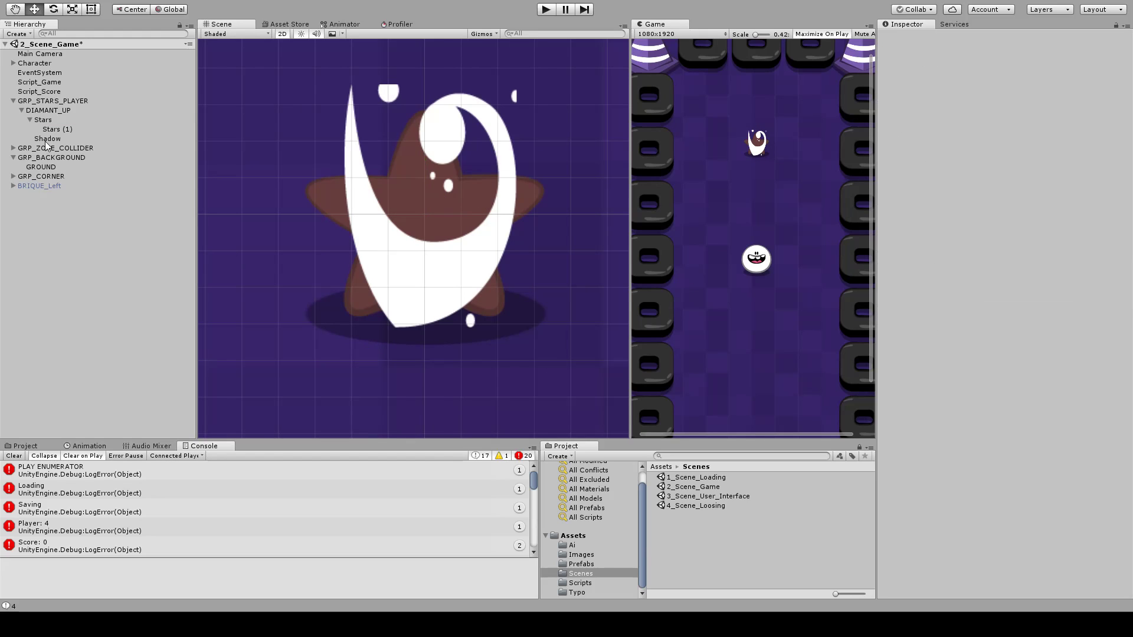
left_click(43, 120)
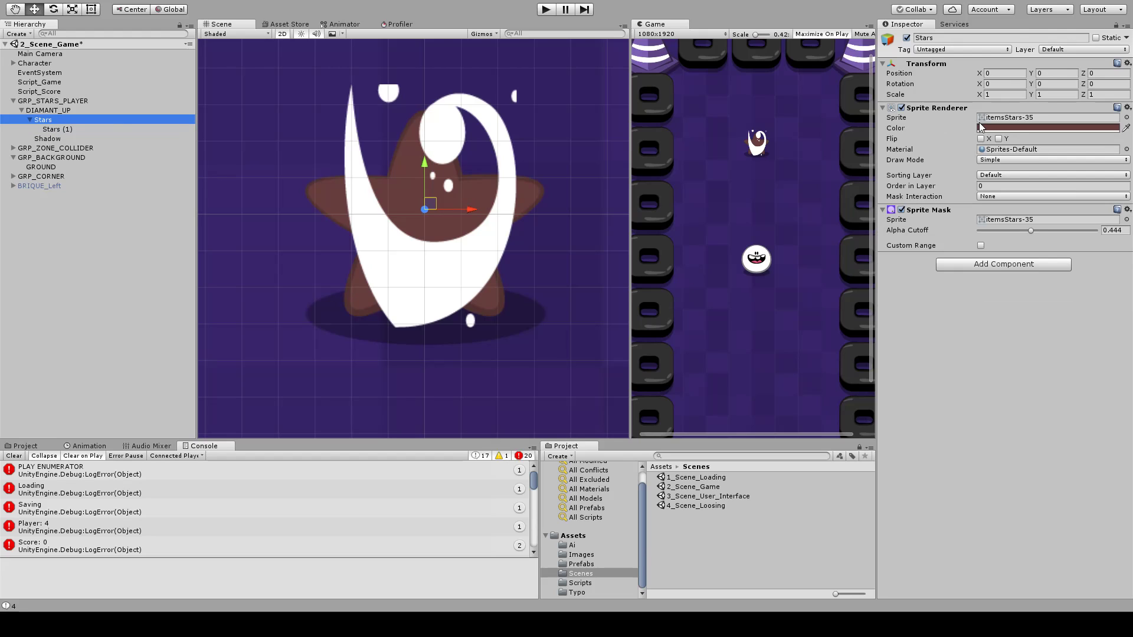
- Scale the Stars (1) swirl to about 0.188, rotate it to about 177° and place it in the star's upper arm
left_click(61, 127)
key("r")
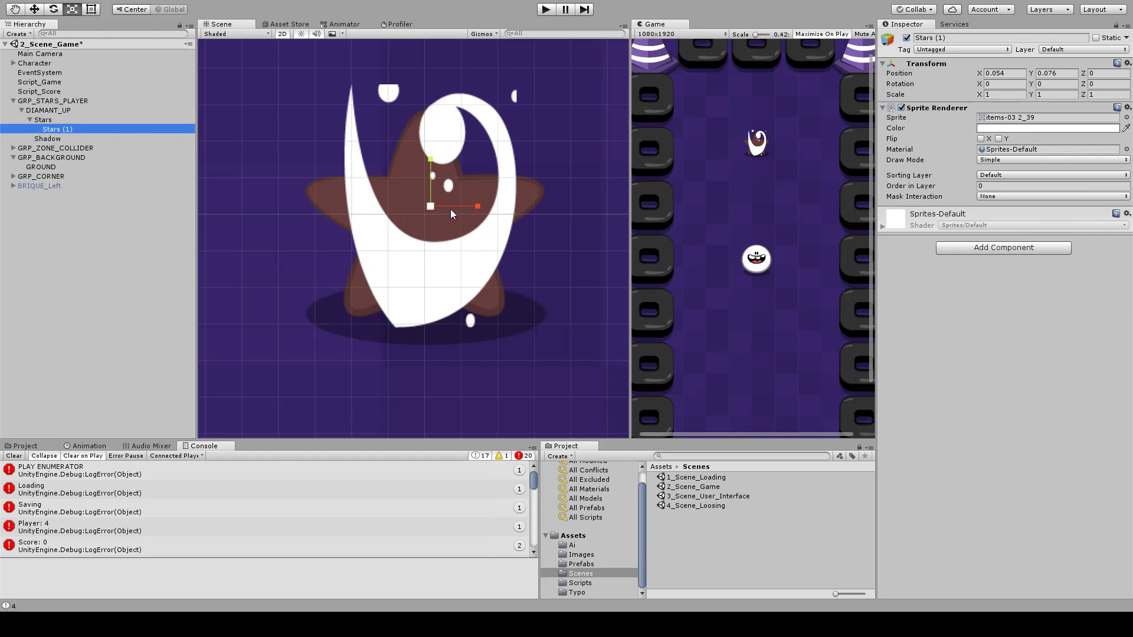
left_click(423, 216)
left_click_drag(405, 236, 427, 245)
key("w")
key("r")
key("w")
left_click_drag(428, 203, 425, 118)
key("e")
key("w")
left_click_drag(441, 169, 429, 145)
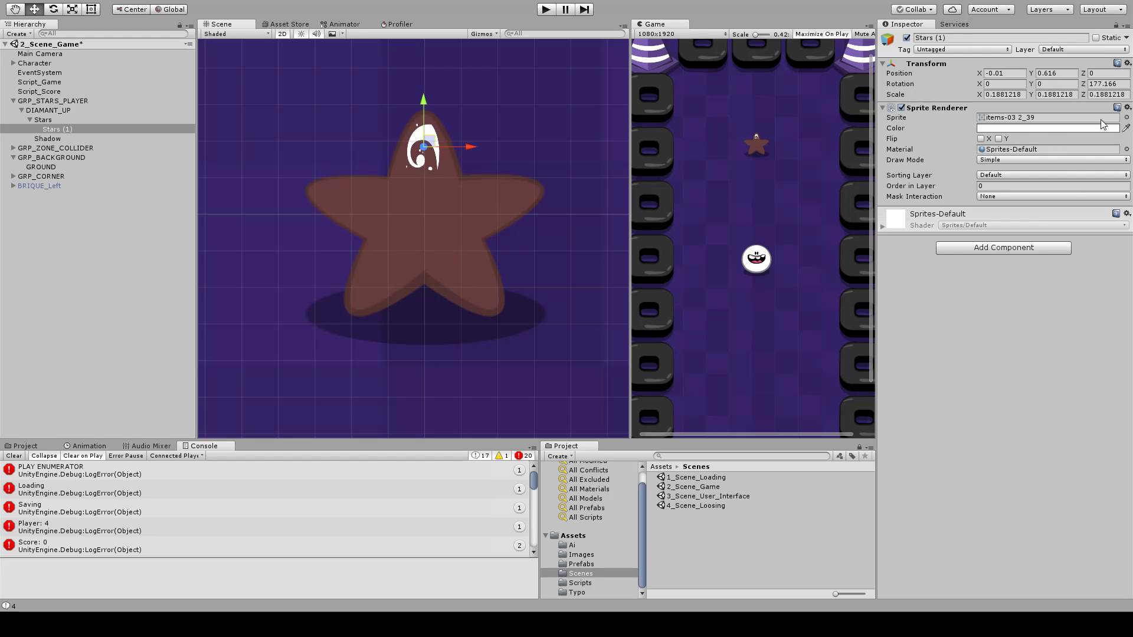
- Recolour the Stars sprite bright pink
scroll(444, 142, "up", 2)
middle_click_drag(447, 99, 449, 162)
scroll(737, 124, "up", 5)
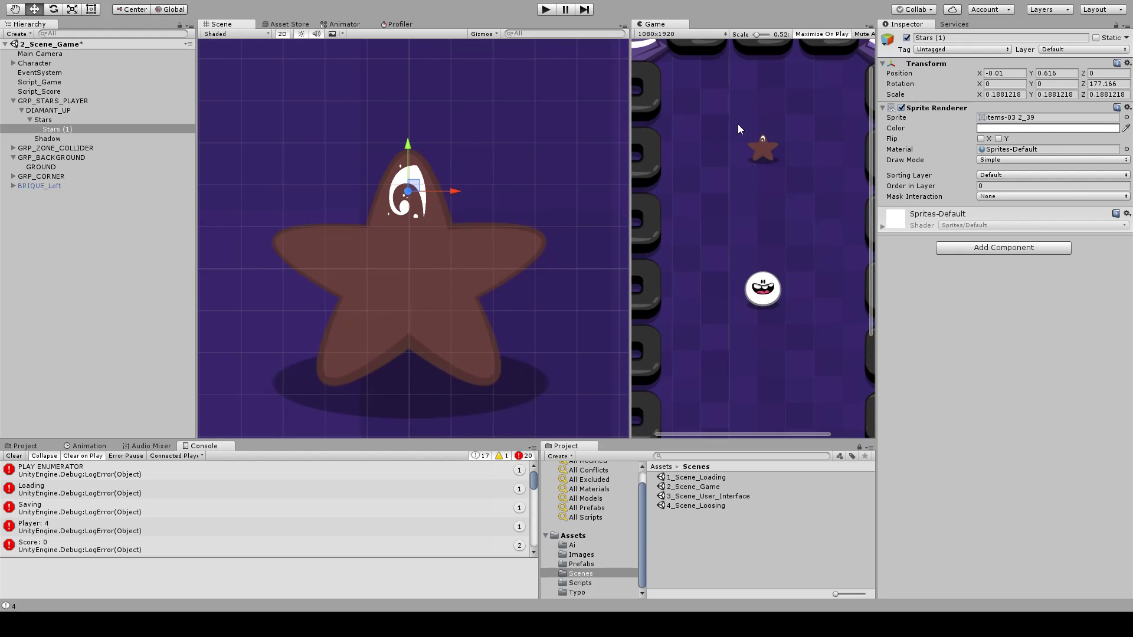
left_click(49, 119)
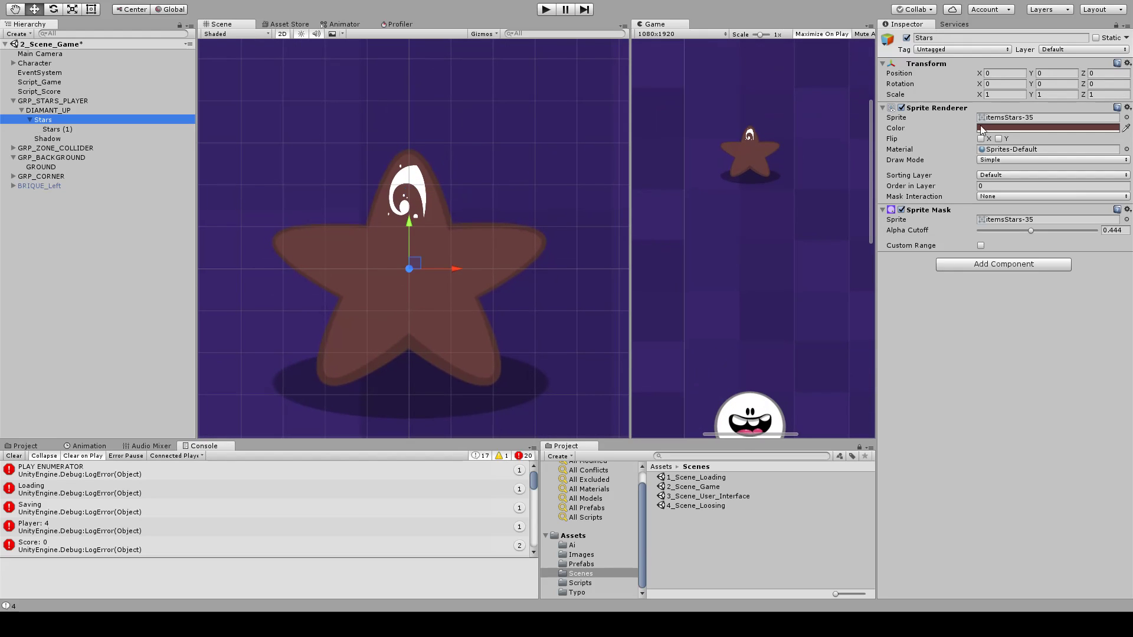
left_click(990, 126)
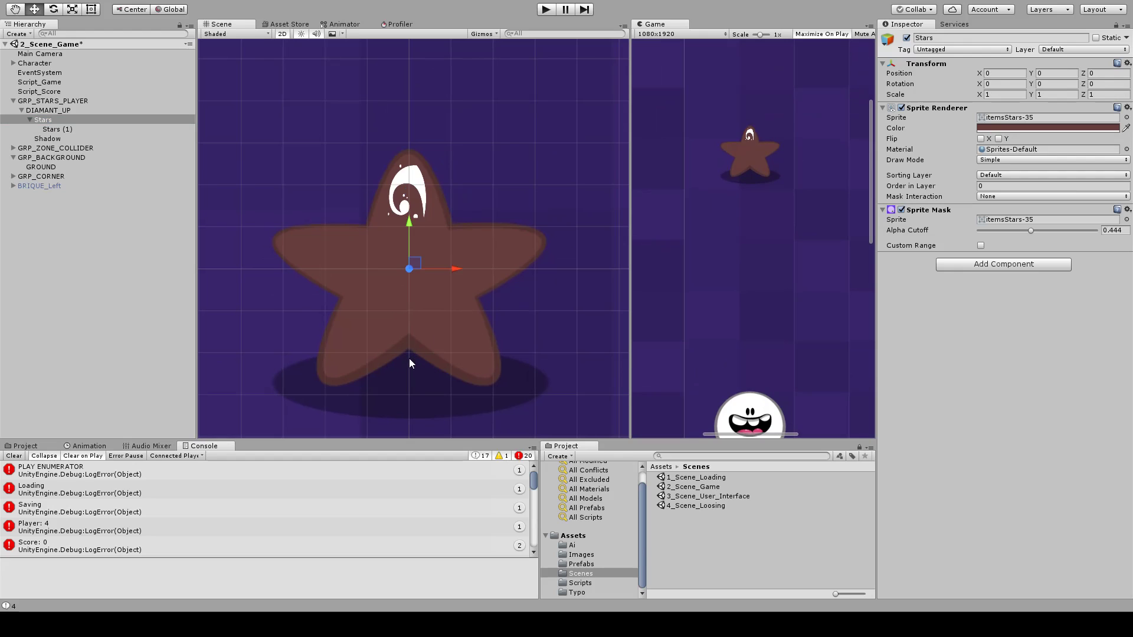
scroll(742, 180, "down", 6)
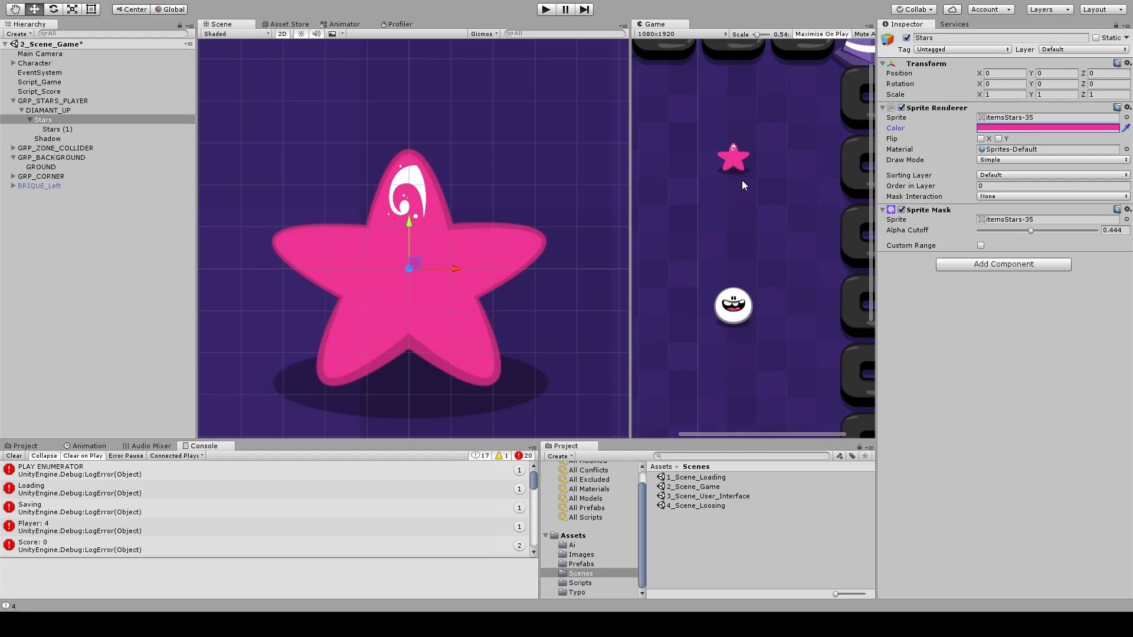
scroll(751, 190, "up", 2)
- Duplicate the upper arm's swirl into the star's lower-left arm, at about X -0.45, Y -0.6, rotated to about 327°
left_click(413, 189)
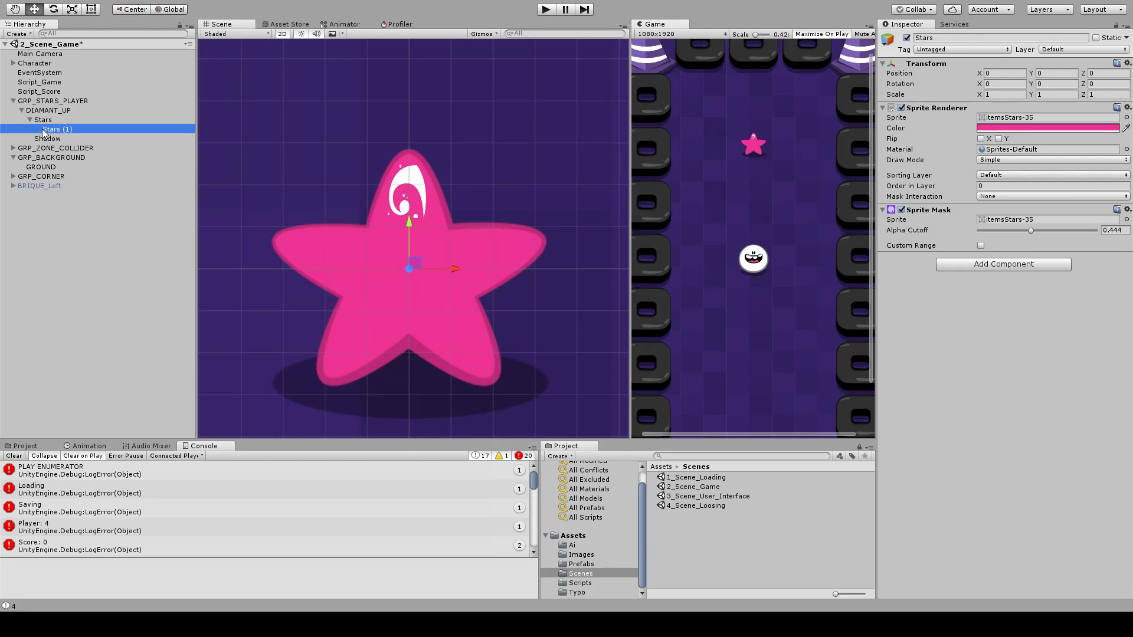
scroll(421, 199, "up", 2)
key("ctrl+d")
key("e")
left_click_drag(413, 179, 342, 369)
key("w")
middle_click_drag(387, 362, 382, 303)
- Duplicate the lower-left swirl into the star's right arm, rotated to about 98° and stretched to a Y scale of about 0.295
key("ctrl+d")
left_click_drag(357, 296, 529, 258)
key("r")
key("e")
key("w")
left_click_drag(464, 225, 568, 284)
key("e")
key("w")
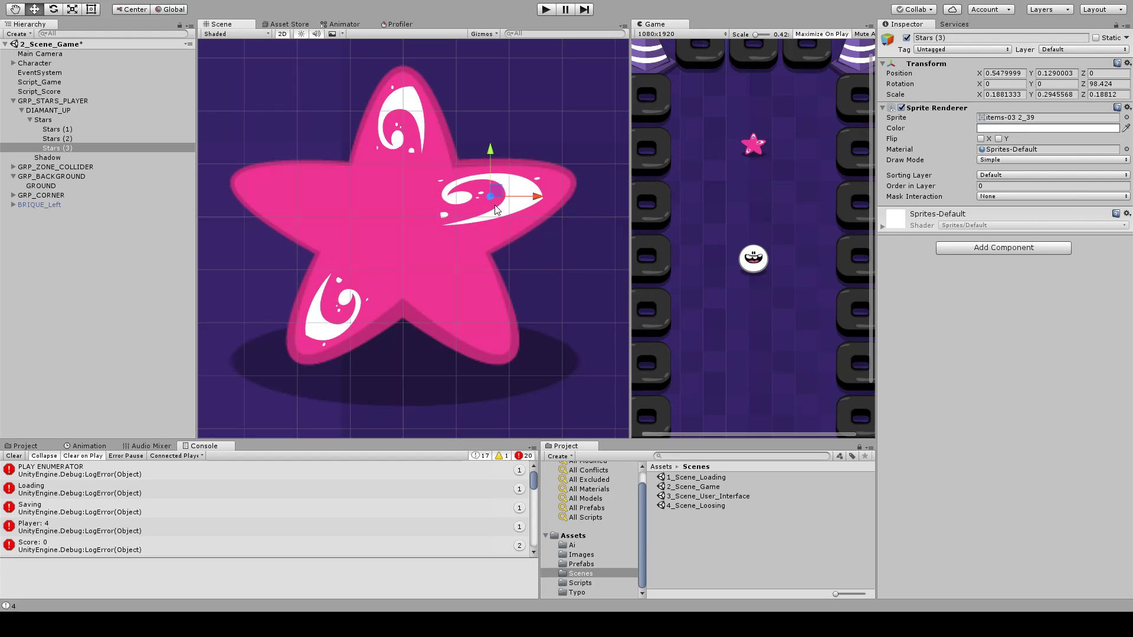
- Narrow the right arm's swirl to an X scale of about 0.161, rotate it to about 89° and place it at X 0.623, Y 0.174
left_click_drag(489, 194, 511, 193)
key("r")
left_click_drag(505, 144, 502, 188)
key("e")
key("w")
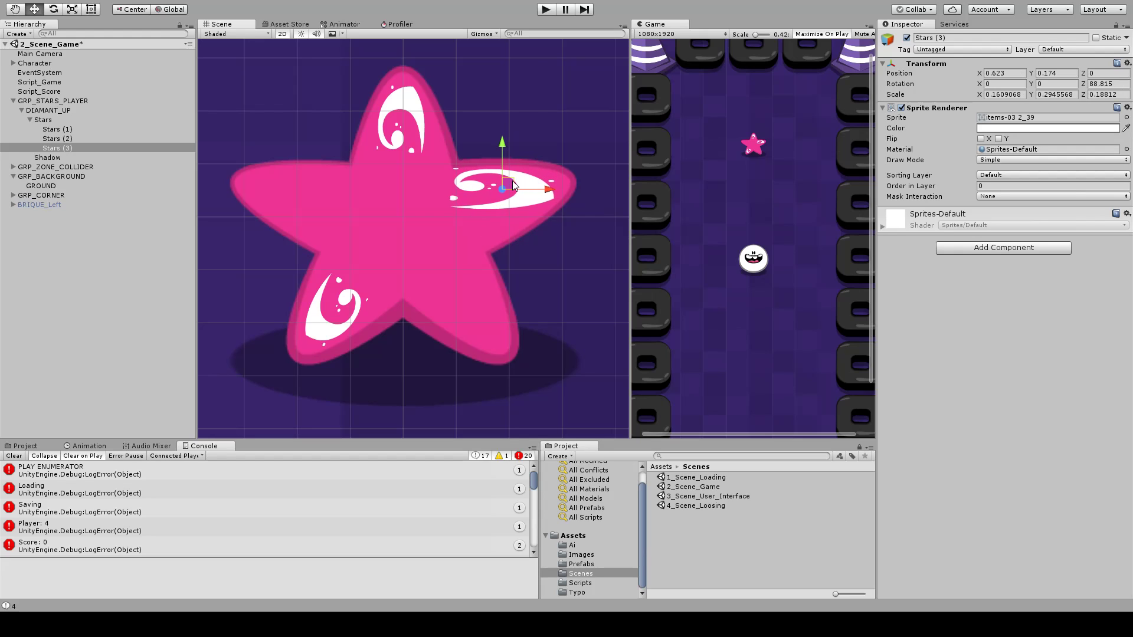
- Try itemsStars-35 as the sprite of the right arm's swirl and undo the change
scroll(754, 142, "down", 2)
scroll(755, 142, "up", 3)
scroll(755, 141, "up", 5)
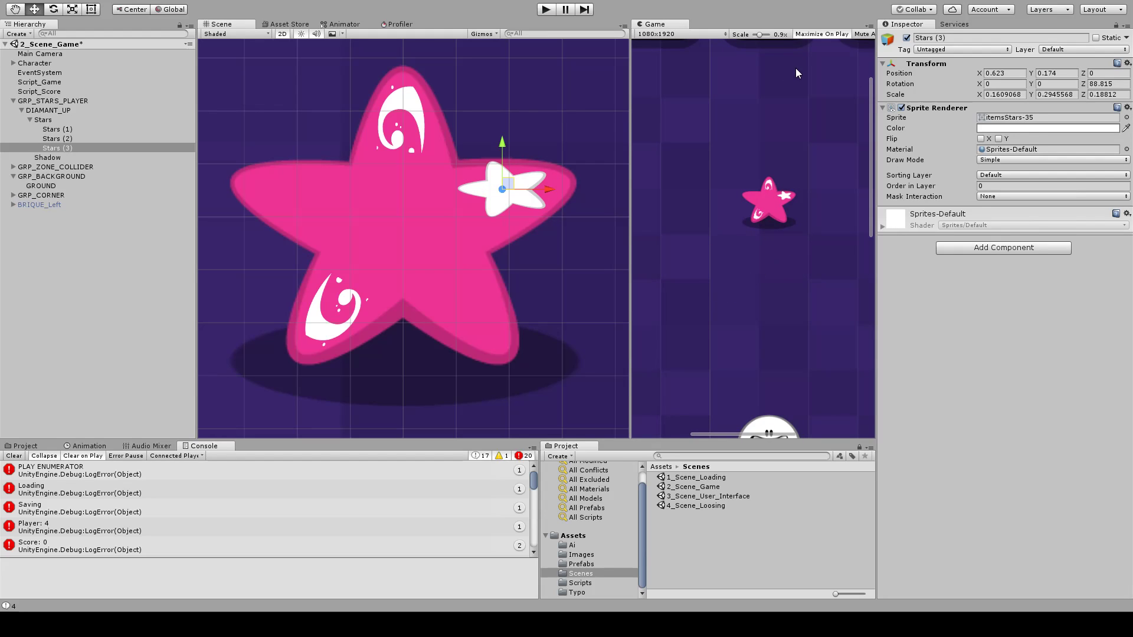
middle_click_drag(741, 130, 743, 112)
key("ctrl+z")
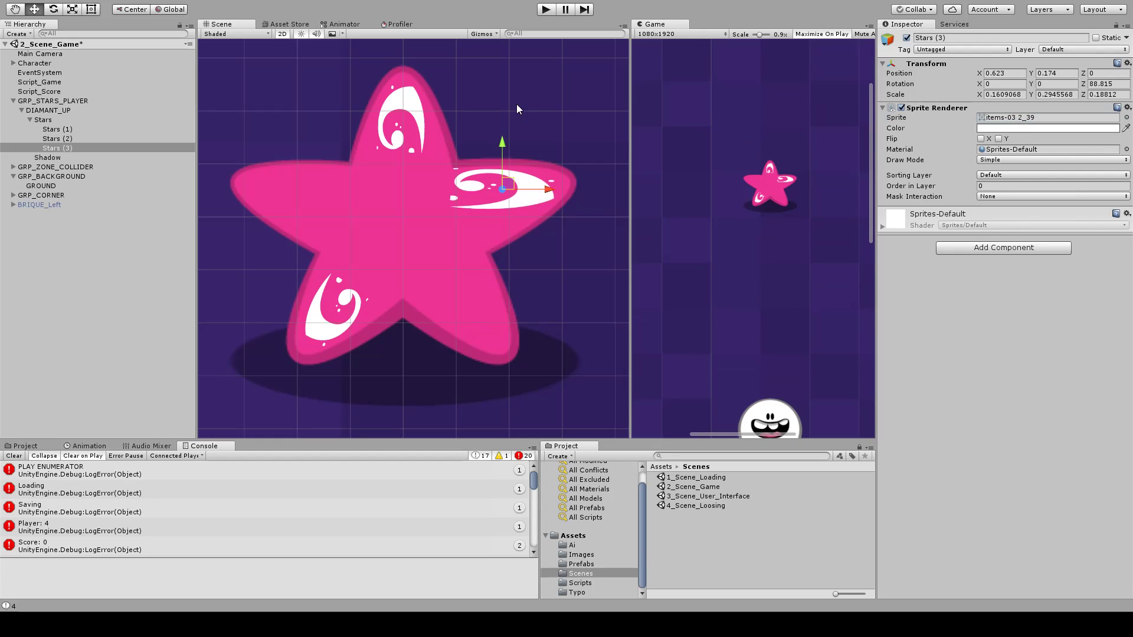
- Duplicate the right arm's swirl to the star's centre and assign blury-02 as the copy's sprite
middle_click_drag(517, 110, 517, 63)
key("ctrl+d")
left_click_drag(505, 145, 410, 181)
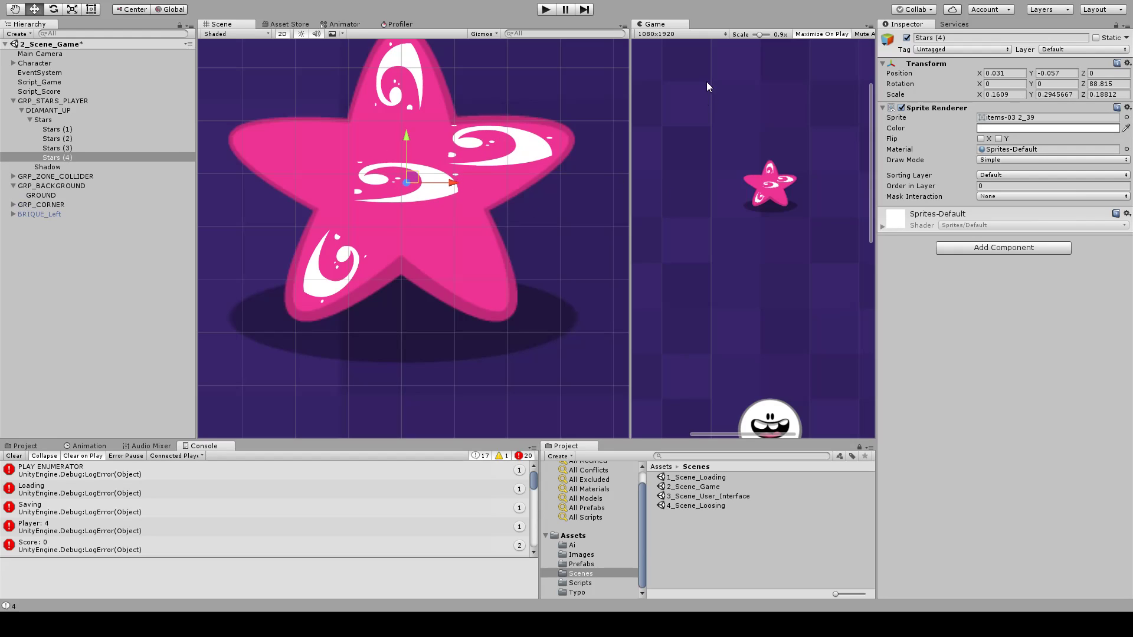
scroll(430, 201, "down", 3)
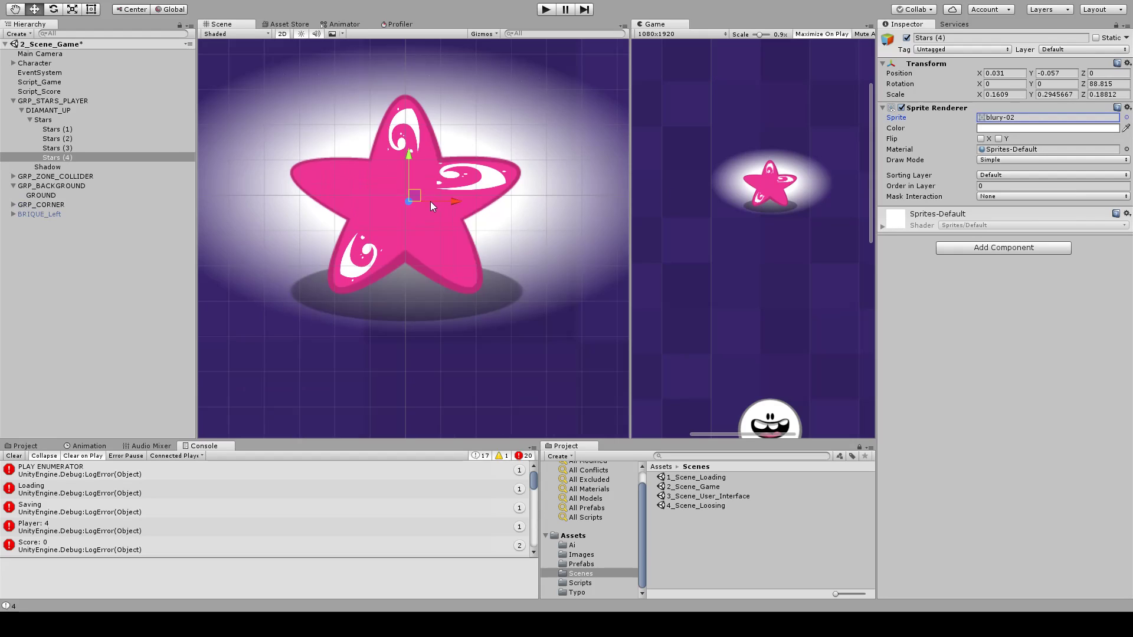
- Scale the blurry glow to a circle of about 0.162 and move it to X -0.042, Y -0.146 behind the star
key("r")
mouse_move(409, 200)
left_mouse_down()
mouse_move(381, 215)
mouse_move(394, 199)
left_mouse_up()
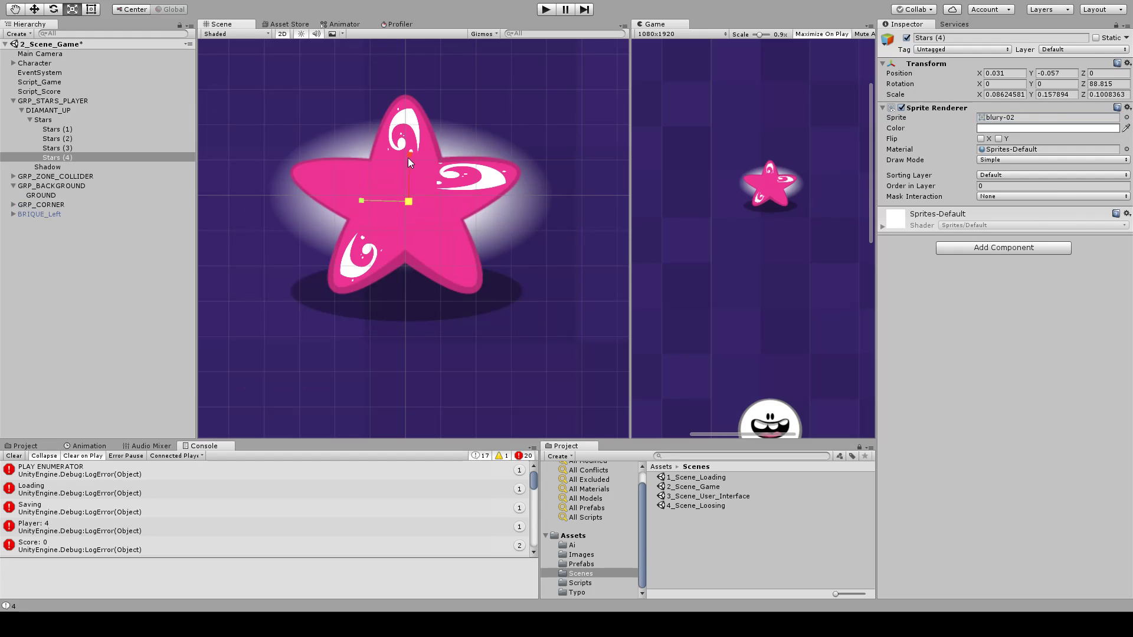
left_click_drag(409, 158, 410, 115)
mouse_move(413, 196)
left_mouse_down()
mouse_move(398, 207)
mouse_move(416, 200)
left_mouse_up()
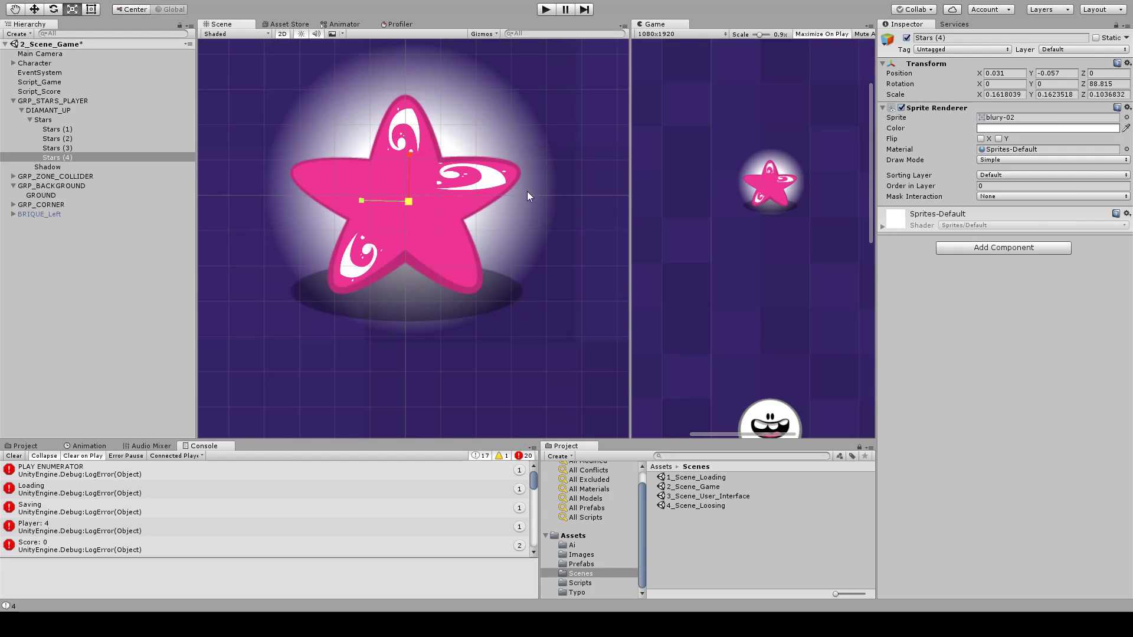
key("w")
scroll(727, 230, "down", 5)
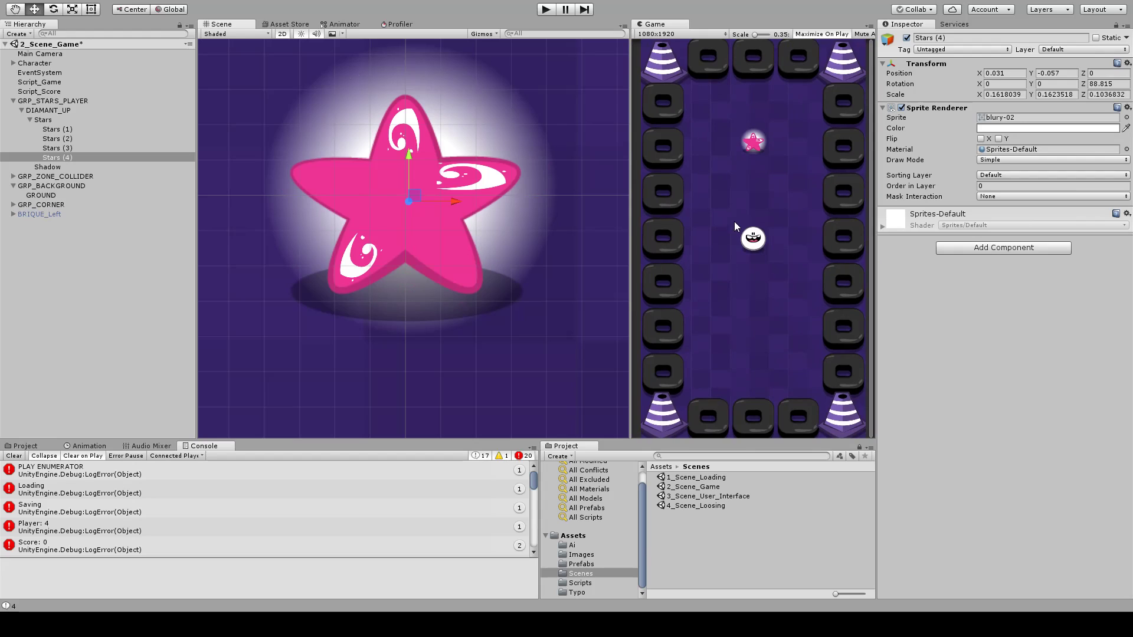
left_click_drag(455, 201, 447, 203)
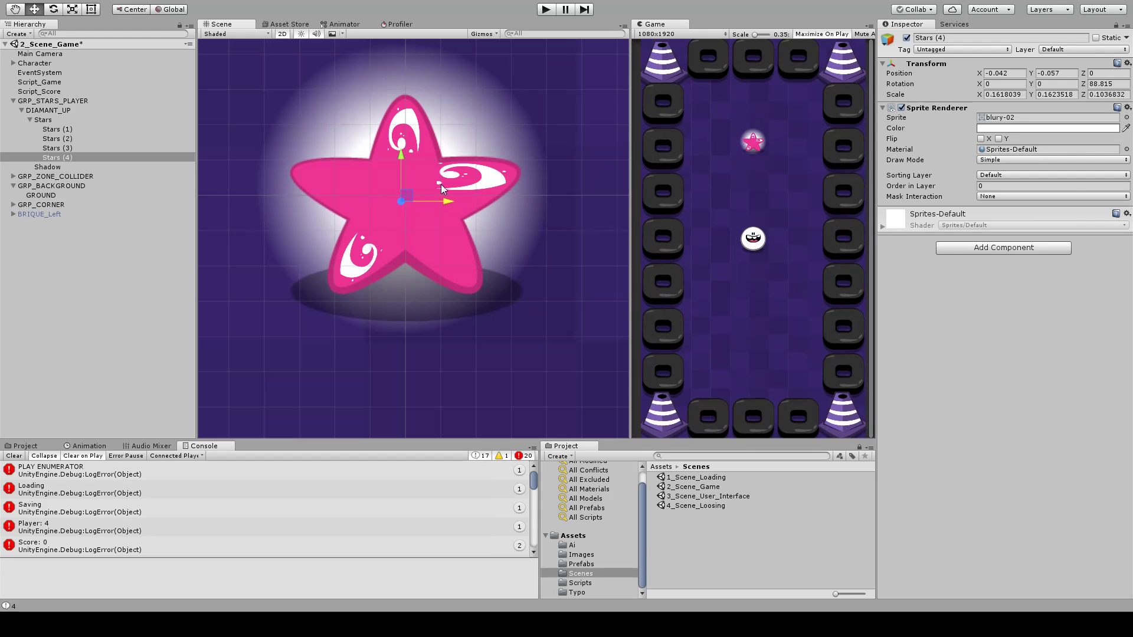
left_click_drag(396, 158, 397, 161)
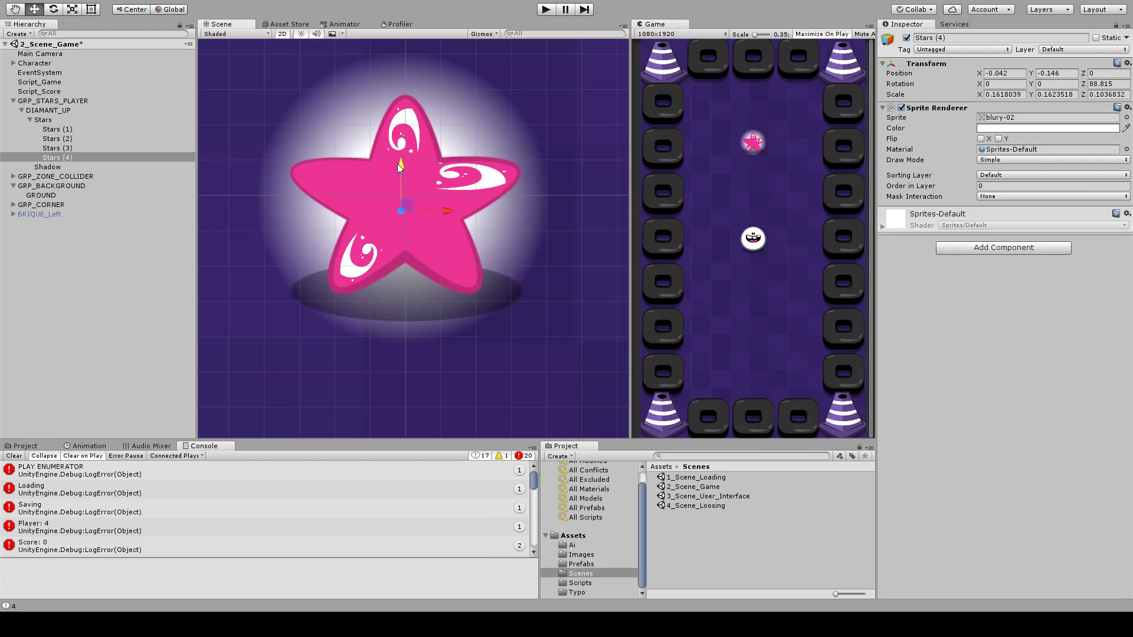
- Bring the blurry glow in front of the star in 3D, to a Z position of about -0.065
left_click(281, 34)
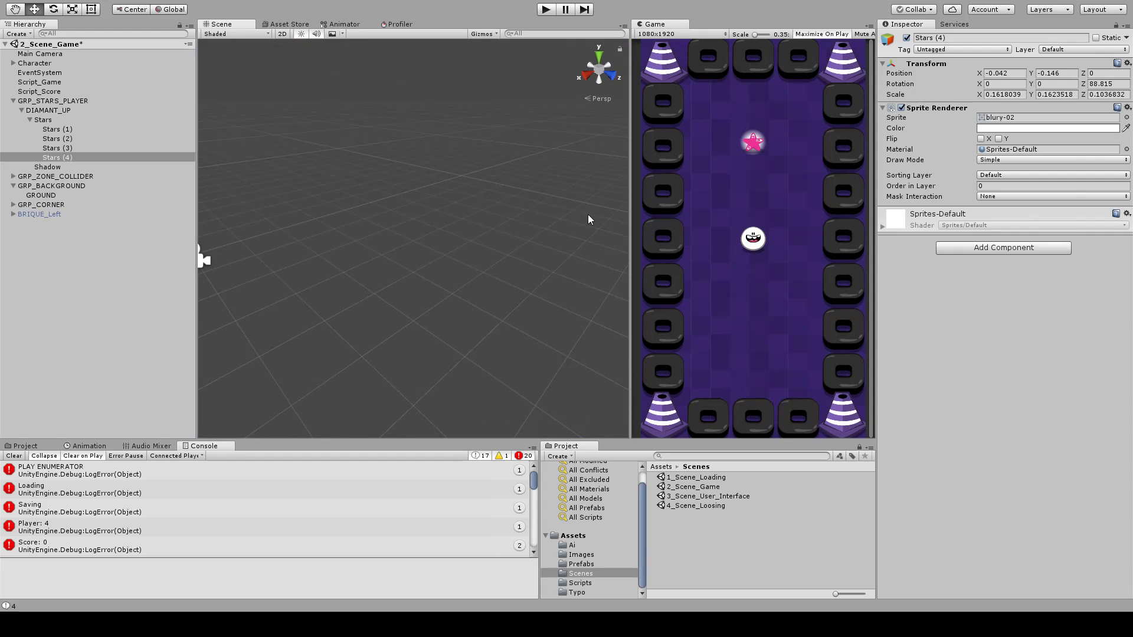
key("f")
left_click_drag(449, 255, 448, 235)
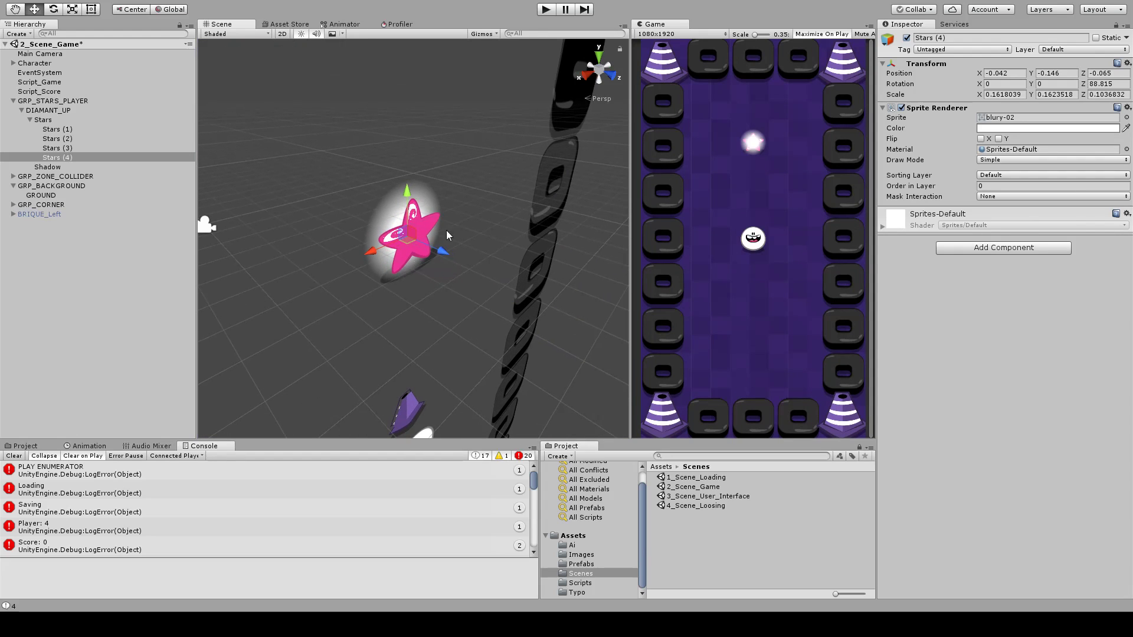
left_click(283, 33)
scroll(454, 254, "up", 5)
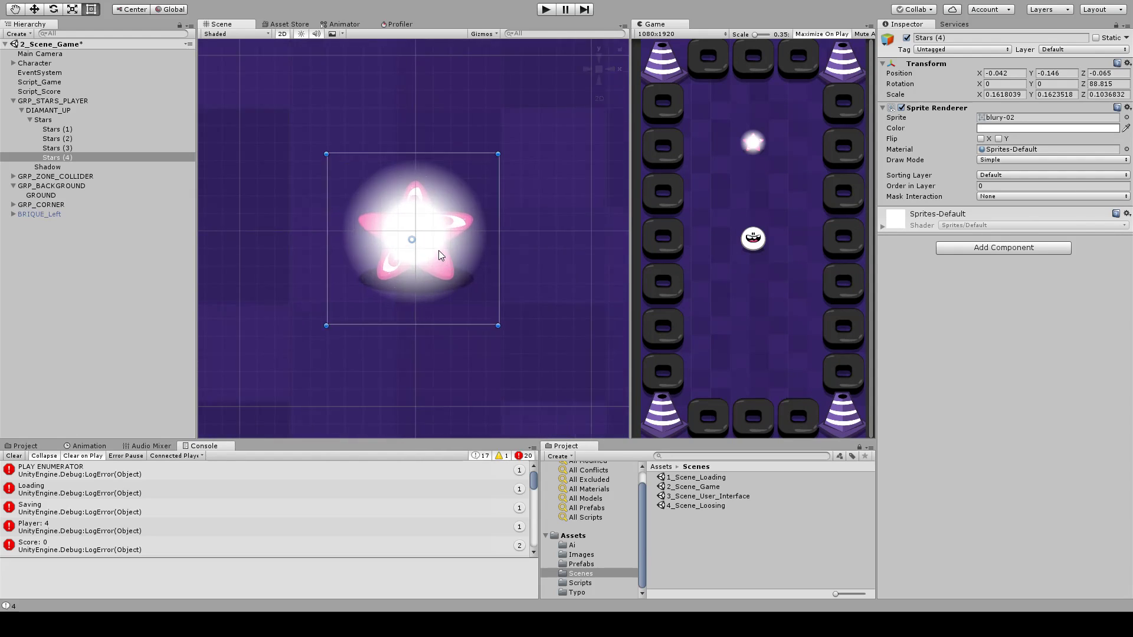
- Try shrinking the blurry glow to a scale of about 0.053 and delete the glow object
key("r")
left_click_drag(419, 245, 385, 264)
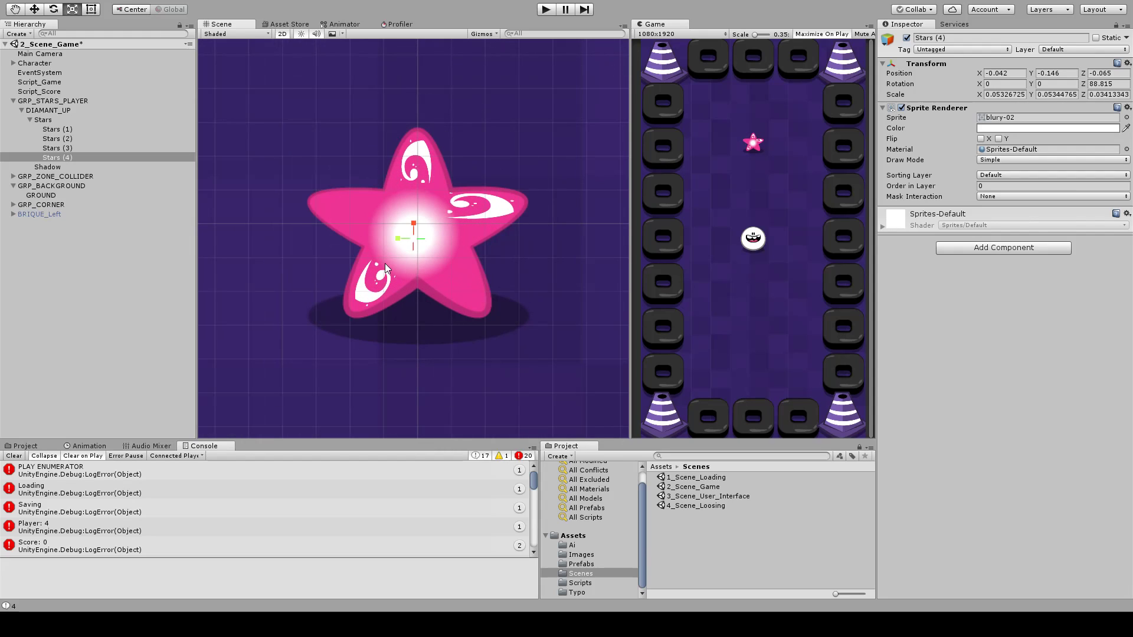
key("w")
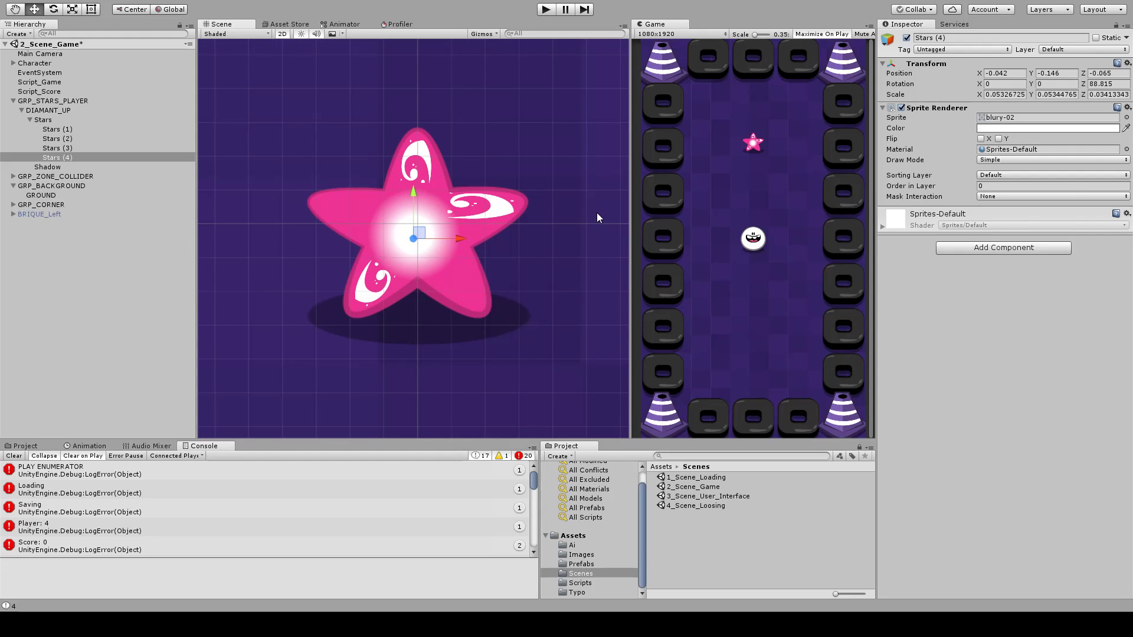
key("Delete")
middle_click_drag(491, 223, 423, 252)
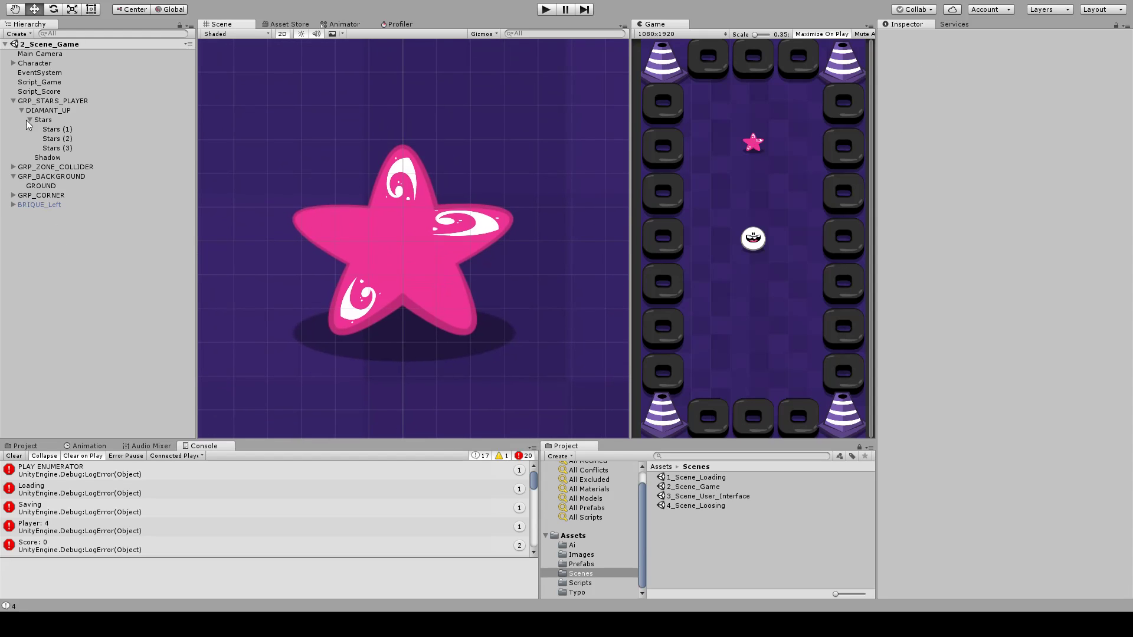
- Move the three swirls under Stars together in front of the star, to a Z position of about -0.017
left_click(52, 131)
left_click(52, 148, "shift")
left_click(282, 34)
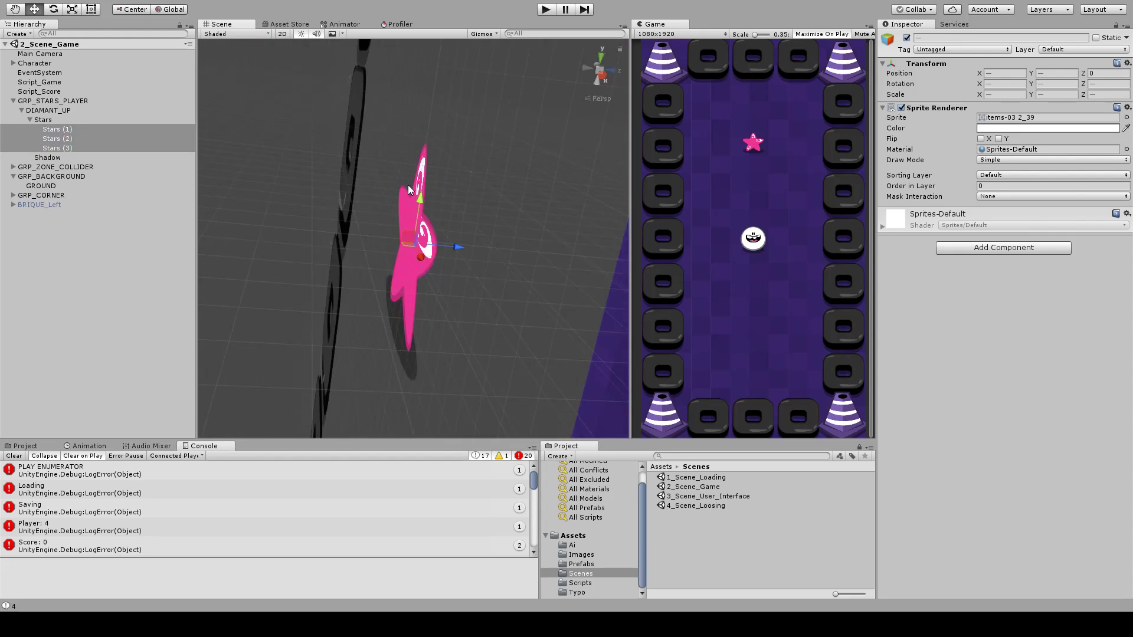
left_click(282, 34)
key("t")
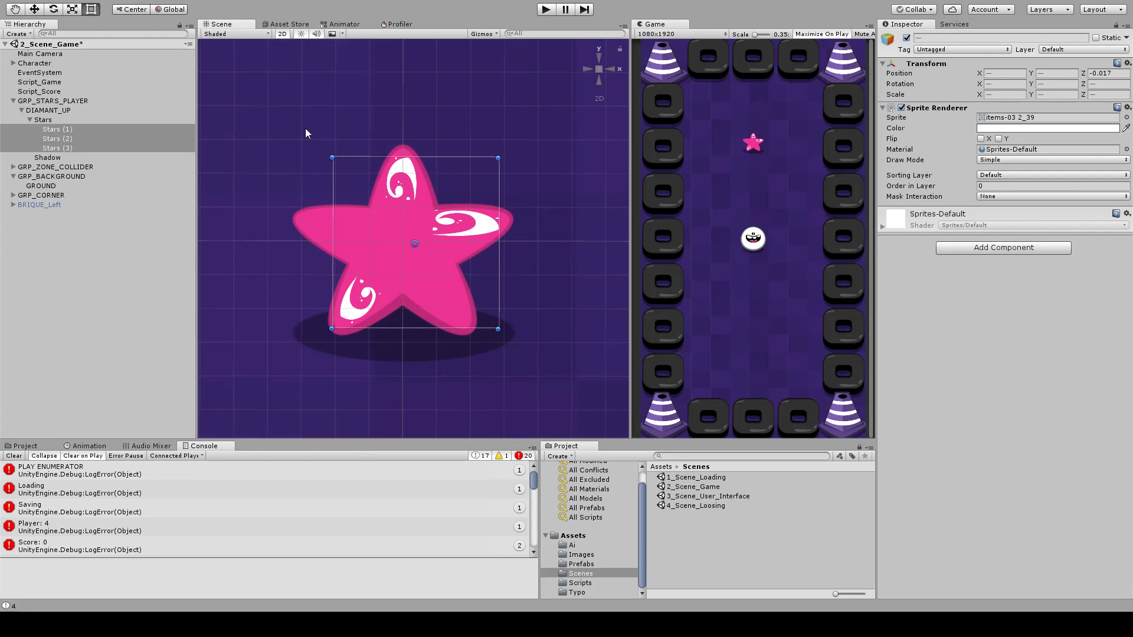
- Rename the three swirl objects nested under Stars to Brillance
left_click(65, 129)
key("F2")
type("Brillance")
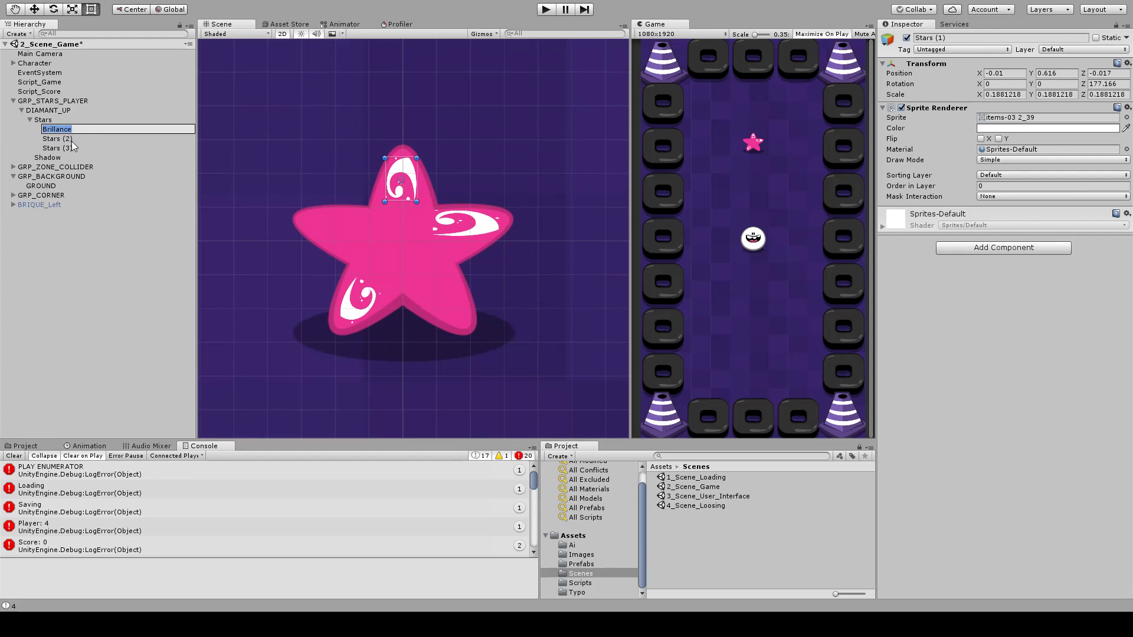
left_click(70, 138)
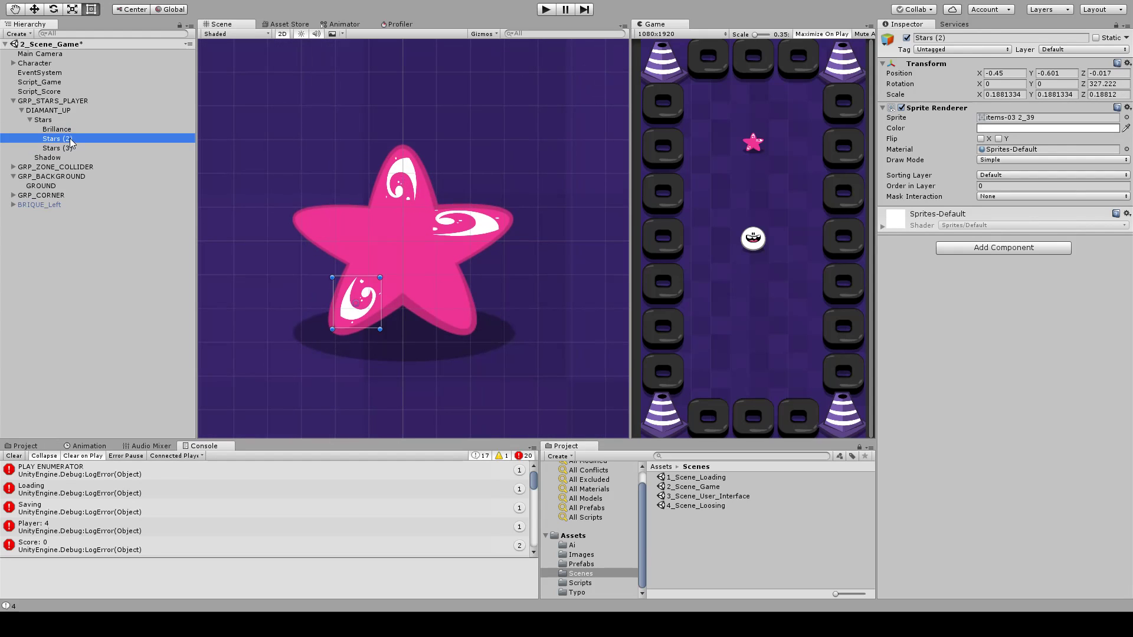
key("F2")
type("Brillance")
left_click(61, 148)
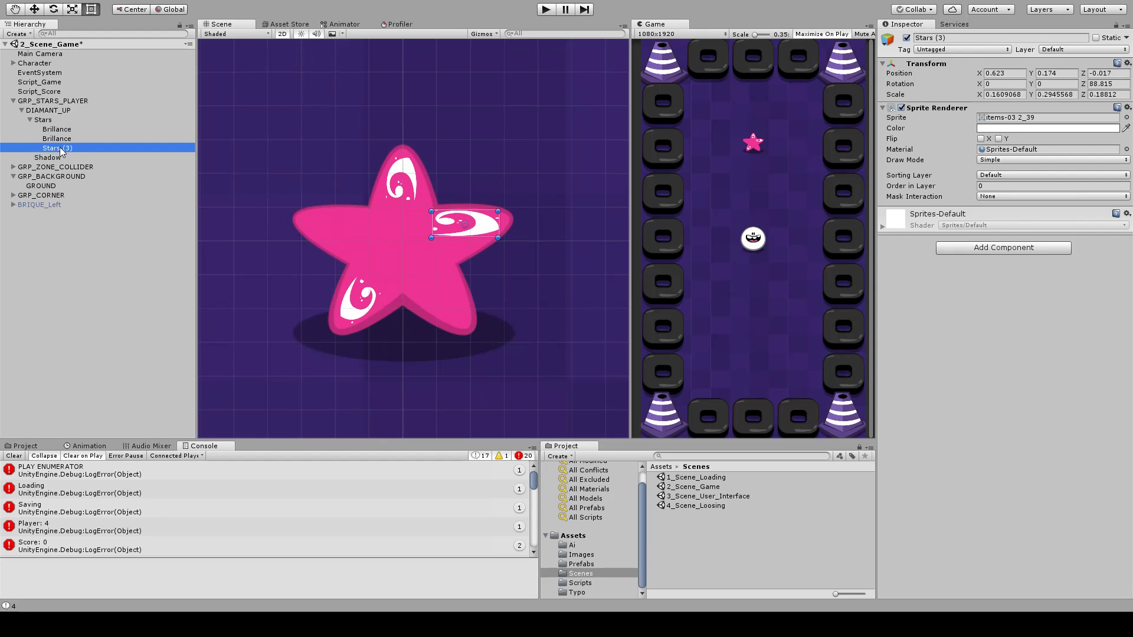
key("F2")
key("Return")
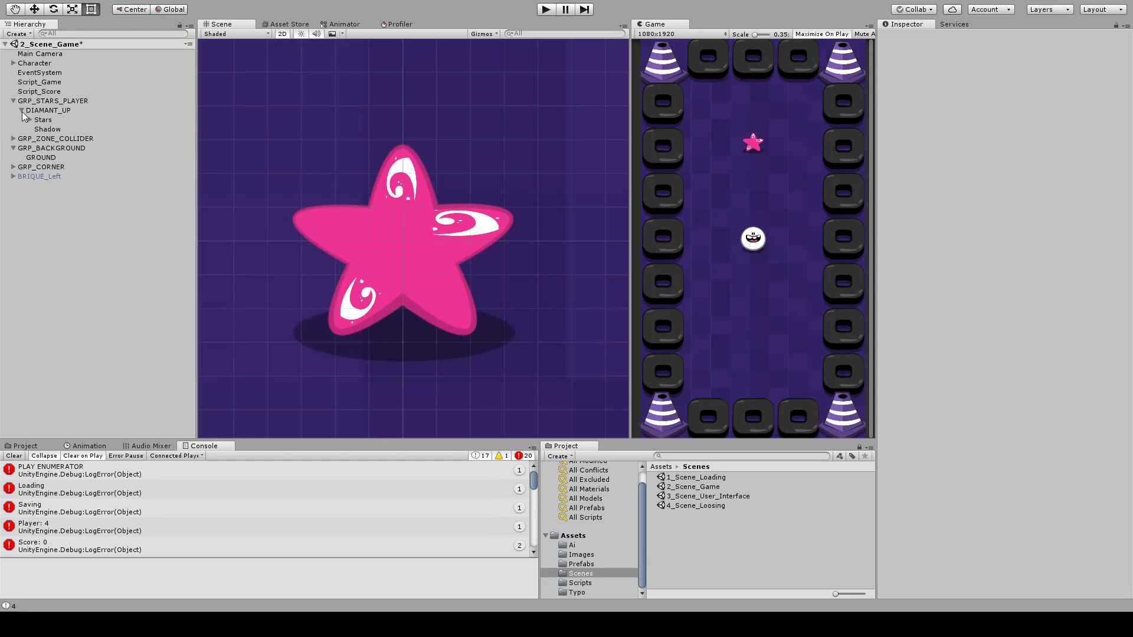
- Save the scene and turn the DIAMANT_UP star into a prefab in the Prefabs folder
left_click(22, 112)
left_click(23, 110)
middle_click_drag(401, 203, 410, 179)
key("ctrl+s")
left_click_drag(403, 256, 576, 564)
- Duplicate the DIAMANT_UP star and set the copy's Y position to -3
left_click(48, 111)
key("w")
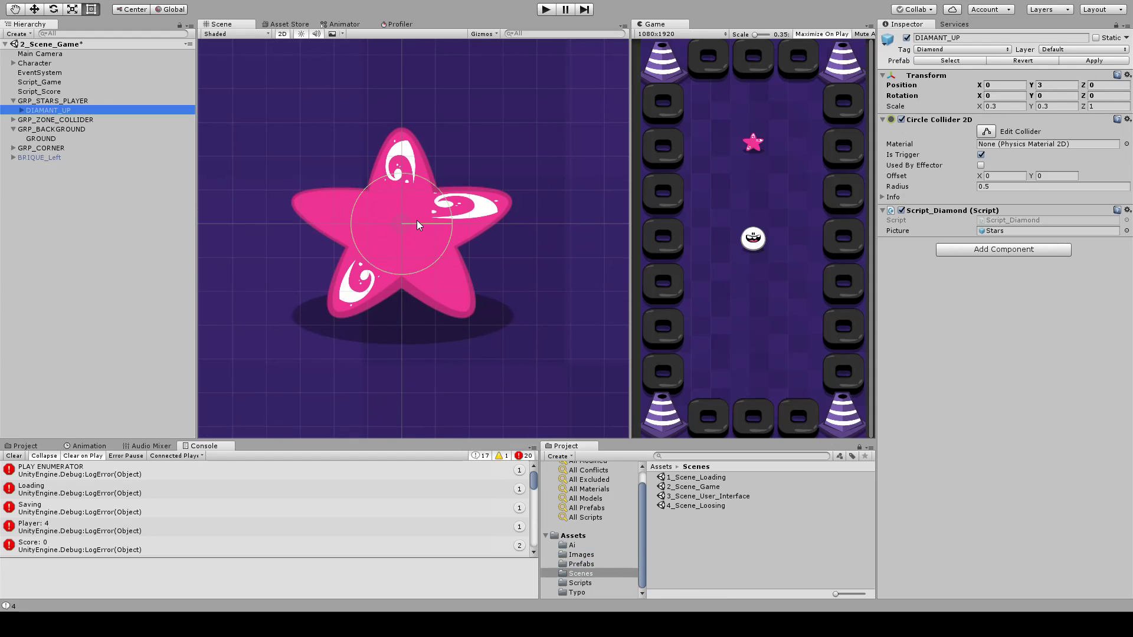
scroll(430, 242, "down", 5)
middle_click_drag(451, 321, 461, 206)
key("ctrl+d")
left_click(1049, 86)
type("-3")
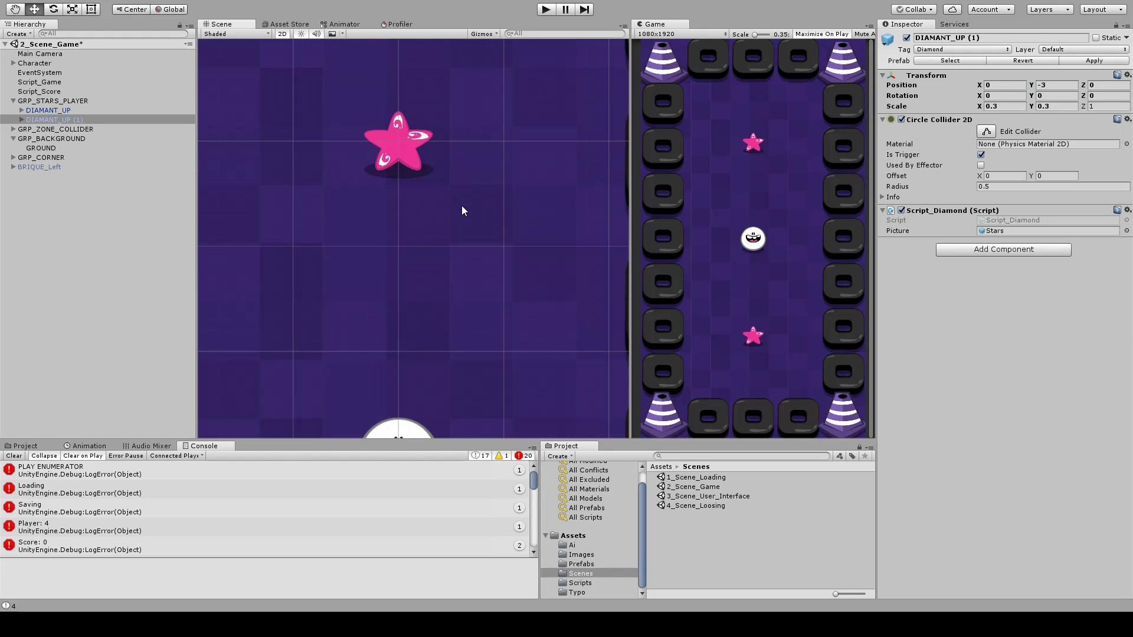
- Change the color of the Stars sprite under DIAMANT_UP to white and apply it to the prefab
left_click(21, 120)
left_click(21, 111)
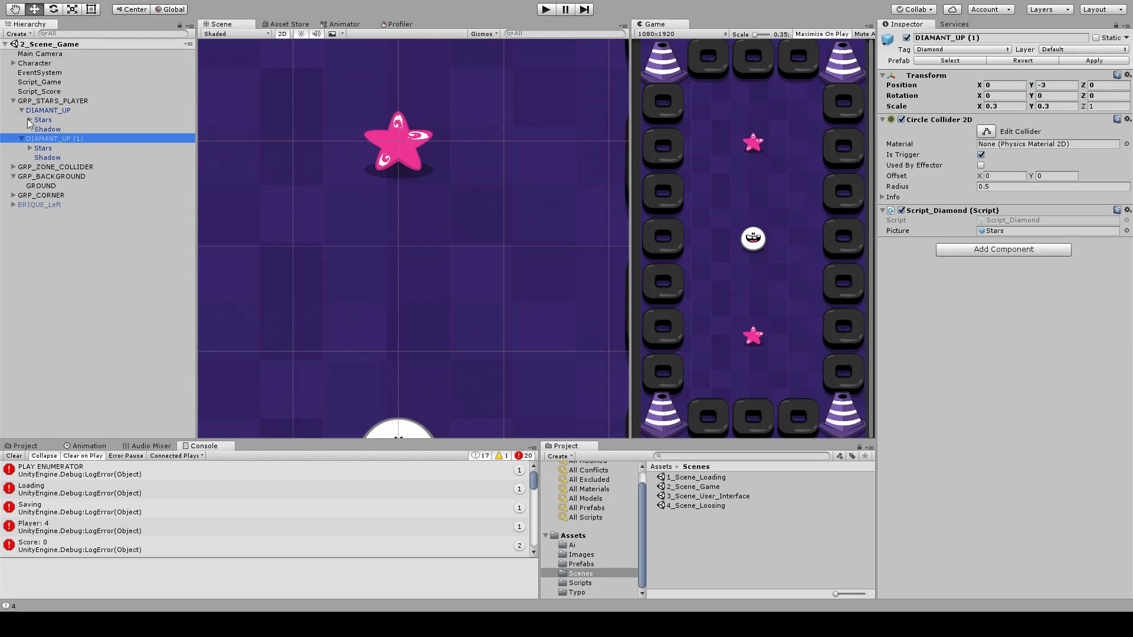
left_click(30, 119)
left_click(1065, 141)
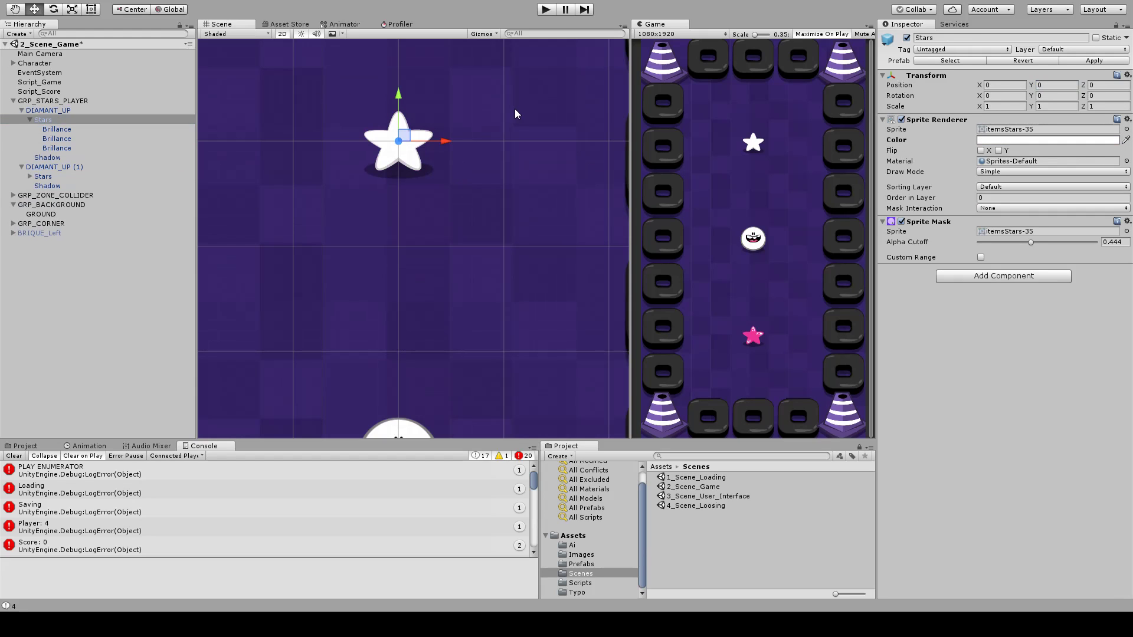
middle_click_drag(564, 196, 558, 161)
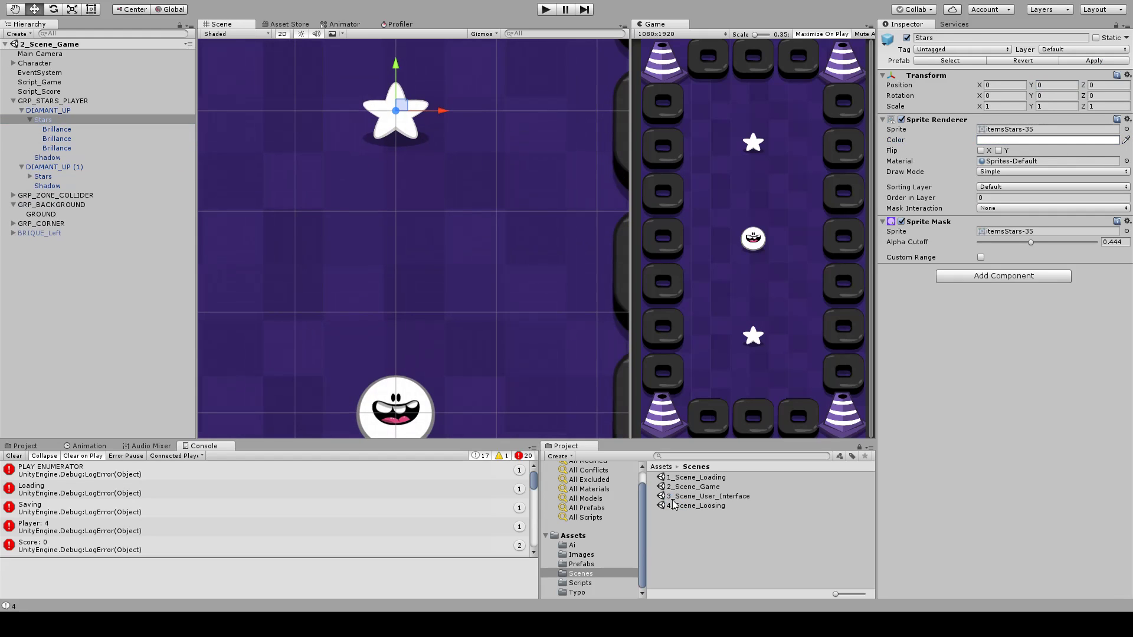
- Run the game from 1_Scene_Loading and replay a few rounds to check the stars, then stop it
double_click(693, 477)
left_click(544, 10)
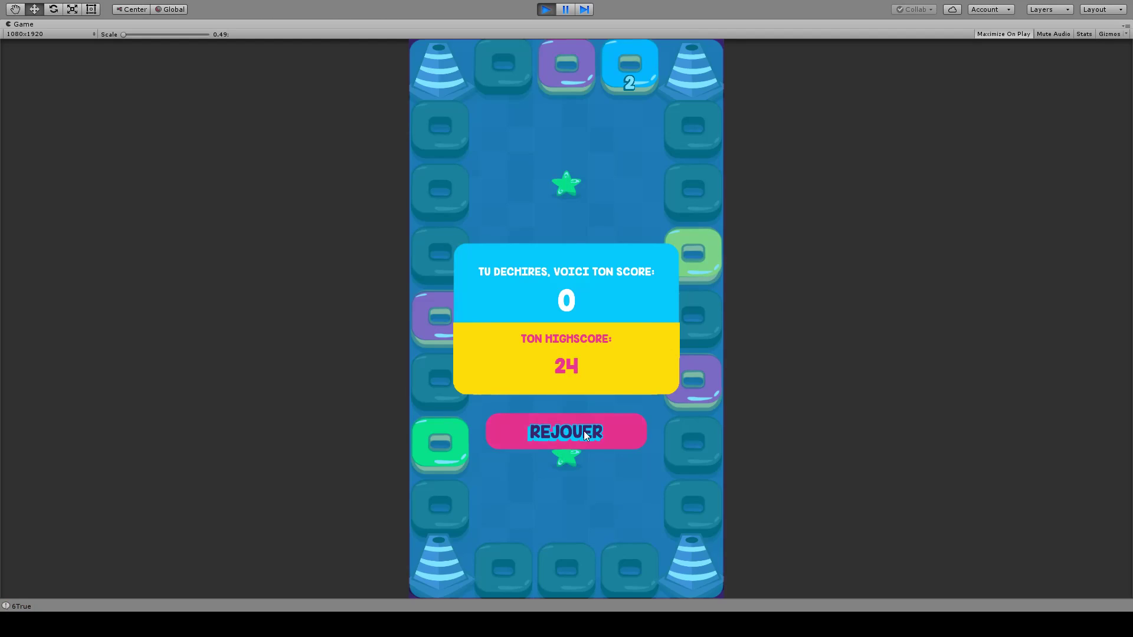
left_click(584, 435)
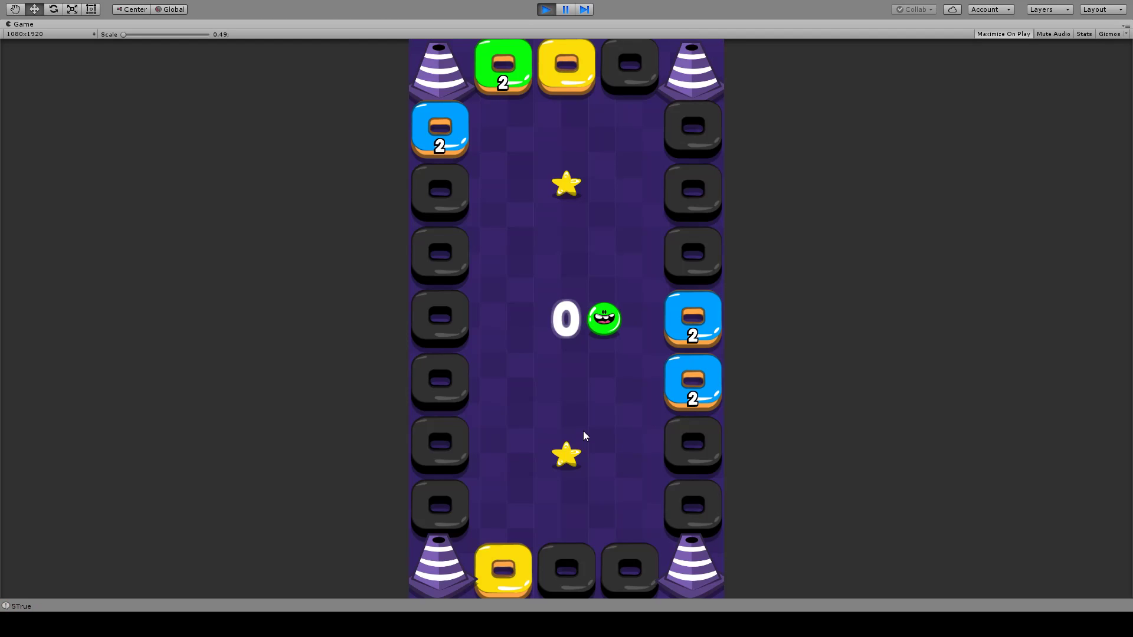
left_click(578, 199)
left_click(582, 210)
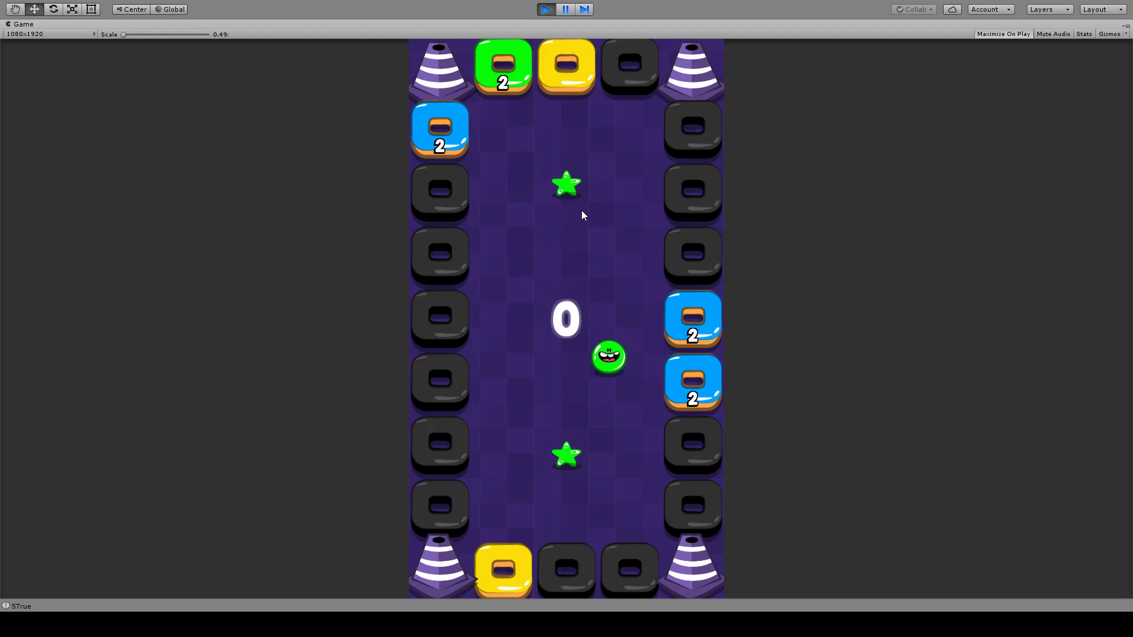
left_click(581, 211)
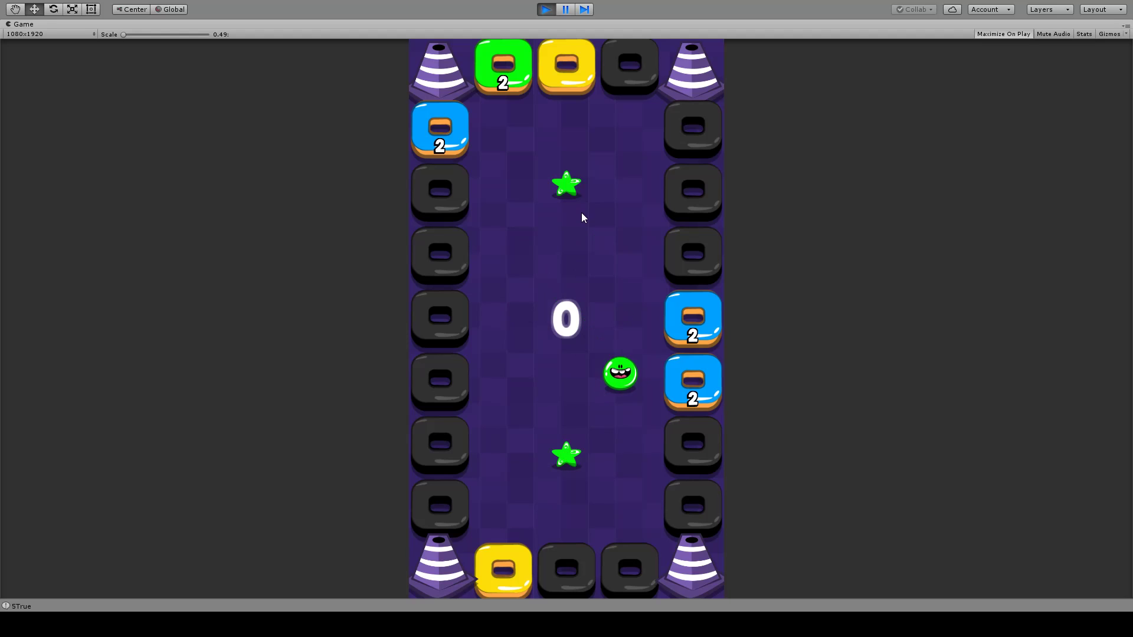
left_click(569, 435)
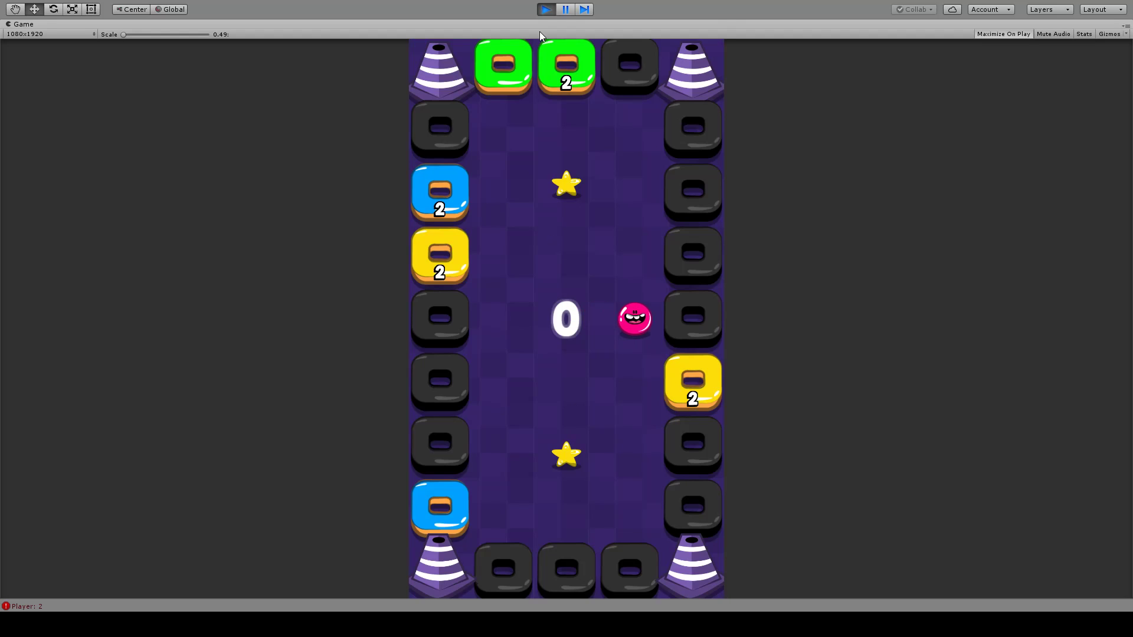
left_click(577, 437)
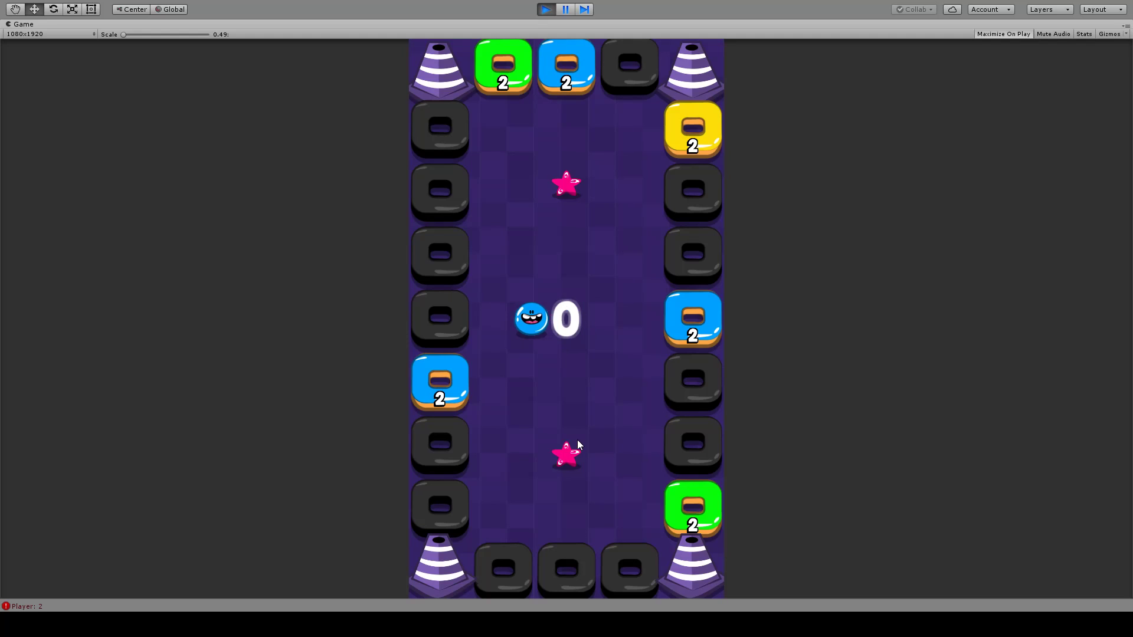
left_click(549, 12)
- In 2_Scene_Game, move DIAMANT_UP's Shadow back to Z 0.07 and apply the change to the prefab
double_click(708, 487)
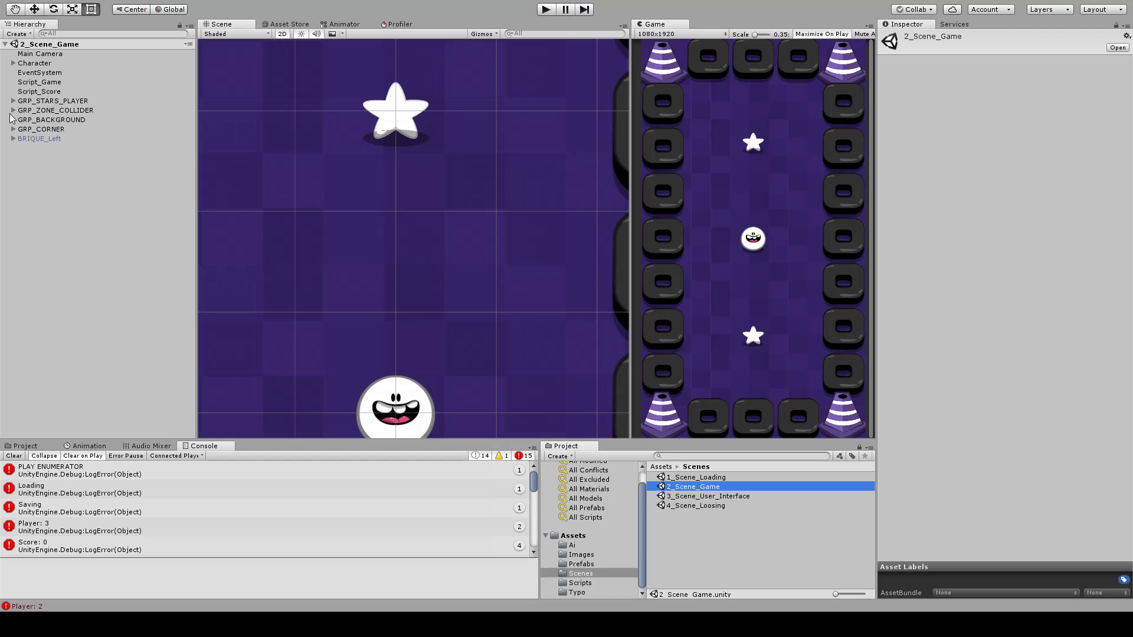
left_click(13, 101)
left_click(21, 110)
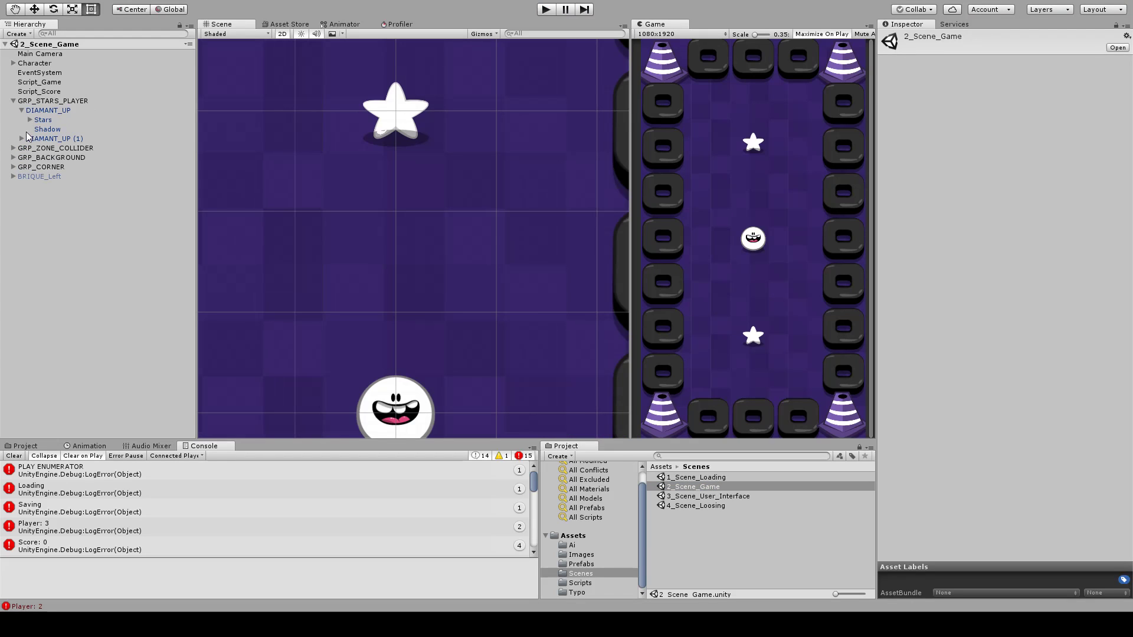
left_click(37, 129)
left_click(282, 33)
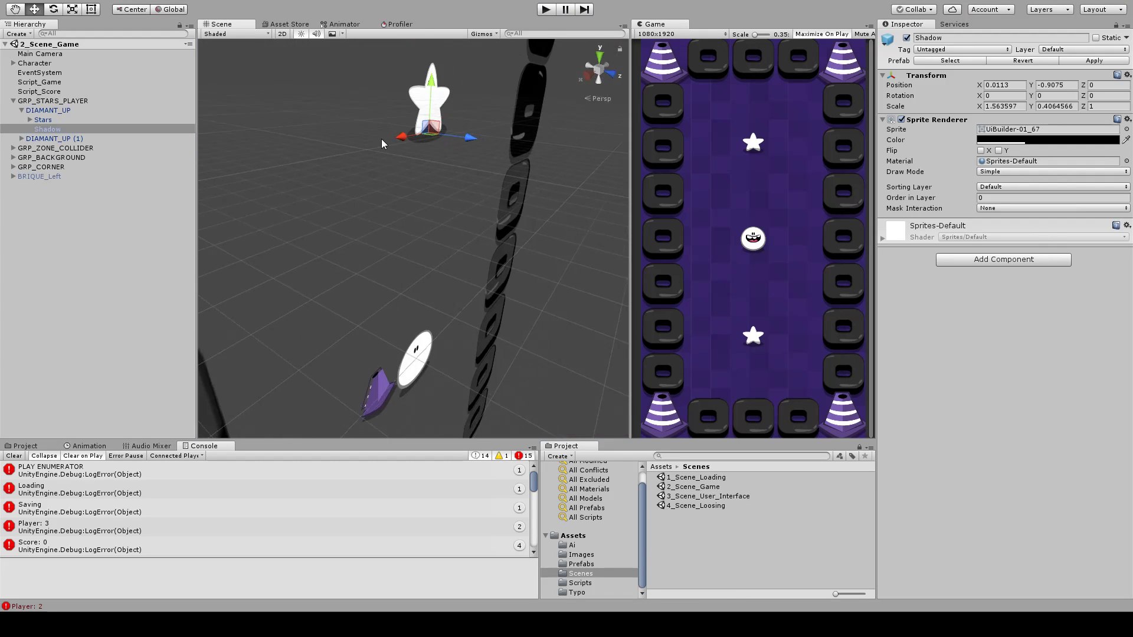
key("w")
left_click_drag(465, 132, 469, 132)
left_click(1081, 60)
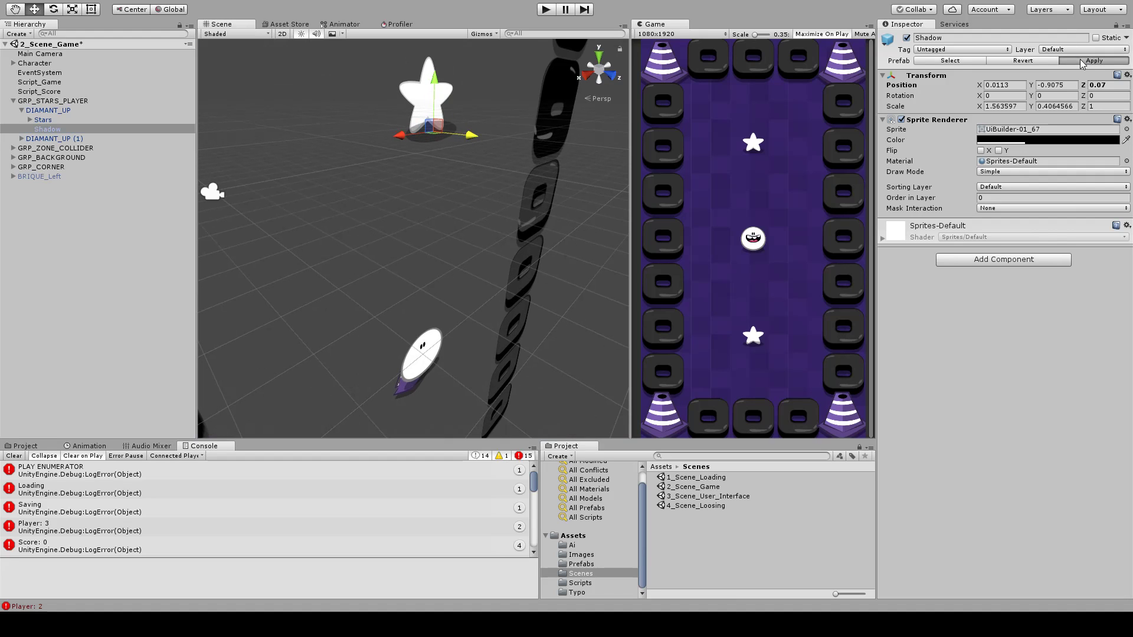
middle_click_drag(399, 48, 414, 86)
left_click(282, 34)
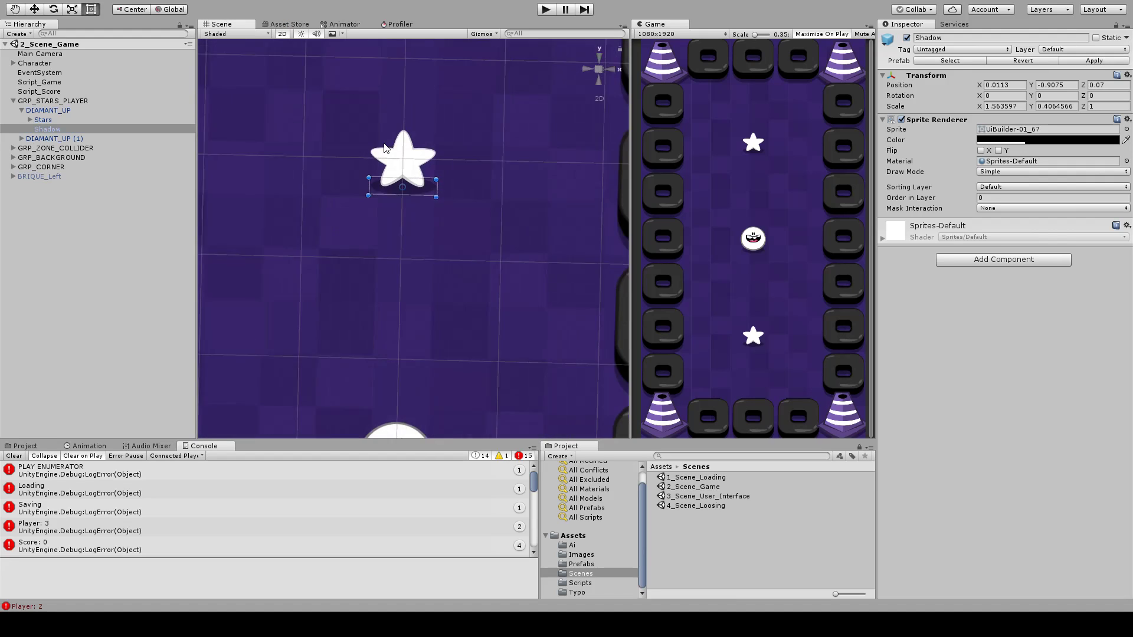
- Collapse the GRP_STARS_PLAYER group and create an empty object at the root of the scene
left_click(228, 193)
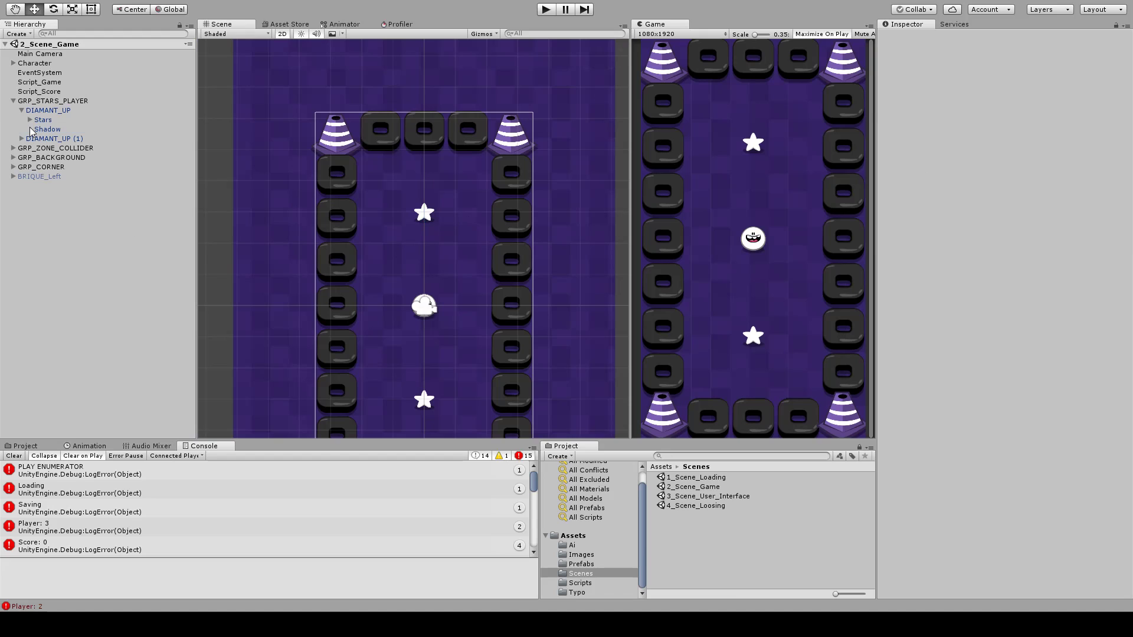
left_click(22, 111)
left_click(27, 102)
left_click(13, 101)
middle_click_drag(351, 210, 355, 118)
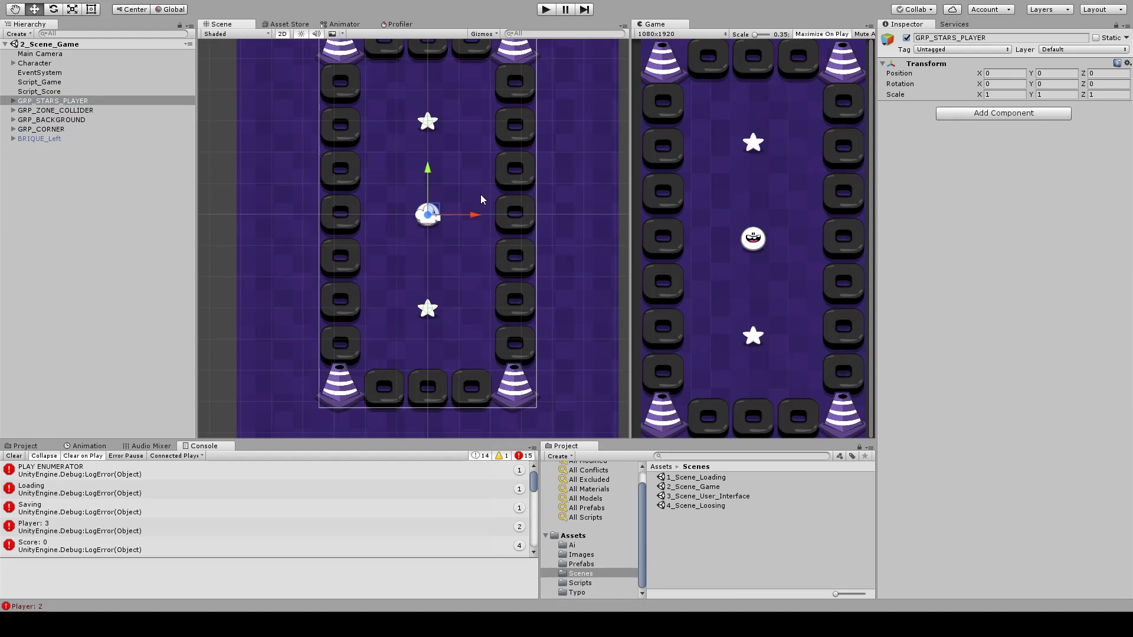
scroll(470, 229, "up", 6)
scroll(471, 229, "down", 7)
left_click(242, 242)
scroll(442, 260, "up", 10)
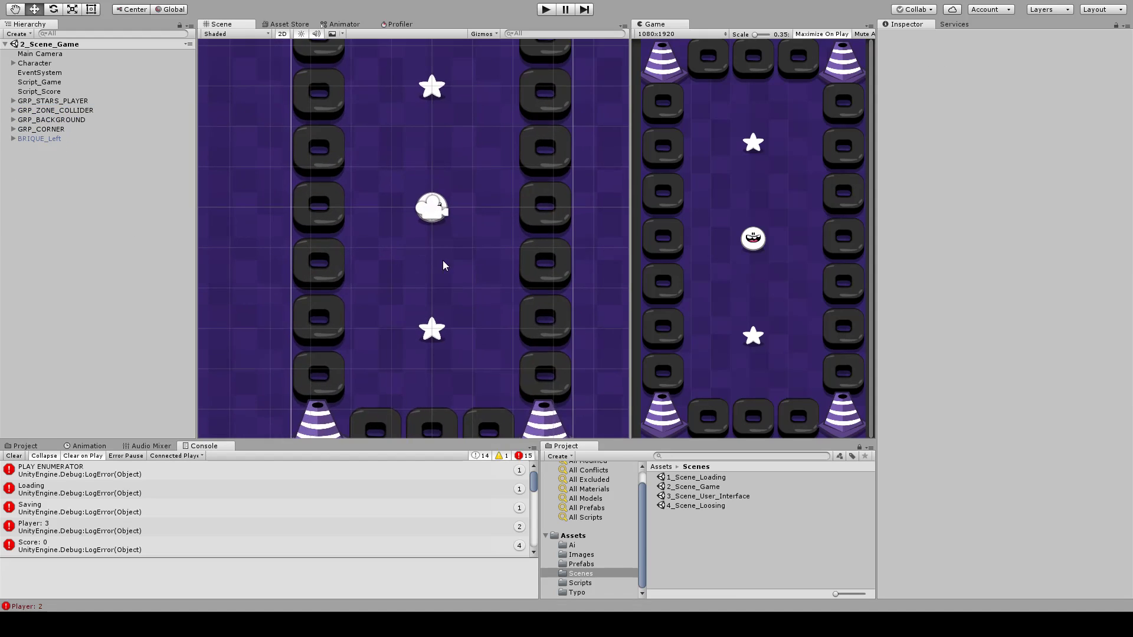
middle_click_drag(483, 316, 480, 243)
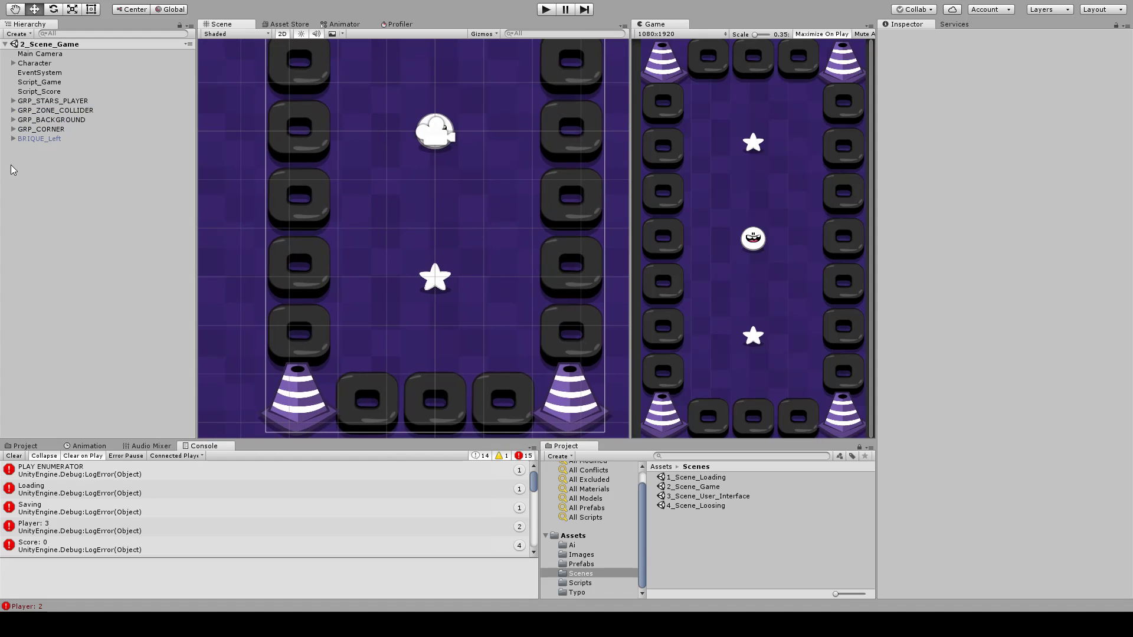
key("ctrl+shift+n")
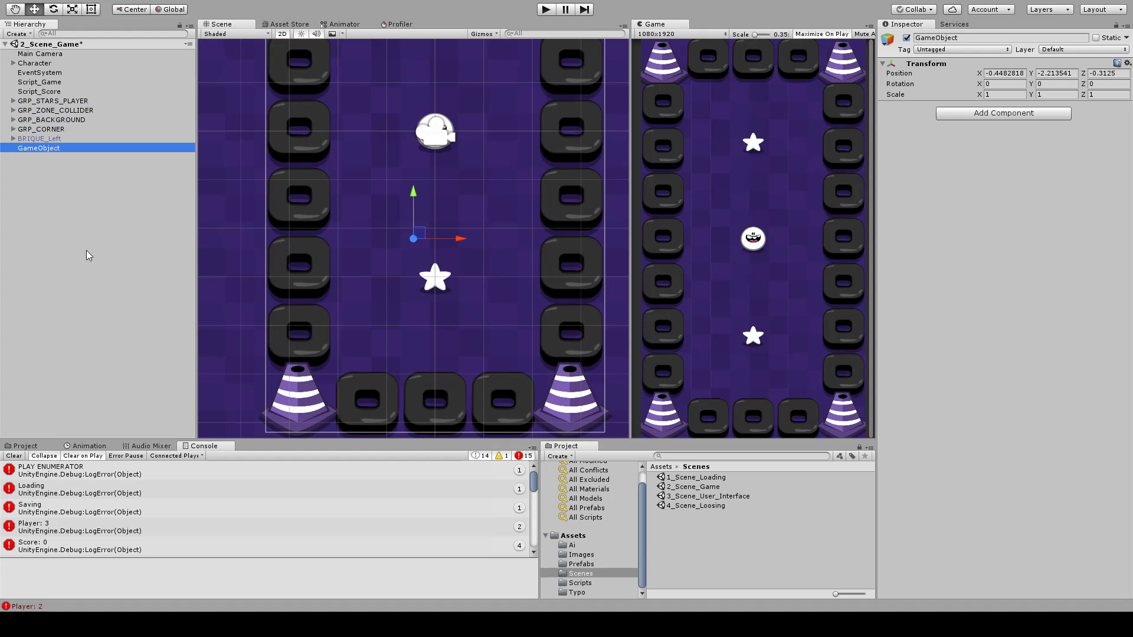
- Rename the new empty GameObject in the scene hierarchy as GRP_GRASS
left_click(42, 147)
type("GRP")
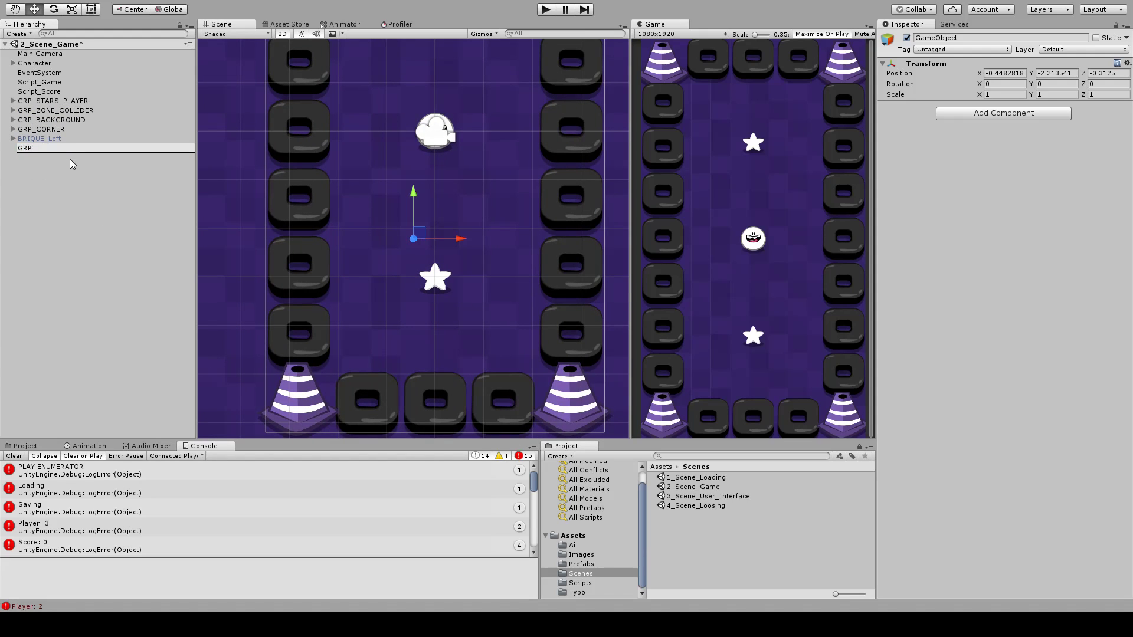
type("_GRASS")
key("Return")
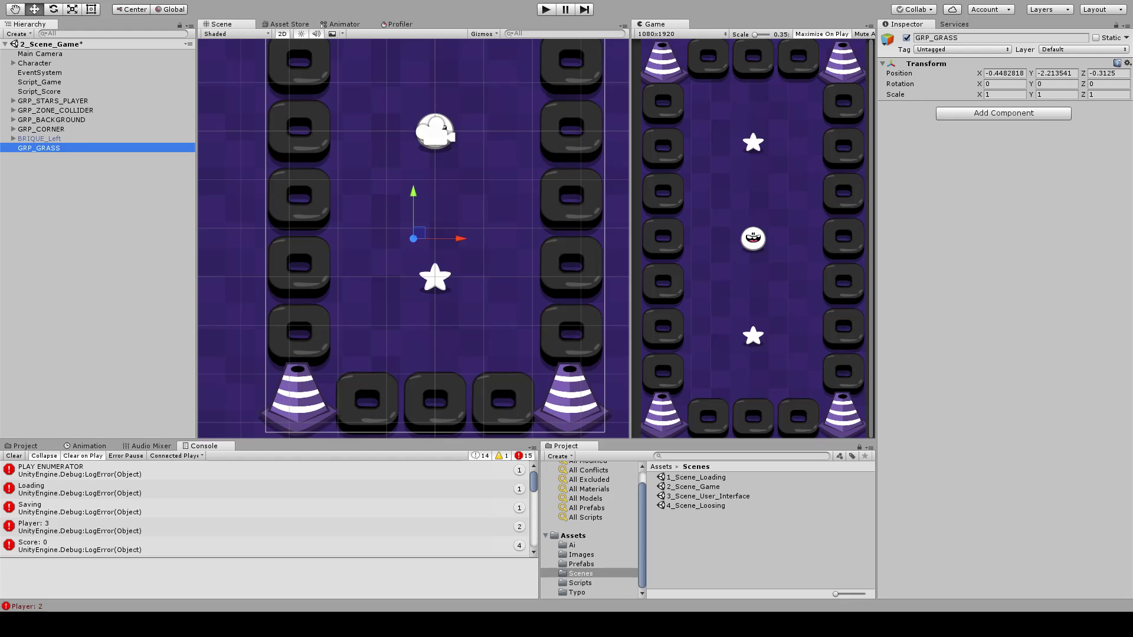
- Set the GRP_GRASS object's position to X 0, Y 0 and Z 0
left_click(1004, 73)
type("0")
key("Tab")
type("0")
key("Tab")
type("0")
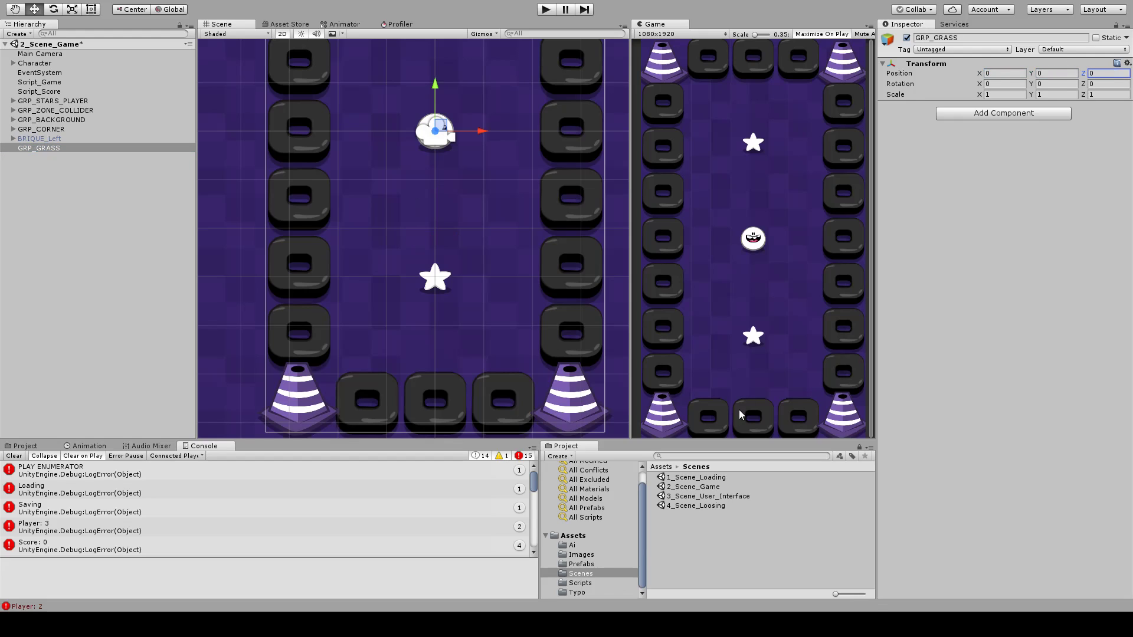
- Look through the items-03 2 sprites in the Images asset folder for a grass image
left_click(600, 554)
left_click(697, 553)
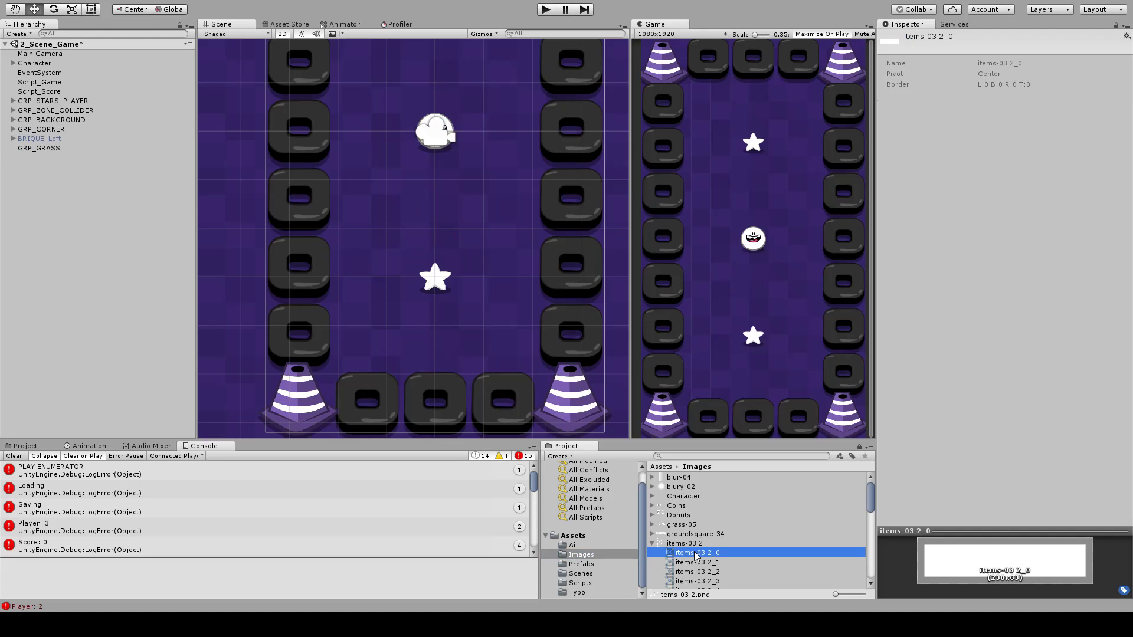
scroll(677, 555, "down", 2)
left_click(686, 491)
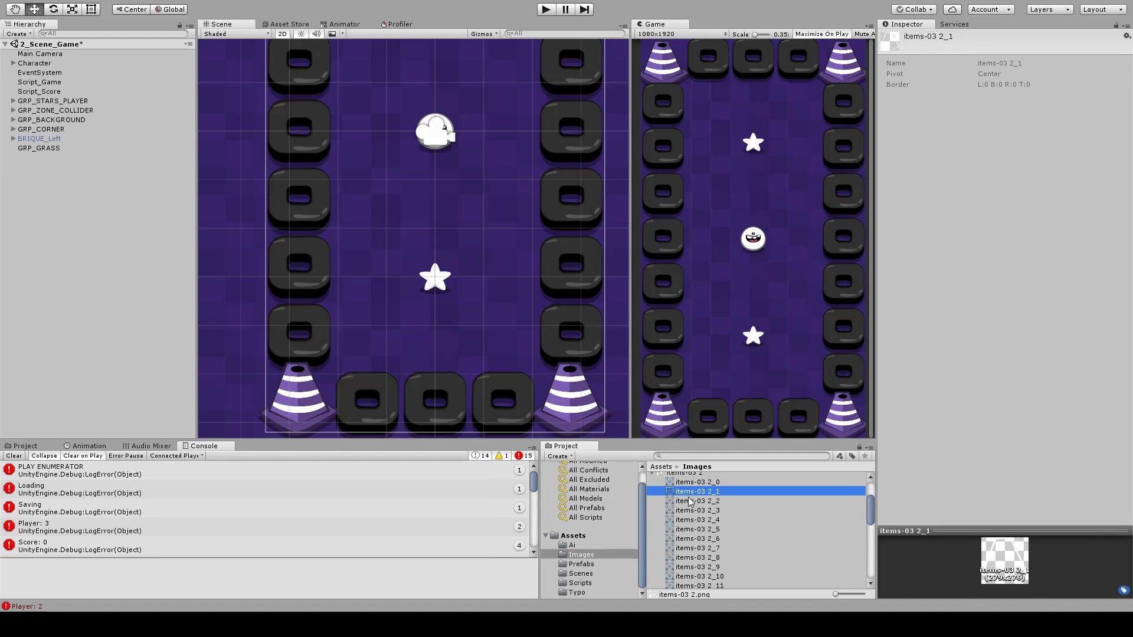
left_click(688, 498)
scroll(667, 504, "up", 1)
left_click(652, 508)
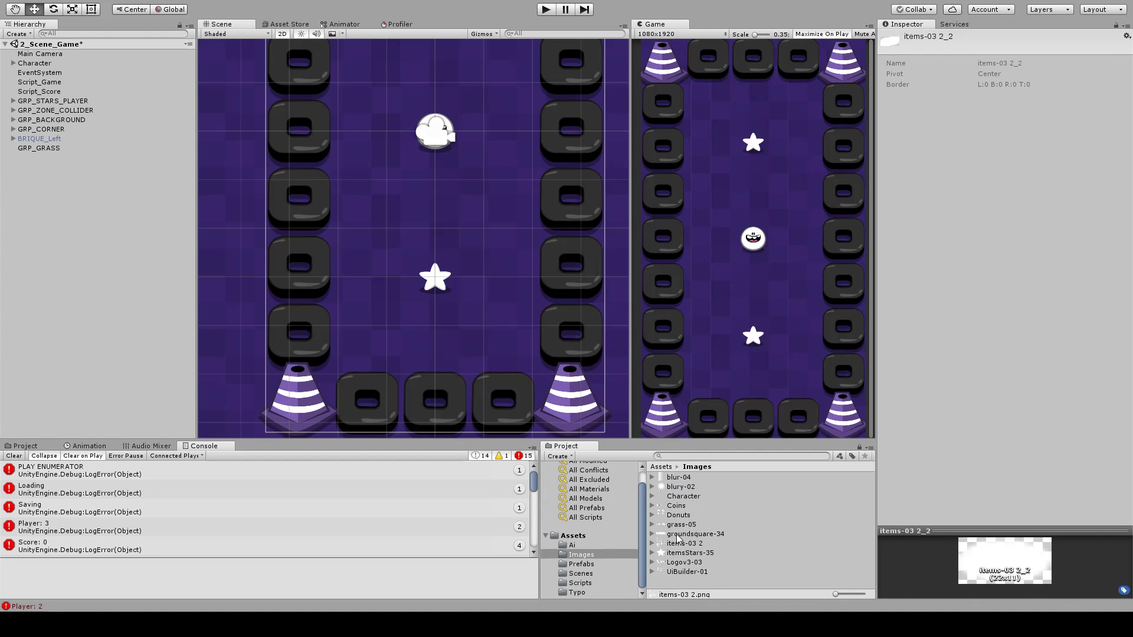
- Set the sprite mode of the grass-05 texture to Multiple
left_click(679, 525)
left_click(1032, 93)
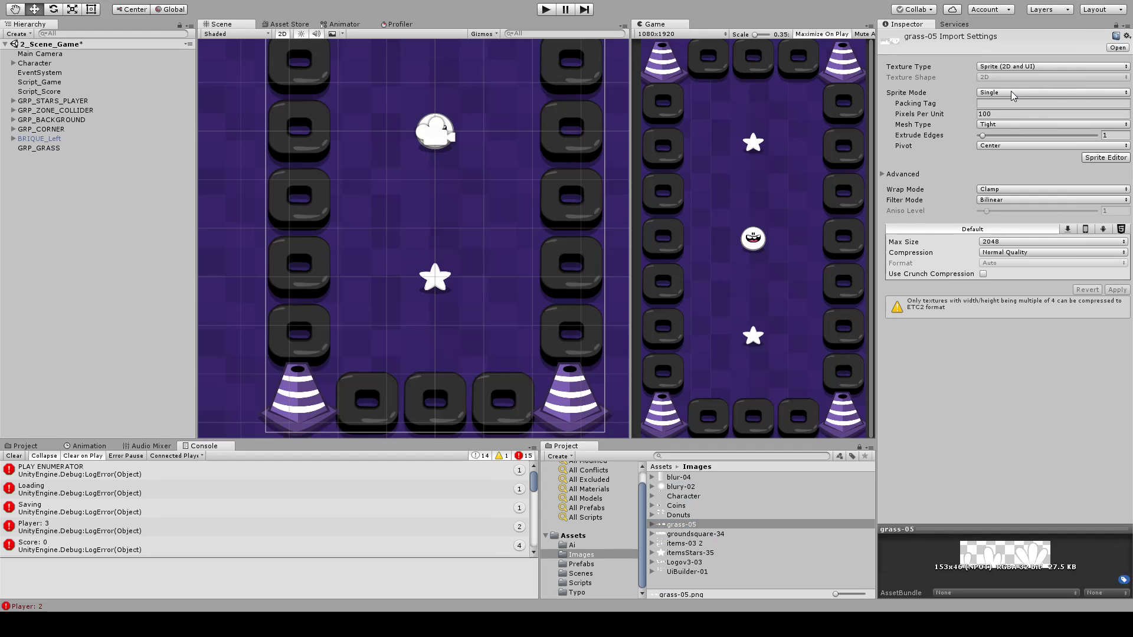
left_click(1016, 104)
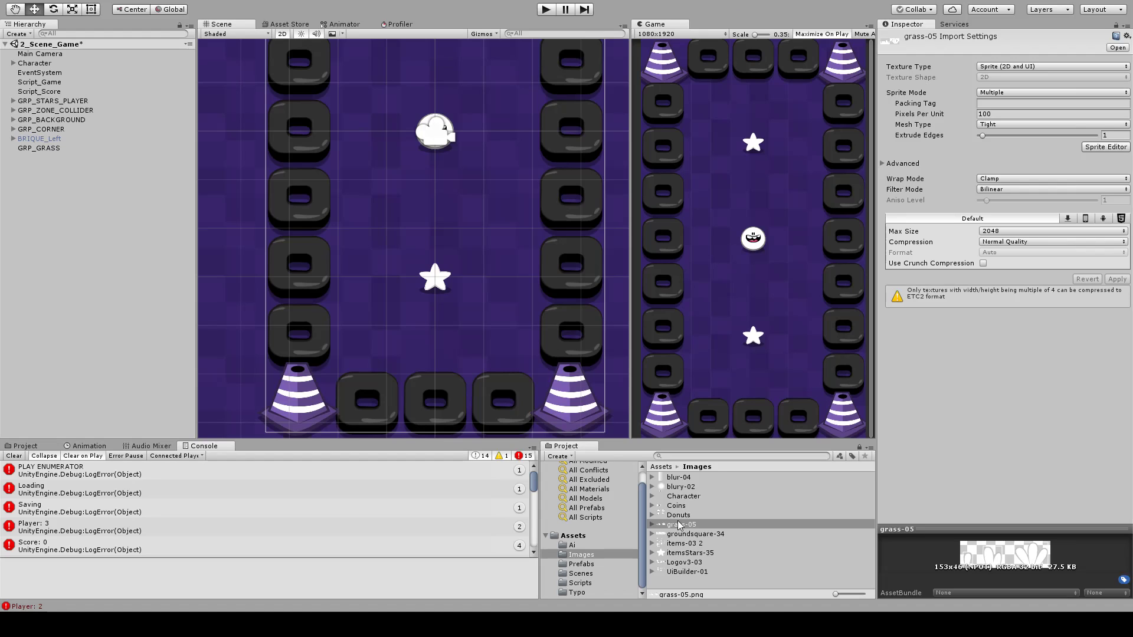
- Add the sprites grass-05_0, grass-05_1 and grass-05_2 to the scene as children of GRP_GRASS
left_click(652, 525)
left_click_drag(696, 534, 43, 150)
left_click_drag(711, 544, 44, 152)
left_click_drag(697, 552, 44, 152)
scroll(466, 146, "up", 1)
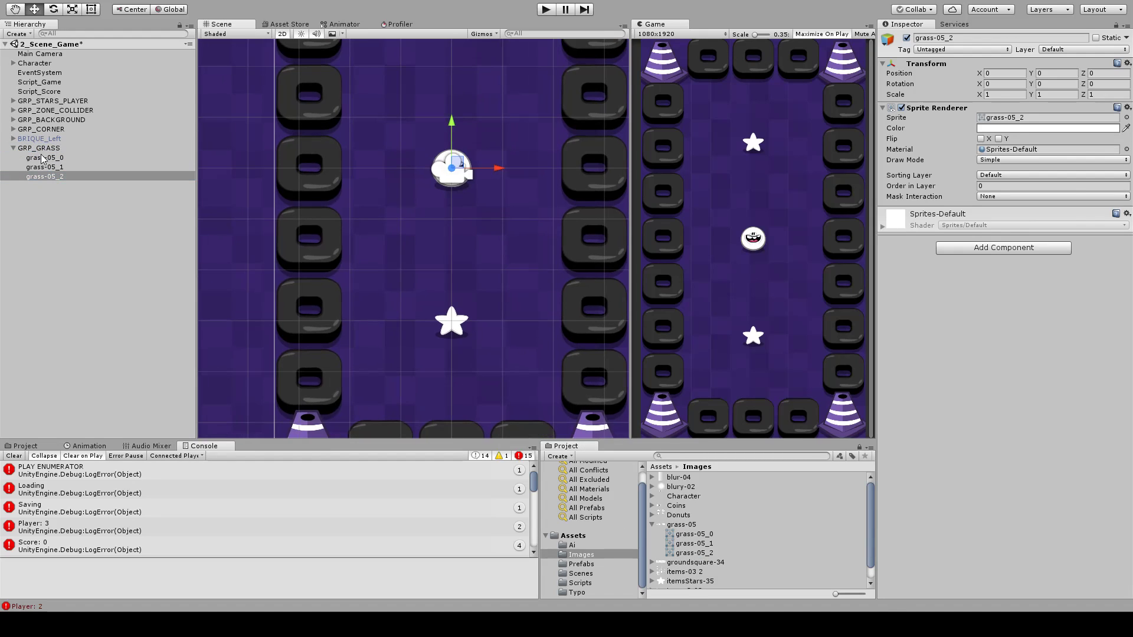
- Lower the three grass sprites to Y -1.67 and spread them apart, with grass-05_0 at X -0.87 and grass-05_1 at X 1.16
left_click(44, 158, "shift")
left_click(47, 158)
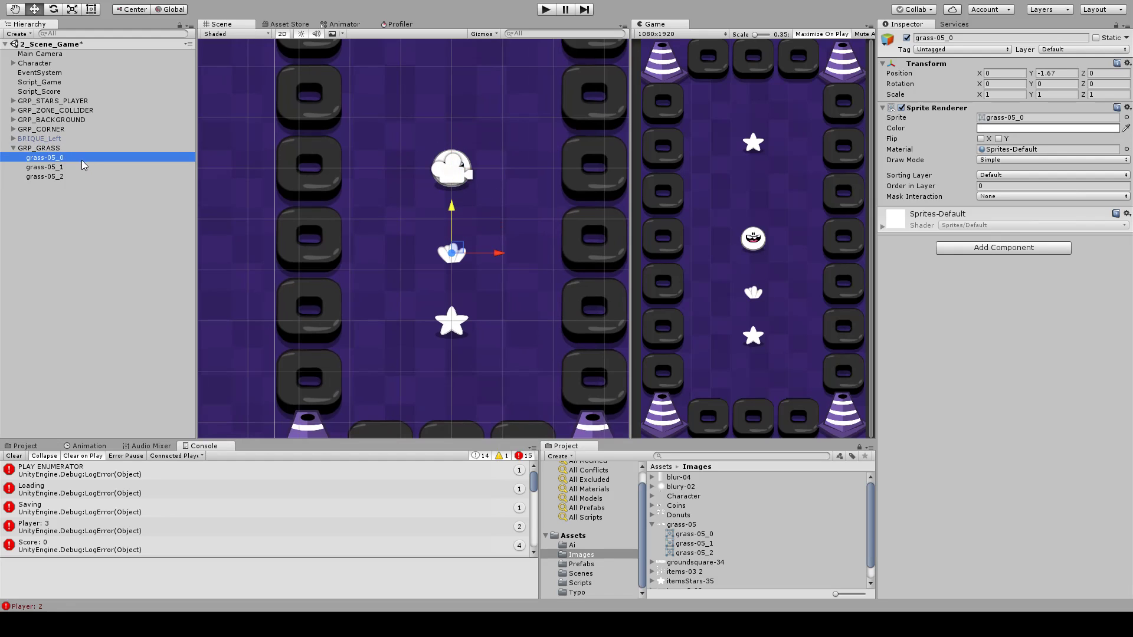
left_click_drag(495, 257, 558, 258)
left_click(46, 168)
left_click(69, 159)
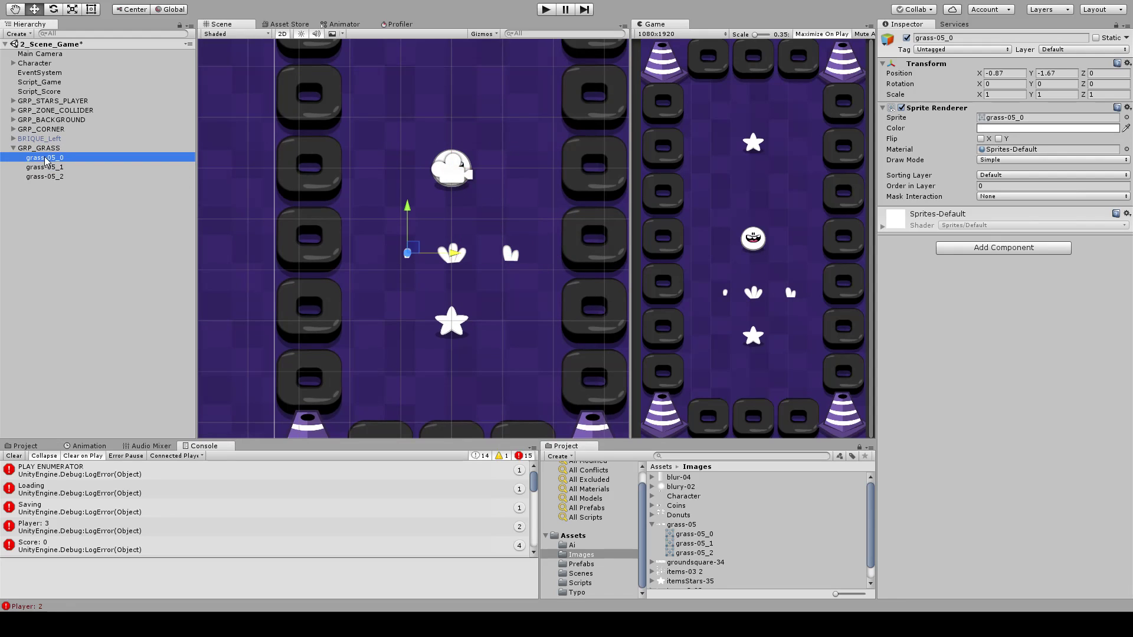
- Rename the grass-05_0 object as Grass_001
left_click(44, 158)
type("Grass")
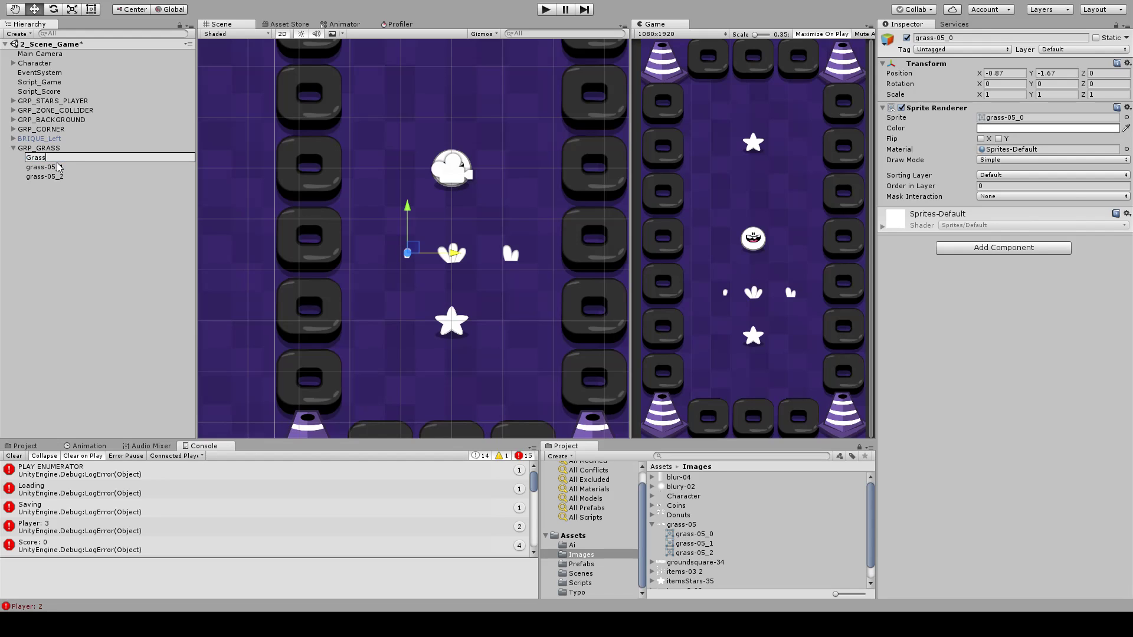
type("_001")
key("Return")
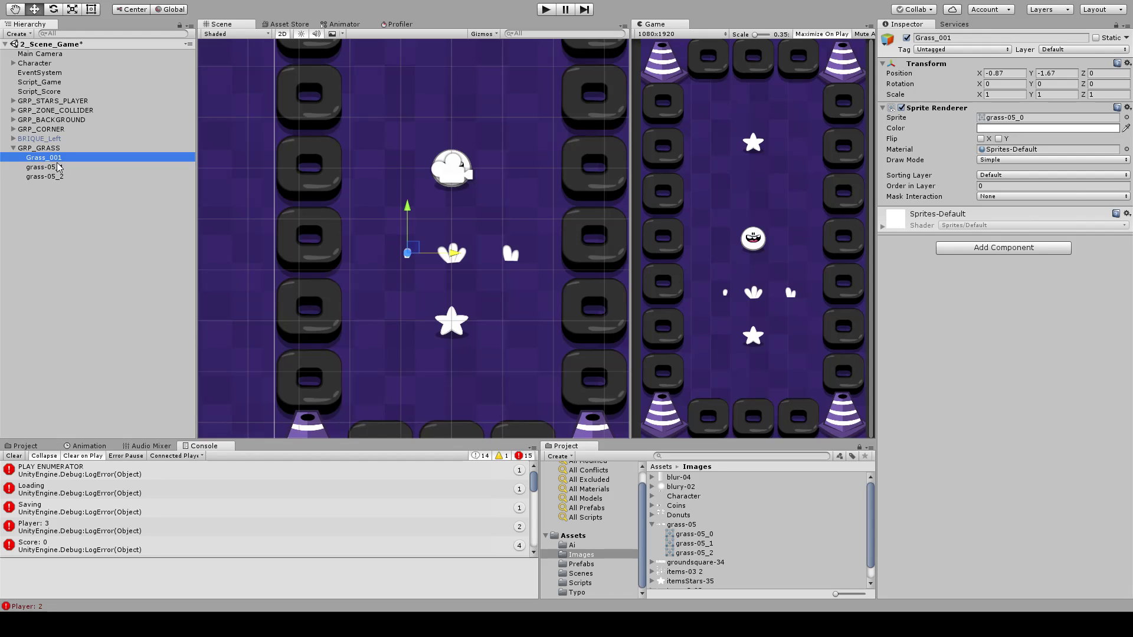
- Rename the grass-05_1 object as Grass_002
left_click(59, 168)
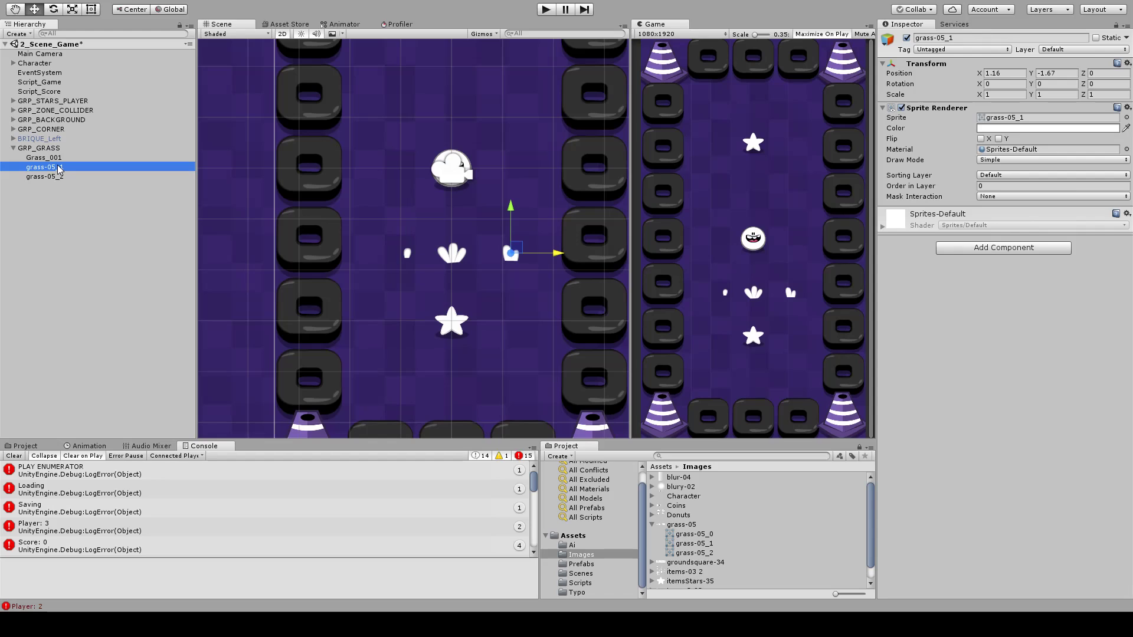
left_click(59, 168)
type("Gra")
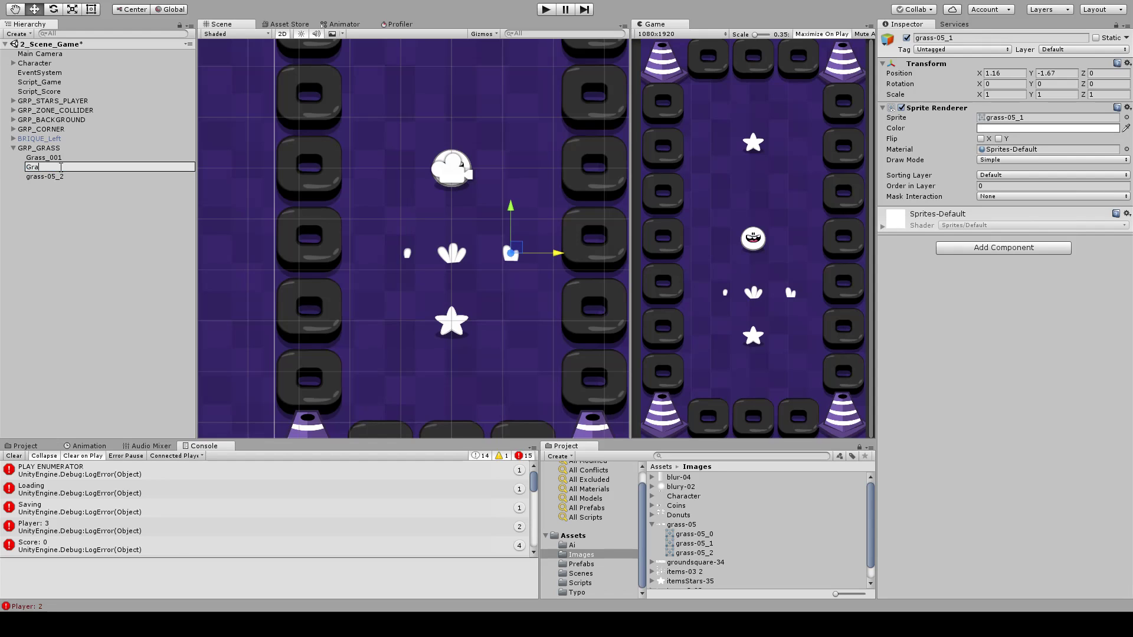
type("ss_002")
key("Return")
- Rename the grass-05_2 object as Grass_003
left_click(59, 177)
left_click(59, 177)
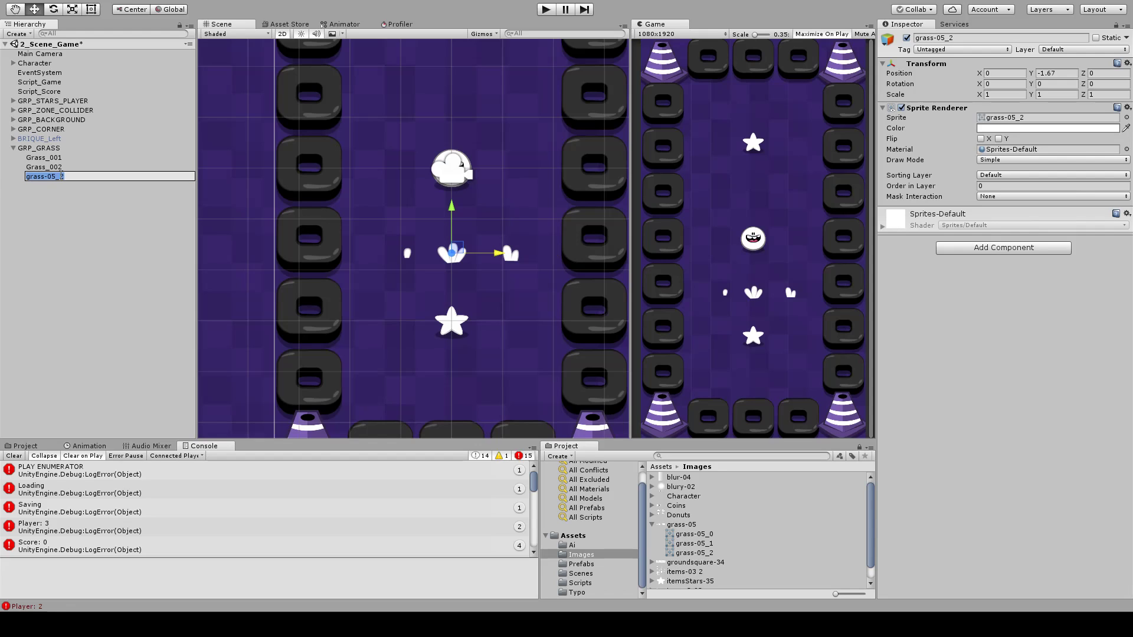
type("Grass_003")
key("Return")
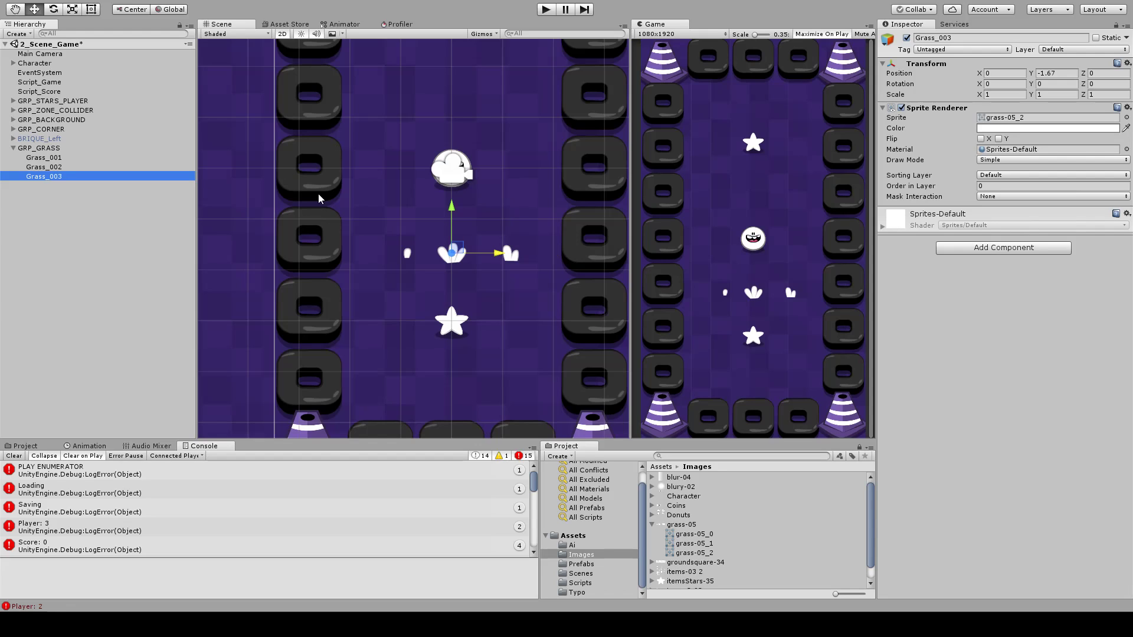
- Tint all three grass sprites with the dark purple sampled from the background around them
scroll(319, 198, "down", 2)
scroll(448, 283, "up", 6)
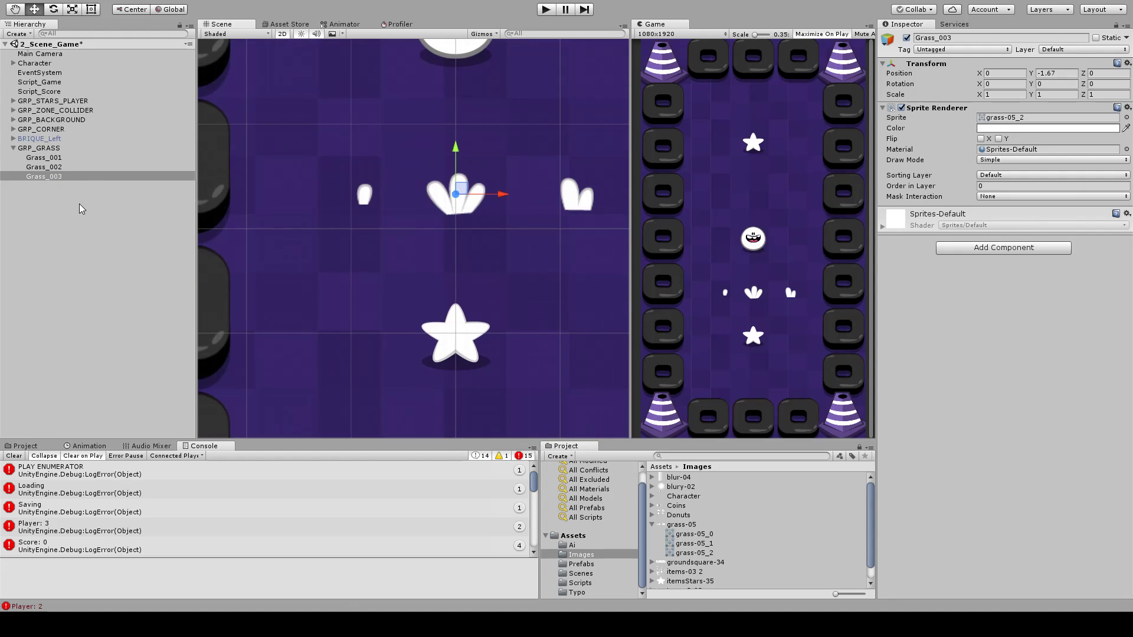
left_click(107, 160, "shift")
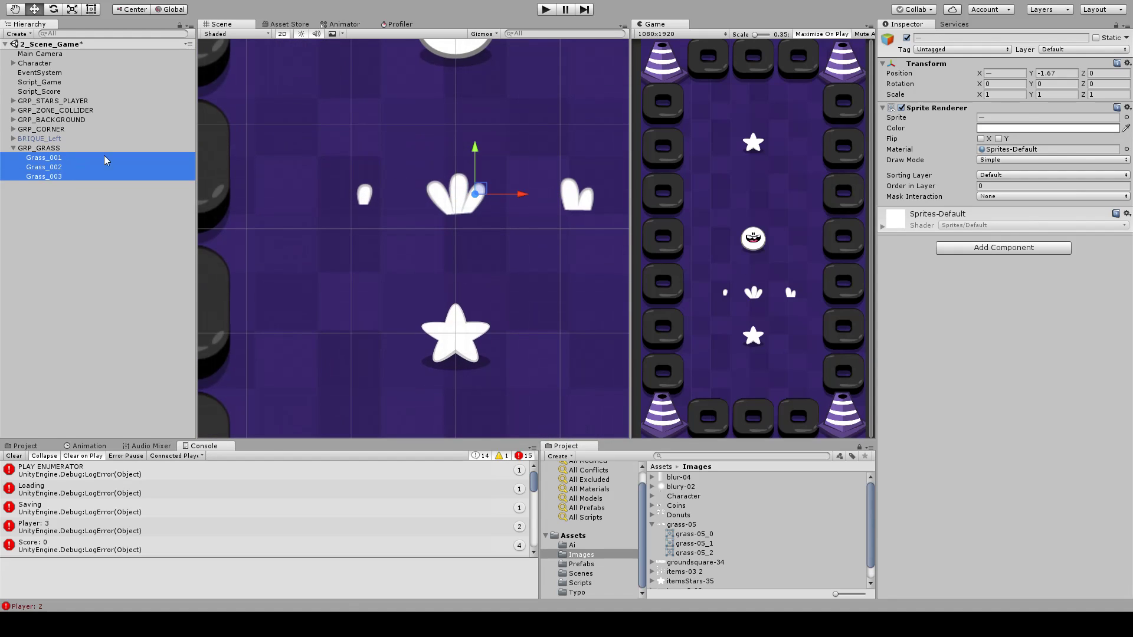
left_click(1125, 128)
left_click(467, 213)
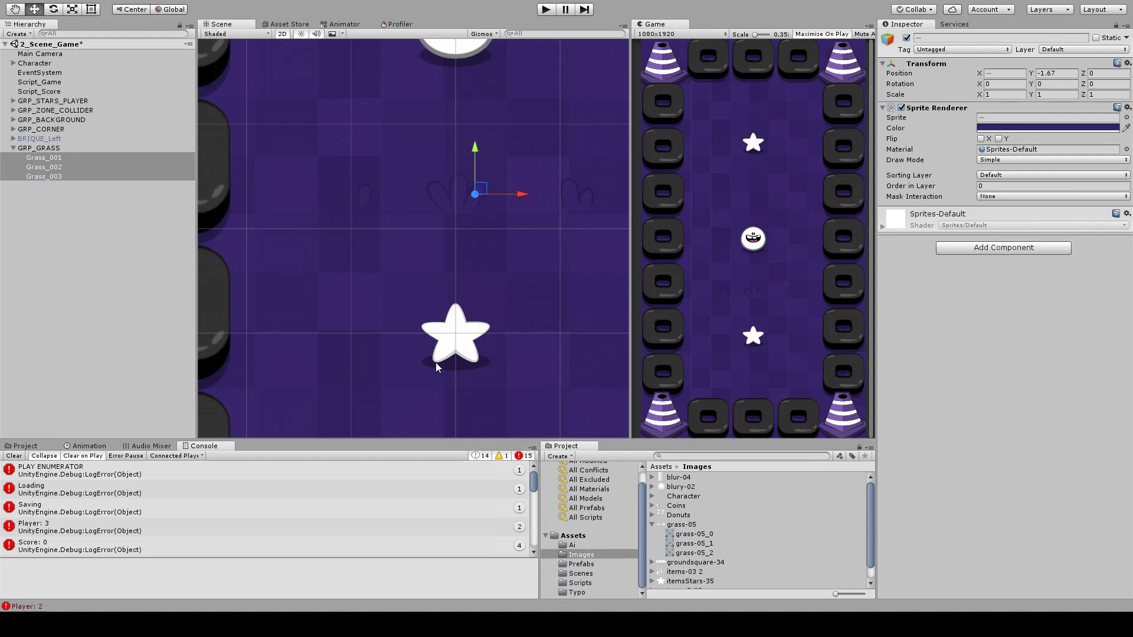
- Move the three grass sprites together slightly to the right and up to Y -1.307
middle_click_drag(548, 195, 498, 190)
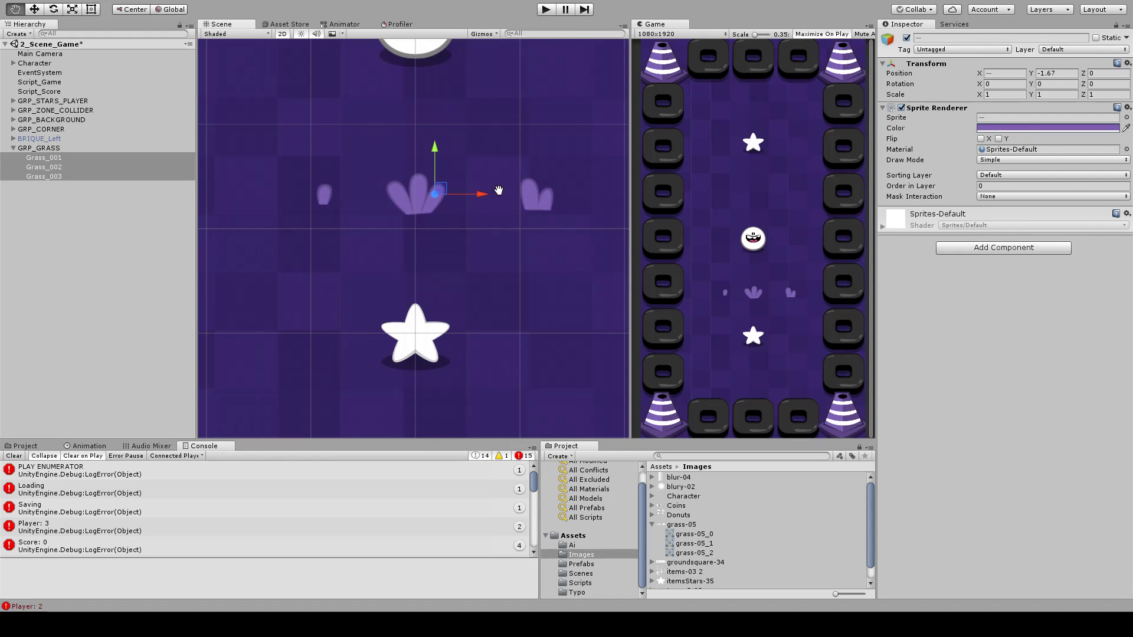
scroll(498, 189, "down", 4)
scroll(498, 189, "up", 3)
middle_click_drag(463, 290, 452, 268)
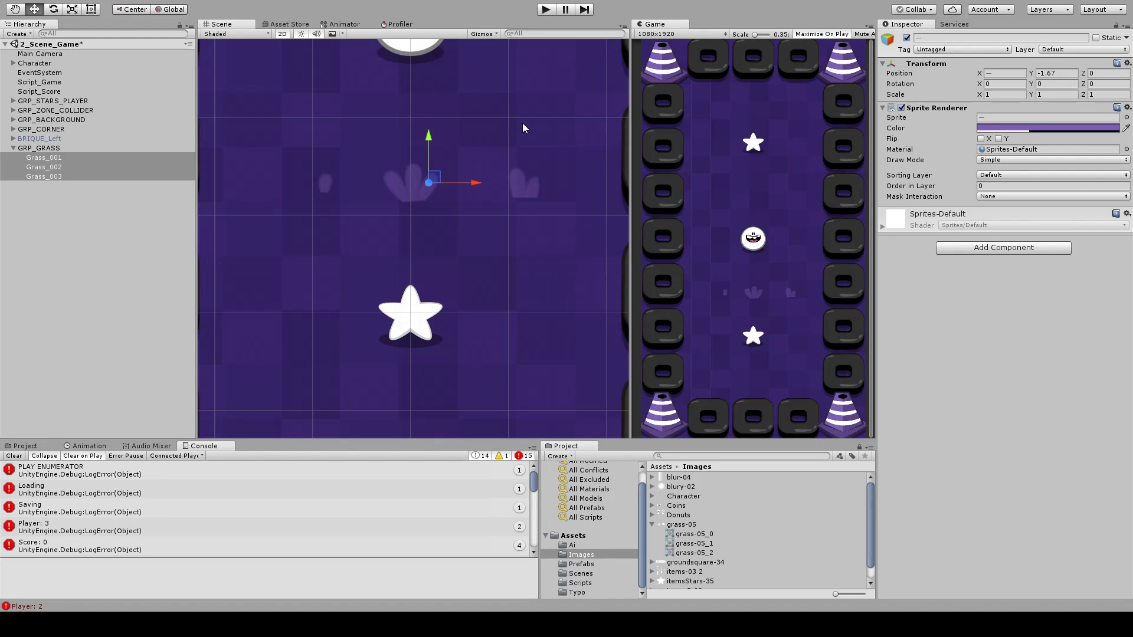
middle_click_drag(518, 156, 537, 193)
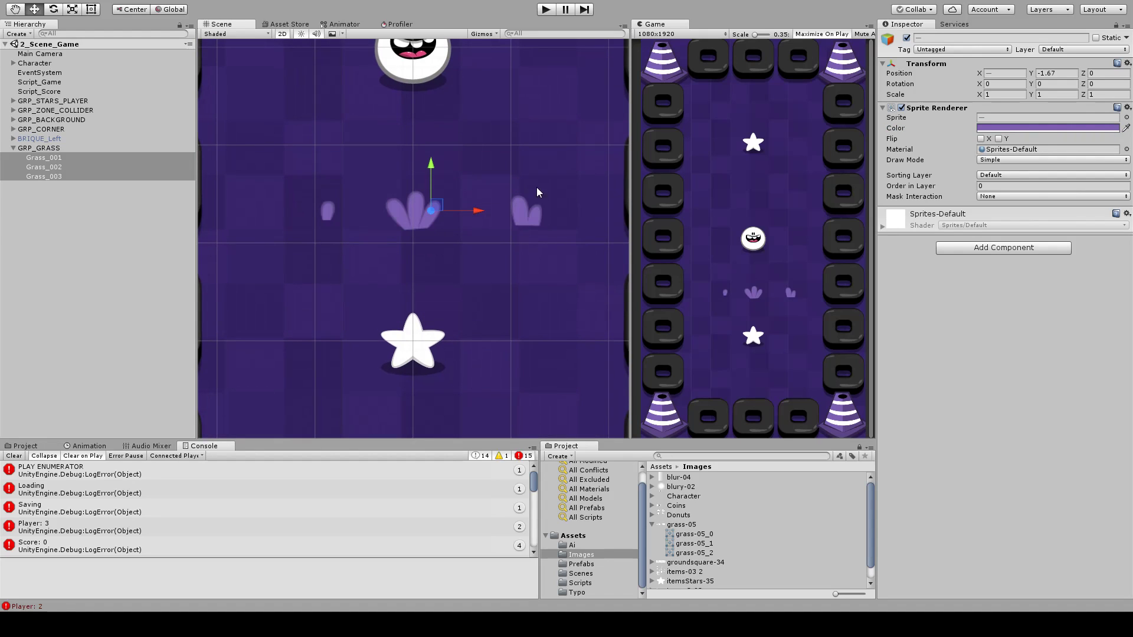
middle_click_drag(382, 193, 419, 198)
left_click_drag(467, 186, 537, 175)
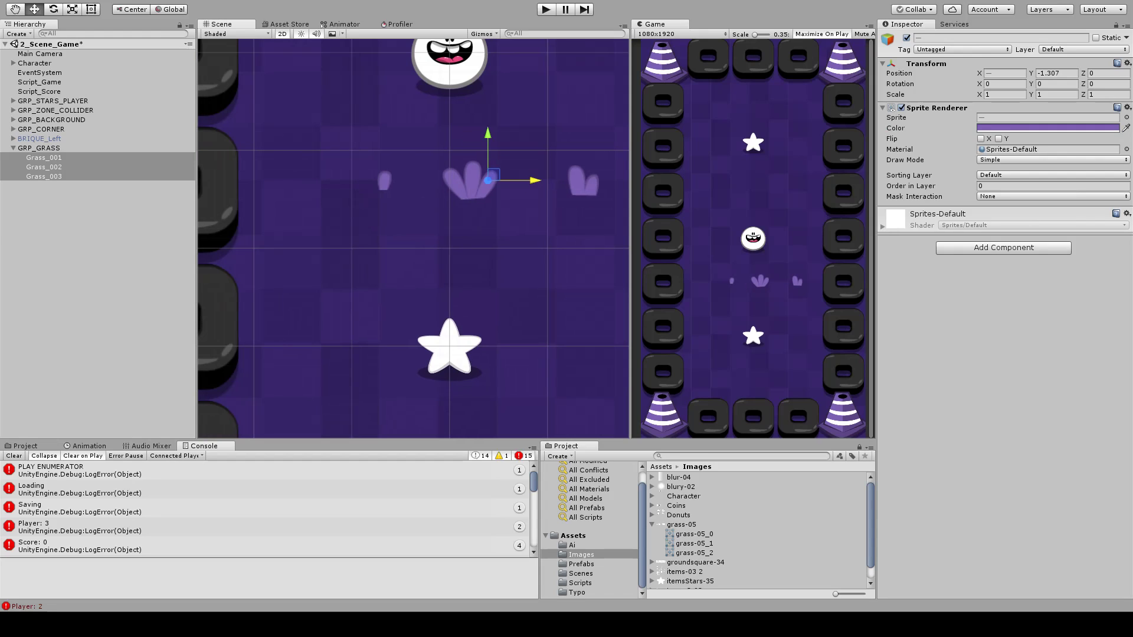
- Recolor the three grass sprites with the dark purple sampled from the background just below them
left_click(1126, 128)
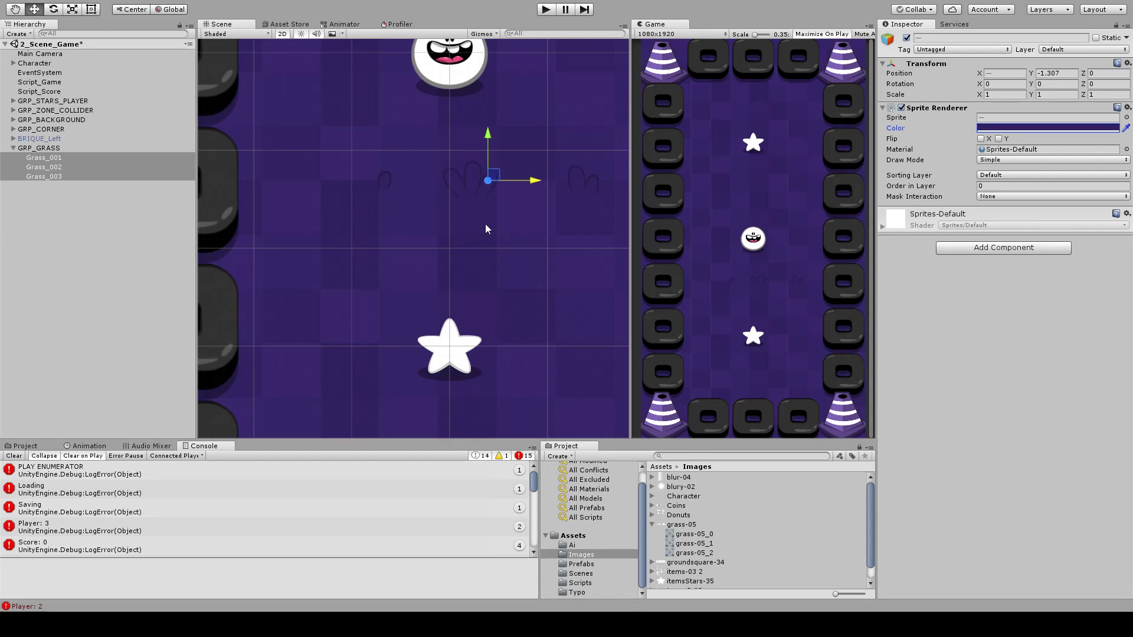
left_click(485, 229)
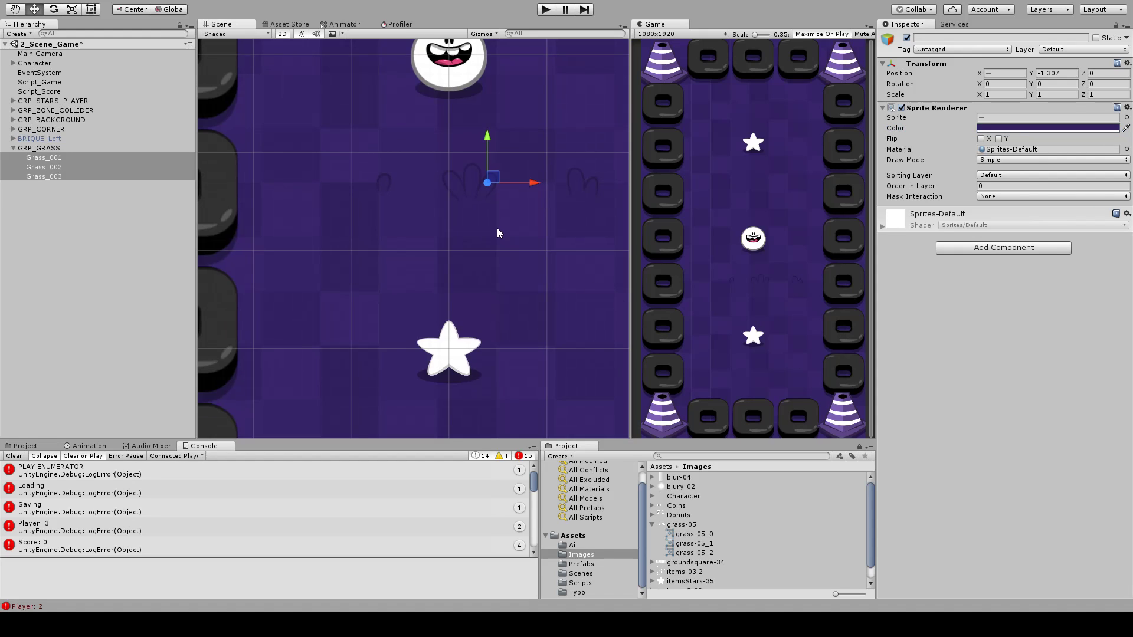
scroll(514, 230, "up", 3)
- Make prefabs of Grass_001, Grass_002 and Grass_003 in the Prefabs asset folder
left_click(66, 158)
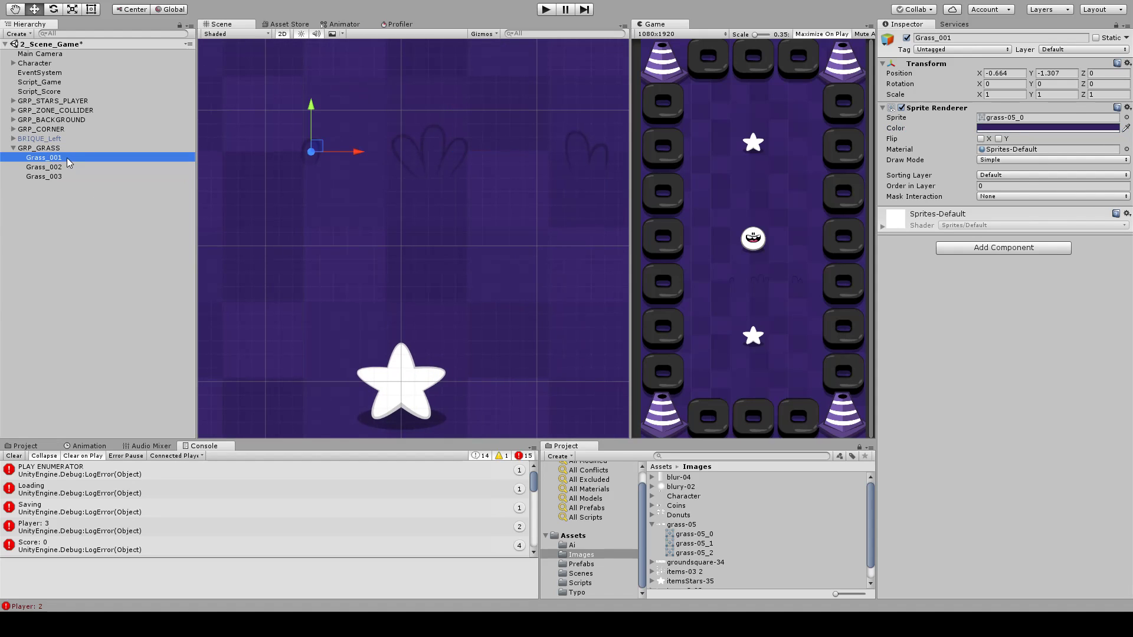
left_click_drag(59, 159, 588, 568)
left_click_drag(53, 168, 587, 568)
left_click_drag(59, 180, 588, 568)
scroll(473, 222, "down", 5)
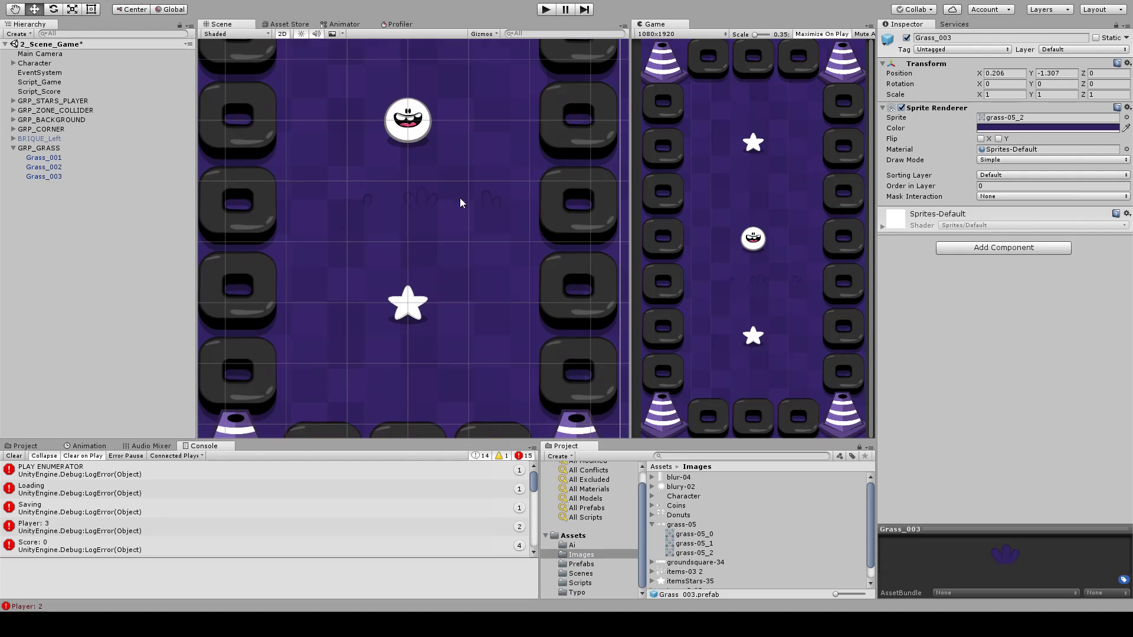
- Push the three grass sprites back toward the background to Z 0.488 in the 3D view, and return to the 2D view
left_click(59, 158)
left_click(53, 167, "ctrl")
left_click(59, 176, "ctrl")
left_click(278, 37)
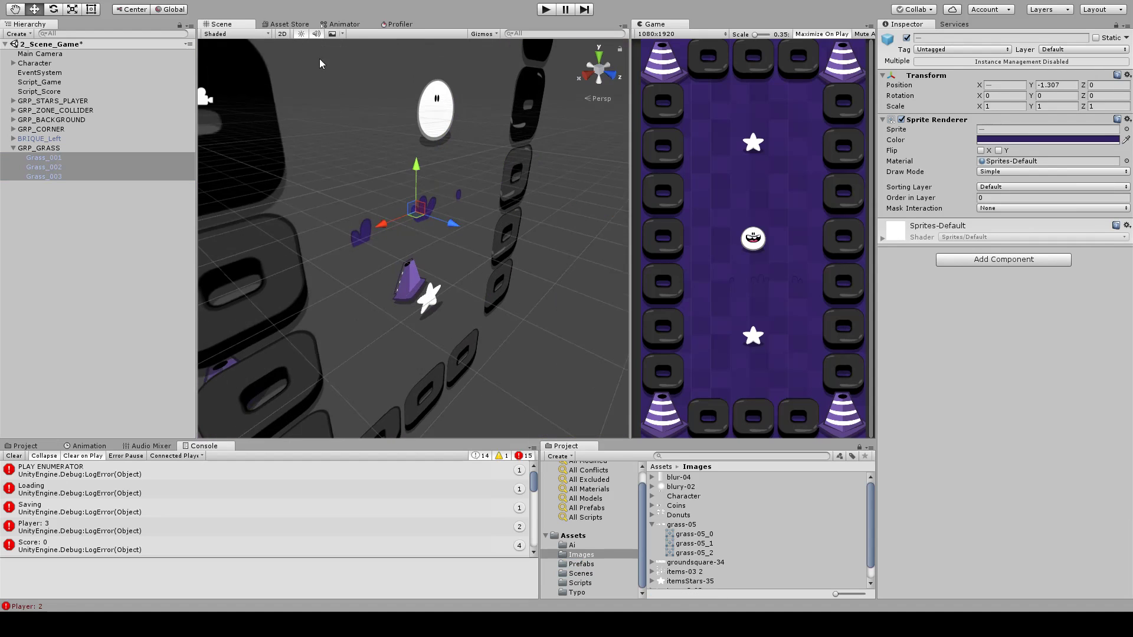
left_click_drag(445, 281, 502, 195)
left_click(465, 270)
key("ctrl+z")
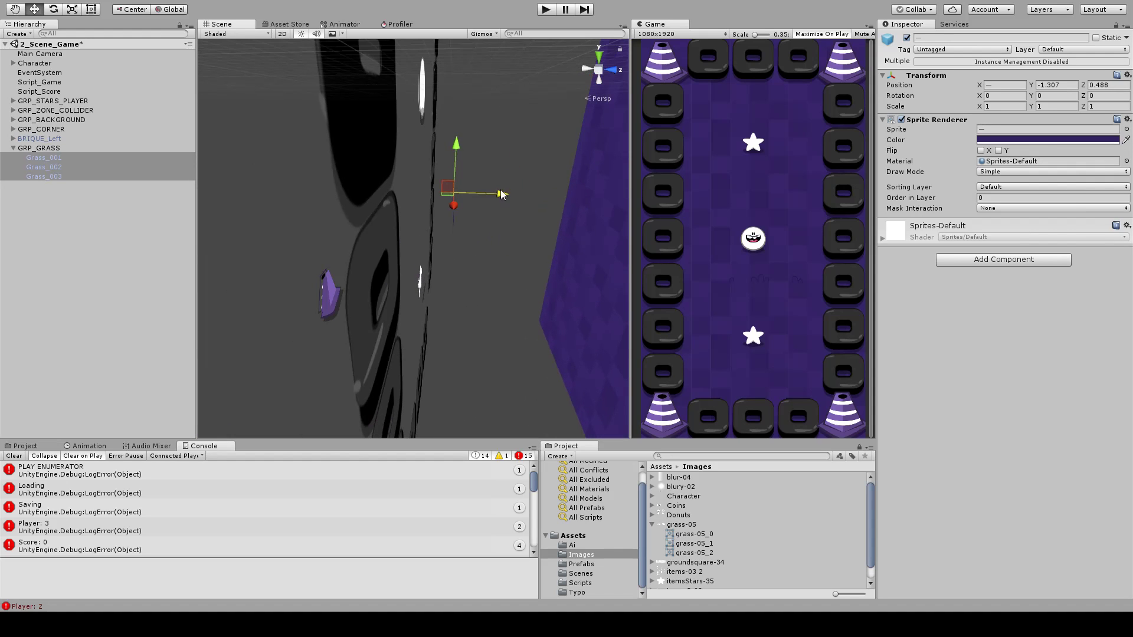
left_click(286, 35)
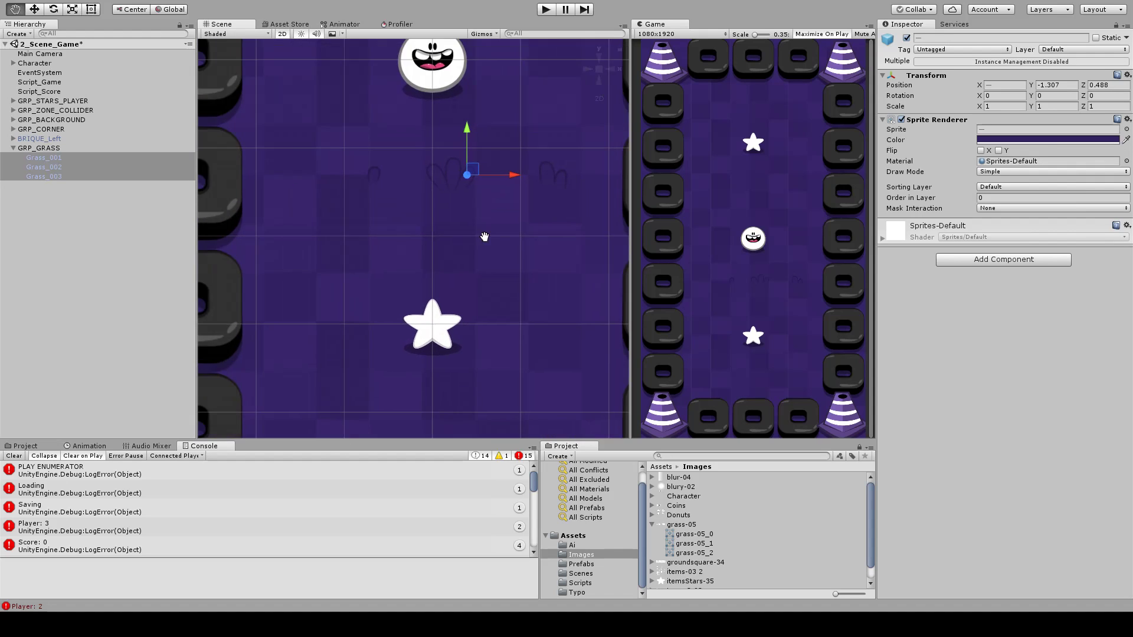
- Shift the three grass sprites left to Y -1.286, and place Grass_002 lower and farther right on its own
left_click_drag(475, 172, 418, 175)
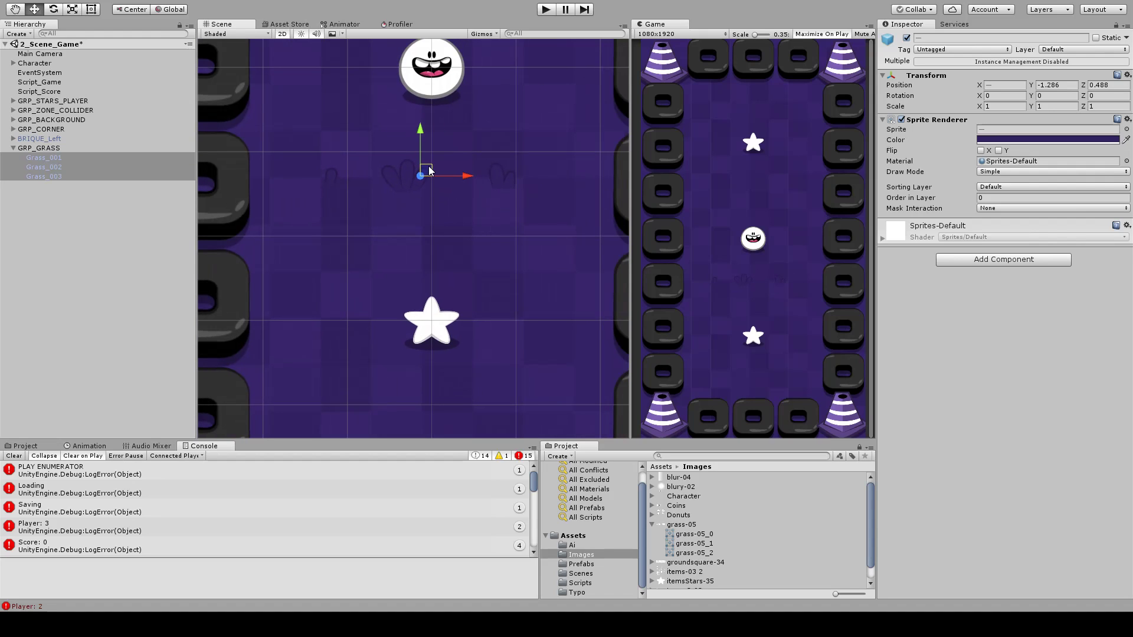
left_click(37, 167)
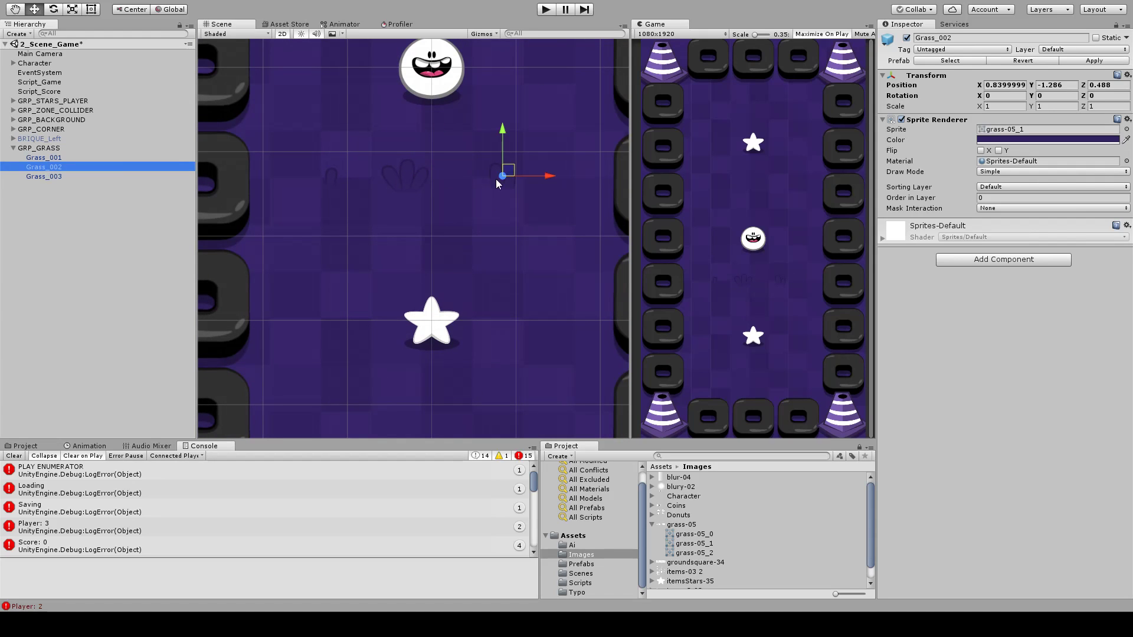
left_click_drag(496, 184, 548, 225)
- Move Grass_003 left and slightly down to about X -0.77, Y -1.36, and duplicate it
left_click(112, 176)
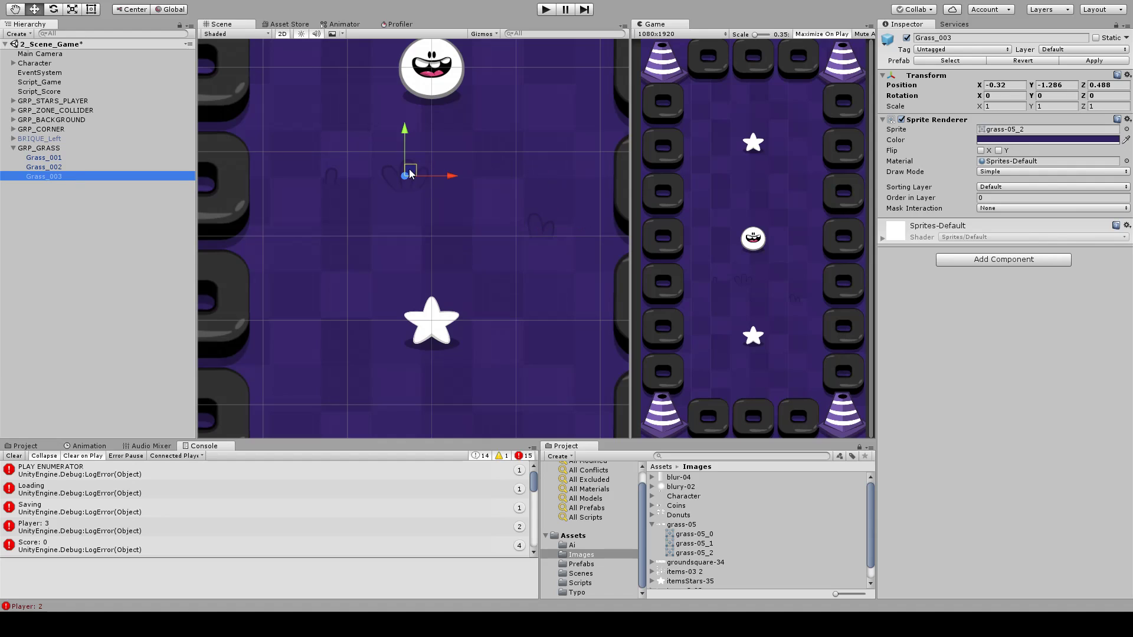
left_click_drag(411, 172, 372, 177)
middle_click_drag(373, 178, 364, 186)
key("ctrl+d")
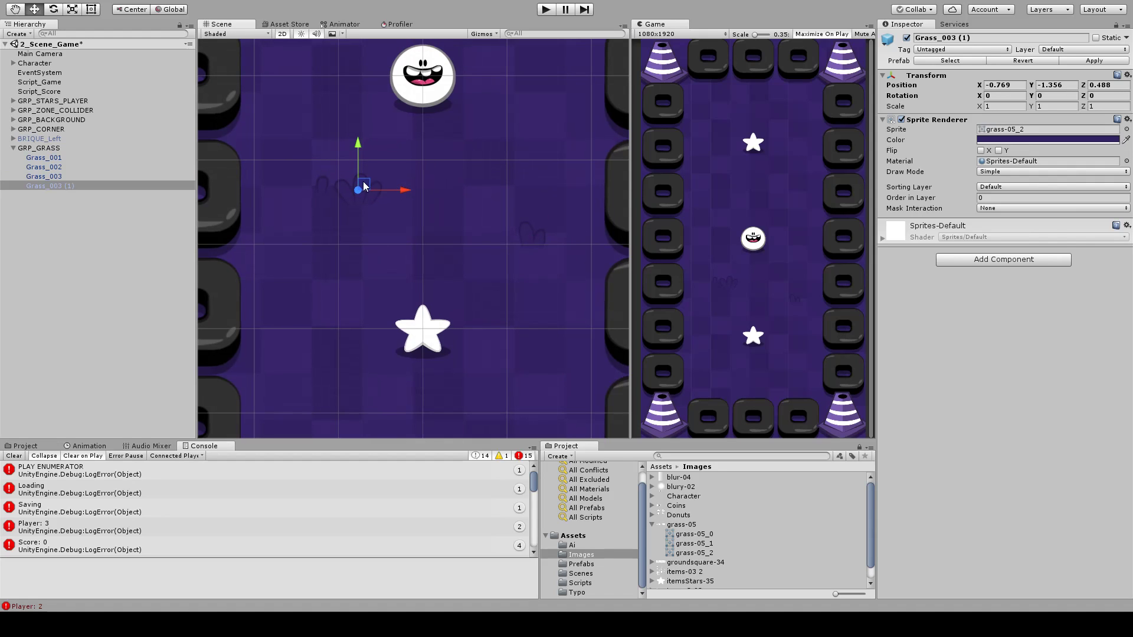
- Place the Grass_003 copy beside the lower star at about X 1.11, Y -3.42, and duplicate it
left_click_drag(363, 185, 521, 359)
middle_click_drag(548, 388, 532, 333)
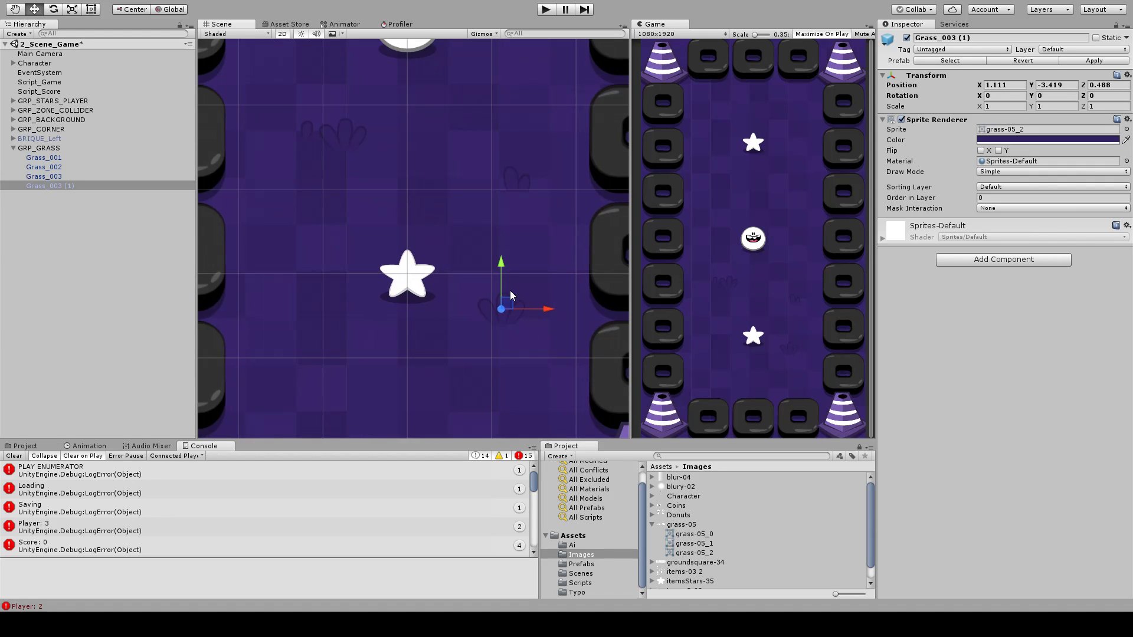
key("ctrl+d")
- Place the new copy just above the lower row of tires, near the left end, and scale it down to about 0.64
left_click_drag(509, 295, 317, 371)
middle_click_drag(317, 371, 362, 243)
left_click_drag(362, 243, 340, 249)
key("r")
left_click_drag(387, 279, 370, 280)
key("w")
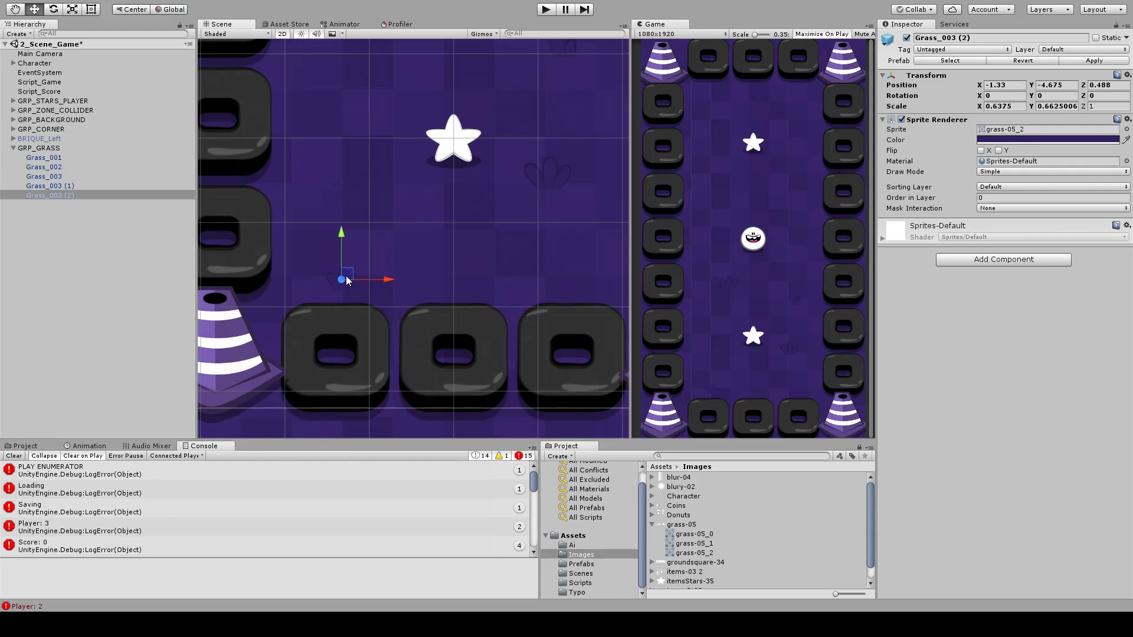
middle_click_drag(346, 279, 318, 361)
- Add three smaller Grass_003 copies scaled to about 0.54 around the player, the last at about X -0.92, Y 1.18
left_click(74, 177)
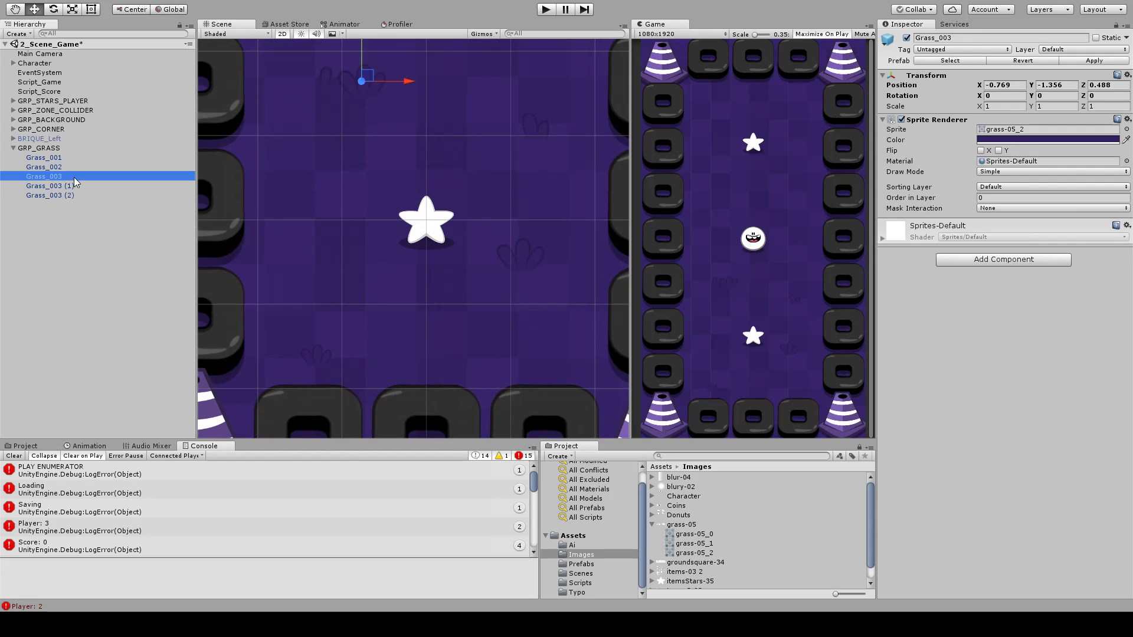
left_click(73, 183)
middle_click_drag(519, 248, 495, 294)
key("ctrl+d")
left_click_drag(499, 292, 536, 61)
key("r")
key("w")
key("ctrl+d")
middle_click_drag(536, 61, 559, 222)
left_click_drag(356, 77, 348, 71)
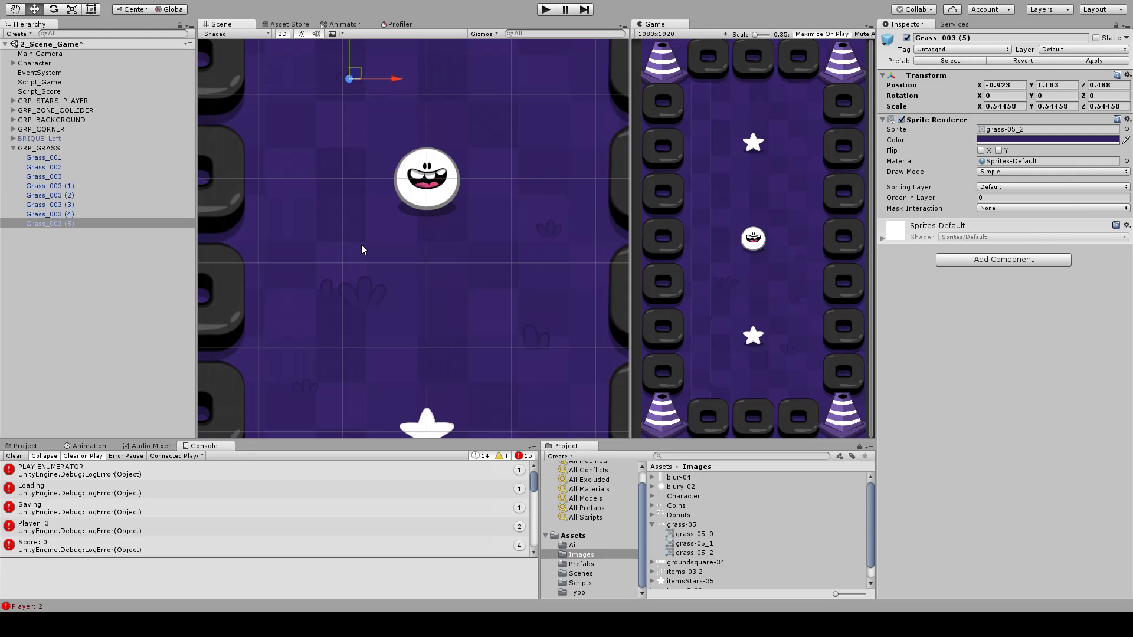
- Duplicate the original Grass_003 and place the copy to the upper right of the player at about X 0.96, Y 0.57
left_click(76, 196)
left_click(75, 203)
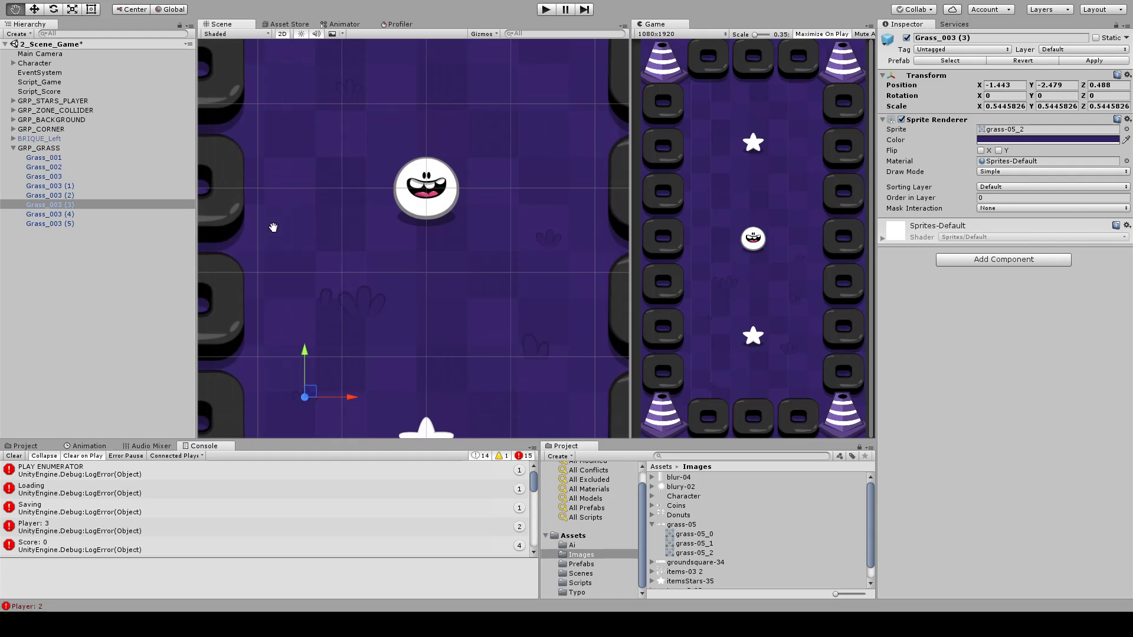
left_click(75, 187)
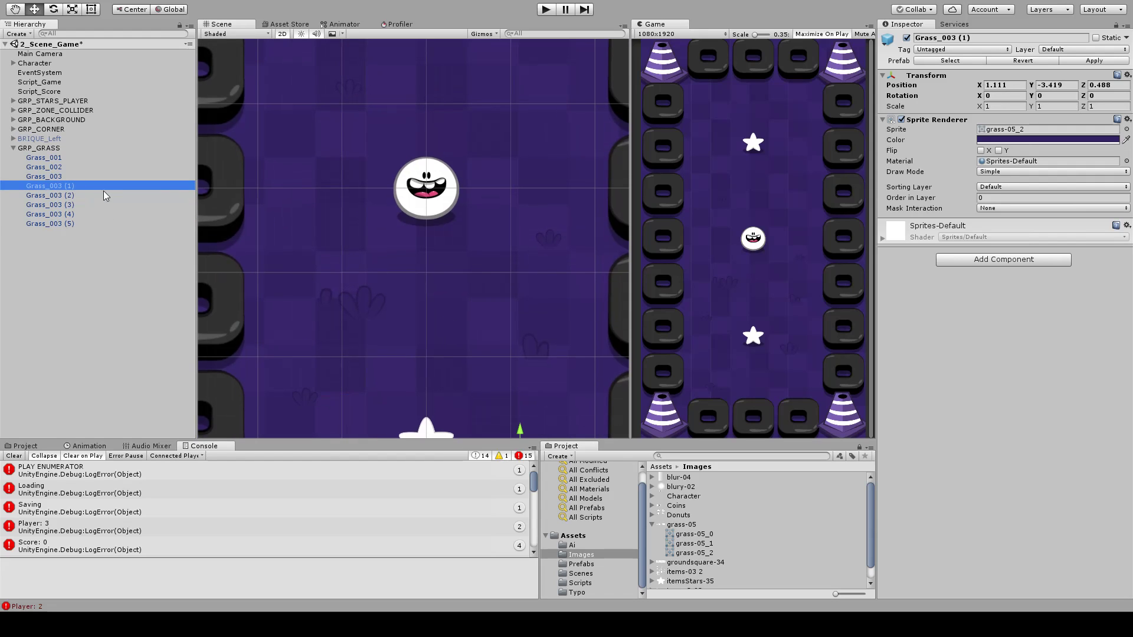
left_click(57, 176)
key("ctrl+d")
left_click_drag(375, 288, 542, 116)
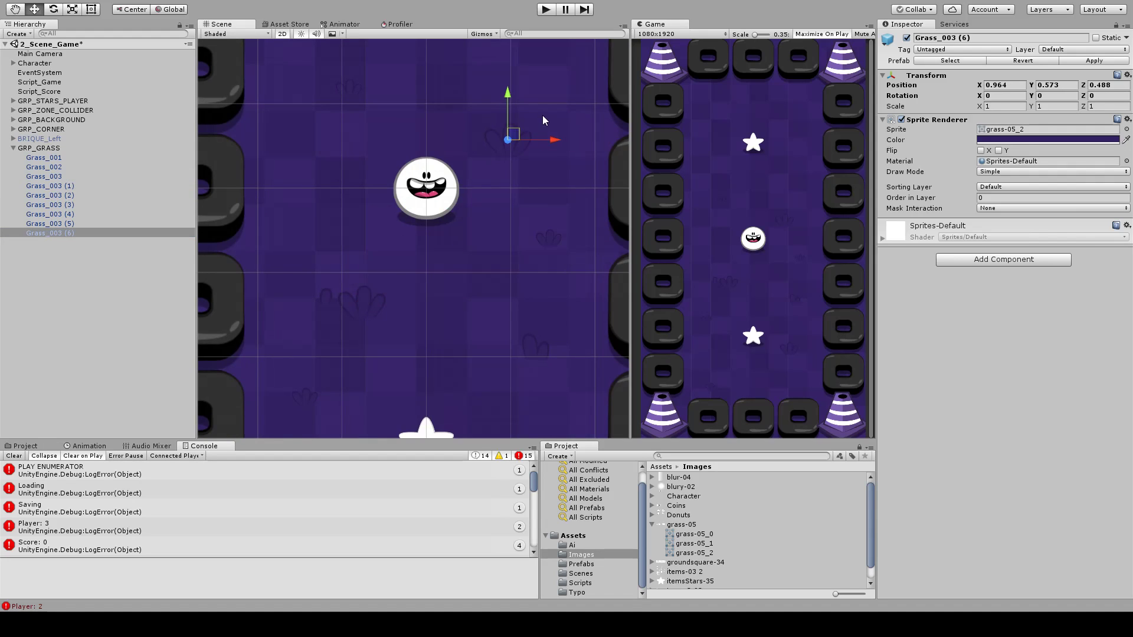
- Add two more Grass_003 copies, one by the right-hand tires and one above the upper star at about X -1.47, Y 4.06
middle_click_drag(543, 115, 492, 288)
left_click_drag(493, 288, 579, 69)
key("ctrl+d")
middle_click_drag(594, 63, 572, 139)
key("ctrl+d")
left_click_drag(558, 140, 264, 70)
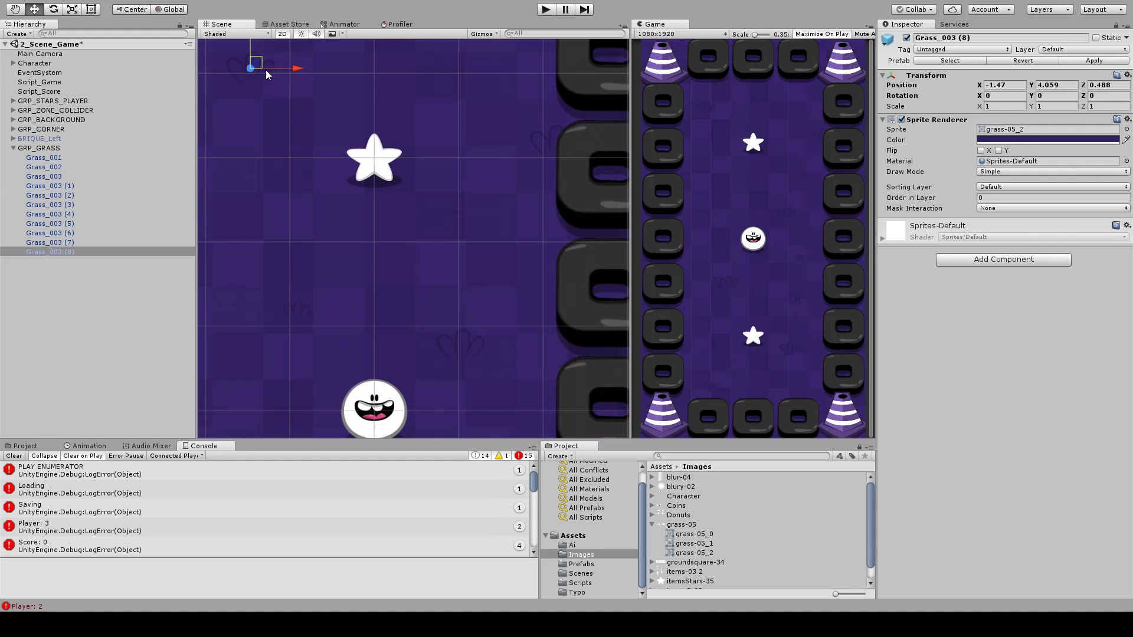
- Move the latest grass copy to about X -0.68, Y 4.76, and place its duplicate beside the upper left cone at about X -2.28, Y 6.12
middle_click_drag(263, 69, 476, 198)
left_click_drag(475, 199, 537, 131)
key("ctrl+d")
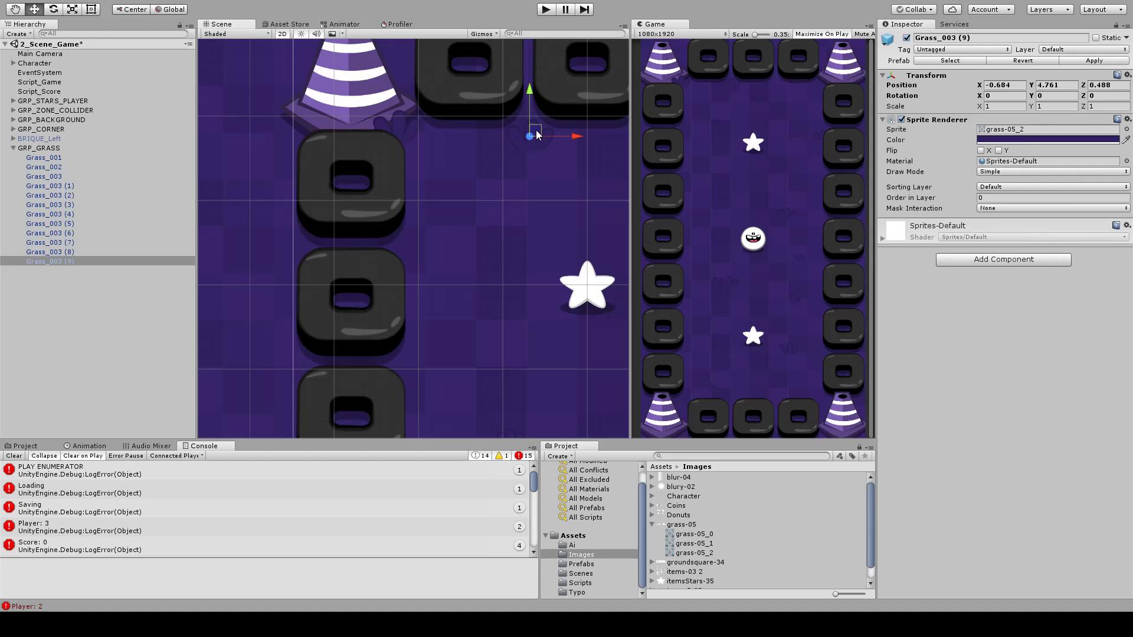
middle_click_drag(533, 156, 534, 262)
left_click_drag(533, 261, 404, 142)
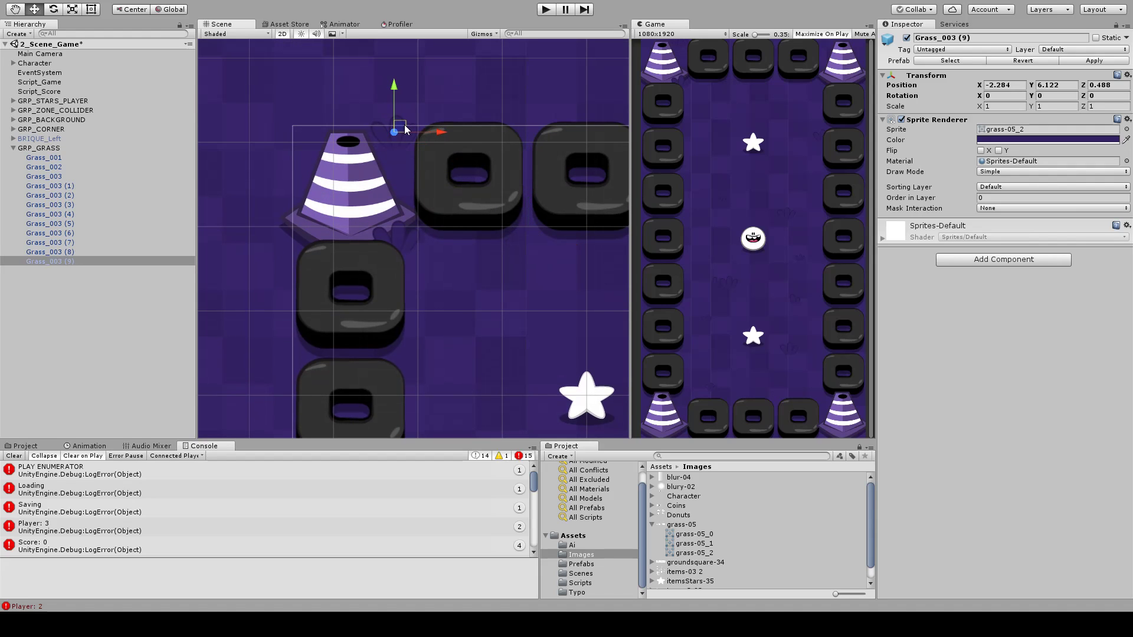
middle_click_drag(428, 152, 413, 144)
- Duplicate the grass, place it below the upper tires at about X -0.58, Y 4.40, and scale it to about 0.65
key("ctrl+d")
left_click_drag(369, 109, 494, 264)
middle_click_drag(494, 263, 464, 213)
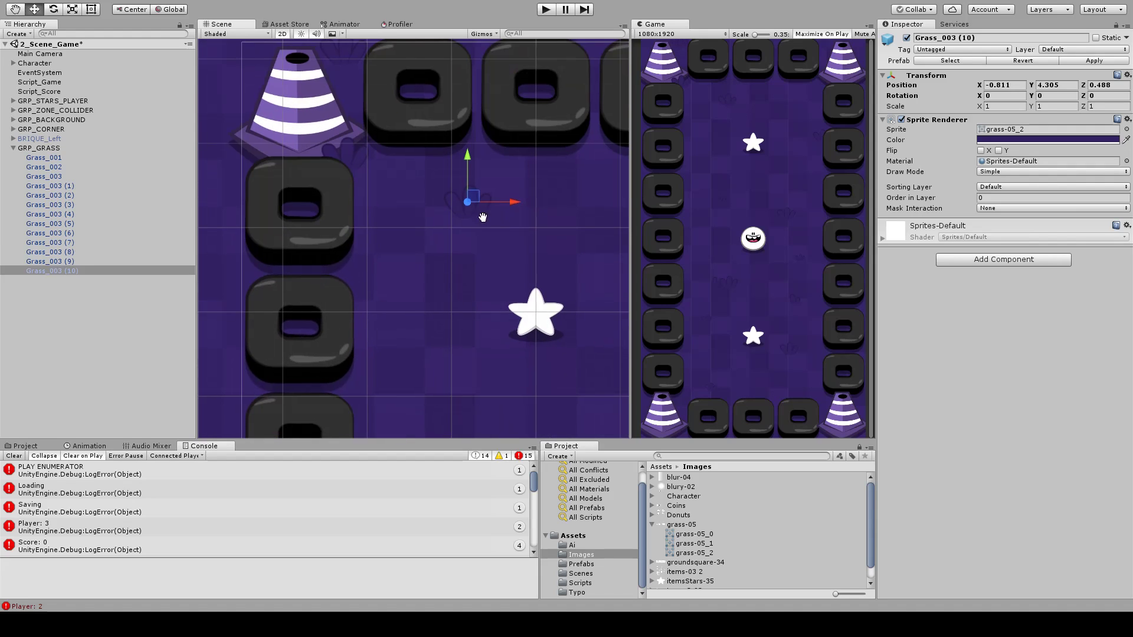
key("r")
left_click_drag(464, 209, 495, 194)
key("w")
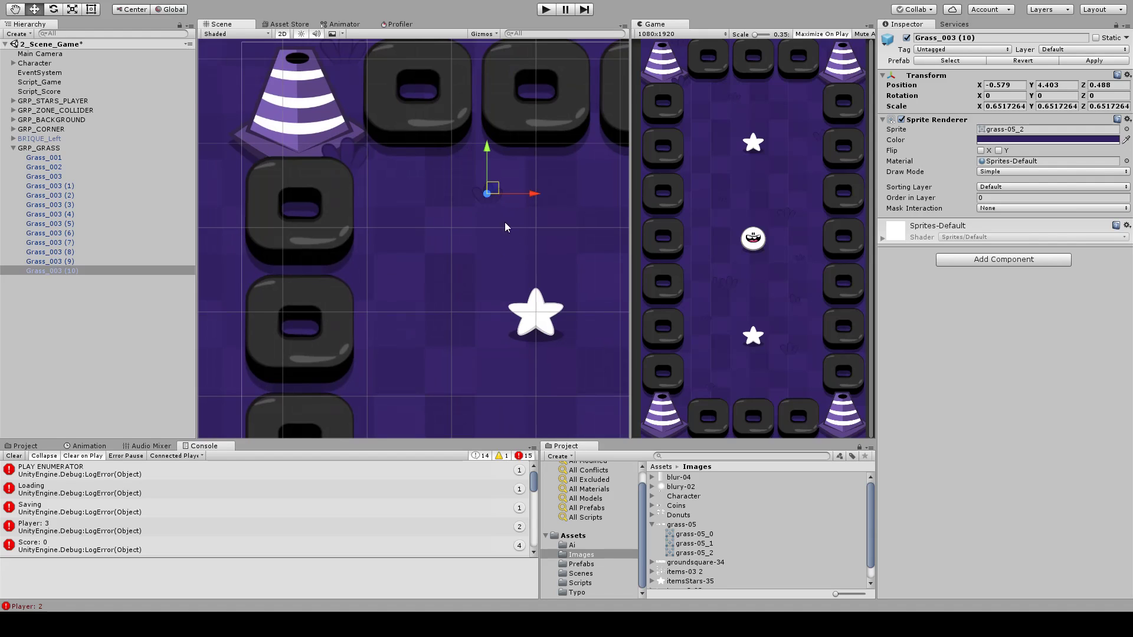
- Add two more small grass copies, one against the left tires and one just below the upper star at about X -0.61, Y 2.50
middle_click_drag(504, 222, 476, 182)
key("ctrl+d")
left_click_drag(461, 147, 441, 302)
key("ctrl+d")
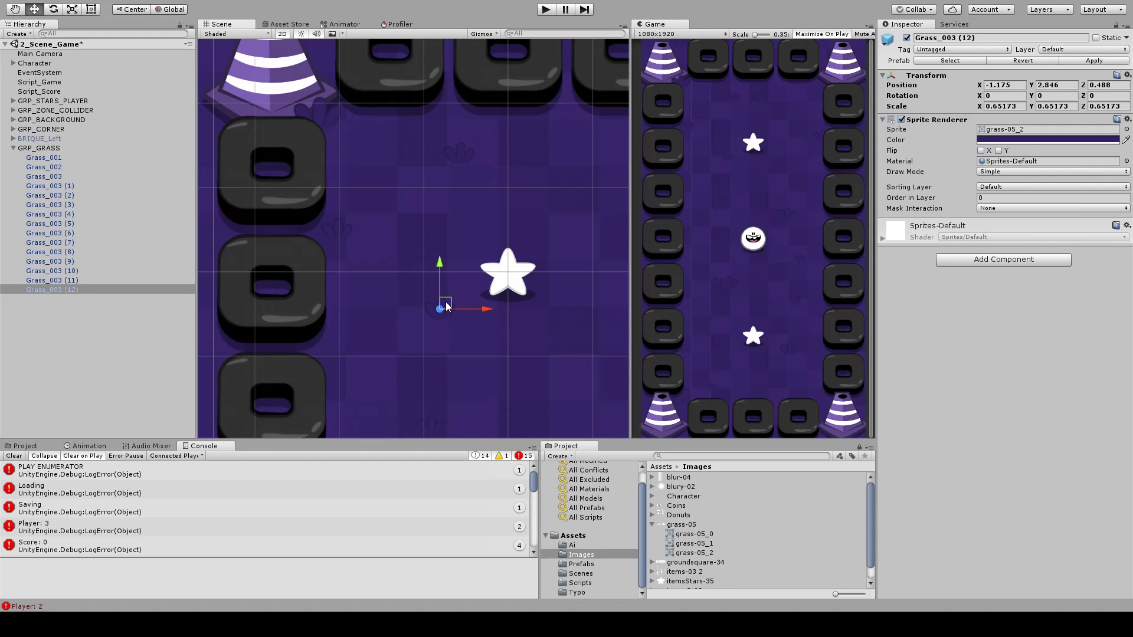
middle_click_drag(449, 319, 412, 247)
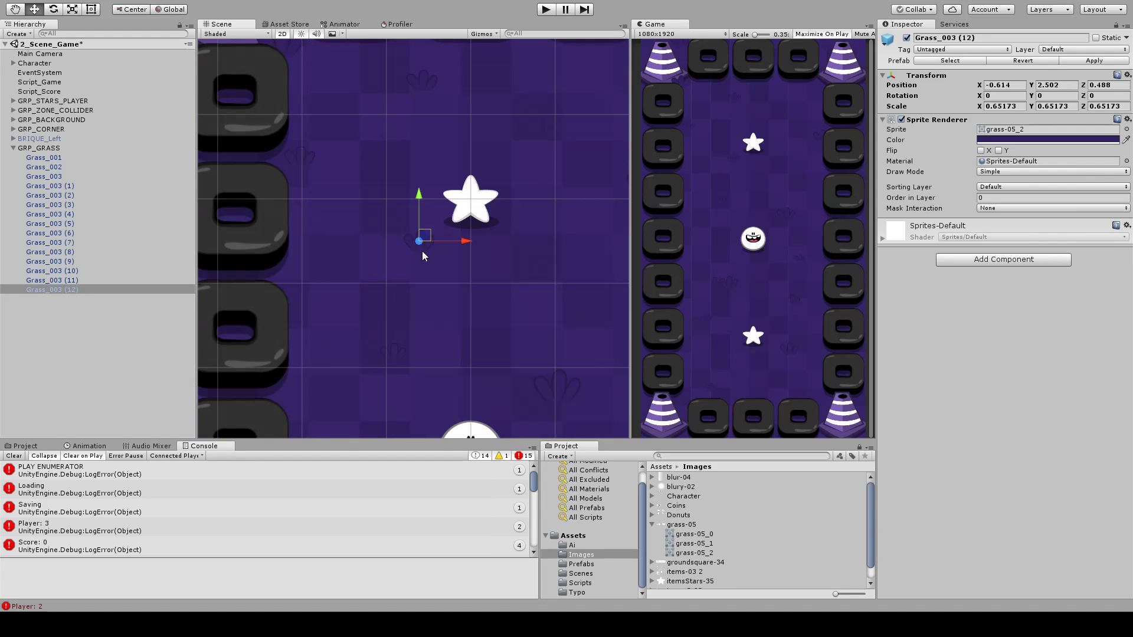
- Duplicate the grass, scale the copy to about 0.90 and place it right of the upper star at about X 1.13, Y 3.68
key("ctrl+d")
middle_click_drag(536, 279, 459, 259)
key("r")
left_click_drag(362, 220, 525, 130)
key("w")
middle_click_drag(565, 156, 486, 252)
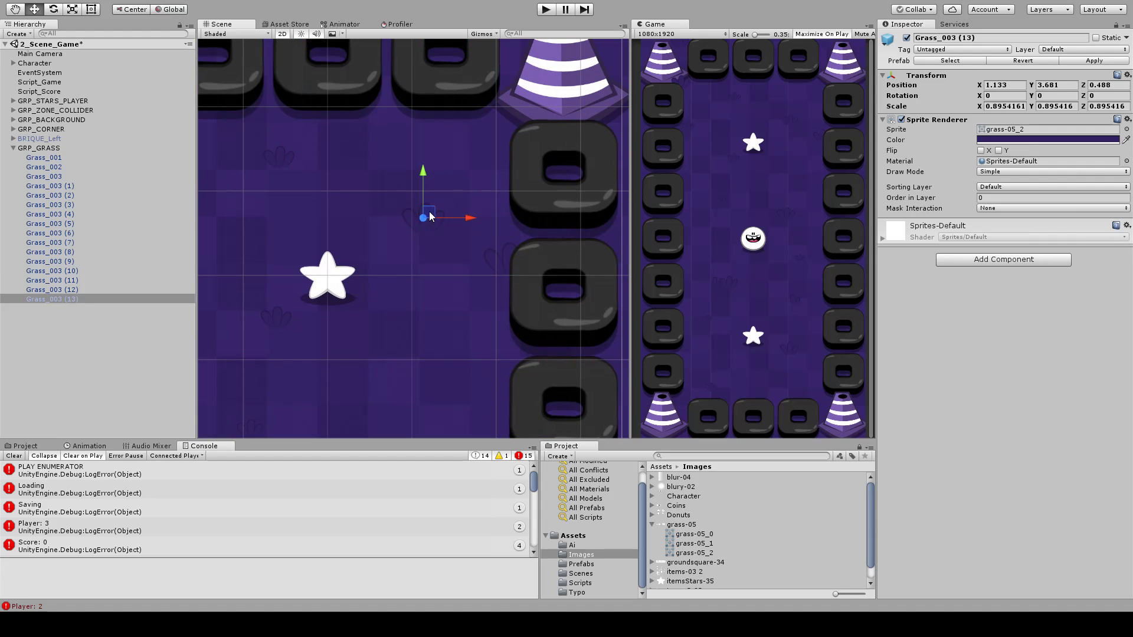
- Place another Grass_003 copy outside the tire border, past the upper right cone, at about X 3.55, Y 5.72
left_click_drag(429, 214, 499, 106)
middle_click_drag(546, 113, 462, 202)
key("ctrl+d")
left_click_drag(427, 189, 563, 123)
middle_click_drag(421, 250, 504, 50)
middle_click_drag(429, 223, 481, 186)
middle_click_drag(487, 243, 478, 212)
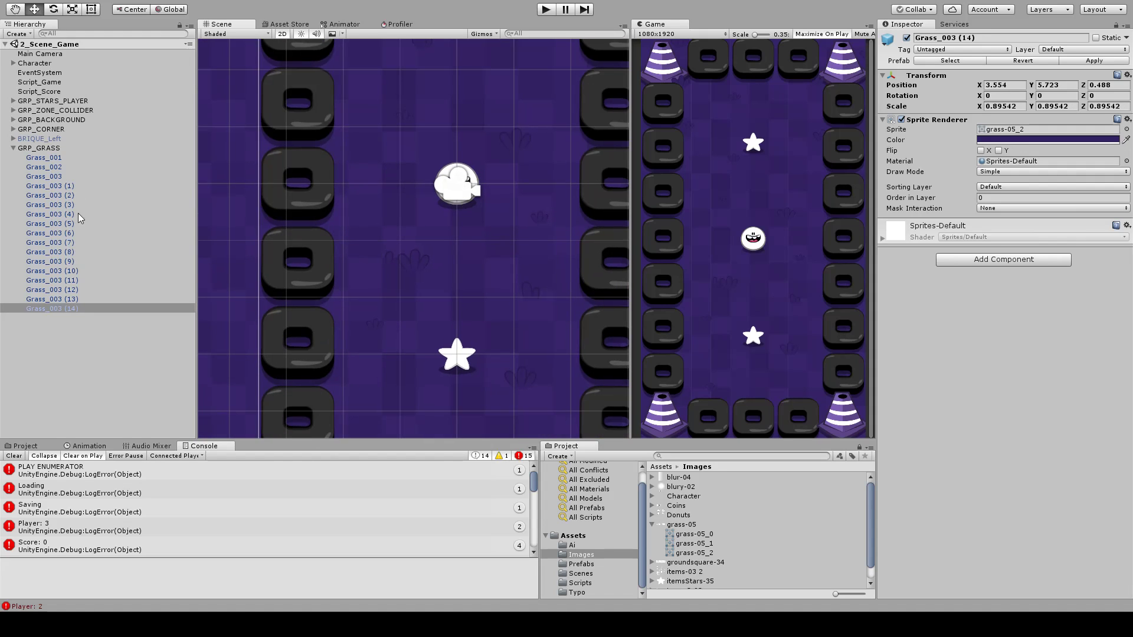
- Duplicate Grass_002 six times and scatter the copies over the lower play area, the last at about X -1.88, Y -4.98
left_click(59, 167)
middle_click_drag(416, 239, 383, 212)
key("ctrl+d")
left_click_drag(505, 260, 436, 400)
key("ctrl+d")
key("ctrl+d")
key("ctrl+d")
middle_click_drag(435, 400, 367, 201)
left_click_drag(431, 212, 290, 255)
key("ctrl+d")
key("ctrl+d")
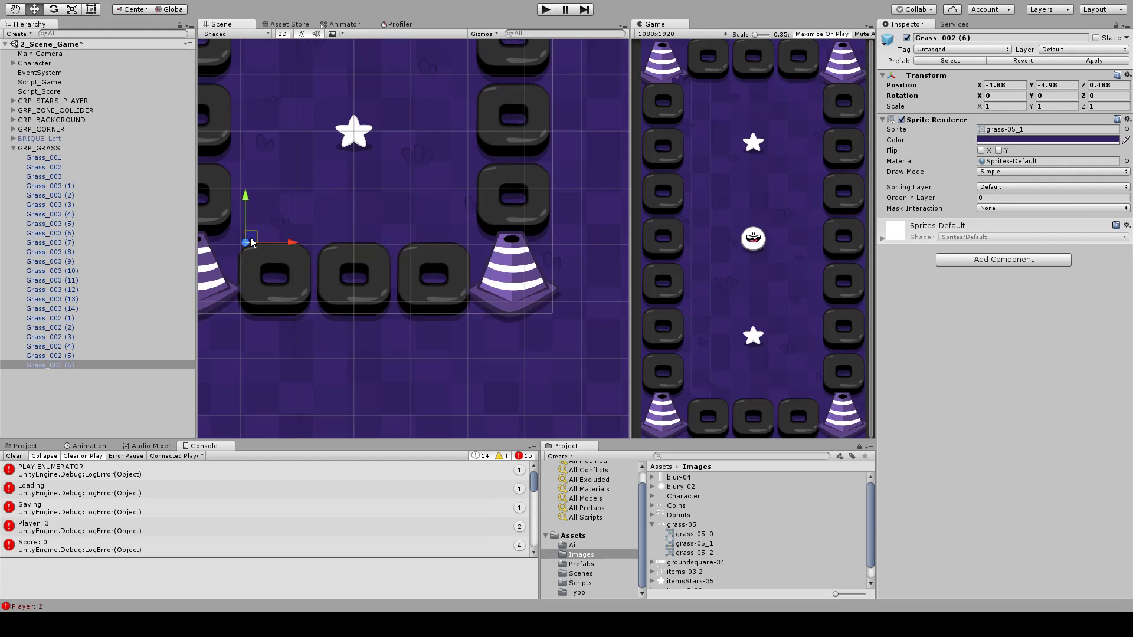
- Spread five more Grass_002 copies up through the play area, the last at about X -1.26, Y 4.14 with a scale of about 1.004
middle_click_drag(256, 244, 280, 263)
key("ctrl+d")
left_click_drag(280, 263, 317, 131)
key("r")
key("w")
key("ctrl+d")
middle_click_drag(317, 131, 479, 265)
key("ctrl+d")
left_click_drag(479, 265, 450, 111)
middle_click_drag(449, 110, 342, 325)
key("ctrl+d")
left_click_drag(341, 325, 400, 119)
key("ctrl+d")
key("r")
key("w")
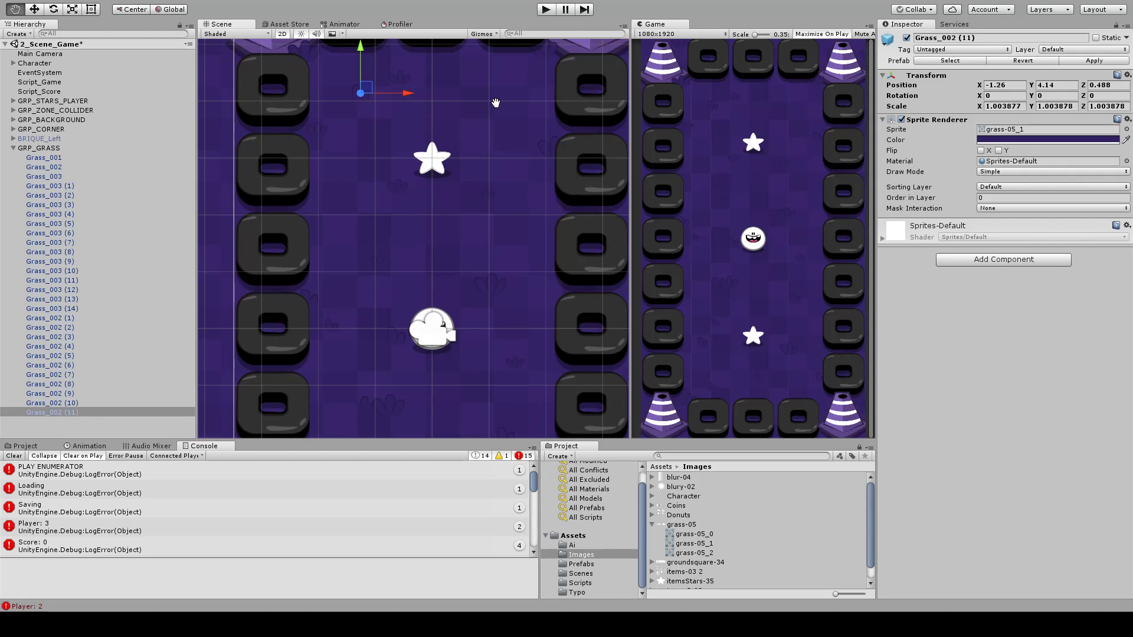
- Add three Grass_002 copies around the upper star, including ones at about X 0.64, Y 3.68 and X -1.34, Y 3.19
middle_click_drag(393, 100, 350, 175)
key("ctrl+d")
left_click_drag(321, 168, 431, 192)
key("ctrl+d")
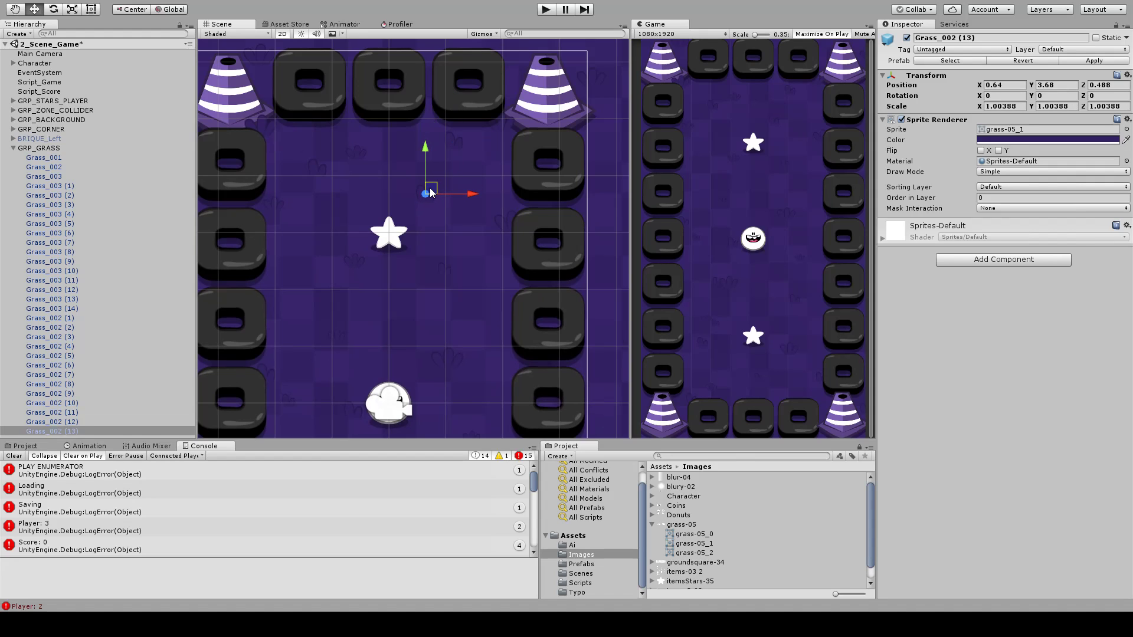
middle_click_drag(430, 192, 446, 218)
key("ctrl+d")
left_click_drag(452, 218, 339, 247)
middle_click_drag(345, 234, 431, 289)
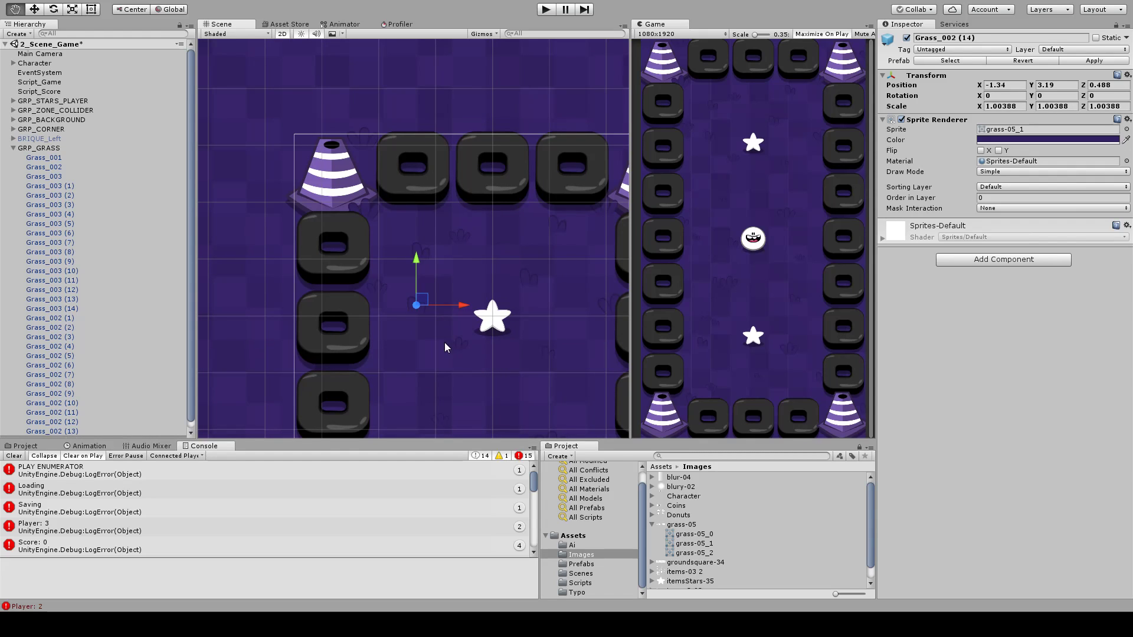
middle_click_drag(445, 344, 432, 245)
- Duplicate Grass_001 repeatedly and scatter the copies across the play area
left_click(58, 160)
middle_click_drag(553, 329, 508, 189)
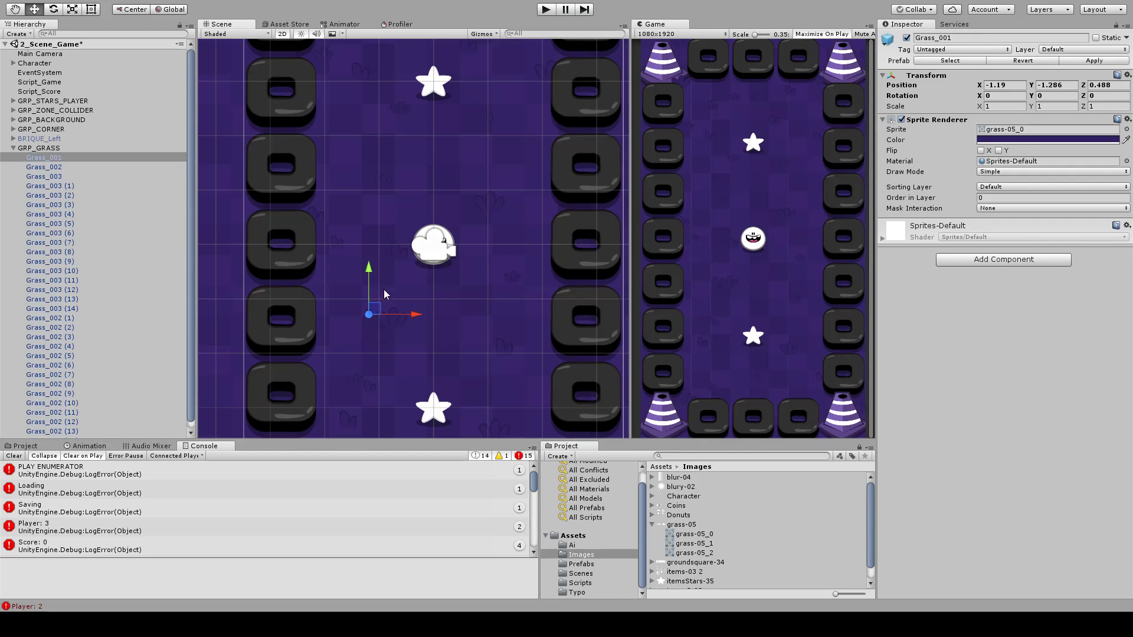
key("ctrl+d")
left_click_drag(375, 311, 415, 16)
key("ctrl+d")
key("ctrl+d")
key("ctrl+d")
key("ctrl+d")
key("ctrl+d")
key("ctrl+d")
key("ctrl+d")
key("ctrl+d")
key("ctrl+d")
key("ctrl+d")
middle_click_drag(425, 54, 376, 260)
- Add more Grass_001 copies around the upper star, the last by the upper right cone at about X 1.98, Y 4.67
key("ctrl+d")
left_click_drag(369, 219, 503, 195)
key("ctrl+d")
key("ctrl+d")
key("ctrl+d")
key("ctrl+d")
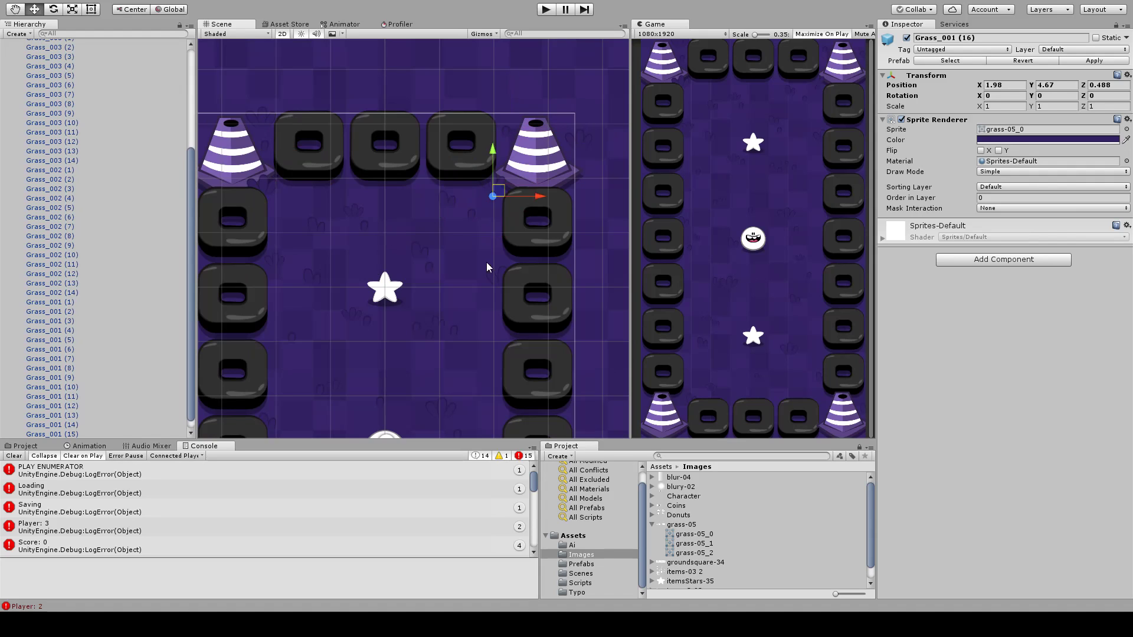
- Move the latest Grass_001 copy down between the player and the lower star, to about X 0.61, Y -1.99
left_click_drag(487, 266, 455, 330)
middle_click_drag(456, 329, 459, 113)
left_click_drag(459, 112, 447, 371)
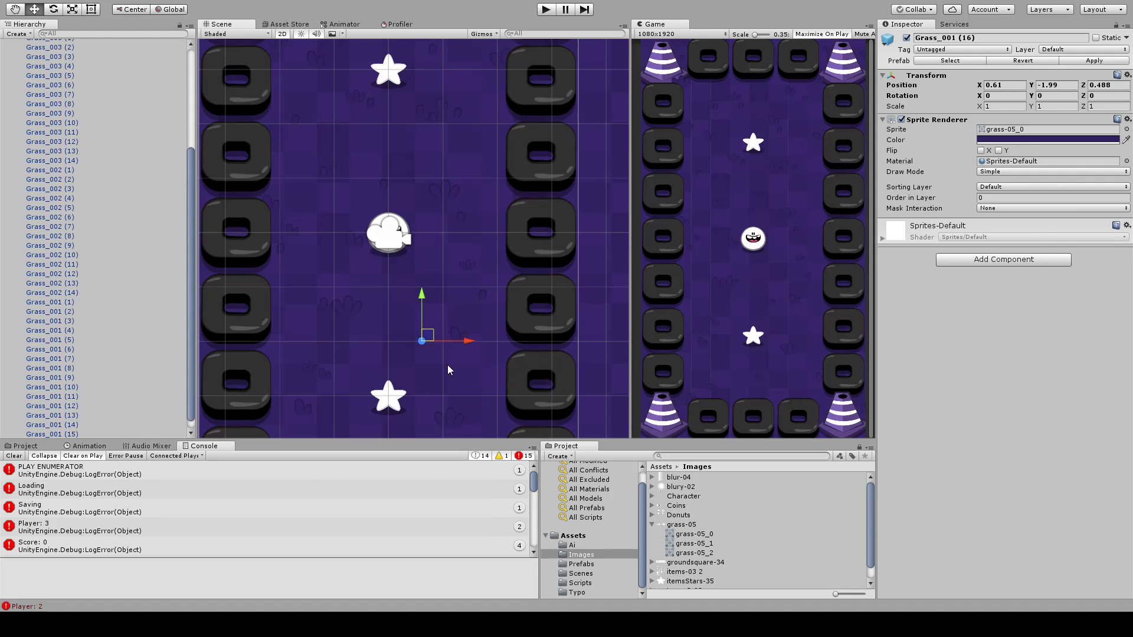
- Add three Grass_001 copies near the lower tires, including ones at about X 0.89, Y -4.55 and X -2.04, Y -4.02
middle_click_drag(448, 366, 439, 245)
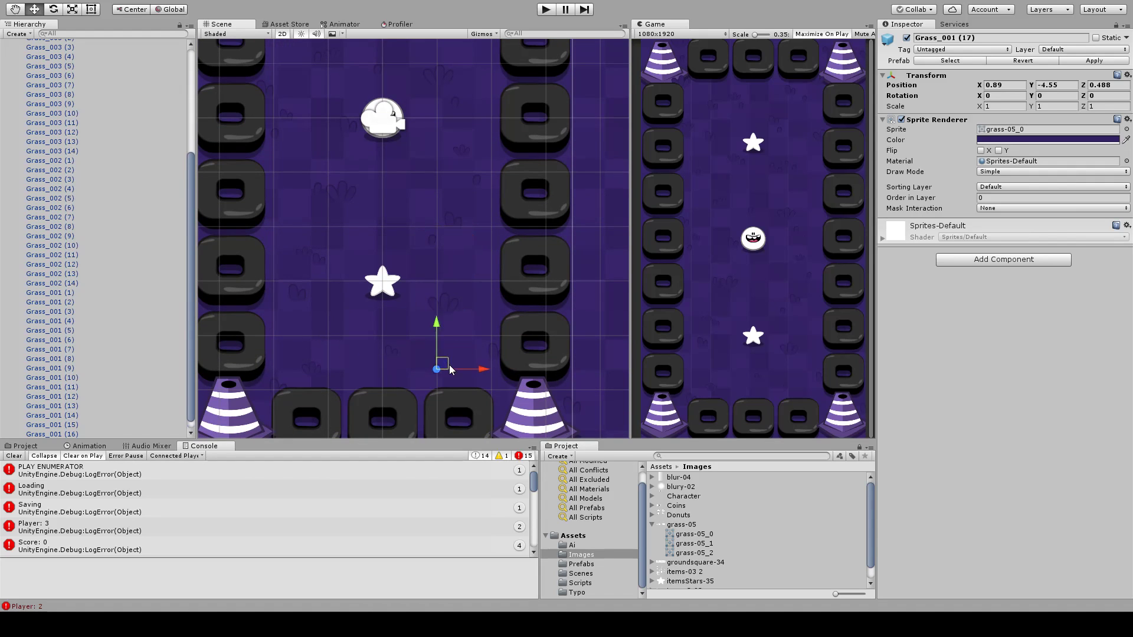
key("ctrl+d")
left_click_drag(450, 370, 281, 334)
key("ctrl+d")
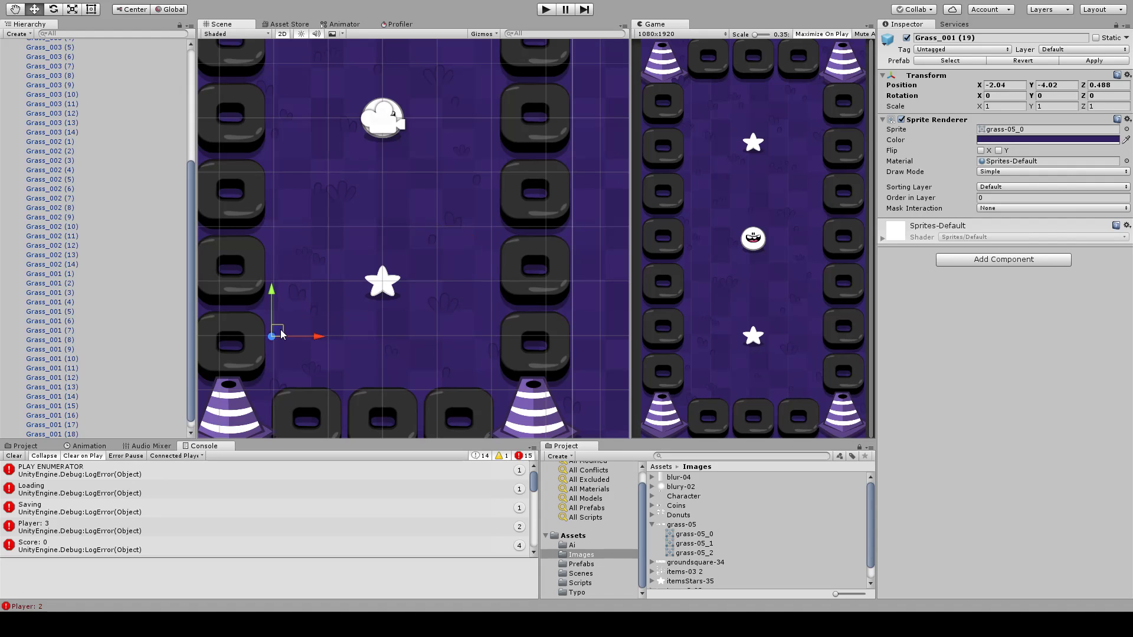
- Duplicate Grass_003 (2) and place the copy below the lower row of tires at about X -0.2, Y -6.31
middle_click_drag(352, 349, 404, 311)
scroll(378, 317, "down", 3)
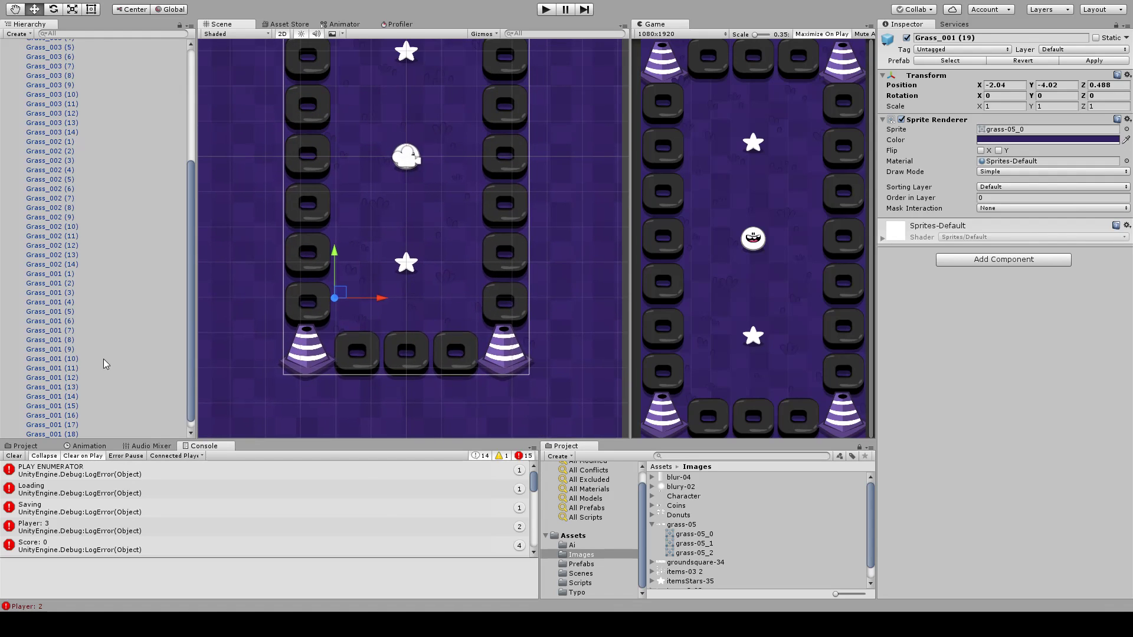
scroll(104, 354, "up", 5)
left_click(66, 194)
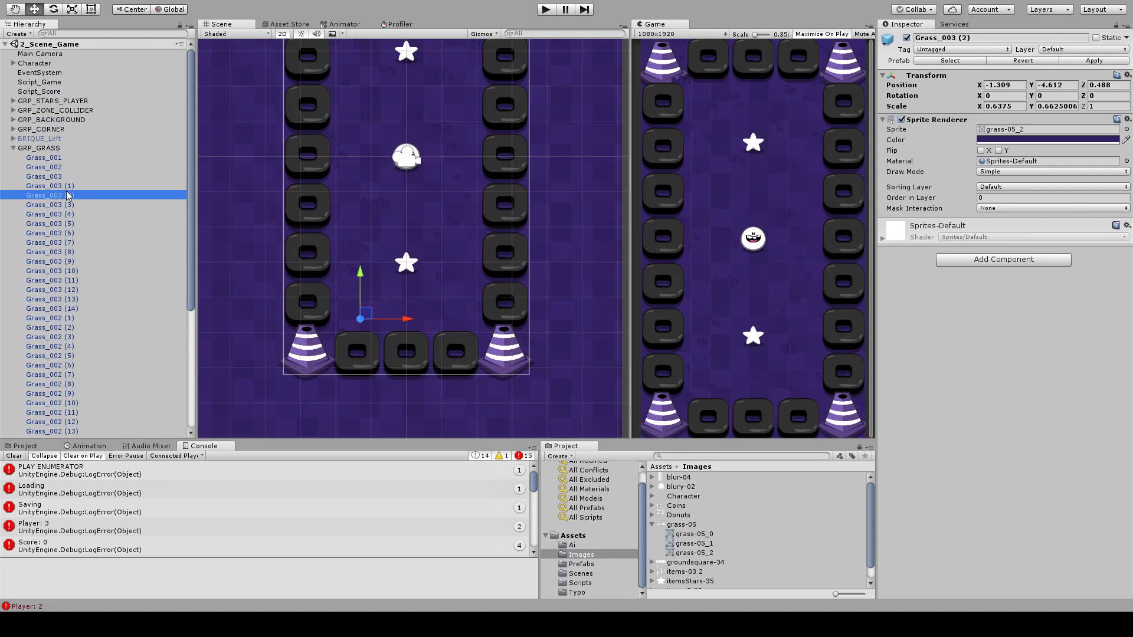
key("ctrl+d")
left_click_drag(463, 274, 411, 376)
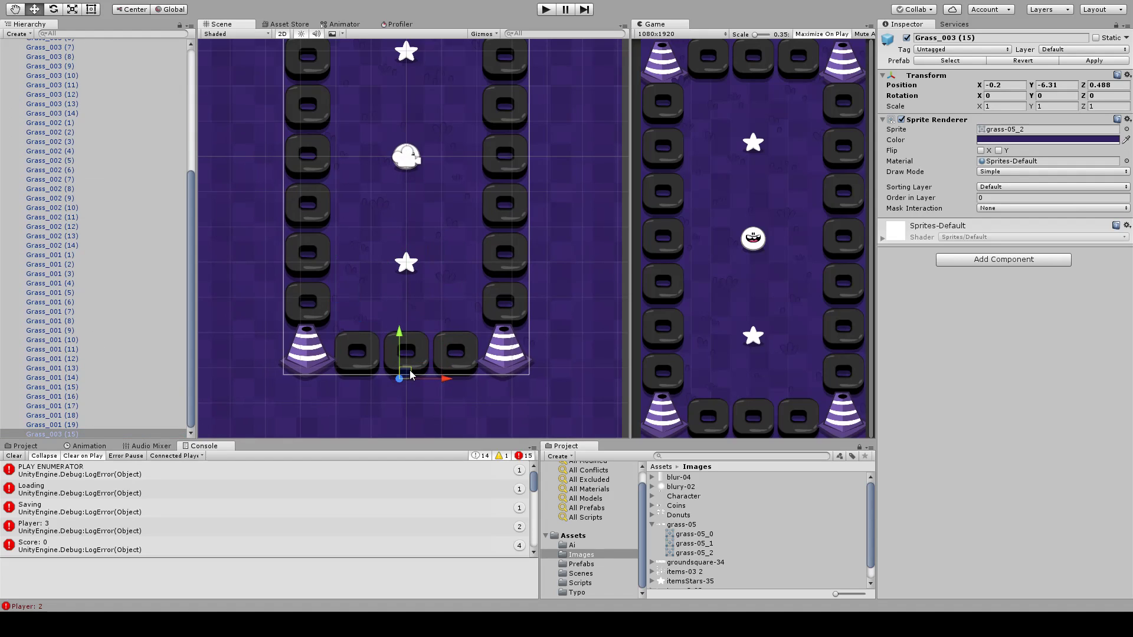
- Pull the new grass copy toward the camera to about Z -4.41 in the 3D view, and return to the 2D view
left_click(282, 34)
left_click_drag(482, 351, 351, 341)
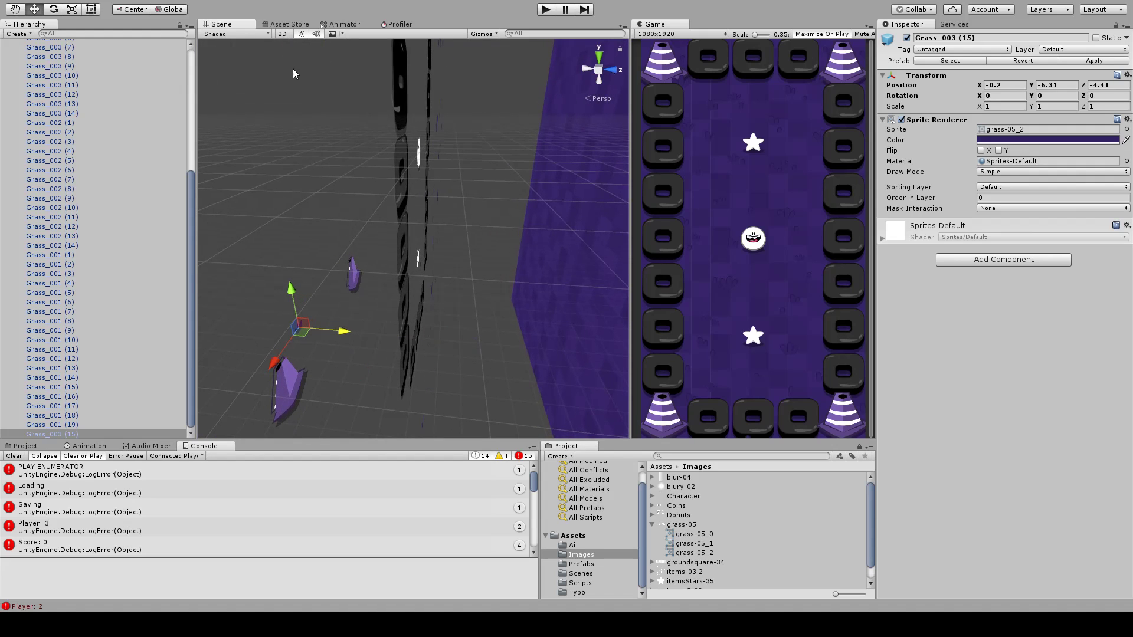
left_click(281, 35)
- Scale the foreground grass to about 3.44 and place it over the lower left cone at X -2.9, Y -5.89, rotated about -13.6 degrees
key("t")
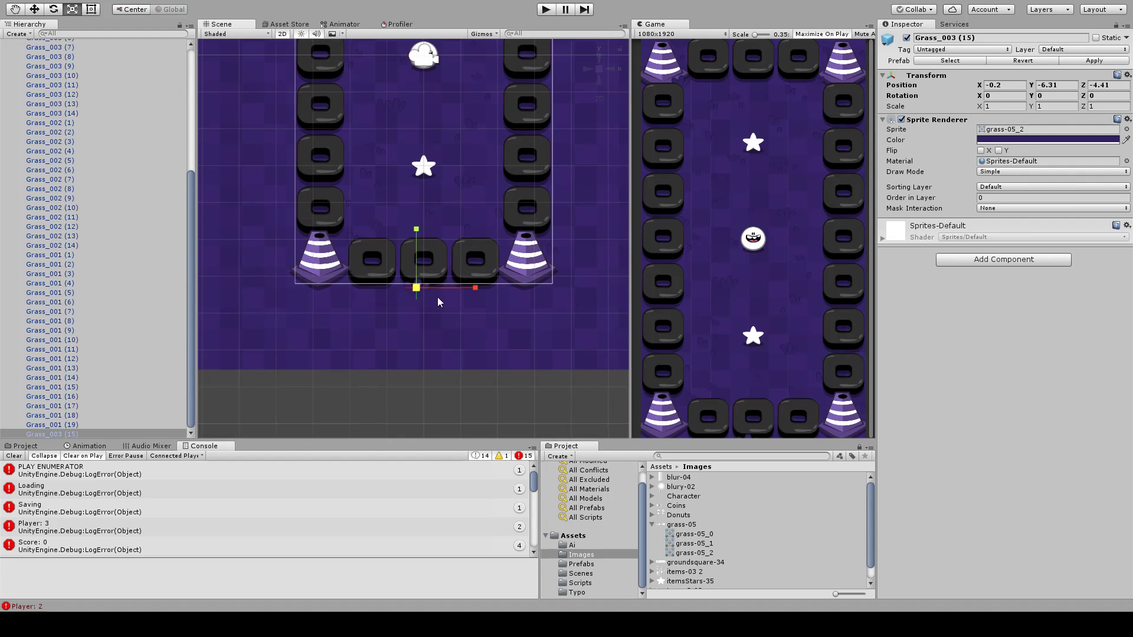
left_click_drag(416, 287, 555, 340)
key("w")
left_click_drag(394, 289, 296, 268)
key("e")
mouse_move(362, 250)
left_mouse_down()
mouse_move(366, 272)
mouse_move(359, 249)
left_mouse_up()
key("w")
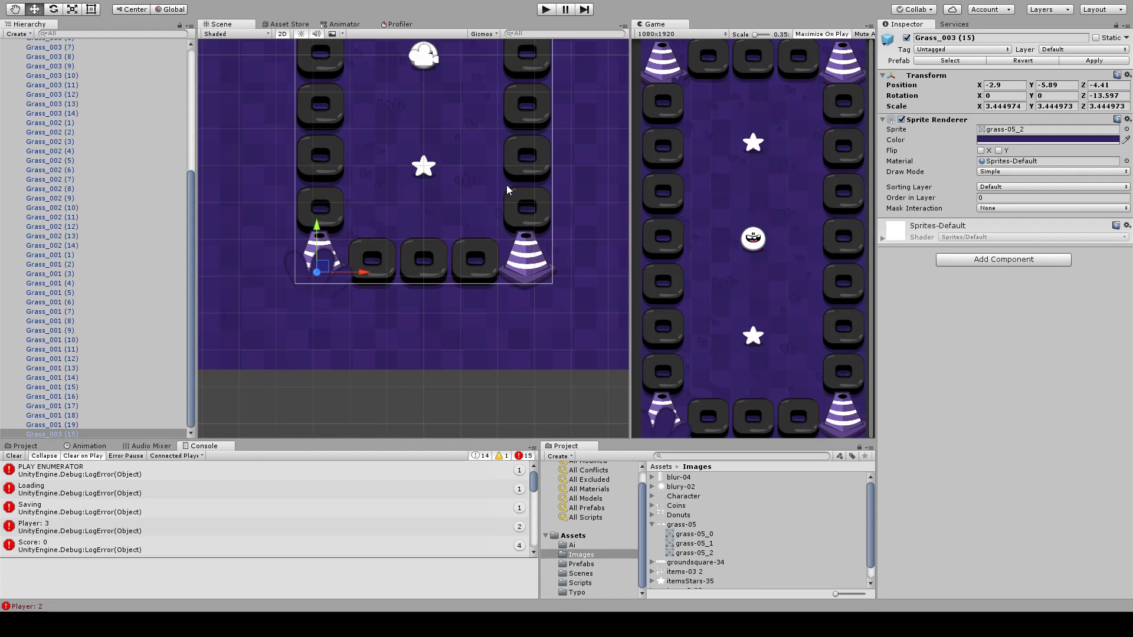
- Darken the foreground grass sprite's color to a near-black purple and nudge it down to Y -5.95
left_click(465, 222)
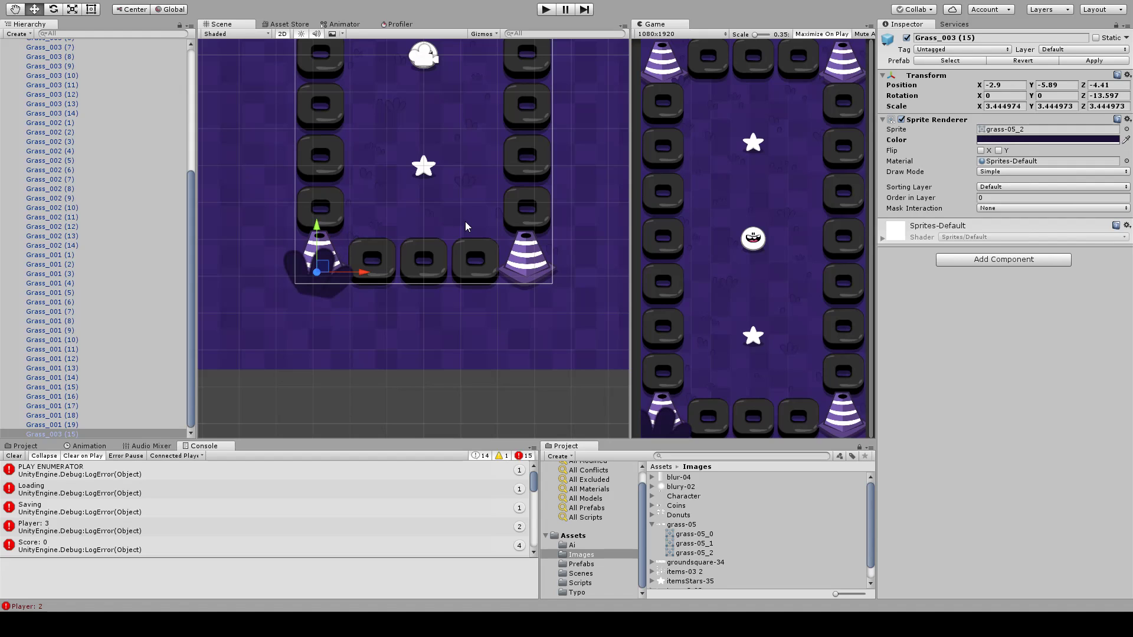
scroll(293, 261, "up", 5)
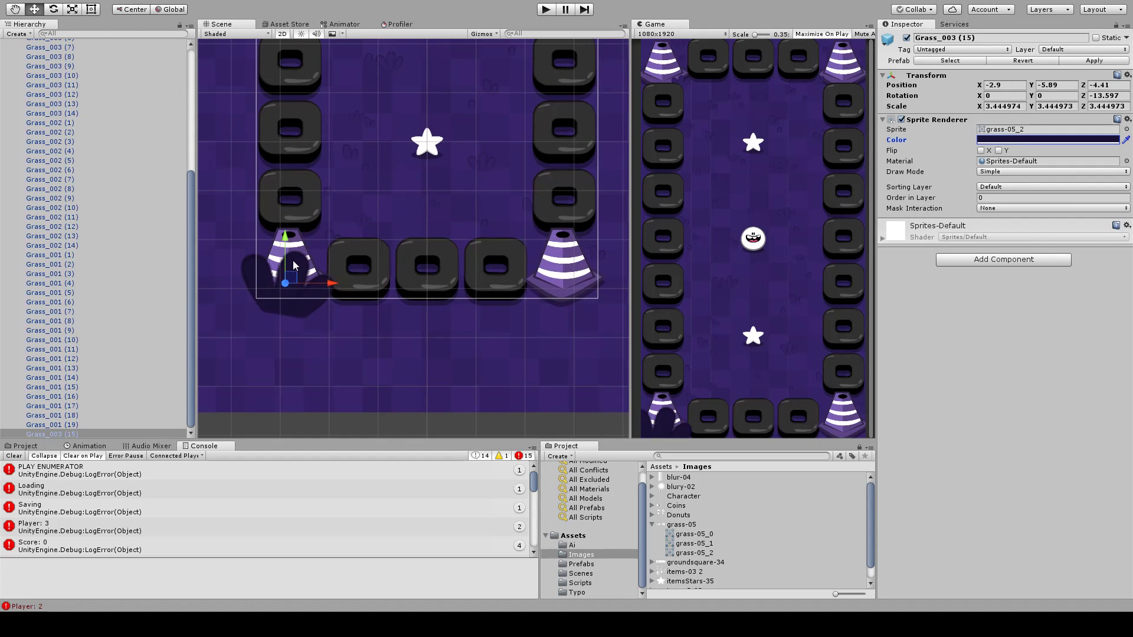
left_click_drag(257, 242, 258, 243)
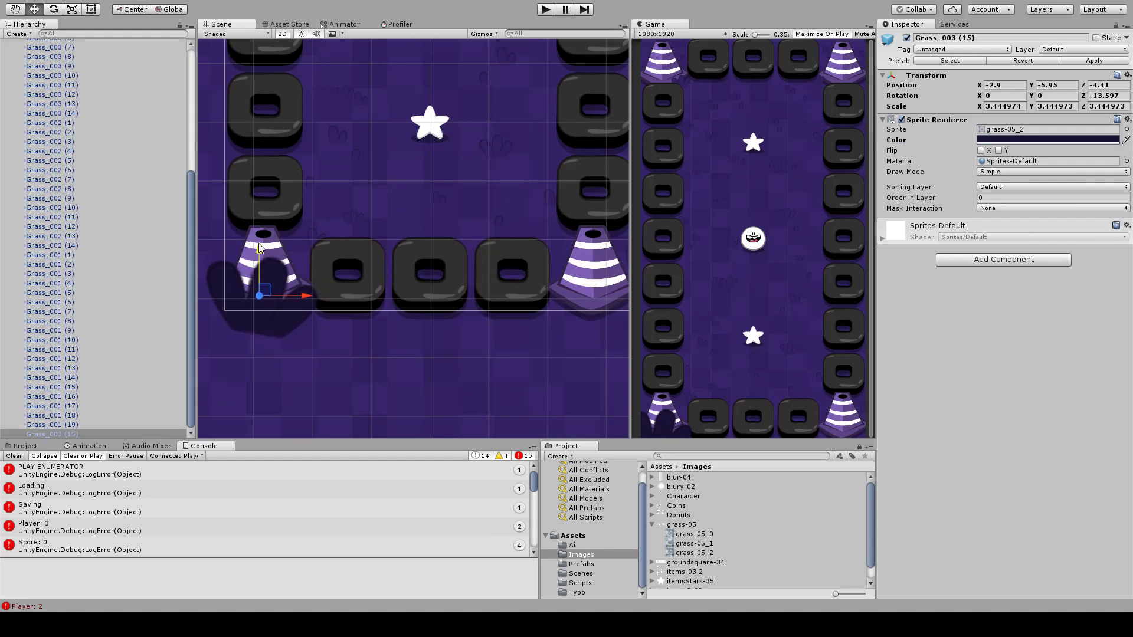
- Duplicate the dark foreground grass and place the copy over the lower right cone, tilted about 10.2 degrees
middle_click_drag(313, 250, 298, 262)
key("ctrl+d")
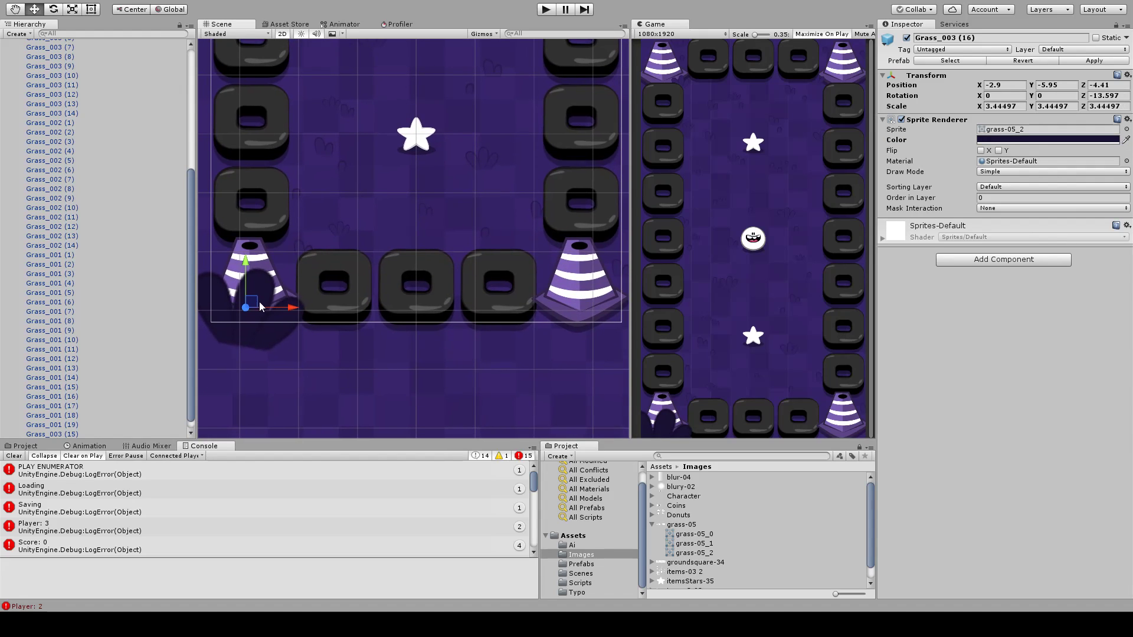
left_click_drag(249, 303, 560, 268)
key("e")
key("w")
middle_click_drag(561, 315, 495, 308)
mouse_move(495, 308)
left_mouse_down()
mouse_move(558, 306)
mouse_move(478, 316)
mouse_move(513, 307)
left_mouse_up()
- Duplicate the right foreground grass, scale the copy to about 1.52 by 3.0, and place it at X 2.2, Y -6.1
key("ctrl+d")
key("r")
left_click_drag(478, 264, 479, 256)
key("w")
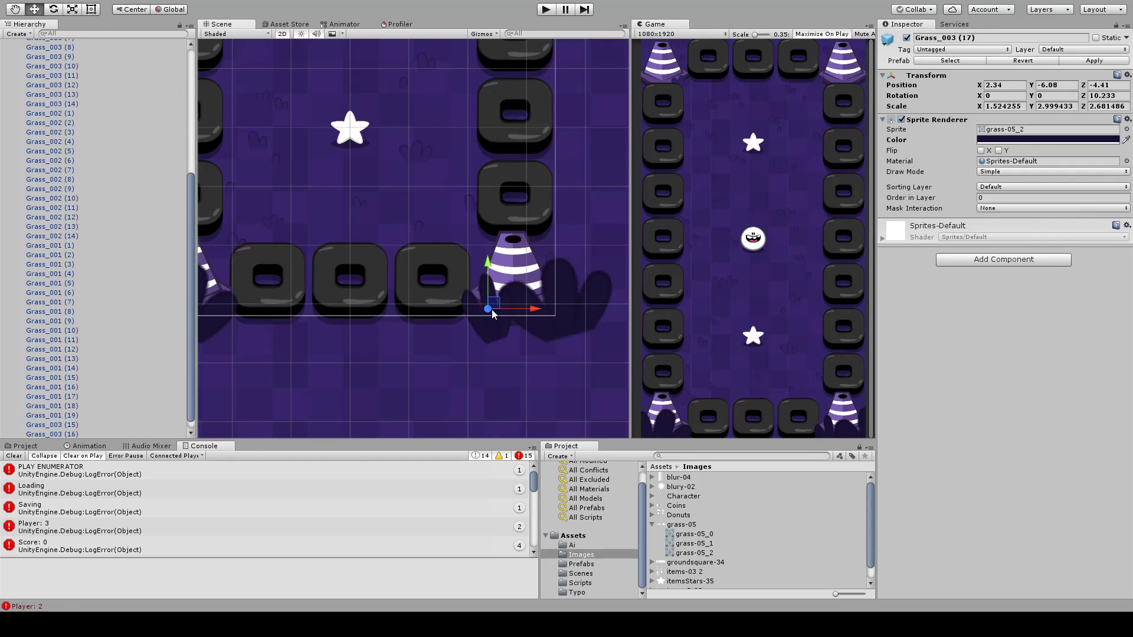
left_click_drag(496, 308, 489, 309)
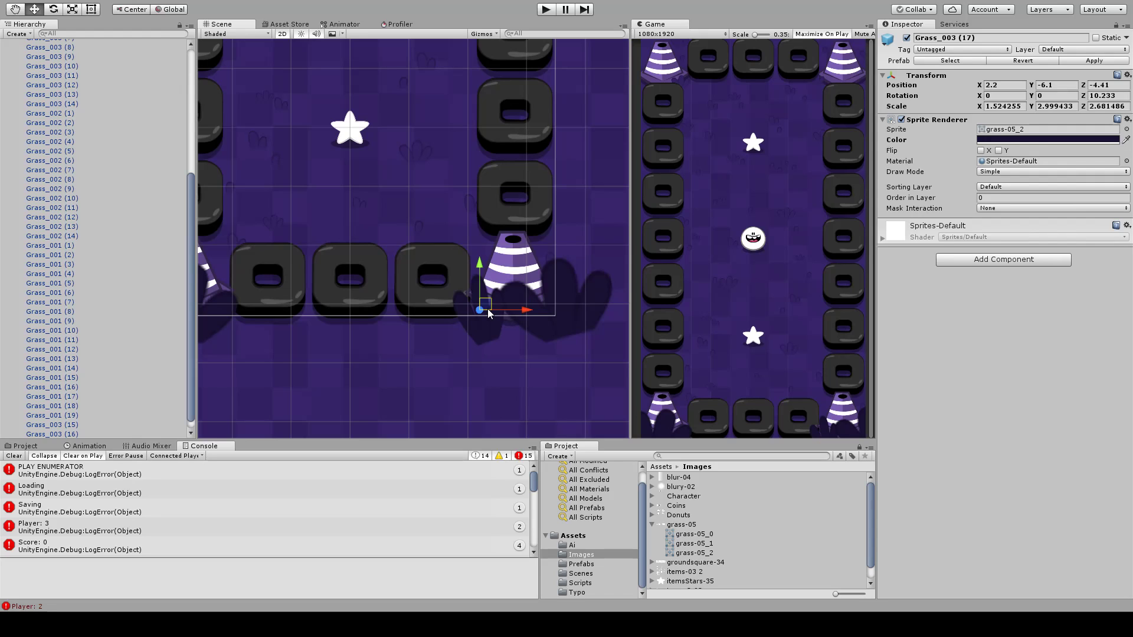
- Delete the three dark foreground grass objects, Grass_003 (15) through Grass_003 (17)
scroll(98, 366, "down", 1)
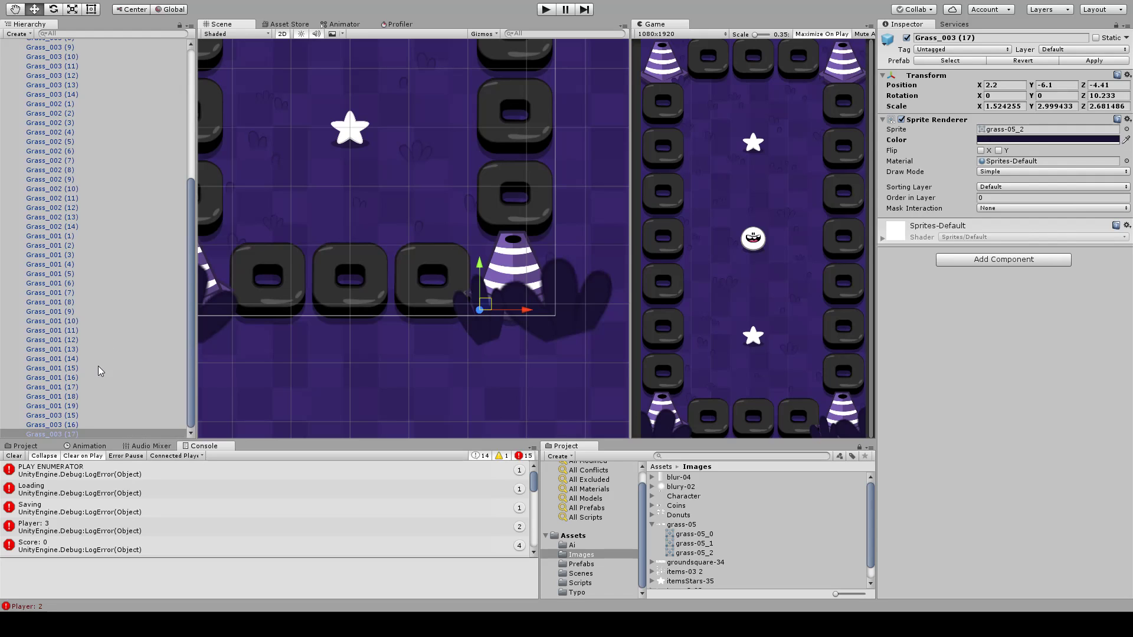
left_click(77, 413, "shift")
key("Delete")
key("q")
scroll(464, 331, "down", 5)
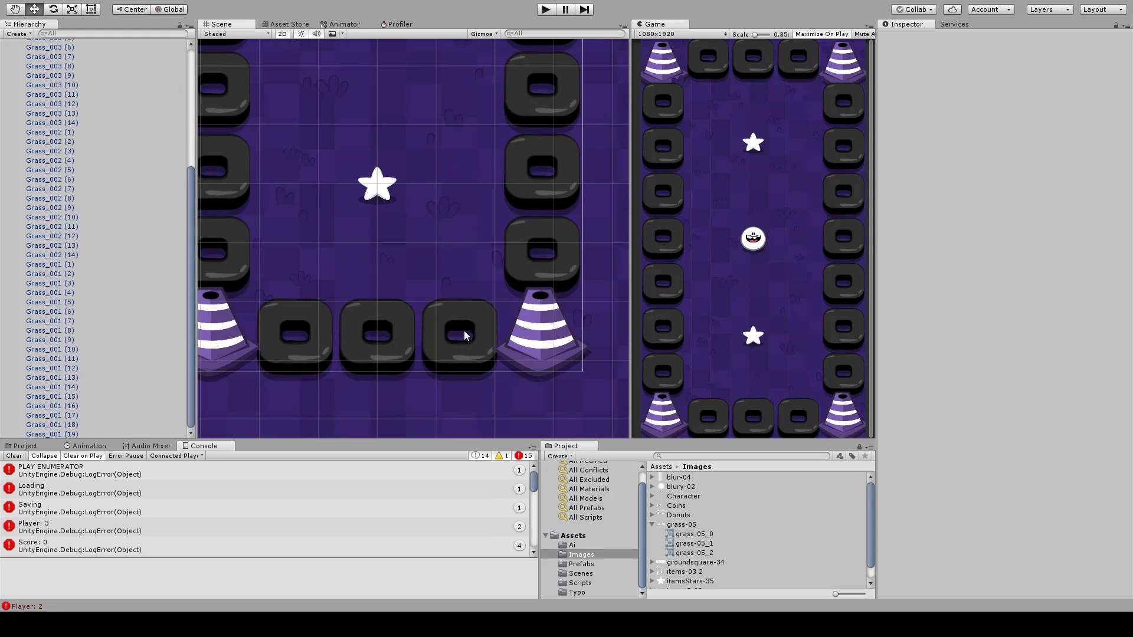
- Collapse the GRP_GRASS group in the scene hierarchy
left_click_drag(495, 230, 482, 296)
key("w")
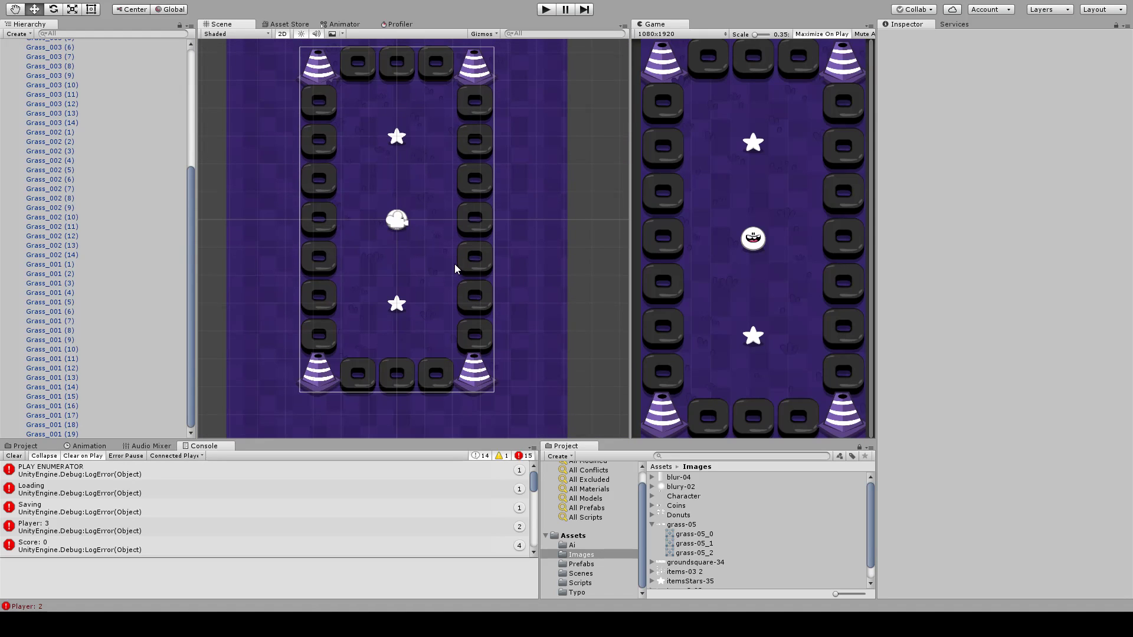
scroll(455, 267, "down", 1)
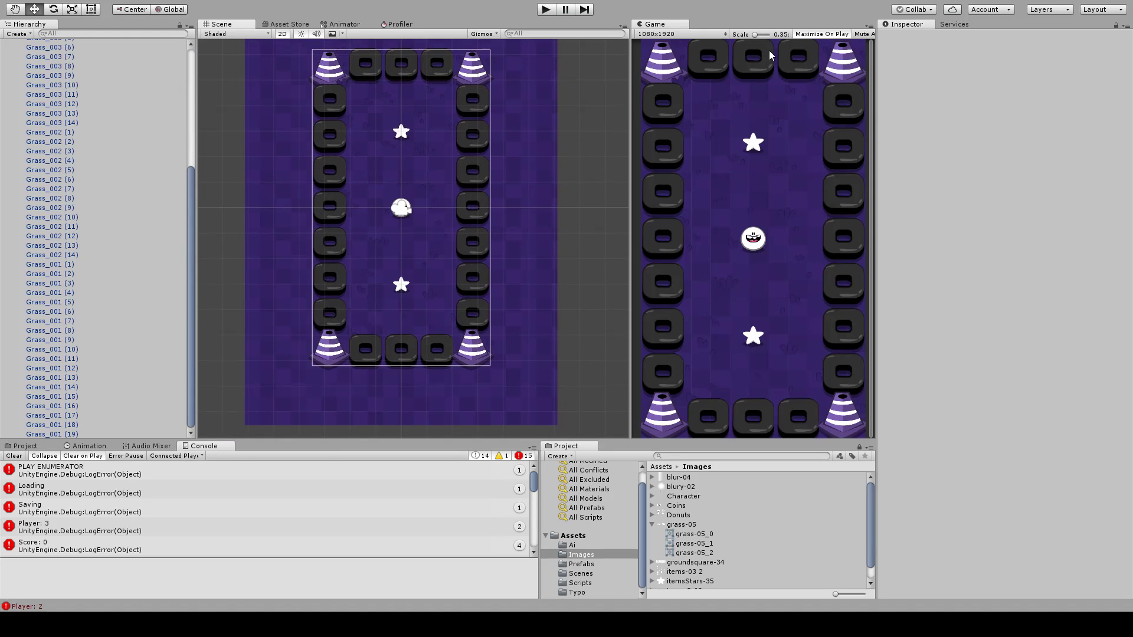
scroll(139, 346, "up", 5)
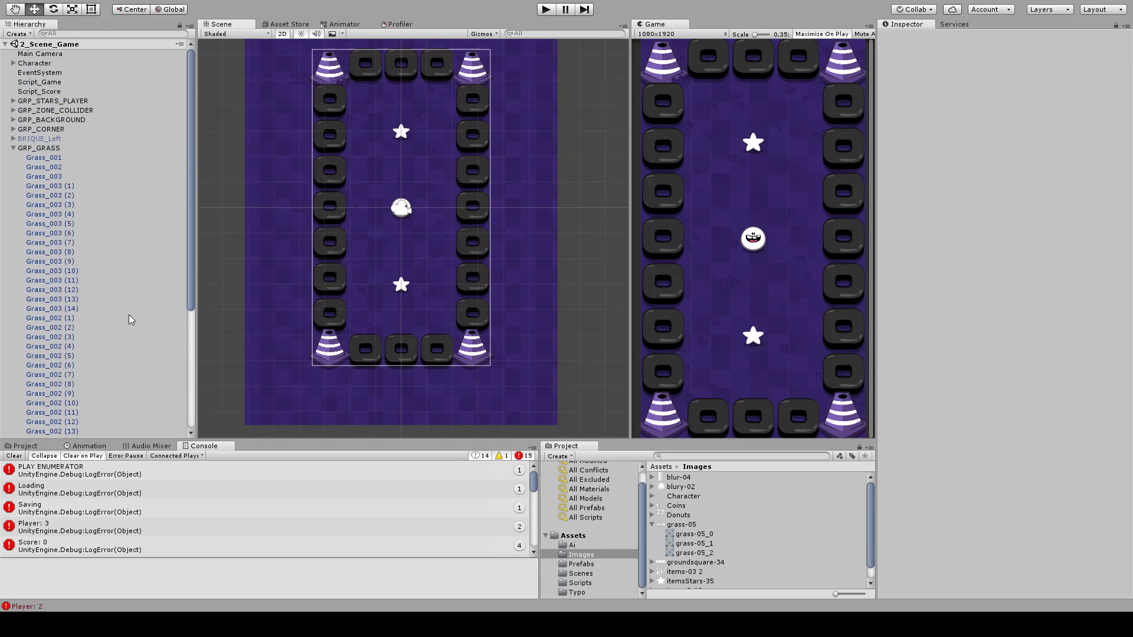
left_click(12, 148)
middle_click_drag(354, 217, 412, 283)
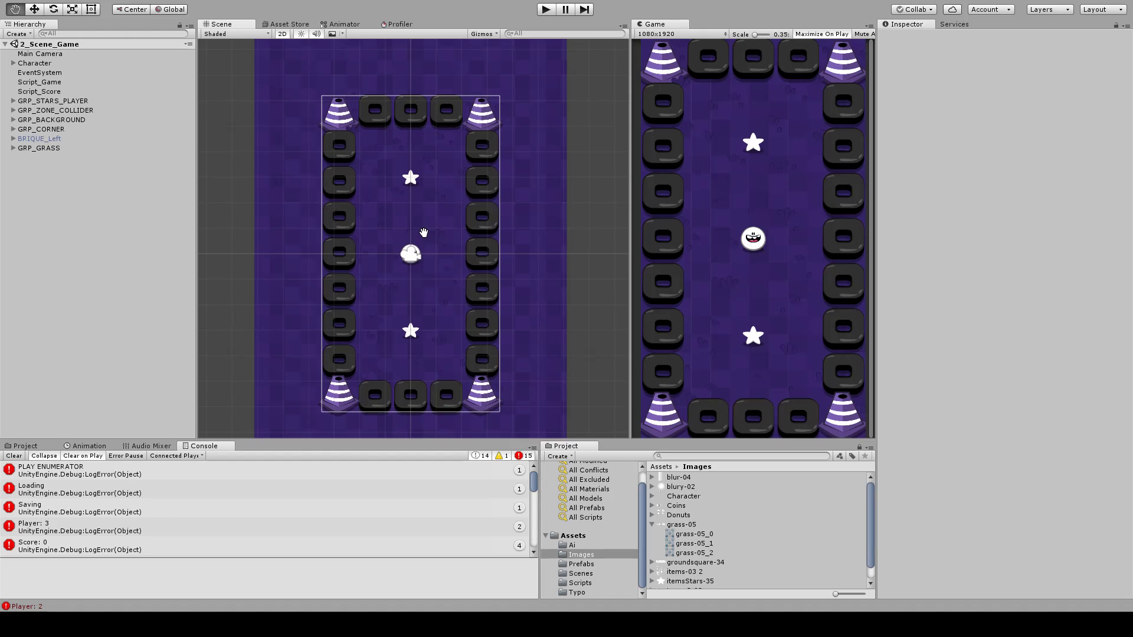
scroll(421, 252, "up", 2)
scroll(425, 266, "down", 2)
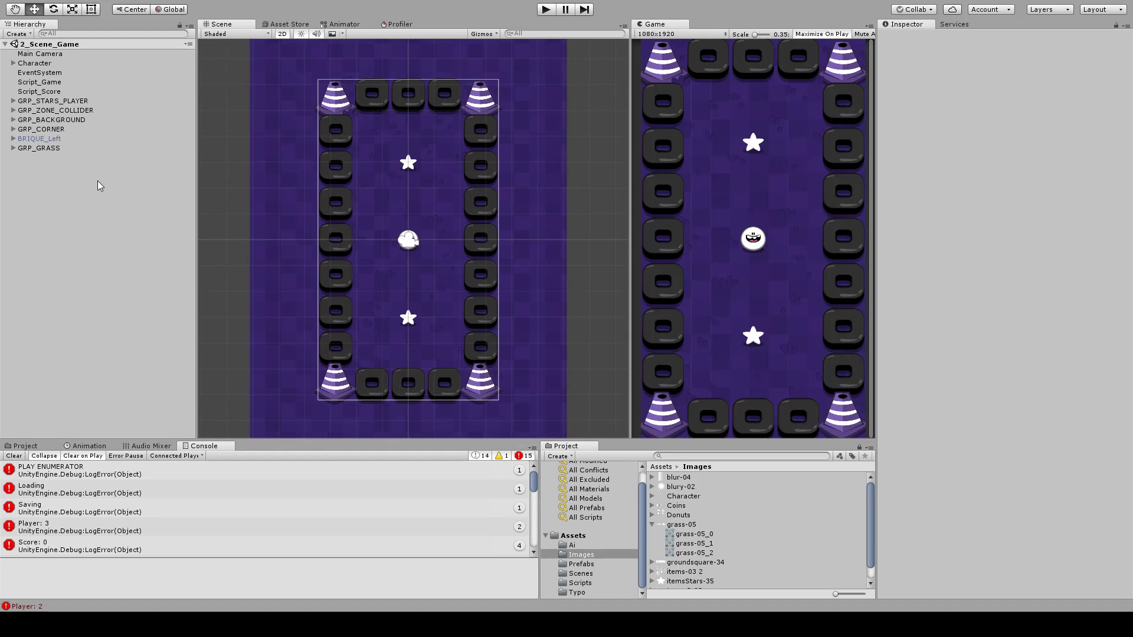
- Create an empty object named GRP_FX at the root of the scene and set its position to 0, 0, 0
key("ctrl+shift+n")
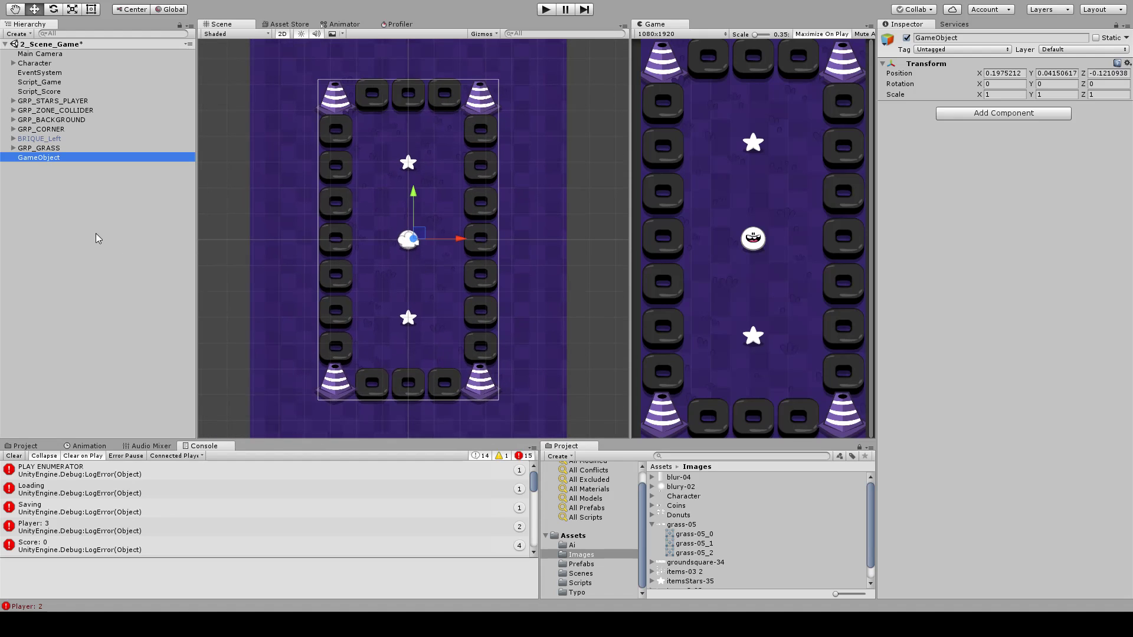
left_click(51, 158)
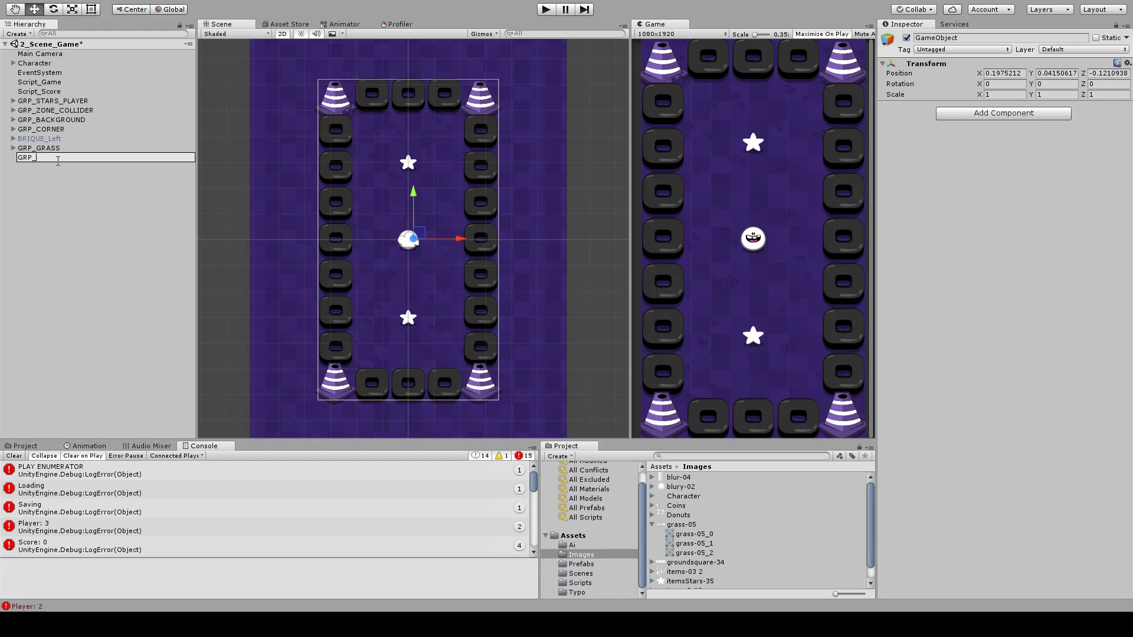
type("GRP_FX")
key("Return")
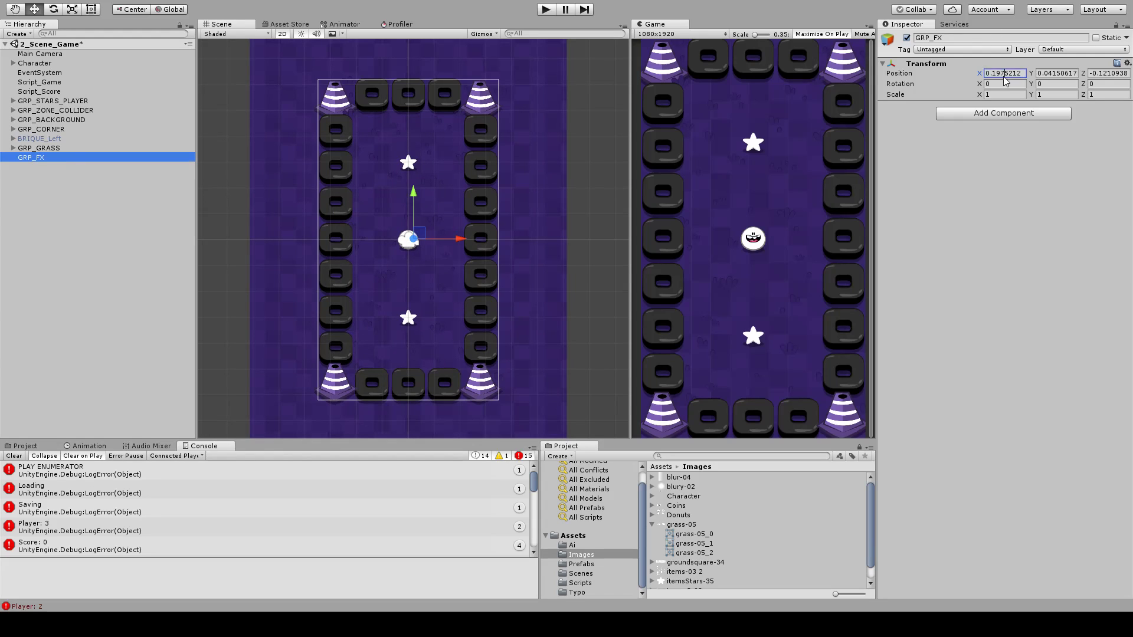
type("0")
key("Tab")
type("0")
key("Tab")
type("0")
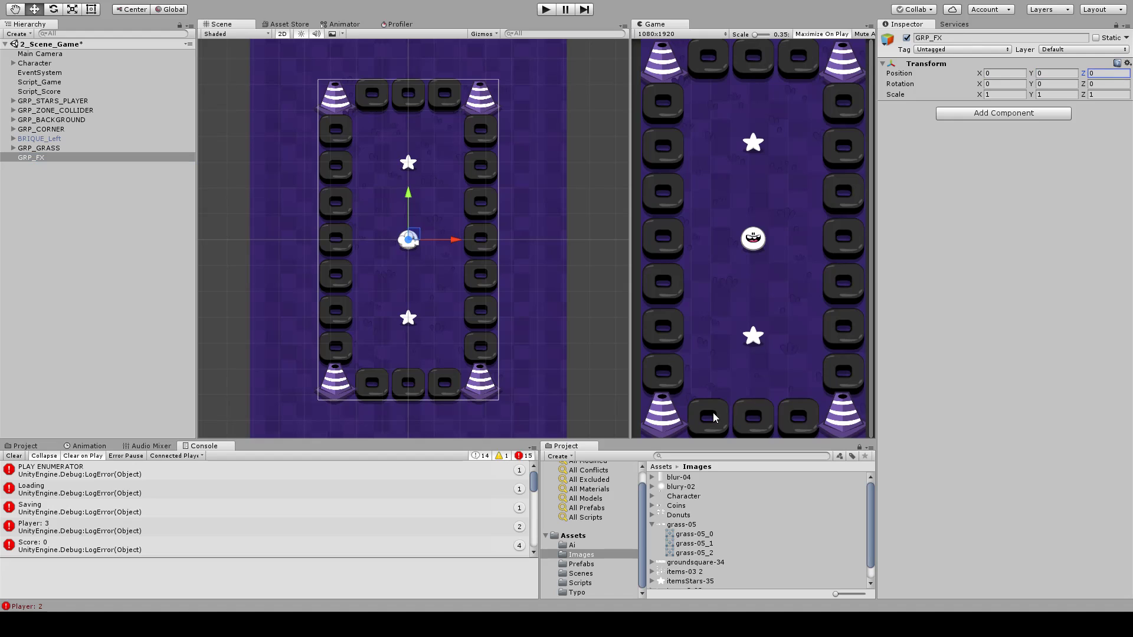
- Add the blur-04 sprite under GRP_FX with a translucent pink tint and place it at about X -2.24, Z 3.2
left_click_drag(681, 483, 37, 161)
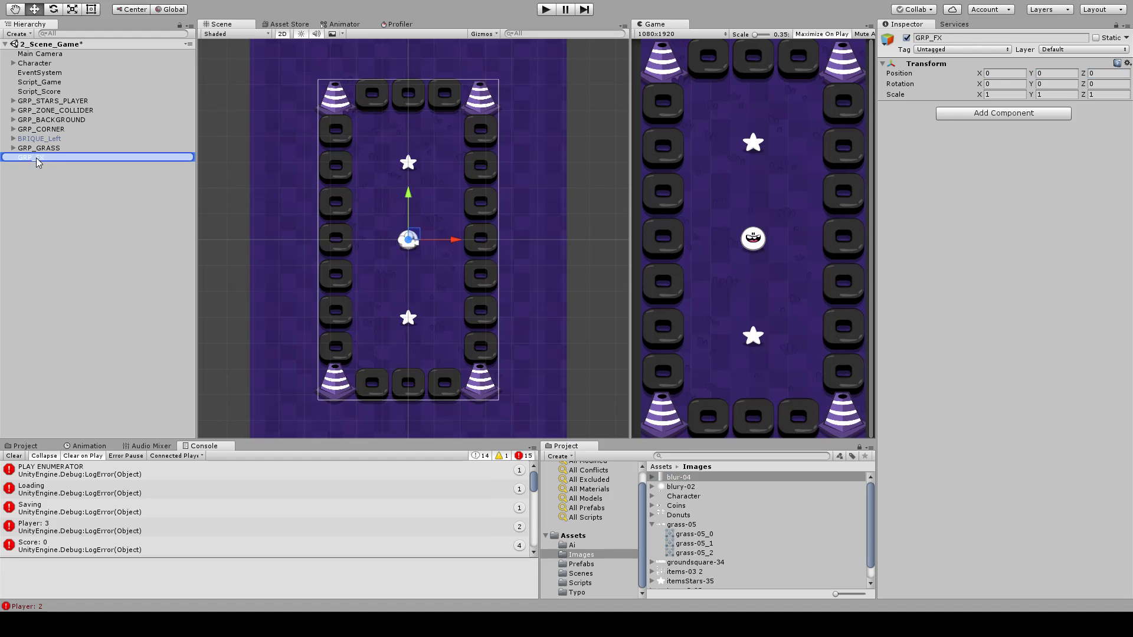
left_click_drag(468, 239, 411, 238)
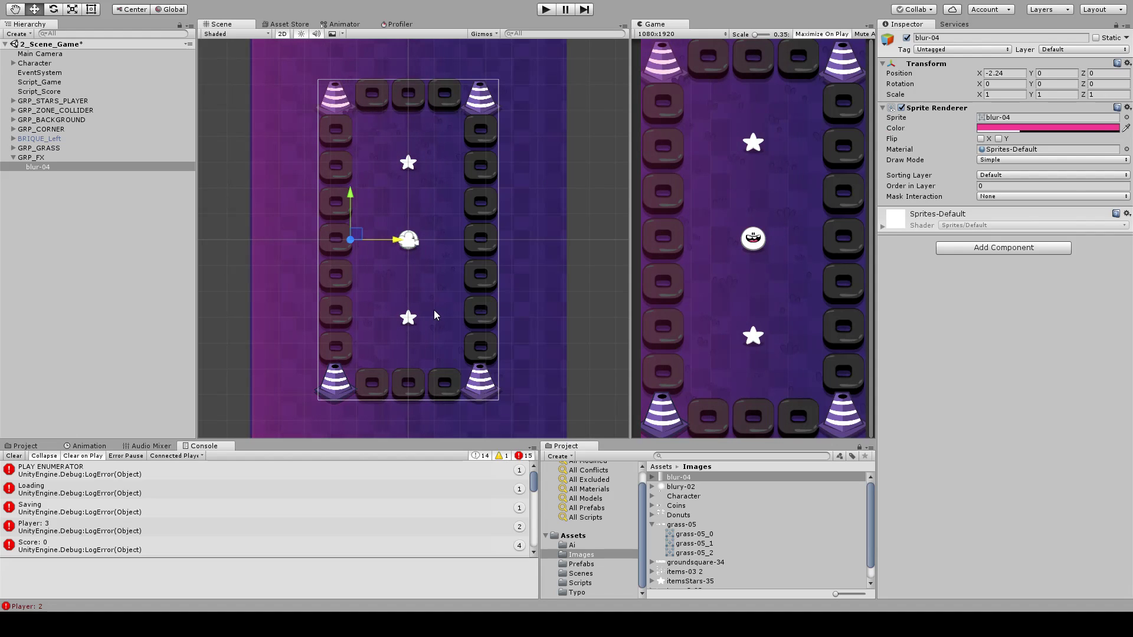
left_click(283, 34)
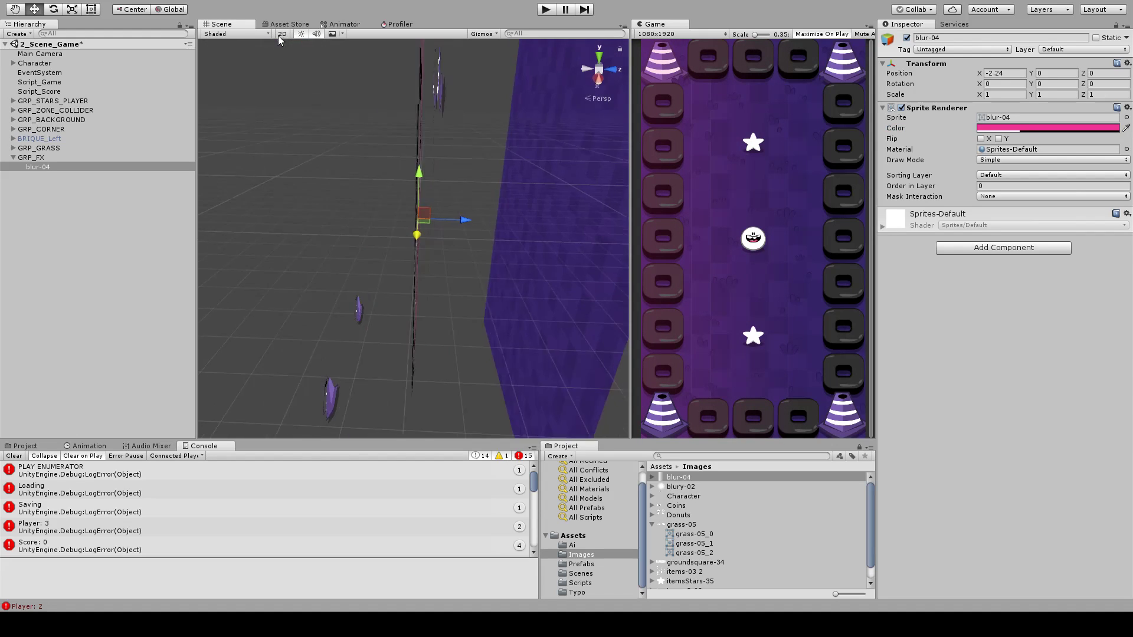
left_click_drag(470, 213, 539, 219)
left_click(283, 34)
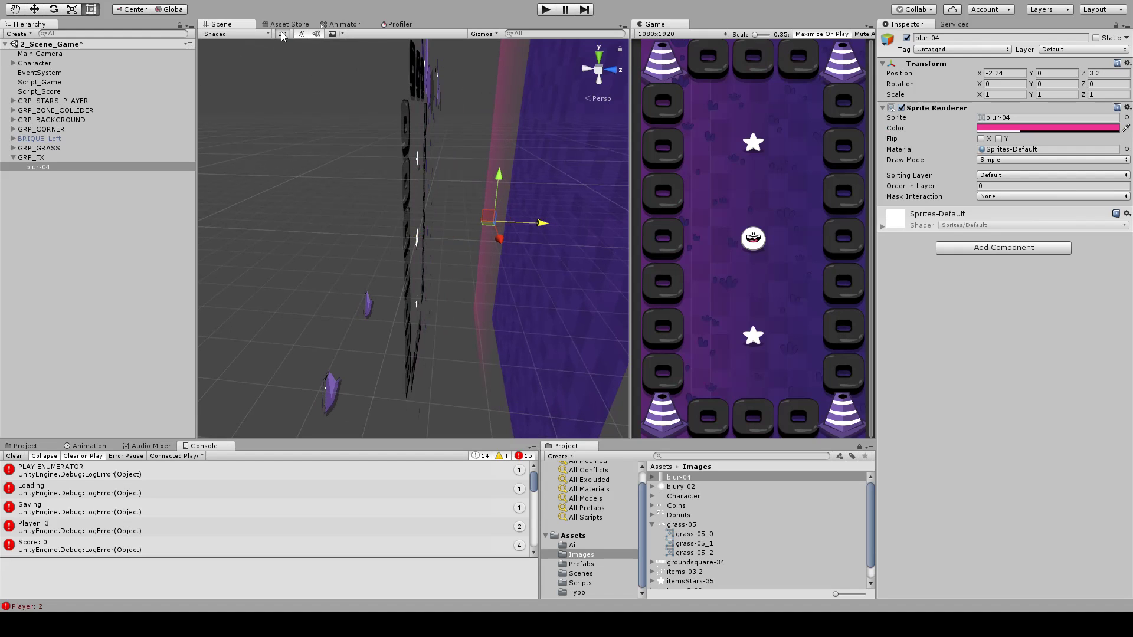
- Try a copy of the pink blur on the opposite side at about X 6.1, and delete it
key("ctrl+d")
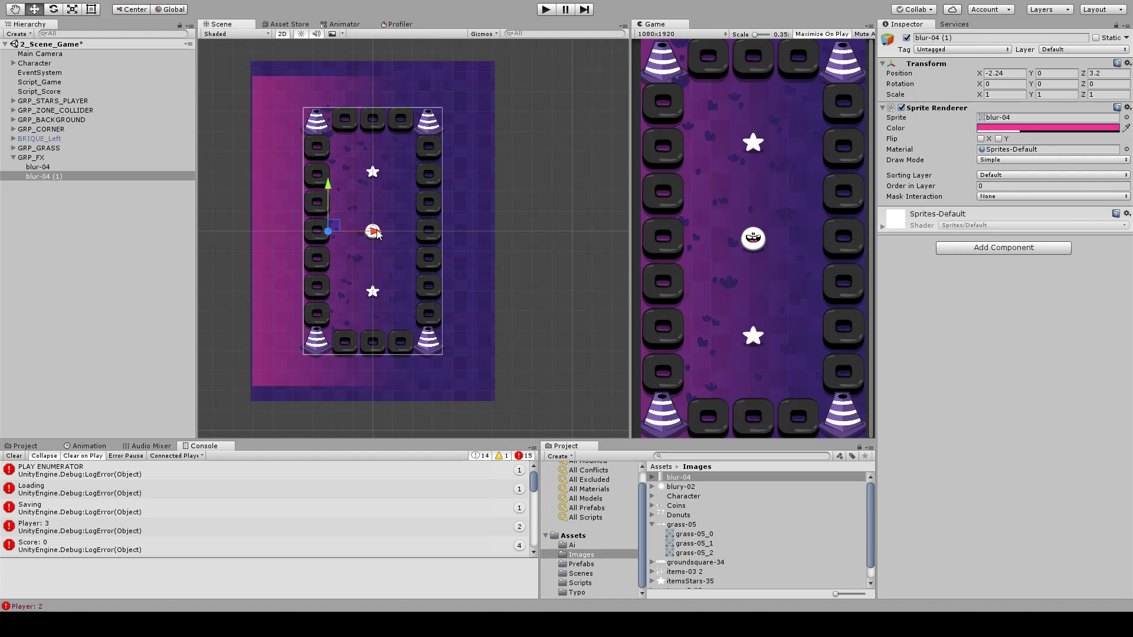
left_click_drag(377, 231, 543, 232)
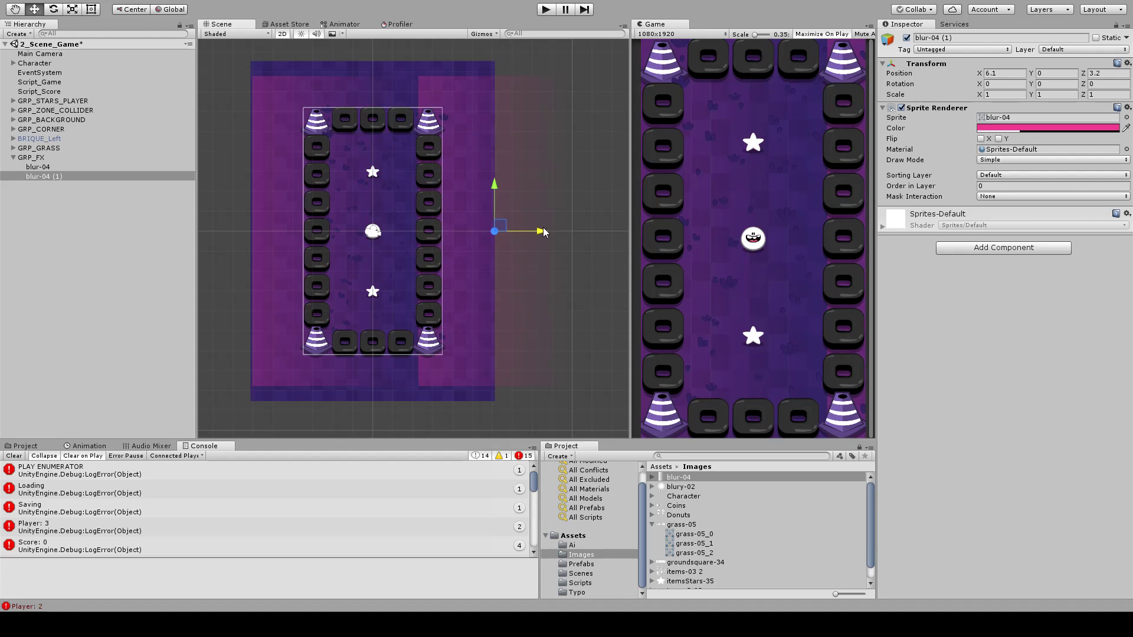
key("Delete")
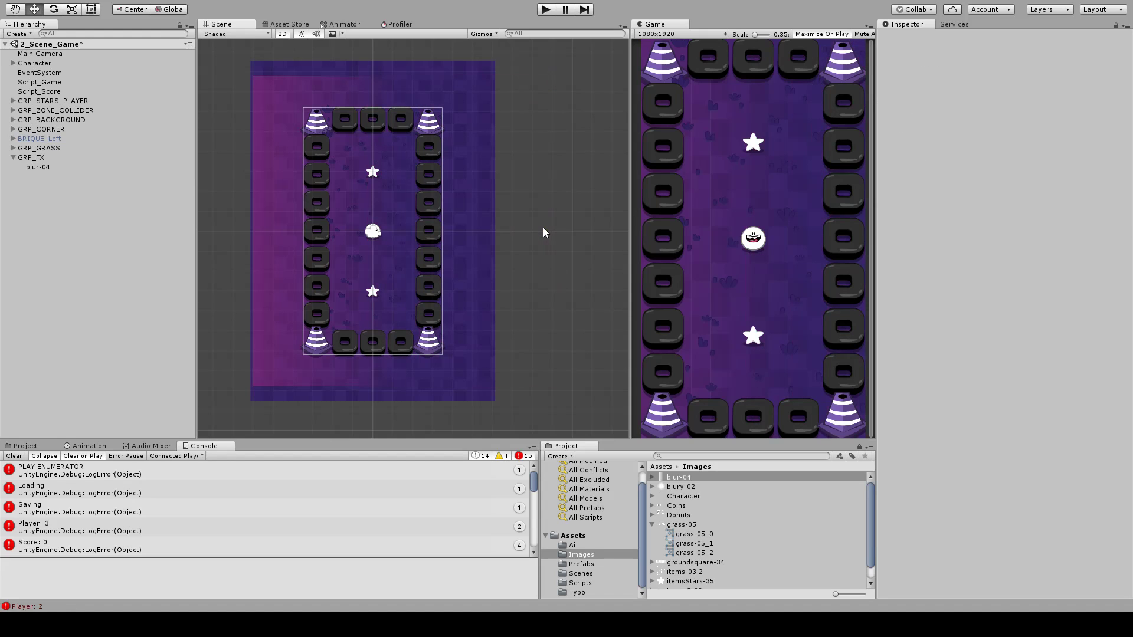
- Rotate blur-04 about 52.5 degrees around Z and replace its sprite with blury-02
left_click(38, 167)
key("e")
left_click_drag(375, 216, 288, 150)
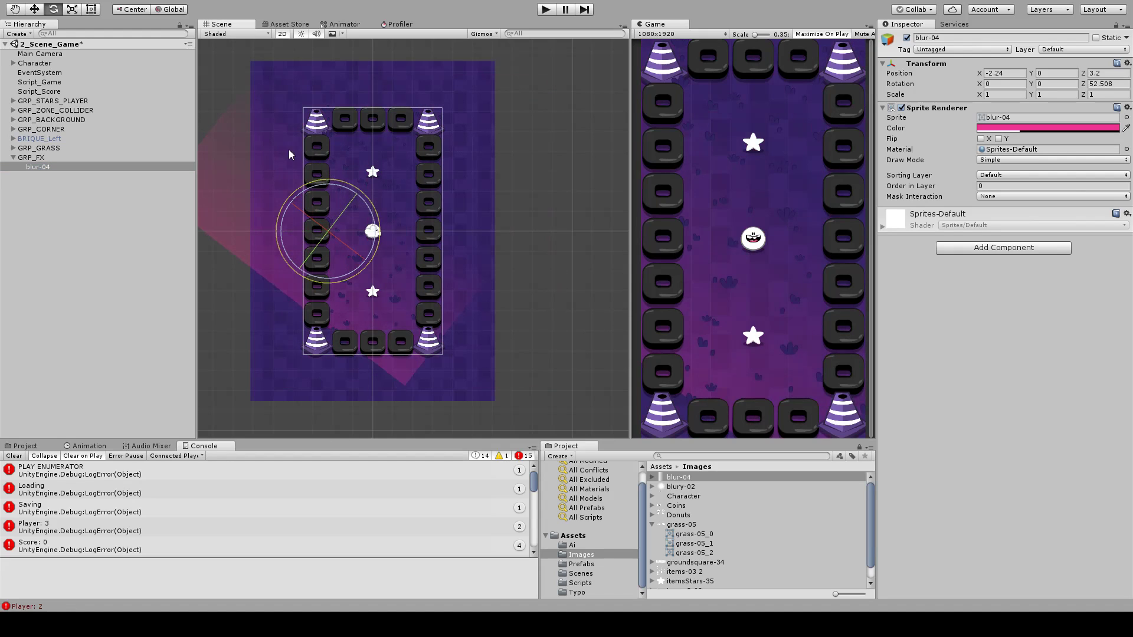
key("w")
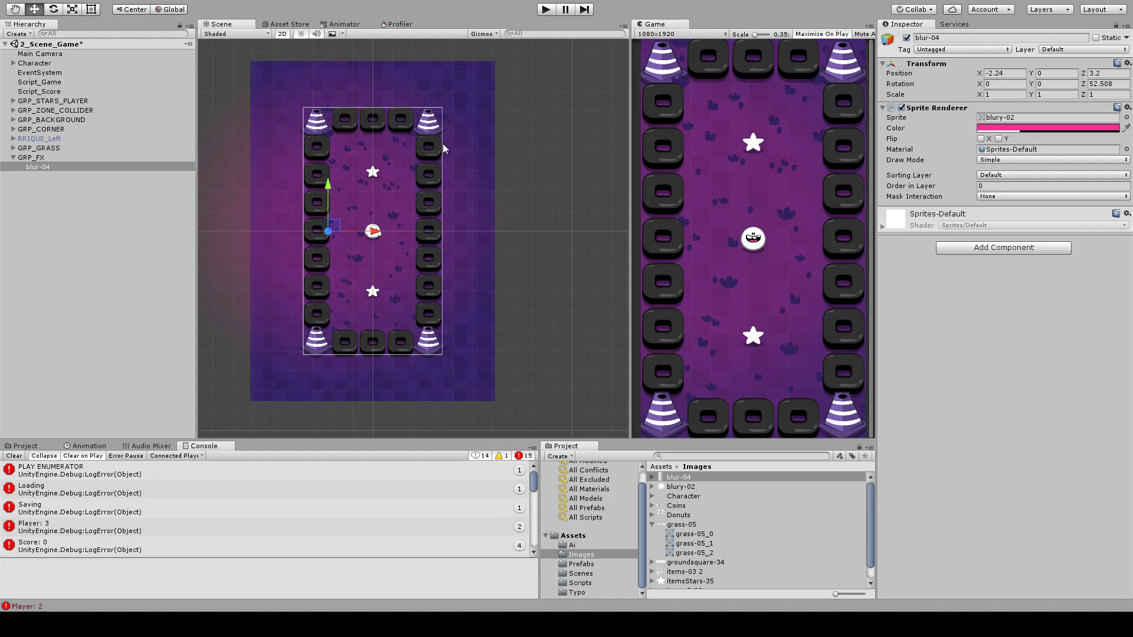
- Move the pink glow to the lower left corner of the background at about X -6.07, Y -7.46
scroll(373, 193, "down", 3)
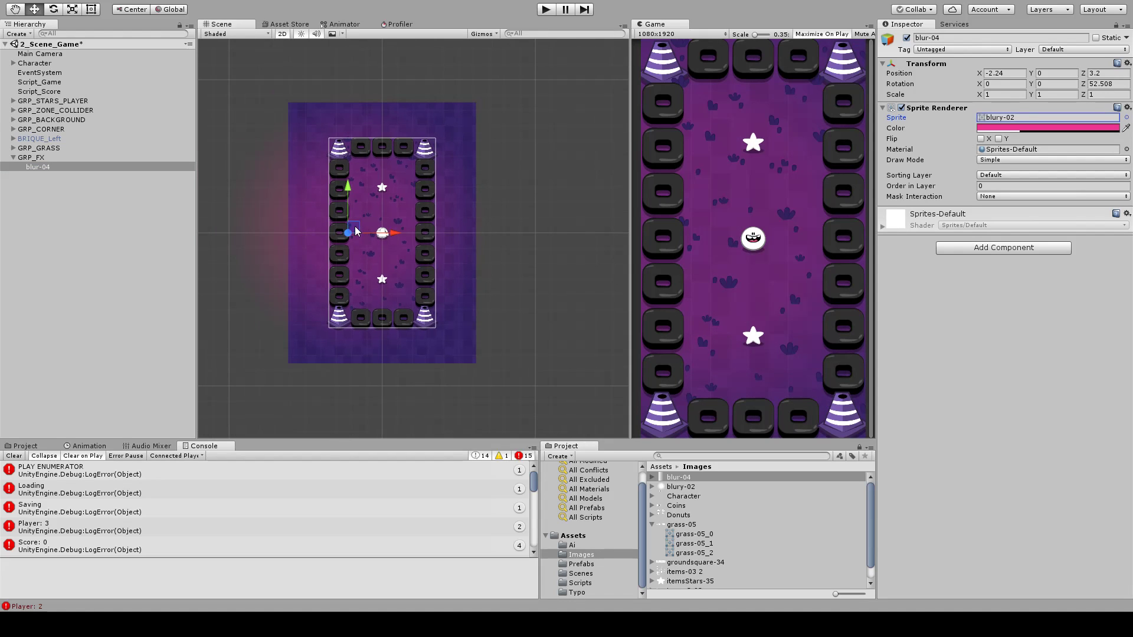
left_click_drag(351, 232, 297, 346)
middle_click_drag(317, 322, 303, 343)
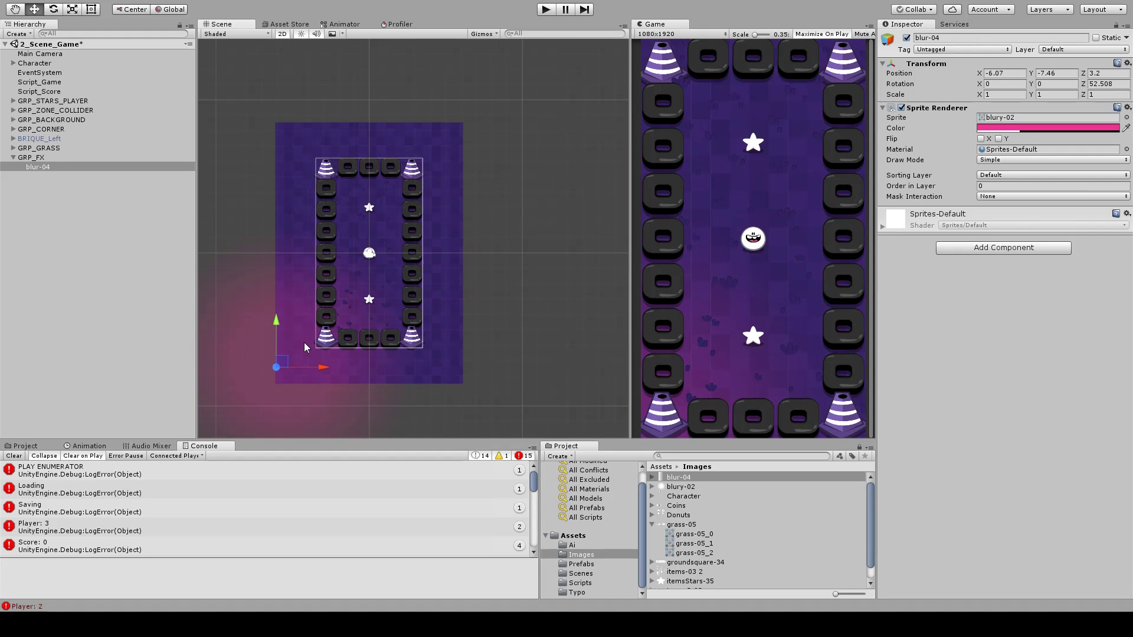
- Duplicate the pink glow, place the copy over the upper right cone at X 3.05, Y 5.6, and scale it to about 0.59
key("ctrl+d")
left_click_drag(328, 314, 411, 175)
key("r")
key("w")
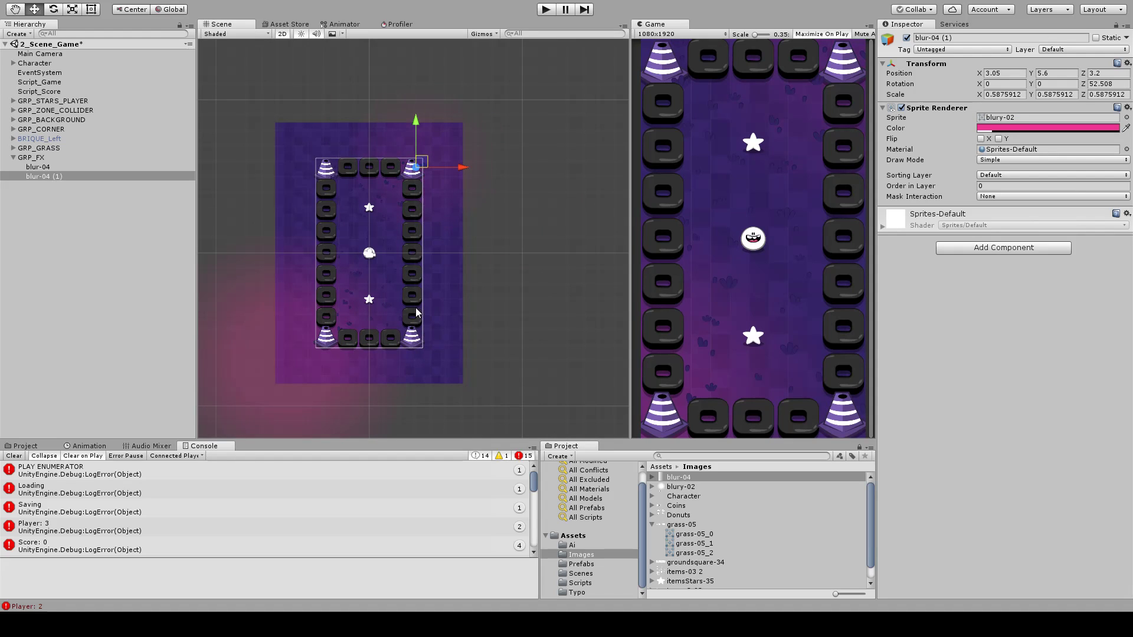
- Duplicate the smaller glow and place the copy near the upper star at about X -1.7, Y 2.86
scroll(482, 201, "up", 2)
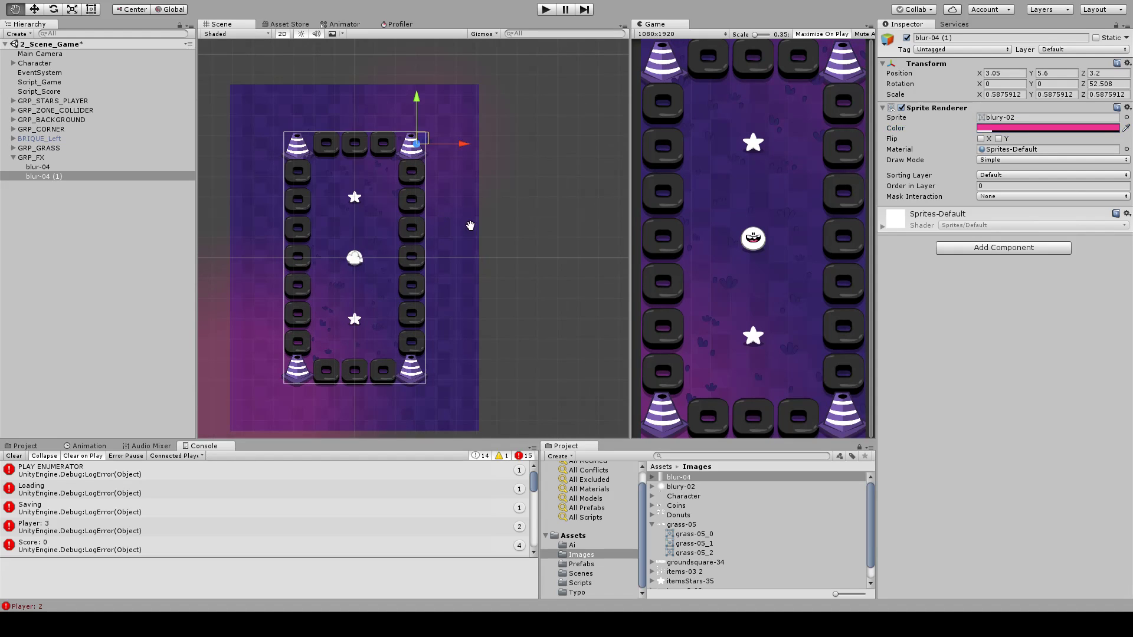
key("ctrl+d")
left_click_drag(434, 146, 337, 200)
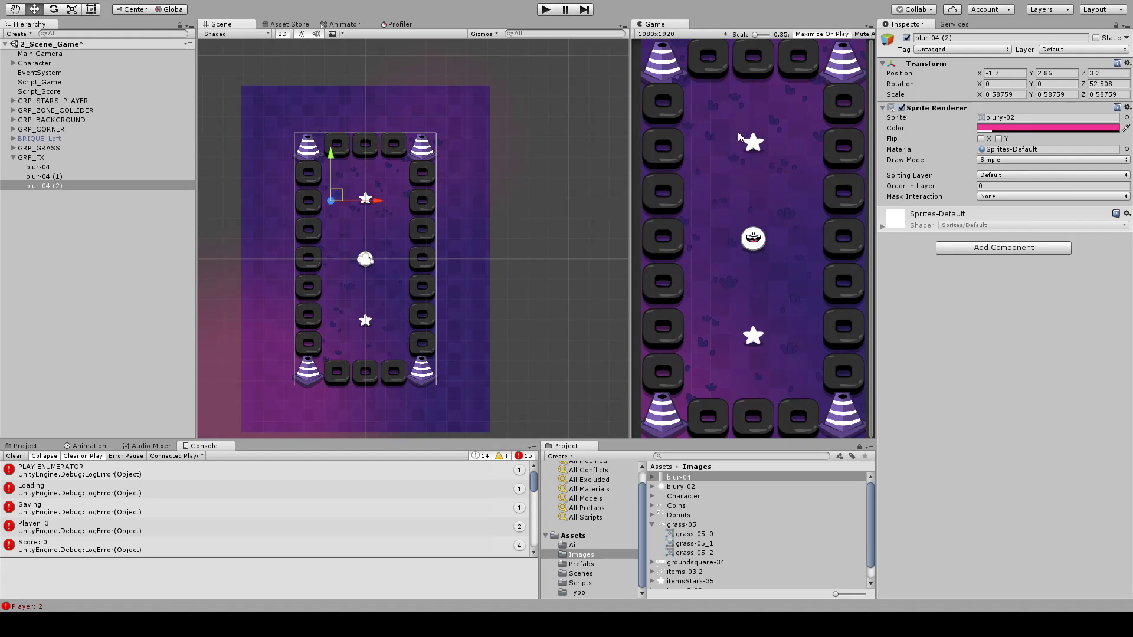
- Try translucent yellow, cyan and light purple tints on the glow near the upper star
left_click(454, 351)
left_click_drag(469, 303, 419, 306)
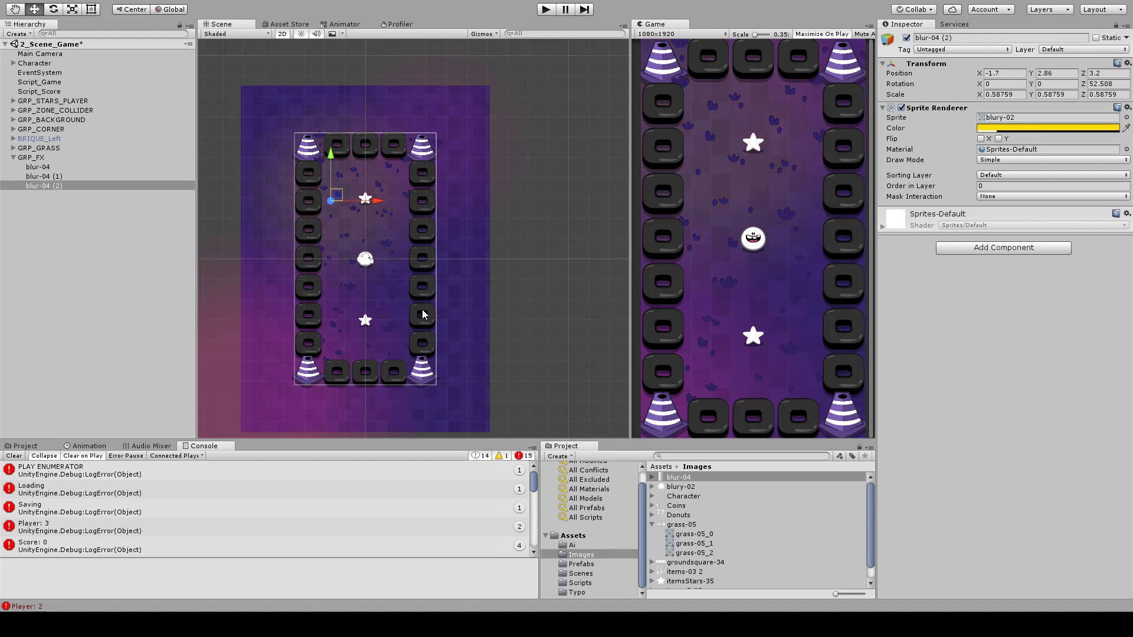
left_click(470, 349)
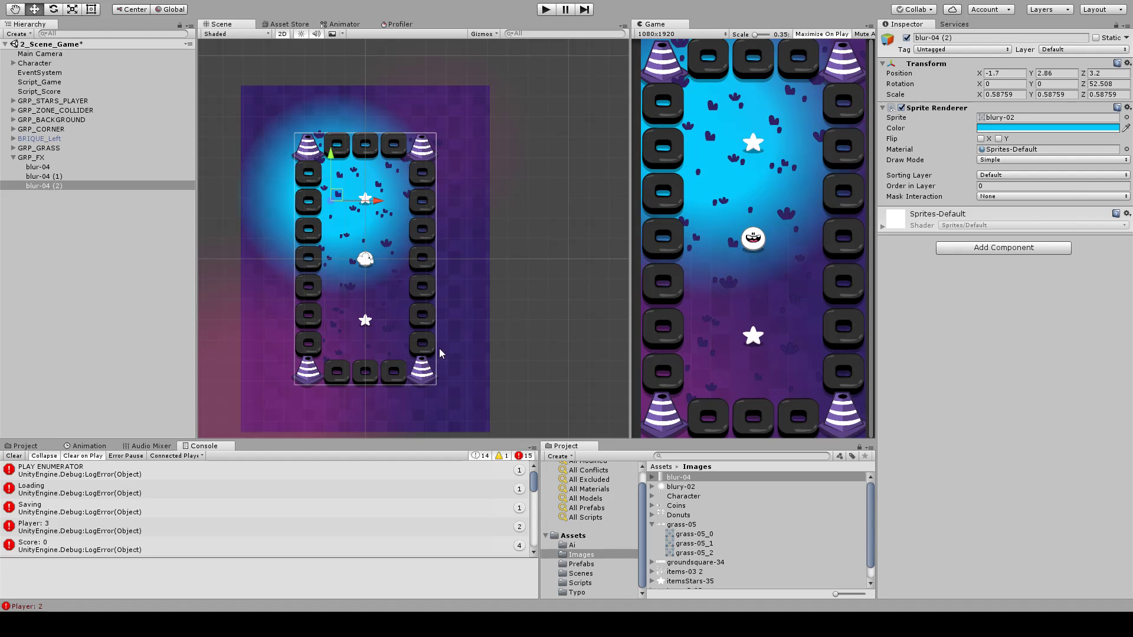
left_click_drag(470, 306, 416, 315)
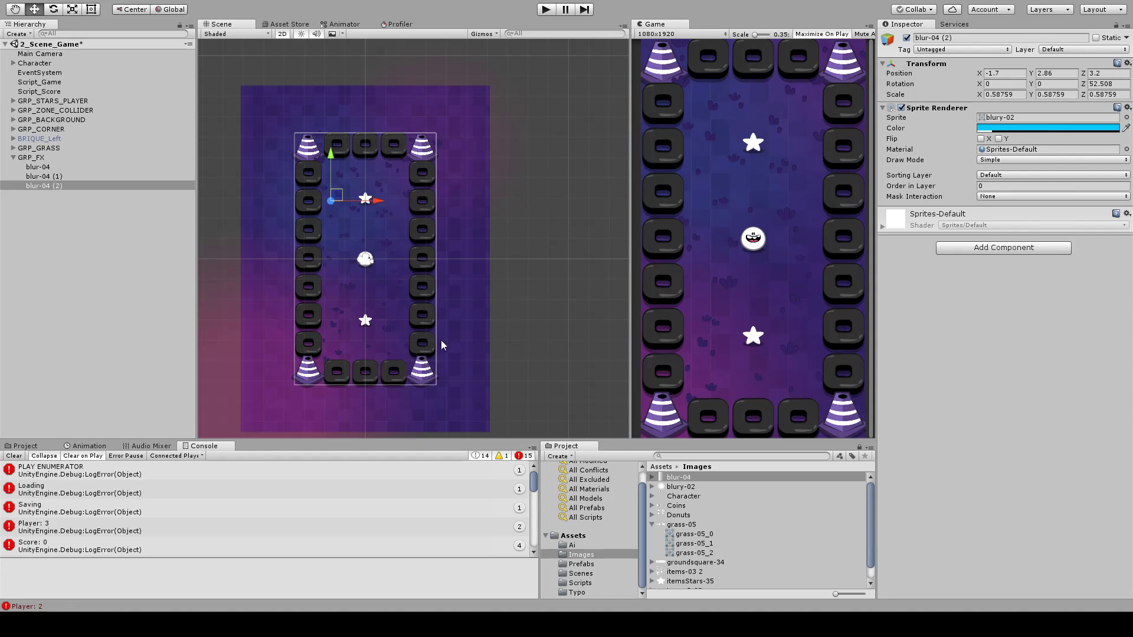
left_click(442, 356)
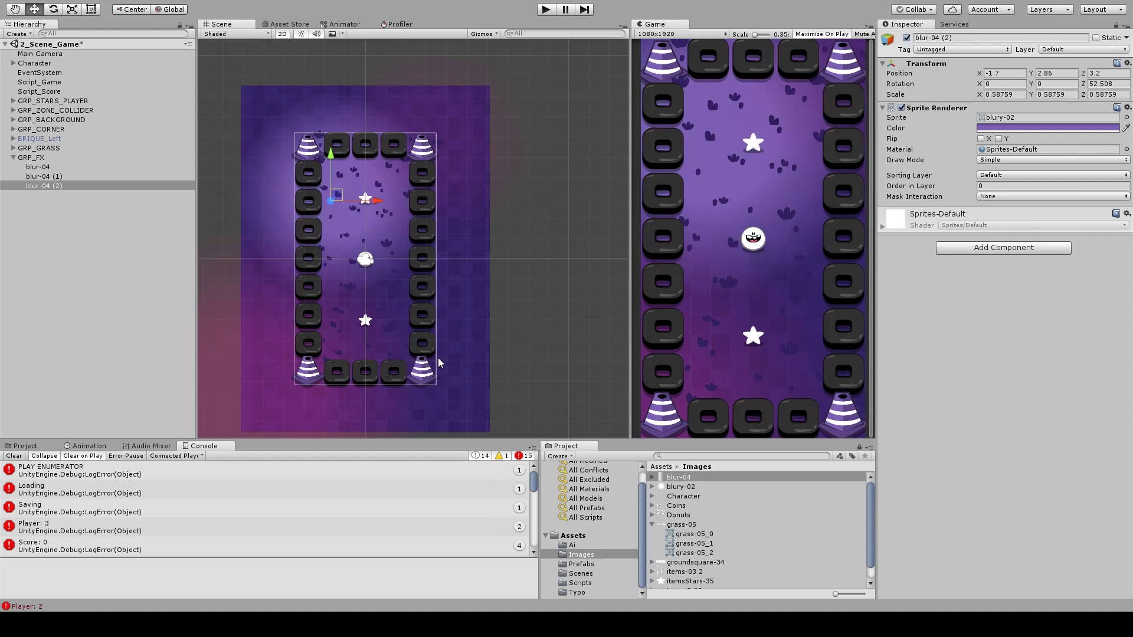
left_click_drag(473, 310, 413, 317)
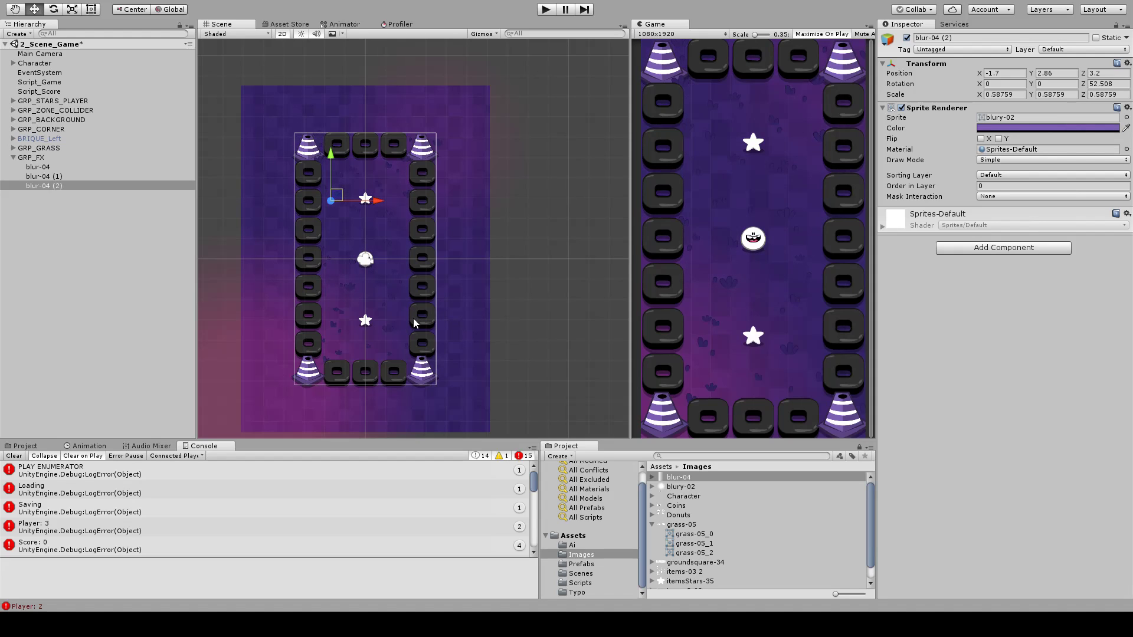
- Set the color of the glow near the upper star to a dark purple
left_click_drag(481, 274, 526, 140)
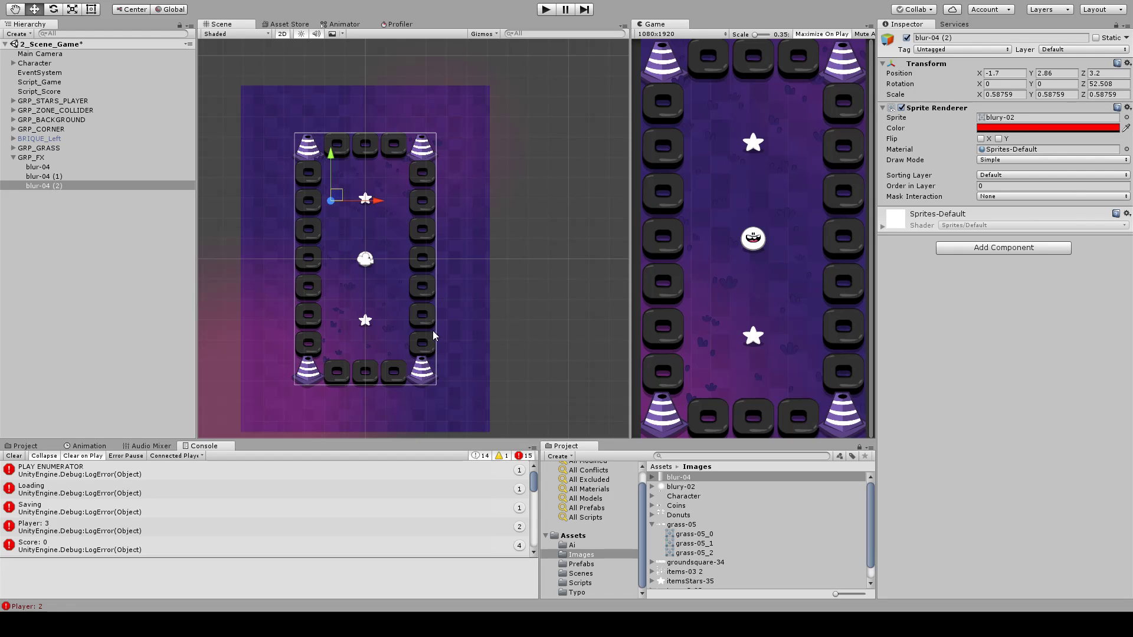
left_click_drag(443, 307, 420, 310)
left_click_drag(485, 377, 490, 354)
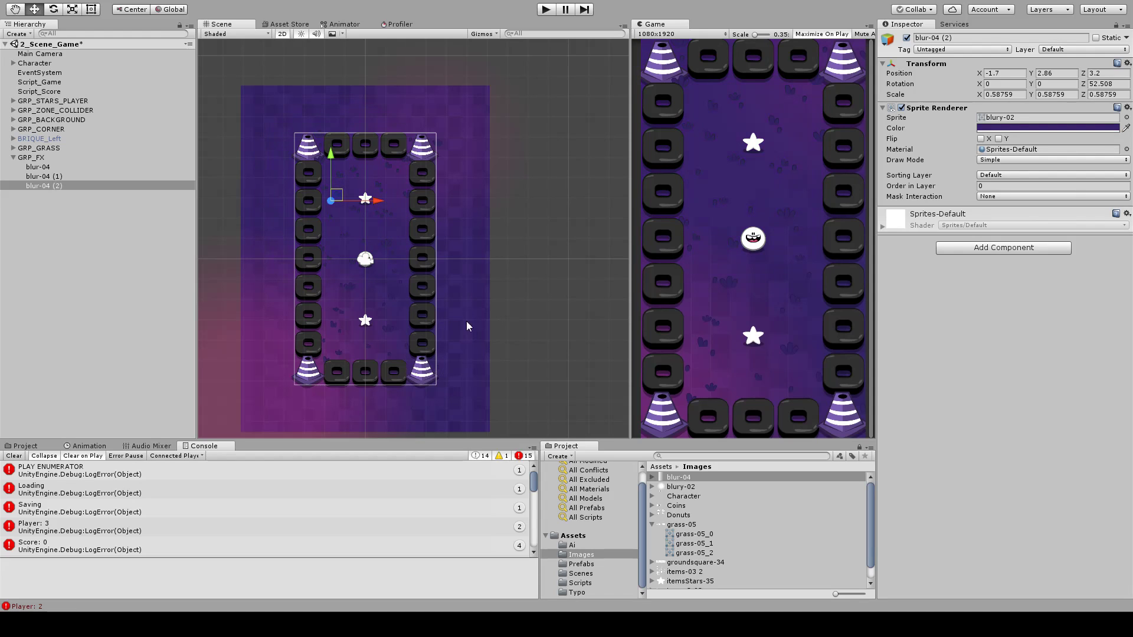
- Tint the glow near the upper star translucent black and shrink it to about 0.27 at X -1.89, Y 3.72
left_click_drag(455, 307, 501, 258)
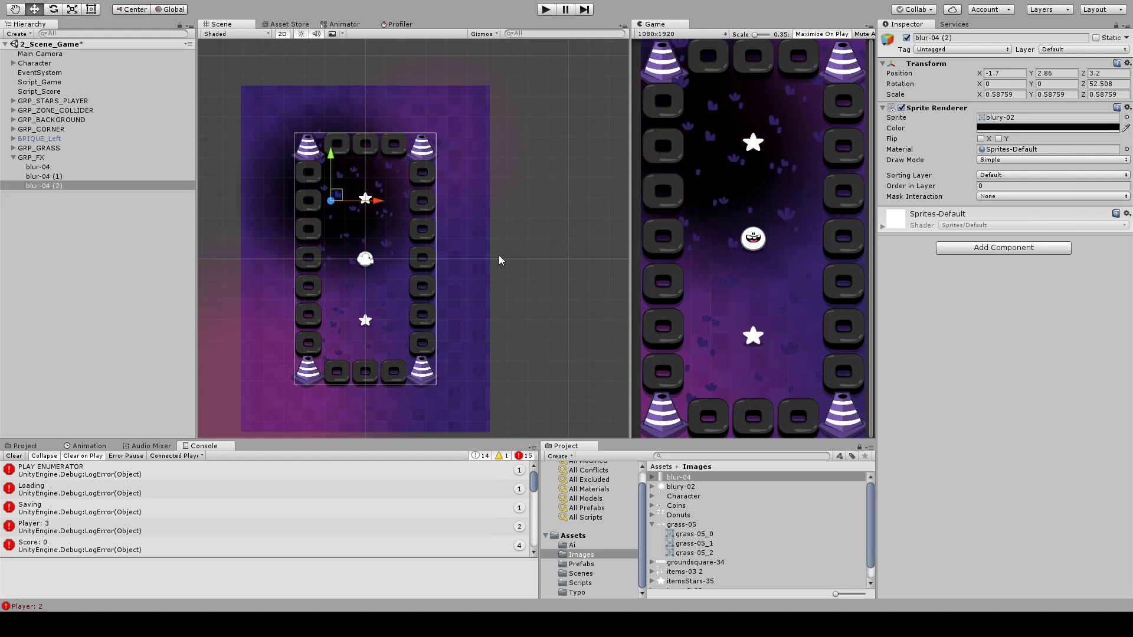
left_click_drag(456, 310, 428, 310)
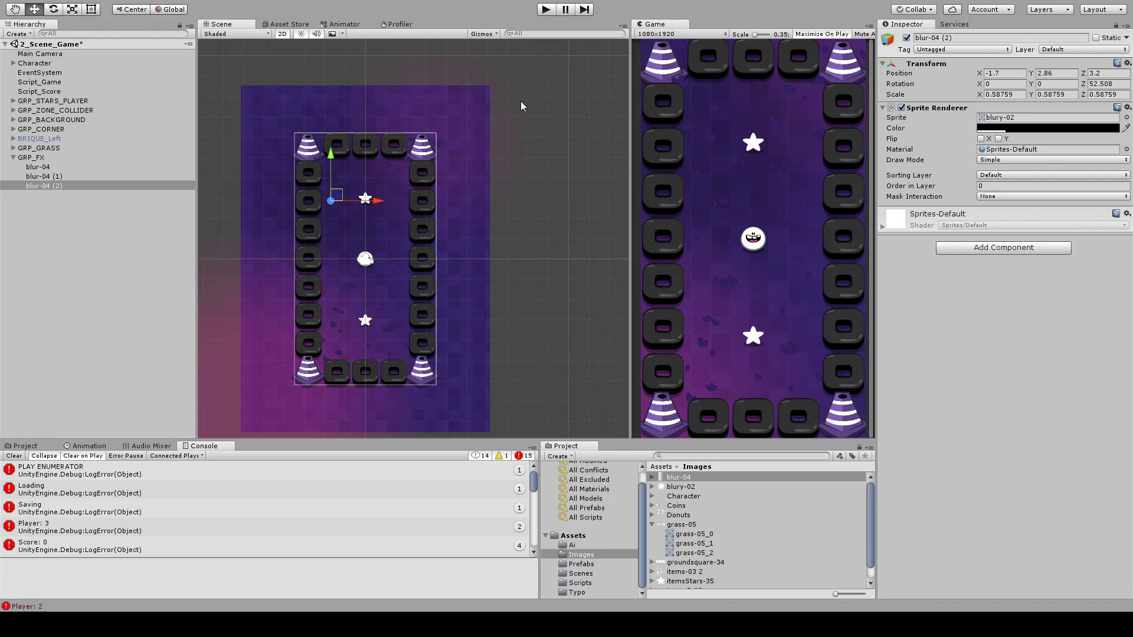
scroll(465, 154, "up", 1)
key("r")
left_click_drag(352, 231, 352, 206)
key("w")
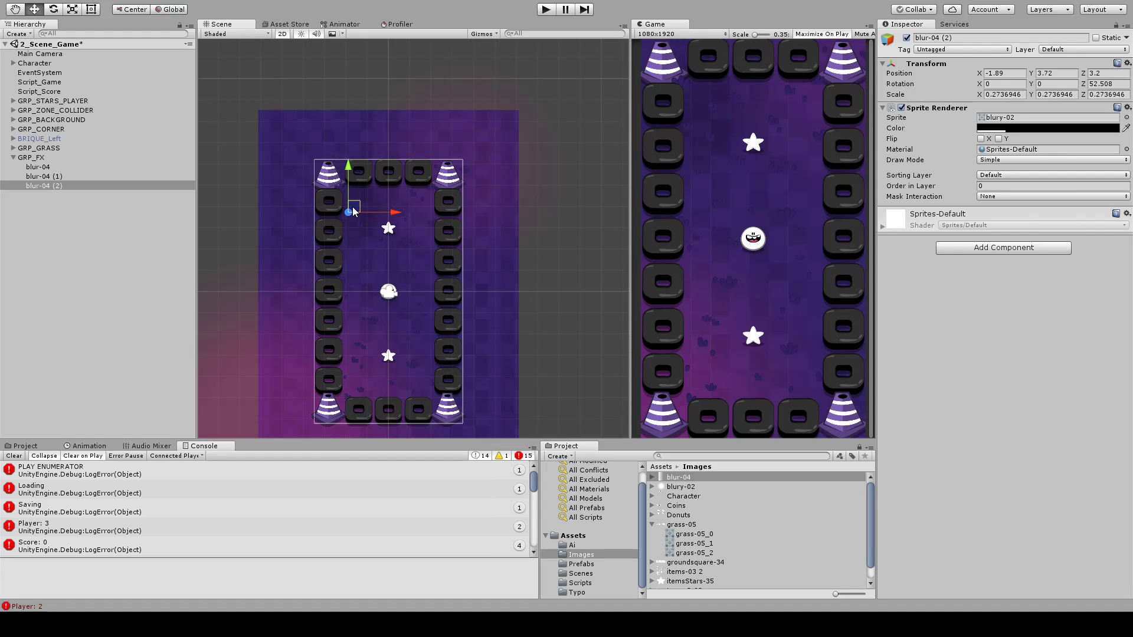
- Duplicate the dark glow onto the lower star at about X -0.44, Y -3.15, rotated about 34 degrees and widened to X scale 0.4
middle_click_drag(394, 223, 381, 193)
key("ctrl+d")
left_click_drag(347, 158, 416, 320)
key("t")
key("e")
key("w")
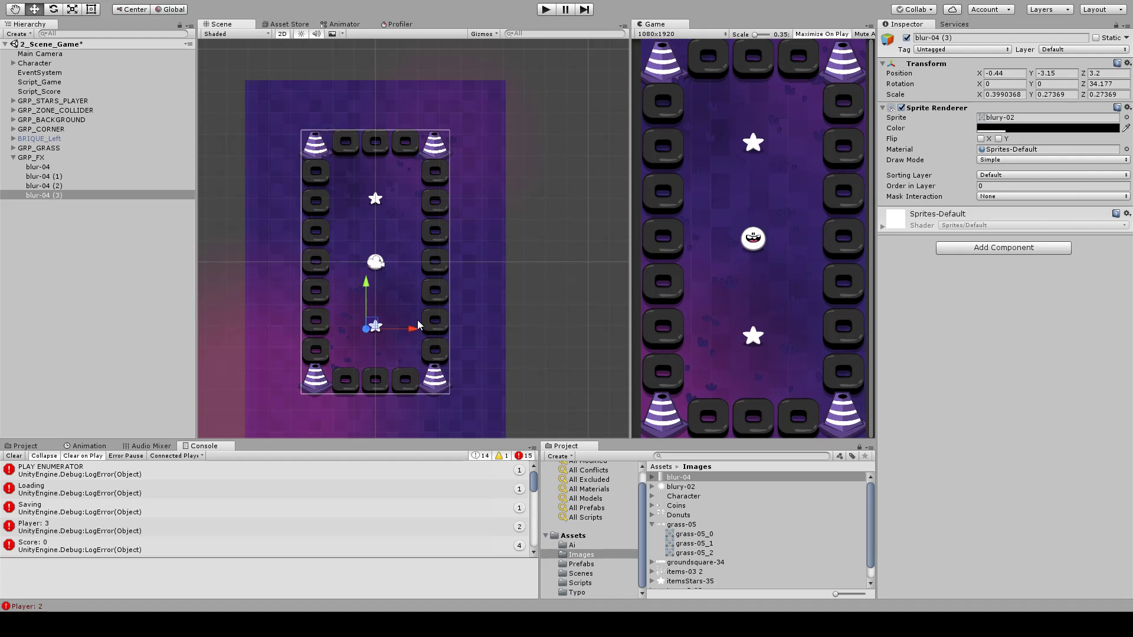
mouse_move(435, 293)
middle_mouse_down()
mouse_move(421, 329)
mouse_move(431, 306)
mouse_move(440, 338)
mouse_move(422, 311)
middle_mouse_up()
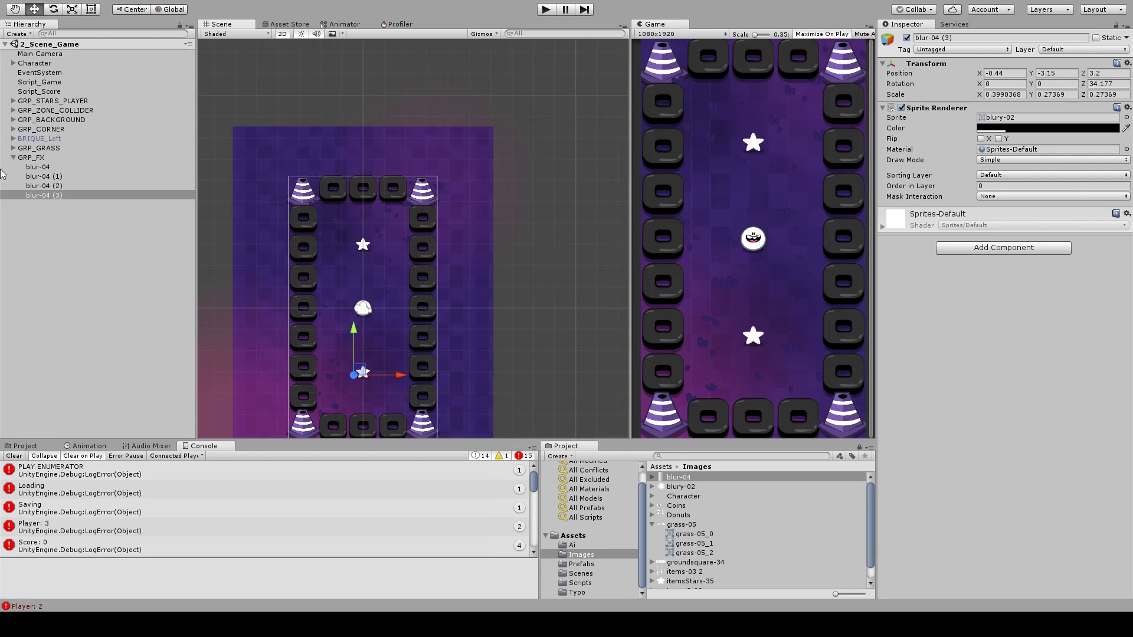
- Duplicate the large pink glow to about X -5.37, Y -1.48 and change the copy's sprite to blur-04
left_click(44, 168)
key("f")
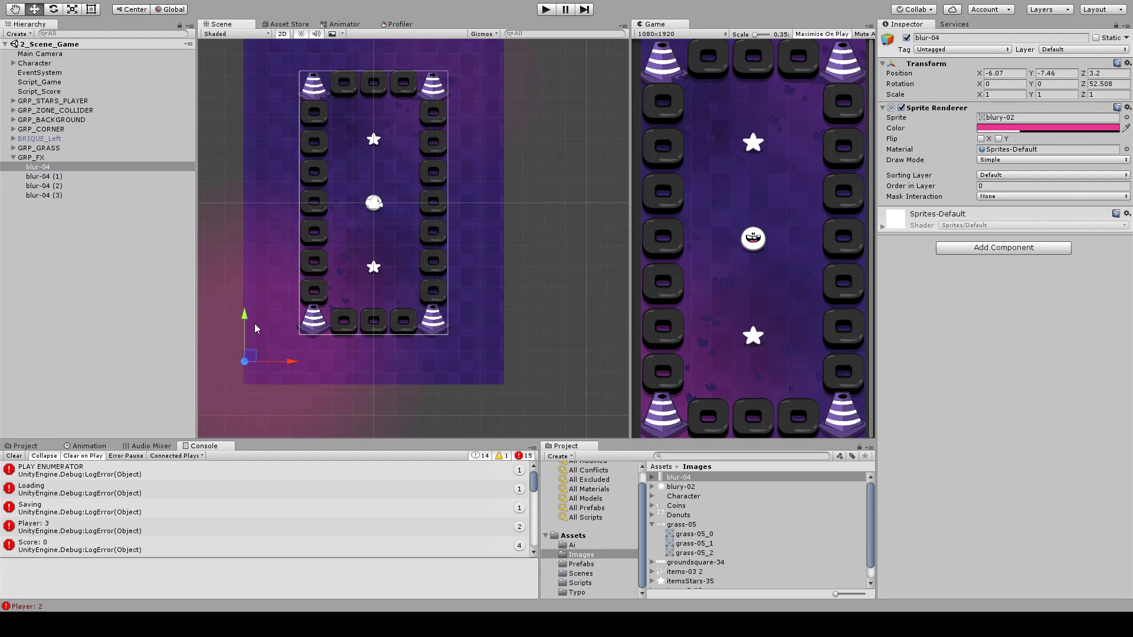
key("ctrl+d")
left_click_drag(248, 354, 263, 228)
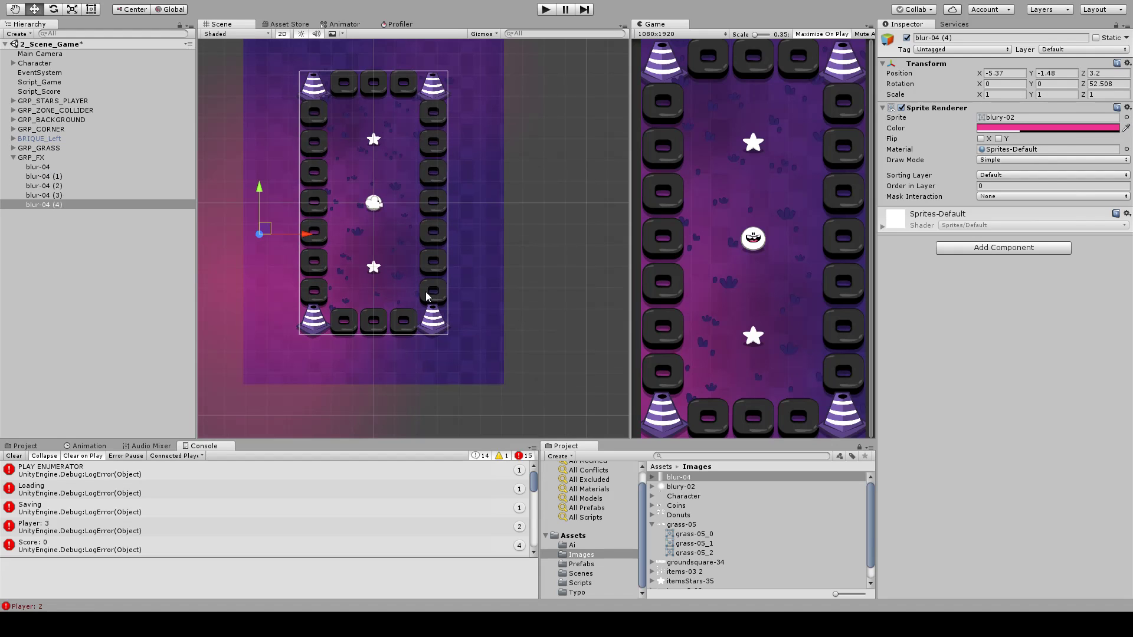
left_click(408, 206)
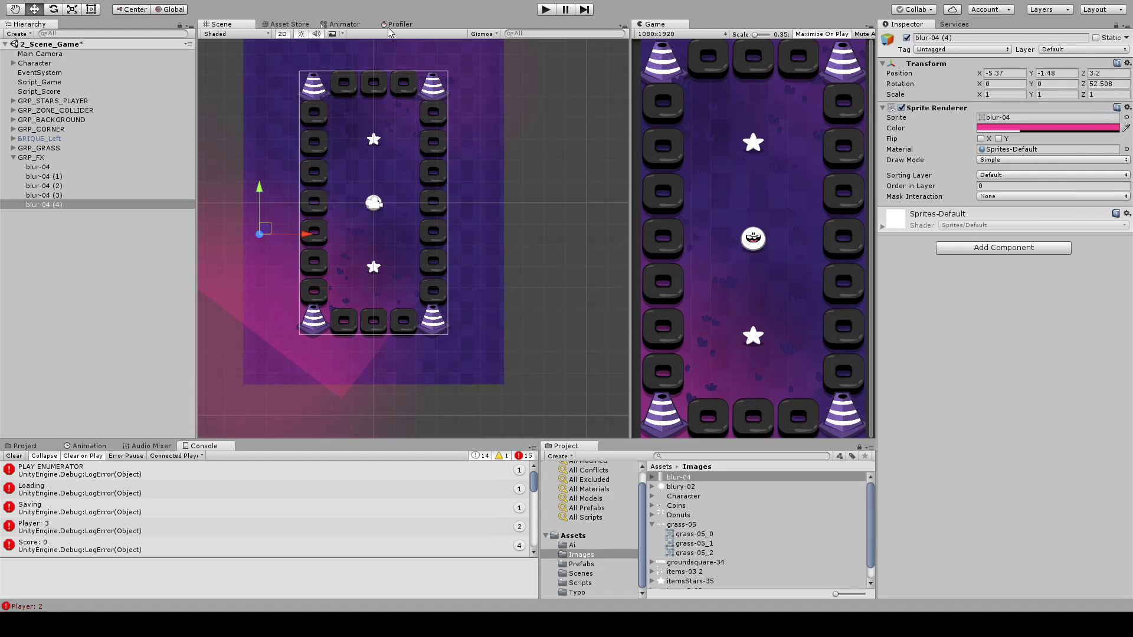
- Bring the blur-04 gradient copy in front of the bricks at about Z -7.65 and tint it translucent black
left_click(283, 34)
left_click_drag(525, 196, 302, 73)
left_click(282, 34)
key("t")
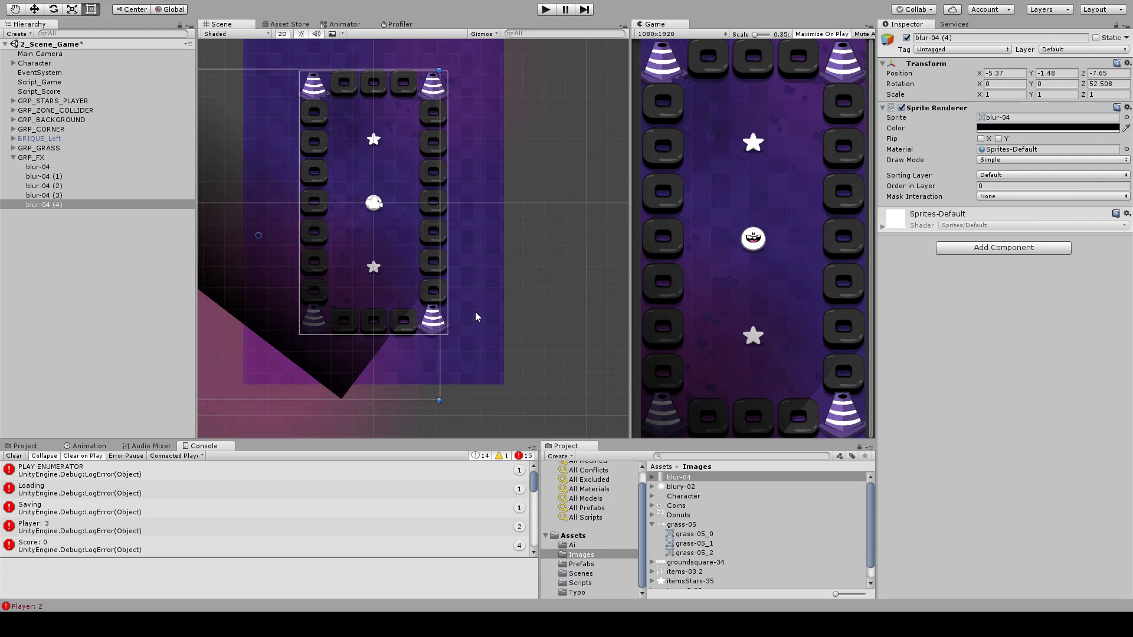
left_click_drag(490, 297, 474, 295)
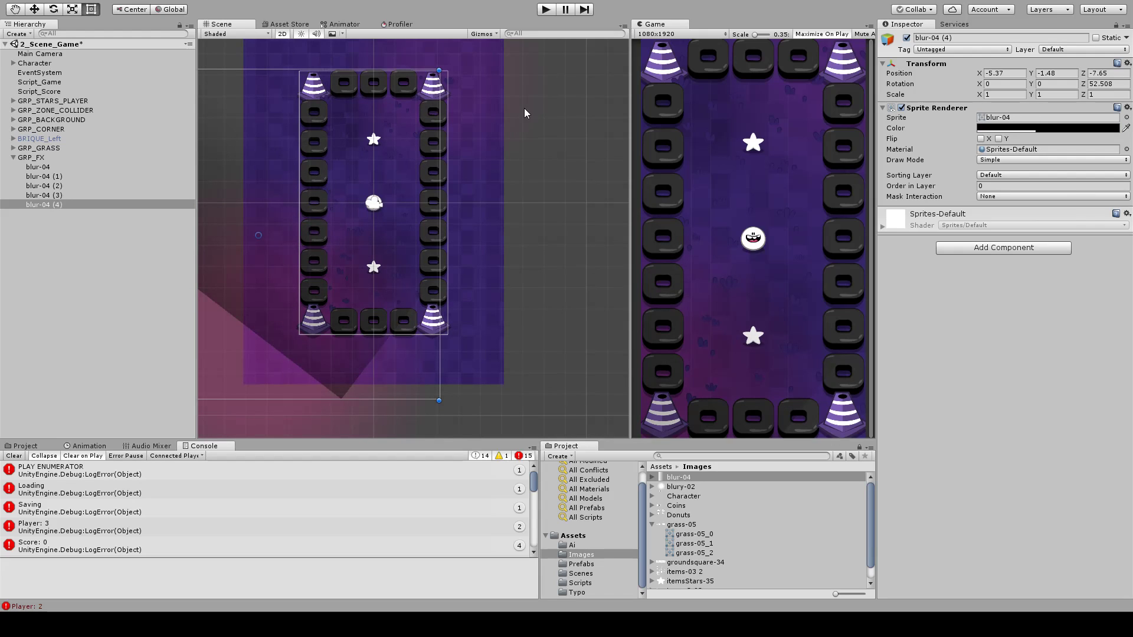
- Set the gradient's Z rotation to 0 and center it over the play area at about X -0.78, Y 0.08
left_click(1099, 84)
type("0")
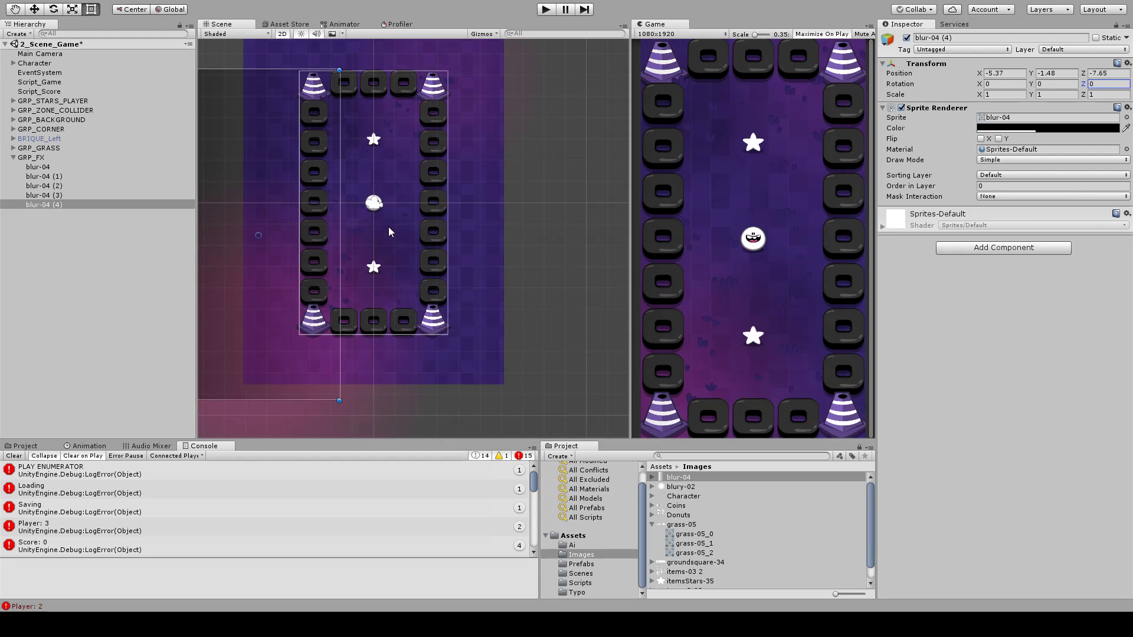
middle_click_drag(388, 232, 445, 251)
key("w")
left_click_drag(364, 254, 463, 257)
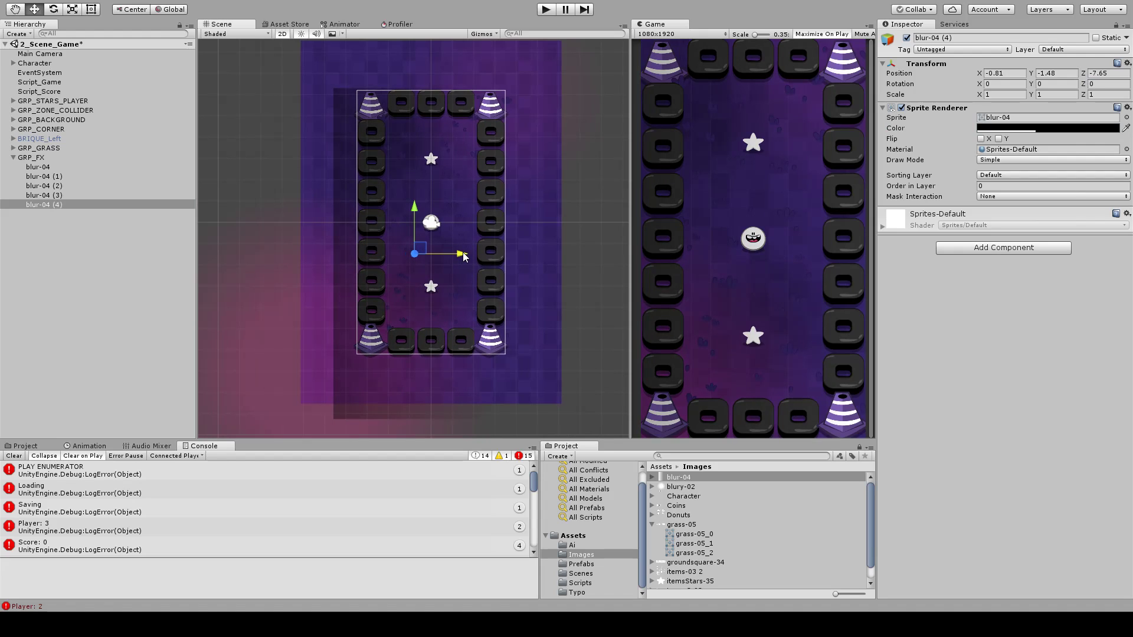
left_click_drag(414, 207, 414, 176)
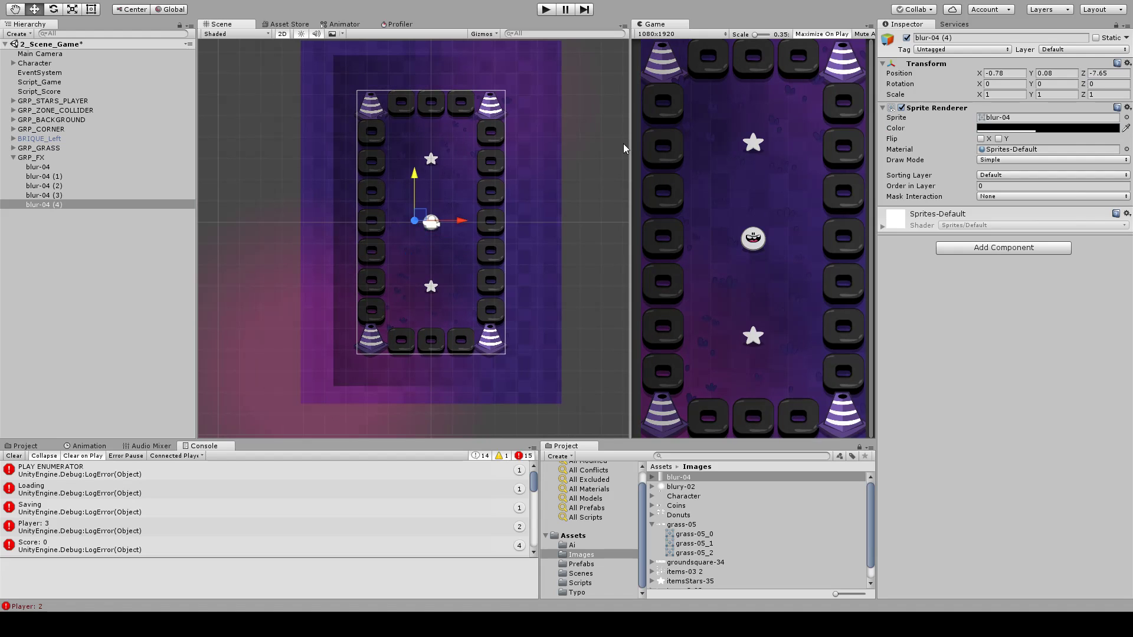
- Narrow the gradient to an X scale of about 0.31 and shift it over the left brick column at X -2.67
key("r")
left_click_drag(468, 225, 426, 229)
key("w")
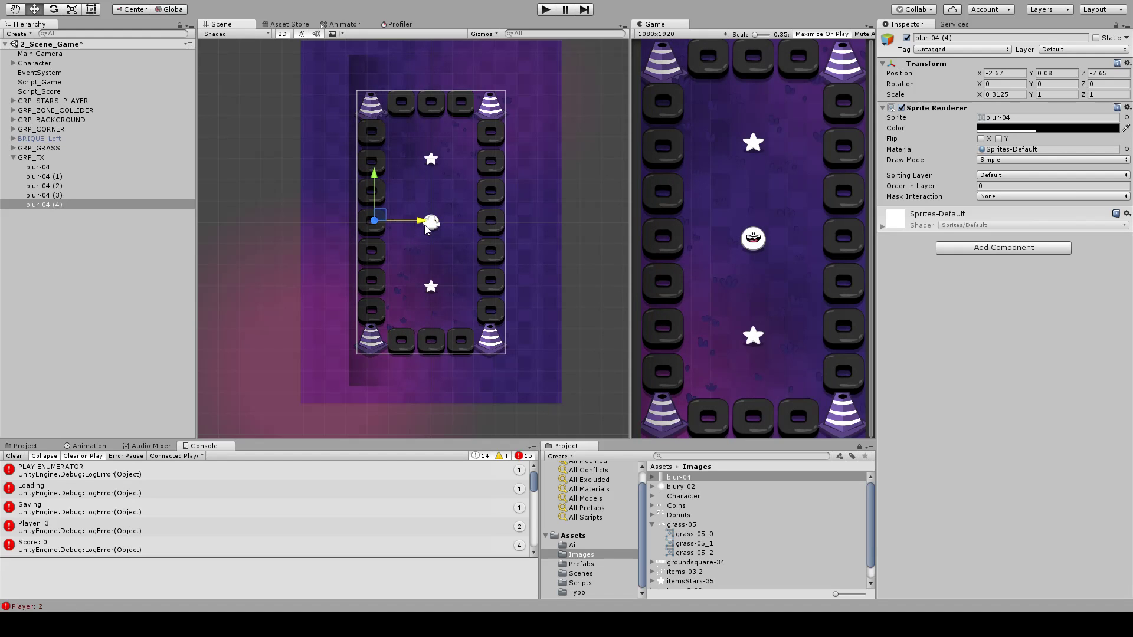
middle_click_drag(426, 229, 410, 243)
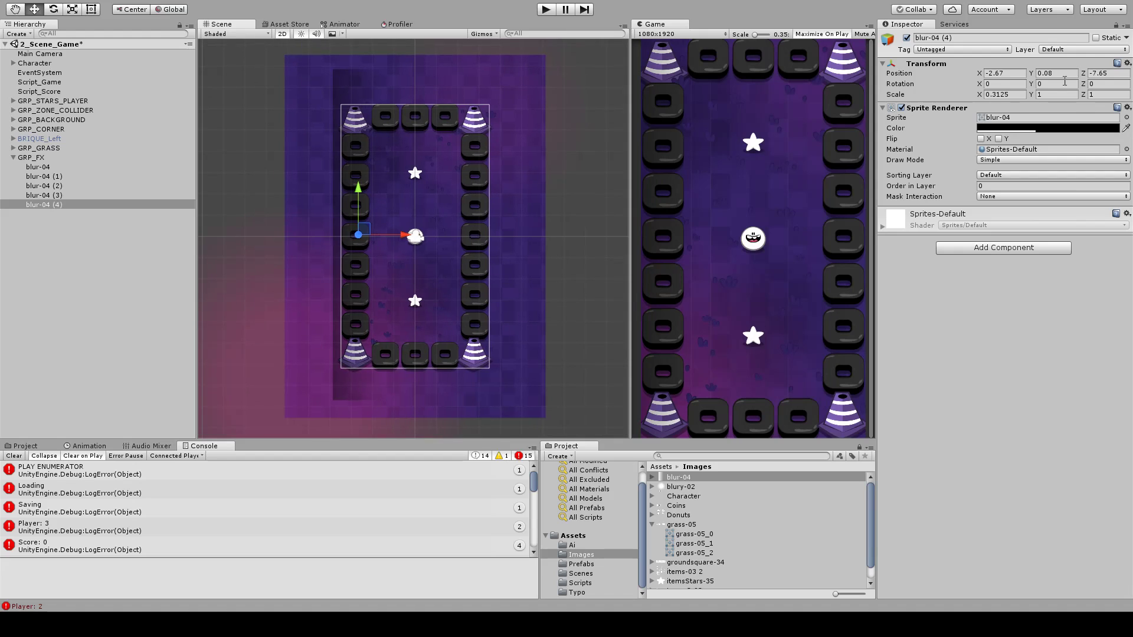
- Rotate the gradient to Z 90 and fit it over the bottom brick row at X 0.58, Y -5.942, with X scale about 0.17
left_click(1101, 85)
type("90")
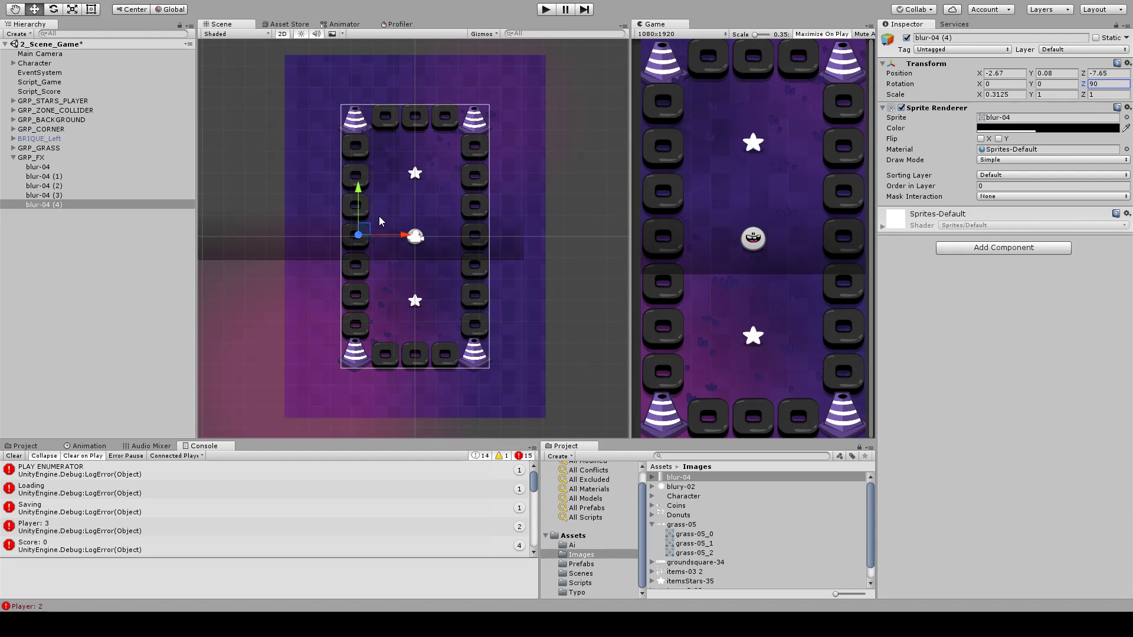
left_click_drag(365, 233, 434, 351)
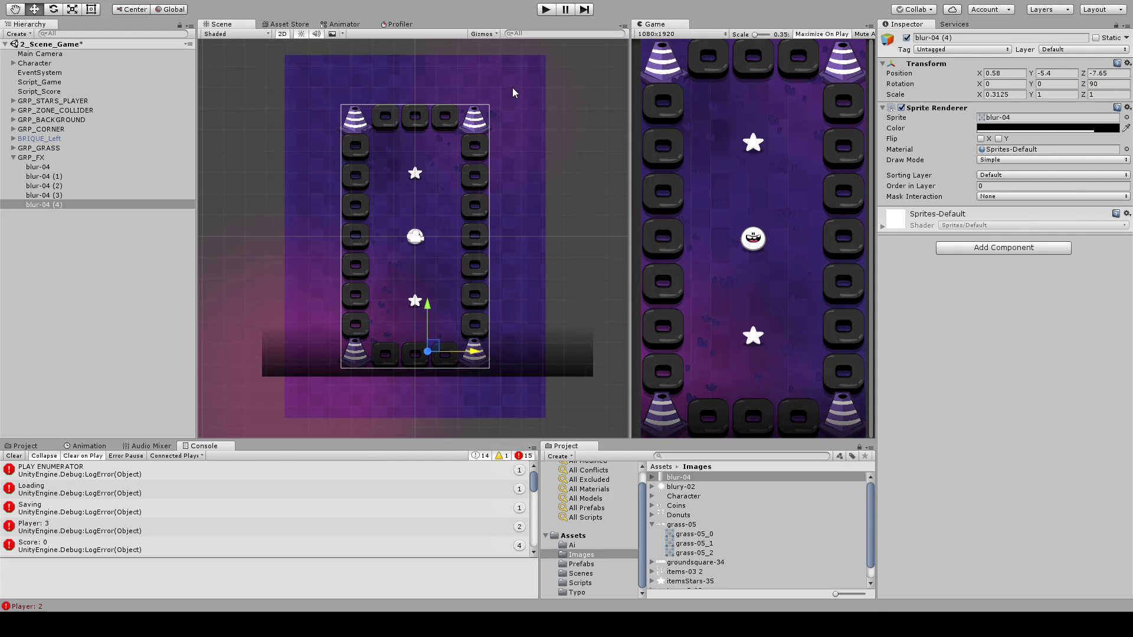
key("t")
mouse_move(406, 326)
left_mouse_down()
mouse_move(406, 360)
mouse_move(406, 349)
left_mouse_up()
key("w")
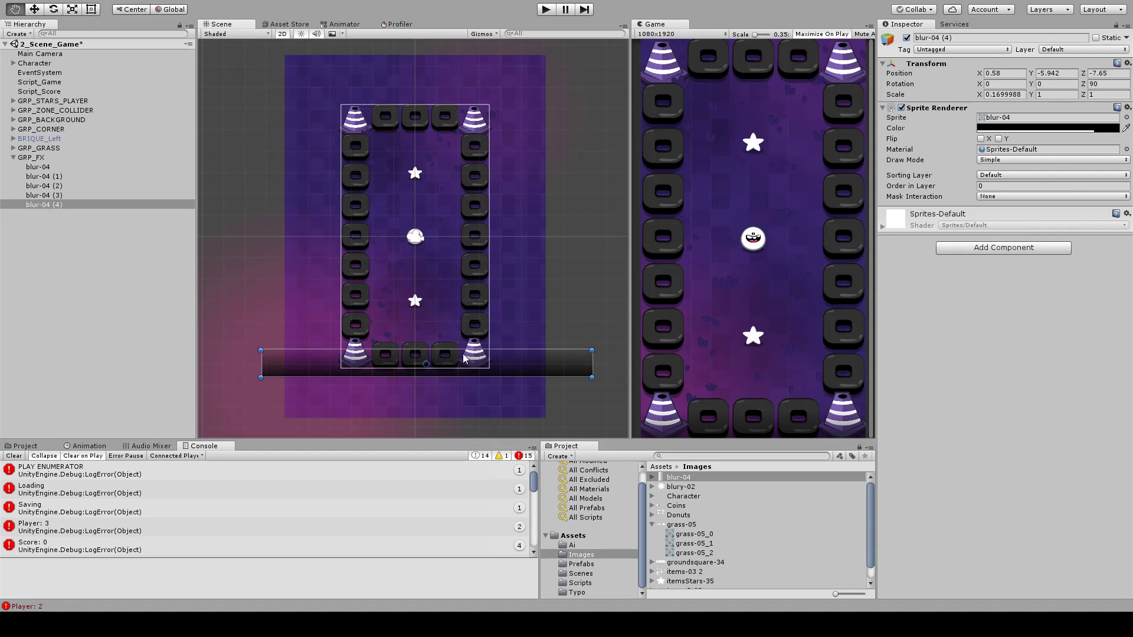
- Try dark purple on the bottom gradient strip and settle on a translucent pink
middle_click_drag(462, 353, 466, 339)
middle_click_drag(489, 232, 475, 246)
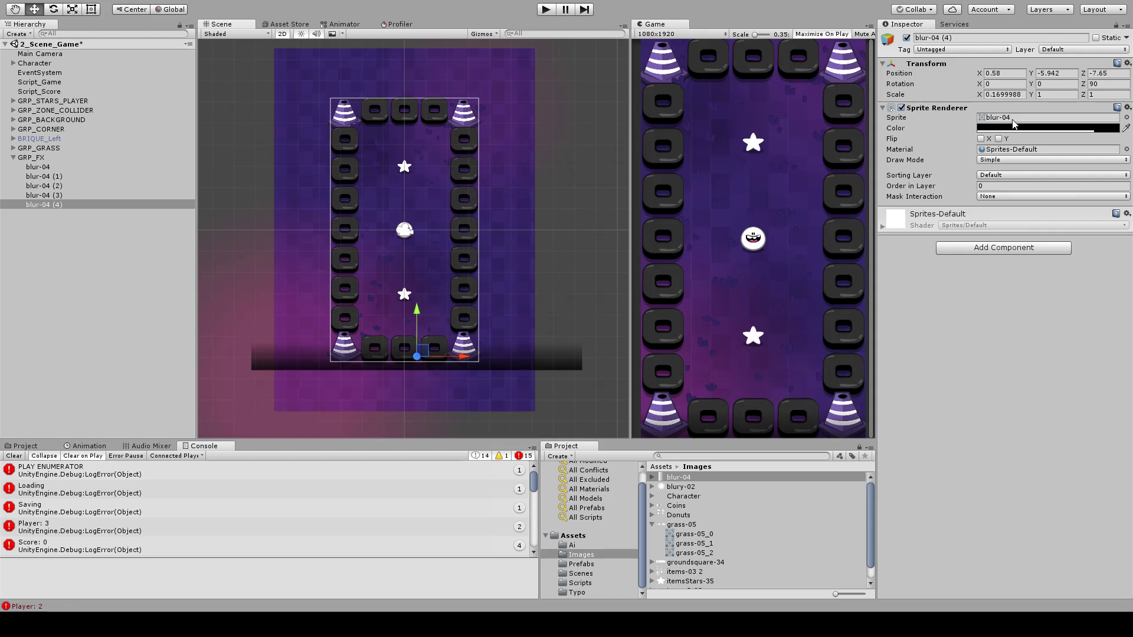
left_click(406, 362)
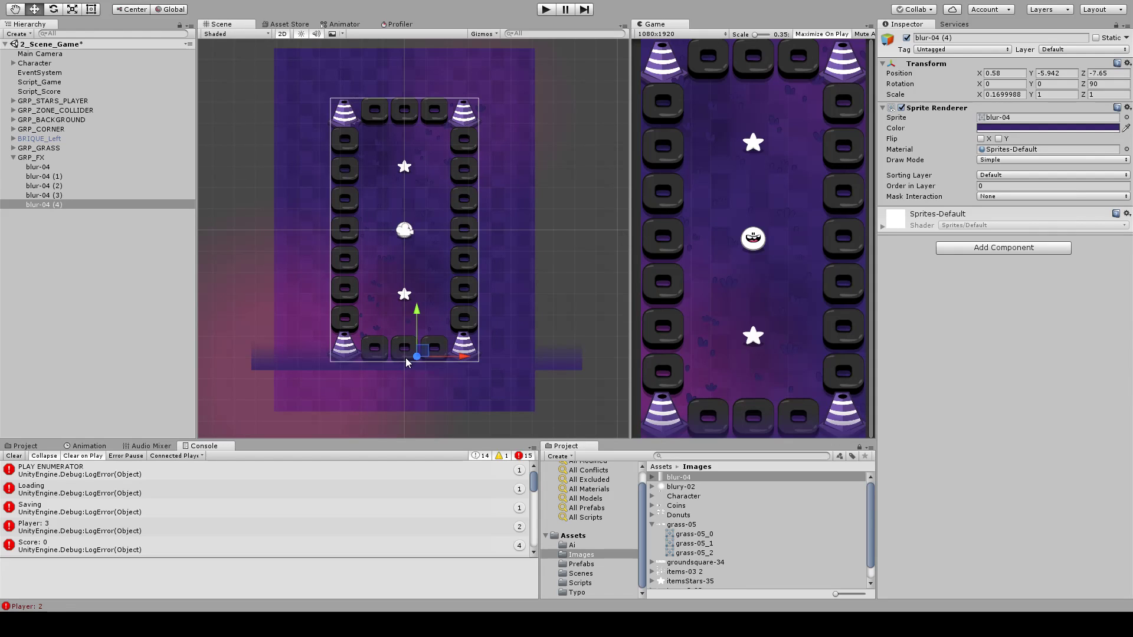
left_click(405, 357)
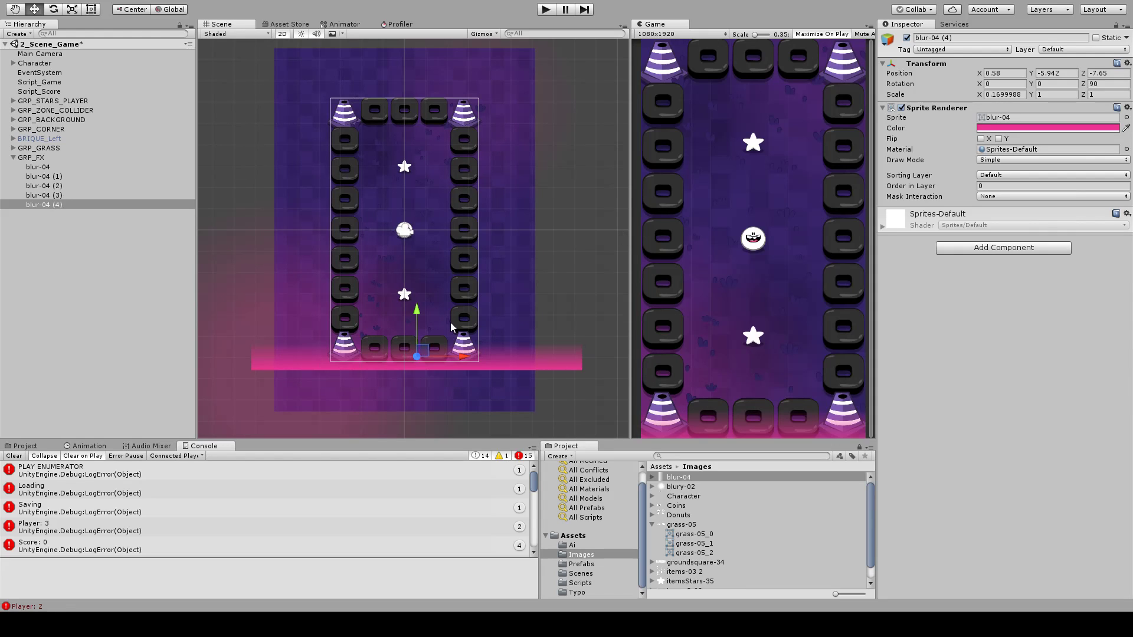
left_click_drag(486, 314, 449, 317)
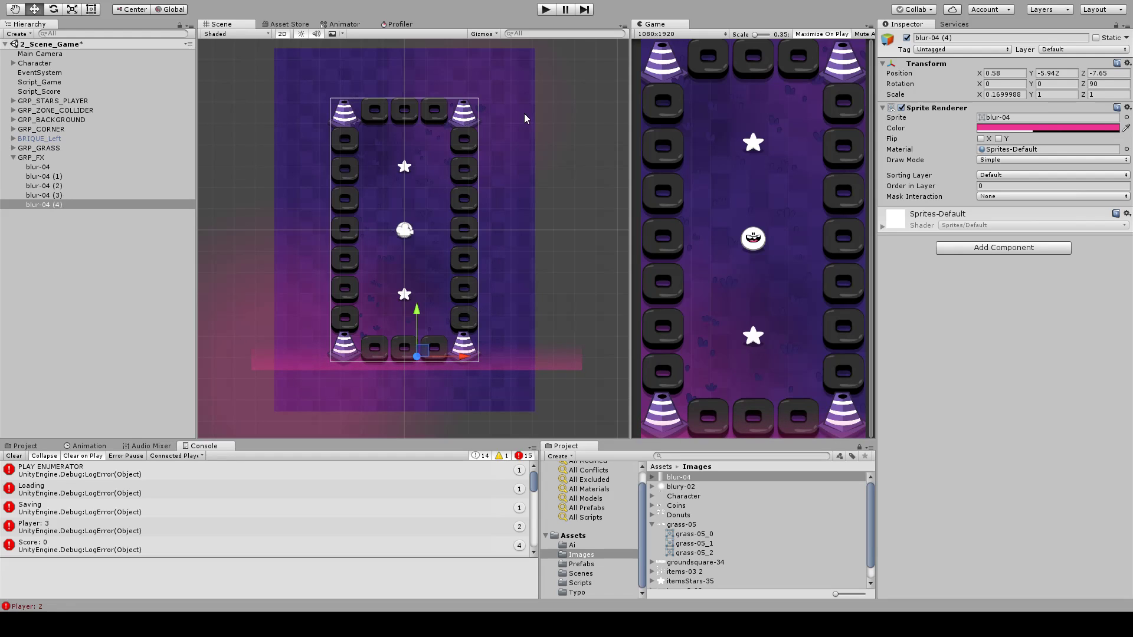
- Duplicate the pink strip to the top brick row at Y 5.942 with Z rotation -90 and save the scene
middle_click_drag(507, 150, 487, 184)
key("ctrl+d")
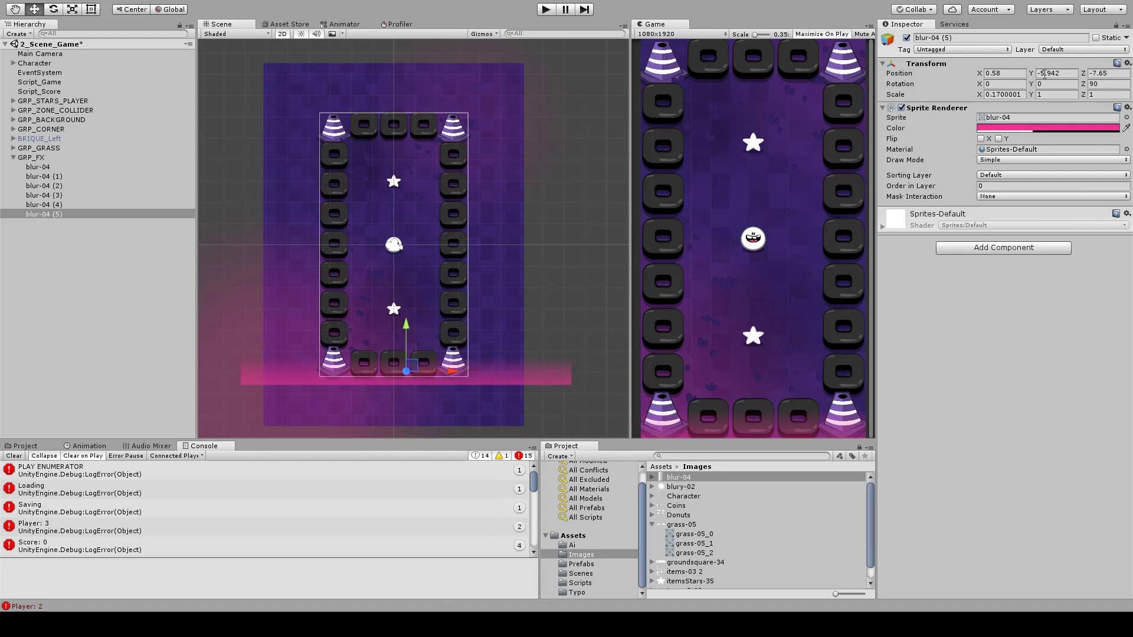
left_click(1047, 73)
key("Delete")
left_click(1107, 83)
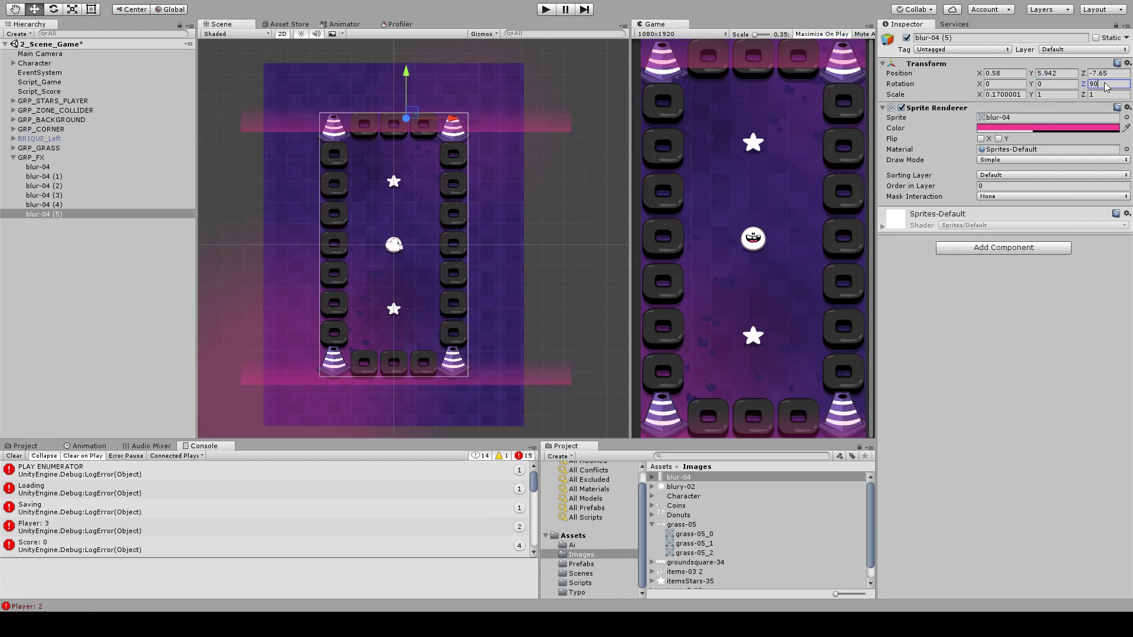
type("-90")
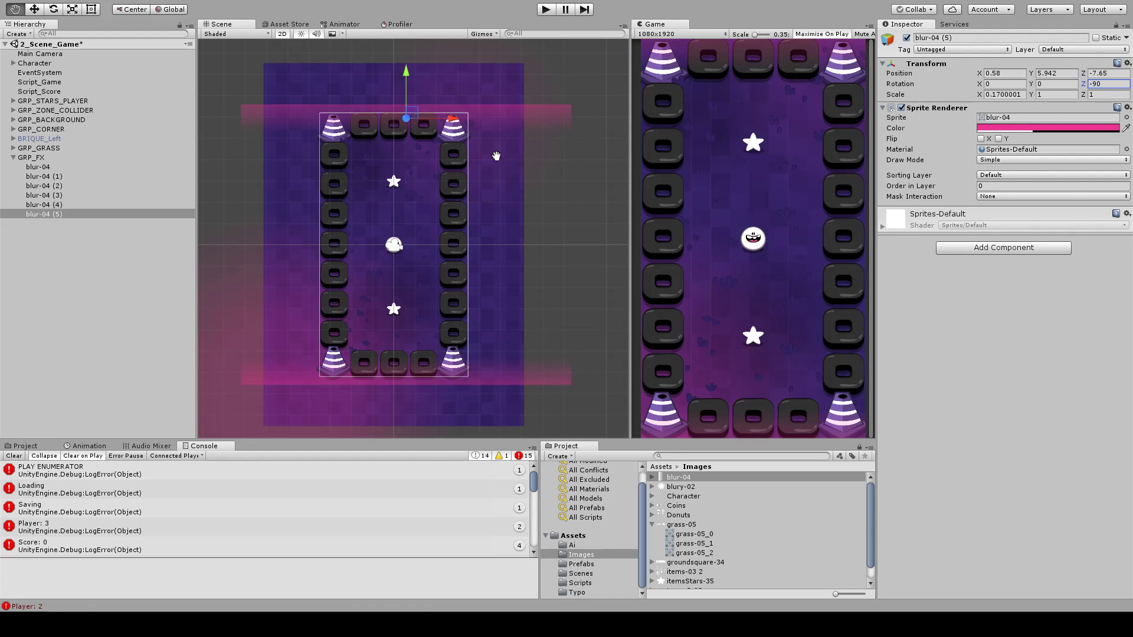
left_click_drag(495, 156, 480, 226, "alt")
key("ctrl+s")
left_click_drag(446, 271, 447, 237, "alt")
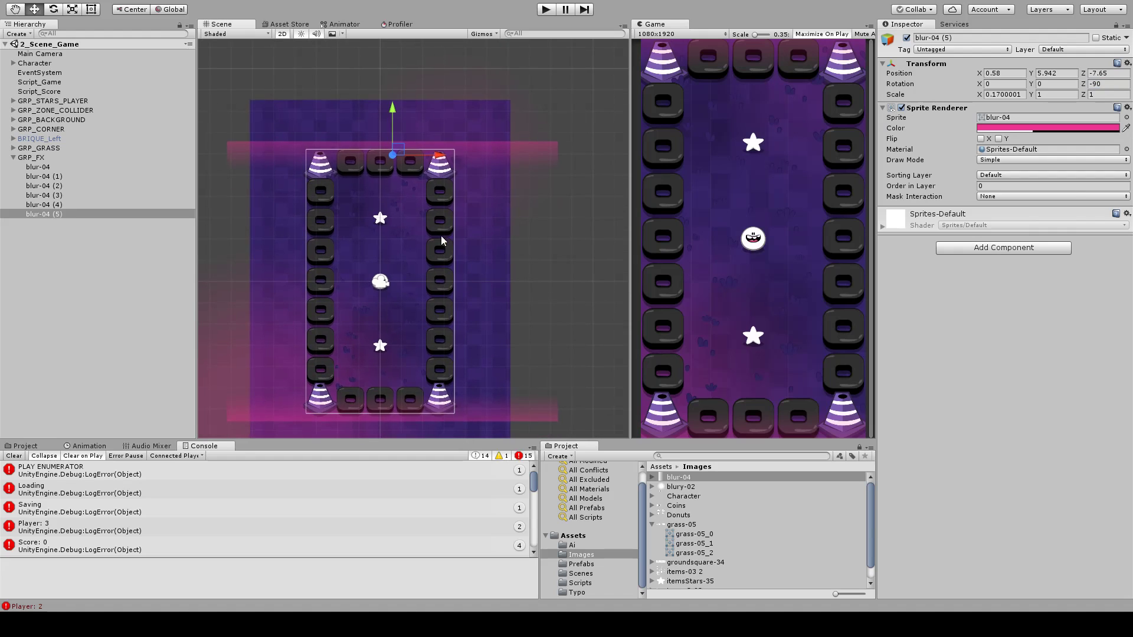
- Select both pink gradient strips and try a translucent white tint on them
scroll(441, 236, "down", 3)
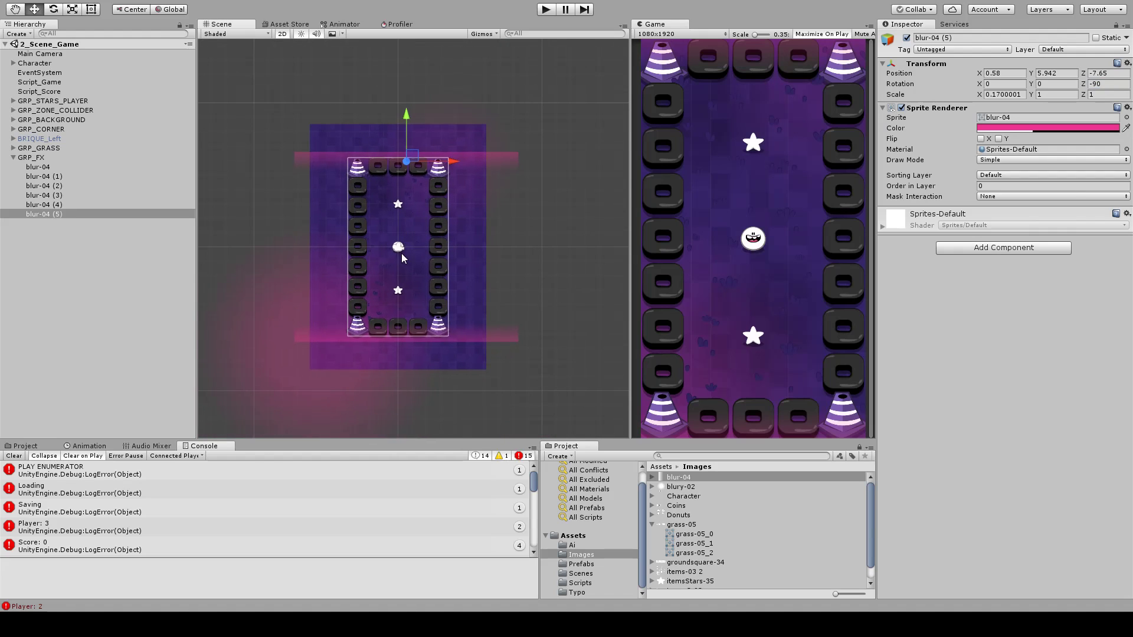
middle_click_drag(403, 258, 411, 276)
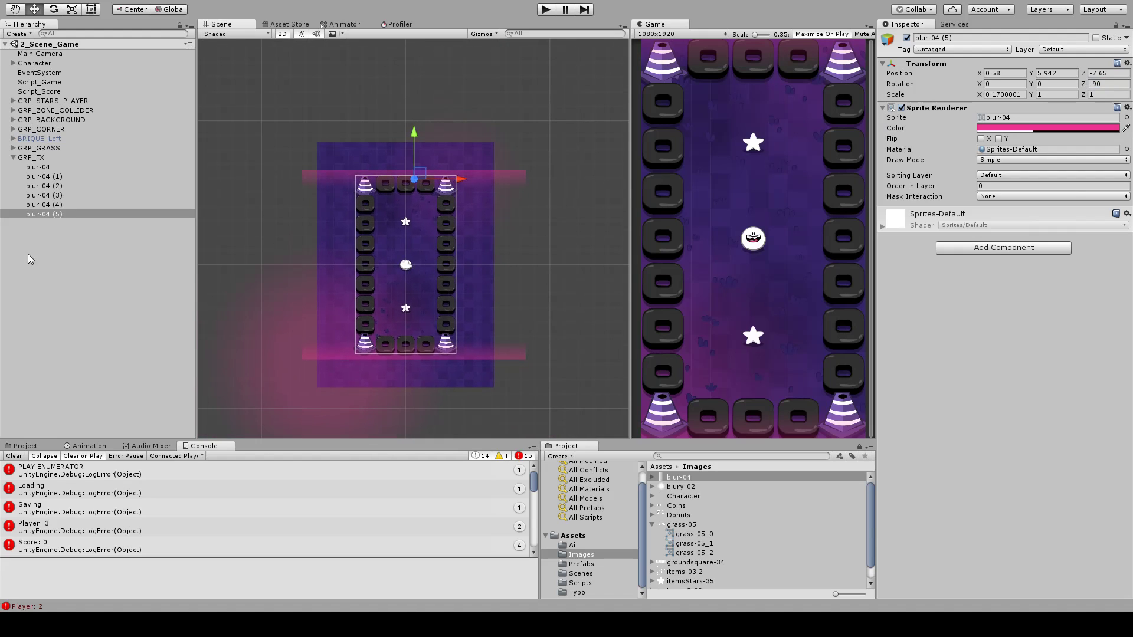
middle_click_drag(374, 204, 287, 211)
left_click(44, 205, "ctrl")
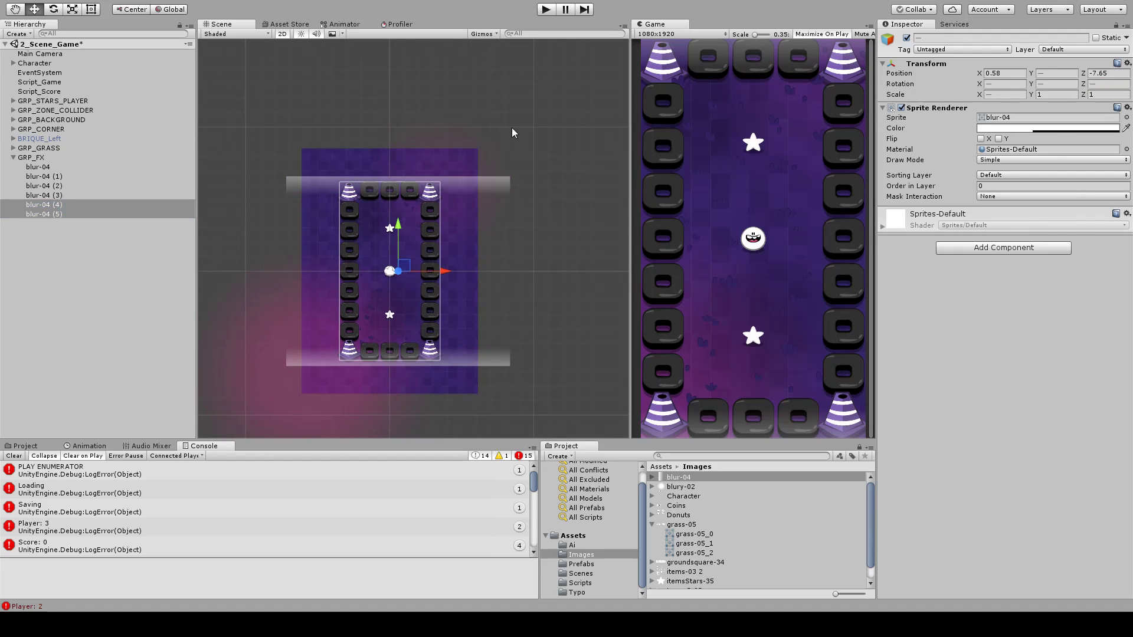
middle_click_drag(524, 106, 483, 155)
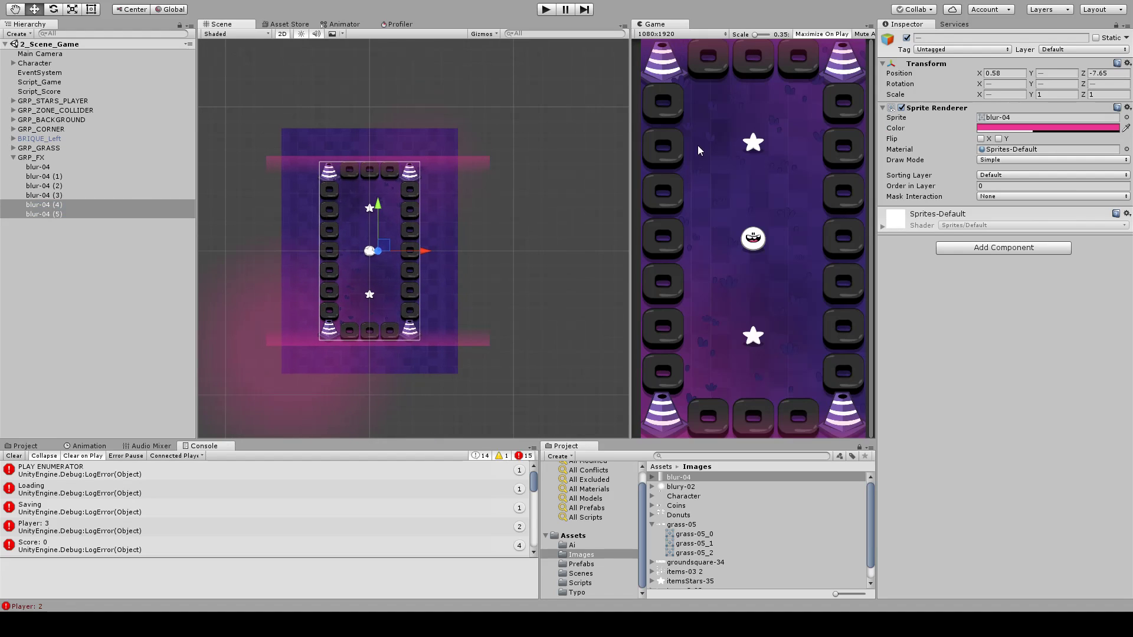
middle_click_drag(443, 201, 460, 202)
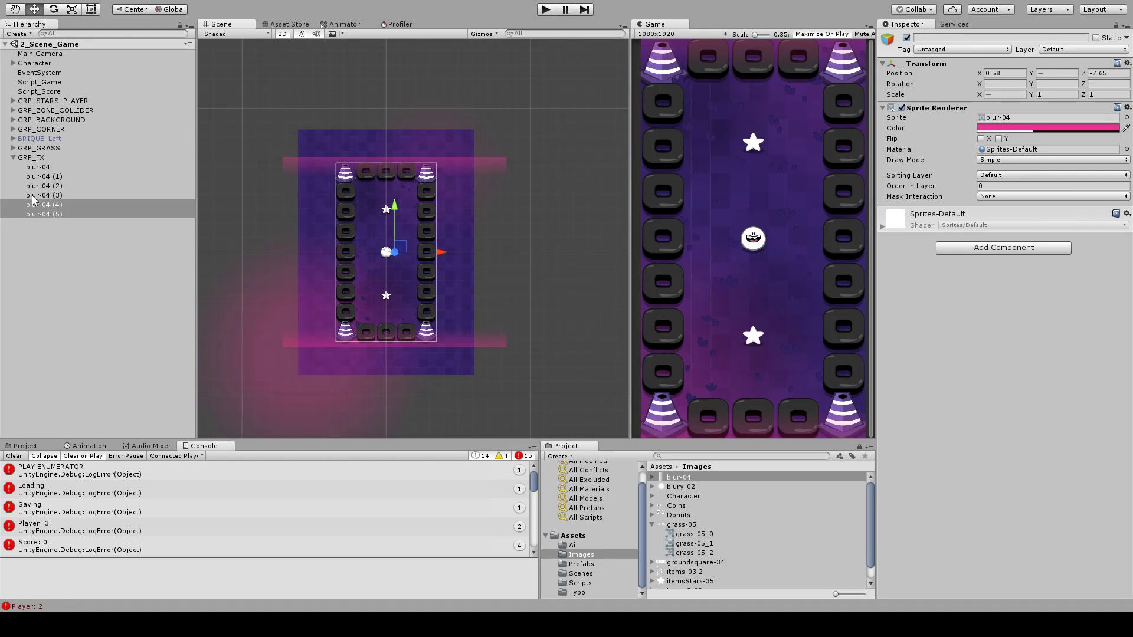
- Clear the selection and collapse the GRP_FX group
left_click(47, 228)
left_click(13, 158)
middle_click_drag(389, 119, 395, 140)
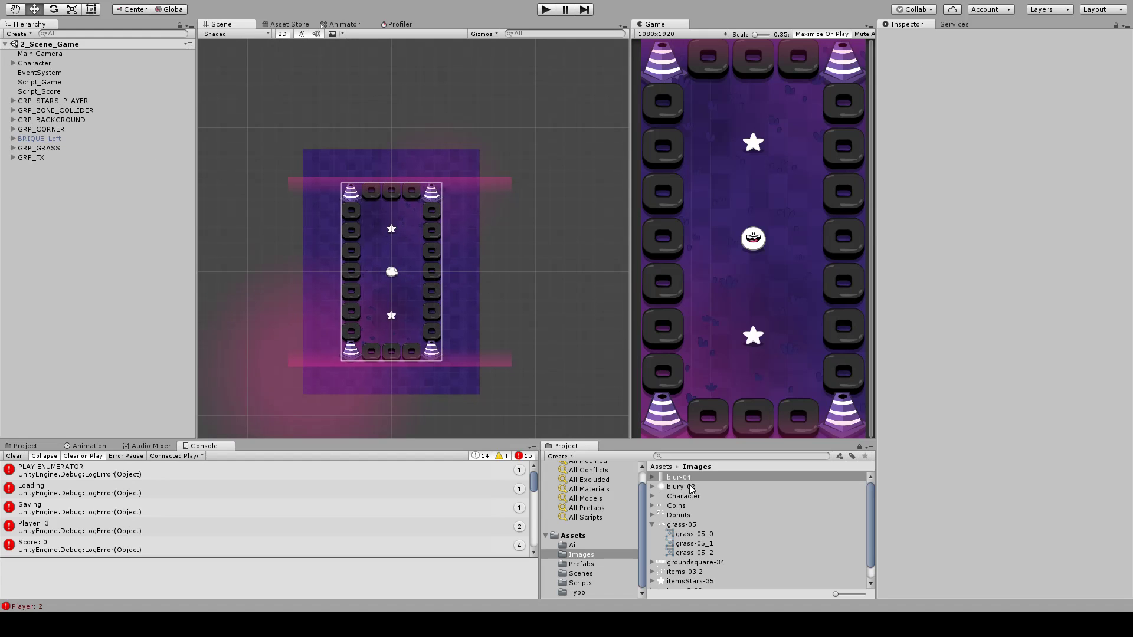
- Open 1_Scene_Loading from the Scenes folder and run the game in play mode
left_click(581, 573)
double_click(686, 476)
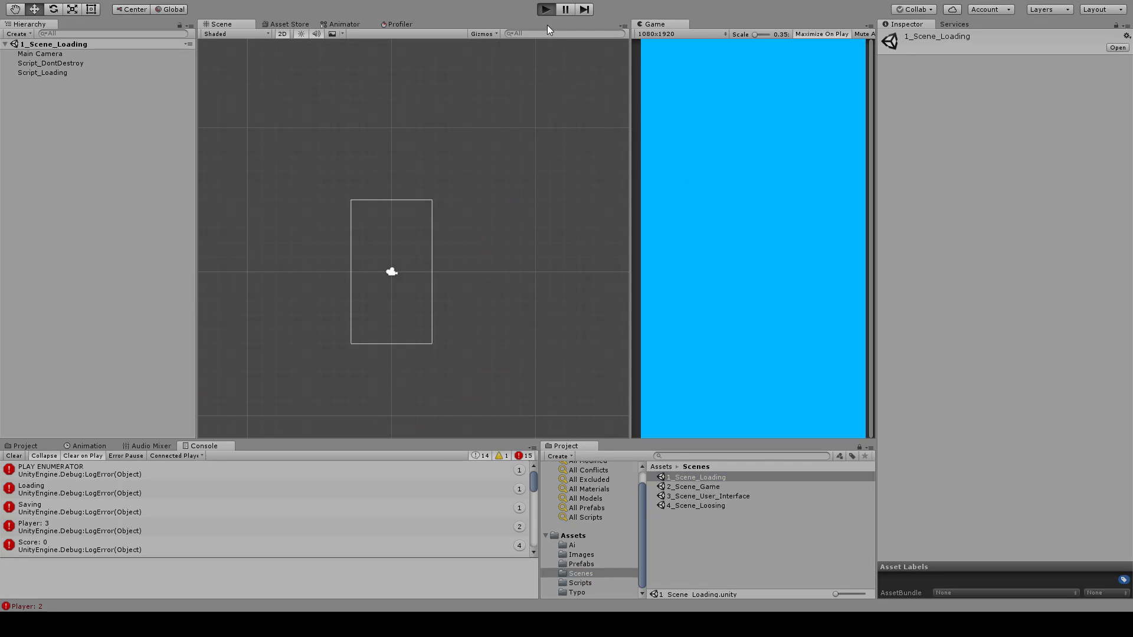
key("ctrl+p")
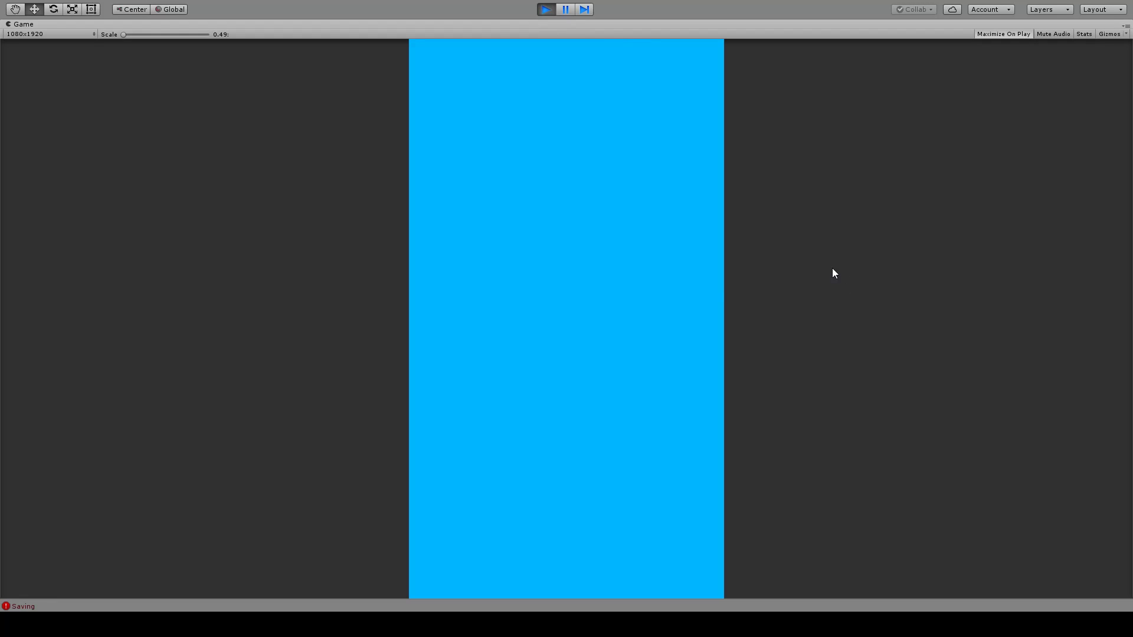
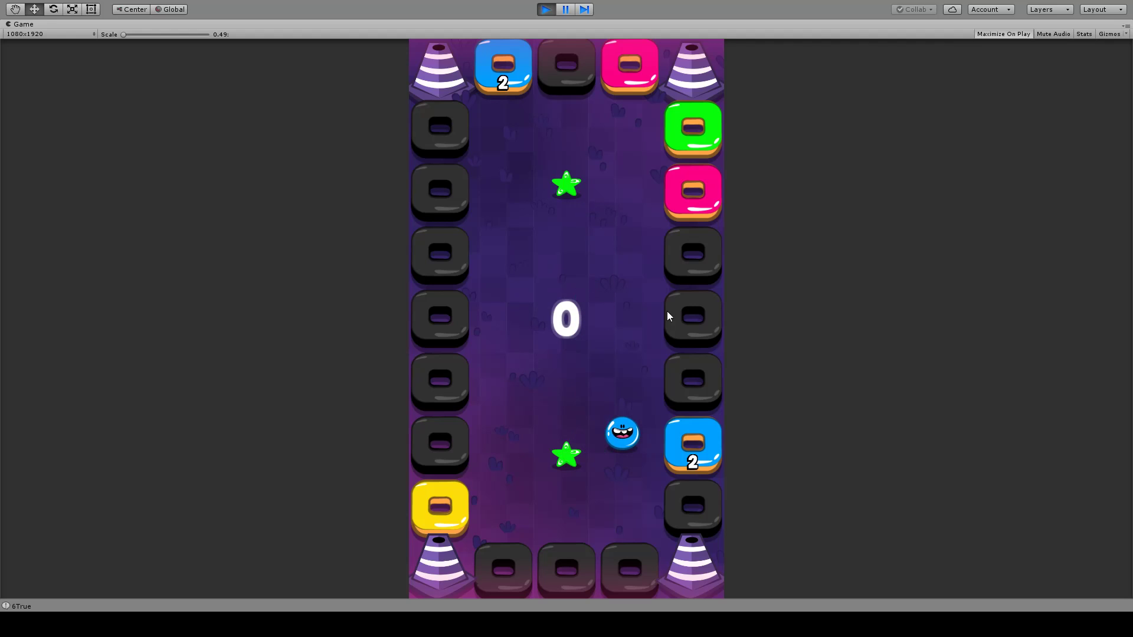
- Stop the running game and clear the console messages
left_click(546, 9)
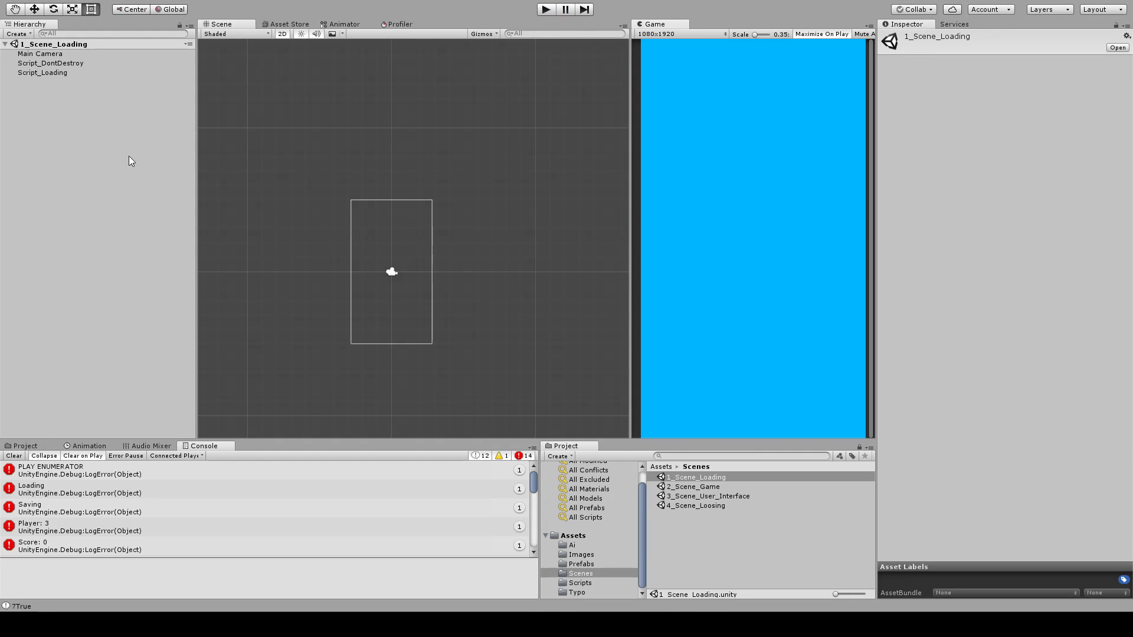
left_click(755, 528)
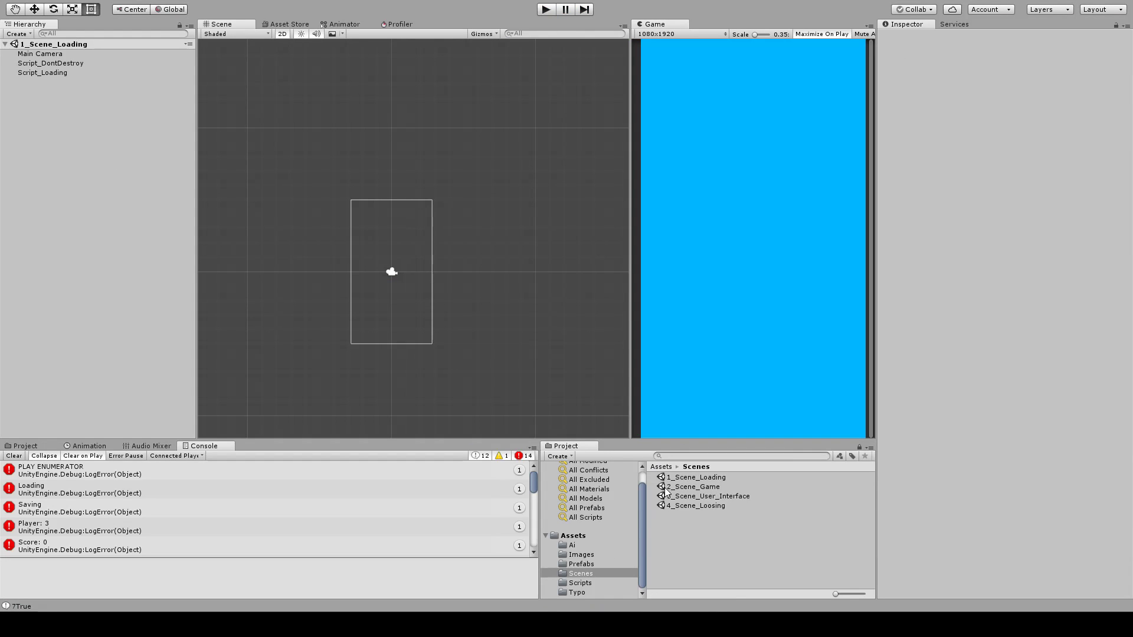
left_click(18, 457)
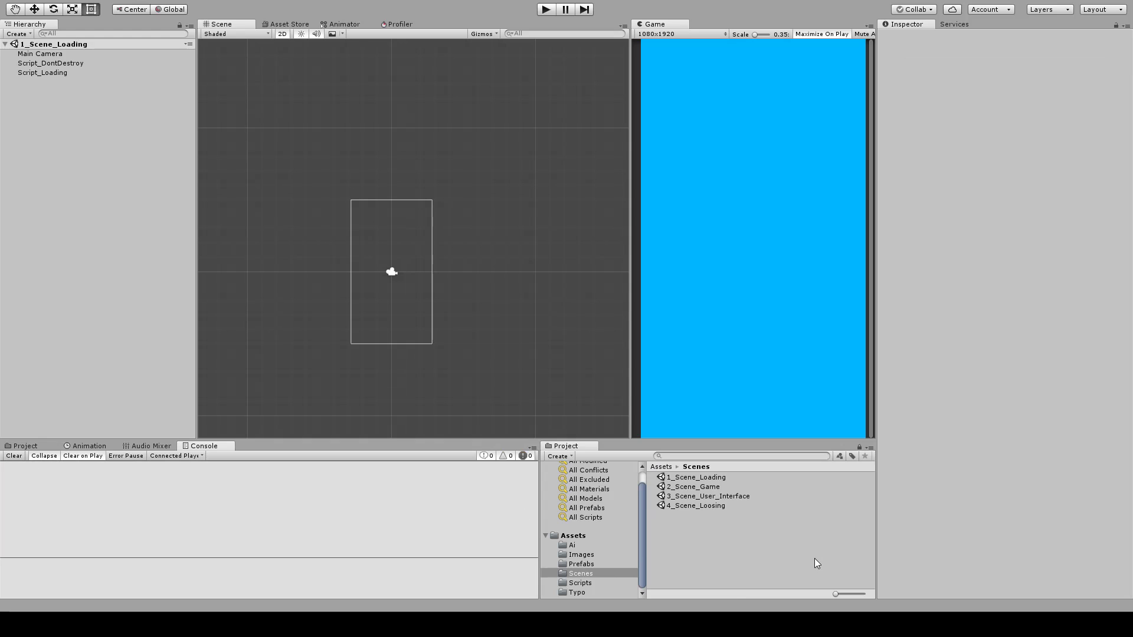
- Open 2_Scene_Game and deactivate the GRP_GRASS and GRP_FX groups
double_click(706, 488)
left_click(419, 310)
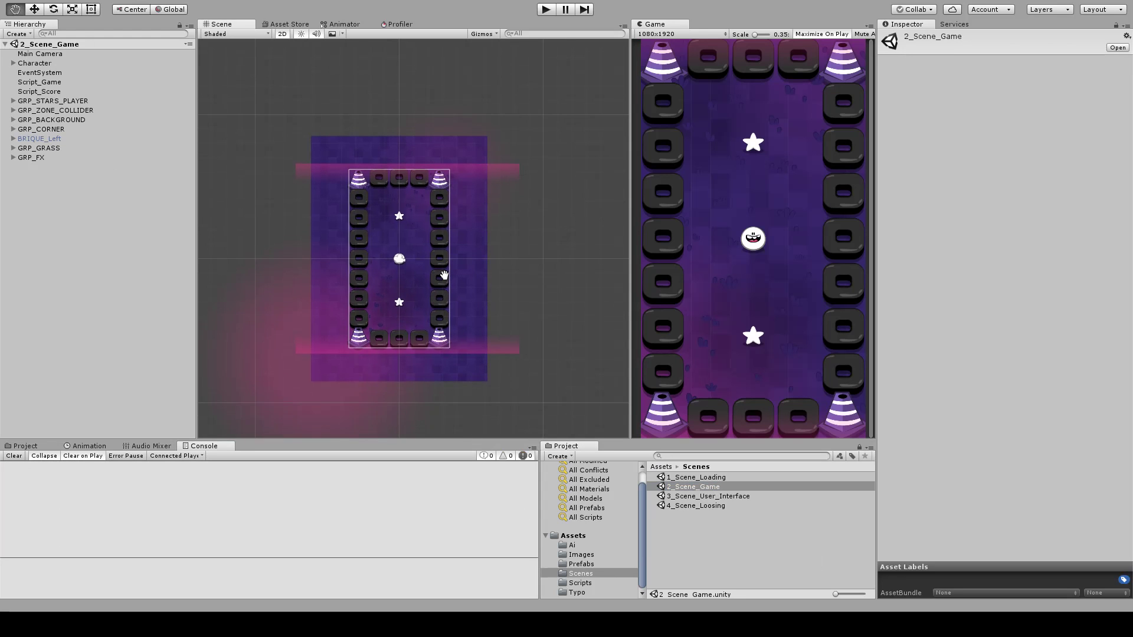
middle_click_drag(420, 208, 417, 215)
left_click(47, 149)
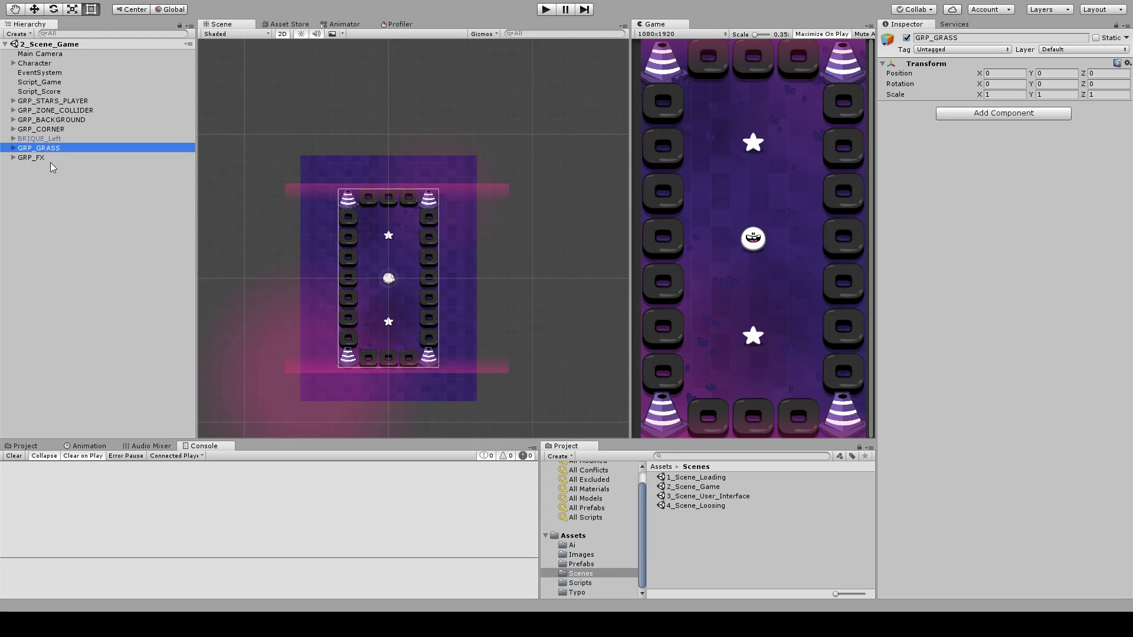
left_click(50, 158, "shift")
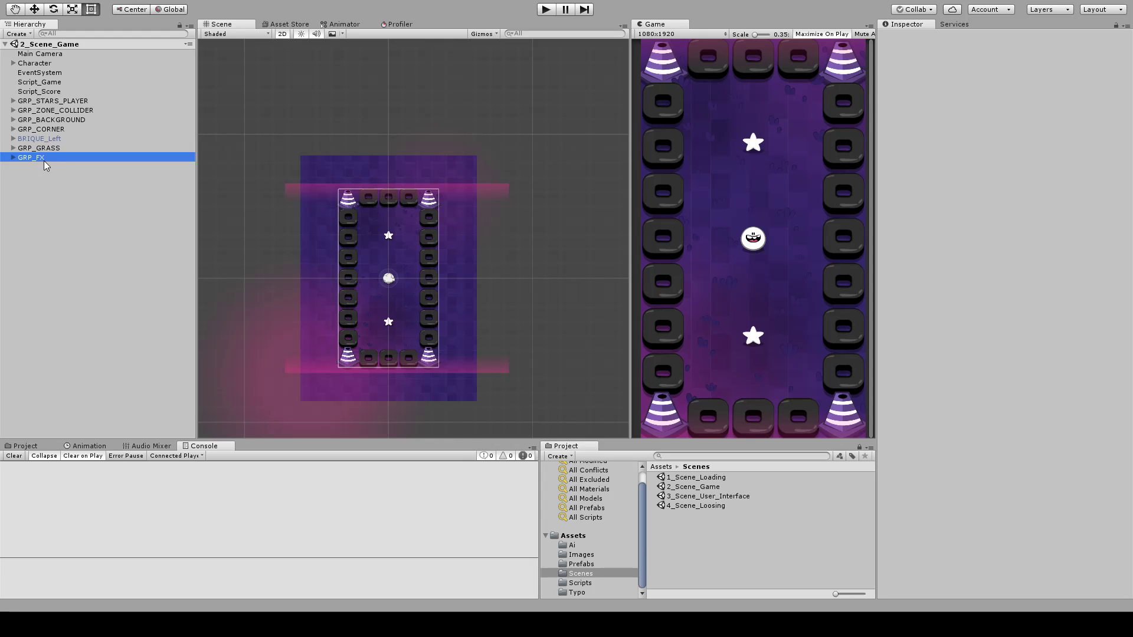
left_click(907, 38)
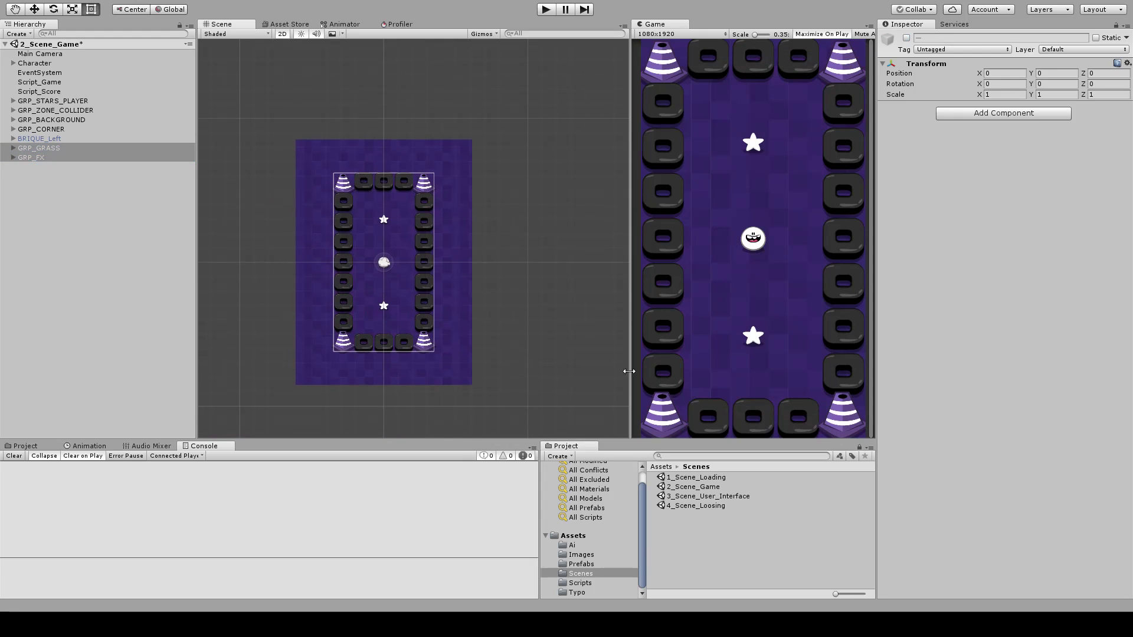
- Open 1_Scene_Loading and play-test the game without the grass and FX groups
double_click(699, 478)
left_click(547, 10)
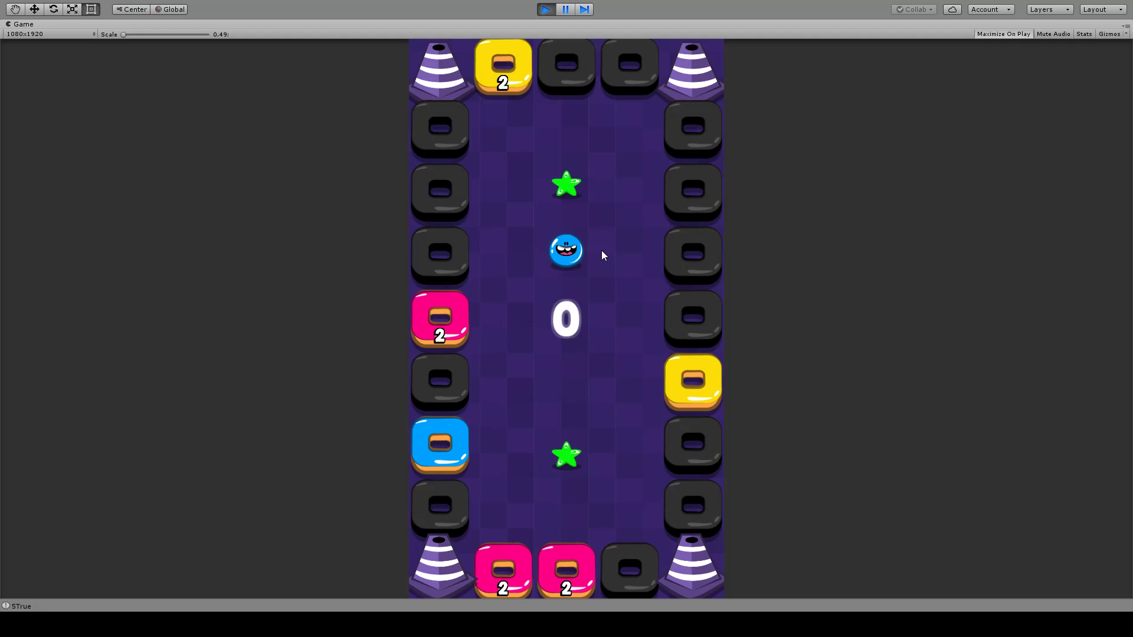
left_click(545, 10)
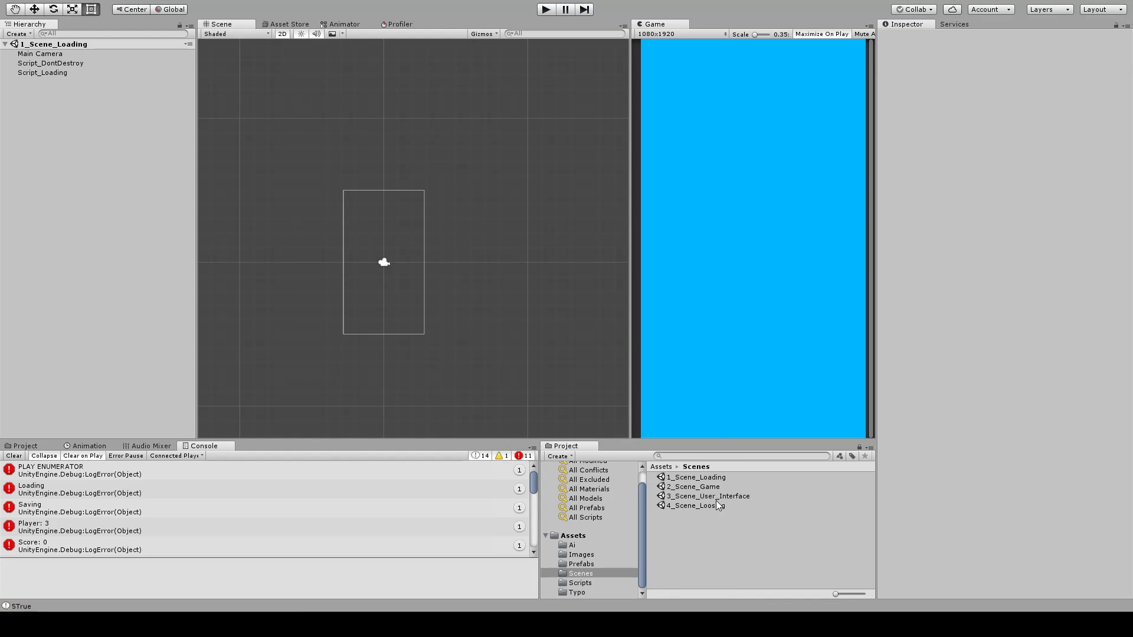
- Reopen 2_Scene_Game, reactivate the GRP_GRASS group and test the scene briefly in play mode
double_click(694, 487)
left_click(52, 148)
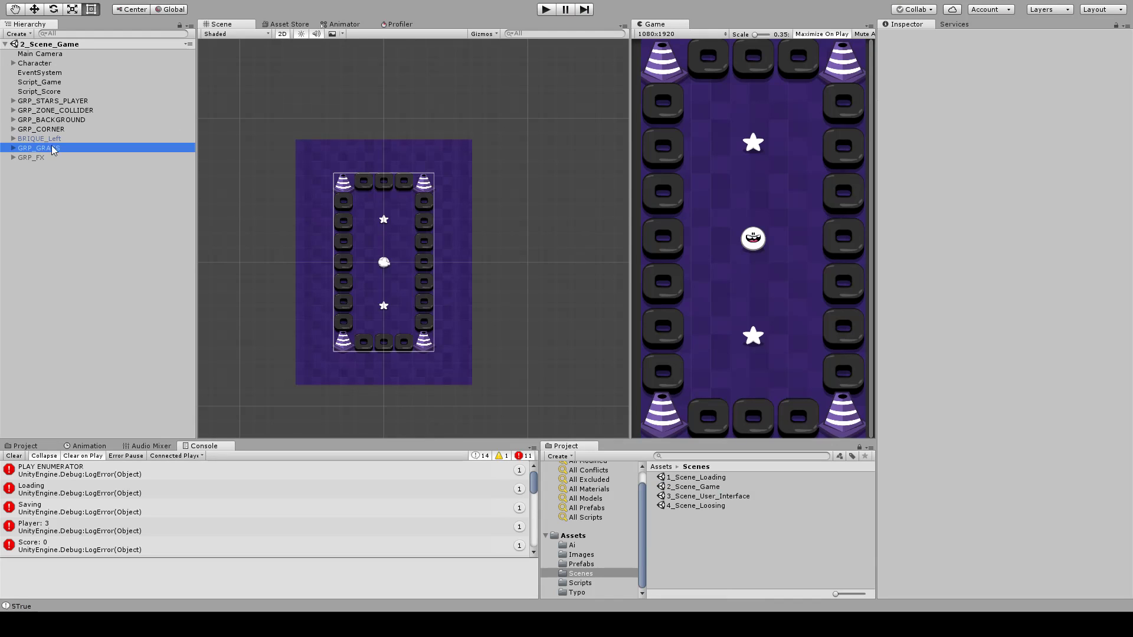
left_click(914, 44)
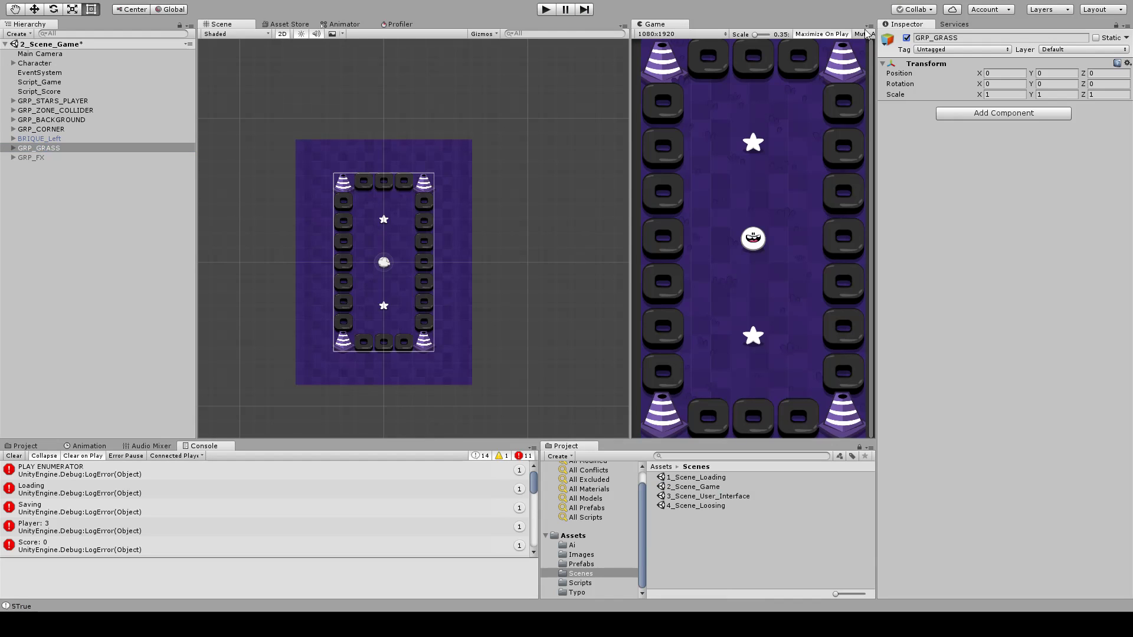
left_click(544, 9)
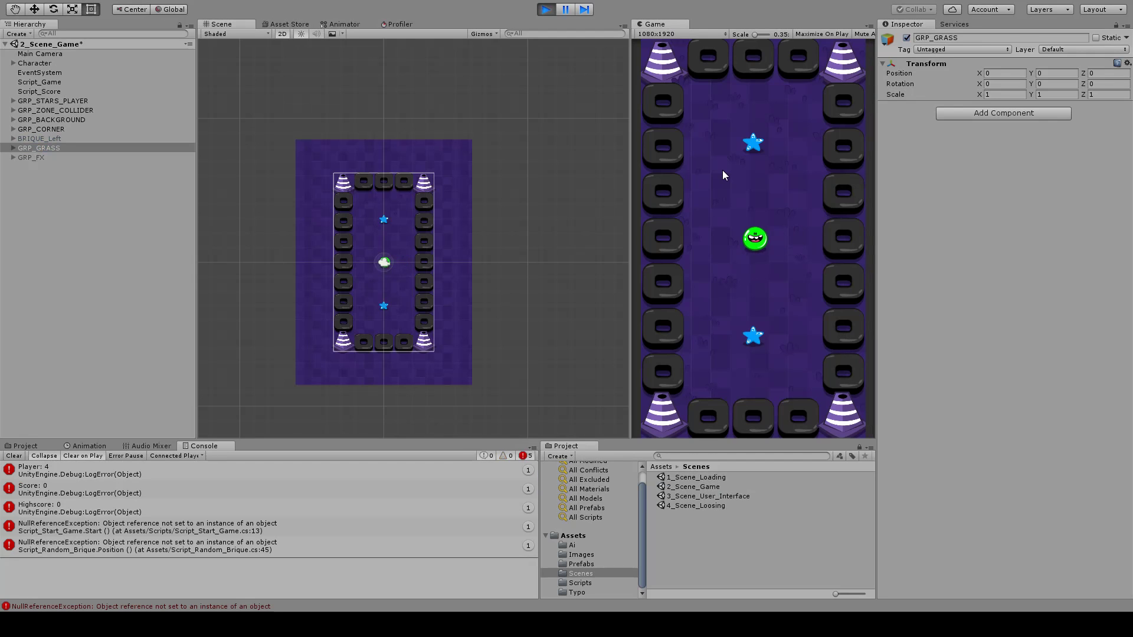
left_click(547, 10)
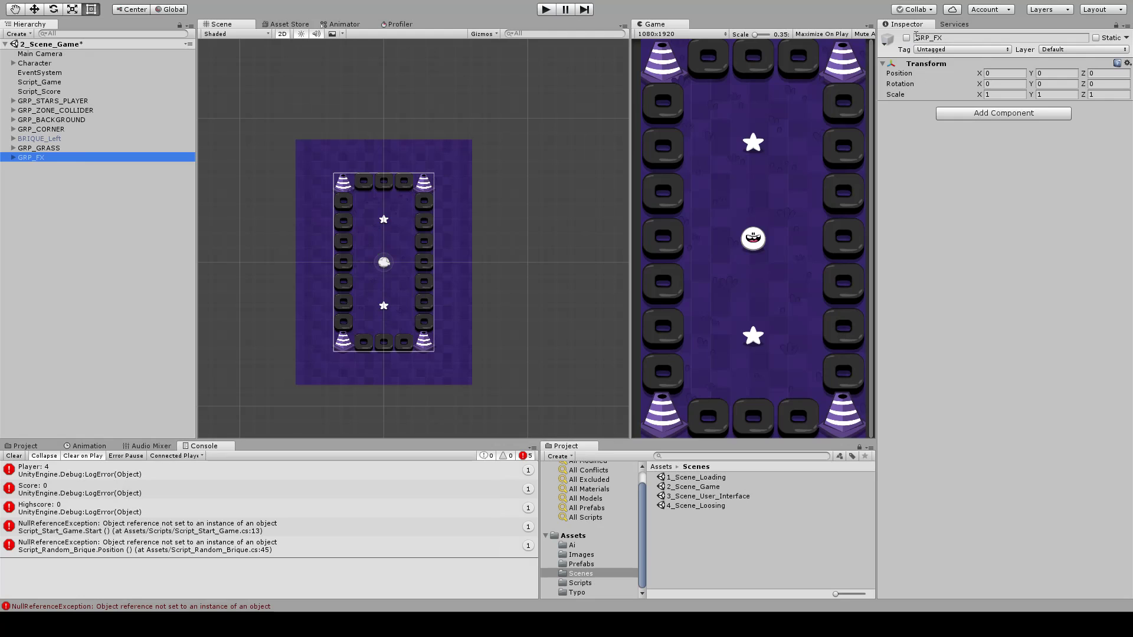
- Reactivate the GRP_FX group and test the scene with grass and glows in play mode
left_click(907, 38)
left_click(546, 9)
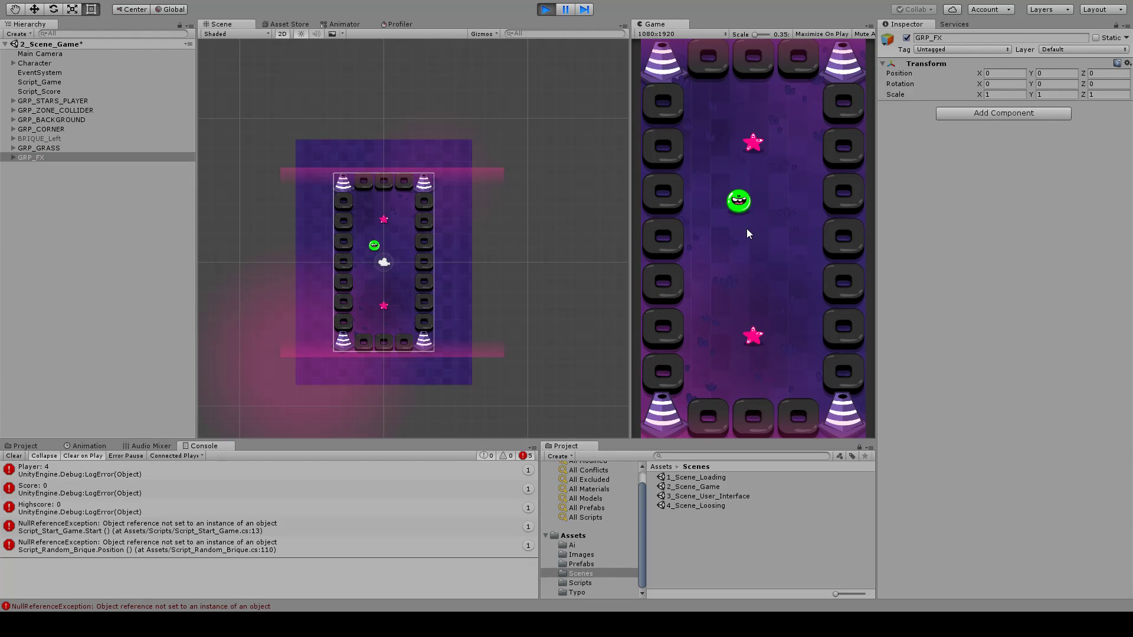
left_click(546, 9)
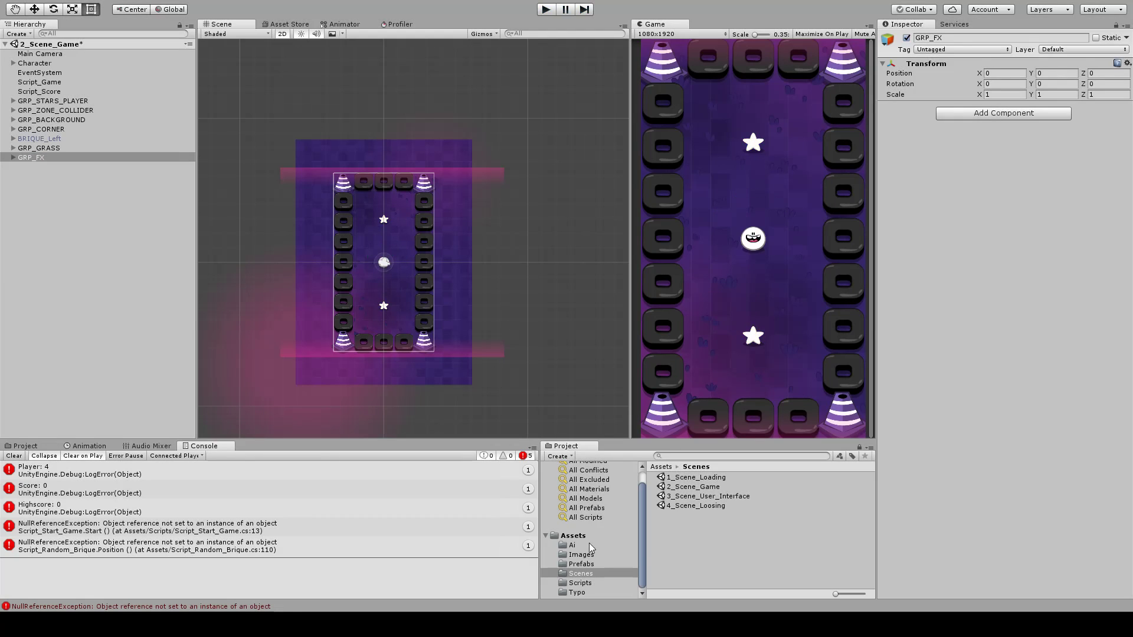
- In the Images folder, apply Low Quality compression and a max size of 512 to the blur-04 texture
left_click(581, 554)
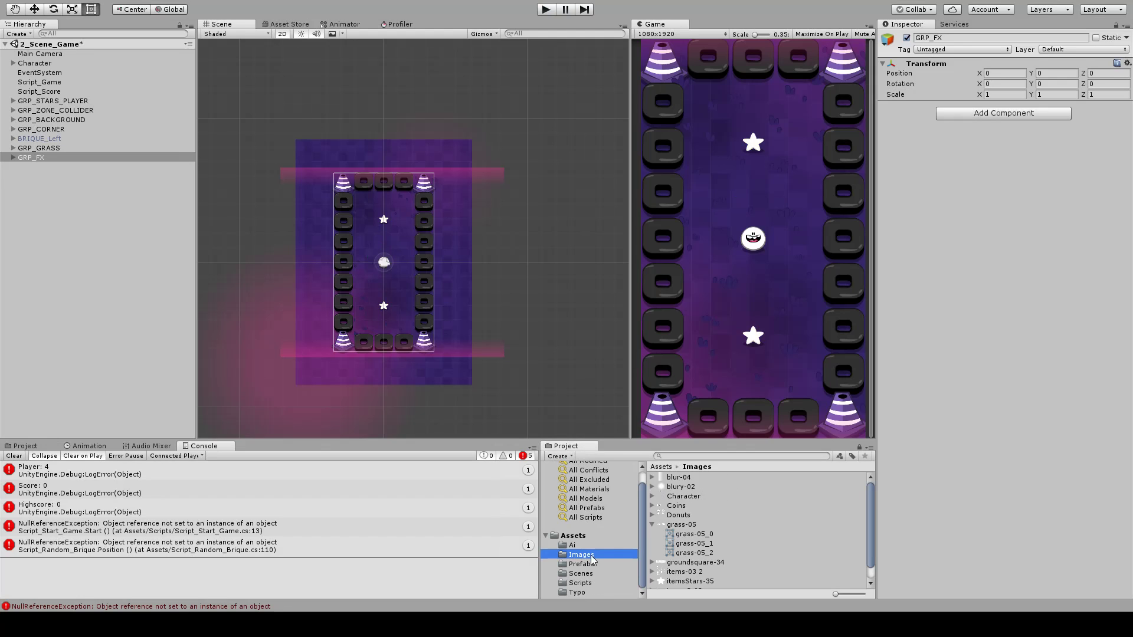
left_click(652, 525)
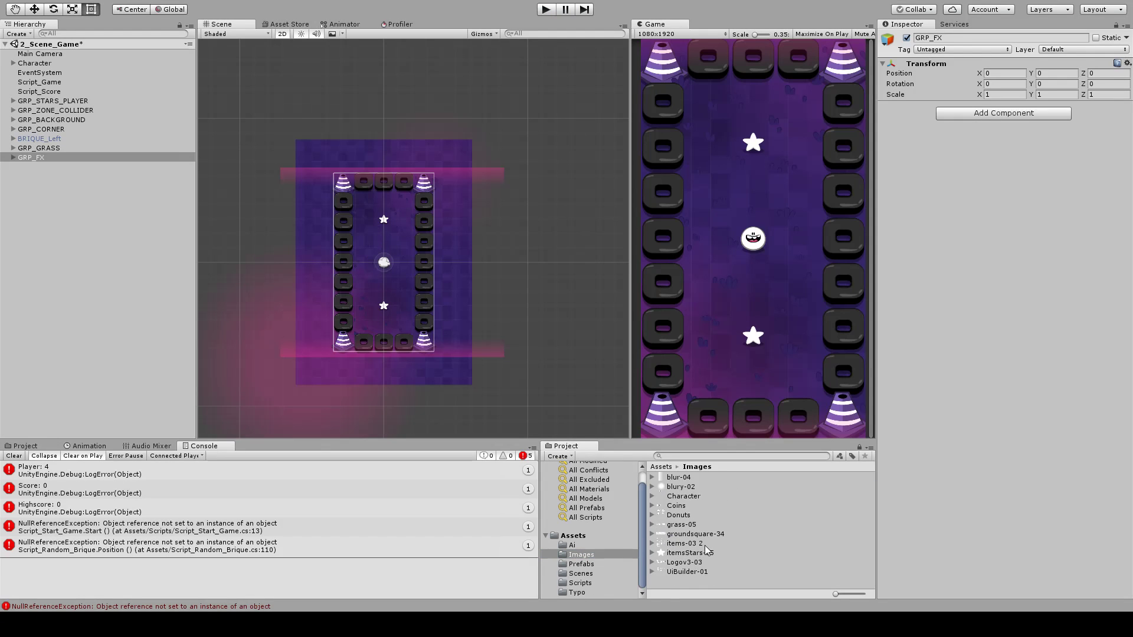
left_click(688, 478)
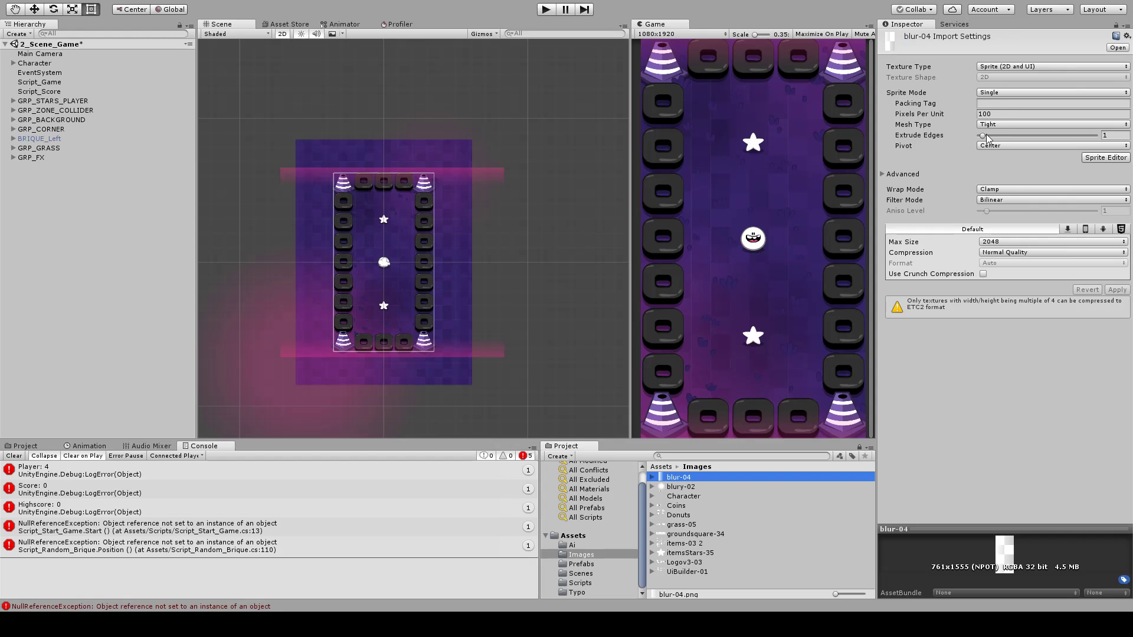
left_click(1015, 252)
left_click(1006, 257)
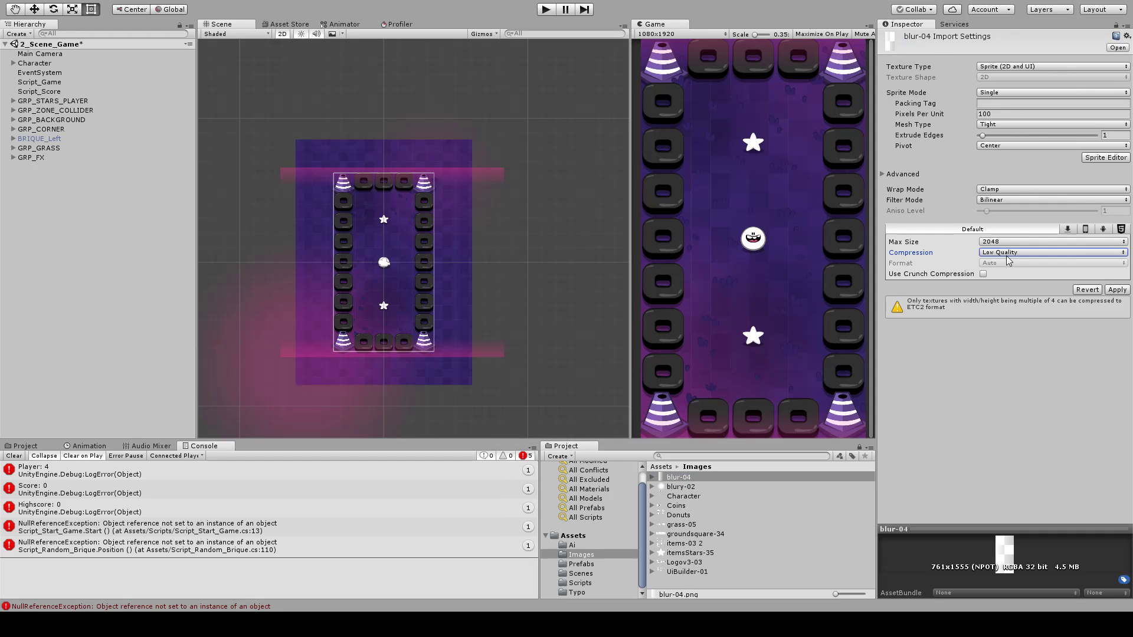
left_click(1023, 304)
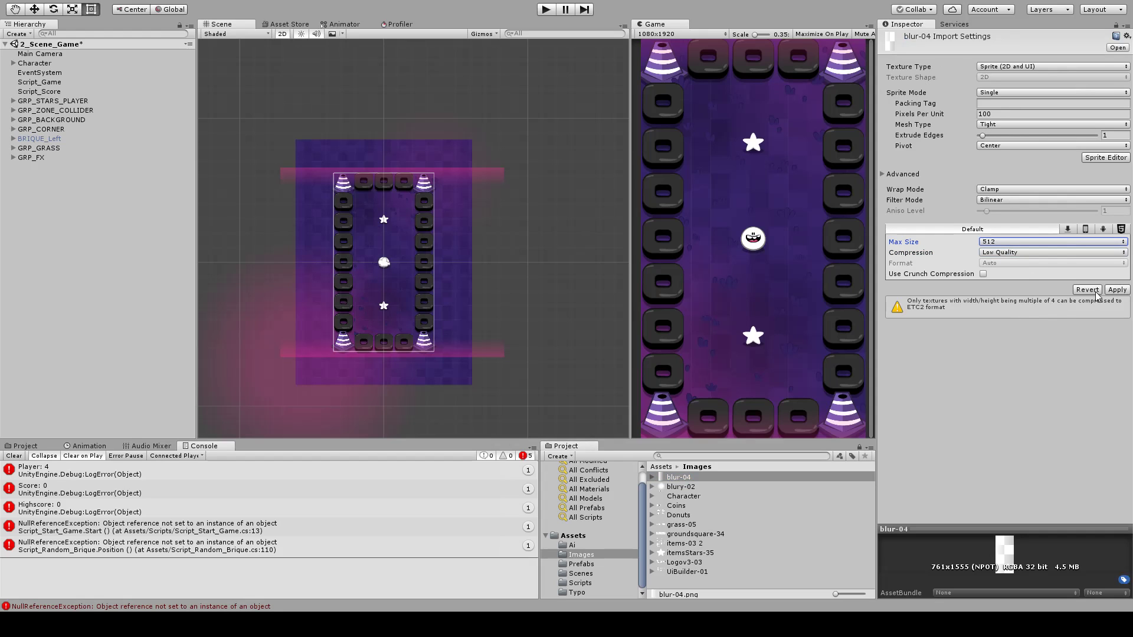
left_click(1112, 289)
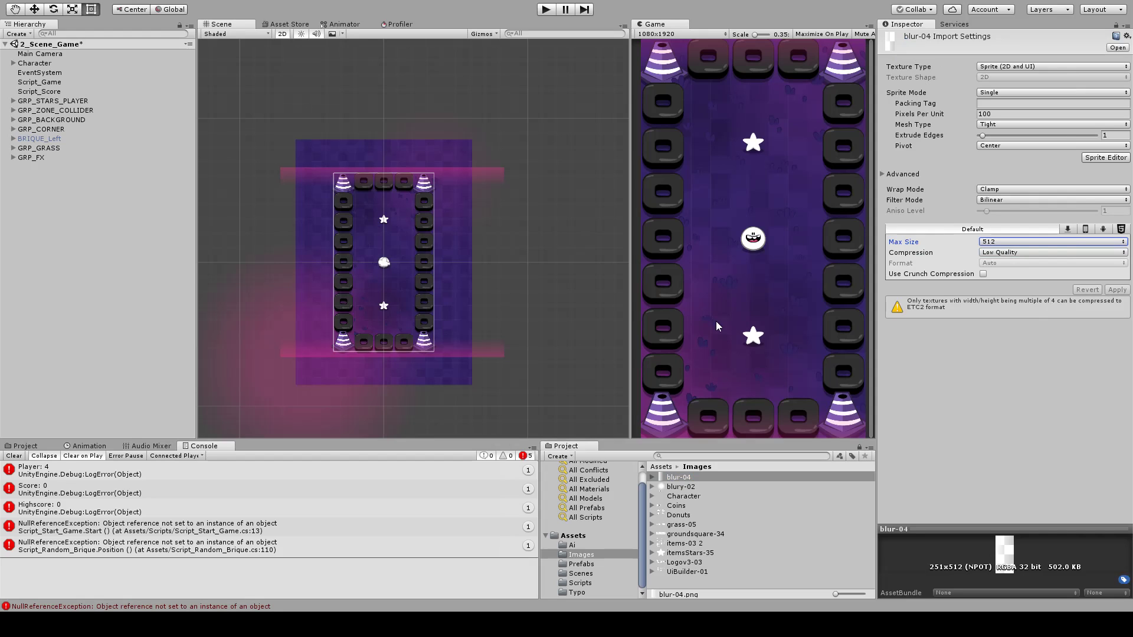
- Apply a max size of 512 and Low Quality compression to the blury-02 texture, and check it in play mode
left_click(683, 487)
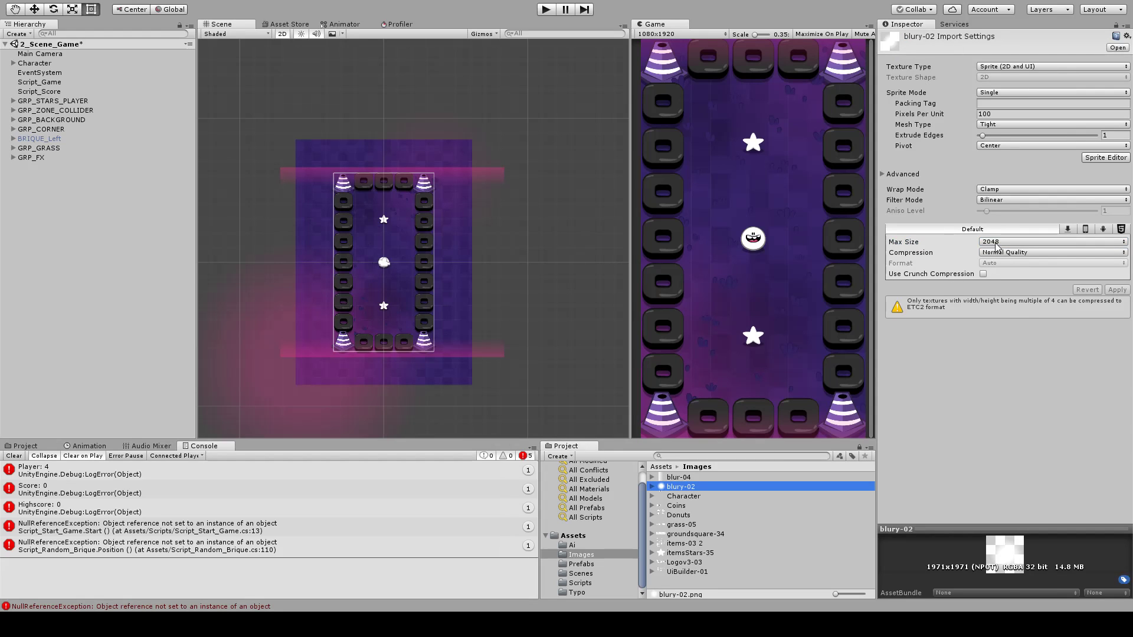
left_click(1015, 306)
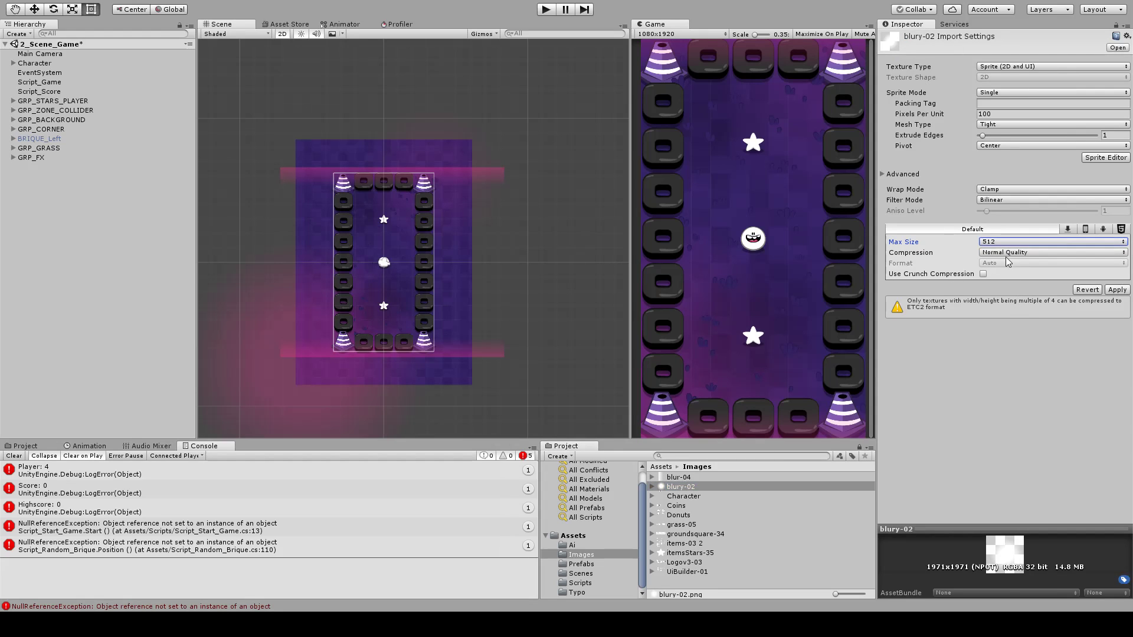
left_click(1025, 281)
left_click(1113, 289)
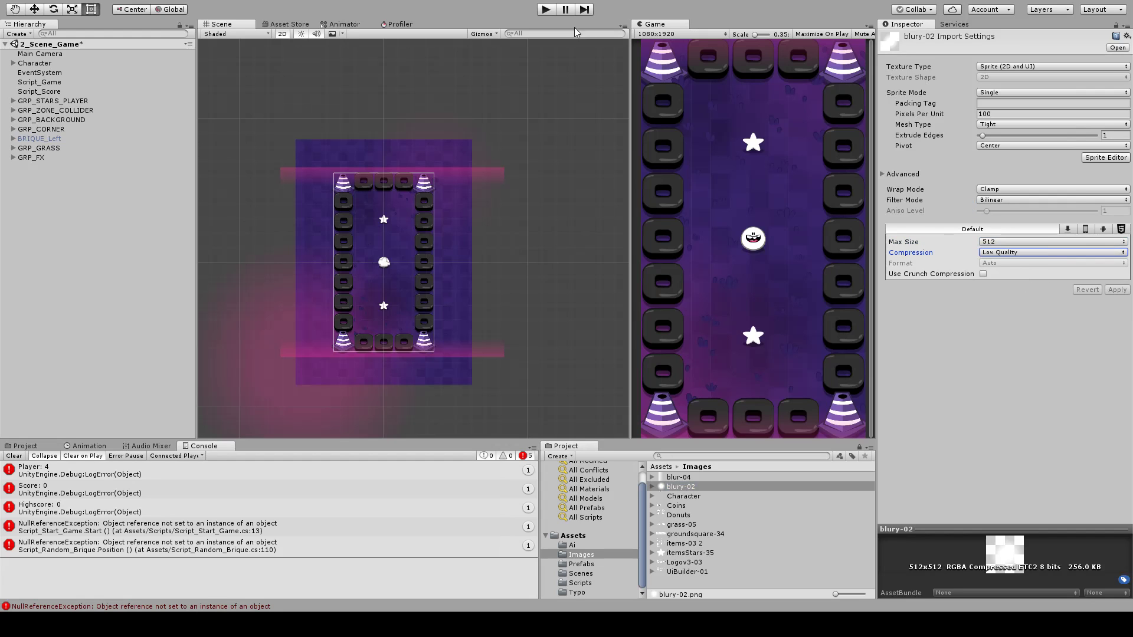
left_click(541, 9)
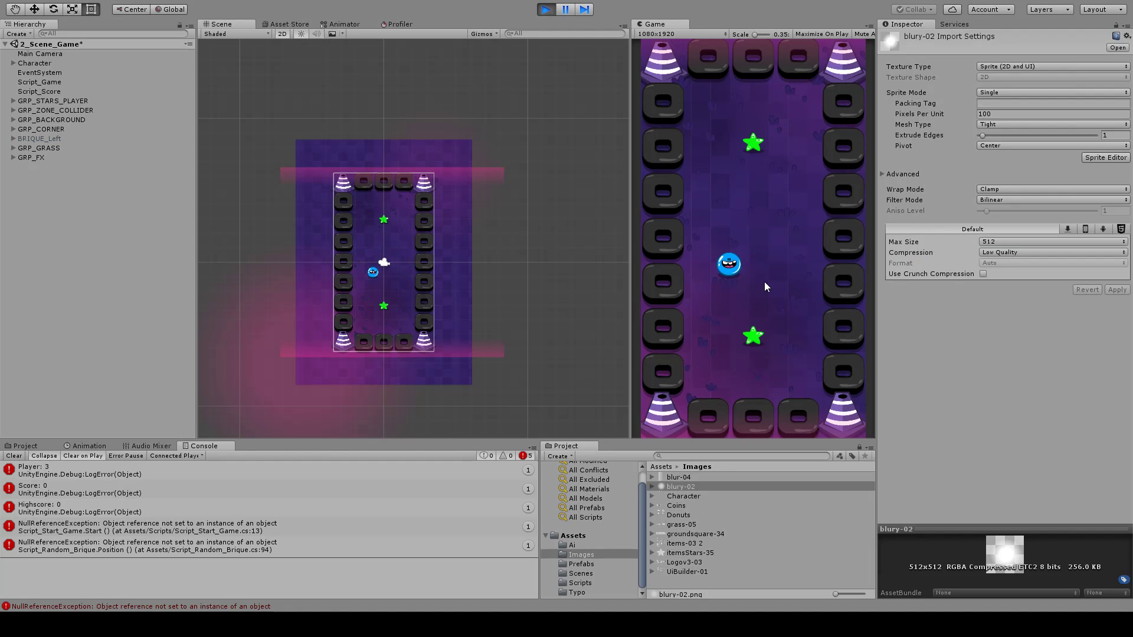
key("ctrl+p")
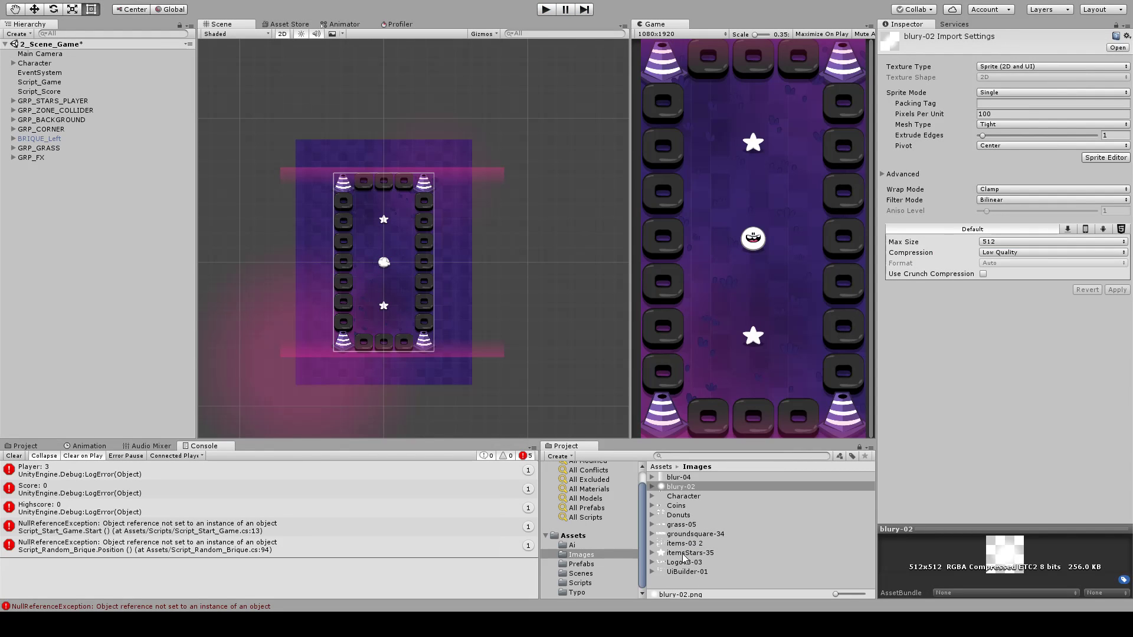
- Apply a max size of 512 and Low Quality compression to the grass-05 texture, and inspect the grass up close
left_click(688, 524)
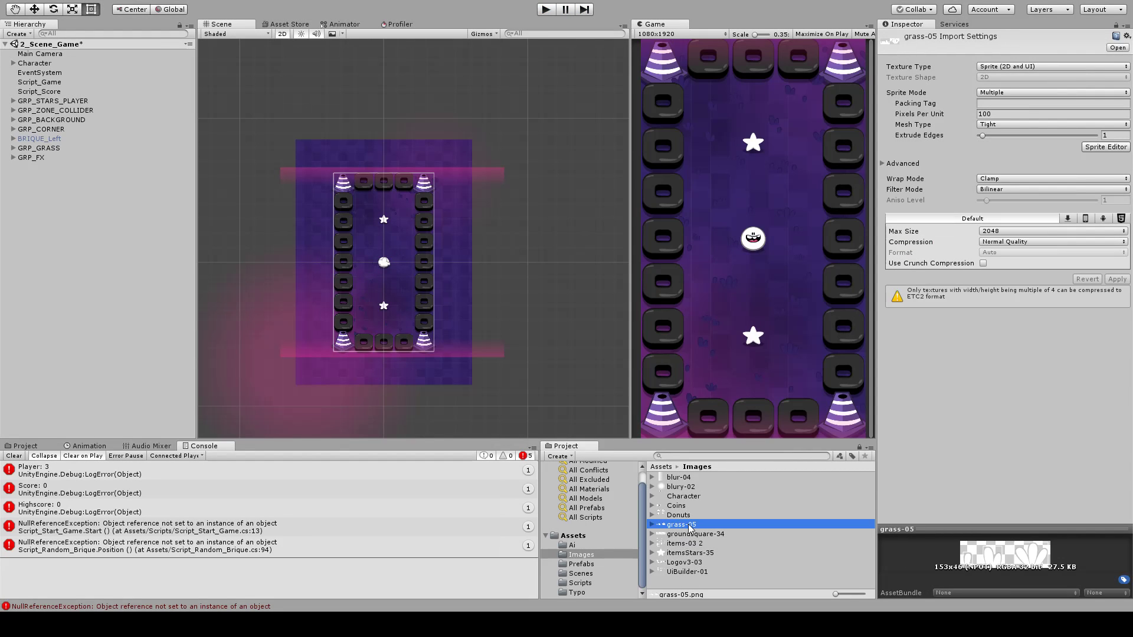
left_click(1024, 233)
left_click(1011, 290)
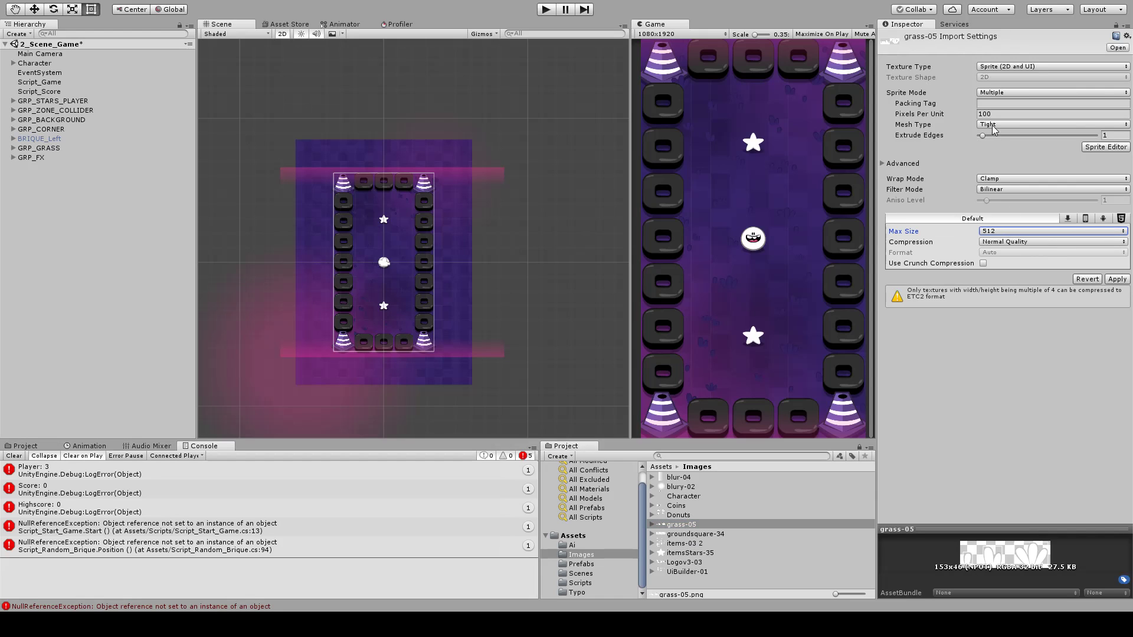
left_click(1023, 265)
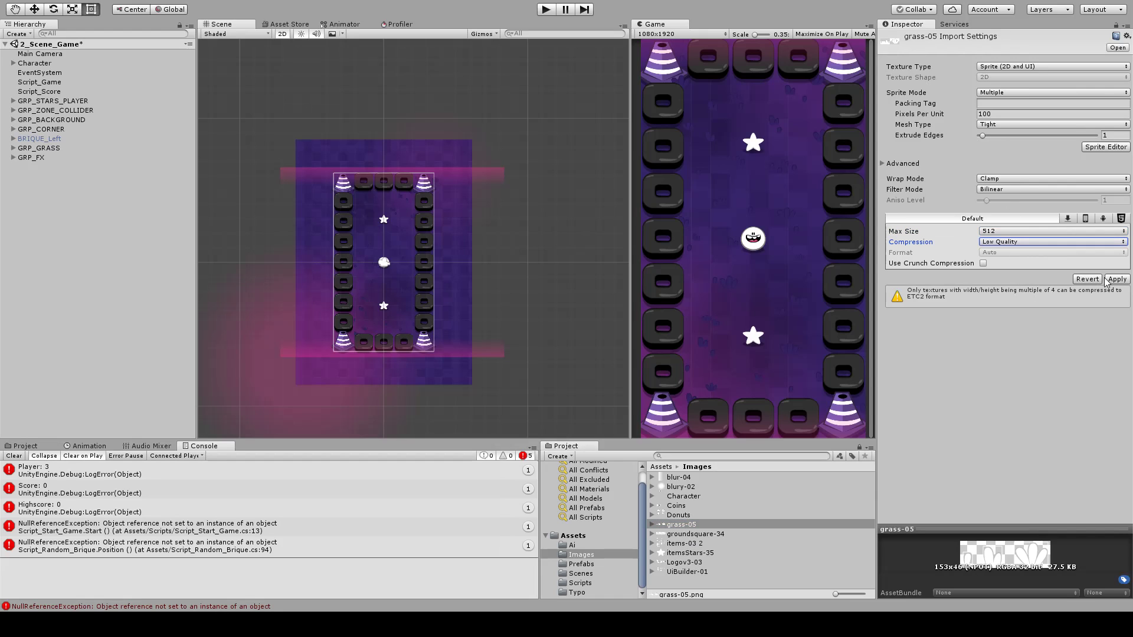
left_click(1116, 279)
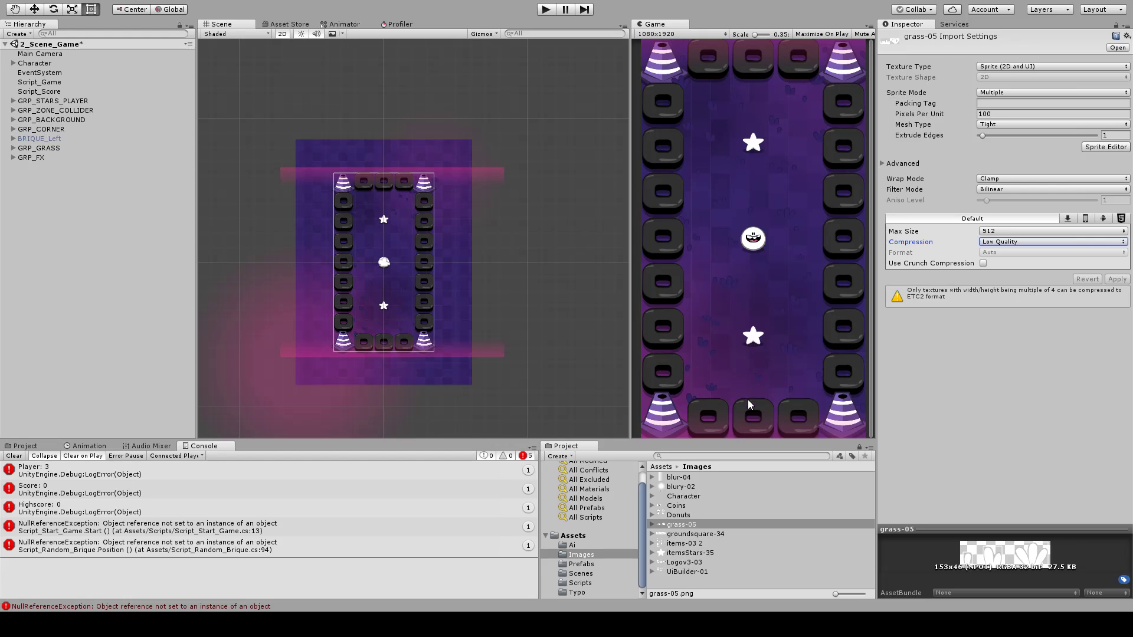
scroll(749, 277, "up", 8)
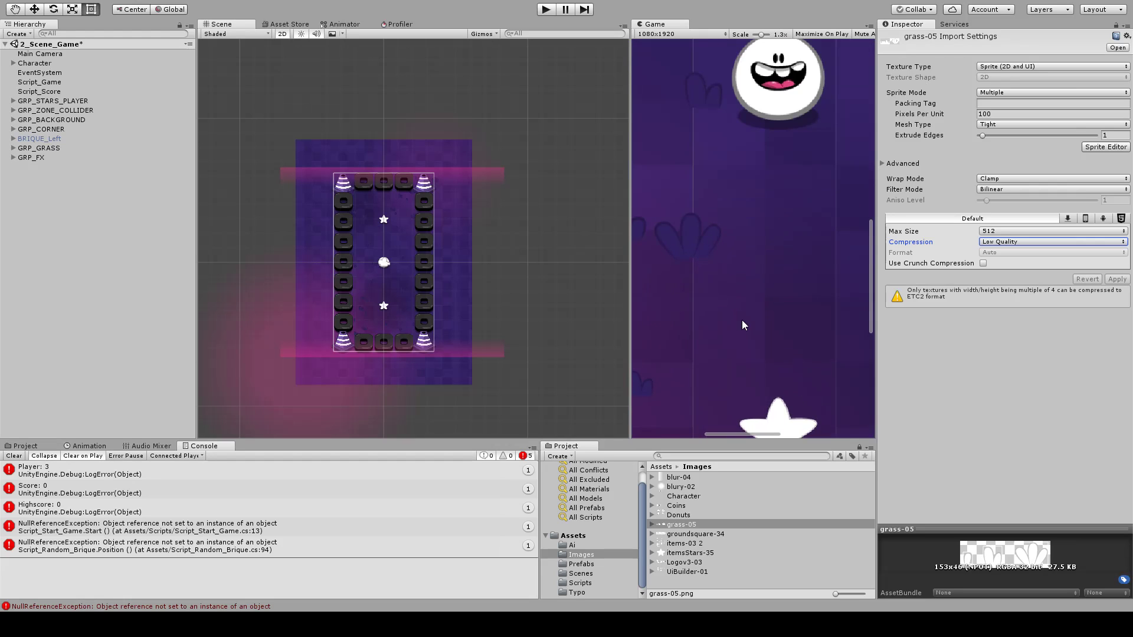
middle_click_drag(771, 255, 879, 485)
middle_click_drag(794, 280, 808, 449)
middle_click_drag(773, 260, 742, 366)
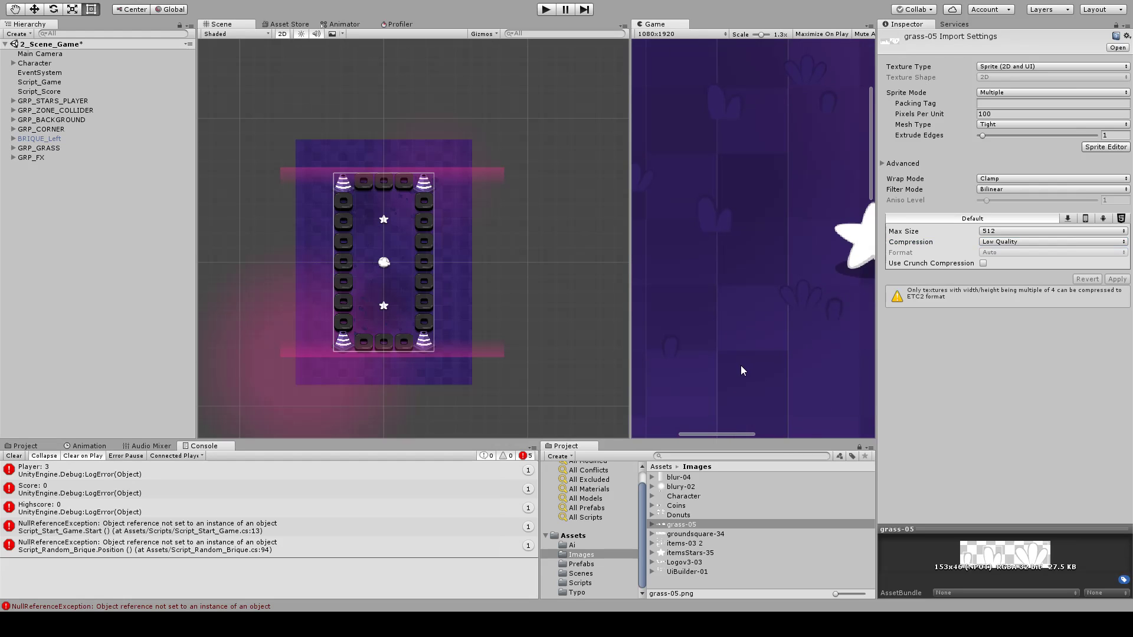
- Set the Main Camera's background color to dark purple, save the scene and clear the selection
left_click(21, 214)
left_click(39, 54)
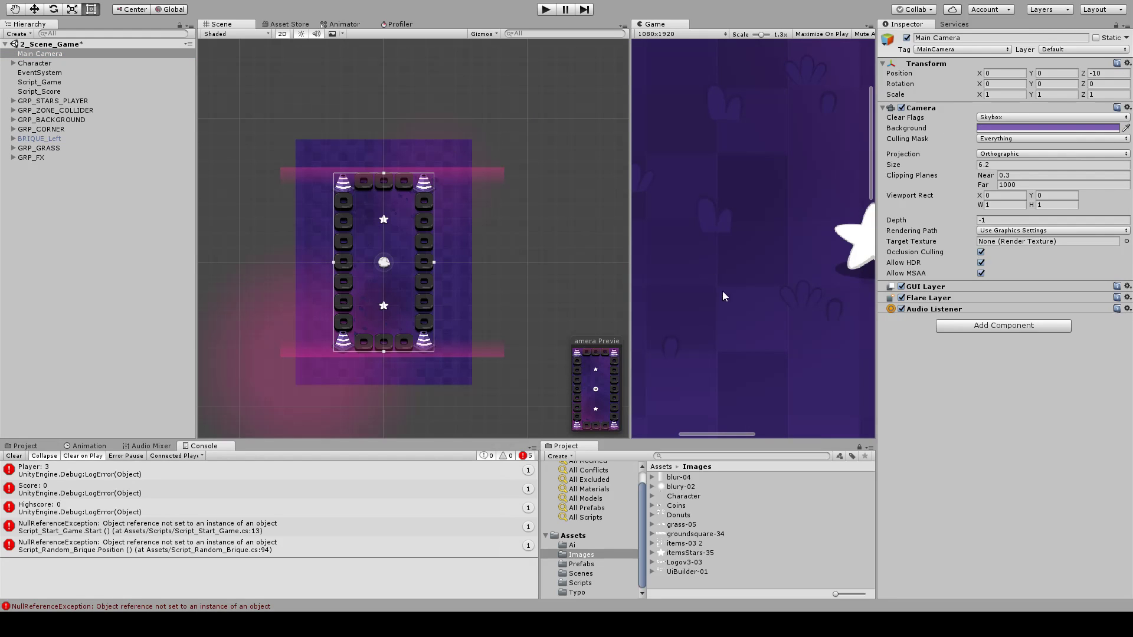
mouse_move(546, 199)
middle_mouse_down()
mouse_move(541, 177)
mouse_move(559, 210)
mouse_move(547, 221)
middle_mouse_up()
key("ctrl+s")
scroll(730, 261, "down", 2)
scroll(730, 262, "down", 5)
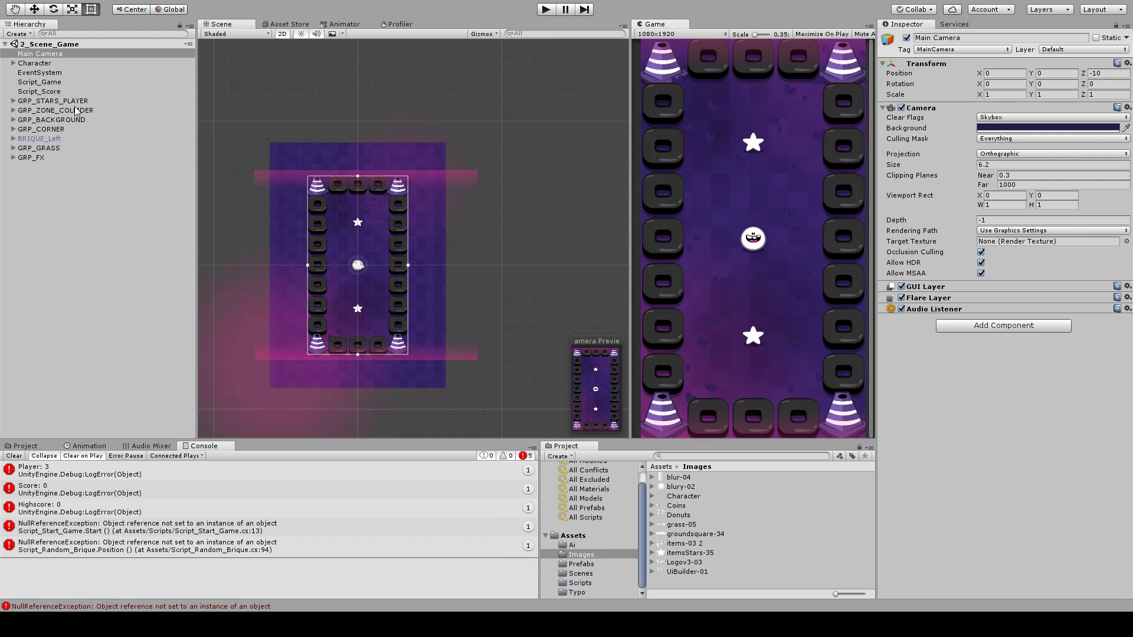
left_click(342, 364)
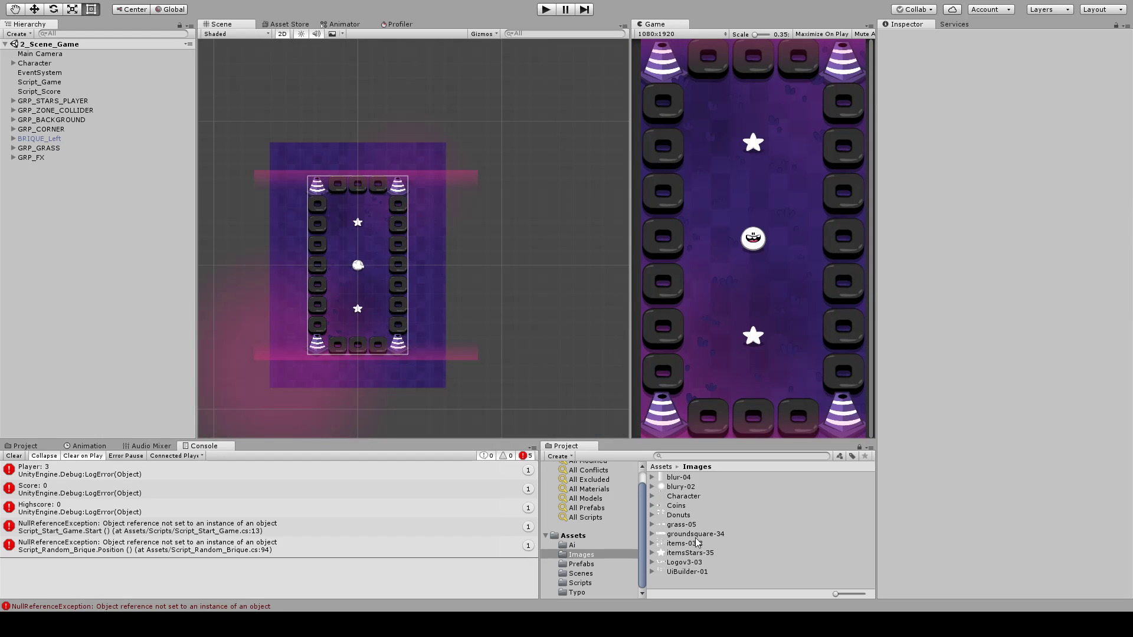
- Play-test 2_Scene_Game with the GRP_FX group enabled and again with it disabled to compare the look
left_click(545, 9)
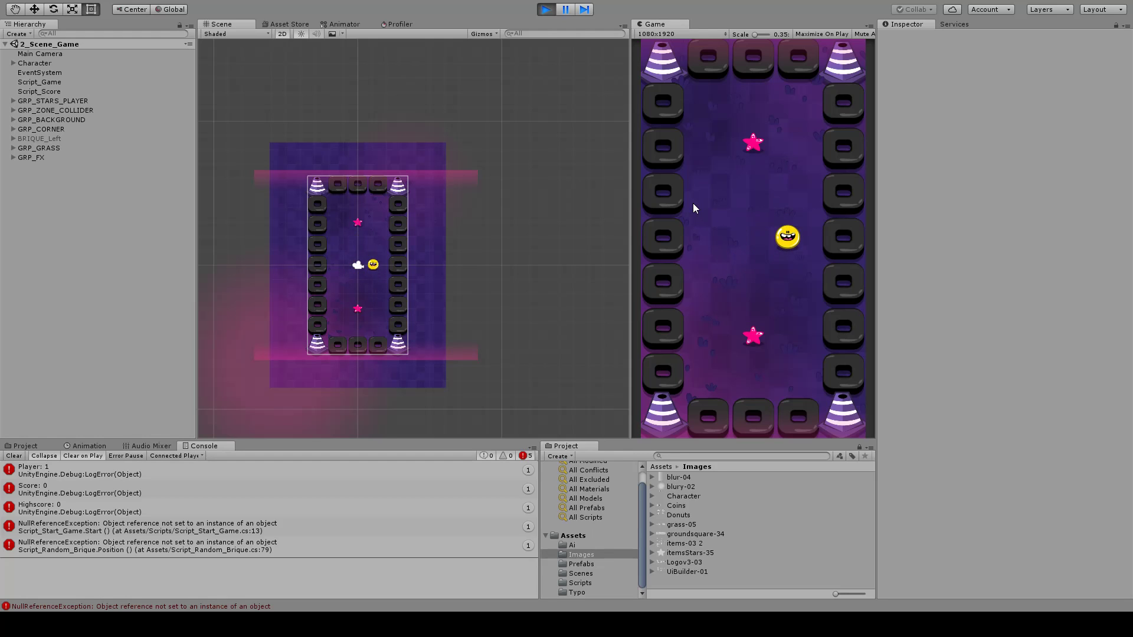
left_click(546, 9)
left_click(35, 157)
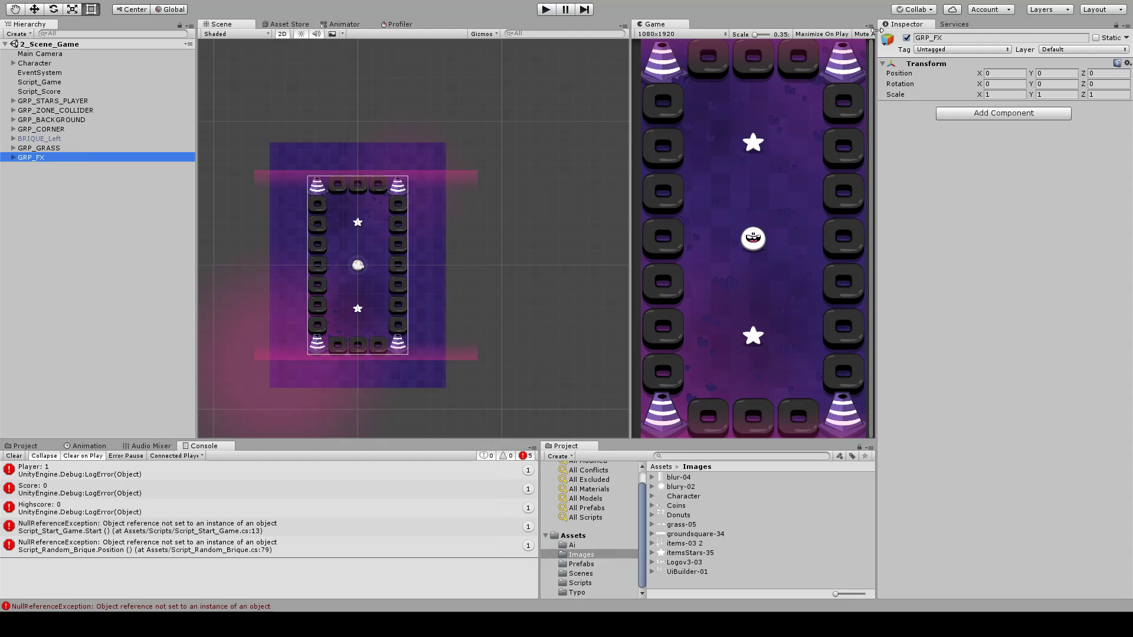
left_click(906, 38)
left_click(906, 38)
left_click(547, 9)
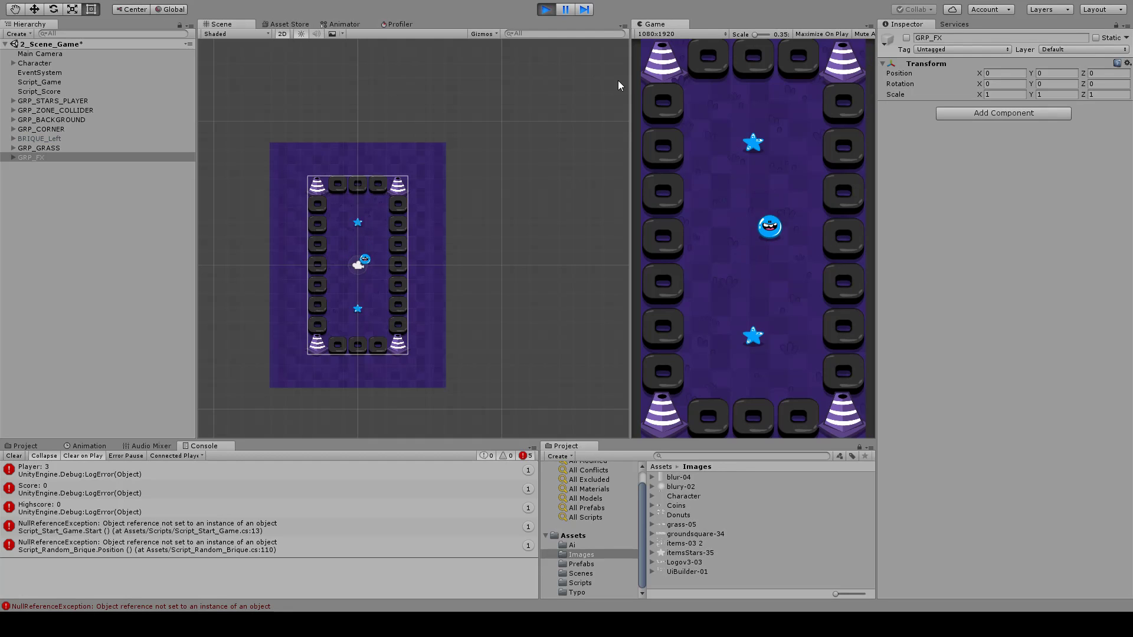
left_click(547, 9)
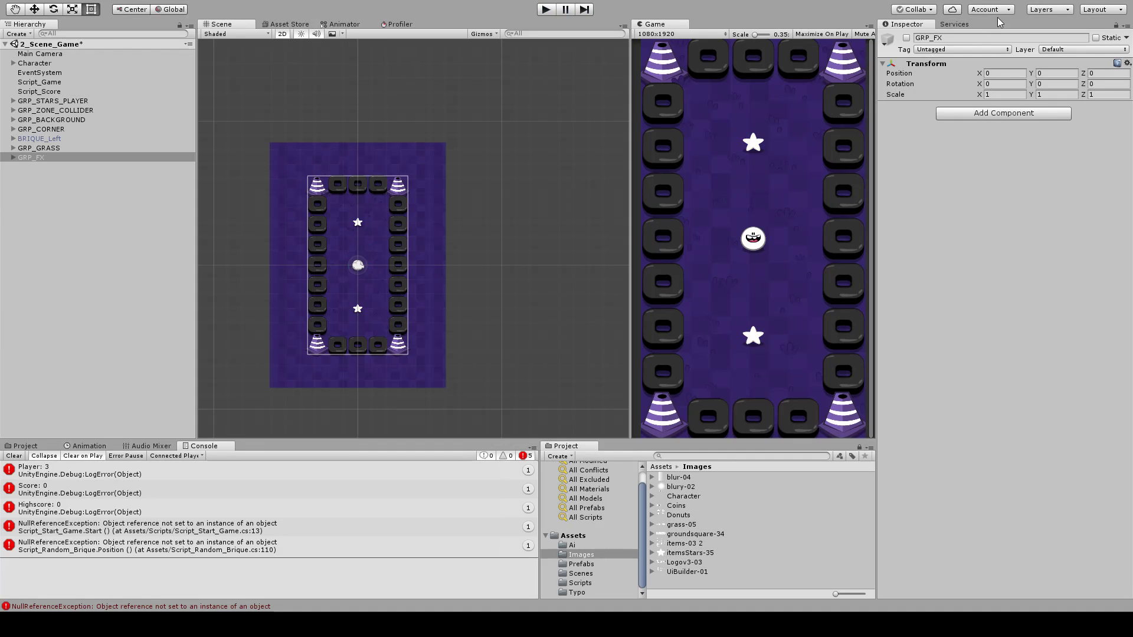
- Re-enable the GRP_FX group, inspect the effects up close in the game preview, and save the scene
left_click(906, 38)
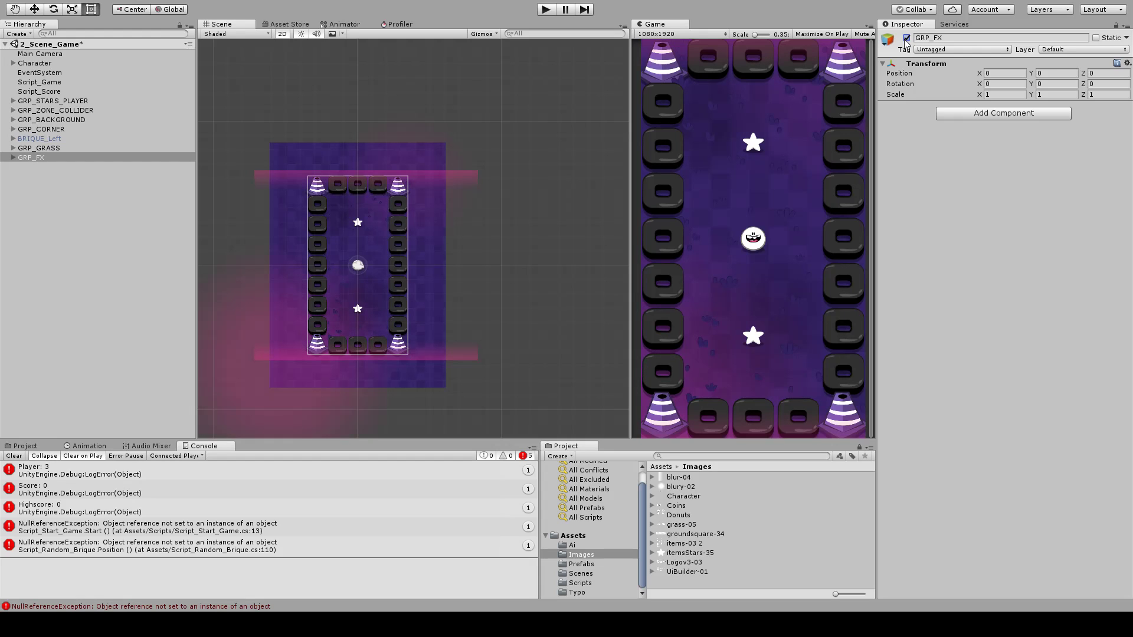
scroll(754, 118, "up", 5)
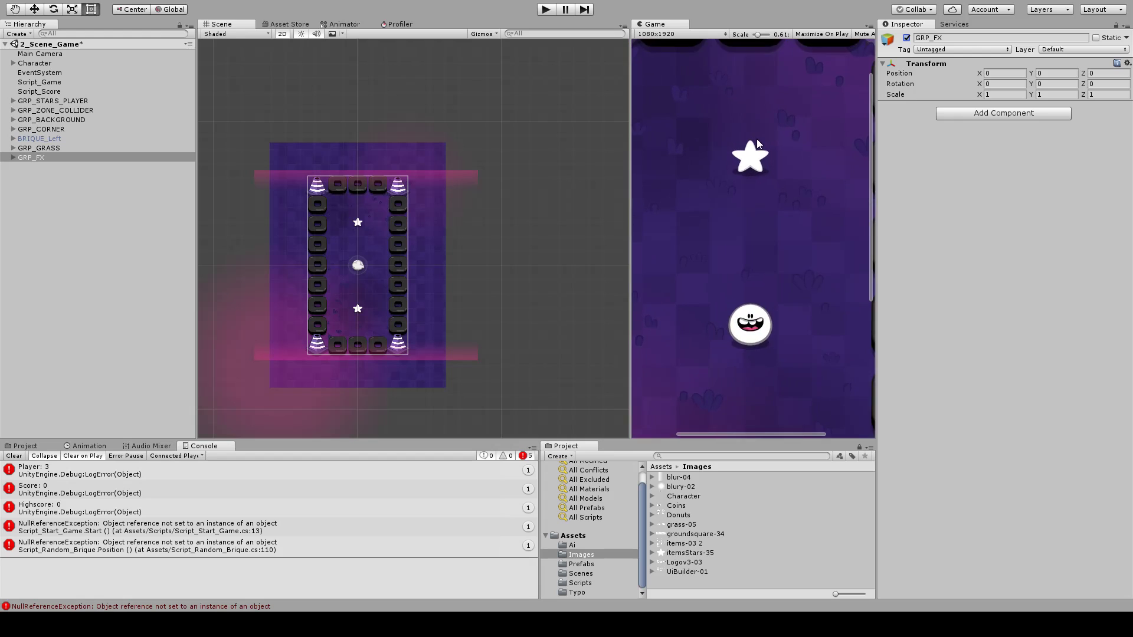
scroll(760, 145, "down", 3)
scroll(760, 143, "down", 2)
key("ctrl+s")
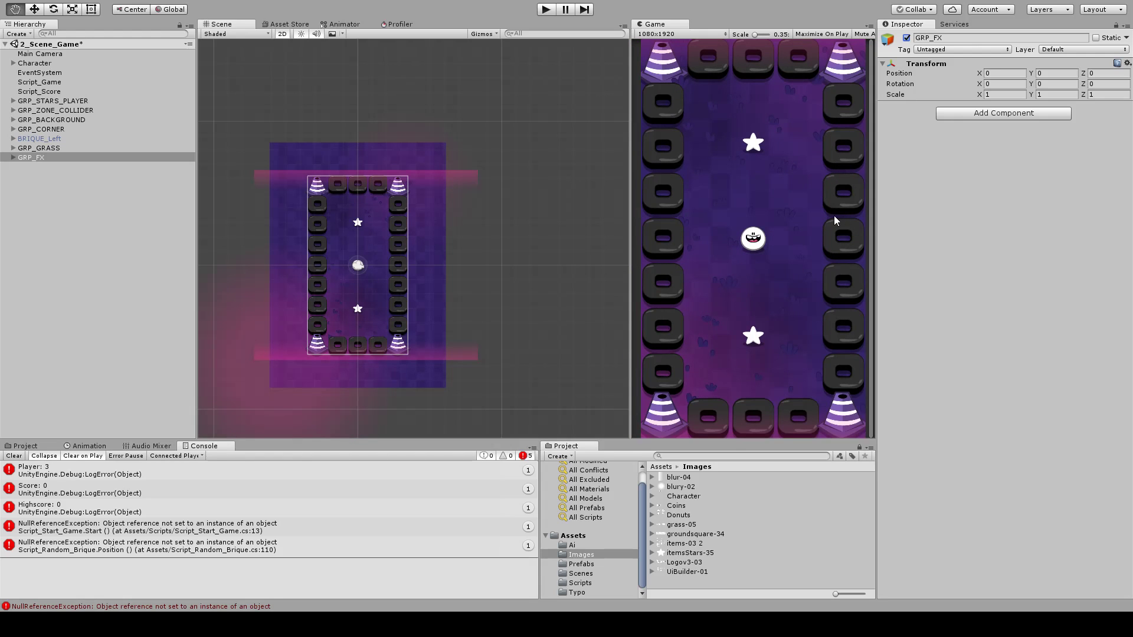
- Select the BRIQUE_Left object and review its collider and script settings
middle_click_drag(529, 278, 489, 254)
left_click(62, 168)
left_click(63, 139)
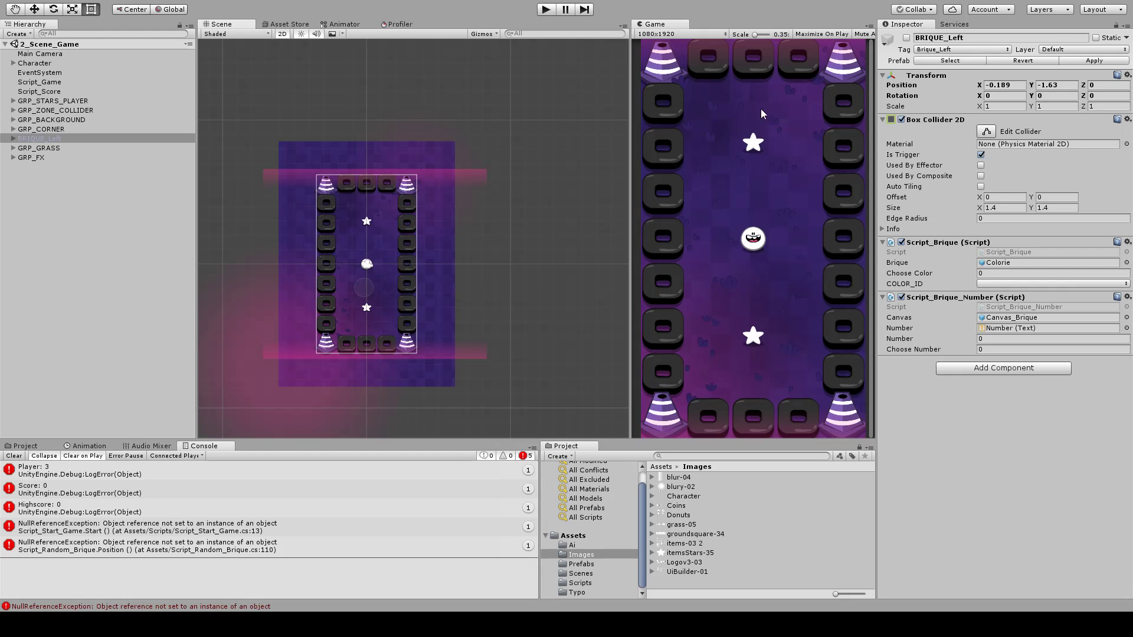
middle_click_drag(514, 212, 511, 218)
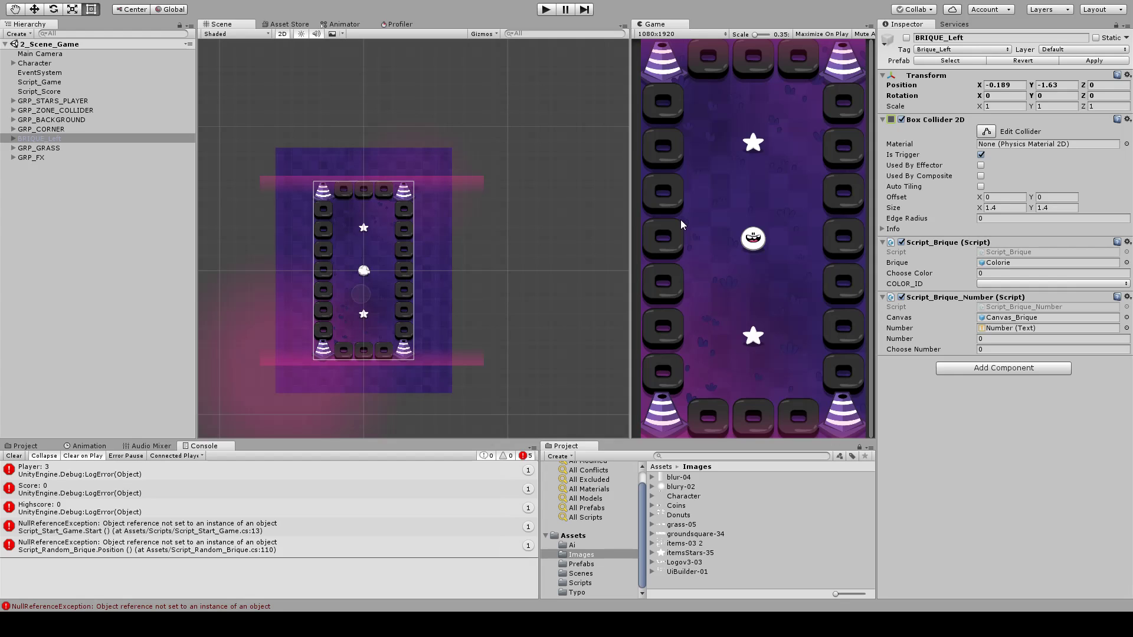
- Preview the game at 16:10 Landscape, 16:10 Portrait and the WSVGA, FWVGA, WVGA and HVGA portrait sizes, and return to 1080x1920
left_click(682, 33)
left_click(666, 82)
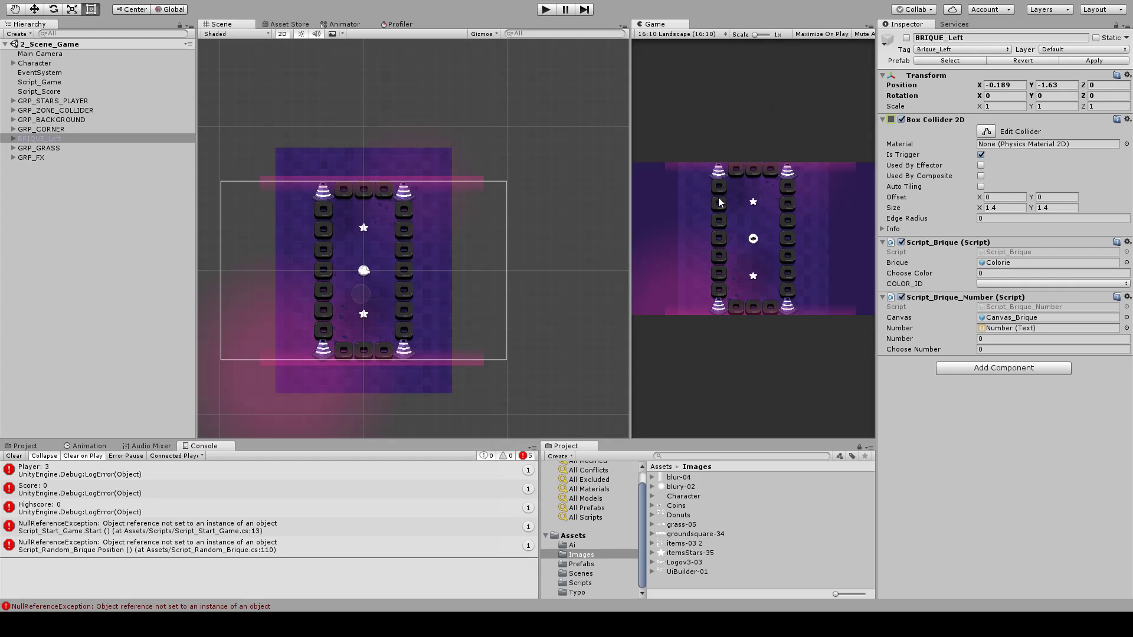
left_click(681, 34)
left_click(696, 149)
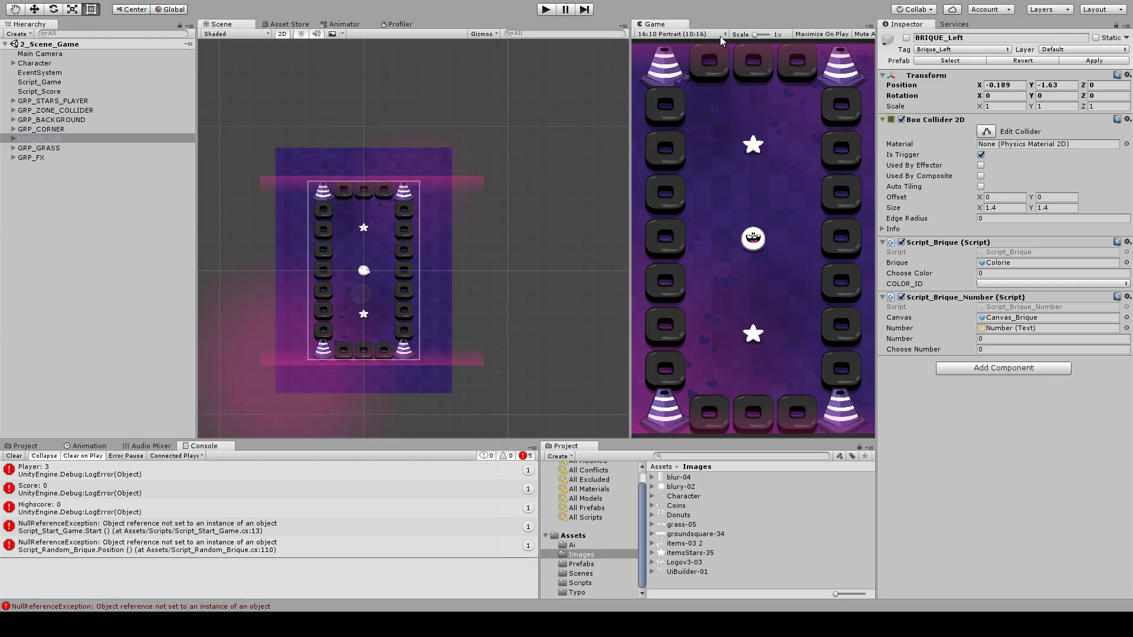
left_click(718, 147)
left_click(693, 128)
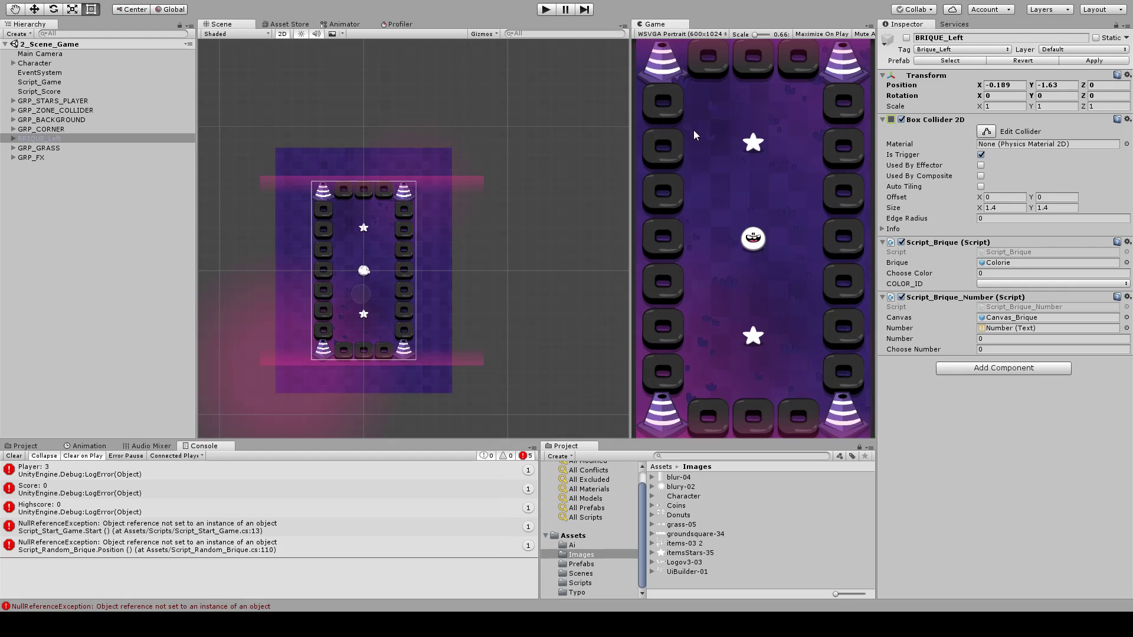
left_click(675, 109)
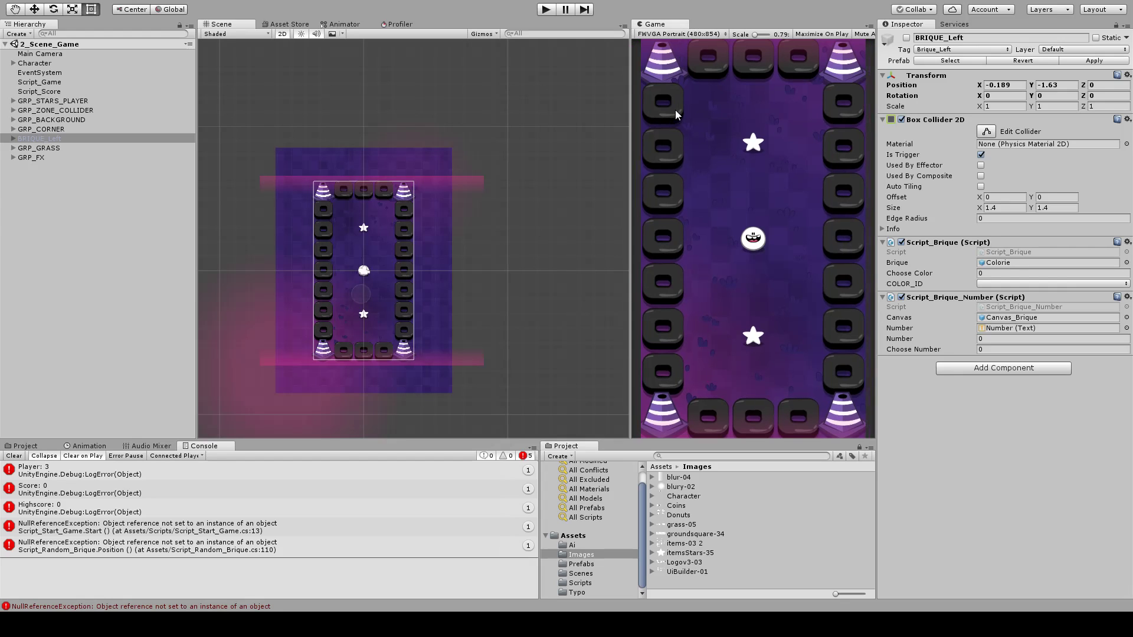
left_click(674, 85)
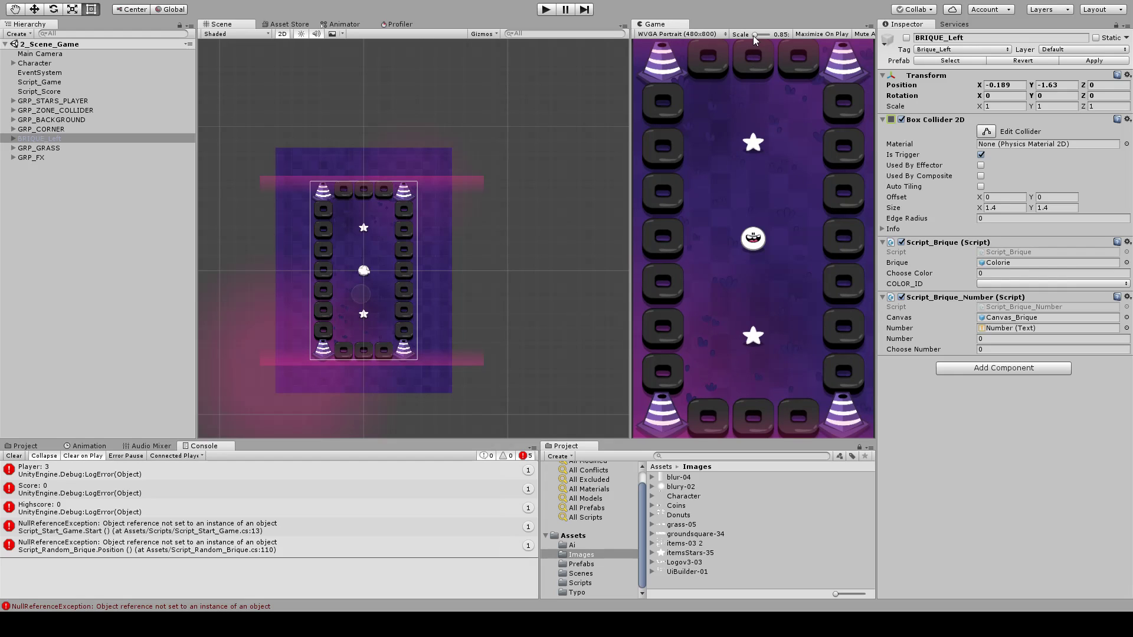
left_click(698, 32)
left_click(709, 62)
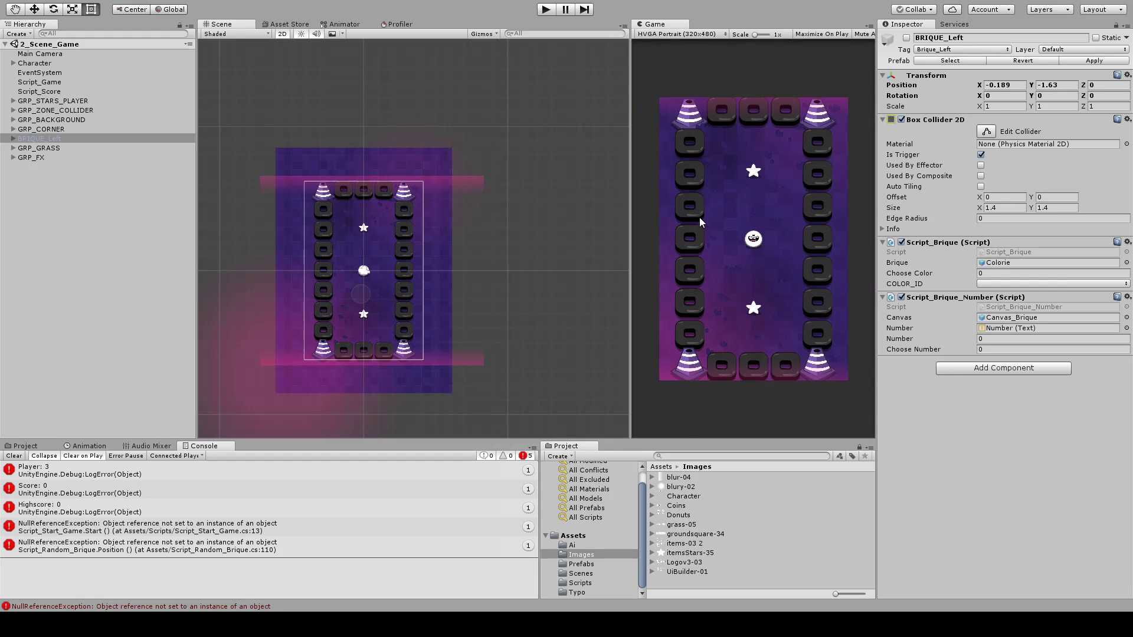
middle_click_drag(486, 208, 513, 231)
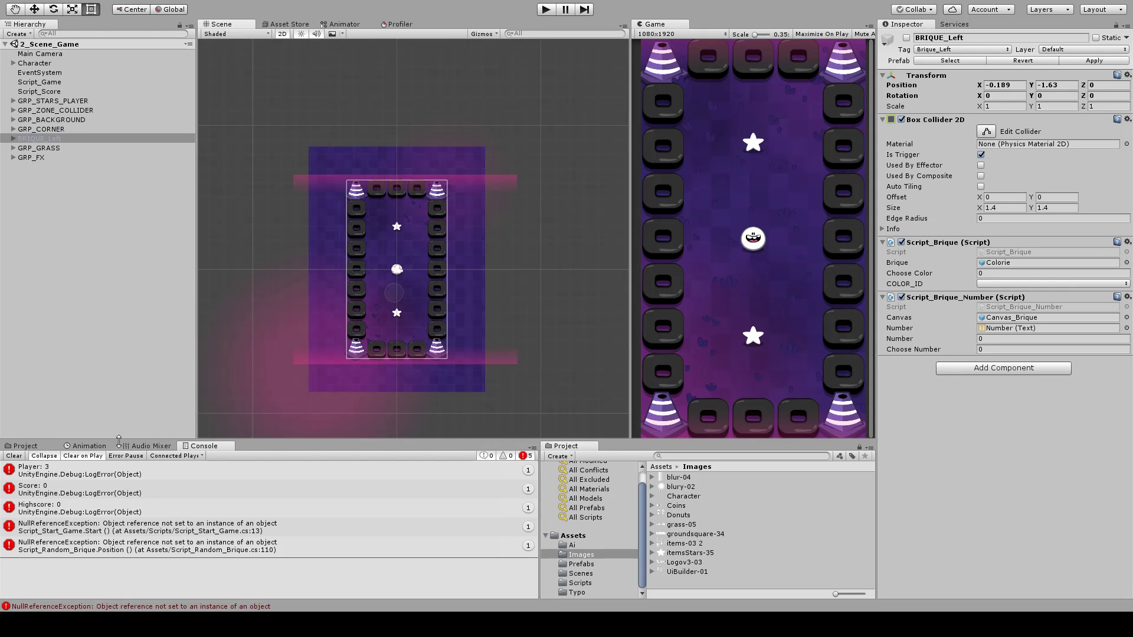
- Clear the console messages and deselect BRIQUE_Left, framing the play area in the scene
left_click(15, 456)
middle_click_drag(370, 301, 352, 303)
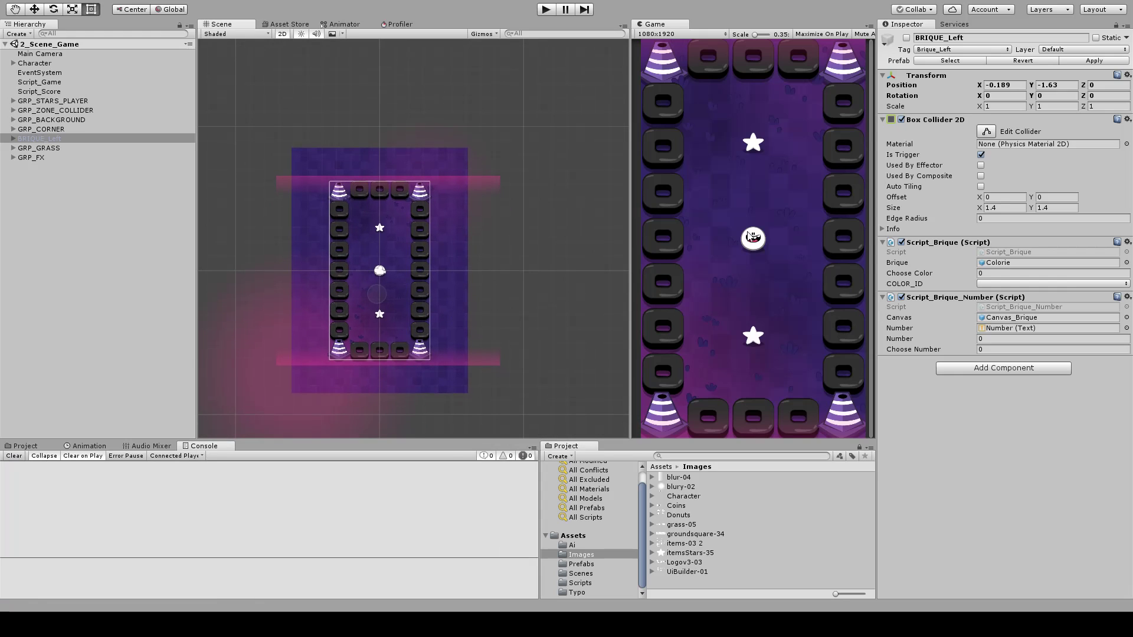
left_click(72, 223)
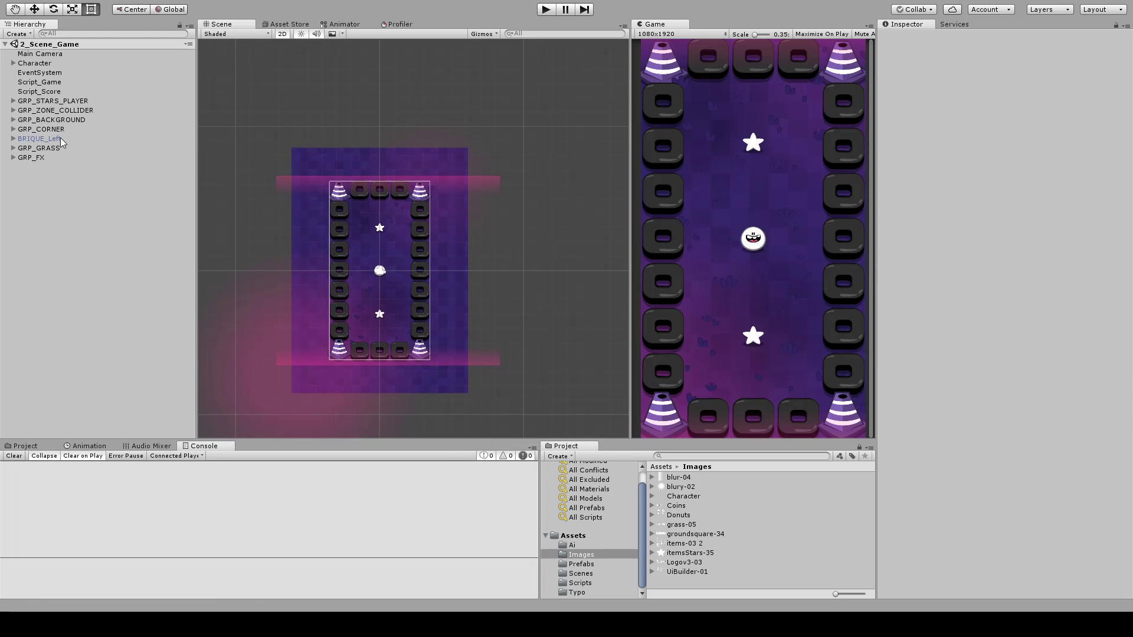
scroll(399, 334, "up", 3)
middle_click_drag(399, 334, 450, 283)
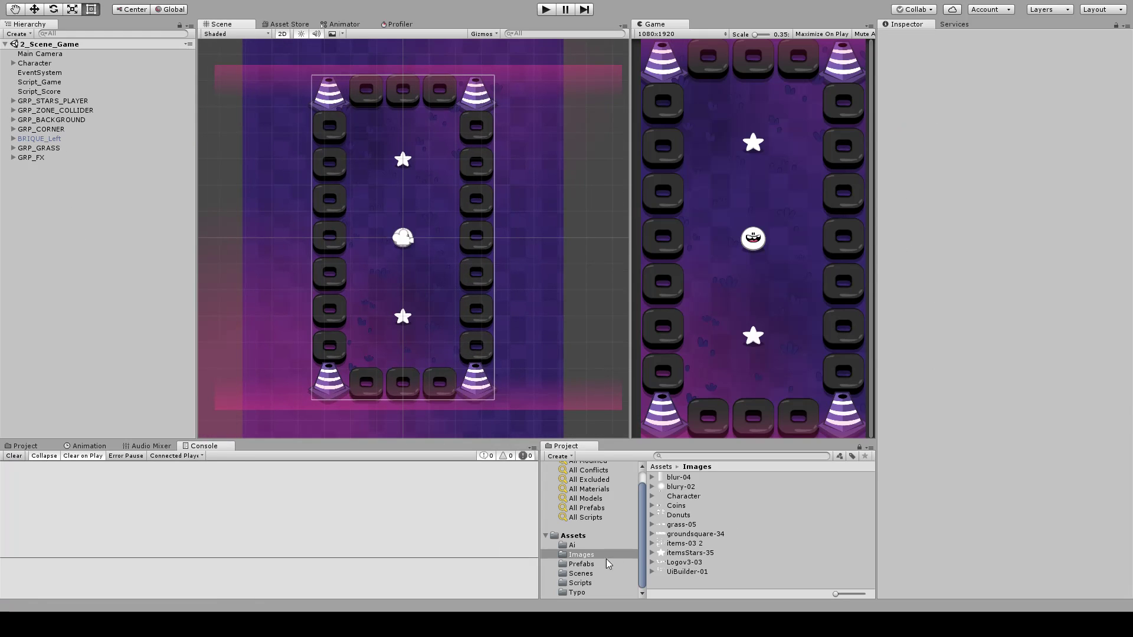
- Open 1_Scene_Loading from the Scenes folder, set its Main Camera's background color to dark purple, and save
left_click(580, 573)
double_click(688, 478)
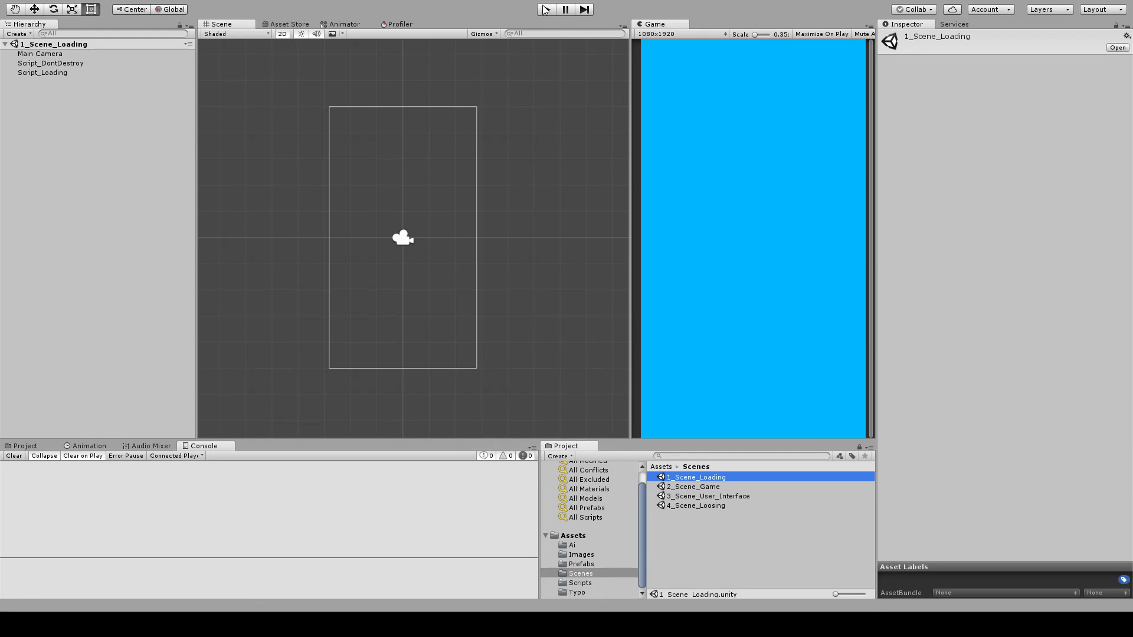
left_click(63, 55)
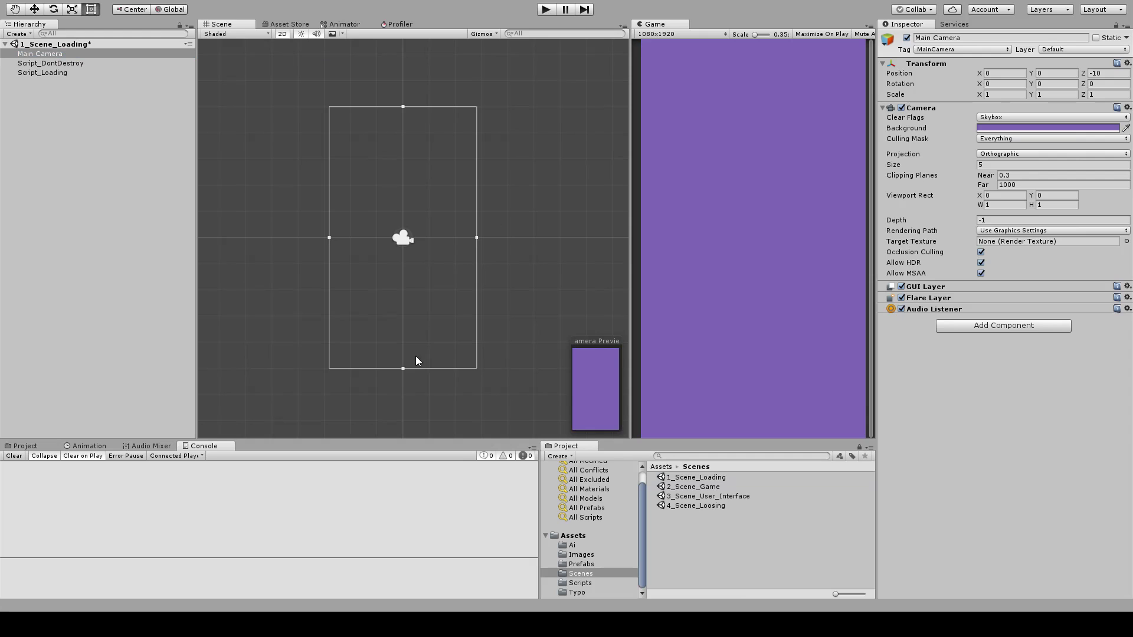
key("ctrl+s")
- Play-test the full game from the loading scene, changing the character's color a few times, and stop playback
key("ctrl+p")
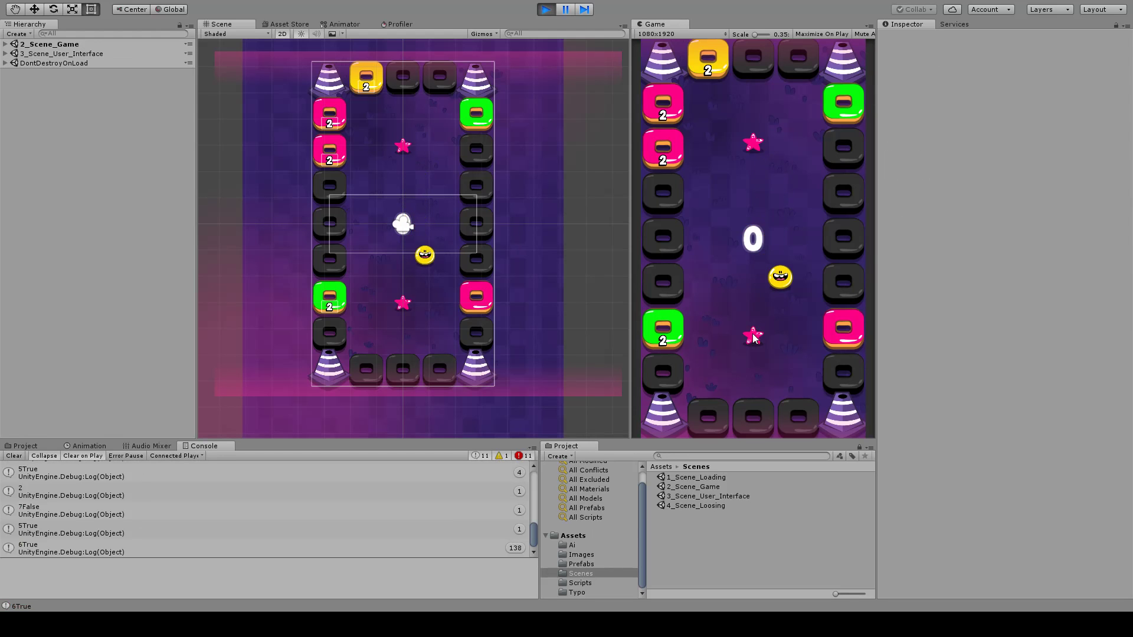
left_click(754, 342)
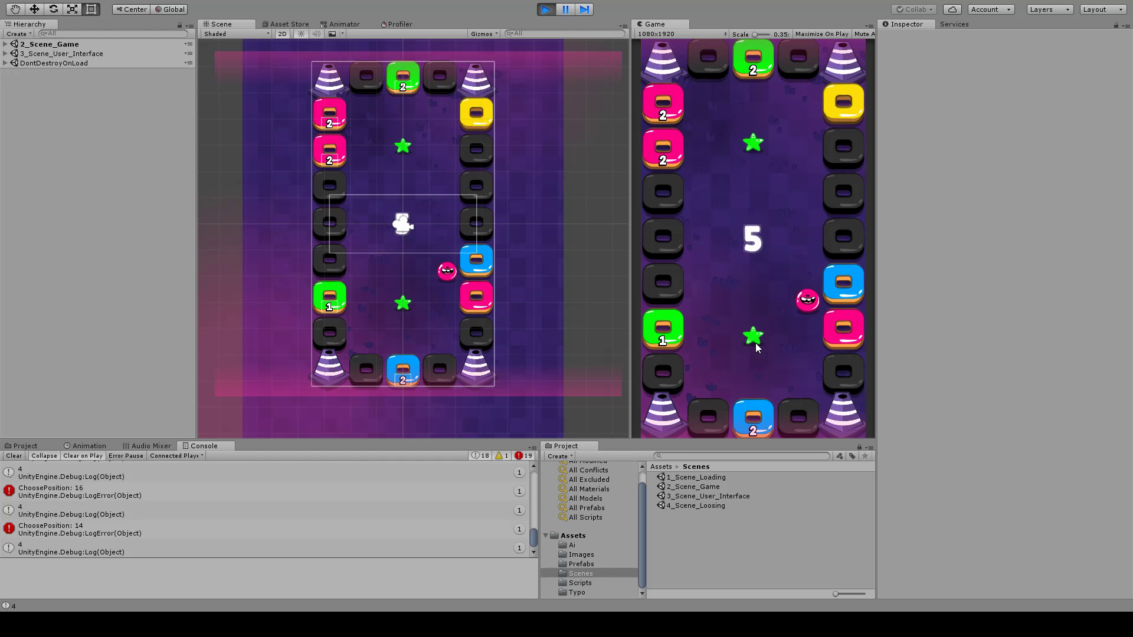
left_click(753, 319)
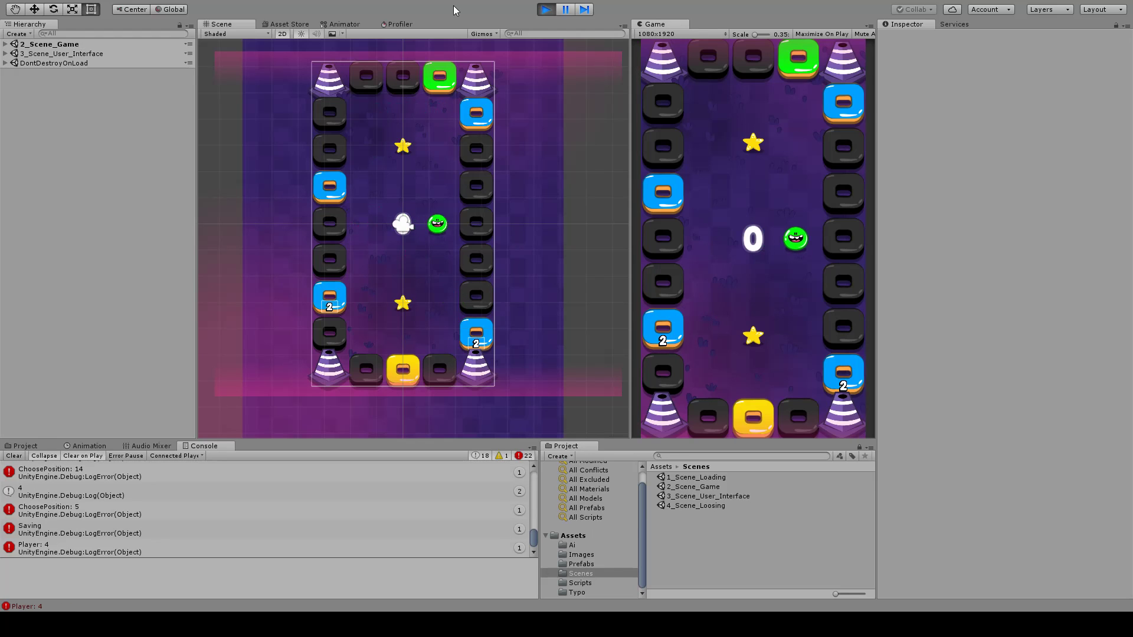
left_click(742, 326)
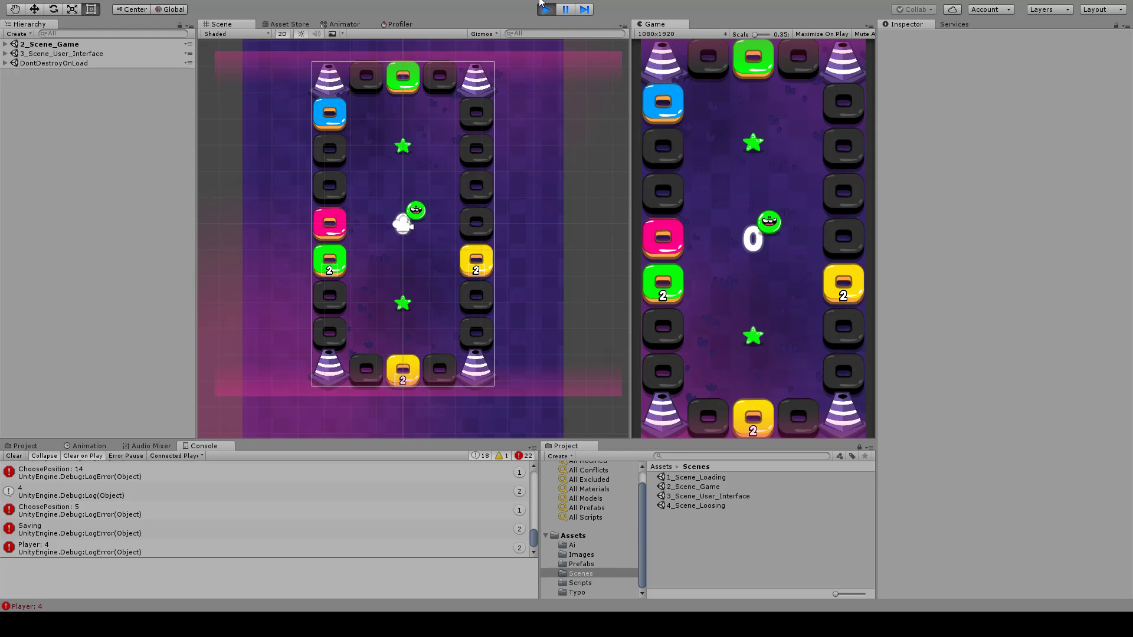
left_click(542, 7)
- Open 2_Scene_Game and bring up the Character's Direction value in Script_Character_Motion for editing
double_click(696, 487)
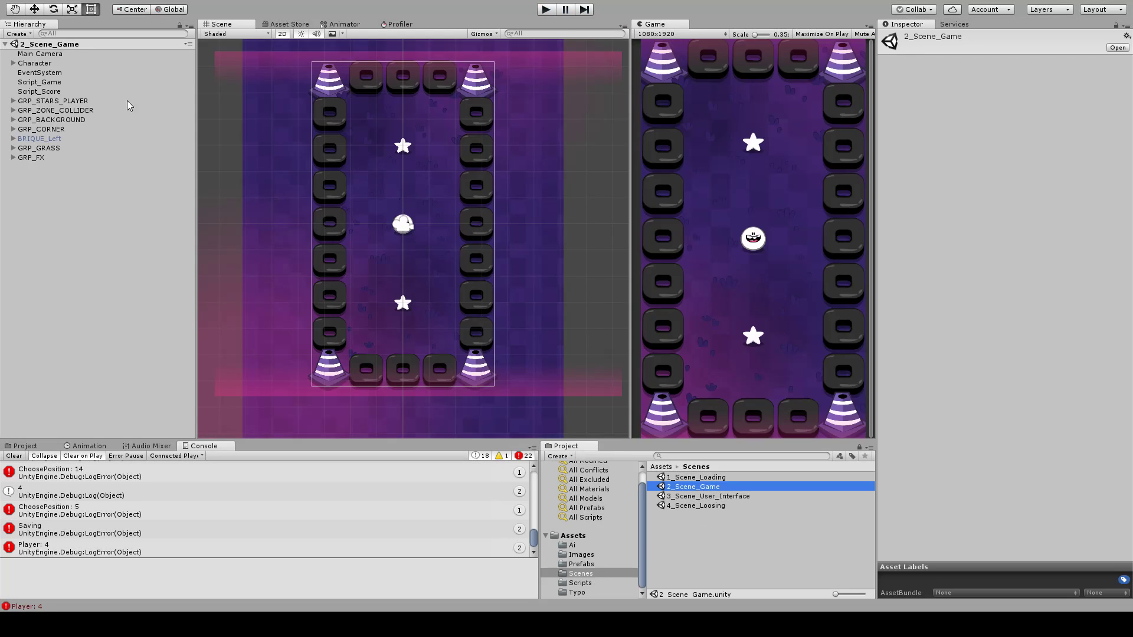
left_click(26, 64)
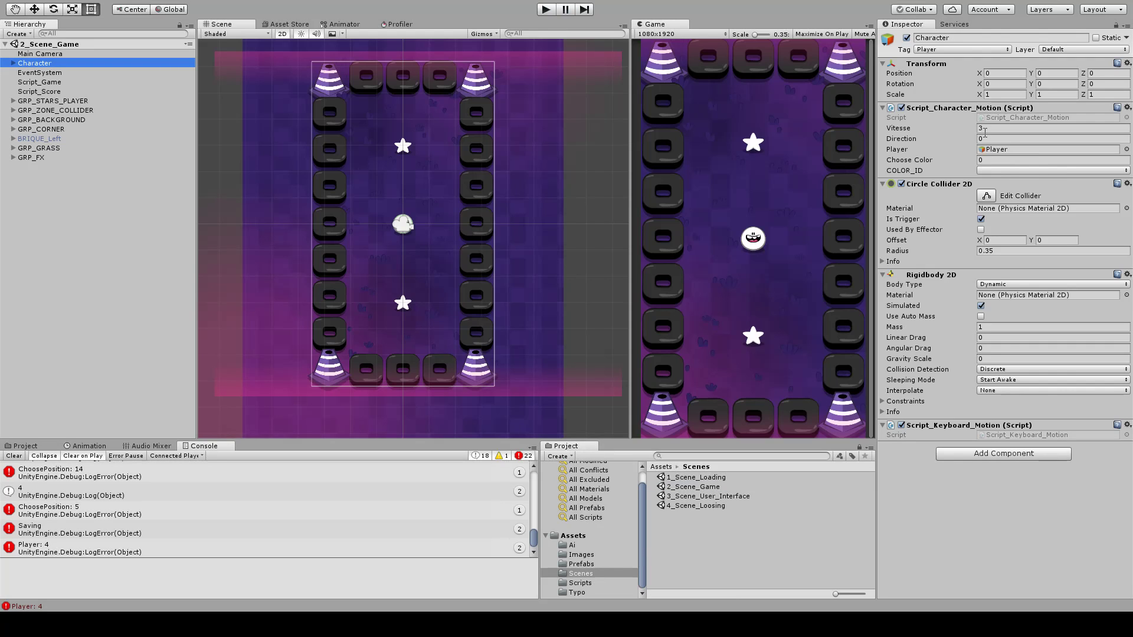
left_click(962, 140)
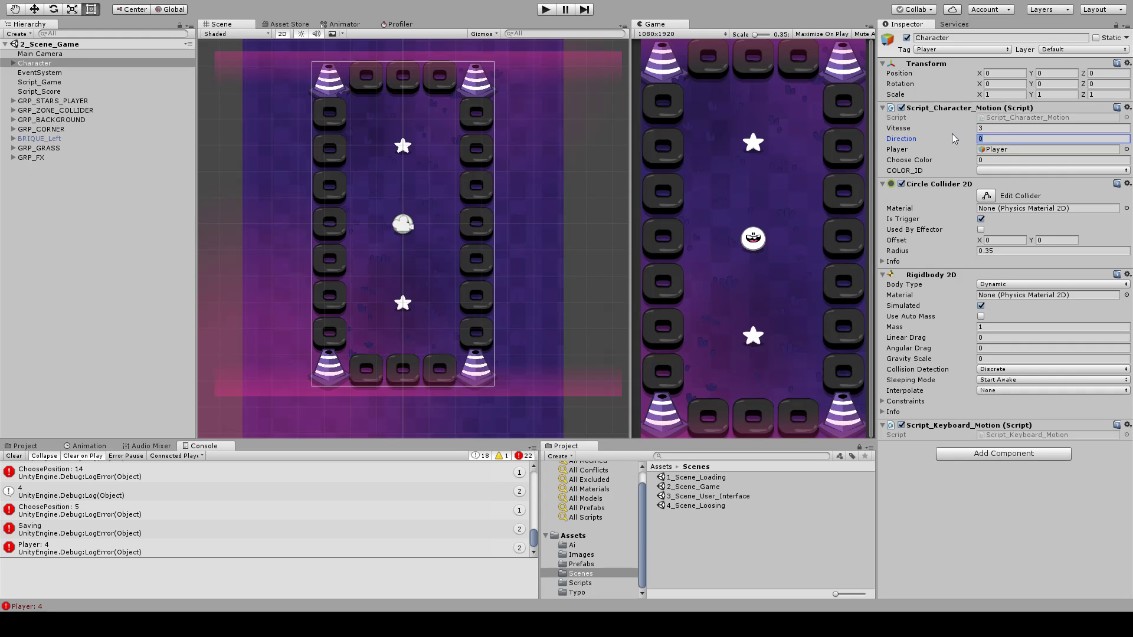
- Open 1_Scene_Loading and play-test the game through to the score and replay screen, ending playback there
left_click(693, 477)
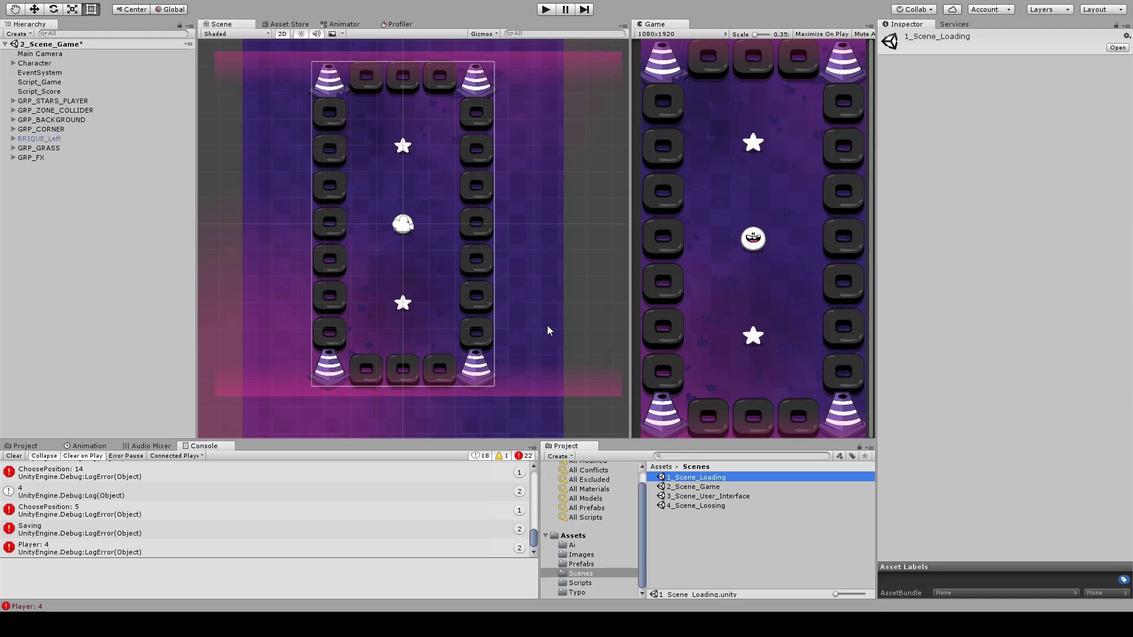
left_click(546, 8)
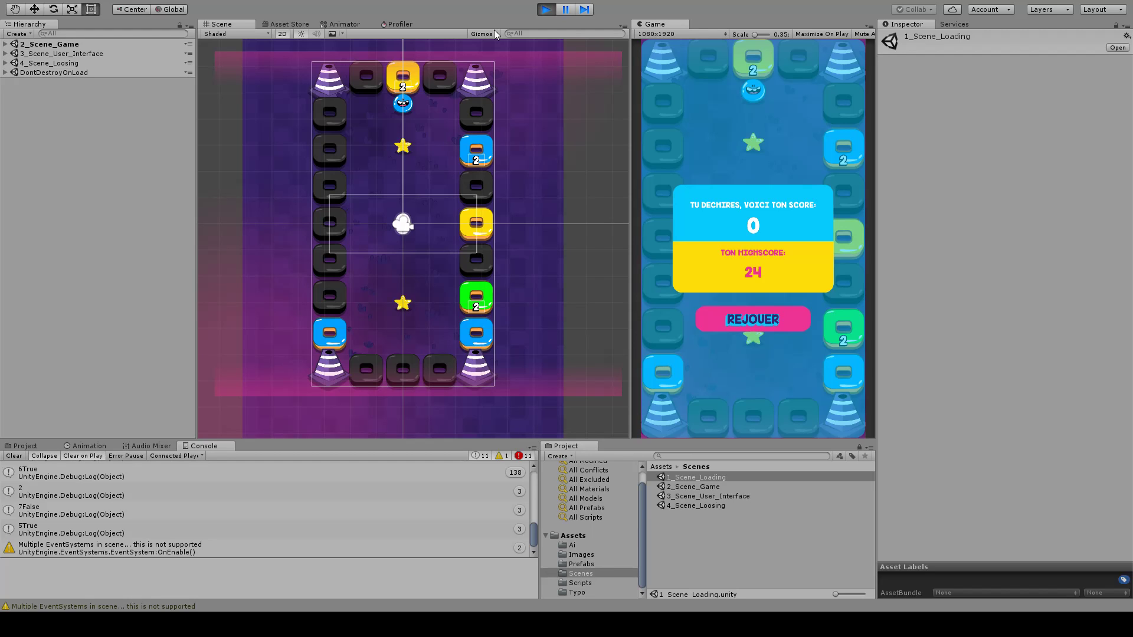
left_click(546, 9)
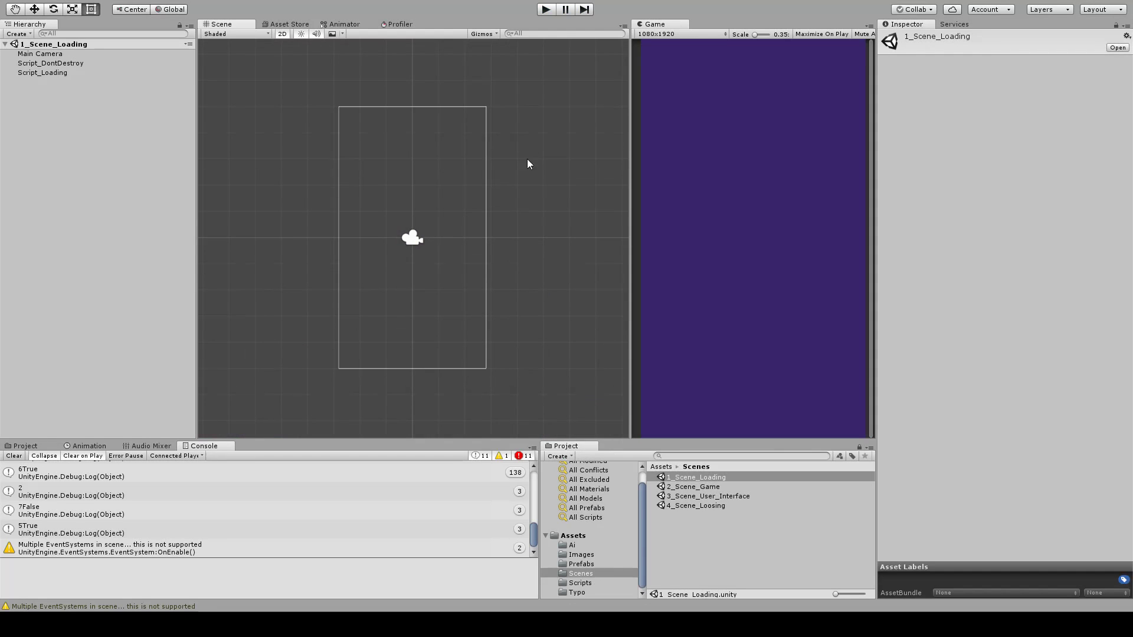
- Open 2_Scene_Game, move BRIQUE_Left below GRP_FX at the end of the hierarchy, and save the scene
double_click(719, 488)
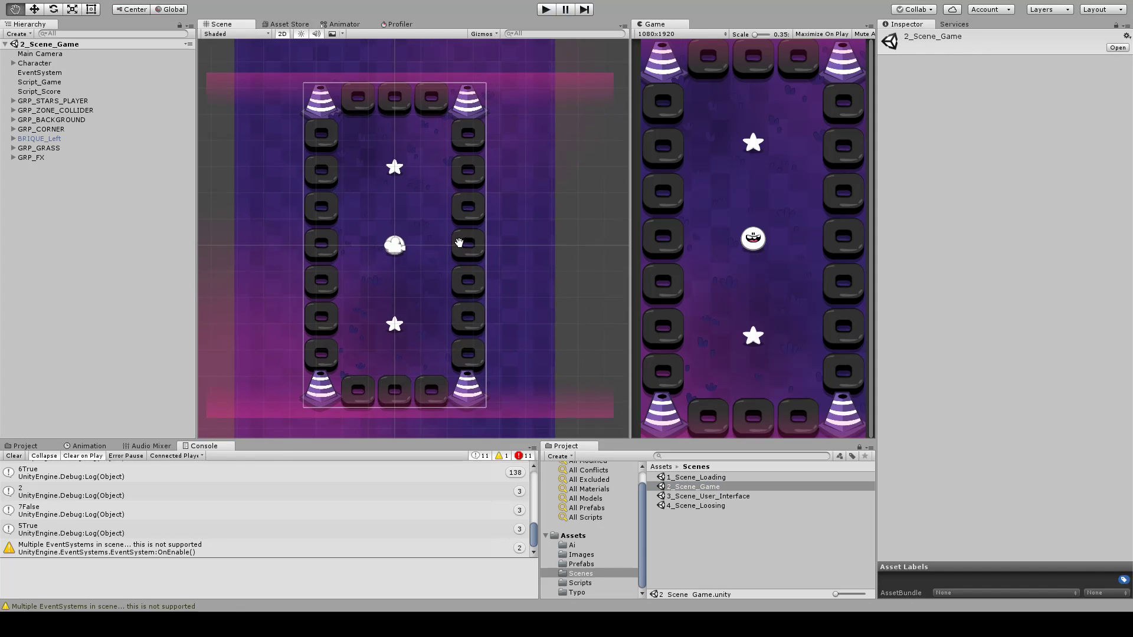
scroll(378, 260, "up", 3)
left_click(369, 245)
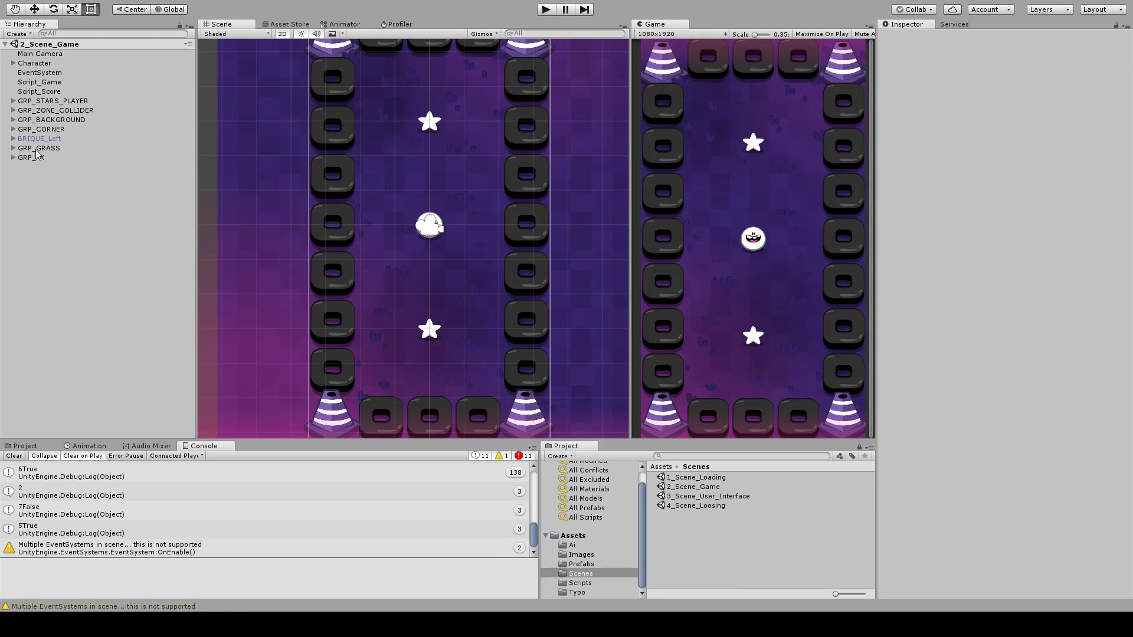
left_click_drag(37, 139, 55, 162)
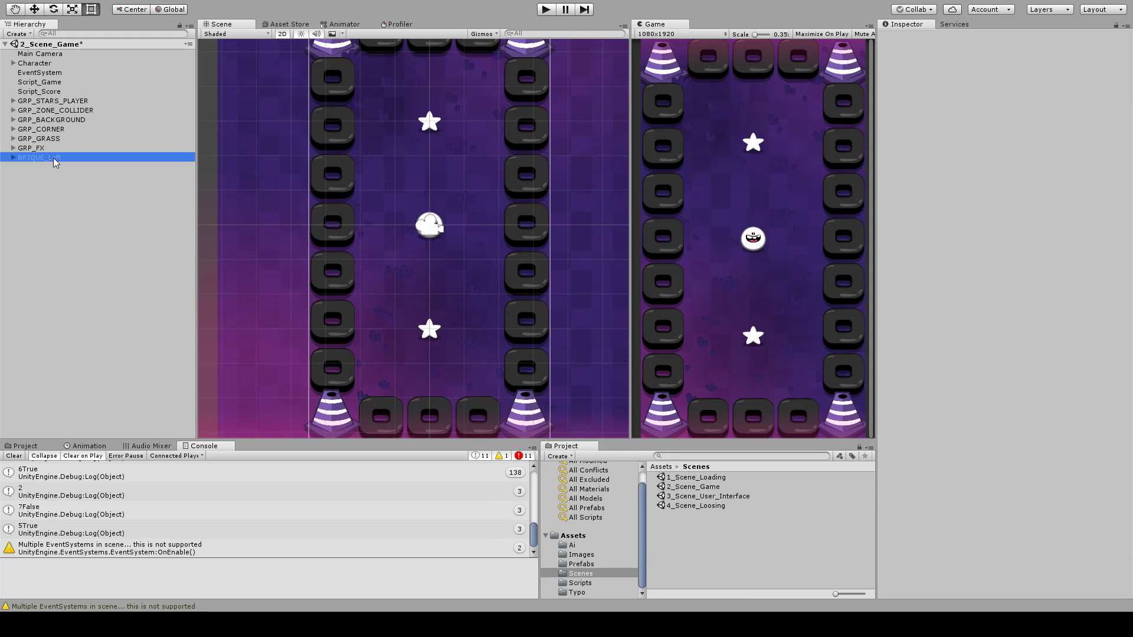
scroll(430, 236, "up", 5)
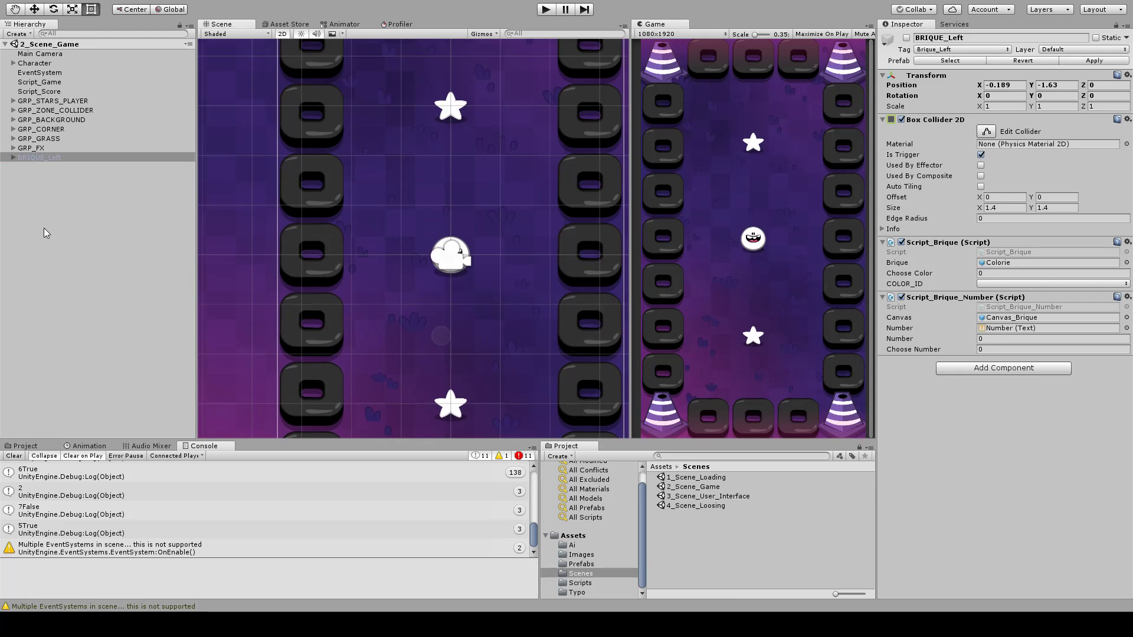
- Create a Character_Idle animation clip on the Character object and set its sample rate to 24
left_click(18, 64)
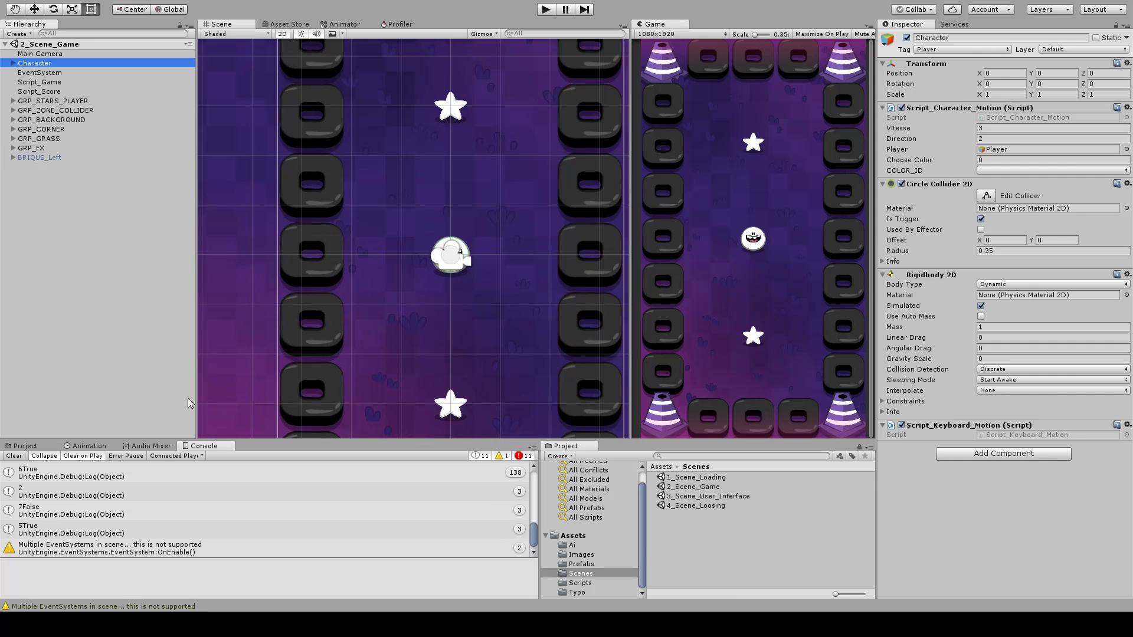
left_click(66, 447)
middle_click_drag(427, 268, 426, 323)
middle_click_drag(437, 402, 442, 383)
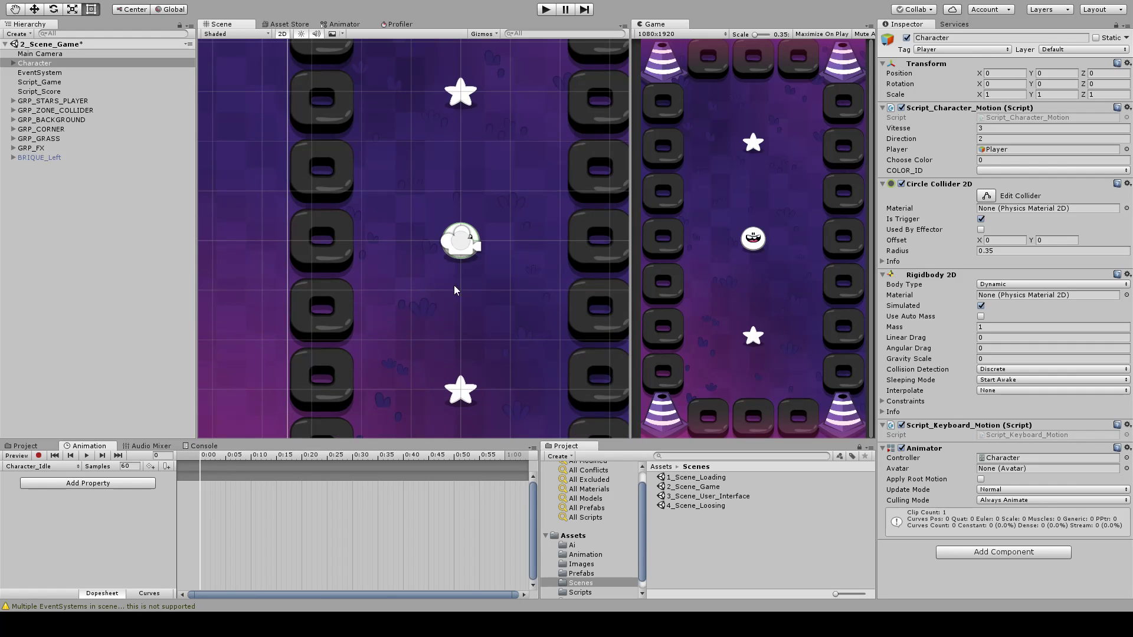
scroll(454, 284, "up", 3)
left_click(135, 468)
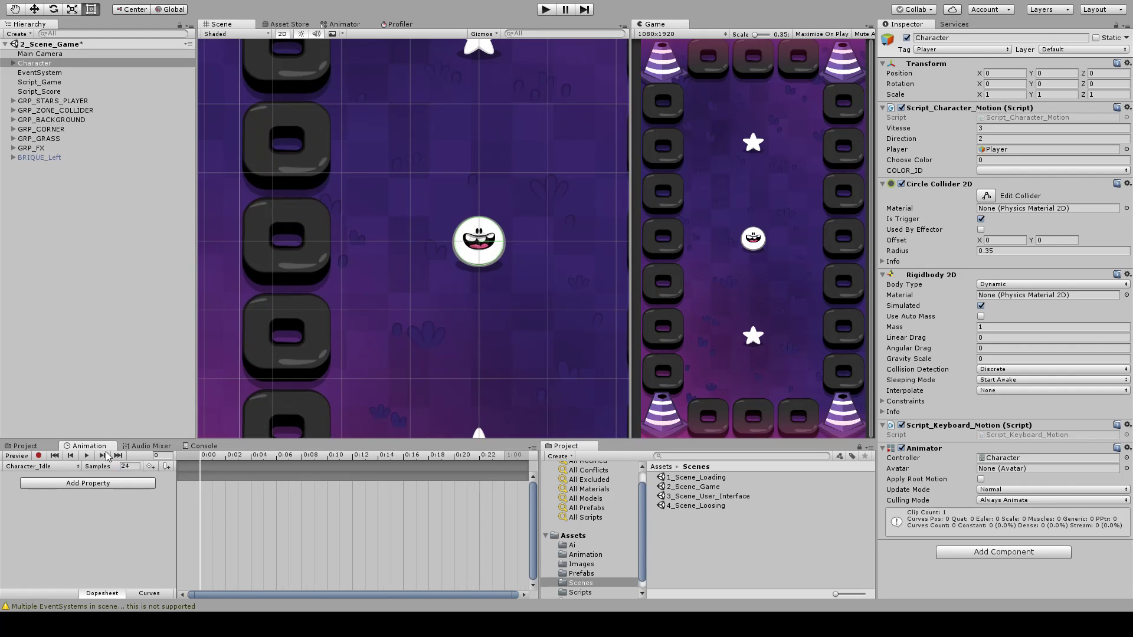
scroll(407, 177, "up", 3)
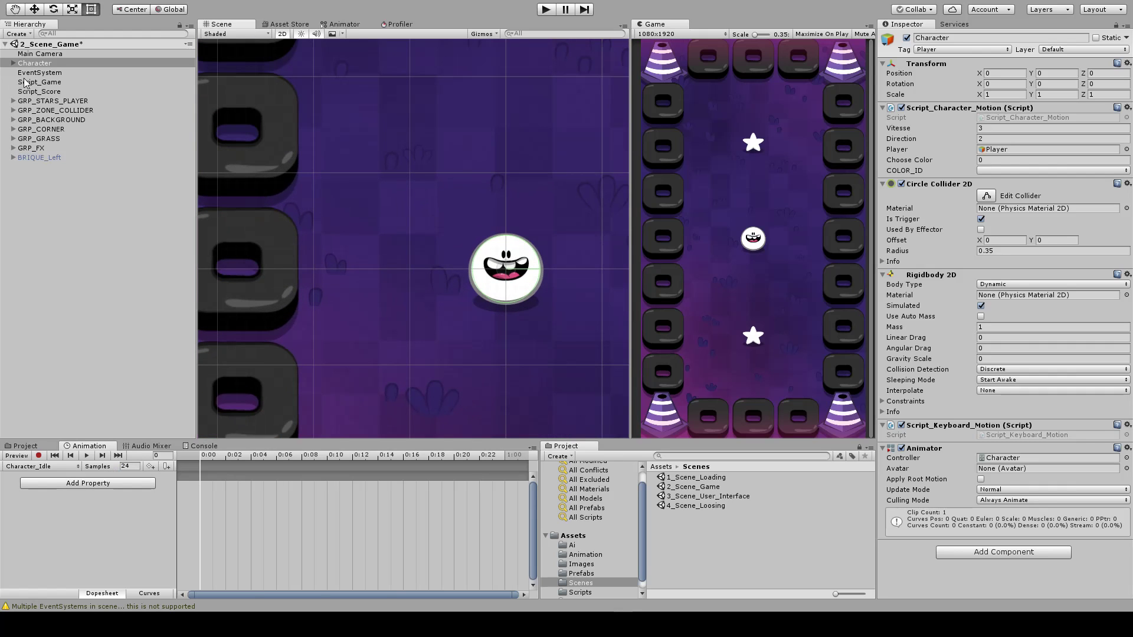
- Expand the Character's child objects and switch the transform handle position to Pivot
left_click(13, 63)
left_click(89, 10)
left_click(57, 74)
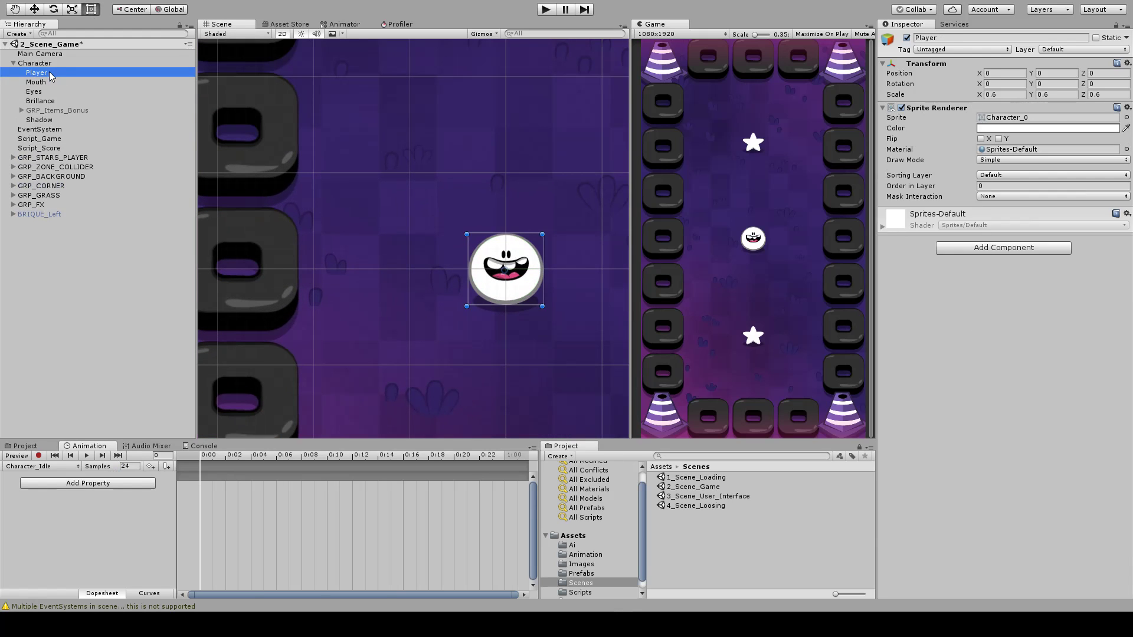
left_click(47, 63)
key("w")
middle_click_drag(552, 289, 500, 220)
scroll(505, 260, "up", 2)
key("r")
left_click(131, 10)
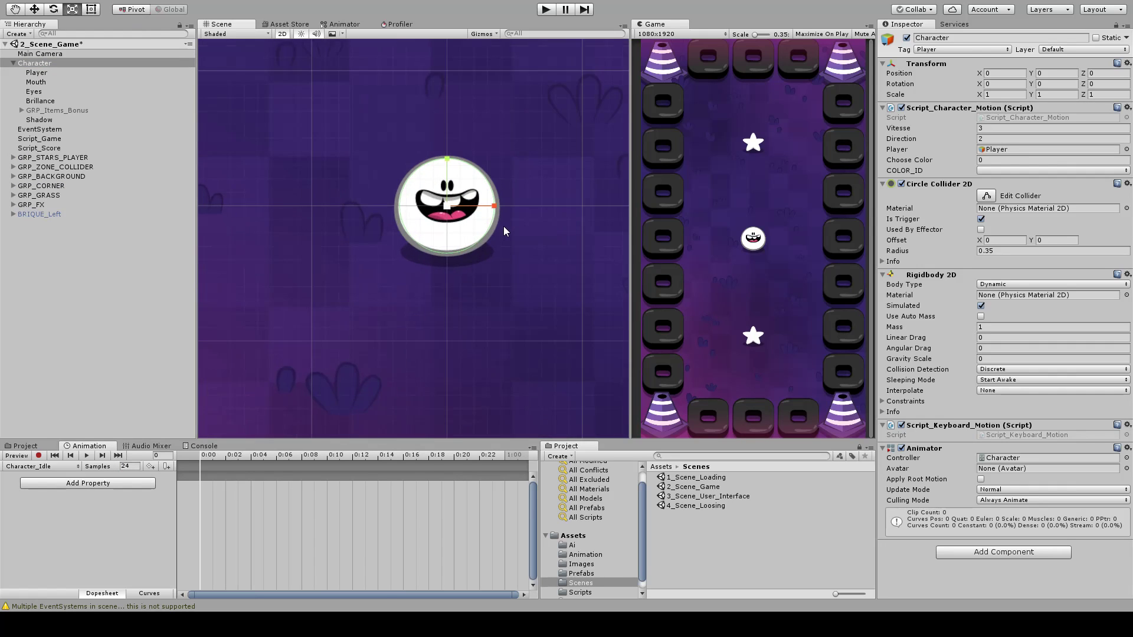
scroll(504, 226, "up", 1)
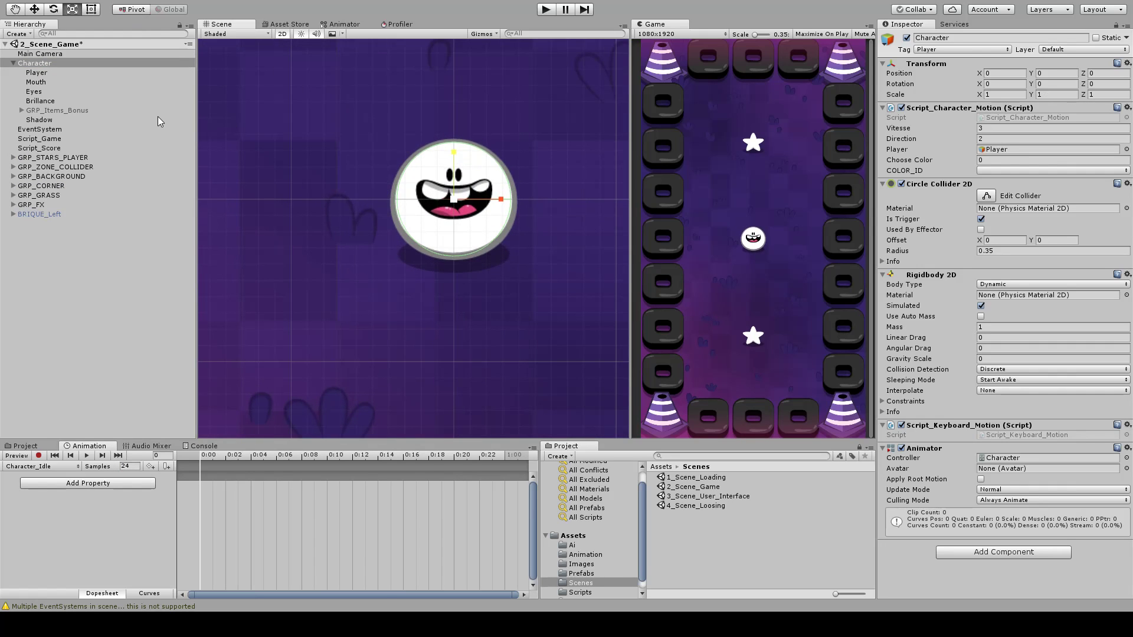
- Try squashing the Player sprite and lowering it slightly at frame 4 without recording, and undo those changes
key("w")
left_click(47, 72)
middle_click_drag(530, 233, 505, 237)
key("r")
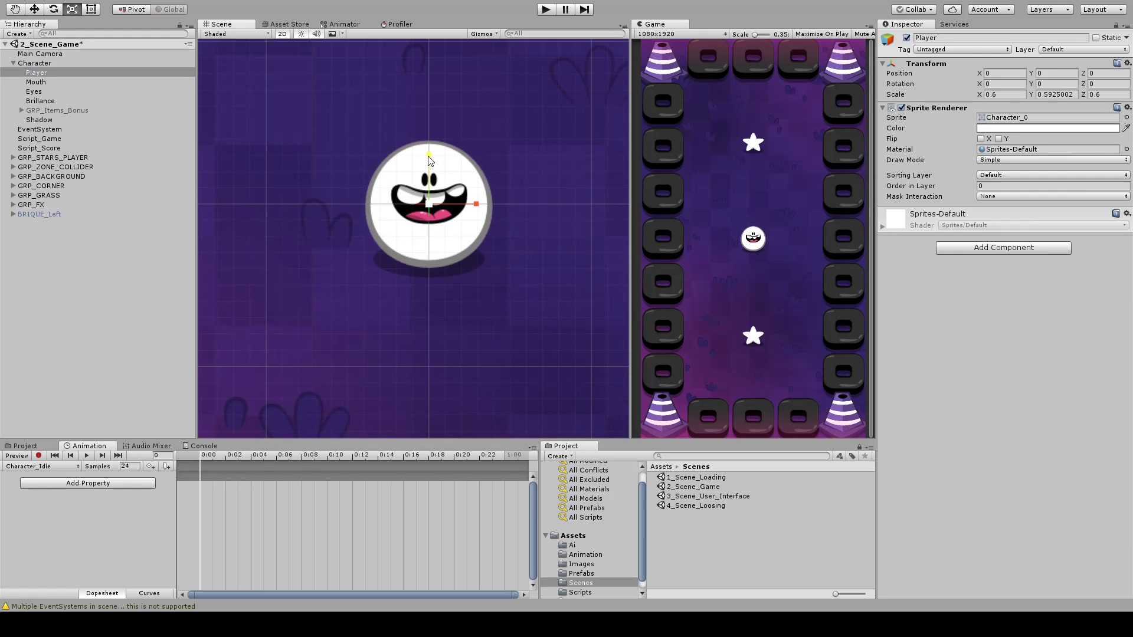
key("w")
middle_click_drag(498, 283, 495, 274)
scroll(495, 273, "up", 1)
left_click_drag(214, 458, 249, 465)
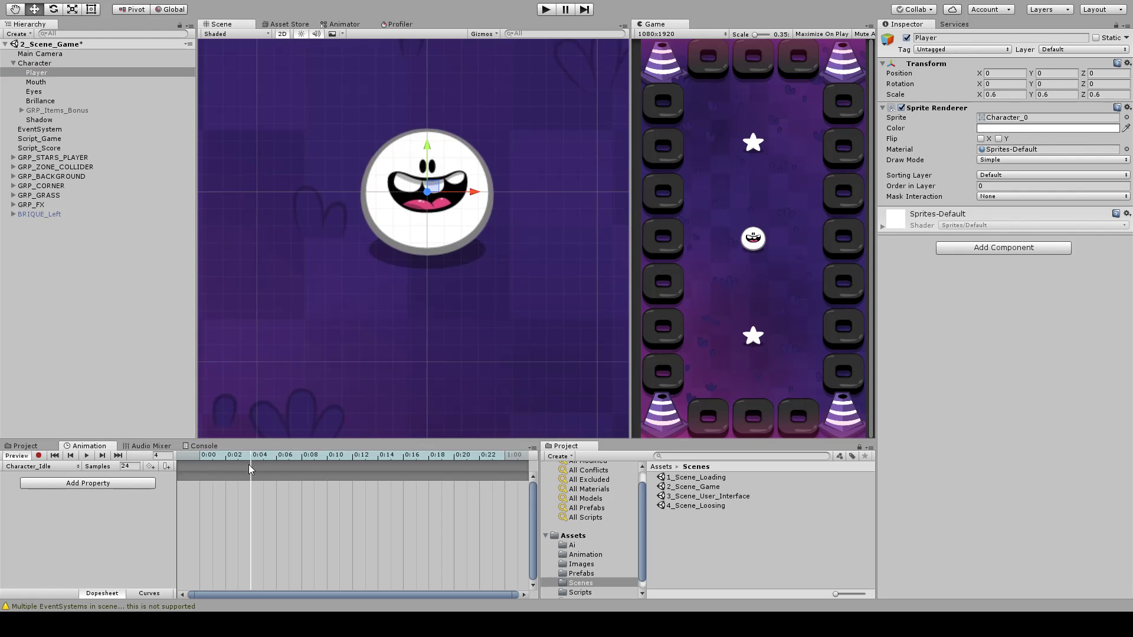
key("r")
left_click_drag(428, 147, 427, 155)
left_click_drag(473, 194, 477, 195)
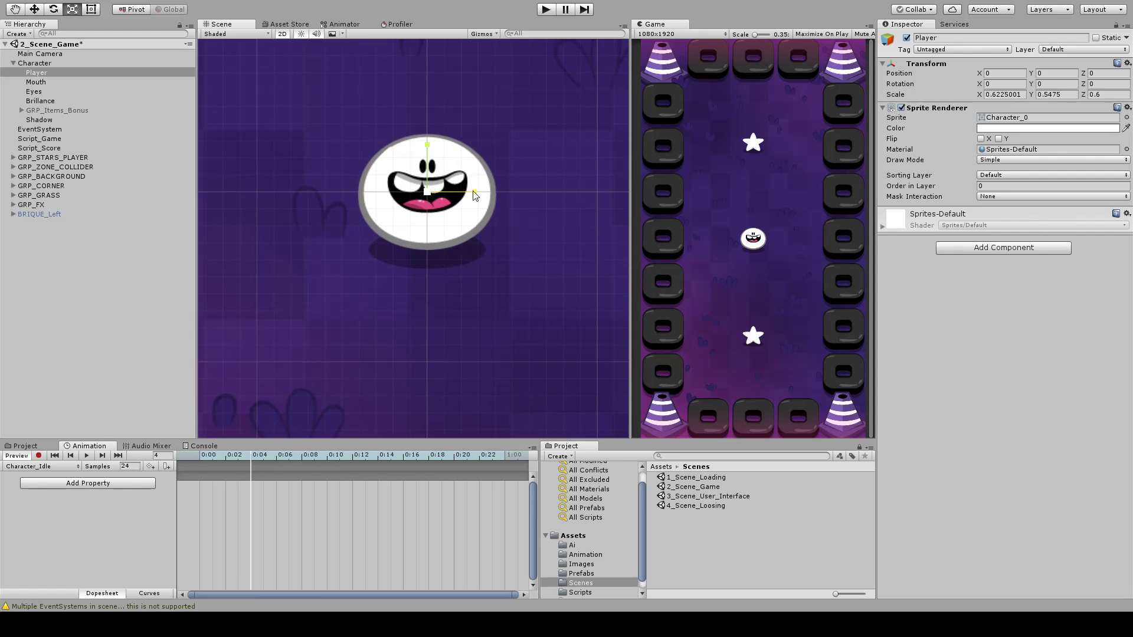
key("w")
left_click_drag(428, 147, 427, 155)
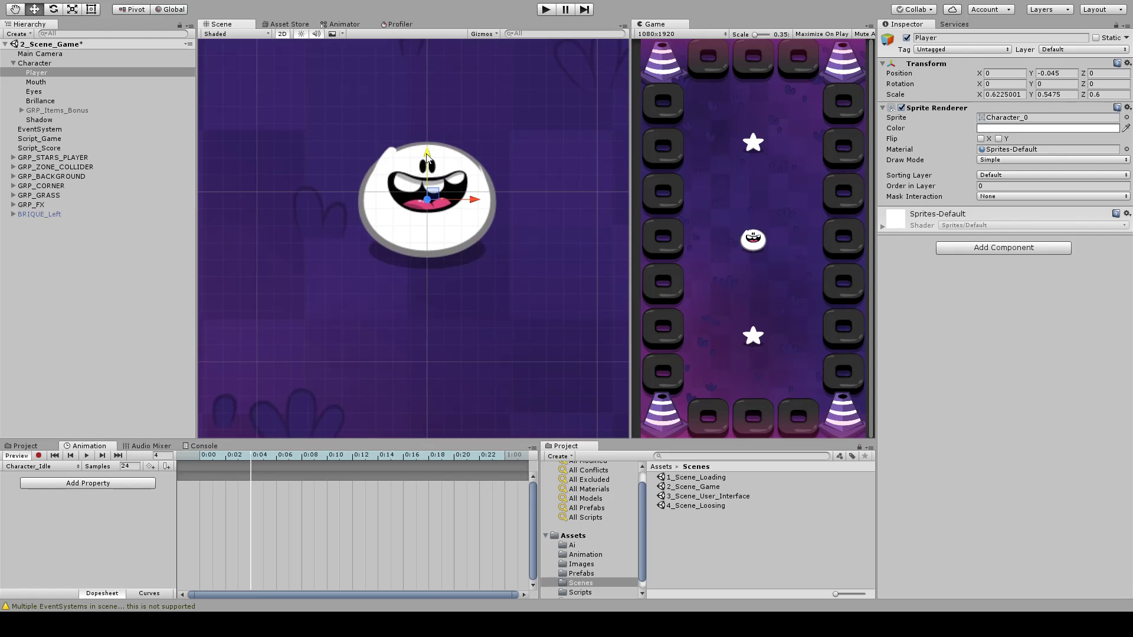
key("ctrl+z")
key("ctrl+z")
key("ctrl+z")
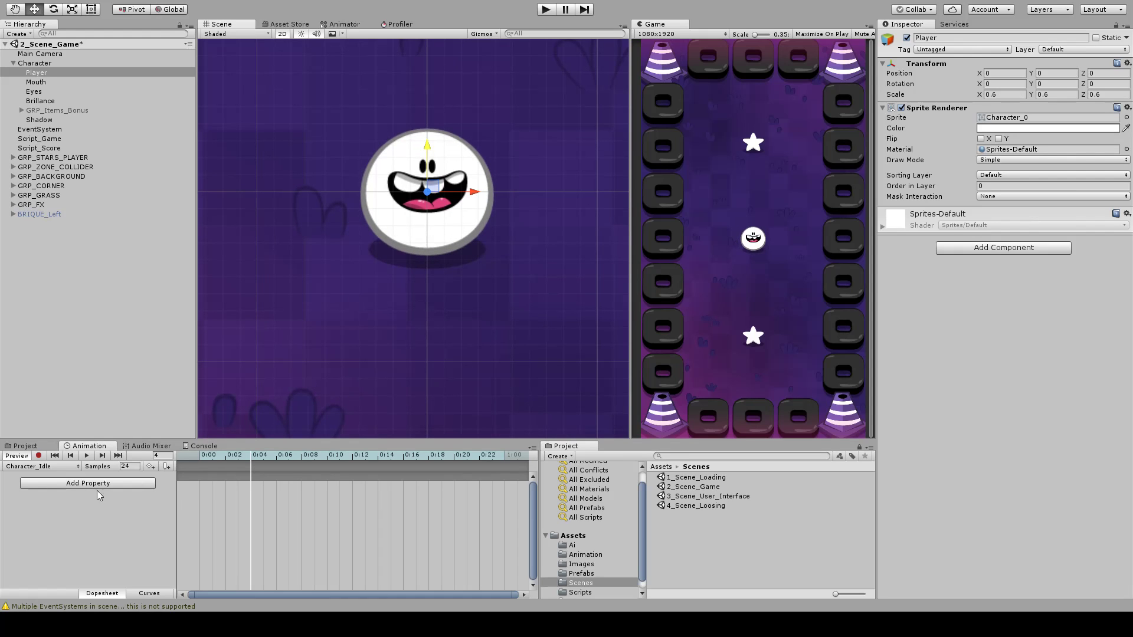
key("ctrl+z")
- Turn on keyframe recording and squash the Player at frame 4 to a scale of about X 0.645, Y 0.51
left_click(38, 455)
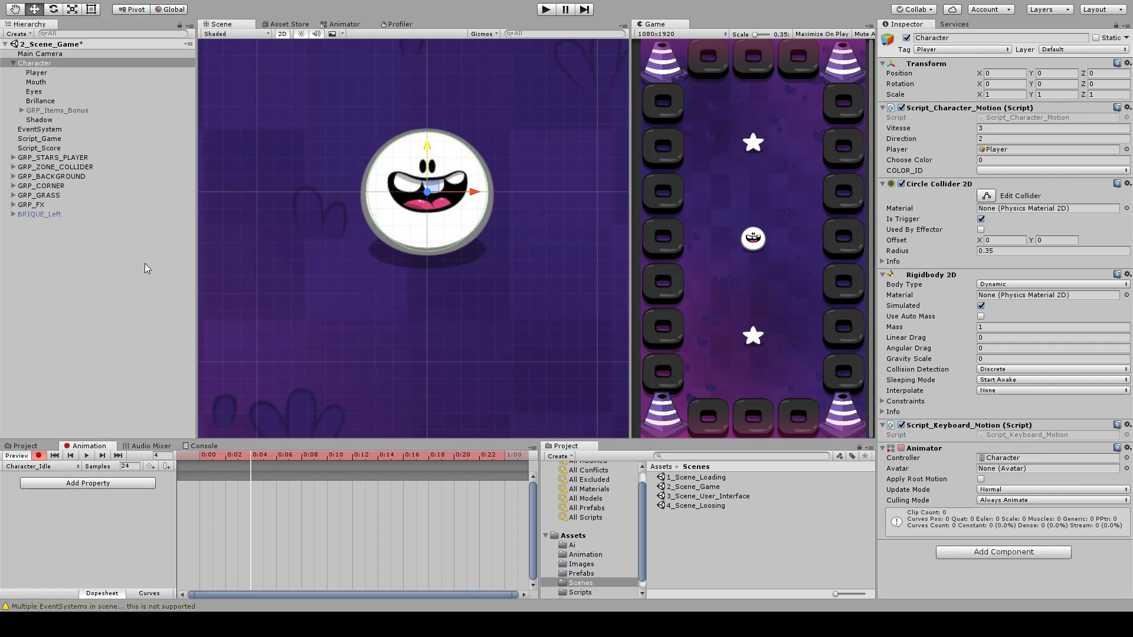
left_click(17, 456)
left_click(39, 456)
left_click(37, 72)
key("r")
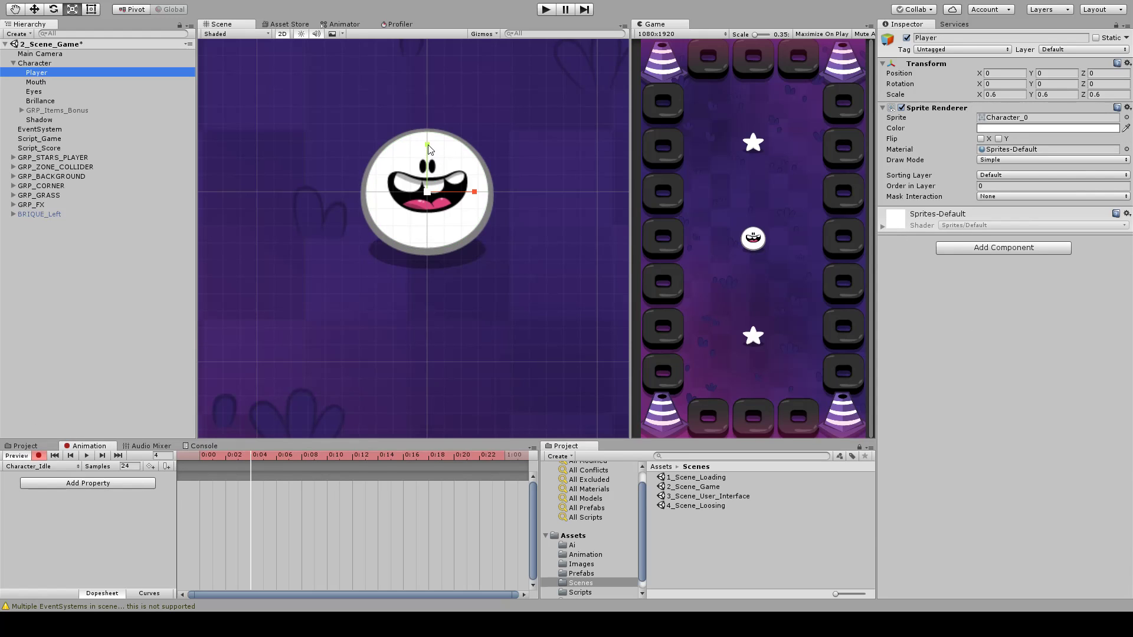
left_click_drag(428, 148, 430, 154)
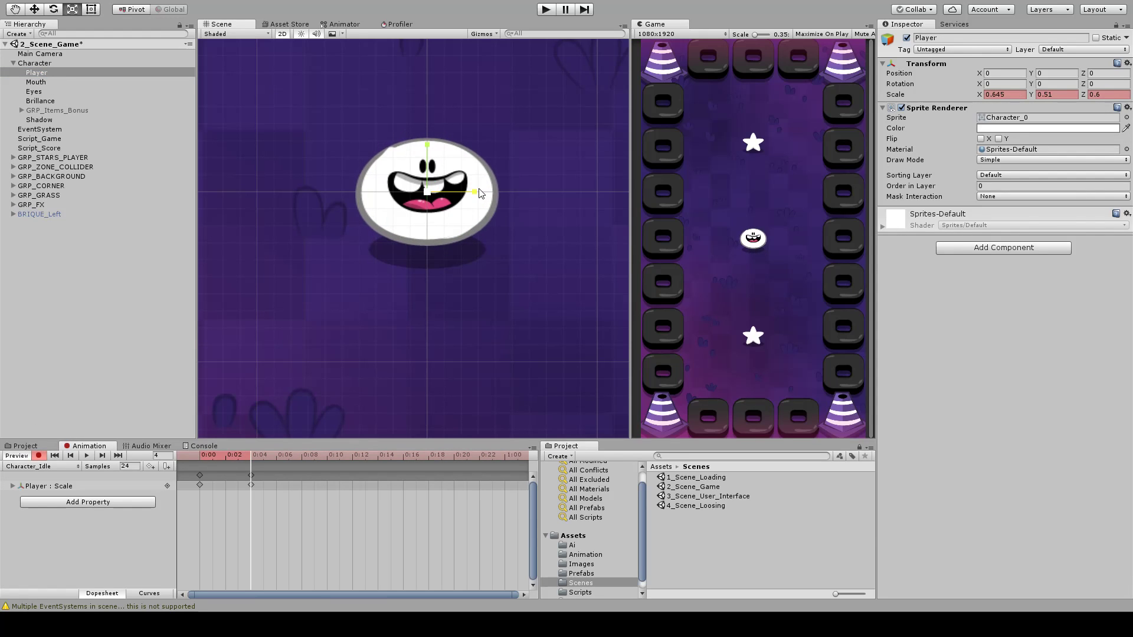
- Lower the Player at frame 4 to a Y position of about -0.052, recording a position keyframe
key("w")
left_click(188, 462)
left_click_drag(189, 462, 258, 470)
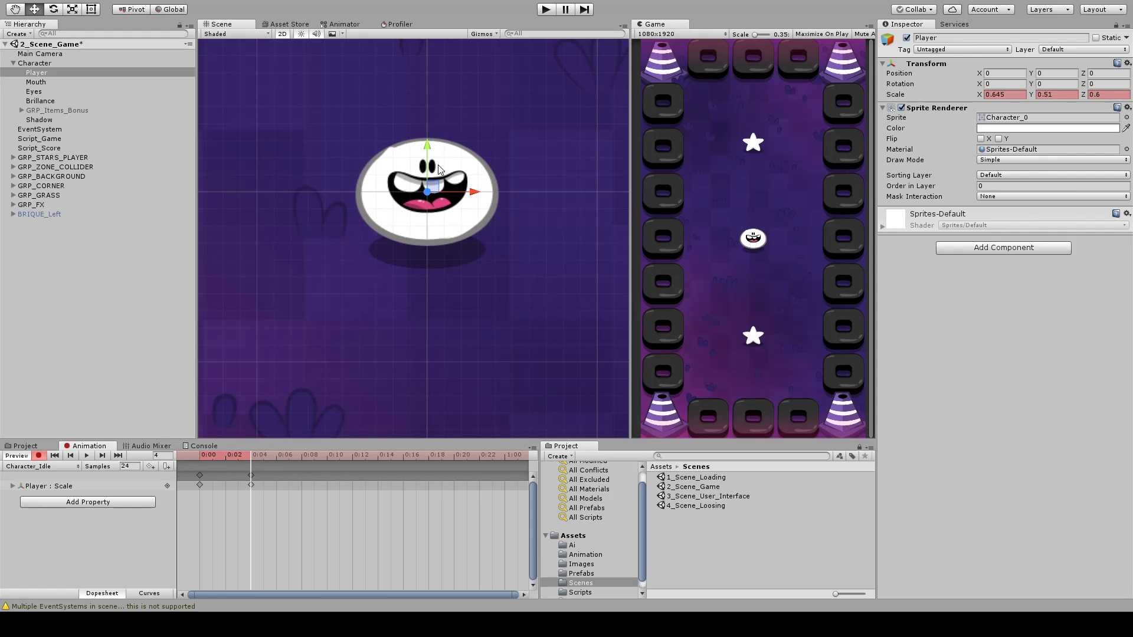
left_click_drag(428, 151, 428, 160)
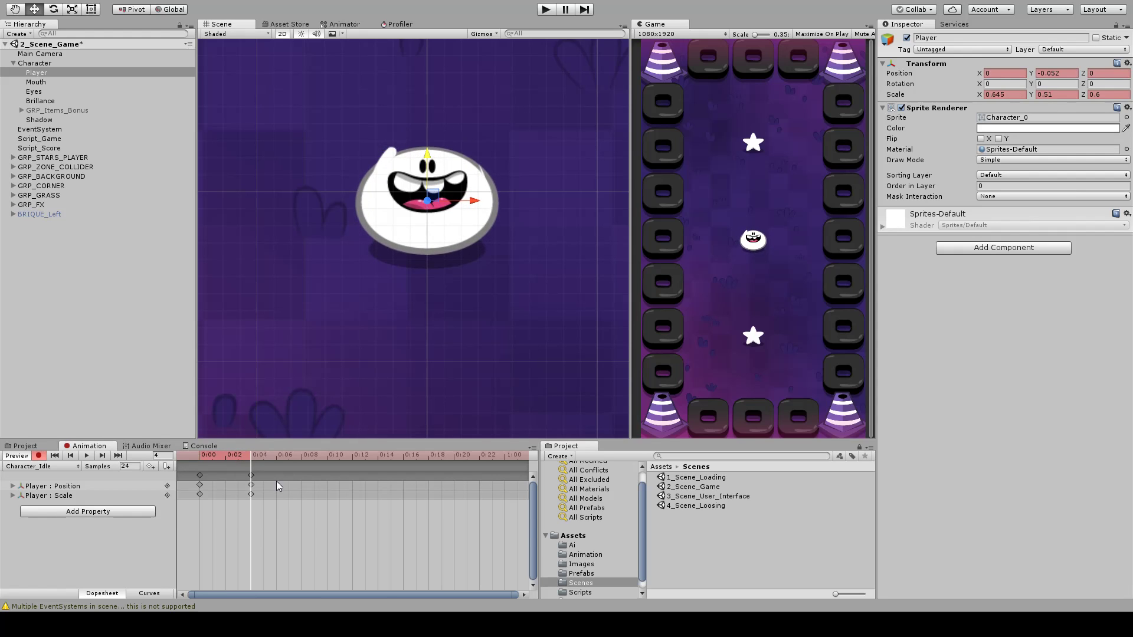
- Copy the frame 0 keyframes to frame 8 and preview the Character_Idle loop
left_click_drag(235, 460, 200, 461)
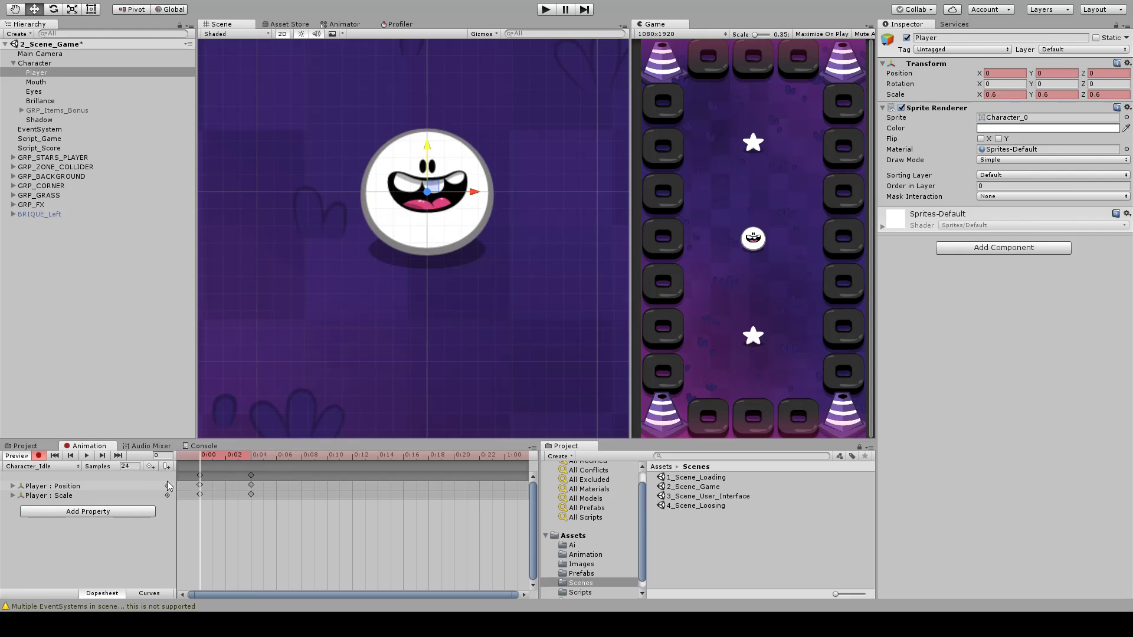
left_click(200, 475)
key("ctrl+c")
left_click_drag(289, 455, 301, 456)
key("ctrl+v")
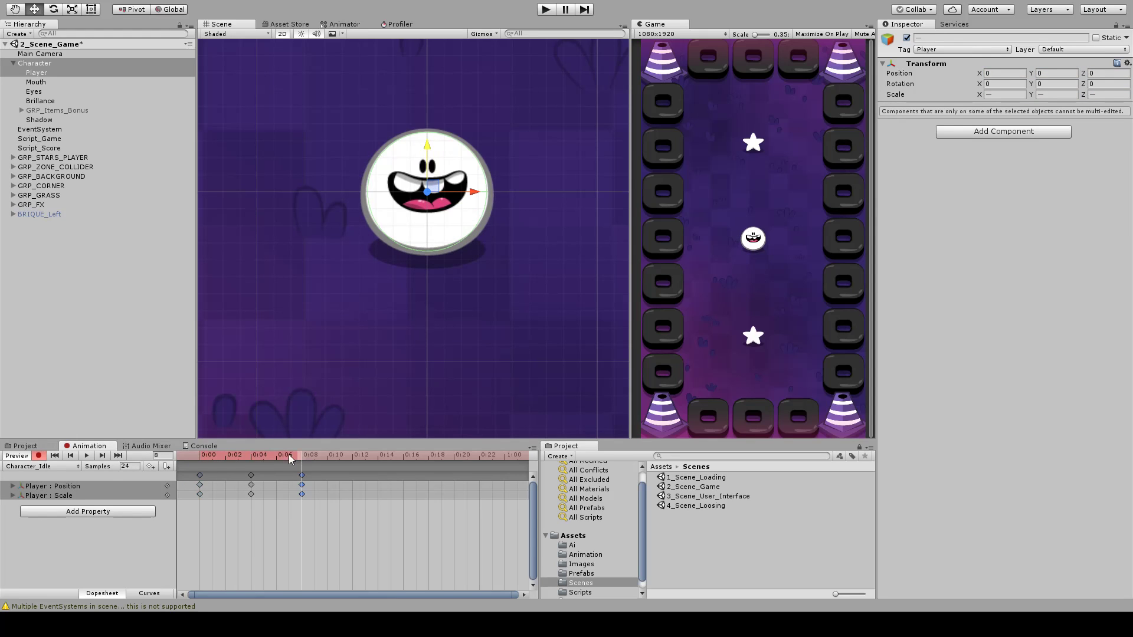
left_click(87, 455)
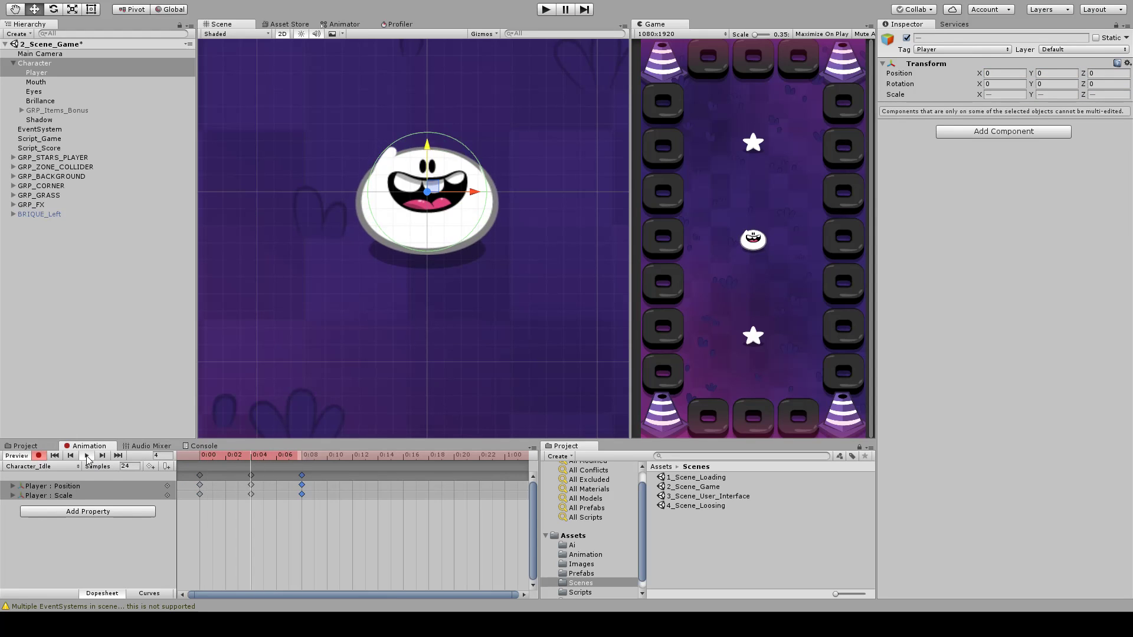
left_click(87, 455)
- Soften the Player's squash at frame 4 to scale about X 0.613, Y 0.542 and position Y -0.035, and replay the clip
left_click(248, 486)
key("r")
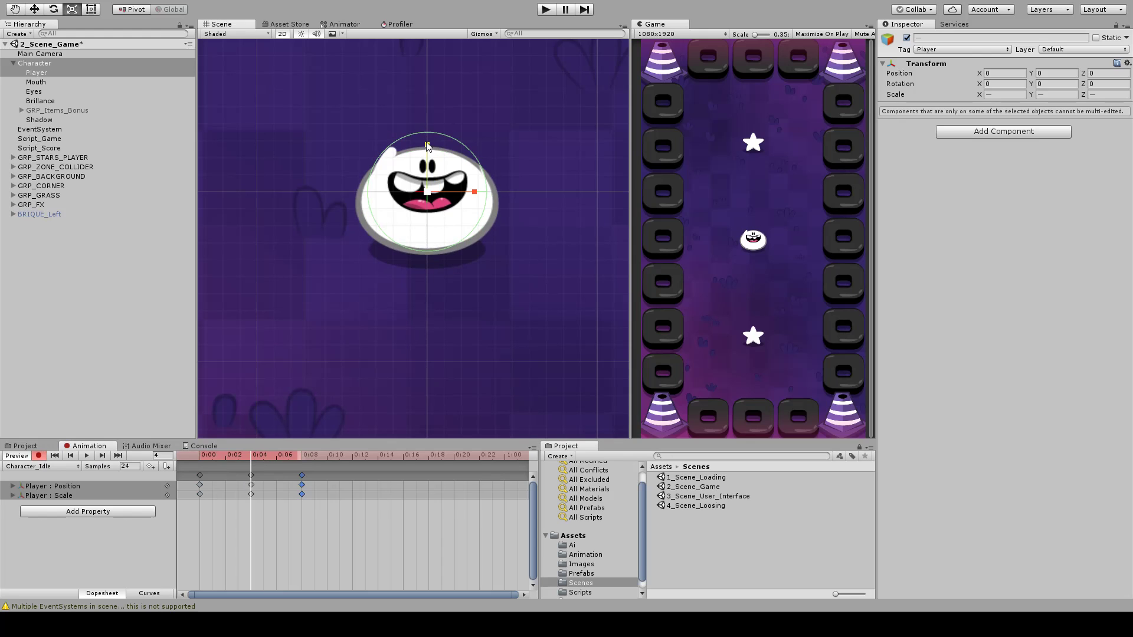
left_click_drag(428, 146, 428, 151)
left_click(57, 74)
left_click_drag(478, 205, 474, 206)
key("w")
left_click_drag(429, 155, 428, 152)
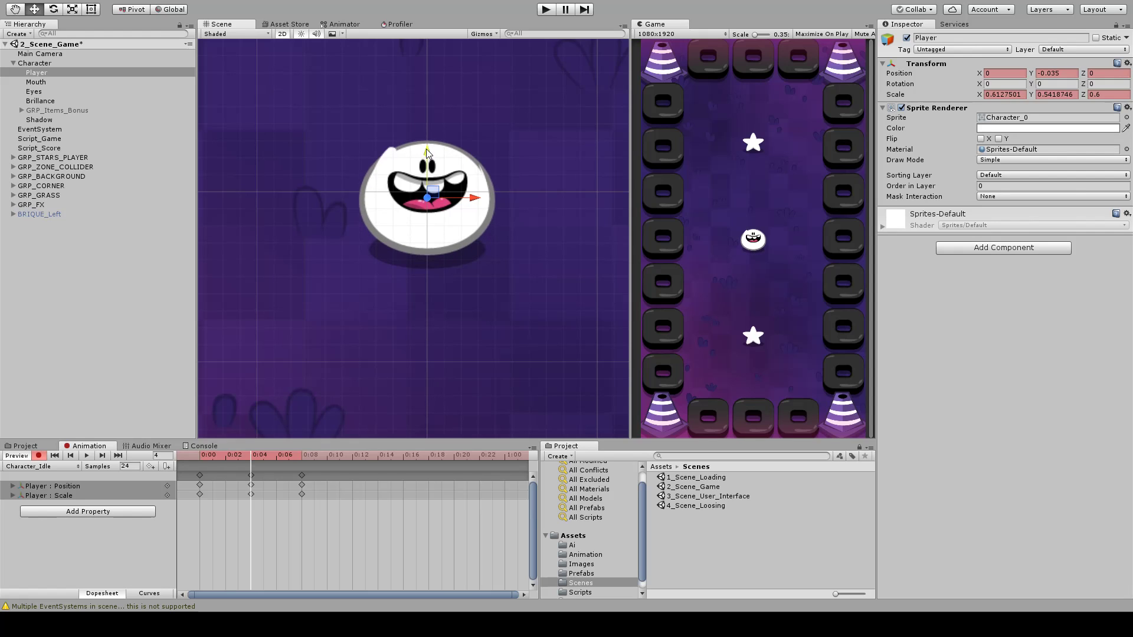
left_click_drag(239, 457, 96, 466)
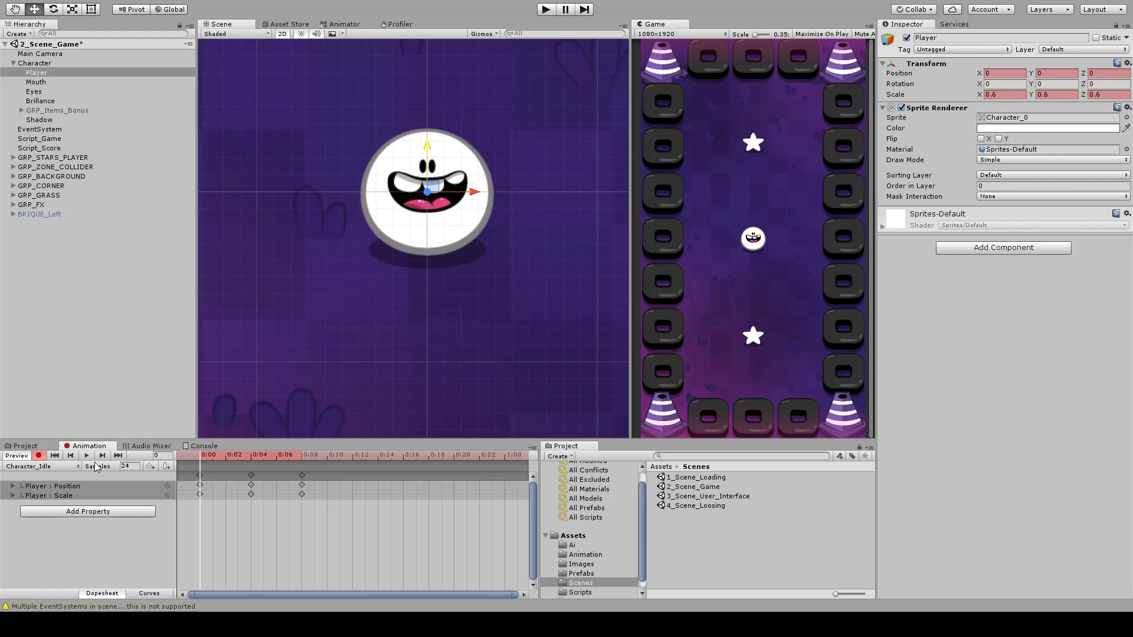
left_click(87, 456)
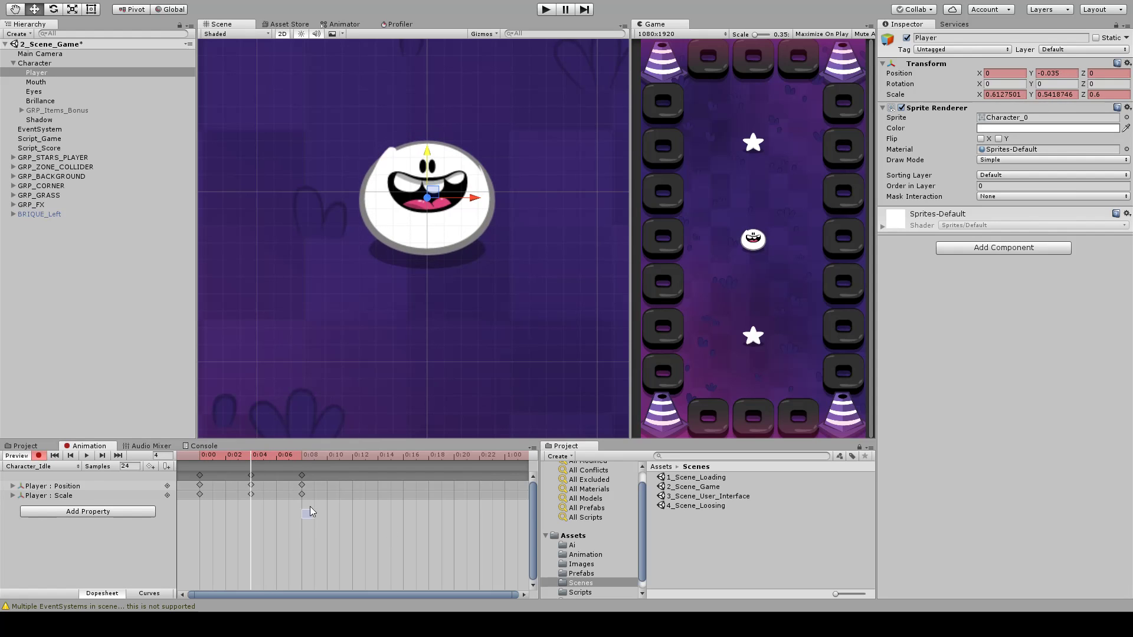
- Slow the idle loop by moving the last keyframes to frame 10 and the middle ones to frame 5, and preview it
left_click_drag(310, 506, 339, 473)
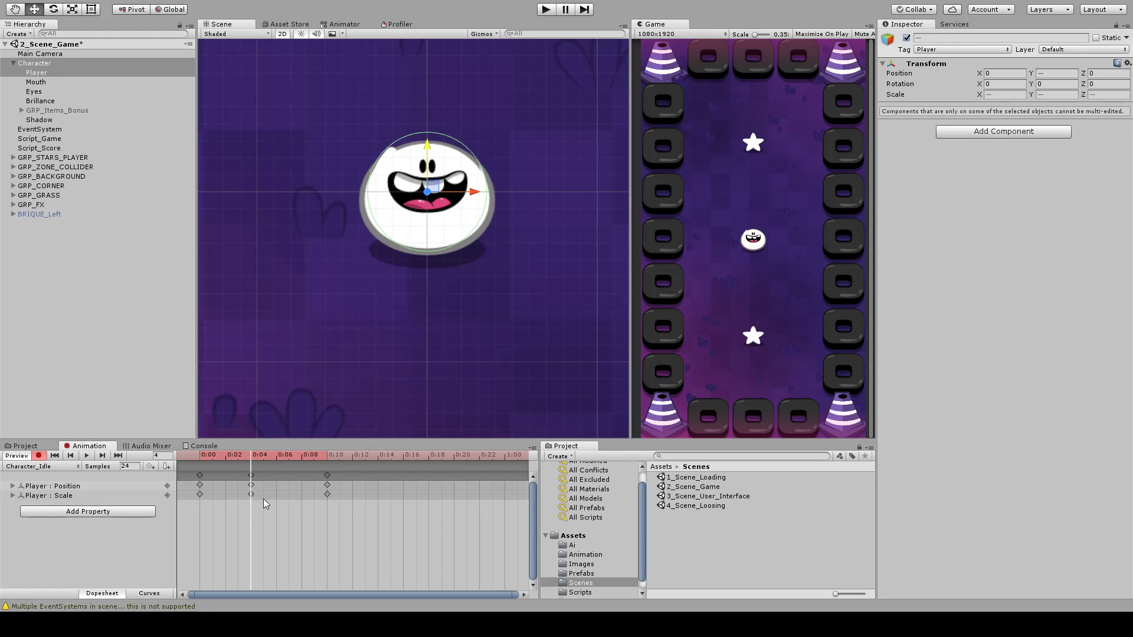
left_click_drag(263, 498, 228, 468)
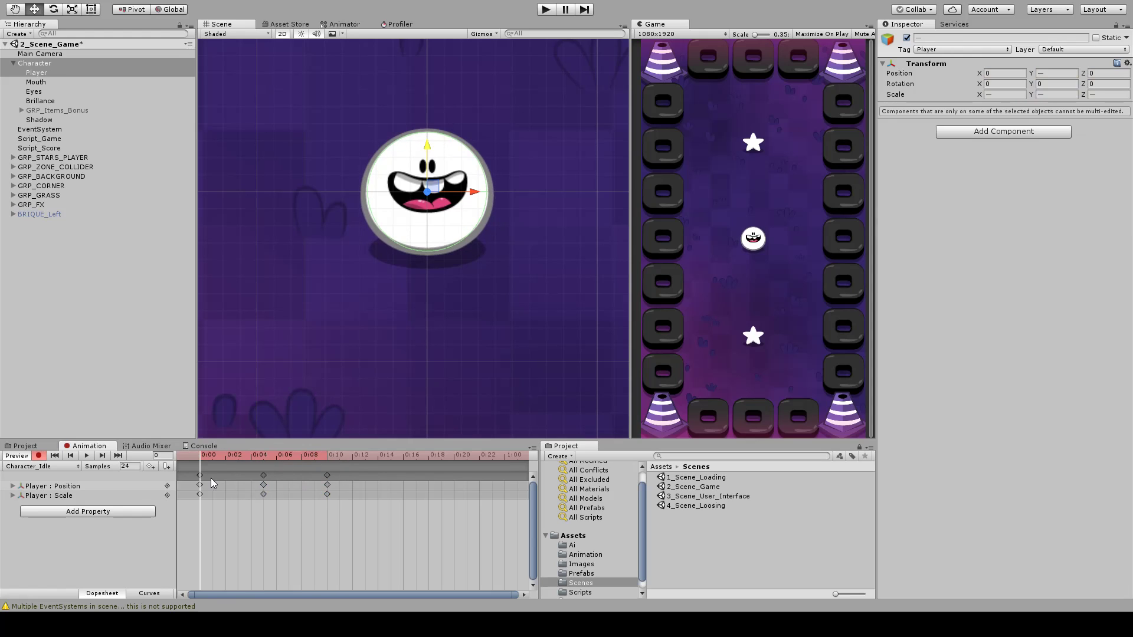
left_click(200, 475)
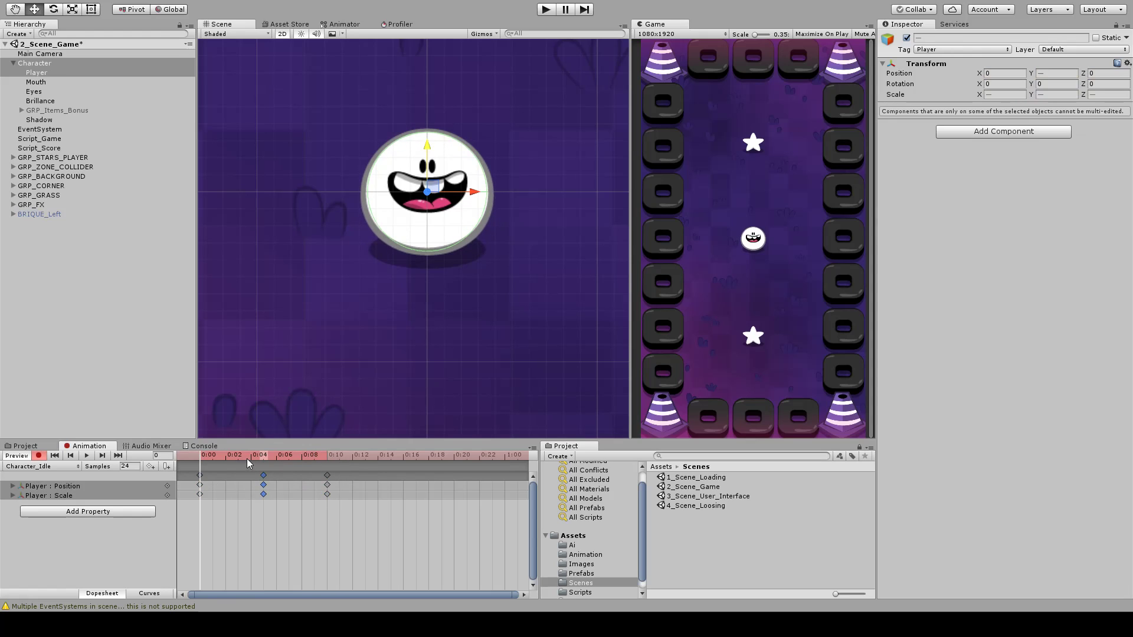
left_click_drag(189, 462, 264, 469)
left_click(85, 456)
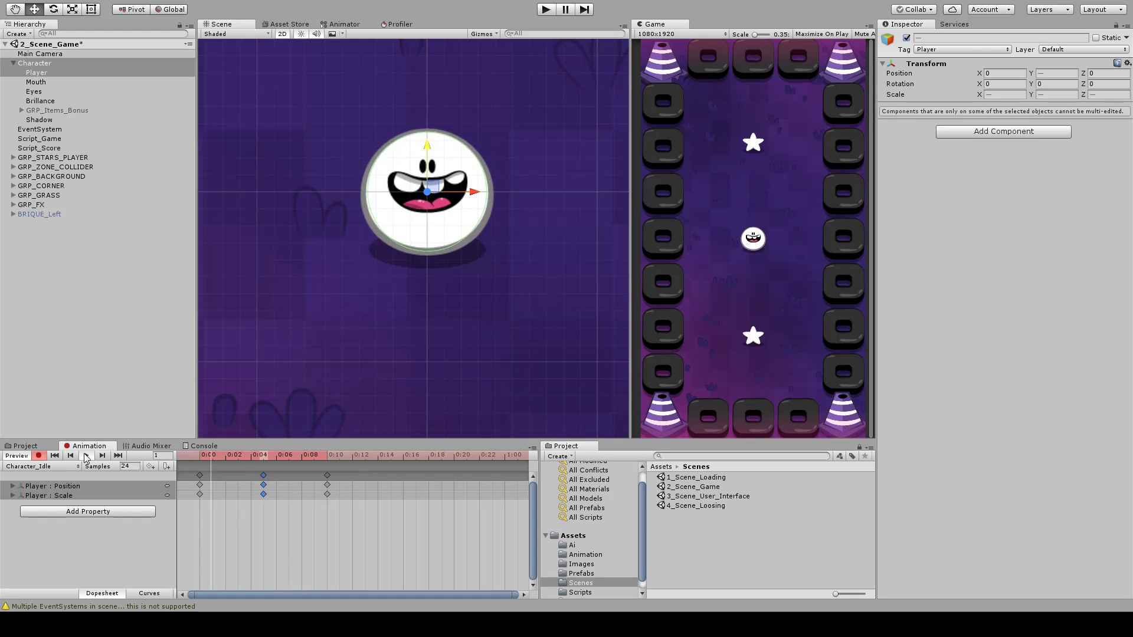
left_click(262, 466)
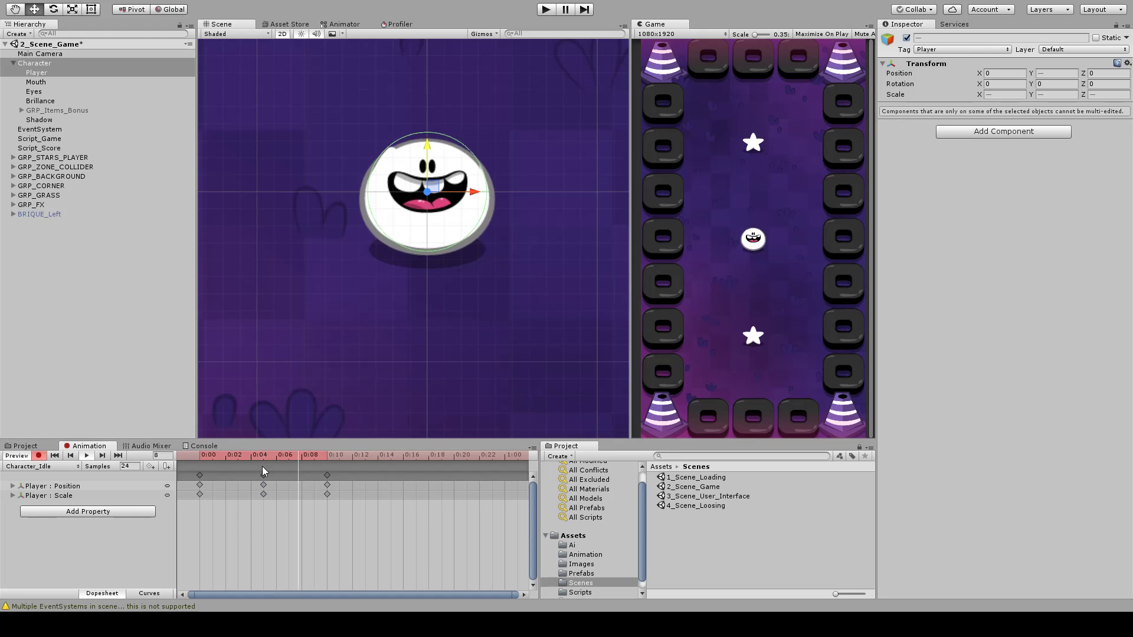
left_click(156, 594)
left_click(120, 595)
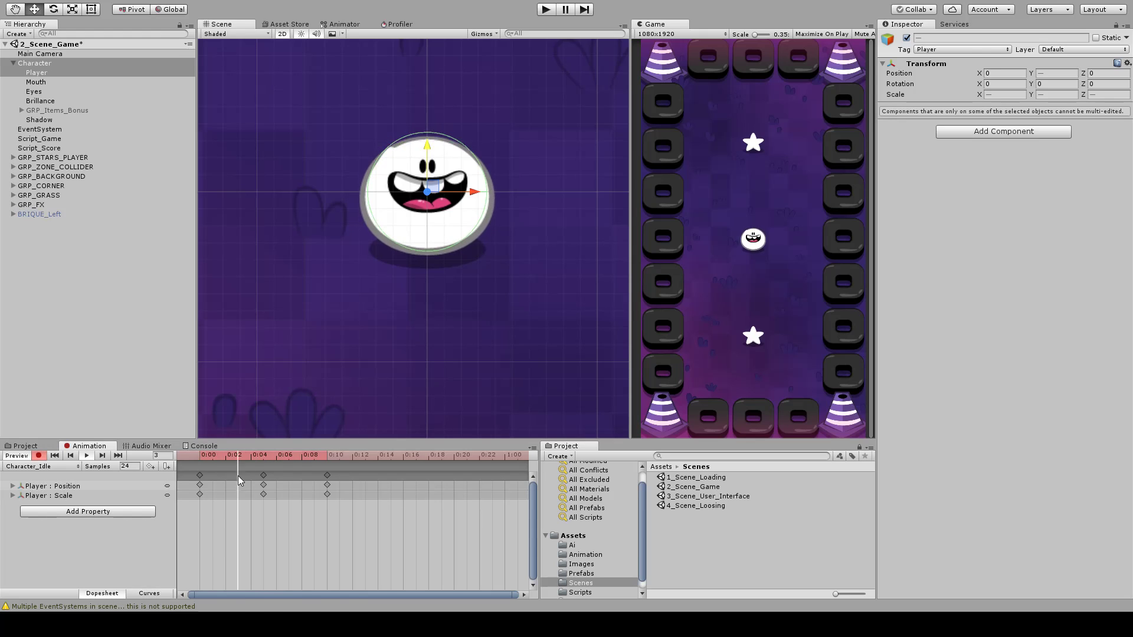
- Key the Mouth at frame 5 with position Y about -0.076, rotation Z about -2.6 and scale about X 0.615, Y 0.593
middle_click_drag(376, 323, 369, 336)
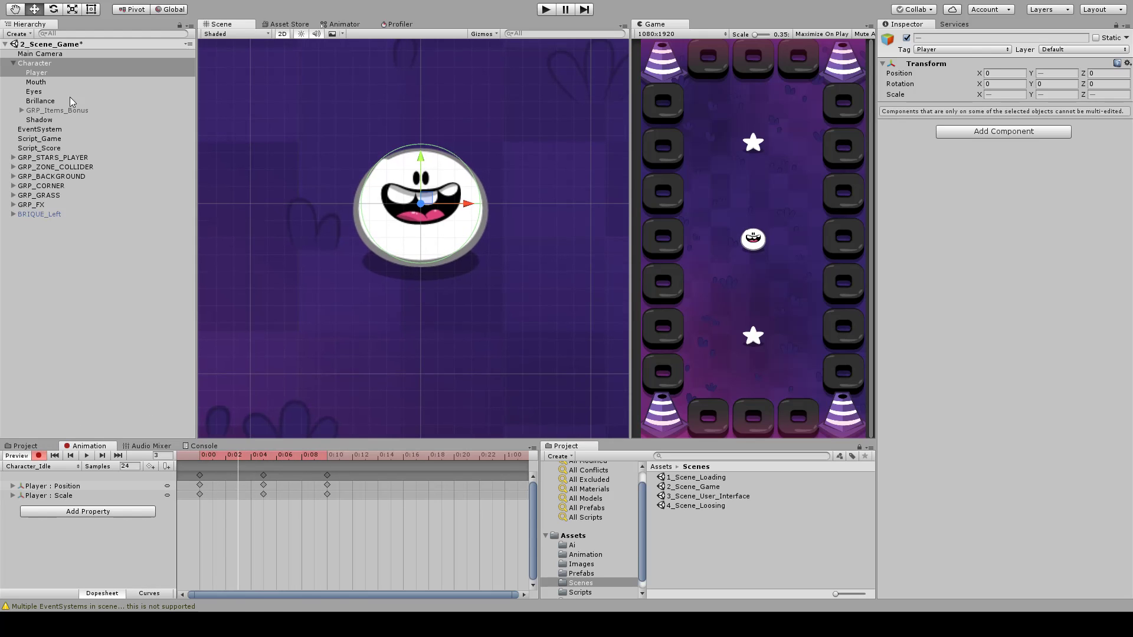
left_click(69, 82)
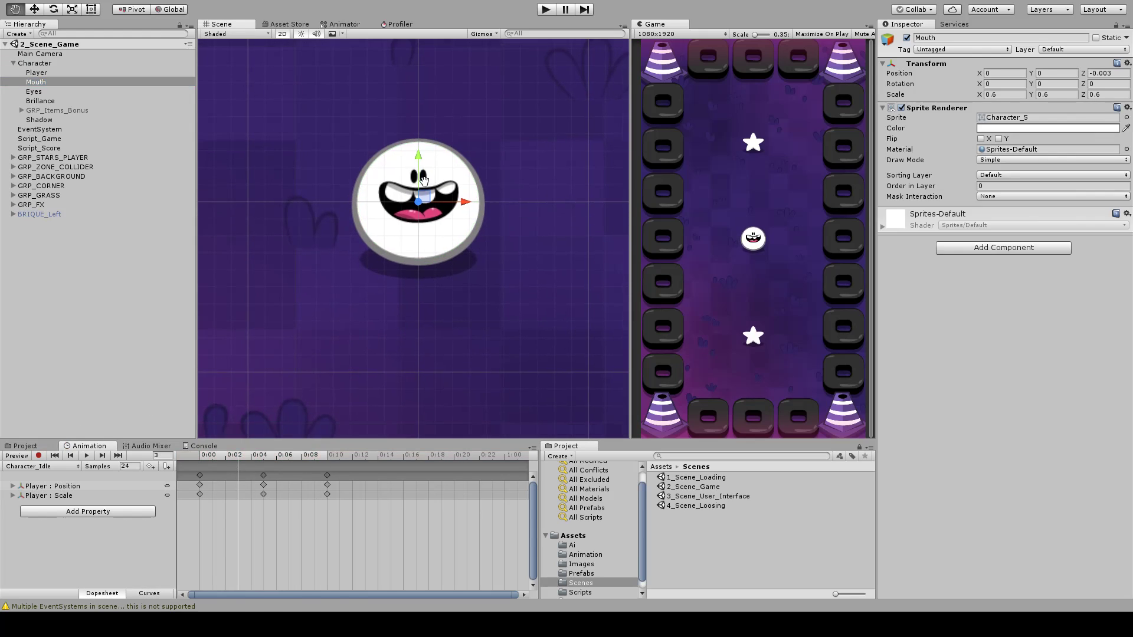
middle_click_drag(418, 195, 417, 189)
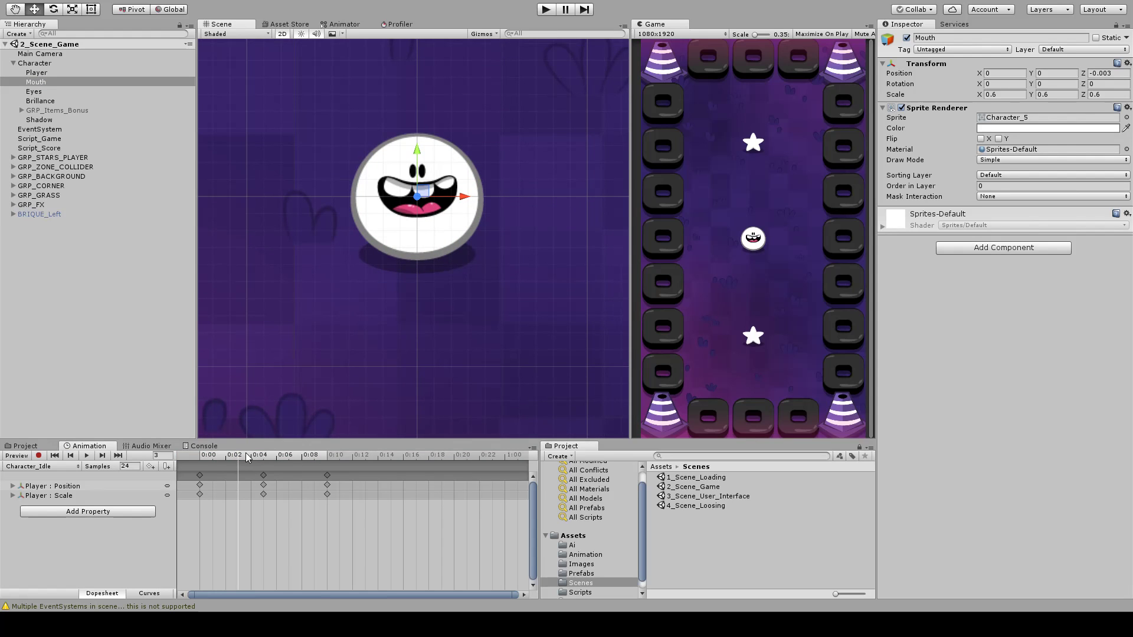
left_click_drag(246, 458, 265, 464)
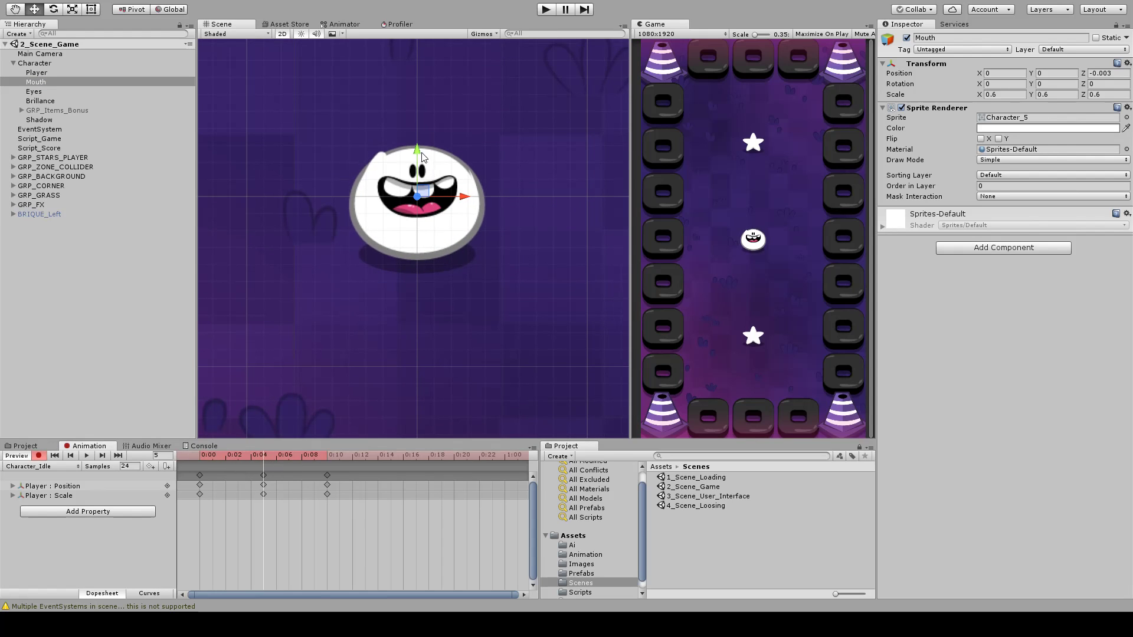
left_click_drag(422, 157, 465, 215)
key("e")
key("w")
key("r")
left_click_drag(417, 165, 418, 166)
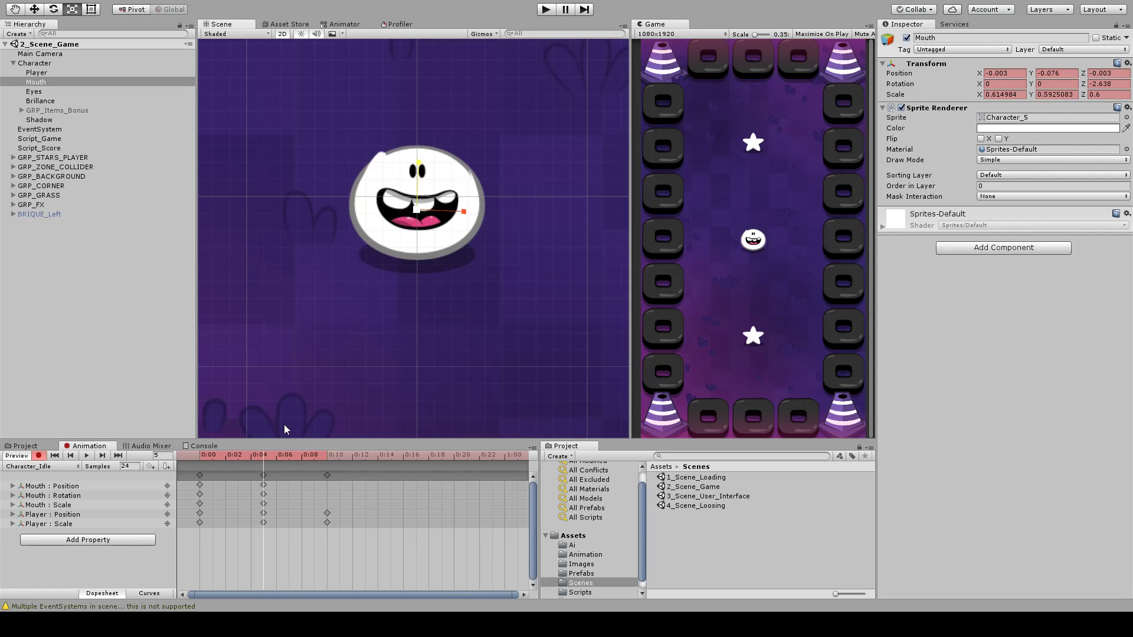
- Copy the frame 0 keyframes, including the Mouth's, to frame 10 and preview the Character_Idle loop
key("w")
left_click(200, 476)
left_click(326, 455)
key("ctrl+v")
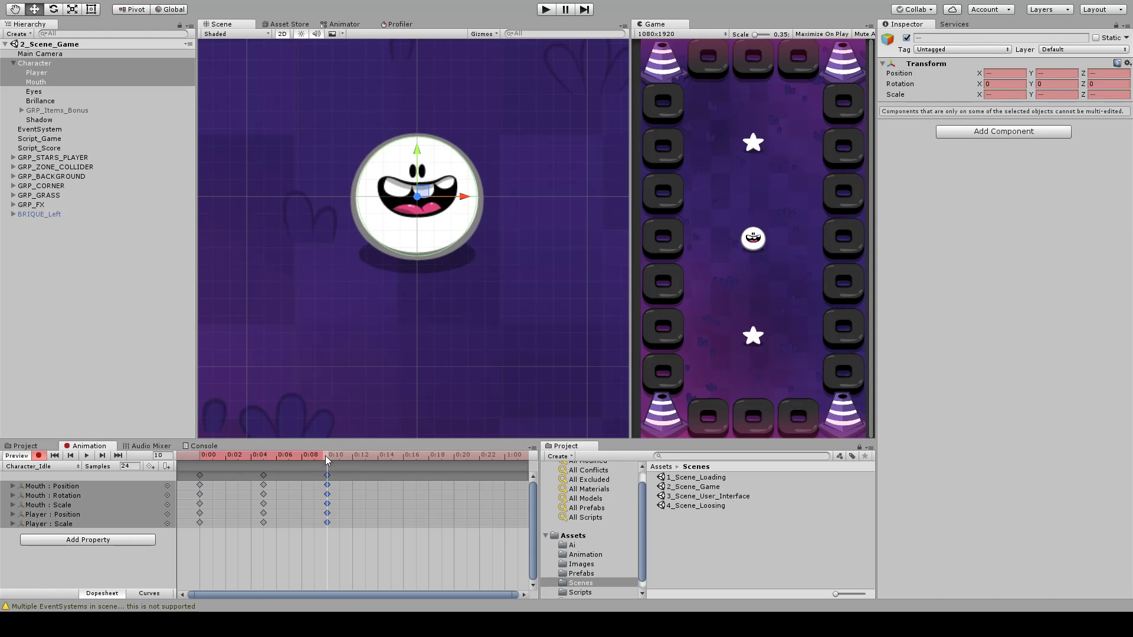
left_click(86, 456)
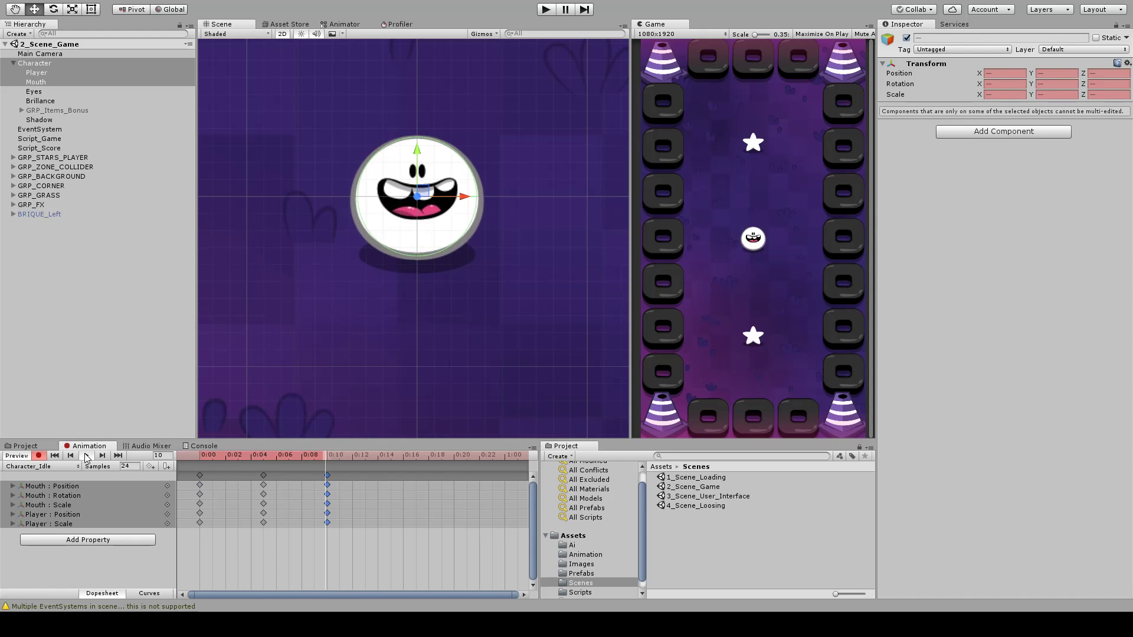
- Raise the Mouth at frame 5 to position Y about -0.052
left_click(263, 455)
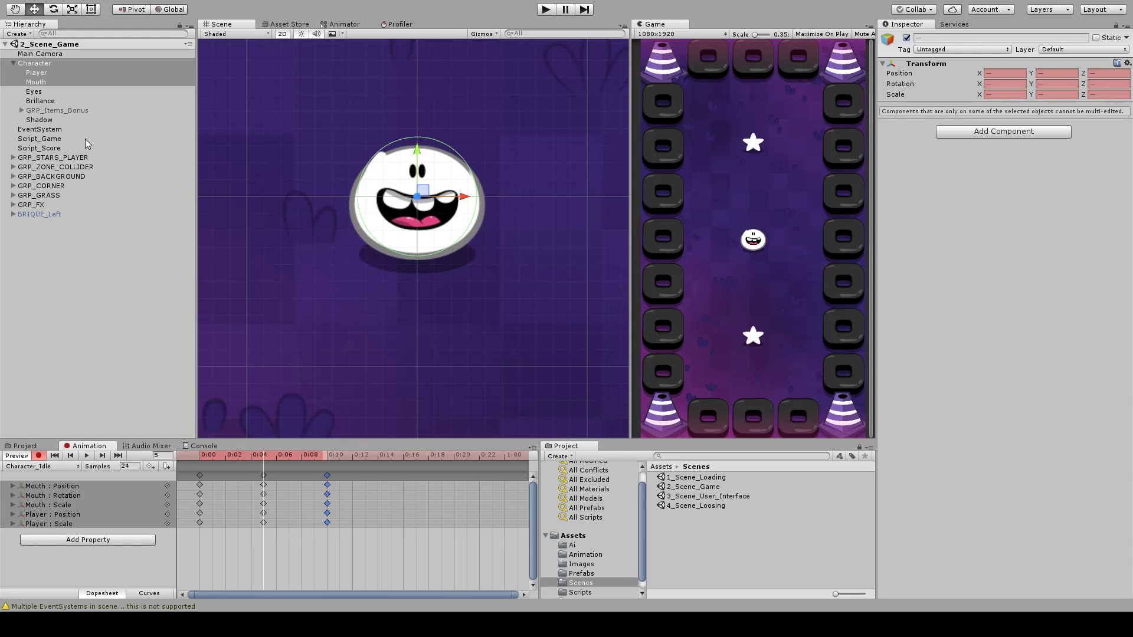
left_click(38, 82)
left_click_drag(417, 168, 418, 165)
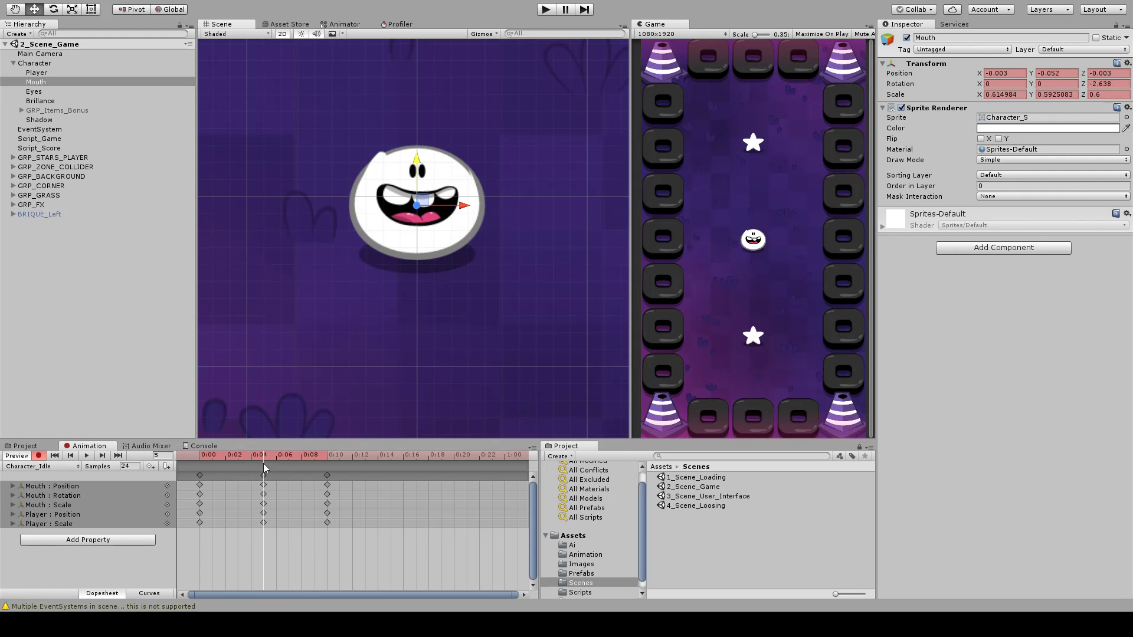
mouse_move(263, 462)
left_mouse_down()
mouse_move(250, 462)
mouse_move(325, 458)
mouse_move(214, 456)
mouse_move(247, 471)
mouse_move(266, 472)
mouse_move(230, 459)
mouse_move(274, 462)
mouse_move(263, 462)
left_mouse_up()
- Key the Eyes at frame 5 with position Y about 0.116 and scale Y about 0.54, widening them slightly
left_click(34, 90)
left_click_drag(416, 126, 417, 138)
key("r")
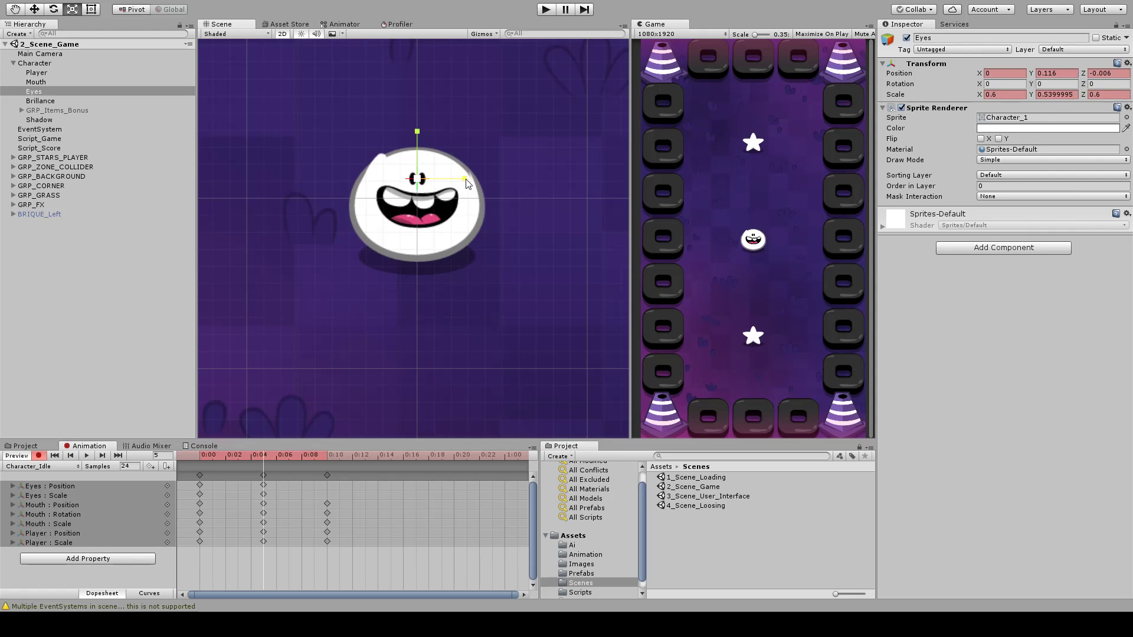
left_click_drag(468, 180, 472, 181)
- Copy the frame 0 keyframes with the Eyes included to frame 10 and replay the loop
left_click(199, 476)
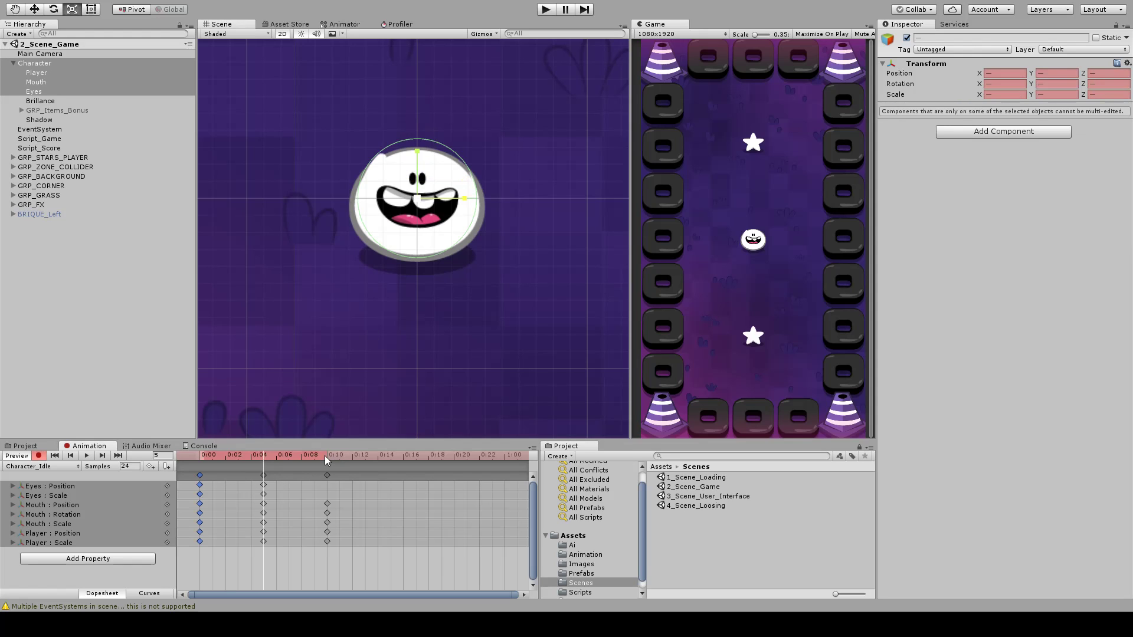
key("shift+comma")
left_click(326, 475)
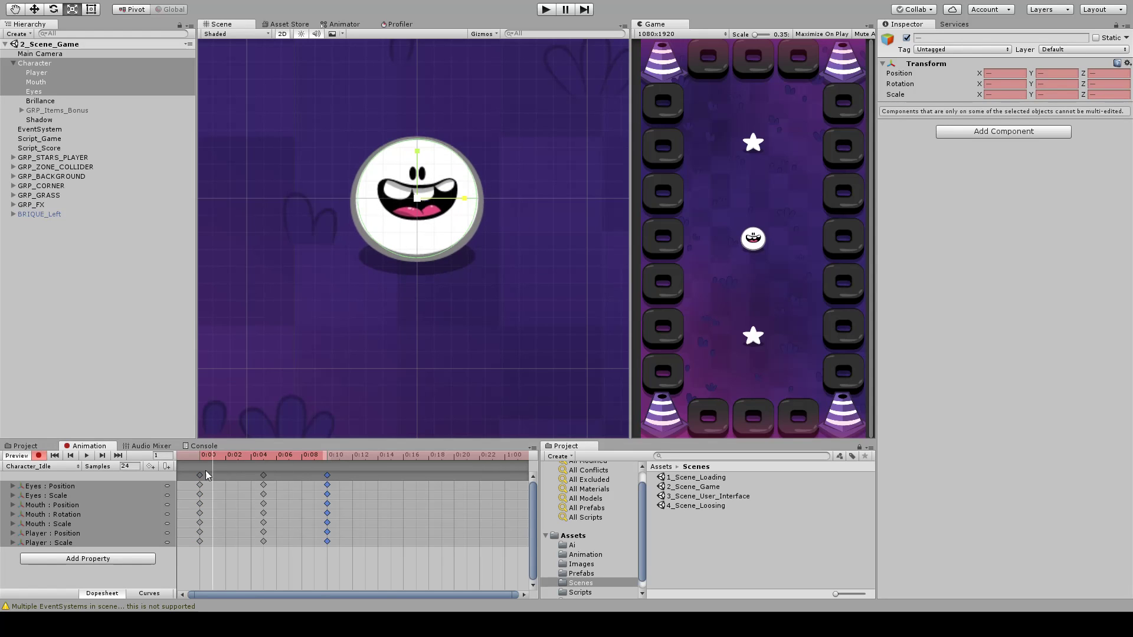
left_click(86, 456)
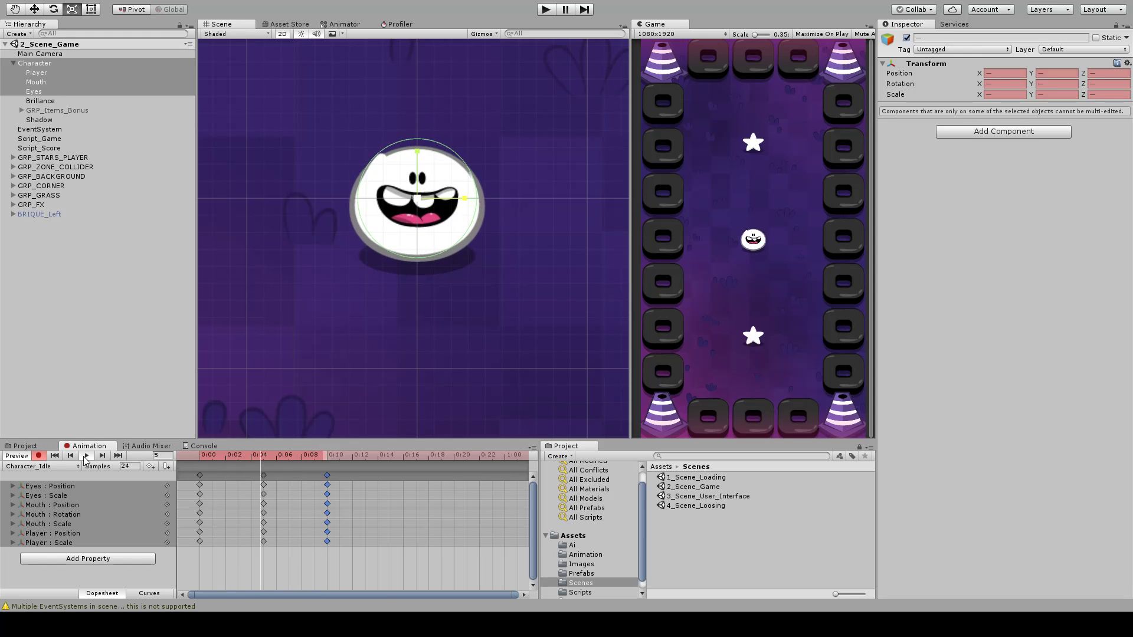
- Key Brillance at frame 5 with position Y about -0.063 and scale Y about 0.532, widening it slightly
middle_click_drag(463, 223, 460, 233)
key("w")
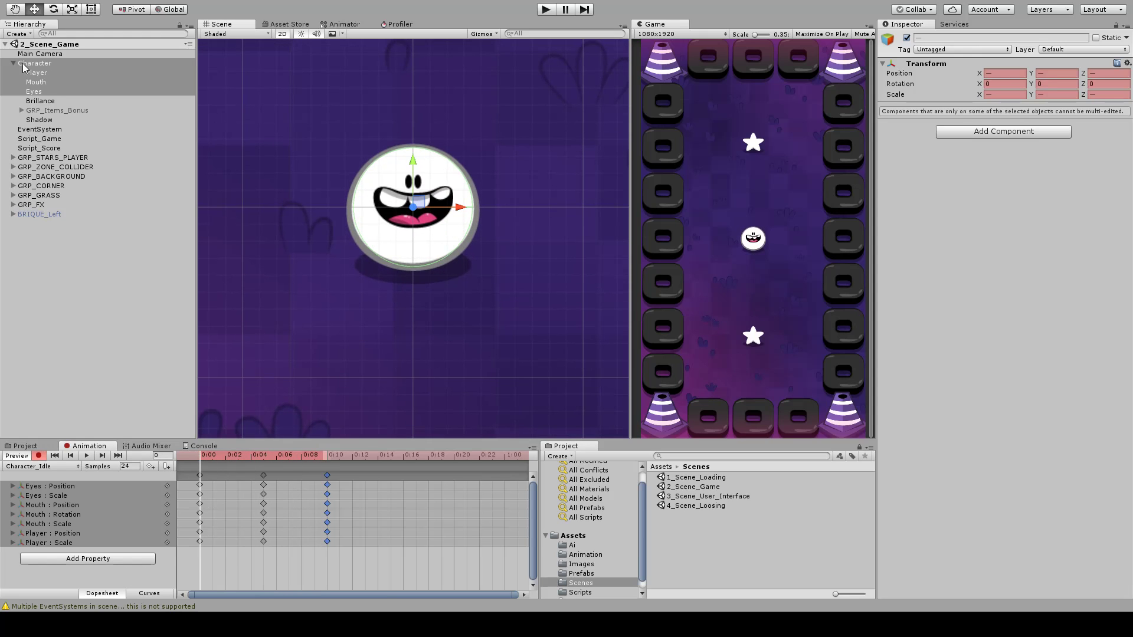
left_click(45, 101)
middle_click_drag(279, 437, 276, 427)
left_click_drag(203, 459, 264, 458)
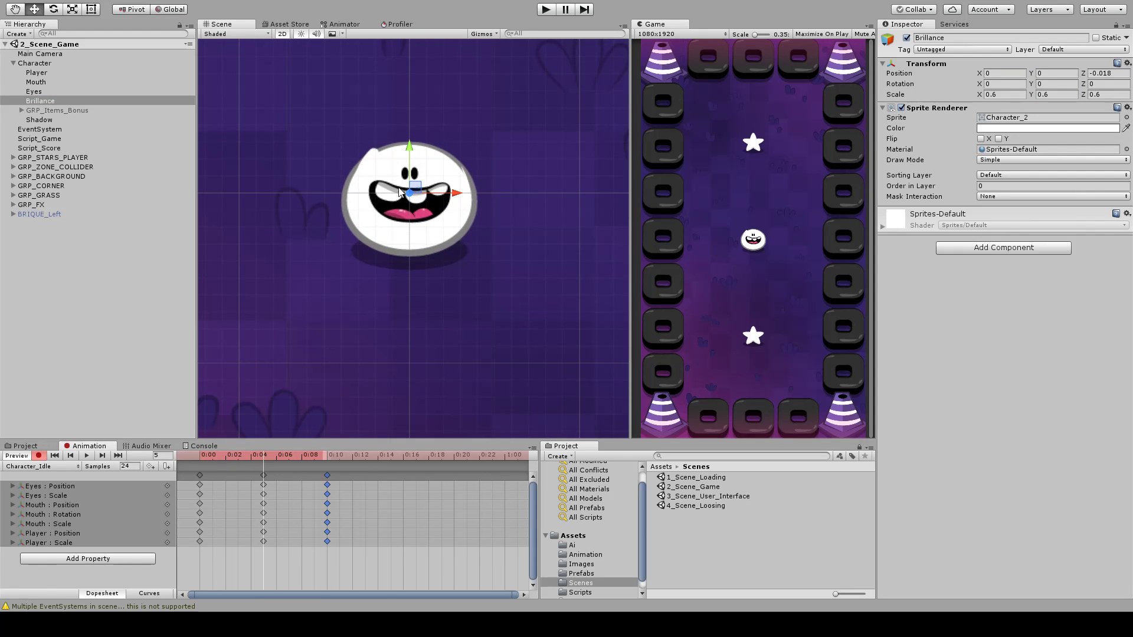
left_click_drag(412, 149, 410, 163)
key("r")
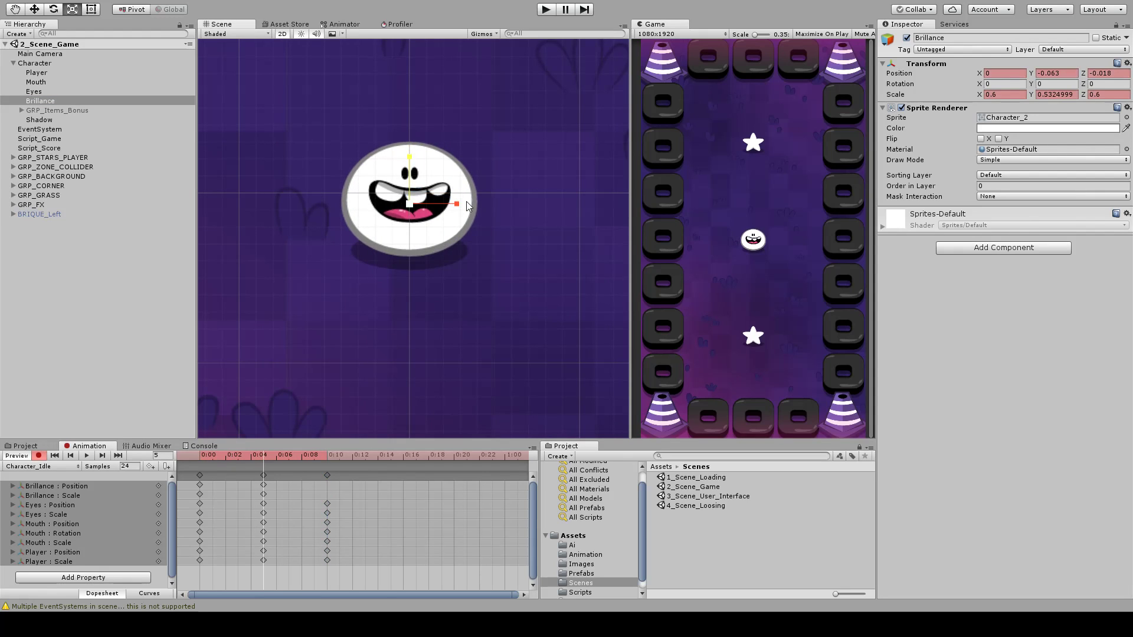
left_click_drag(459, 204, 461, 205)
key("w")
- Copy the frame 0 keyframes with Brillance included to frame 10
left_click(200, 475)
left_click(327, 475)
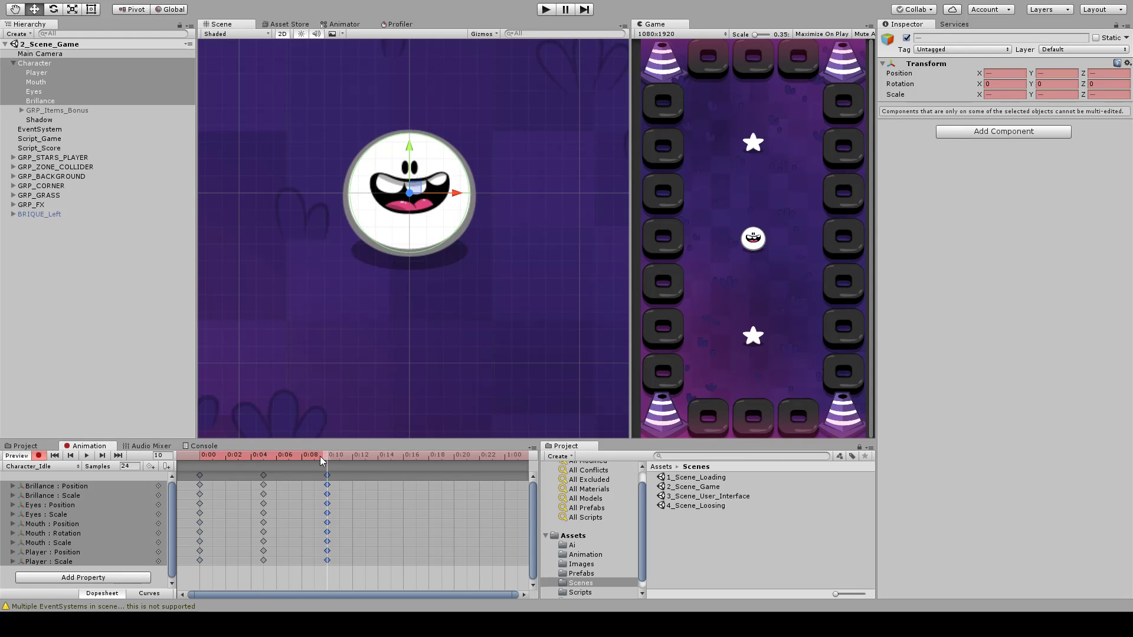
key("period")
- Widen the Shadow at frame 5 to scale X about 0.527
left_click_drag(286, 452, 267, 481)
left_click(50, 120)
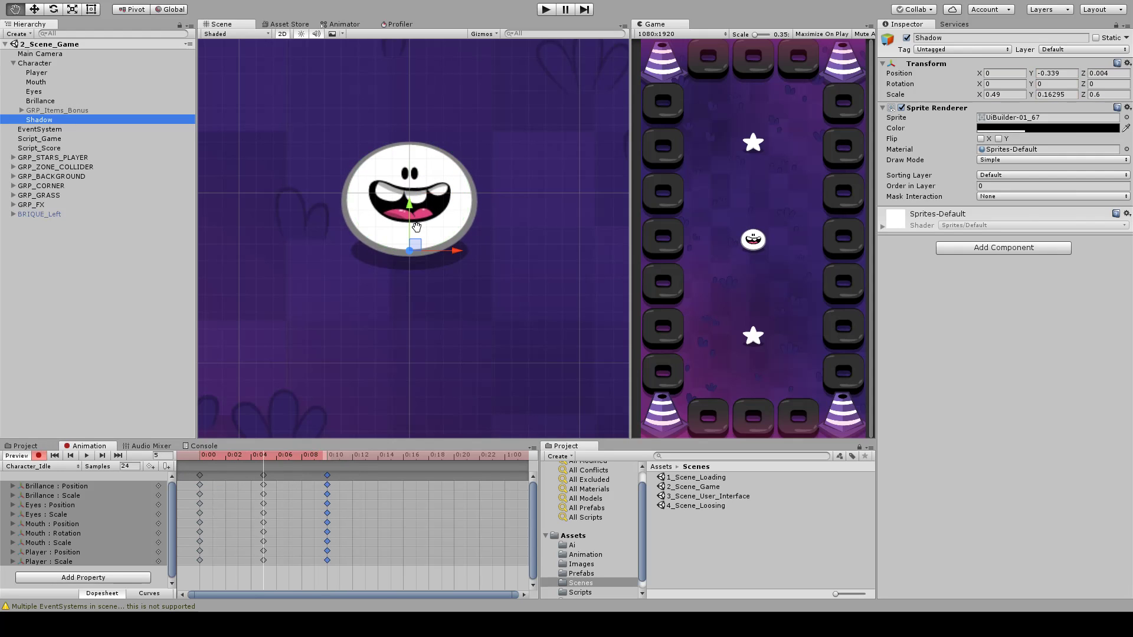
key("r")
left_click_drag(450, 253, 454, 252)
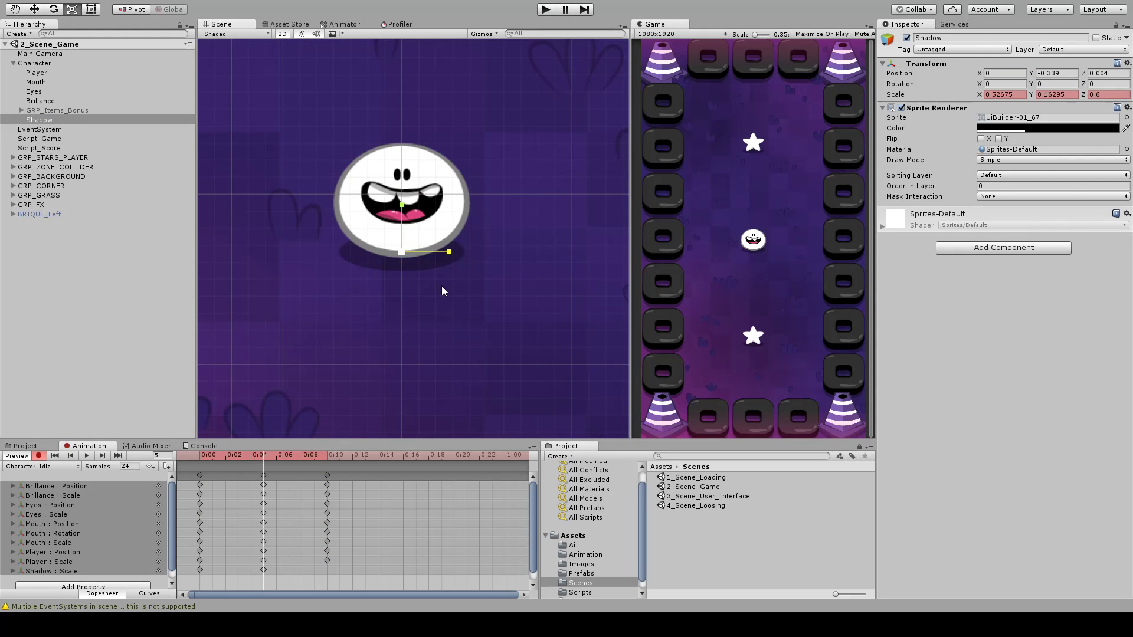
- Copy the frame 0 keyframes with the Shadow included to frame 10 and scrub back to frame 5
left_click(201, 475)
key("ctrl+c")
left_click(322, 454)
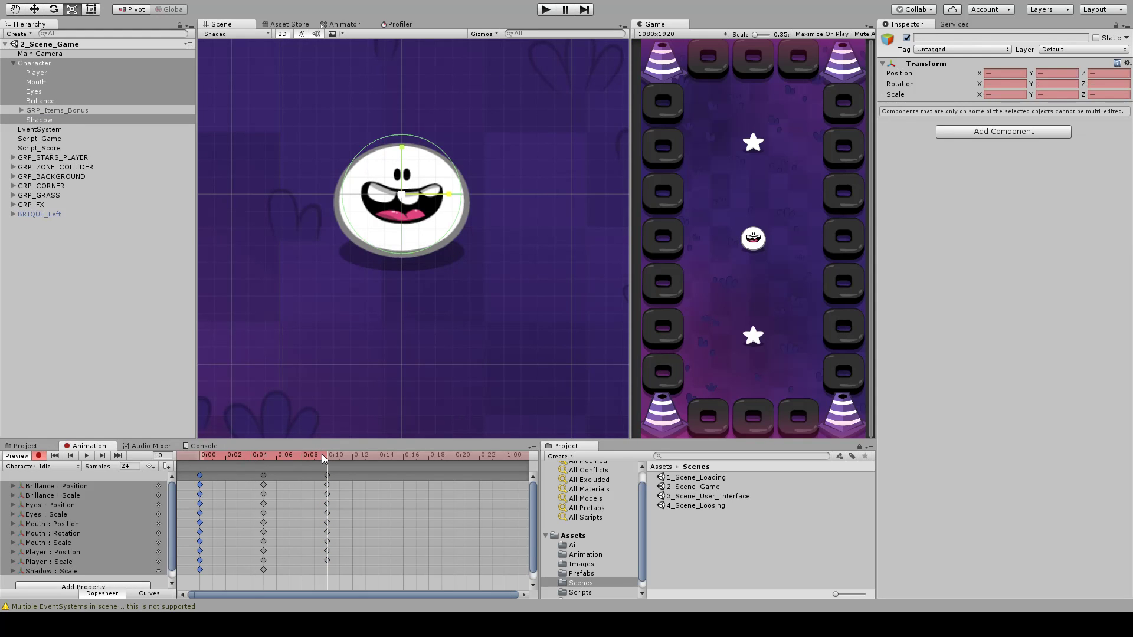
key("ctrl+v")
left_click_drag(323, 454, 270, 478)
- Delay the Mouth's middle keyframes to frame 7 and the Eyes' to frame 8, and replay the idle loop
left_click(381, 588)
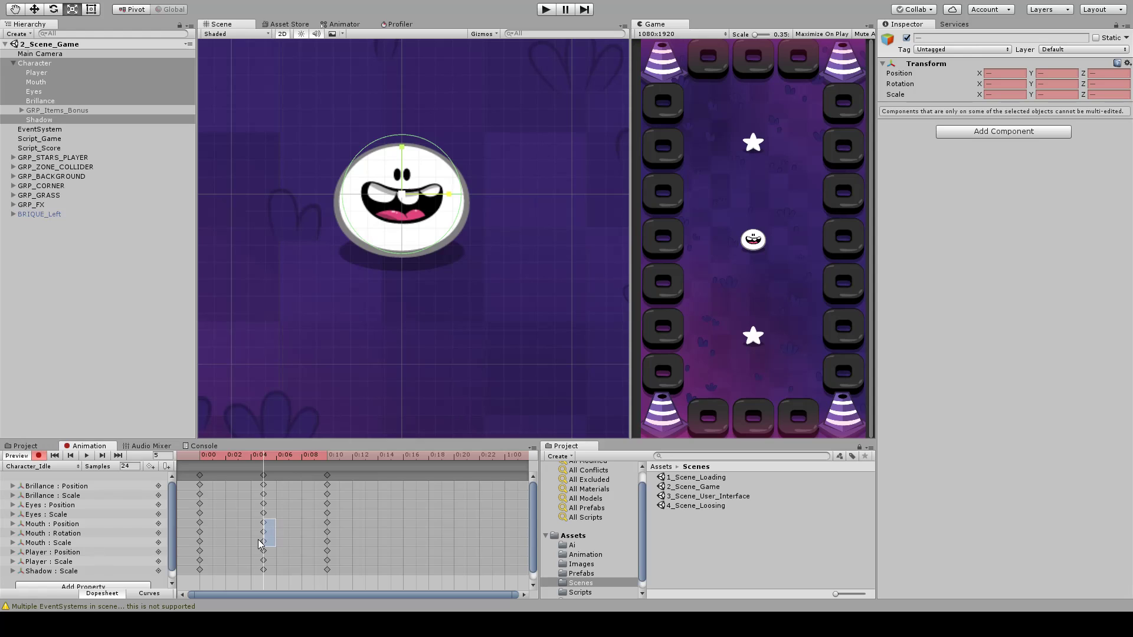
left_click_drag(257, 537, 260, 542)
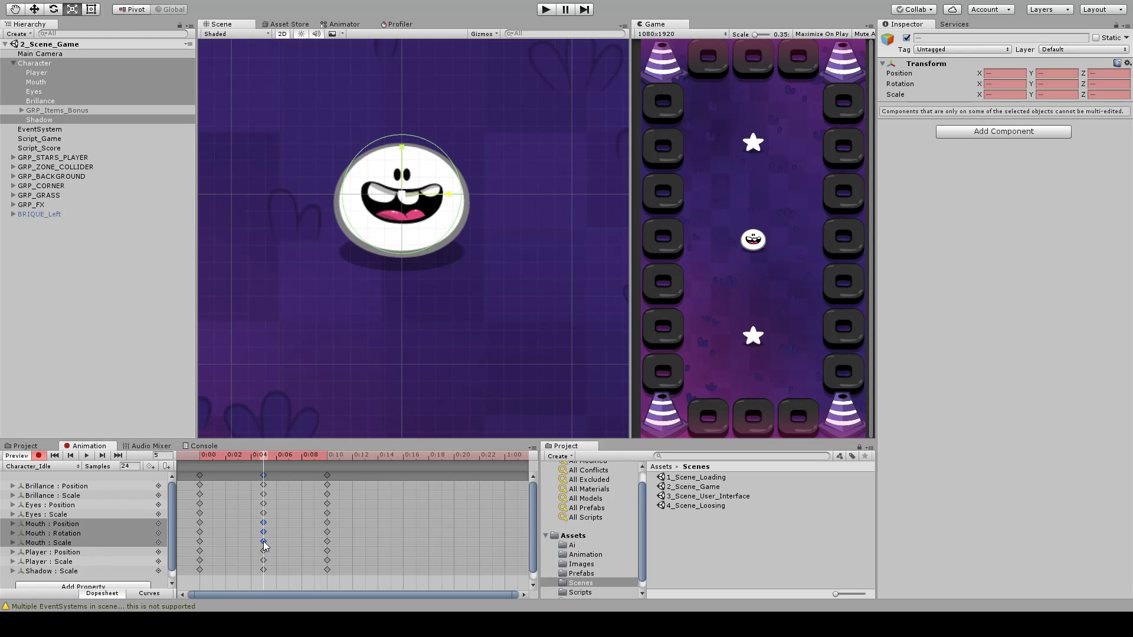
left_click_drag(263, 541, 289, 540)
left_click(269, 515)
left_click(260, 505)
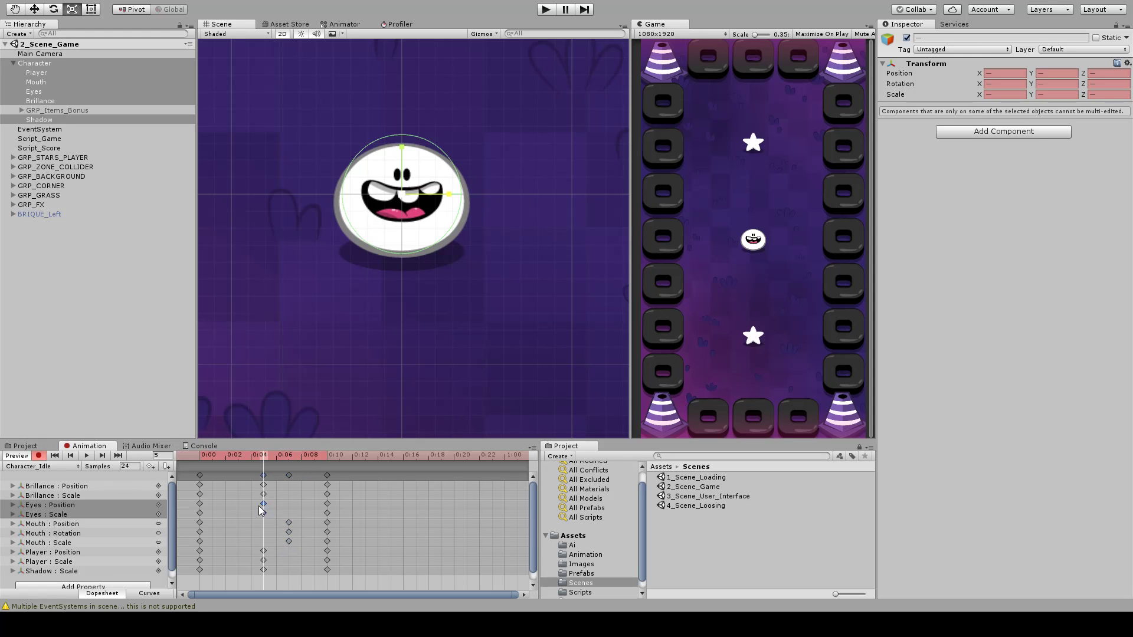
left_click_drag(265, 505, 299, 508)
left_click_drag(249, 455, 164, 476)
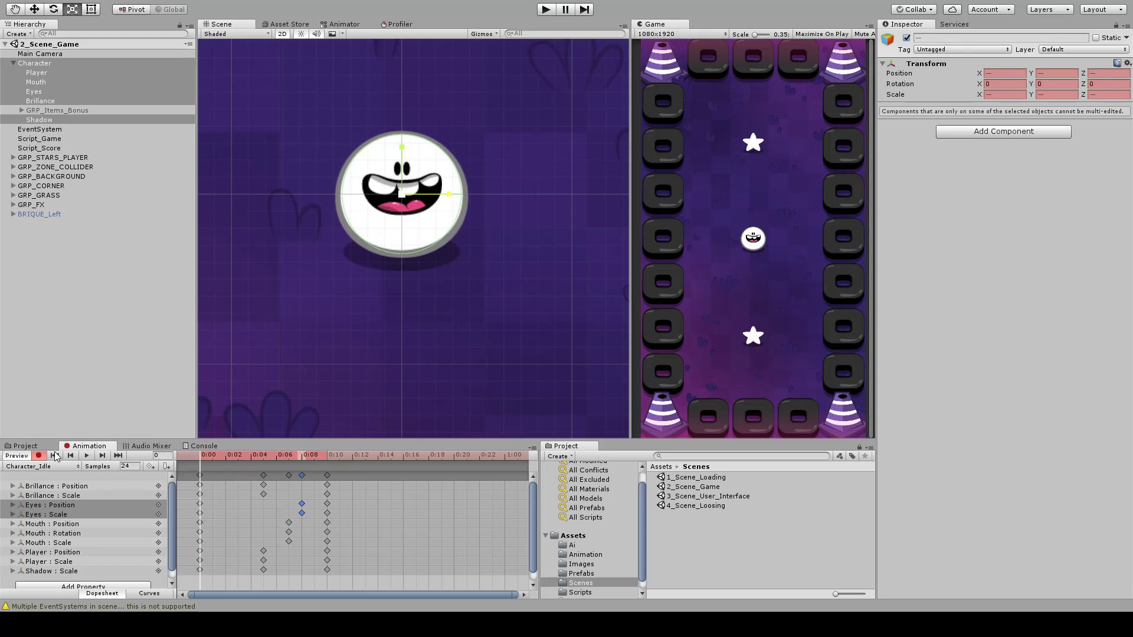
left_click(87, 455)
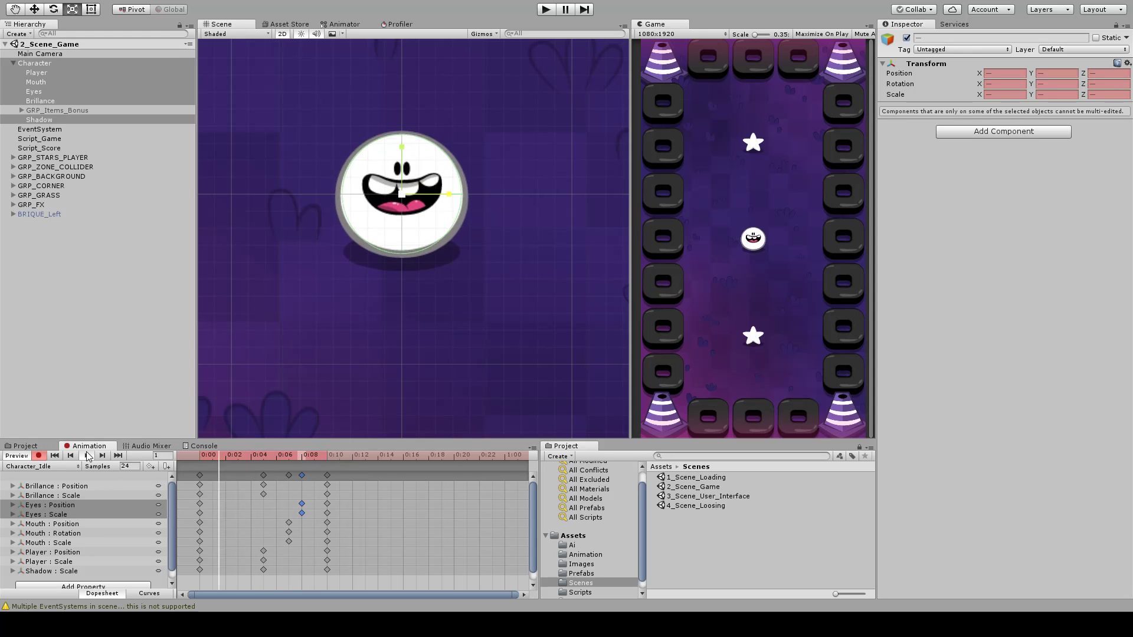
middle_click_drag(425, 333, 434, 303)
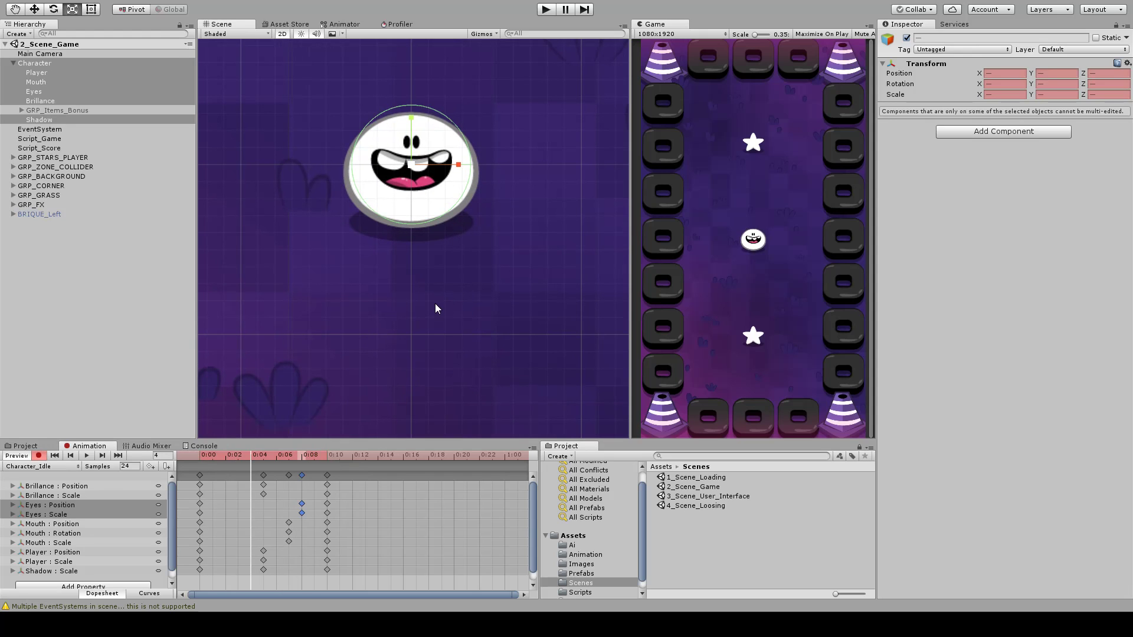
key("w")
- Open 1_Scene_Loading and play-test the game from there to check the Character's idle animation, ending with play mode stopped
left_click(737, 535)
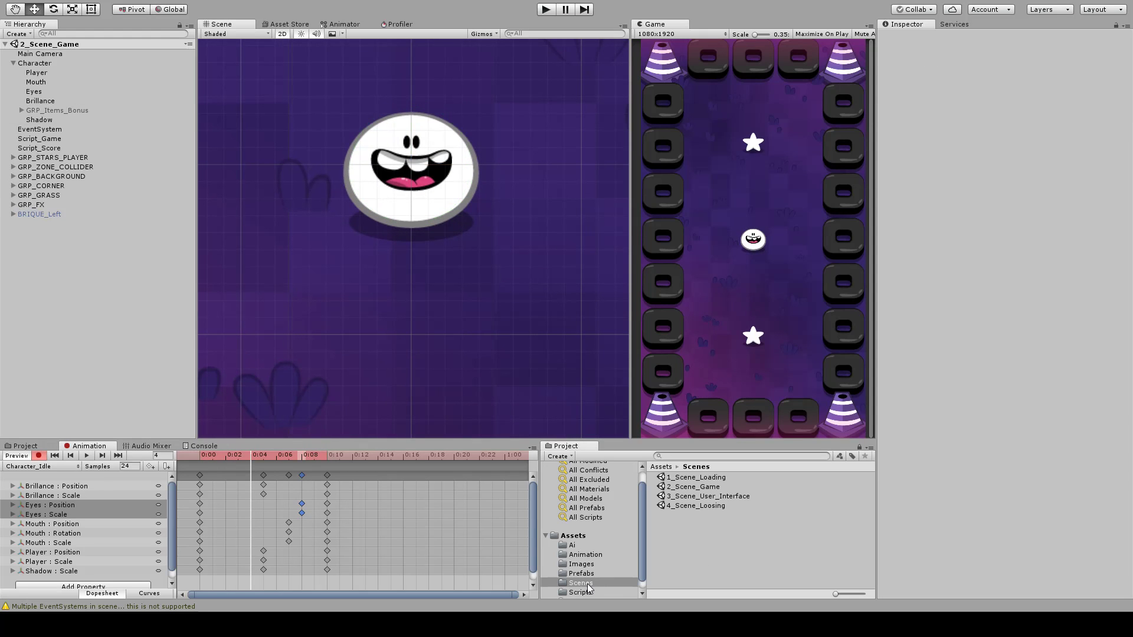
double_click(699, 477)
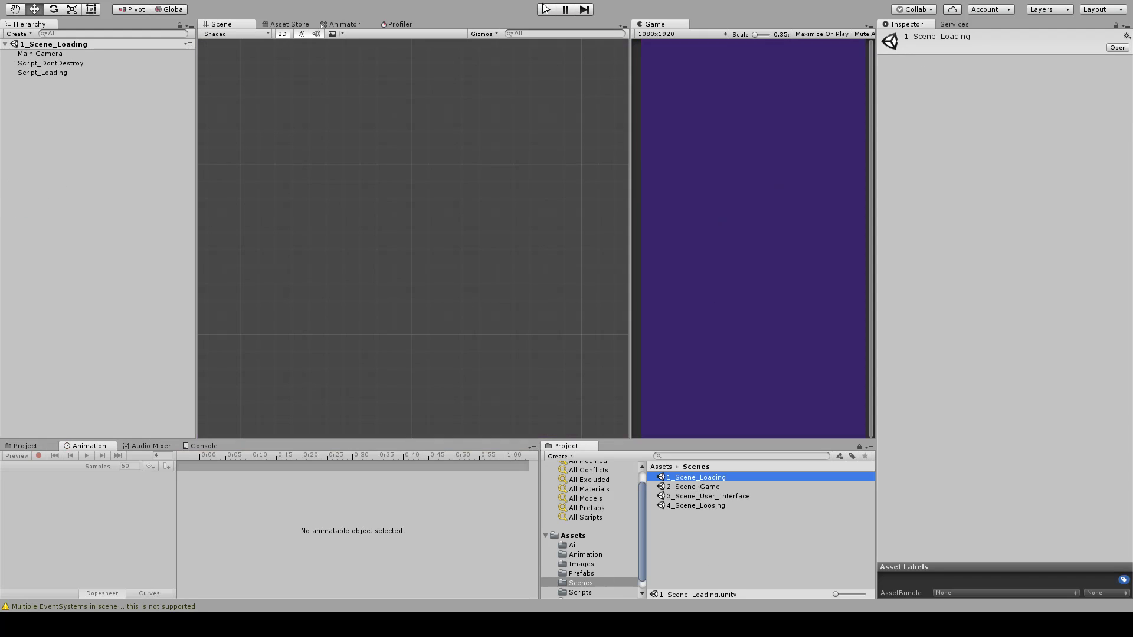
left_click(546, 9)
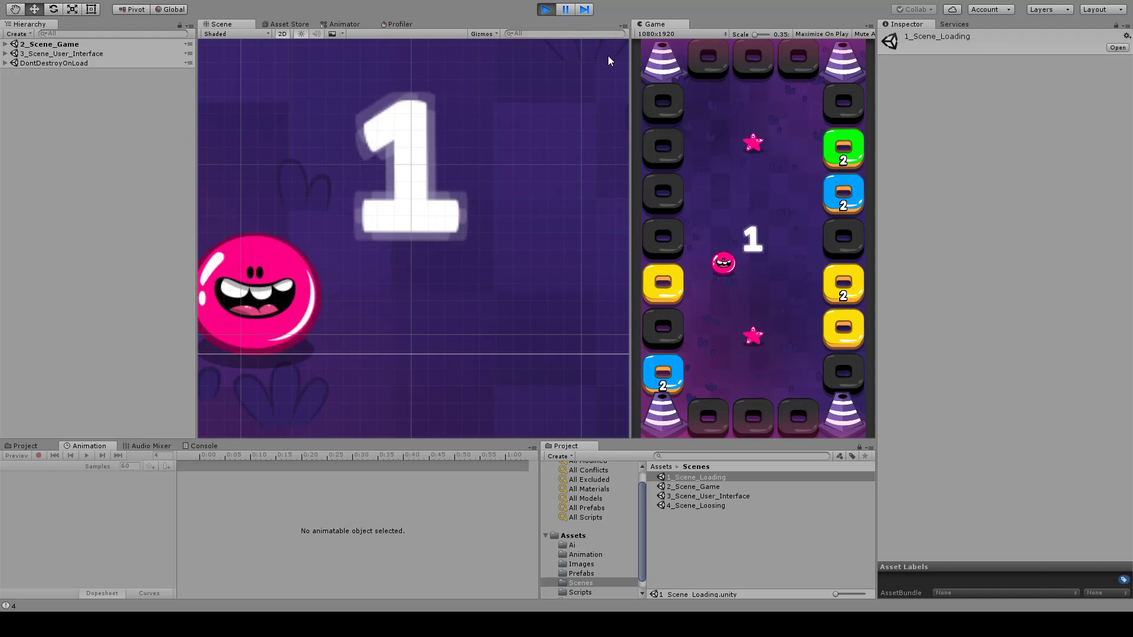
left_click(552, 10)
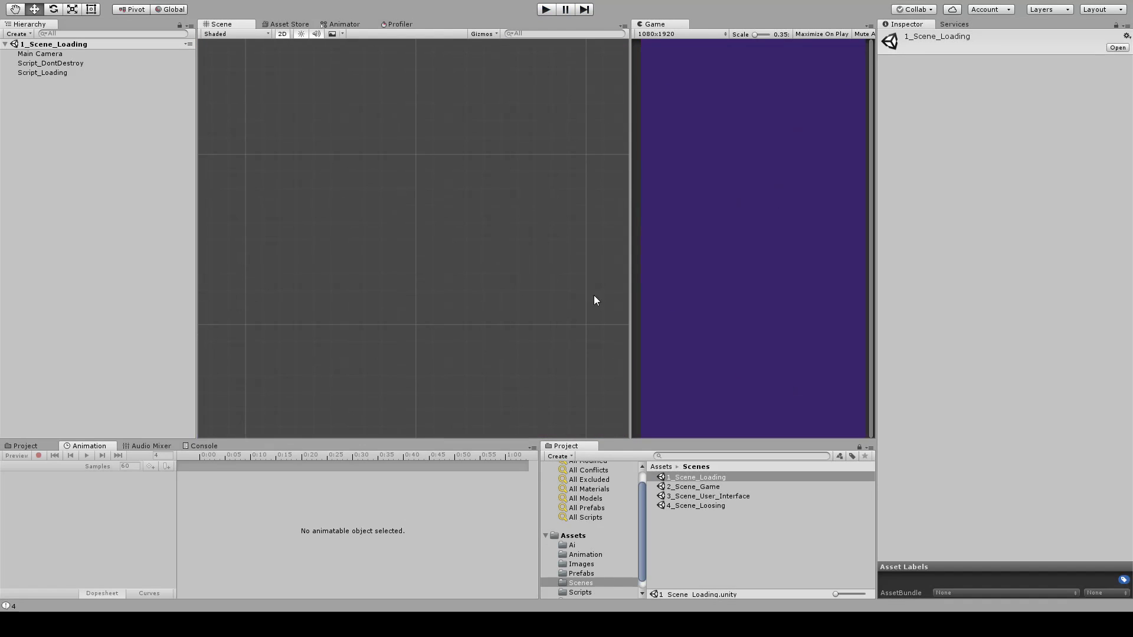
- Reopen 2_Scene_Game and set up an empty Character_Entry clip on the Character with 24 samples
double_click(686, 485)
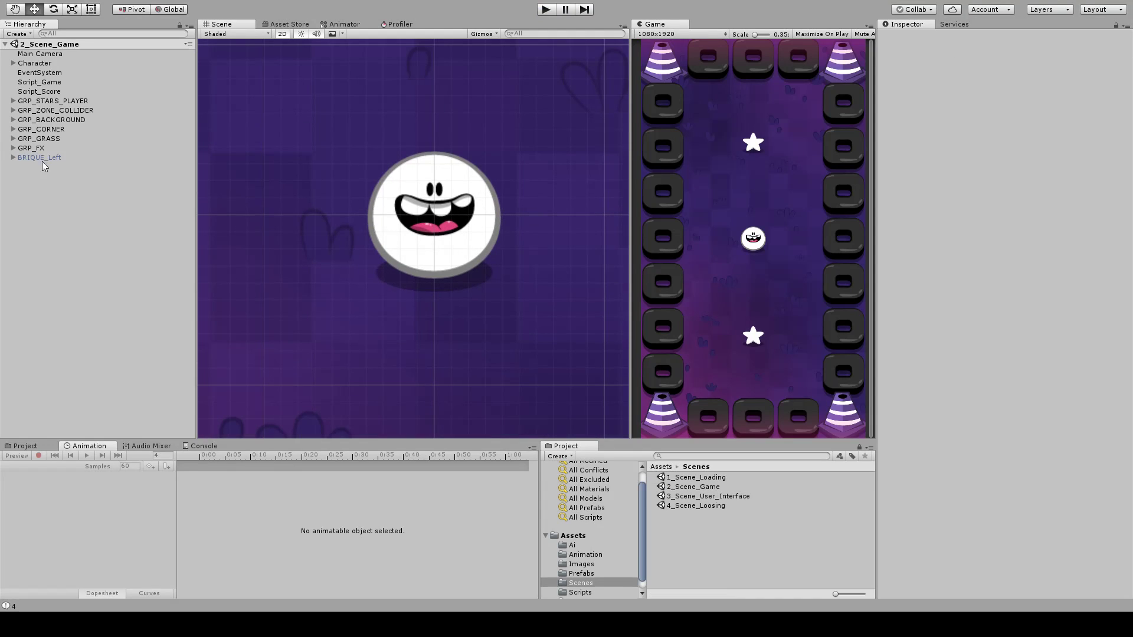
left_click(52, 102)
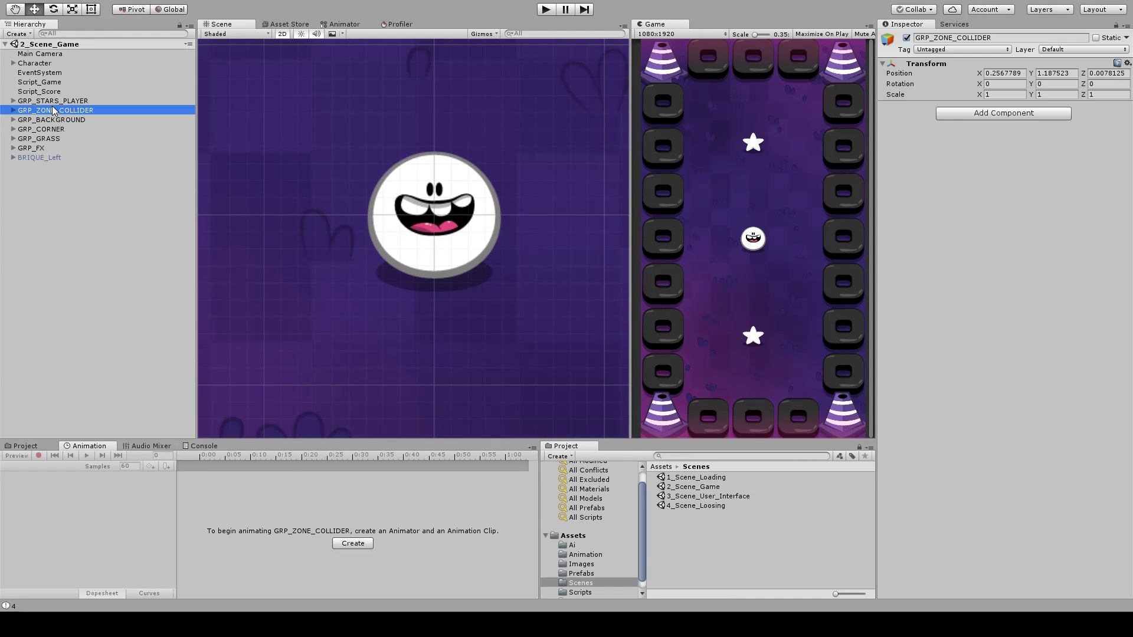
left_click(13, 64)
left_click(35, 64)
mouse_move(212, 458)
left_mouse_down()
mouse_move(493, 462)
mouse_move(206, 467)
left_mouse_up()
scroll(454, 292, "down", 6)
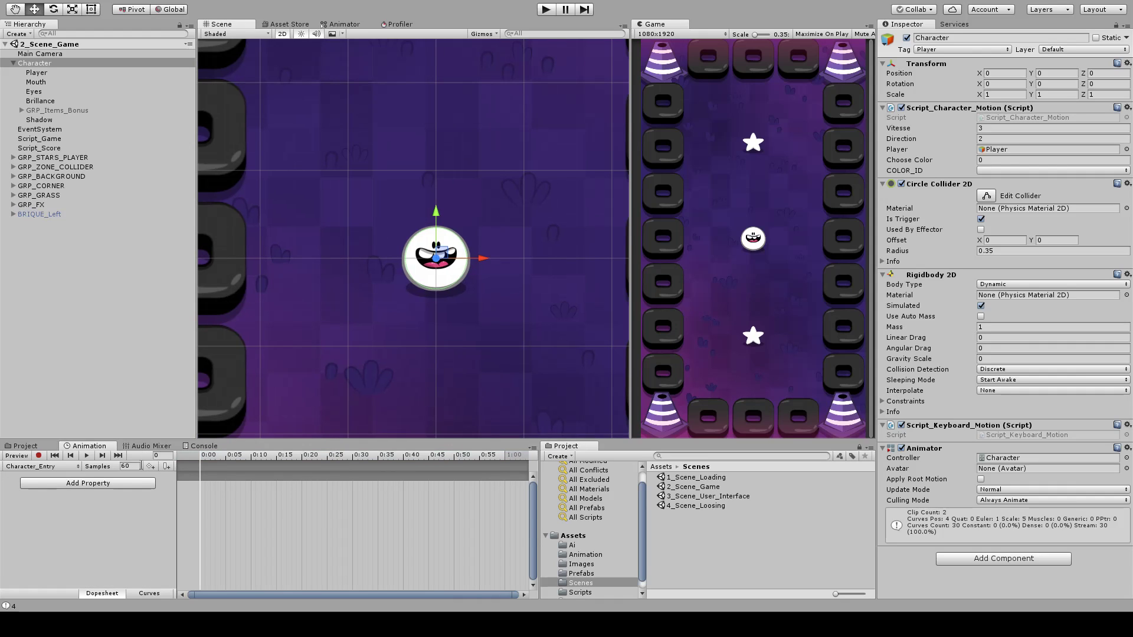
left_click(121, 466)
type("24")
middle_click_drag(400, 258, 381, 270)
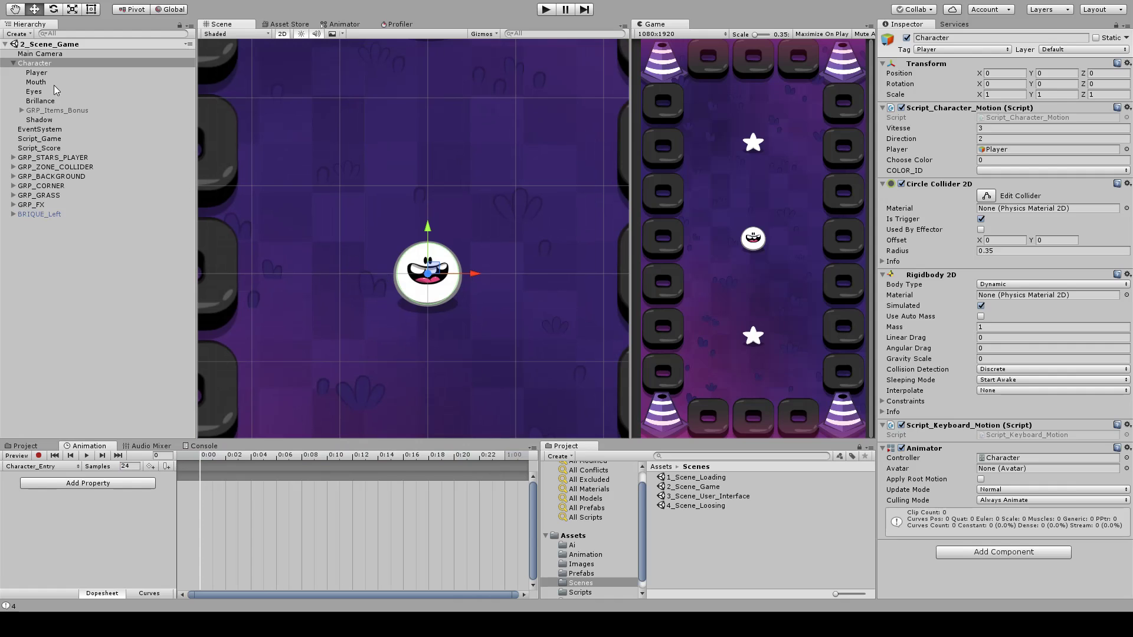
- Select the Player and start recording the Character_Entry clip at frame 4
left_click(41, 73)
middle_click_drag(290, 424, 283, 440)
left_click(249, 460)
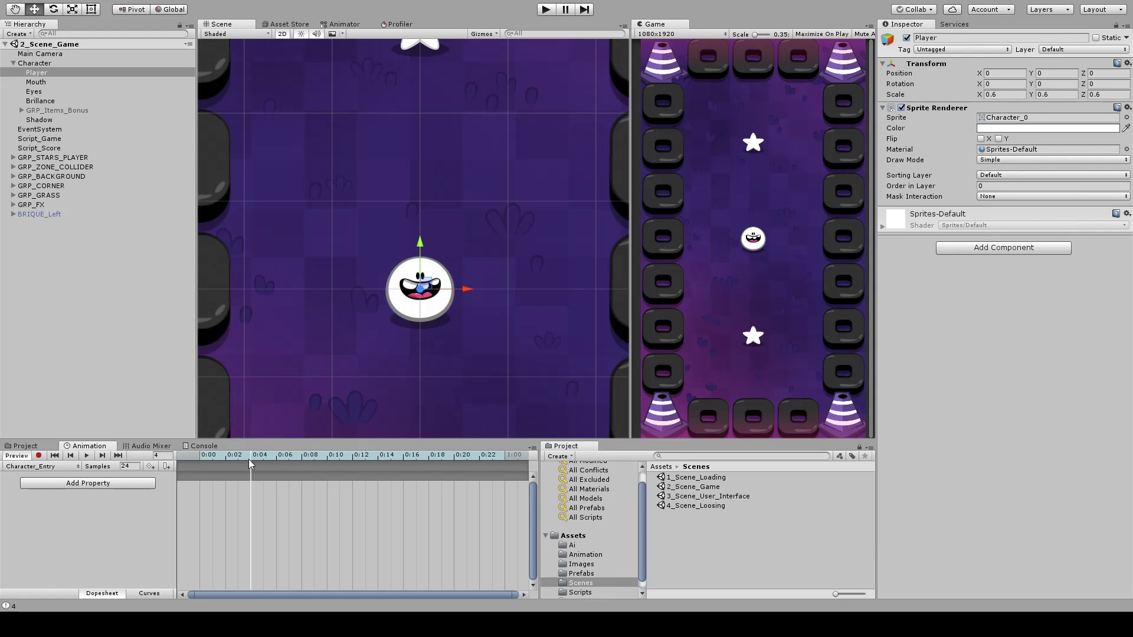
left_click(39, 455)
scroll(361, 298, "up", 5)
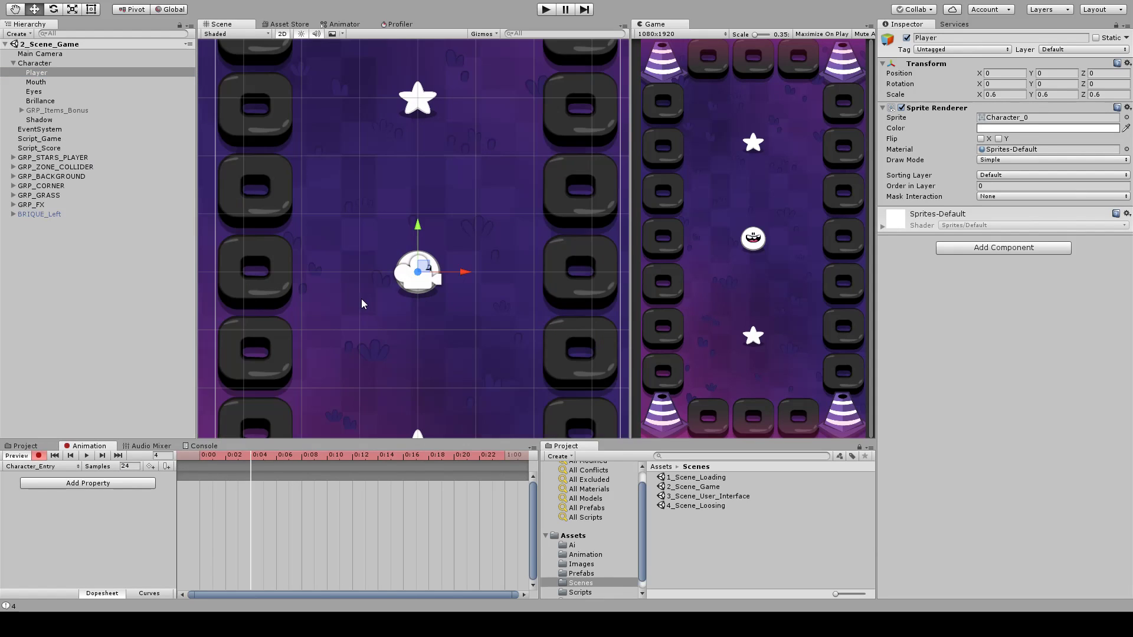
middle_click_drag(435, 323, 433, 314)
scroll(433, 311, "up", 6)
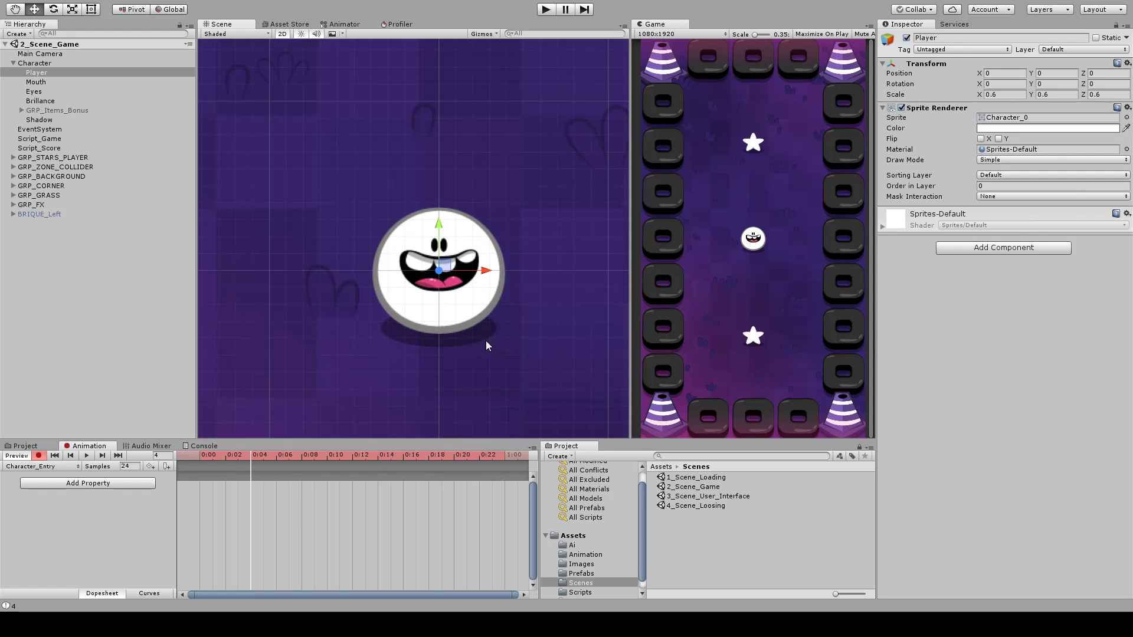
- Flatten the Player to a Y scale of about 0.27 and lower it to Y -0.29
scroll(388, 113, "down", 3)
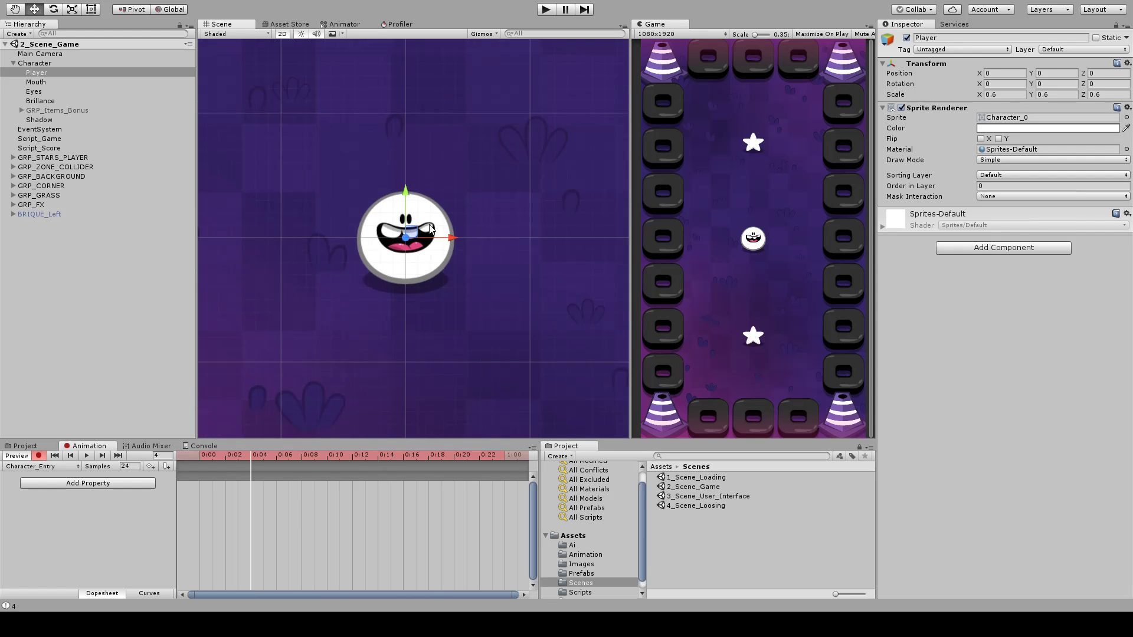
scroll(431, 229, "up", 2)
left_click(93, 10)
middle_click_drag(409, 168, 409, 160)
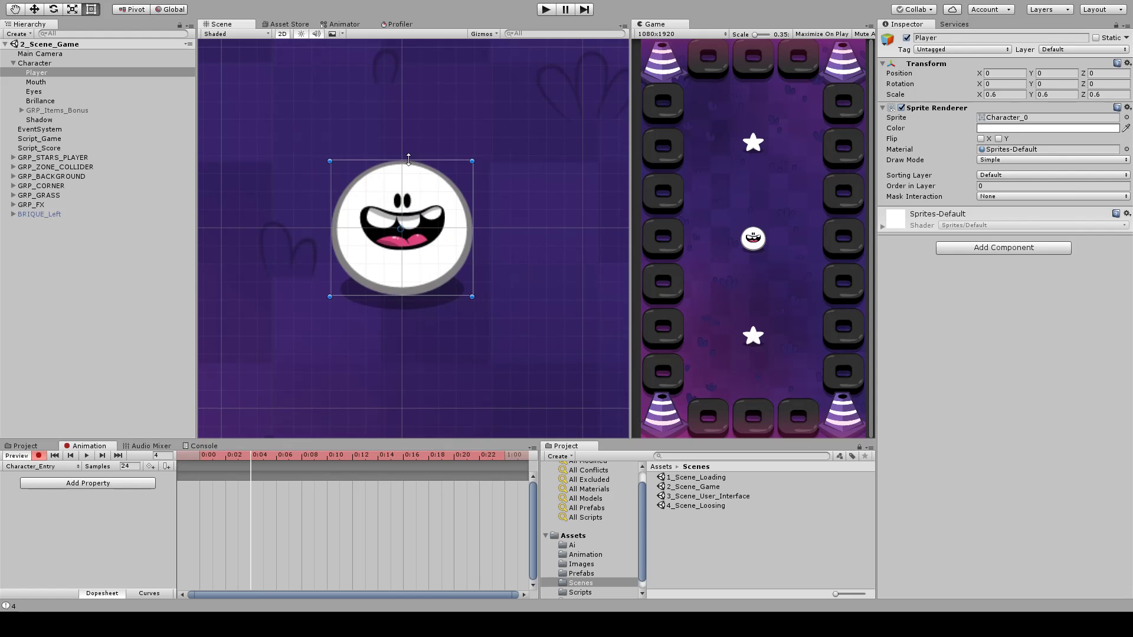
left_click_drag(408, 160, 401, 235)
key("w")
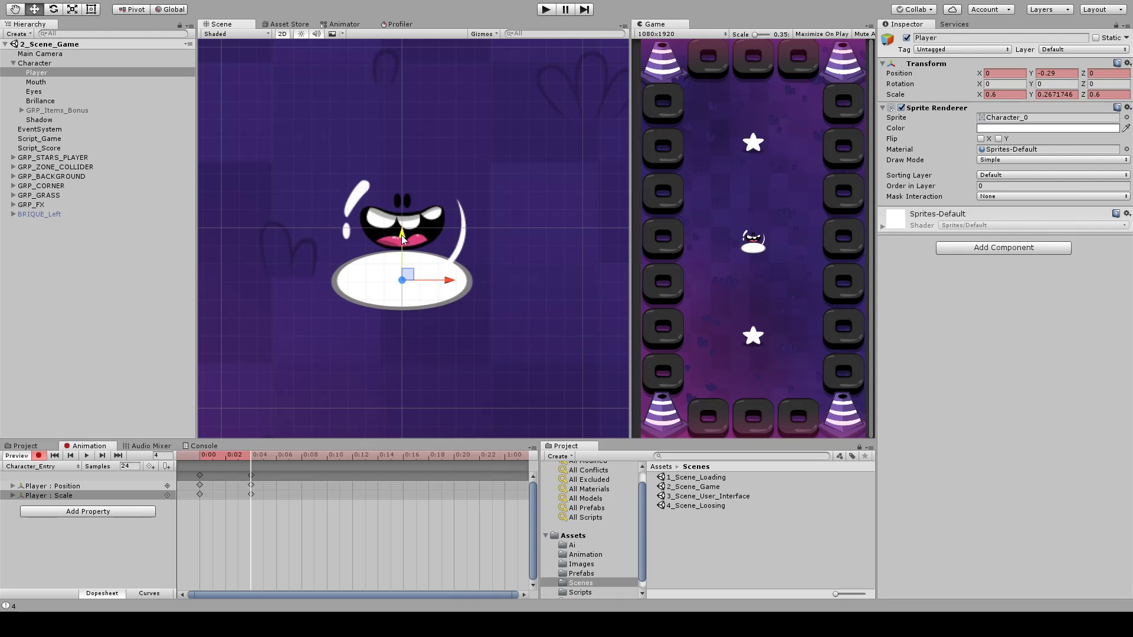
- Rearrange the Player's keyframes so the flattened pose sits at frame 0 and the round pose at frame 6
left_click(200, 475)
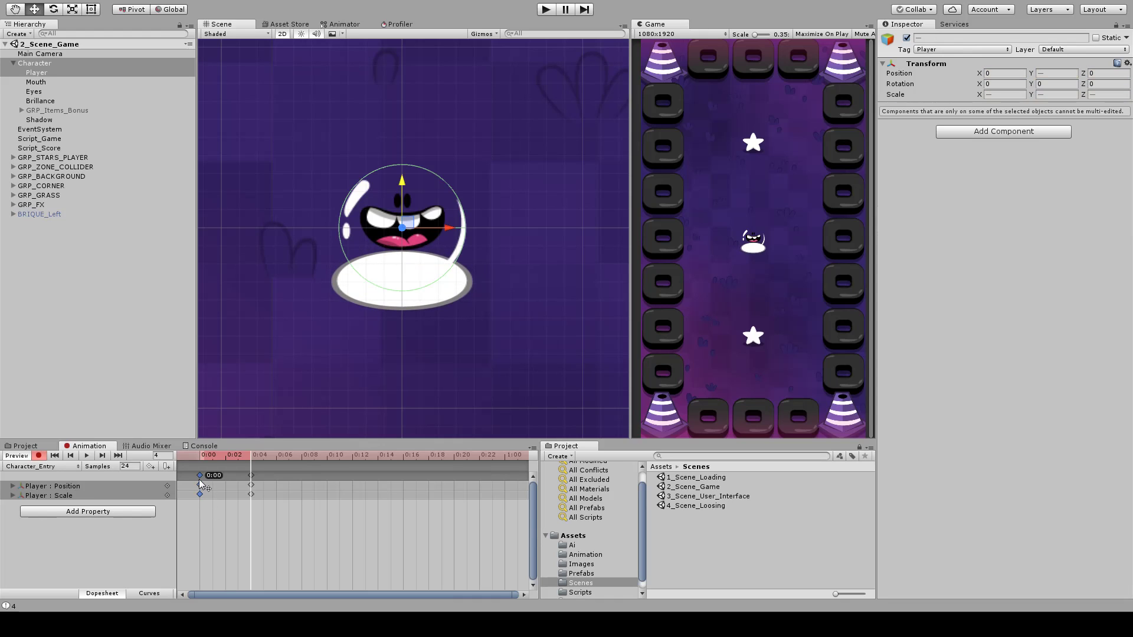
left_click_drag(250, 475, 276, 476)
left_click(200, 475)
left_click_drag(205, 457, 178, 476)
middle_click_drag(445, 337, 442, 353)
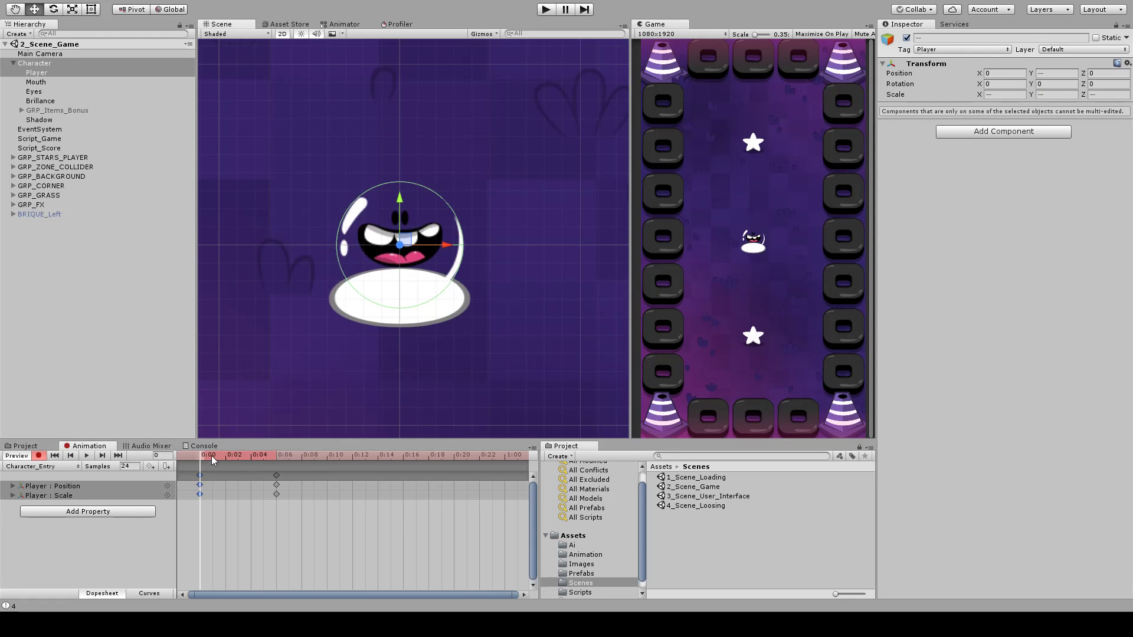
- Move the round pose keyframes to frame 4 and paste a copy of them at frame 8
left_click_drag(213, 460, 252, 472)
left_click(278, 477)
left_click(278, 475)
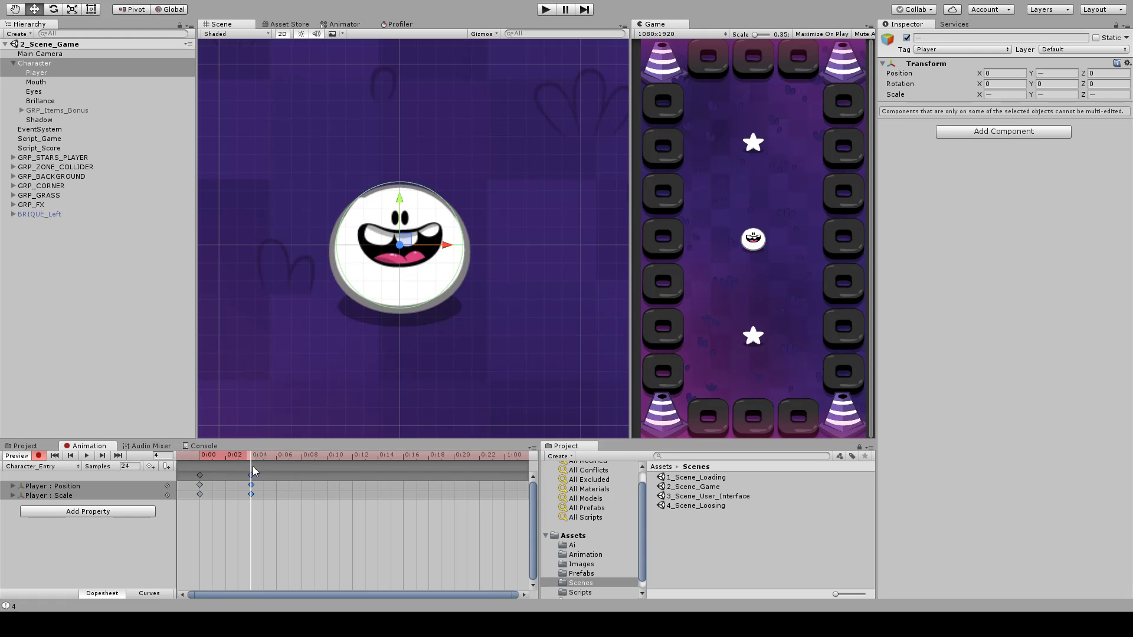
left_click(296, 455)
key("ctrl+v")
- At frame 4, stretch the Player vertically to a scale of about 0.56 by 0.64 and raise it slightly
left_click_drag(278, 455, 252, 472)
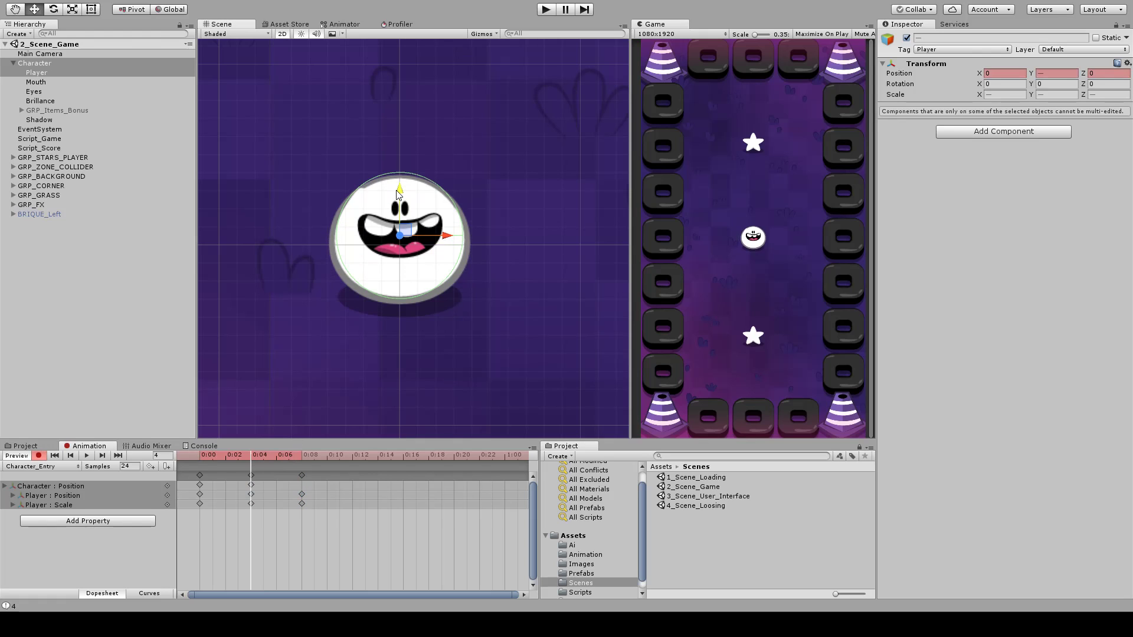
left_click(323, 176)
left_click_drag(398, 205, 437, 243)
key("r")
key("w")
- At frame 2, scale the Player to about 0.51 by 0.53 and position it at Y -0.046
left_click_drag(249, 457, 225, 459)
key("r")
left_click_drag(455, 270, 430, 257)
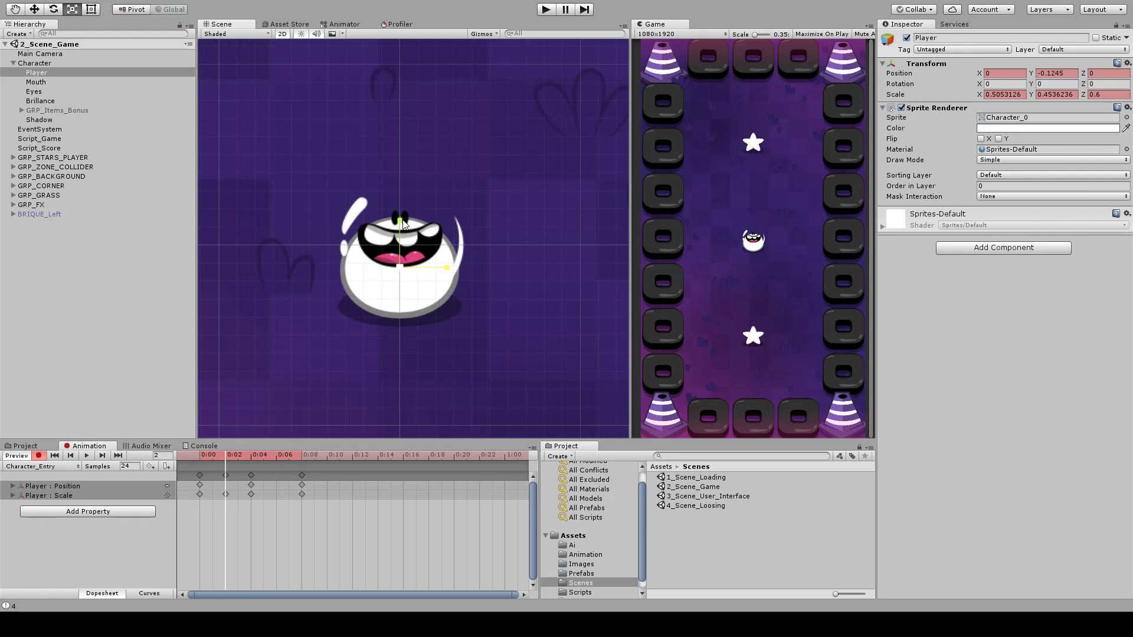
left_click_drag(400, 222, 405, 209)
key("w")
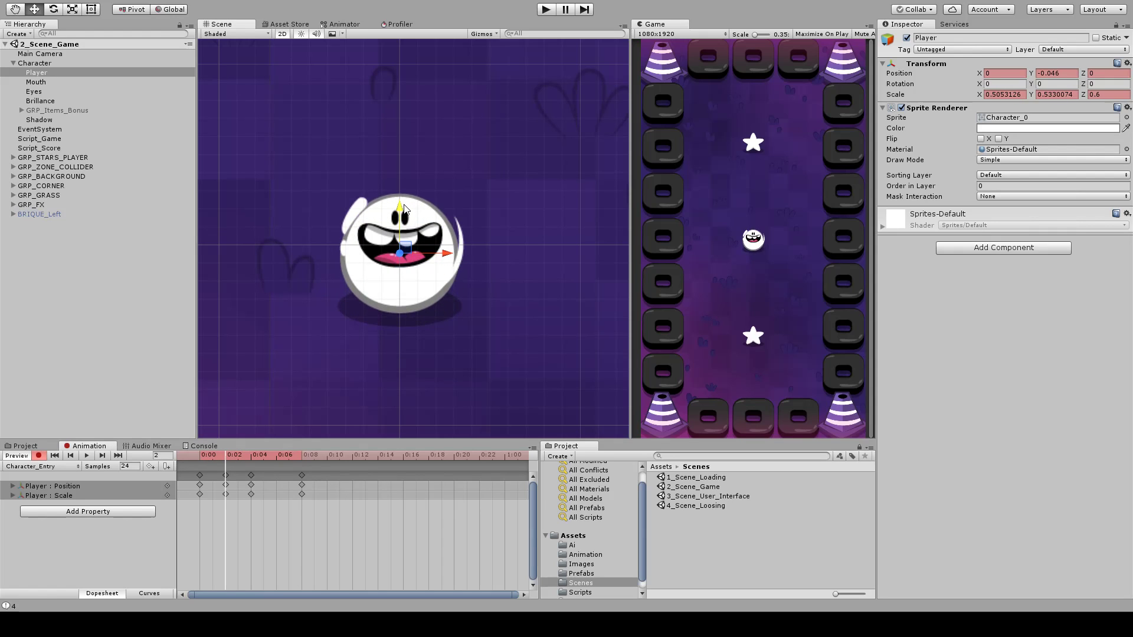
- Move the Player's frame 8 keyframes to frame 5 and paste a copy back at frame 8
left_click_drag(227, 459, 290, 485)
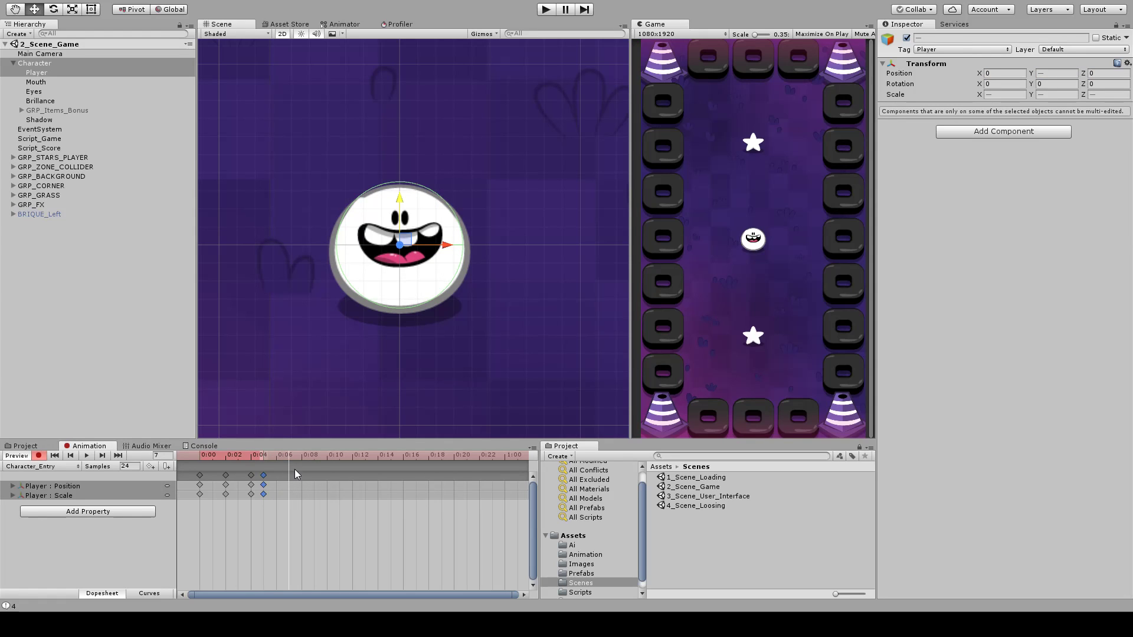
left_click(300, 454)
key("ctrl+v")
- At frame 5, squash the Player to about 0.63 by 0.54, lower it to Y -0.054, and replay the clip
left_click(263, 457)
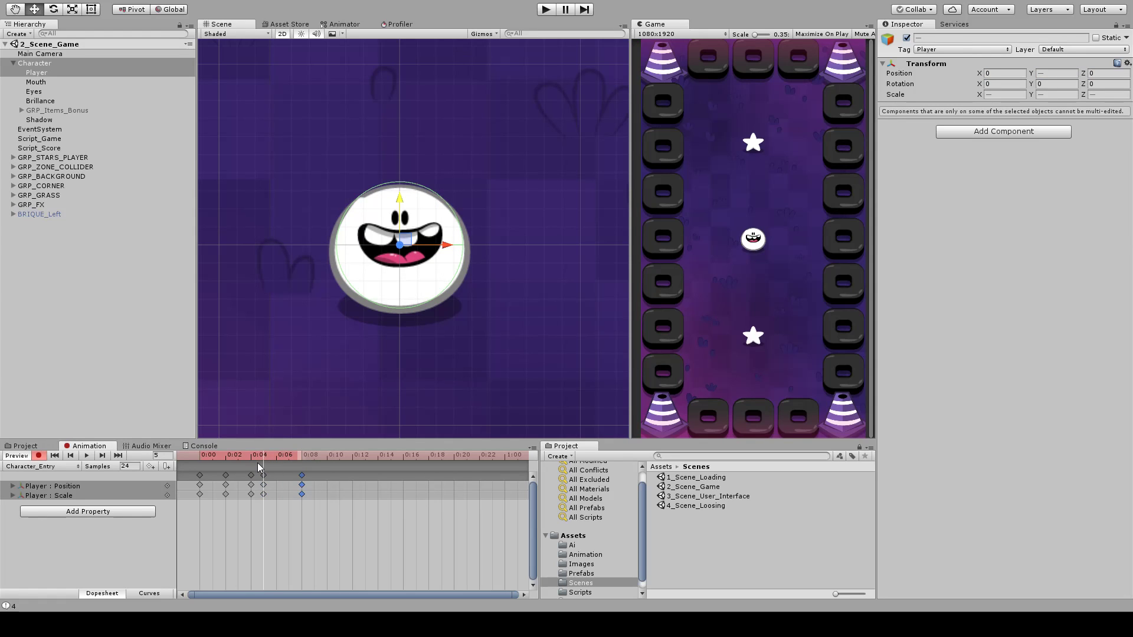
left_click(36, 73)
key("r")
left_click_drag(401, 205, 401, 208)
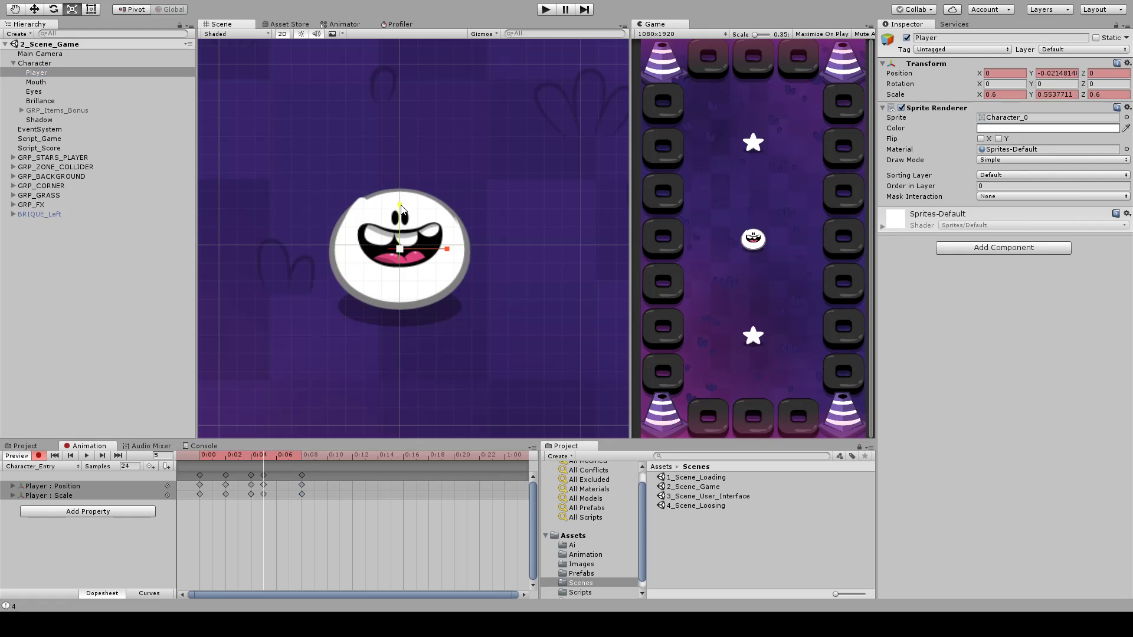
left_click_drag(448, 250, 451, 250)
key("w")
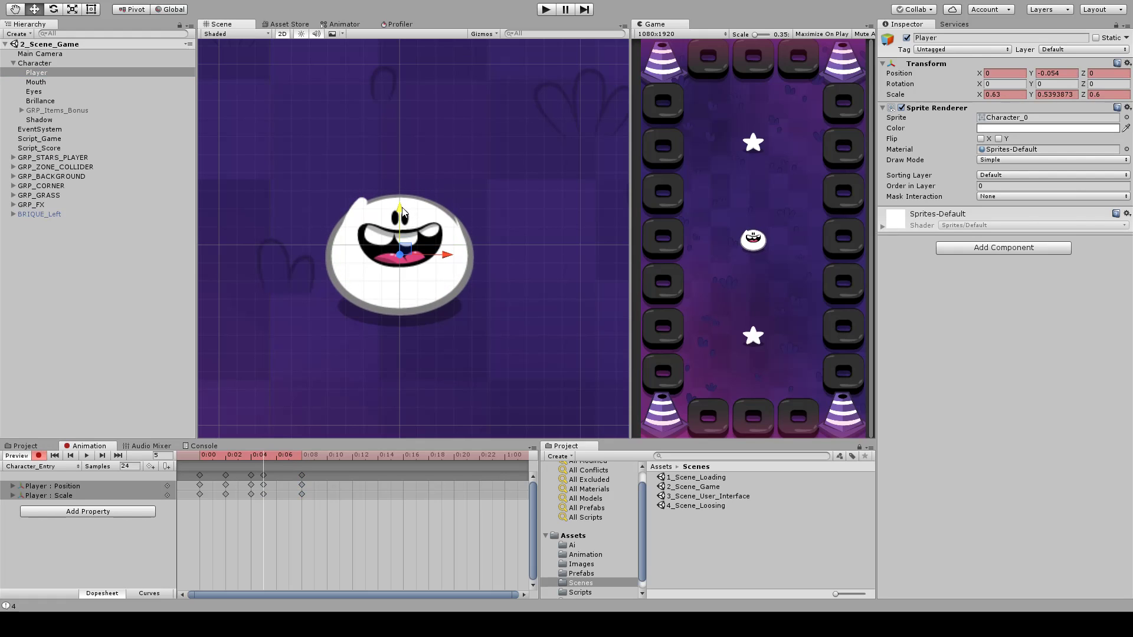
left_click_drag(263, 458, 189, 469)
left_click(87, 456)
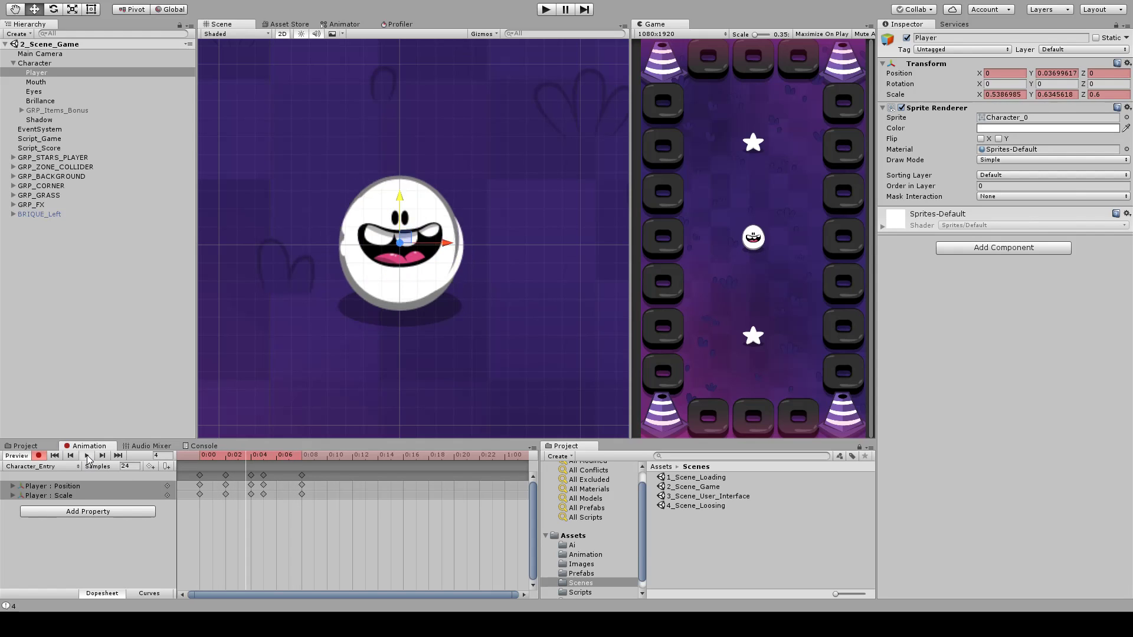
- Copy the Player's frame 8 keyframes to frame 17 and replay the entry animation from the start
left_click(301, 475)
left_click(412, 458)
key("ctrl+c")
key("ctrl+v")
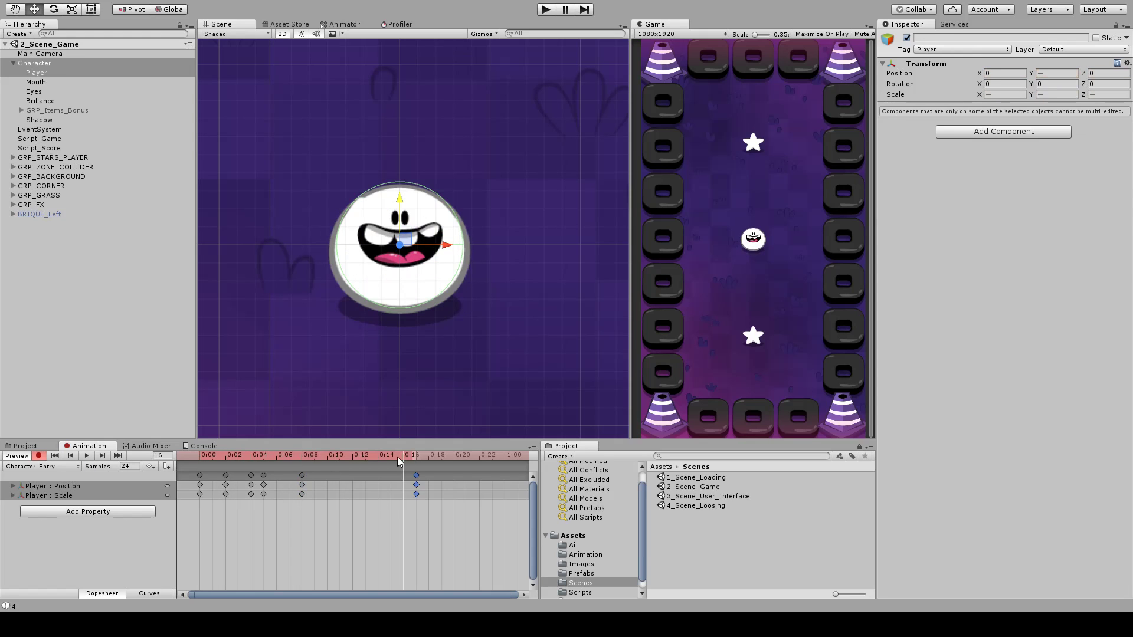
left_click(87, 456)
left_click(87, 456)
mouse_move(216, 460)
left_mouse_down()
mouse_move(300, 472)
mouse_move(200, 463)
left_mouse_up()
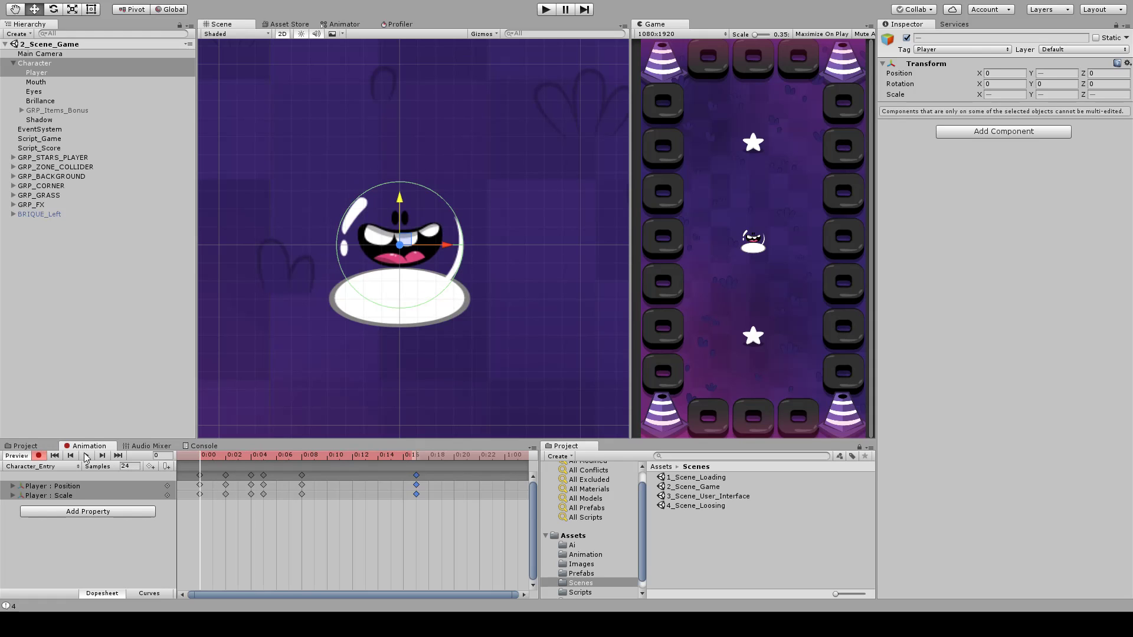
left_click(88, 456)
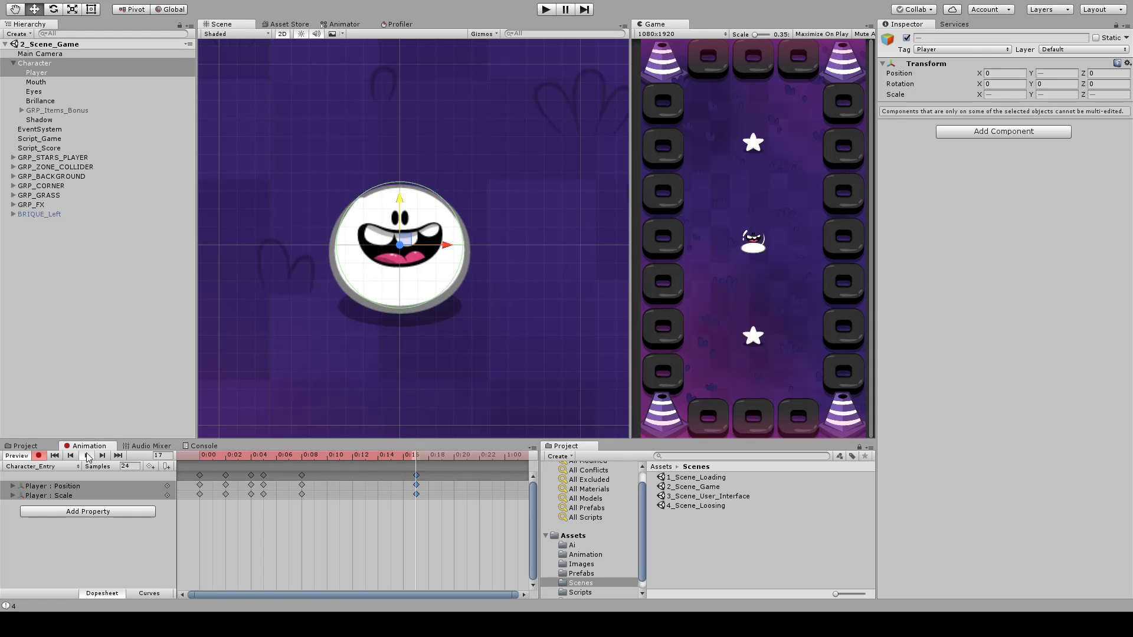
left_click(87, 456)
- At frame 4, undo the accidental Character move and raise only the Player to Y 0.07
left_click(255, 461)
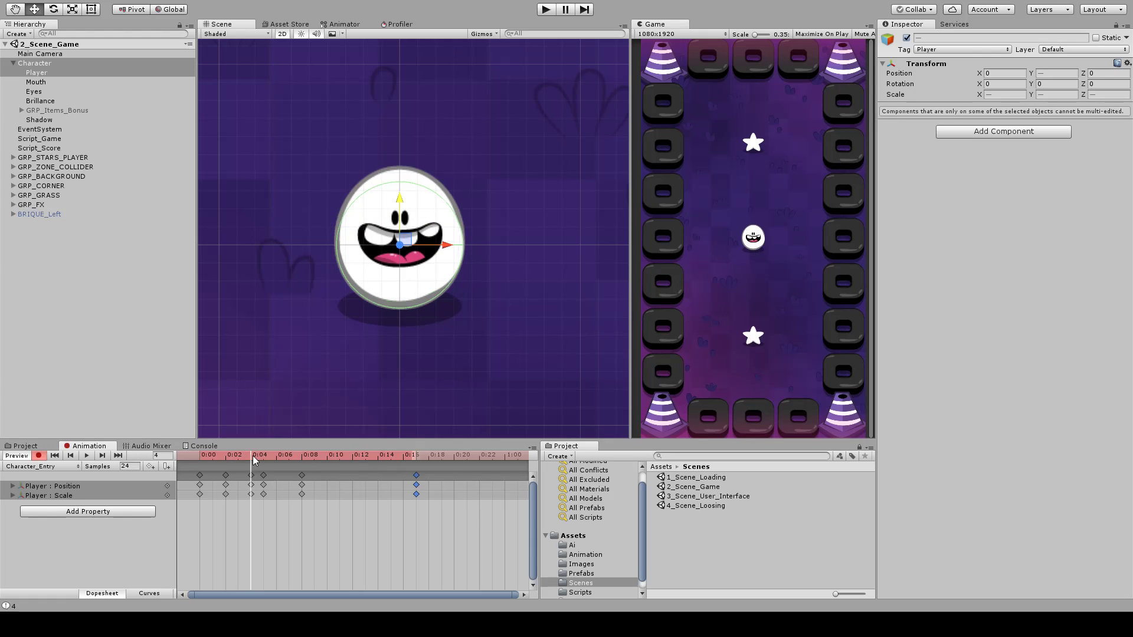
left_click_drag(409, 208, 404, 199)
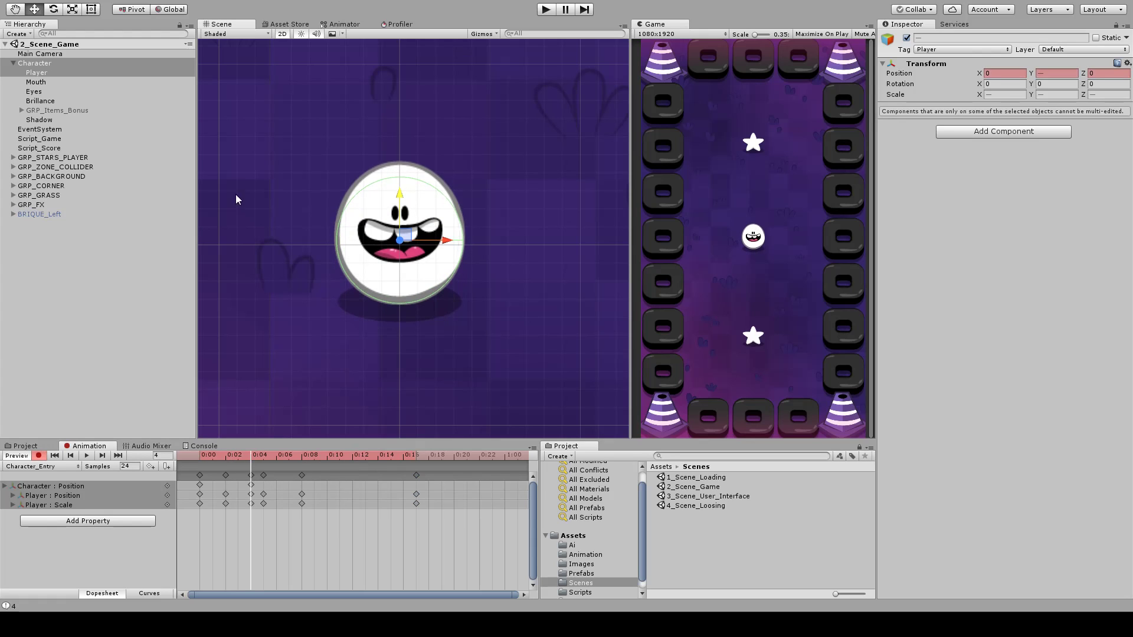
key("ctrl+z")
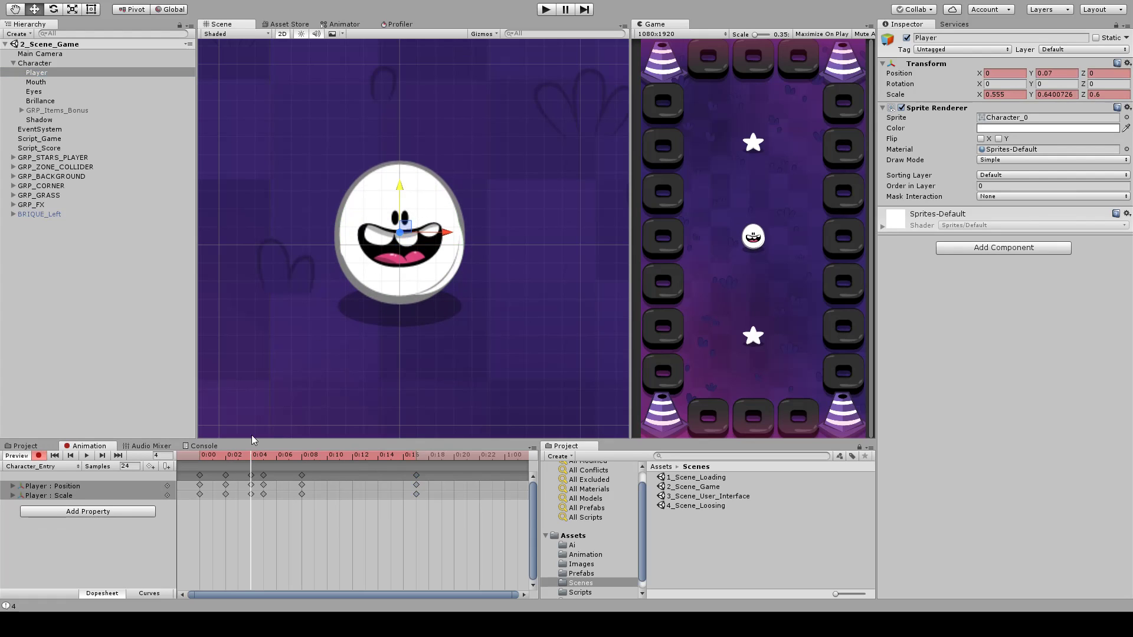
- Delay the Player's frame 5 squash keyframes to frame 6
left_click(263, 475)
left_click(264, 460)
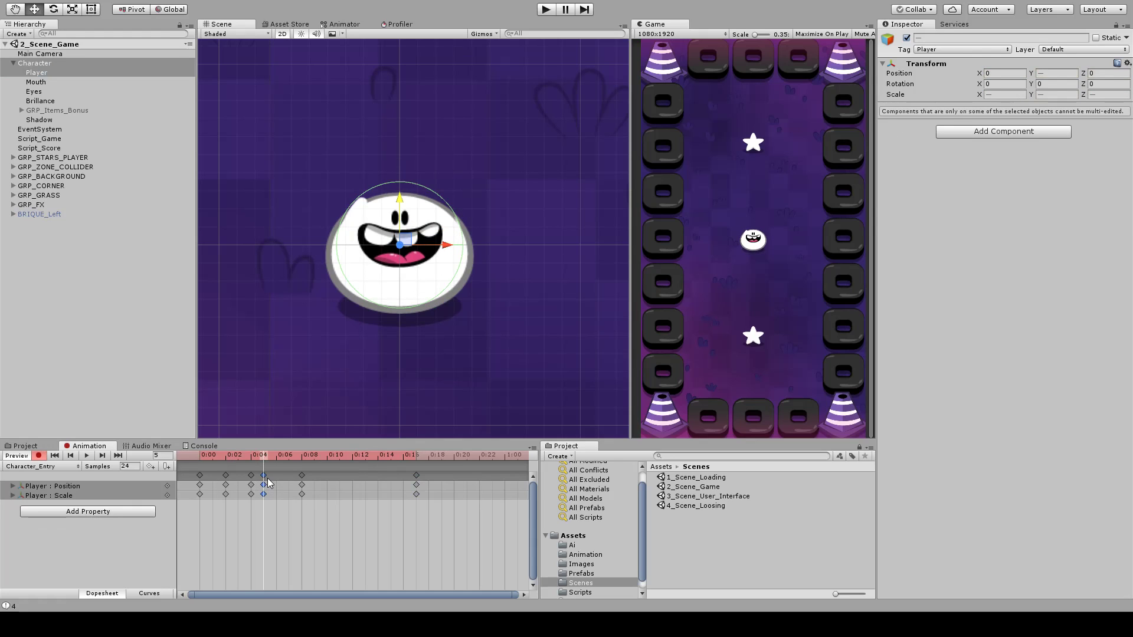
left_click(280, 524)
- Key the Player at frame 5 with position Y -0.01 and replay the entry animation
left_click_drag(264, 457, 260, 462)
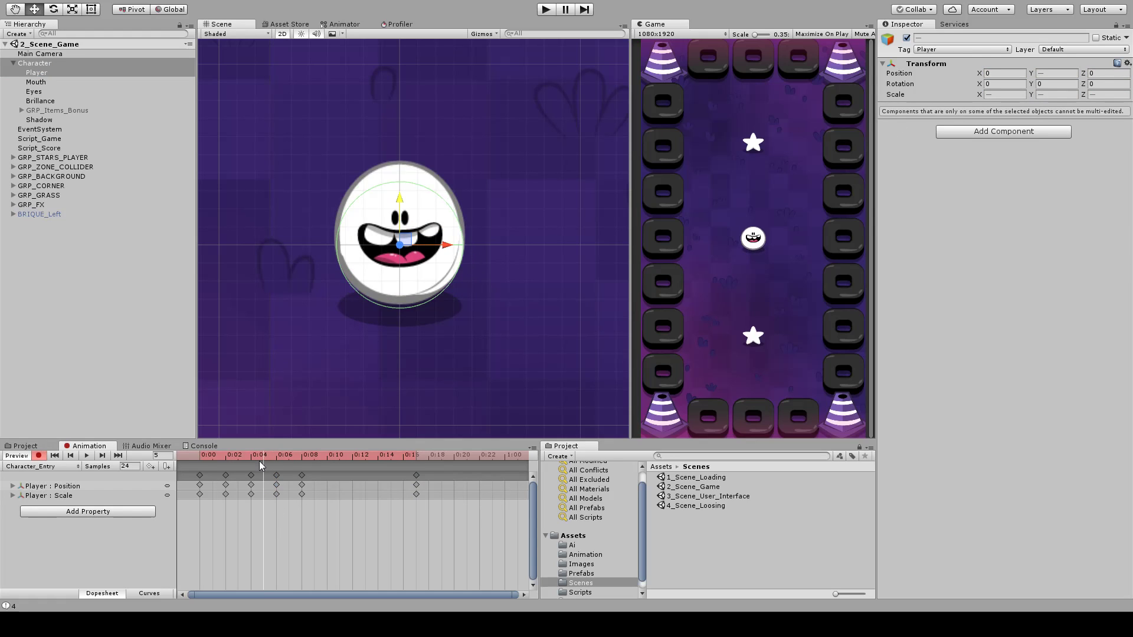
left_click_drag(399, 204, 401, 204)
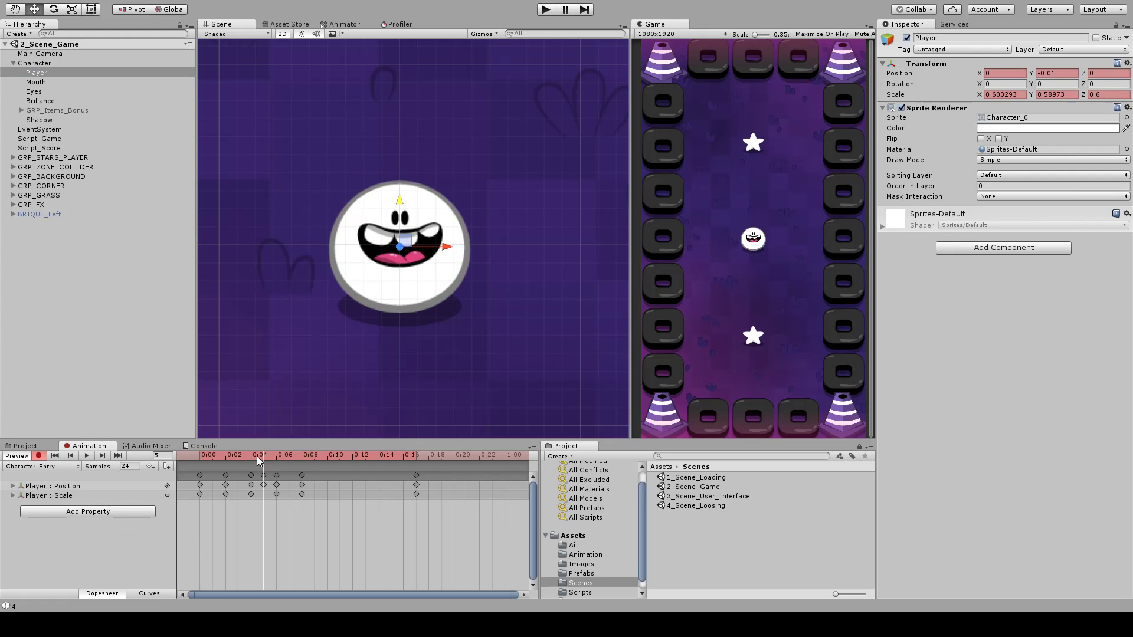
left_click_drag(257, 455, 200, 458)
left_click(86, 456)
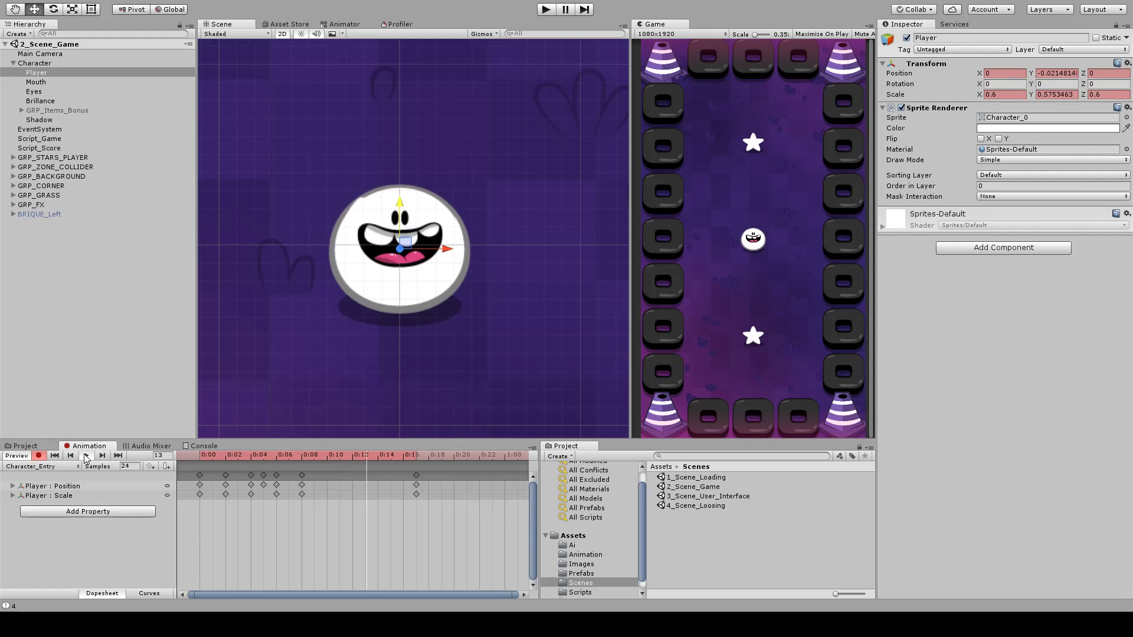
left_click(86, 456)
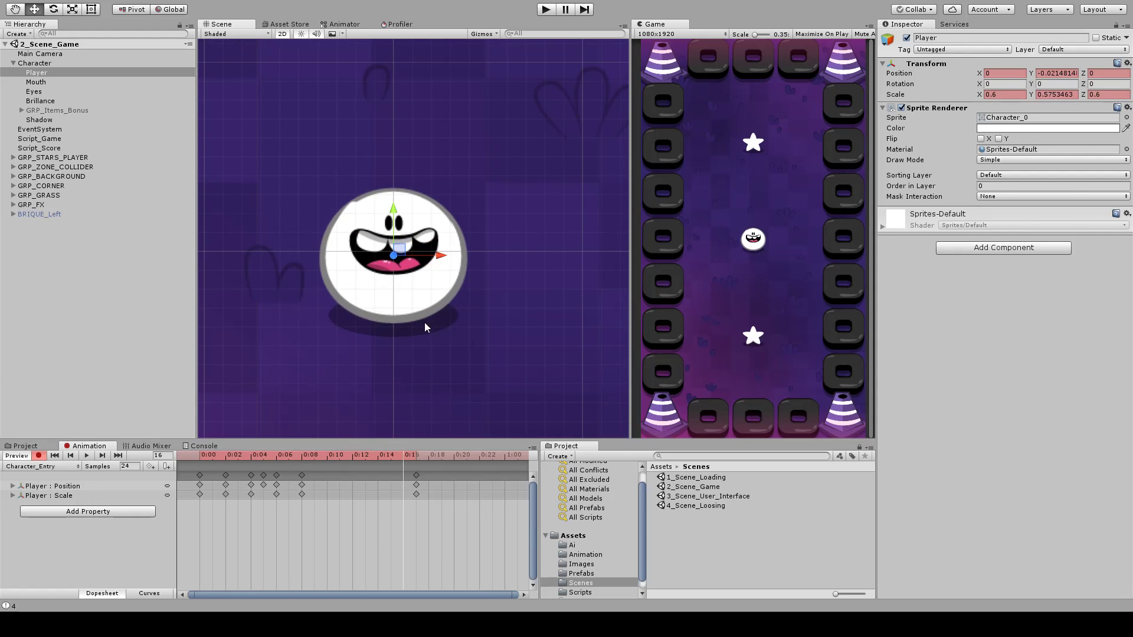
- Key the Mouth's active state off at frame 2 and on at frame 3
left_click_drag(399, 455, 171, 466)
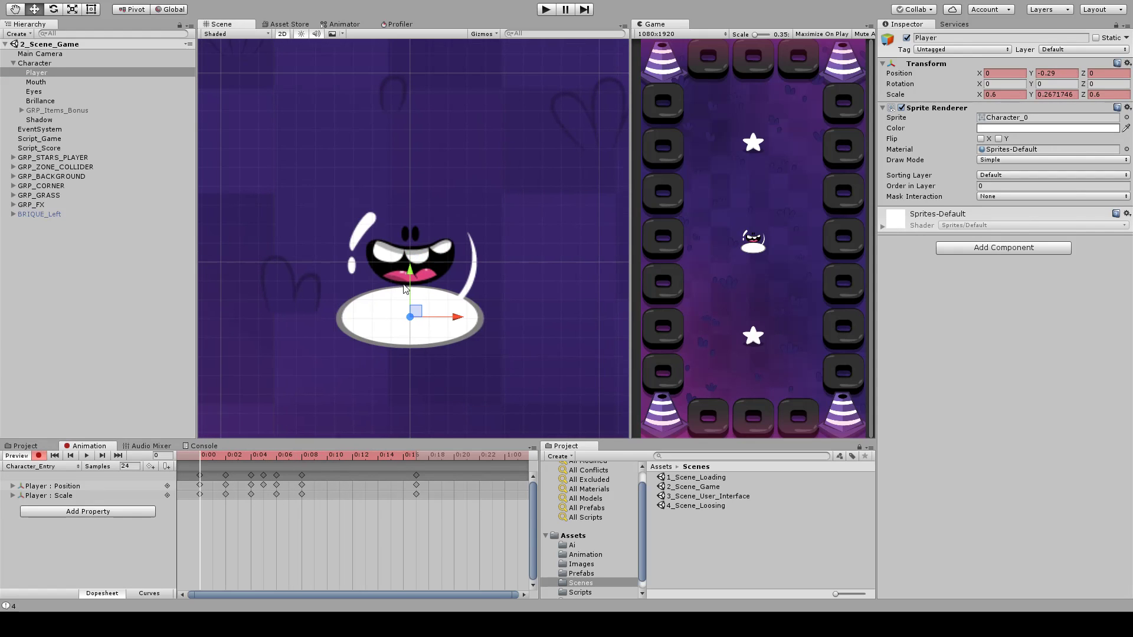
middle_click_drag(355, 282, 372, 273)
left_click(44, 81)
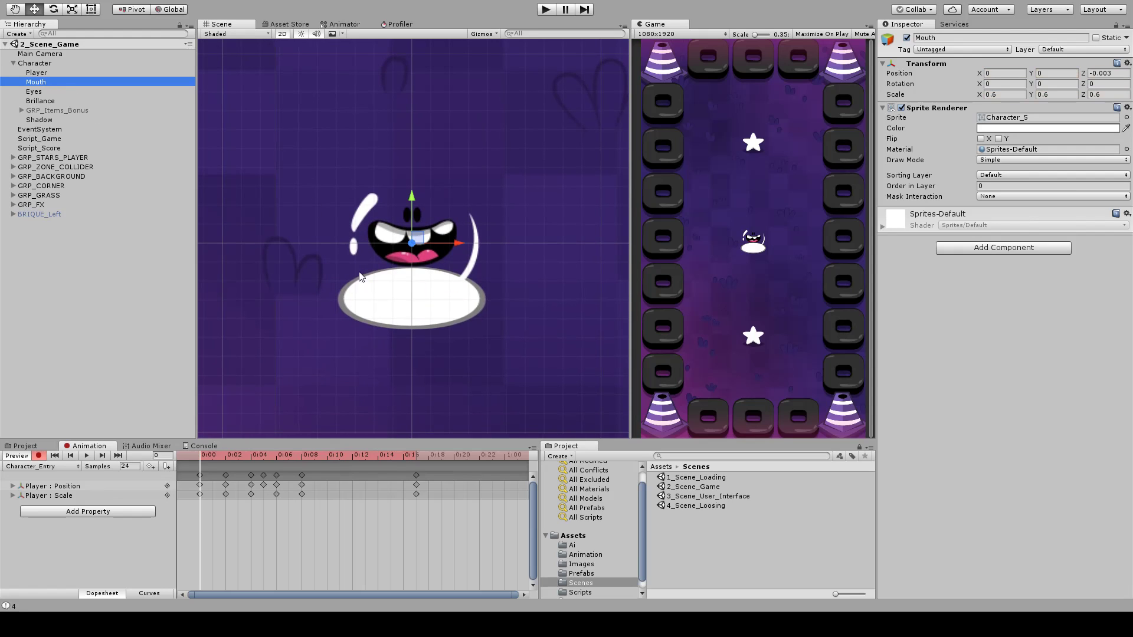
mouse_move(219, 462)
left_mouse_down()
mouse_move(260, 467)
mouse_move(222, 471)
left_mouse_up()
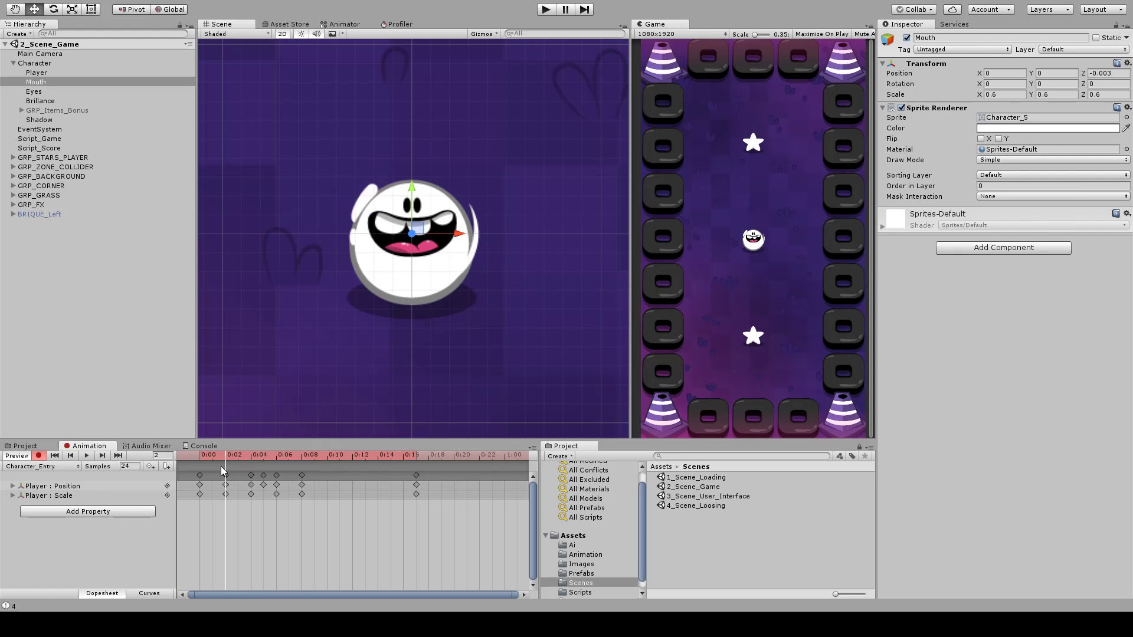
left_click(907, 38)
left_click_drag(200, 484, 226, 485)
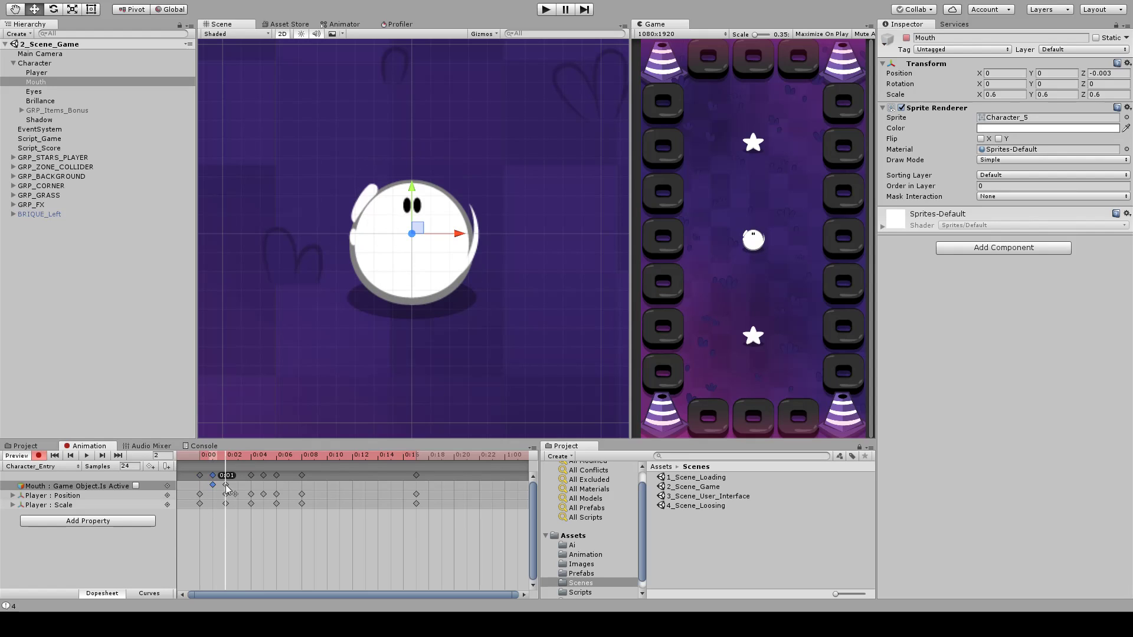
left_click(238, 455)
left_click(136, 486)
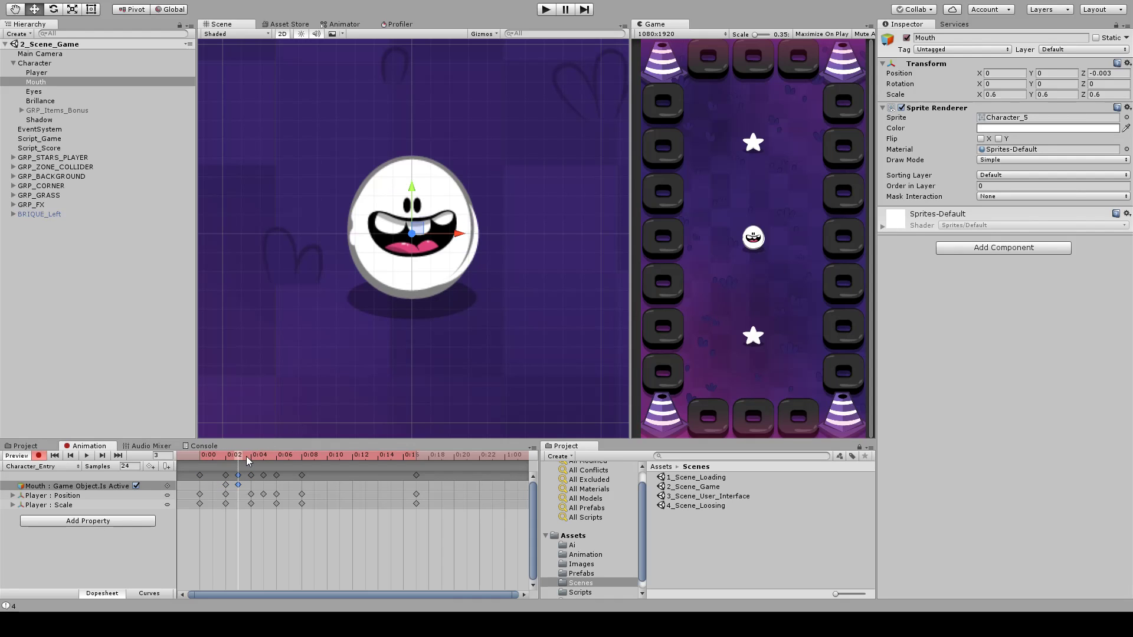
- Key the Mouth's scale at 0 on all three axes at frame 6 of the entry animation
left_click(276, 455)
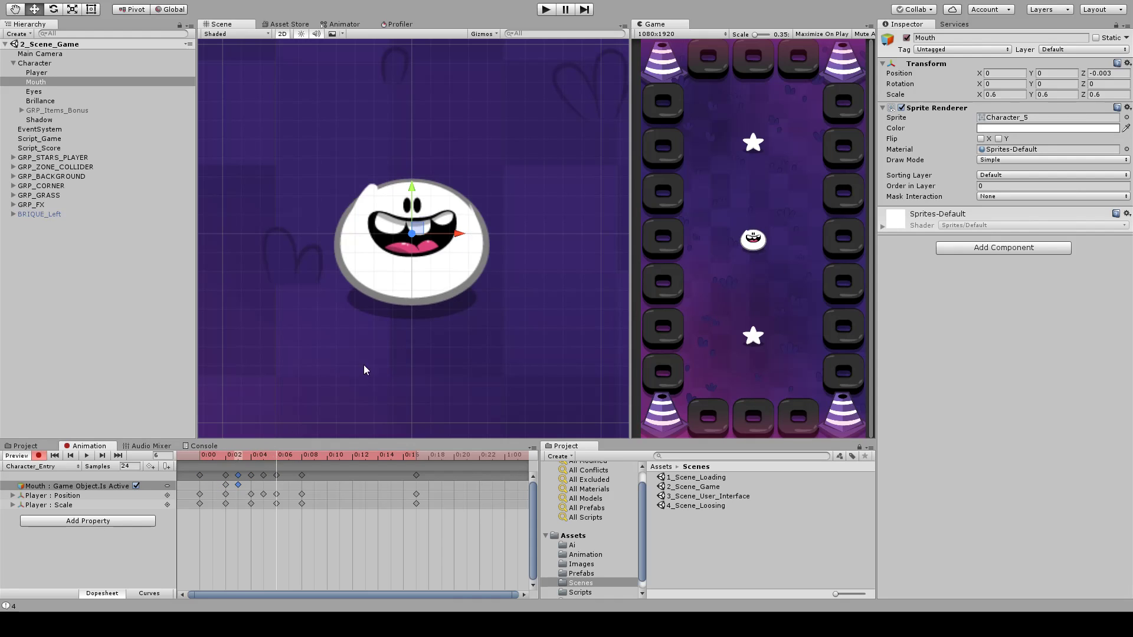
key("r")
left_click(1010, 97)
type("0")
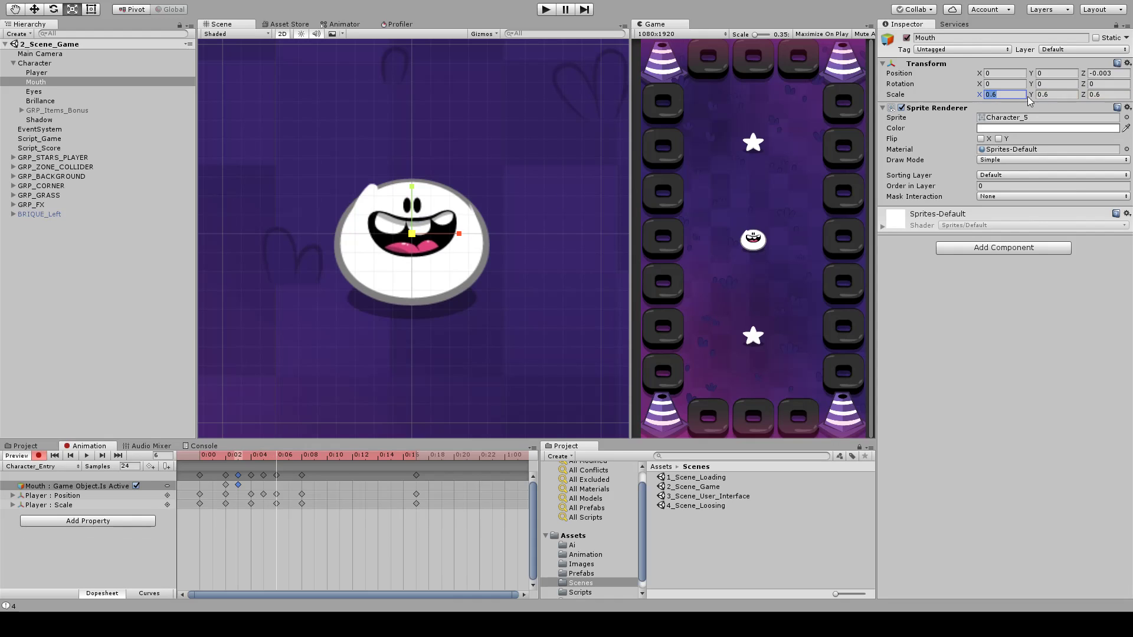
key("Tab")
type("0")
key("Tab")
type("0")
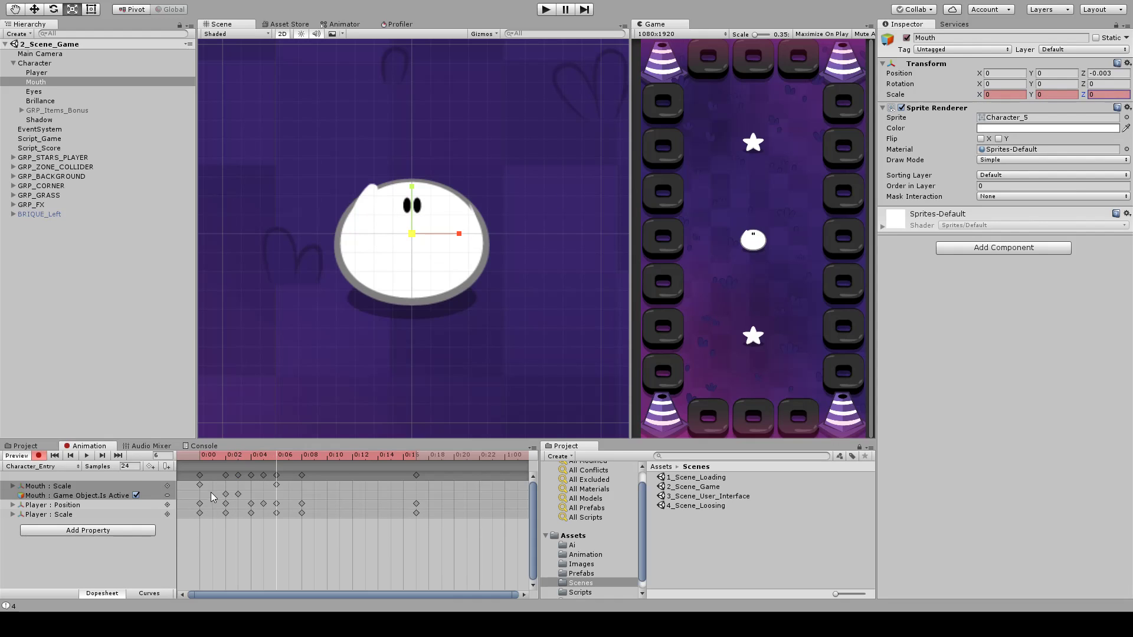
- Retime the Mouth's scale keyframes to 0 at frame 3 and 0.6 at frame 7, with an enlarged scale of about 0.66 at frame 5
left_click_drag(202, 485, 266, 473)
left_click(263, 485)
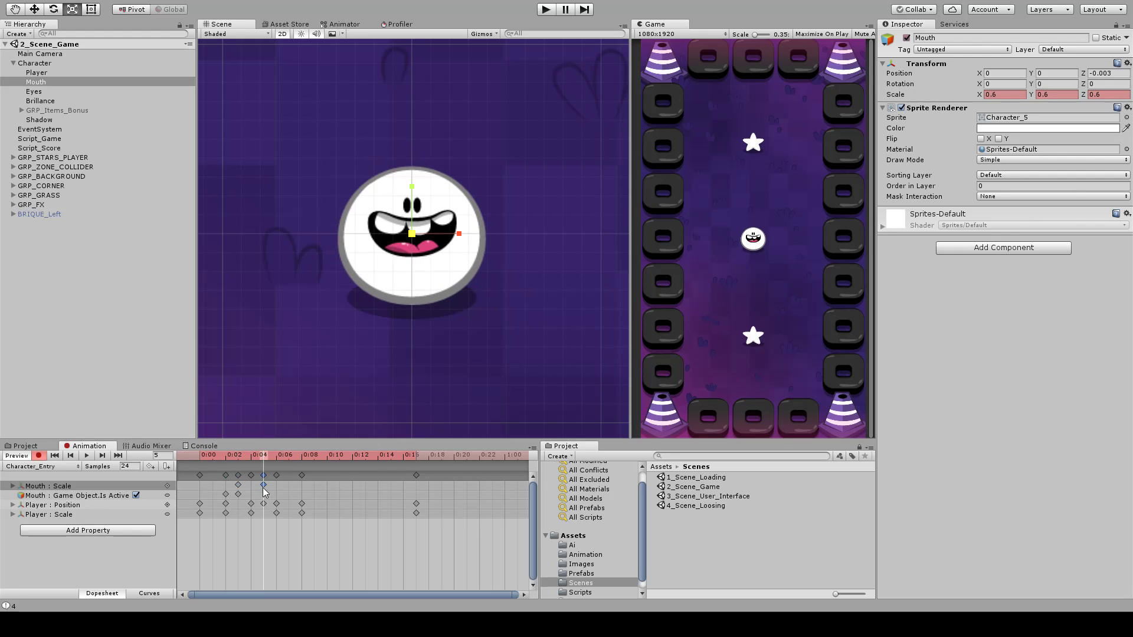
left_click(286, 464)
left_click(271, 456)
left_click_drag(408, 234, 417, 238)
- Key the Mouth's position at Y 0 at frame 3, Y 0.1 at frame 4 and Y 0.006 at frame 5
key("w")
left_click_drag(223, 460, 246, 454)
left_click_drag(416, 189, 415, 171)
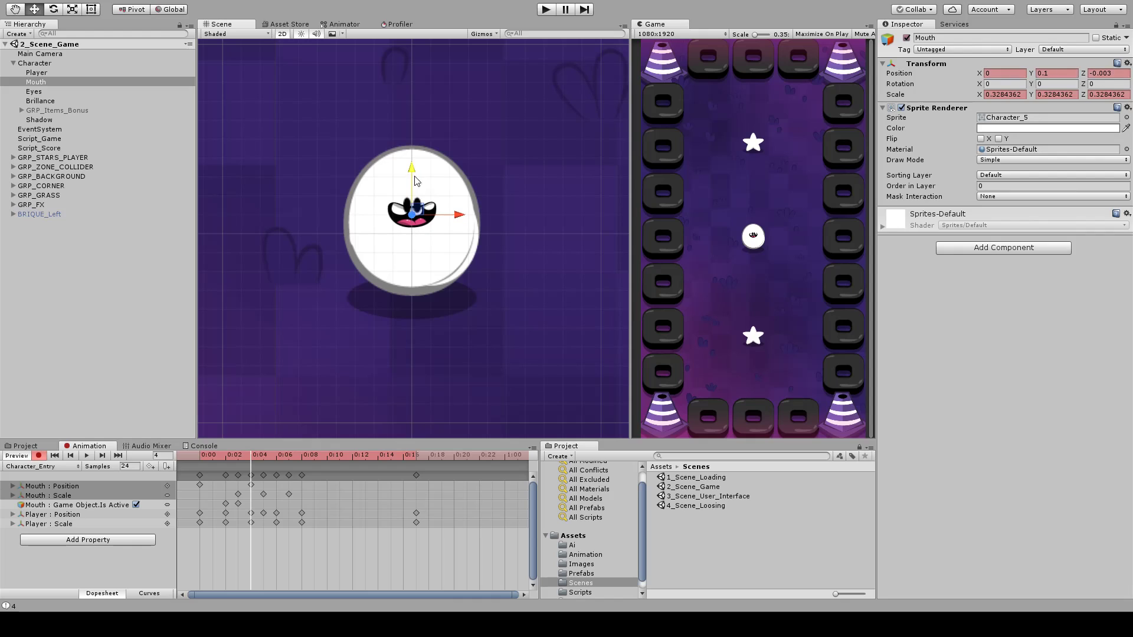
left_click_drag(204, 484, 264, 456)
left_click_drag(415, 173, 415, 191)
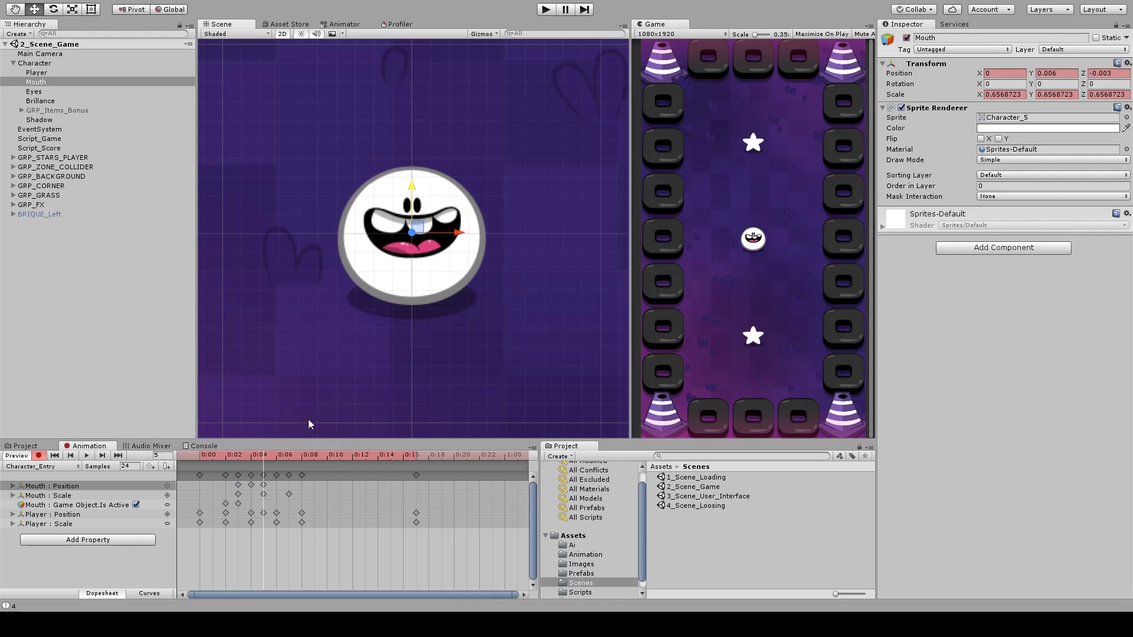
- Lower the Mouth to Y -0.116 at frame 7 and copy its frame 3 position keyframe to frame 9
left_click_drag(256, 460, 292, 476)
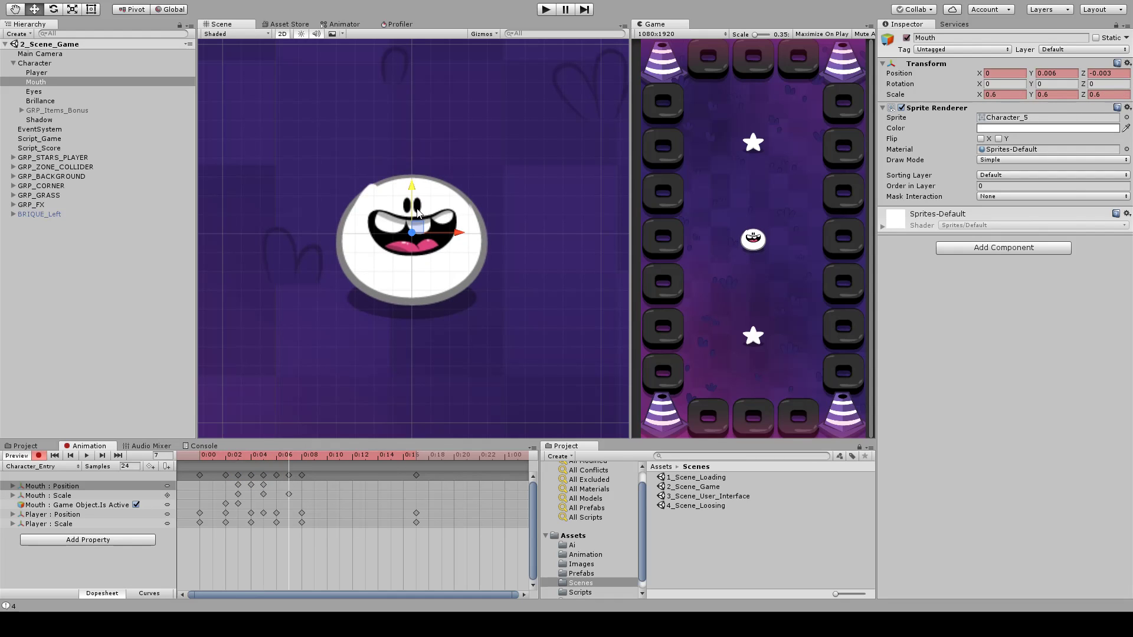
left_click_drag(413, 194, 413, 214)
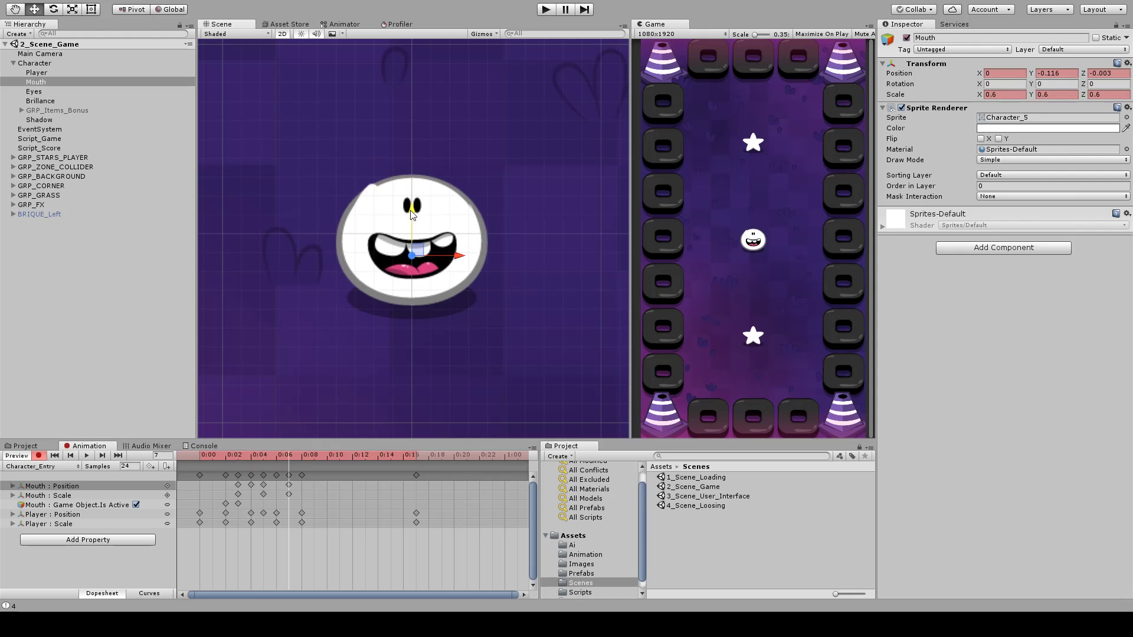
left_click_drag(285, 455, 241, 494)
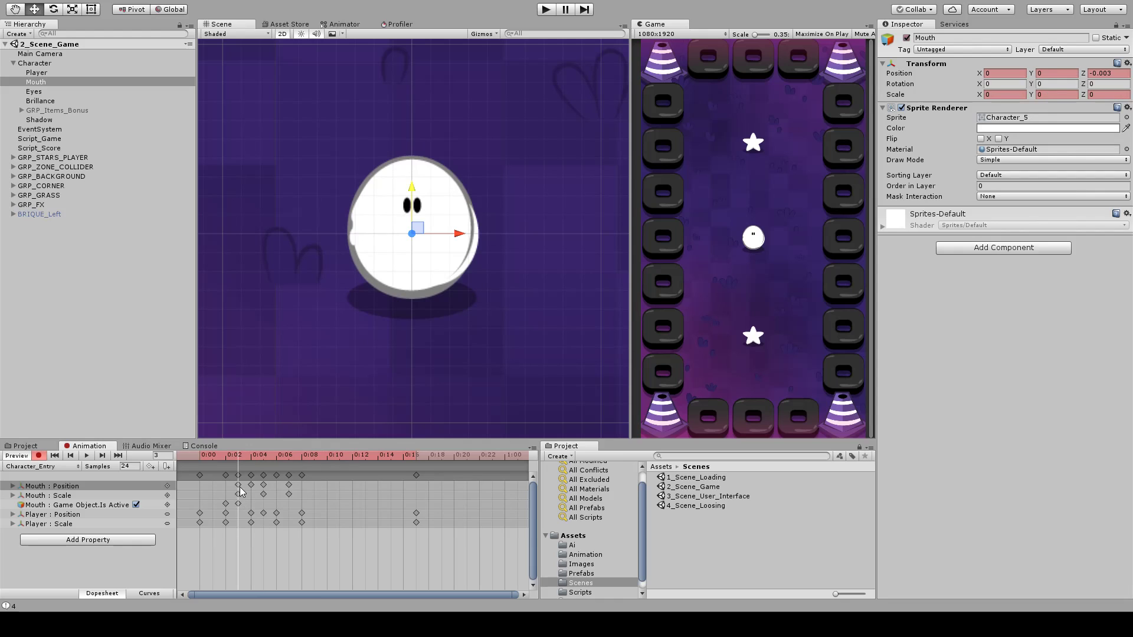
left_click(238, 485)
left_click(313, 455)
key("ctrl+v")
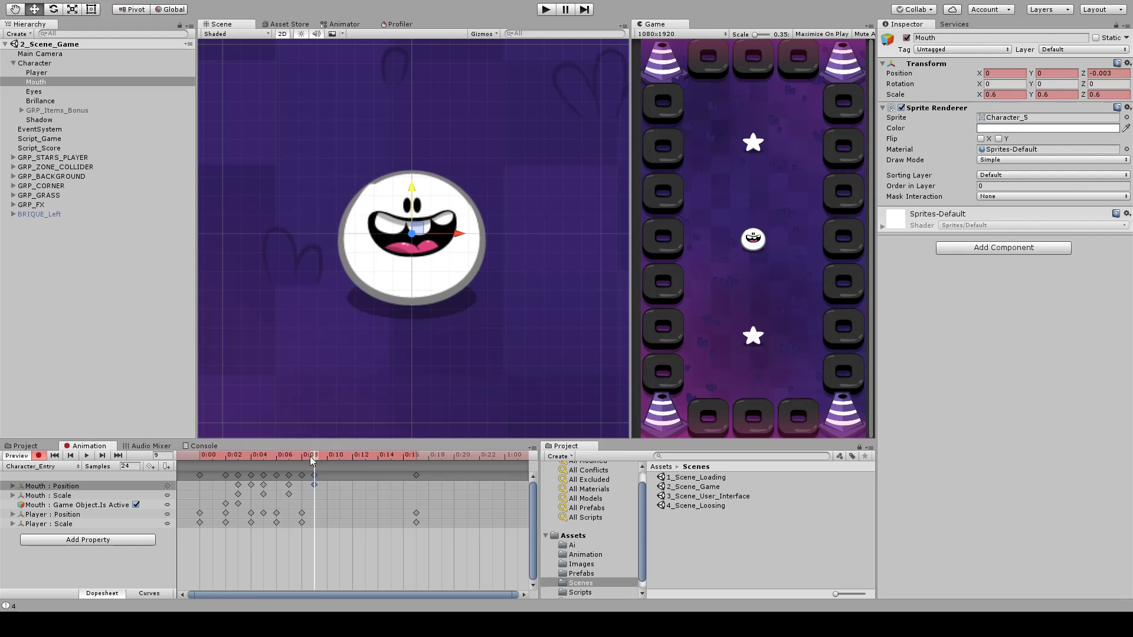
- Replay the entry animation and raise the Mouth to Y -0.088 at frame 7
left_click_drag(312, 457, 129, 467)
left_click(87, 455)
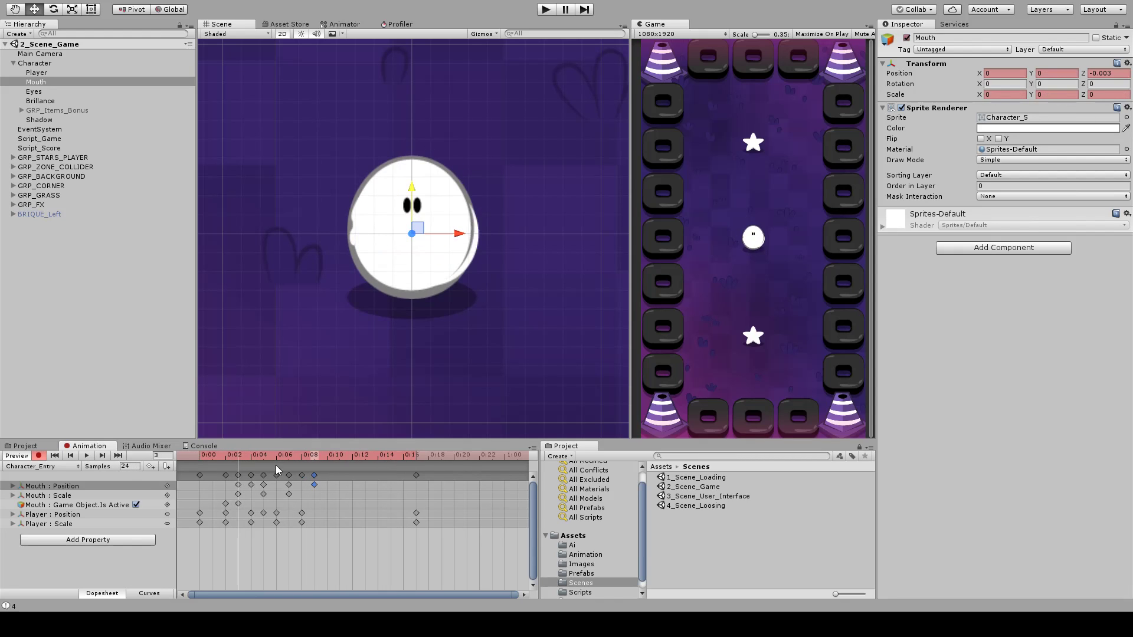
left_click_drag(411, 216, 412, 208)
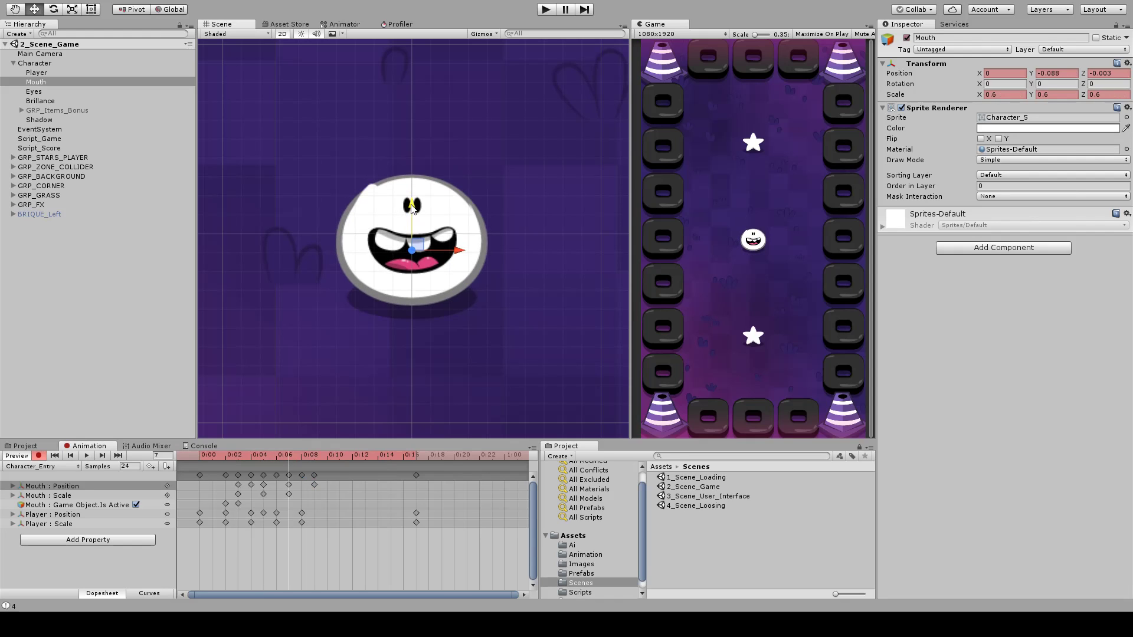
- Delay the Mouth's last position keyframe to frame 10 and key only the Mouth at Y -0.075 at frame 6 and Y -0.078 at frame 8
mouse_move(294, 458)
left_mouse_down()
mouse_move(325, 456)
mouse_move(240, 476)
mouse_move(313, 457)
mouse_move(288, 469)
mouse_move(327, 485)
mouse_move(291, 456)
mouse_move(257, 467)
mouse_move(277, 467)
left_mouse_up()
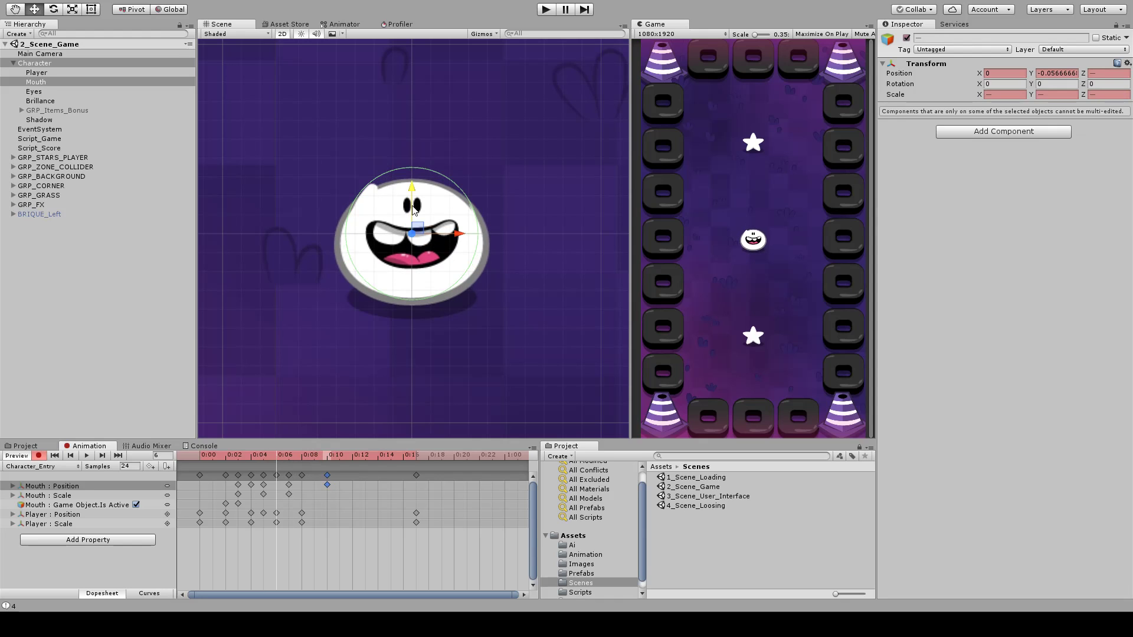
left_click_drag(414, 190, 405, 218)
key("ctrl+z")
left_click(34, 84)
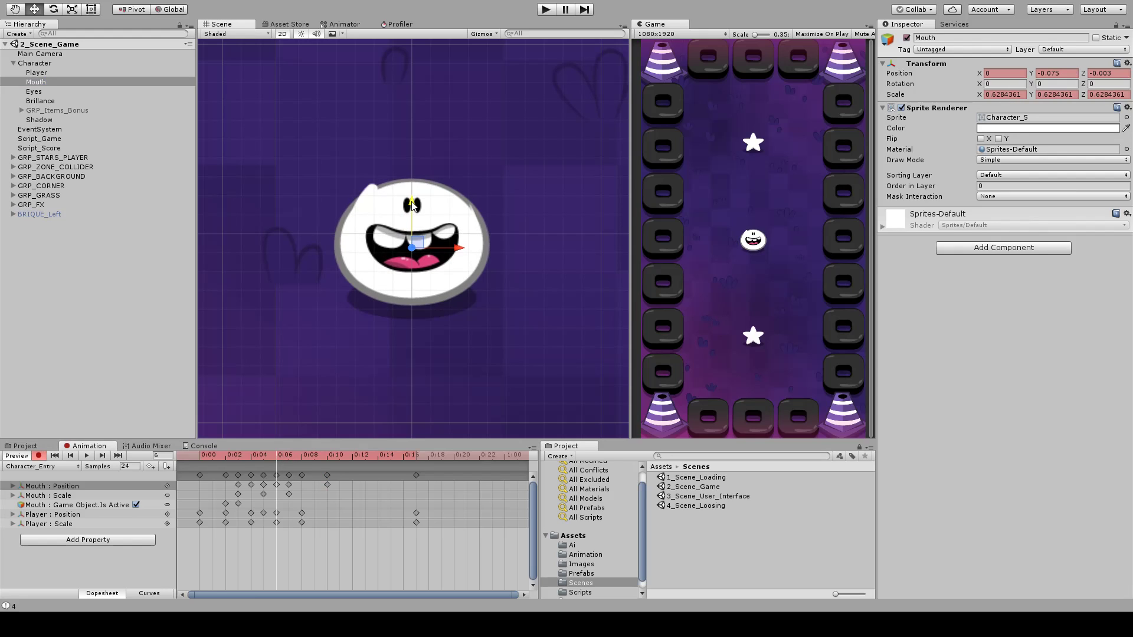
left_click_drag(282, 459, 300, 455)
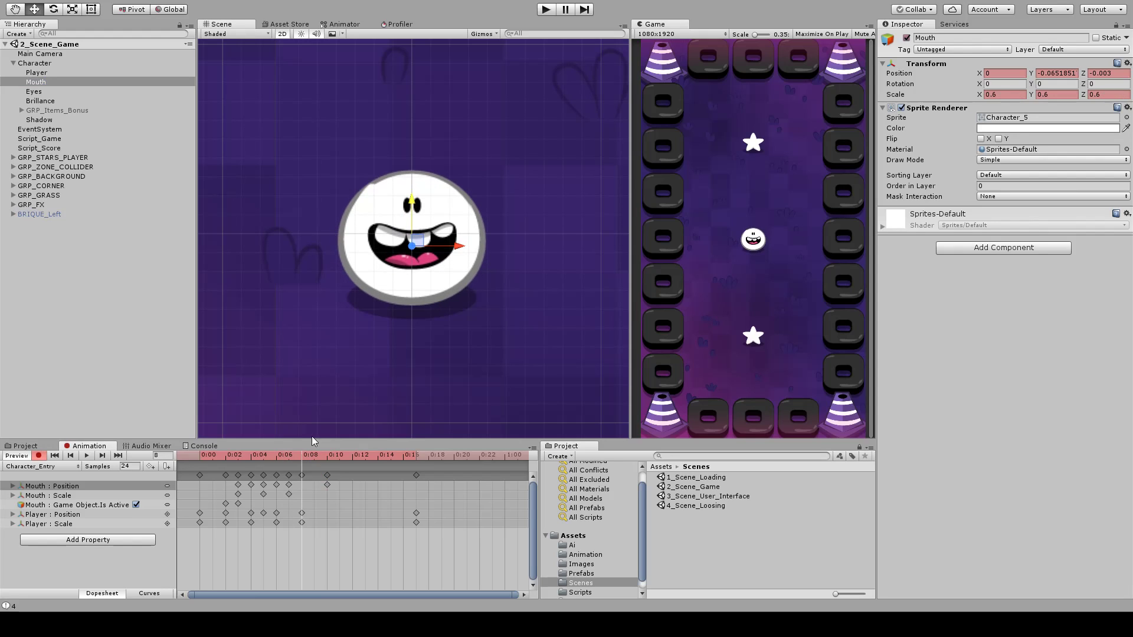
left_click_drag(413, 205, 413, 209)
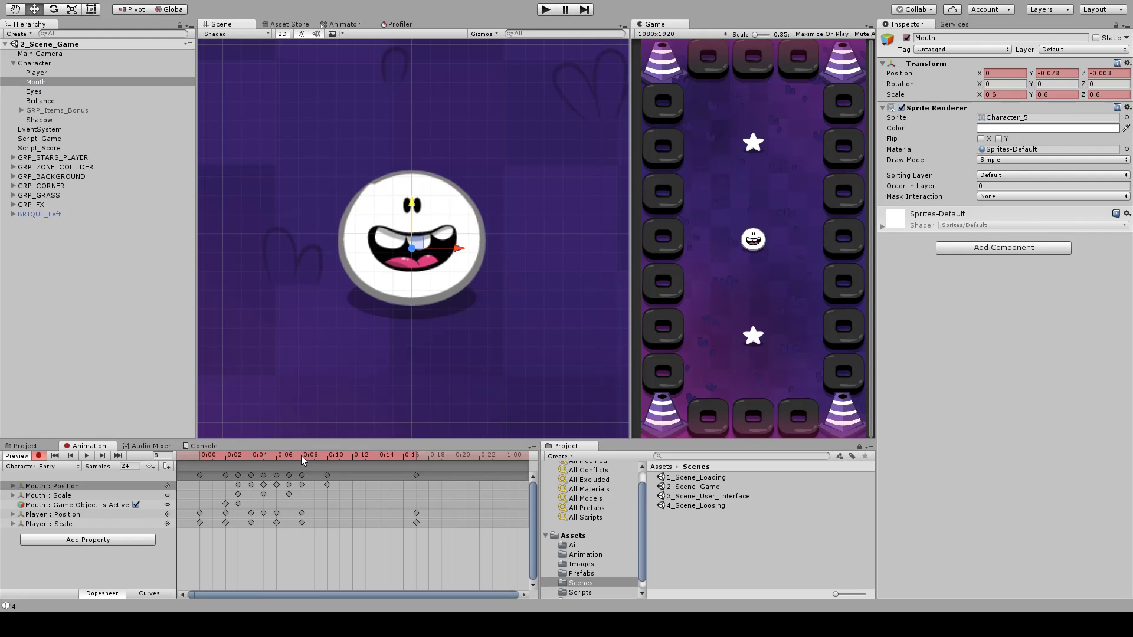
- Replay the entry animation and examine the Mouth's motion up close in the Game view
left_click_drag(301, 456, 197, 456)
left_click(328, 483)
left_click(86, 456)
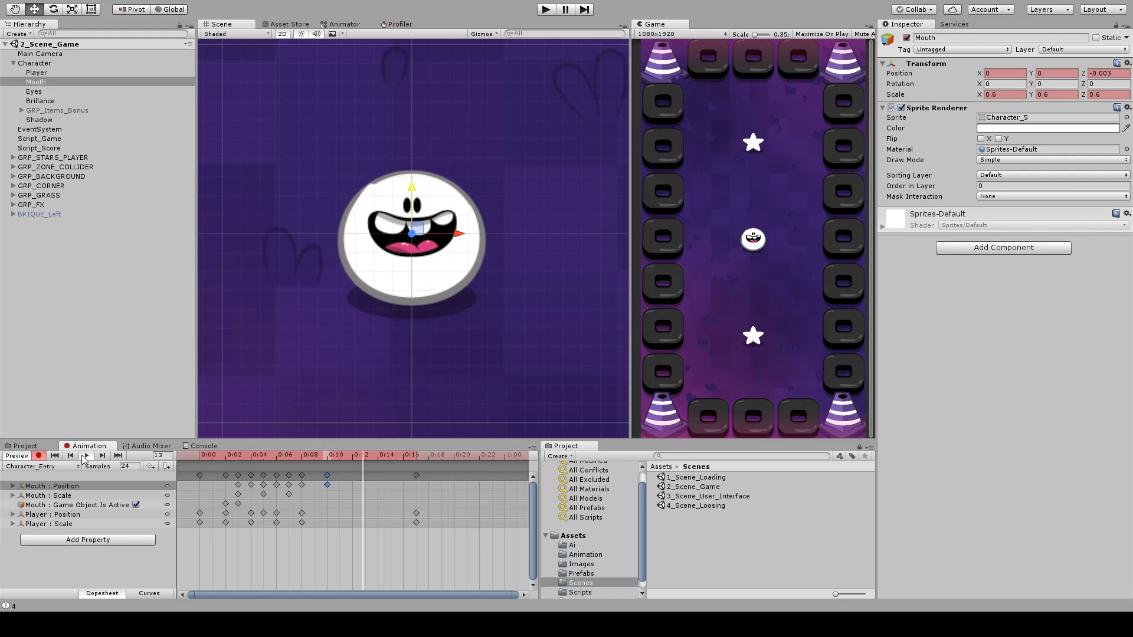
scroll(700, 320, "up", 5)
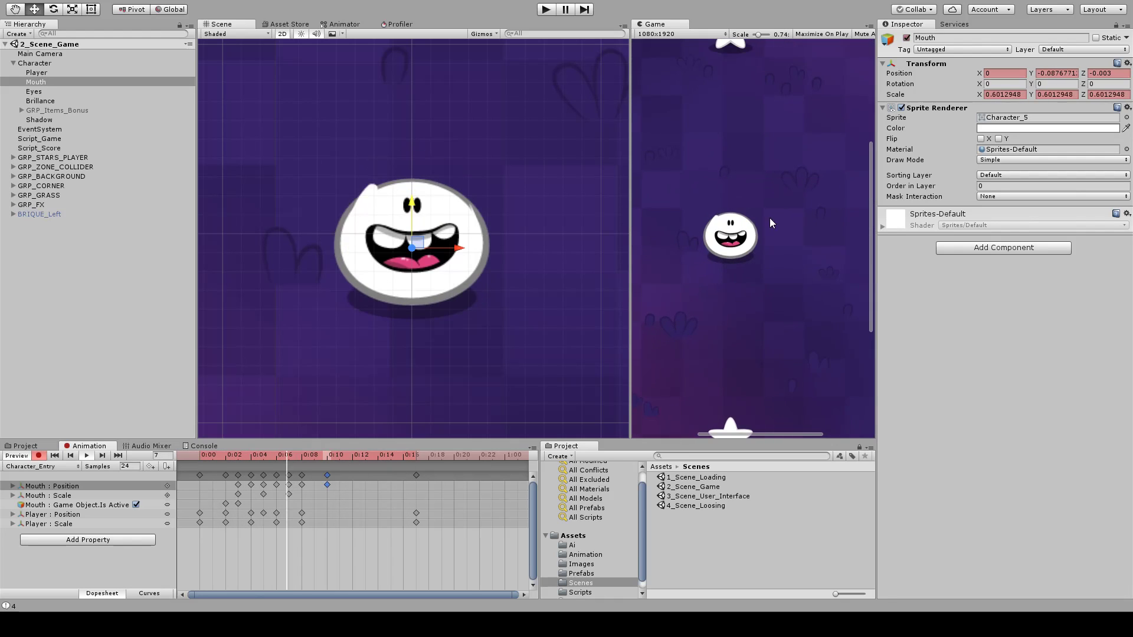
scroll(721, 263, "up", 1)
middle_click_drag(721, 263, 767, 310)
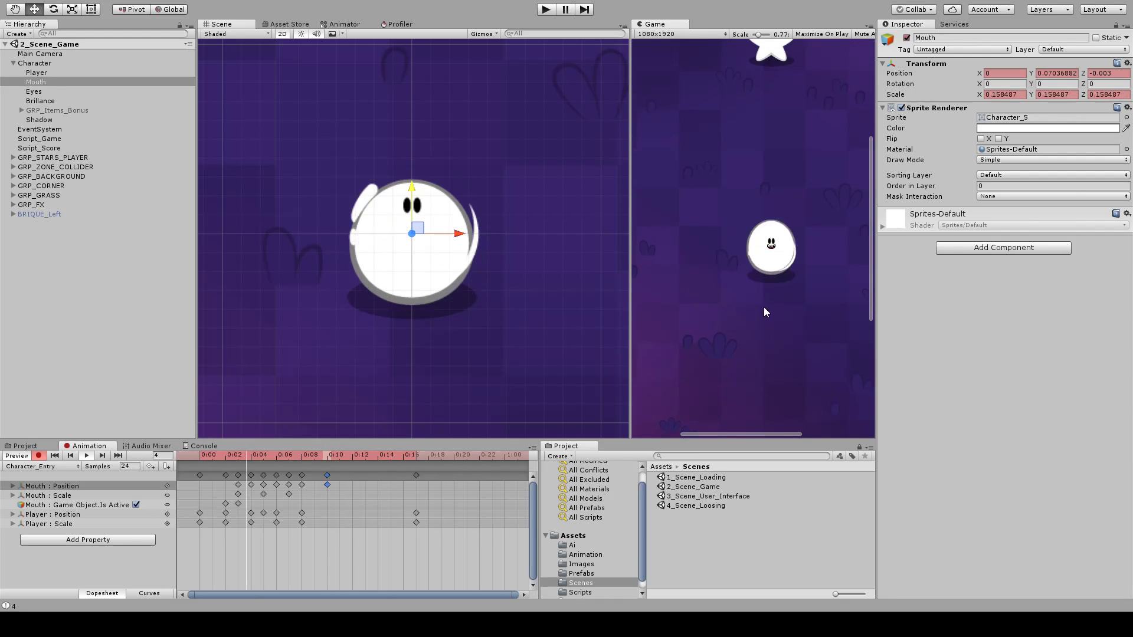
scroll(764, 307, "down", 5)
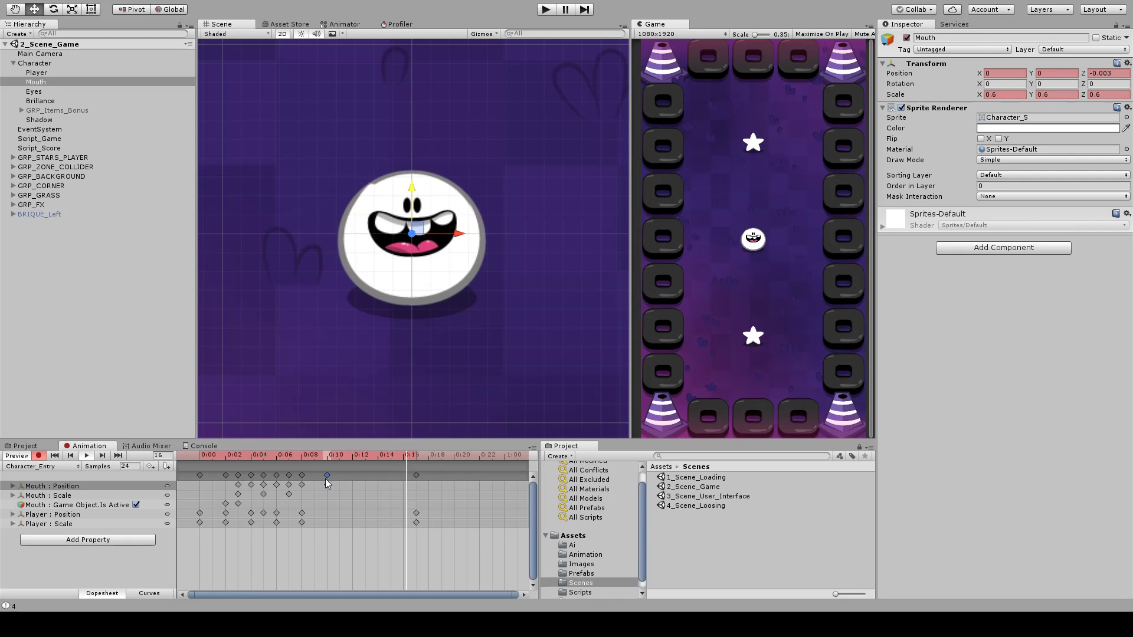
- Key the Eyes at frame 0 with position Y -0.218 so they sit on the squashed body
key("q")
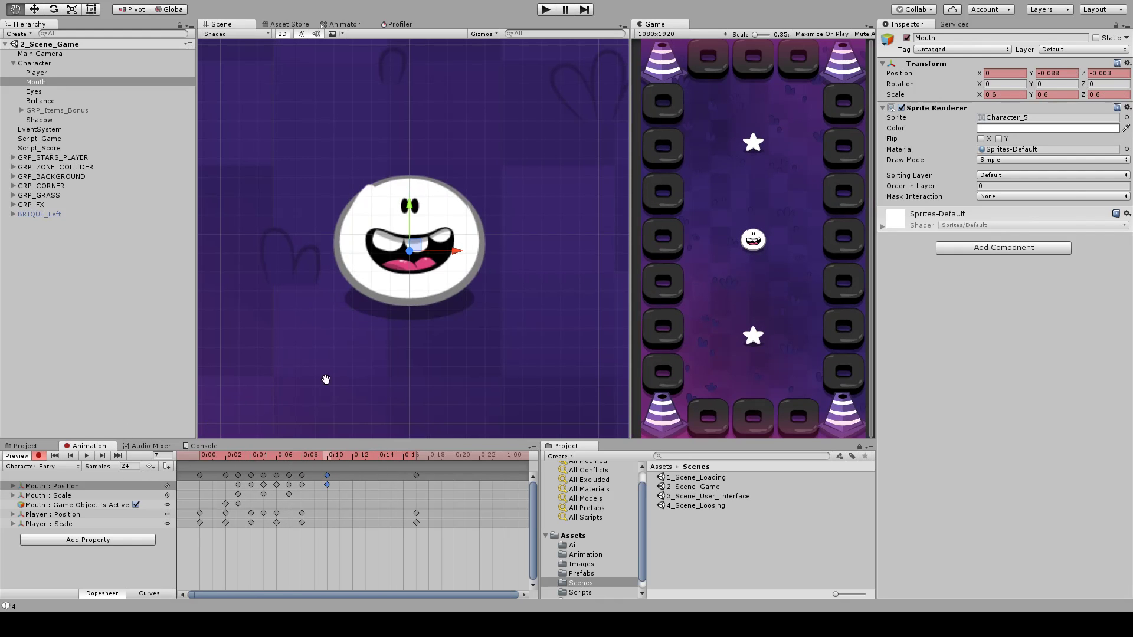
middle_click_drag(325, 379, 329, 360)
left_click(48, 92)
middle_click_drag(302, 152, 303, 168)
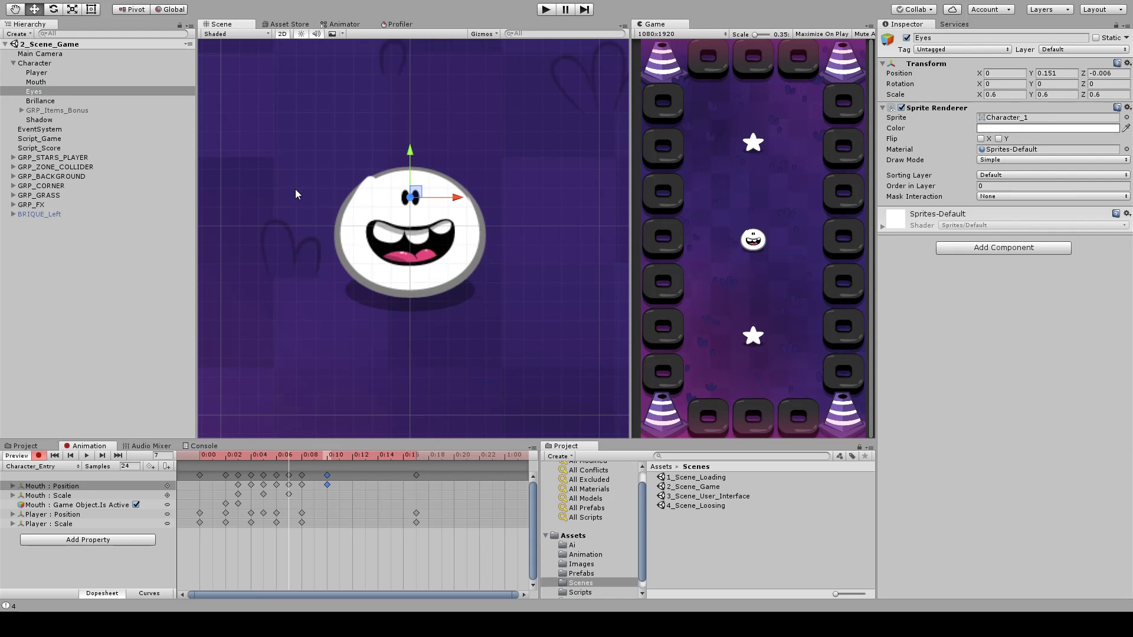
middle_click_drag(238, 321, 243, 312)
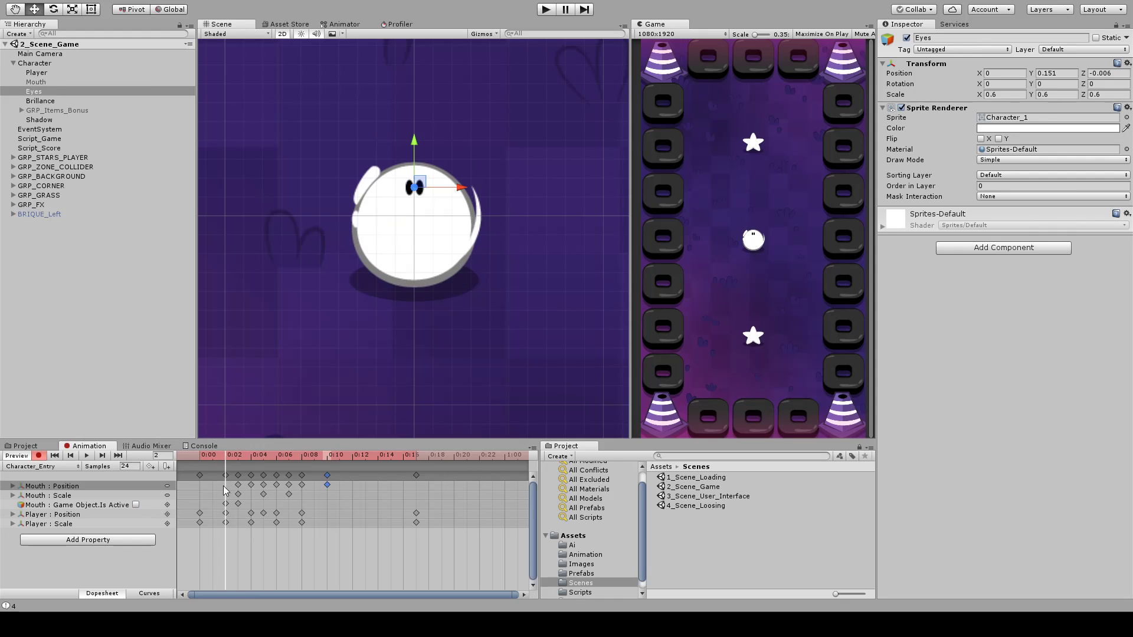
left_click_drag(222, 487, 192, 490)
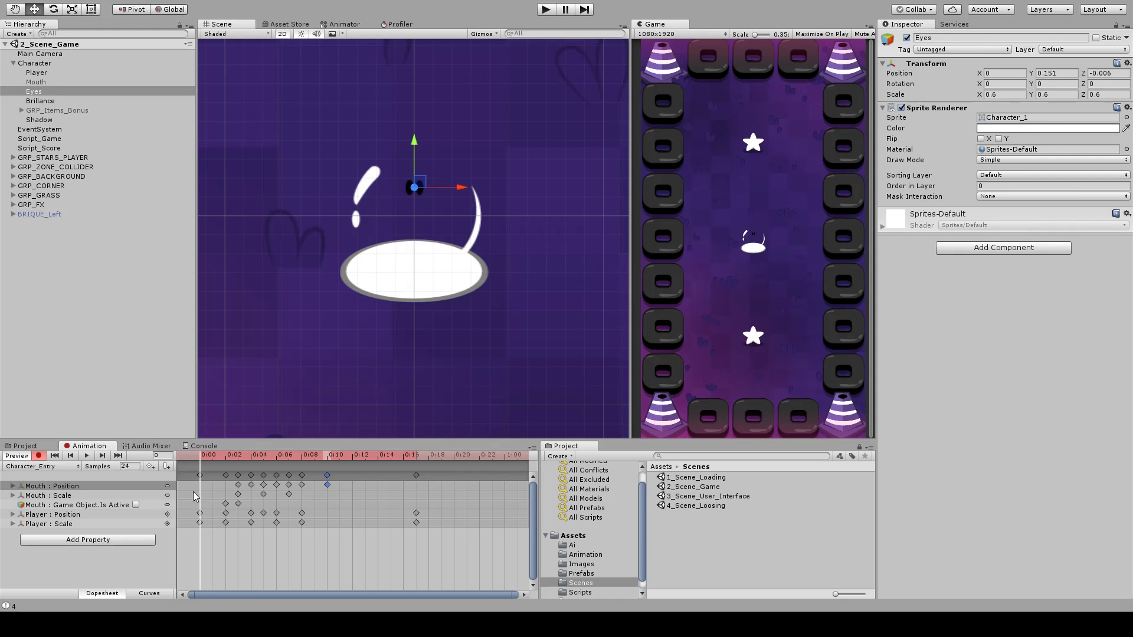
left_click_drag(415, 142, 409, 210)
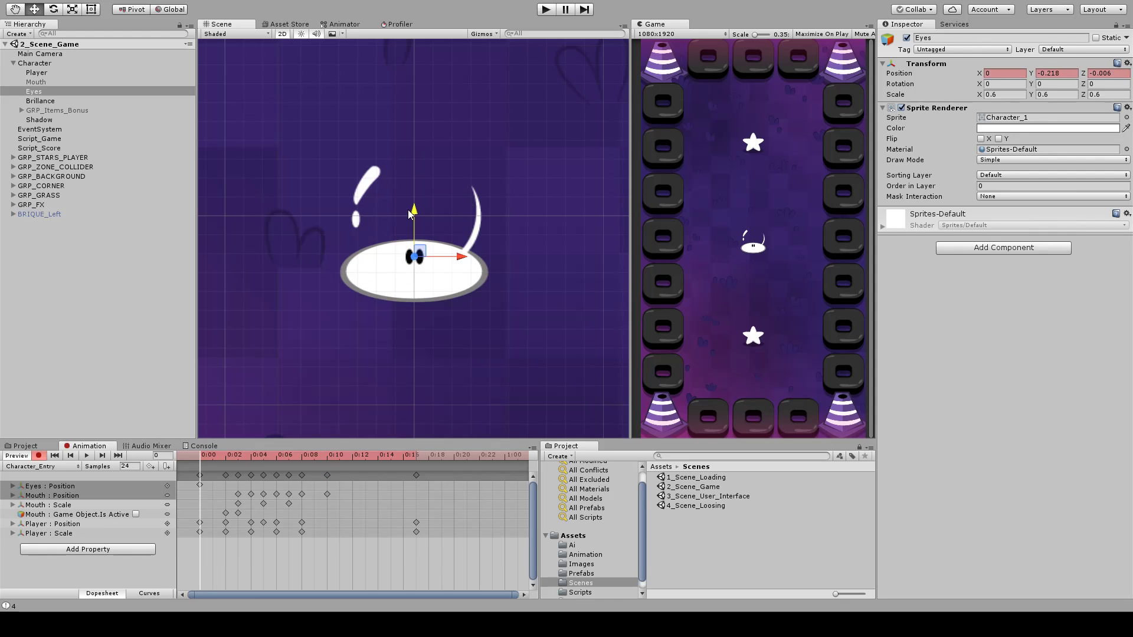
- Undo the last Eyes move and key the Eyes at Y position about -0.074 on frame 1
key("ctrl+z")
left_click(216, 455)
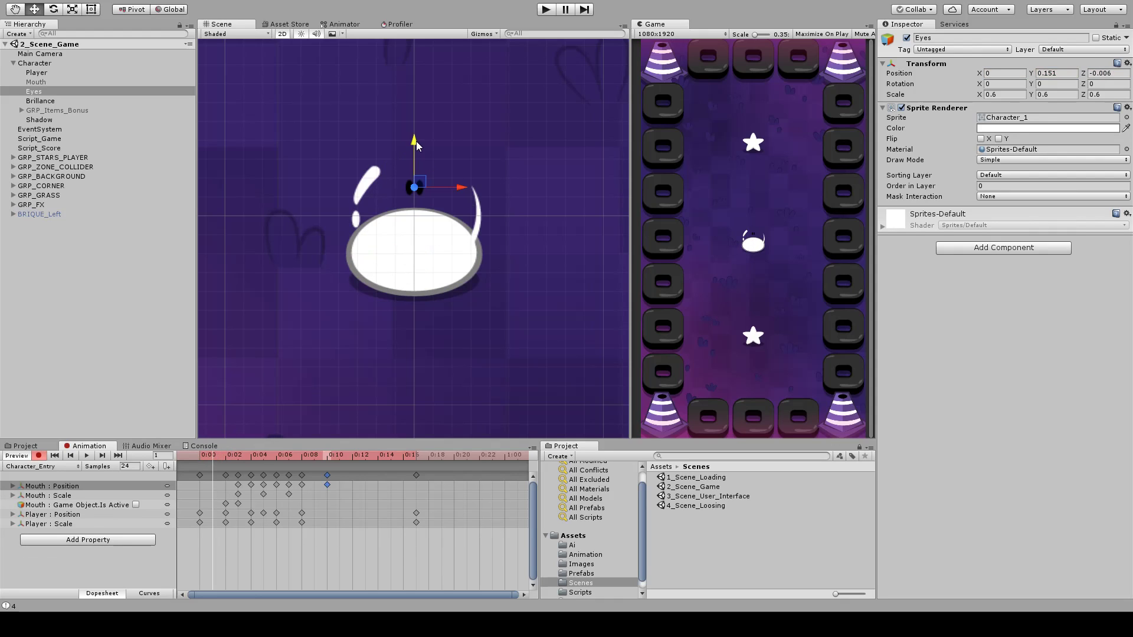
left_click_drag(416, 140, 413, 186)
- Move the Eyes' initial position key from frame 0 to frame 10 and key the Eyes at Y about -0.202 on frame 0
left_click(200, 485)
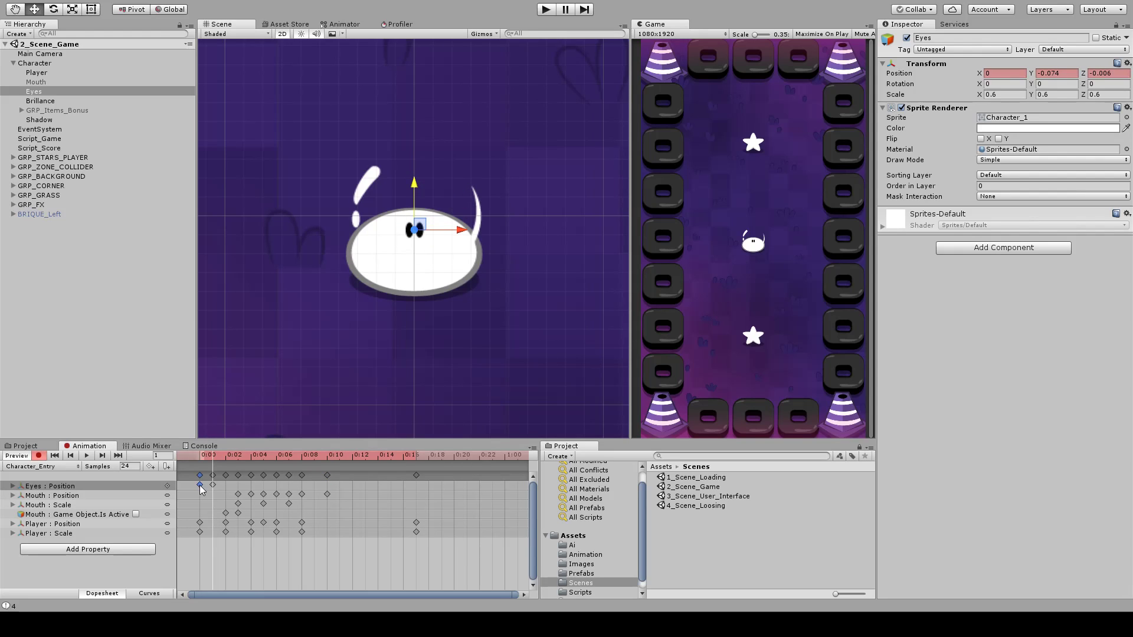
left_click_drag(210, 457, 196, 459)
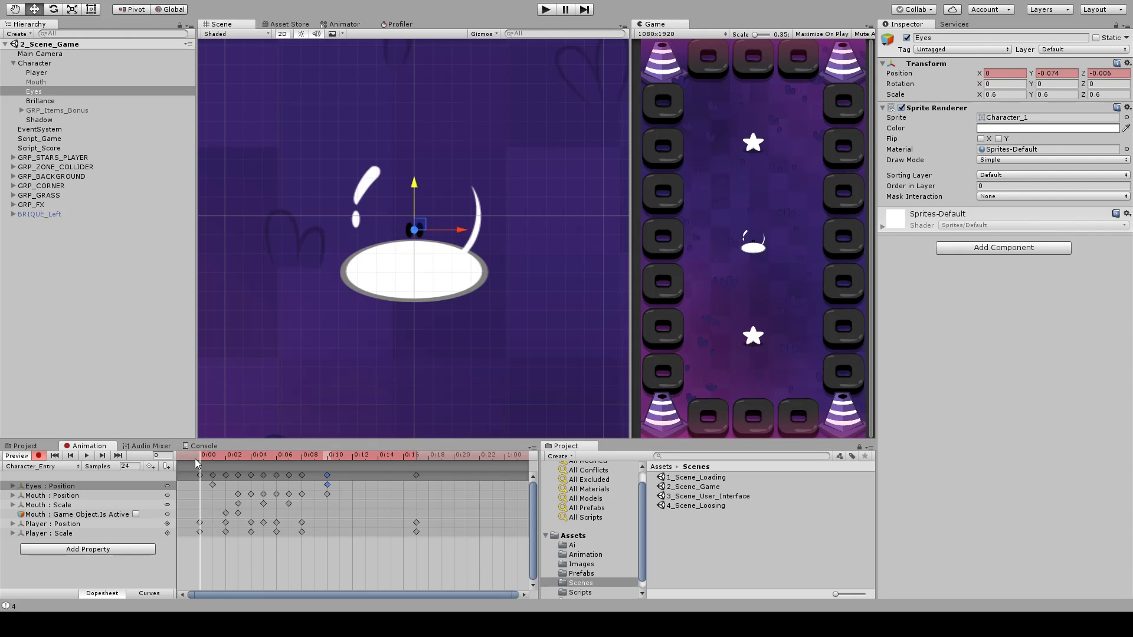
left_click_drag(414, 179, 416, 204)
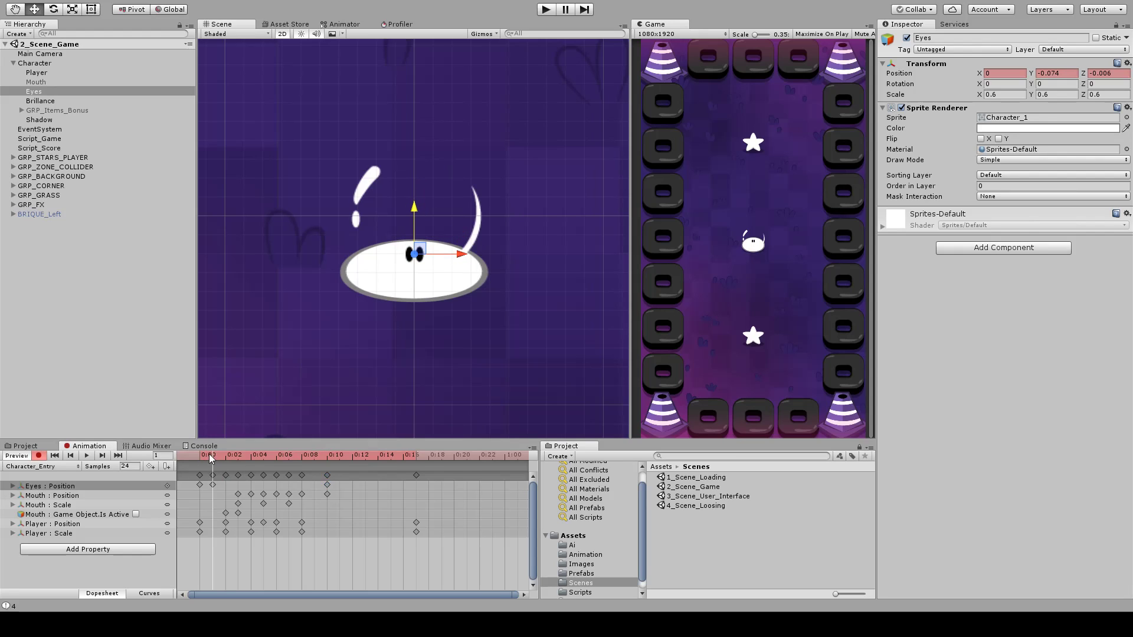
- Raise the Eyes at frame 4 and key them at Y position about 0.265 on frame 5
left_click_drag(208, 454, 255, 458)
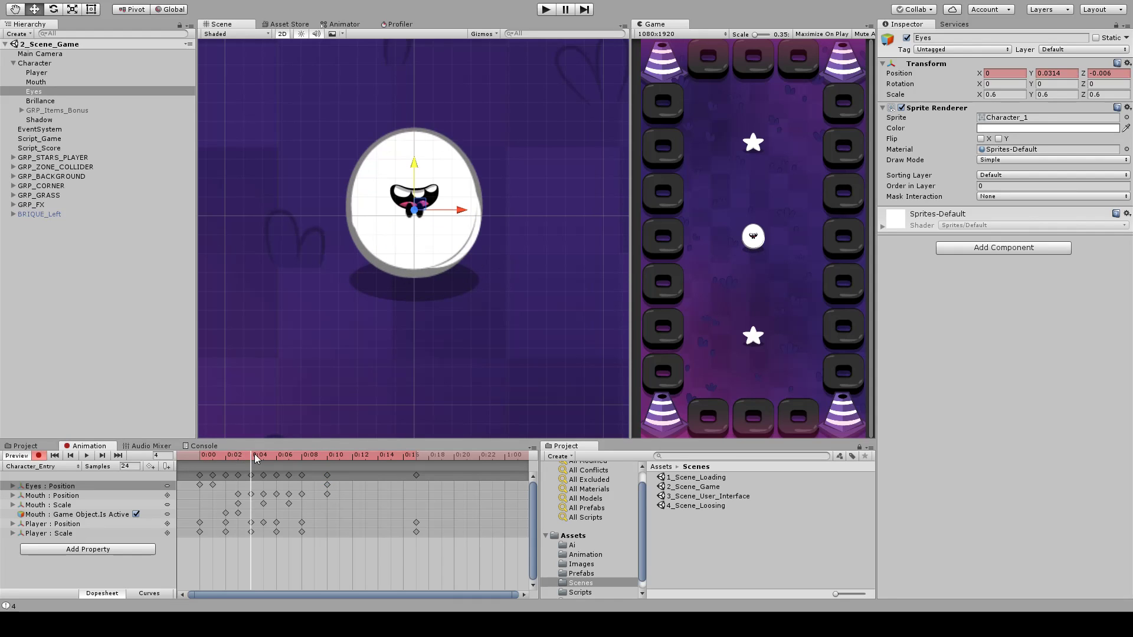
left_click_drag(416, 165, 419, 100)
left_click_drag(231, 456, 264, 470)
left_click_drag(416, 108, 416, 119)
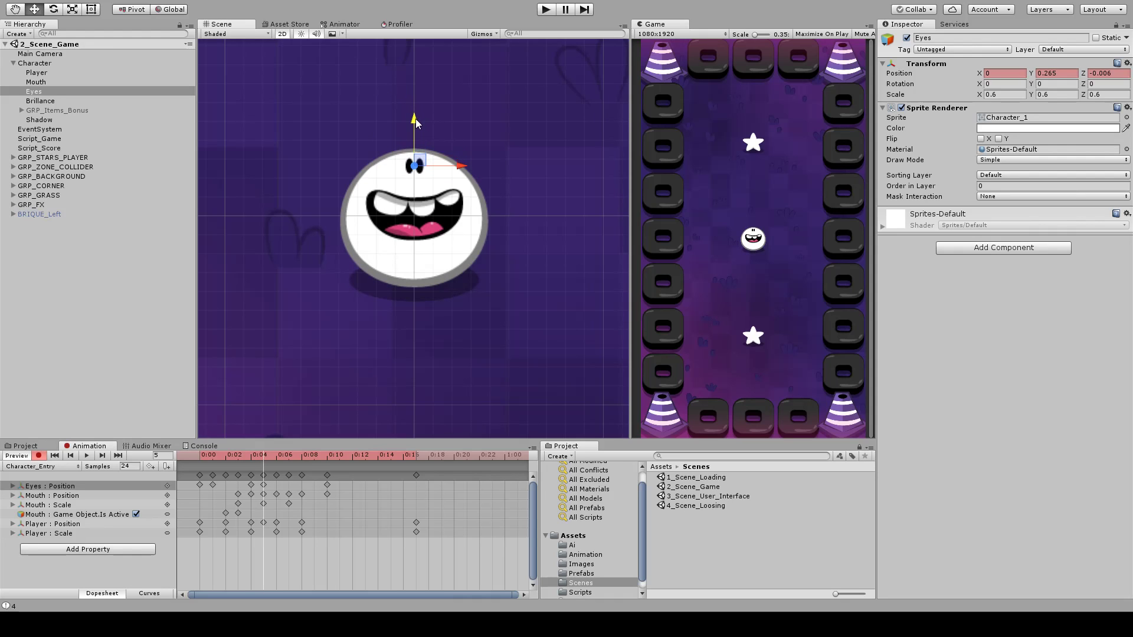
- Retime the last Eyes key to frame 8, play back the animation, and lower that key to Y about 0.132
left_click_drag(252, 455, 110, 469)
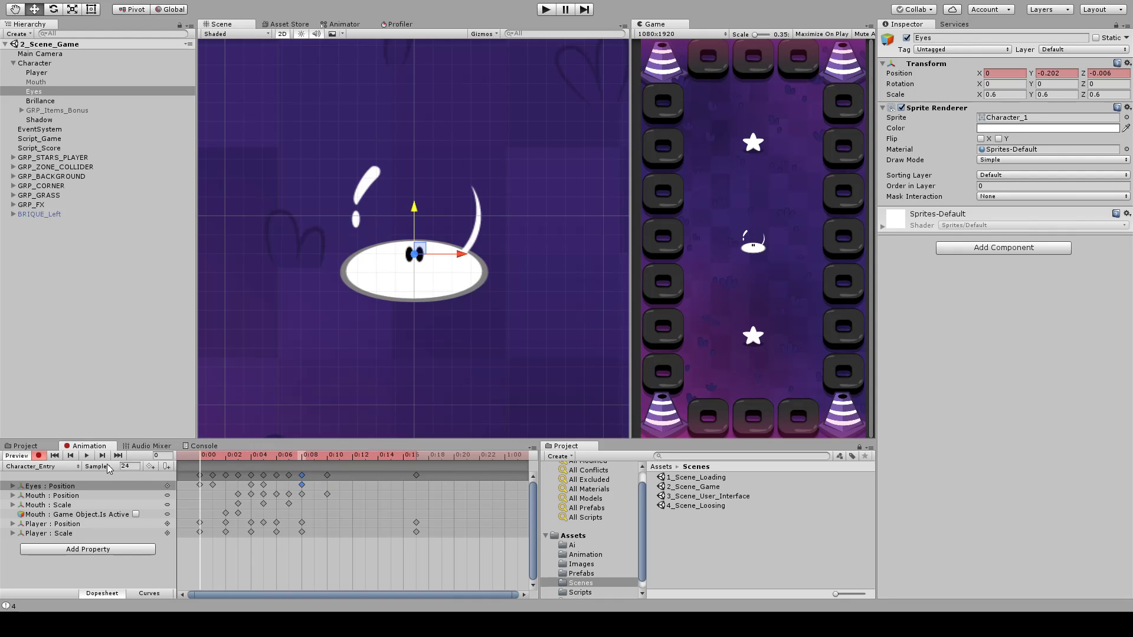
left_click(87, 456)
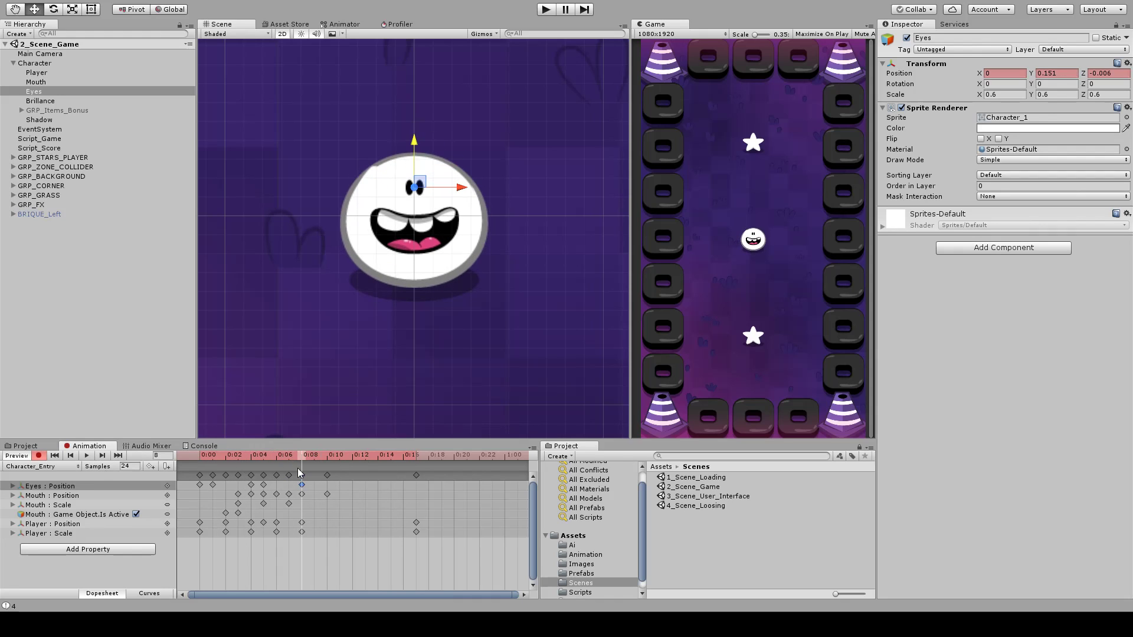
mouse_move(279, 457)
left_mouse_down()
mouse_move(236, 461)
mouse_move(247, 472)
mouse_move(348, 469)
mouse_move(288, 485)
mouse_move(325, 455)
mouse_move(297, 461)
left_mouse_up()
left_click_drag(414, 142, 414, 146)
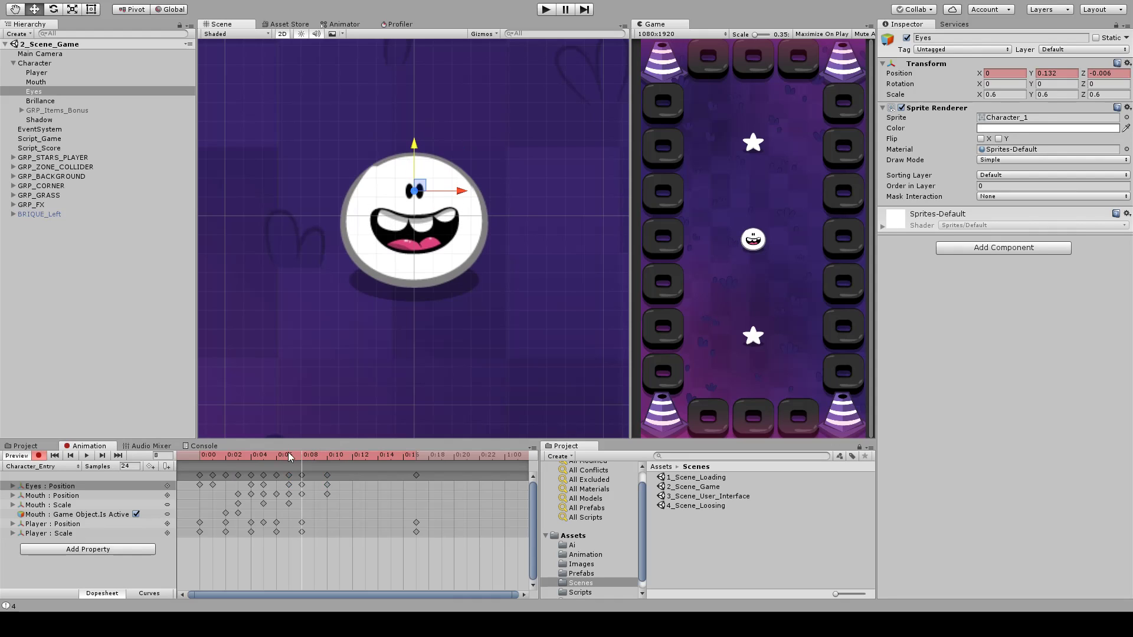
- Copy the Eyes' position key to frame 12, key the Eyes at Y about 0.145 on frame 10, and play back the animation
left_click_drag(288, 452, 352, 461)
key("ctrl+c")
key("ctrl+v")
left_click(332, 459)
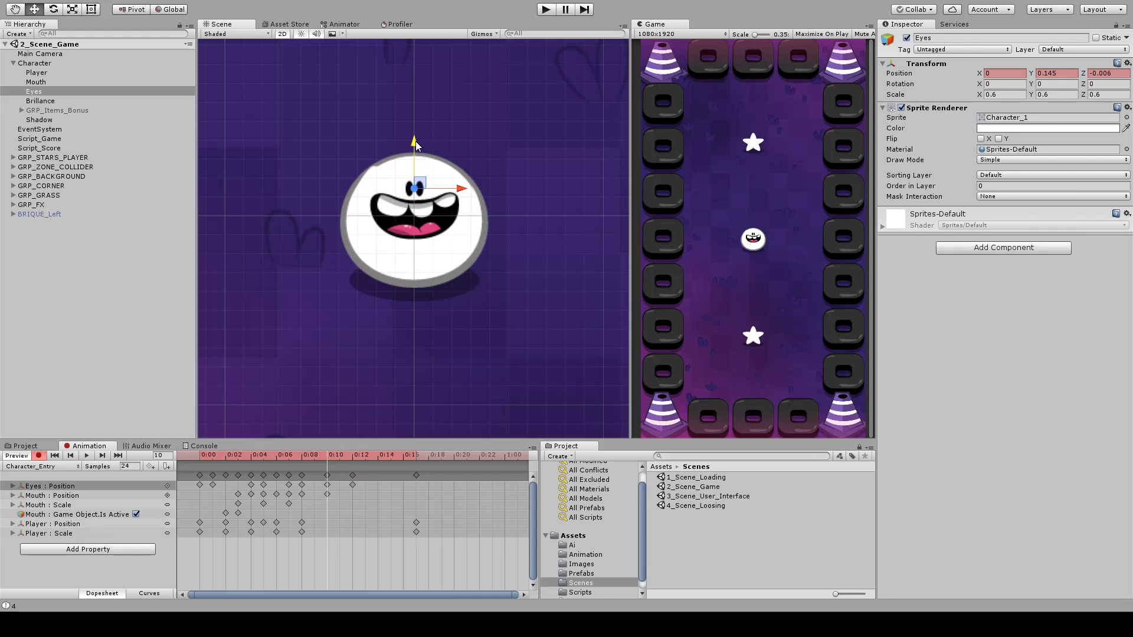
left_click_drag(356, 458, 46, 460)
left_click(87, 456)
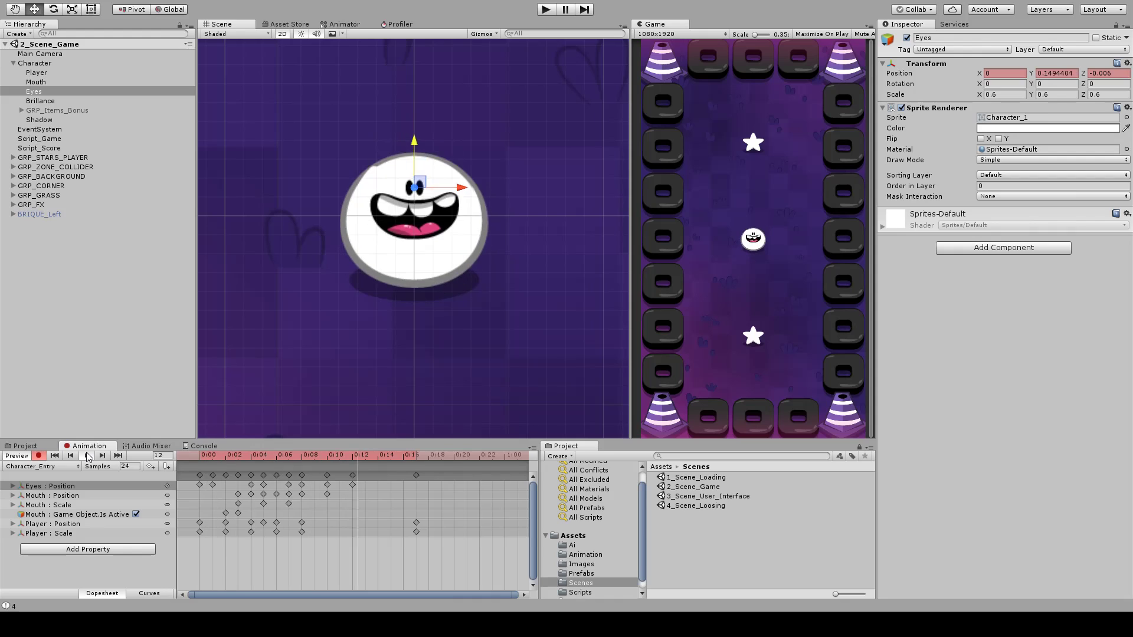
- Copy the Mouth's position key from frame 10 to frame 12, lower the Mouth to Y -0.003 at frame 10, and play back the animation
left_click(35, 82)
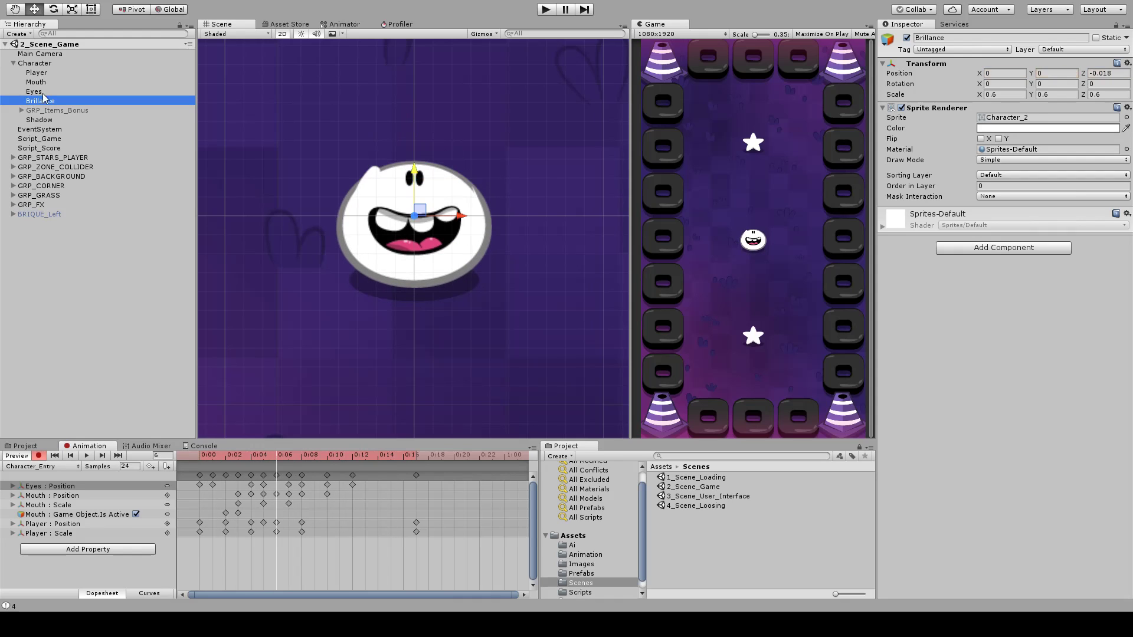
left_click_drag(290, 458, 328, 479)
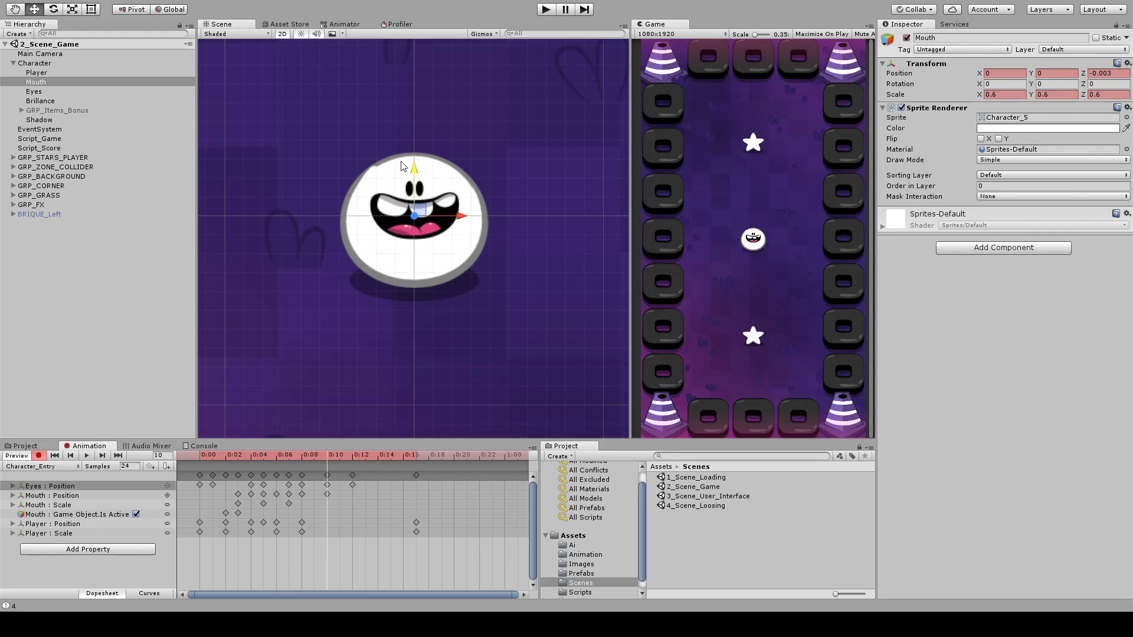
left_click(327, 495)
key("ctrl+c")
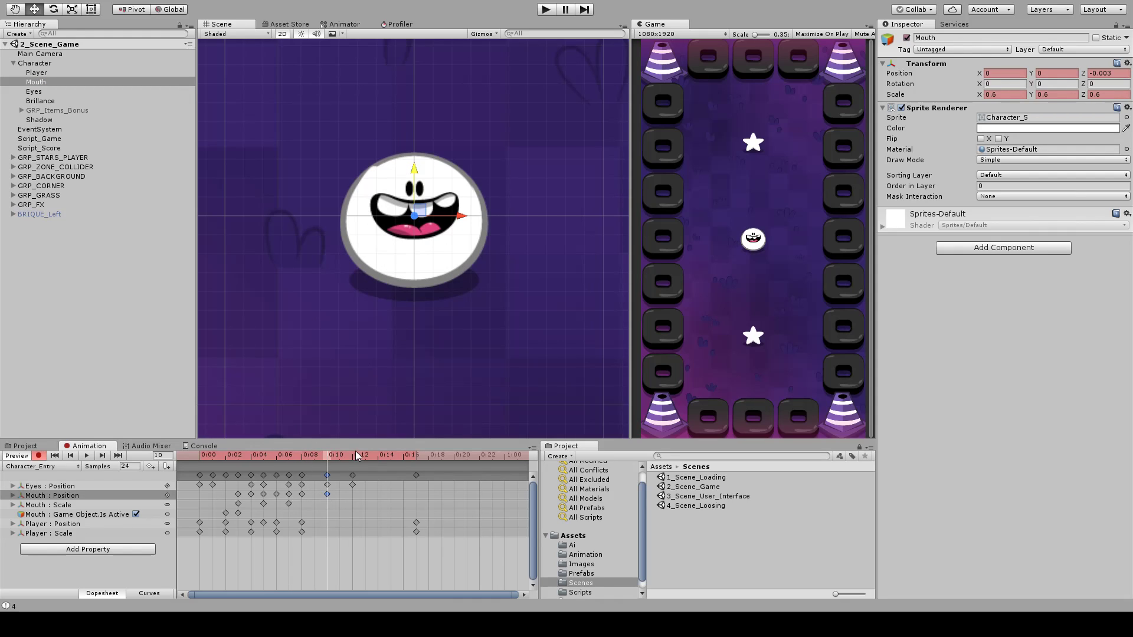
left_click(356, 456)
key("ctrl+v")
left_click(331, 456)
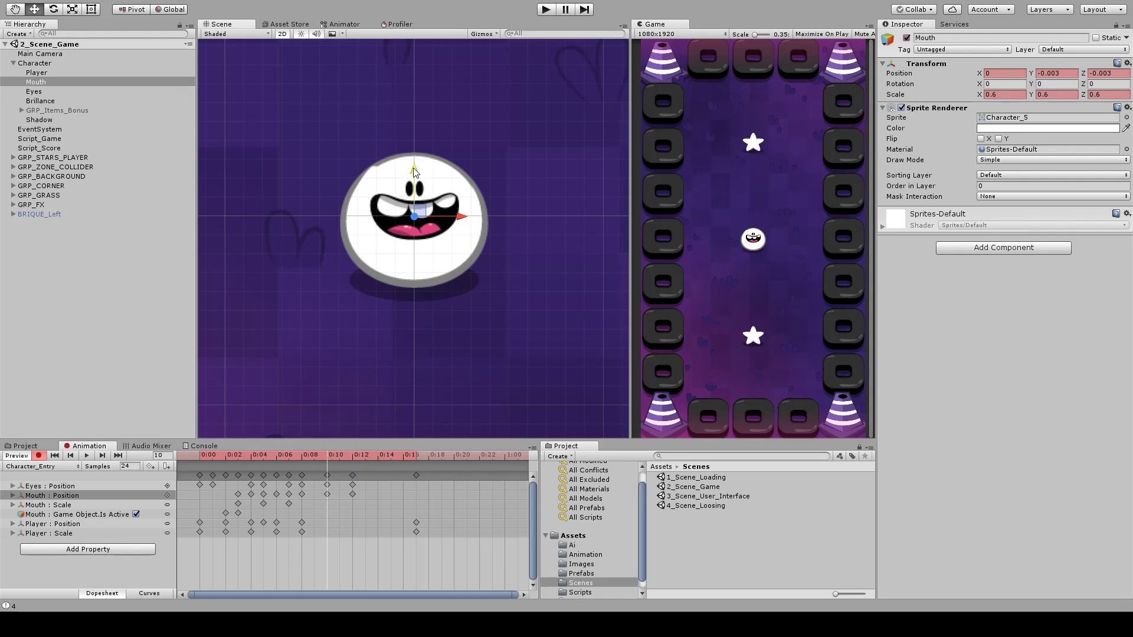
left_click_drag(338, 459, 194, 467)
left_click(86, 456)
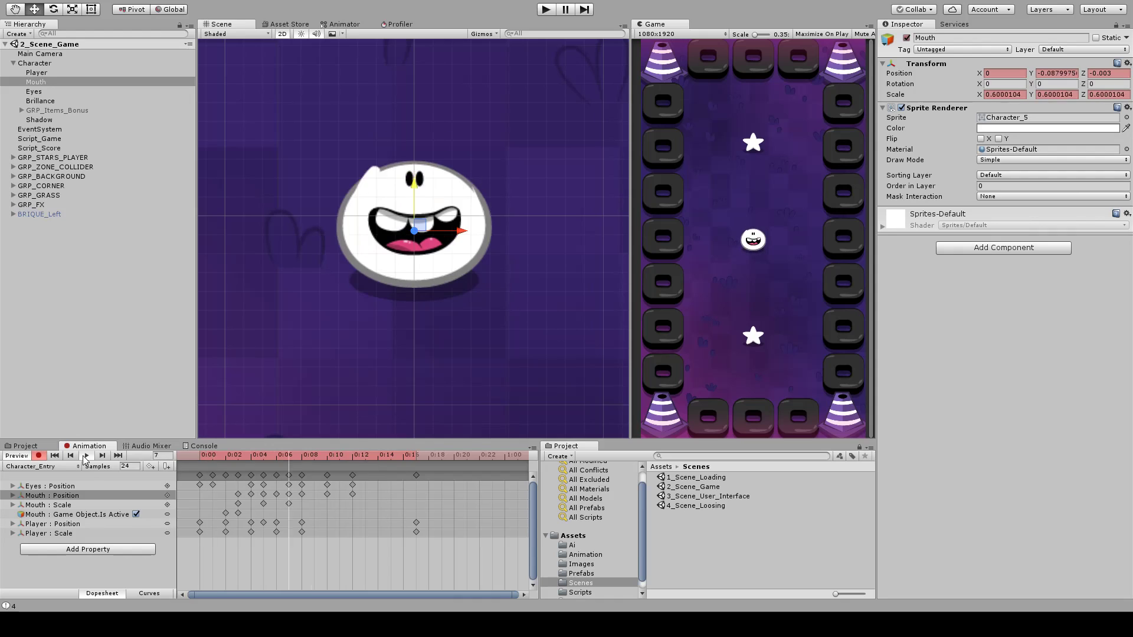
- Leave the animation preview and parent the Brillance object under Player
middle_click_drag(483, 203, 421, 211)
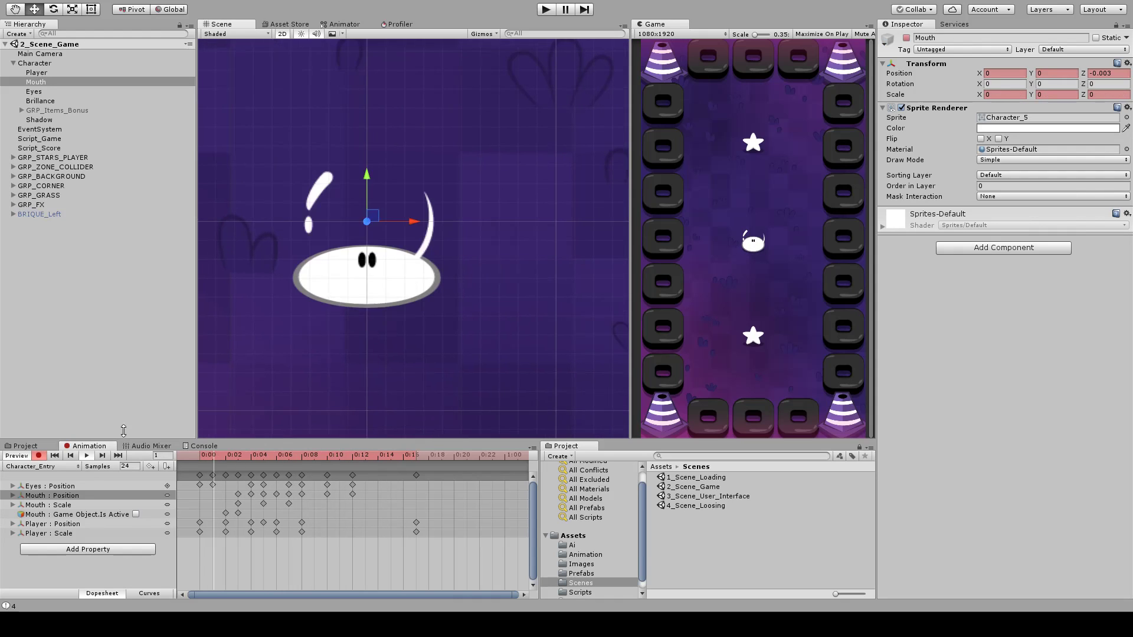
left_click(69, 284)
left_click(33, 103)
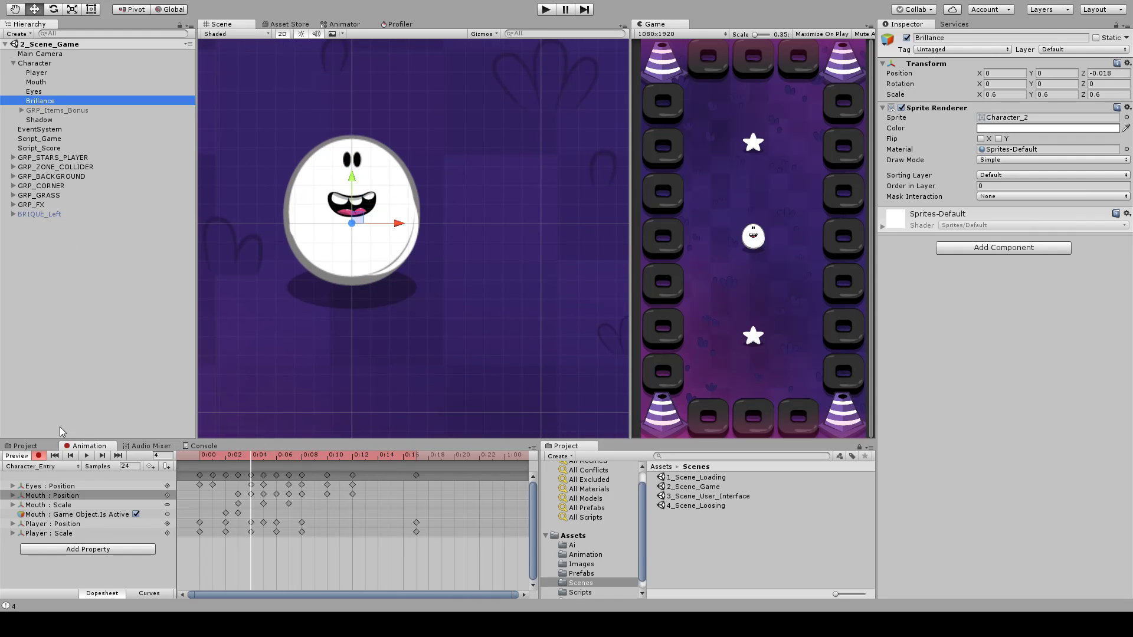
left_click(17, 456)
left_click_drag(46, 103, 36, 73)
- Test the Brillance sprite in red over the first frames of the entry animation
left_click_drag(248, 458, 252, 413)
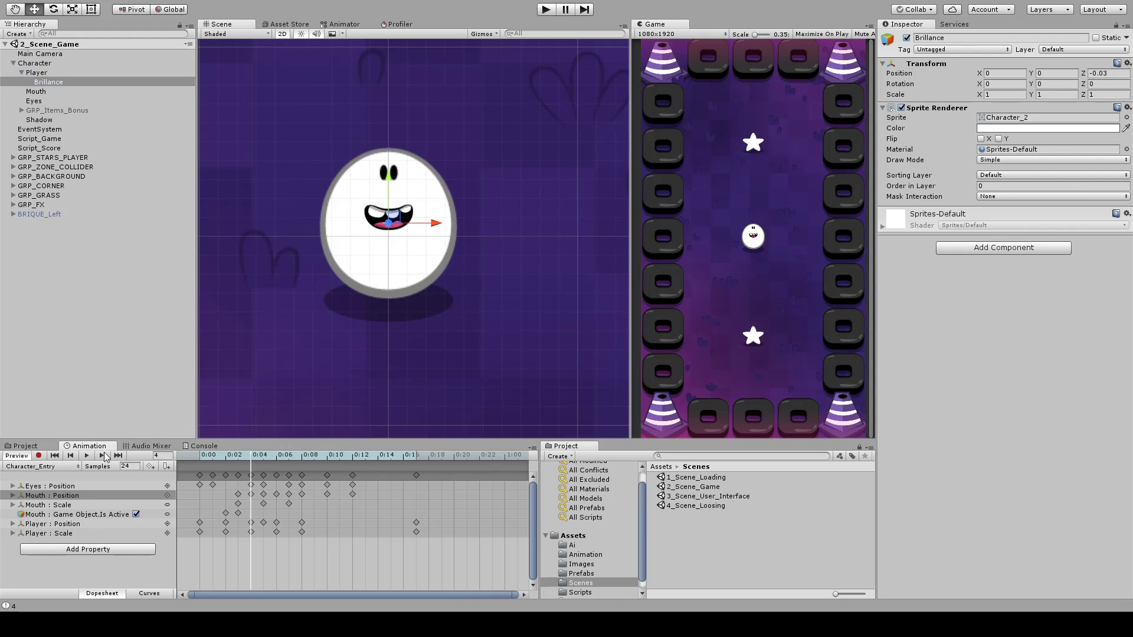
left_click(519, 142)
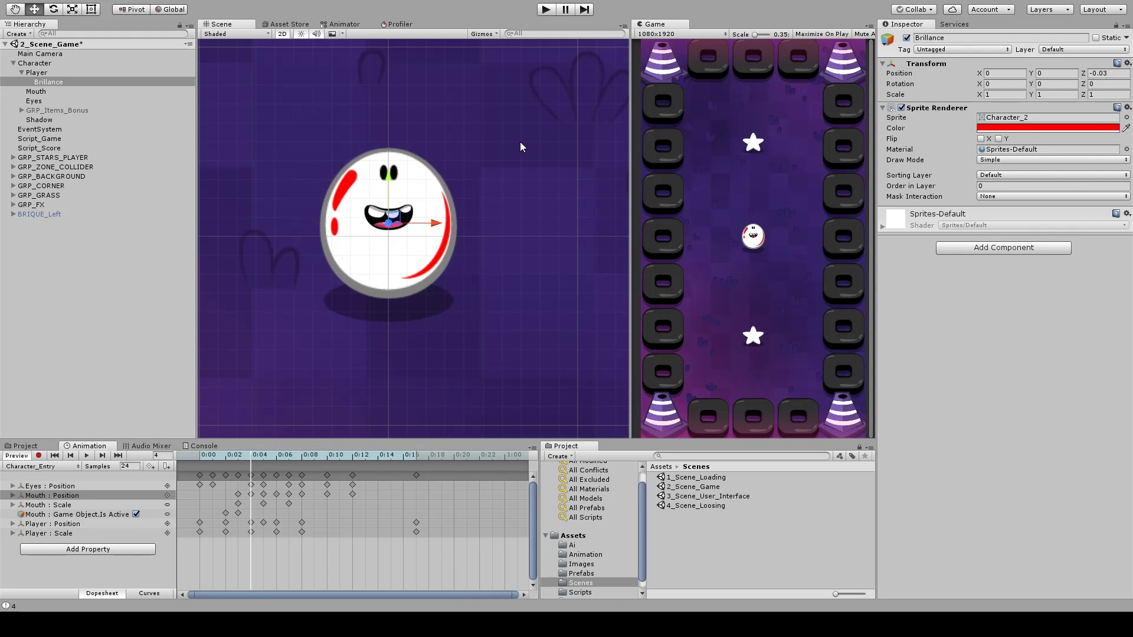
left_click_drag(263, 458, 195, 454)
left_click(990, 129)
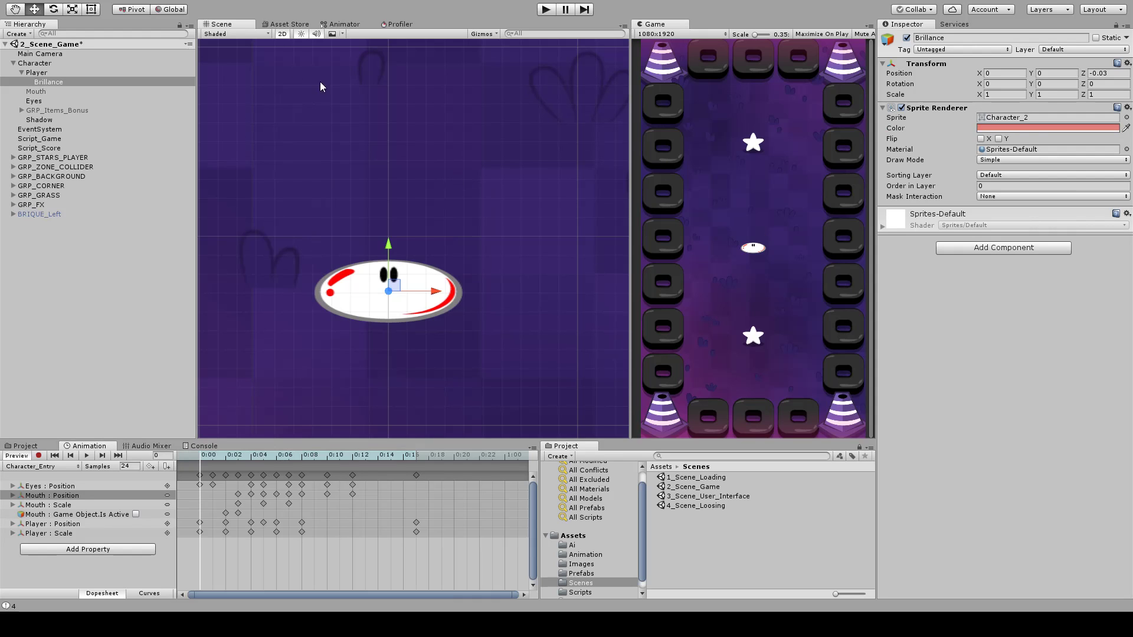
- Switch to the Character_Idle clip and delete its missing Brillance position and scale properties
left_click(43, 466)
left_click(52, 480)
left_click_drag(76, 486, 82, 498)
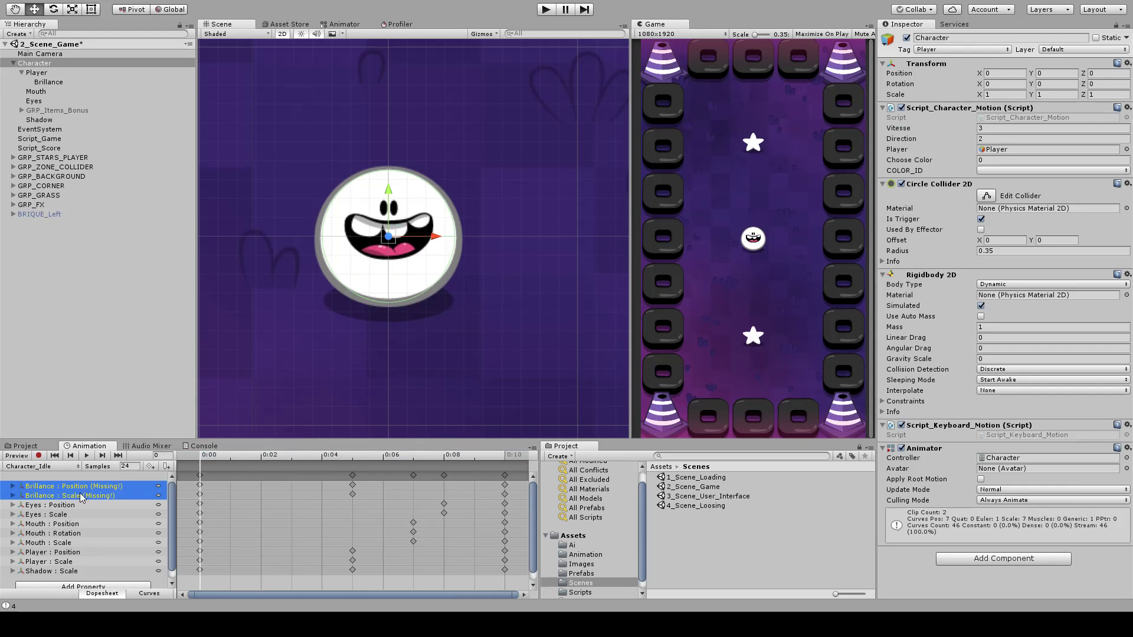
key("Delete")
- Play back the Character_Idle animation and compare its last and first frames
left_click_drag(212, 461, 92, 453)
left_click(88, 455)
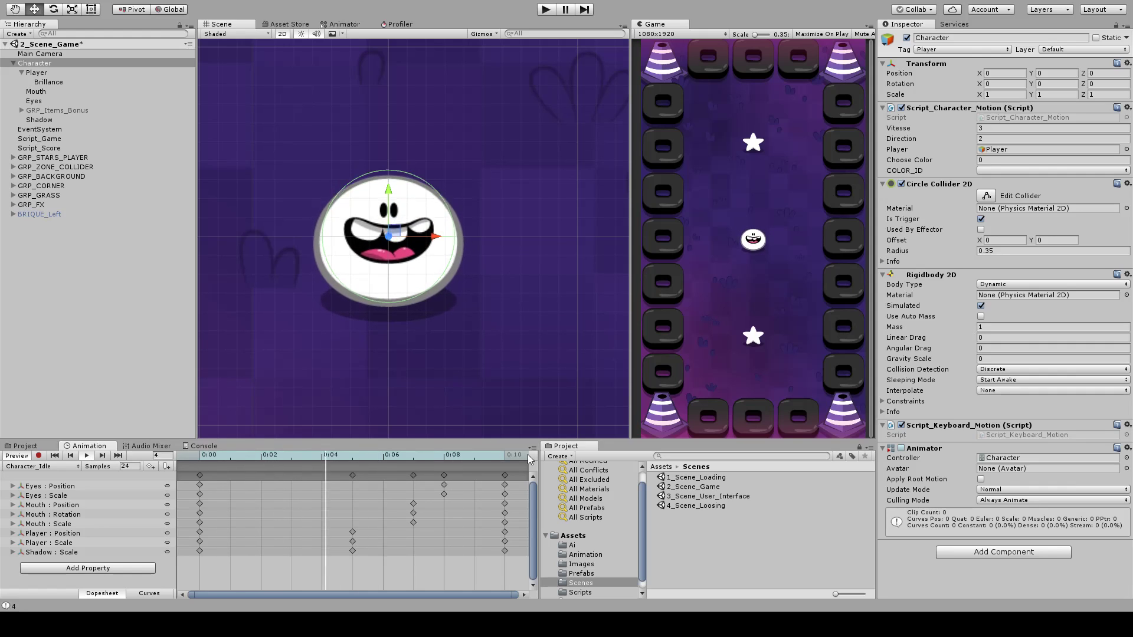
left_click(503, 459)
left_click(205, 459)
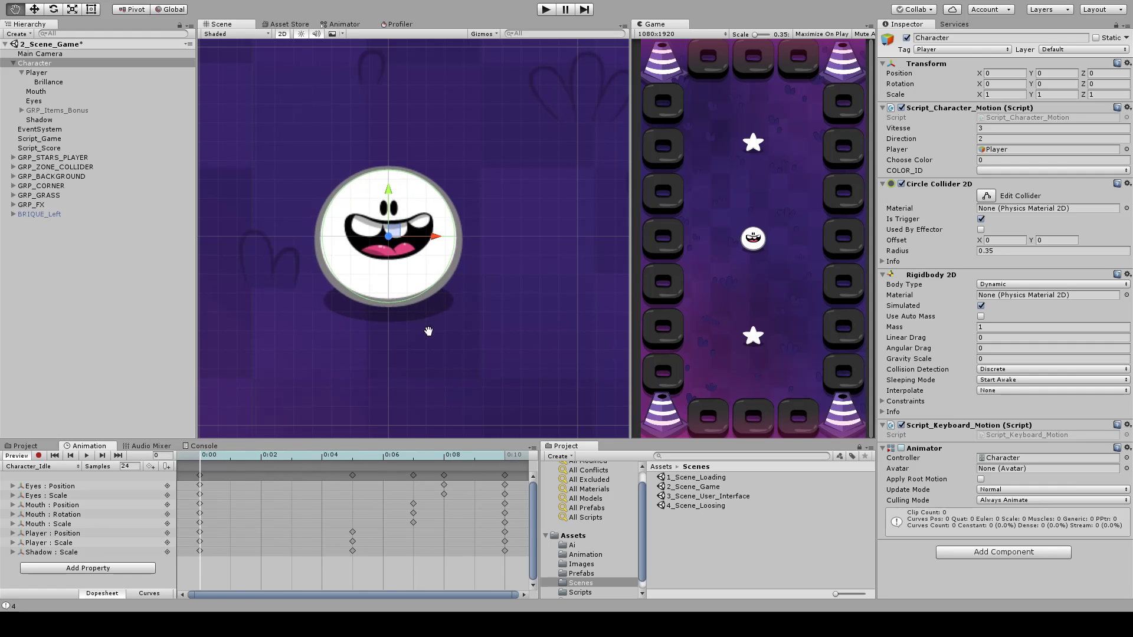
- Return to the Character_Entry clip and delete the final Player position and scale keys
left_click(61, 488)
middle_click_drag(374, 372, 380, 348)
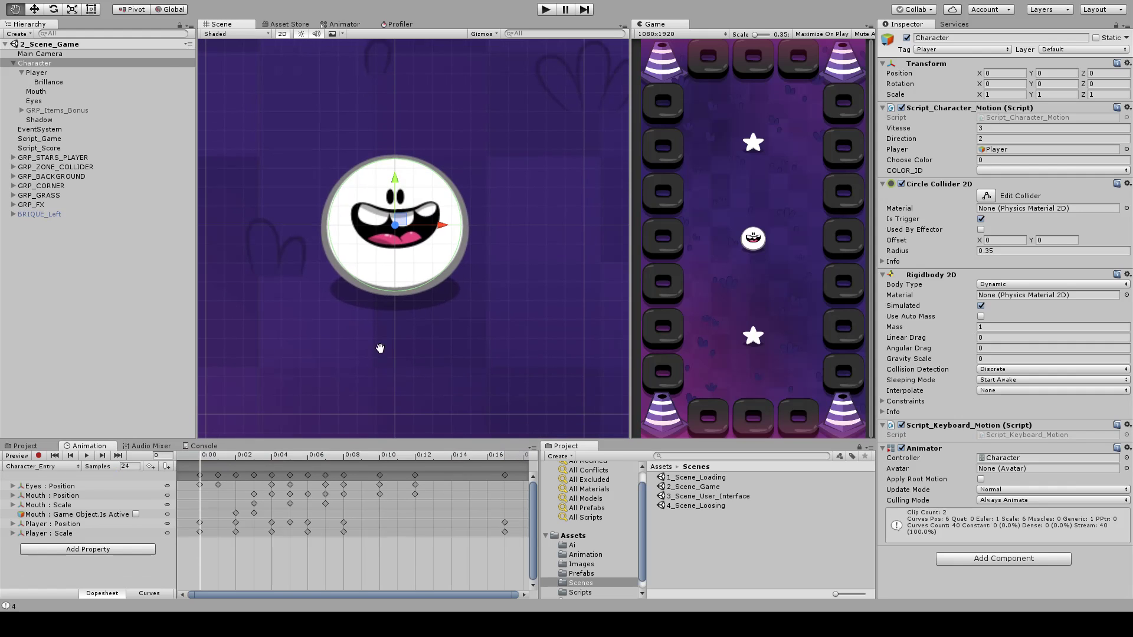
left_click(418, 458)
left_click_drag(500, 550, 530, 504)
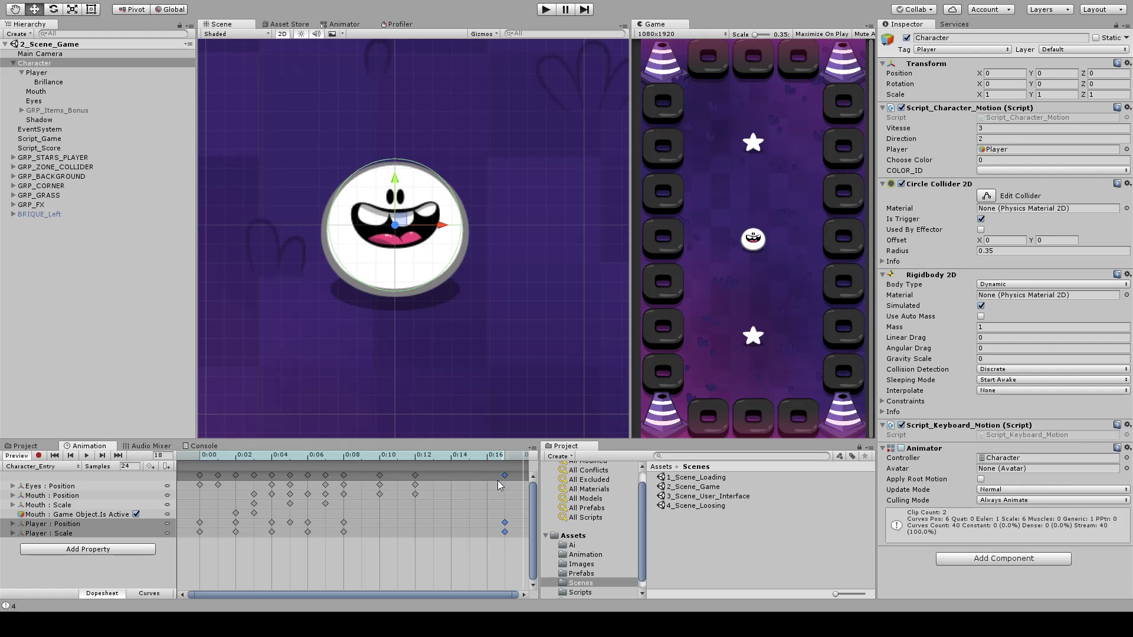
key("Delete")
left_click_drag(416, 478, 380, 494)
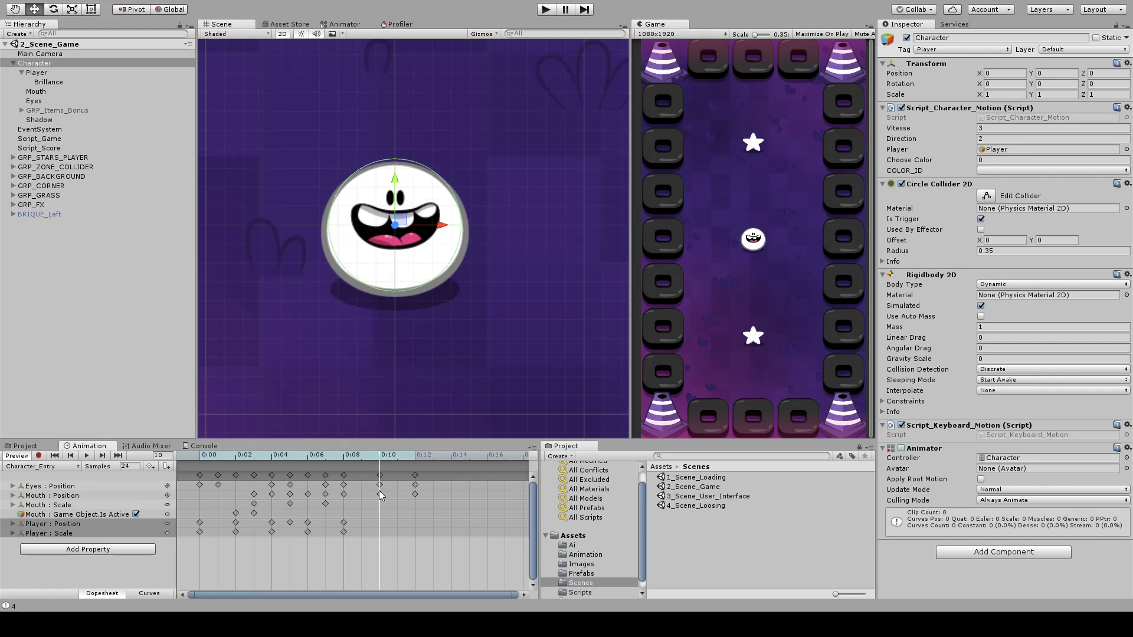
left_click(39, 120)
left_click_drag(341, 460, 268, 462)
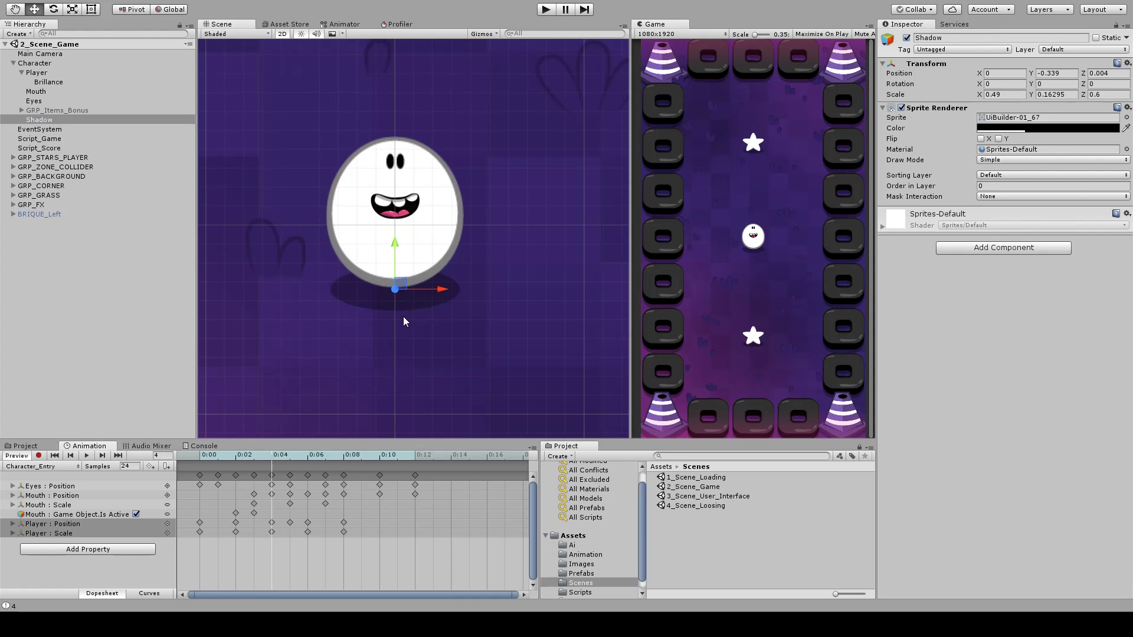
key("r")
left_click(262, 460)
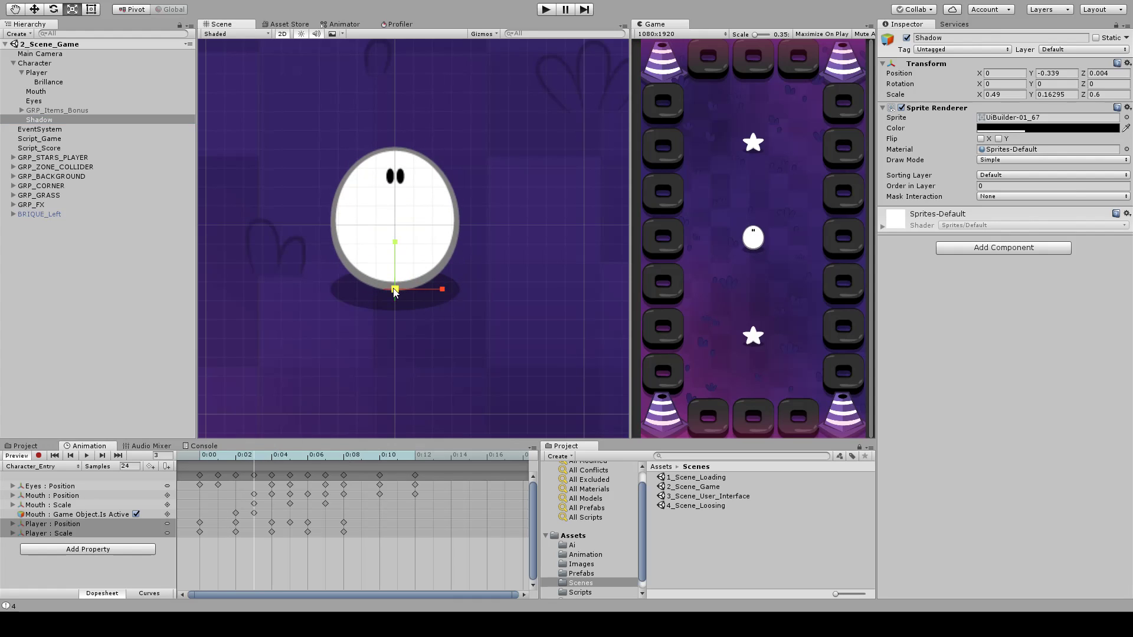
left_click_drag(394, 291, 390, 293)
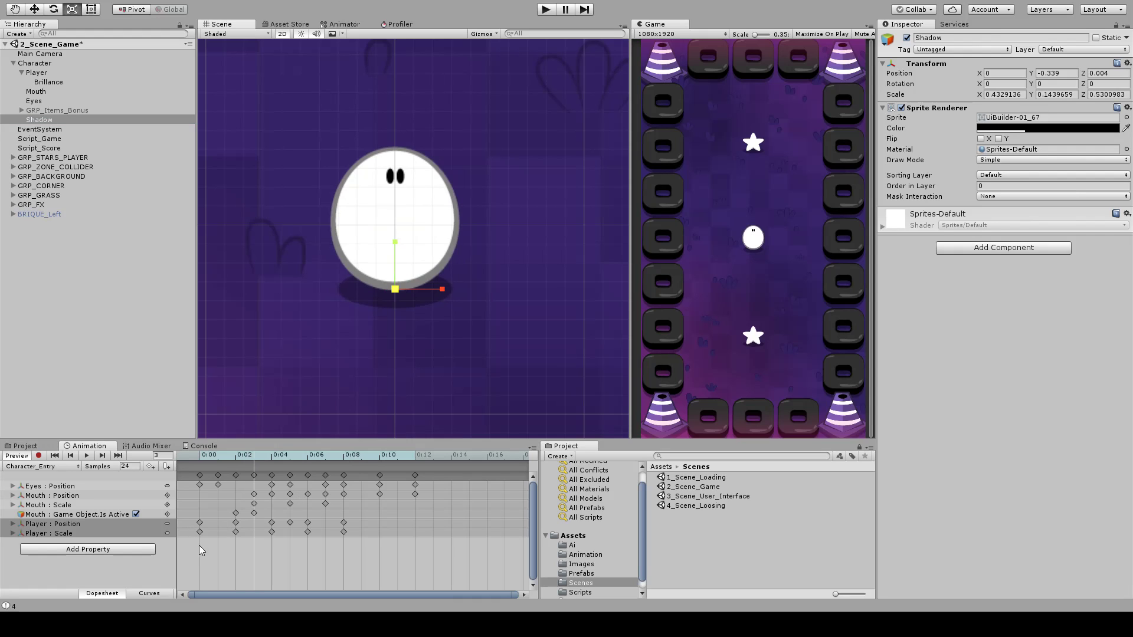
key("ctrl+z")
key("w")
- Record a Shadow scale key of about 0.438 by 0.146 at frame 3 of Character_Entry and move its initial key to frame 4
left_click(112, 266)
left_click(44, 126)
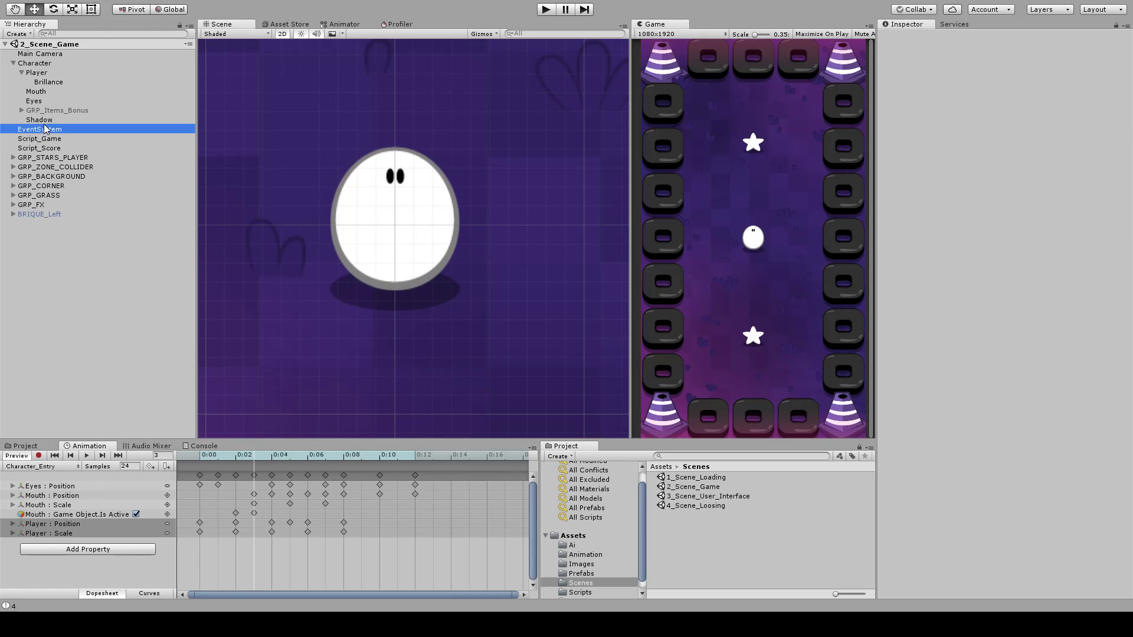
left_click(46, 120)
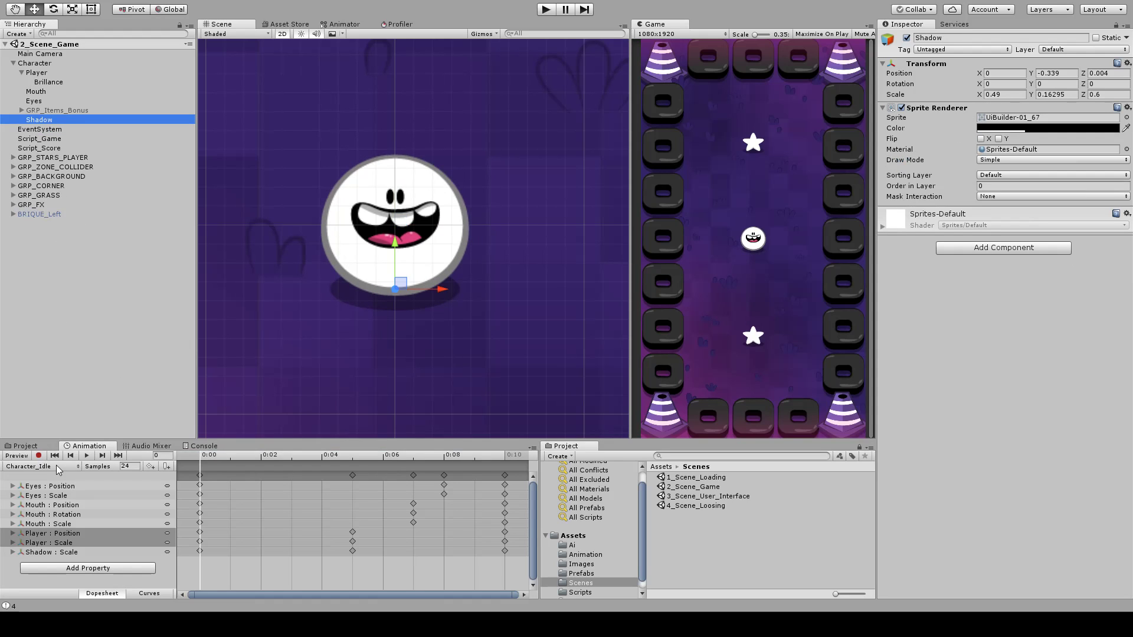
left_click(64, 491)
left_click(39, 455)
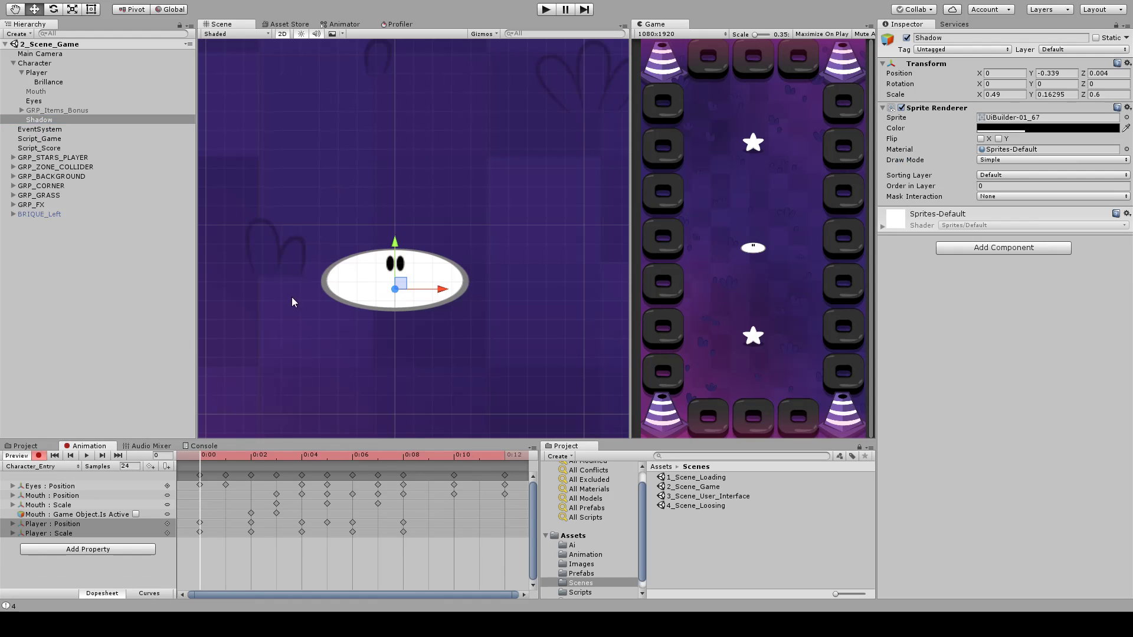
left_click_drag(244, 456, 278, 457)
key("r")
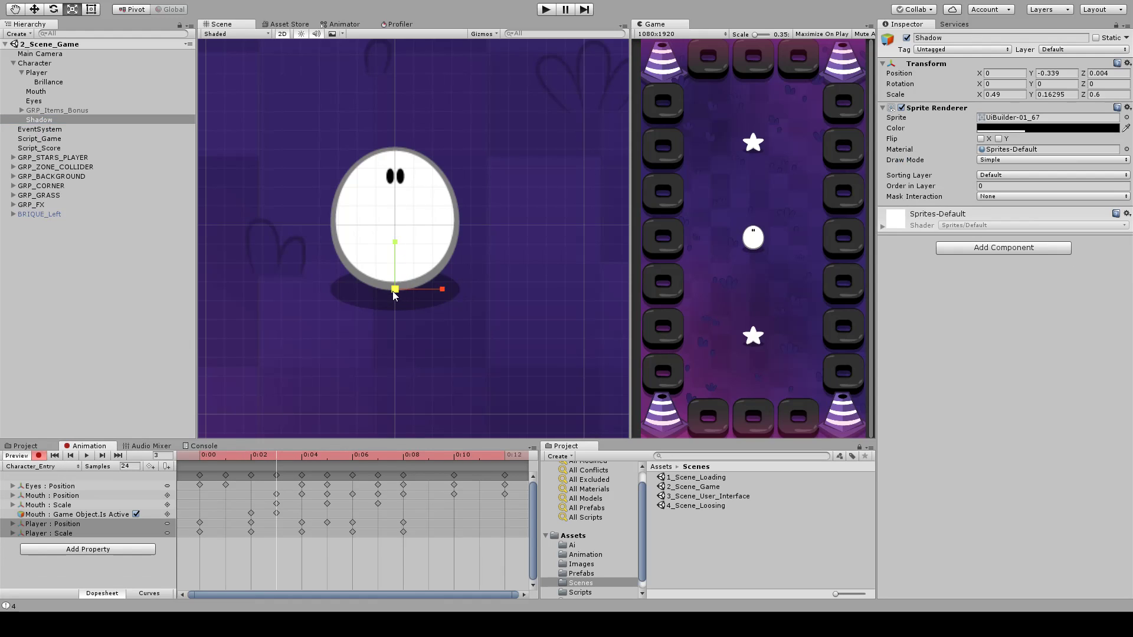
left_click_drag(391, 292, 388, 291)
left_click_drag(200, 541, 296, 548)
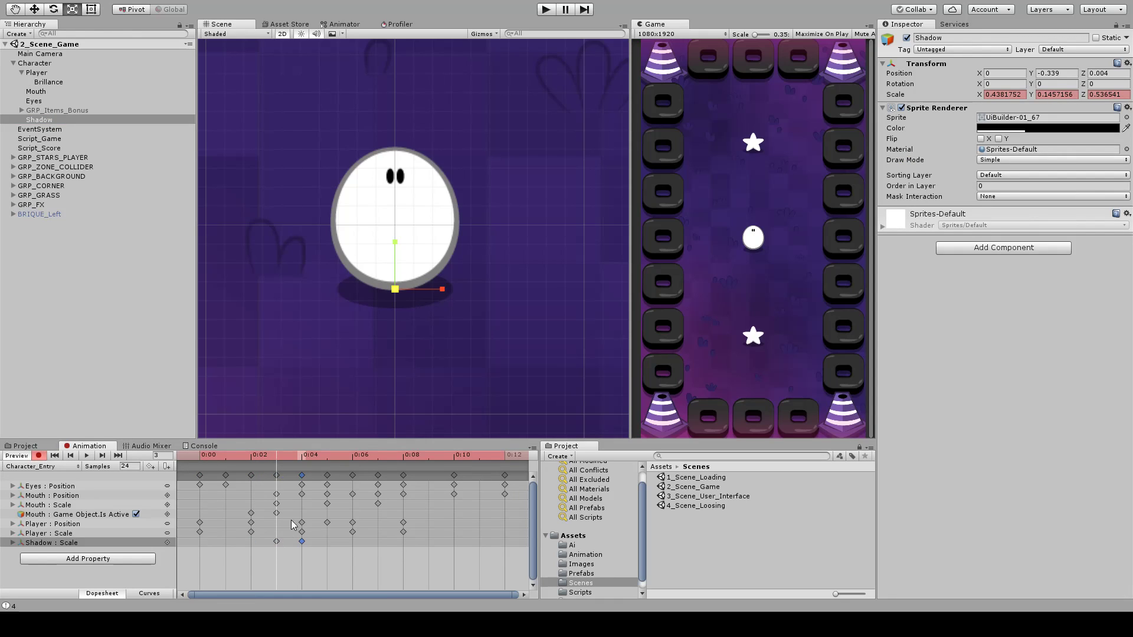
- Move the Shadow scale key from frame 4 to frame 6 in Character_Entry and duplicate it at frame 8
left_click(199, 456)
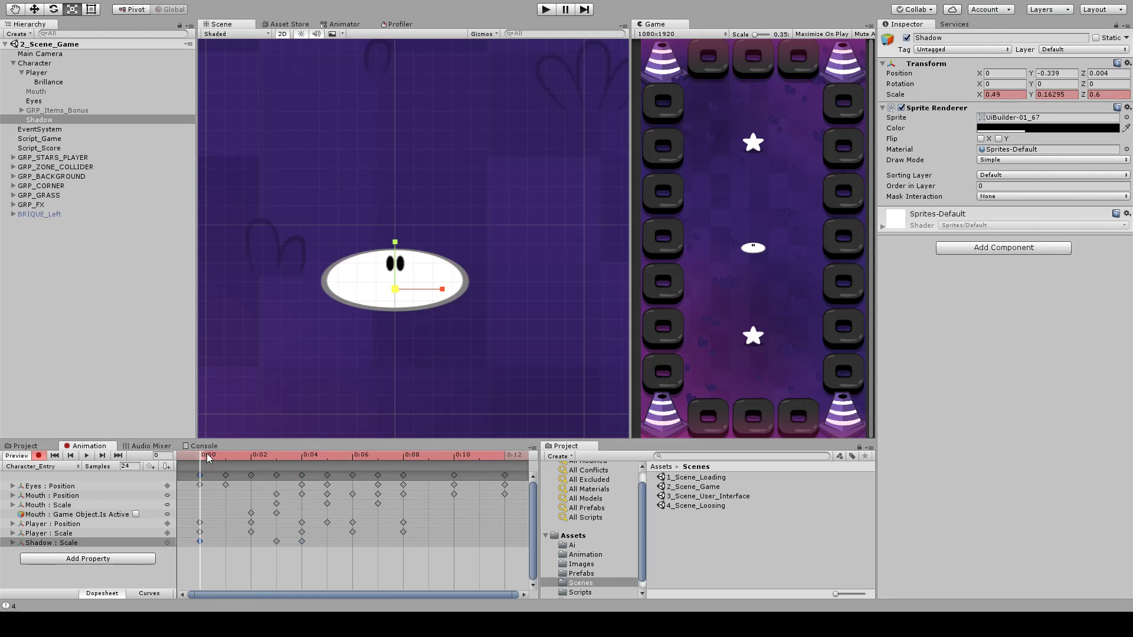
left_click_drag(207, 453, 323, 478)
left_click_drag(300, 543, 348, 540)
left_click_drag(350, 458, 395, 511)
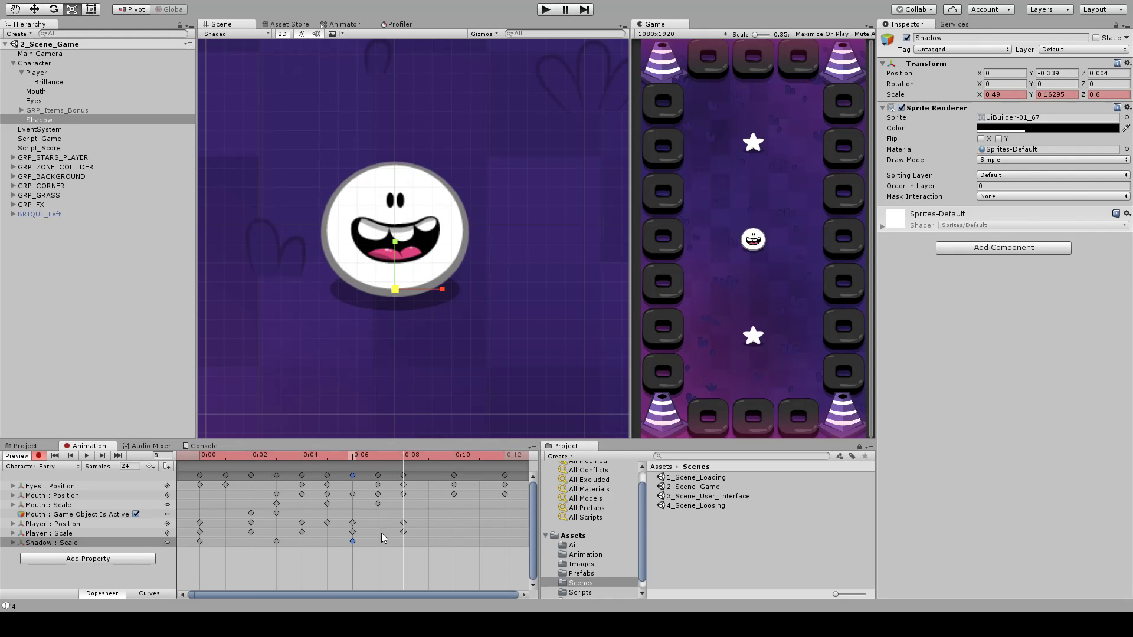
key("ctrl+c")
key("ctrl+v")
- Widen the Shadow to an X scale of about 0.527 at frame 6 and play back the Character_Entry animation
left_click(351, 459)
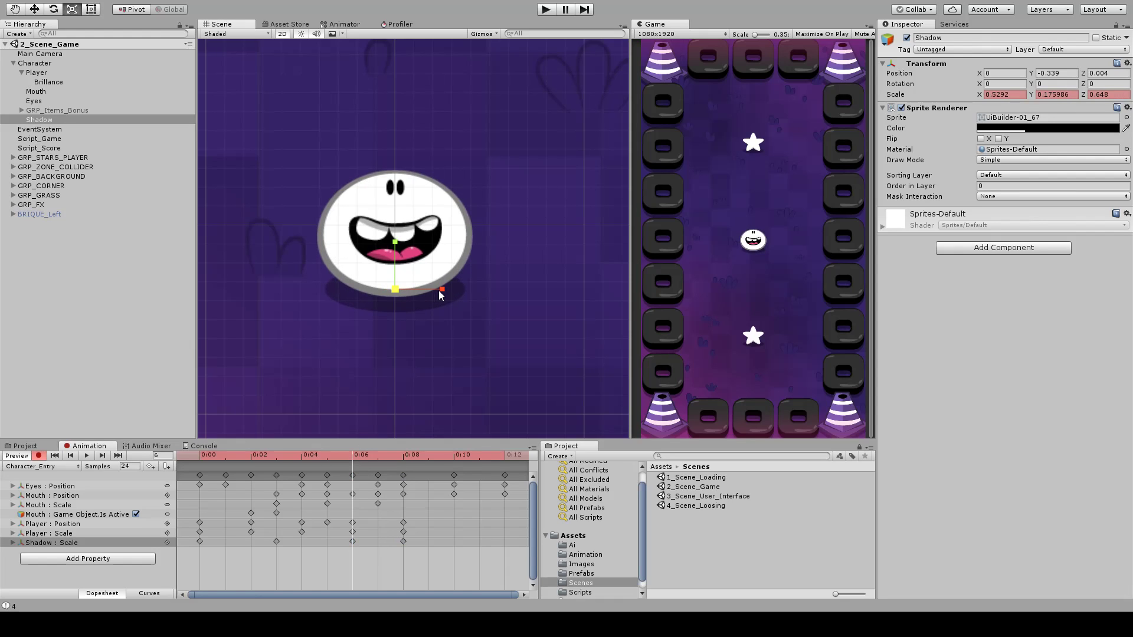
left_click_drag(443, 290, 445, 291)
left_click_drag(361, 462, 90, 457)
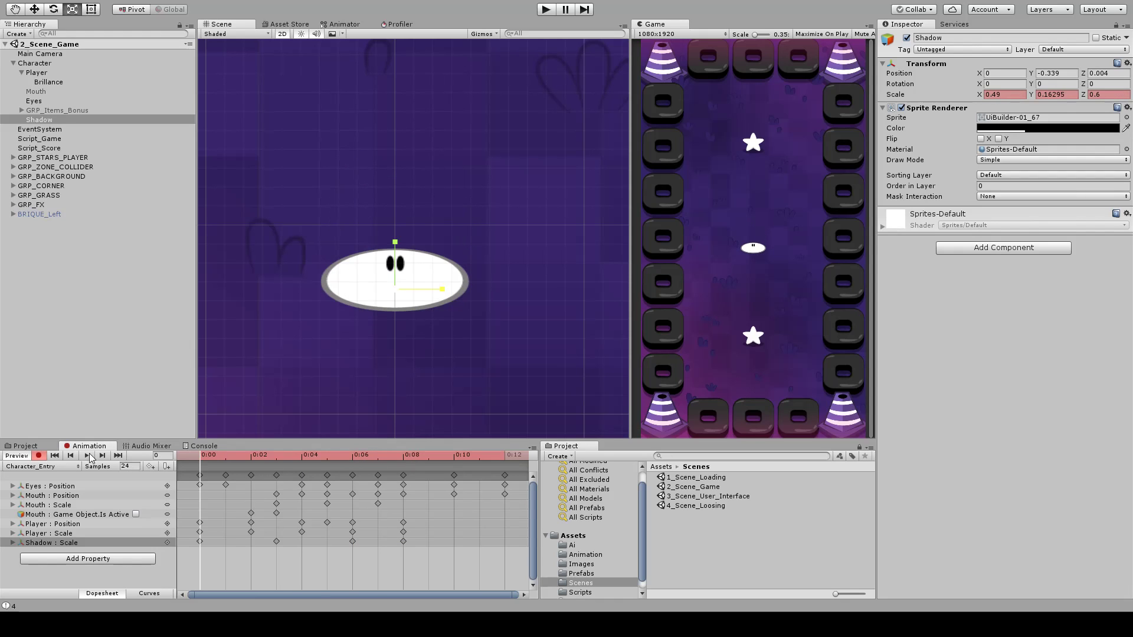
left_click(88, 455)
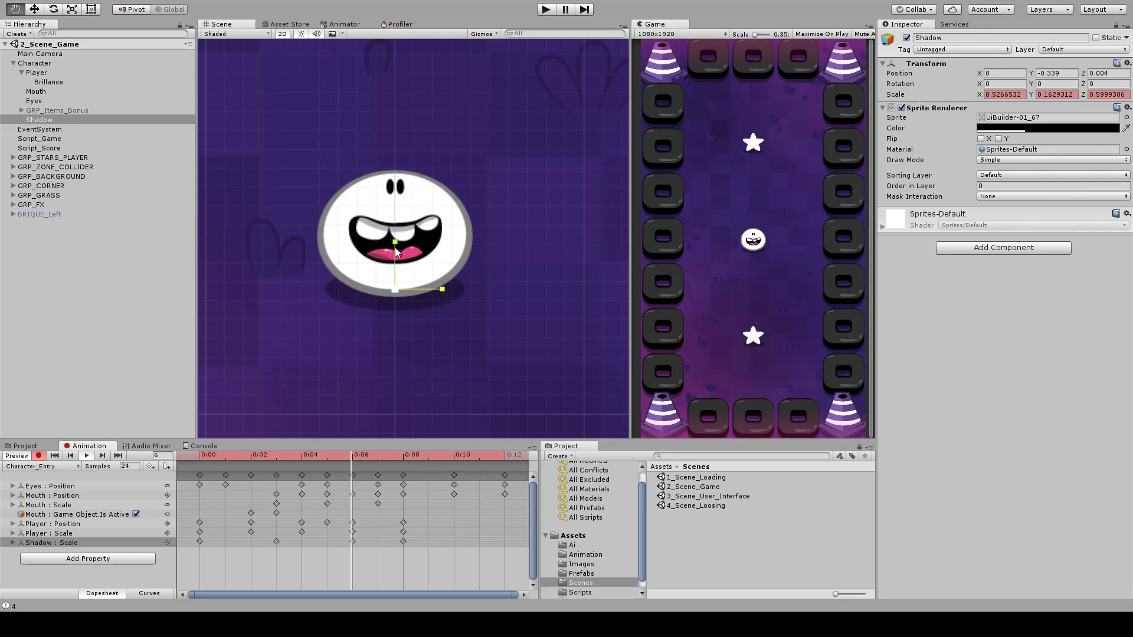
middle_click_drag(395, 248, 399, 270)
left_click(88, 456)
middle_click_drag(358, 338, 396, 329)
- Open the Character's animator state graph and make Character_Entry the layer's default state
key("w")
left_click(33, 64)
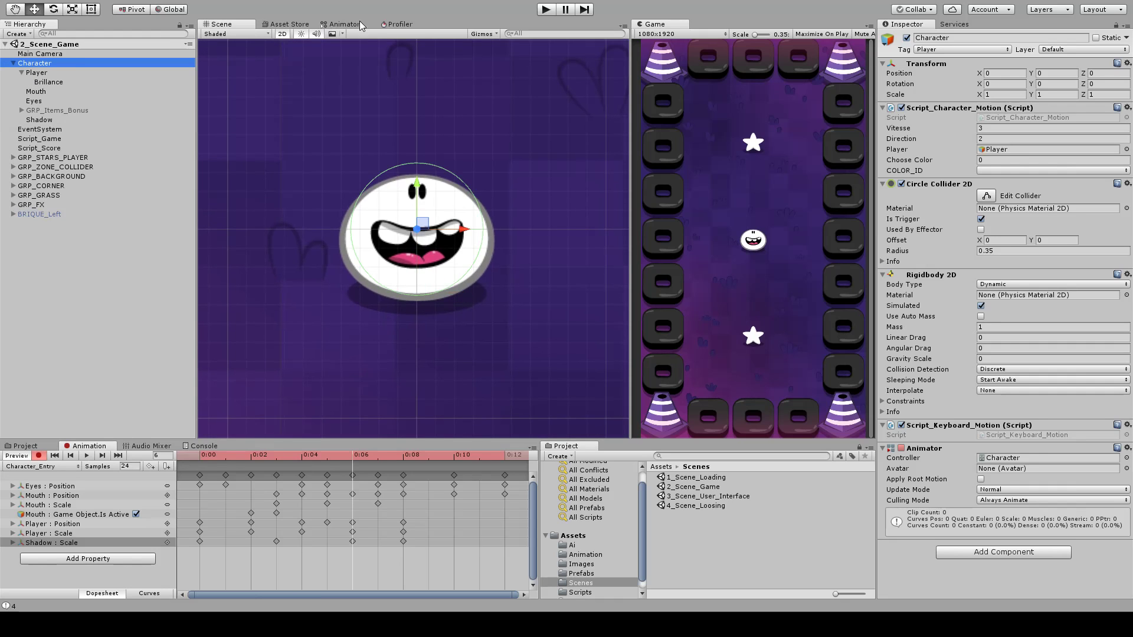
left_click(361, 25)
left_click_drag(413, 229, 413, 259)
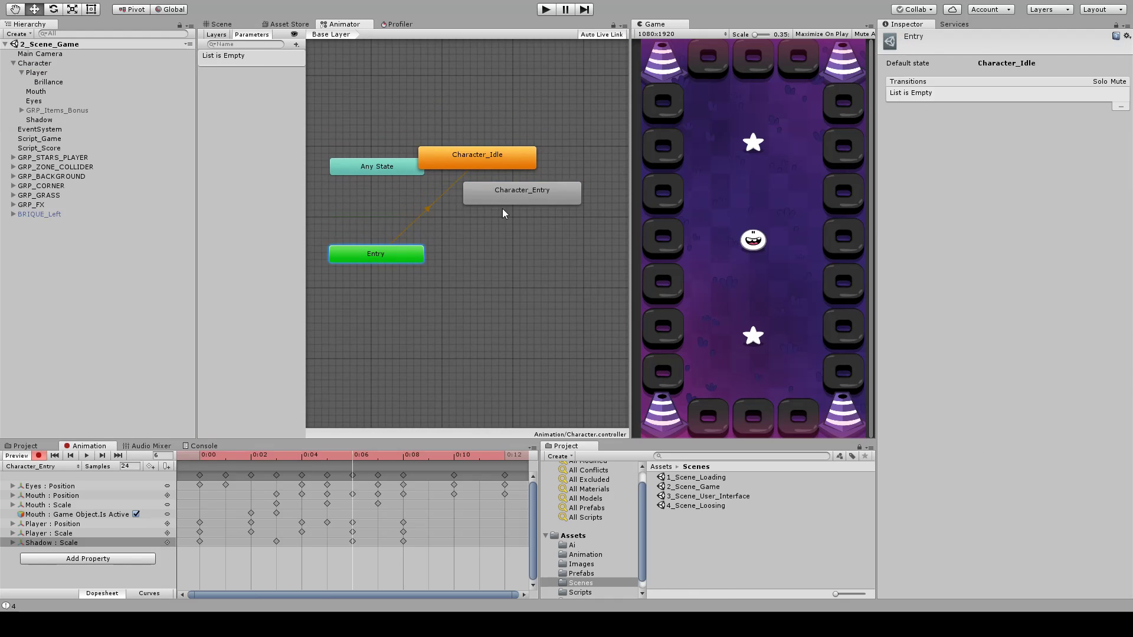
left_click(506, 200)
right_click(520, 195)
left_click(549, 207)
- Create a transition from Character_Entry to Character_Idle with the states spaced apart and expand the transition's settings
left_click_drag(519, 195, 525, 209)
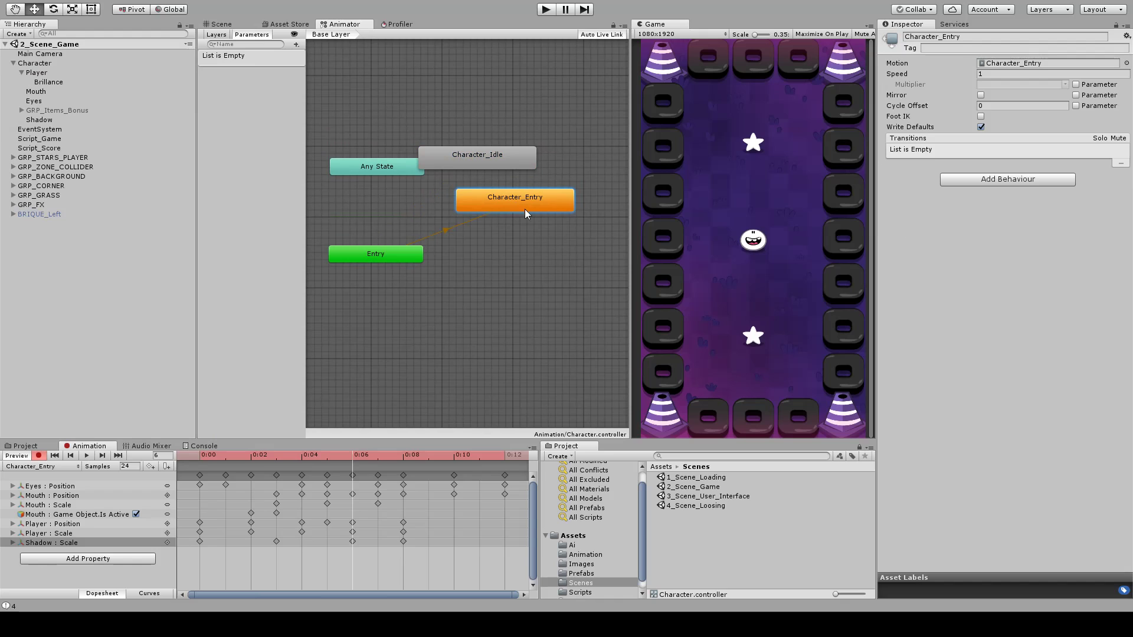
left_click_drag(500, 155, 519, 131)
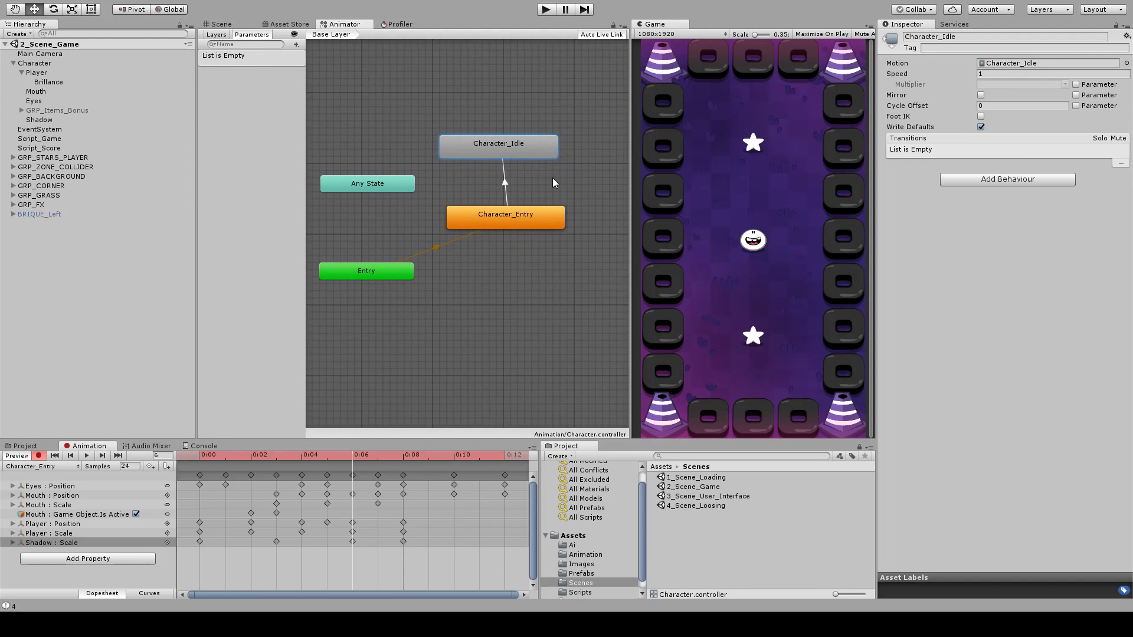
left_click(506, 183)
left_click(937, 140)
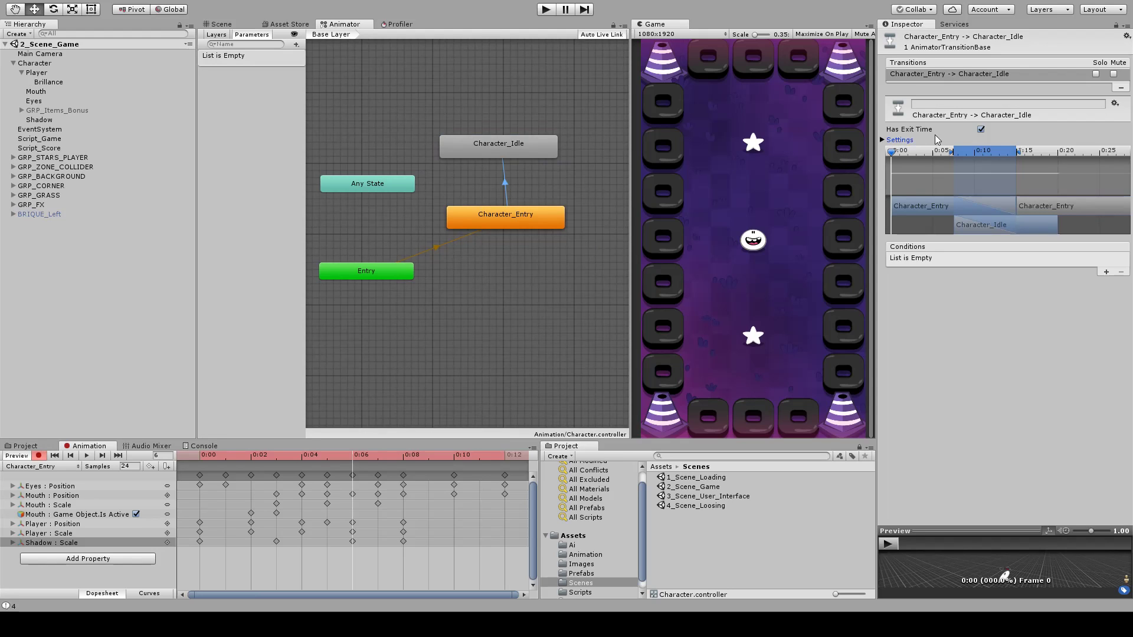
left_click(901, 140)
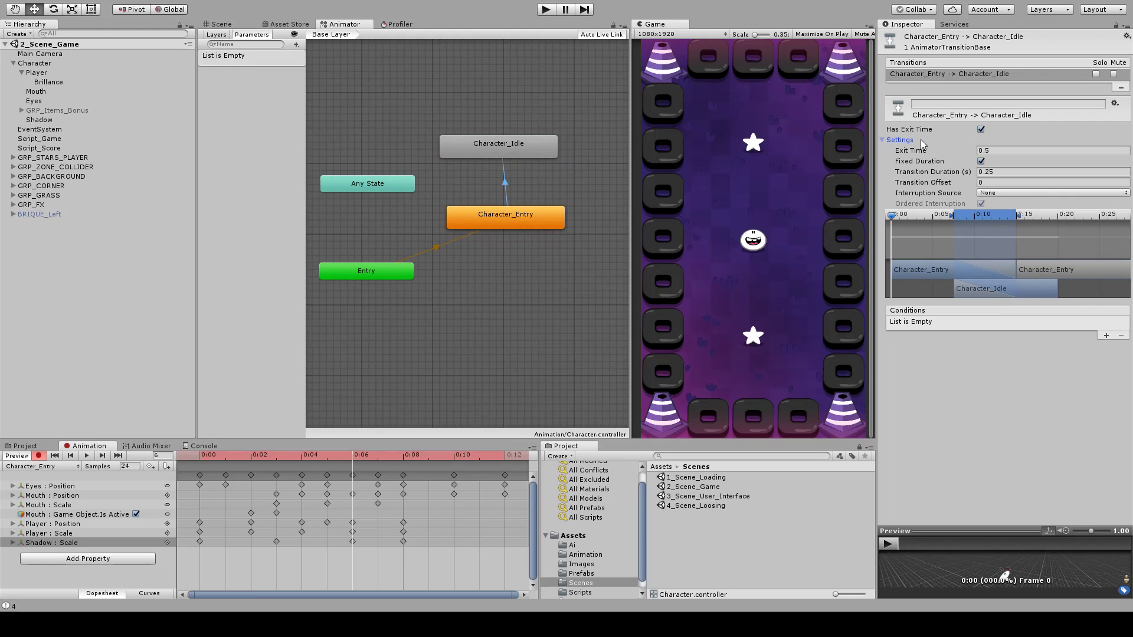
- Keep Has Exit Time enabled and set the transition's exit time and duration to 0
left_click(980, 129)
left_click(981, 129)
left_click(959, 151)
type("0")
key("Tab")
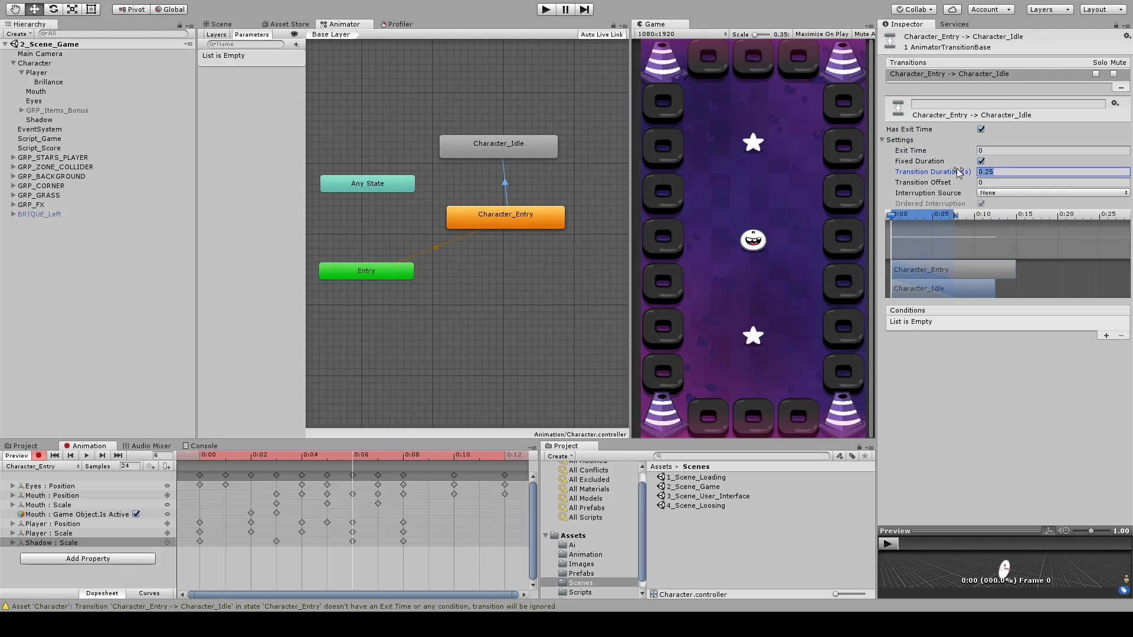
type("0")
key("Return")
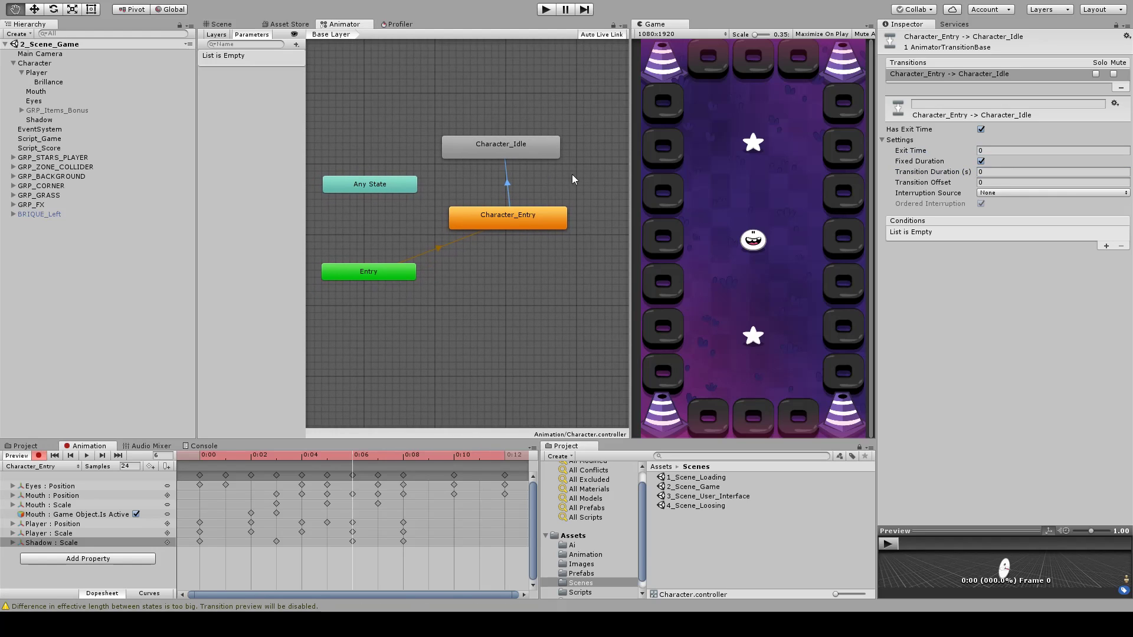
- Set the Character_Entry to Character_Idle transition's exit time to 0.1 and its duration to 0.1 seconds
left_click(960, 152)
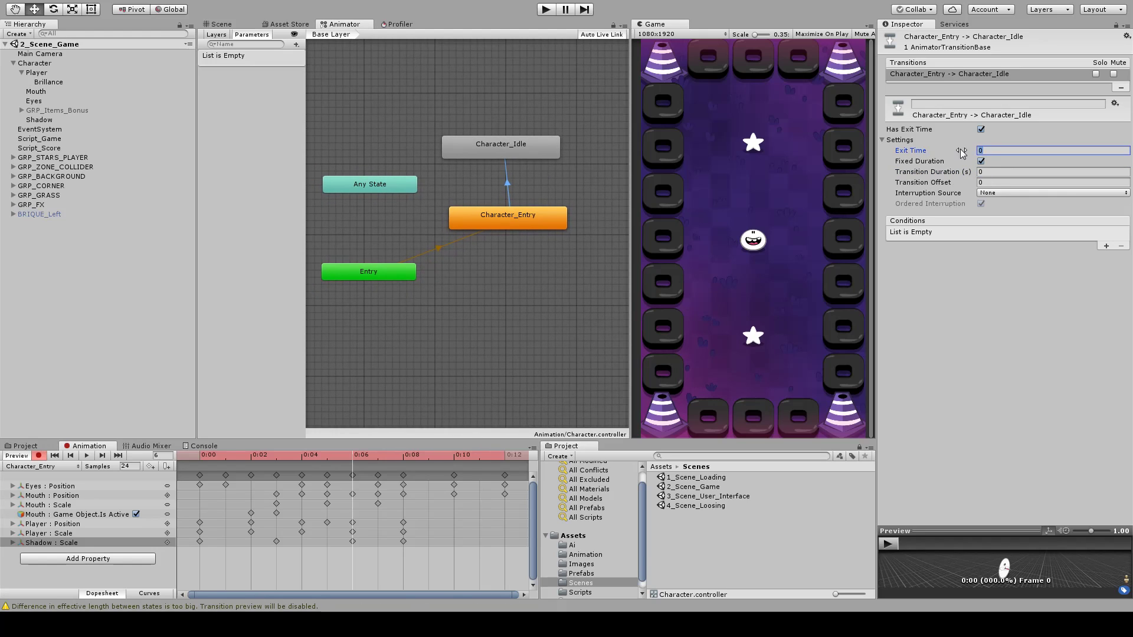
type("0.1")
key("Tab")
type("0.1")
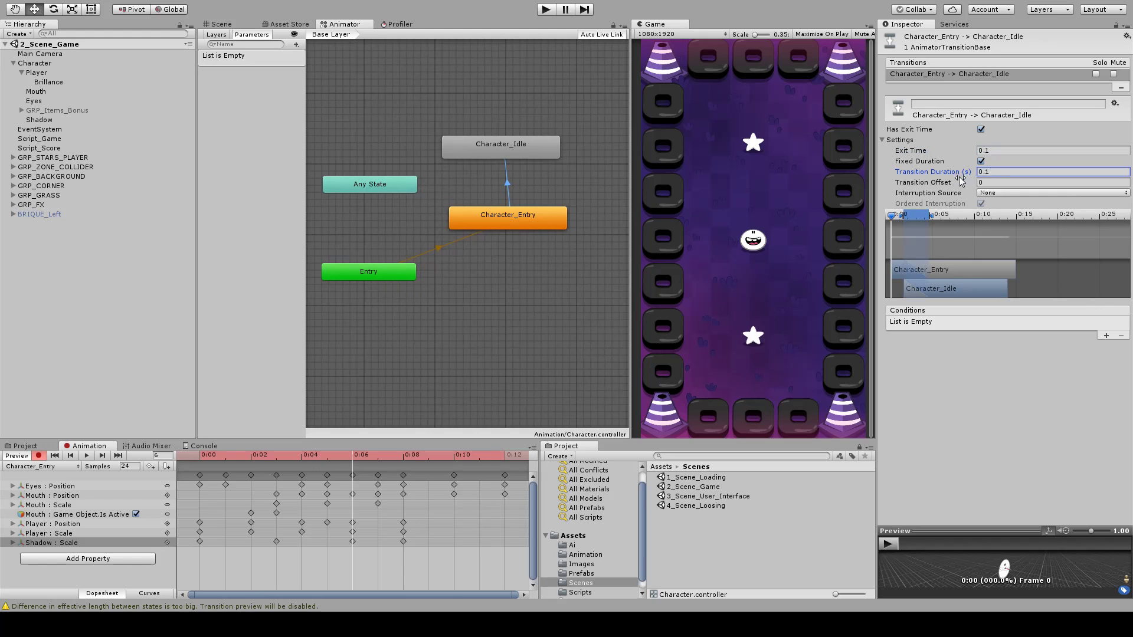
middle_click_drag(564, 210, 560, 176)
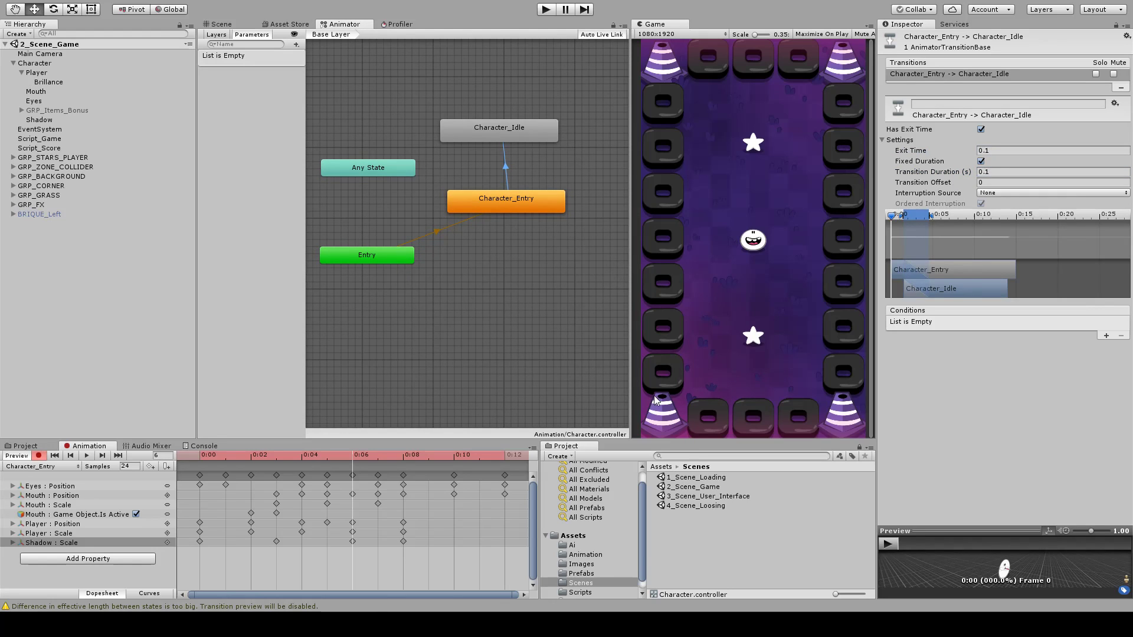
- Run the game from 1_Scene_Loading, replay several rounds to check the character's entry animation, and stop play mode
double_click(695, 477)
left_click(545, 10)
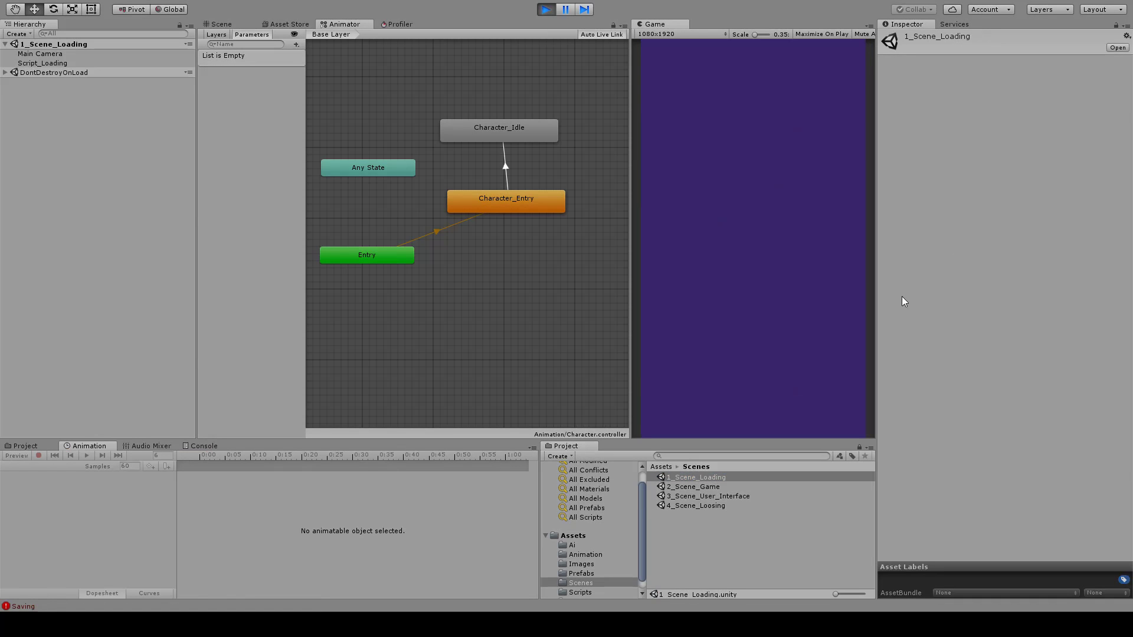
left_click(823, 308)
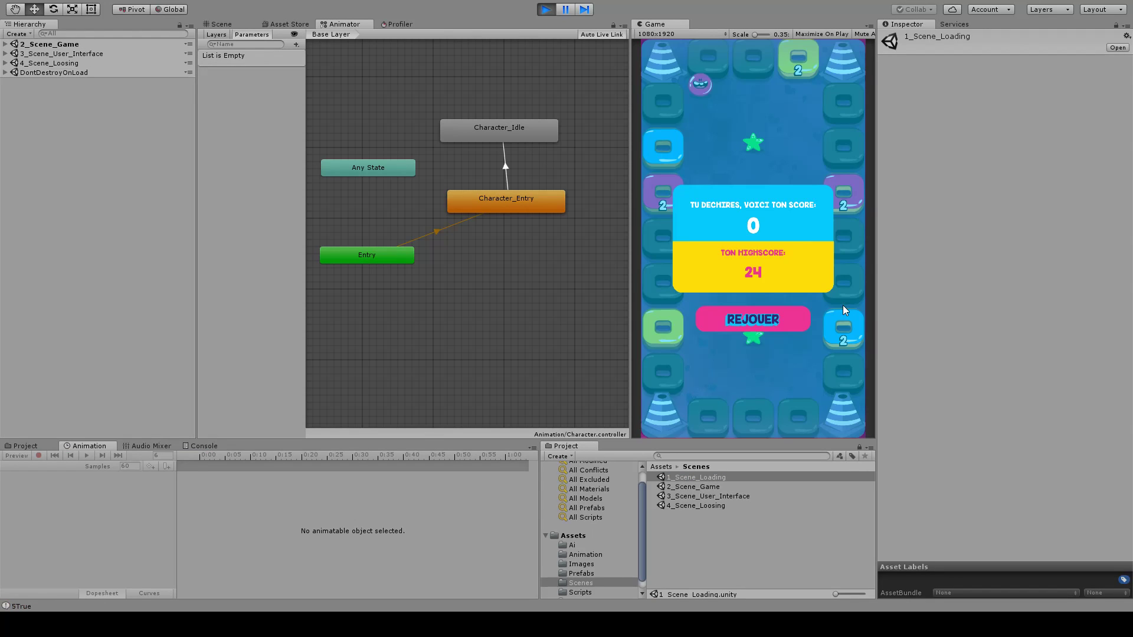
left_click(767, 320)
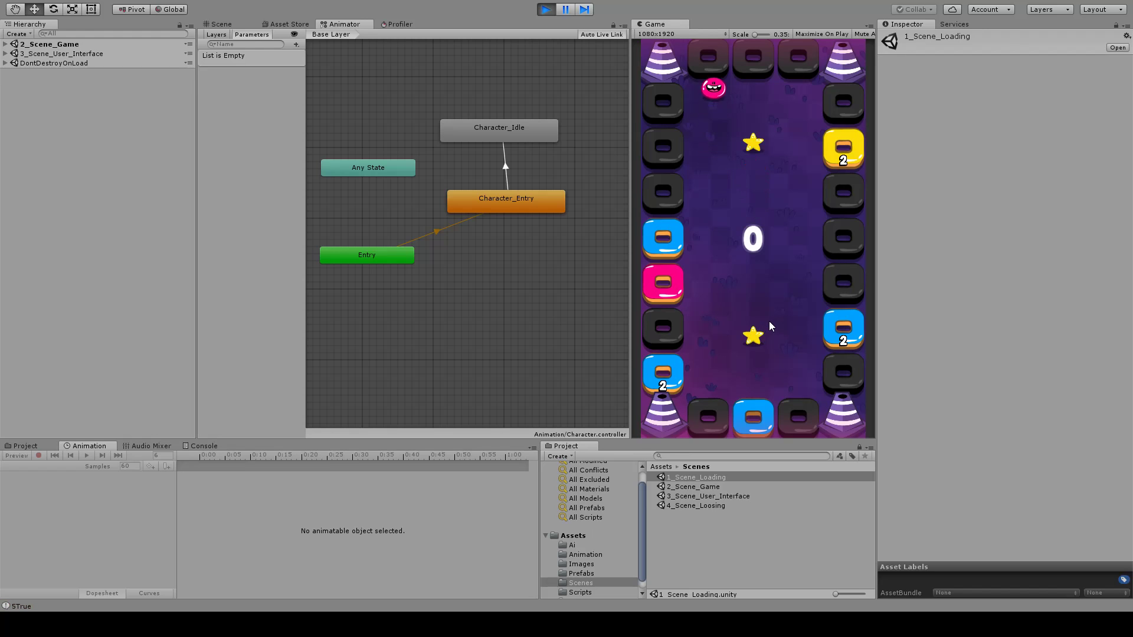
left_click(757, 323)
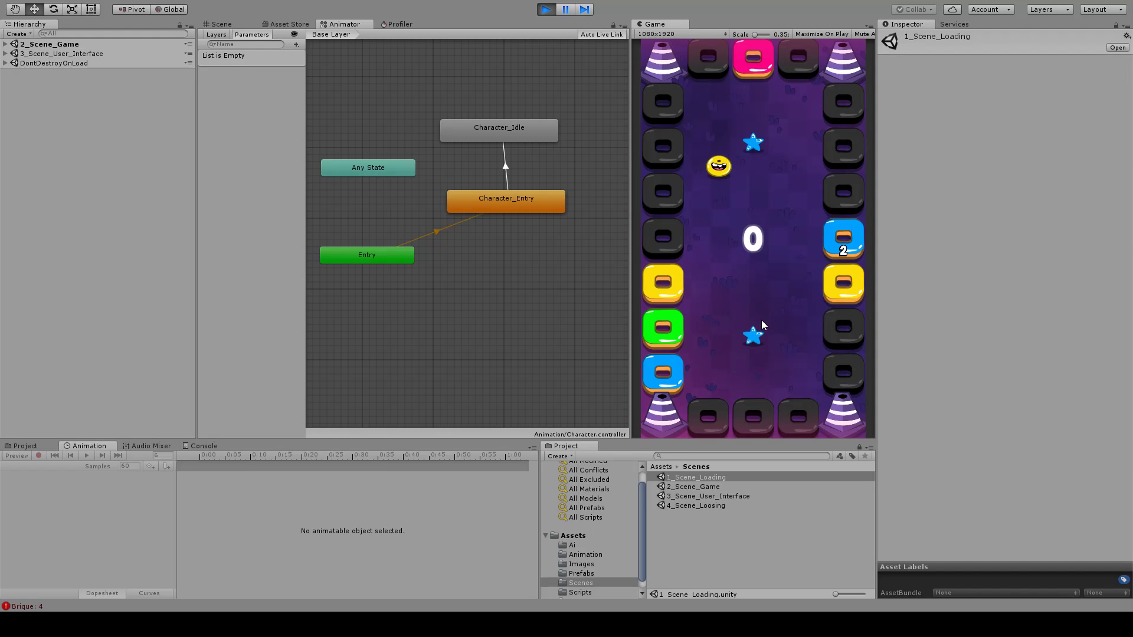
left_click(757, 319)
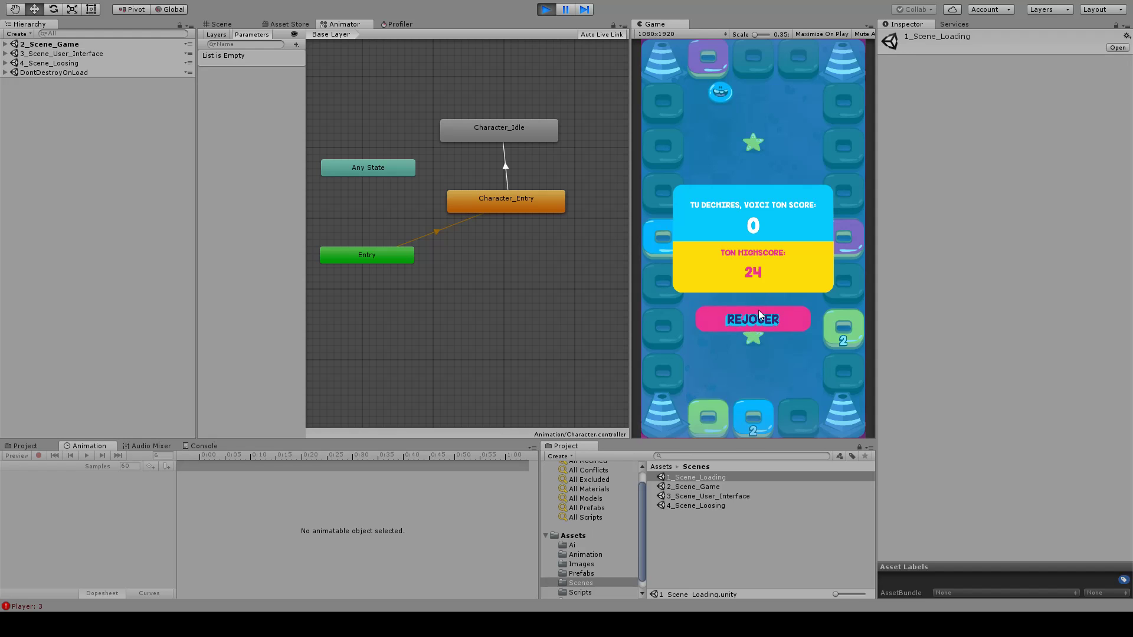
left_click(758, 324)
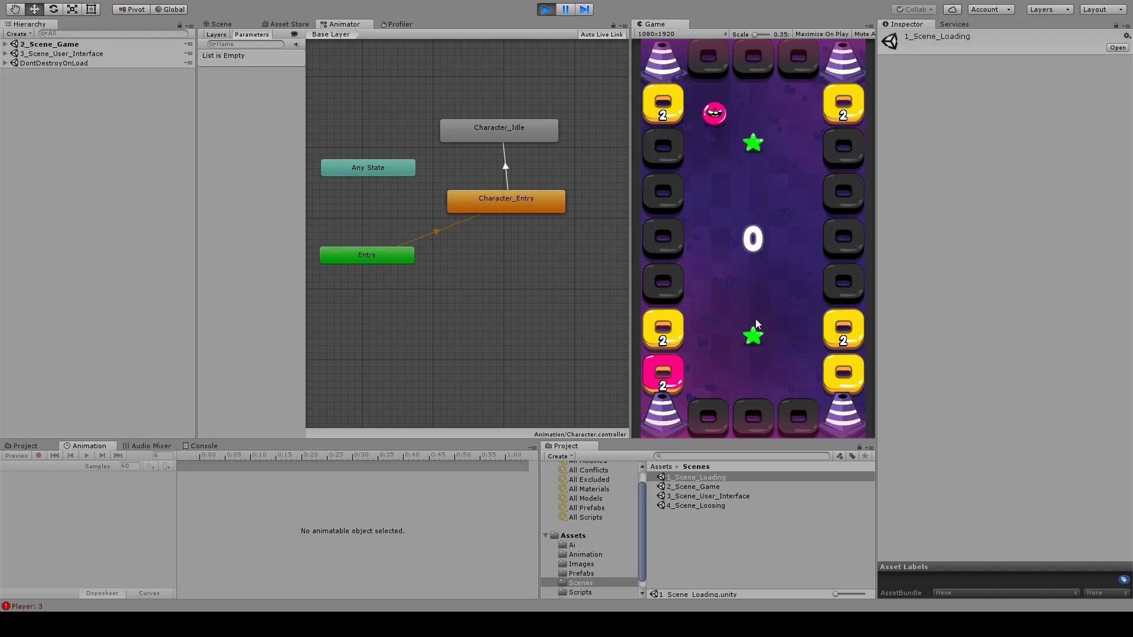
left_click(753, 324)
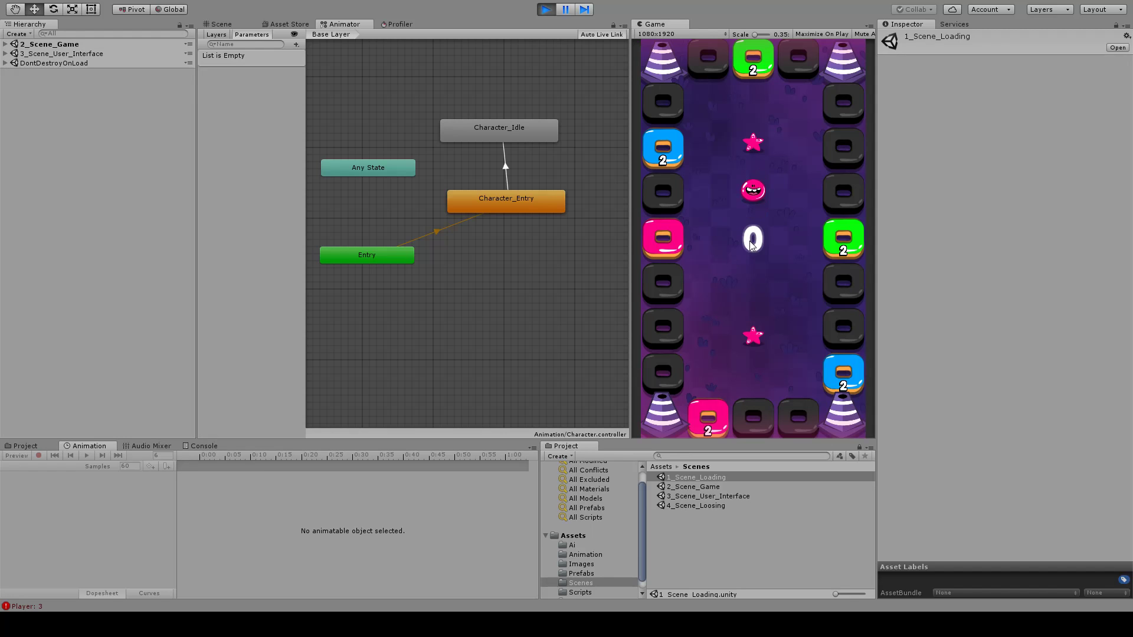
left_click(546, 9)
middle_click_drag(489, 286, 508, 281)
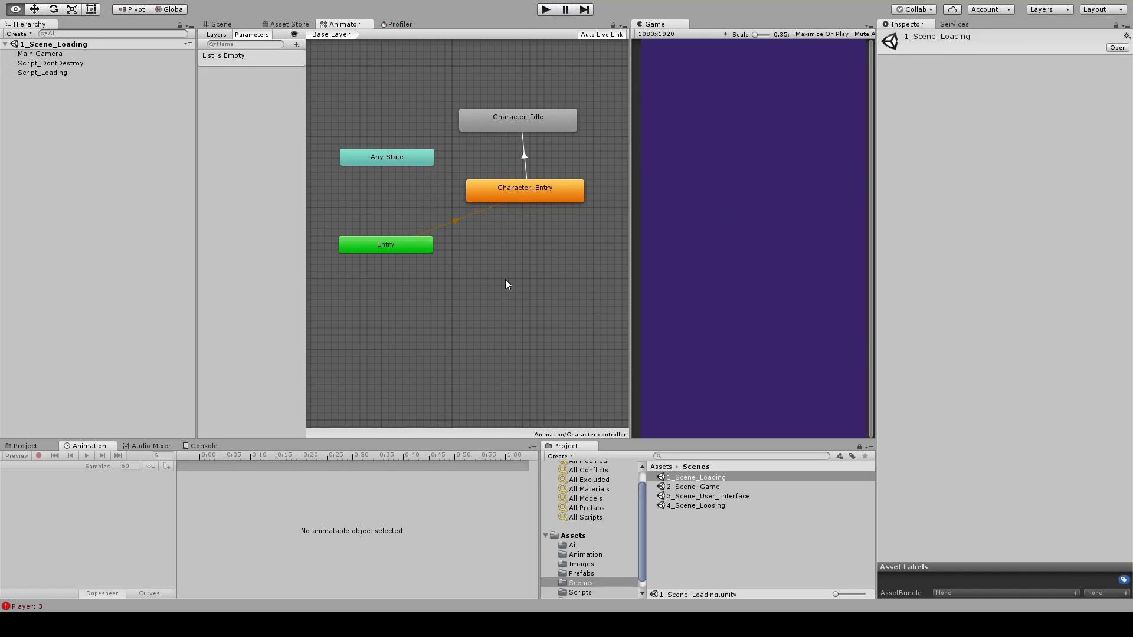
- Reopen 2_Scene_Game in the scene view and select the Character object
left_click(222, 24)
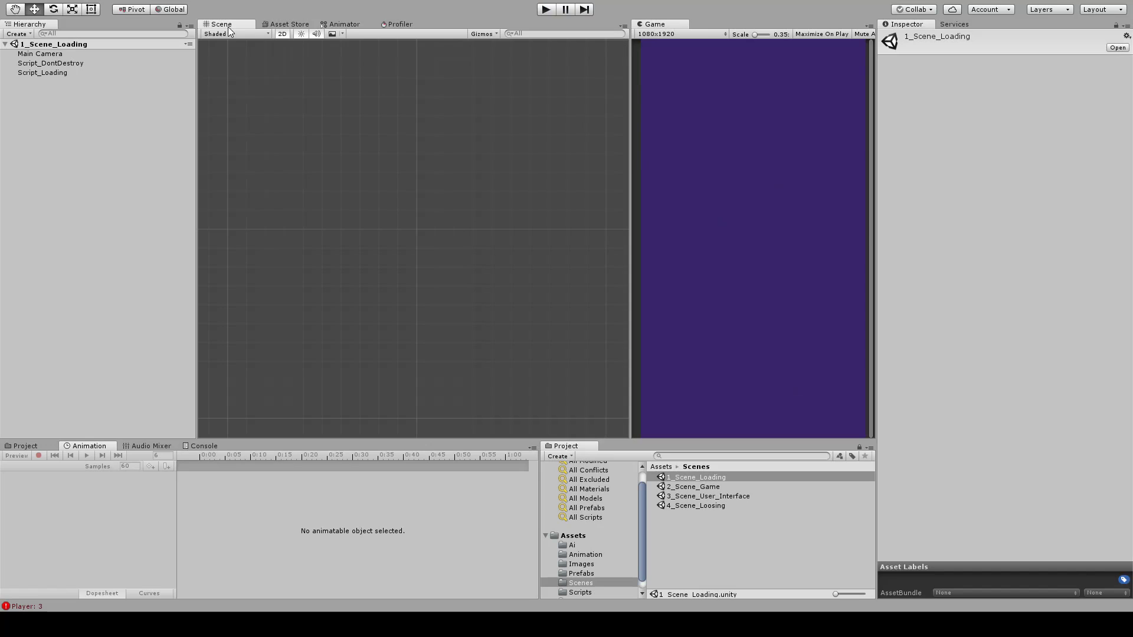
double_click(694, 486)
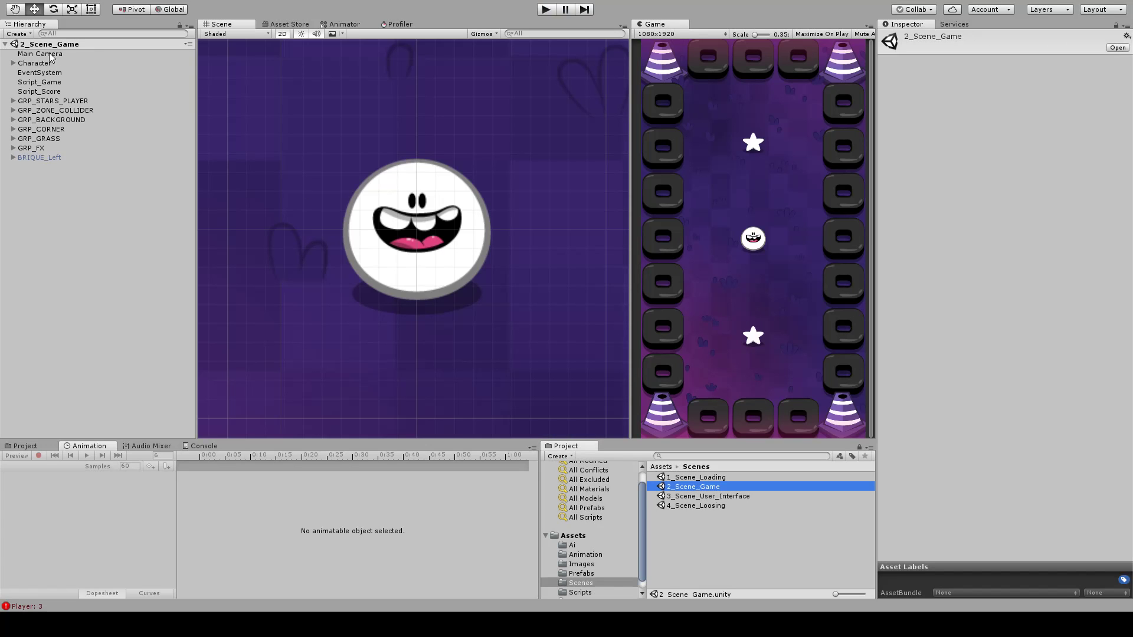
left_click(34, 62)
- Set the Character's Vitesse to 0, restore it to 3 and save the scene
left_click(987, 128)
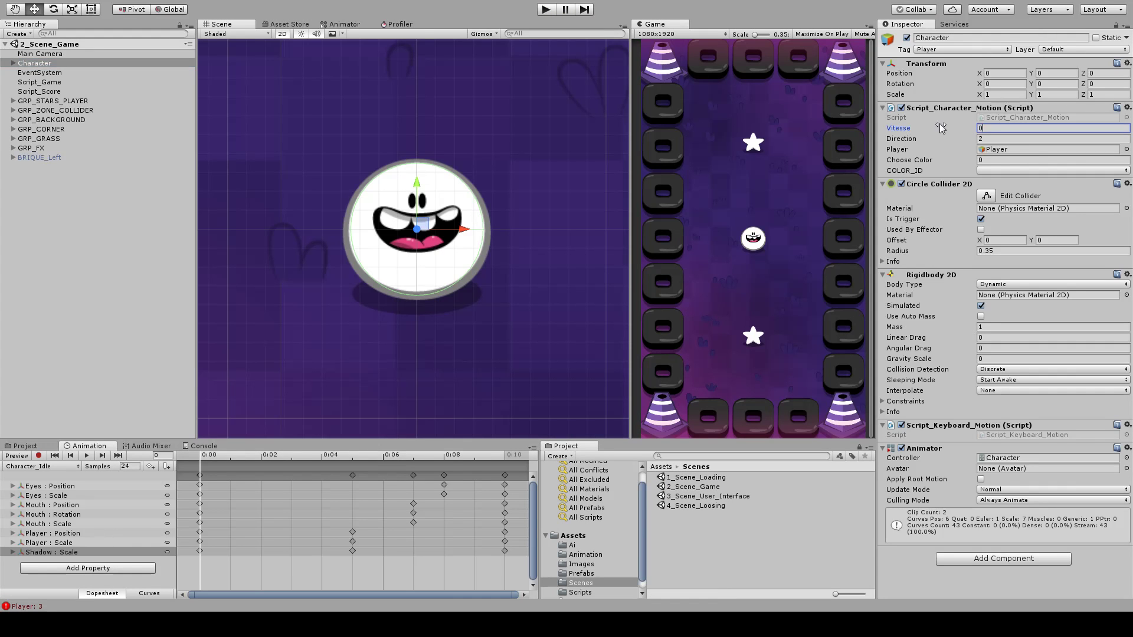
middle_click_drag(523, 183, 534, 169)
left_click(946, 142)
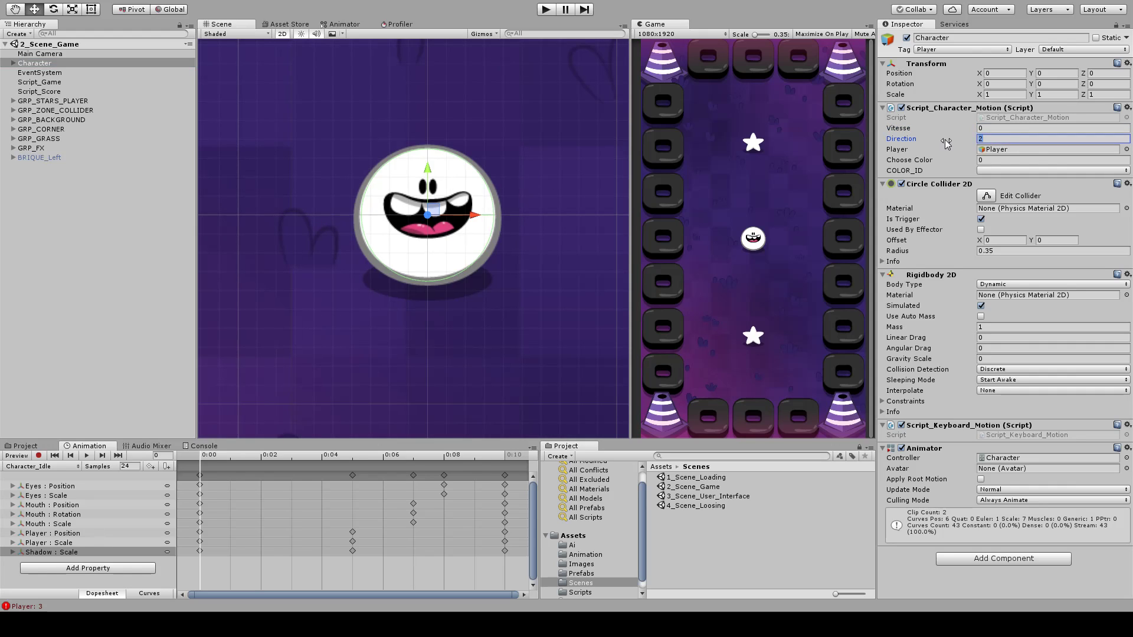
left_click(1008, 127)
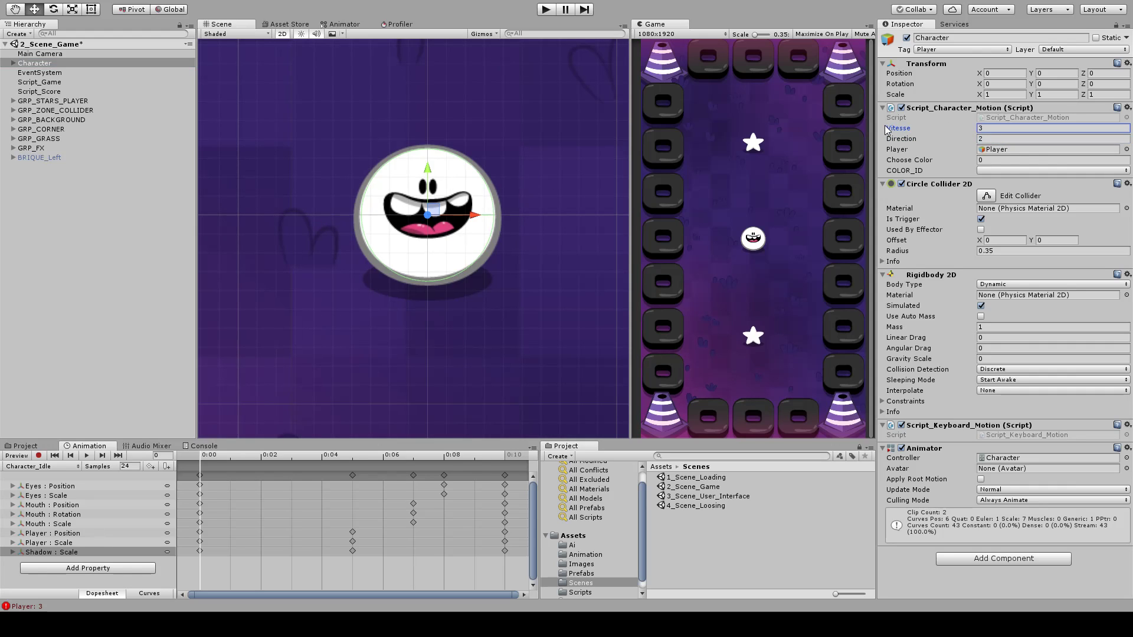
key("ctrl+s")
- Examine the game board's layout in the scene, from the full brick frame to the area around the upper star
middle_click_drag(570, 192, 528, 291)
scroll(519, 230, "down", 5)
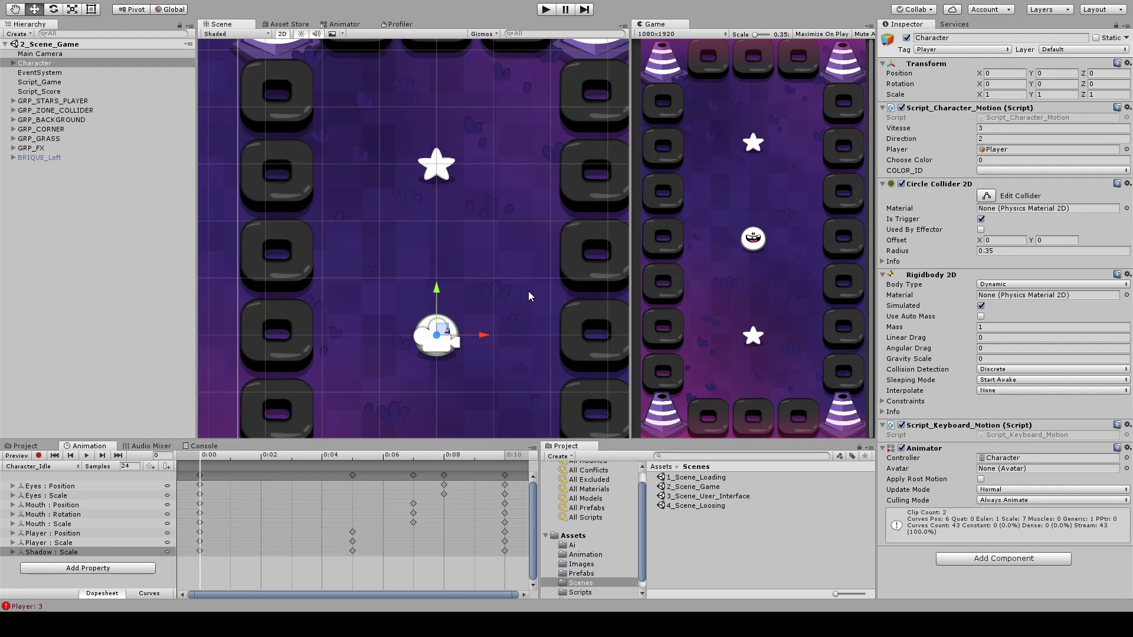
scroll(498, 295, "down", 2)
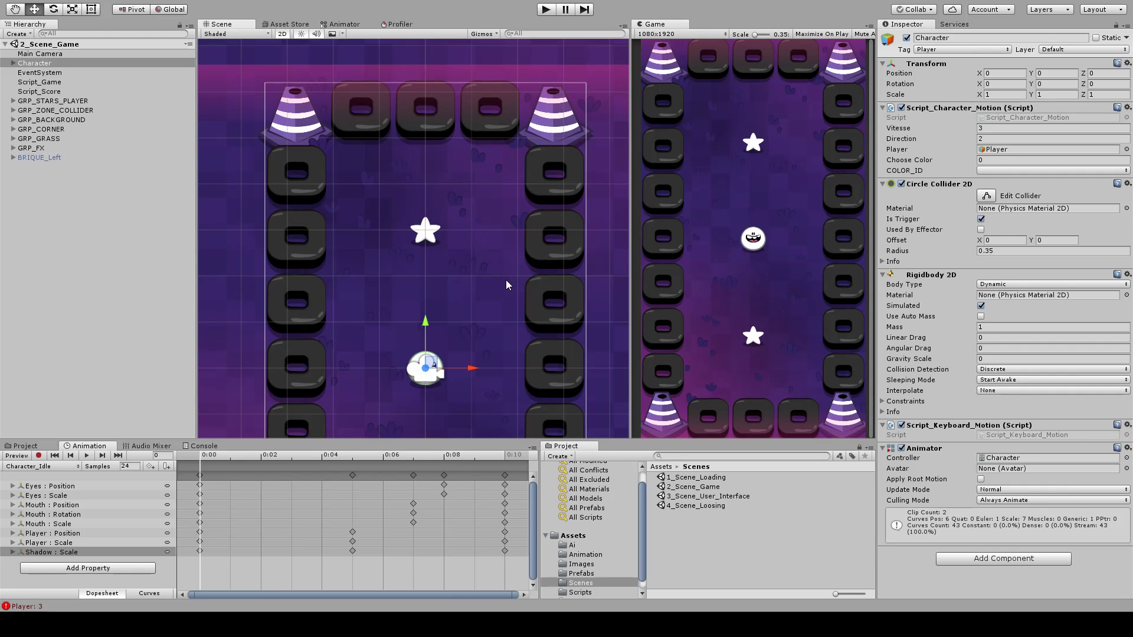
scroll(455, 277, "down", 3)
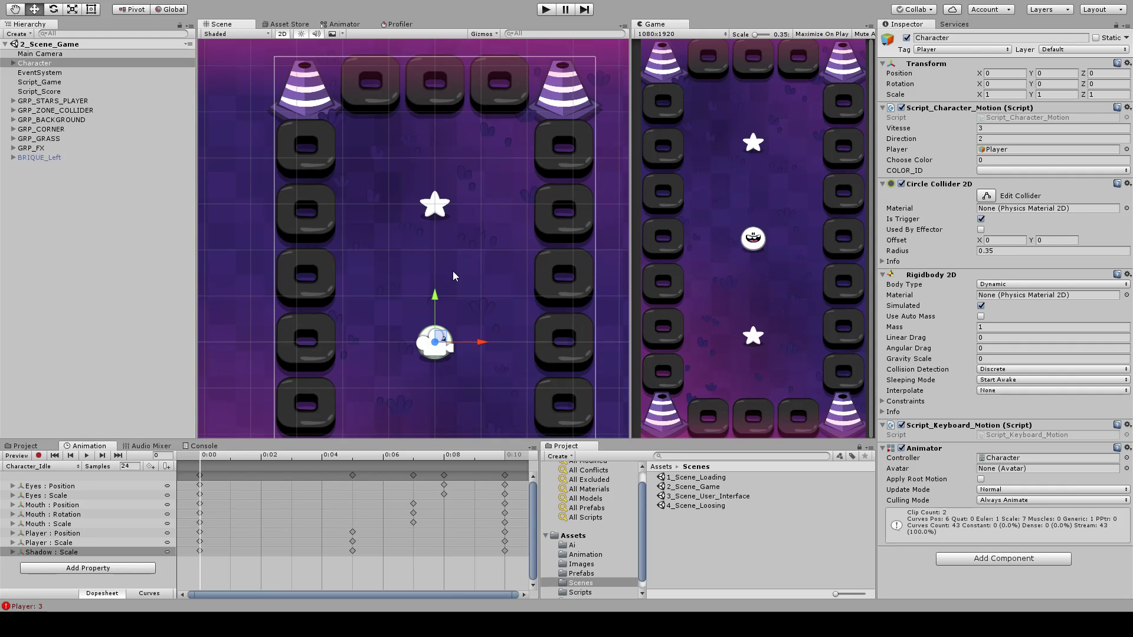
middle_click_drag(466, 268, 491, 263)
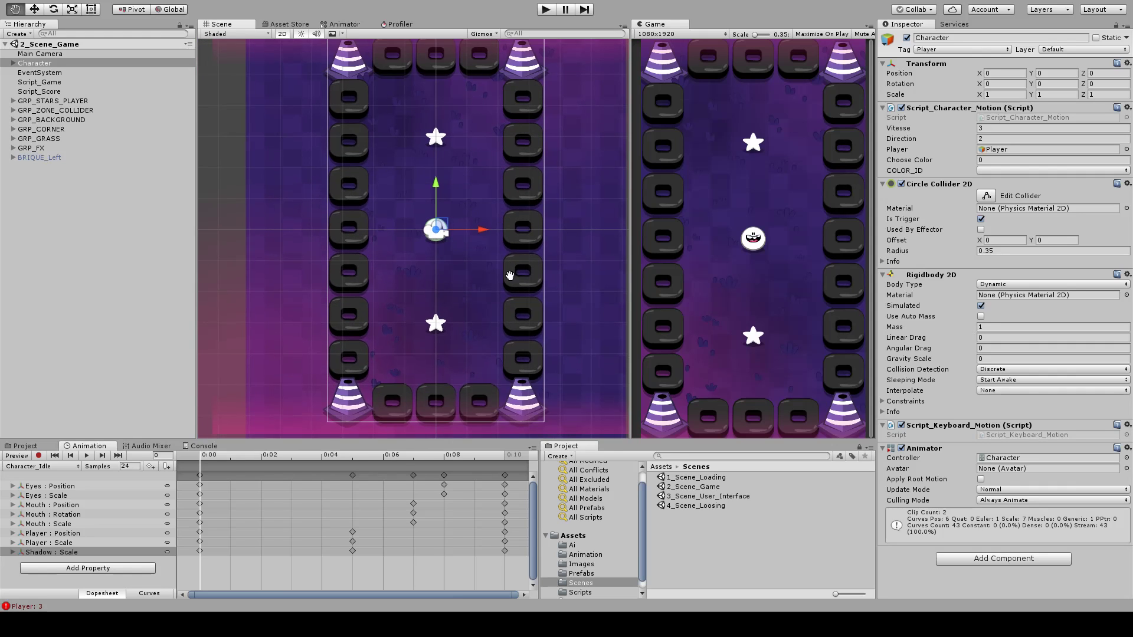
scroll(506, 304, "up", 2)
middle_click_drag(506, 304, 513, 253)
left_click(150, 238)
scroll(423, 197, "up", 1)
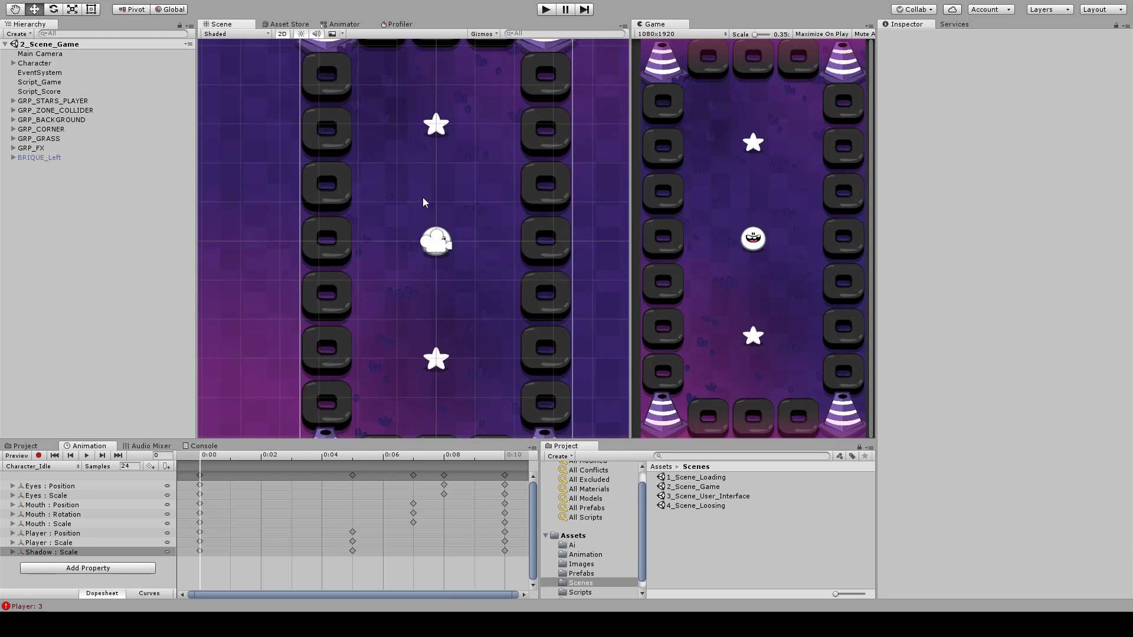
middle_click_drag(422, 197, 429, 331)
scroll(430, 331, "up", 3)
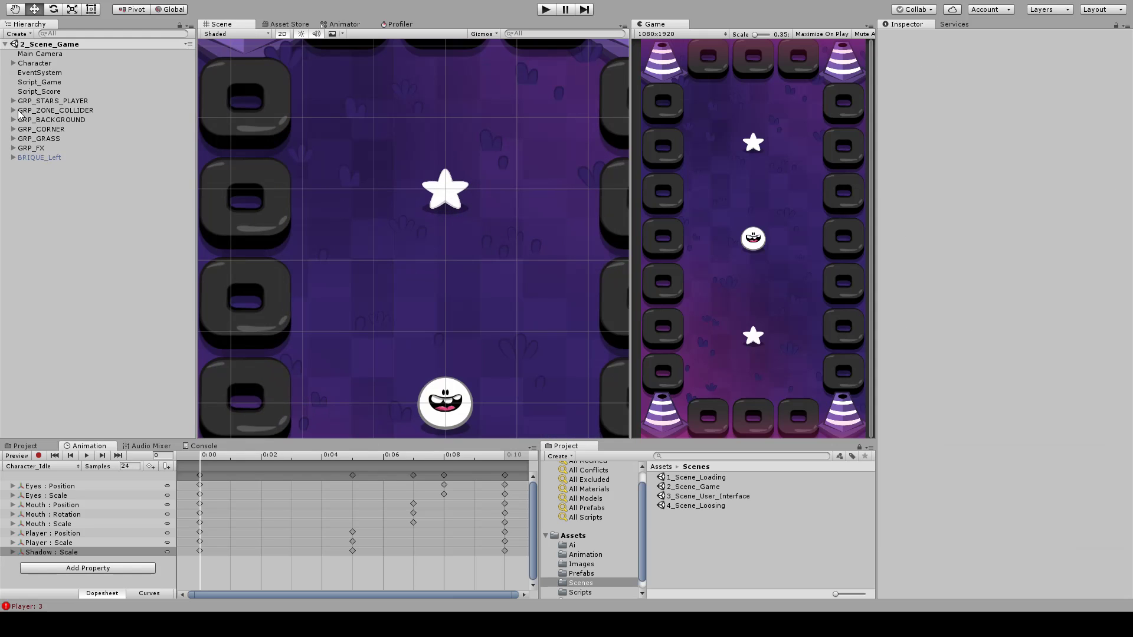
- Expand GRP_STARS_PLAYER, frame the upper star in the scene and rename DIAMANT_UP as STARS_UP
left_click(13, 101)
left_click(48, 110)
key("f")
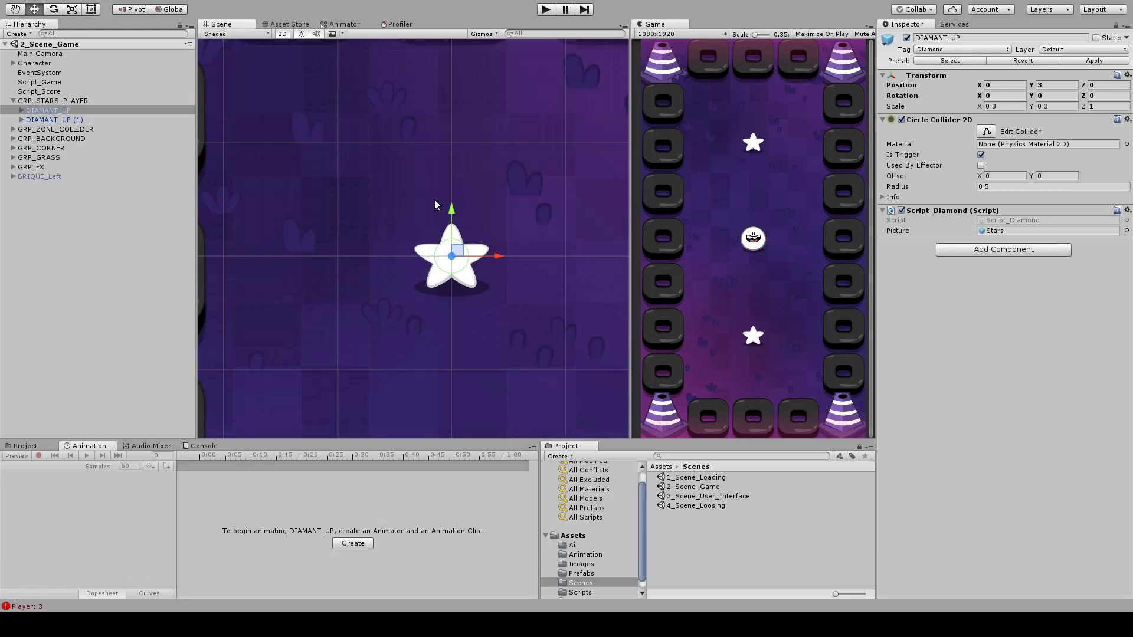
middle_click_drag(511, 295, 416, 284)
scroll(417, 284, "up", 2)
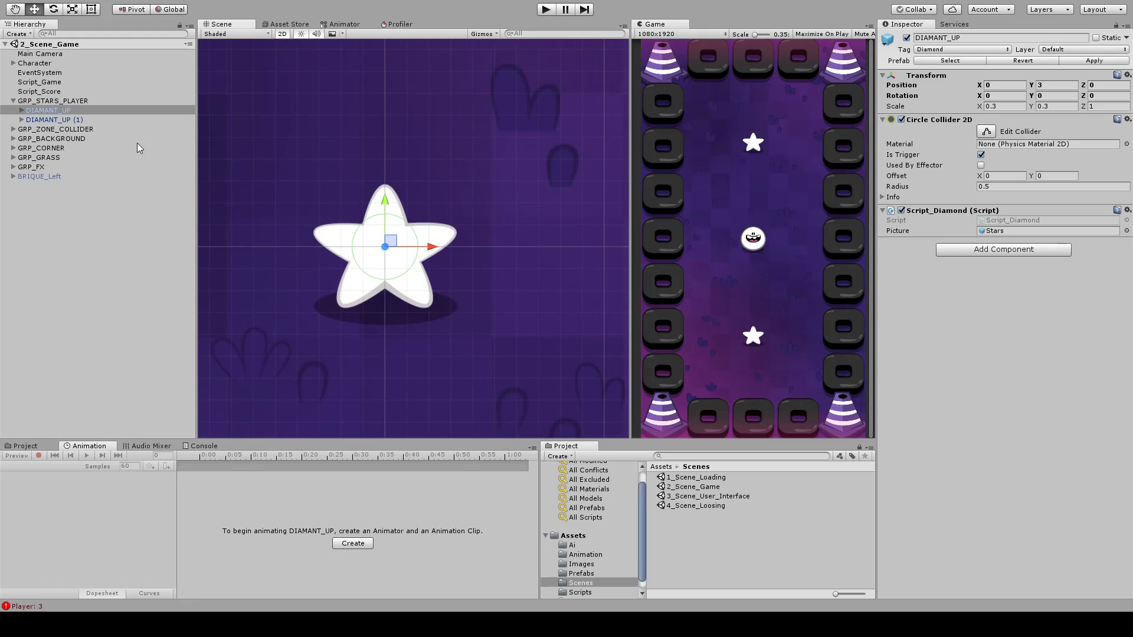
left_click(50, 111)
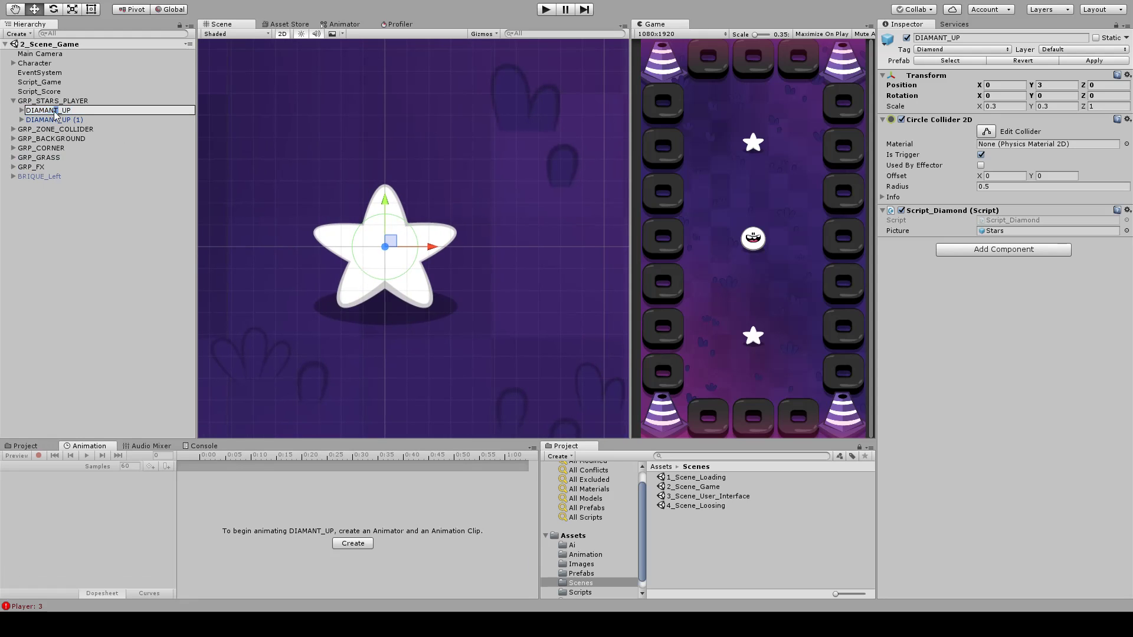
left_click_drag(59, 112, 28, 116)
type("STARTS")
key("Left")
key("BackSpace")
key("Return")
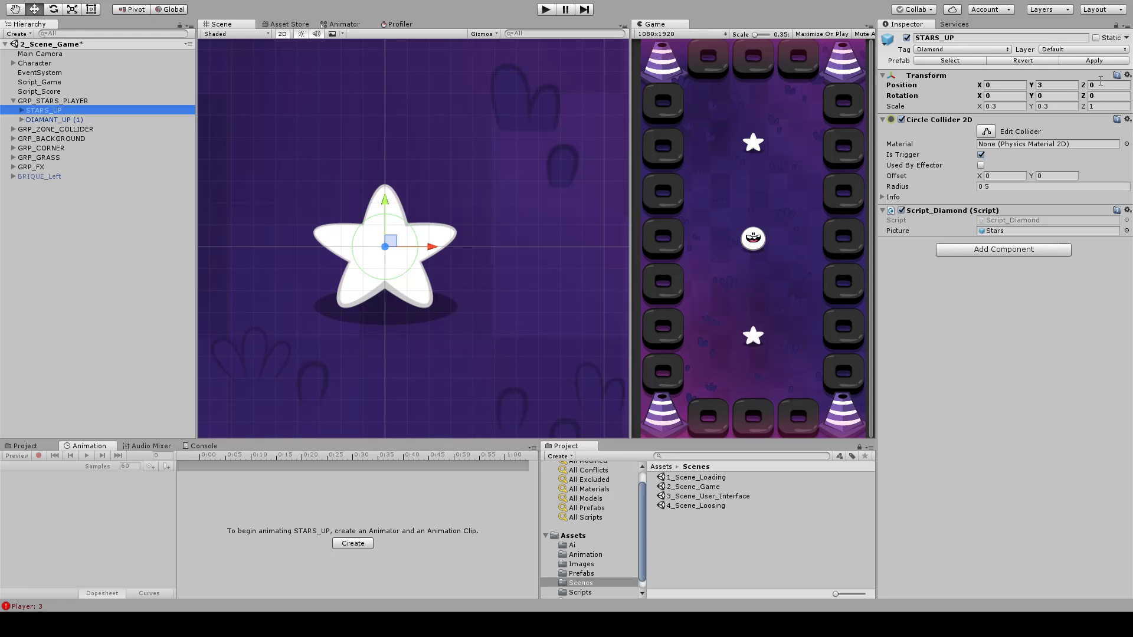
- Rename the DIAMANT_UP (1) object under GRP_STARS_PLAYER as STARTS_DOWN
left_click(38, 119)
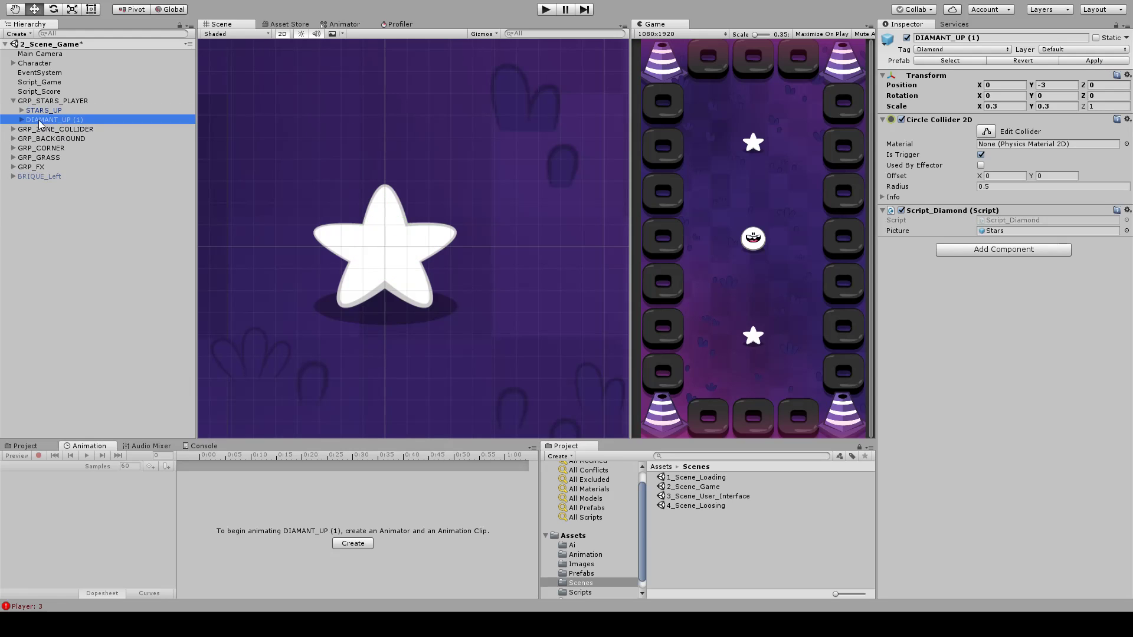
left_click(37, 119)
left_click_drag(58, 120, 10, 124)
type("STARTS")
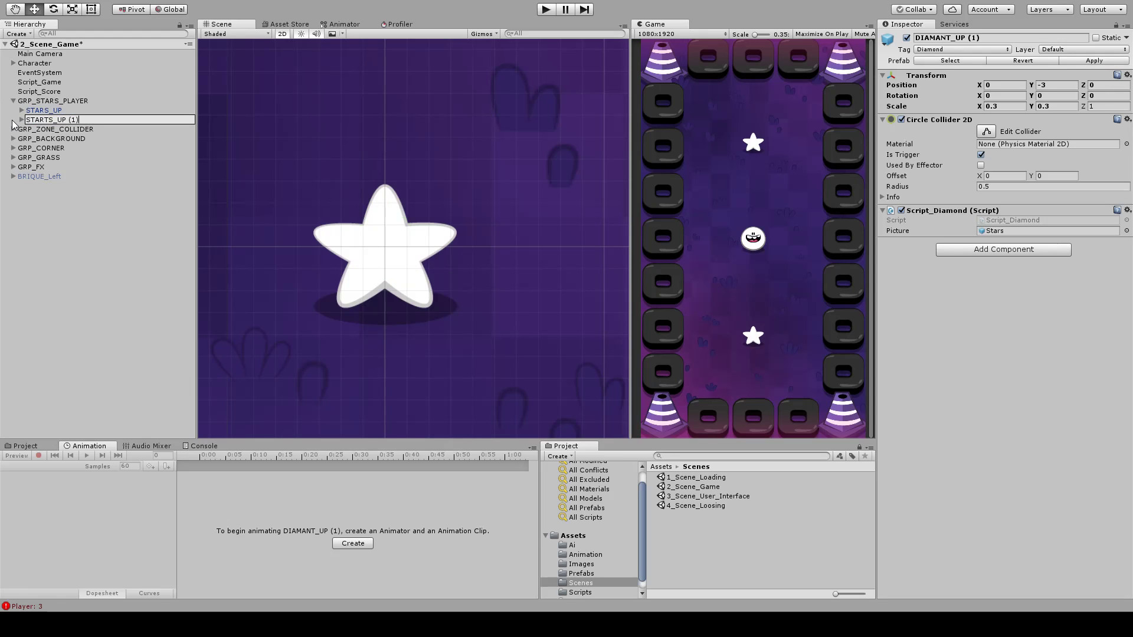
key("BackSpace")
key("BackSpace")
key("BackSpace")
key("BackSpace")
key("BackSpace")
key("BackSpace")
type("DOWn")
key("Return")
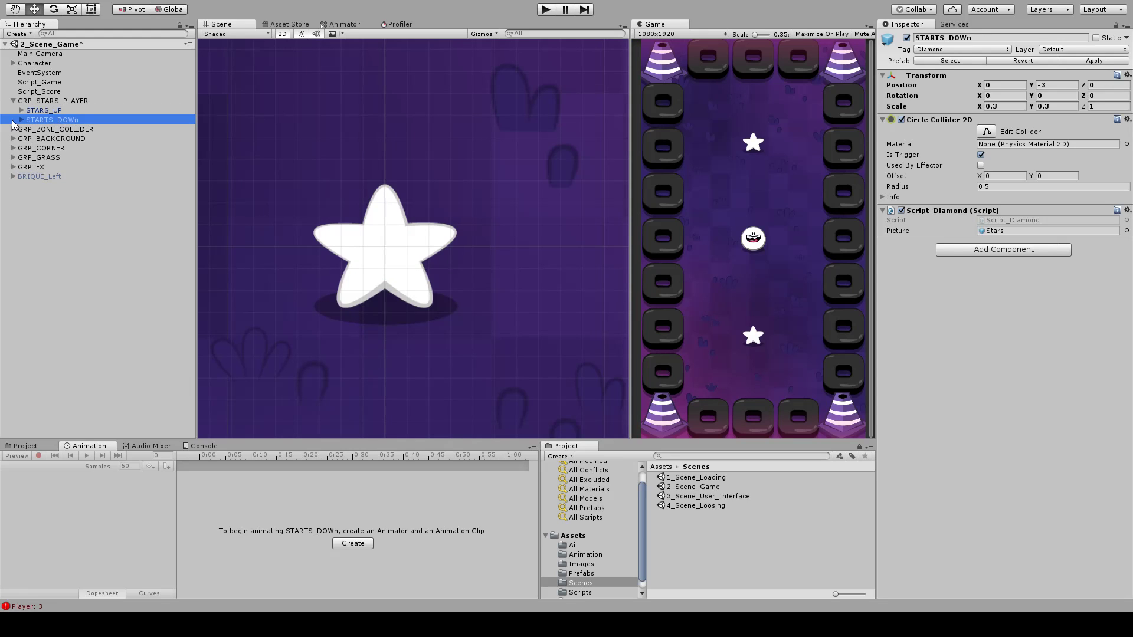
left_click(93, 117)
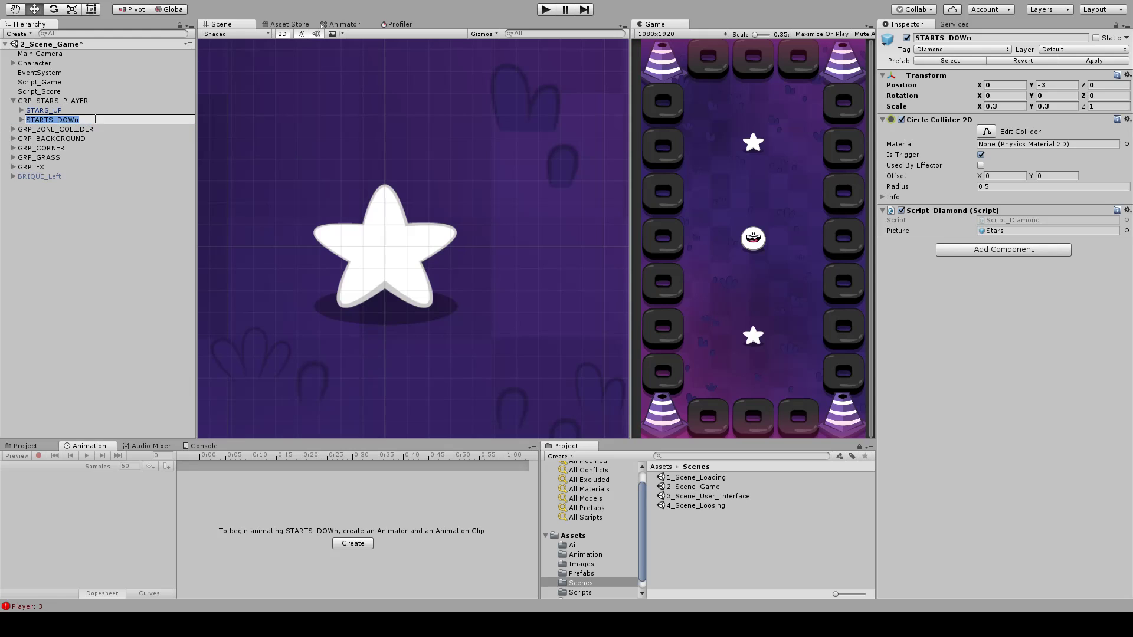
left_click(95, 117)
type("N")
key("Return")
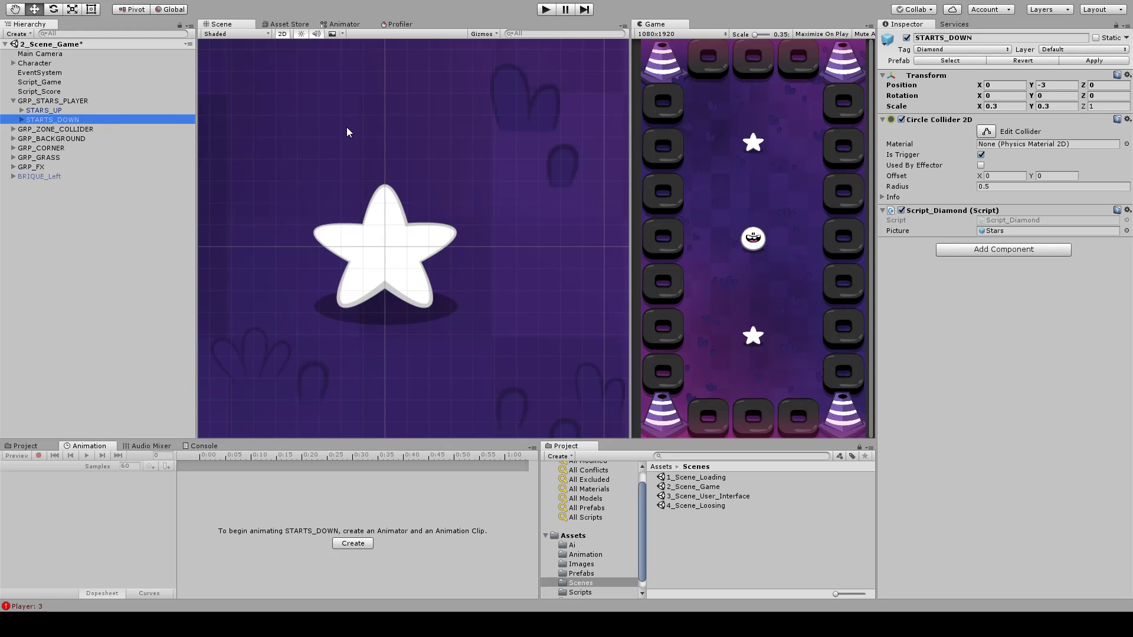
- Expand STARS_UP and create an animation clip for it named Starts_Idle with 24 samples
middle_click_drag(320, 184, 309, 194)
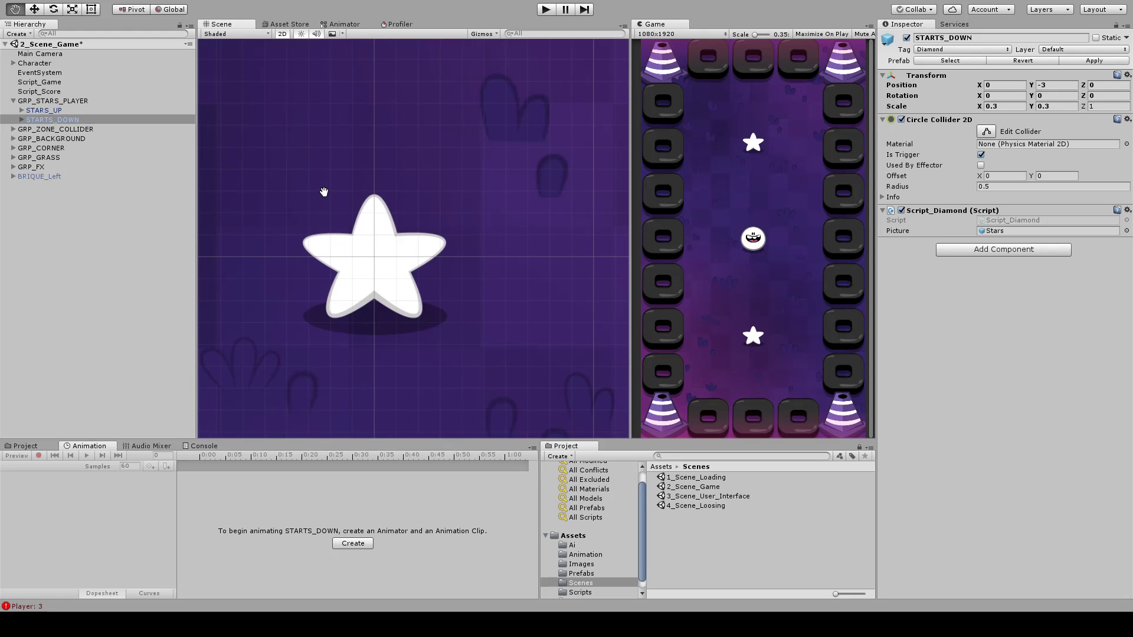
left_click(54, 110)
left_click(21, 110)
middle_click_drag(338, 193, 341, 210)
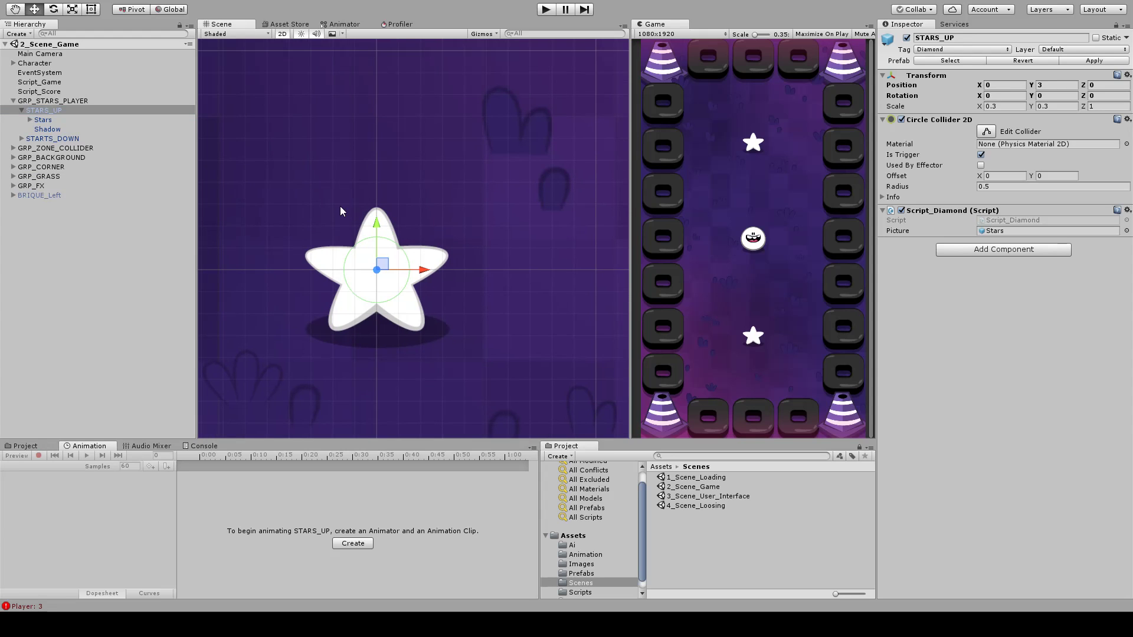
scroll(340, 211, "down", 2)
middle_click_drag(412, 286, 416, 274)
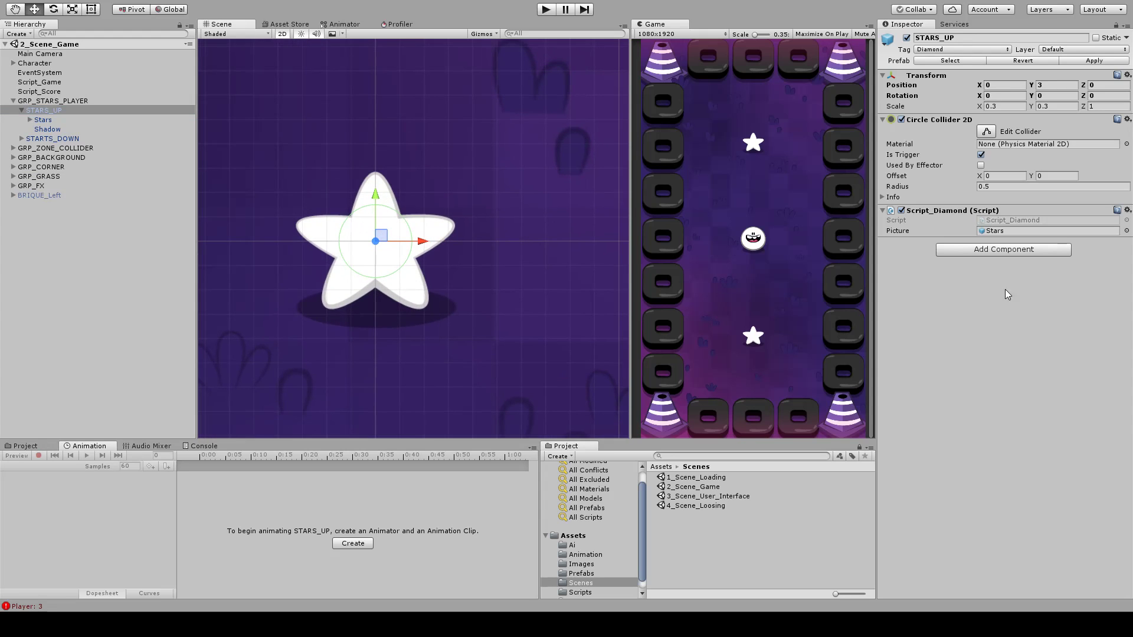
left_click(346, 543)
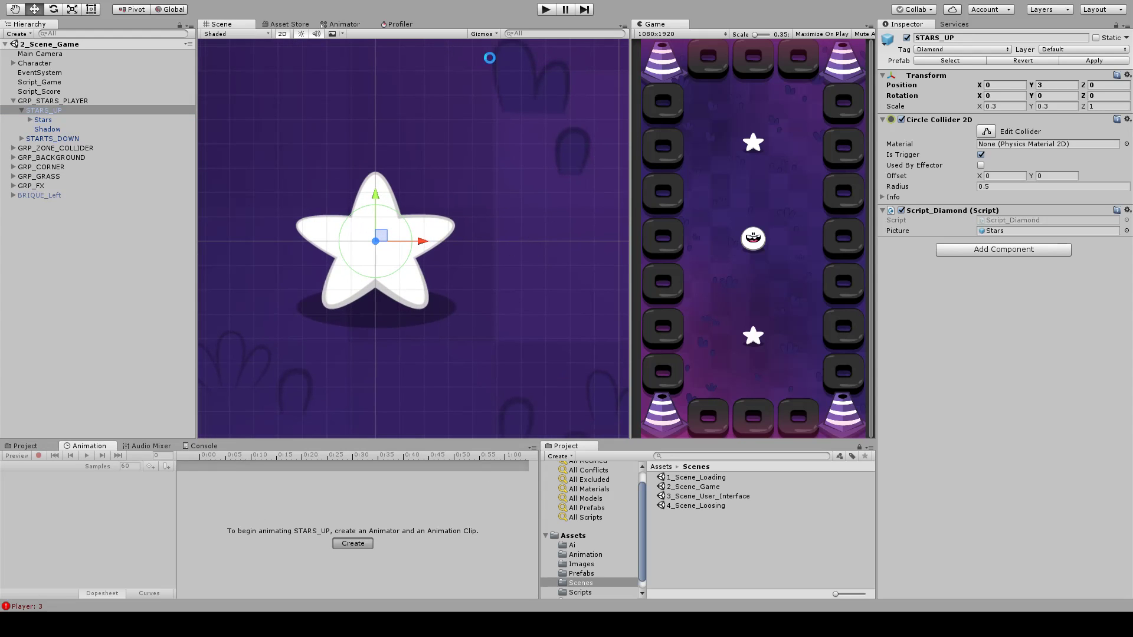
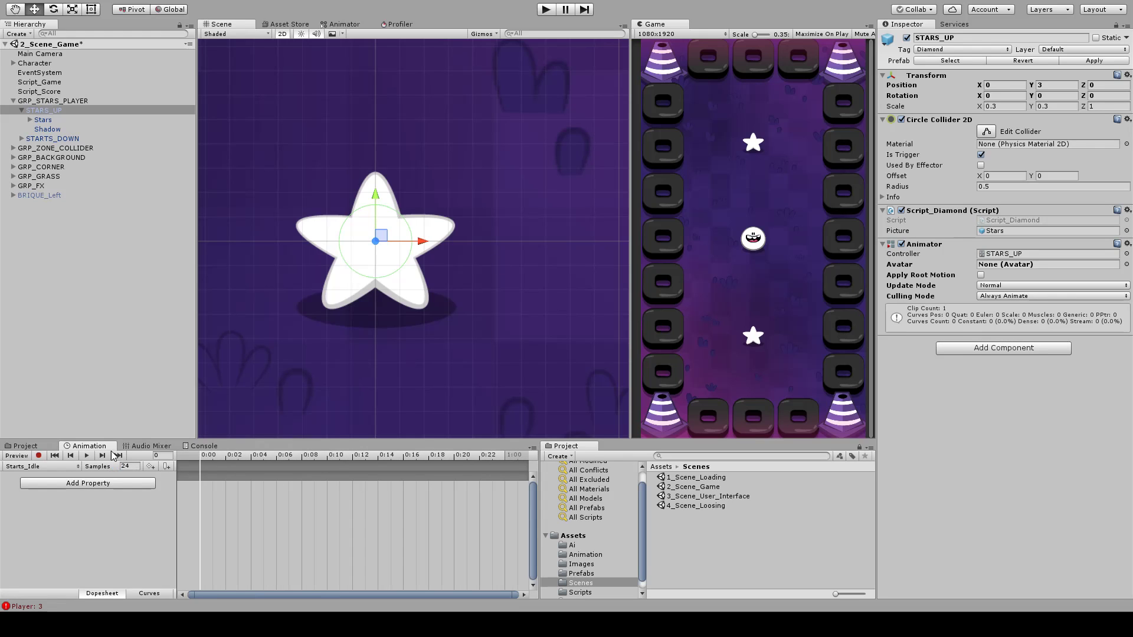
- Set the Starts_Idle playhead to frame 4, then select and expand the Stars child of STARS_UP
scroll(366, 324, "up", 3)
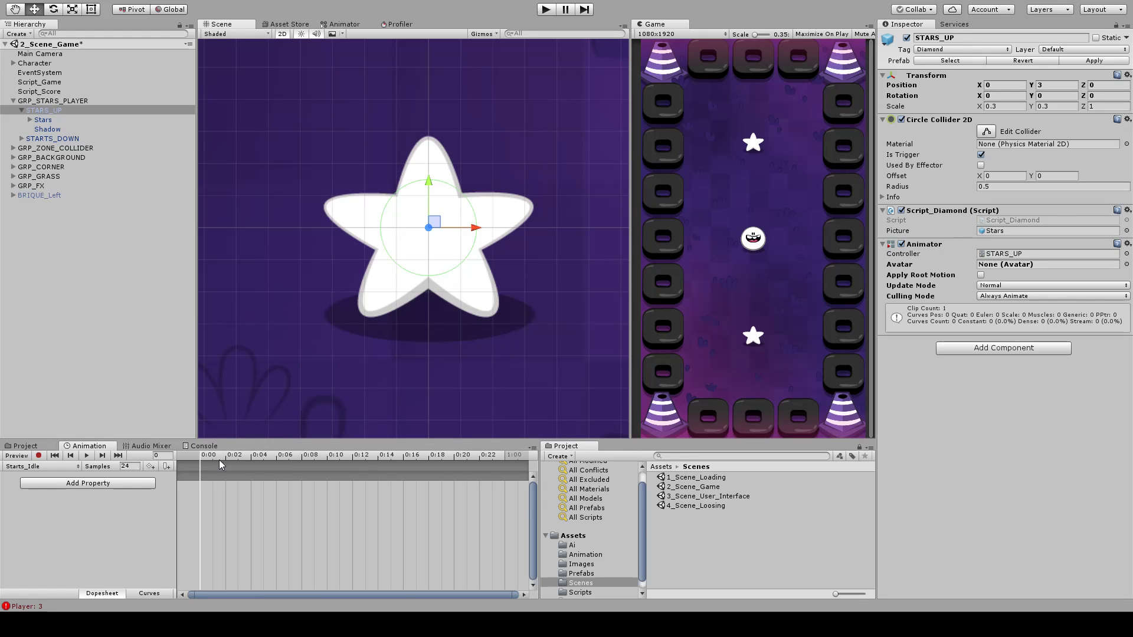
left_click_drag(219, 460, 251, 459)
left_click(35, 120)
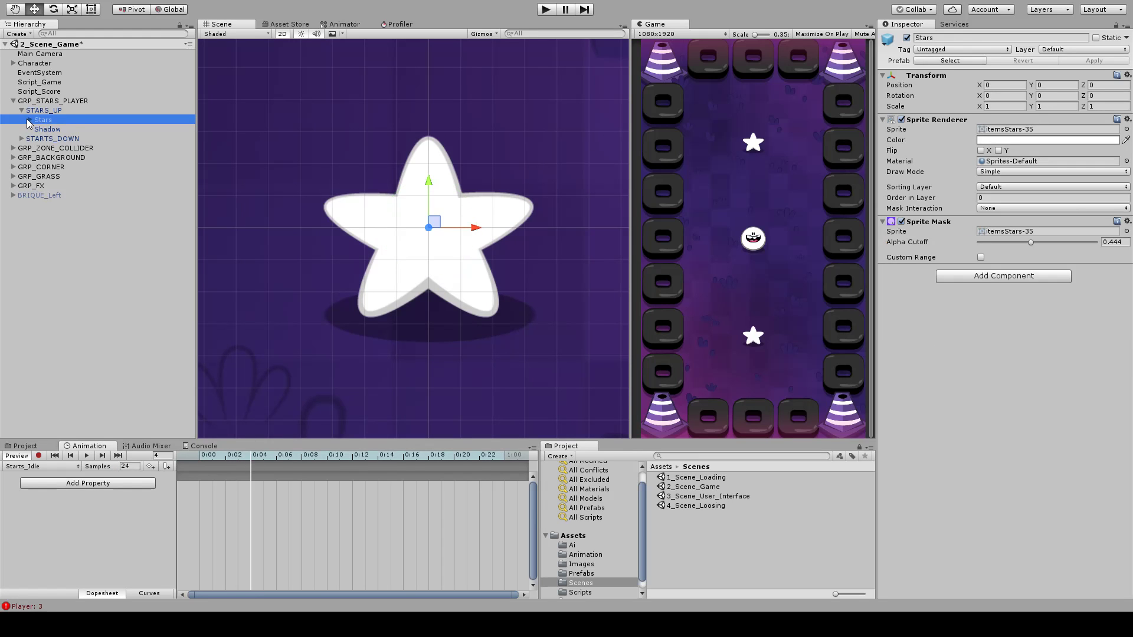
left_click(30, 120)
middle_click_drag(404, 228, 383, 216)
key("e")
left_click_drag(442, 187, 215, 163)
key("ctrl+z")
- Start keyframe recording and raise Stars to a Y position of about 0.509 at frame 4
left_click(38, 455)
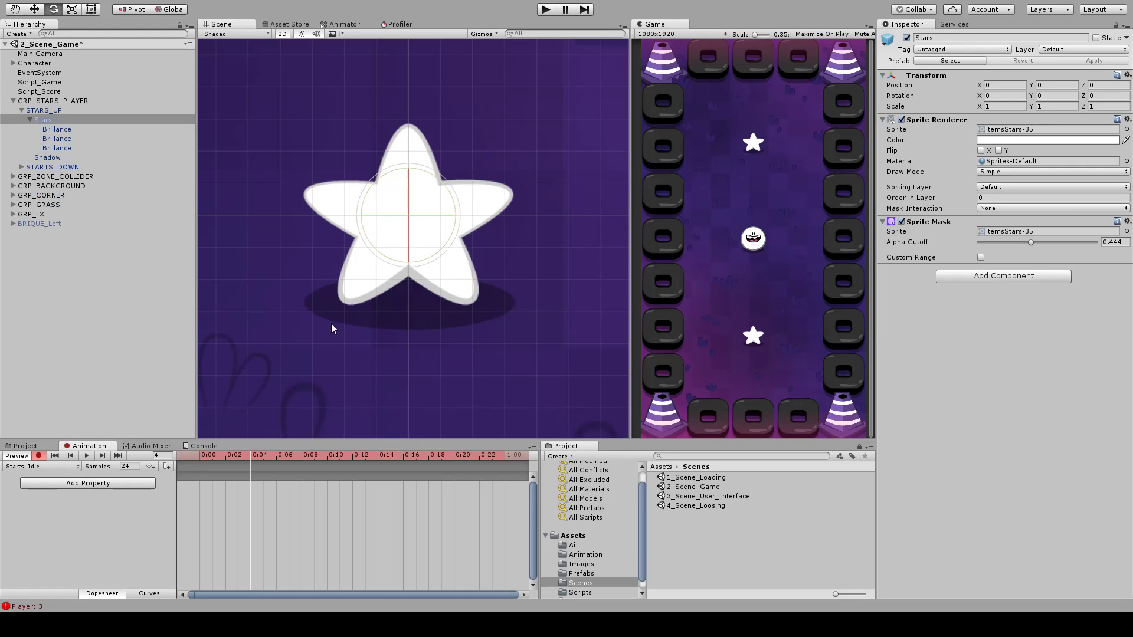
key("w")
scroll(413, 283, "down", 2)
scroll(416, 291, "up", 2)
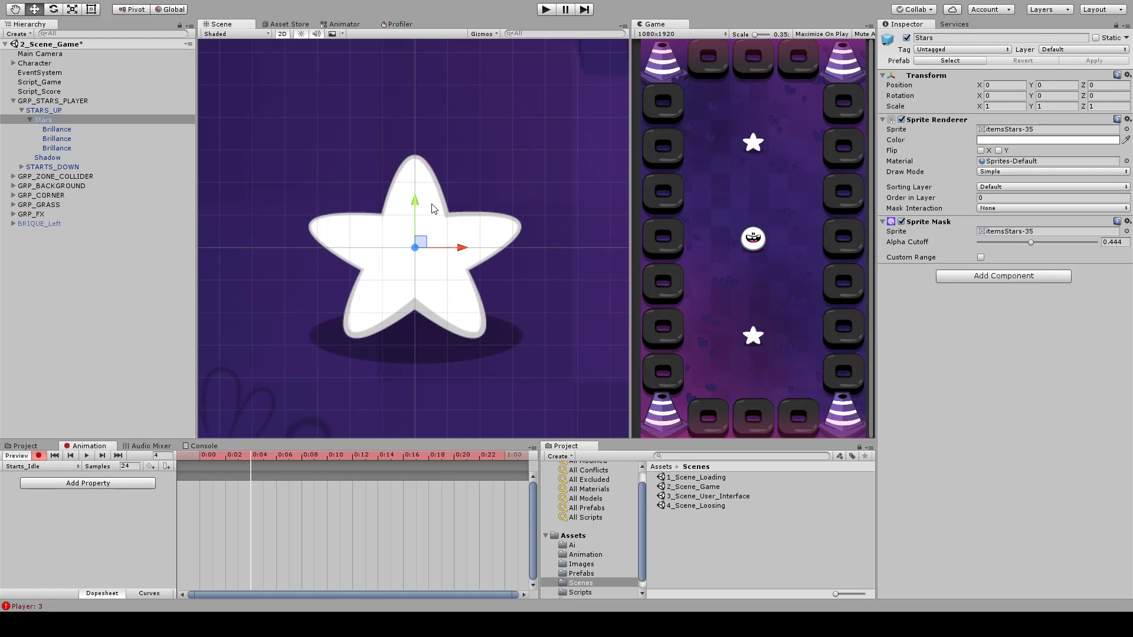
left_click_drag(419, 207, 419, 157)
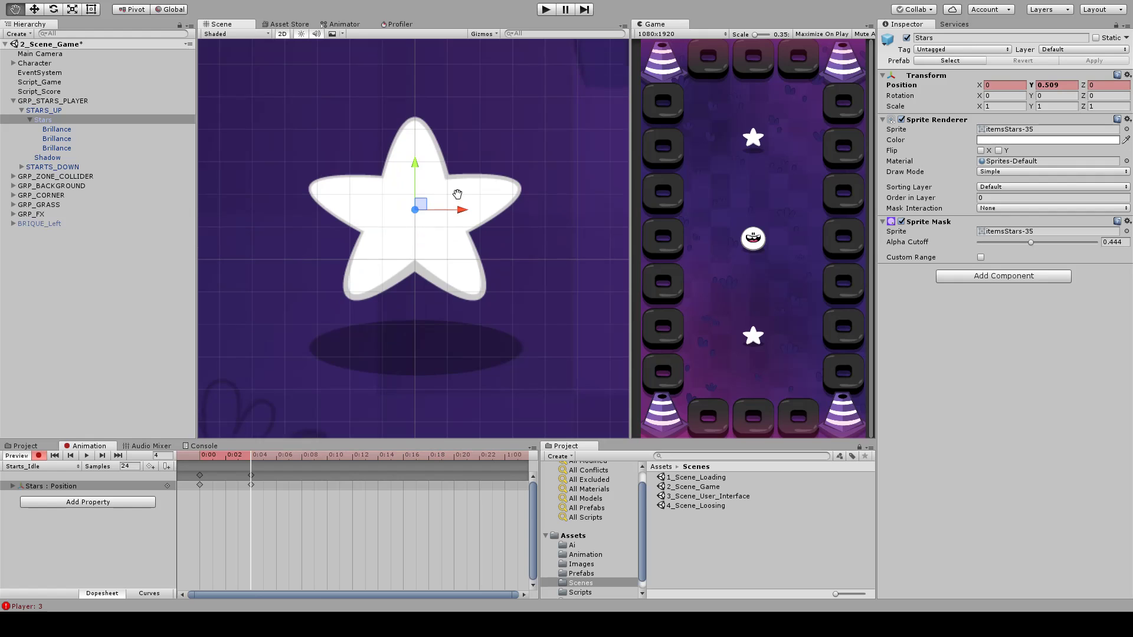
- Copy the Stars resting position keyframe from frame 0 to frames 8 and 1
mouse_move(238, 455)
left_mouse_down()
mouse_move(198, 456)
mouse_move(237, 454)
left_mouse_up()
left_click(199, 475)
left_click(299, 455)
key("ctrl+v")
left_click(200, 475)
key("ctrl+v")
key("ctrl+v")
key("ctrl+z")
- Key the Stars position at frame 3 with Y about 0.436, and move the frame 4 keyframe to frame 5
left_click(251, 475)
key("ctrl+c")
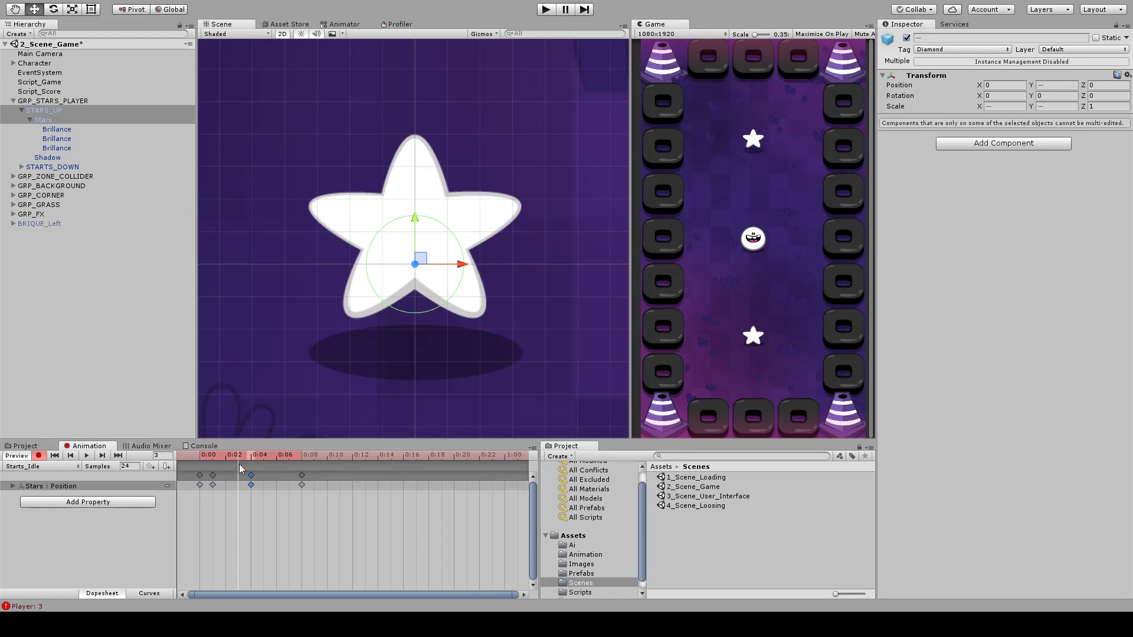
key("ctrl+v")
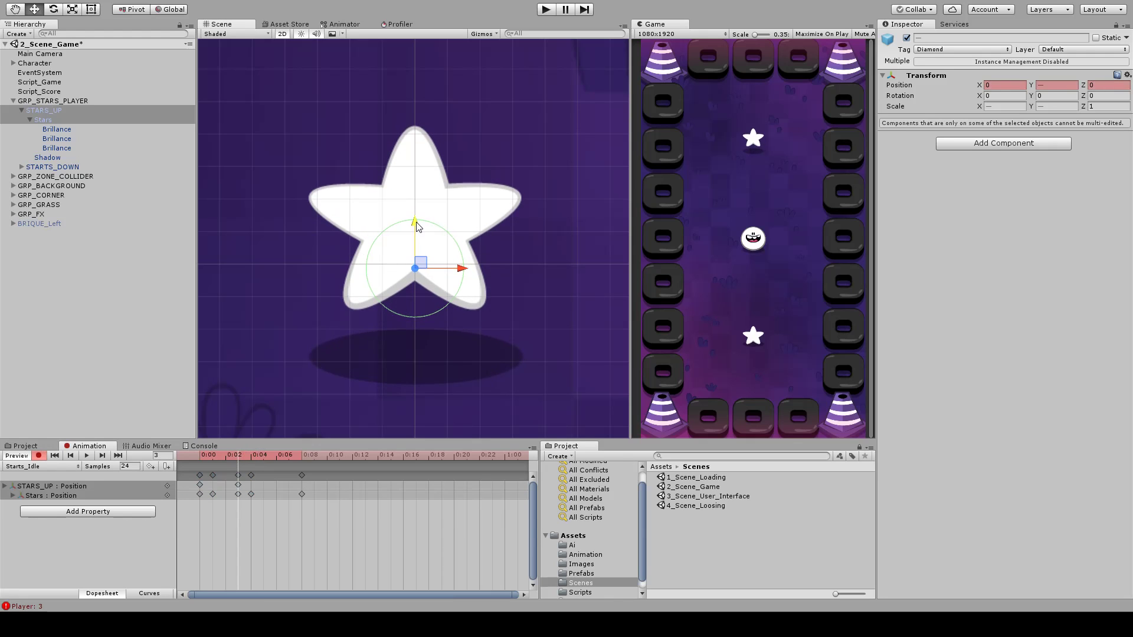
left_click(57, 119)
left_click_drag(415, 177, 415, 184)
left_click(251, 484)
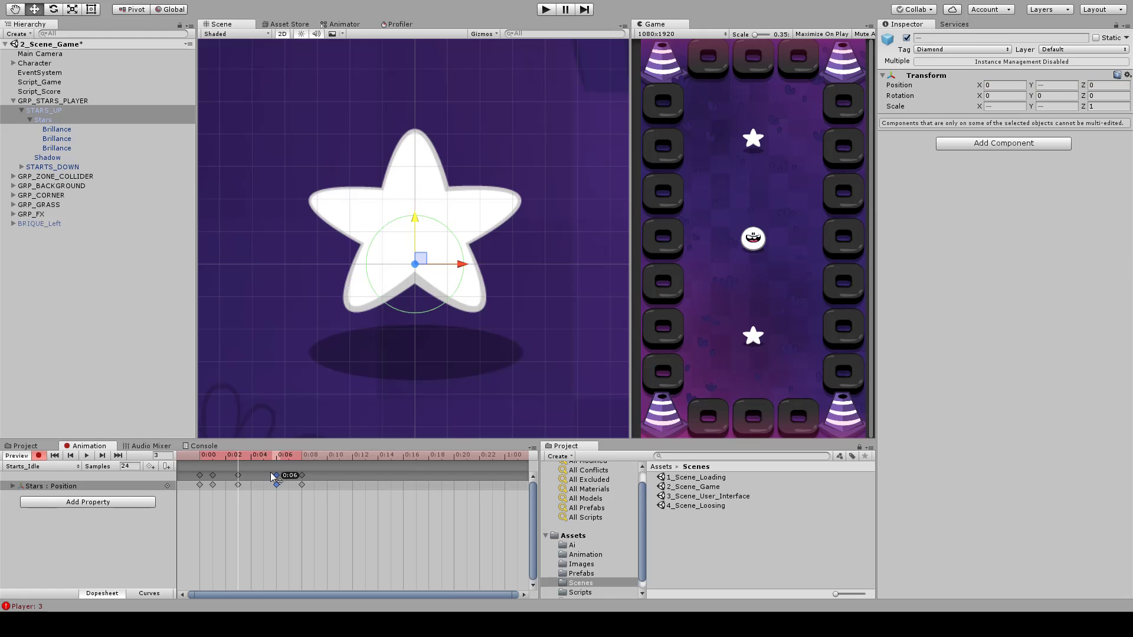
left_click_drag(270, 472, 263, 472)
- Add a Stars position keyframe at frame 6 with Y about 0.456
left_click_drag(238, 457, 274, 456)
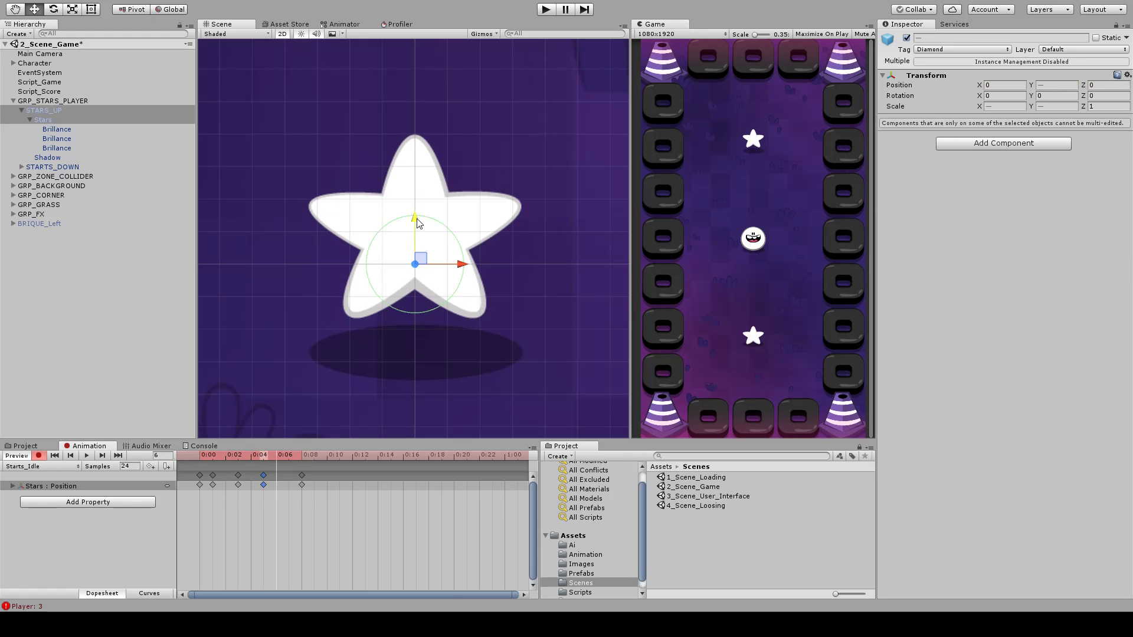
left_click_drag(416, 219, 415, 179)
key("ctrl+z")
left_click(51, 119)
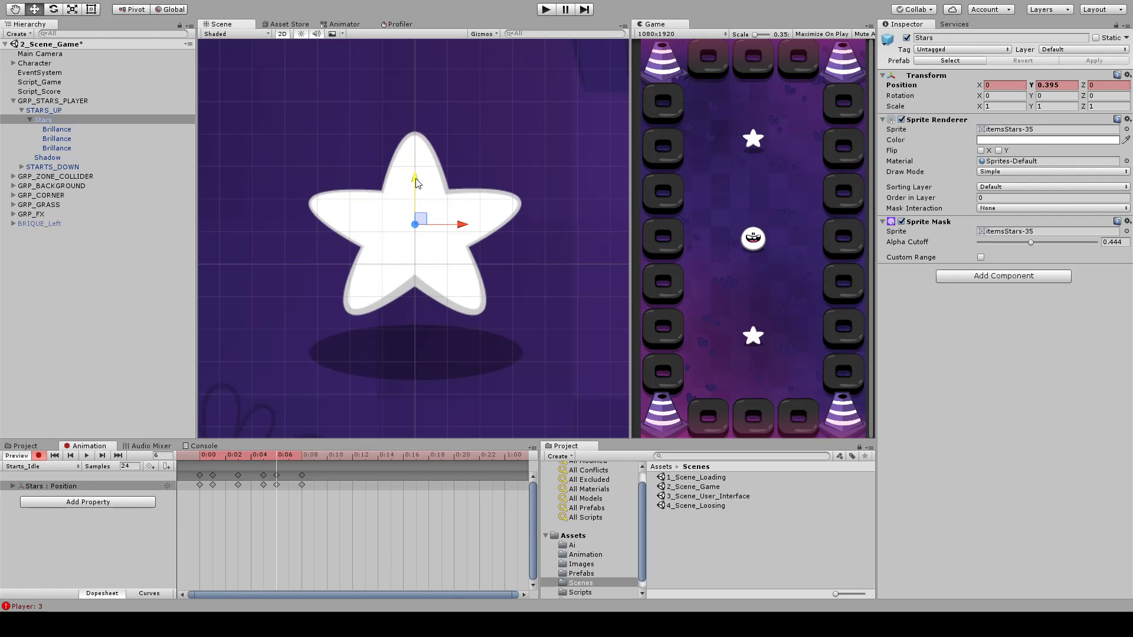
left_click(267, 461)
left_click_drag(268, 457, 277, 455)
left_click_drag(417, 184, 417, 180)
- Scrub and play back the Starts_Idle clip to check the star's jump
left_click_drag(265, 454, 141, 460)
left_click(88, 455)
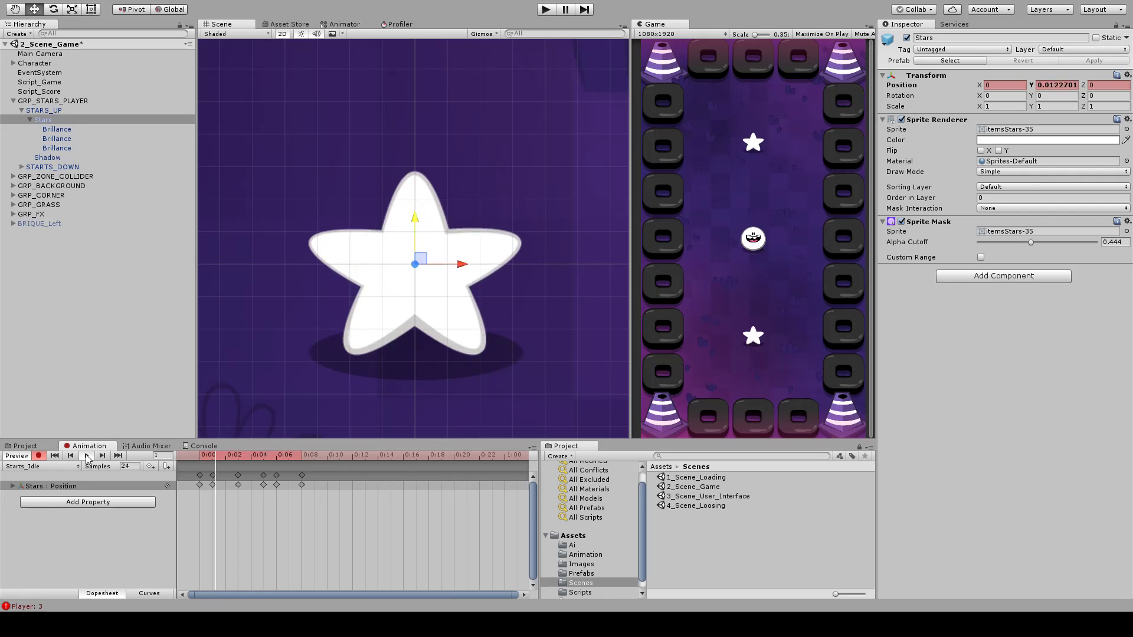
left_click(88, 457)
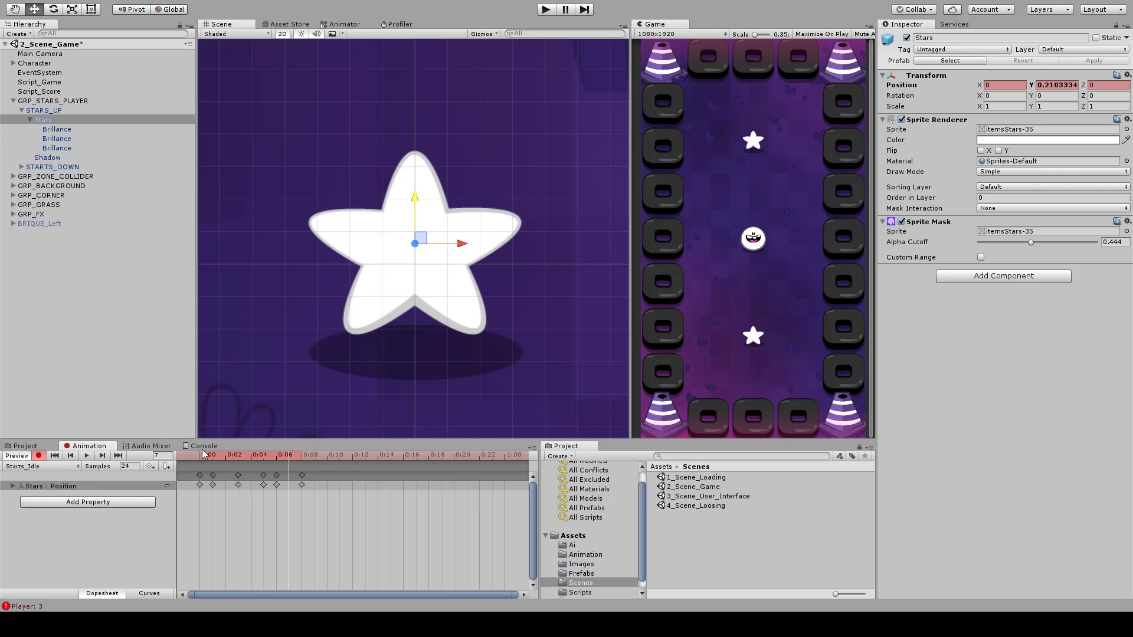
- Squash Stars at frame 1 to a scale of about X 1.04, Y 0.94, and lower it slightly
left_click(199, 458)
left_click(94, 10)
middle_click_drag(440, 263, 431, 258)
key("r")
left_click(208, 456)
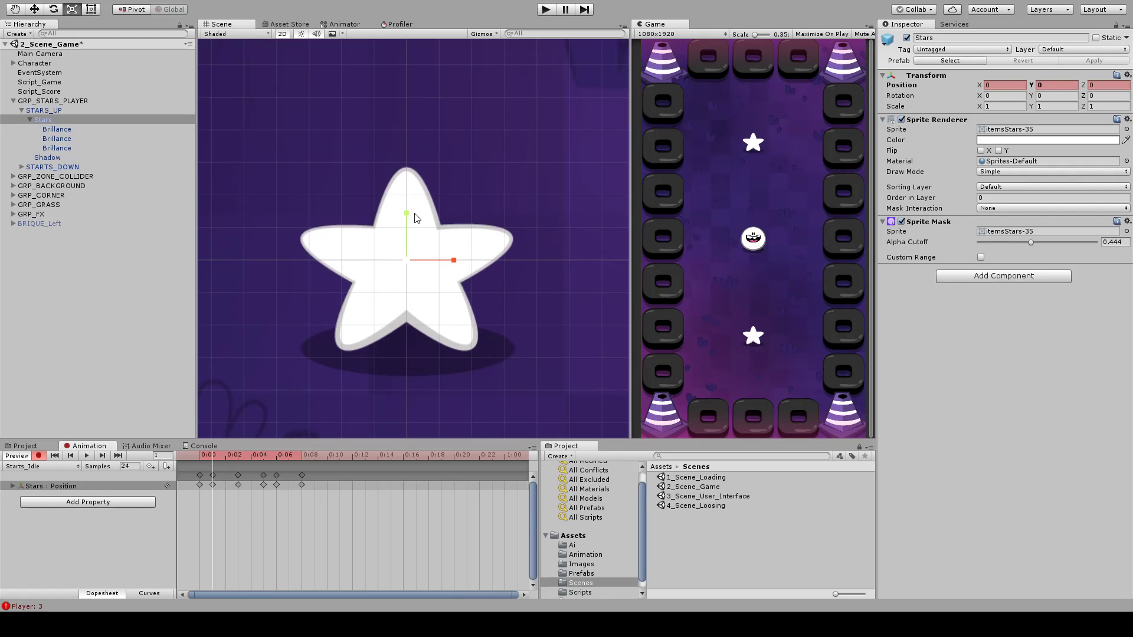
left_click_drag(411, 219, 411, 219)
left_click_drag(453, 263, 455, 264)
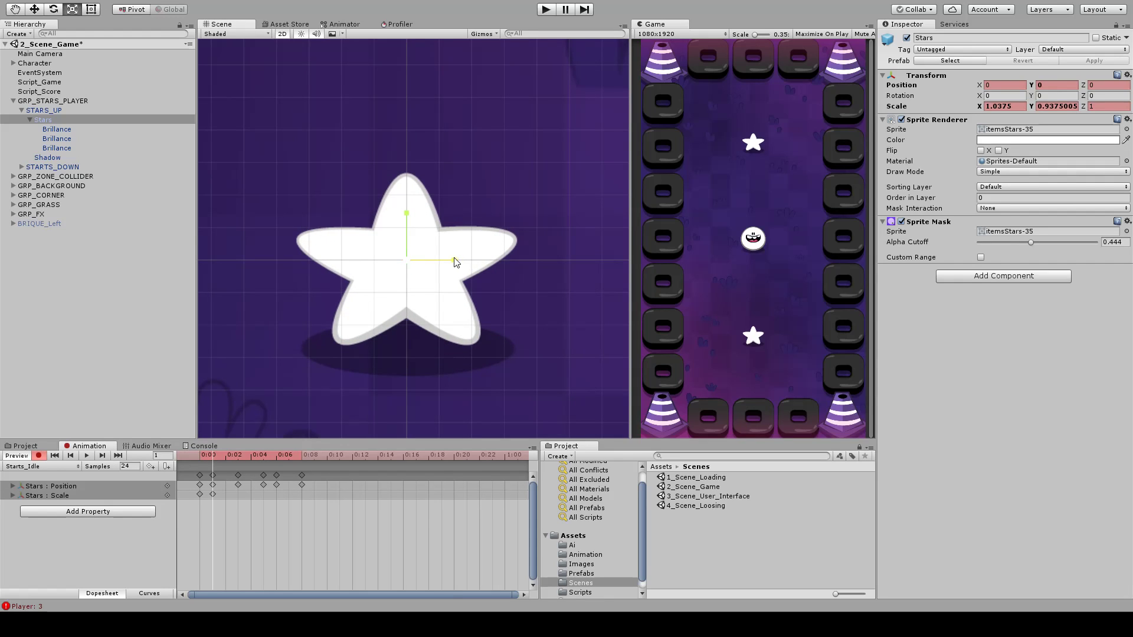
key("w")
left_click_drag(407, 216, 408, 223)
left_click_drag(197, 458, 251, 464)
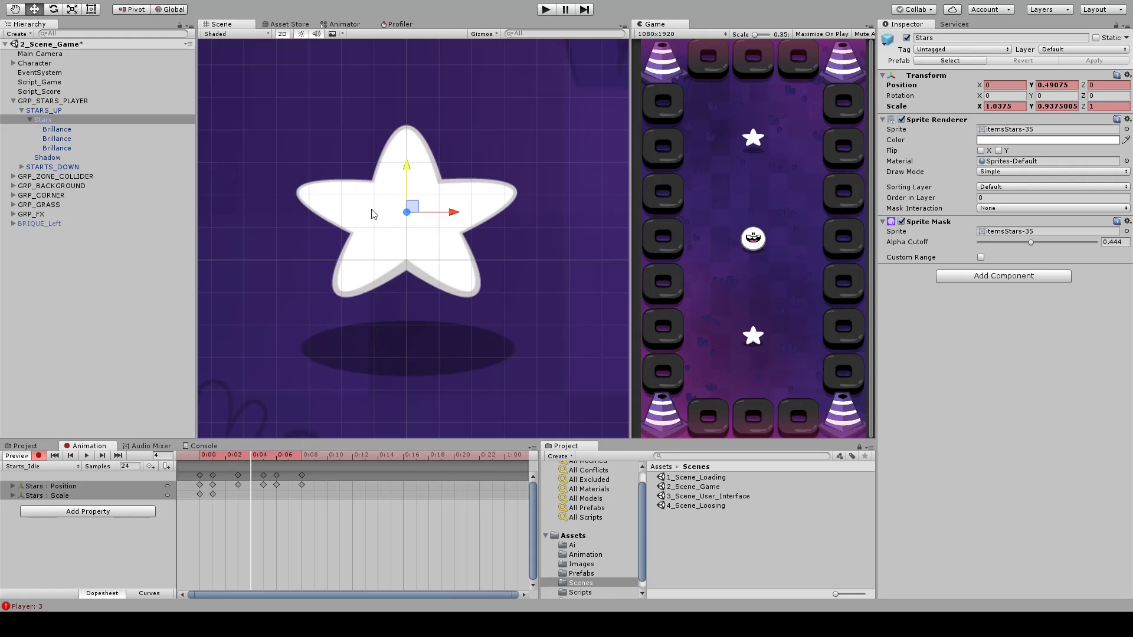
key("r")
left_click_drag(183, 459, 264, 466)
left_click_drag(412, 167, 408, 157)
left_click_drag(456, 213, 454, 214)
key("ctrl+z")
key("ctrl+z")
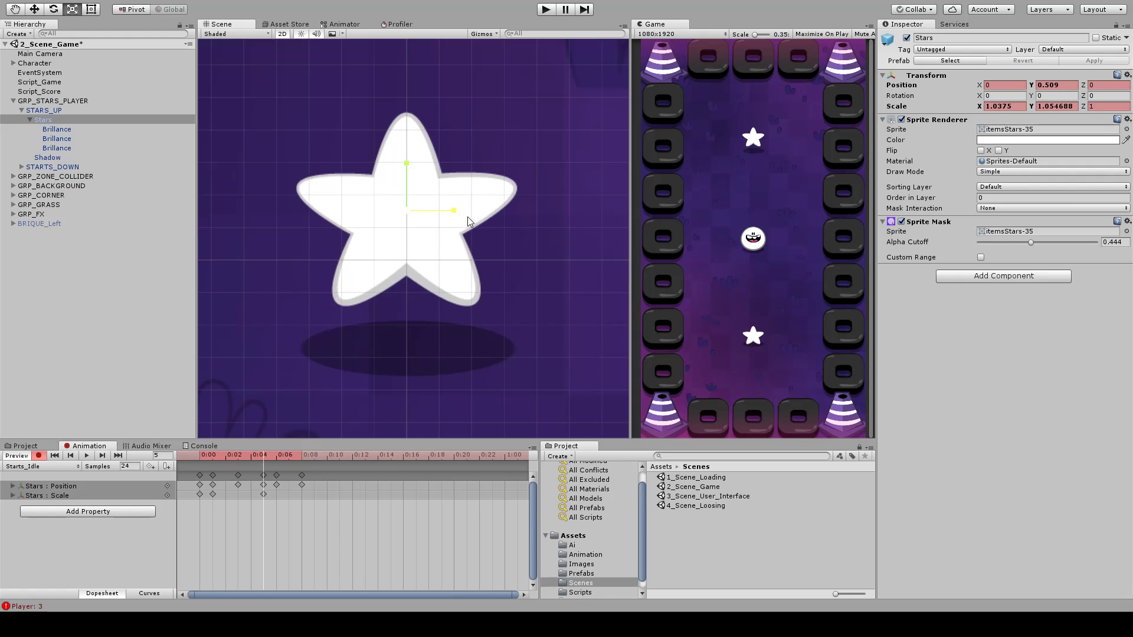
- Copy the frame 0 scale keyframe to frame 5, then stretch Stars at frame 3 to Y about 1.09 and narrow its width
left_click(239, 455)
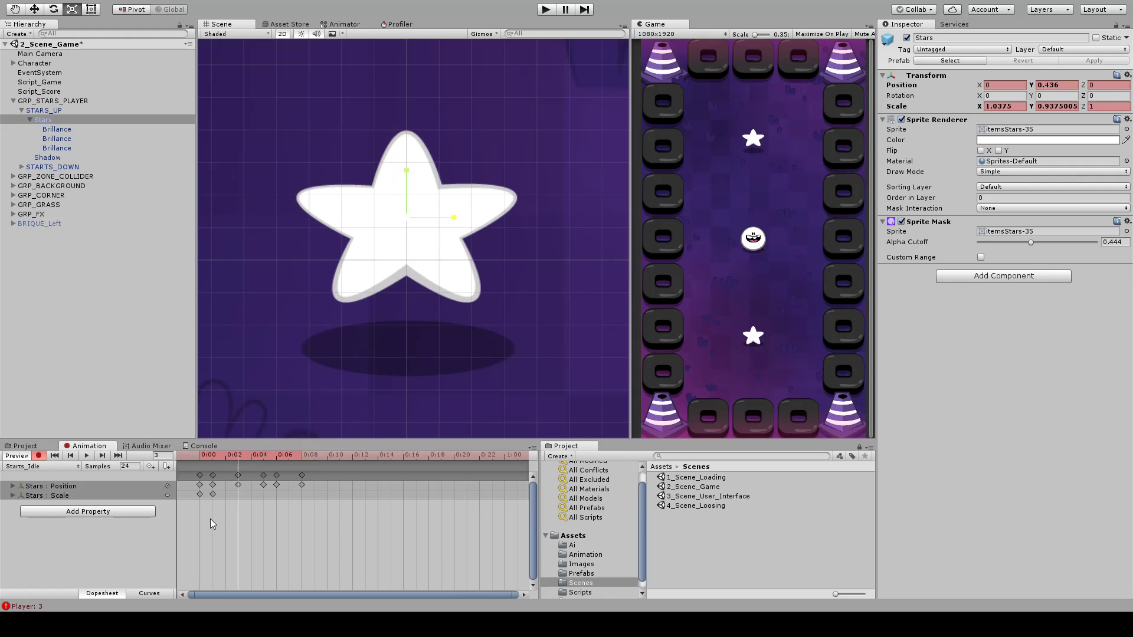
left_click(199, 494)
left_click(263, 454)
left_click(237, 455)
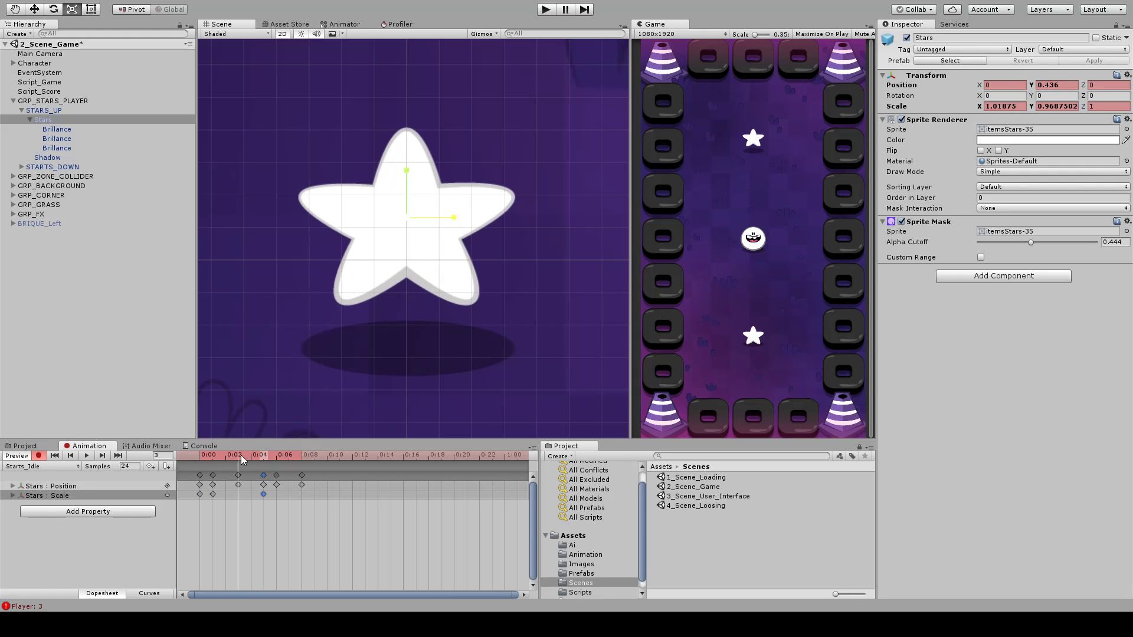
left_click_drag(411, 176, 411, 164)
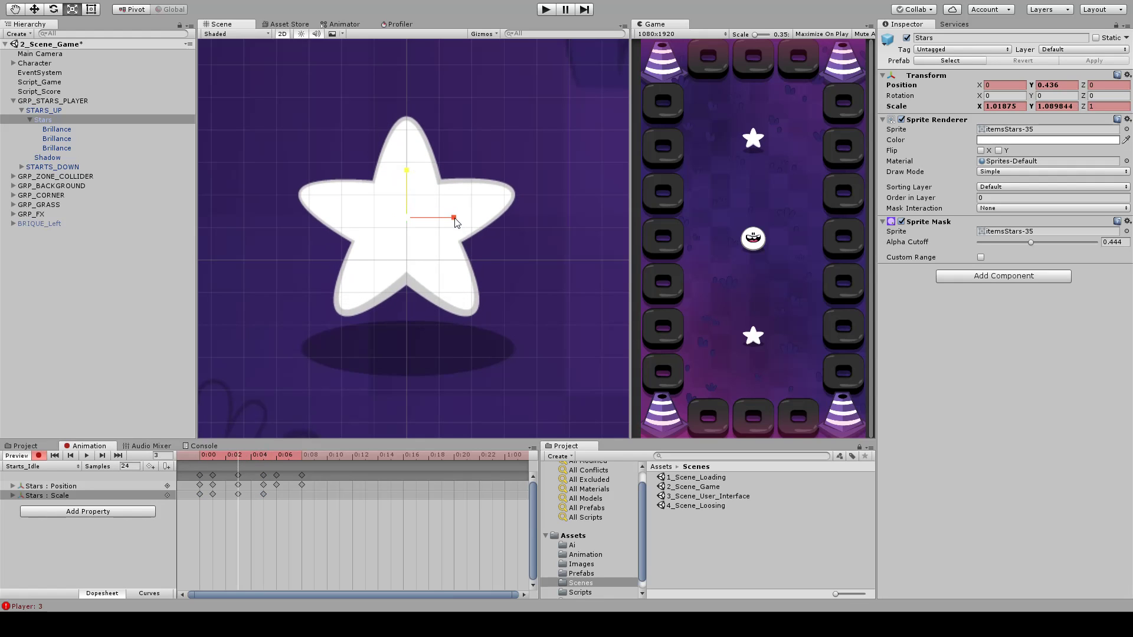
left_click_drag(455, 222, 445, 222)
left_click_drag(247, 455, 267, 488)
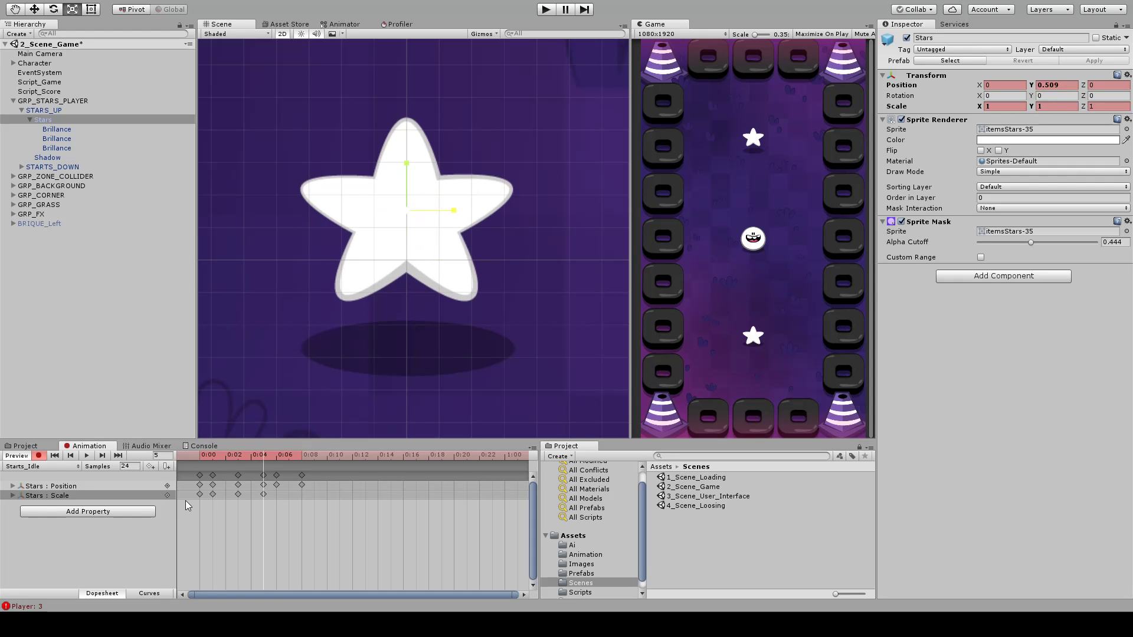
- Copy the Stars resting scale keyframe from frame 0 to frame 8
left_click(200, 495)
key("ctrl+c")
left_click(301, 454)
key("ctrl+v")
left_click_drag(301, 454, 277, 463)
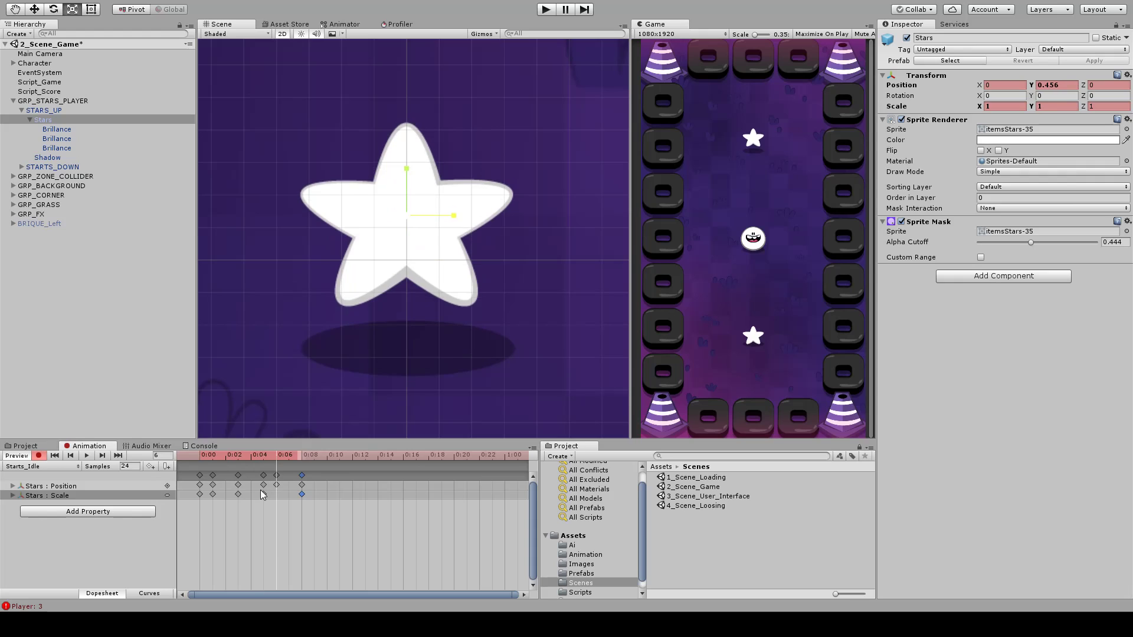
- Add a Stars scale keyframe at frame 6 with about X 0.93, Y 1.01, and play back the clip
key("ctrl+v")
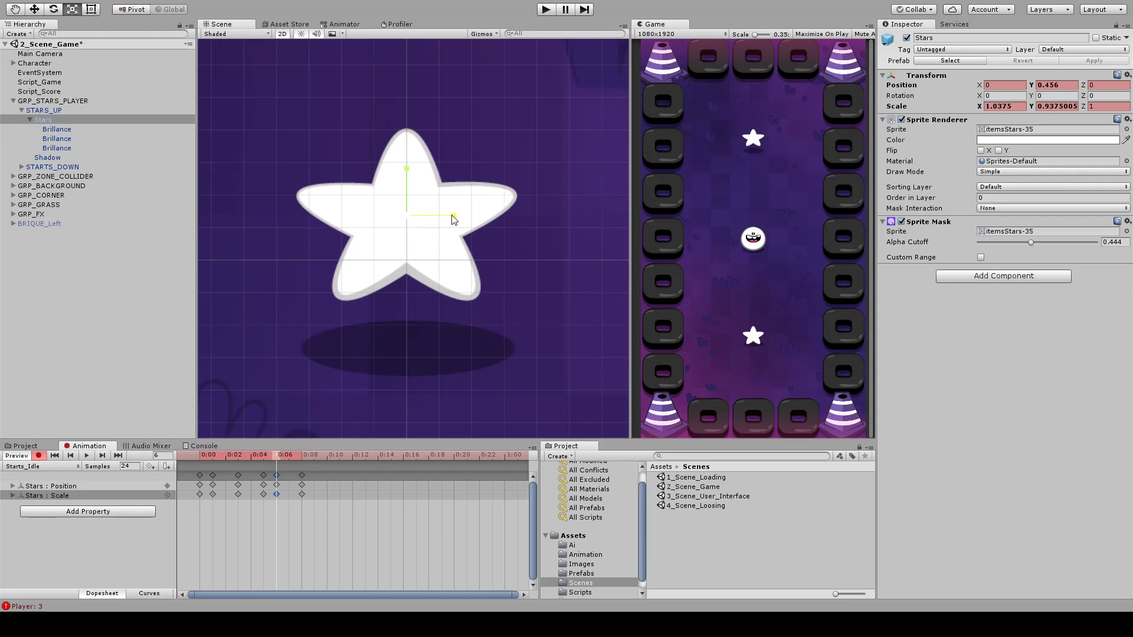
left_click_drag(454, 219, 410, 168)
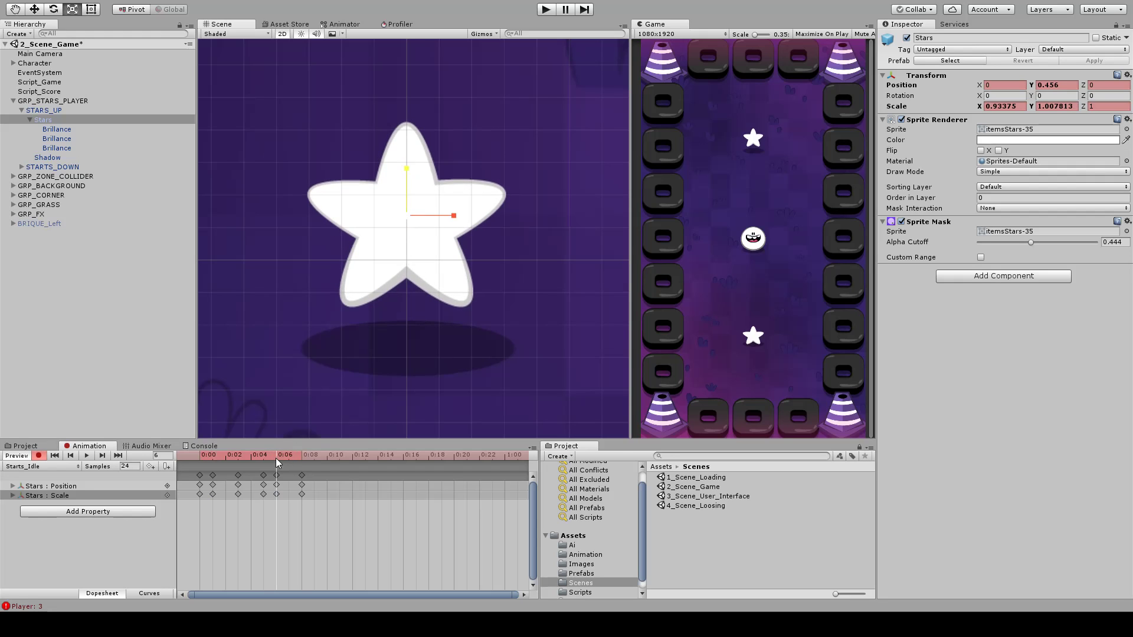
key("space")
left_click(65, 455)
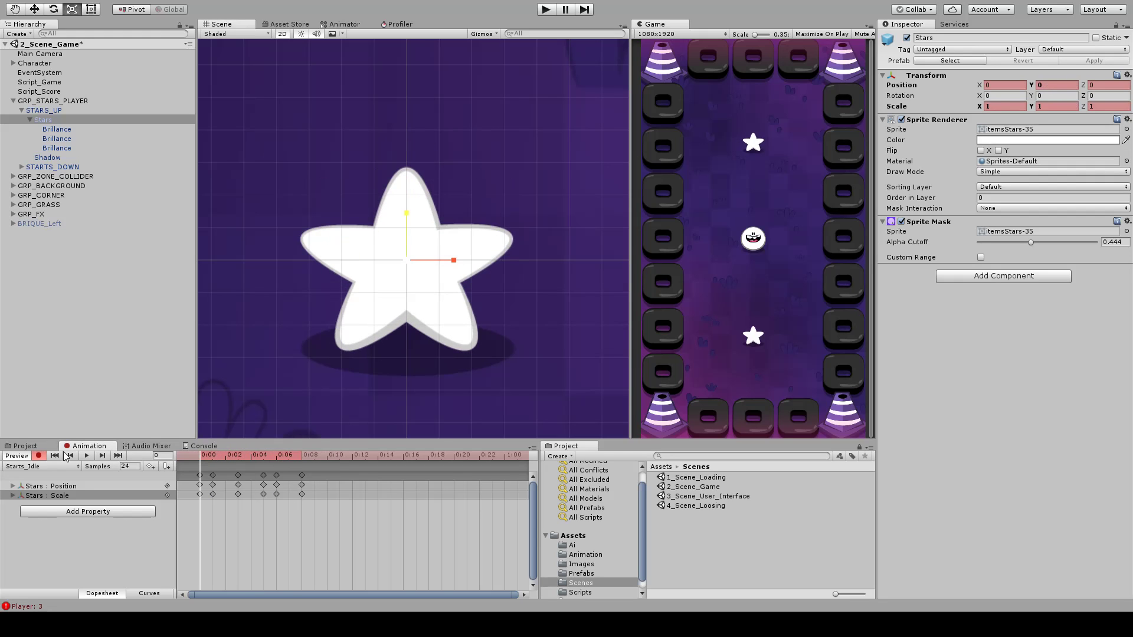
left_click(87, 455)
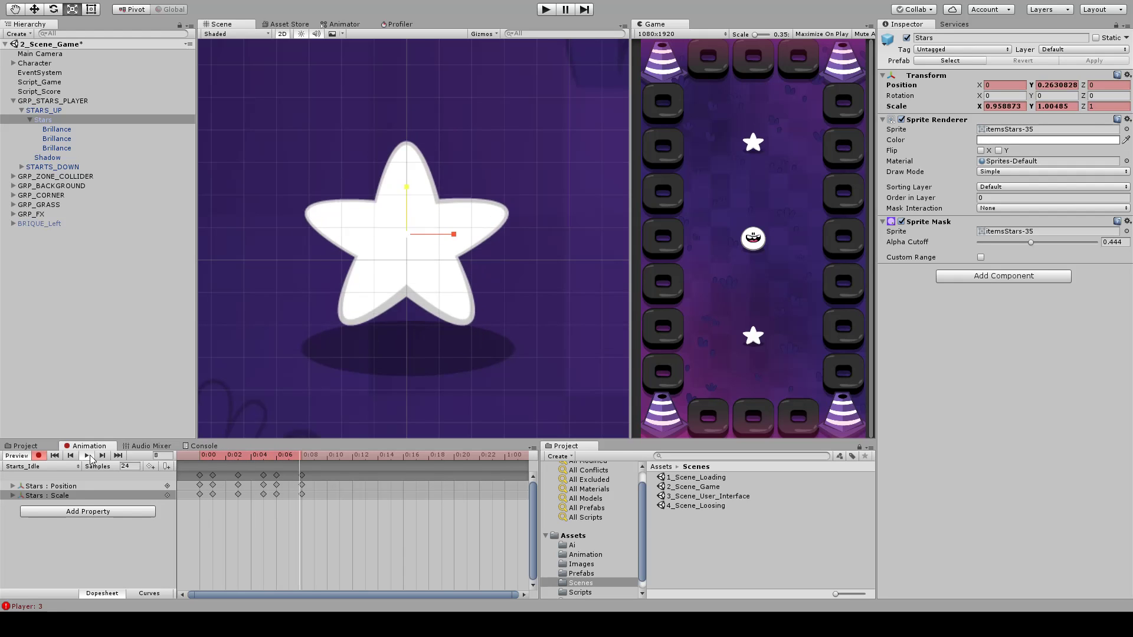
- Lower the middle keyframes of the Stars Position.y curve, bringing frame 3 to about 0.17
key("w")
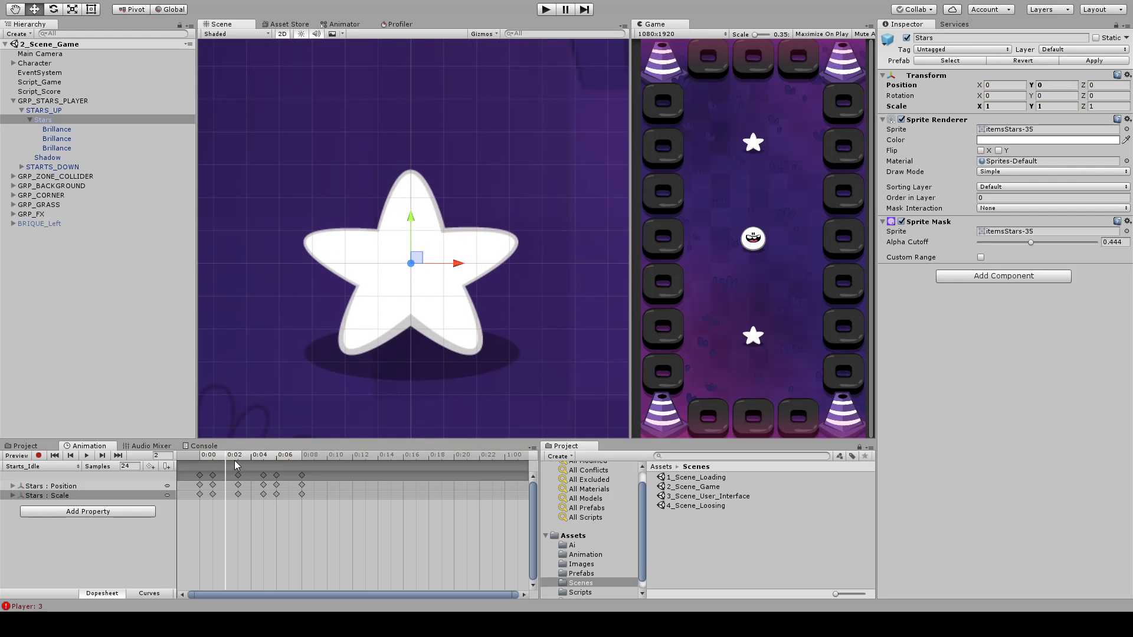
mouse_move(235, 465)
left_mouse_down()
mouse_move(299, 459)
mouse_move(235, 469)
left_mouse_up()
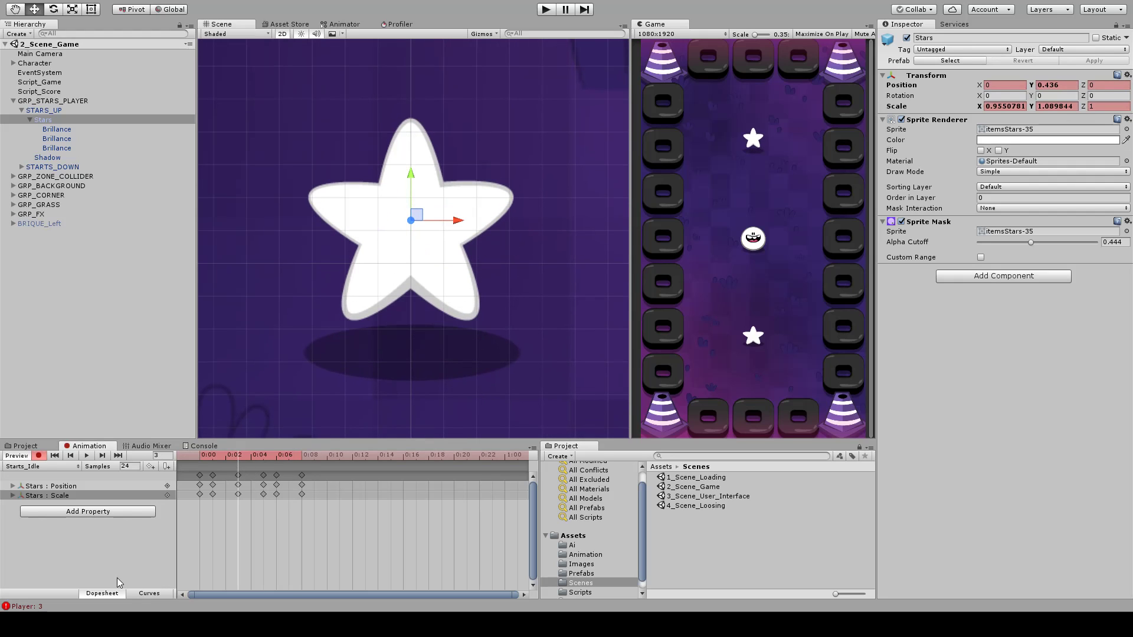
left_click(11, 486)
left_click(72, 505)
left_click(149, 593)
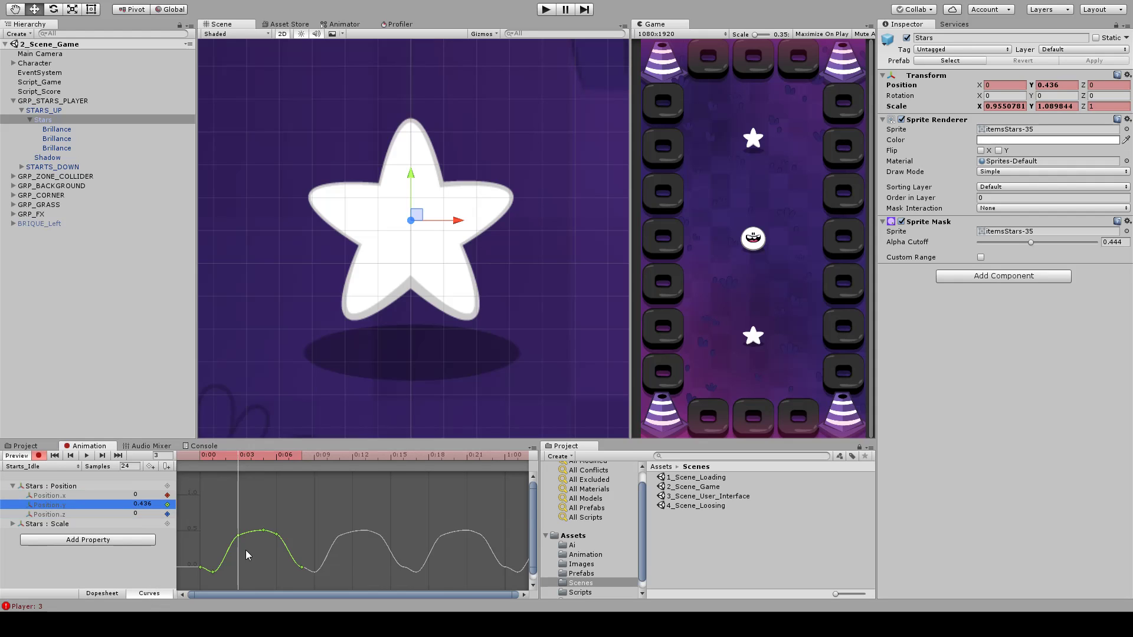
left_click_drag(222, 551, 291, 570)
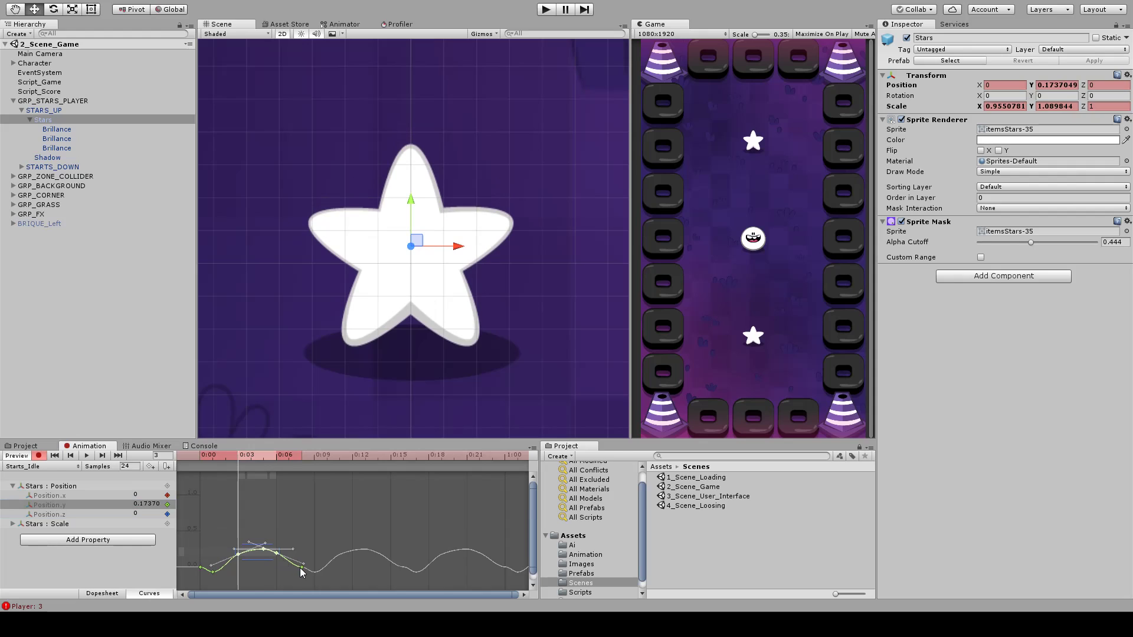
- Smooth the Position.y curve at the ends of the loop and raise its middle keyframes to about 0.34 at frame 6
left_click(302, 574)
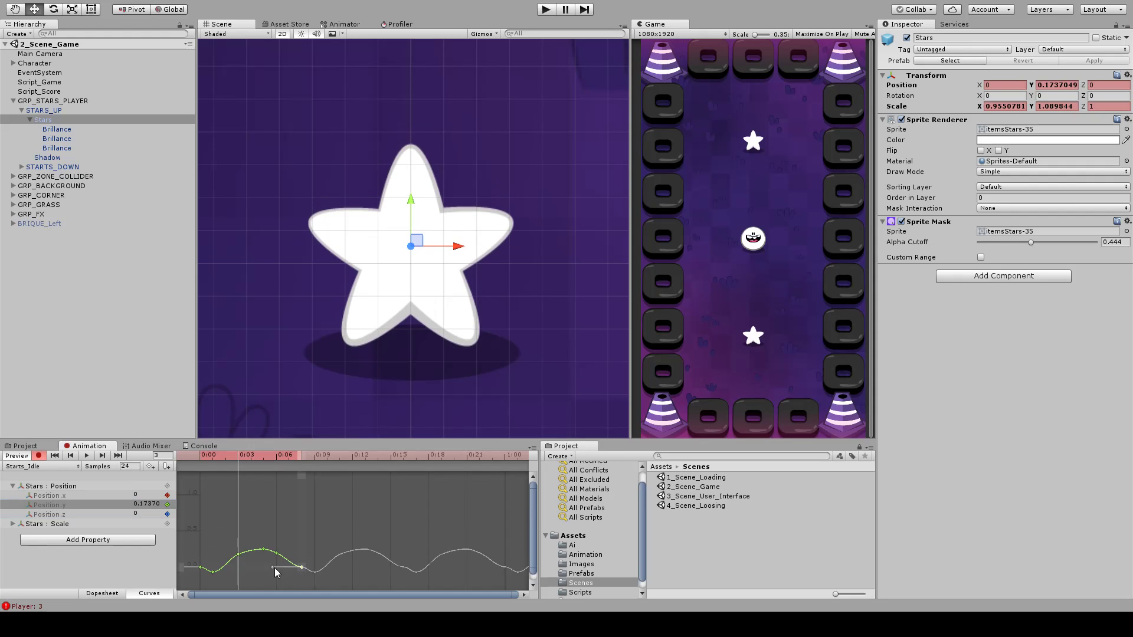
left_click(201, 568)
left_click(289, 530)
left_click(86, 456)
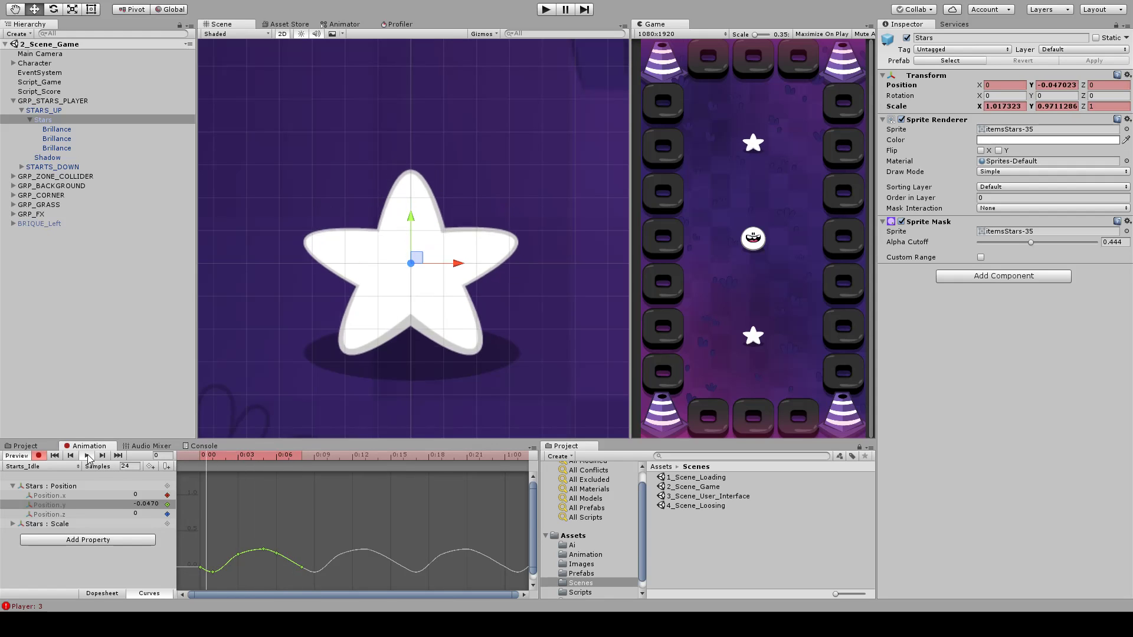
left_click_drag(223, 524, 273, 543)
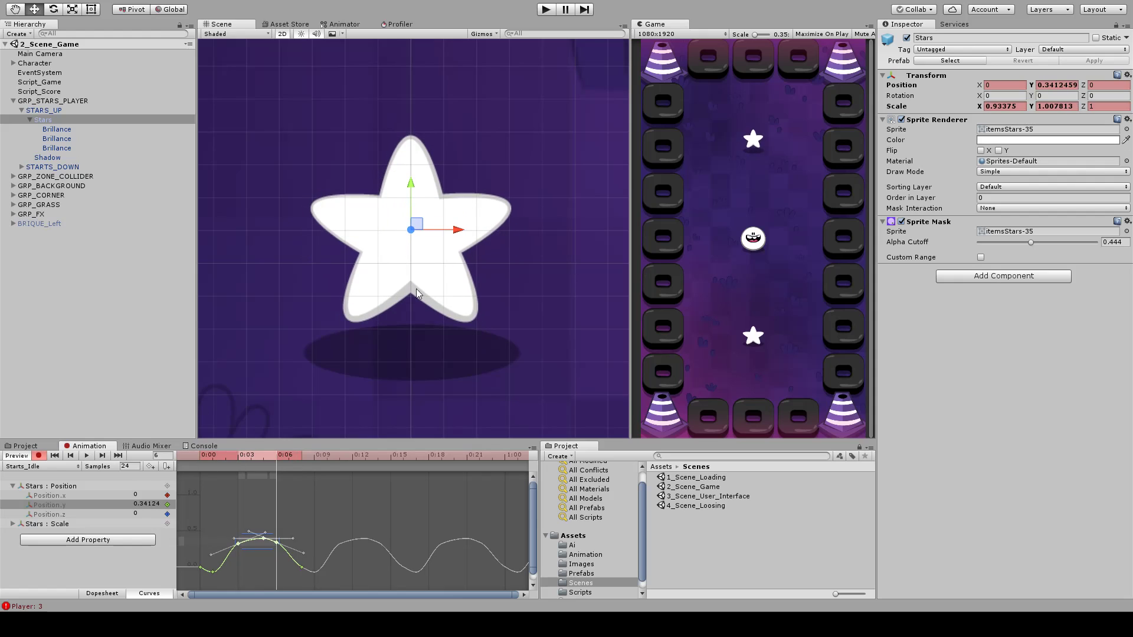
- Shrink the star's Shadow uniformly at frame 4 to a scale of about X 1.20, Y 0.31
middle_click_drag(255, 242, 272, 226)
left_click(50, 158)
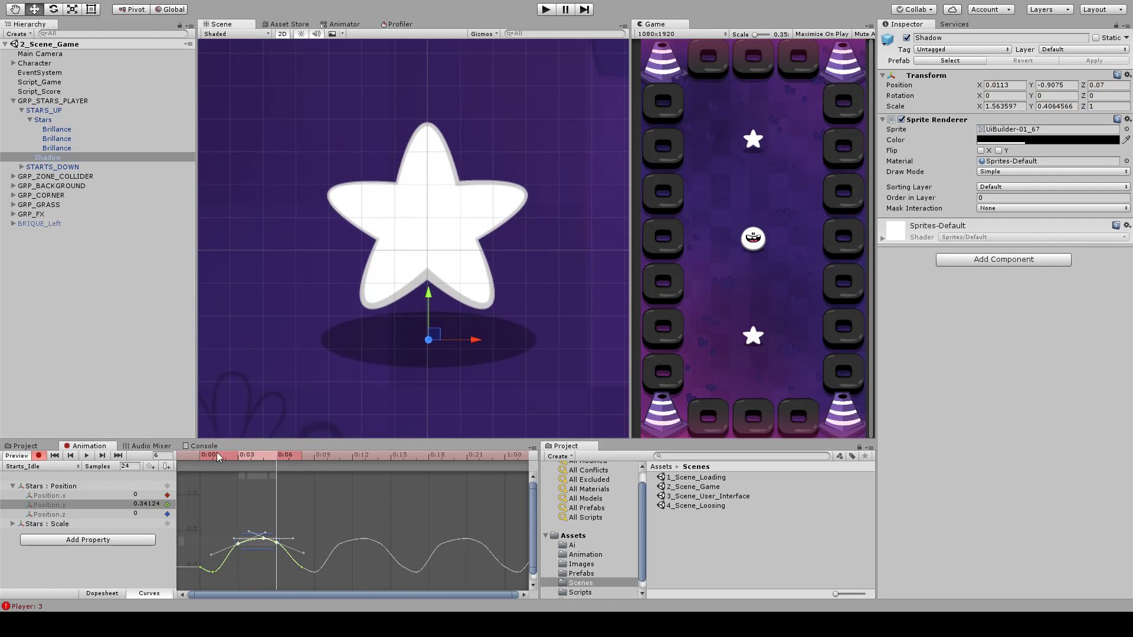
left_click(103, 593)
left_click(250, 460)
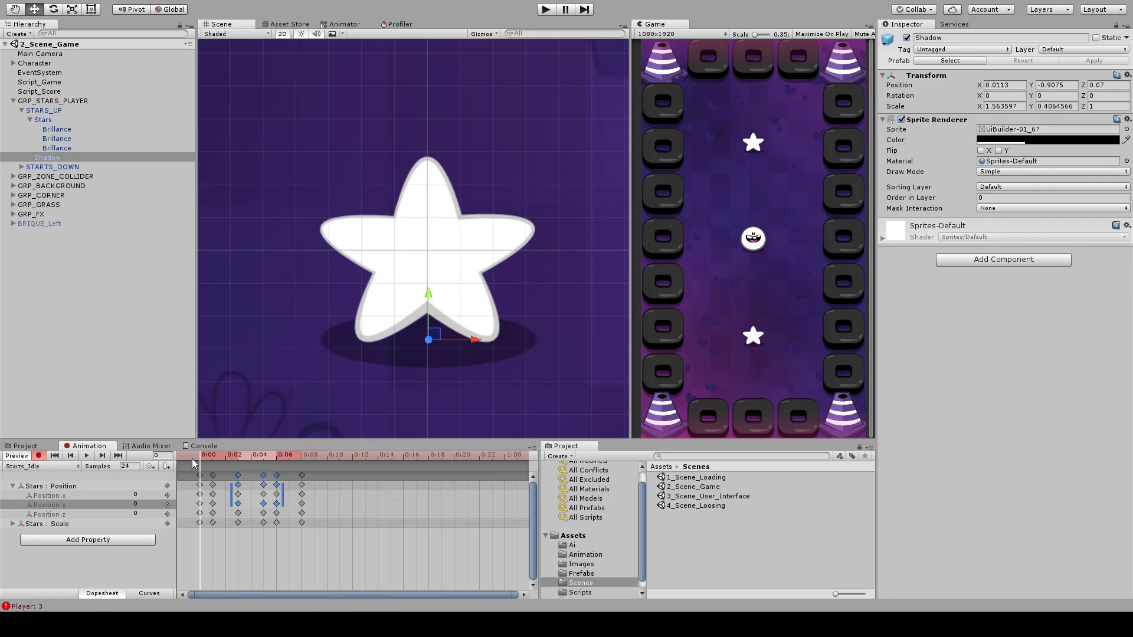
key("r")
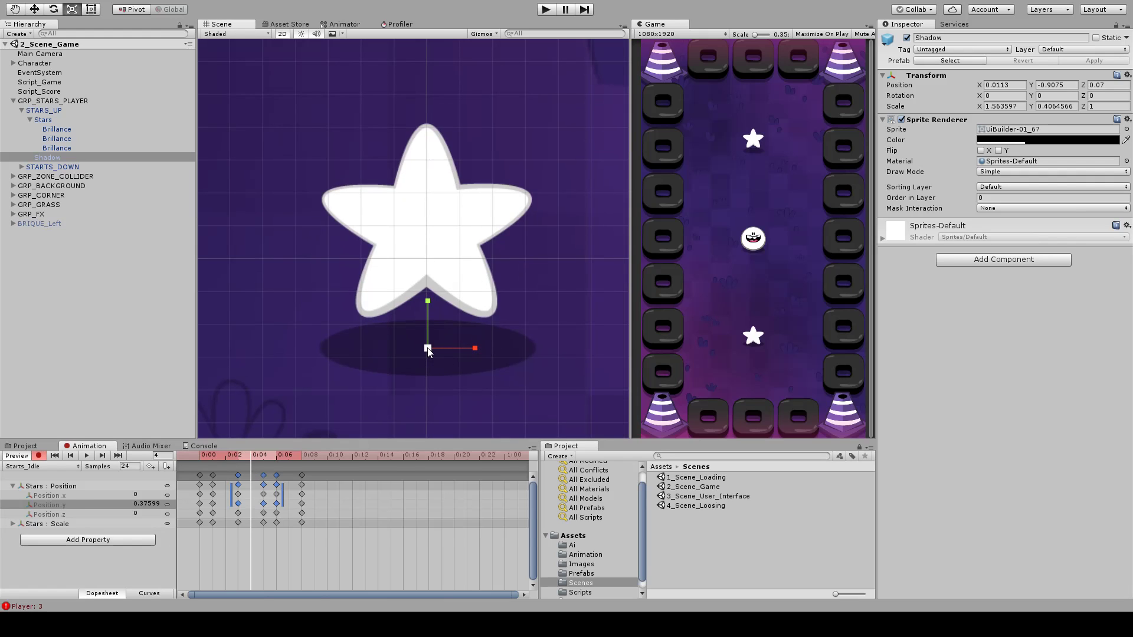
left_click_drag(428, 351, 414, 351)
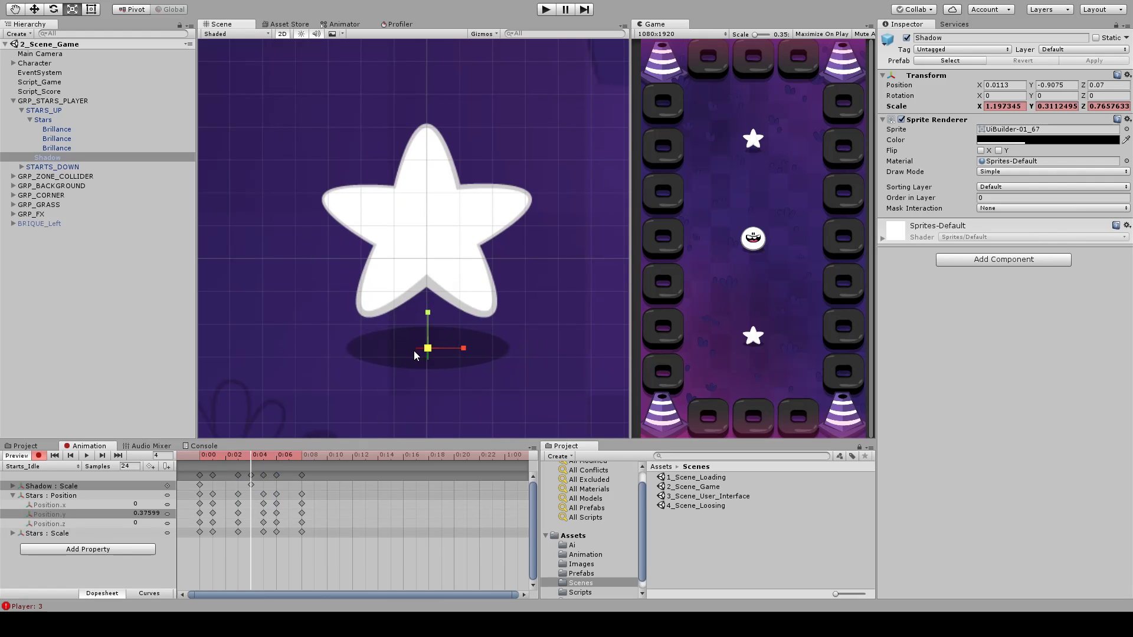
- Copy the Shadow's frame 0 scale keyframe to frame 1, widen the shadow slightly there, and play back the clip
left_click(201, 484)
key("ctrl+c")
left_click(214, 454)
key("ctrl+v")
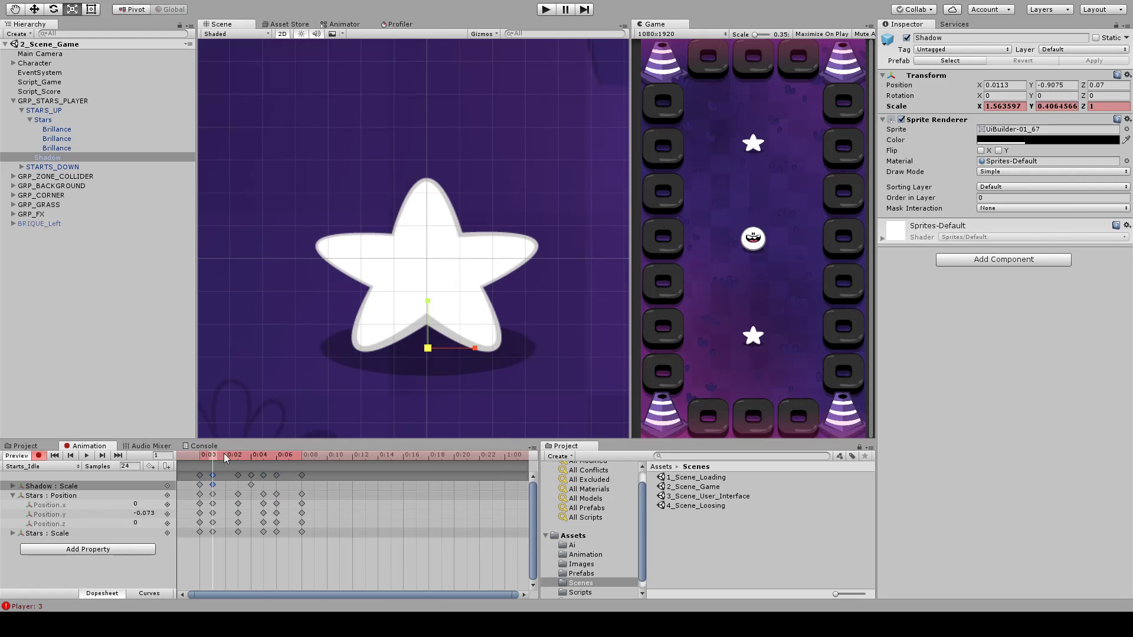
mouse_move(225, 453)
left_mouse_down()
mouse_move(310, 452)
mouse_move(214, 467)
mouse_move(194, 455)
mouse_move(213, 455)
left_mouse_up()
key("ctrl+v")
left_click_drag(472, 347, 477, 348)
mouse_move(210, 462)
left_mouse_down()
mouse_move(197, 456)
mouse_move(314, 449)
mouse_move(189, 456)
mouse_move(300, 456)
mouse_move(210, 455)
left_mouse_up()
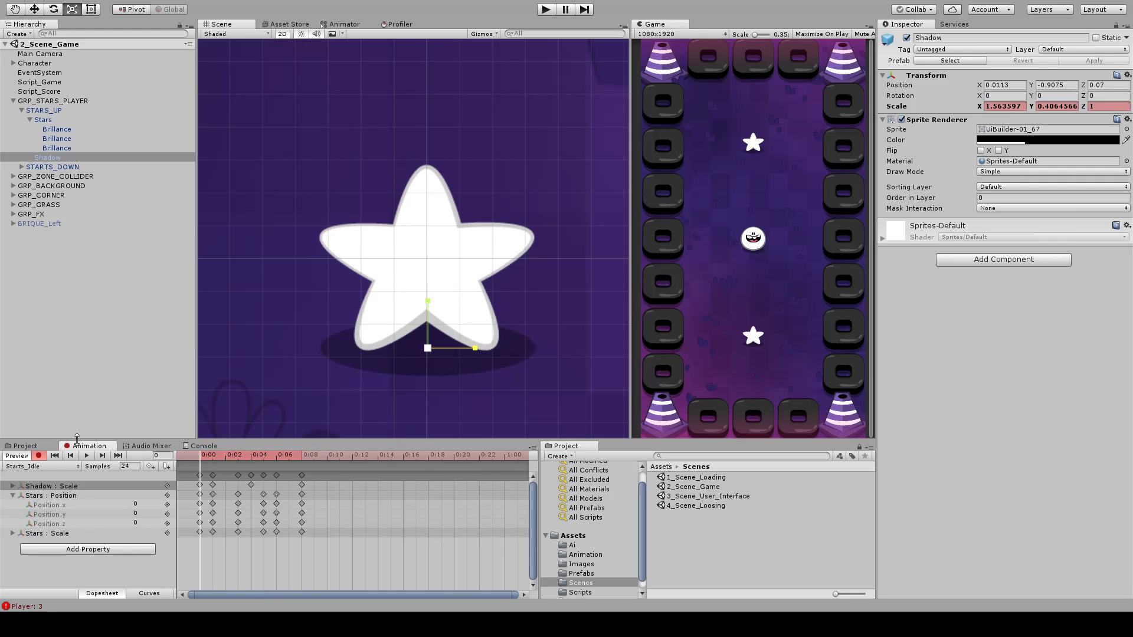
left_click(86, 455)
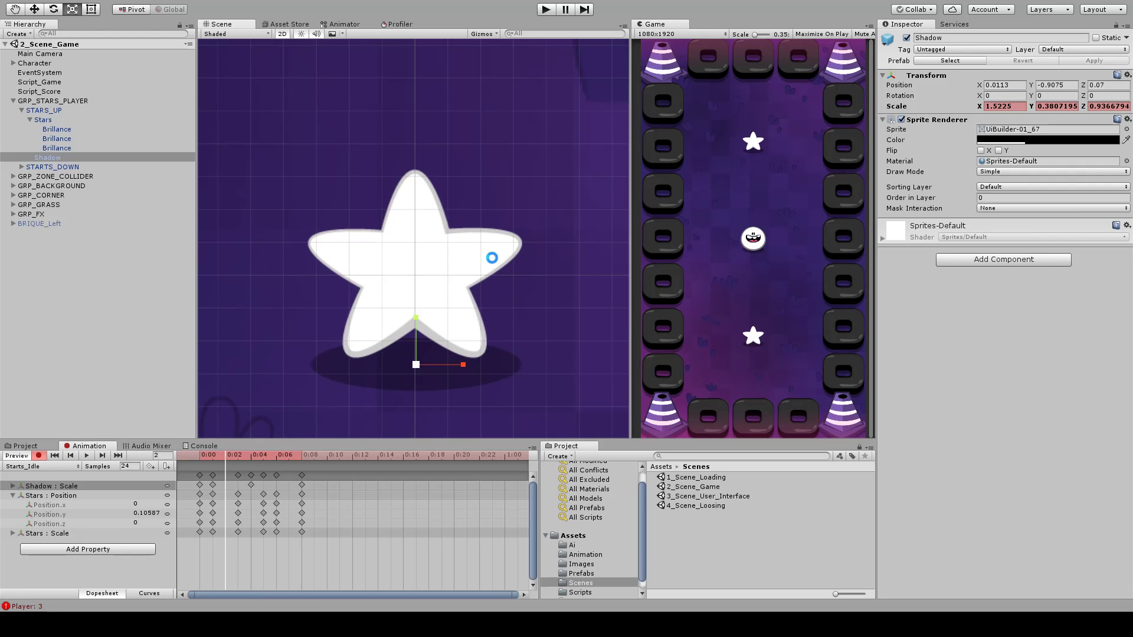
- Switch STARS_UP to the Starts_Entry clip and set its sample rate to 24
key("w")
left_click(121, 257)
left_click(27, 117)
left_click(46, 110)
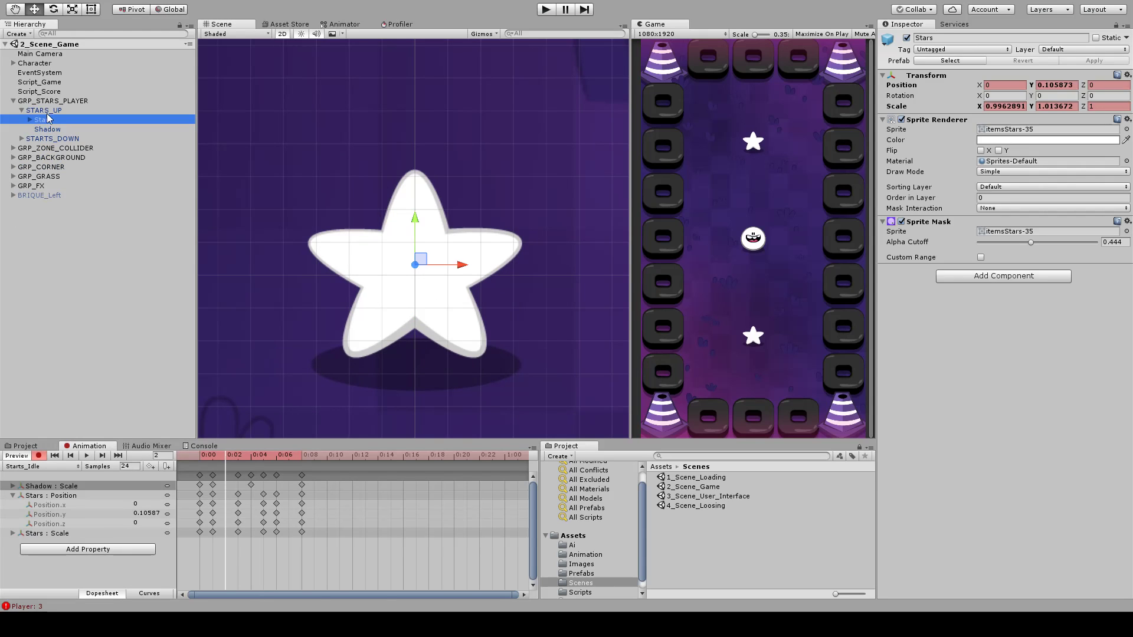
middle_click_drag(401, 283, 427, 254)
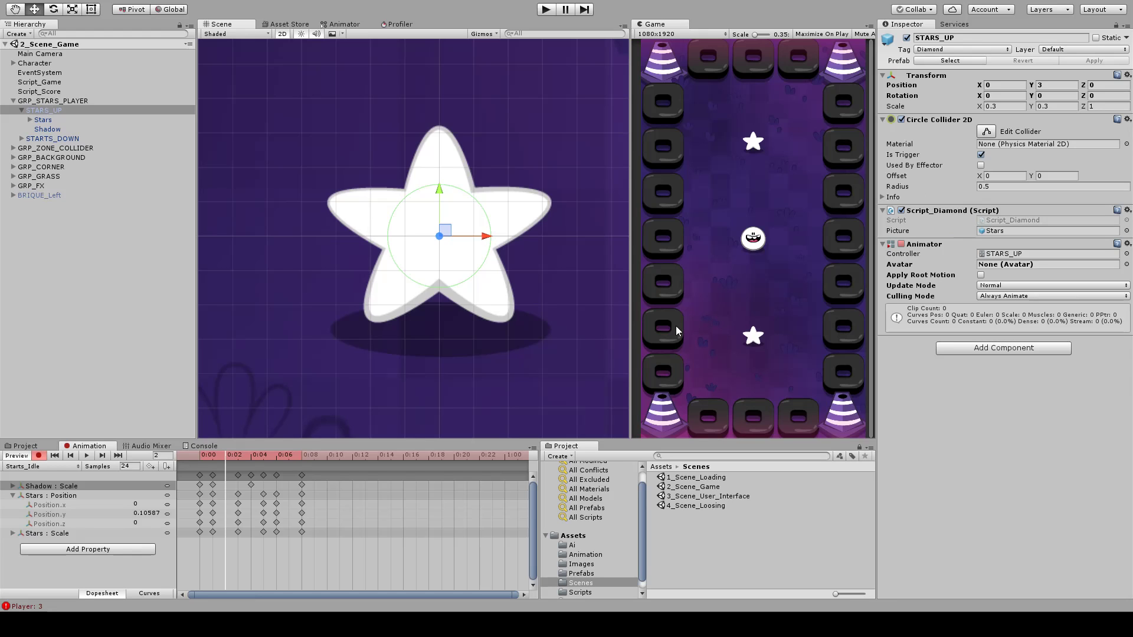
left_click(125, 467)
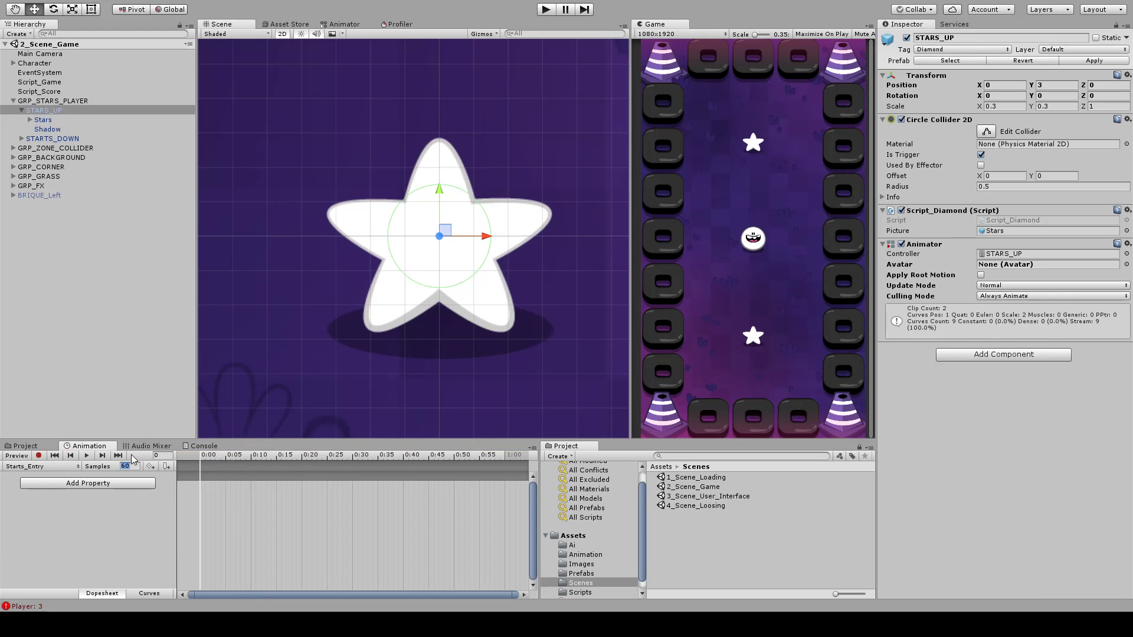
scroll(311, 326, "down", 2)
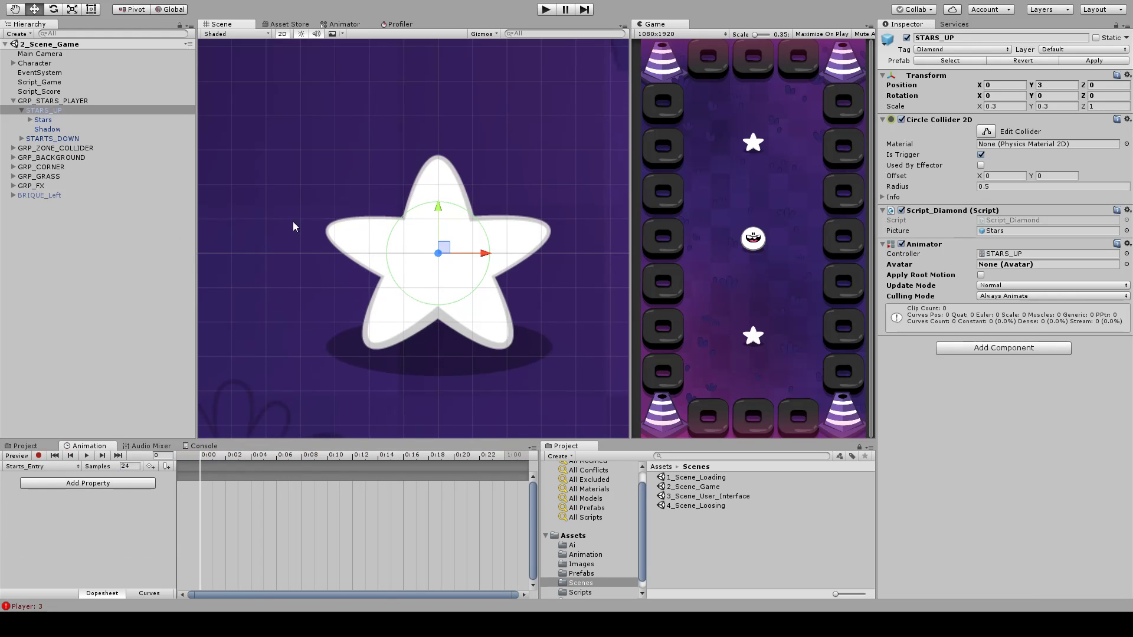
scroll(458, 299, "up", 2)
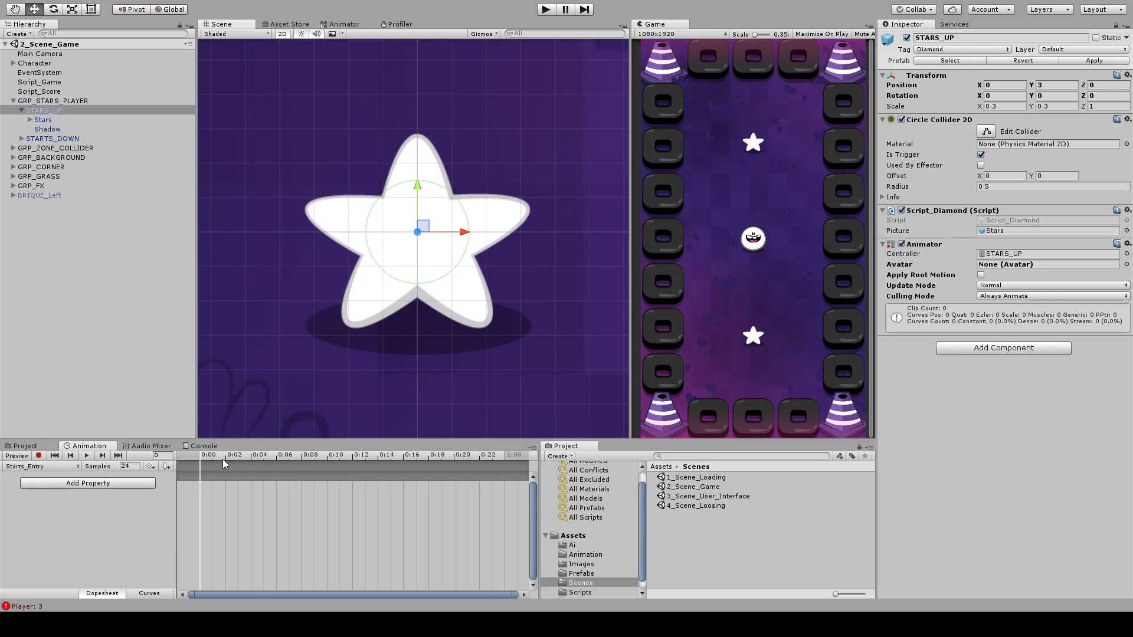
- Record a Z rotation of 360 for Stars at frame 4 of Starts_Entry
left_click(248, 459)
left_click_drag(263, 458, 266, 458)
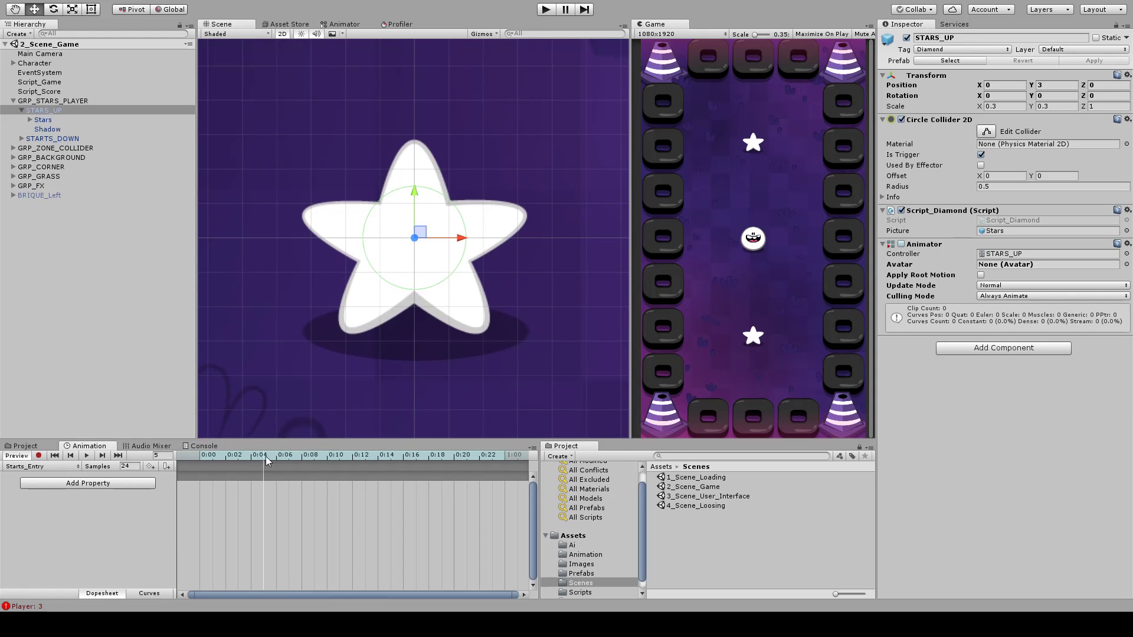
left_click(38, 455)
left_click(41, 119)
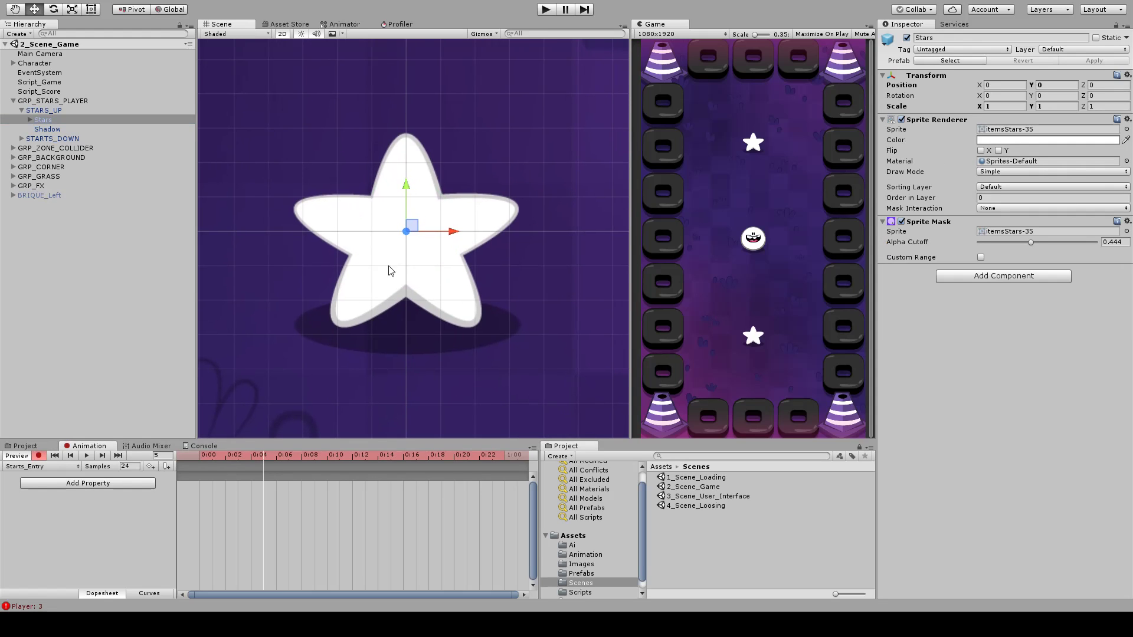
left_click_drag(253, 458, 227, 458)
key("e")
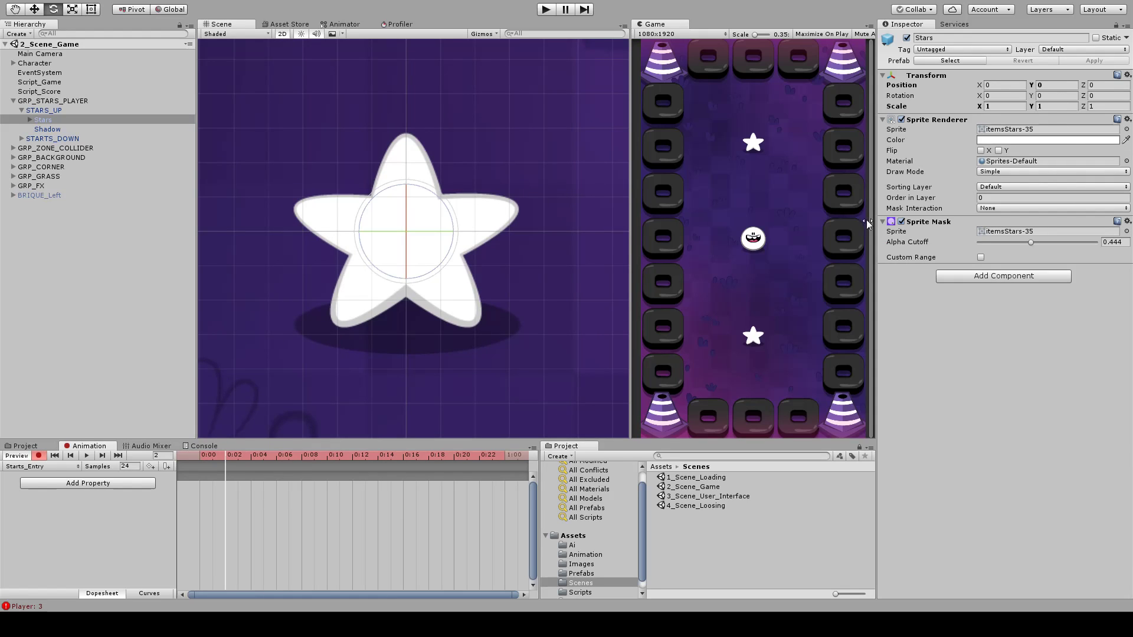
left_click(246, 458)
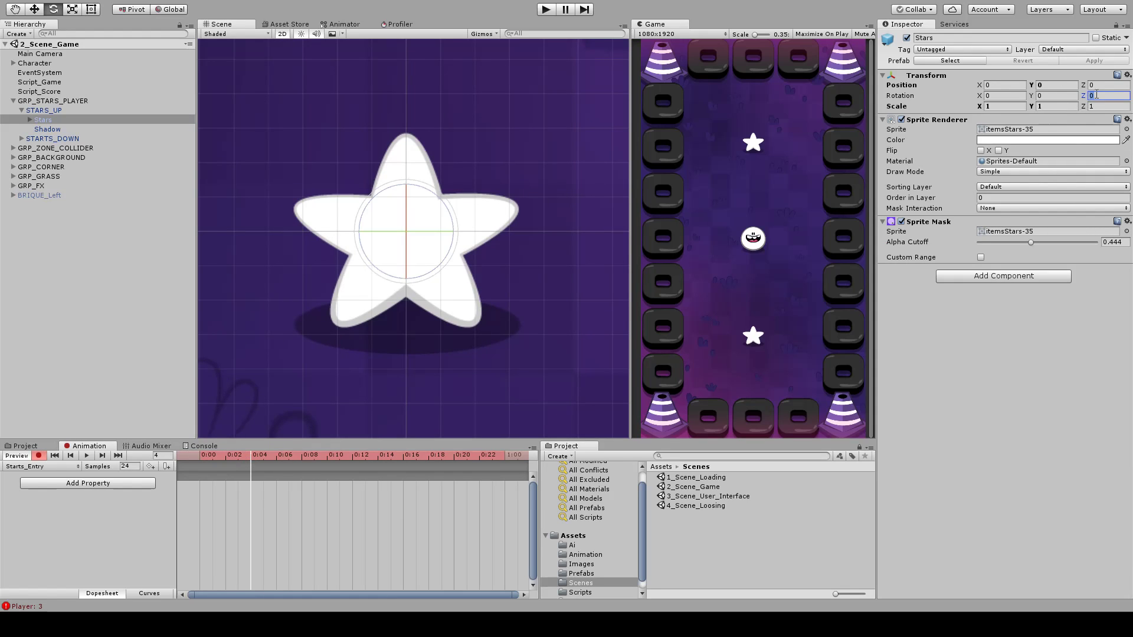
type("360")
key("Return")
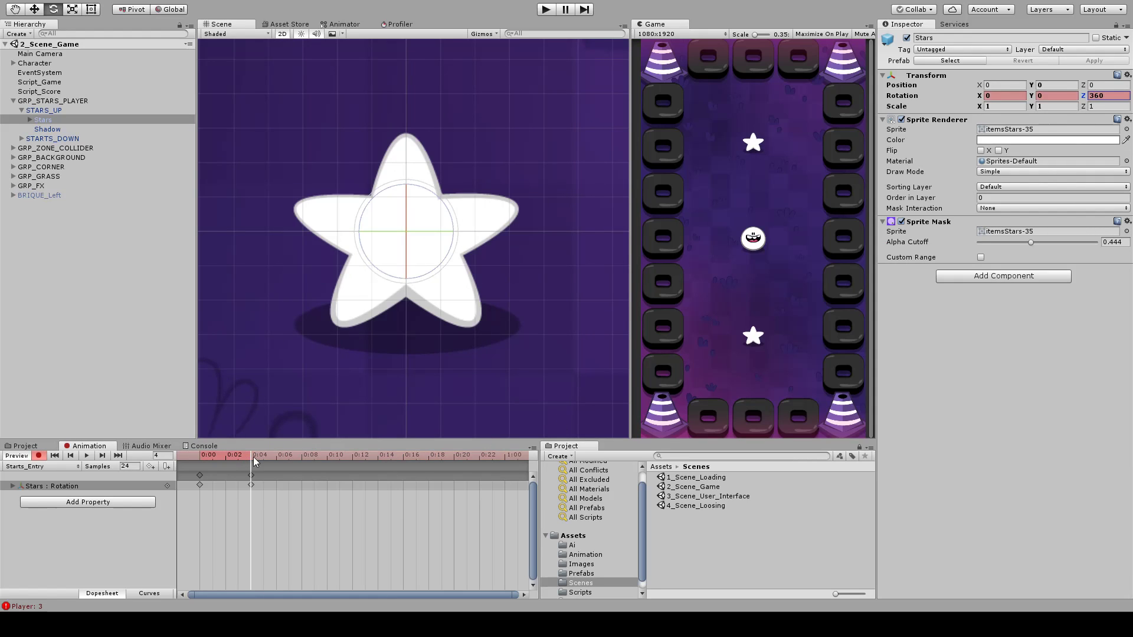
- Play back the star's spin and move its final rotation keyframe to frame 6
mouse_move(253, 456)
left_mouse_down()
mouse_move(182, 463)
mouse_move(268, 463)
mouse_move(205, 470)
mouse_move(254, 465)
left_mouse_up()
left_click(87, 456)
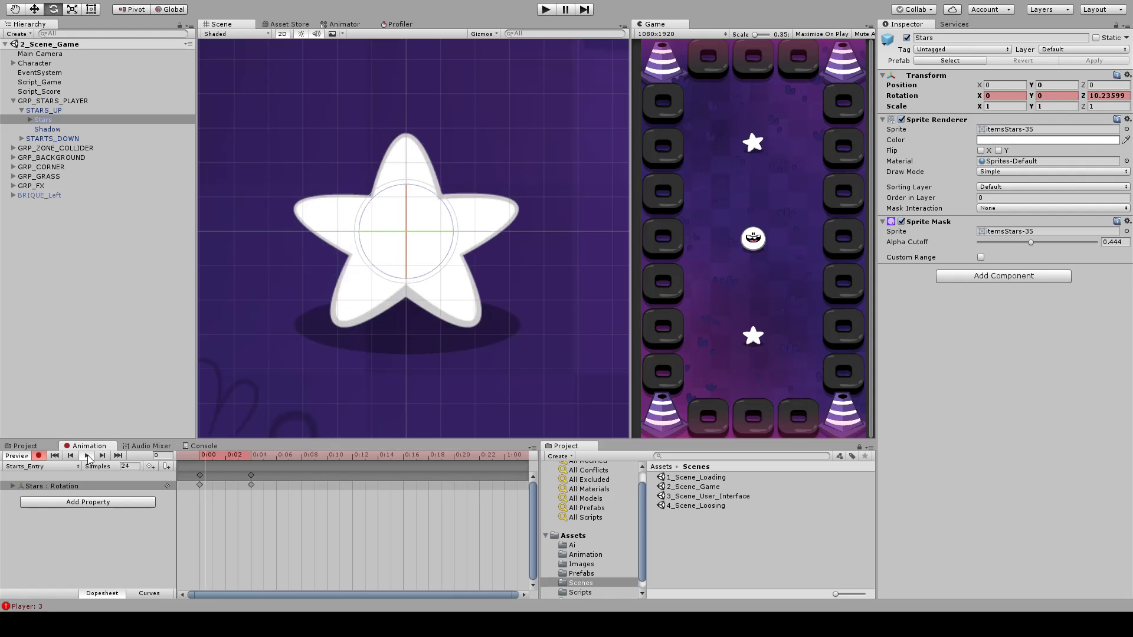
key("w")
left_click_drag(253, 455, 189, 471)
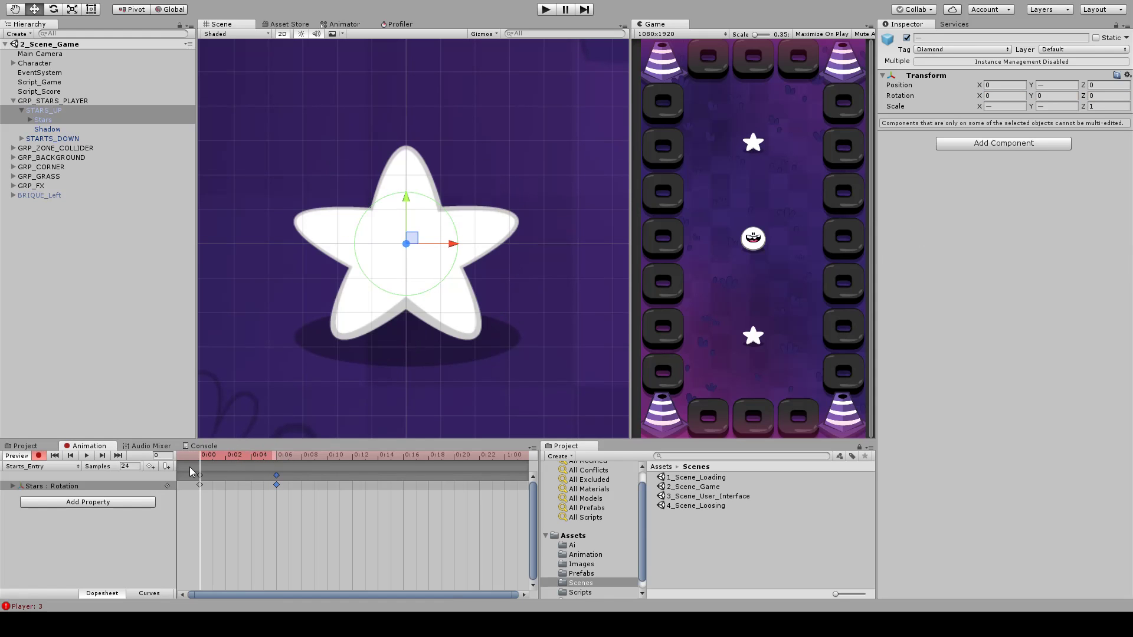
- Set the Stars scale to 0 on X, Y and Z at frame 0
key("r")
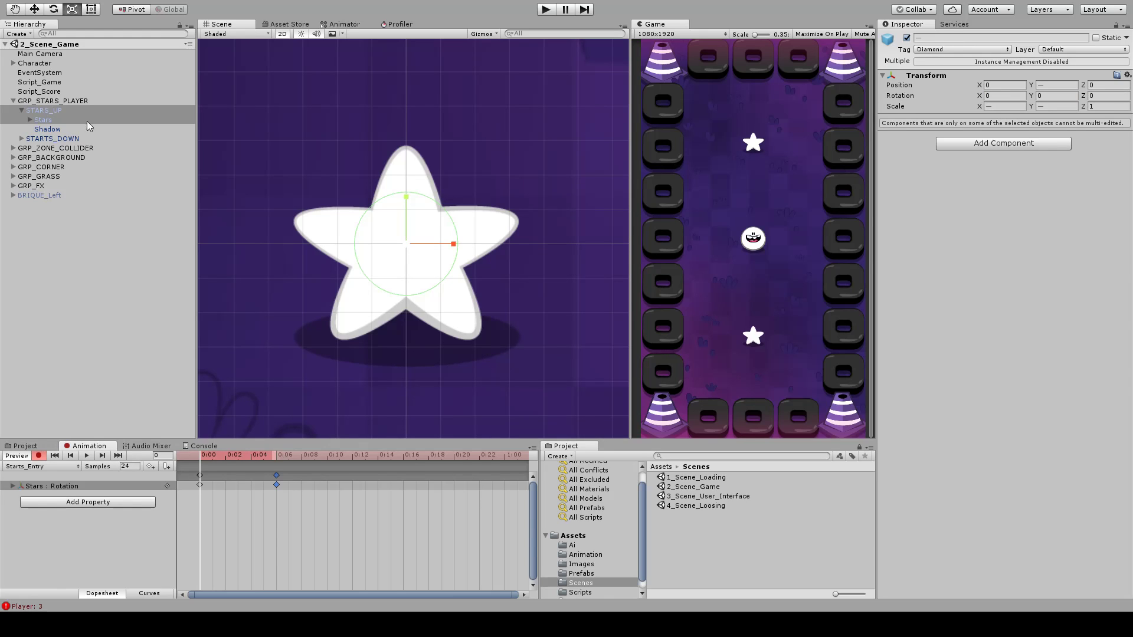
left_click(57, 120)
left_click(989, 107)
type("0")
key("Tab")
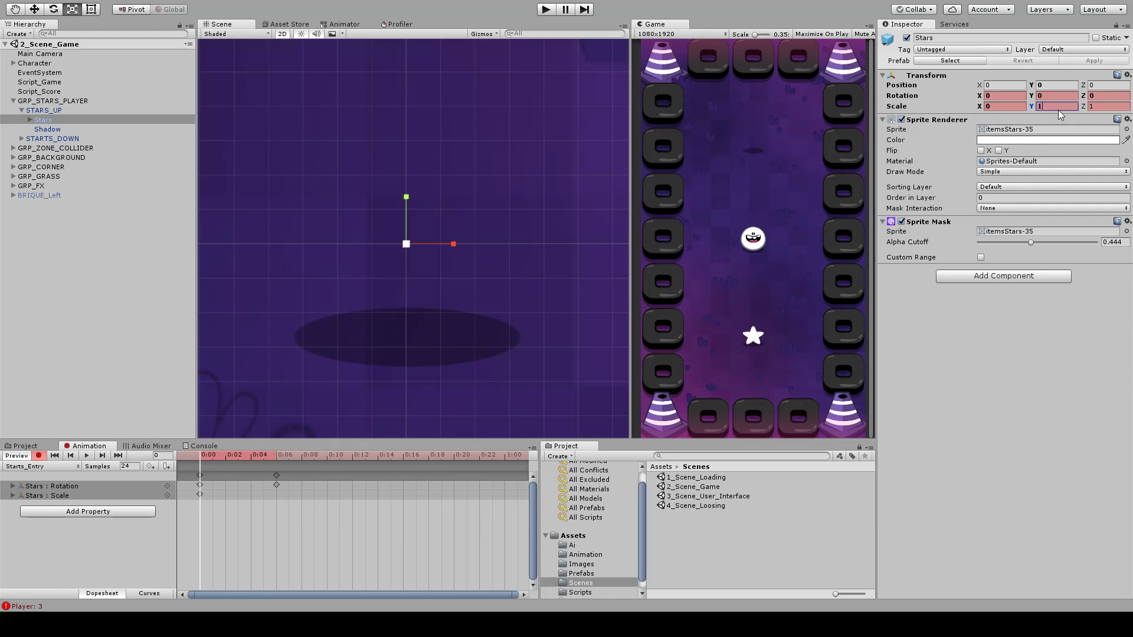
type("0")
key("Tab")
type("0")
- Set the Stars scale to 1 on X, Y and Z at frame 6
left_click(276, 455)
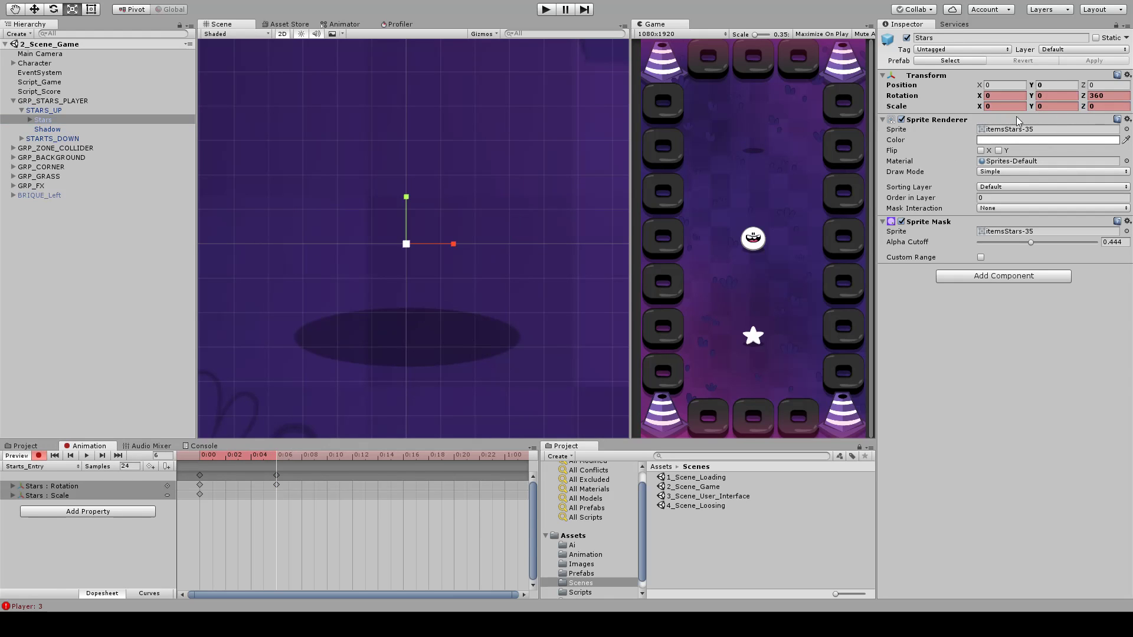
left_click(1003, 106)
type("1")
key("Tab")
type("1")
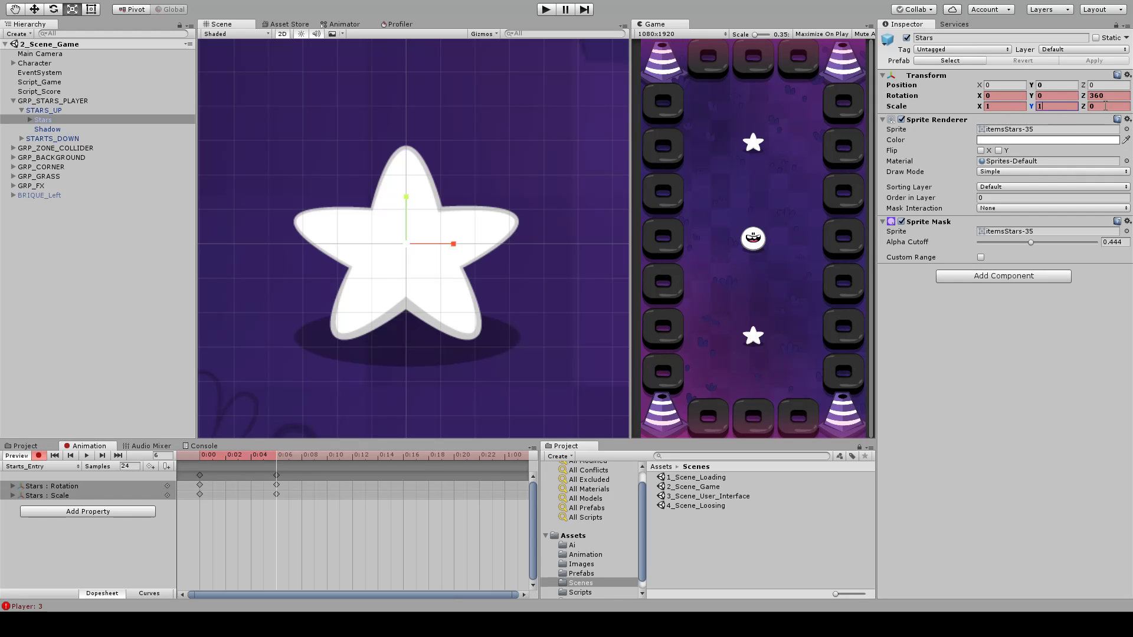
key("Tab")
type("1")
- Copy the Stars scale keyframe from frame 6 to frame 3 and enlarge the star there uniformly to about 1.16
mouse_move(252, 457)
left_mouse_down()
mouse_move(234, 472)
mouse_move(307, 461)
mouse_move(228, 466)
mouse_move(253, 466)
left_mouse_up()
left_click(276, 494)
key("ctrl+c")
left_click(238, 454)
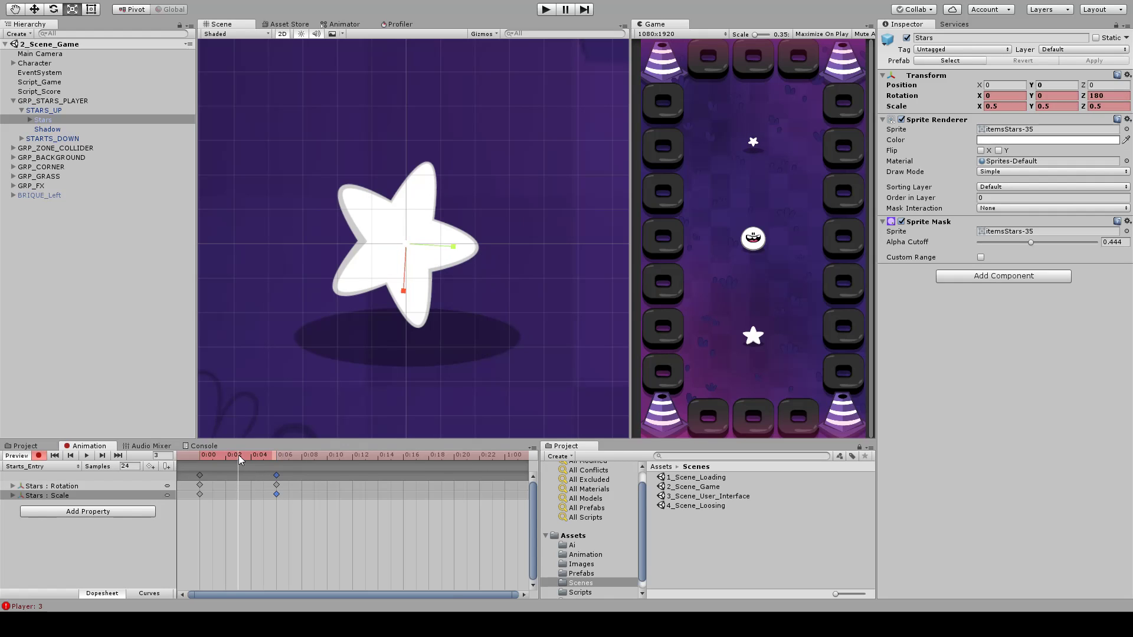
key("ctrl+v")
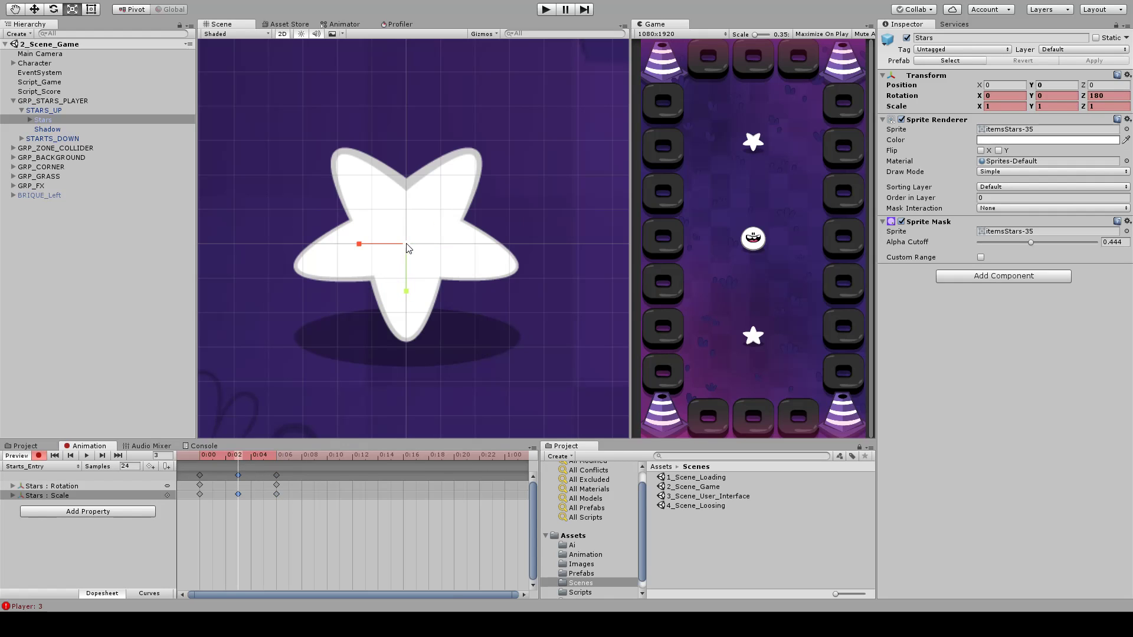
left_click_drag(407, 248, 411, 259)
- Rotate Stars at frame 2 to record a Z rotation of about 100
left_click_drag(233, 454, 256, 462)
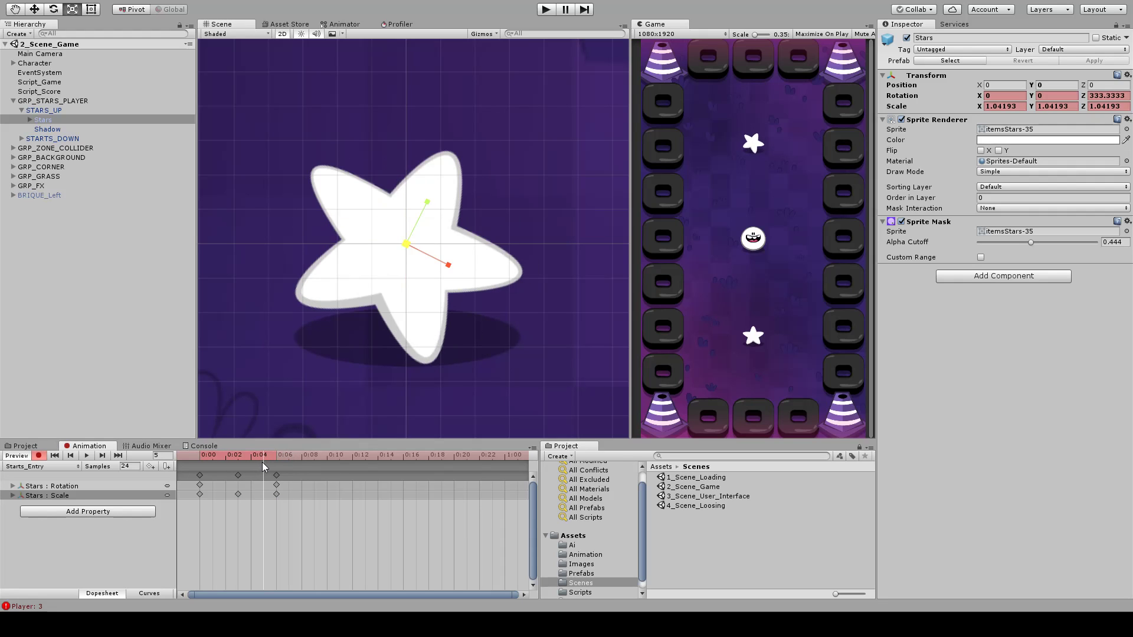
key("q")
left_click_drag(363, 400, 370, 386)
key("e")
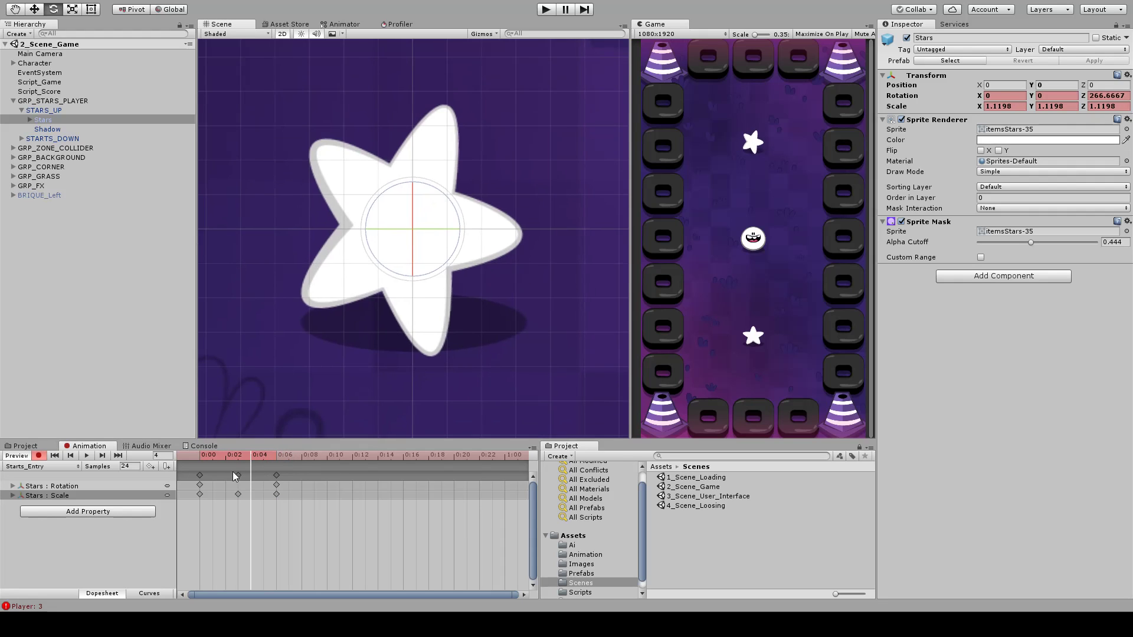
left_click_drag(215, 455, 220, 459)
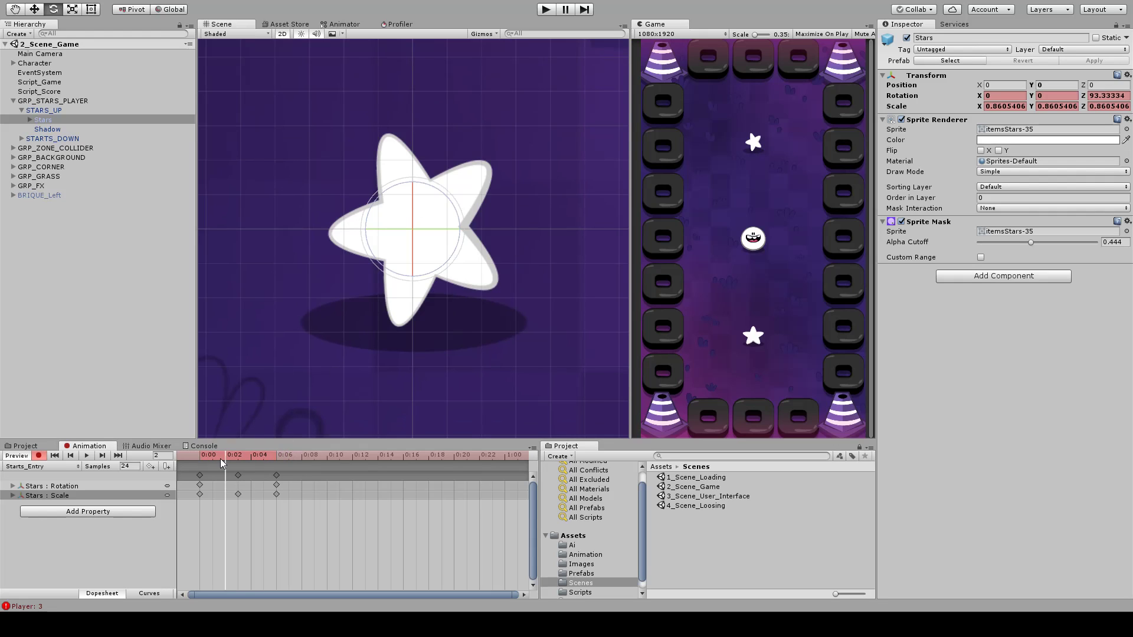
left_click_drag(447, 266, 456, 259)
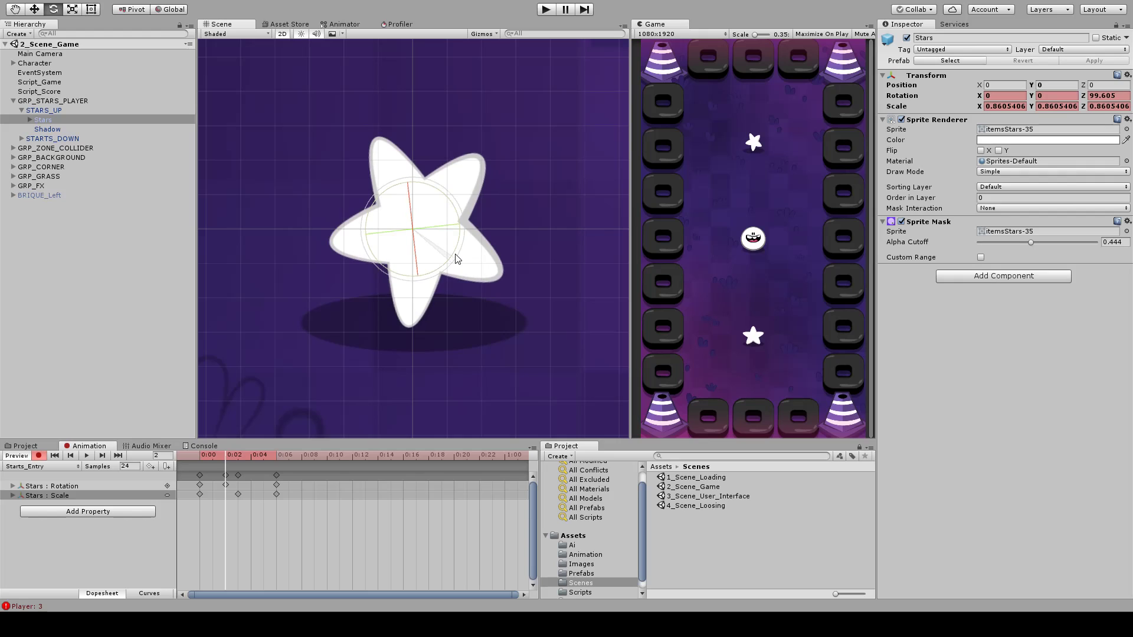
- Rotate Stars at frame 1 to record a Z rotation of about 16
mouse_move(215, 454)
left_mouse_down()
mouse_move(200, 459)
mouse_move(224, 454)
mouse_move(213, 455)
left_mouse_up()
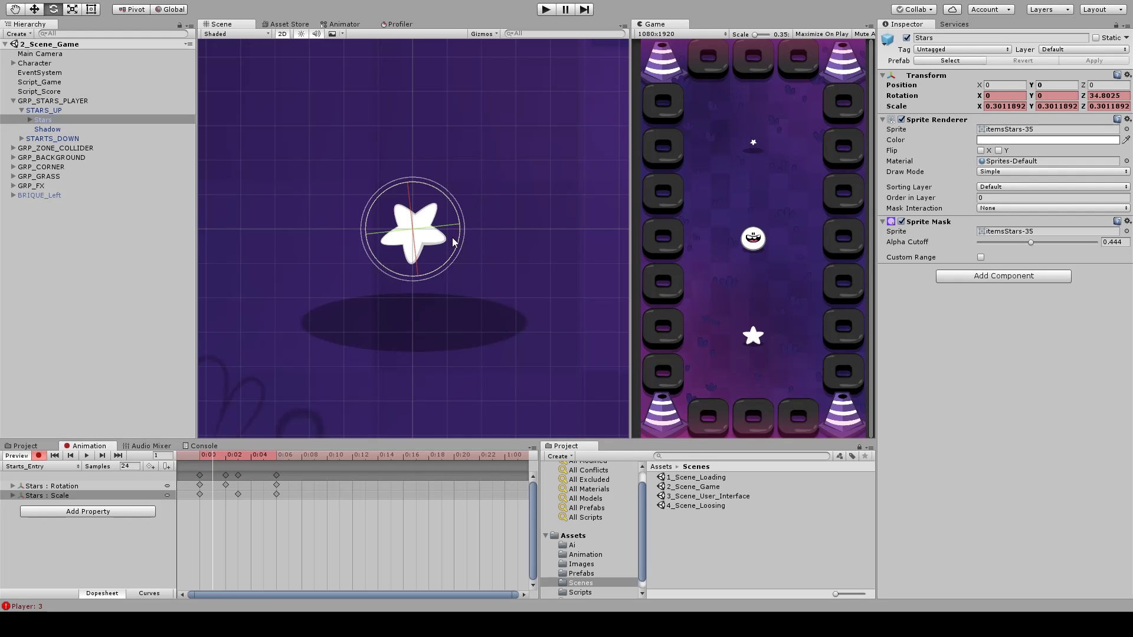
left_click_drag(454, 242, 462, 253)
left_click(205, 458)
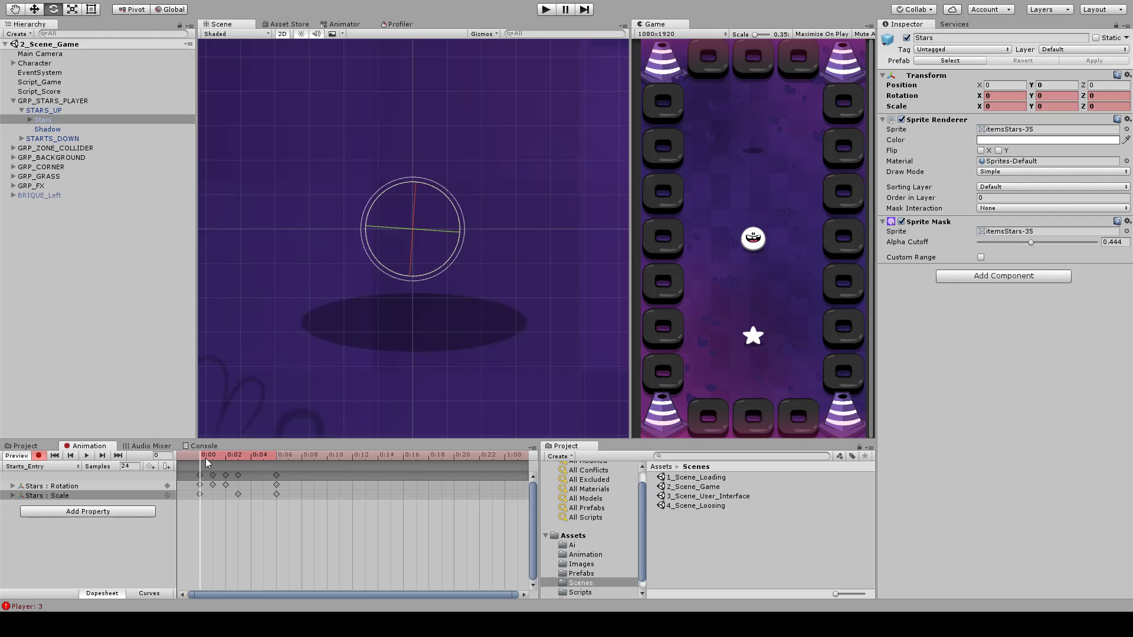
key("period")
left_click_drag(449, 251, 448, 268)
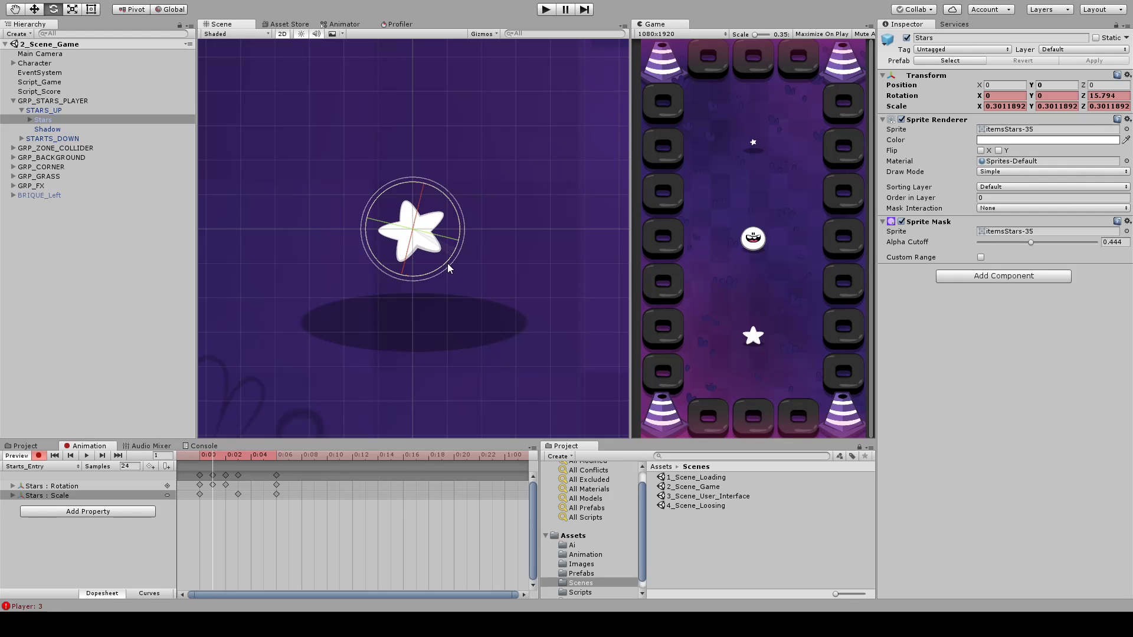
- Adjust the Stars rotation at frames 3, 4 and 5, with Z at about 285 on frame 4 and 355 on frame 5
left_click_drag(226, 454, 237, 455)
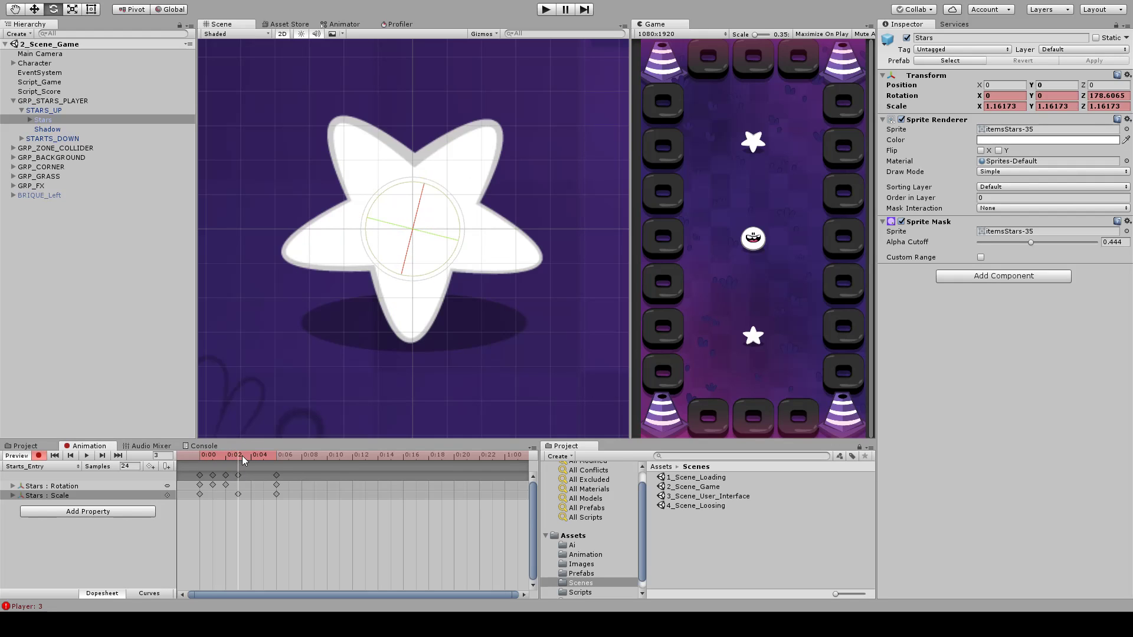
left_click_drag(455, 260, 465, 238)
left_click(244, 456)
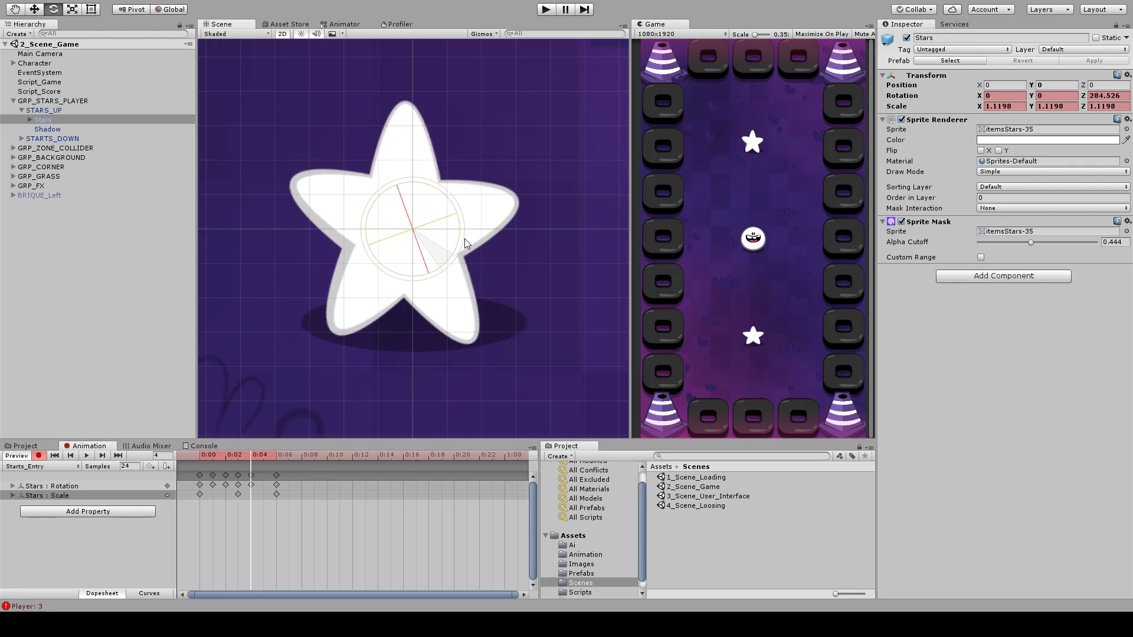
left_click(263, 457)
left_click_drag(261, 455, 264, 455)
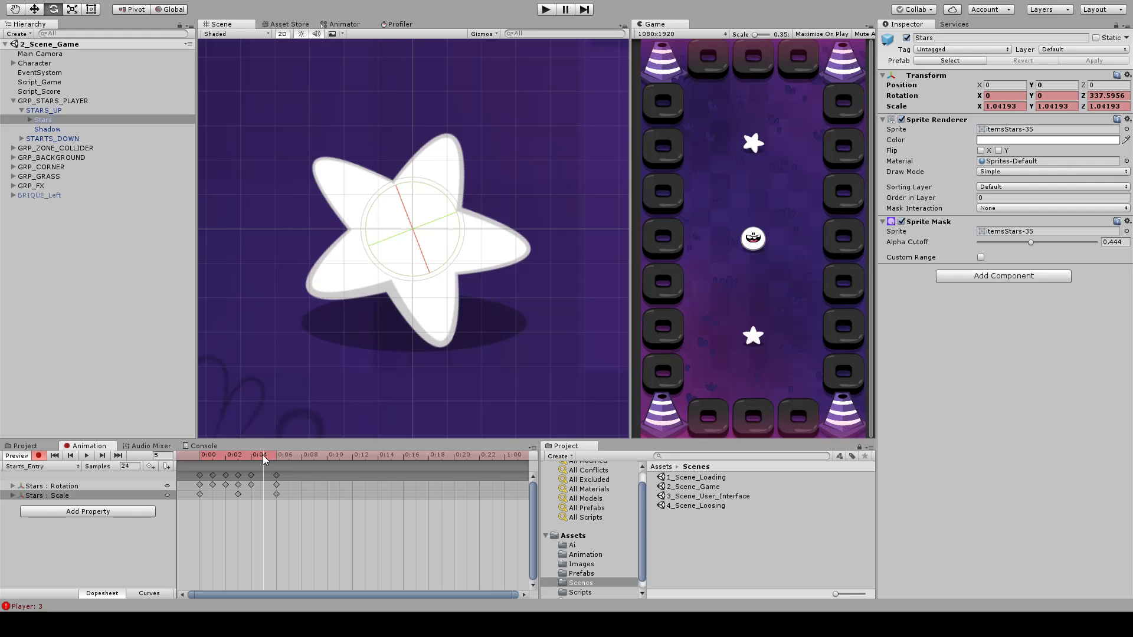
left_click_drag(445, 256, 462, 243)
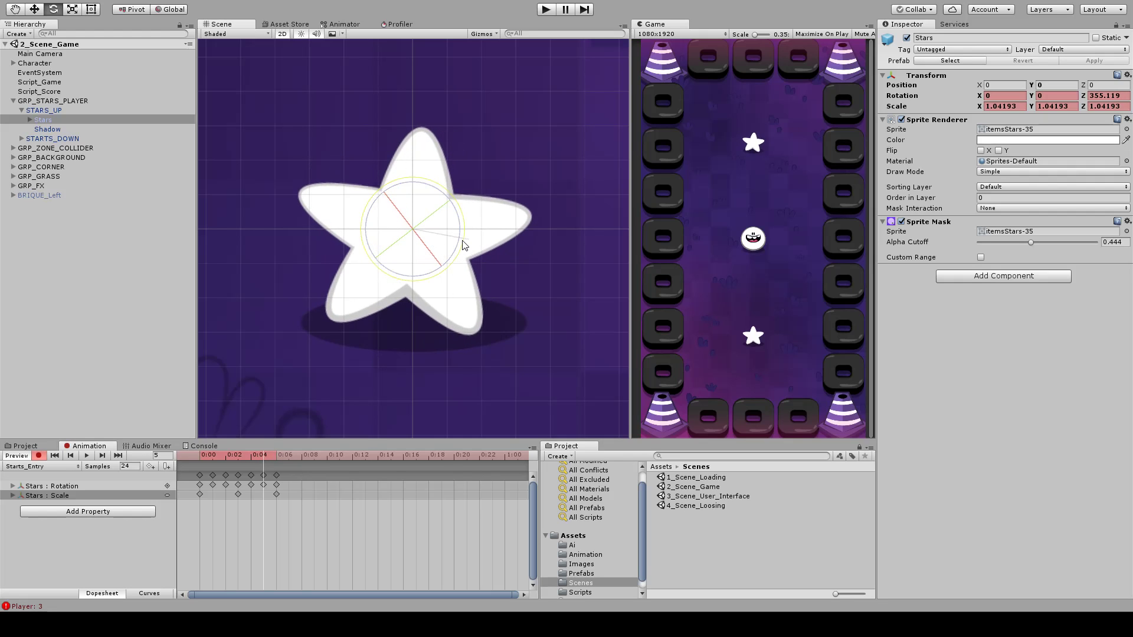
- Play back the star's spin and readjust its Z rotation at frame 4 to about 272
left_click_drag(276, 453, 192, 467)
left_click(87, 455)
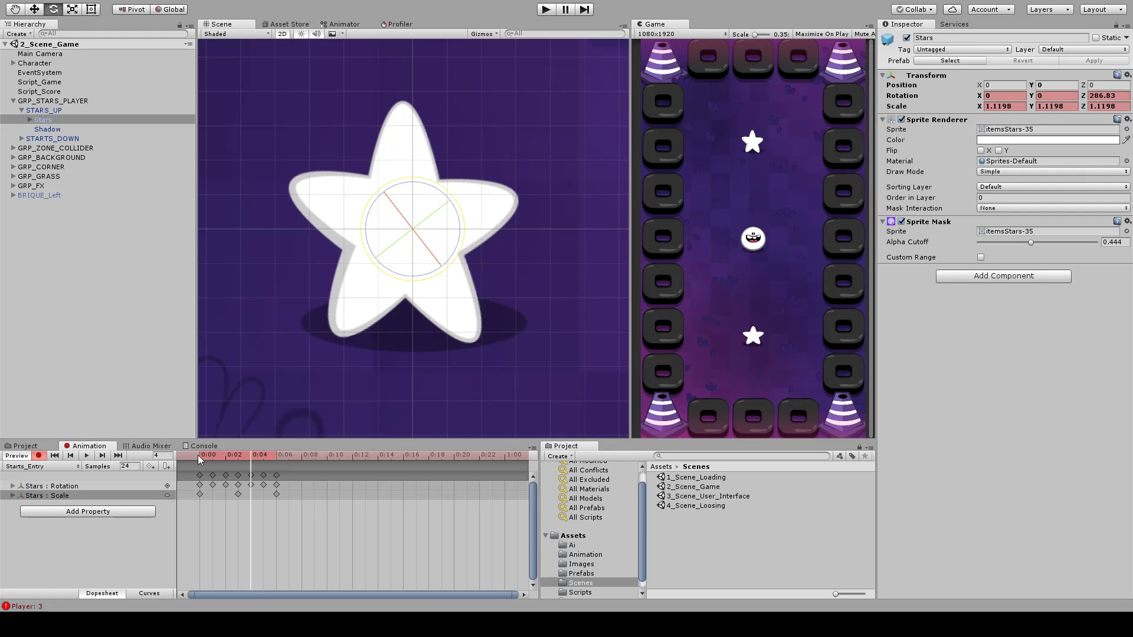
left_click_drag(197, 455, 254, 465)
left_click_drag(469, 230, 450, 250)
- Raise Stars at frame 4 to a Y position of about 0.149
key("w")
left_click_drag(412, 186, 416, 172)
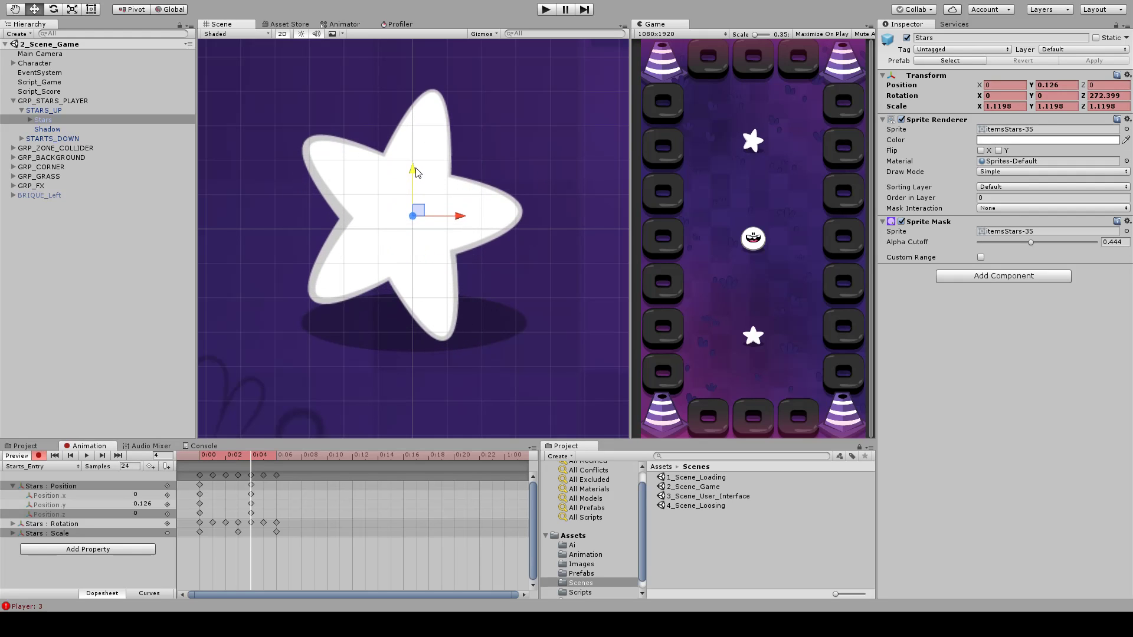
key("ctrl+z")
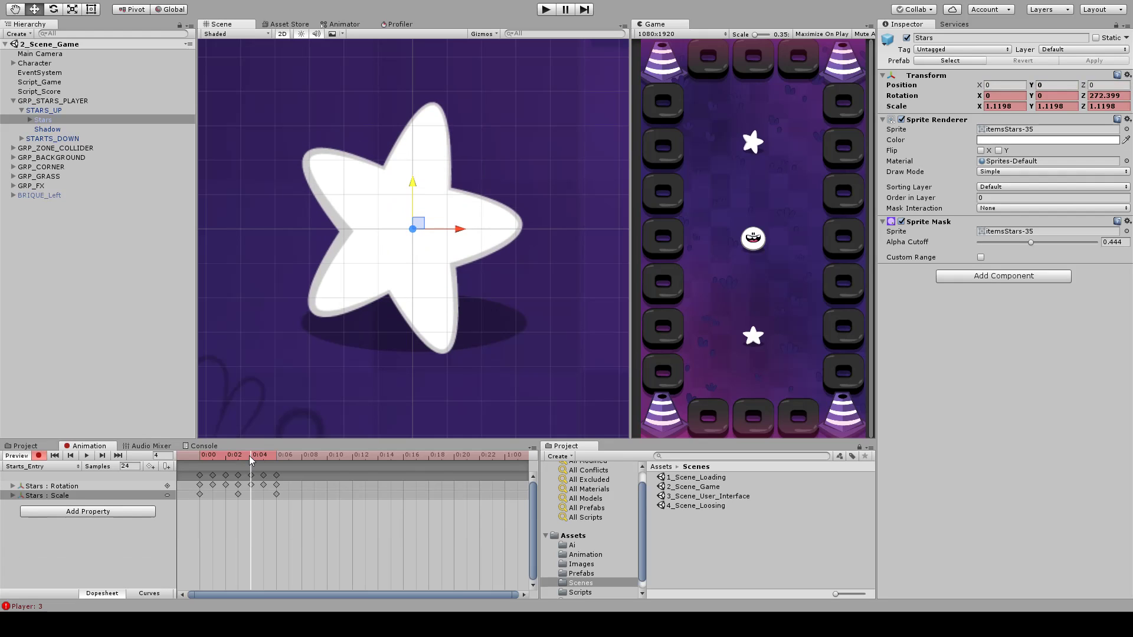
left_click_drag(414, 187, 420, 170)
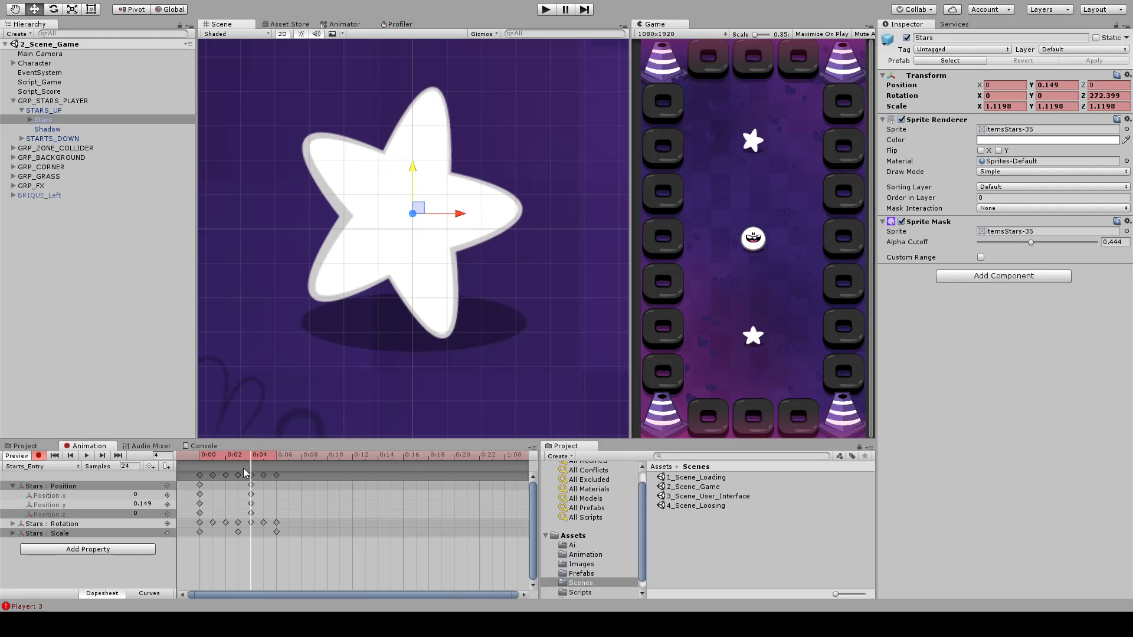
- Copy the Stars position keyframe from frame 0 to frame 6 and play back the Starts_Entry animation
left_click(200, 476)
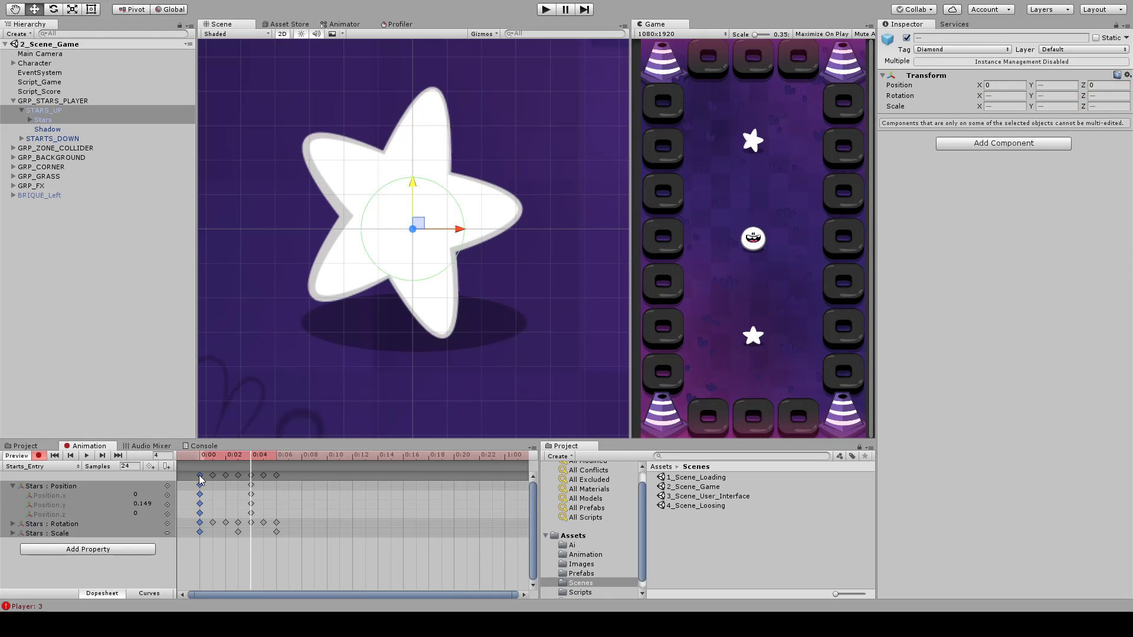
left_click(200, 493)
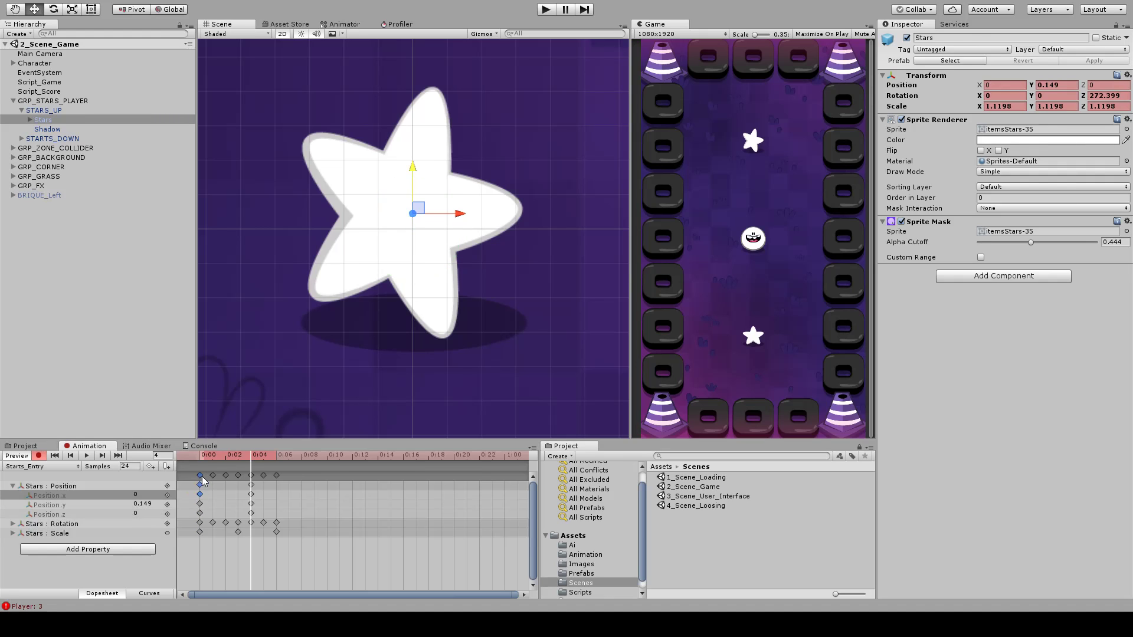
left_click(12, 486)
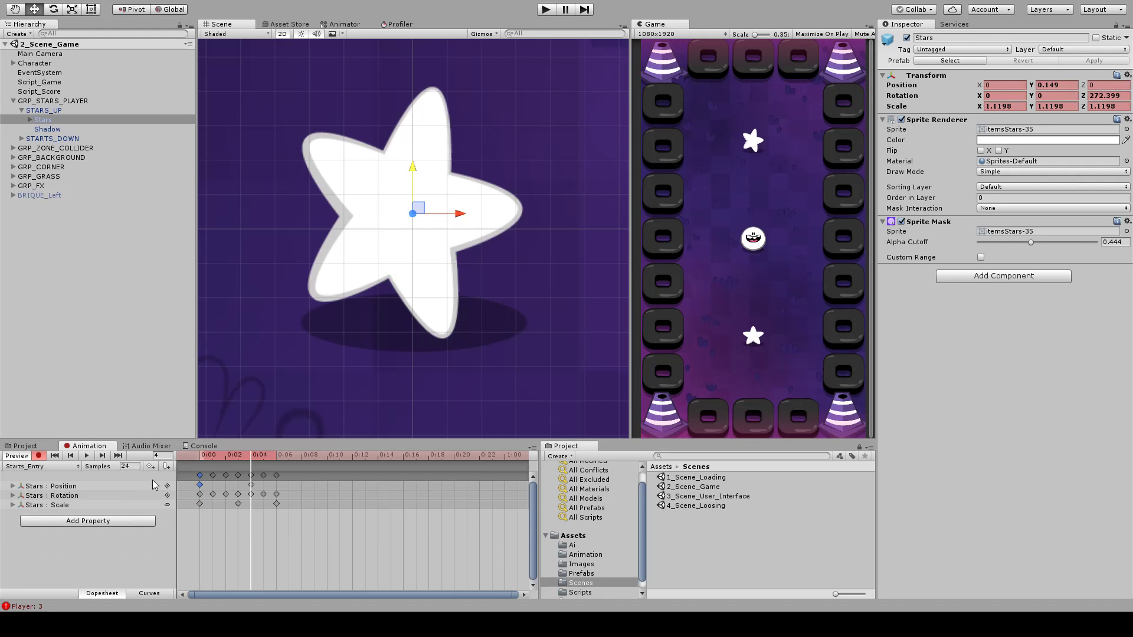
left_click(278, 456)
key("ctrl+v")
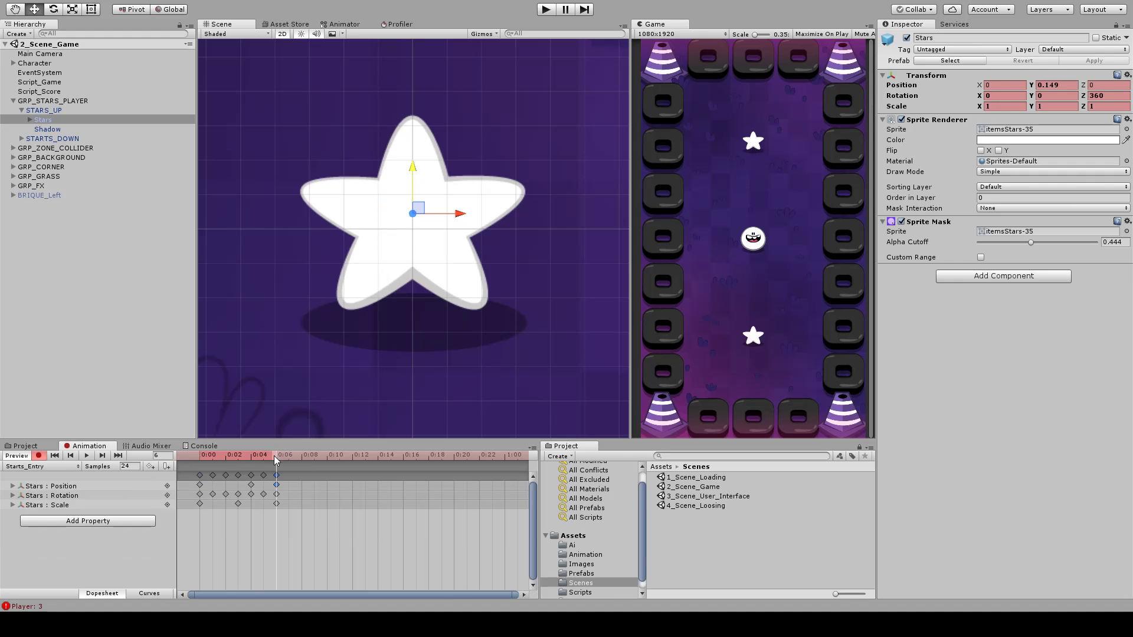
left_click_drag(277, 458, 201, 471)
left_click(87, 455)
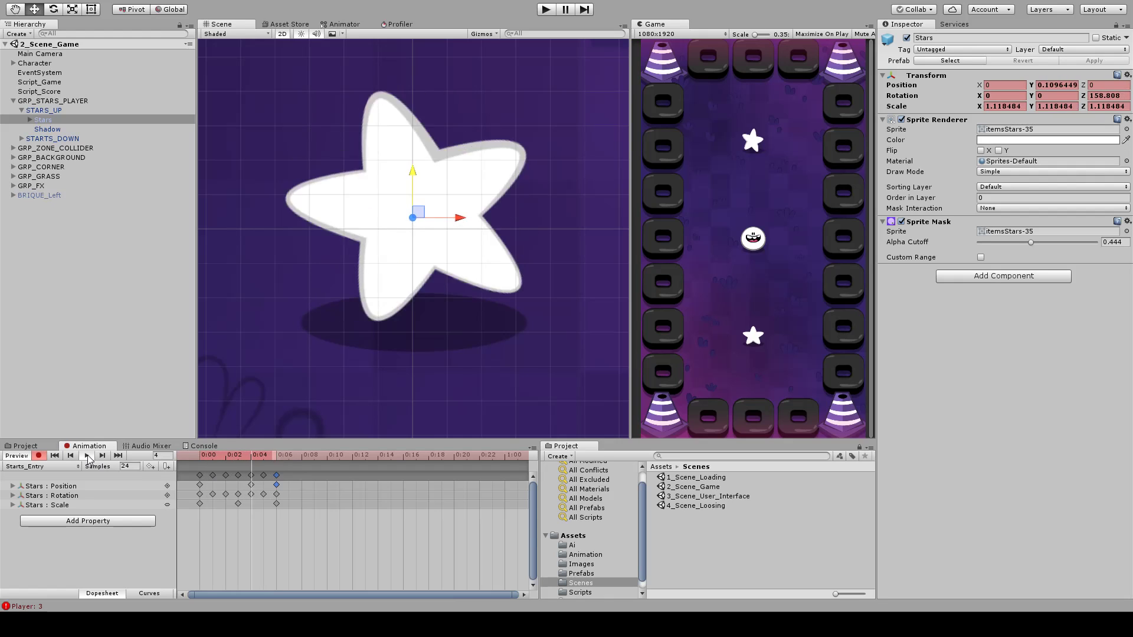
left_click(87, 455)
key("q")
key("w")
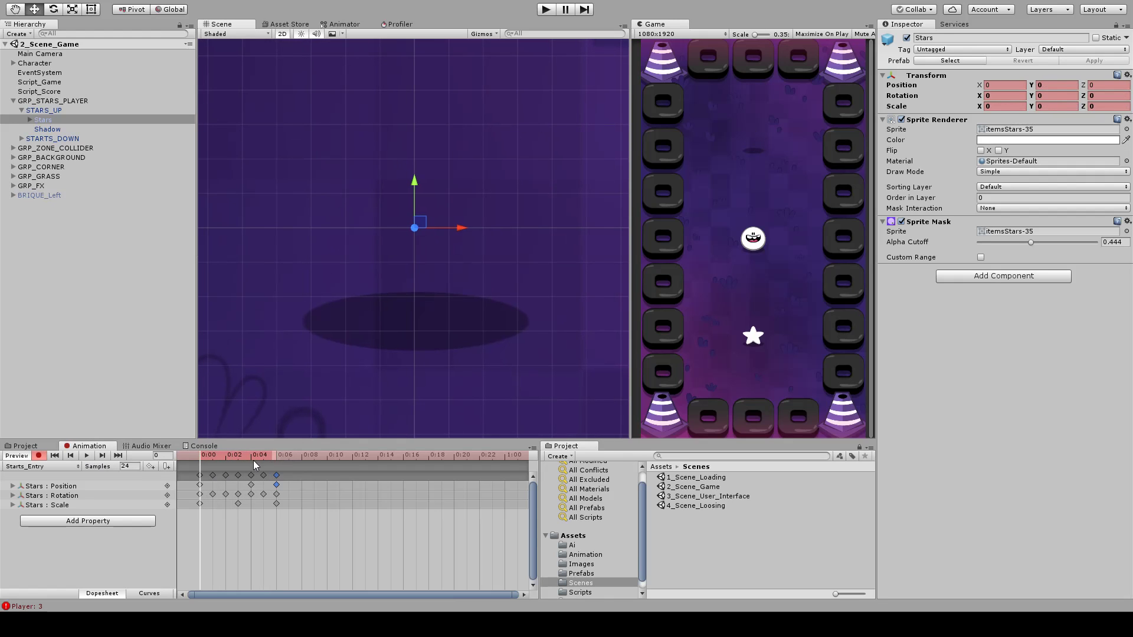
- Set the Shadow scale to 0 on X and Y at frame 2 of Starts_Entry
left_click_drag(253, 460, 278, 458)
left_click(47, 111)
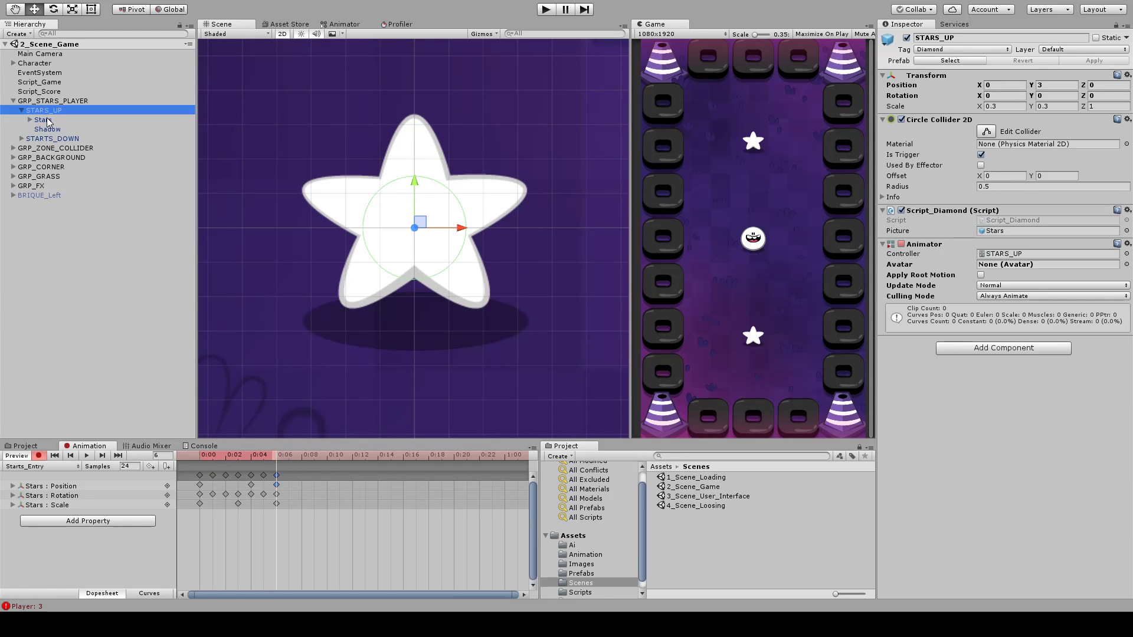
left_click(47, 129)
mouse_move(238, 462)
left_mouse_down()
mouse_move(198, 459)
mouse_move(225, 460)
left_mouse_up()
left_click(1013, 106)
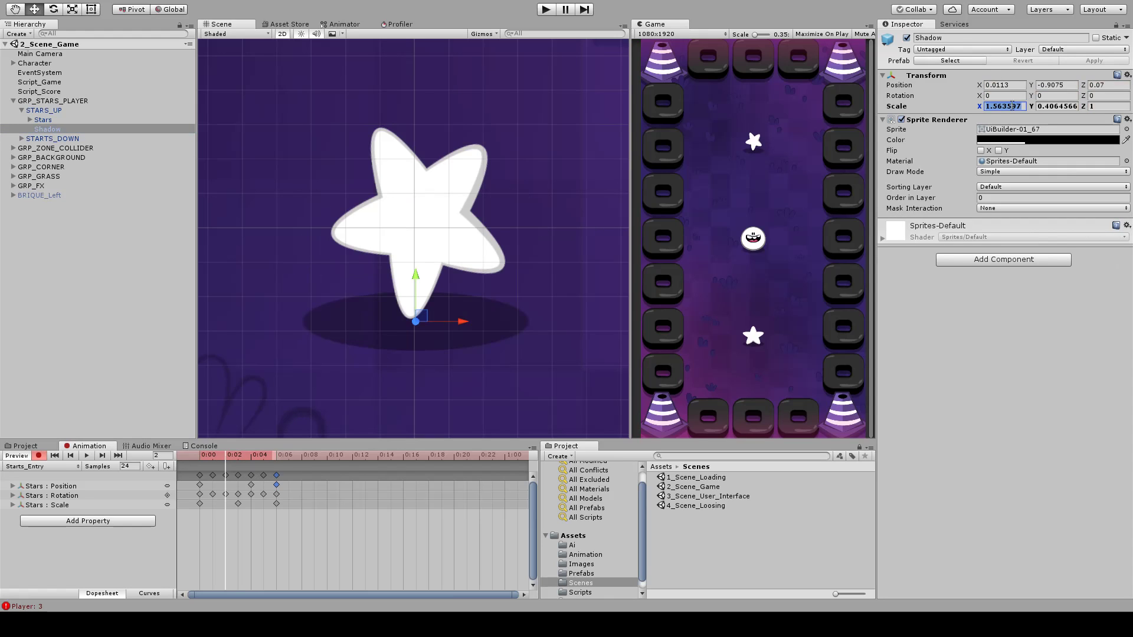
type("0")
key("Tab")
type("0")
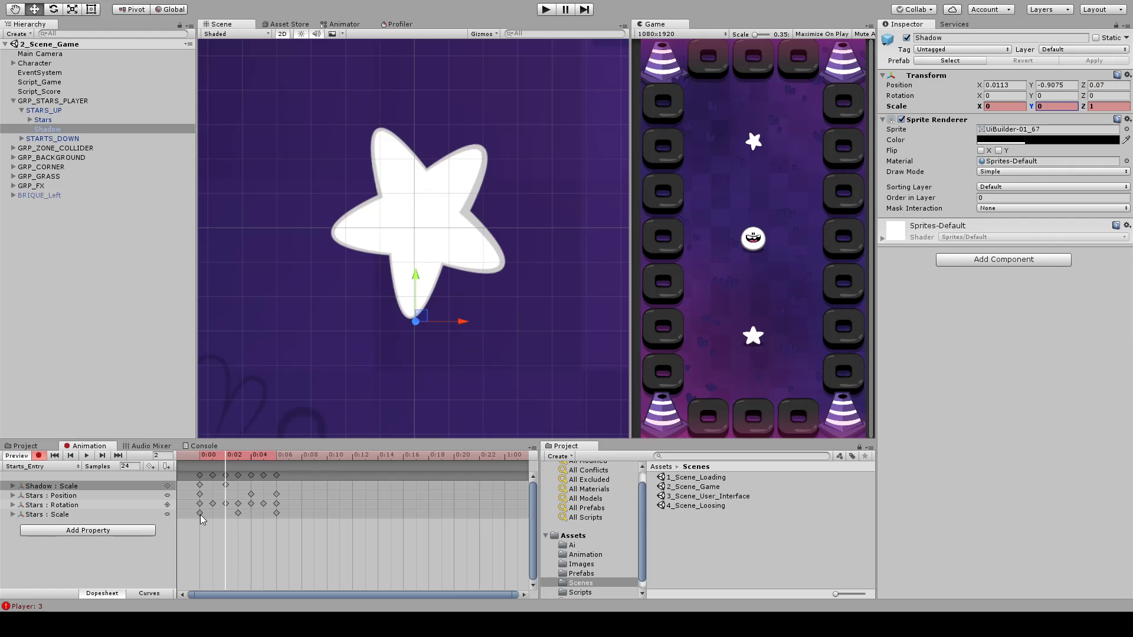
- Rearrange the Shadow scale keyframes so the zero scale sits at frame 0 and the full size at frames 3 and 6
left_click_drag(200, 485, 263, 478)
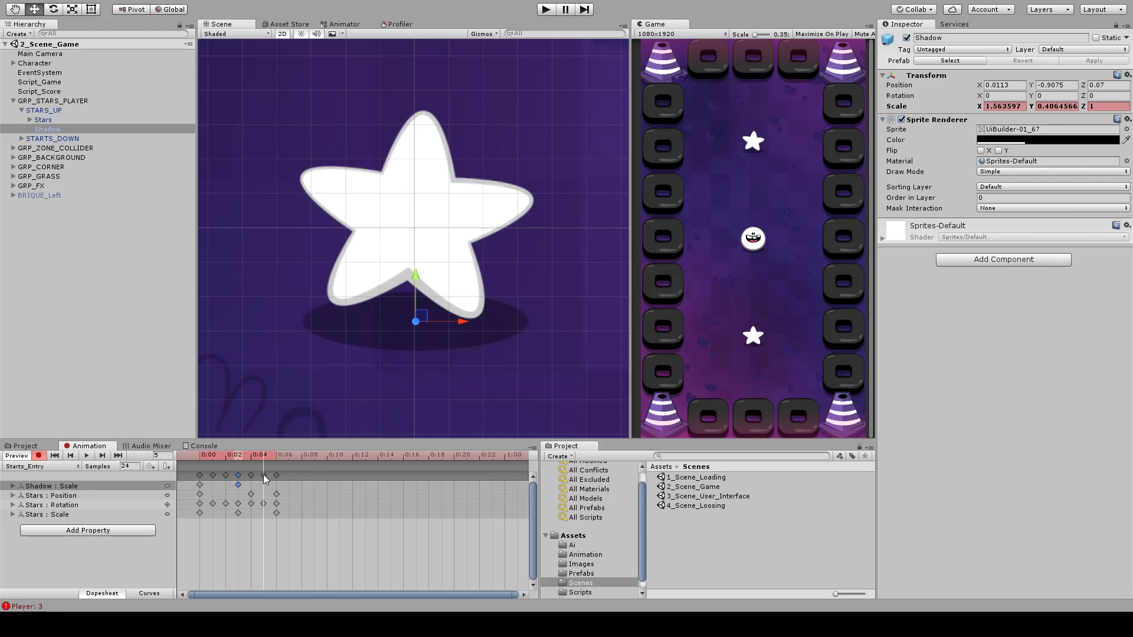
left_click(277, 456)
key("ctrl+v")
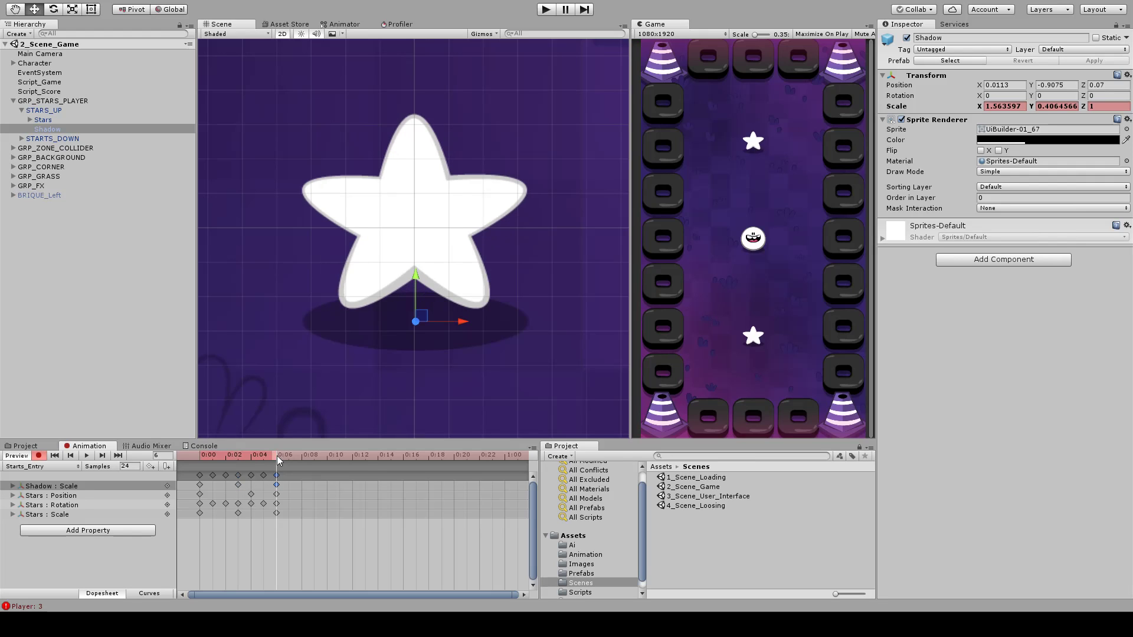
- Widen the Shadow along X at frame 3 and play back the Starts_Entry animation
left_click(238, 461)
key("r")
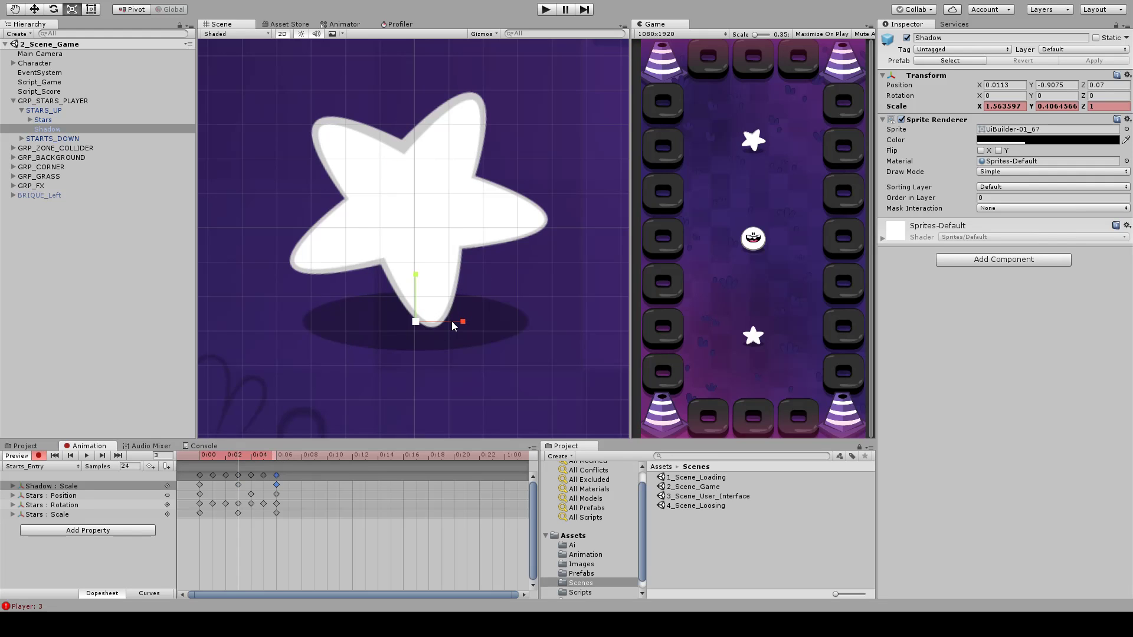
left_click_drag(453, 324, 470, 327)
left_click(264, 459)
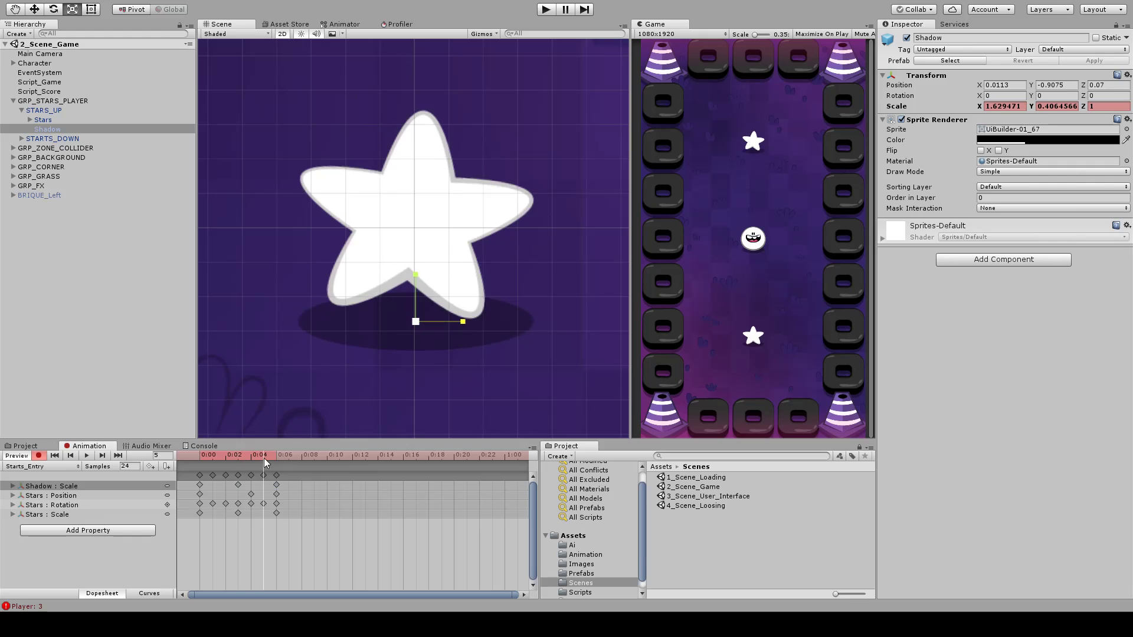
left_click(88, 455)
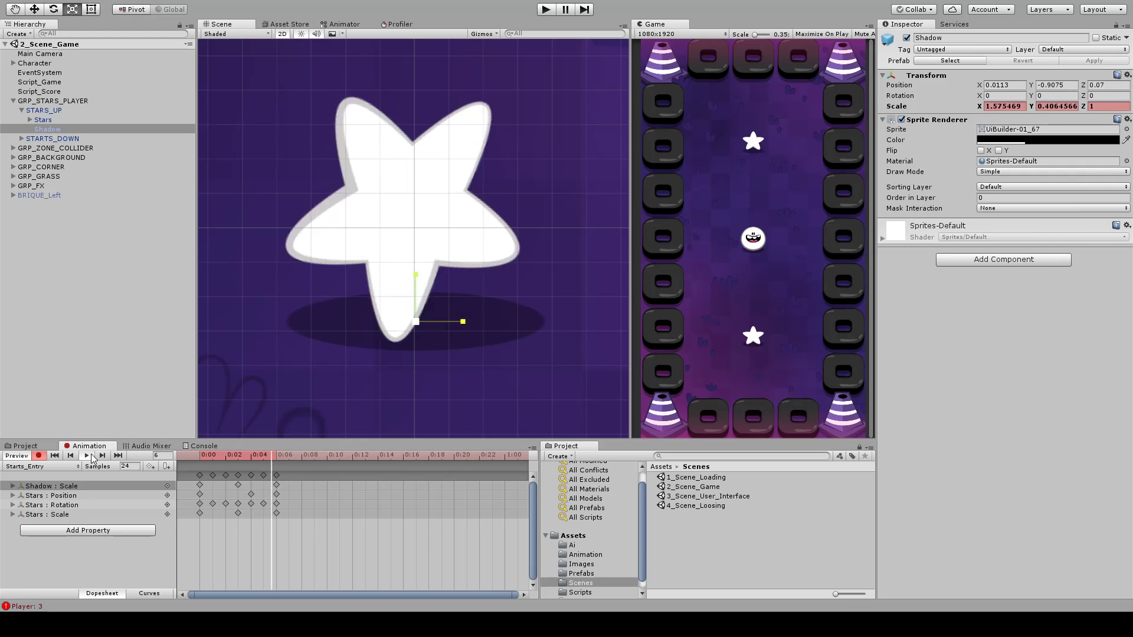
key("w")
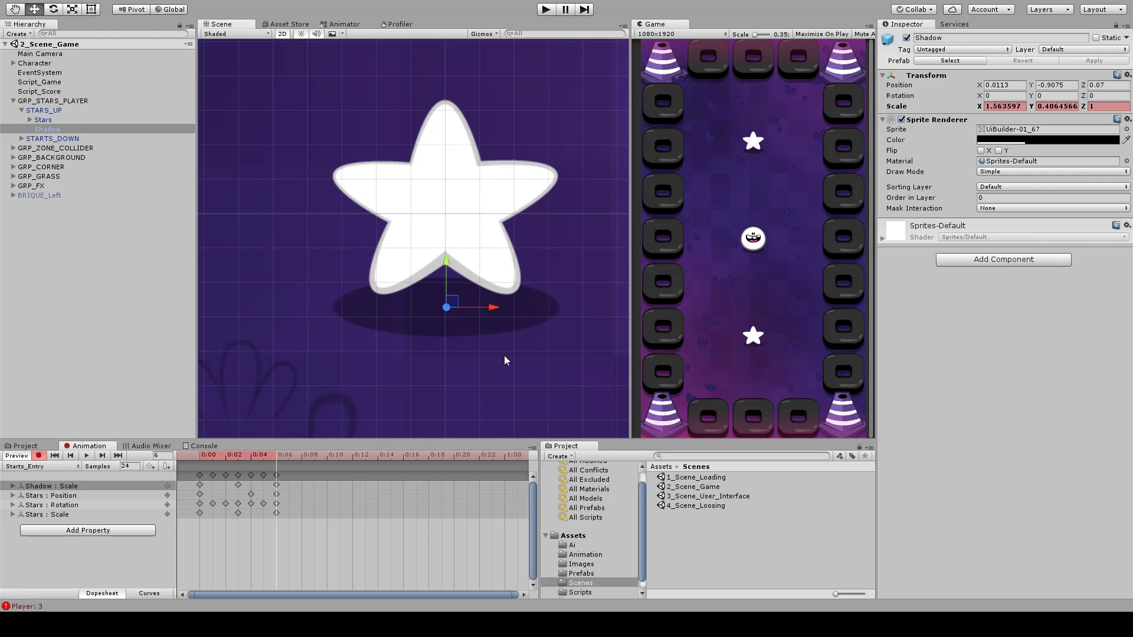
- Make Starts_Entry the default state in the STARS_UP animator controller and add a transition from it to Starts_Idle
left_click(44, 110)
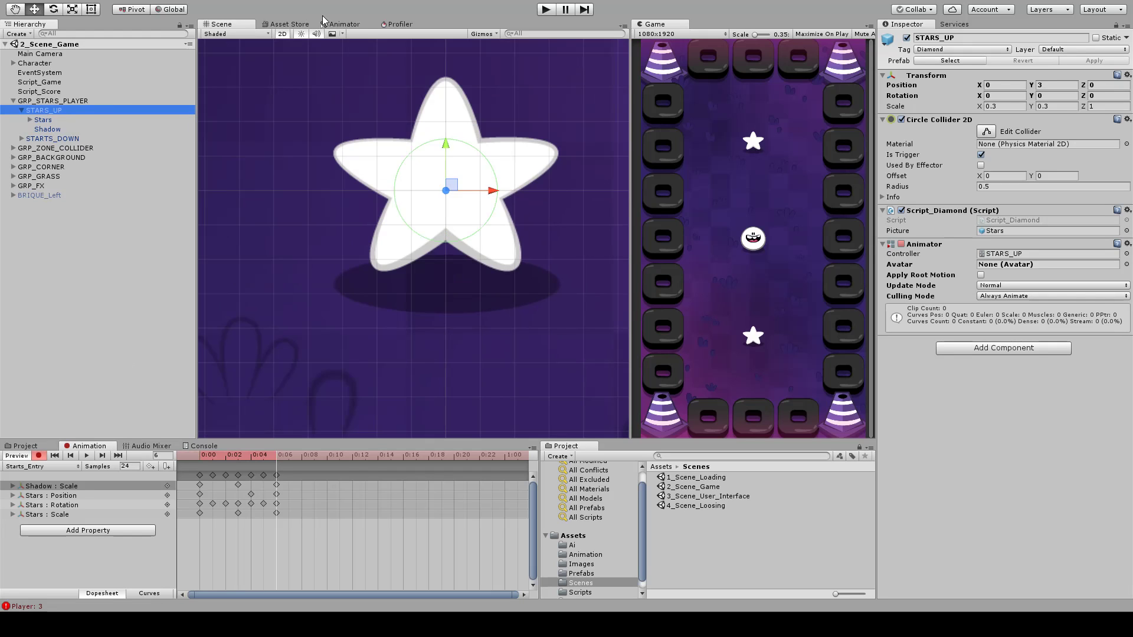
left_click(342, 24)
right_click(501, 192)
left_click(557, 212)
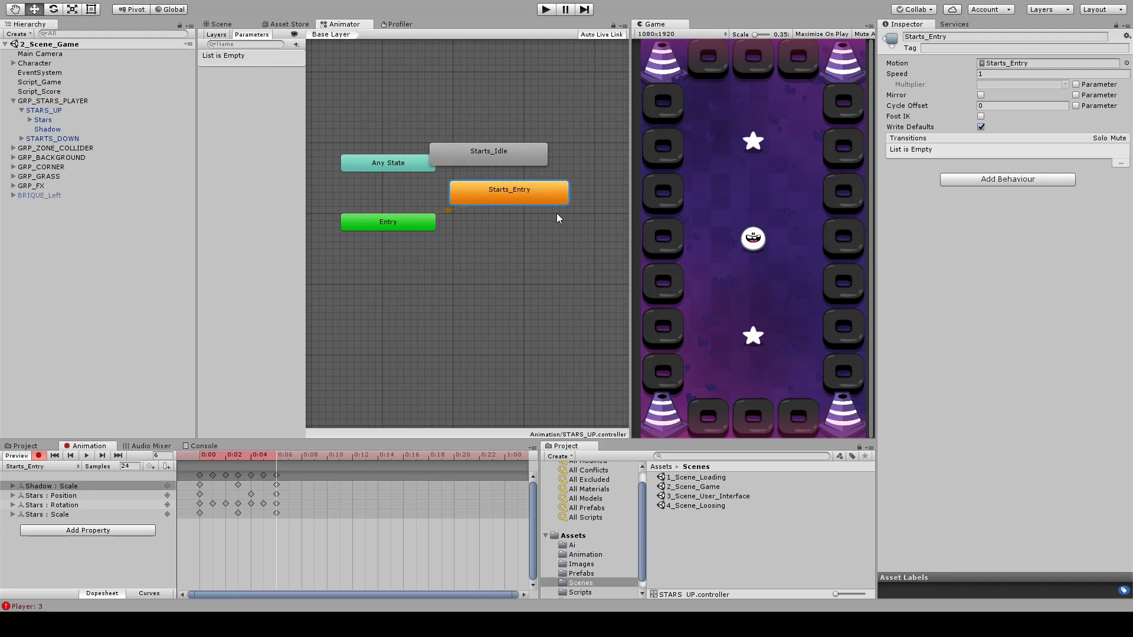
mouse_move(512, 198)
left_mouse_down()
mouse_move(528, 216)
mouse_move(511, 180)
left_mouse_up()
left_click(509, 158)
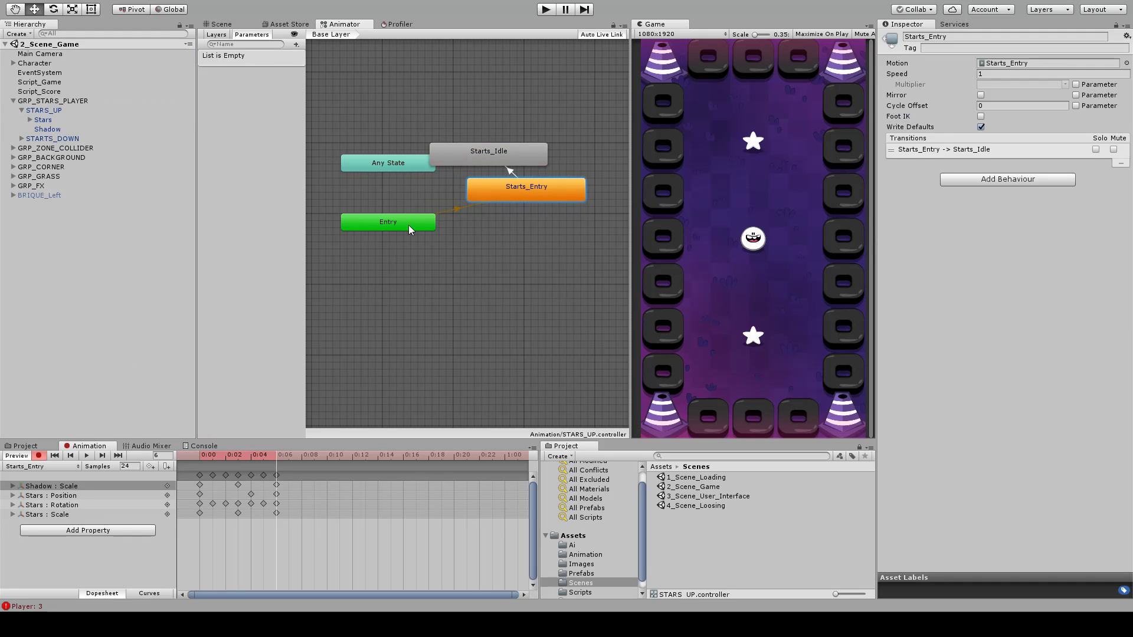
- Move the Entry node lower in the animator graph and make sure the Animator component on STARS_UP is enabled
left_click_drag(408, 225, 407, 253)
left_click(459, 292)
left_click(70, 110)
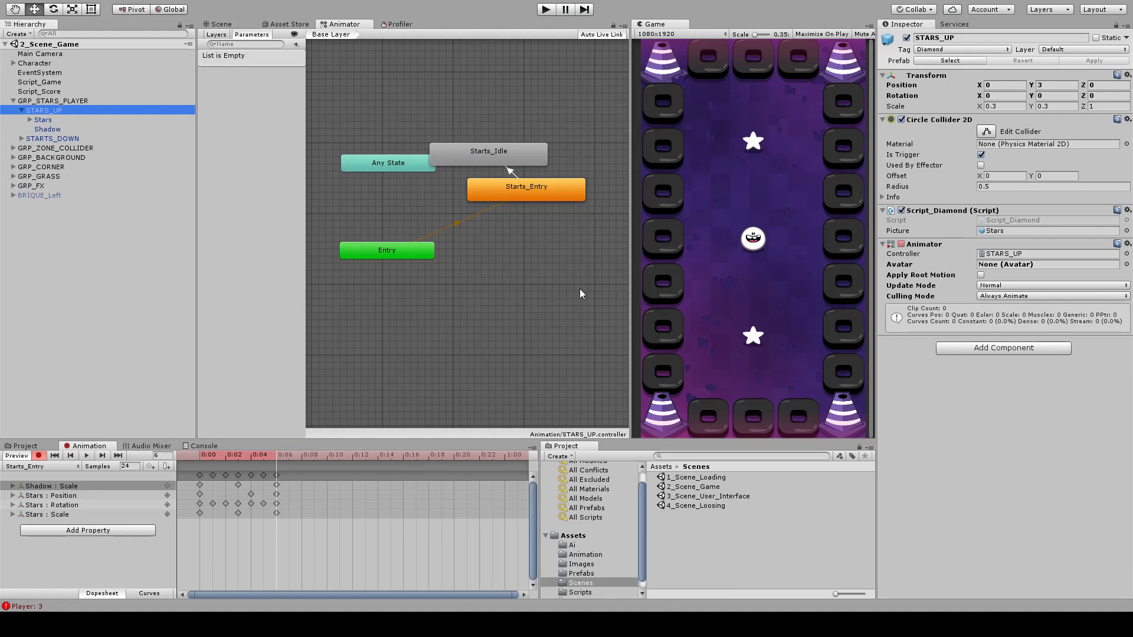
left_click(901, 244)
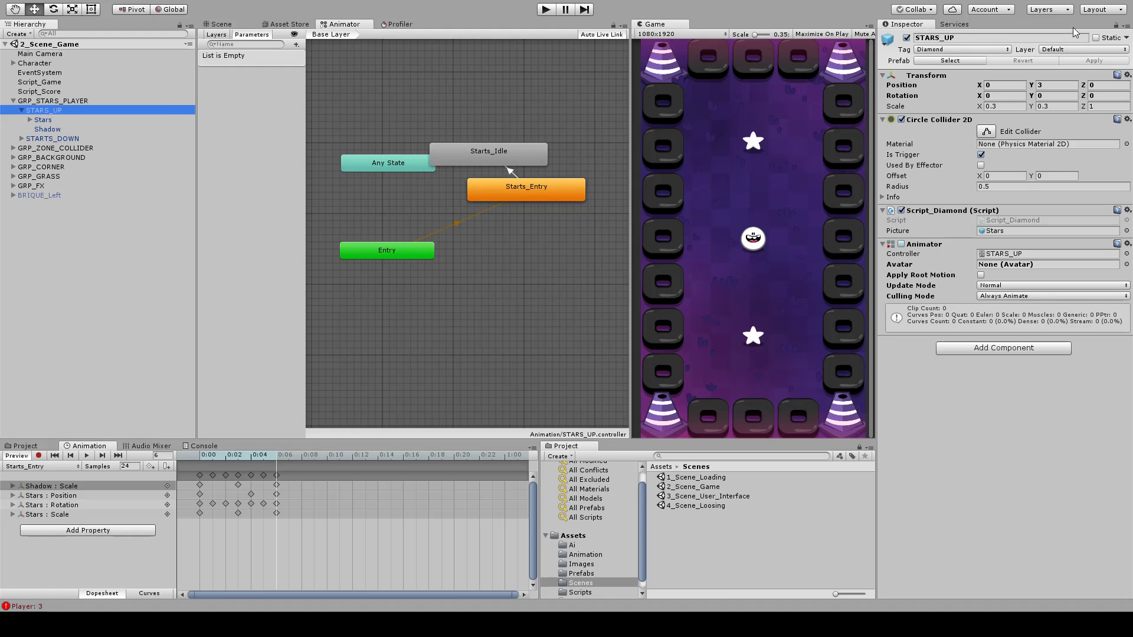
left_click(913, 245)
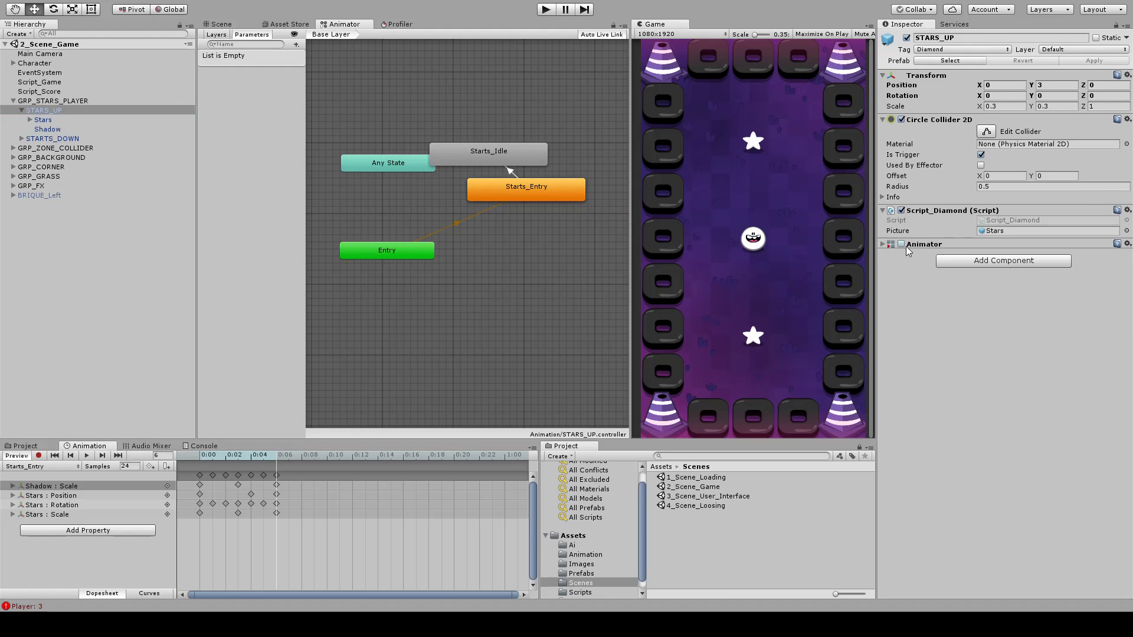
left_click(901, 244)
left_click(882, 245)
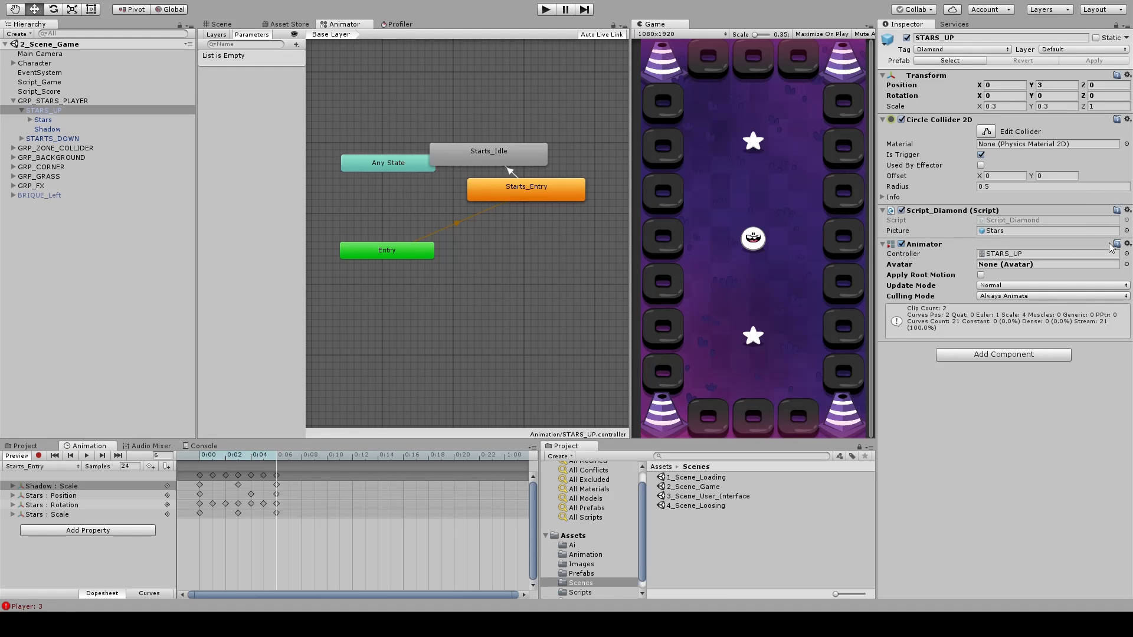
- Open 1_Scene_Loading and run the game to check the star animations, stopping play mode when done
left_click(76, 140)
left_click_drag(1077, 279, 1062, 311)
double_click(687, 478)
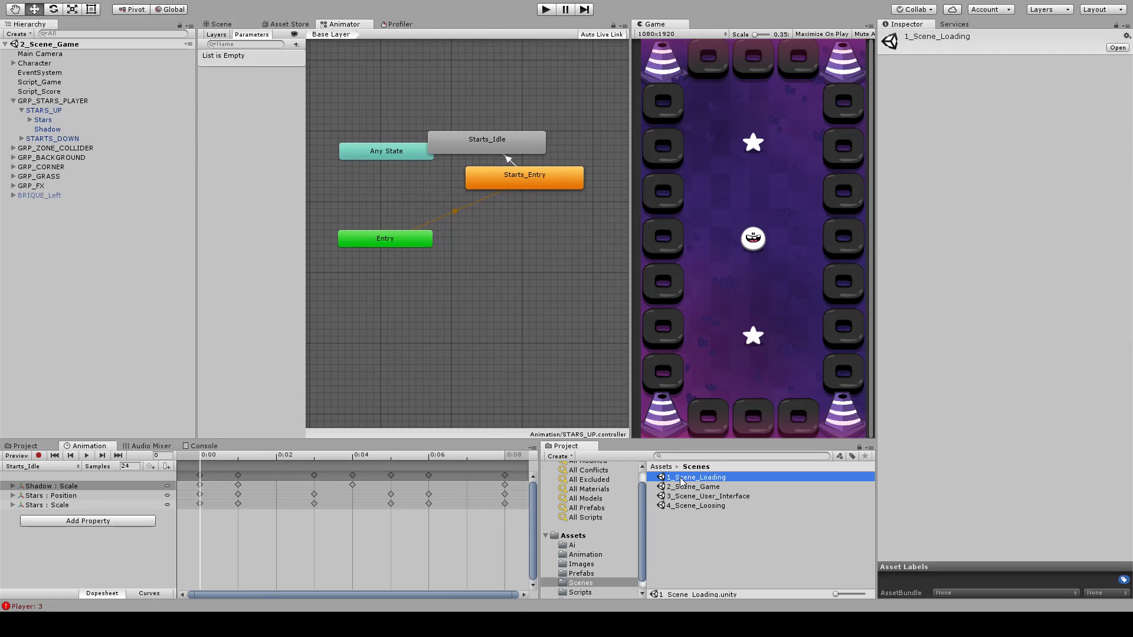
left_click(545, 9)
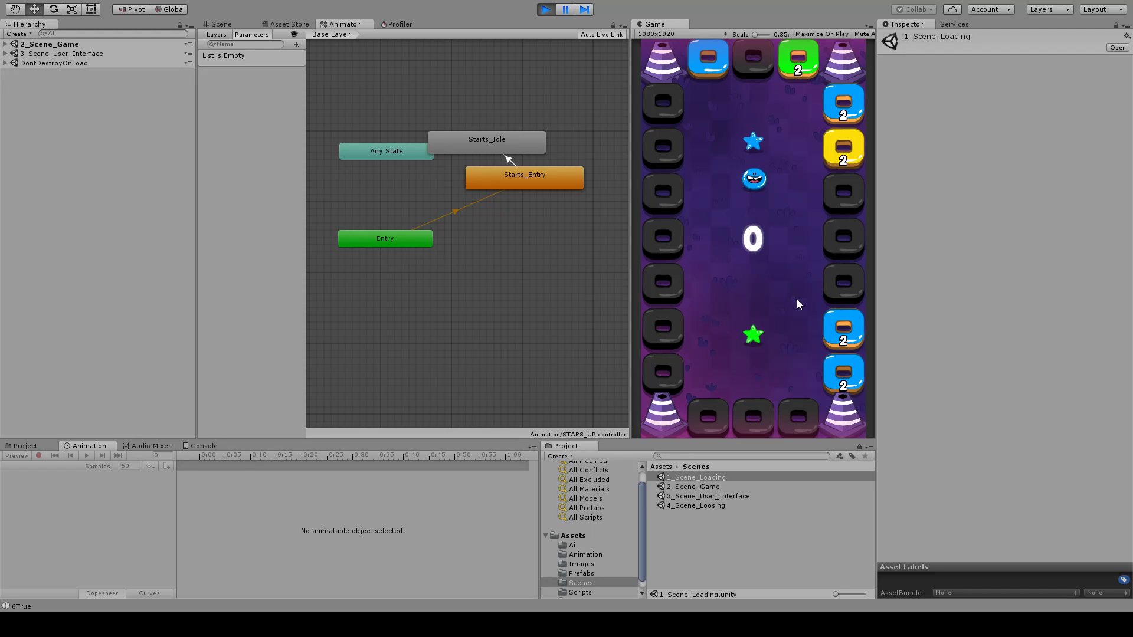
left_click(555, 8)
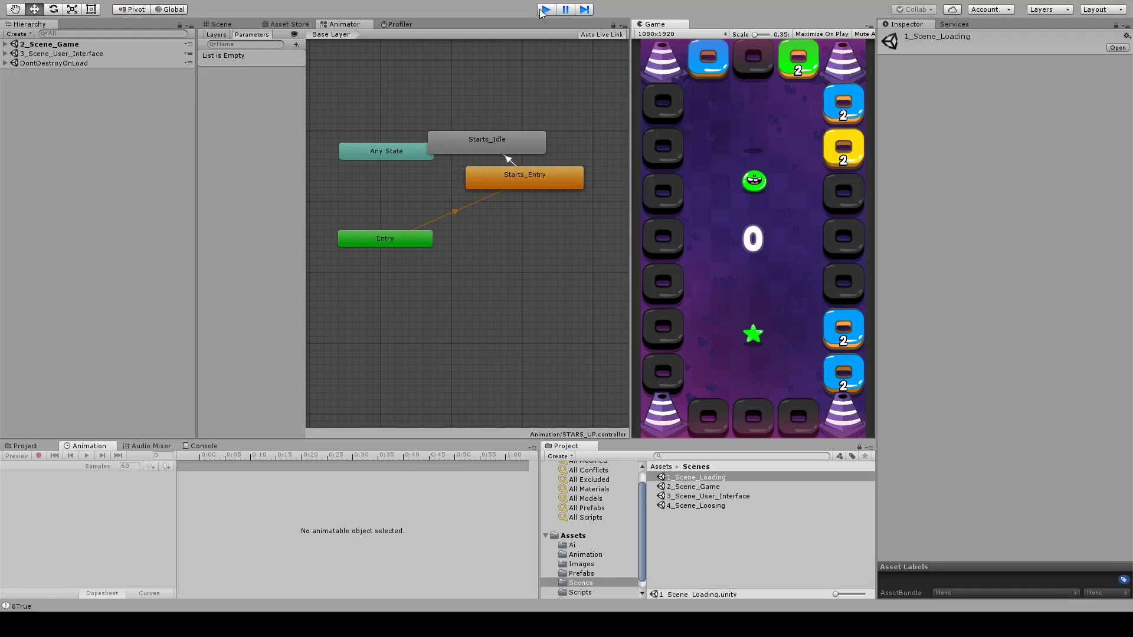
- Reopen 2_Scene_Game in the Scene view and select STARS_UP inside GRP_STARS_PLAYER to review its components
left_click(238, 26)
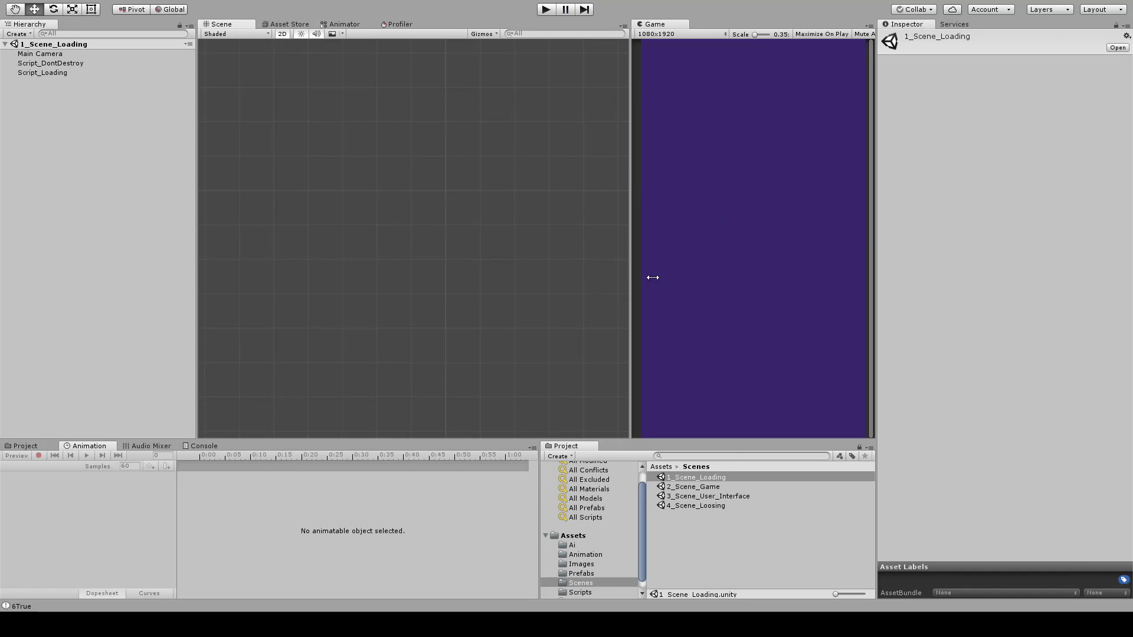
double_click(703, 487)
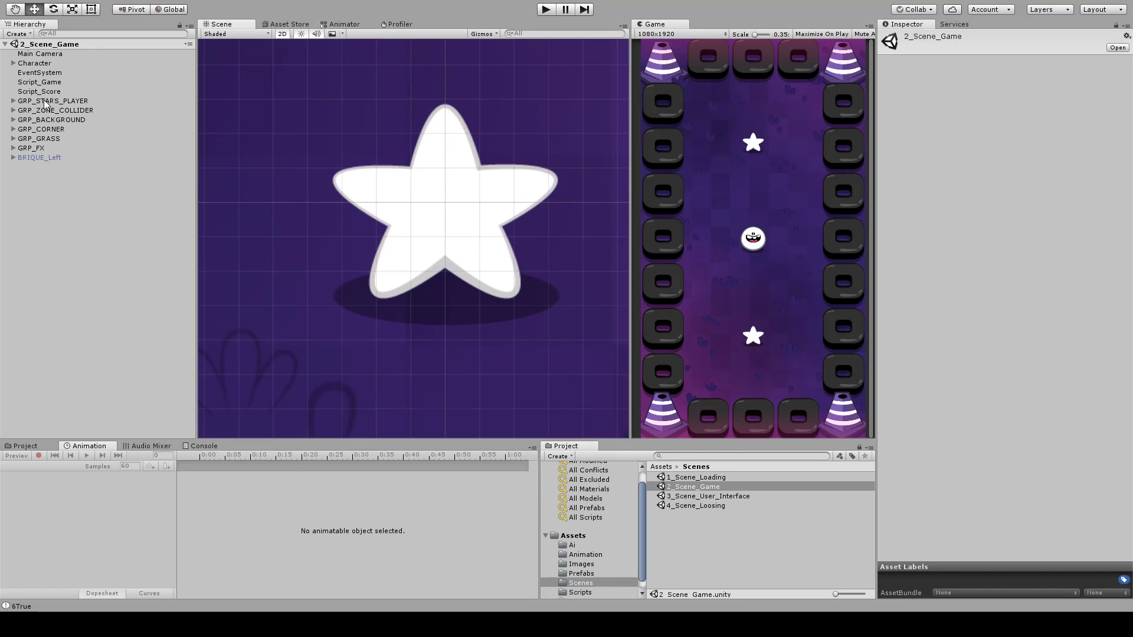
left_click(13, 101)
left_click(44, 110)
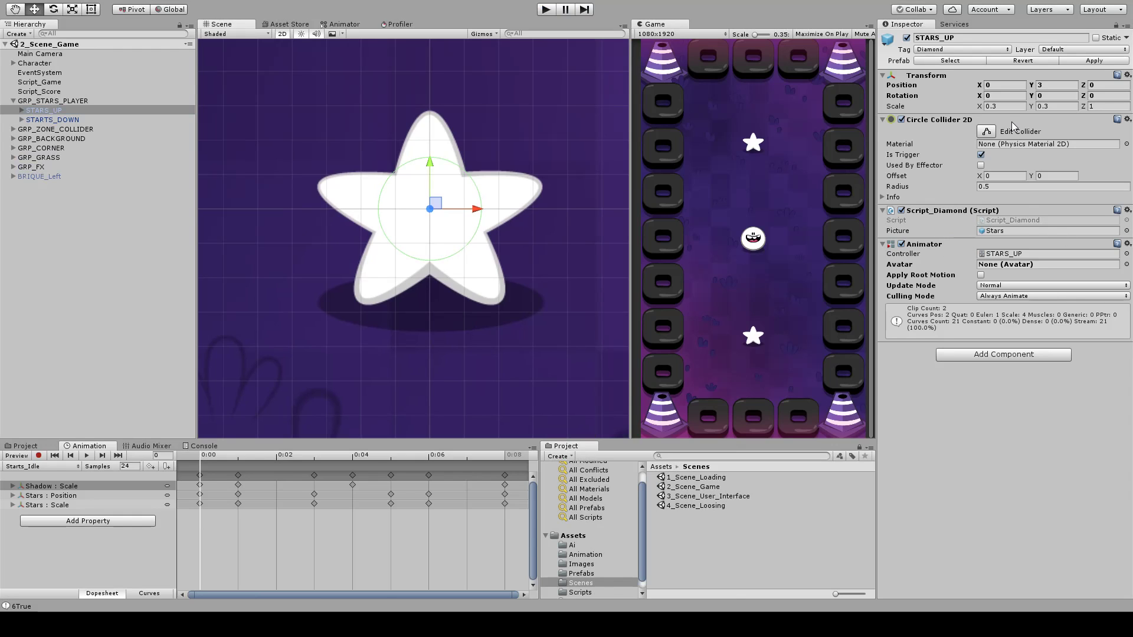
left_click(22, 110)
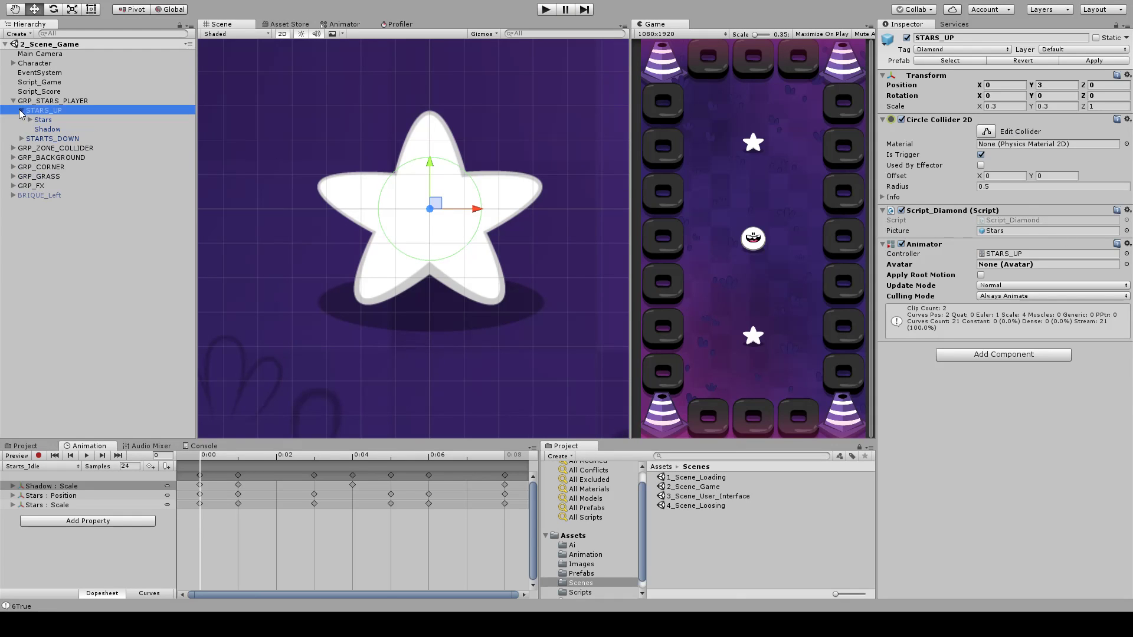
left_click(44, 120)
left_click(44, 110)
left_click(1004, 223)
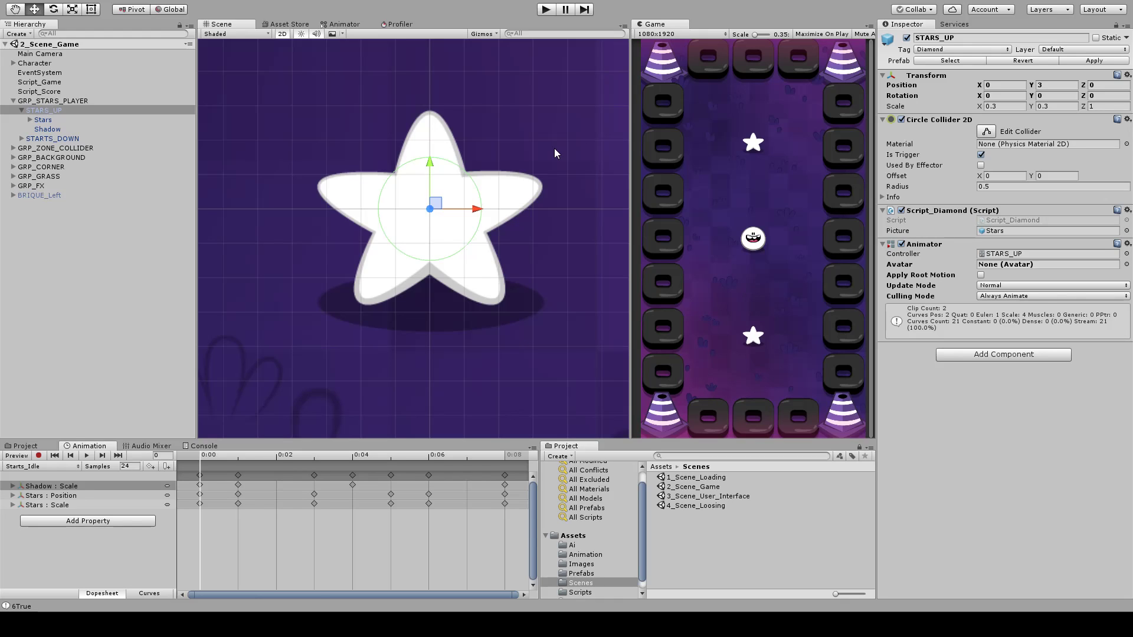
- Clear the selection and collapse the GRP_STARS_PLAYER group in the hierarchy
middle_click_drag(554, 147, 533, 169)
left_click(66, 213)
left_click(13, 101)
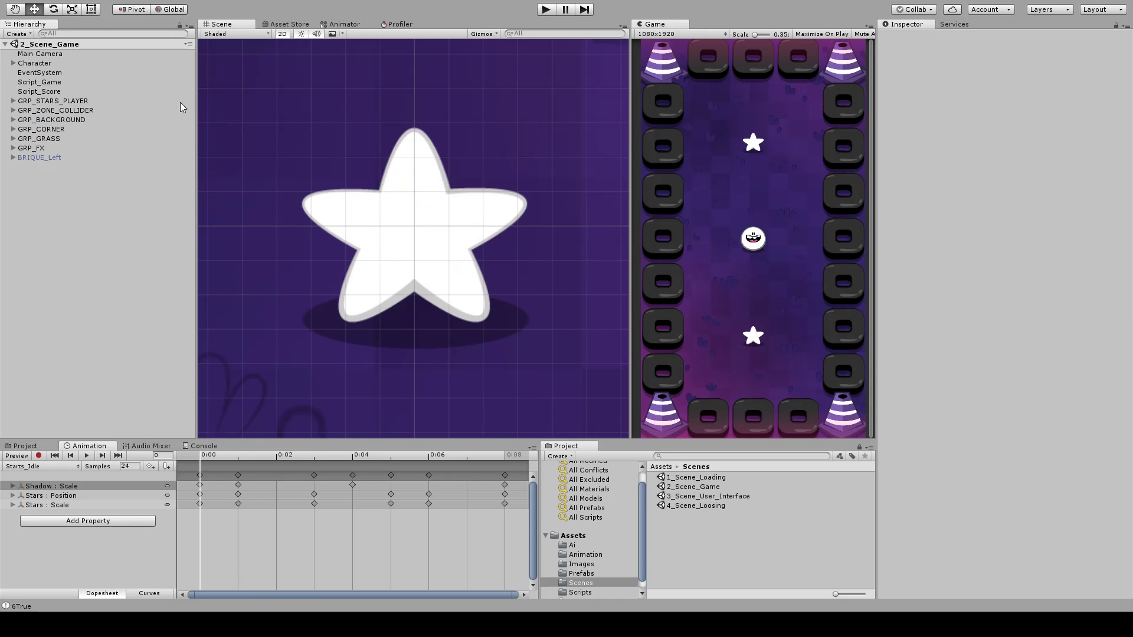
scroll(478, 145, "down", 3)
scroll(409, 253, "down", 5)
middle_click_drag(547, 205, 554, 186)
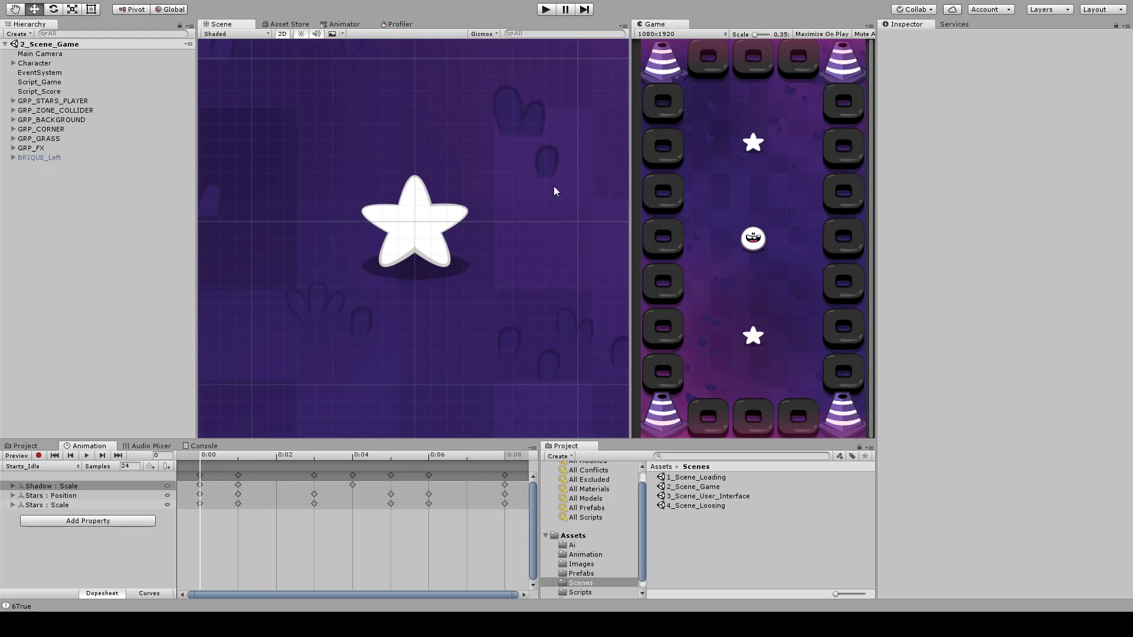
middle_click_drag(458, 216, 444, 245)
scroll(440, 252, "up", 4)
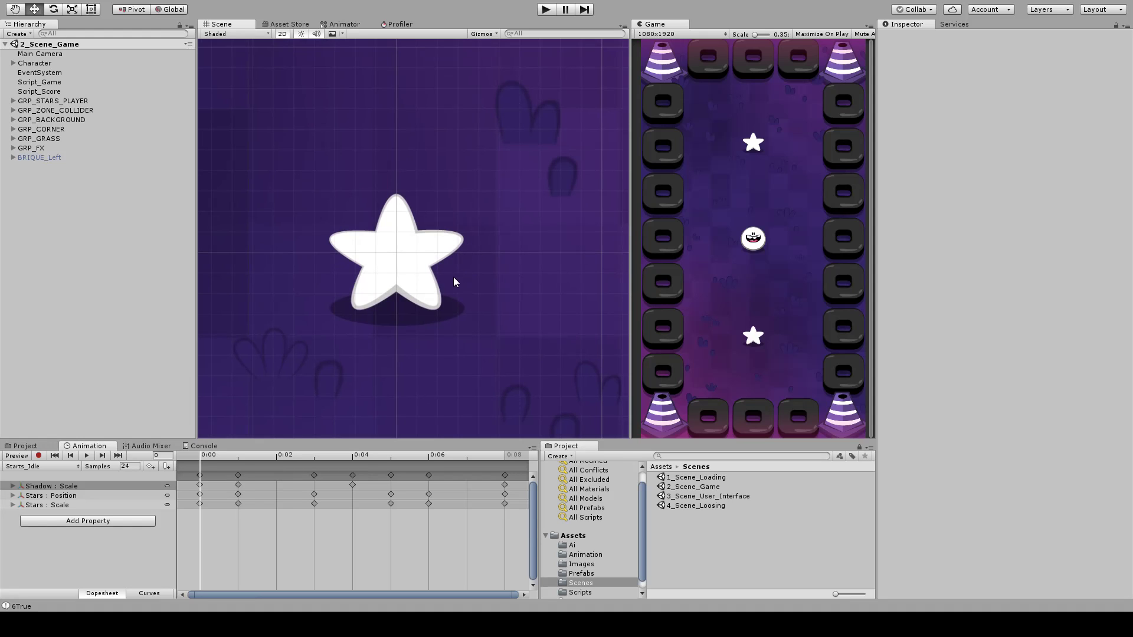
mouse_move(454, 277)
middle_mouse_down()
mouse_move(453, 249)
mouse_move(454, 260)
middle_mouse_up()
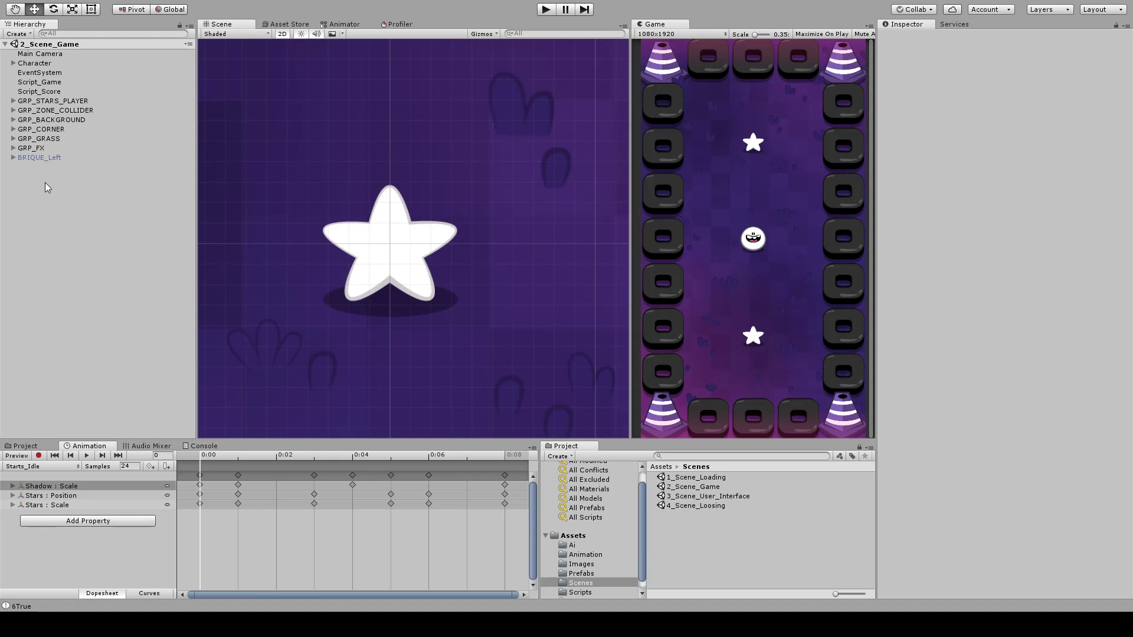
- Activate the BRIQUE_Left object, frame it in the scene and expand its child objects
left_click(43, 159)
left_click(906, 38)
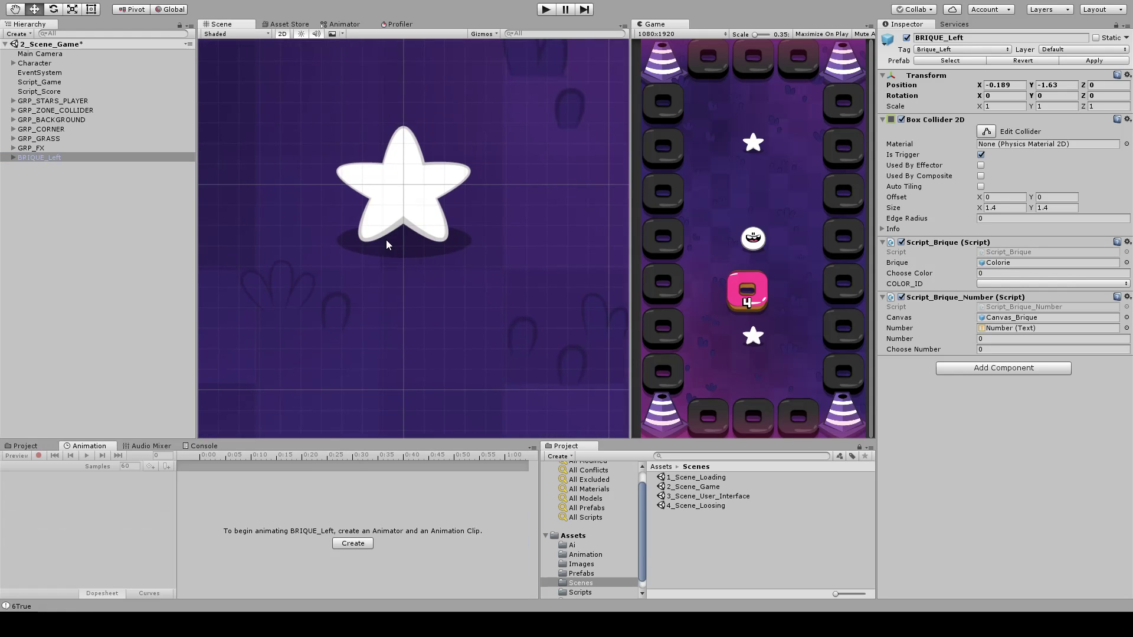
key("f")
left_click(91, 216)
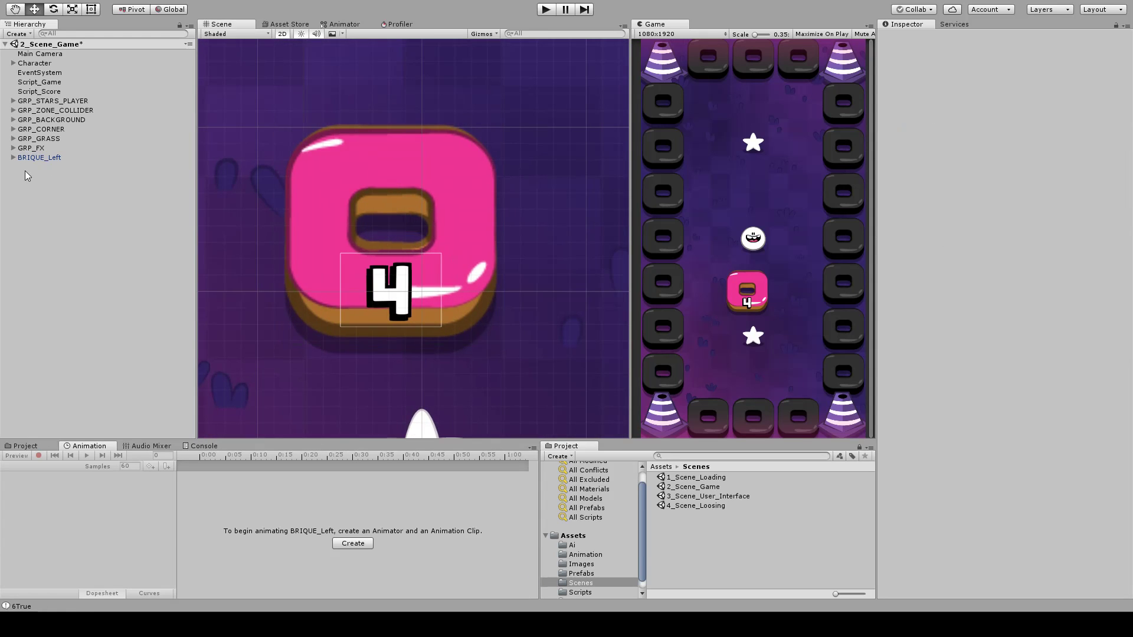
left_click(13, 158)
left_click(59, 159)
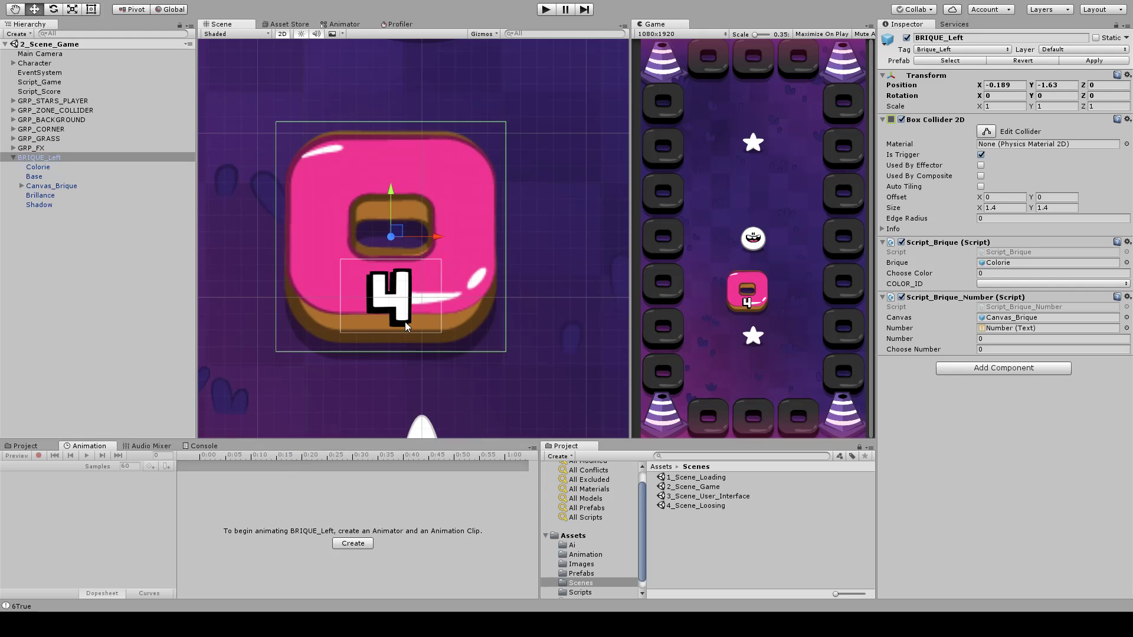
- Create the Brique_Idle animation clip on BRIQUE_Left and set its sample rate to 24
middle_click_drag(434, 264, 438, 253)
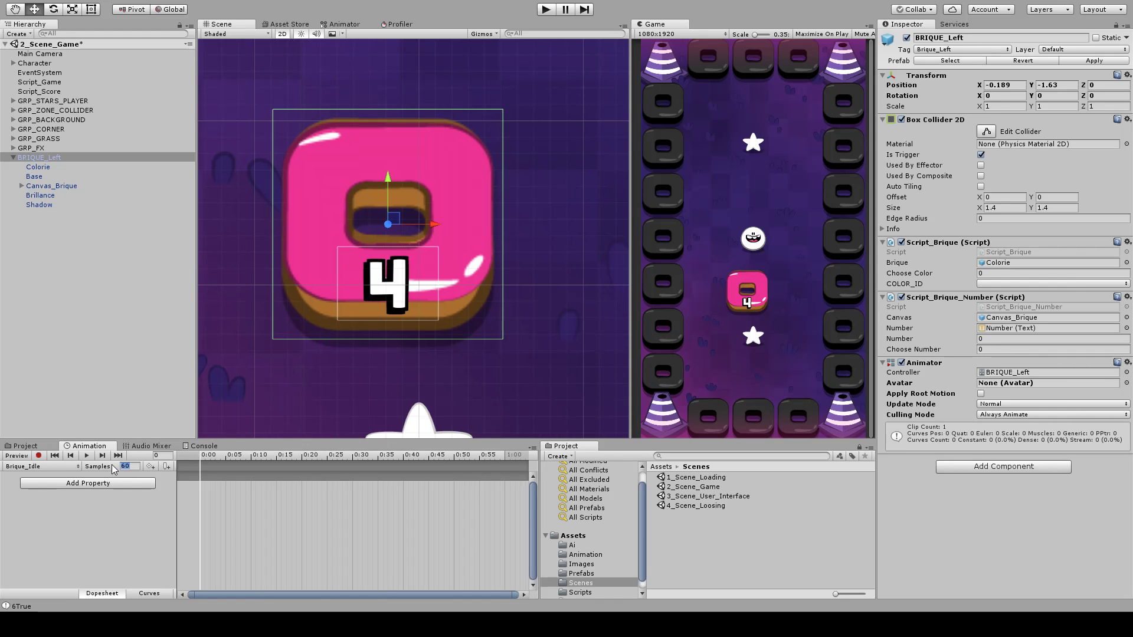
type("24")
middle_click_drag(370, 363, 369, 347)
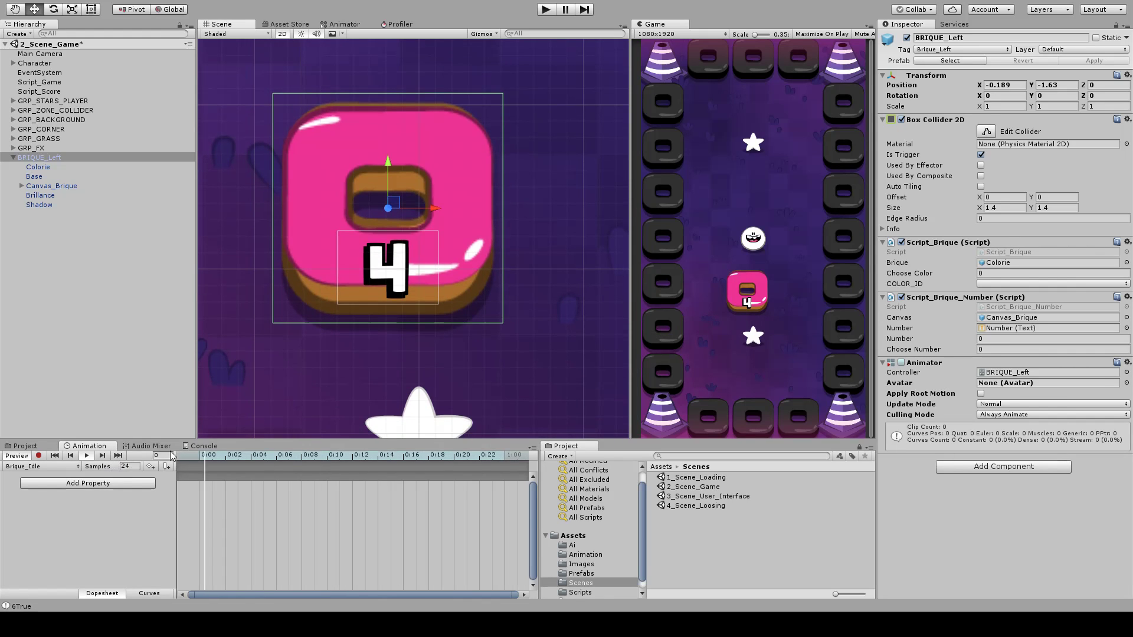
mouse_move(203, 454)
left_mouse_down()
mouse_move(505, 455)
mouse_move(185, 452)
left_mouse_up()
middle_click_drag(454, 335, 484, 348)
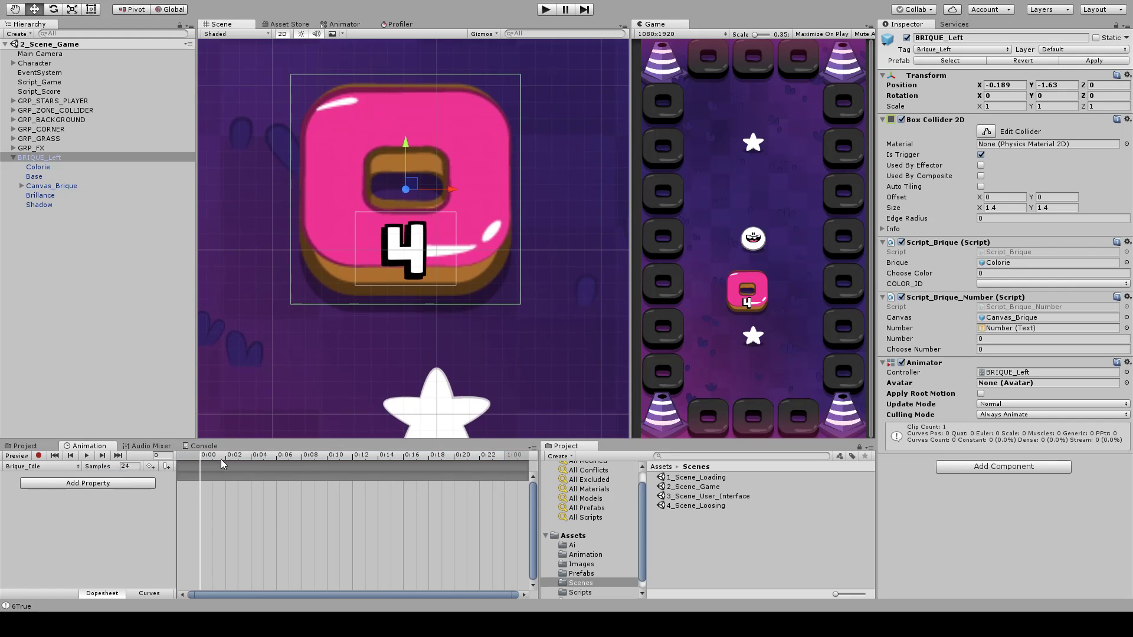
- Turn on recording and raise Colorie, Base and Brillance together slightly at frame 3 of Brique_Idle
left_click_drag(221, 459, 250, 455)
scroll(407, 334, "down", 1)
left_click(44, 177)
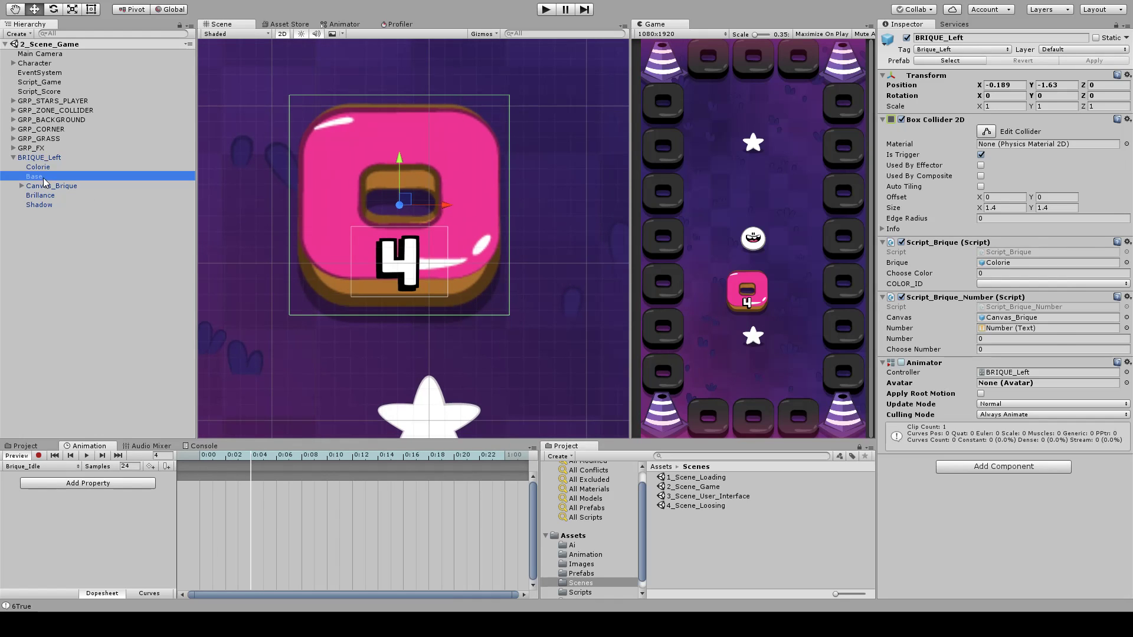
left_click(54, 168)
left_click(51, 175, "shift")
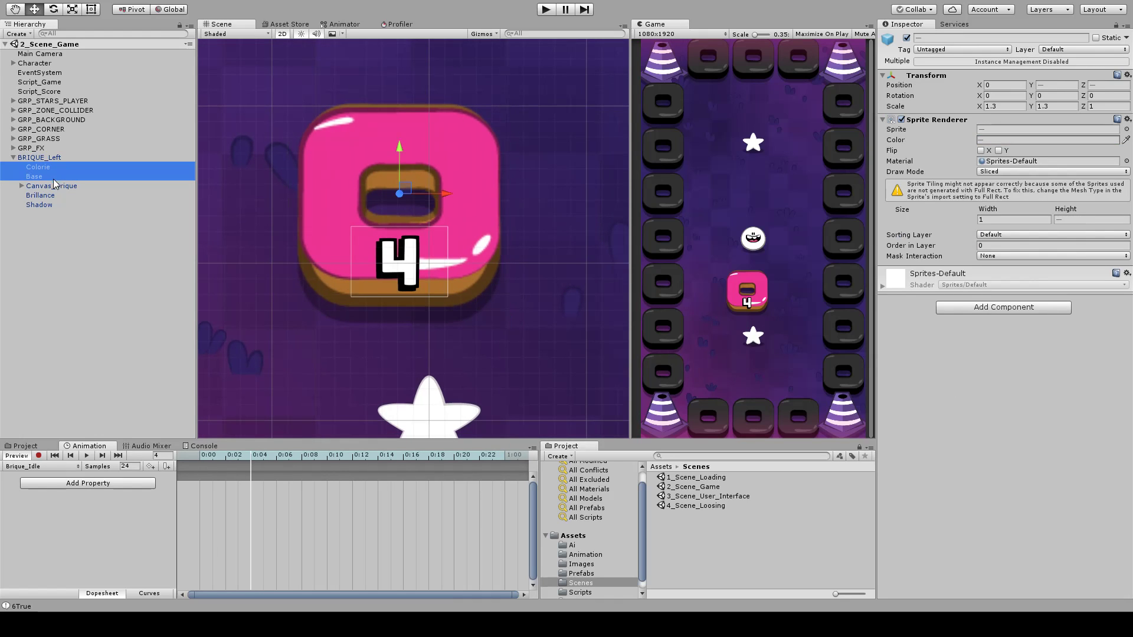
left_click(52, 193, "ctrl")
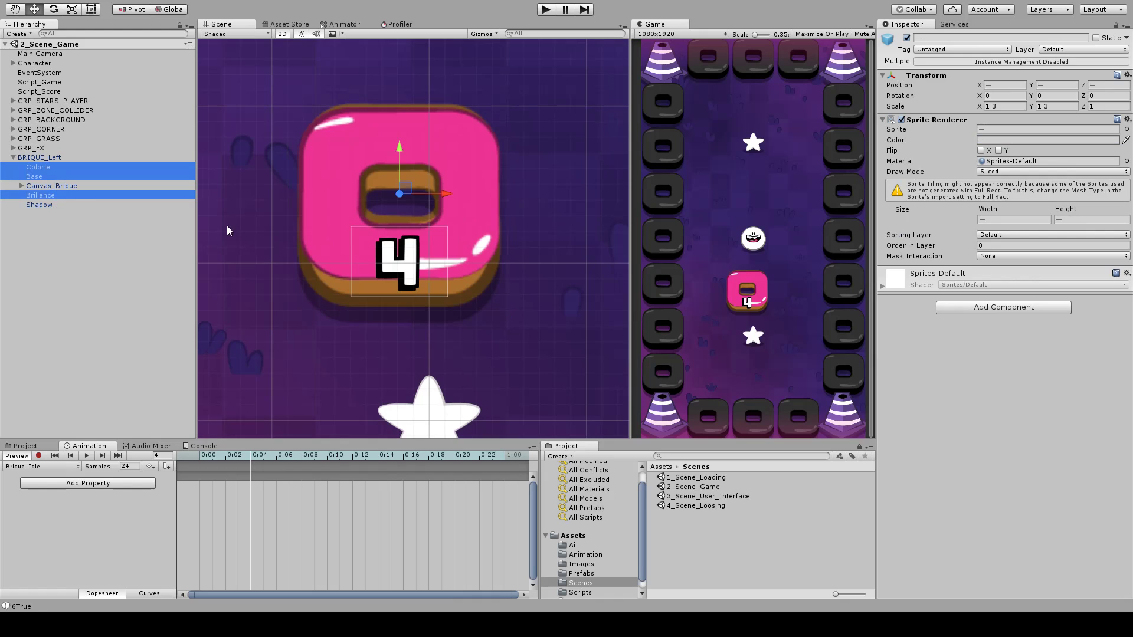
middle_click_drag(226, 225, 227, 208)
mouse_move(245, 467)
left_mouse_down()
mouse_move(197, 462)
mouse_move(242, 462)
left_mouse_up()
left_click_drag(400, 135, 405, 124)
key("ctrl+z")
left_click(38, 455)
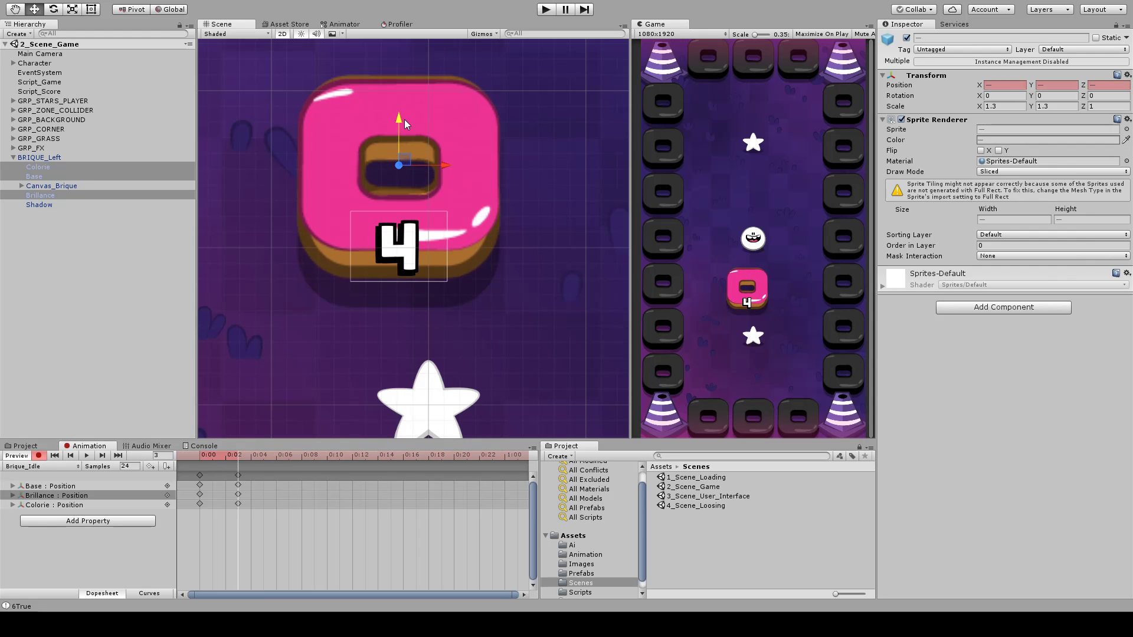
- Copy the frame 0 position keyframes to frame 5 and play back the Brique_Idle animation
left_click(199, 475)
left_click(275, 457)
left_click(263, 456)
key("ctrl+v")
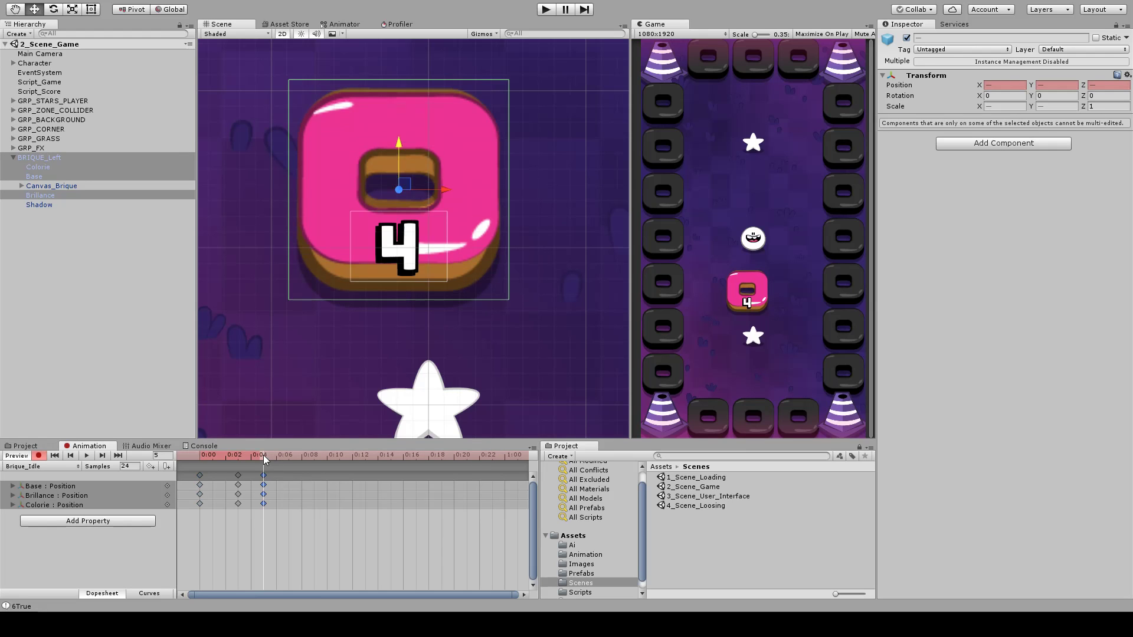
left_click_drag(263, 456, 118, 469)
left_click(86, 455)
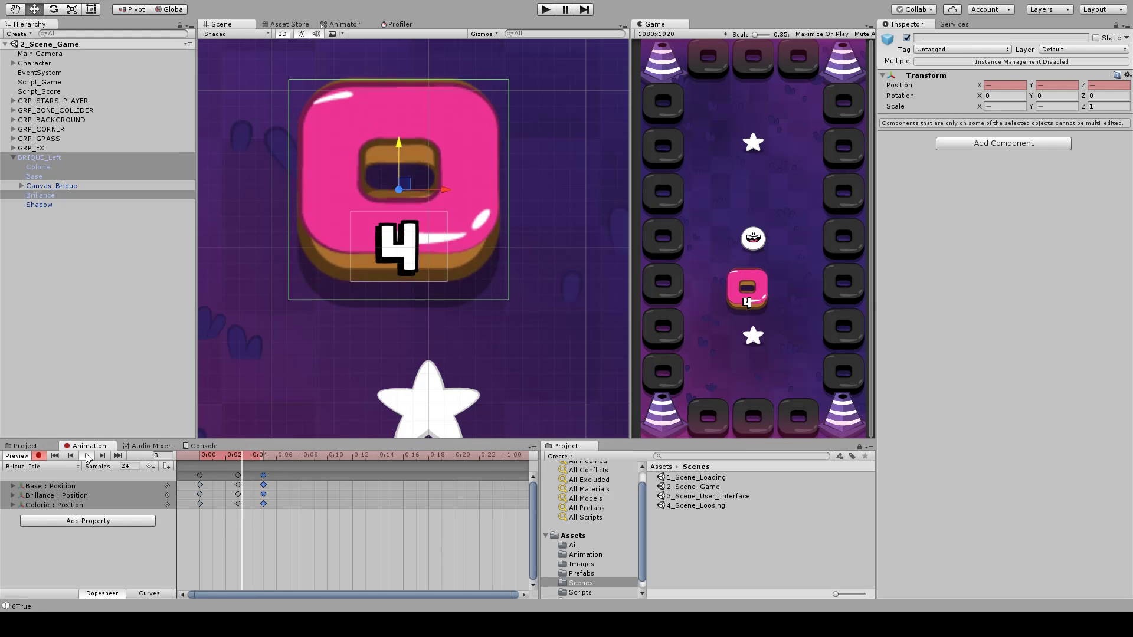
- Move the raised and closing keyframes to frames 4 and 7, and copy the frame 0 keyframes to frame 1
mouse_move(263, 475)
left_mouse_down()
mouse_move(276, 475)
mouse_move(211, 469)
mouse_move(276, 470)
left_mouse_up()
left_click(300, 519)
left_click_drag(303, 525, 249, 477)
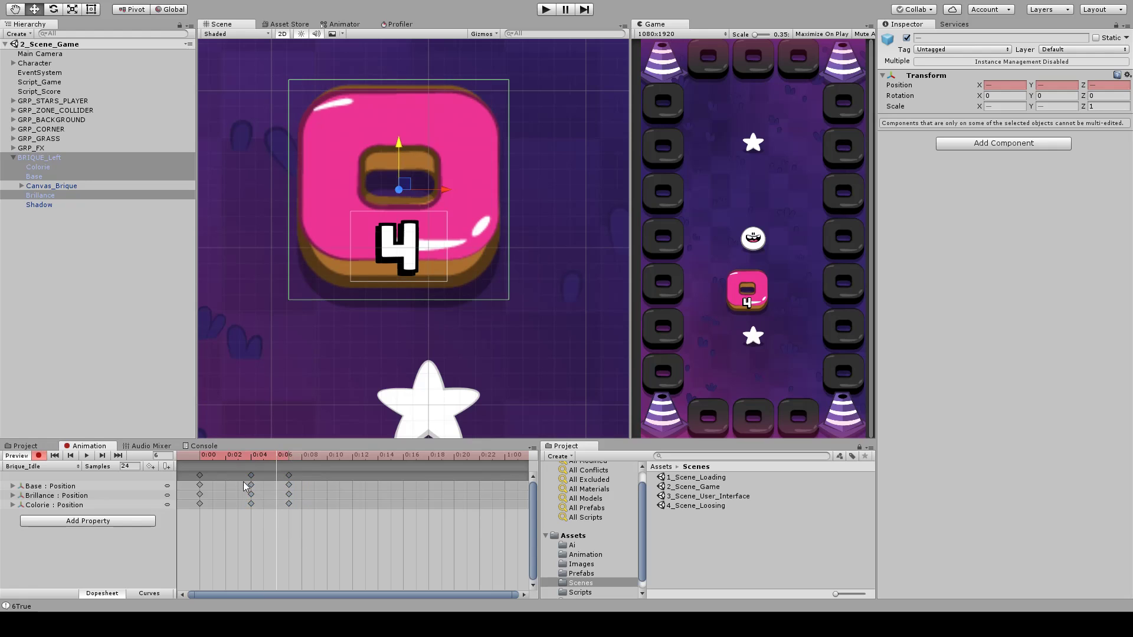
left_click(200, 475)
left_click(213, 456)
key("ctrl+v")
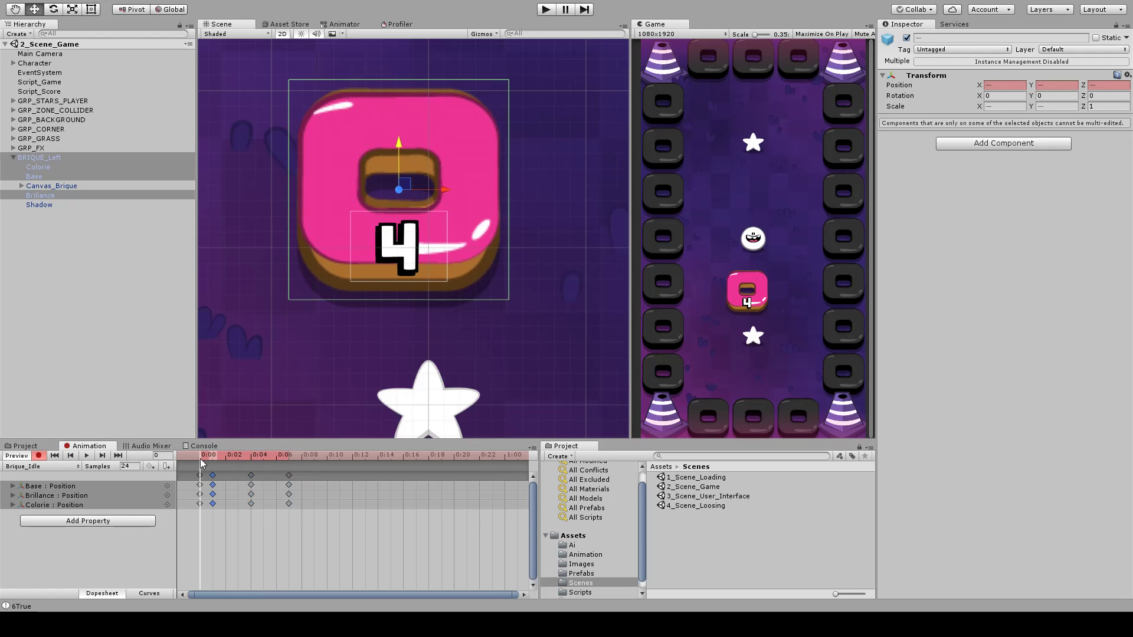
- Squash Colorie, Base and Brillance at frame 1 to a scale of 1.31625 on X and 1.28375 on Y
left_click(47, 168)
left_click(34, 176, "ctrl")
left_click(40, 195, "ctrl")
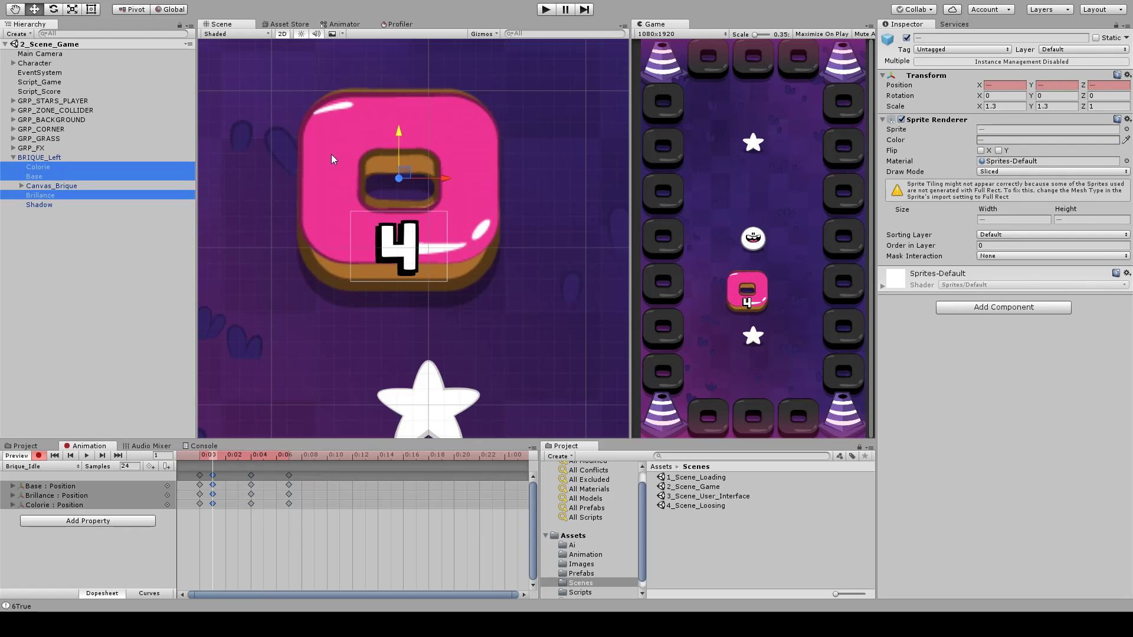
key("r")
left_click(399, 134)
left_click_drag(398, 133, 399, 132)
left_click_drag(444, 172, 446, 176)
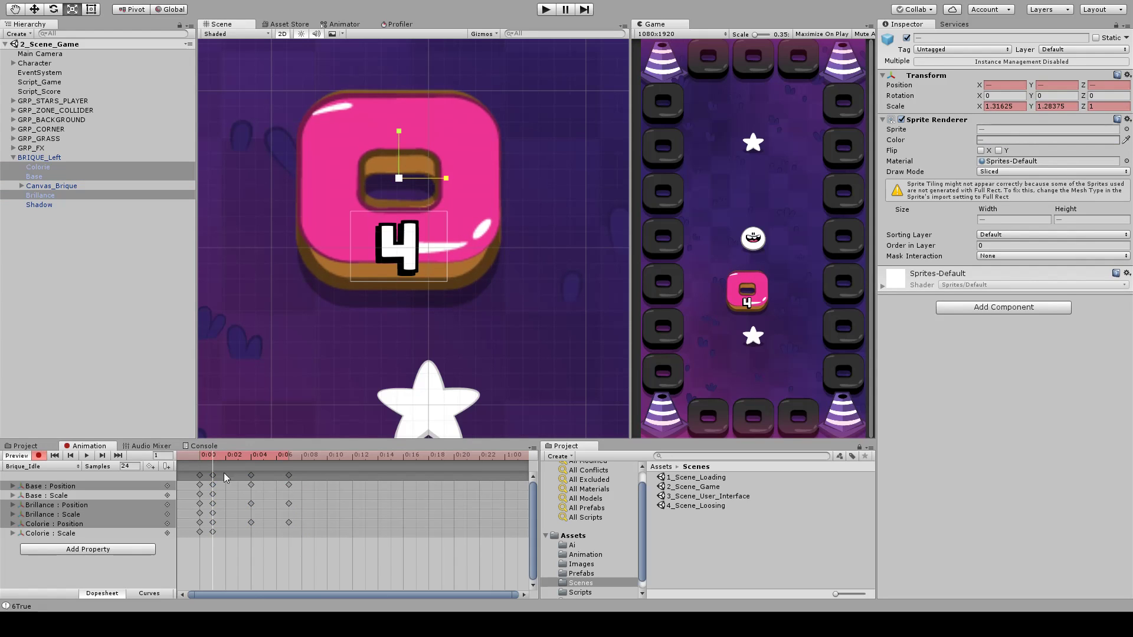
- Copy the frame 0 scale keyframes of Base, Brillance and Colorie to frames 4 and 7
left_click(199, 495)
left_click(200, 514, "shift")
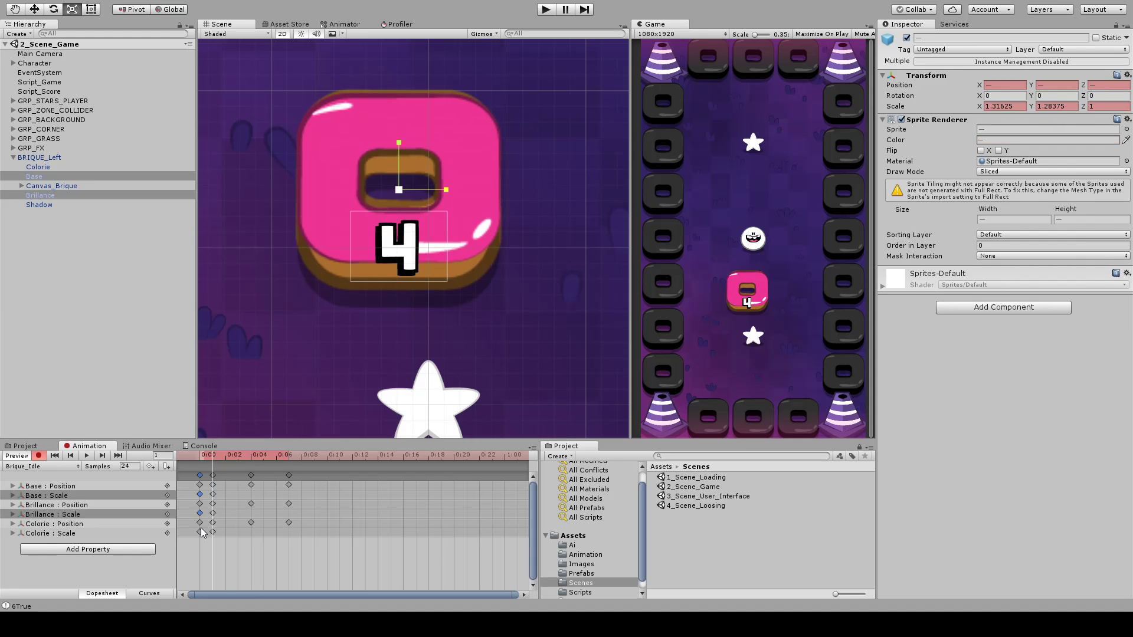
left_click(199, 533, "shift")
key("ctrl+c")
left_click(251, 454)
key("ctrl+v")
left_click(293, 455)
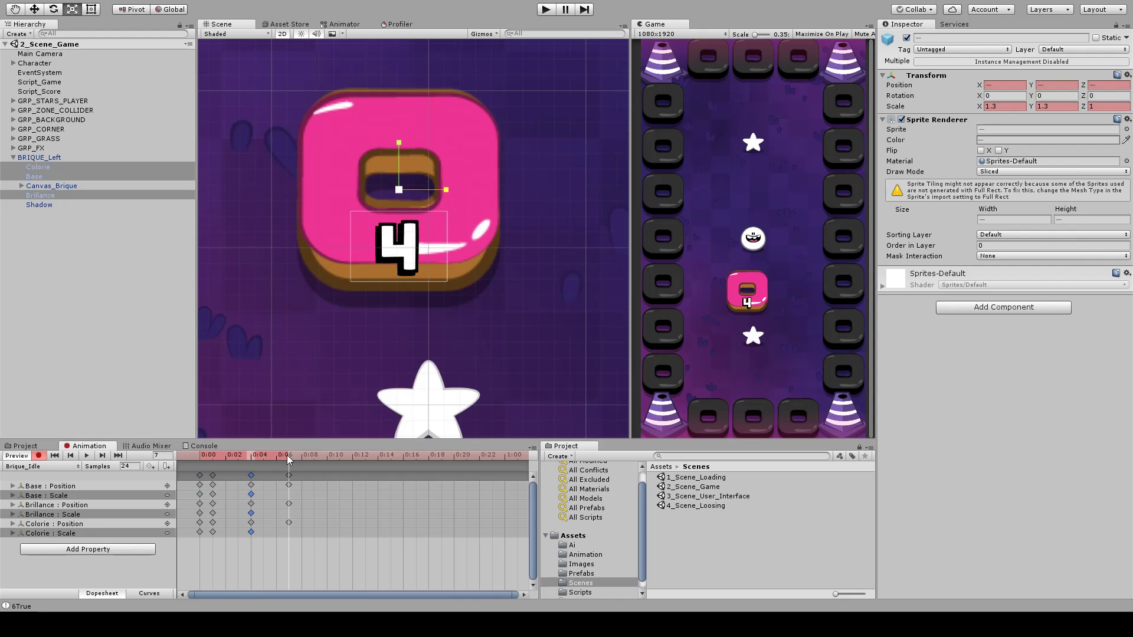
key("ctrl+v")
left_click(213, 455)
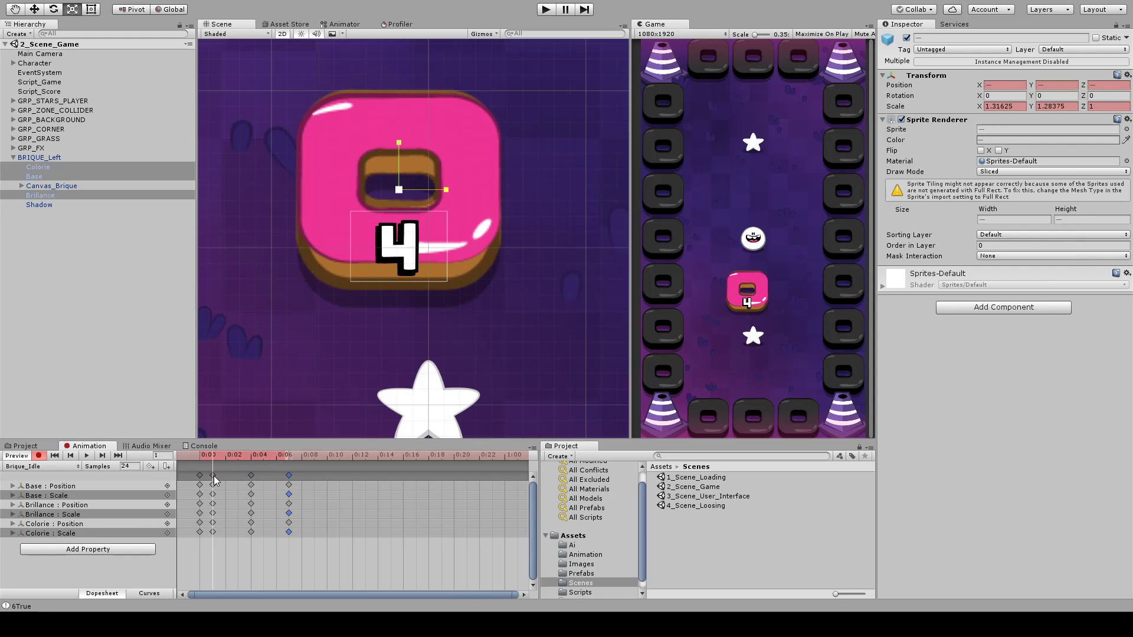
- Play back the Brique_Idle animation and move its closing keyframes from frame 7 to frame 6
key("alt+period")
key("alt+period")
key("shift+comma")
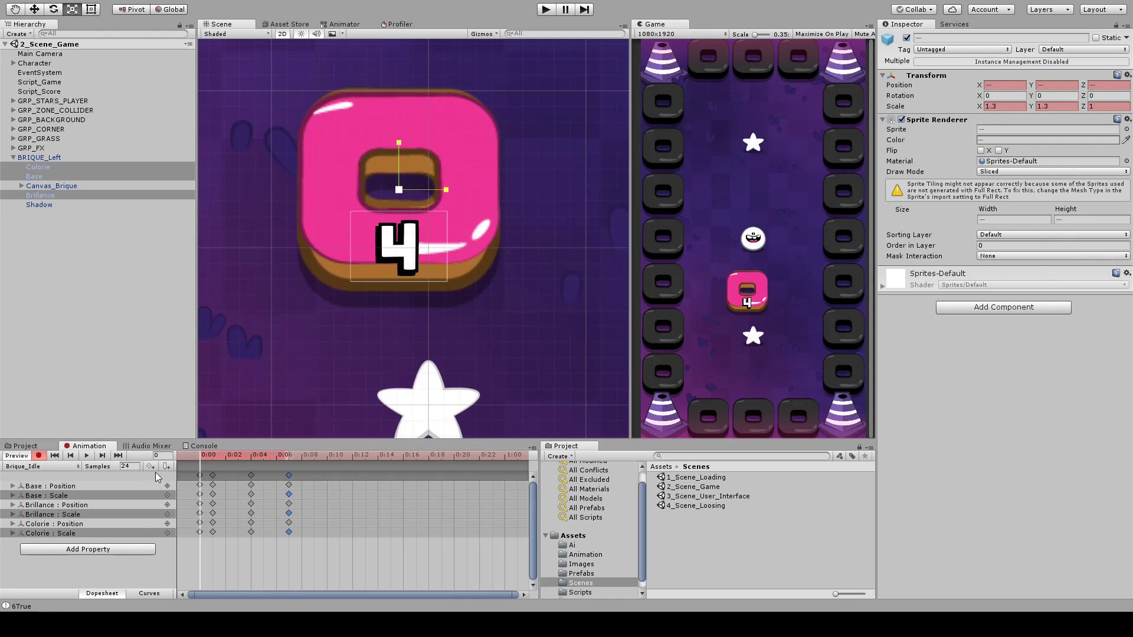
left_click(87, 456)
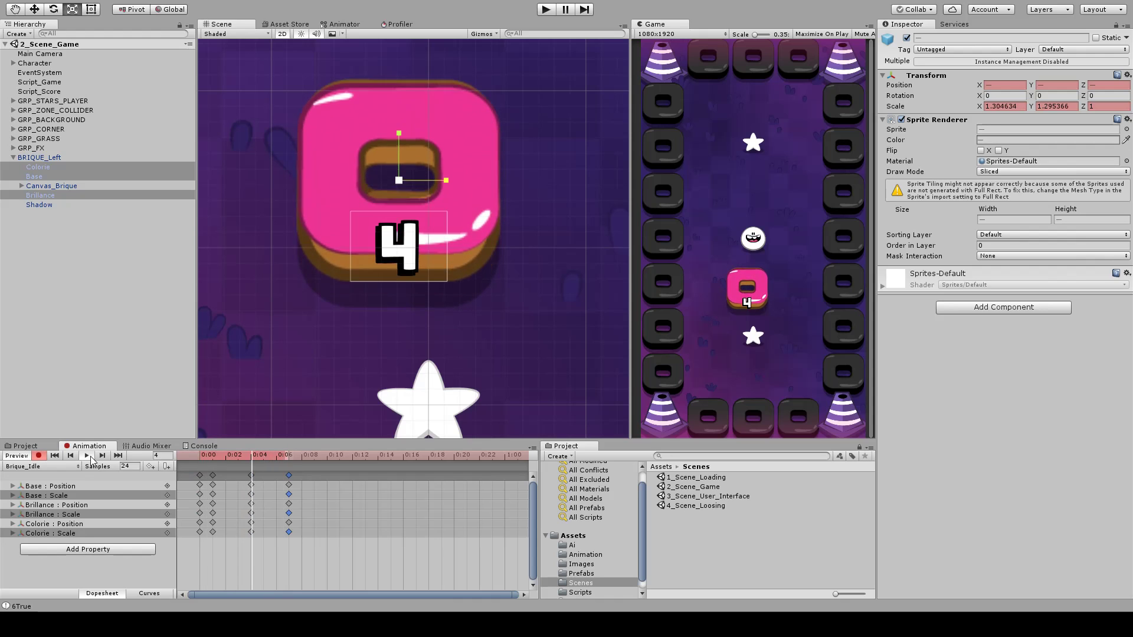
left_click(275, 541)
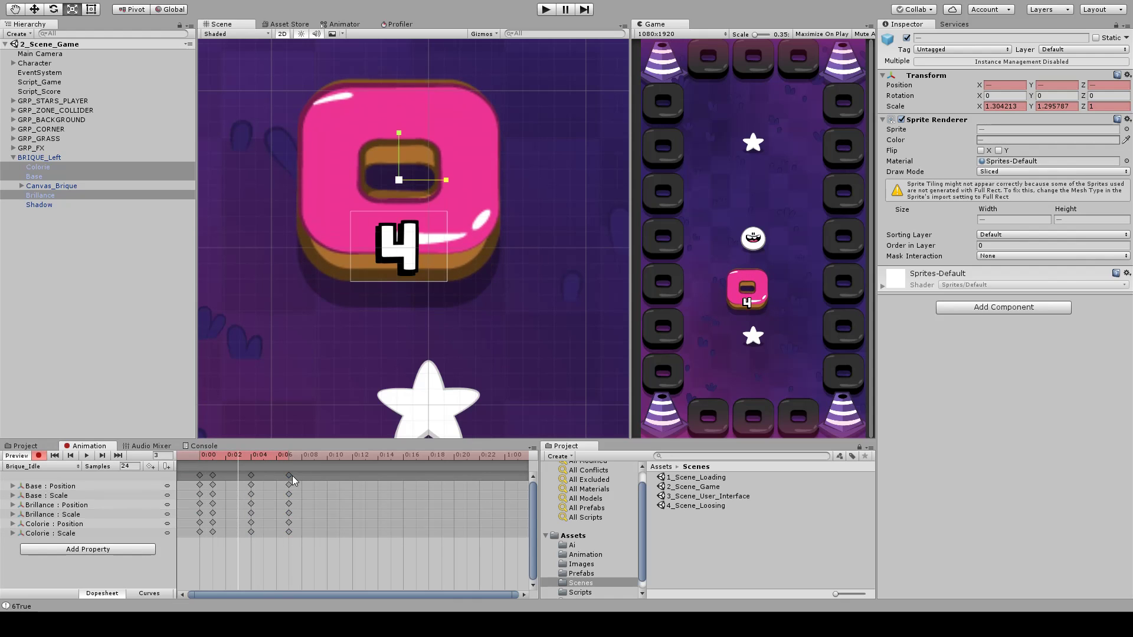
left_click_drag(292, 476, 276, 475)
left_click(282, 538)
- Raise Colorie to a Y position of 0.184 at frame 4 and play back the animation
left_click(256, 454)
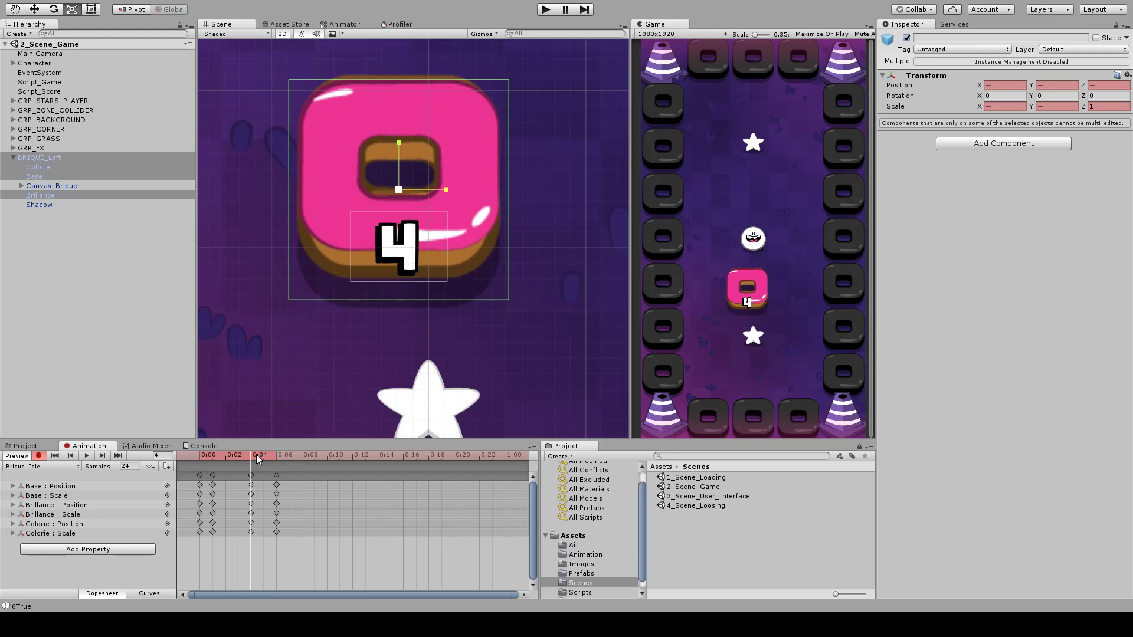
left_click(46, 168)
scroll(417, 204, "up", 1)
key("w")
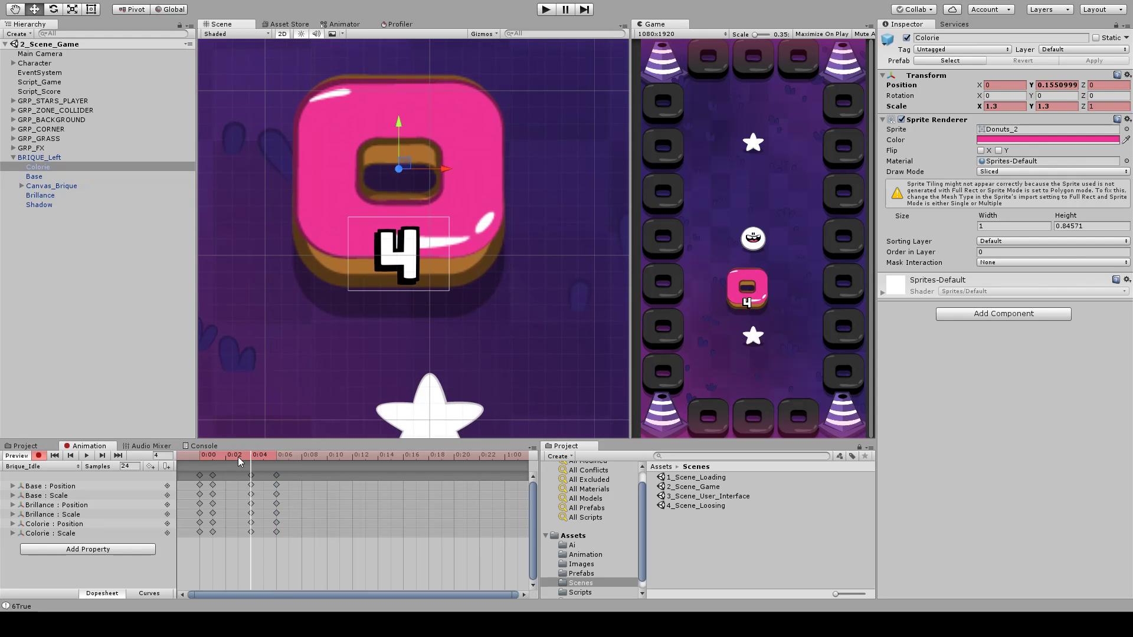
left_click_drag(395, 122, 395, 118)
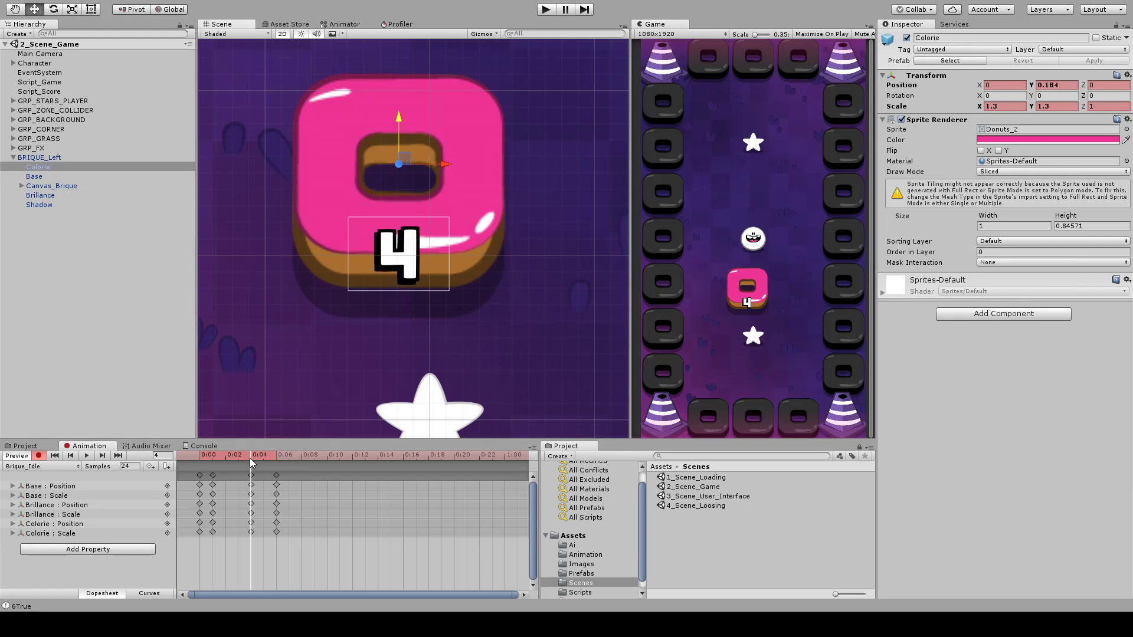
left_click_drag(250, 458, 135, 477)
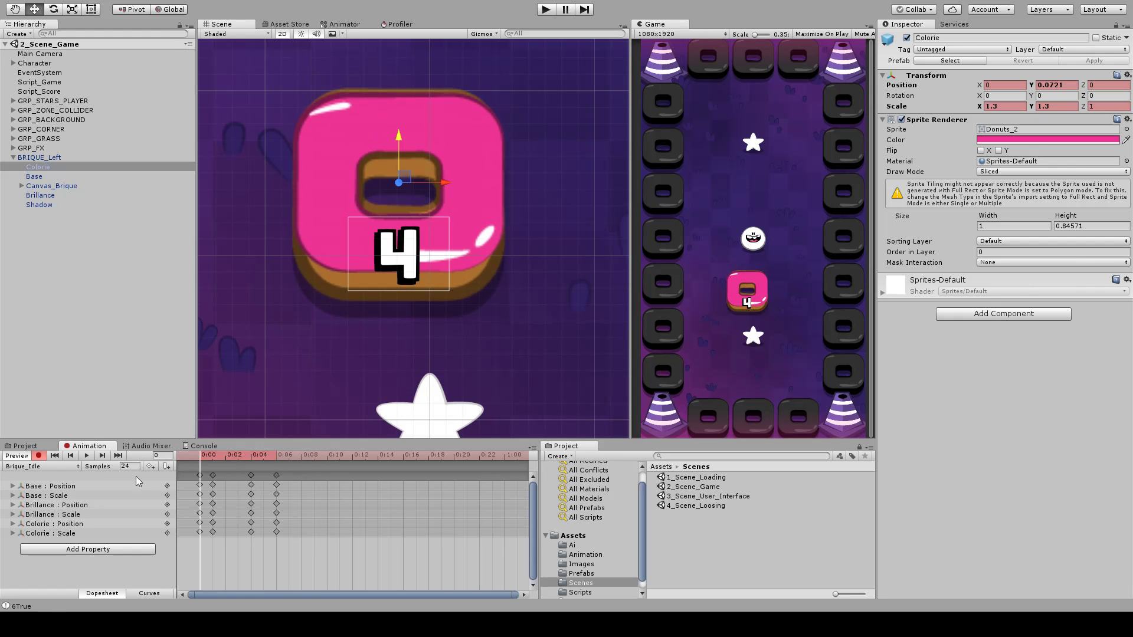
left_click(88, 456)
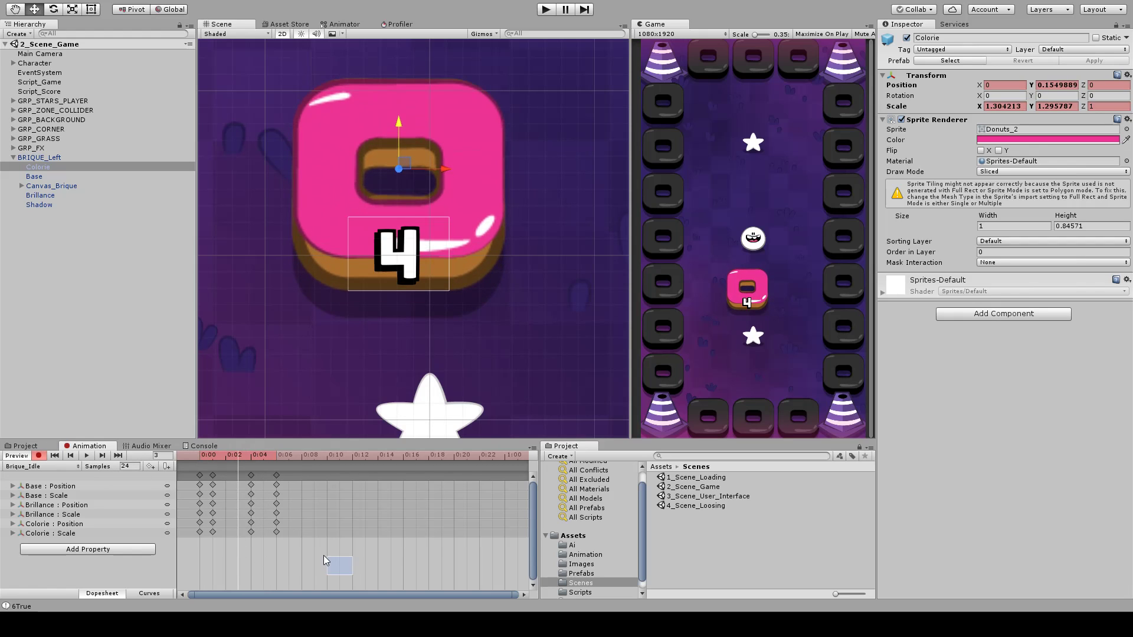
- Stretch all Brique_Idle keyframes to frames 0, 2, 8 and 12 and play back the slower bounce
left_click_drag(324, 555, 187, 473)
left_click_drag(280, 503, 356, 504)
left_click(236, 486)
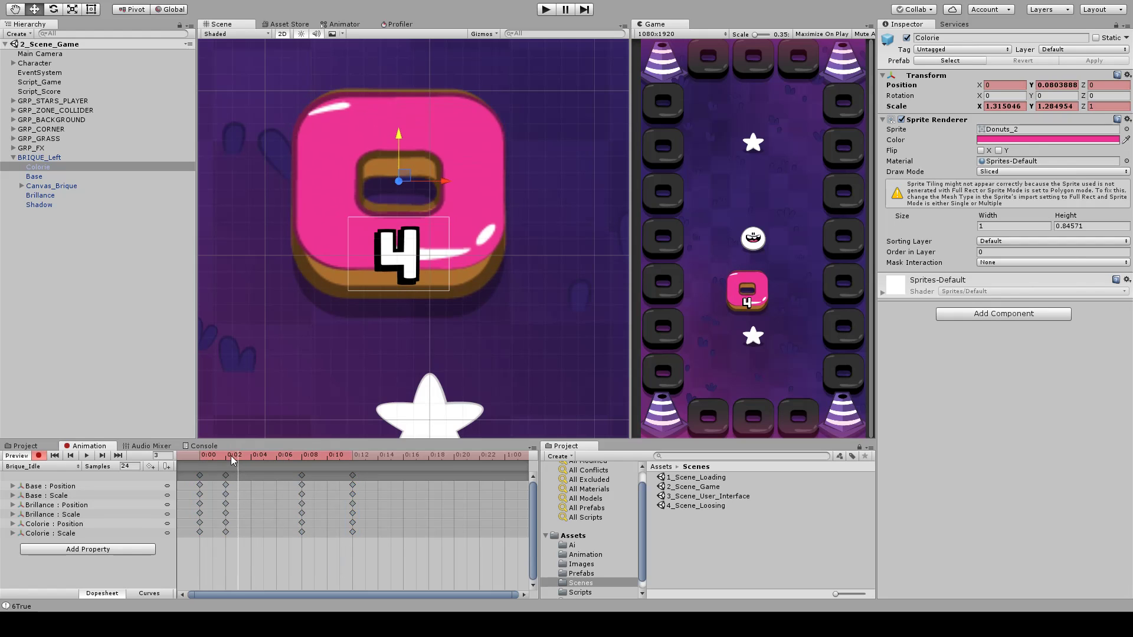
left_click(86, 458)
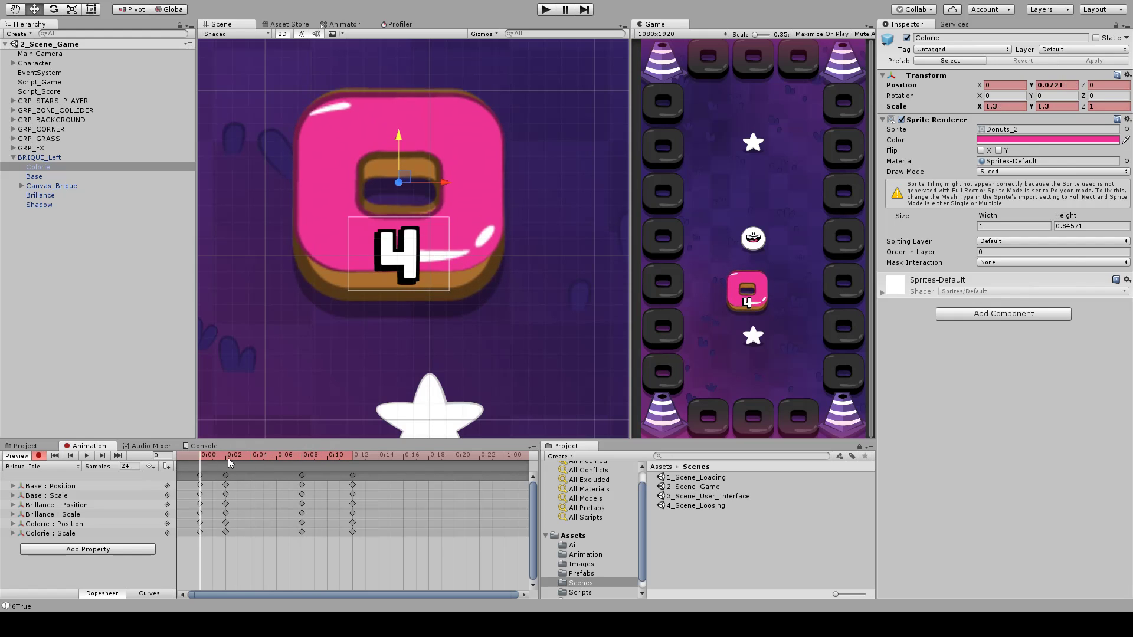
- Scrub through Brique_Idle, check its first and last keyframes, and play back the loop
left_click_drag(228, 458, 345, 459)
left_click_drag(198, 458, 341, 455)
left_click(199, 475)
left_click(352, 475)
left_click(256, 466)
left_click(200, 466)
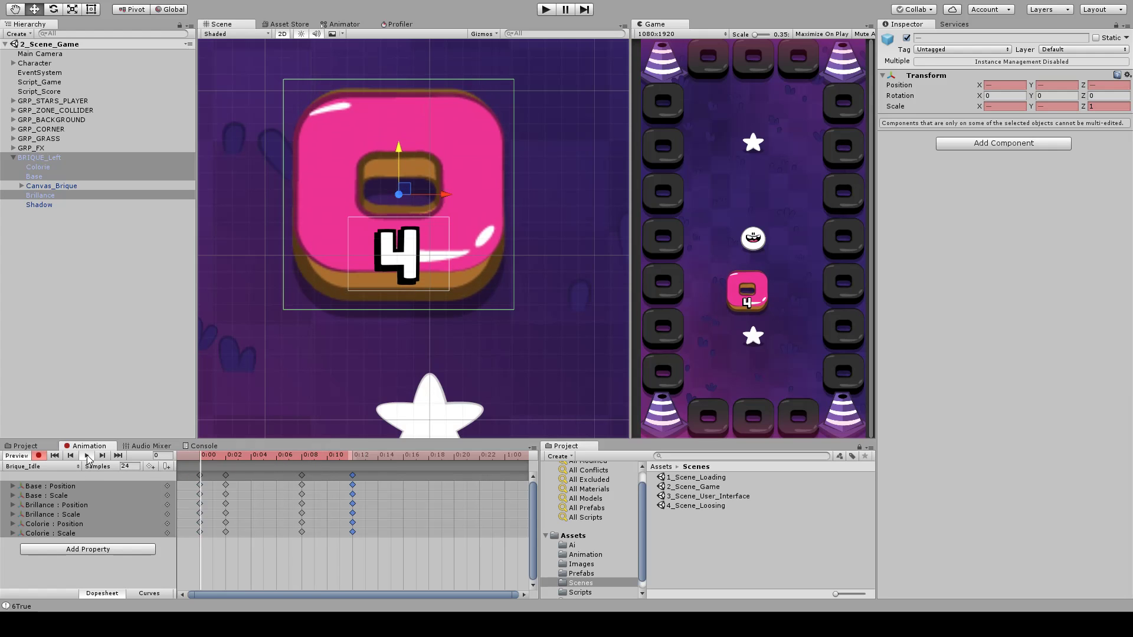
left_click(87, 456)
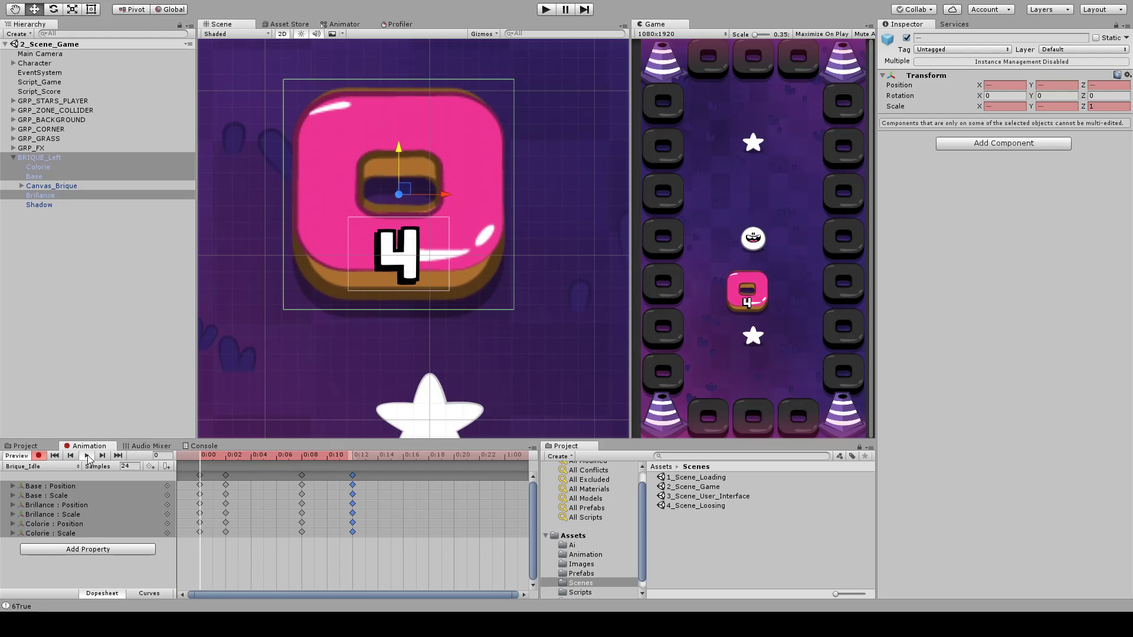
left_click(87, 456)
- Narrow the Shadow at frame 8 to an X scale of 1.25125
left_click(52, 205)
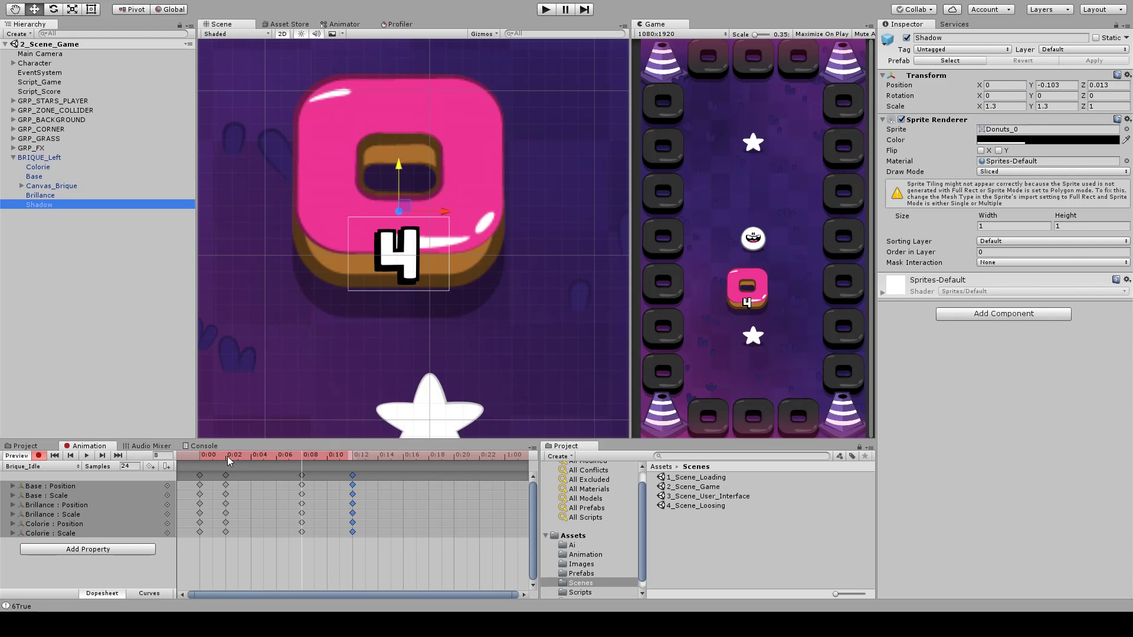
left_click_drag(227, 456, 307, 473)
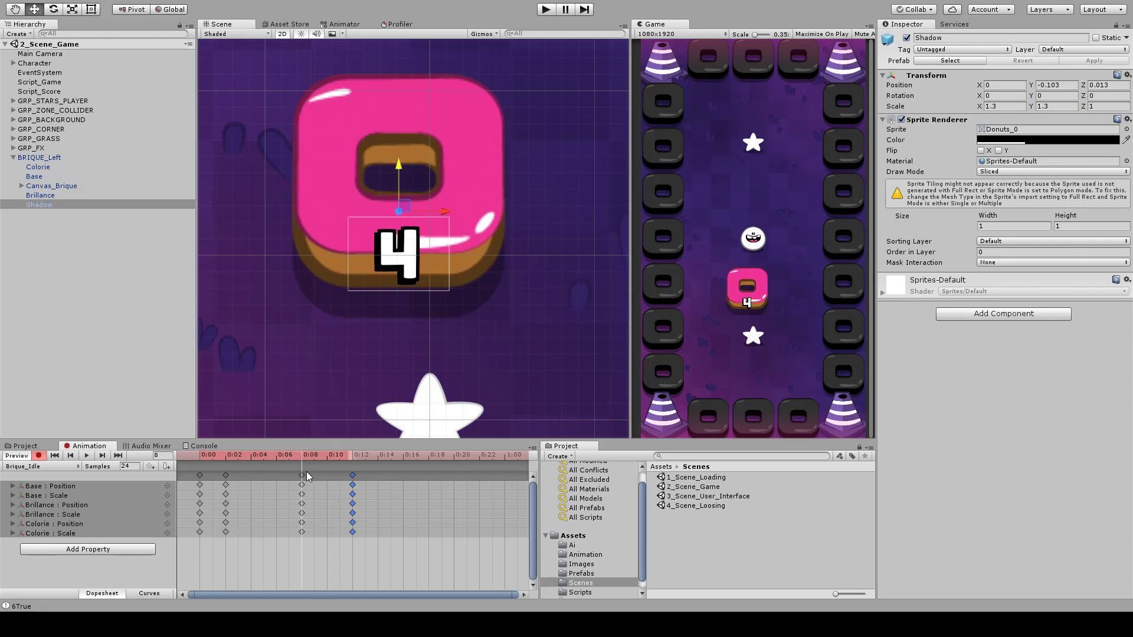
key("r")
left_click_drag(446, 210, 444, 211)
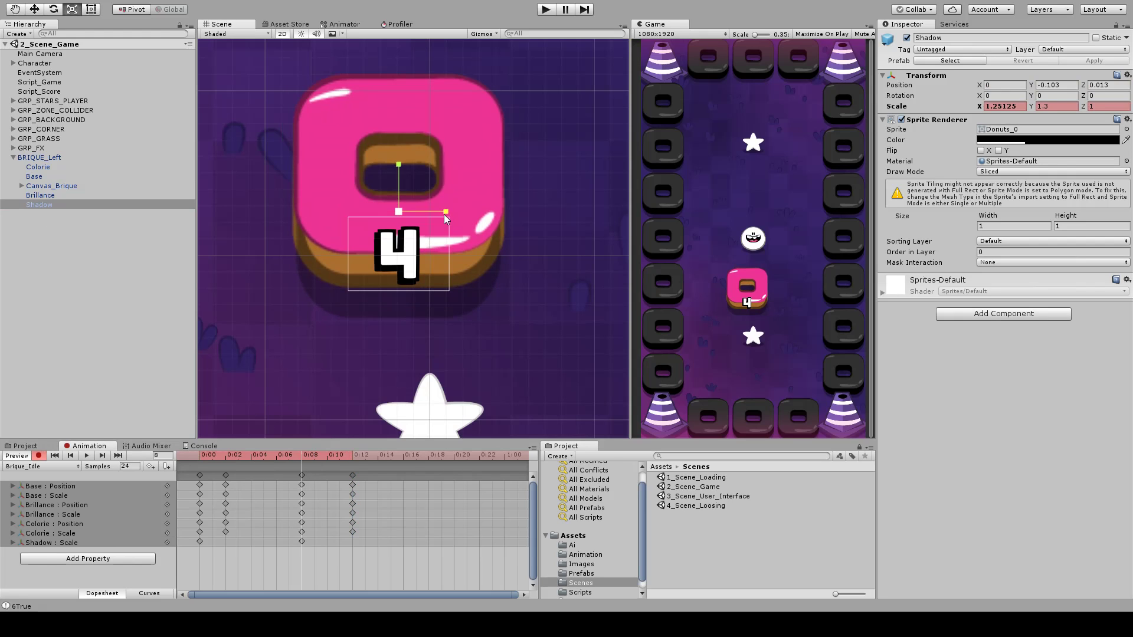
key("w")
left_click_drag(454, 213, 299, 217)
key("ctrl+z")
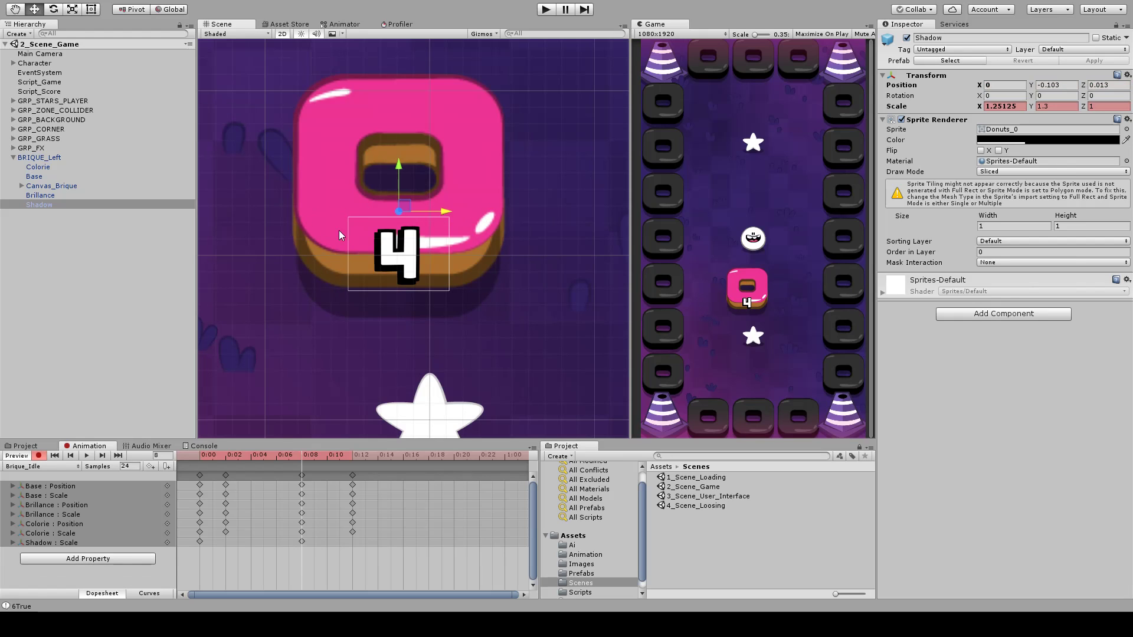
- Copy the Shadow's frame 0 scale keyframe to frame 2 and widen its X scale there to 1.365
mouse_move(403, 278)
middle_mouse_down()
mouse_move(396, 270)
mouse_move(398, 281)
middle_mouse_up()
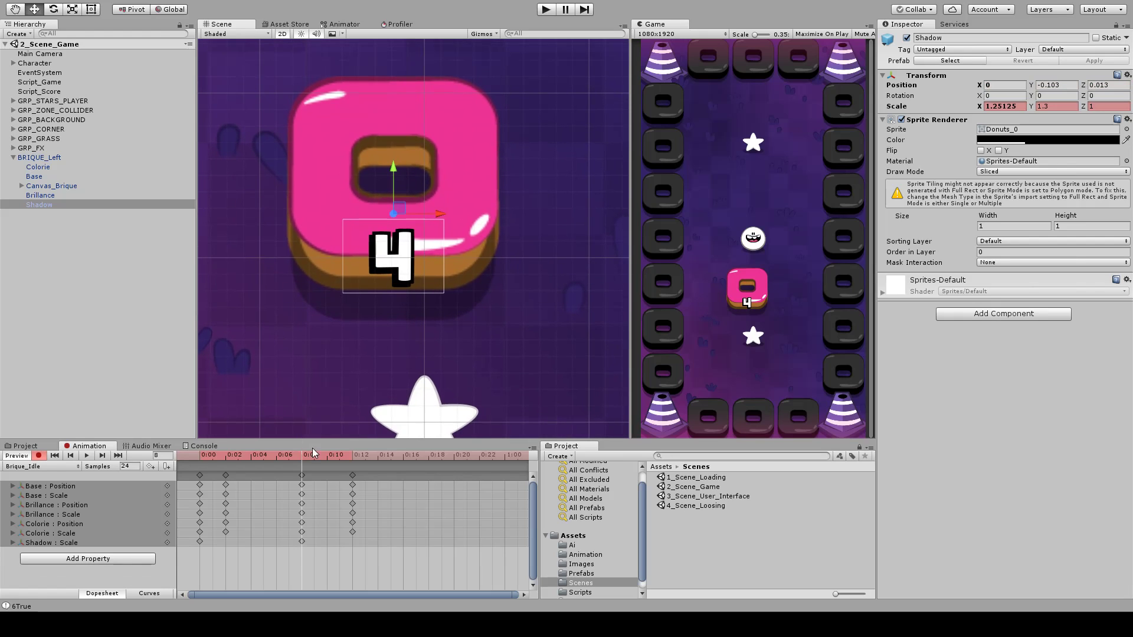
left_click(199, 542)
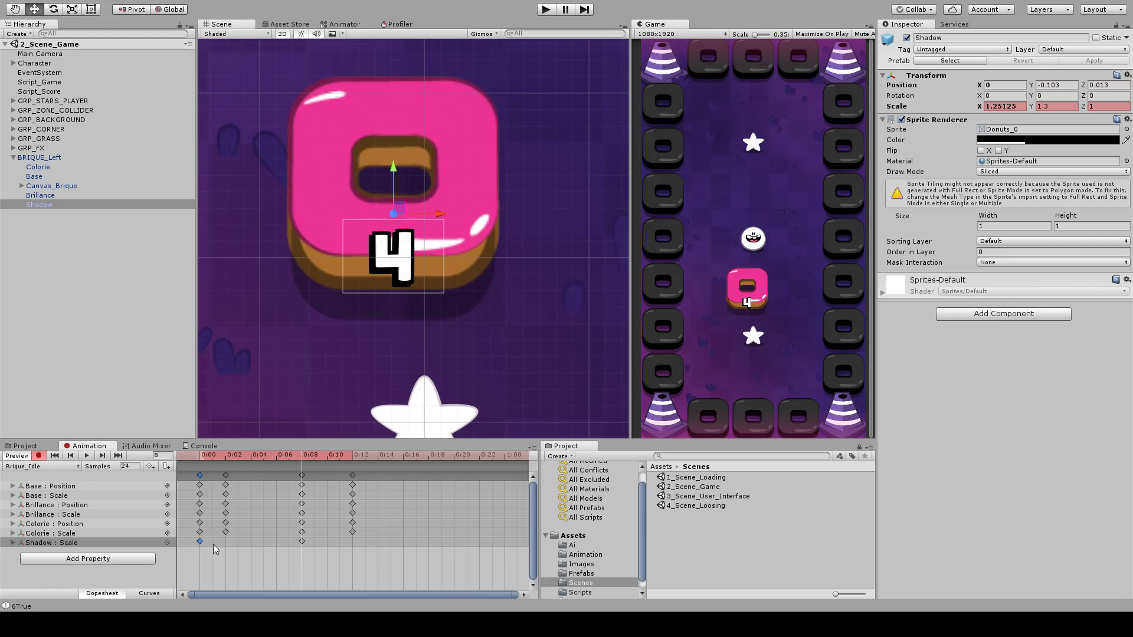
left_click_drag(236, 459, 226, 471)
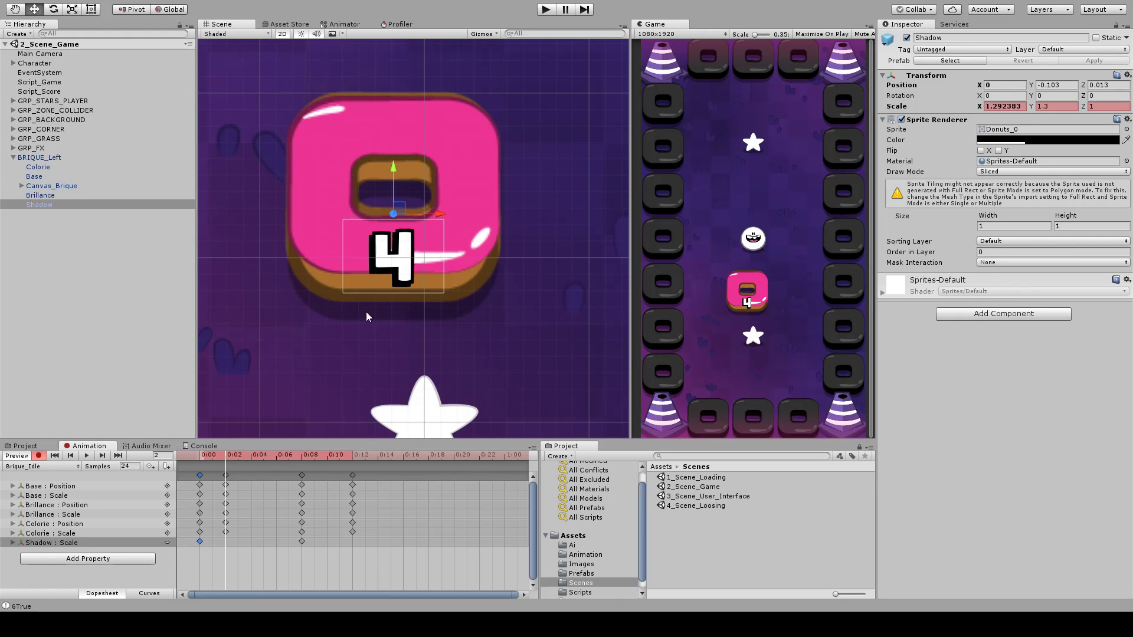
key("r")
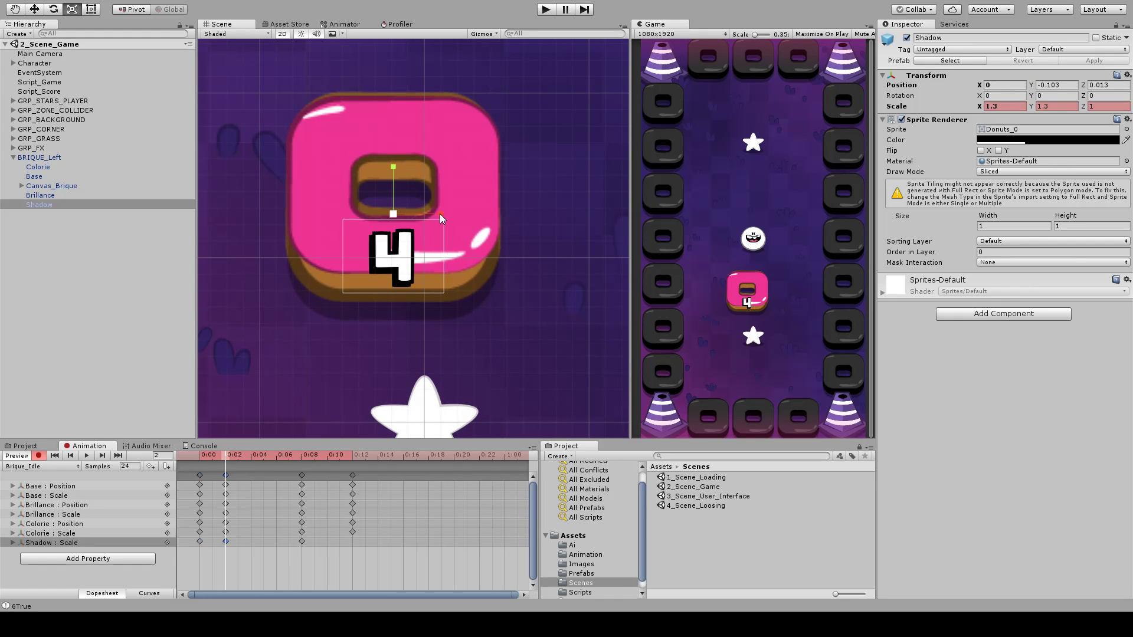
left_click_drag(441, 213, 441, 214)
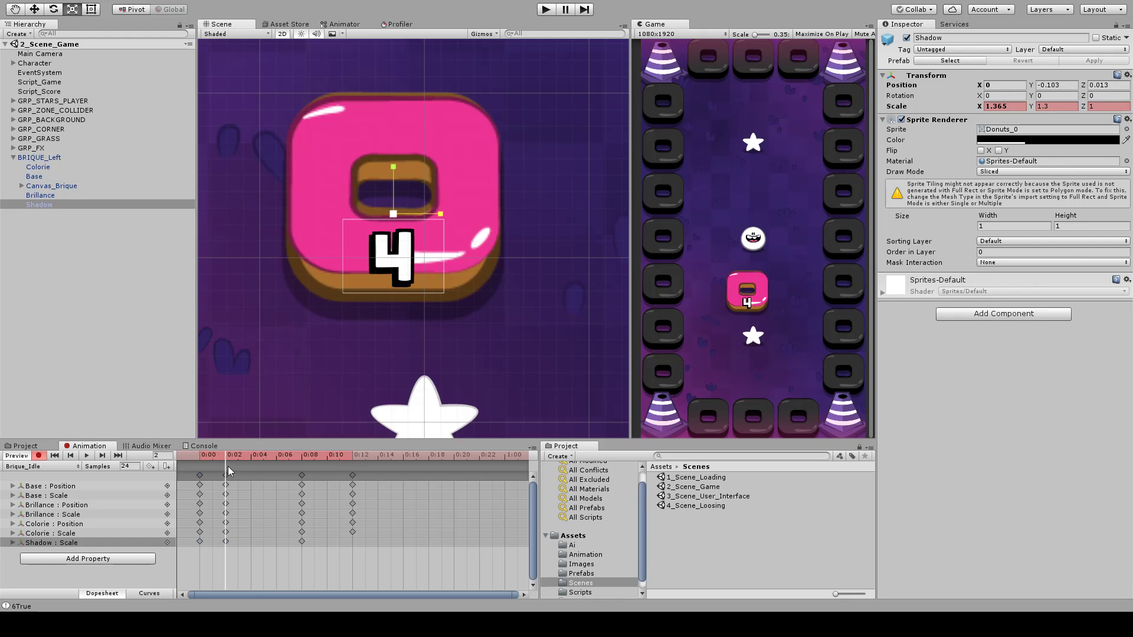
- Copy the Shadow's frame 0 scale keyframe to frame 12, return to frame 0 and stop recording
left_click_drag(228, 459, 303, 492)
left_click(201, 542)
key("ctrl+c")
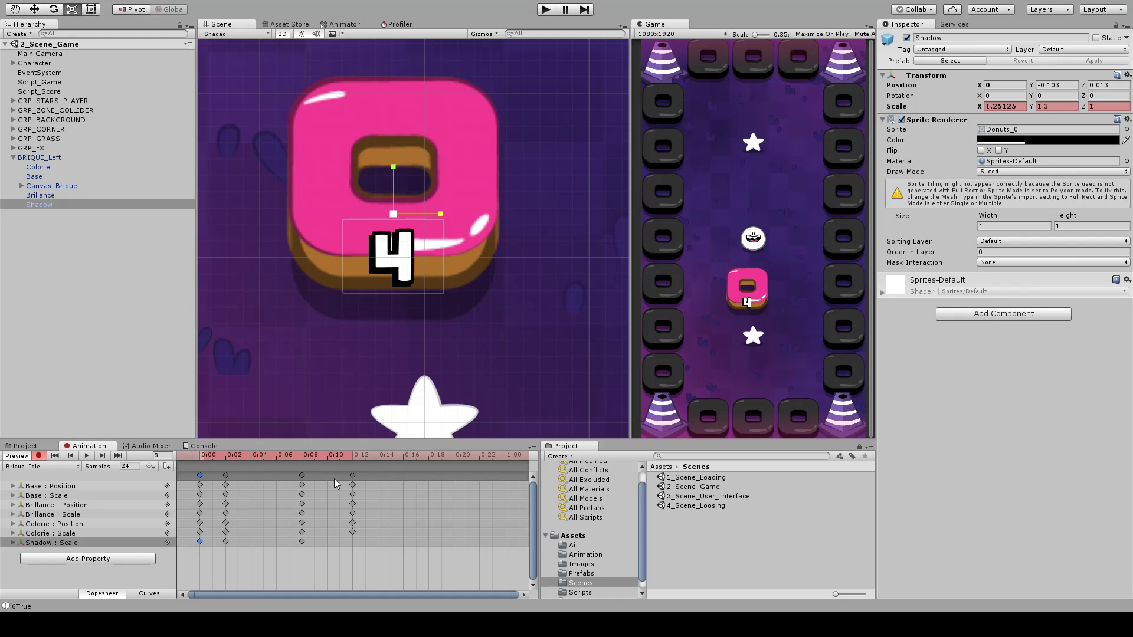
left_click(353, 457)
key("ctrl+v")
left_click_drag(344, 455, 18, 468)
left_click(37, 457)
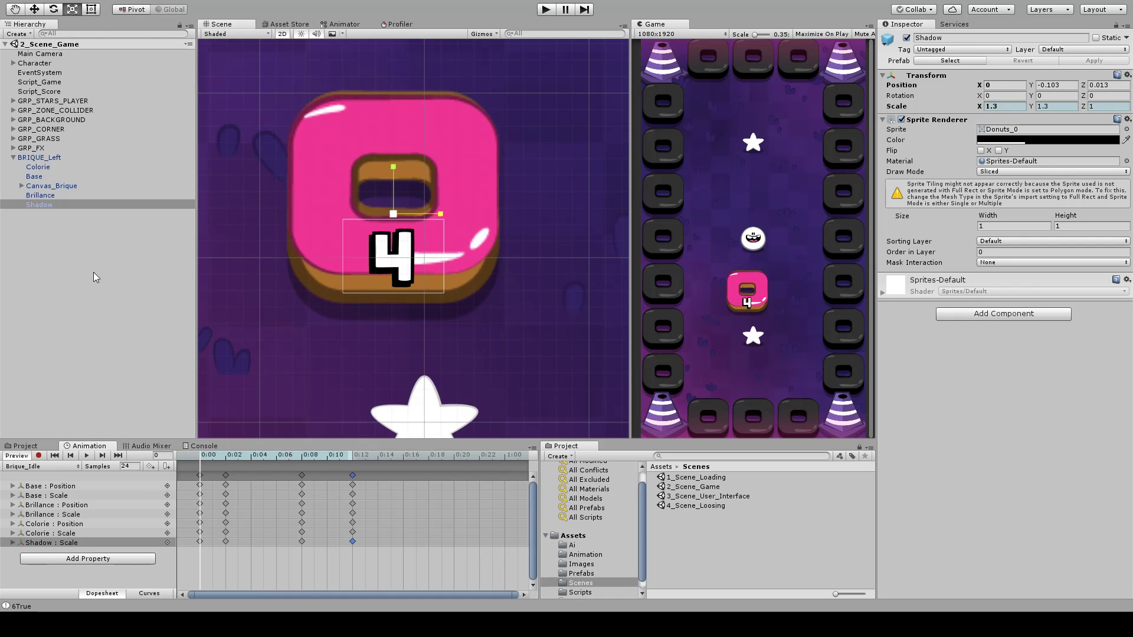
- Push the Shadow back along Z to 0.066 in the 3D scene view, then return to 2D
left_click(282, 34)
key("w")
key("x")
left_click_drag(464, 222, 474, 227)
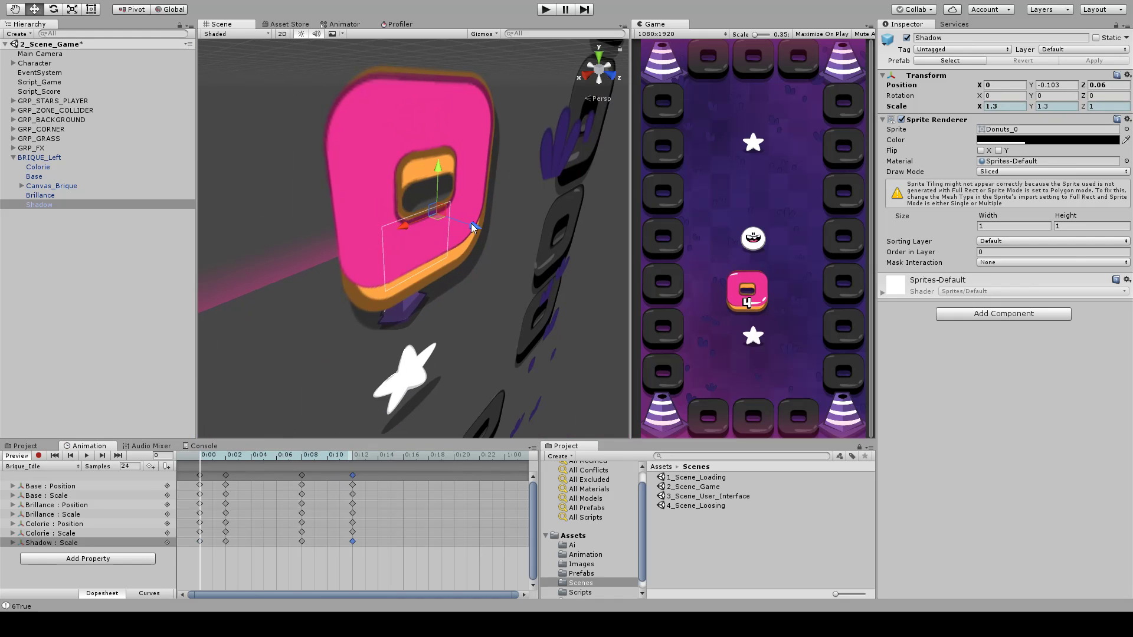
left_click(282, 34)
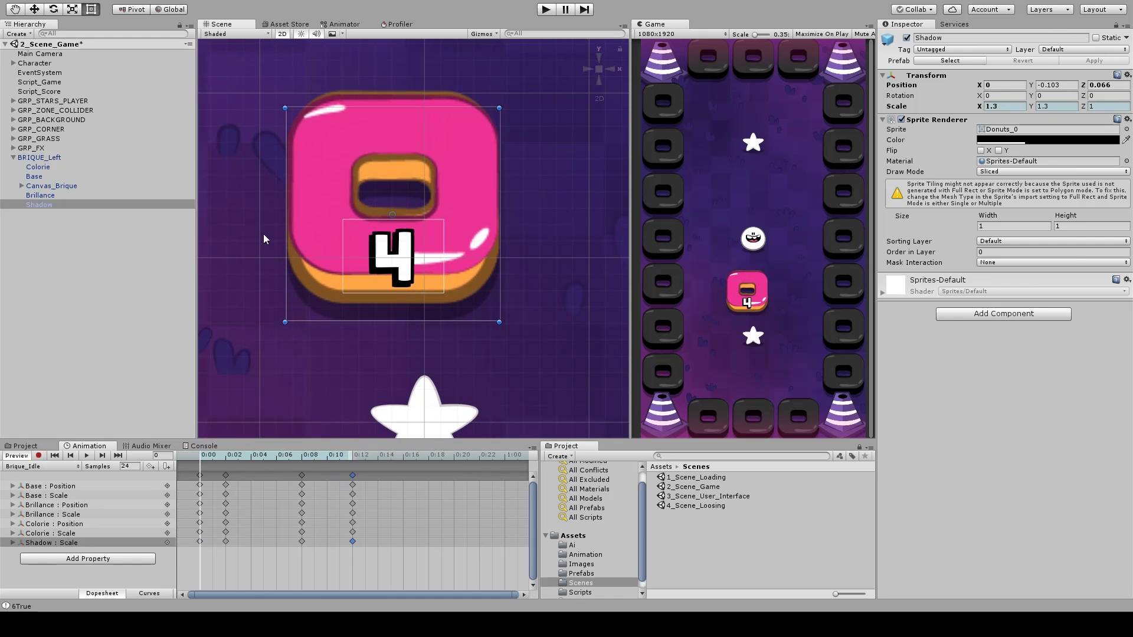
- Turn off the animation preview and apply the changes on BRIQUE_Left to its prefab
left_click(84, 241)
left_click(49, 157)
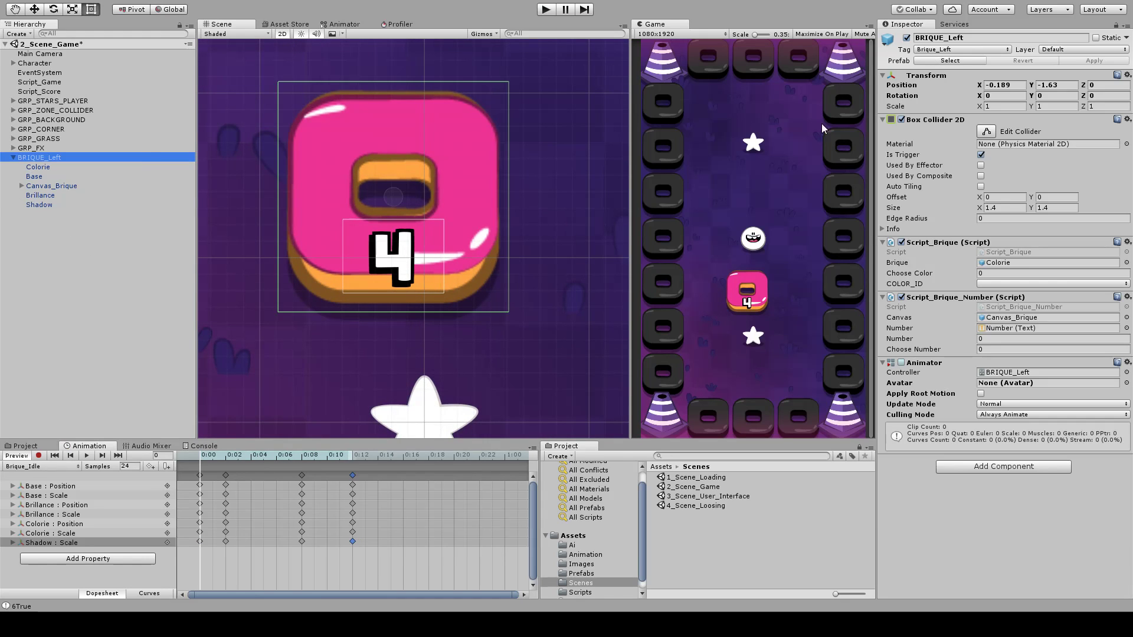
left_click(28, 457)
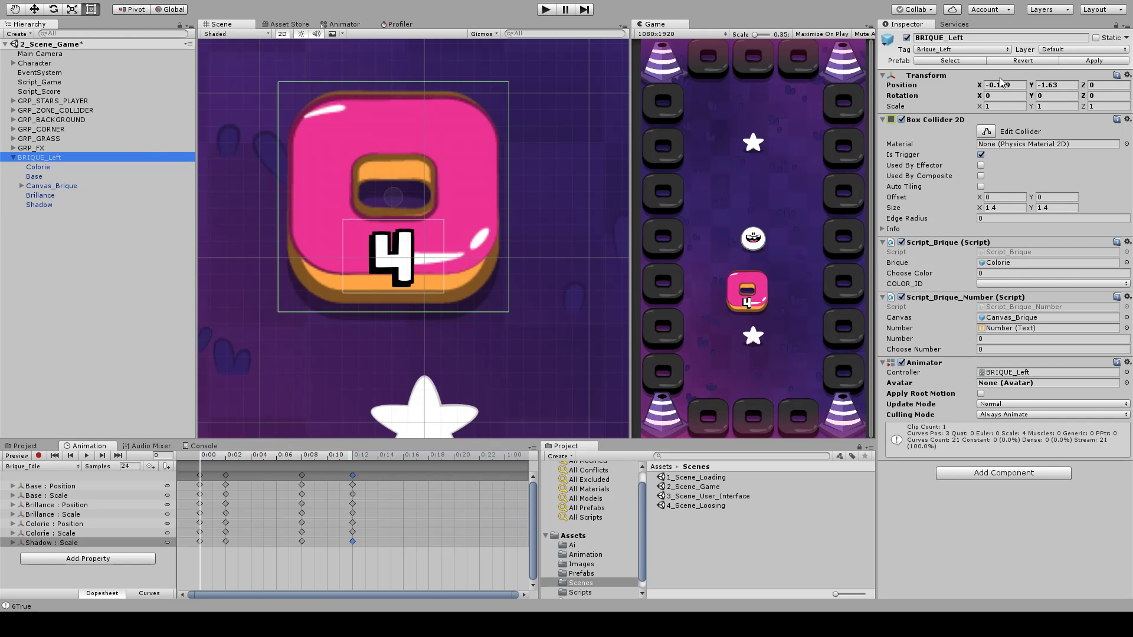
left_click(1070, 62)
- Play back the Brique_Idle animation with the shadow and save the scene
left_click(208, 456)
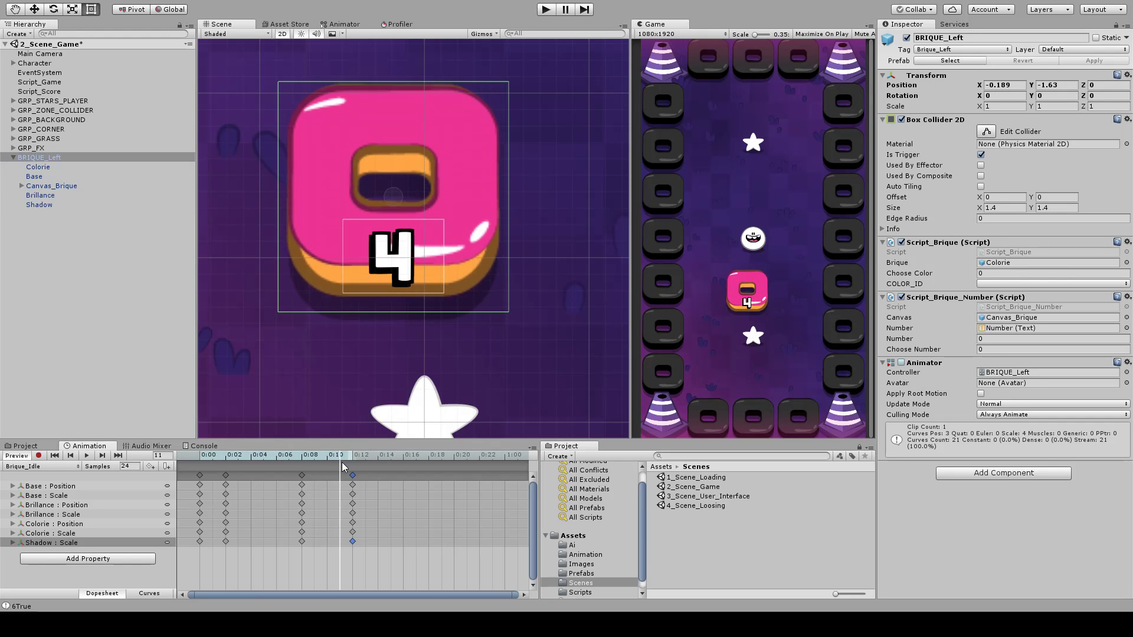
left_click(87, 456)
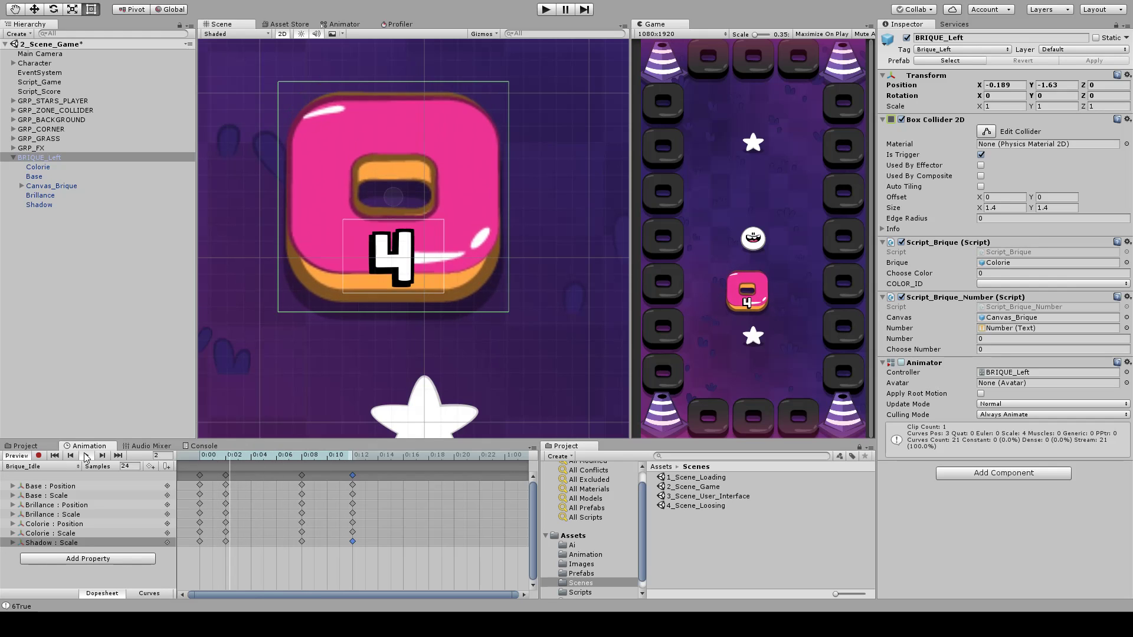
middle_click_drag(418, 344, 416, 359)
left_click(355, 571)
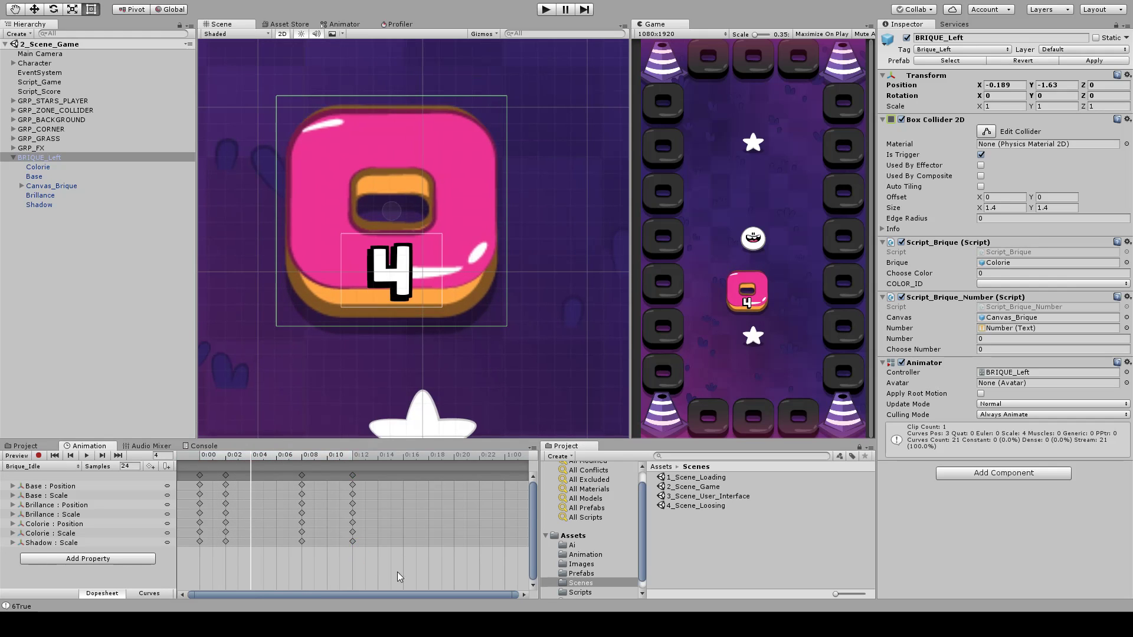
- Copy the frame 12 keyframes of all Brique_Idle properties to frame 120, then return to frame 0 and deselect the brick
left_click_drag(337, 470, 340, 472)
scroll(366, 507, "down", 5)
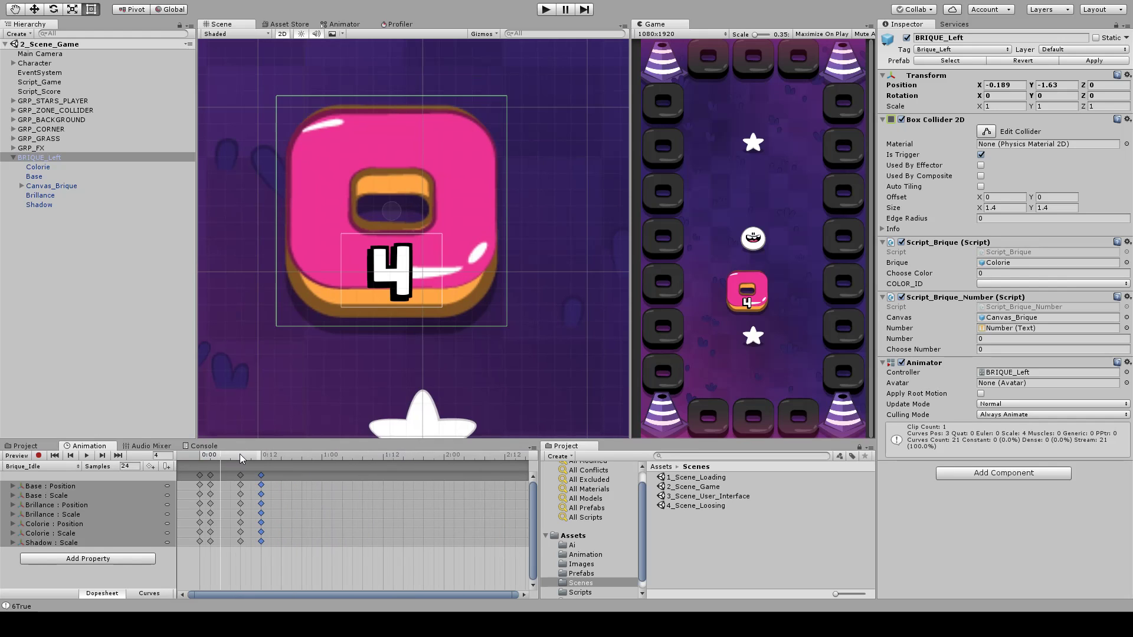
left_click_drag(240, 455, 262, 459)
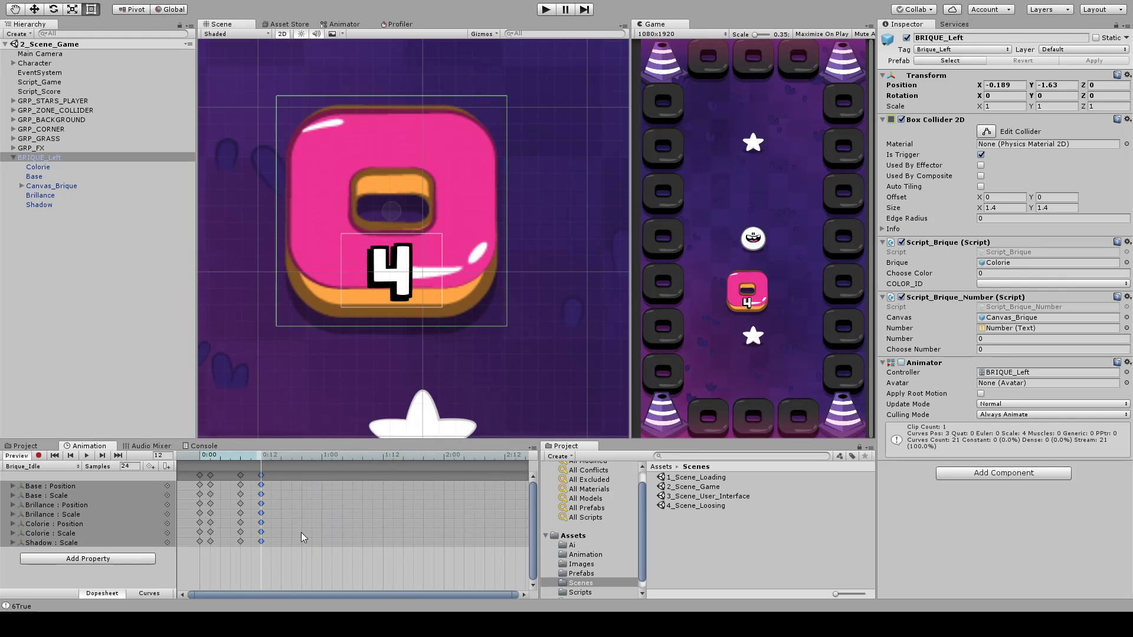
scroll(301, 532, "down", 8)
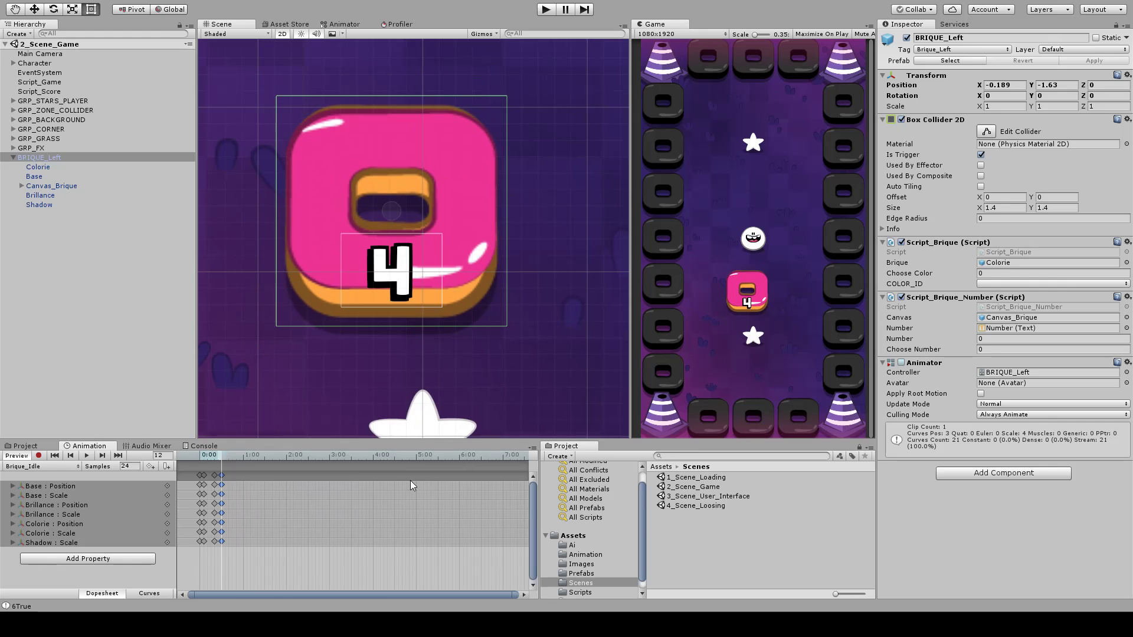
left_click(415, 458)
key("k")
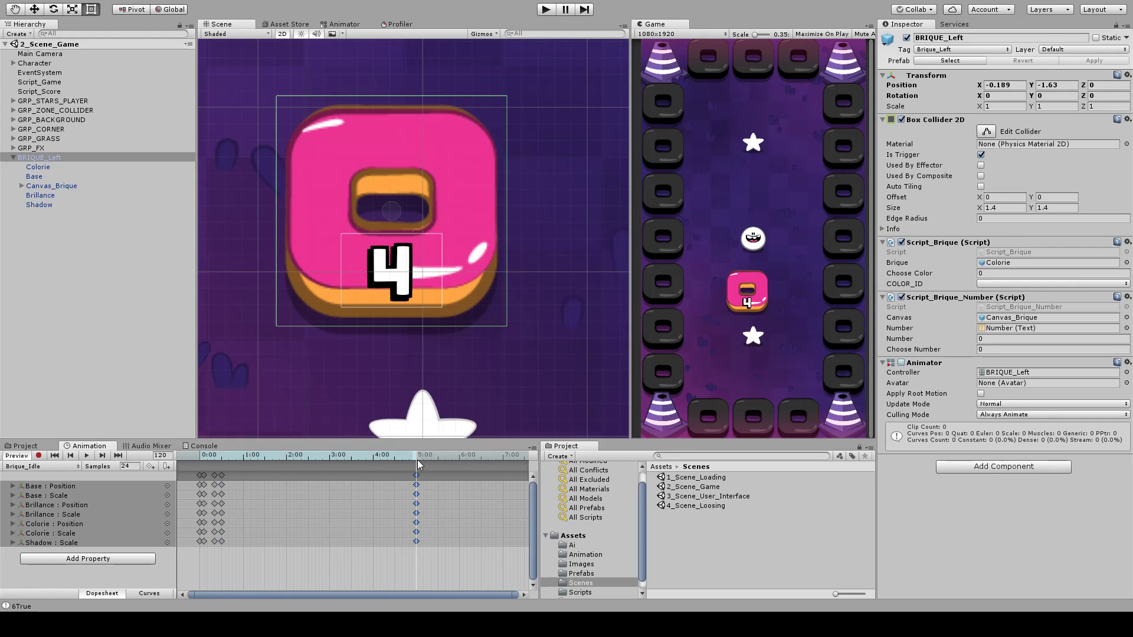
left_click_drag(405, 457, 293, 501)
left_click(140, 370)
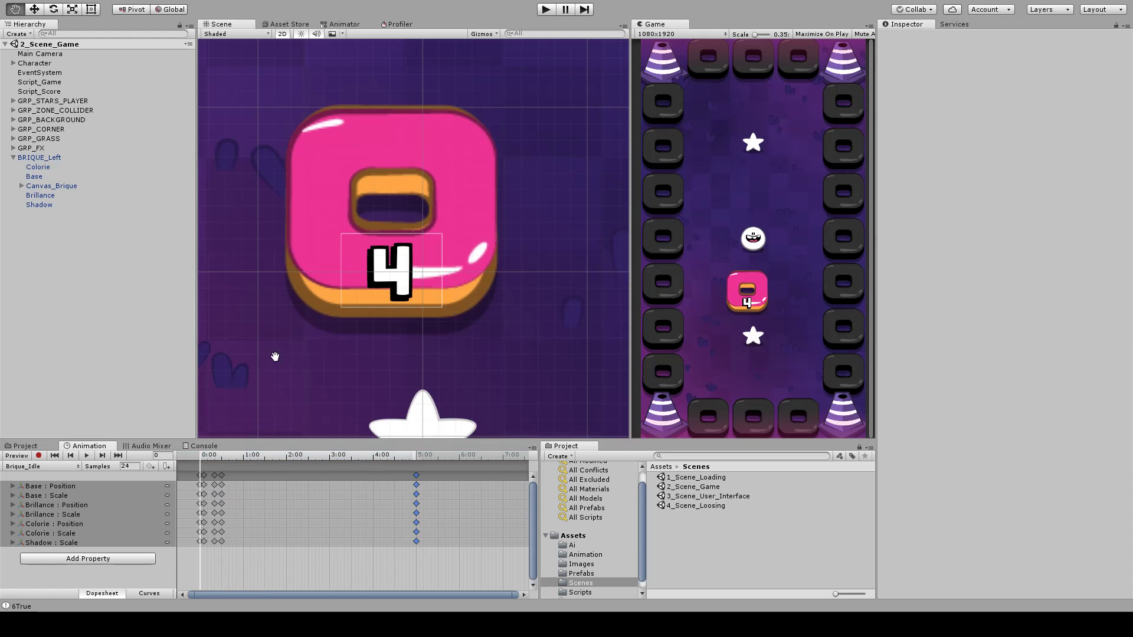
- Record a Canvas_Brique position keyframe at frame 8 of Brique_Idle, raising its Pos Y to -0.3
middle_click_drag(283, 355, 327, 368)
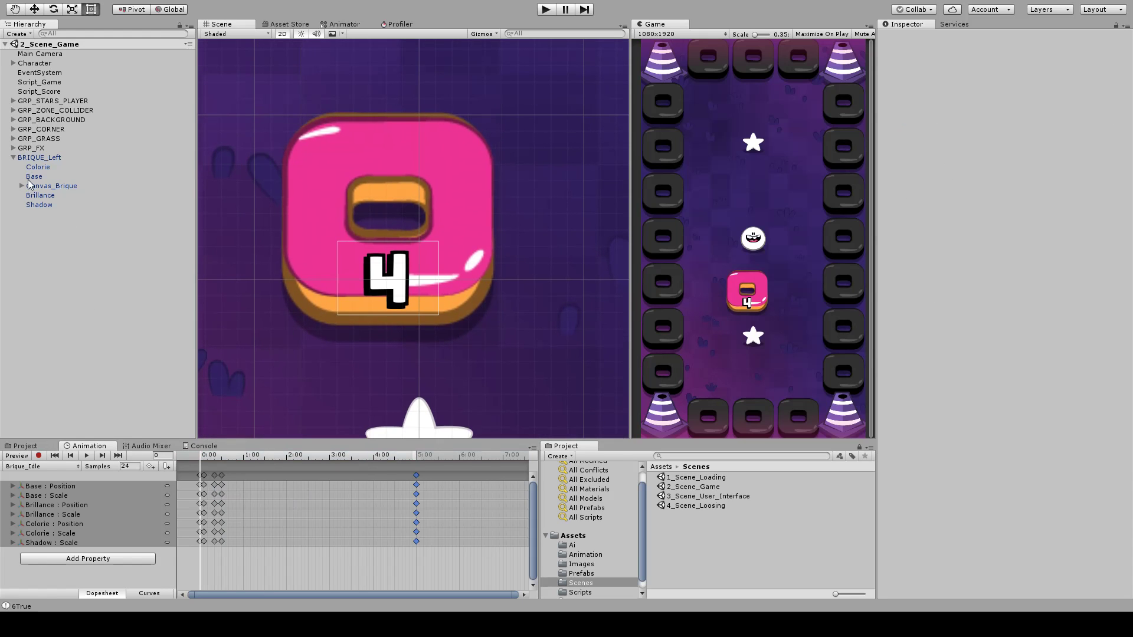
double_click(38, 157)
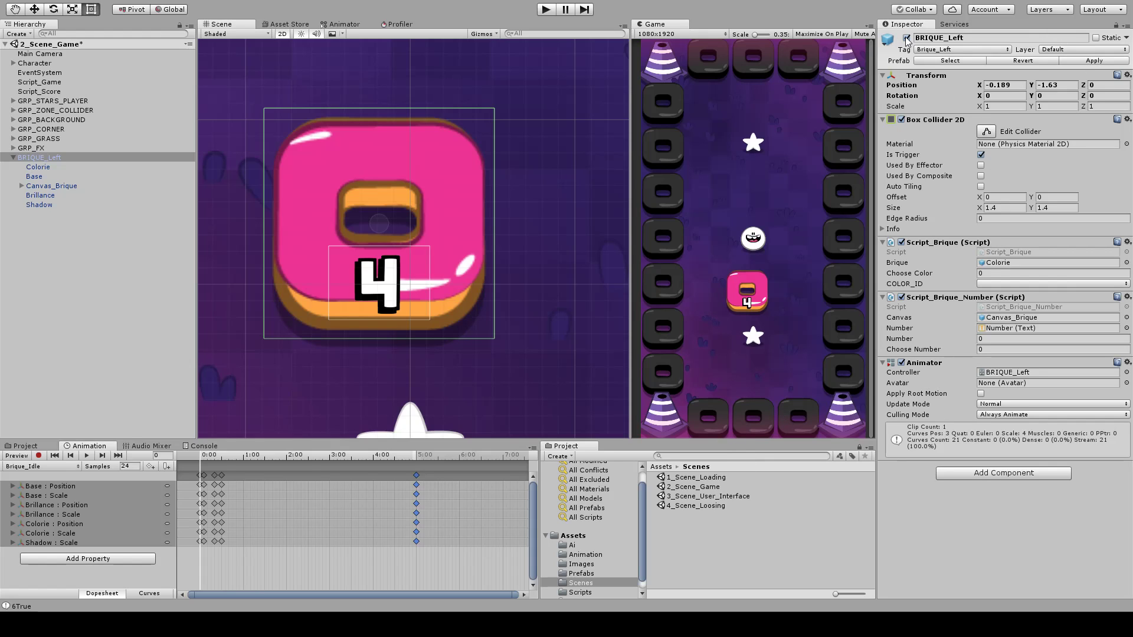
left_click_drag(246, 457, 217, 461)
left_click(51, 186)
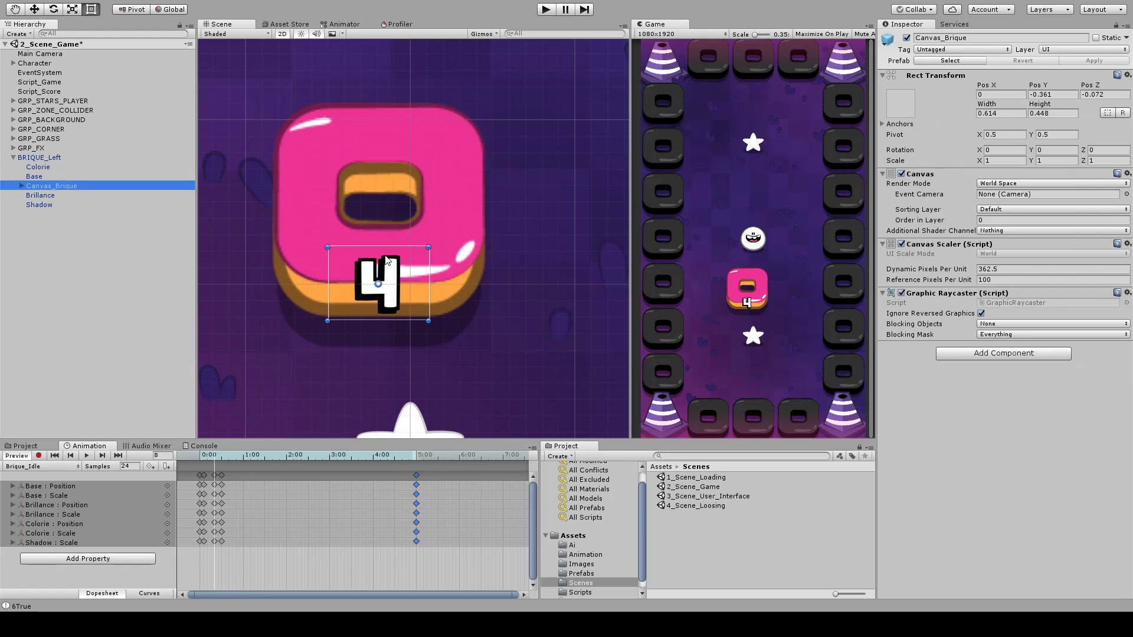
key("w")
left_click_drag(380, 235, 380, 227)
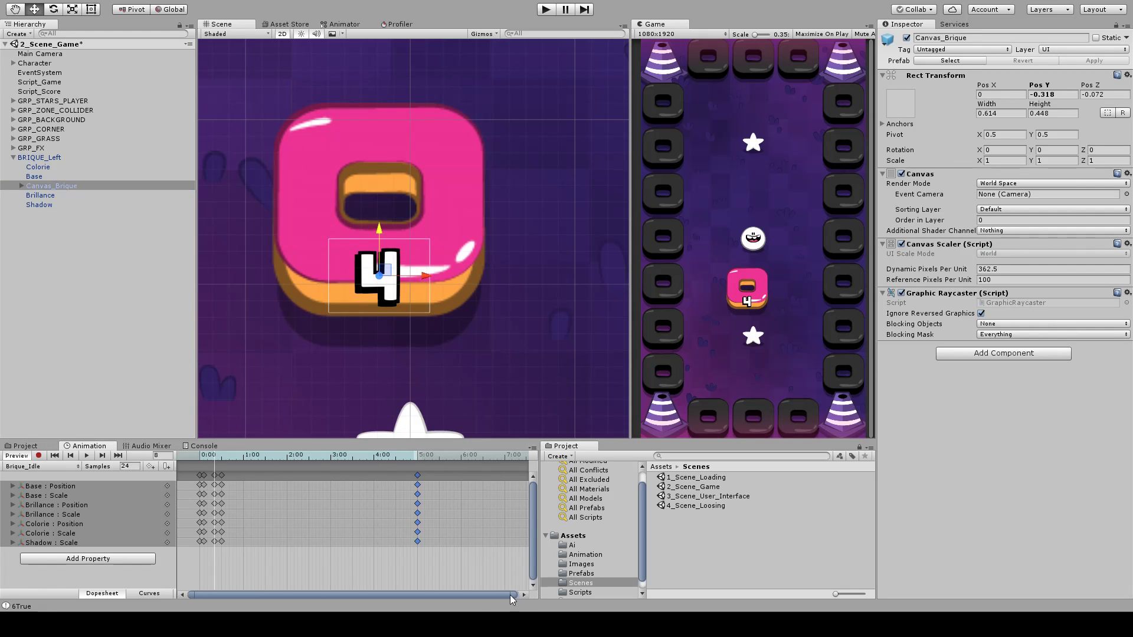
left_click_drag(510, 594, 332, 595)
key("ctrl+z")
left_click(38, 455)
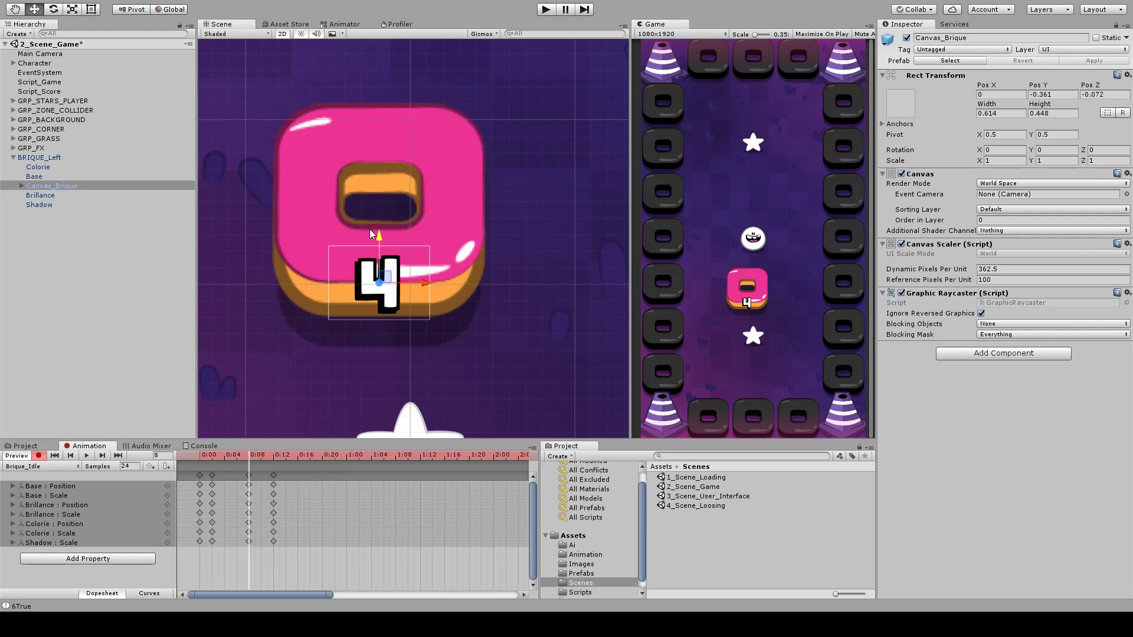
left_click_drag(378, 232, 379, 223)
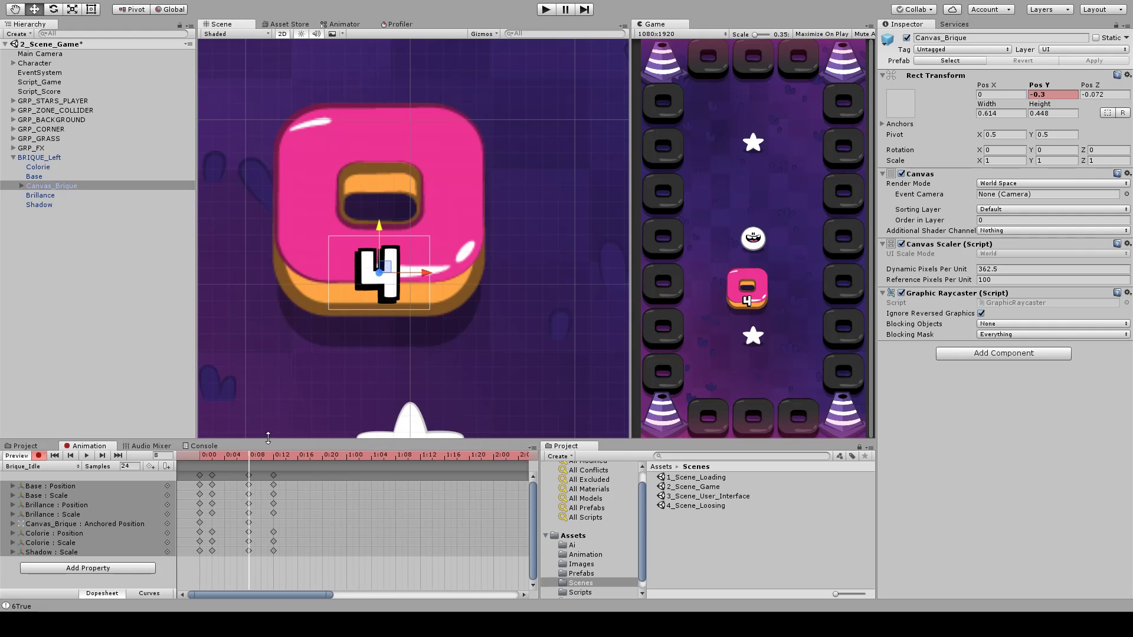
- Copy Canvas_Brique's Anchored Position keyframe from frame 0 to frame 12 and scrub through the result
left_click(199, 523)
key("ctrl+c")
left_click(274, 455)
key("ctrl+v")
mouse_move(274, 455)
left_mouse_down()
mouse_move(235, 464)
mouse_move(276, 472)
mouse_move(201, 472)
mouse_move(277, 468)
left_mouse_up()
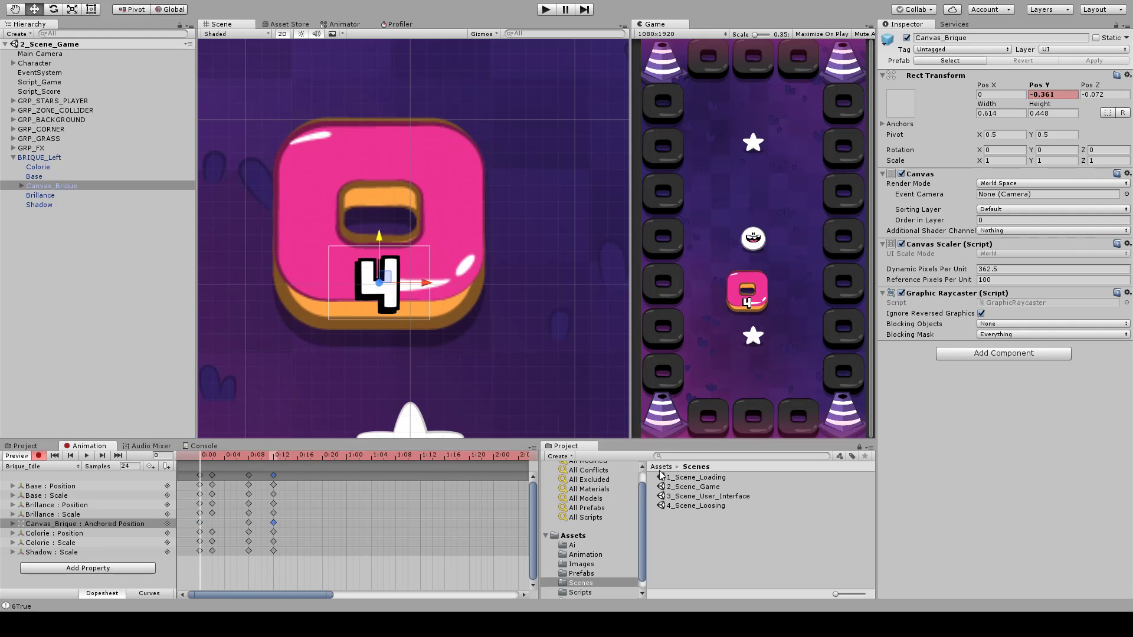
- Open 1_Scene_Loading, play-test the game with a replayed round, and stop play mode
double_click(687, 477)
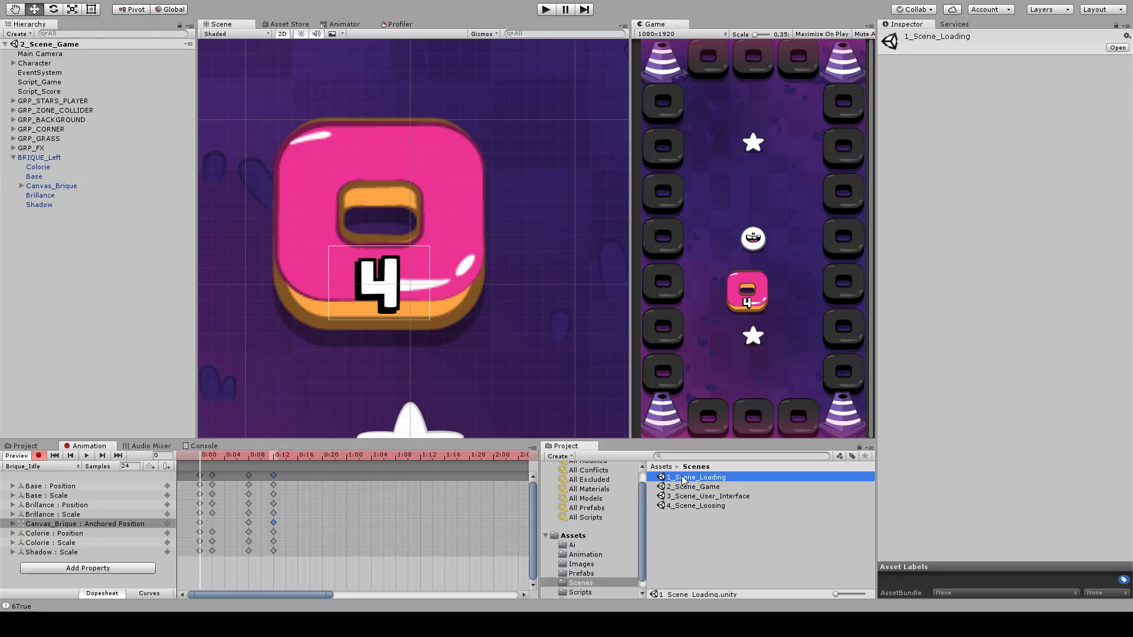
left_click(546, 10)
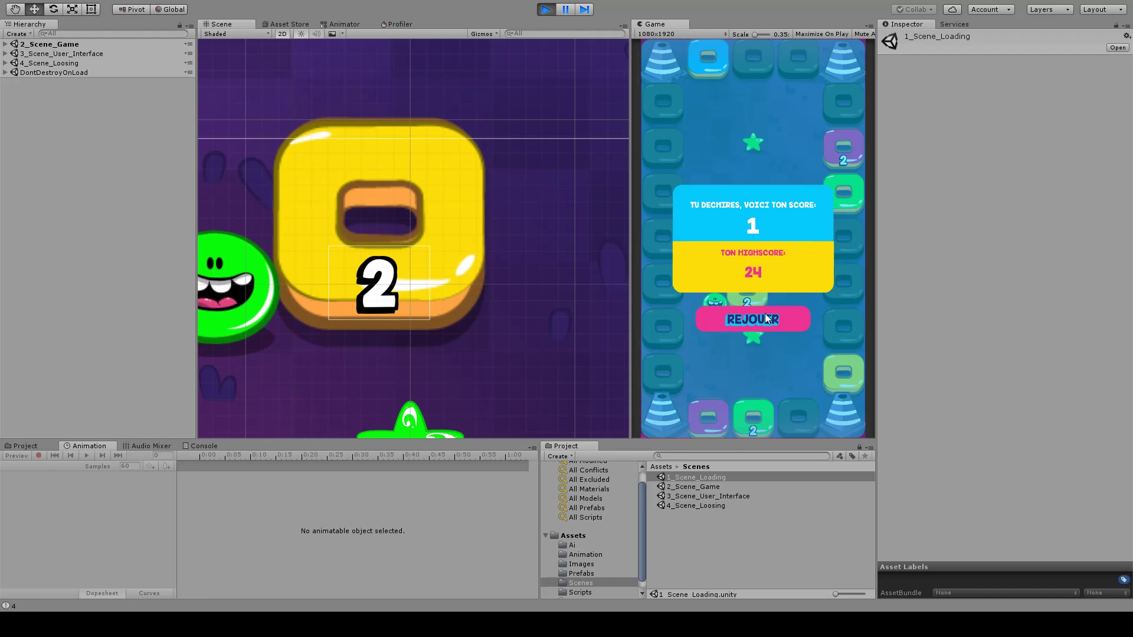
left_click(753, 319)
left_click(554, 13)
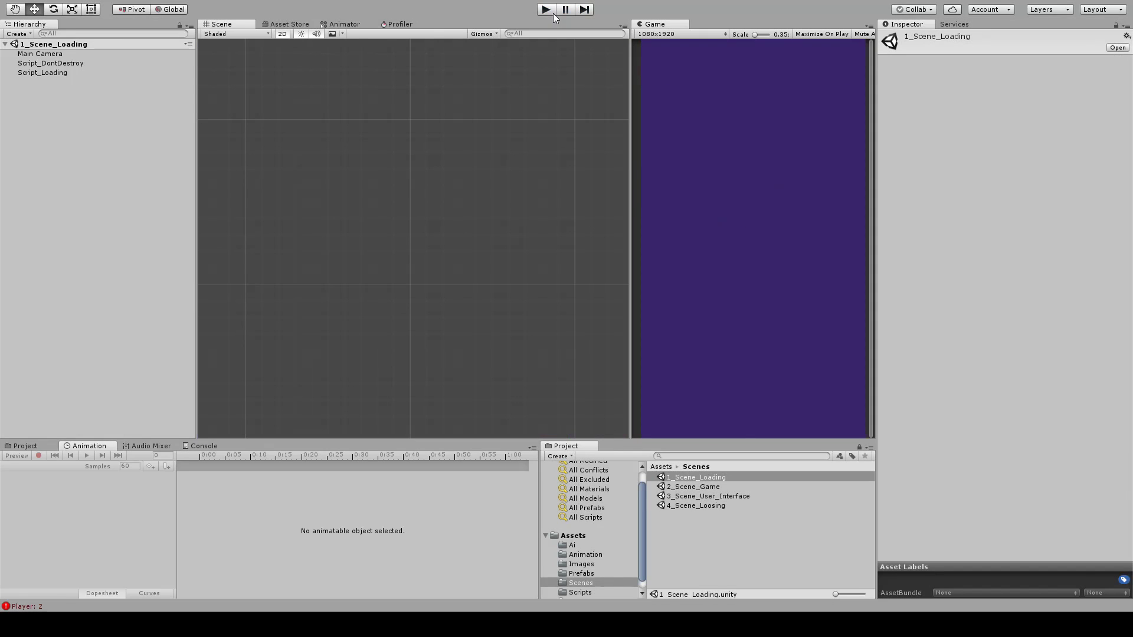
- Reopen 2_Scene_Game and deactivate the BRIQUE_Left object
double_click(716, 488)
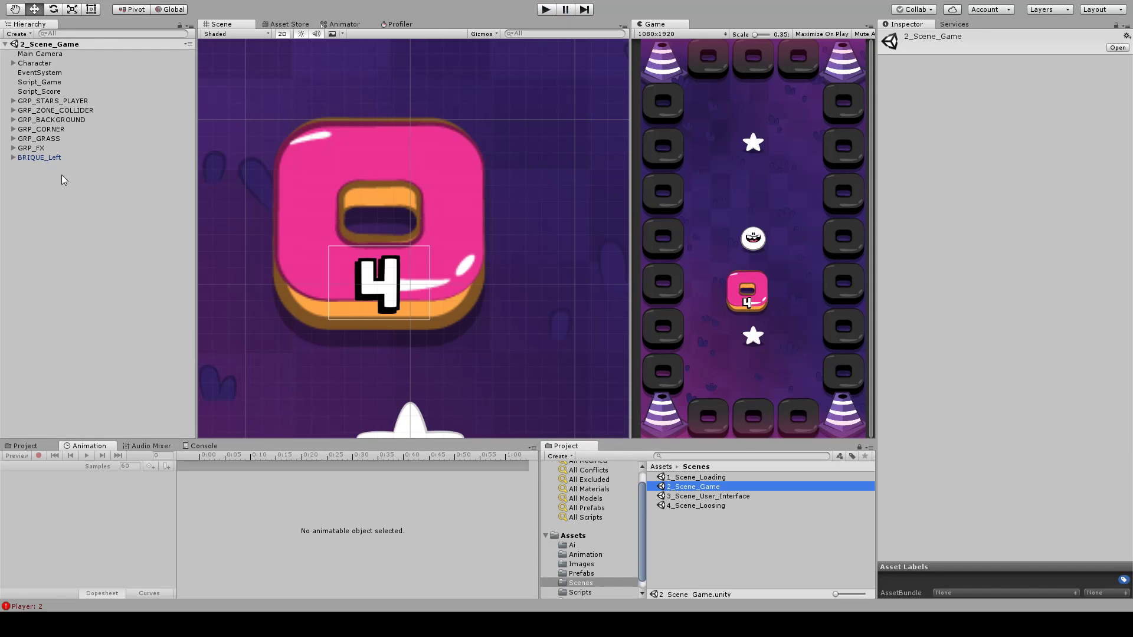
left_click(88, 157)
key("alt+shift+a")
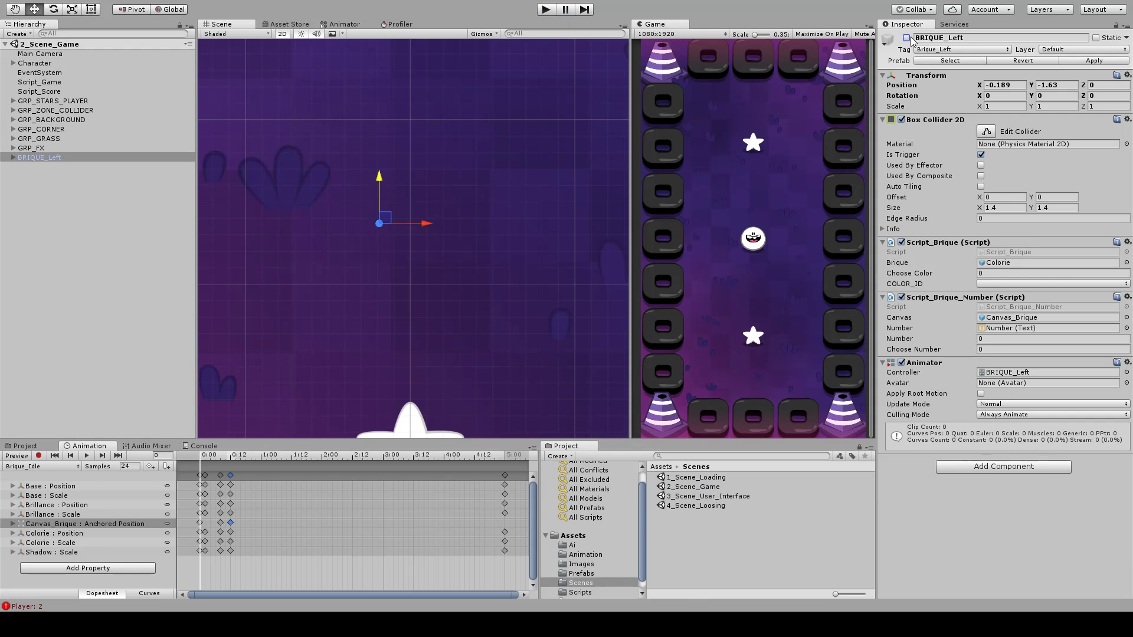
- Play-test again from 1_Scene_Loading with BRIQUE_Left deactivated, replay after losing, and stop play mode
double_click(696, 476)
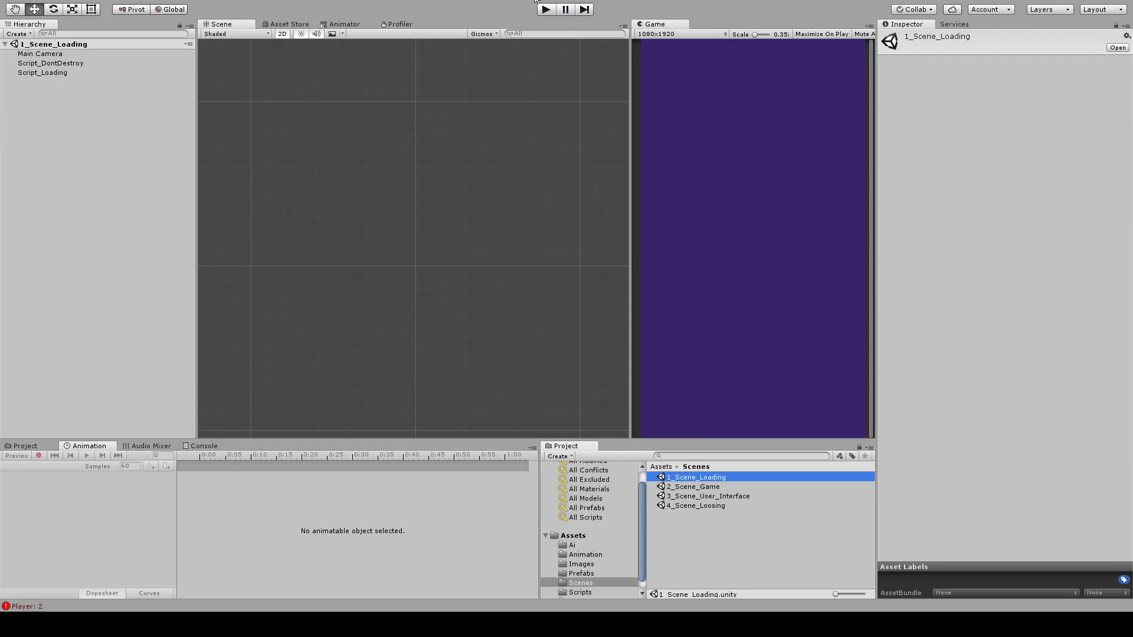
key("ctrl+p")
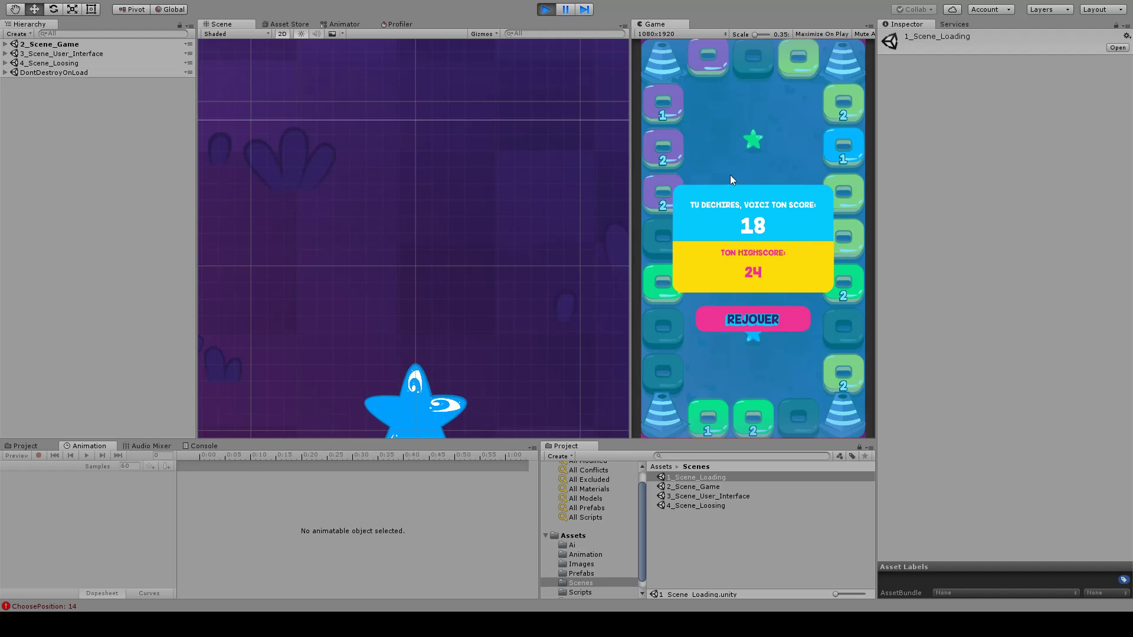
left_click(755, 319)
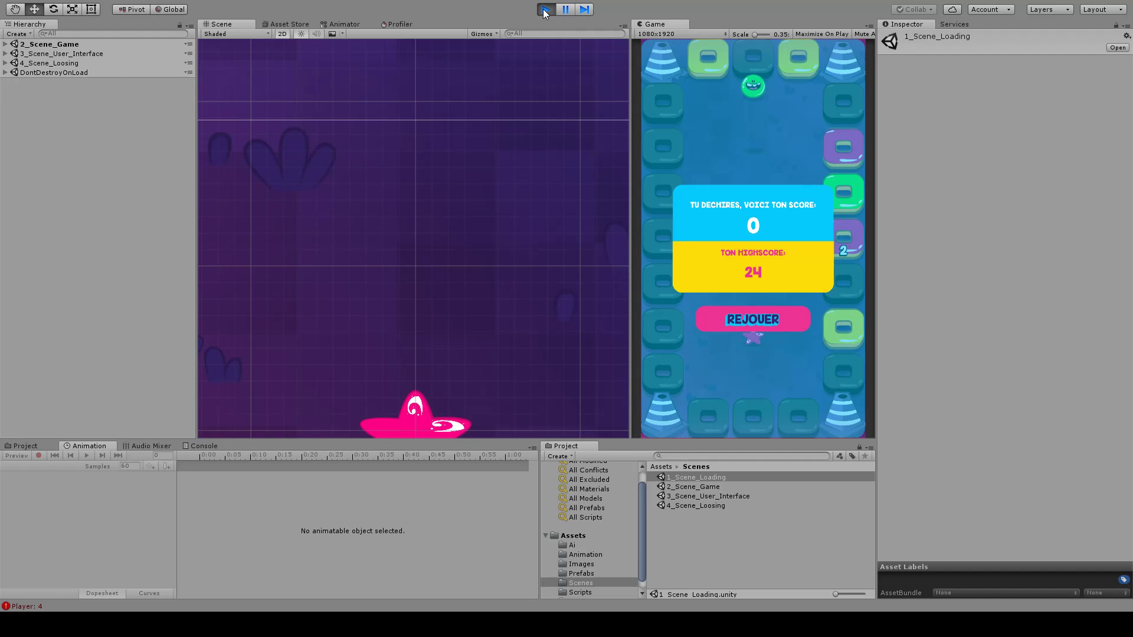
left_click(544, 10)
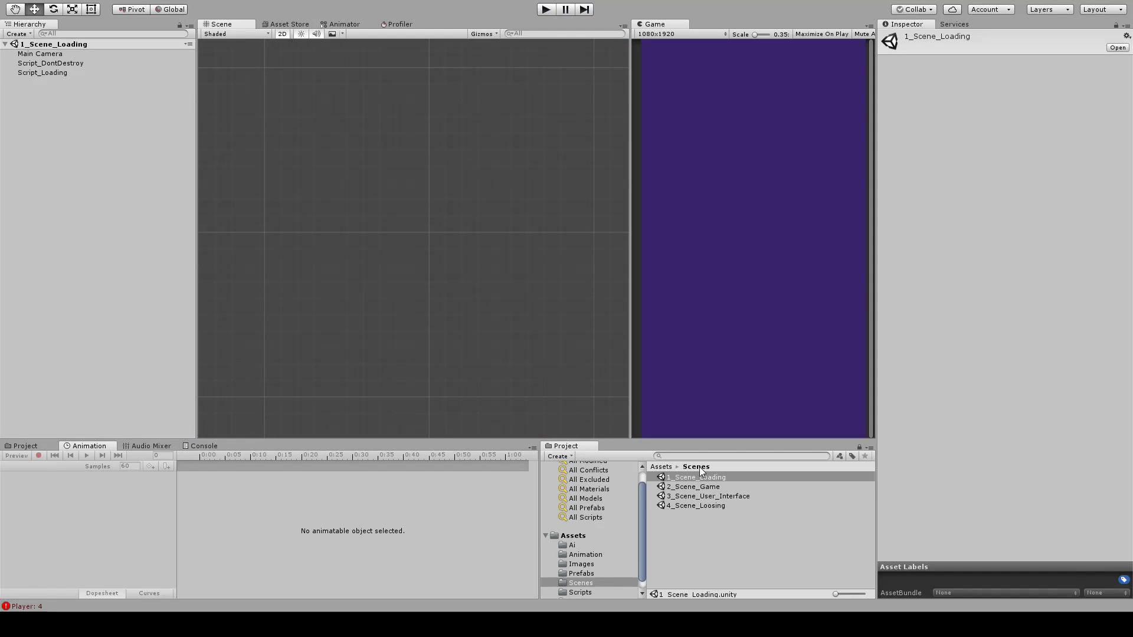
- Return to 2_Scene_Game and reactivate the BRIQUE_Left object
double_click(698, 485)
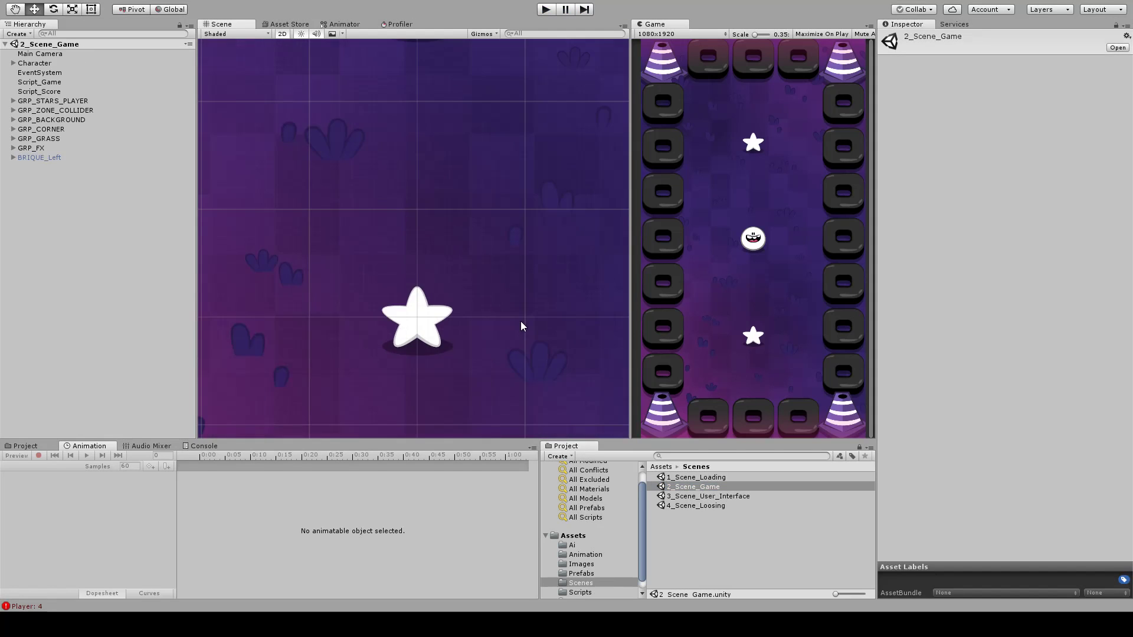
scroll(520, 324, "down", 8)
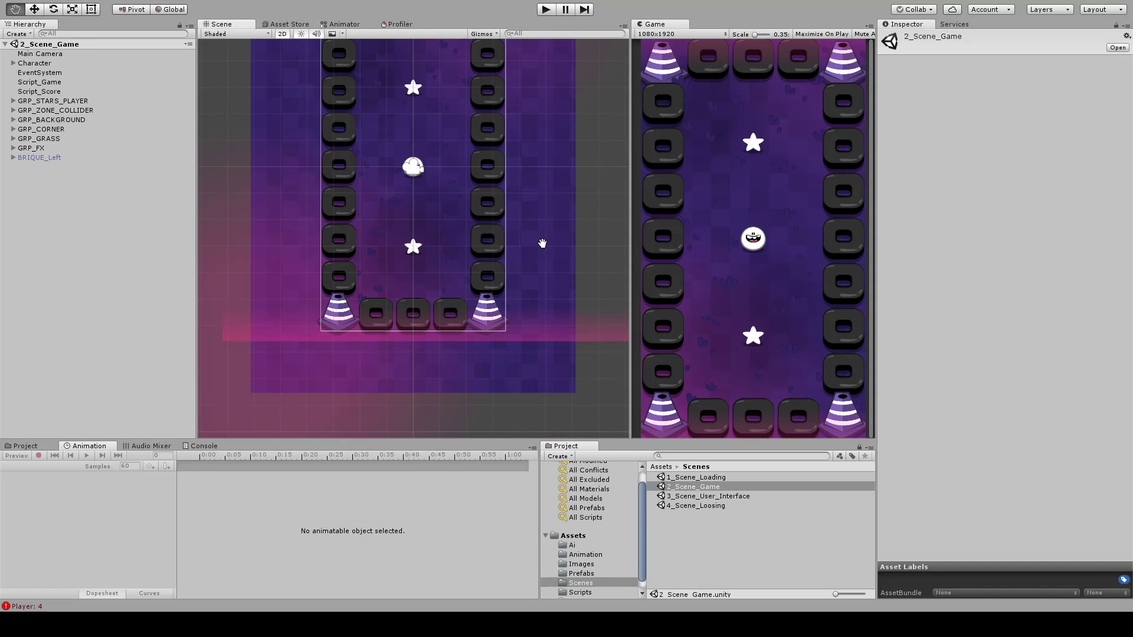
middle_click_drag(542, 243, 543, 306)
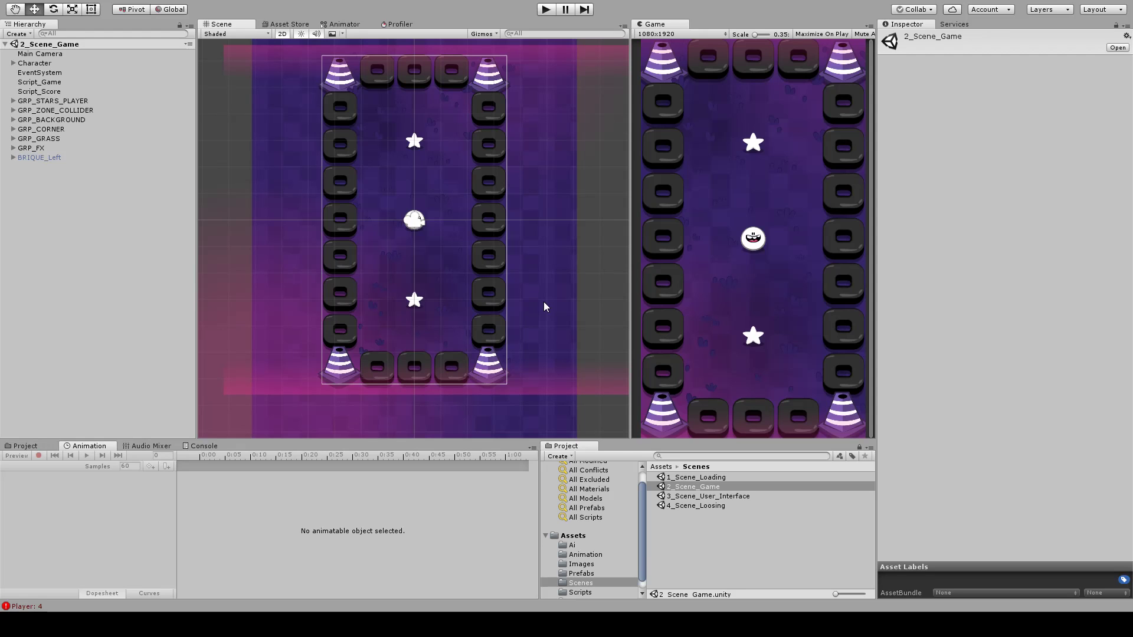
scroll(572, 266, "up", 1)
middle_click_drag(571, 267, 574, 282)
scroll(574, 281, "down", 1)
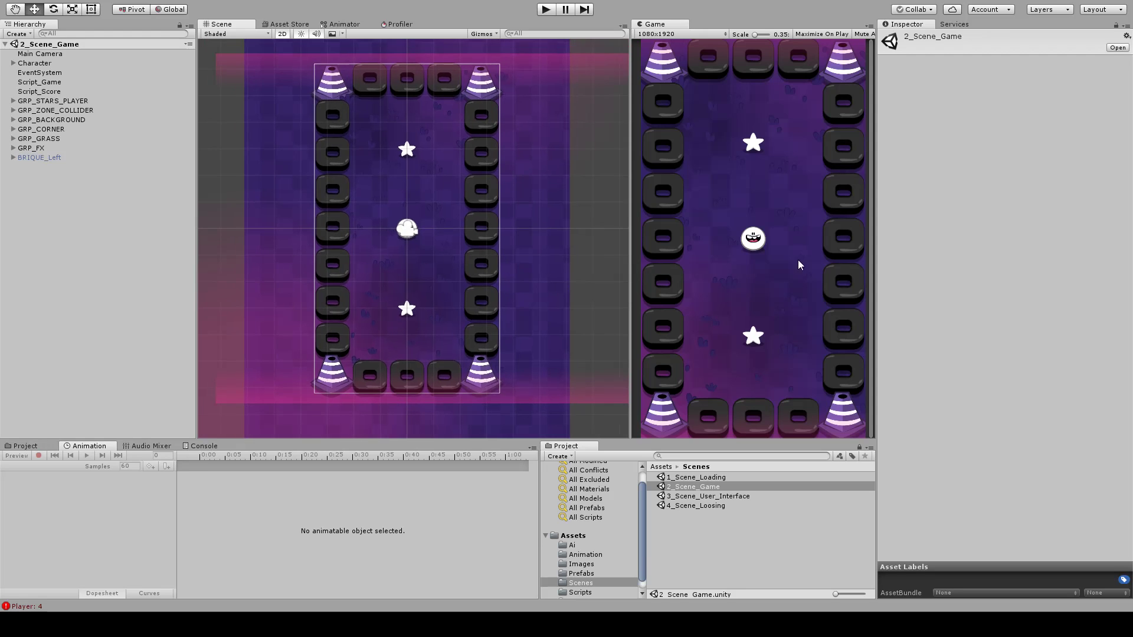
mouse_move(527, 249)
middle_mouse_down()
mouse_move(483, 223)
mouse_move(521, 231)
middle_mouse_up()
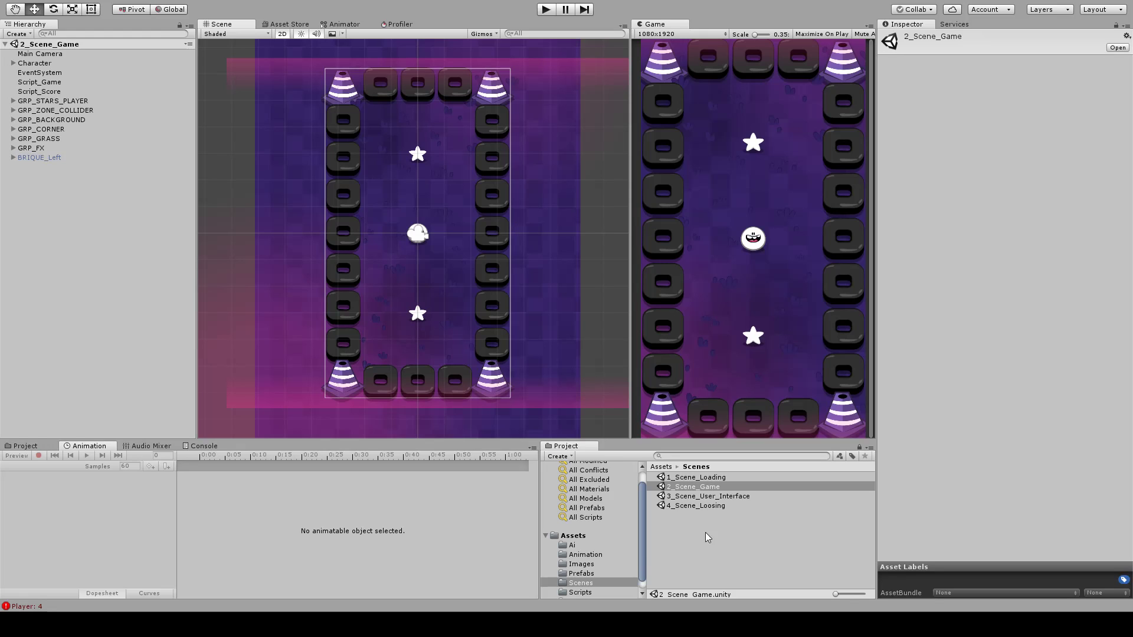
left_click(60, 188)
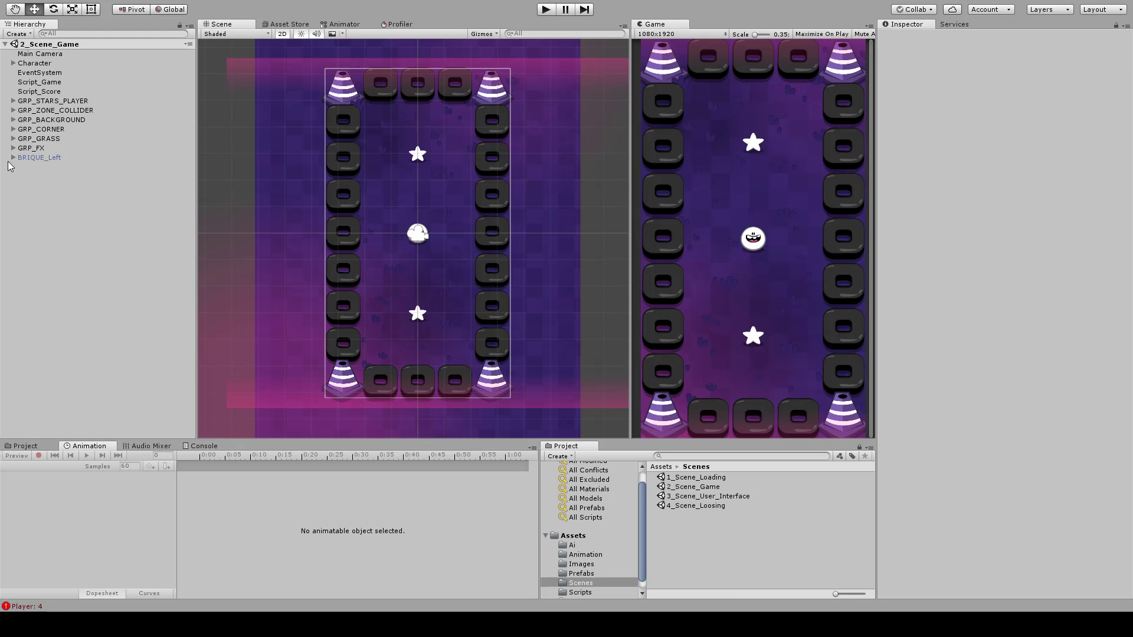
left_click(31, 158)
left_click(906, 38)
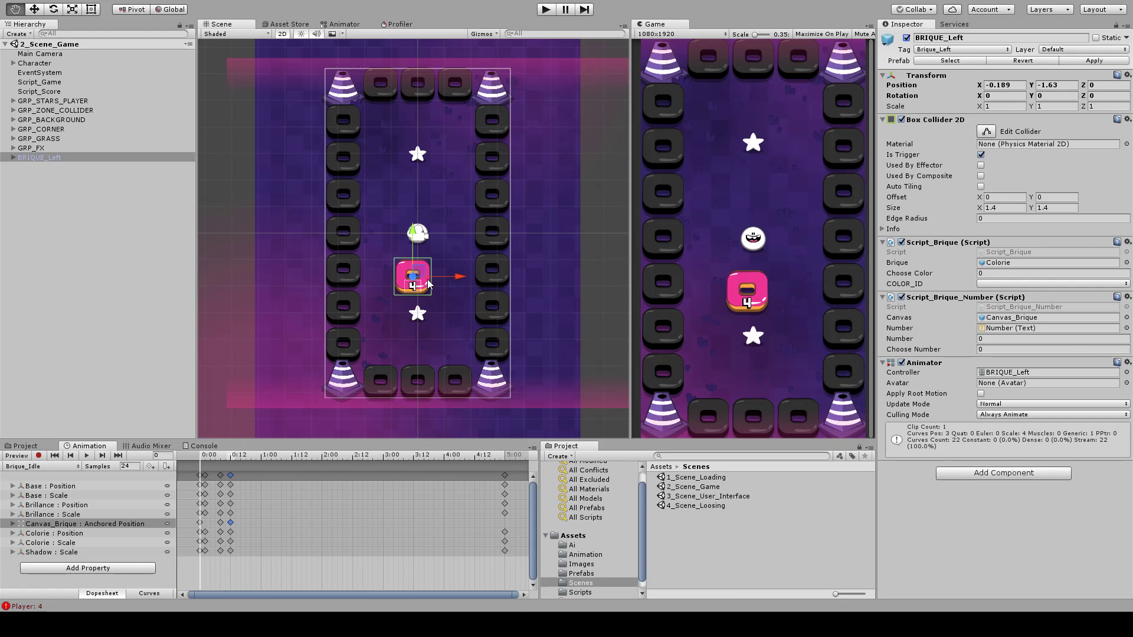
key("f")
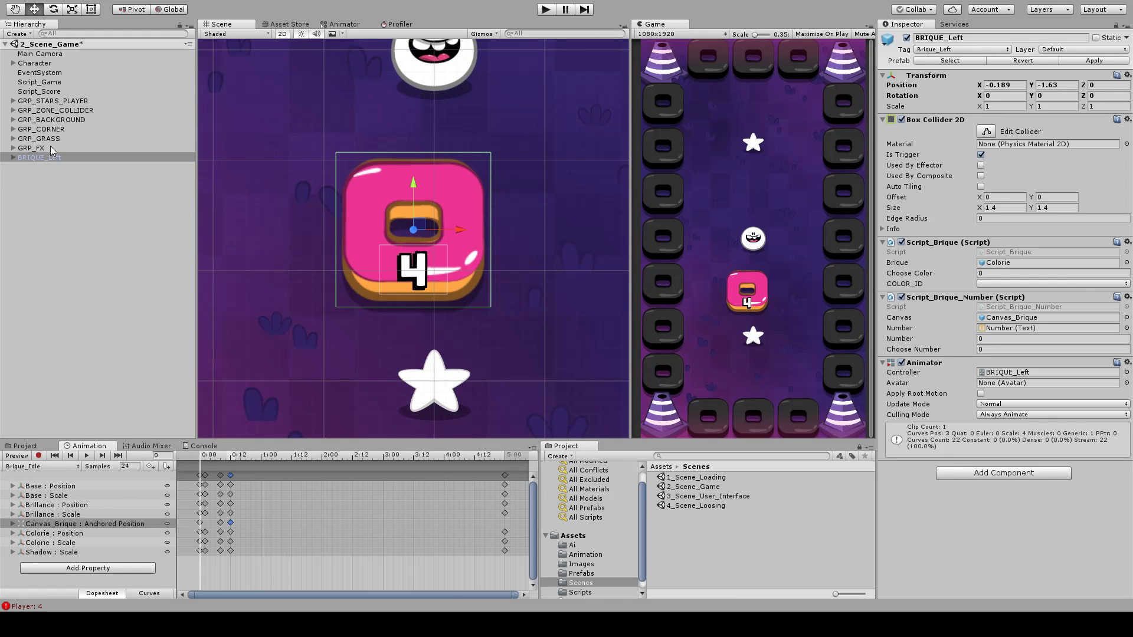
- Create a Brique_Entry animation clip for BRIQUE_Left and set its samples to 24
left_click(13, 158)
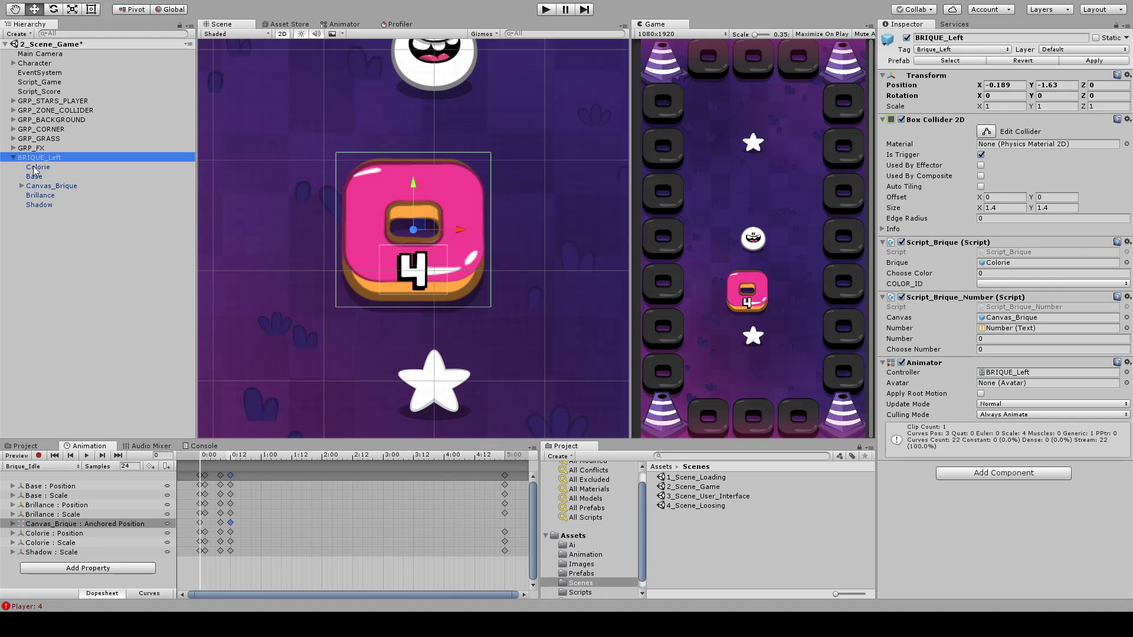
left_click(47, 185)
left_click(35, 177)
left_click(36, 167)
left_click(38, 158)
scroll(487, 243, "up", 2)
middle_click_drag(487, 243, 489, 259)
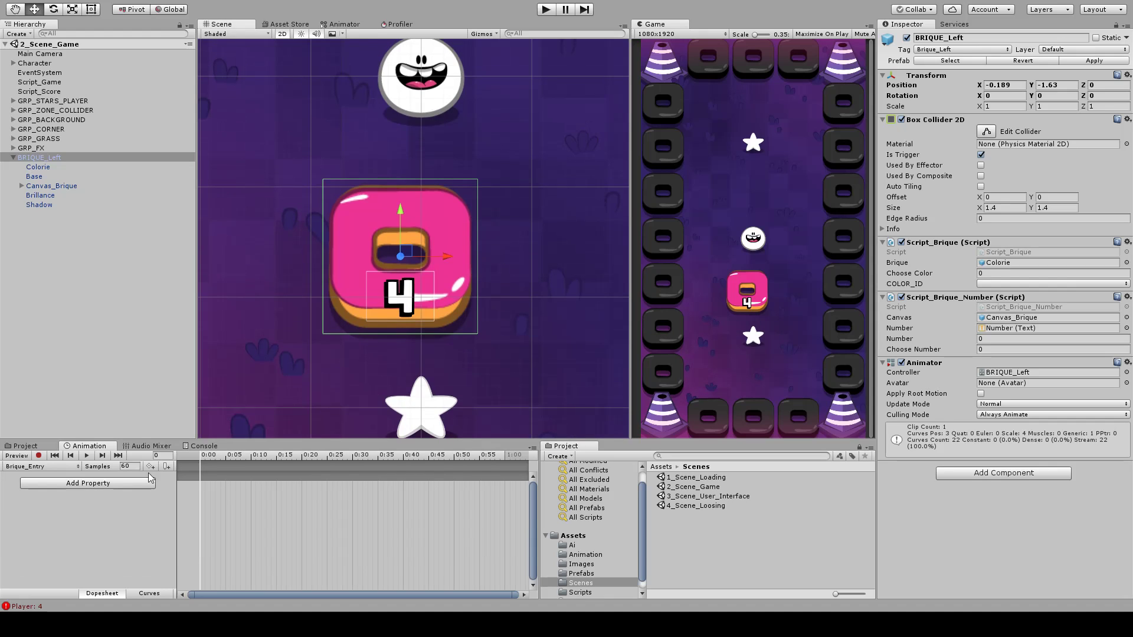
type("24")
key("Return")
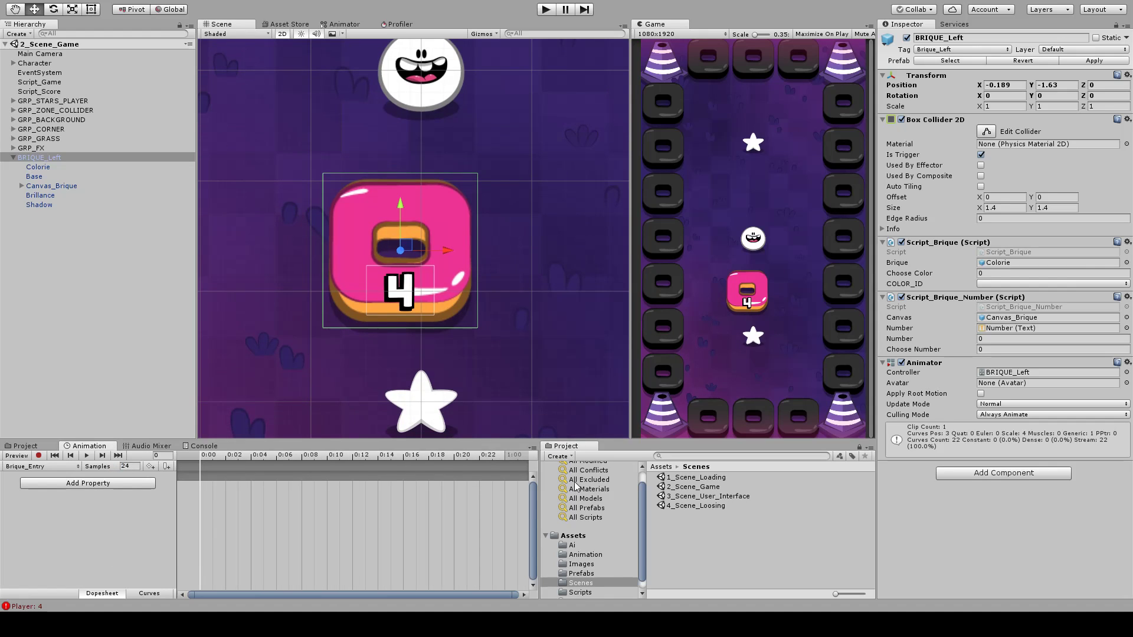
- Delete the Brique_Entry clip from the project's Animation folder
left_click(585, 554)
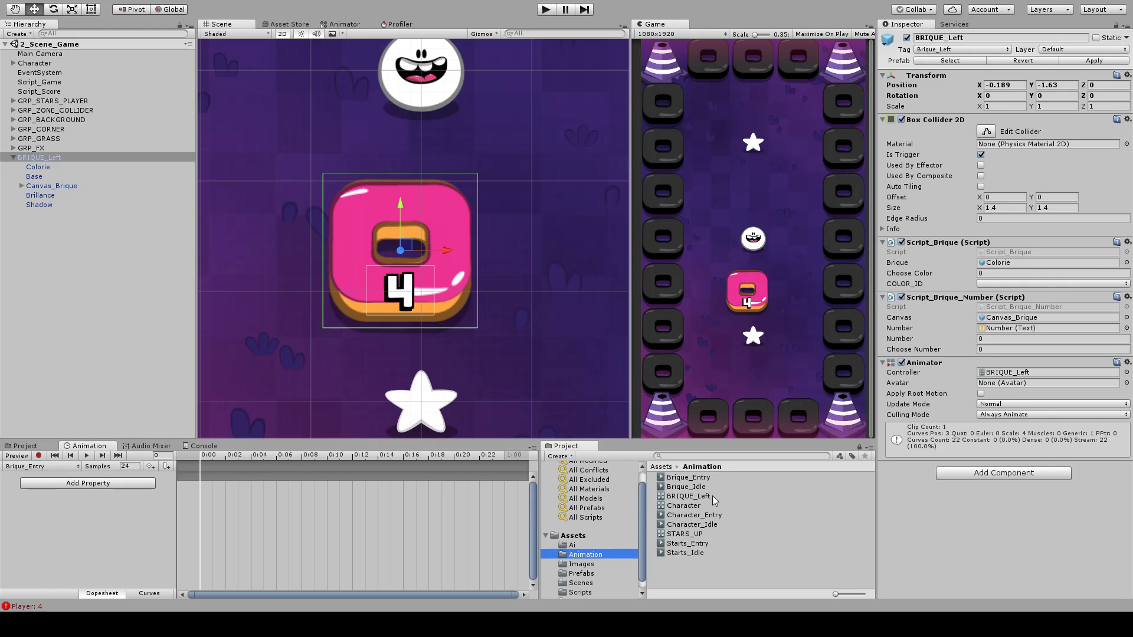
left_click(720, 513)
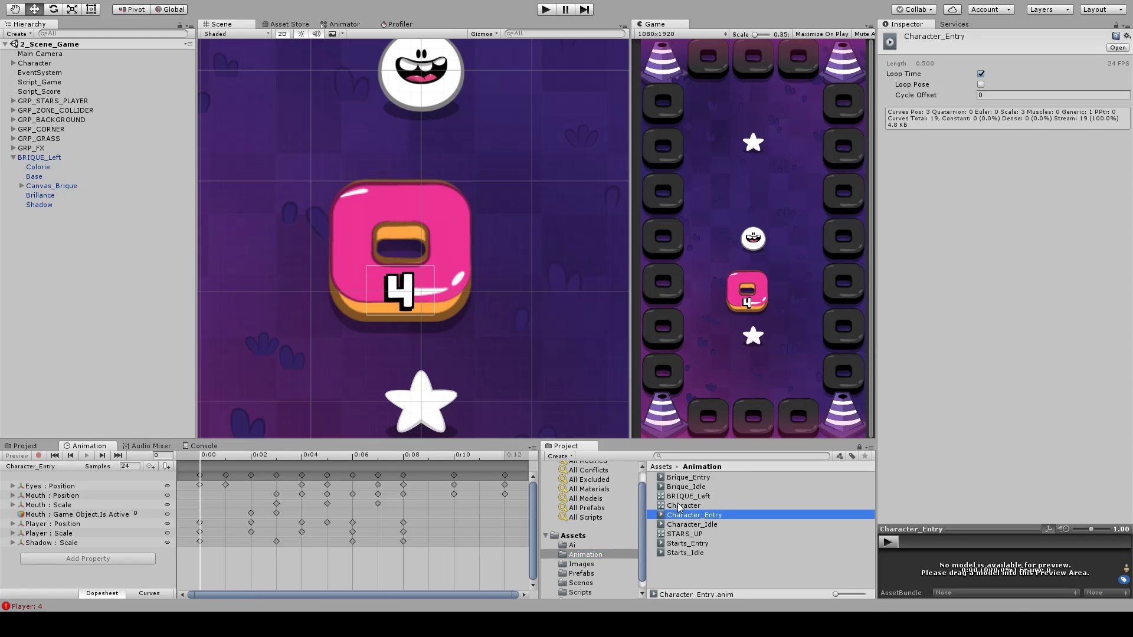
left_click(705, 476)
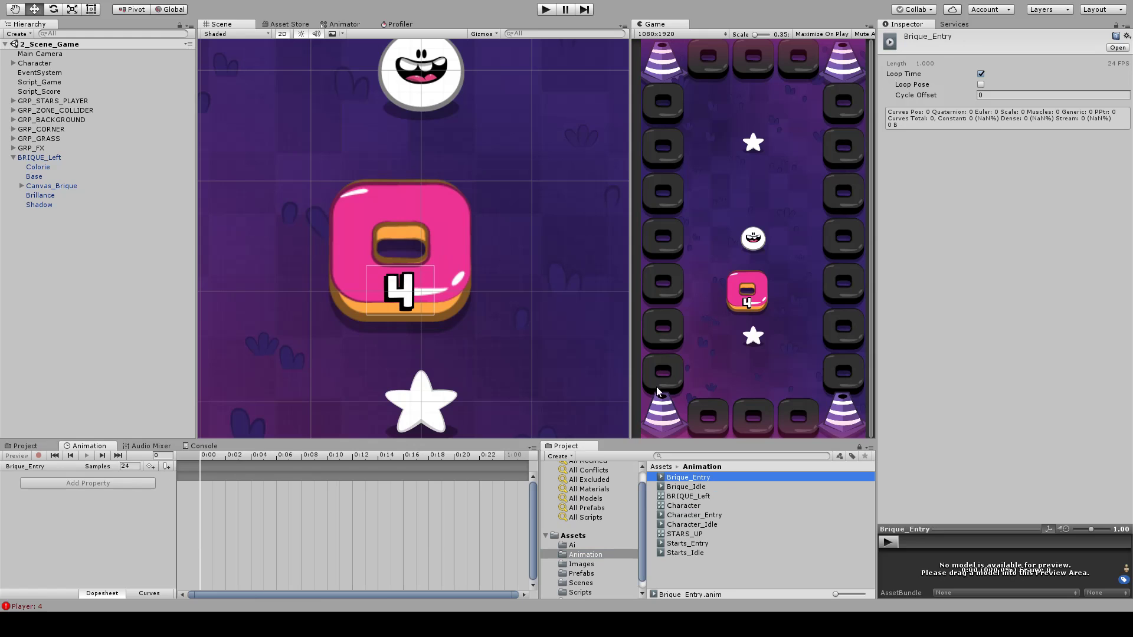
key("Delete")
- Create a Brique_Contact animation clip for BRIQUE_Left and set its samples to 24
left_click(45, 157)
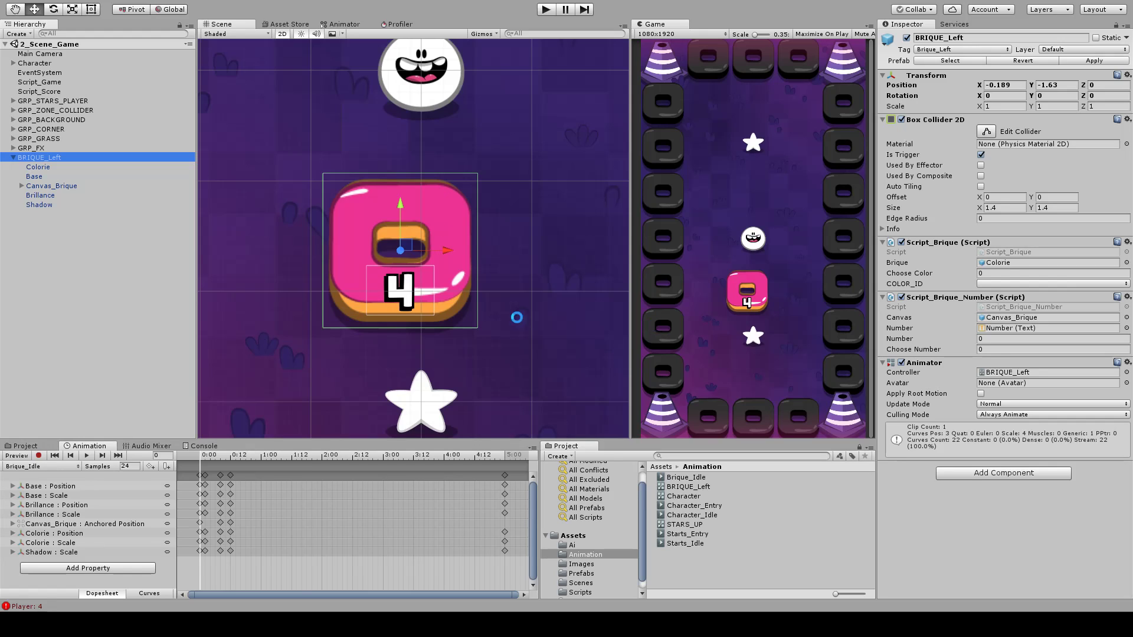
left_click(125, 466)
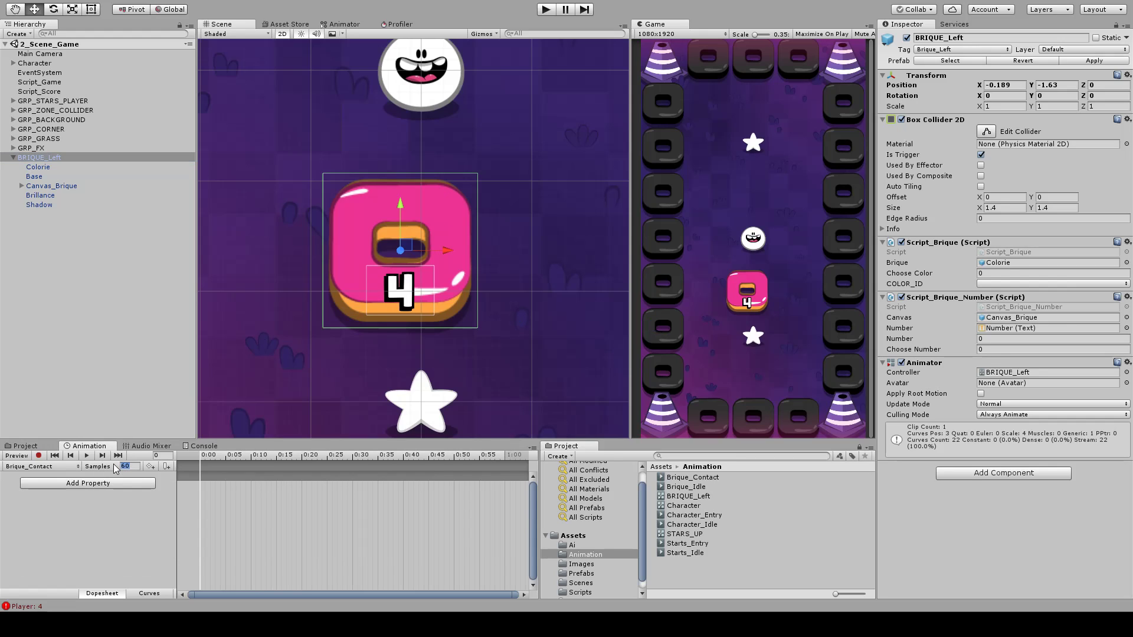
type("24")
key("Return")
- Start recording Brique_Contact with Colorie, Base and Brillance selected for scaling around their shared center
scroll(373, 374, "up", 3)
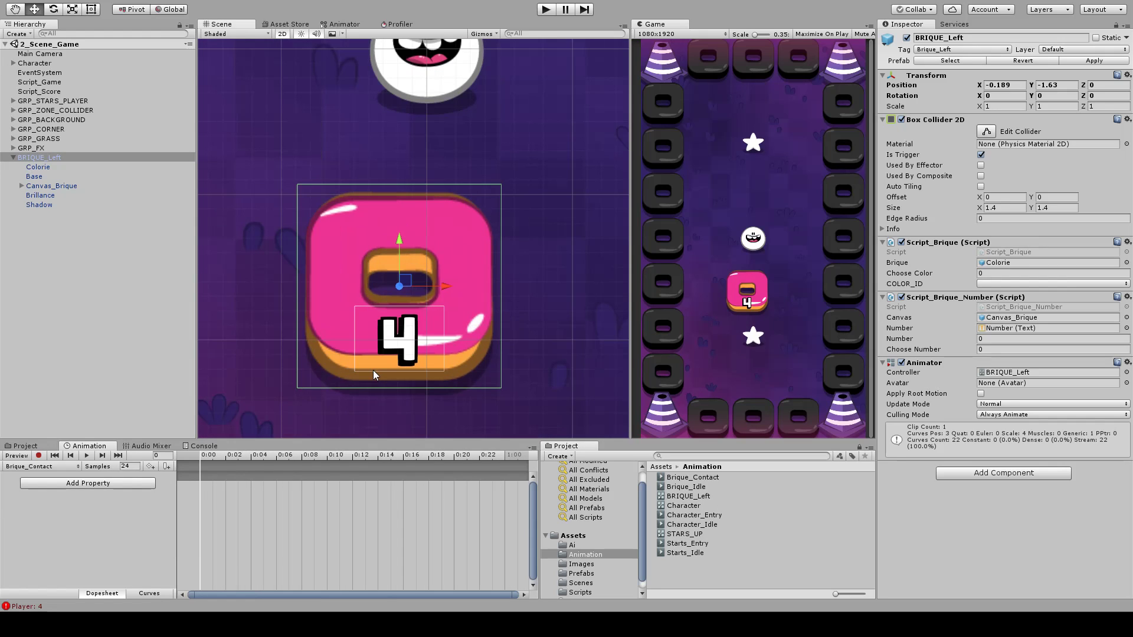
left_click(39, 167)
left_click(40, 177, "shift")
left_click(55, 197, "ctrl")
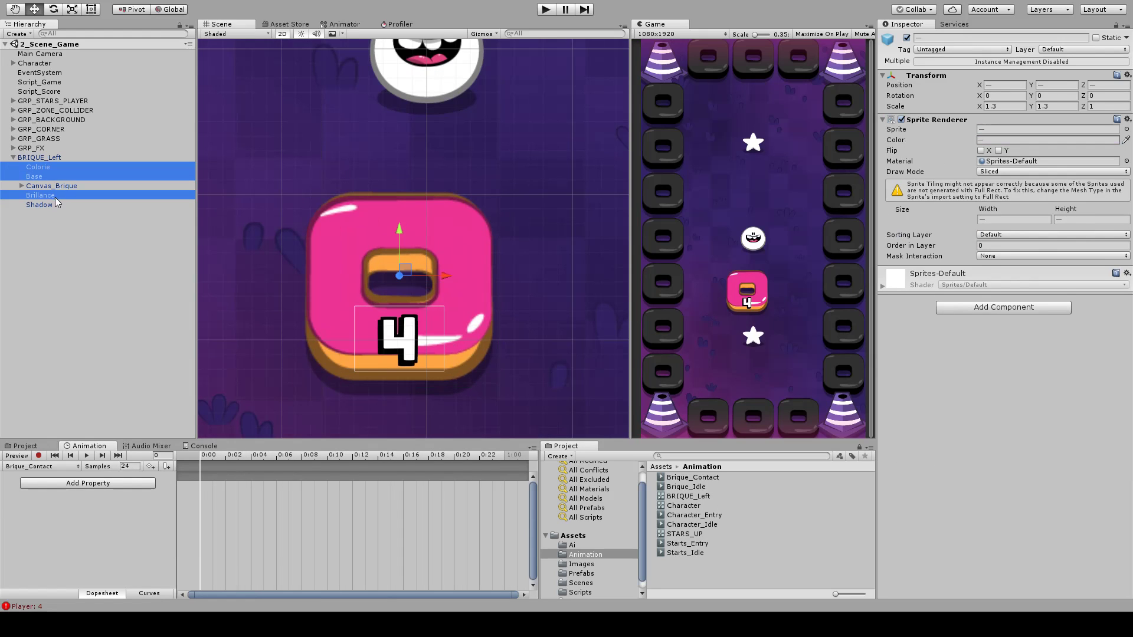
middle_click_drag(373, 327, 358, 314)
key("r")
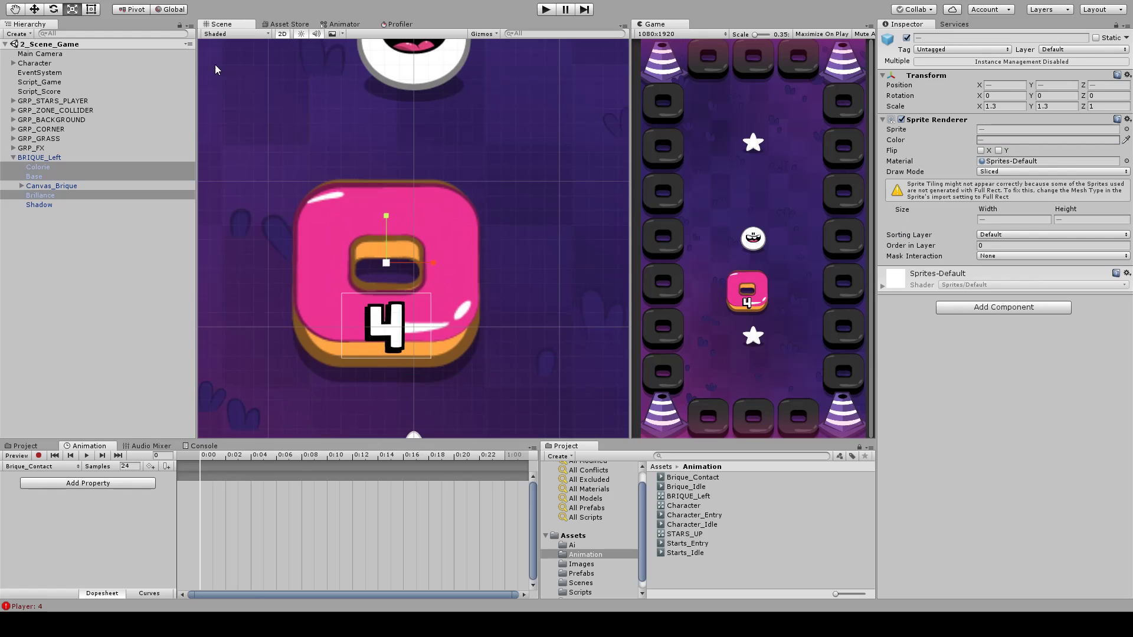
left_click(134, 9)
left_click(38, 455)
left_click_drag(225, 454, 228, 454)
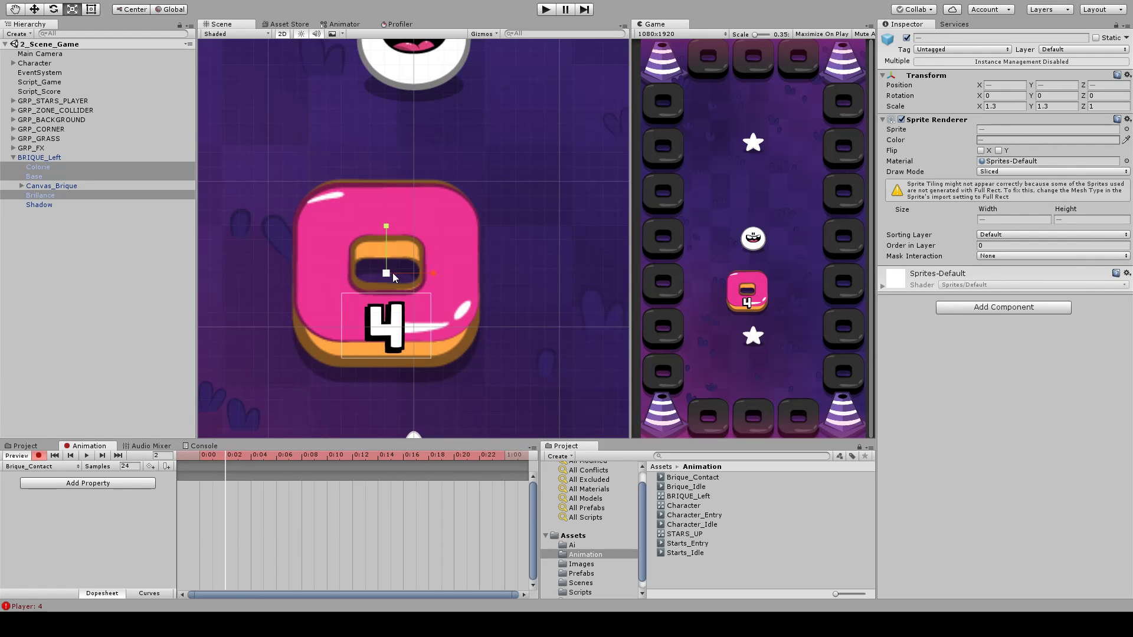
left_click_drag(392, 273, 391, 274)
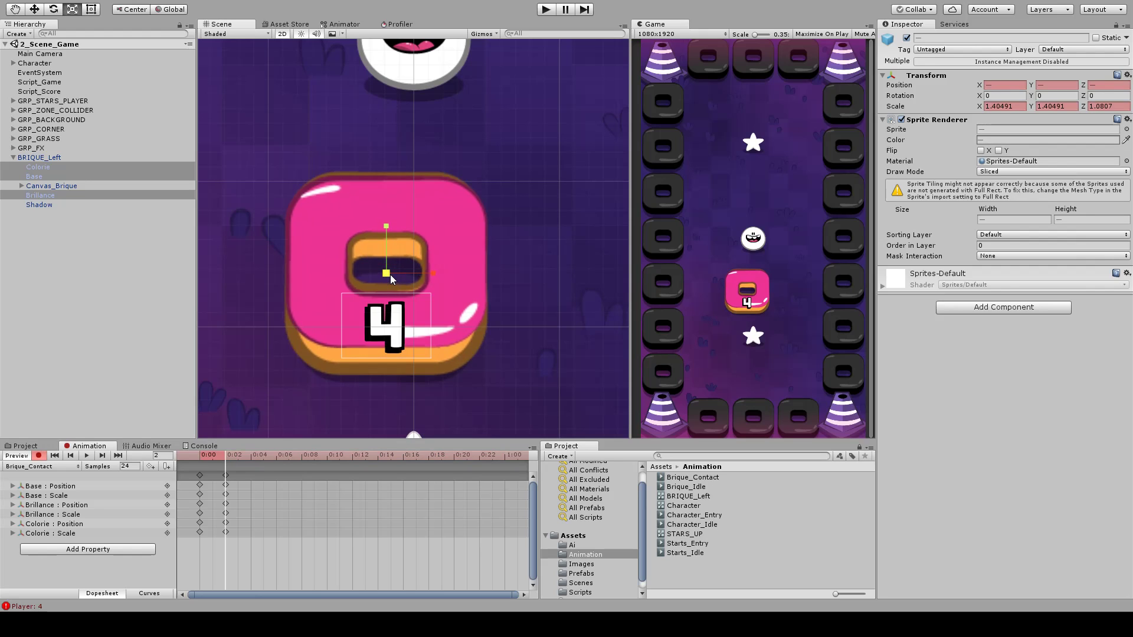
key("ctrl+z")
key("ctrl+z")
- Shrink Colorie, Base and Brillance uniformly to a scale of about 1.19 at frame 1
left_click_drag(202, 458, 235, 458)
left_click_drag(387, 274, 385, 273)
- Enlarge Colorie, Base and Brillance, without BRIQUE_Left, to a scale of about 1.58 at frame 3 and preview the motion
mouse_move(228, 456)
left_mouse_down()
mouse_move(190, 468)
mouse_move(238, 469)
mouse_move(217, 476)
mouse_move(197, 458)
mouse_move(245, 459)
mouse_move(234, 460)
left_mouse_up()
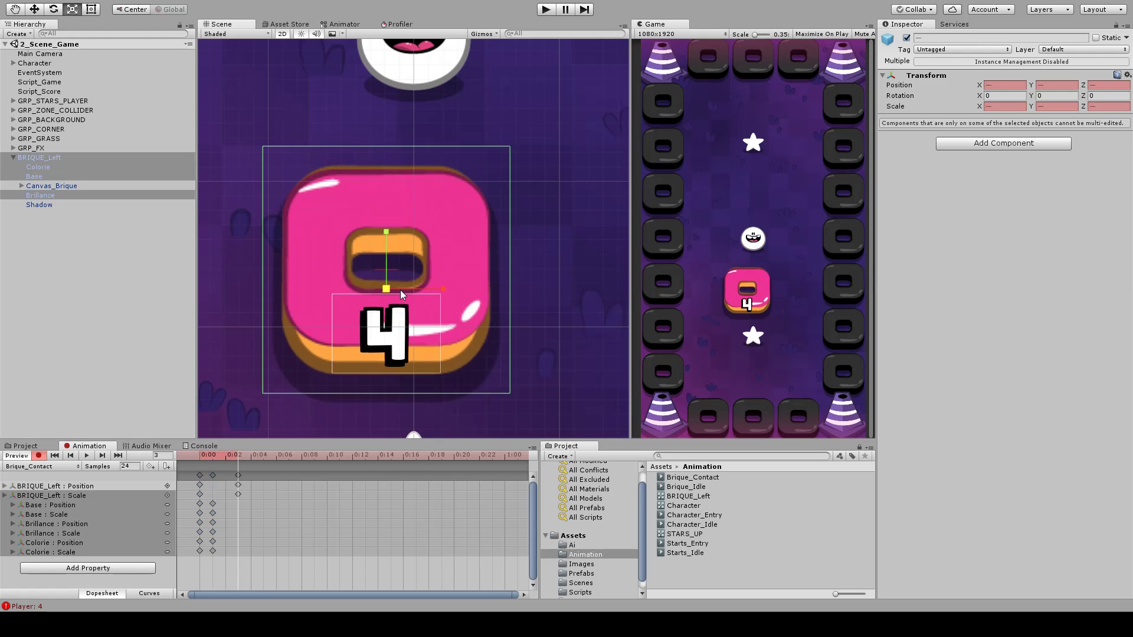
left_click(56, 158, "ctrl")
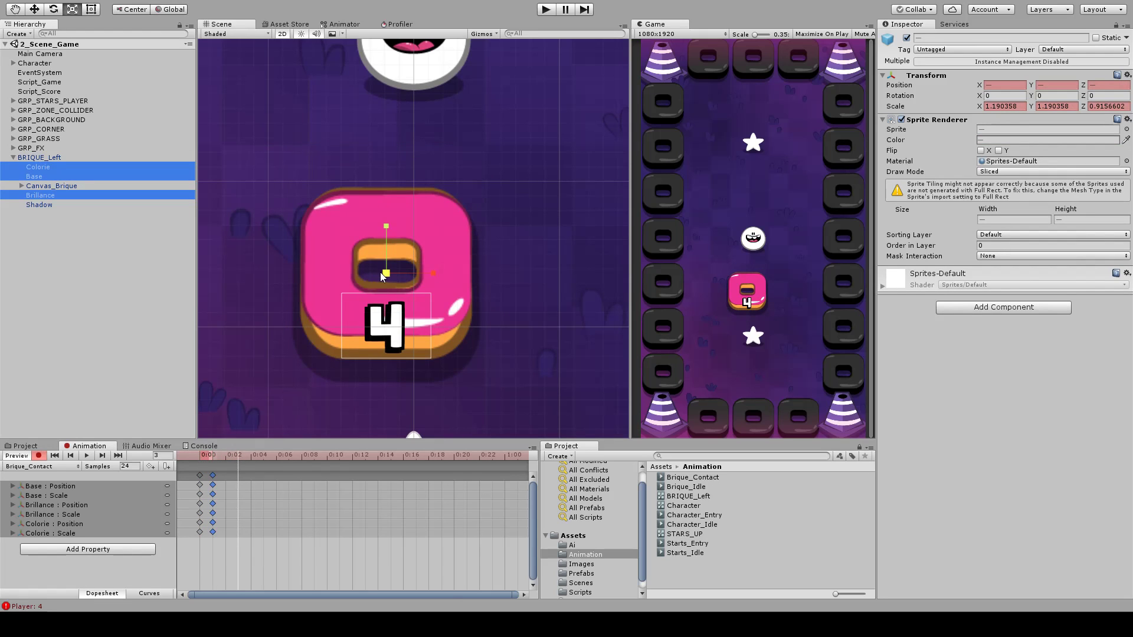
left_click_drag(380, 272, 401, 278)
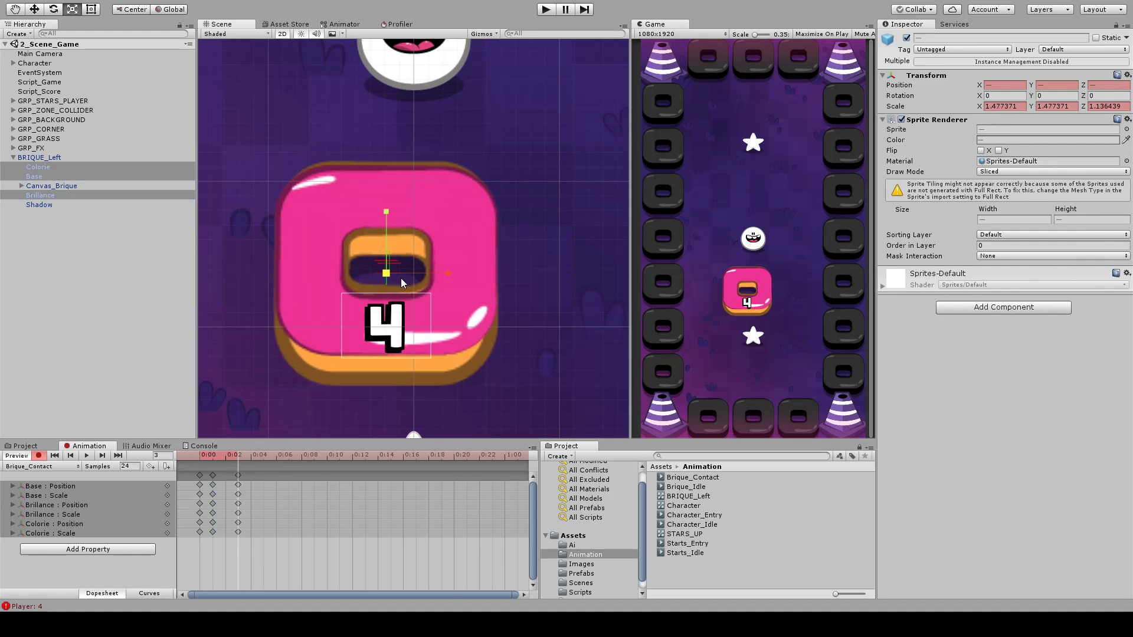
left_click(225, 456)
left_click(87, 456)
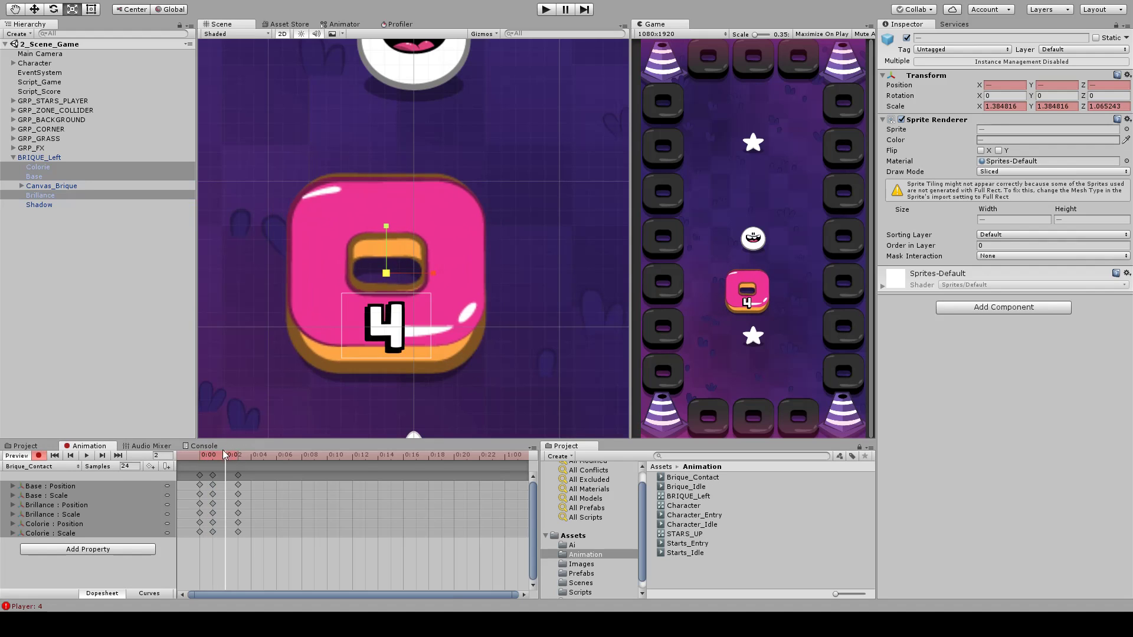
mouse_move(222, 454)
left_mouse_down()
mouse_move(200, 461)
mouse_move(261, 461)
mouse_move(233, 468)
left_mouse_up()
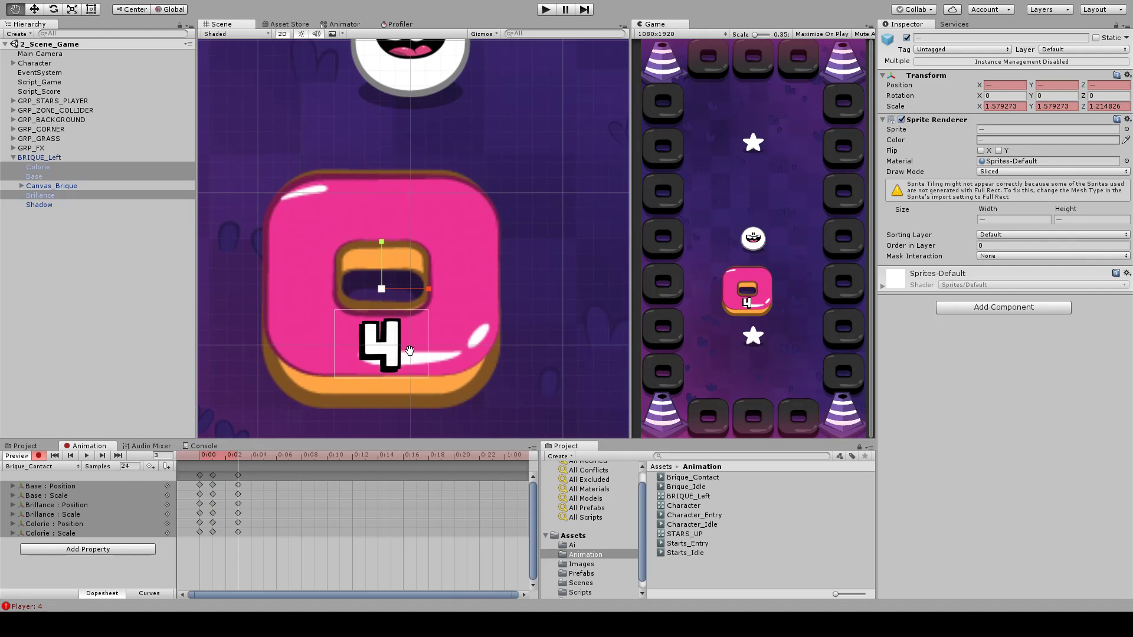
- Try raising Colorie, Base and Brillance at frame 3, and undo the frame 3 changes
middle_click_drag(431, 349, 453, 364)
key("w")
left_click_drag(225, 456, 238, 485)
middle_click_drag(413, 403, 413, 389)
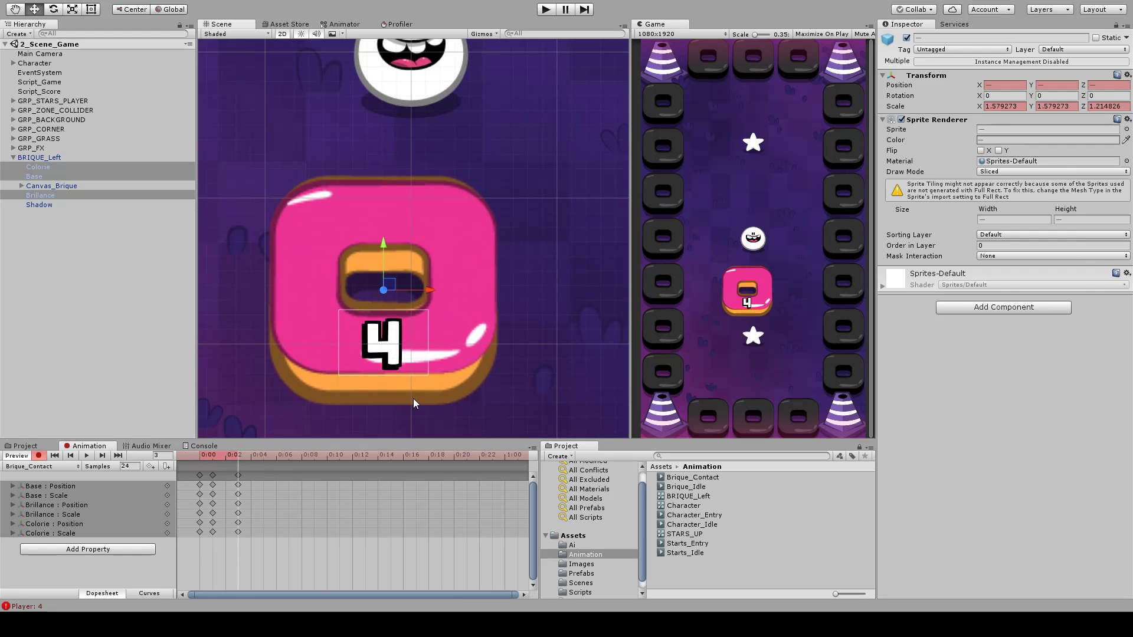
mouse_move(242, 457)
left_mouse_down()
mouse_move(183, 462)
mouse_move(244, 465)
mouse_move(194, 472)
mouse_move(254, 470)
mouse_move(191, 471)
mouse_move(245, 474)
left_mouse_up()
mouse_move(383, 237)
left_mouse_down()
mouse_move(384, 179)
mouse_move(386, 221)
left_mouse_up()
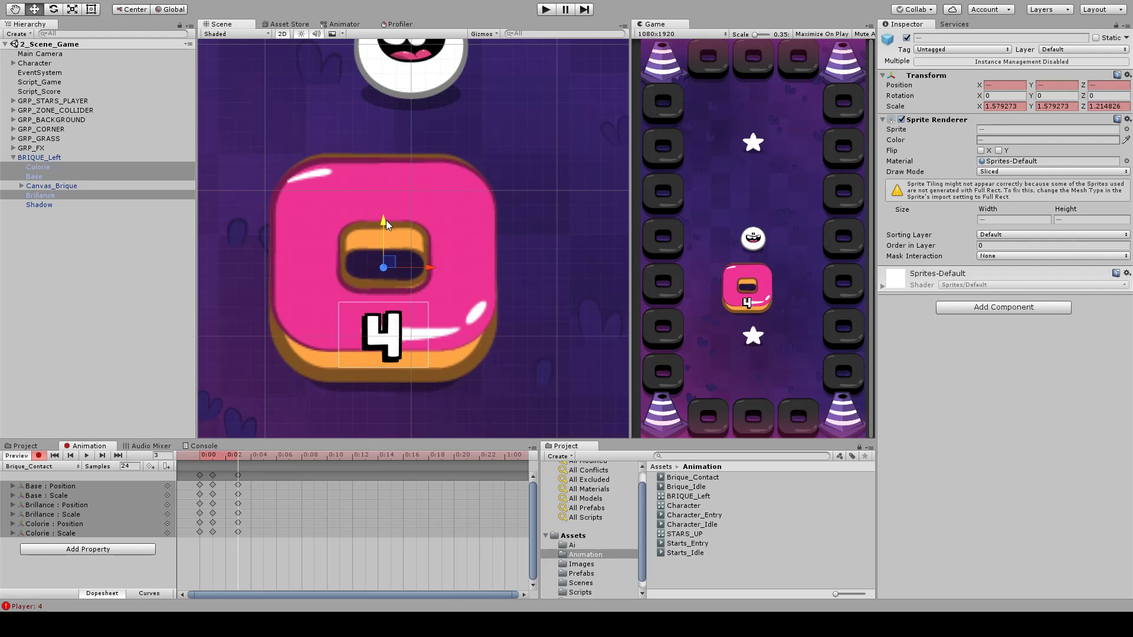
mouse_move(234, 460)
left_mouse_down()
mouse_move(185, 471)
mouse_move(252, 461)
mouse_move(199, 469)
mouse_move(229, 475)
mouse_move(249, 455)
mouse_move(196, 465)
mouse_move(228, 468)
left_mouse_up()
key("ctrl+z")
- Shift the frame 1 keyframes to frame 2 and enlarge Colorie, Base and Brillance slightly at frame 4
left_click(219, 468)
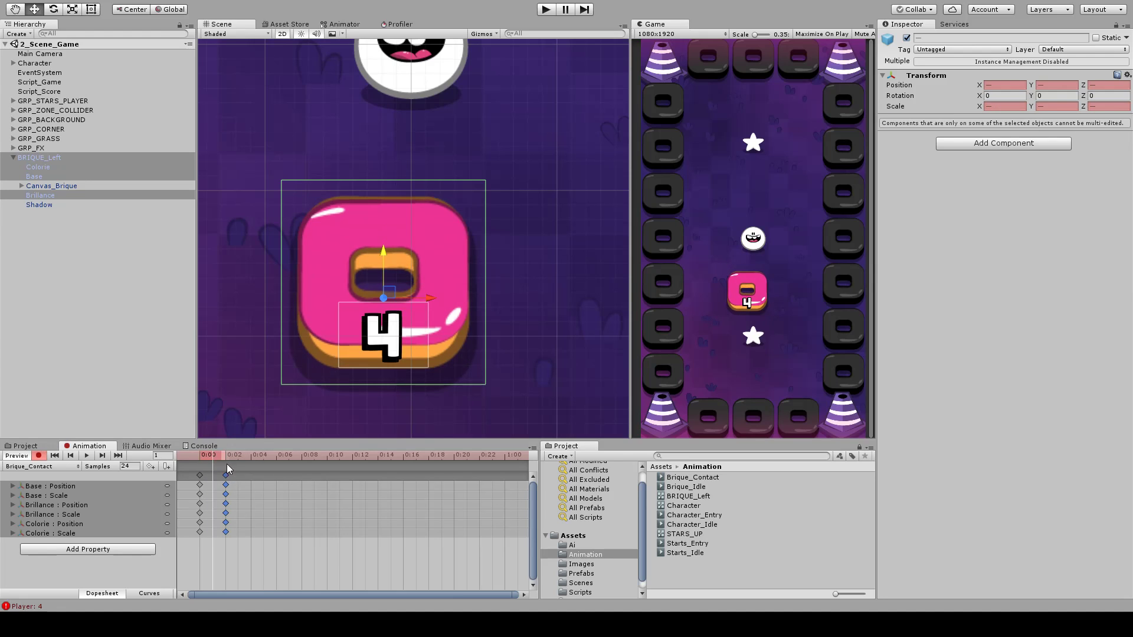
left_click(251, 456)
middle_click_drag(241, 278, 234, 291)
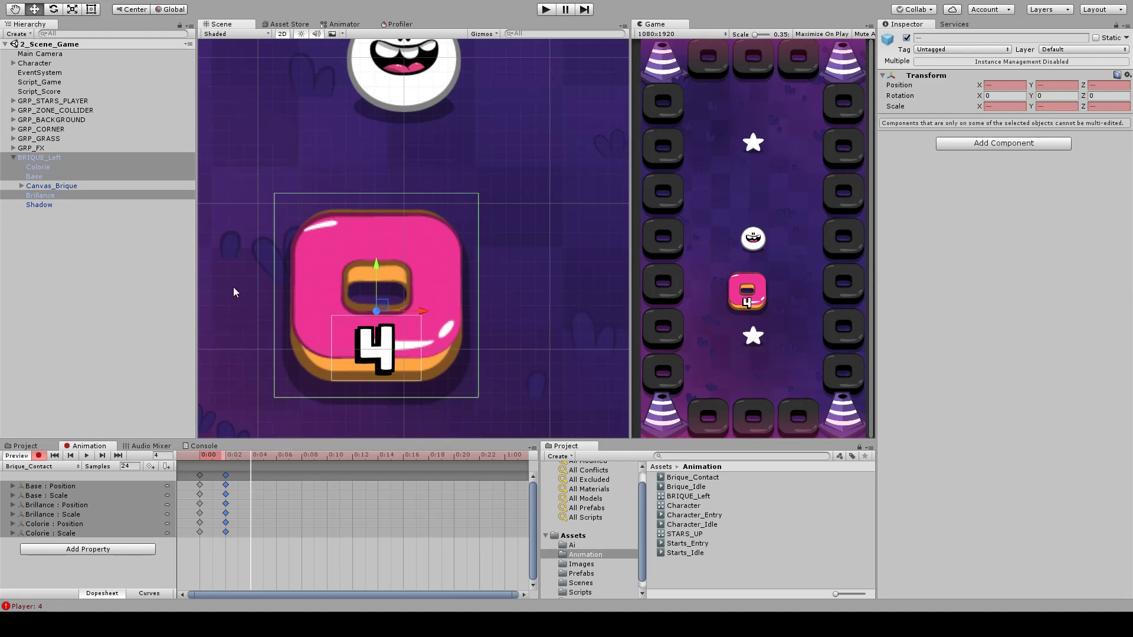
left_click(59, 158, "ctrl")
key("r")
left_click_drag(379, 296, 391, 299)
- Preview the Brique_Contact animation and inspect the brick's enlarged pose at frame 4
left_click_drag(244, 463, 167, 479)
left_click(230, 491)
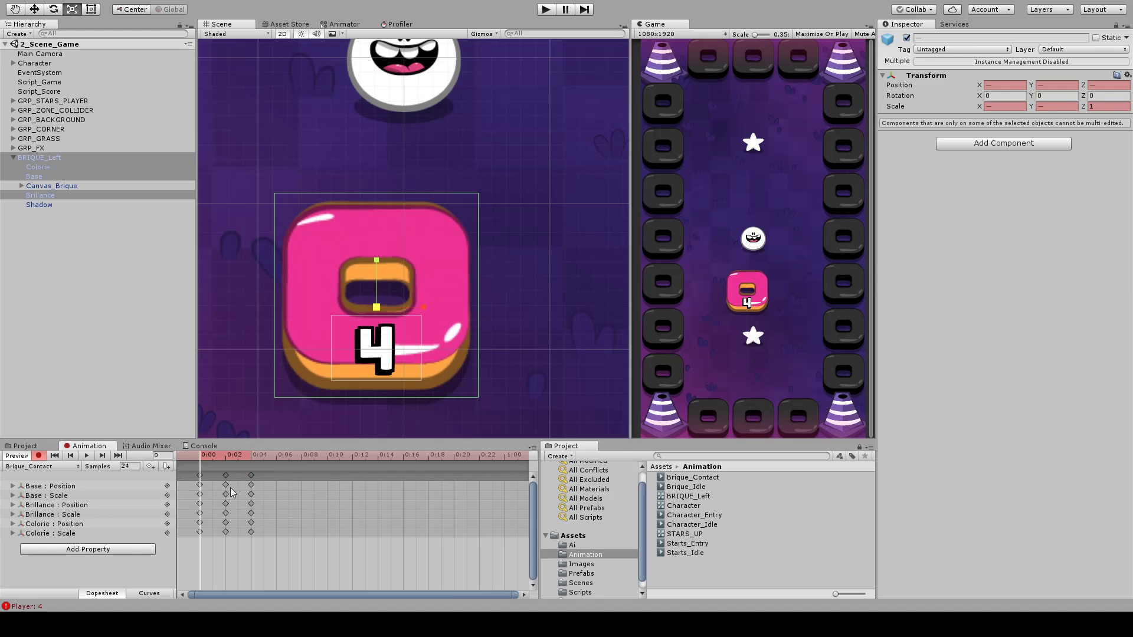
left_click_drag(207, 459, 106, 463)
left_click(86, 456)
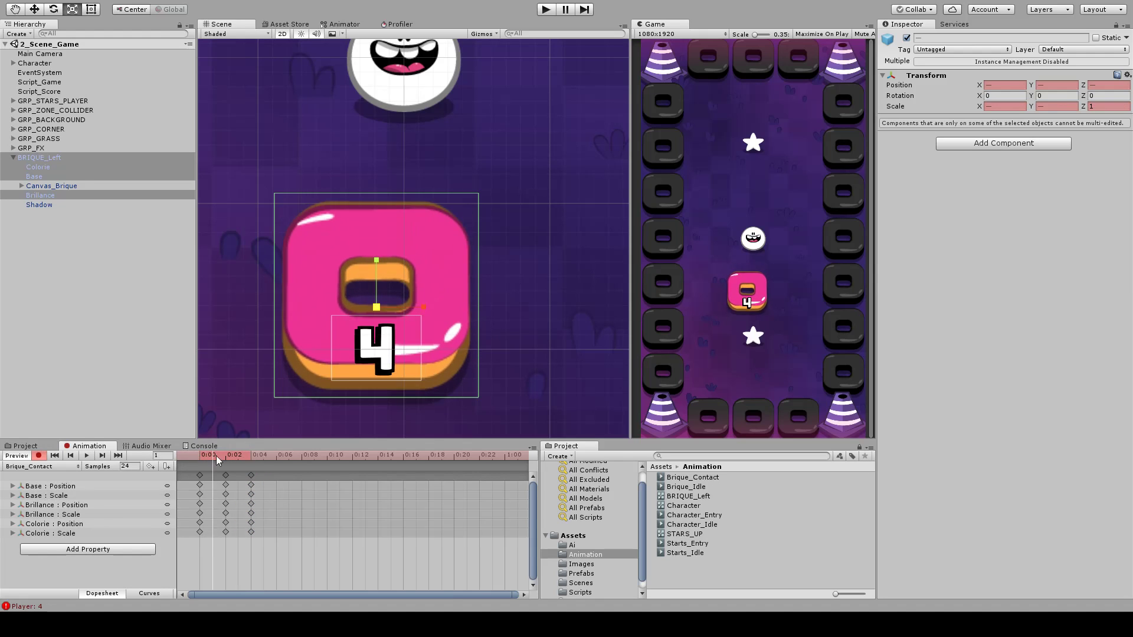
middle_click_drag(392, 333, 391, 353)
key("w")
mouse_move(243, 457)
left_mouse_down()
mouse_move(196, 463)
mouse_move(254, 466)
left_mouse_up()
middle_click_drag(426, 368, 436, 375)
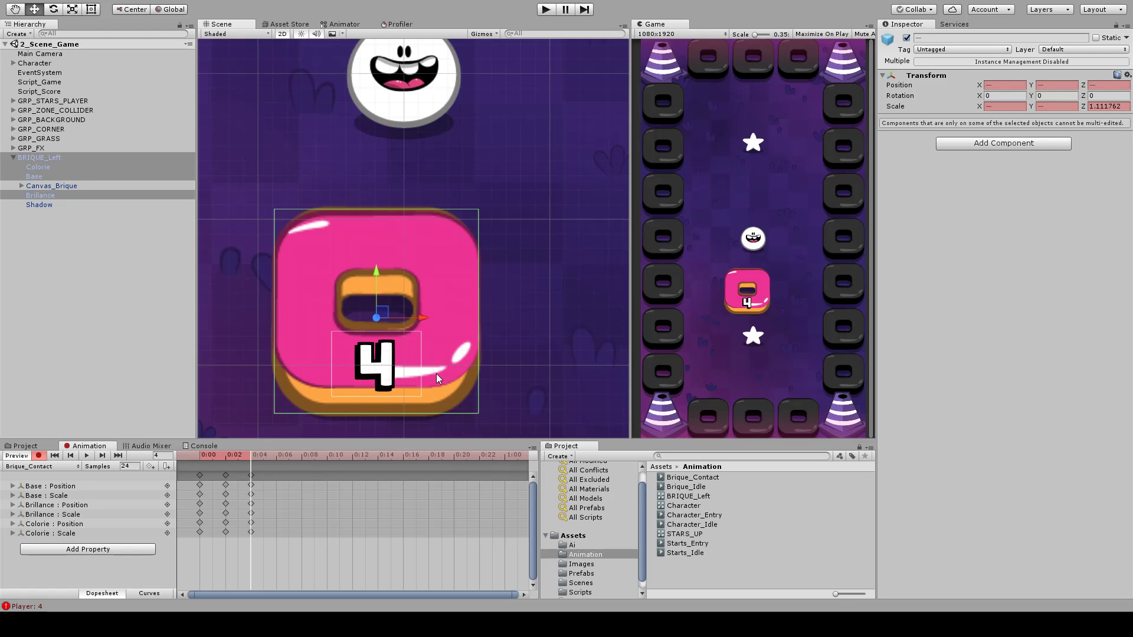
mouse_move(440, 355)
middle_mouse_down()
mouse_move(468, 351)
mouse_move(442, 350)
mouse_move(457, 348)
middle_mouse_up()
scroll(441, 349, "up", 1)
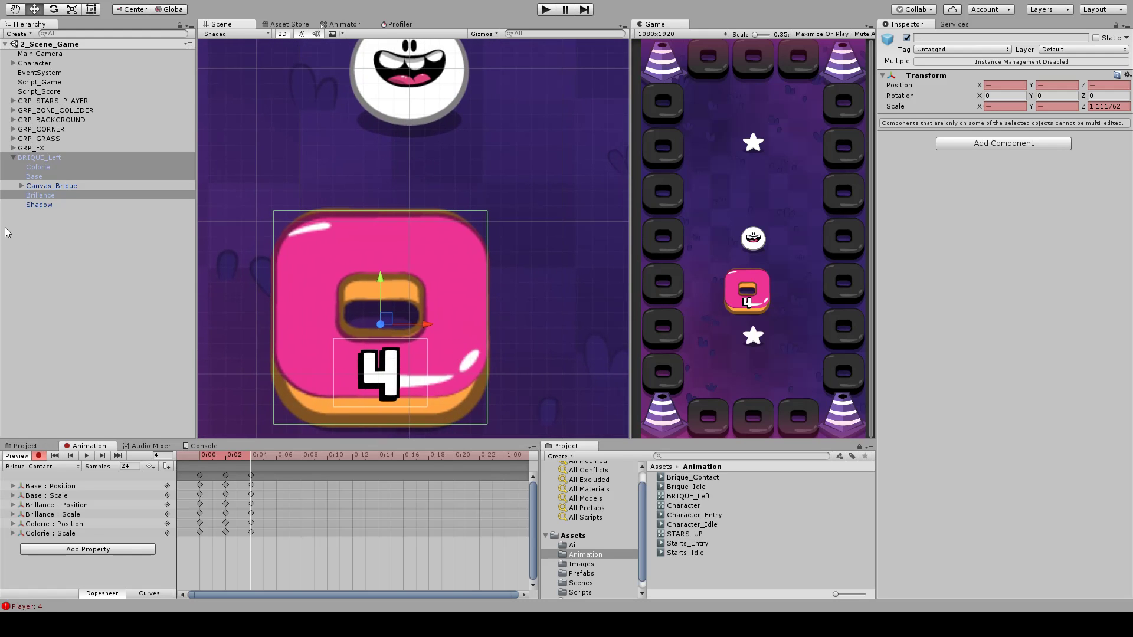
- Delete the Brique_Entry state from BRIQUE_Left's Animator graph and rearrange the remaining states
left_click(72, 258)
left_click(47, 157)
middle_click_drag(394, 280, 424, 288)
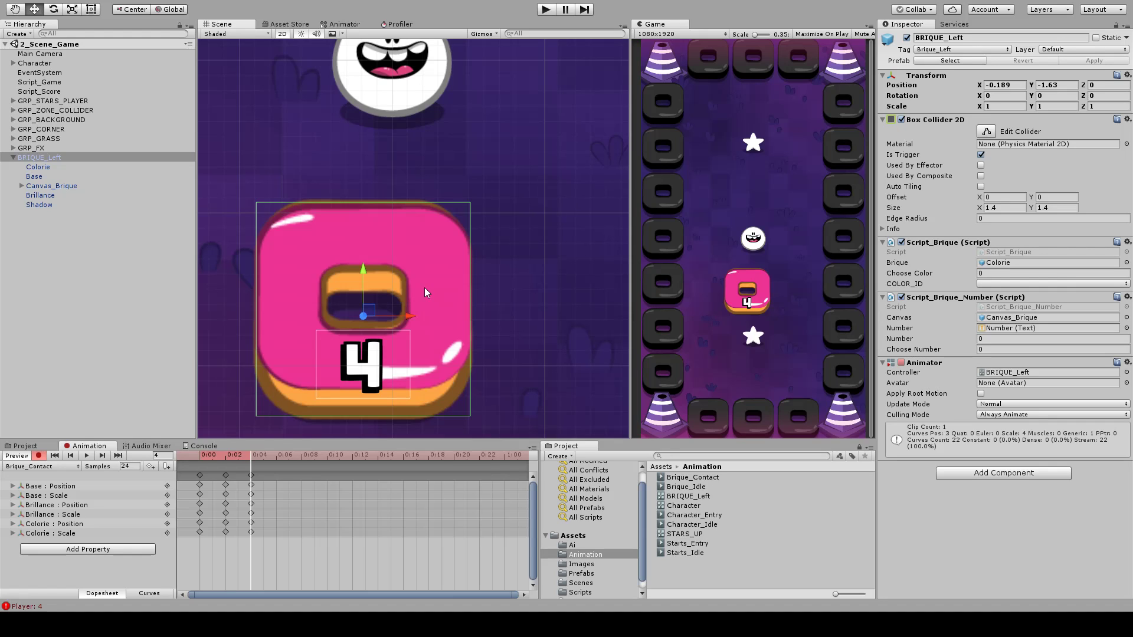
left_click(361, 24)
left_click(511, 285)
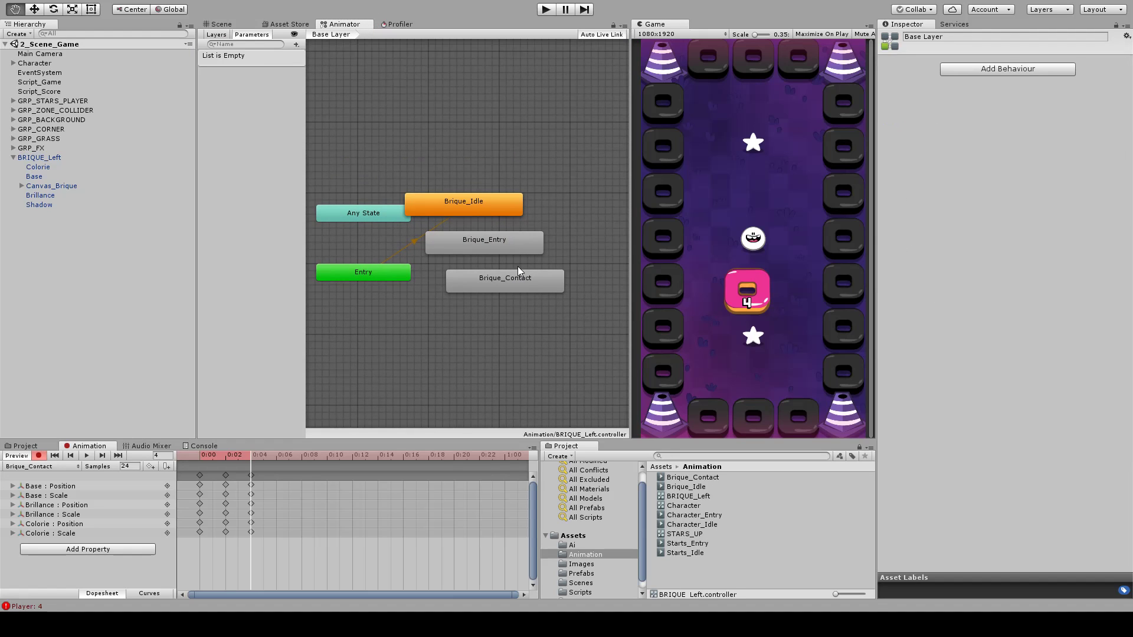
left_click_drag(386, 280, 377, 316)
left_click(510, 236)
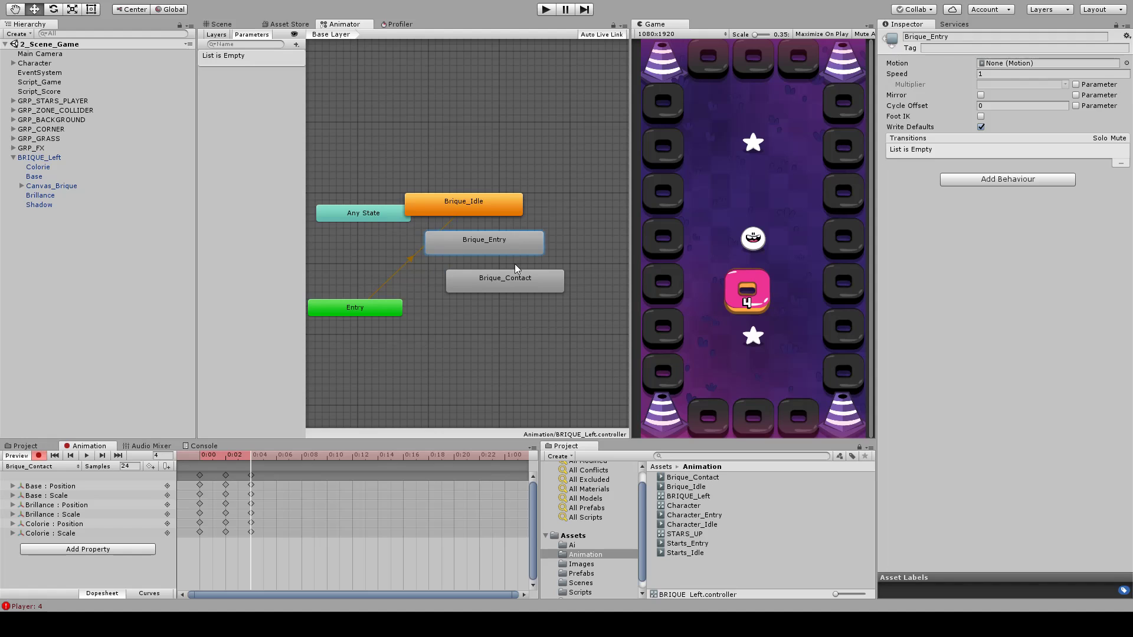
key("Delete")
left_click_drag(505, 287, 537, 157)
left_click_drag(499, 207, 509, 248)
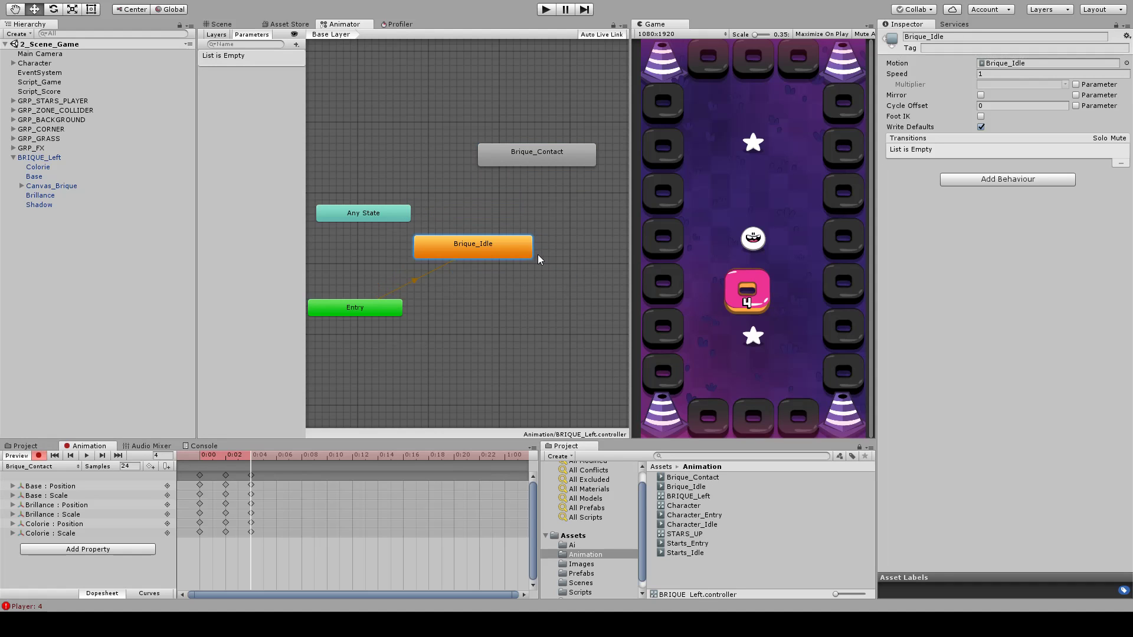
- Create a transition from Brique_Idle to Brique_Contact and add a trigger parameter named Contact
left_click(530, 169)
left_click_drag(553, 154, 561, 154)
left_click(296, 45)
left_click(320, 98)
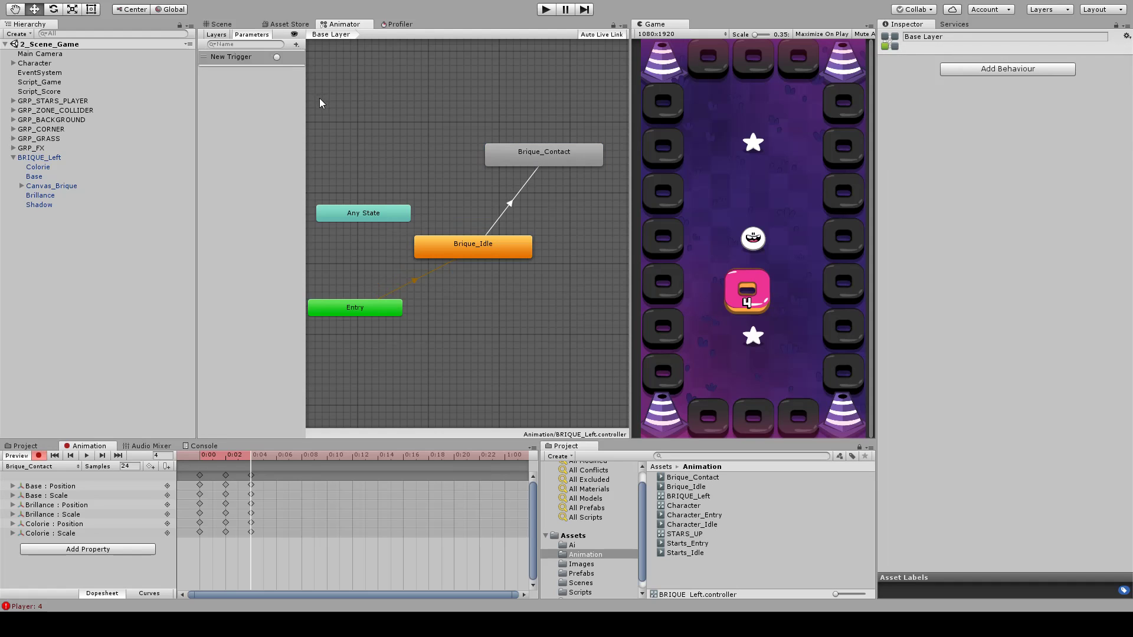
type("Contact")
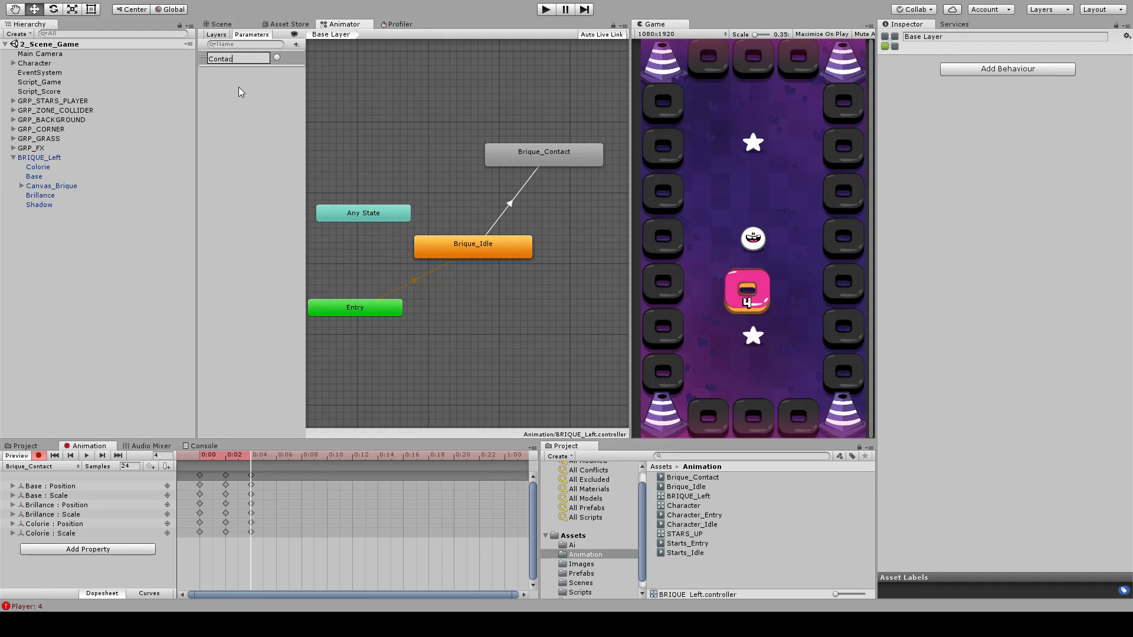
key("Return")
- Configure the Brique_Idle to Brique_Contact transition with the Contact condition, Has Exit Time off and a Transition Duration of 0
left_click(511, 204)
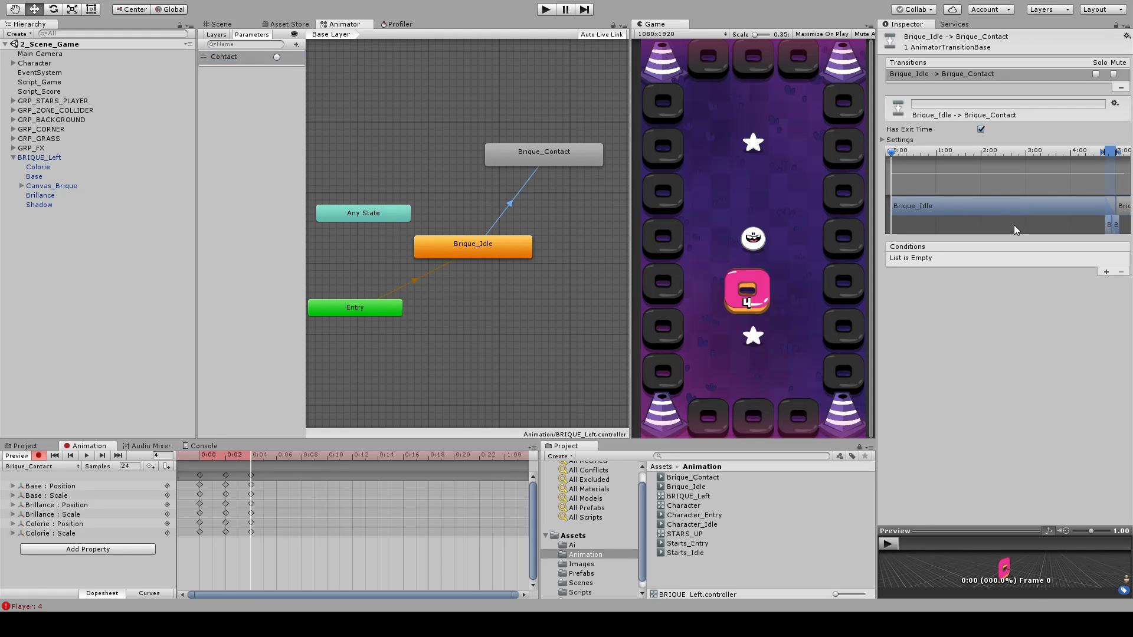
left_click(1106, 271)
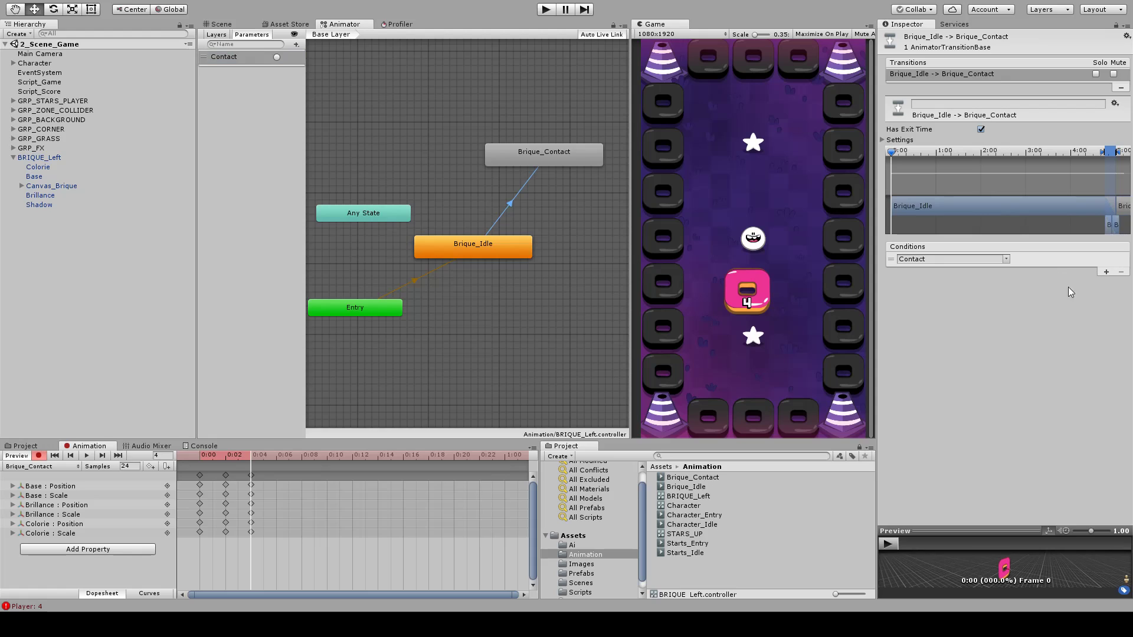
left_click(890, 140)
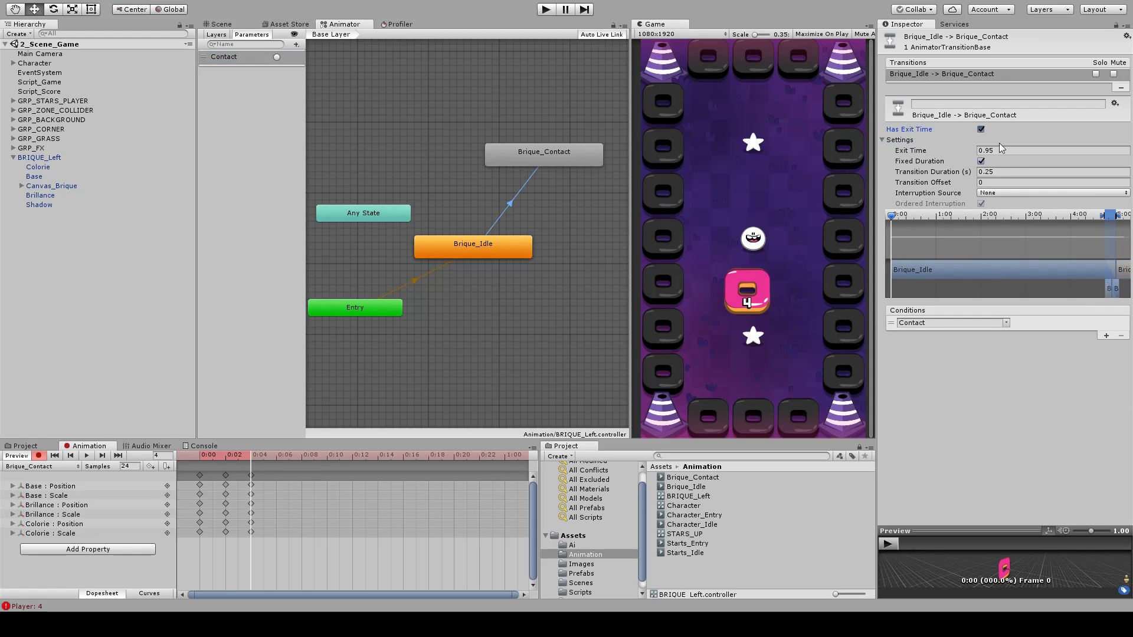
left_click(980, 129)
left_click(956, 172)
type("0")
key("Return")
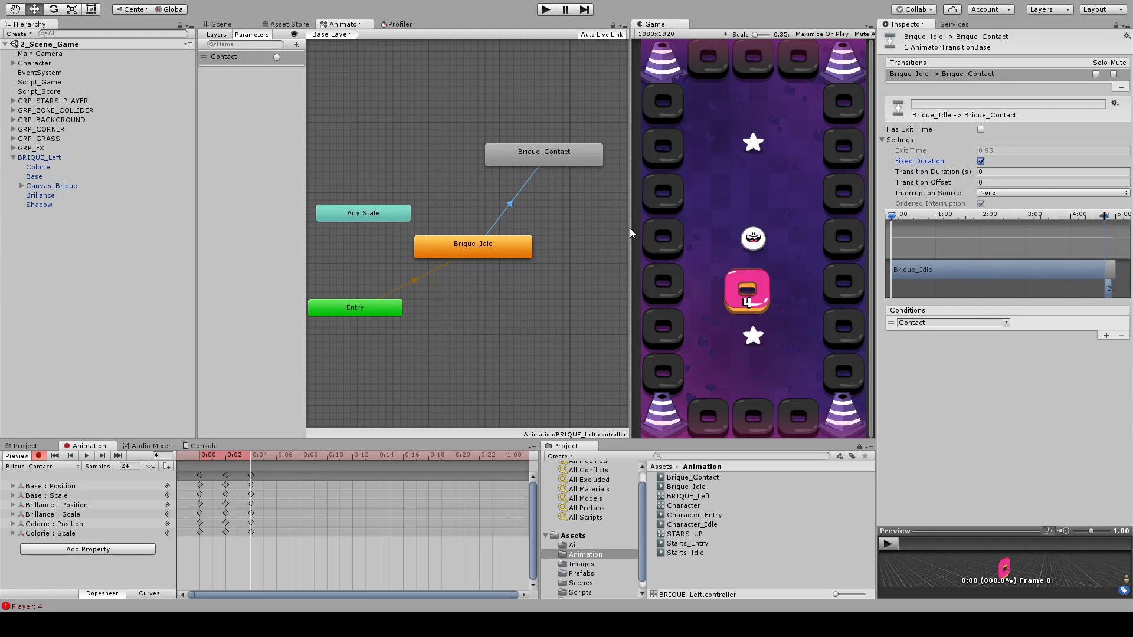
- Open the Script_Brique script attached to the BRIQUE_Left object
middle_click_drag(502, 217, 499, 242)
left_click_drag(491, 266, 501, 271)
middle_click_drag(502, 271, 585, 249)
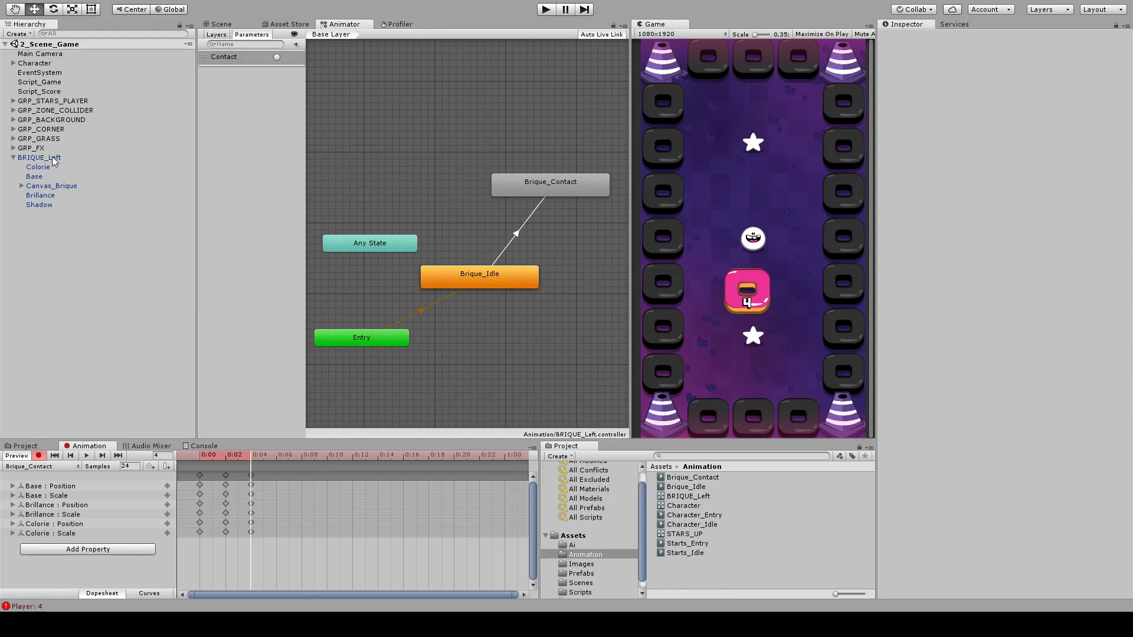
left_click(37, 63)
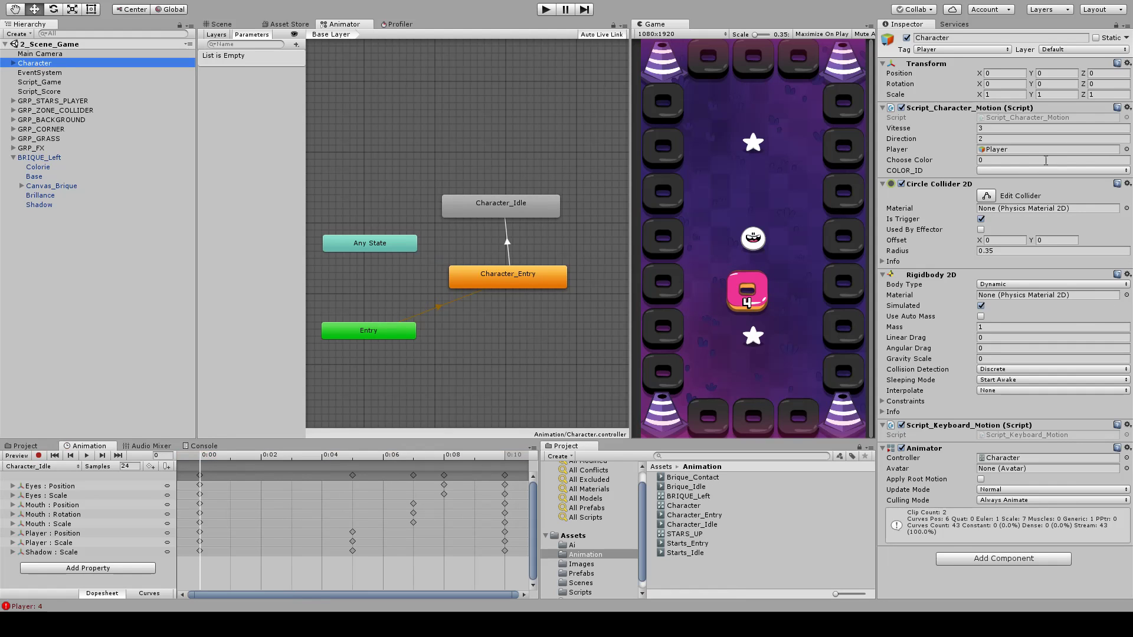
left_click(39, 158)
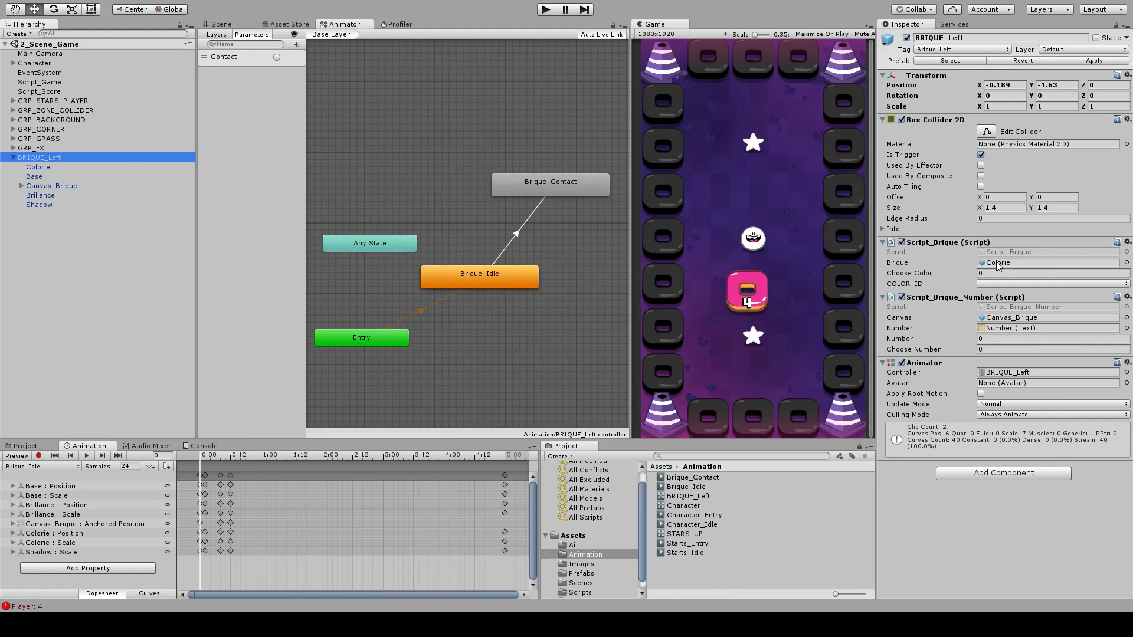
left_click(1035, 252)
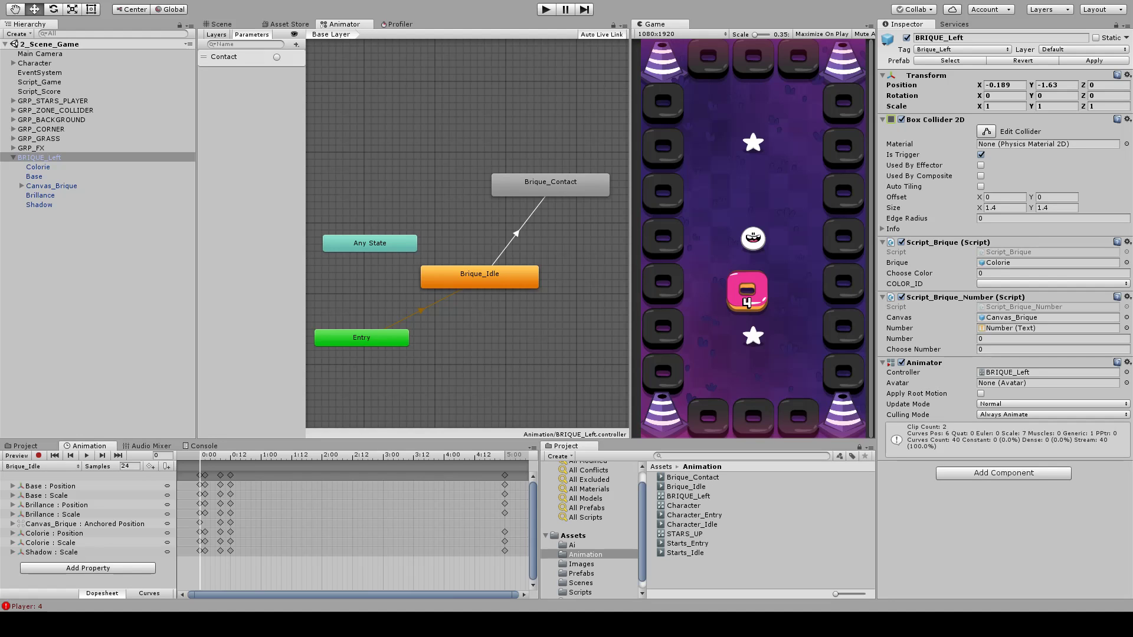
- Show the Brique_Contact clip of BRIQUE_Left in the animation timeline
middle_click_drag(476, 199, 467, 209)
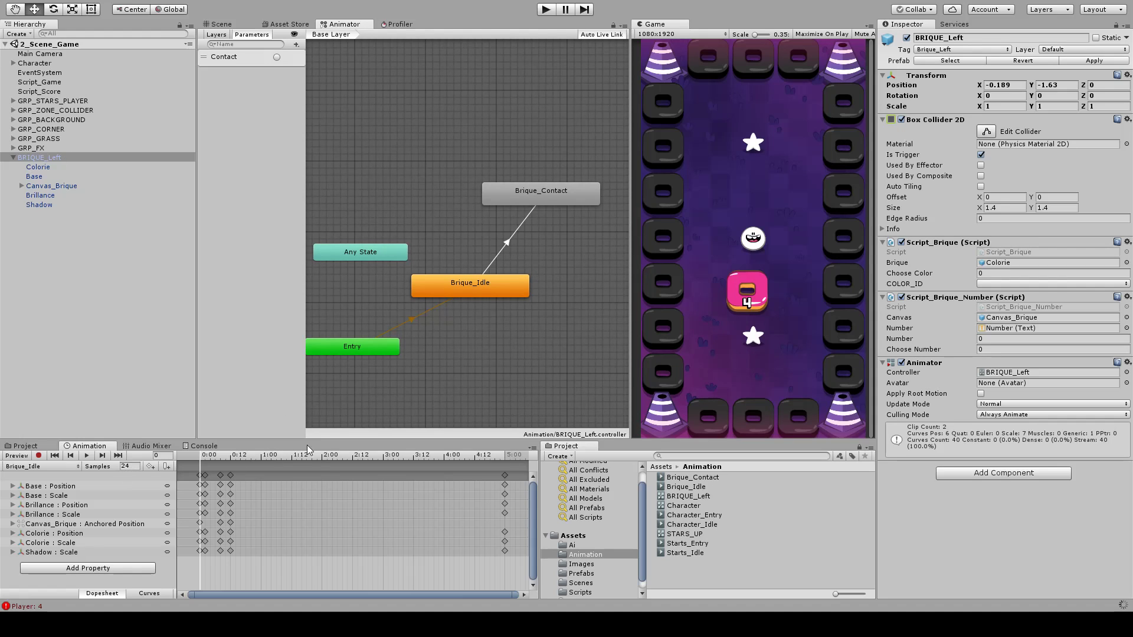
left_click(200, 479)
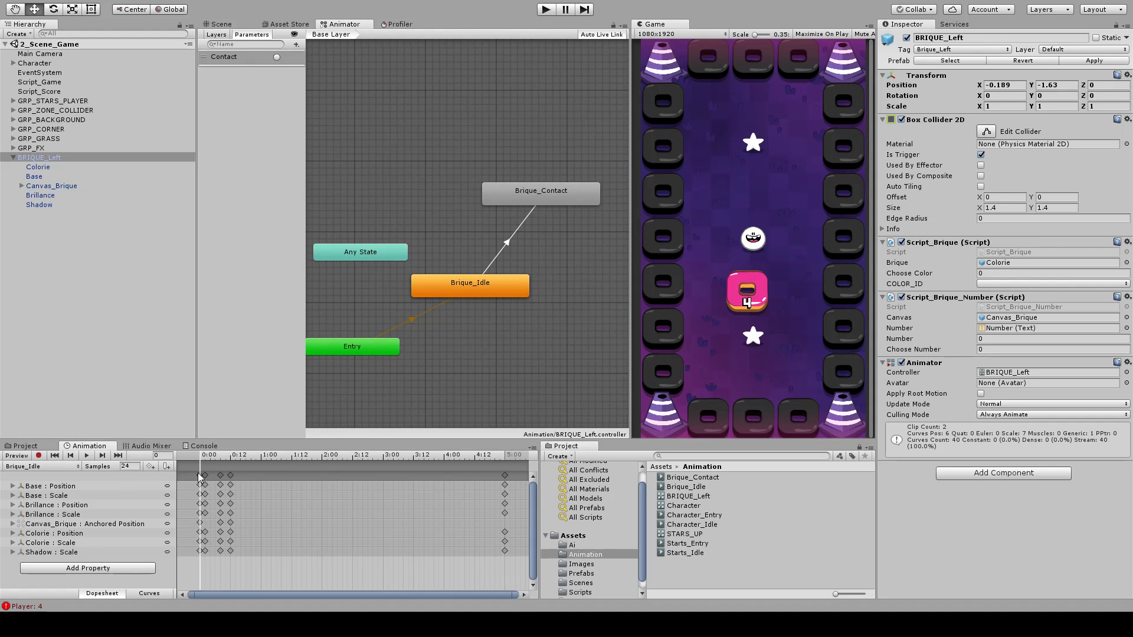
left_click(55, 466)
left_click(48, 457)
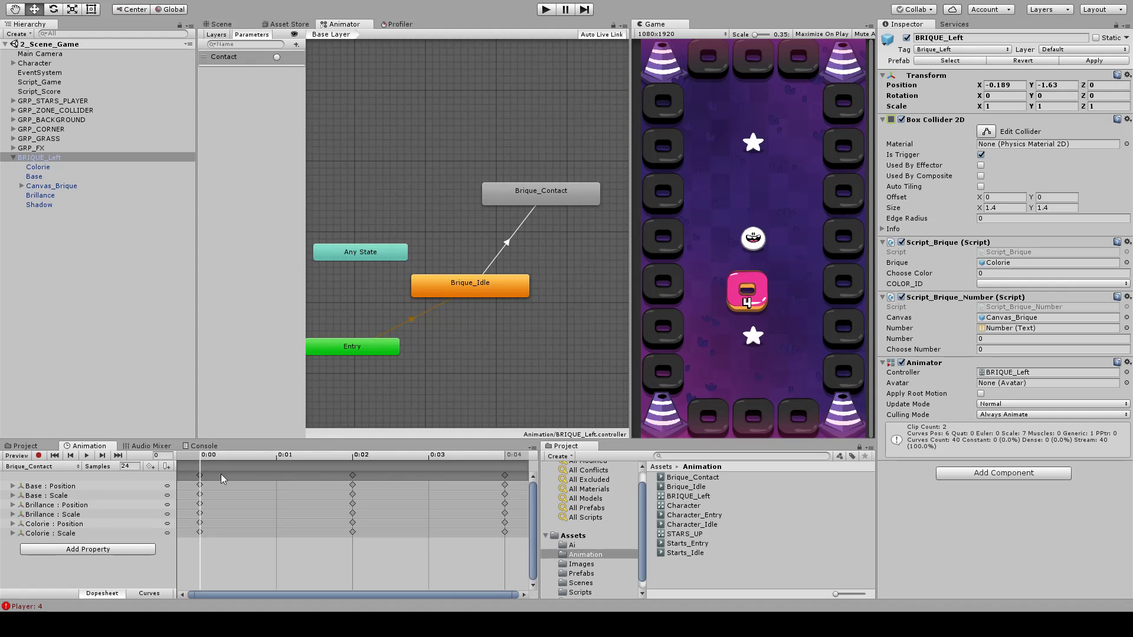
- Add an animation event at frame 4 of the Brique_Contact clip
left_click_drag(318, 455, 513, 455)
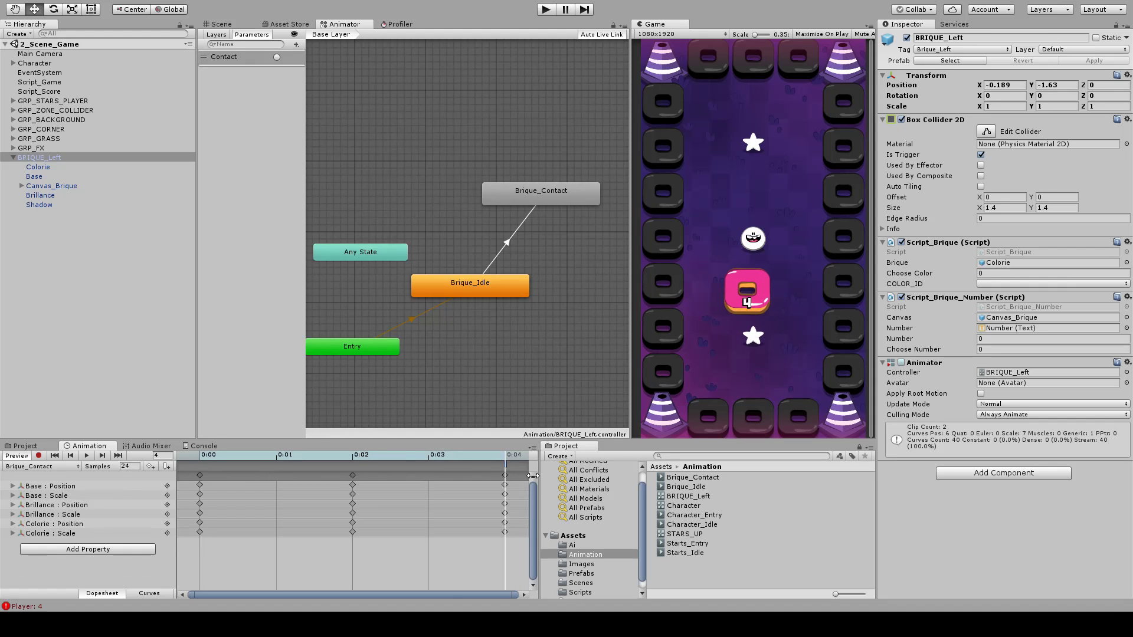
double_click(507, 468)
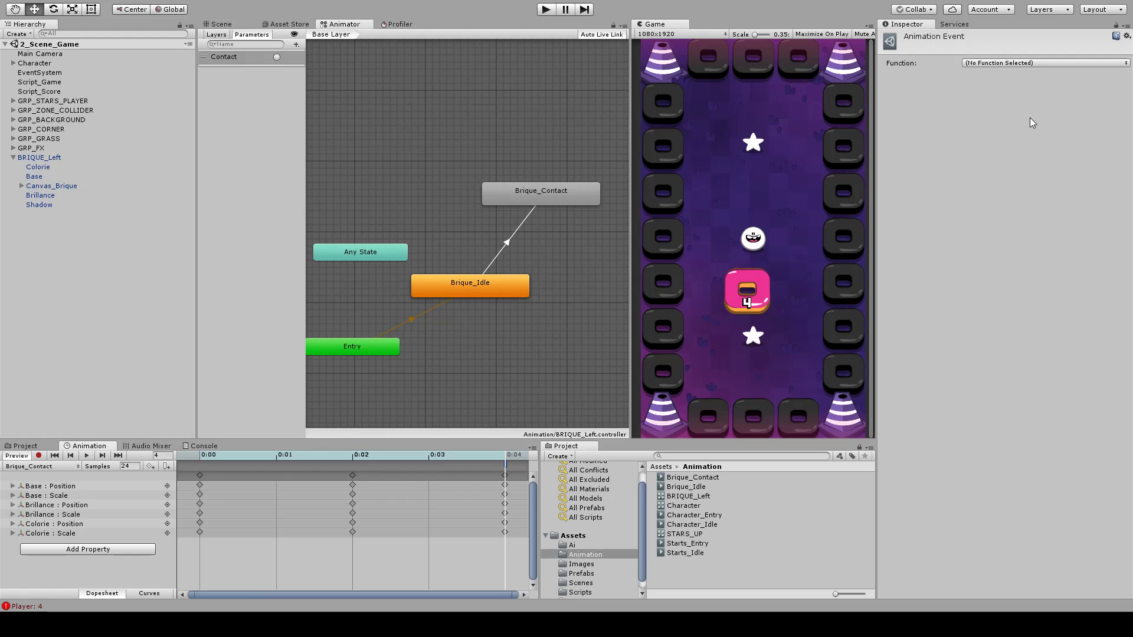
- Add the Script_Tools script as a component on the BRIQUE_Left object
left_click(48, 158)
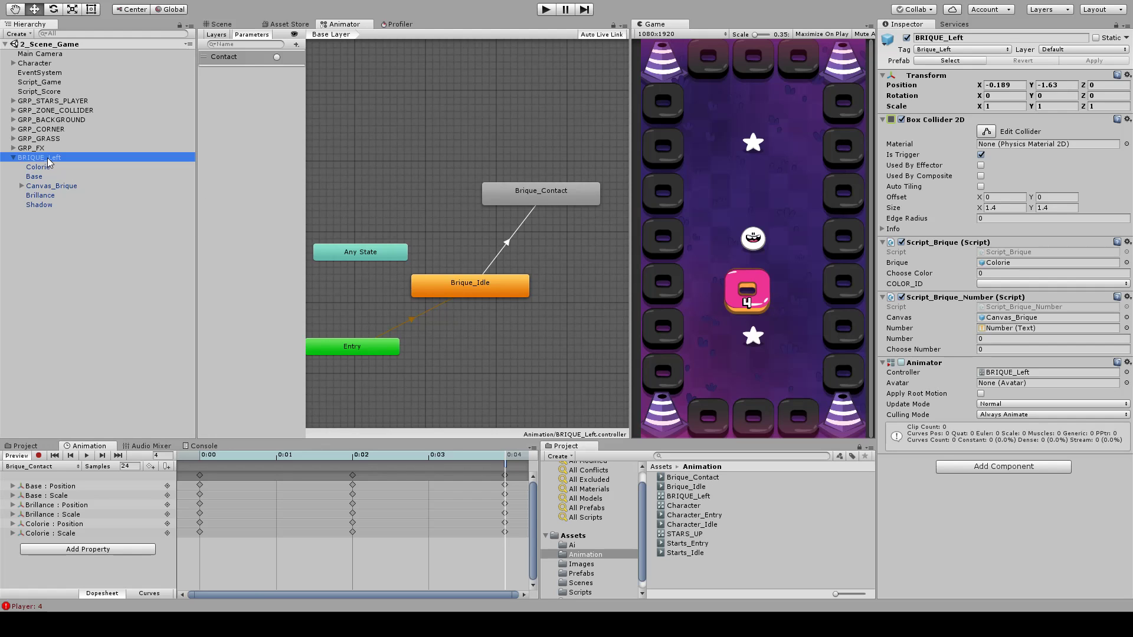
left_click(1004, 469)
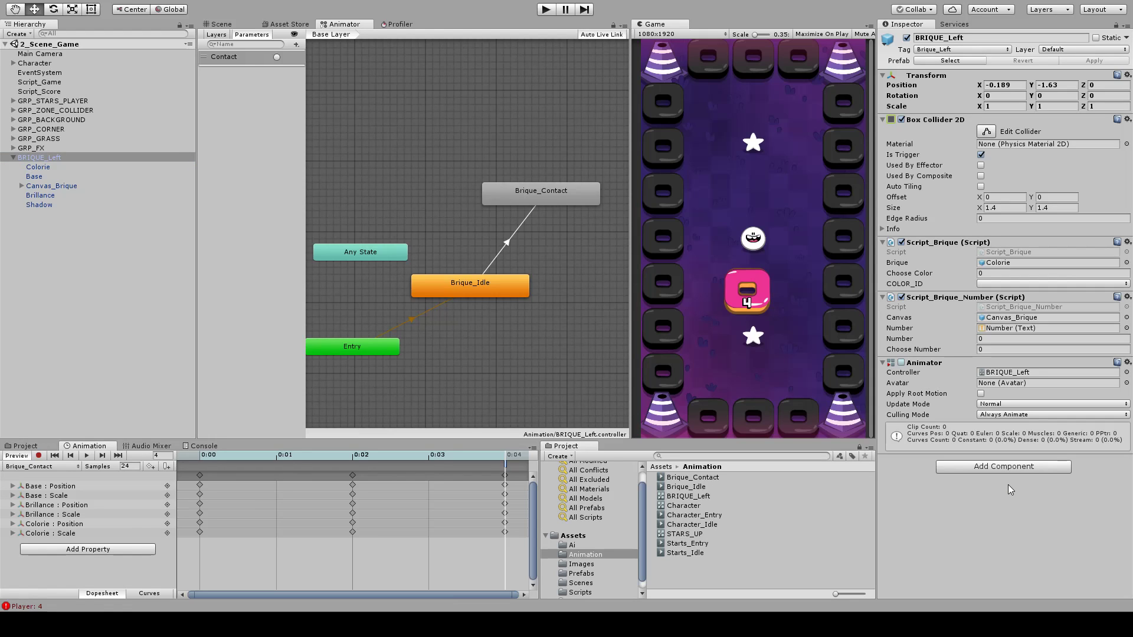
left_click(1007, 484)
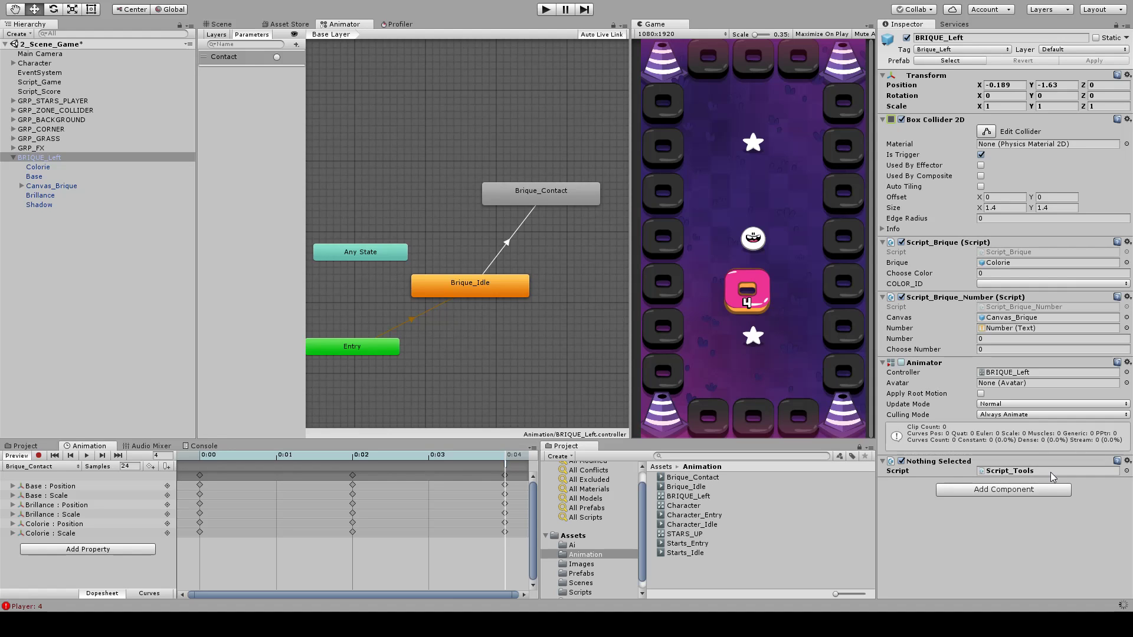
left_click(1011, 476)
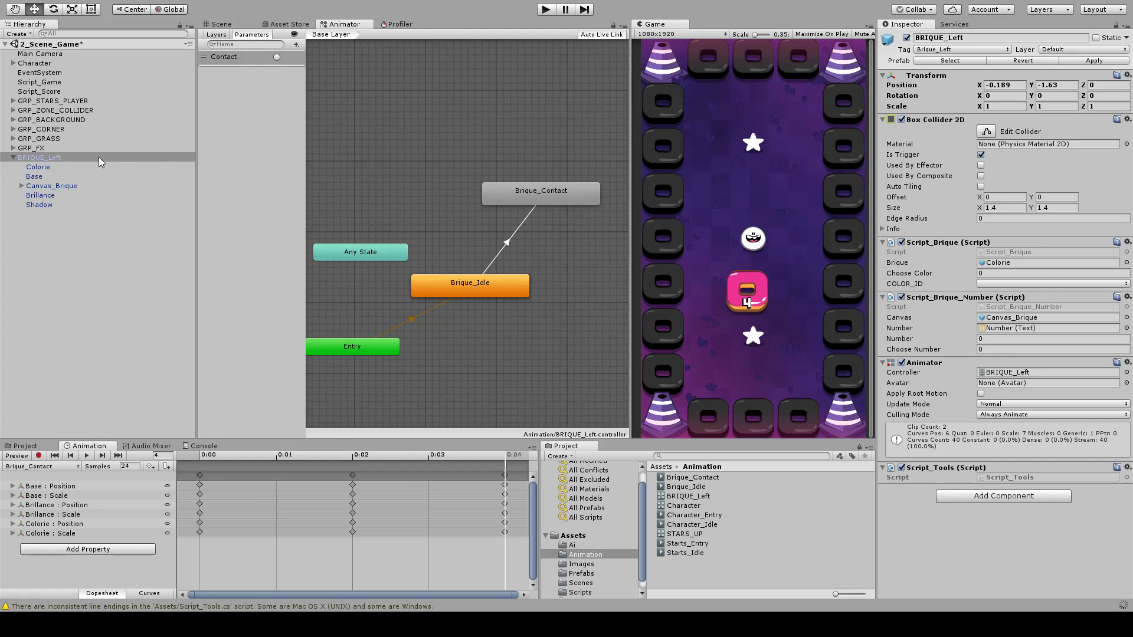
- Assign the DestroyGameObject() function to the animation event at frame 4 of Brique_Contact
double_click(504, 464)
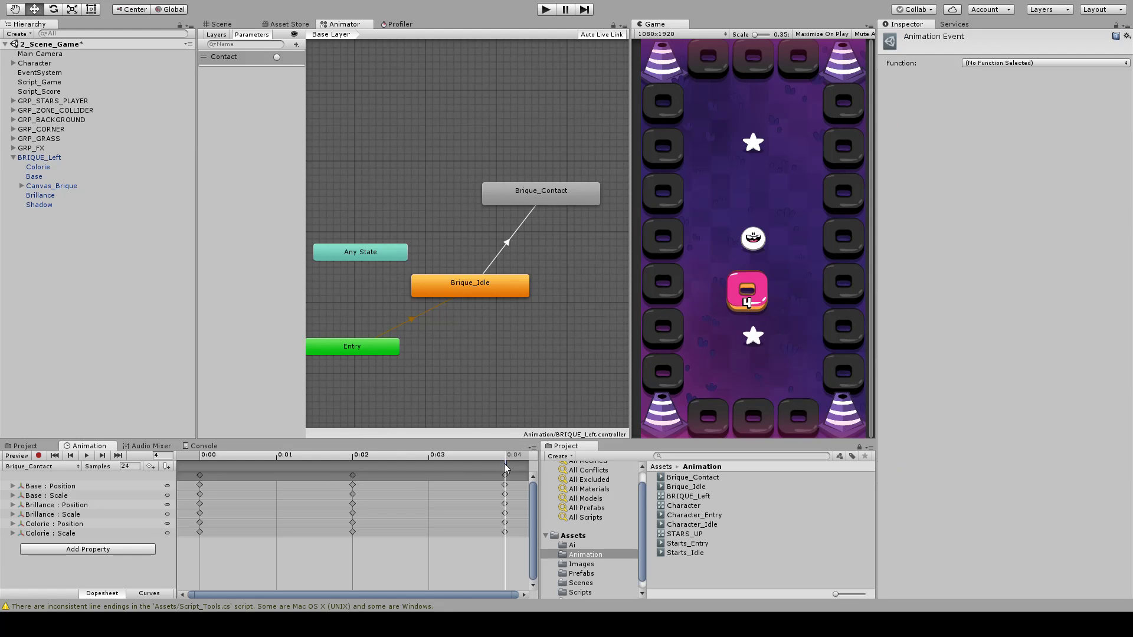
left_click(1025, 63)
left_click(1015, 153)
mouse_move(553, 251)
middle_mouse_down()
mouse_move(552, 217)
mouse_move(550, 248)
middle_mouse_up()
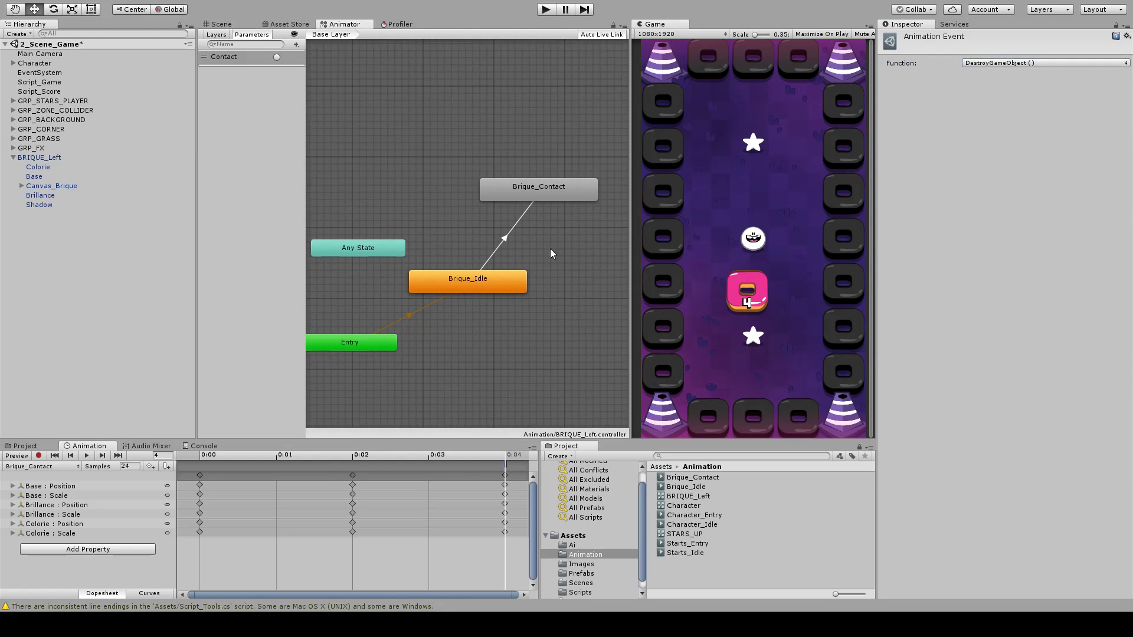
- Check the BRIQUE_Left components and the settings of the Brique_Idle to Brique_Contact transition
left_click(45, 157)
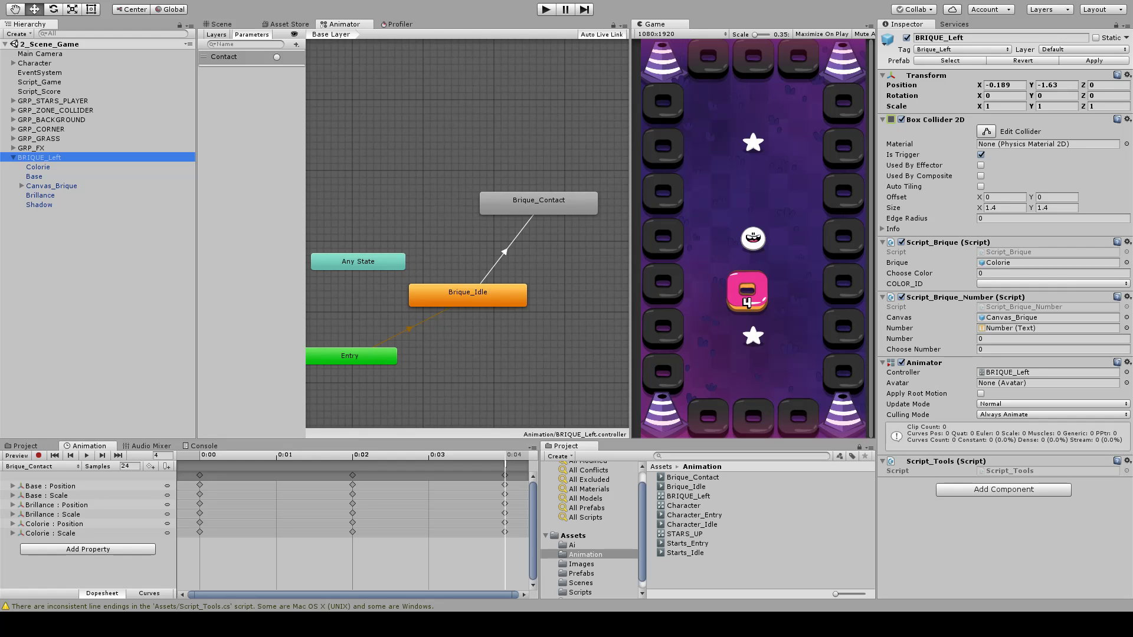
left_click(504, 250)
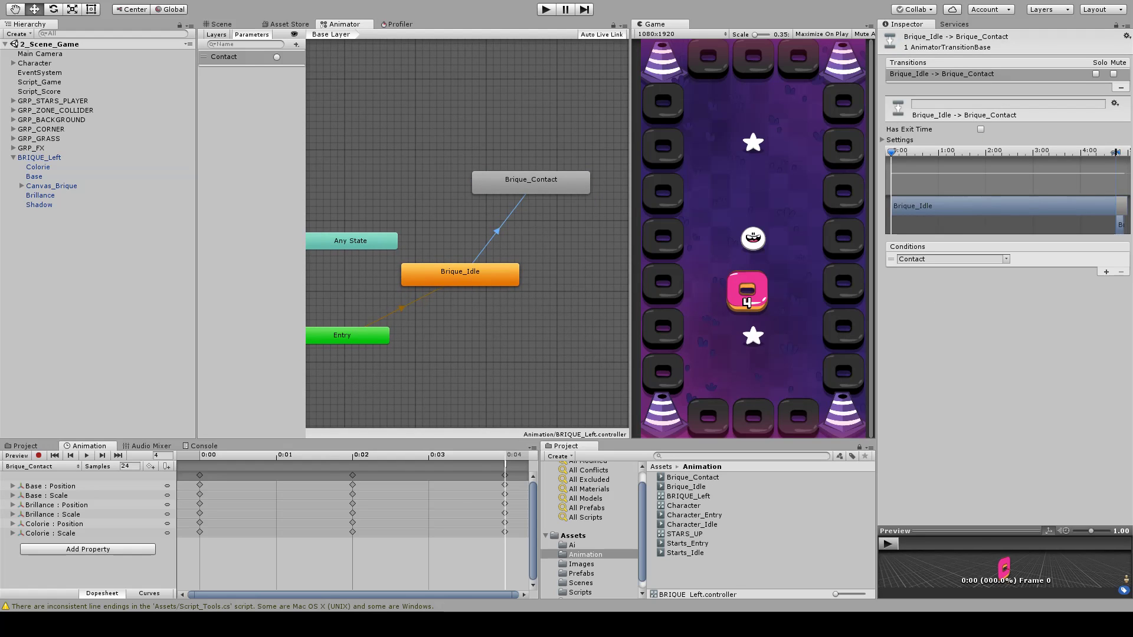
middle_click_drag(548, 174, 535, 179)
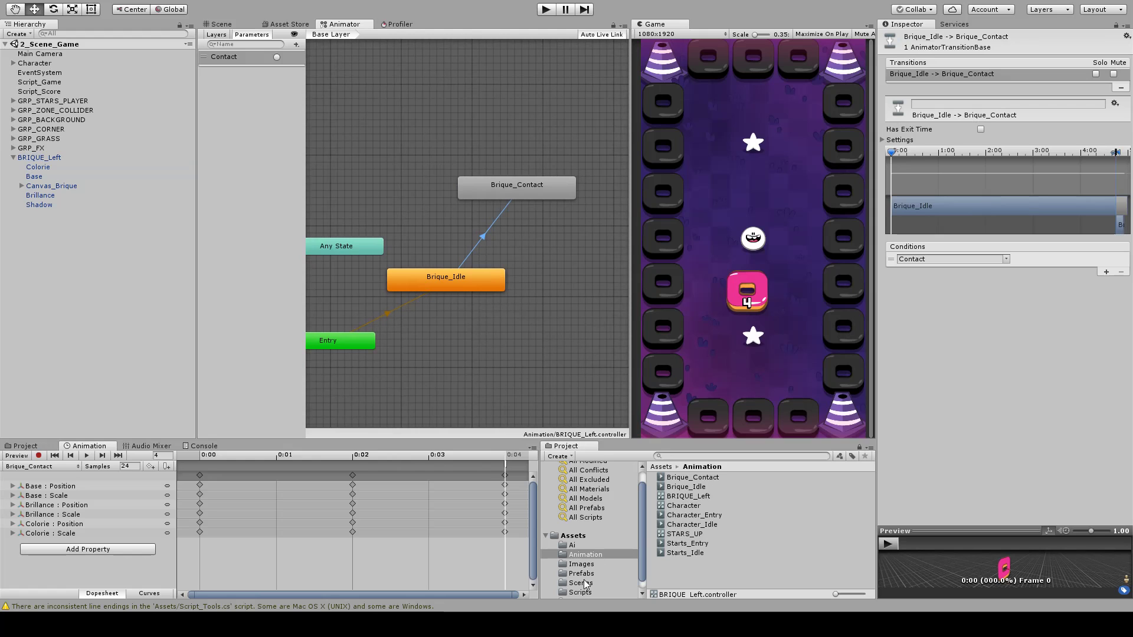
left_click(586, 583)
double_click(684, 477)
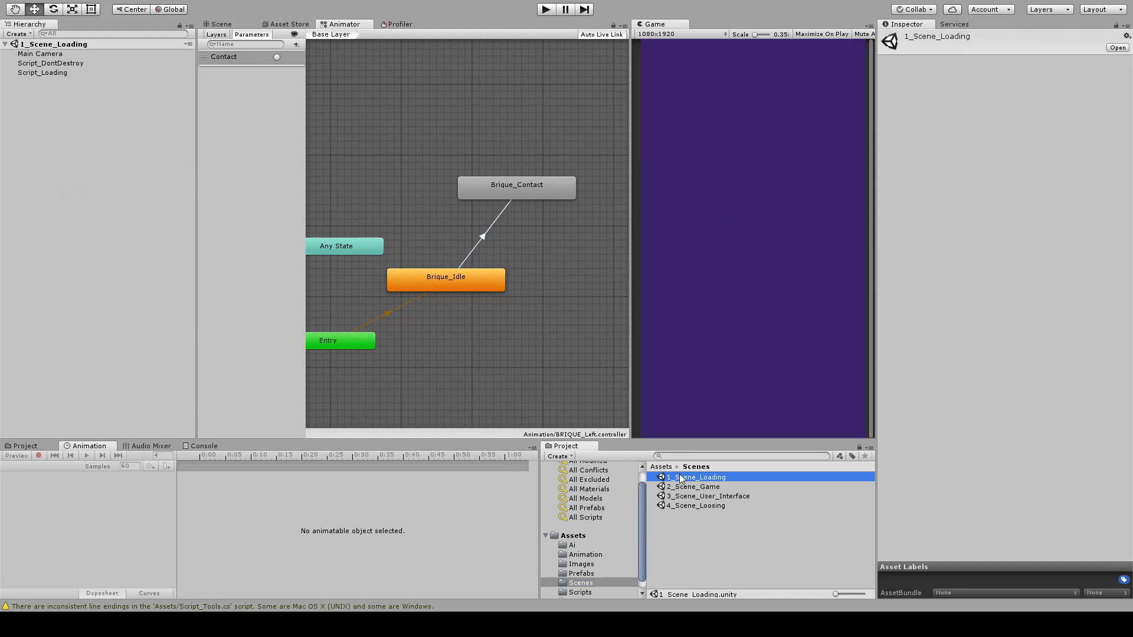
double_click(693, 487)
- Apply the BRIQUE_Left changes to its prefab and deactivate the object in 2_Scene_Game
left_click(118, 158)
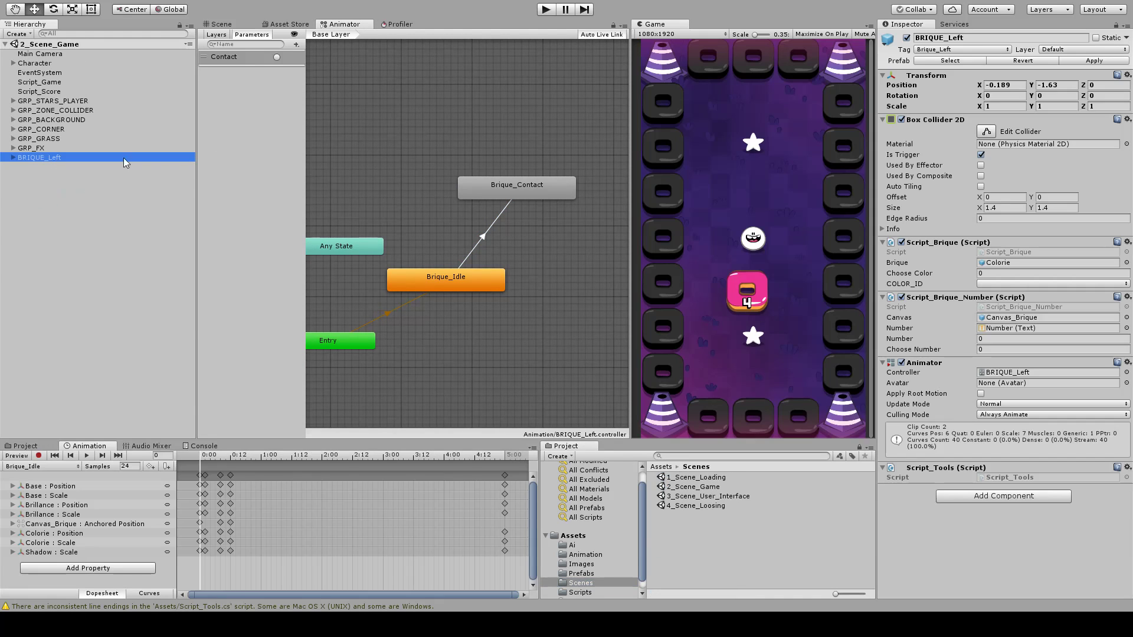
left_click(1094, 61)
left_click(907, 38)
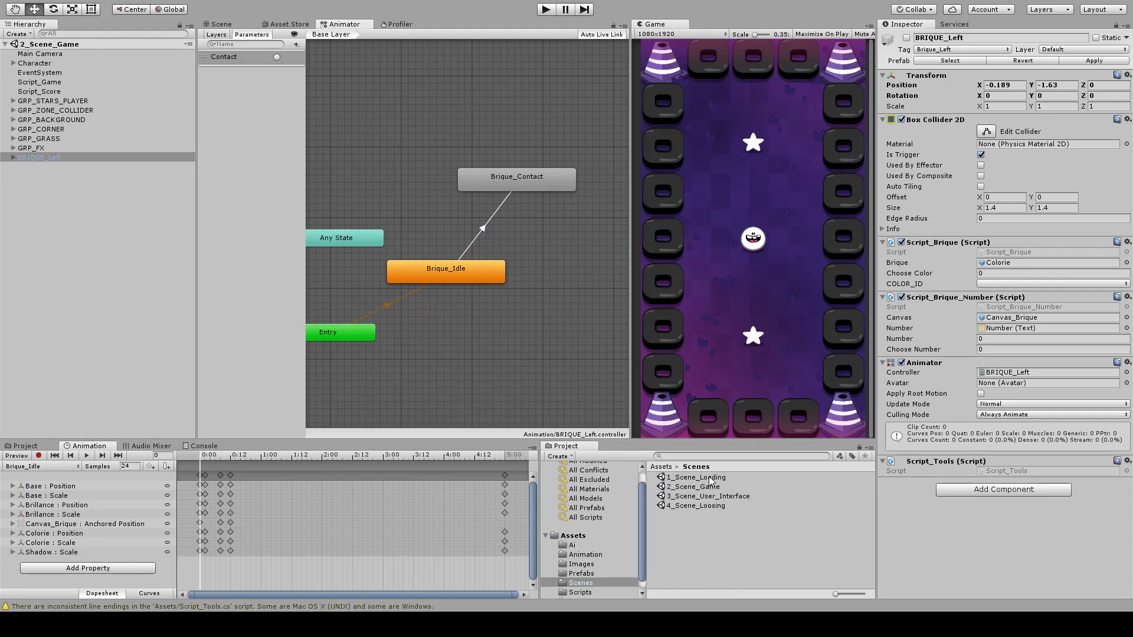
- Open 1_Scene_Loading, playtest the game through a lost round and a replay, and stop it
double_click(709, 476)
left_click(547, 10)
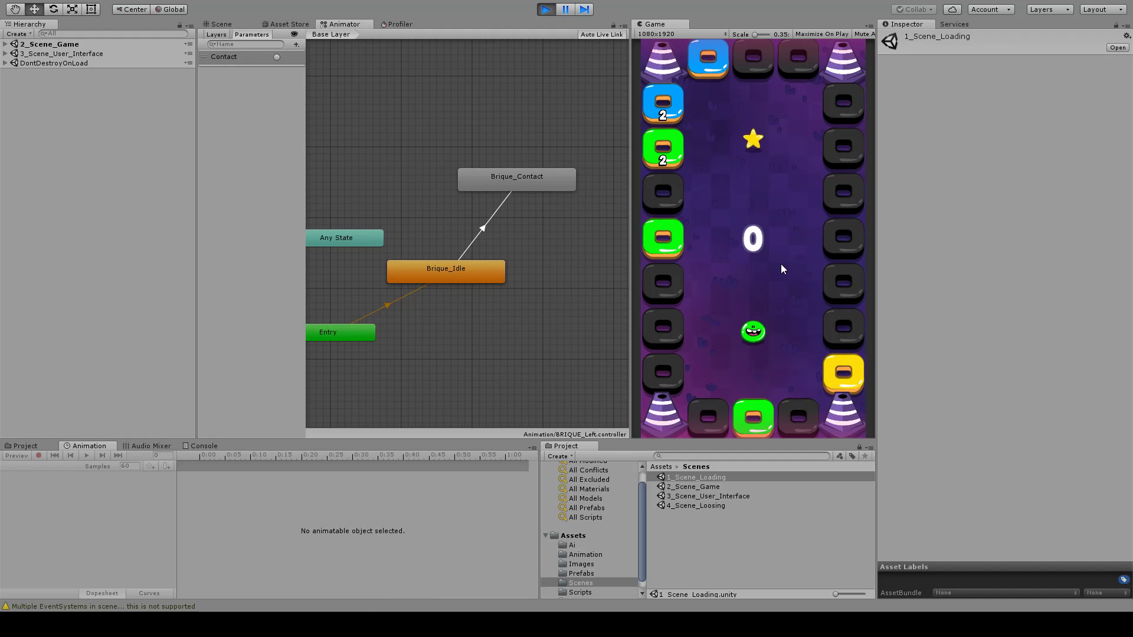
left_click(781, 264)
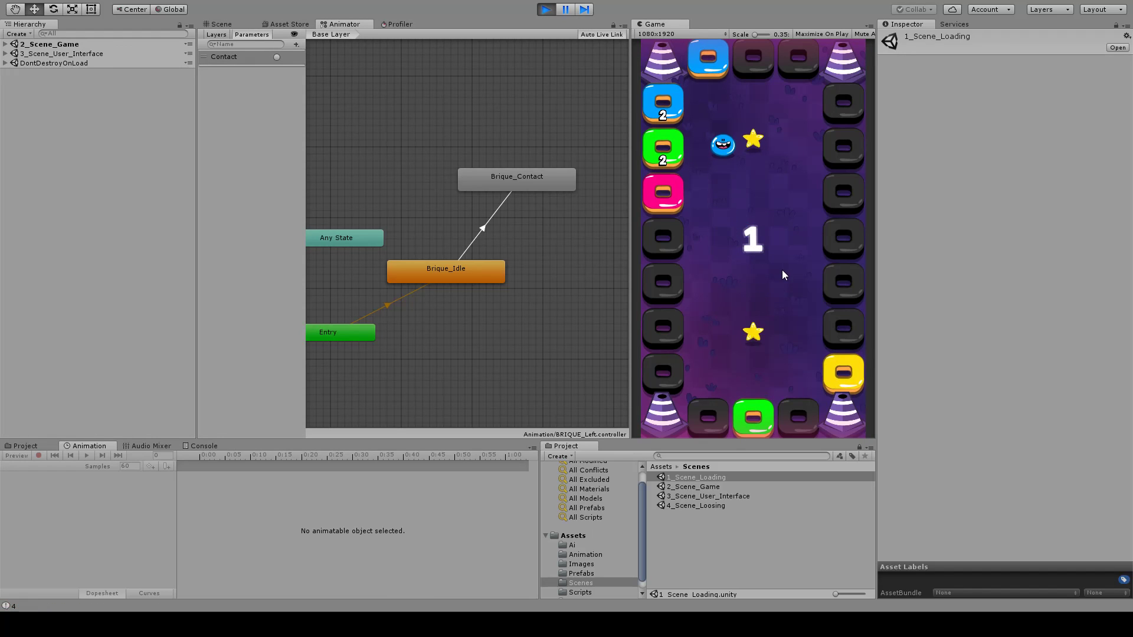
left_click(778, 282)
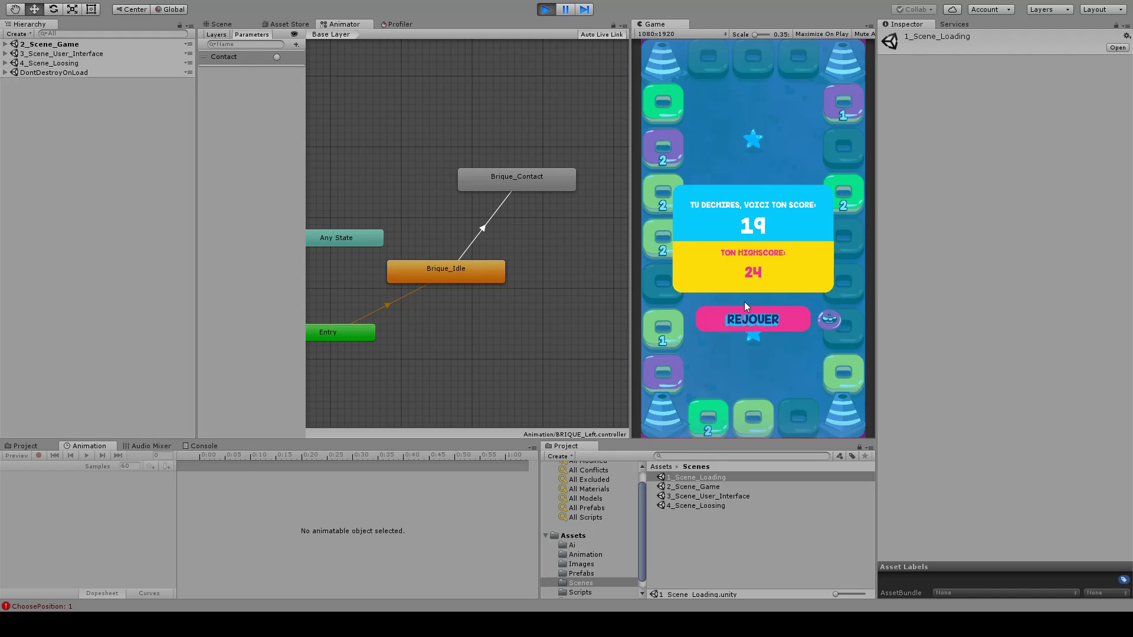
left_click(741, 312)
left_click(546, 9)
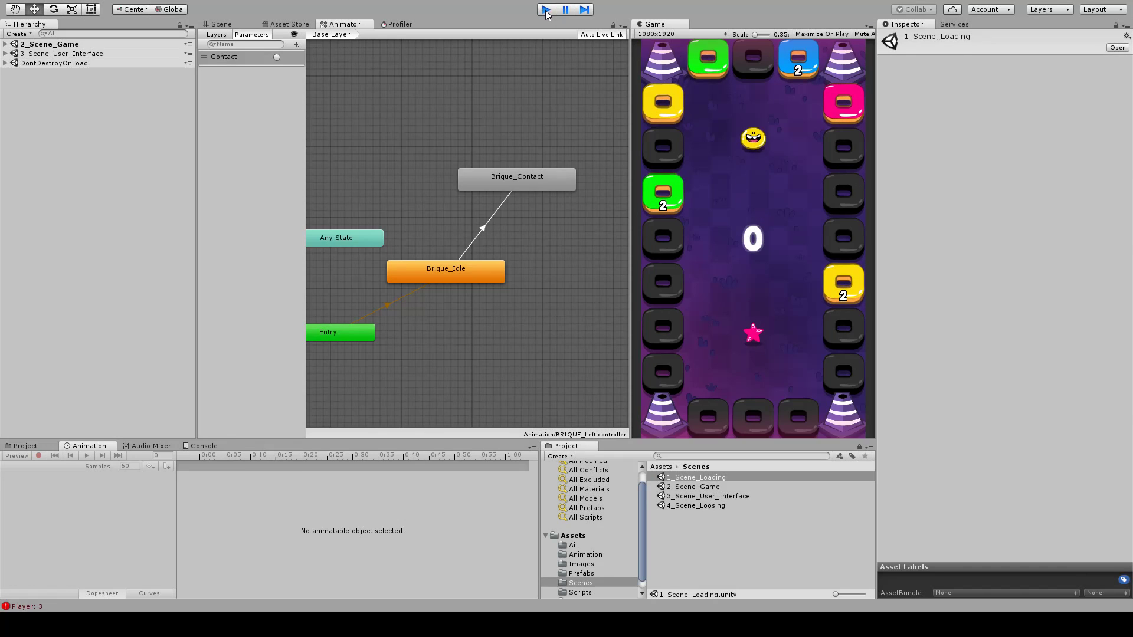
- Show the Scene view and run the game again from 1_Scene_Loading
middle_click_drag(453, 210, 503, 246)
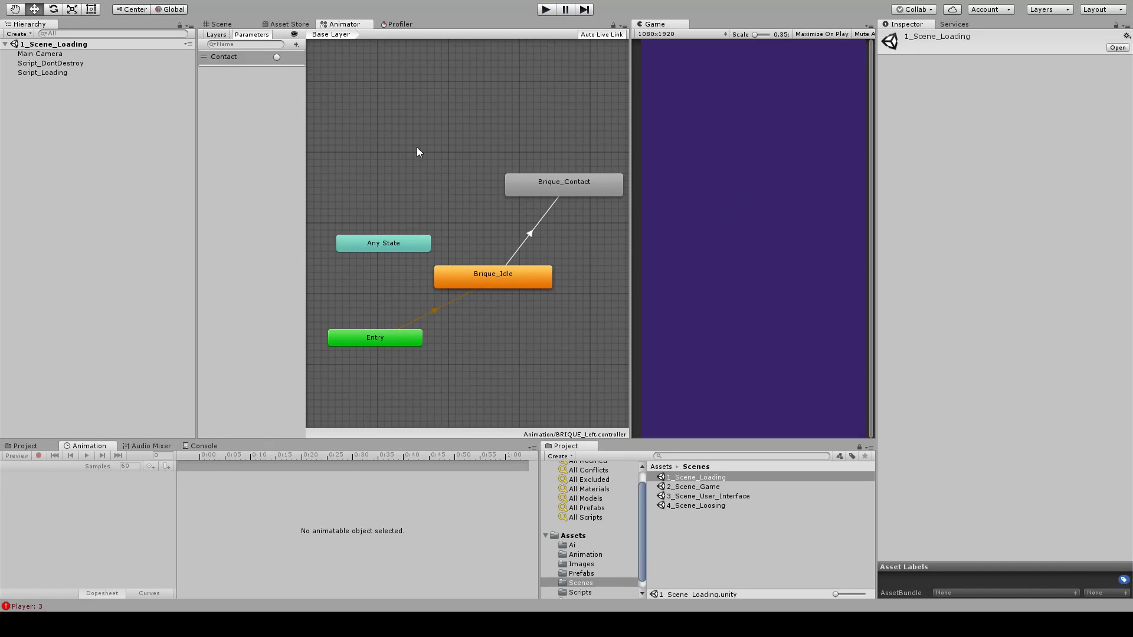
left_click(221, 24)
key("ctrl+p")
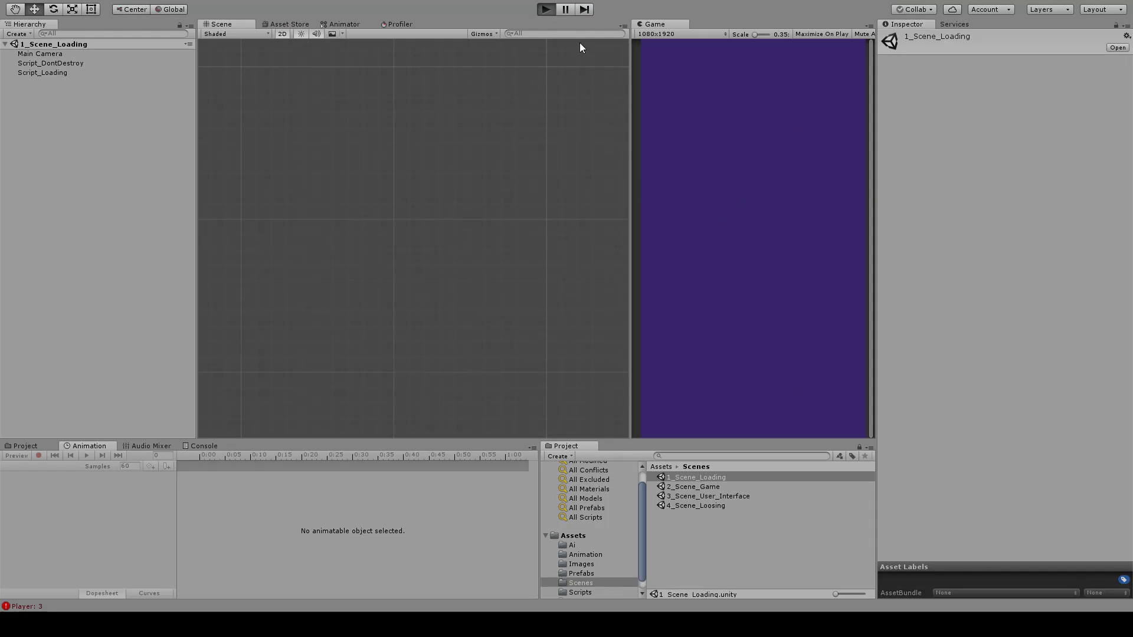